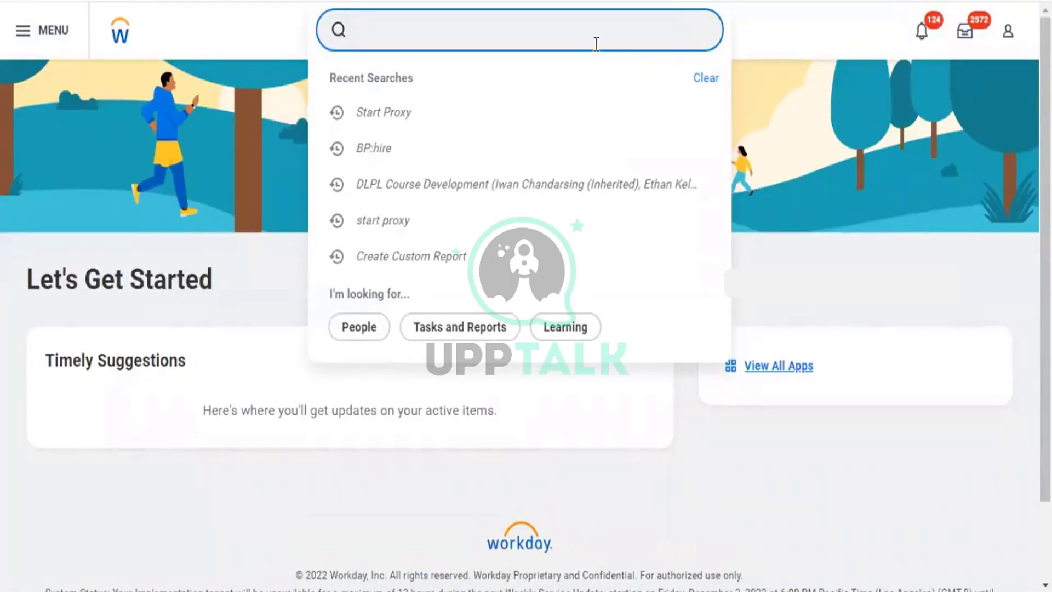
Search for 'start proxy' and open the Start Proxy task.
text(c)
key(BackSpace)
text(start [rpx)
key(BackSpace)
key(BackSpace)
key(BackSpace)
key(BackSpace)
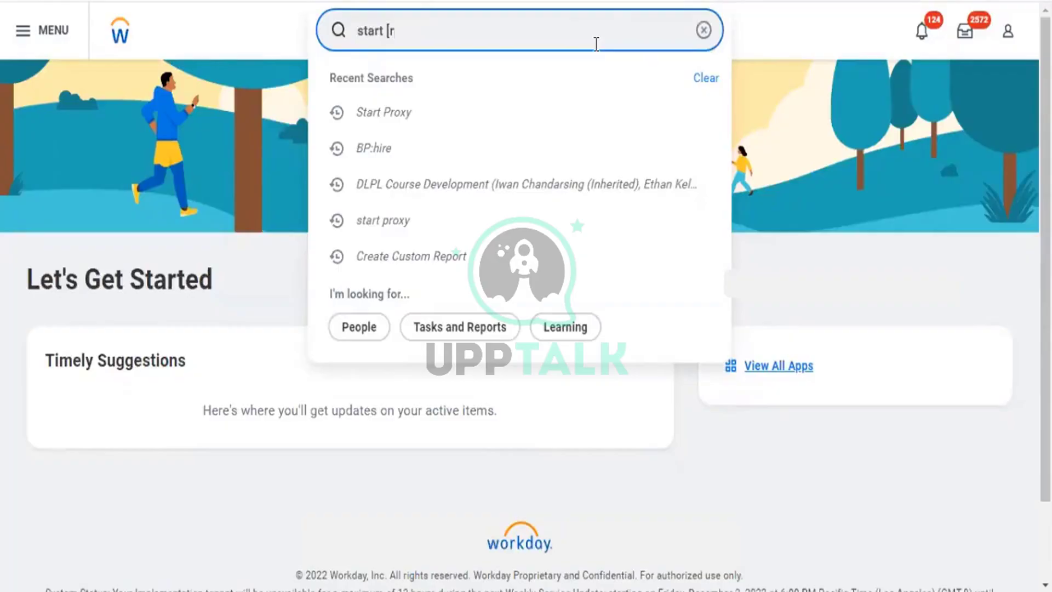
text(proxy)
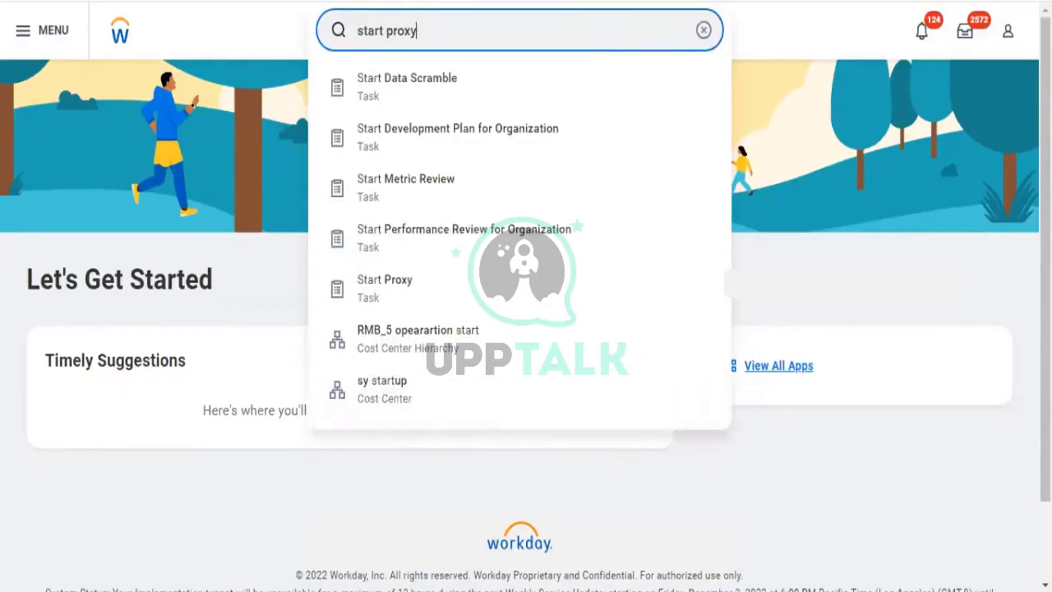
click(496, 114)
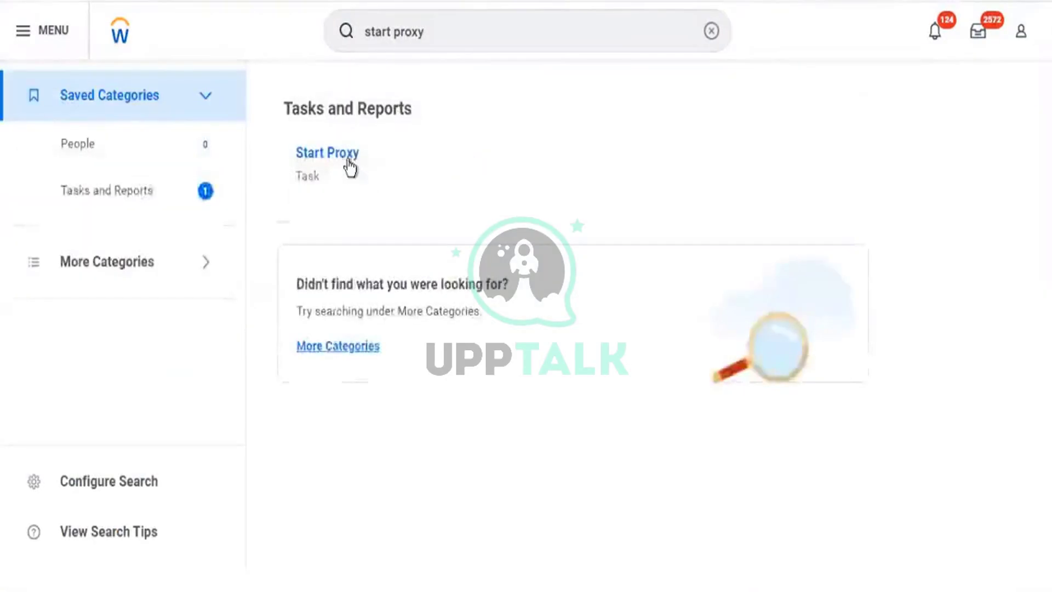
click(348, 156)
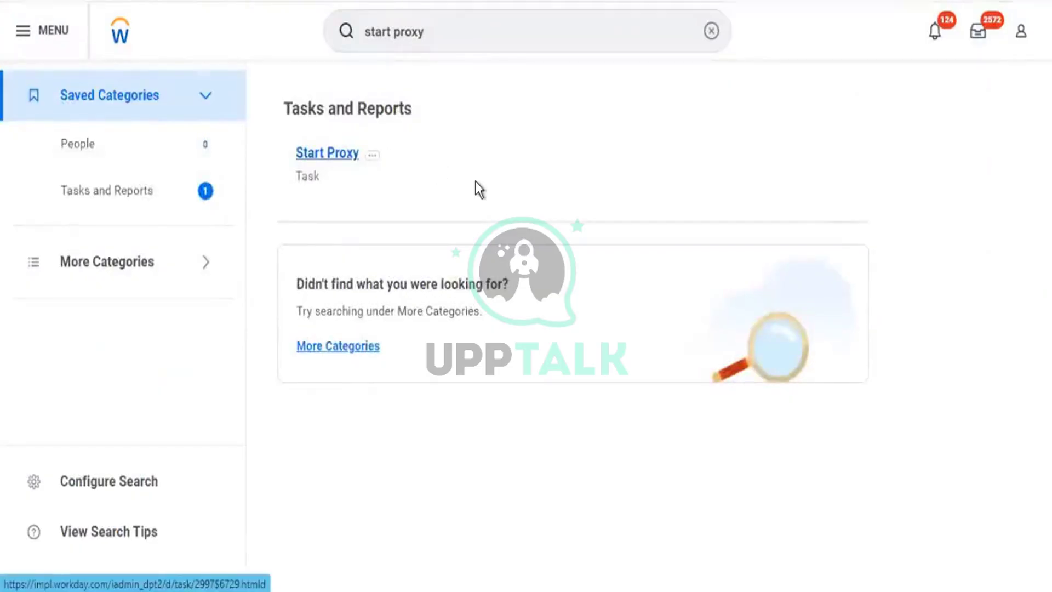
Look up the Executive Management HR officer in Act As and start the proxy session.
click(176, 158)
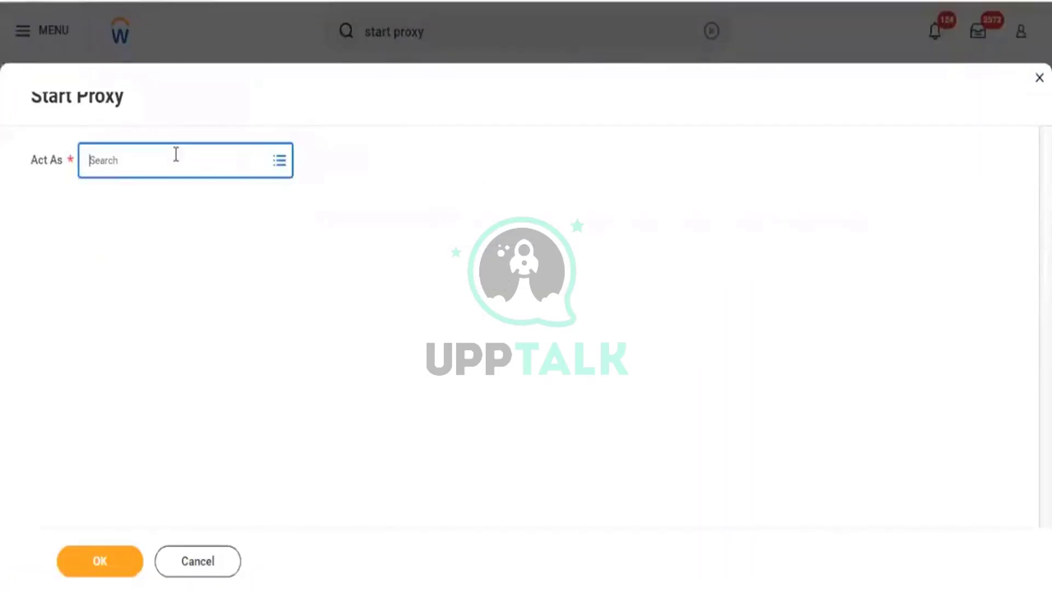
text(sai nom)
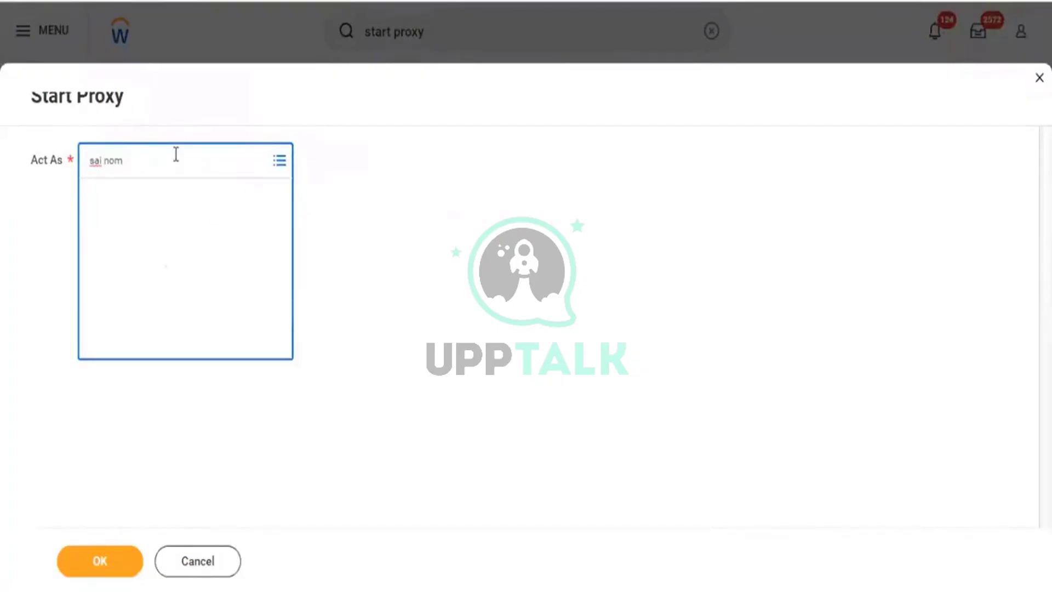
key(Return)
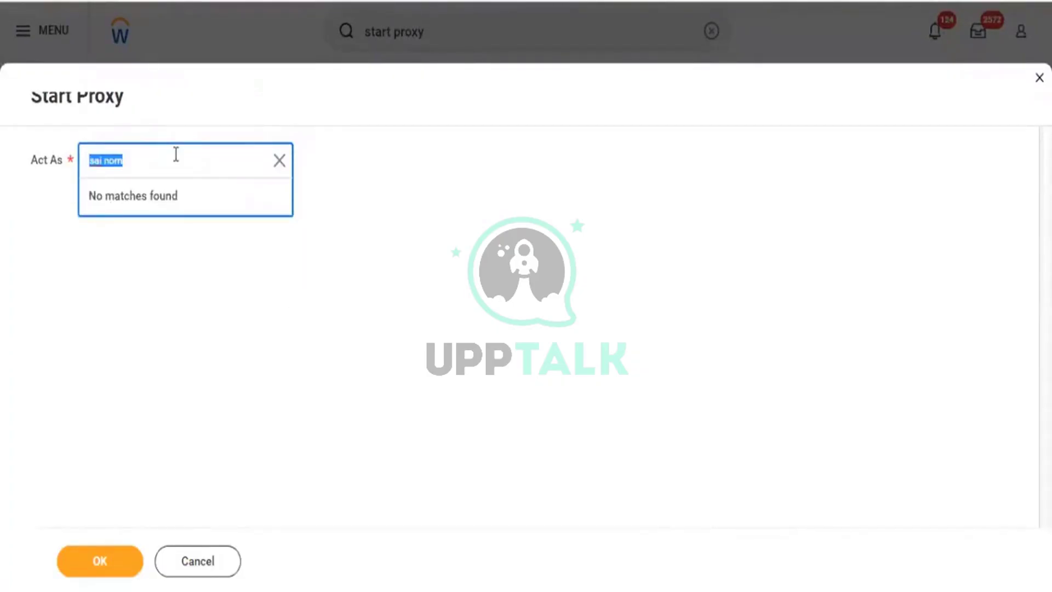
text(logan mcn)
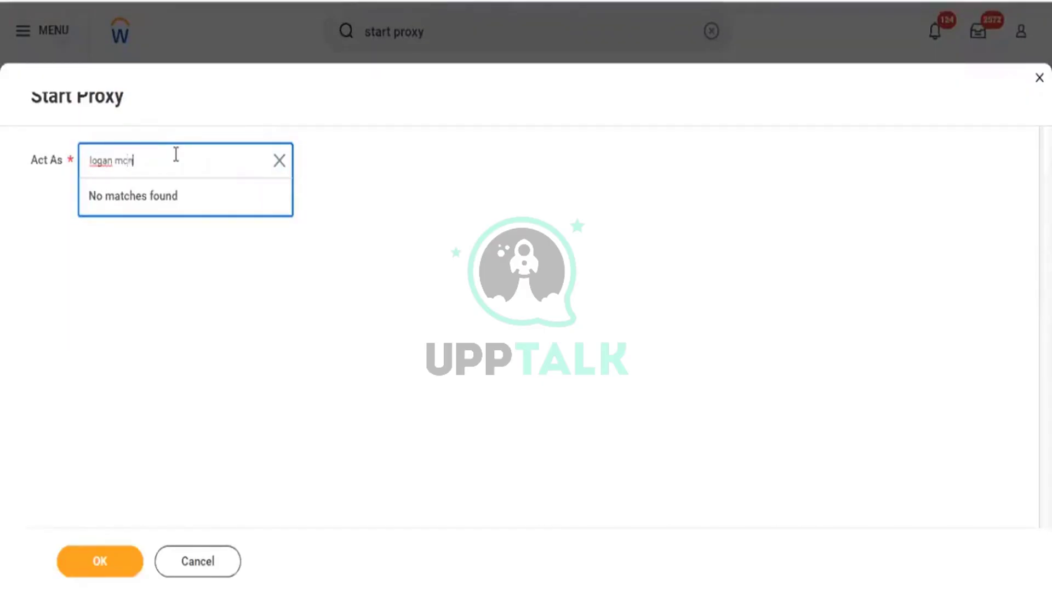
text(eil)
key(Return)
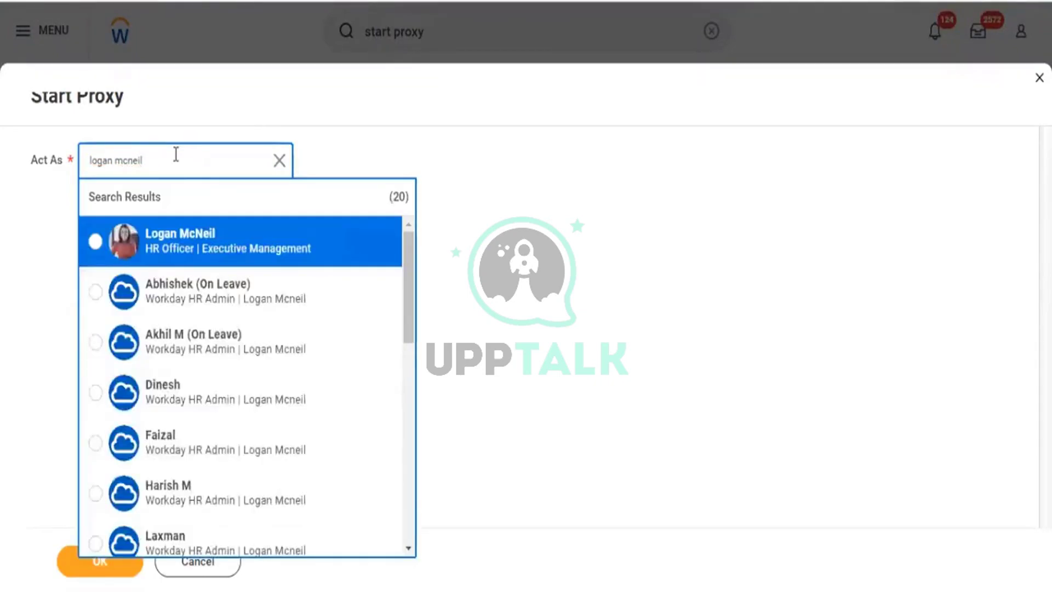
key(Return)
key(Tab)
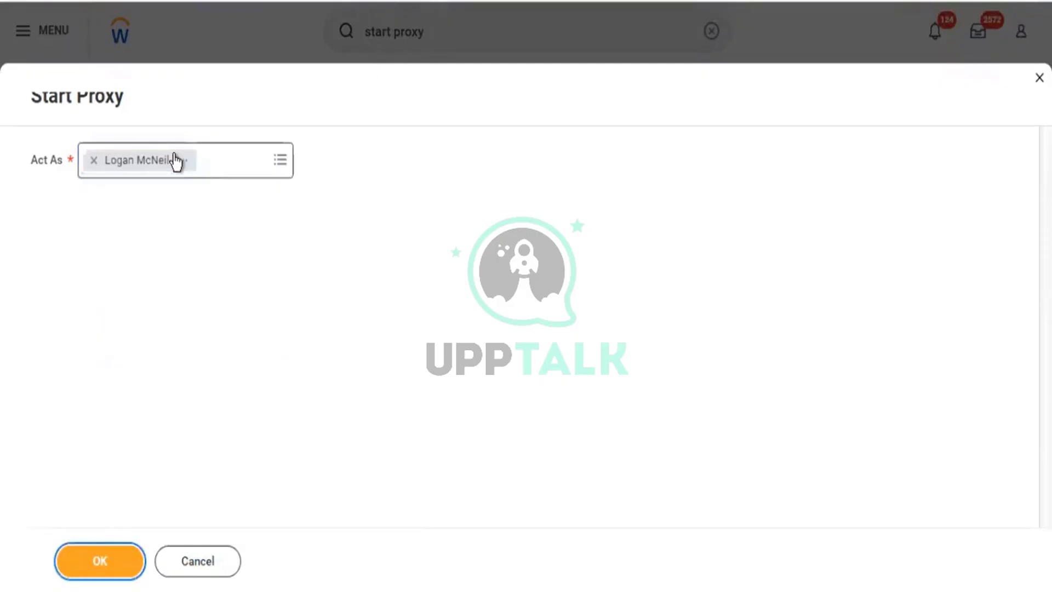
key(Return)
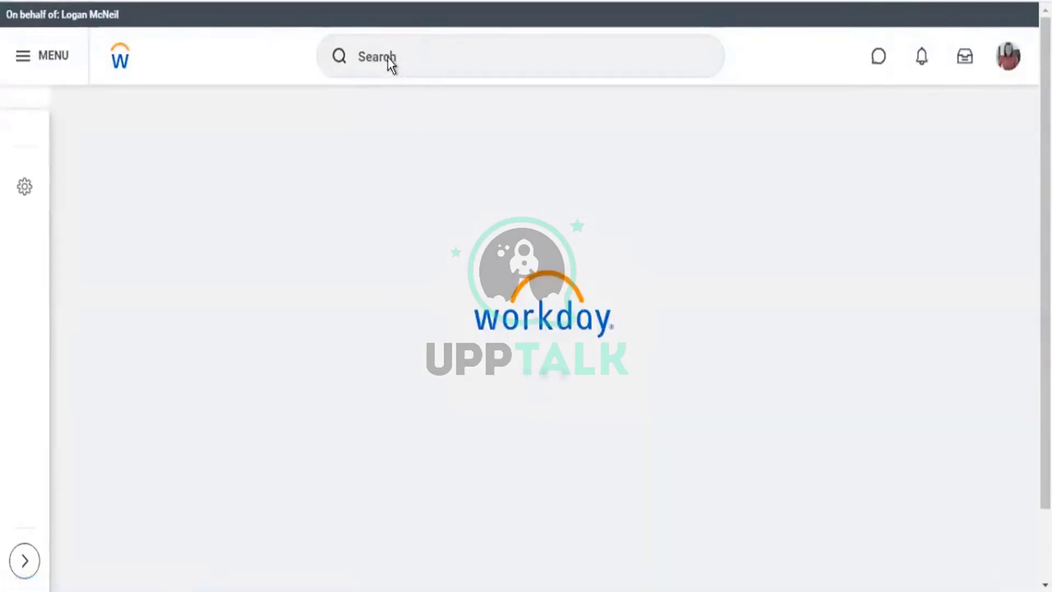
Search 'cre cus rep' and open a blank Create Custom Report task.
click(389, 56)
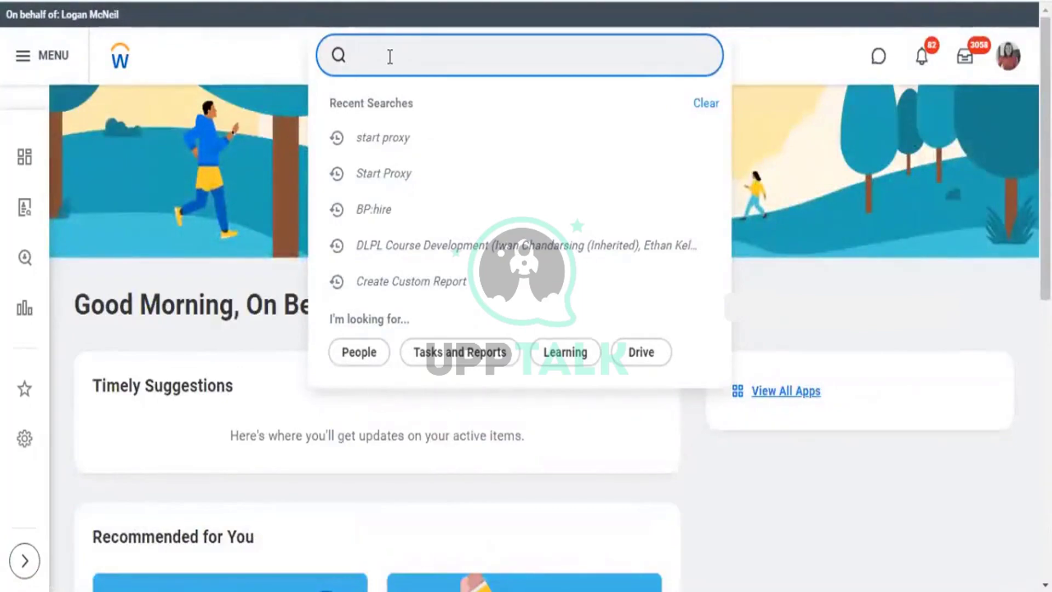
text(crete cust)
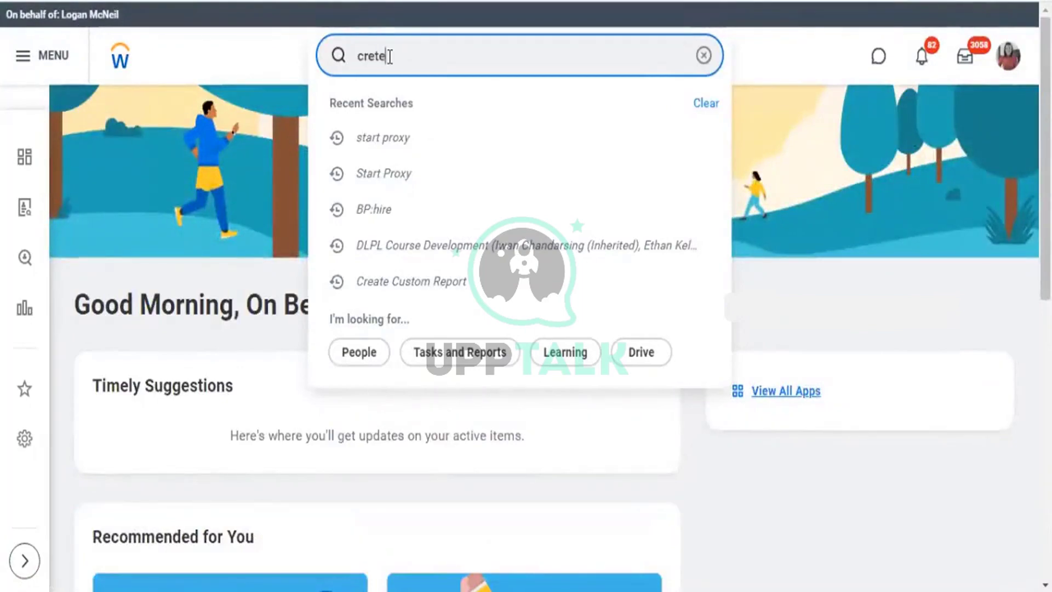
key(BackSpace)
key(BackSpace)
key(BackSpace)
key(BackSpace)
key(BackSpace)
key(BackSpace)
key(BackSpace)
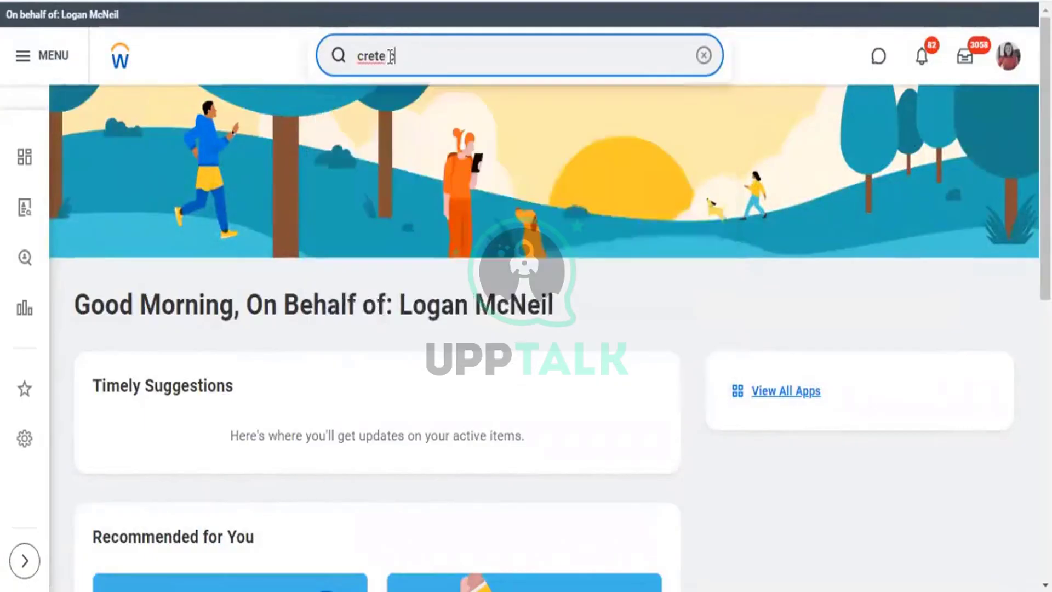
text(cu)
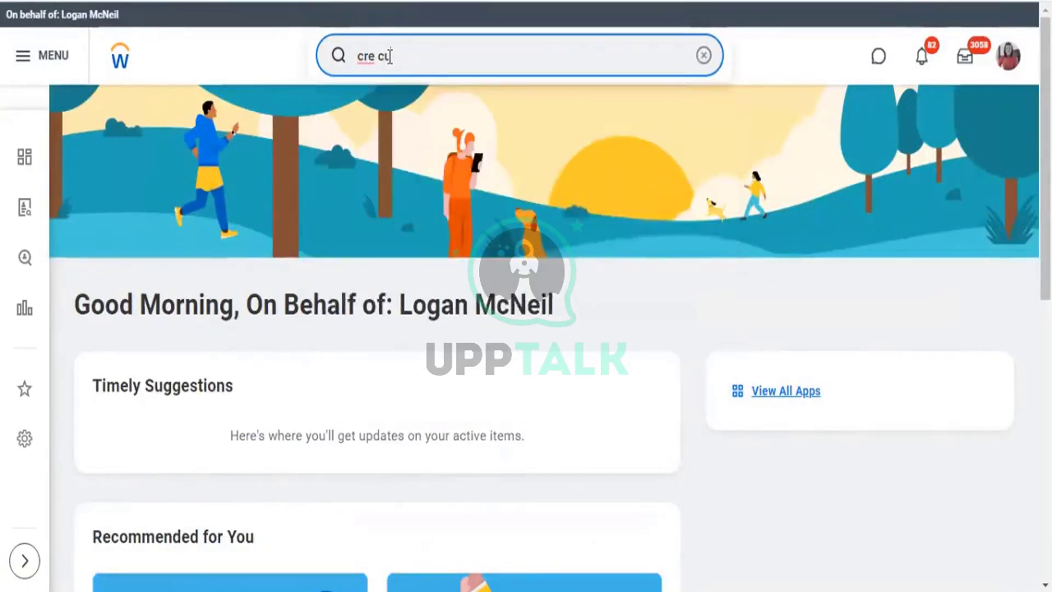
text(s te)
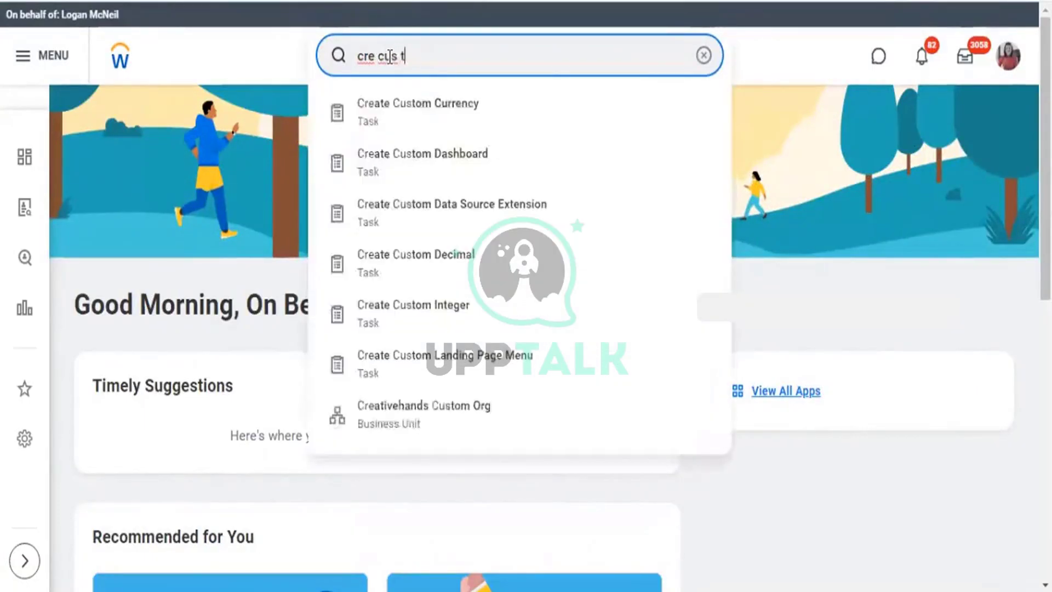
key(BackSpace)
key(BackSpace)
key(BackSpace)
text(rep)
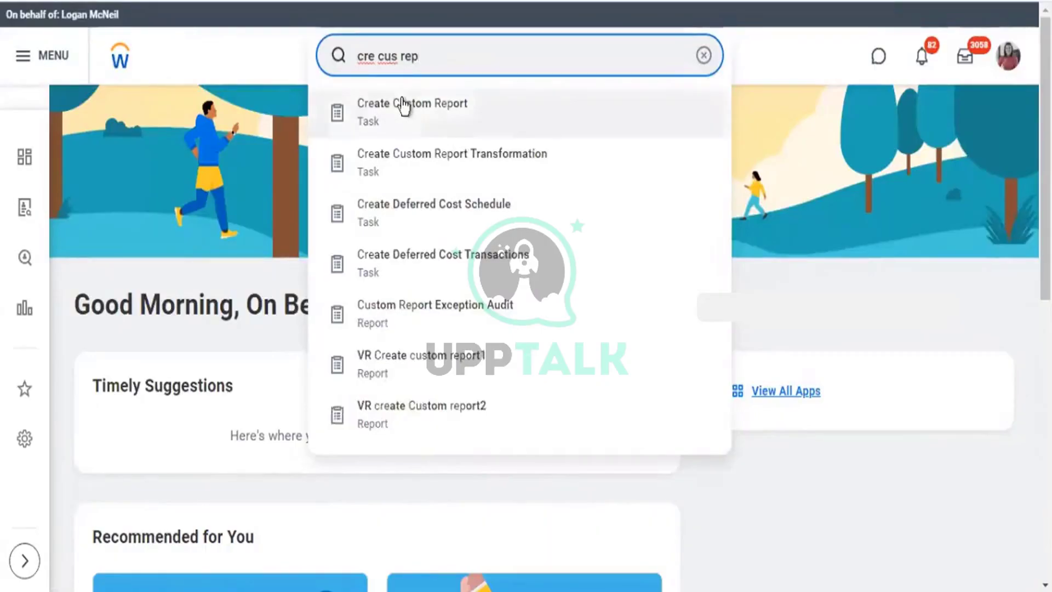
click(403, 101)
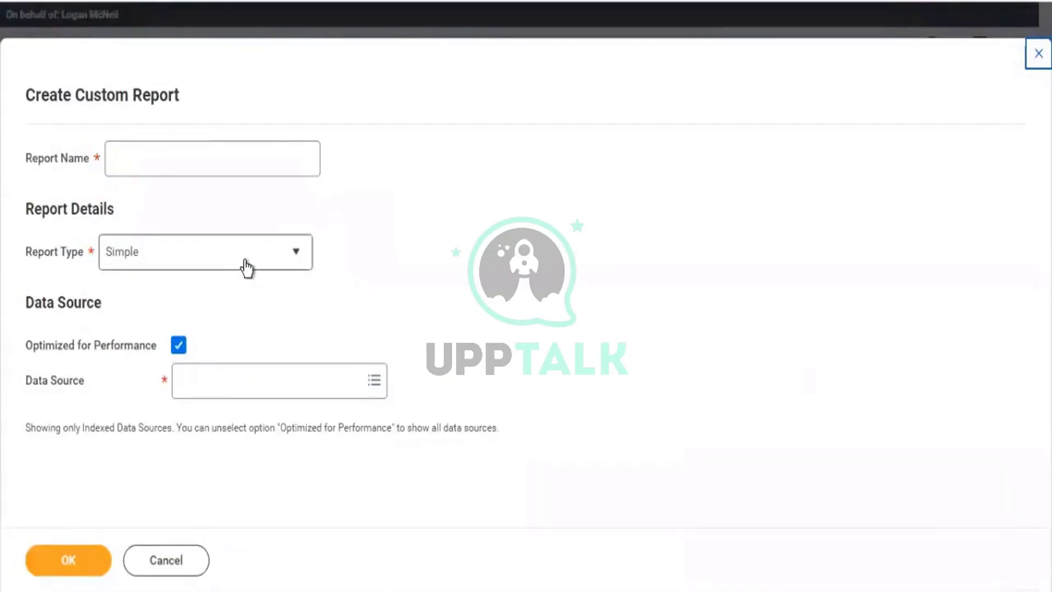
Set Report Type to Trending and duplicate the browser tab.
click(245, 267)
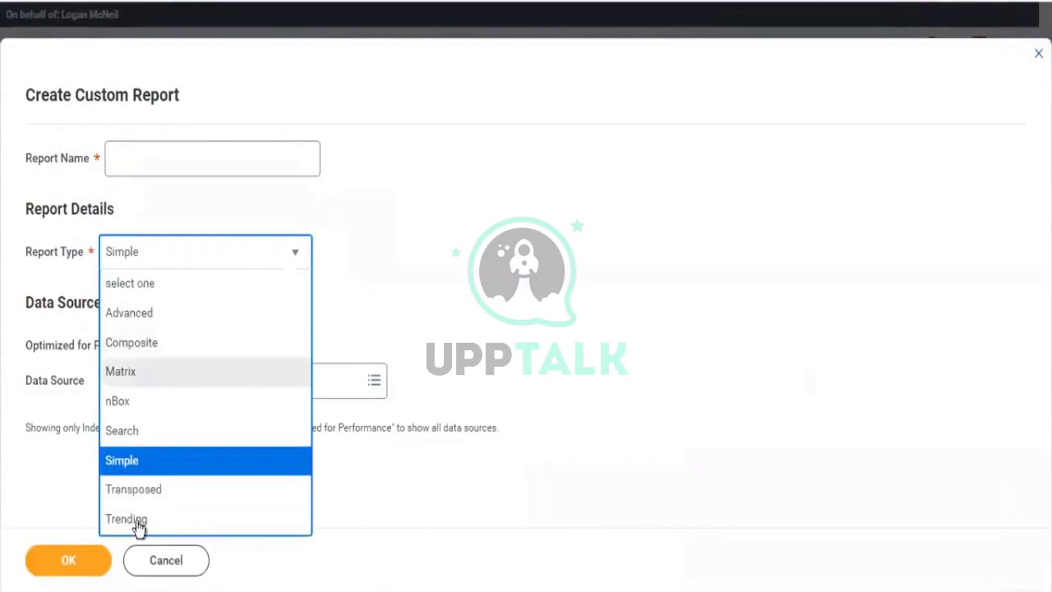
click(143, 523)
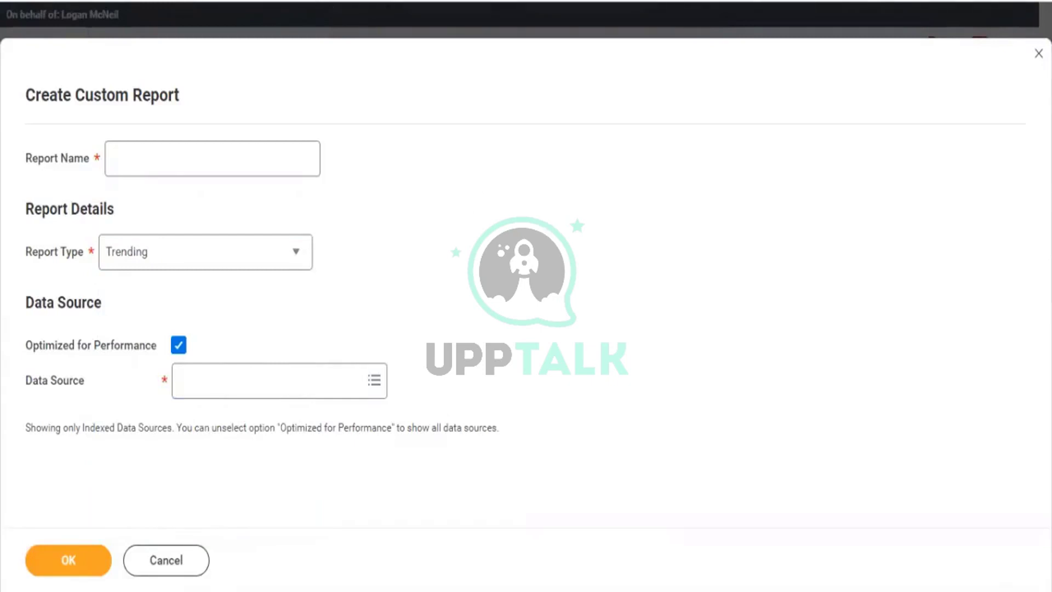
right_click(313, 1)
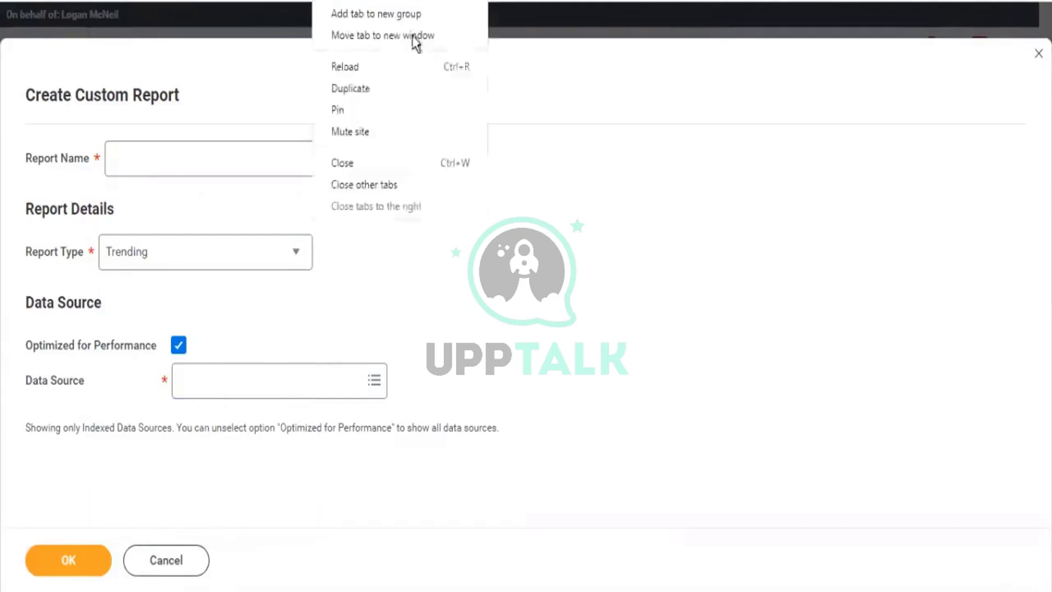
click(350, 87)
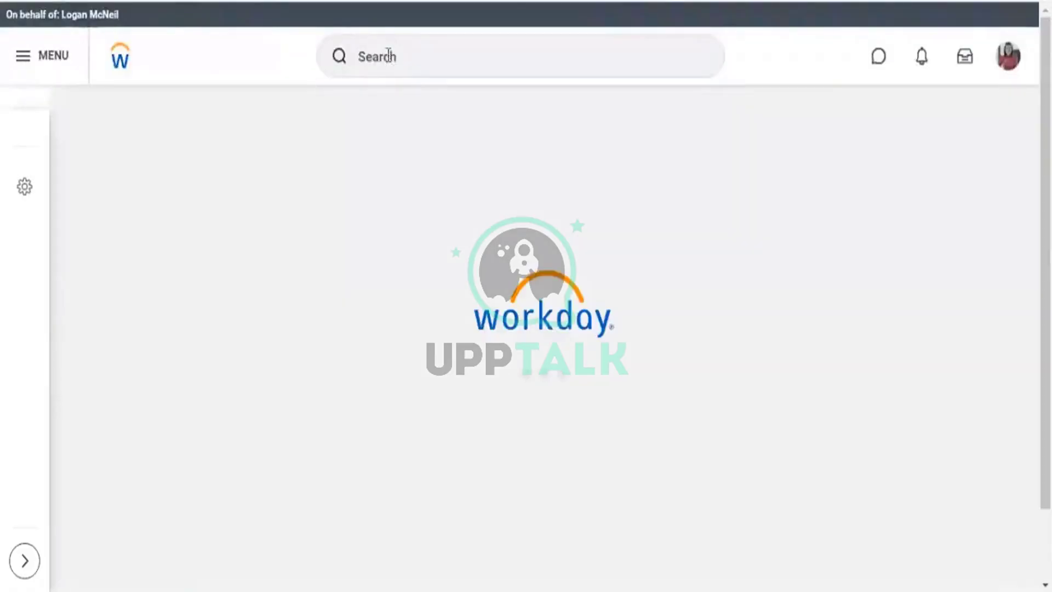
In the duplicate tab, open KPMG1 - Workers count by Company via 'rd:kpmg1', then return to the form.
click(389, 55)
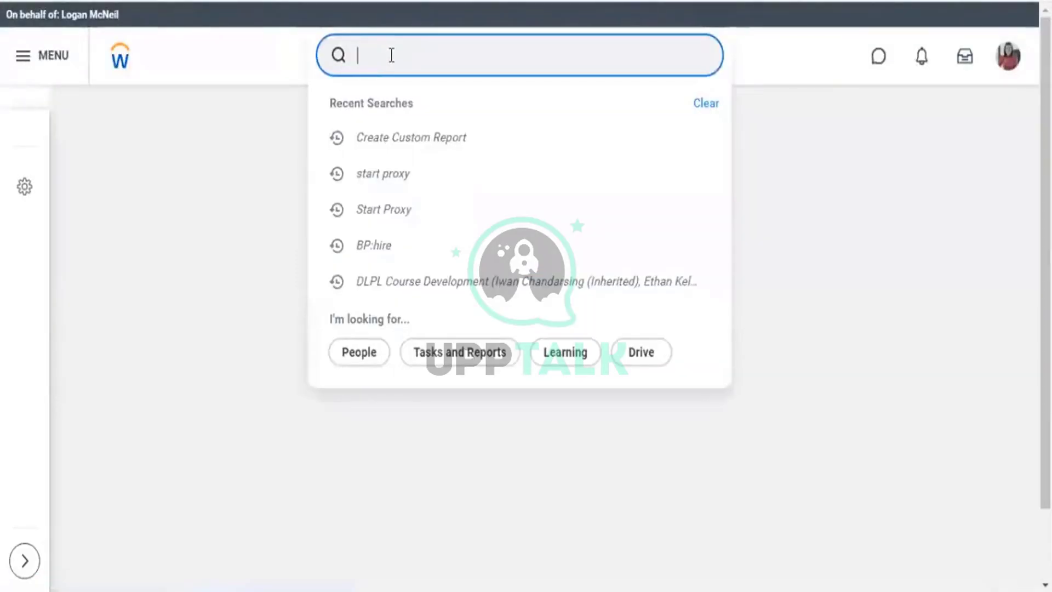
text(rd)
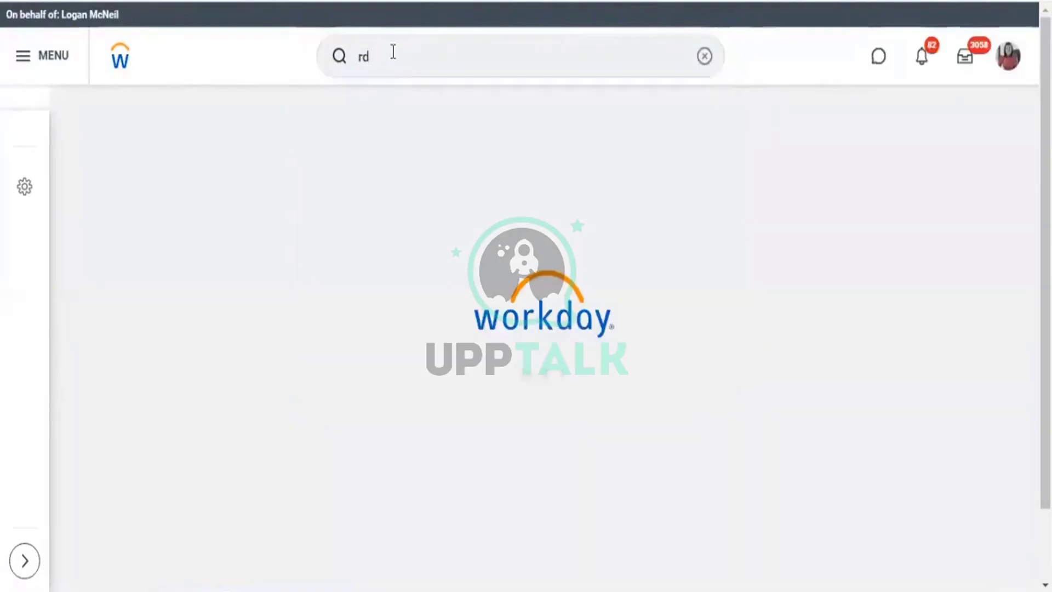
click(382, 57)
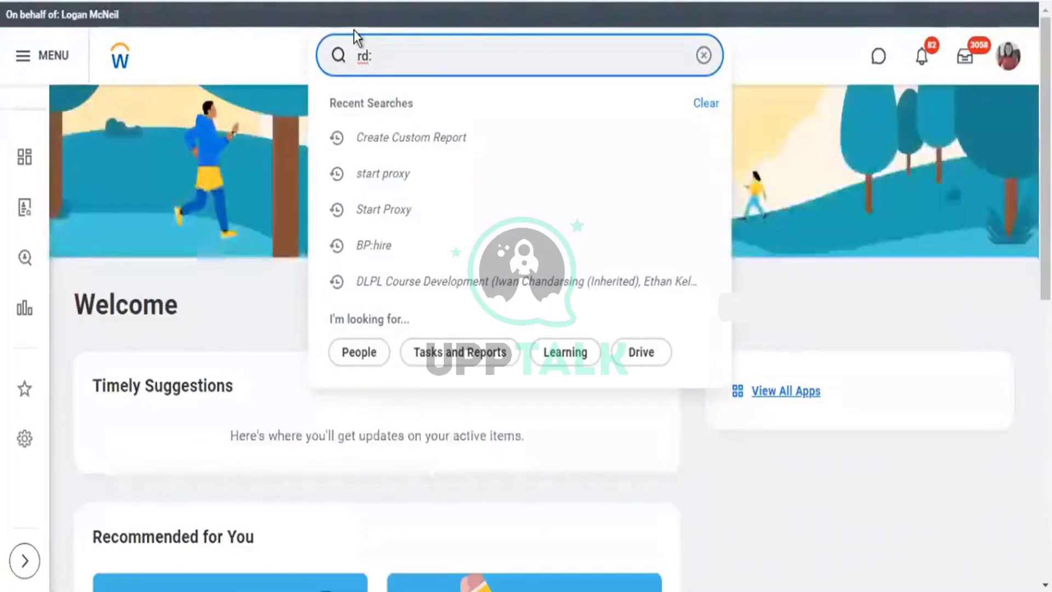
text(:kpmg1)
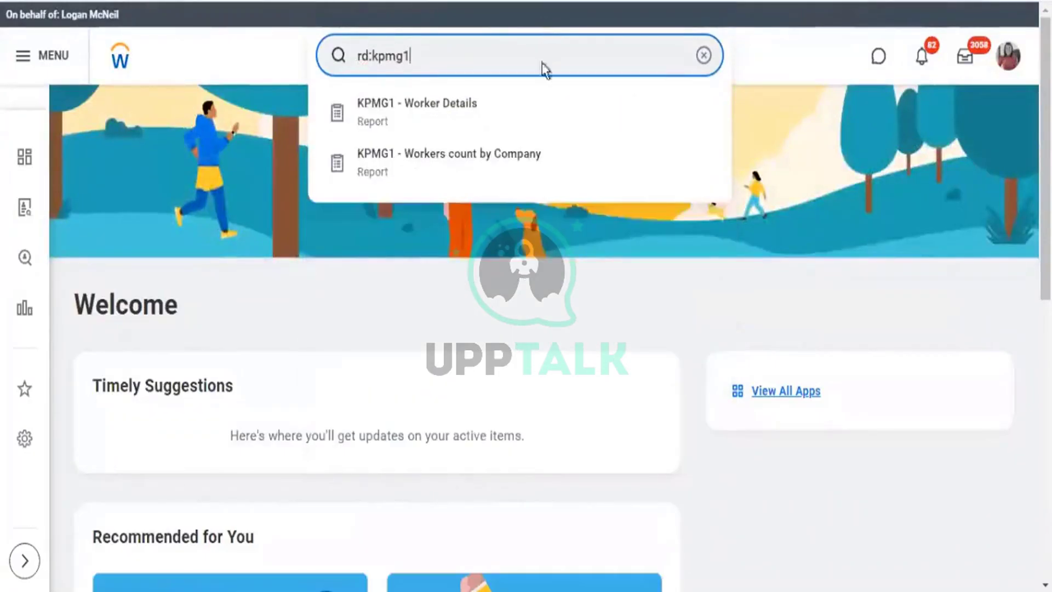
click(495, 156)
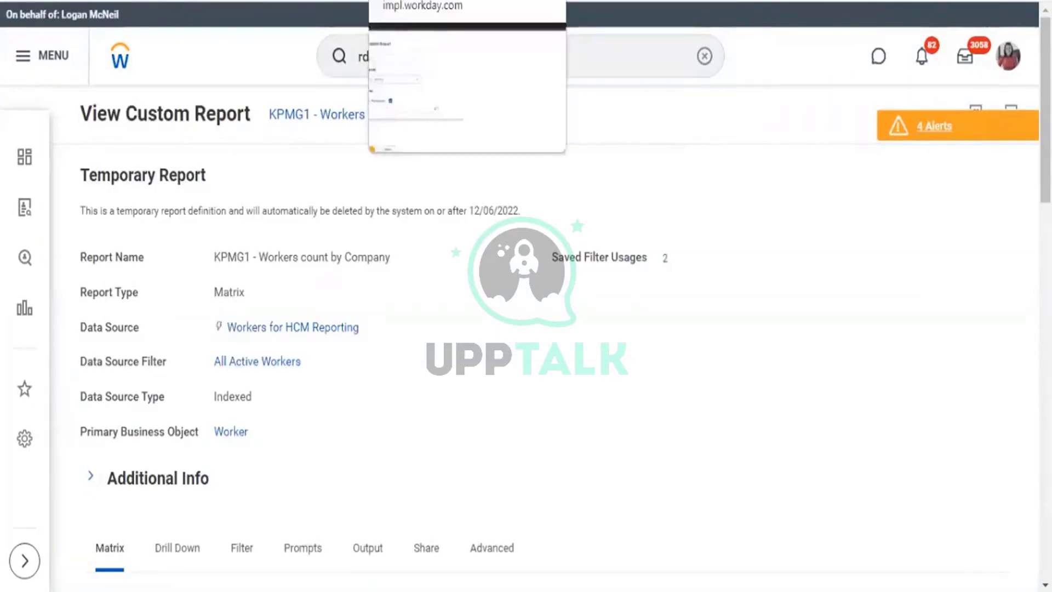
click(421, 1)
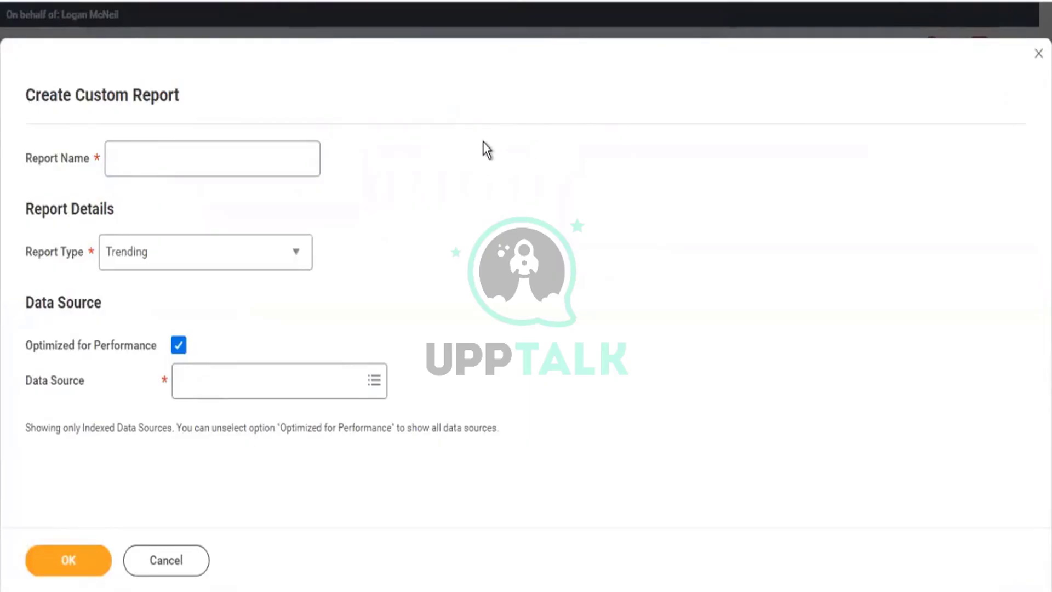
Search the Data Source field for 'trended work' to choose Trended Workers.
click(279, 382)
text(t)
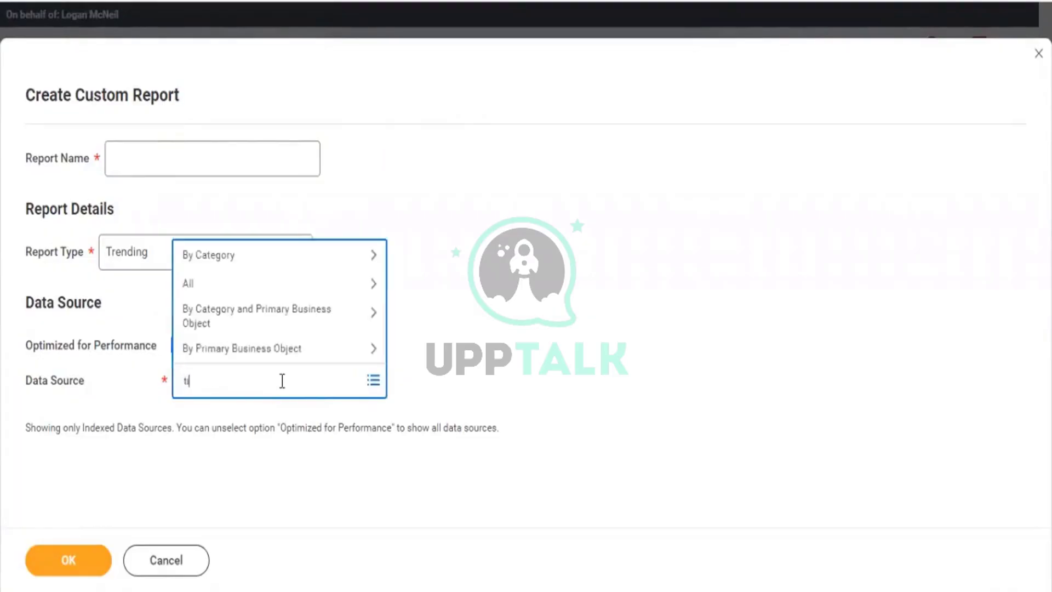
text(rended work)
key(Return)
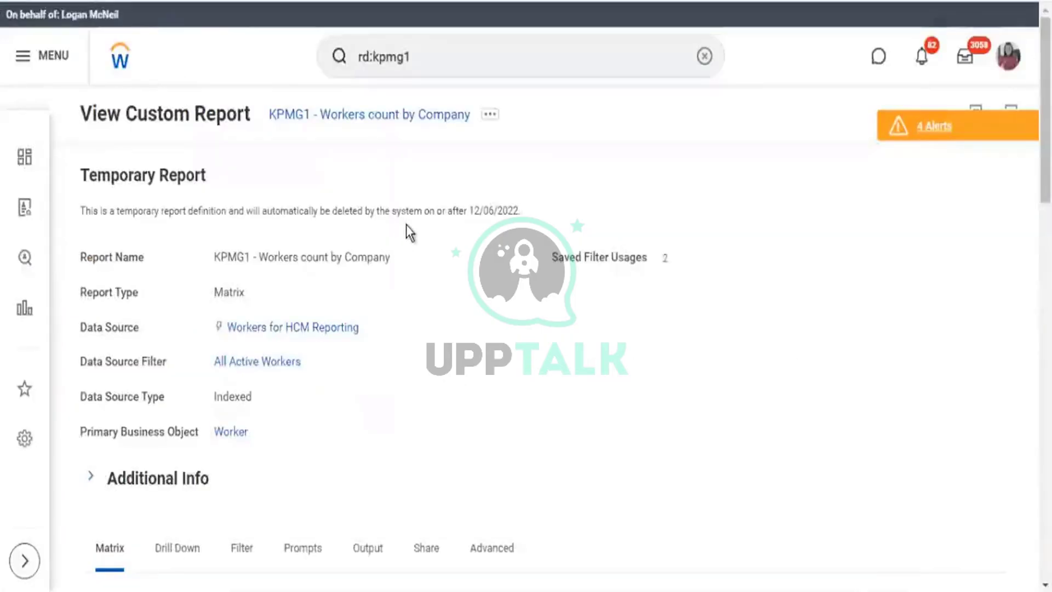
scroll(380, 243, down, 2)
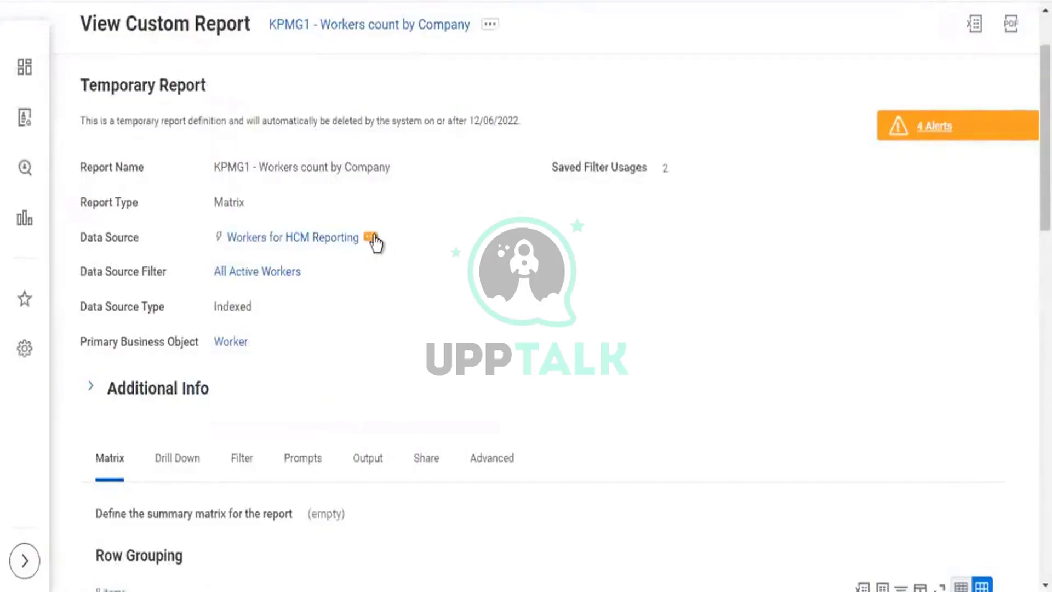
Read the Workers for HCM Reporting description, noting it returns 1 row per Worker.
click(371, 238)
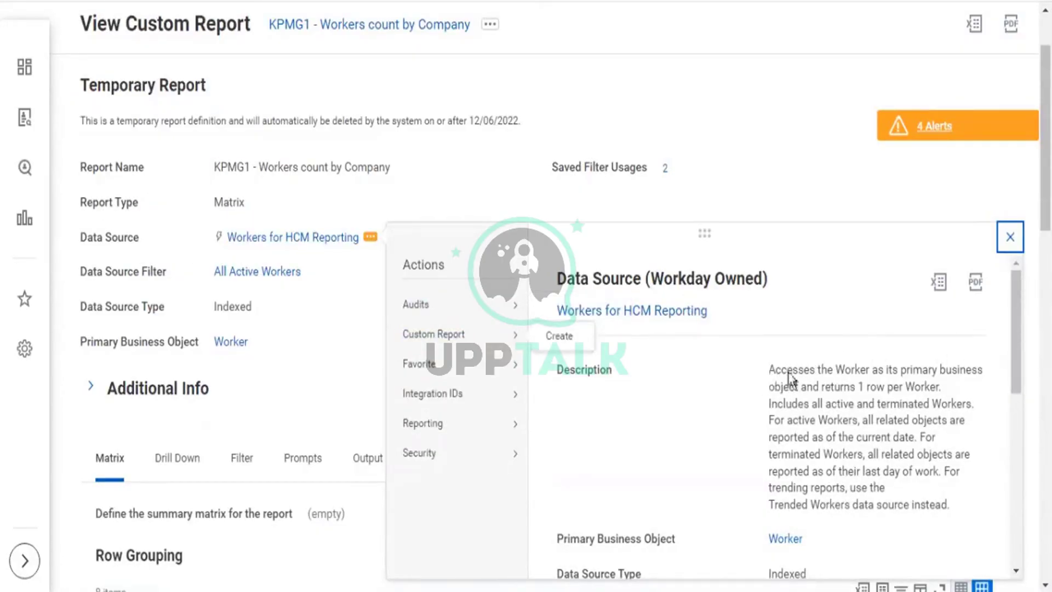
drag(790, 377, 946, 375)
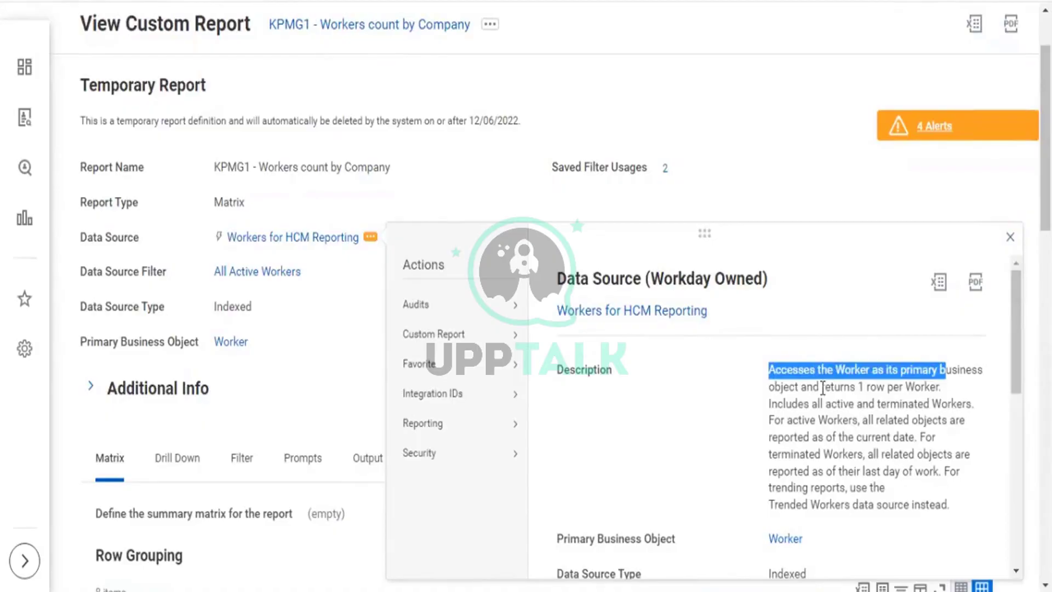
drag(822, 388, 938, 392)
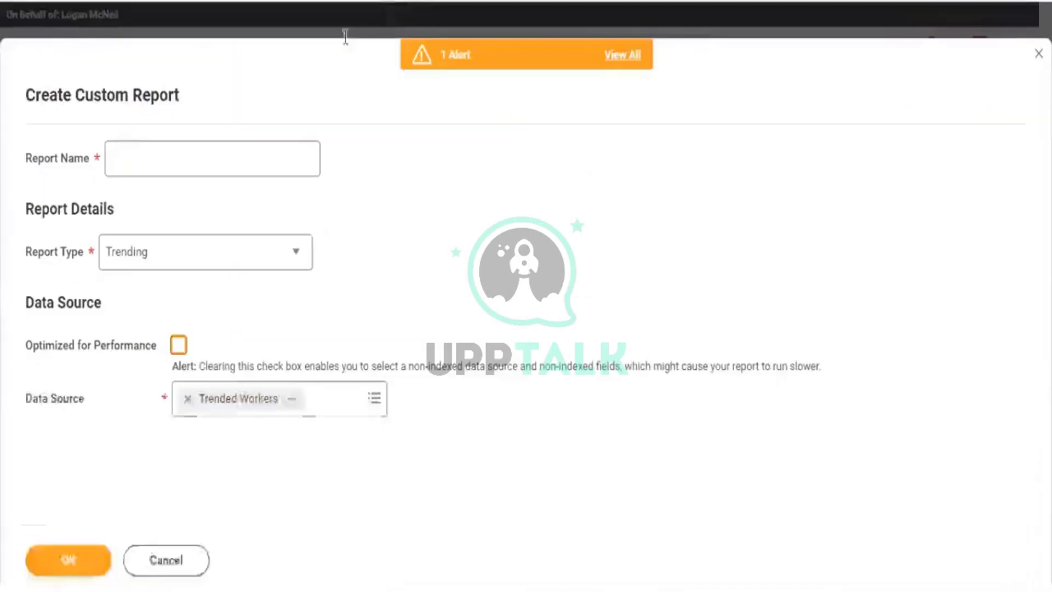
Open the Trended Workers details and highlight its description of multiple rows per worker.
click(290, 398)
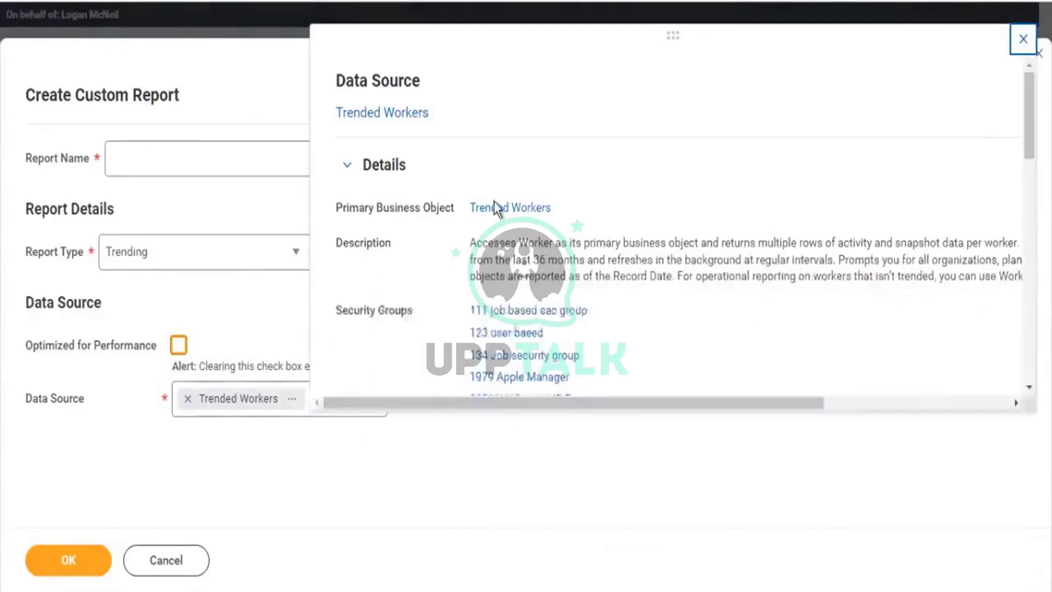
drag(533, 241, 562, 242)
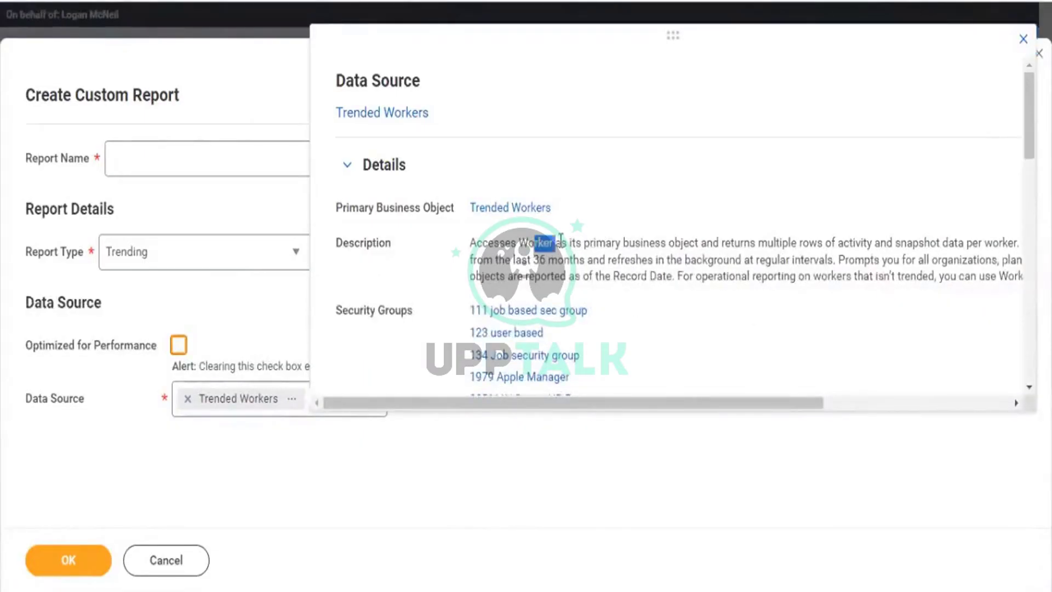
drag(551, 207, 466, 209)
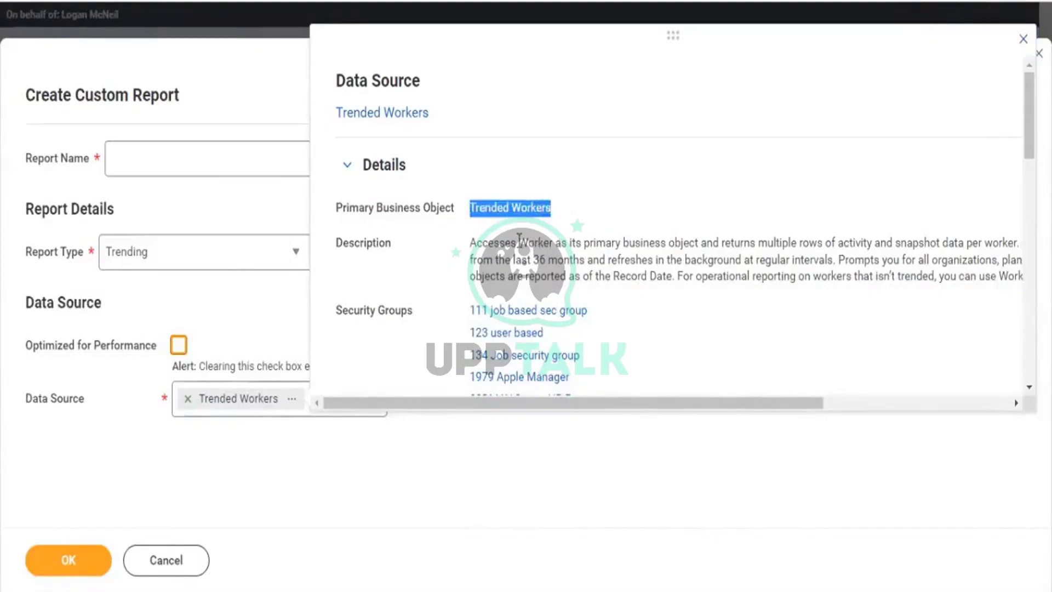
drag(520, 241, 690, 235)
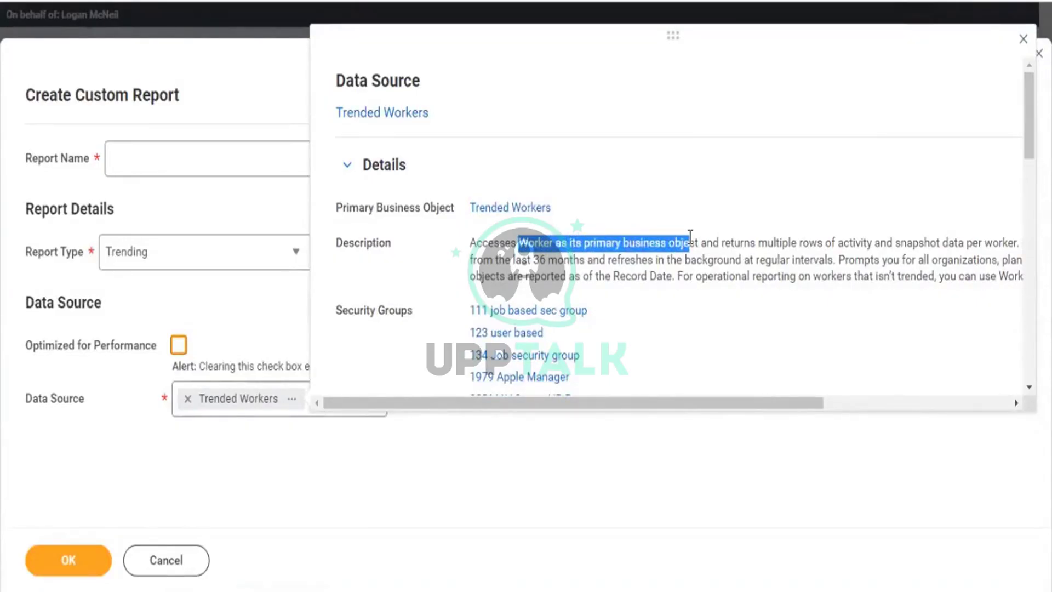
drag(790, 401, 870, 401)
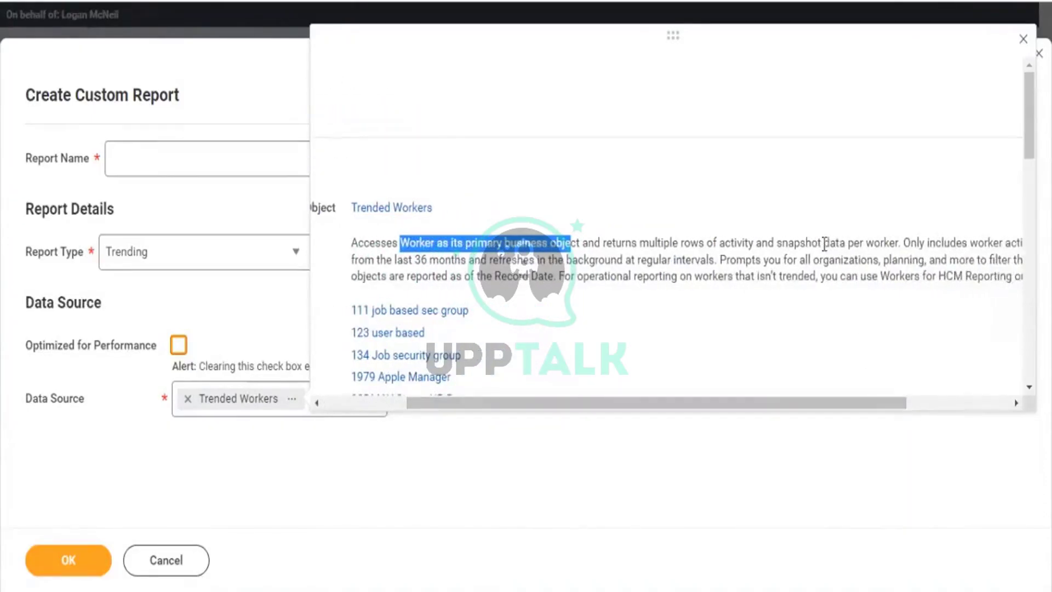
drag(829, 243, 899, 243)
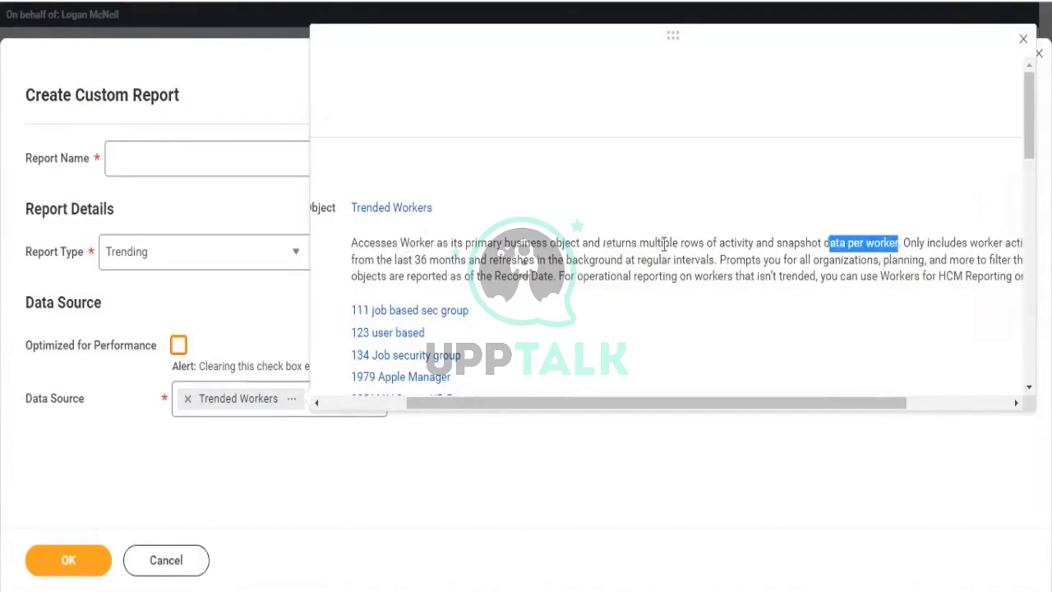
drag(602, 243, 699, 244)
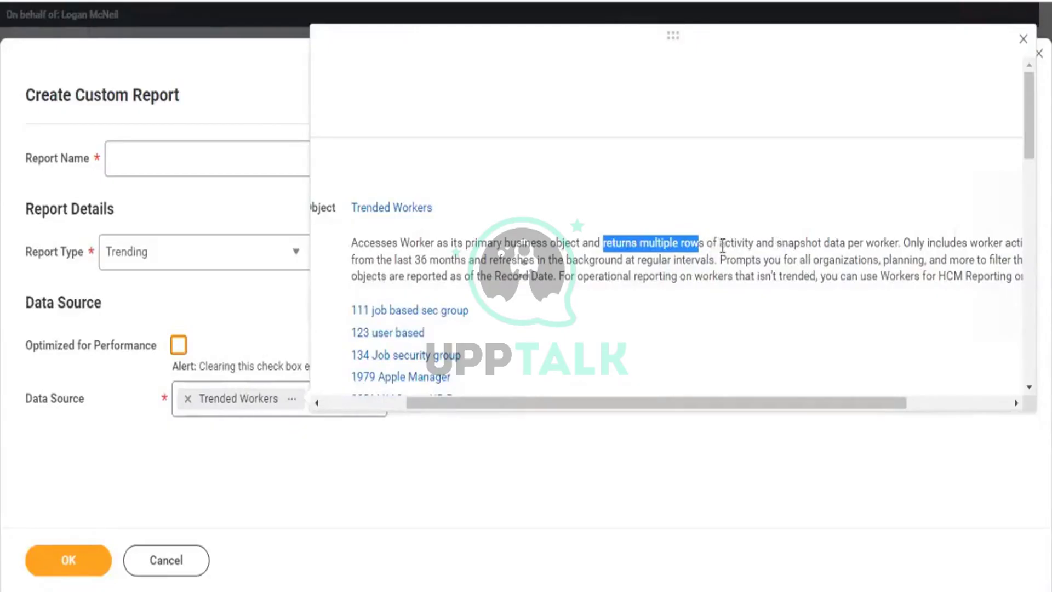
double_click(751, 244)
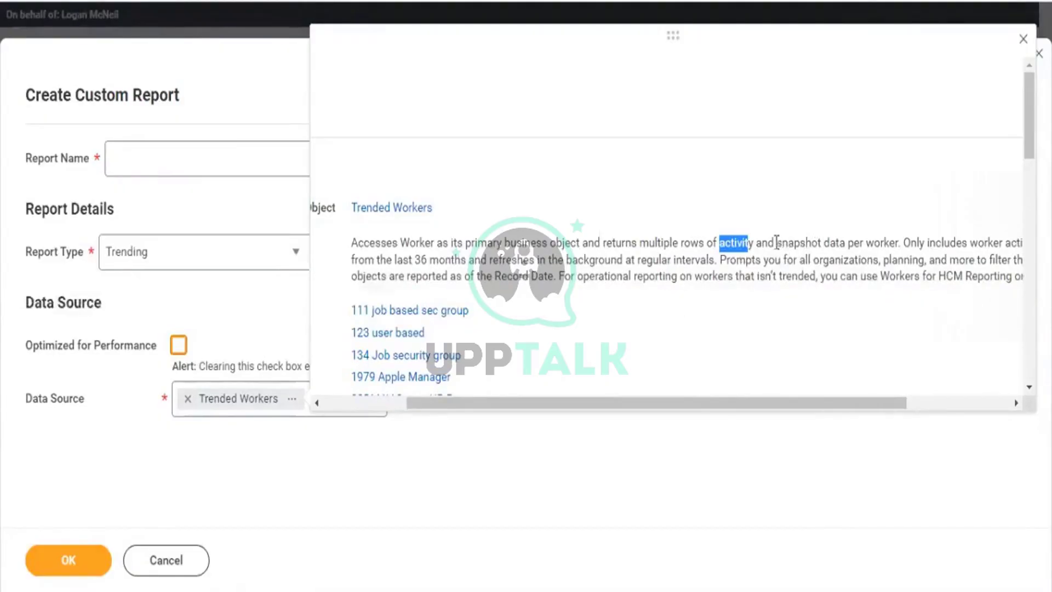
drag(777, 243, 828, 245)
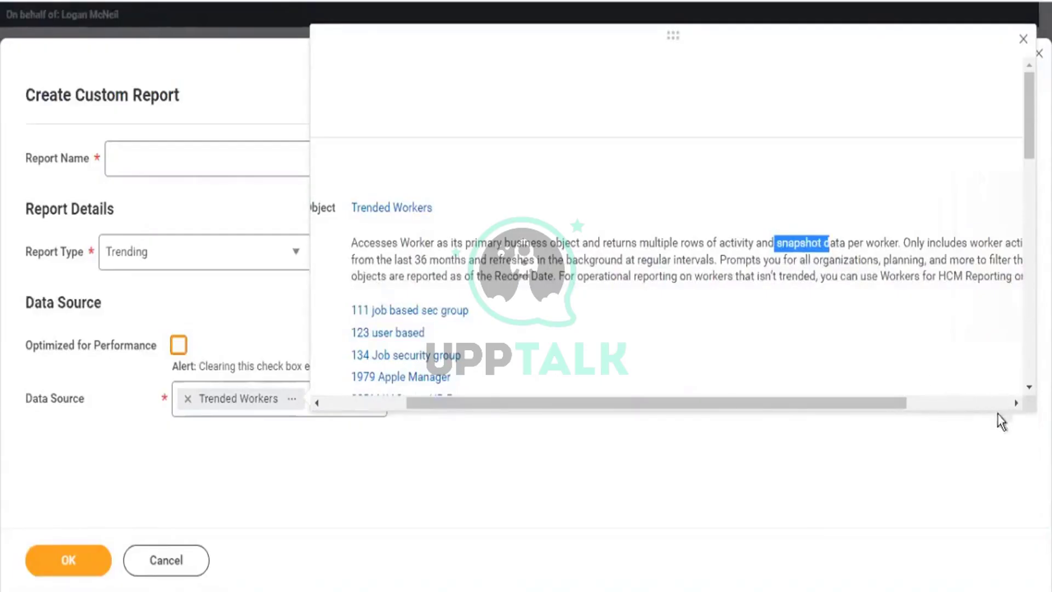
scroll(984, 411, right, 3)
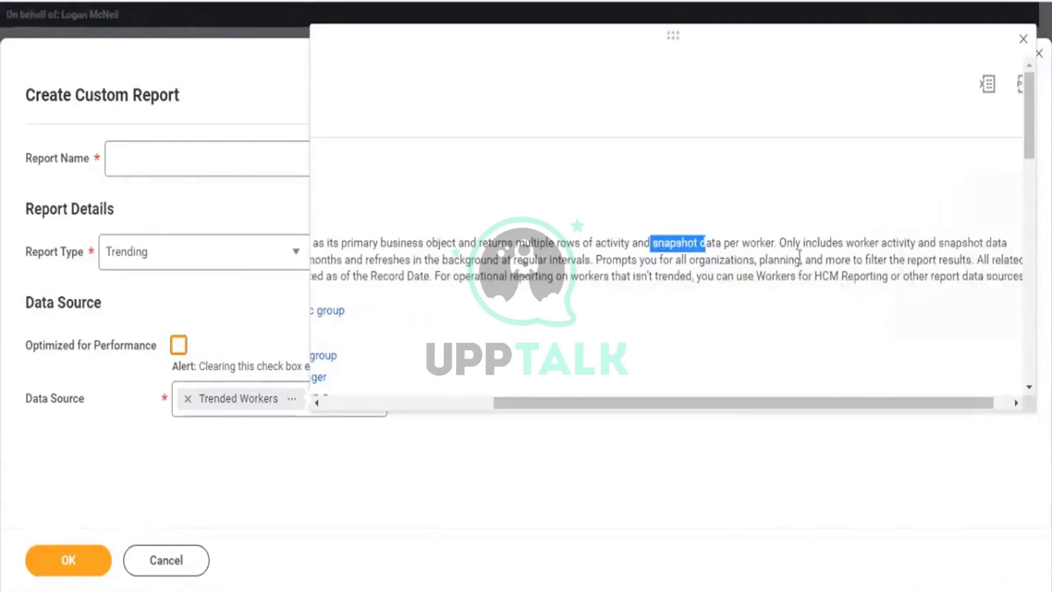
drag(844, 243, 973, 255)
drag(844, 405, 714, 405)
click(465, 260)
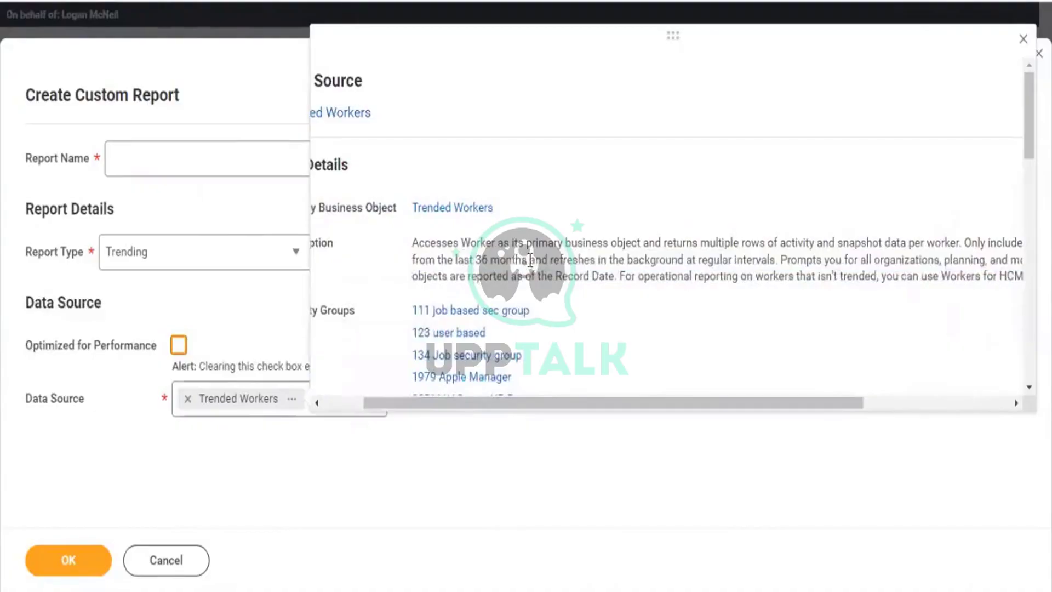
drag(530, 260, 481, 259)
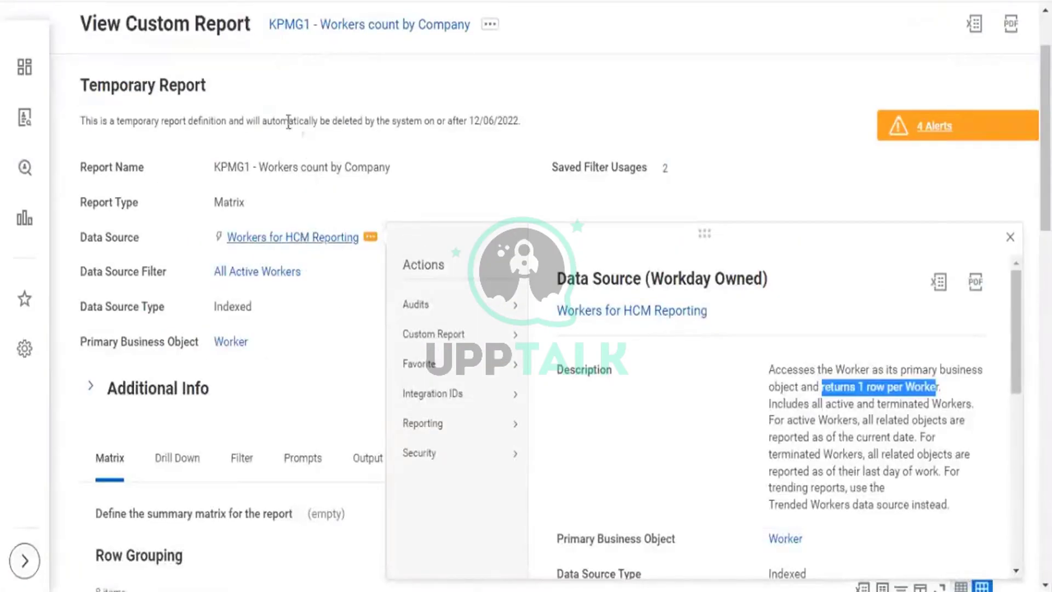
drag(349, 174, 254, 167)
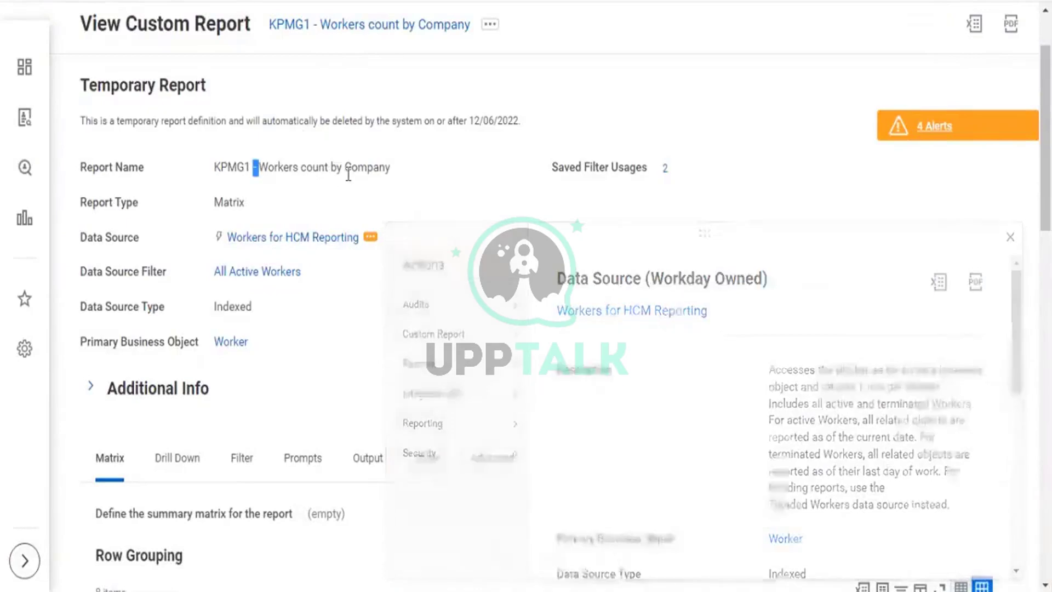
drag(276, 241, 212, 240)
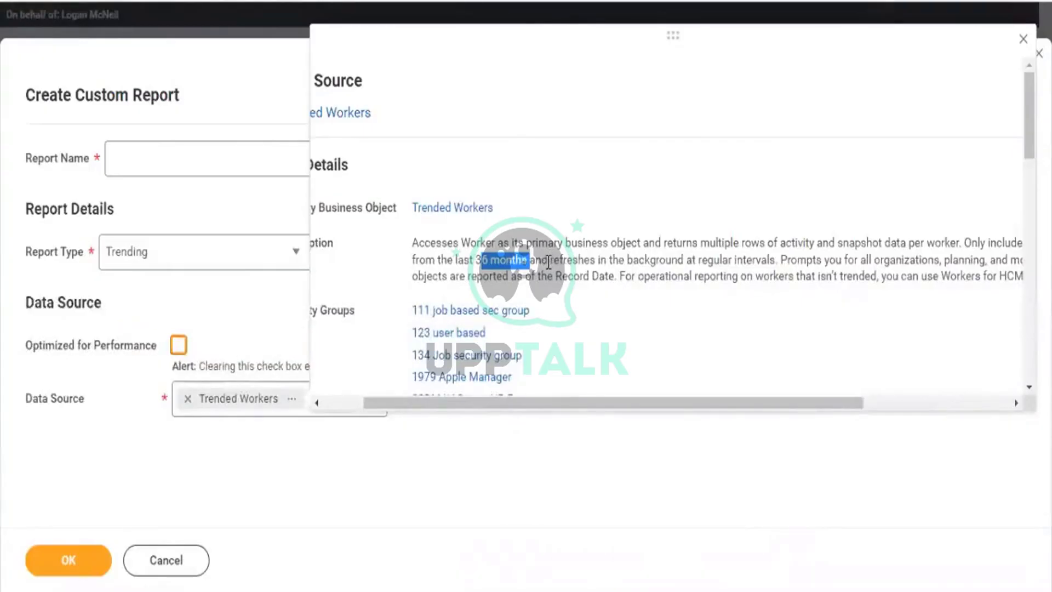
Highlight the 36-month refresh and Record Date notes, then close the Trended Workers details.
drag(549, 258, 789, 262)
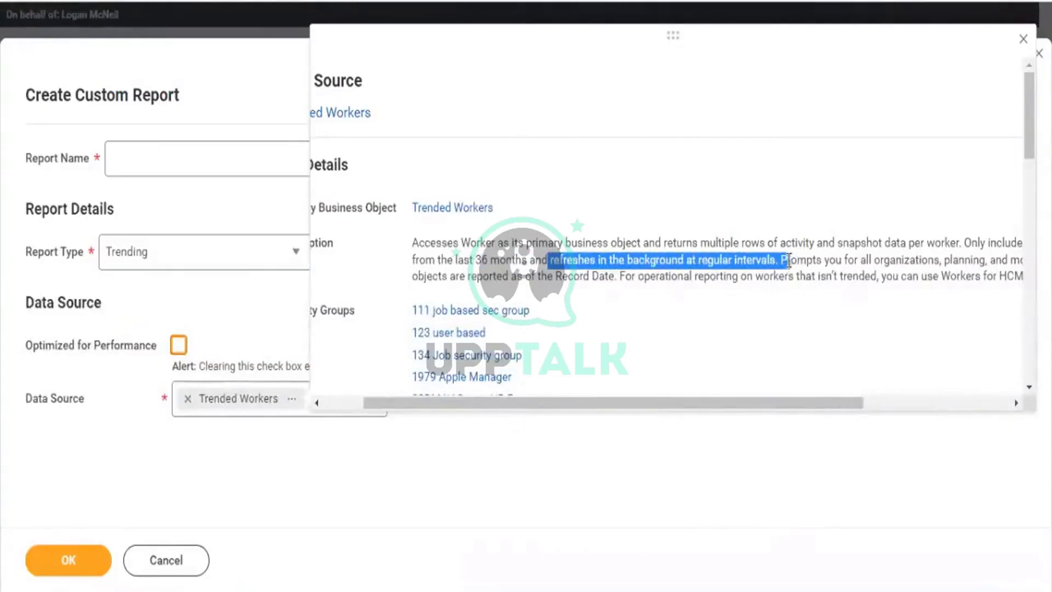
click(763, 268)
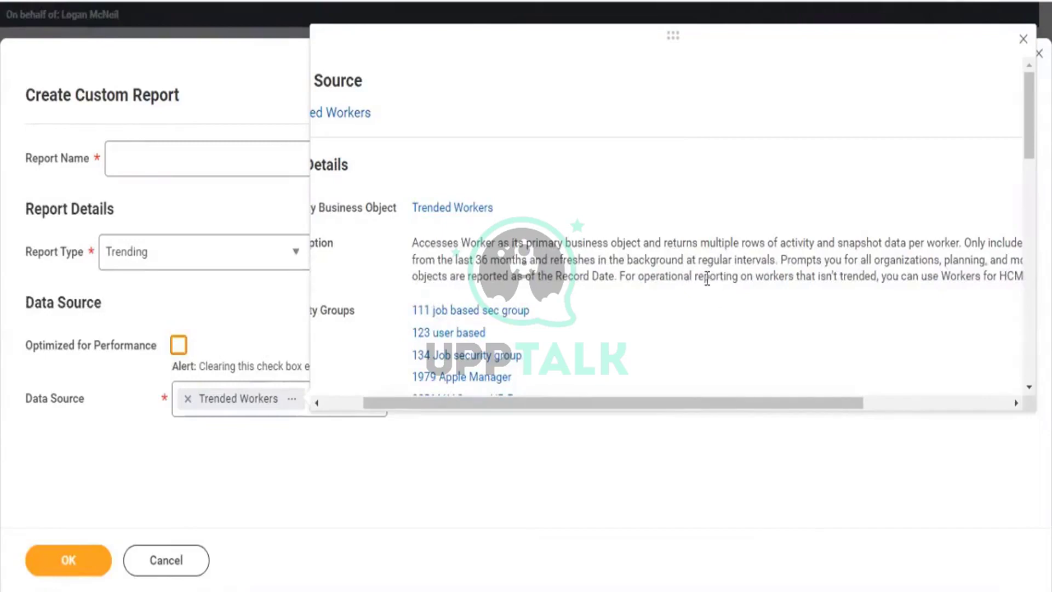
drag(776, 260, 631, 259)
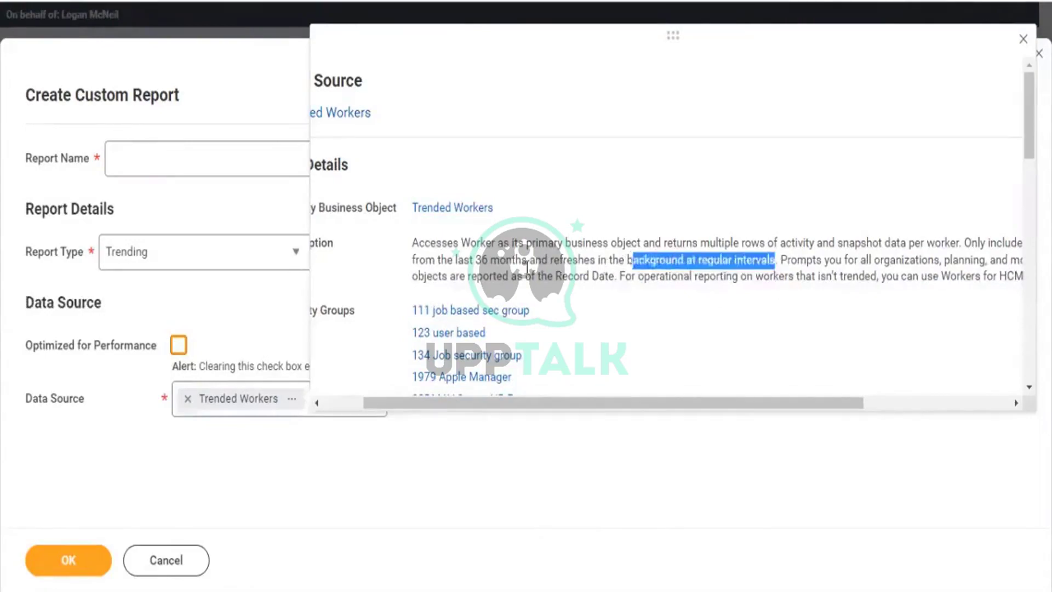
drag(527, 267, 471, 263)
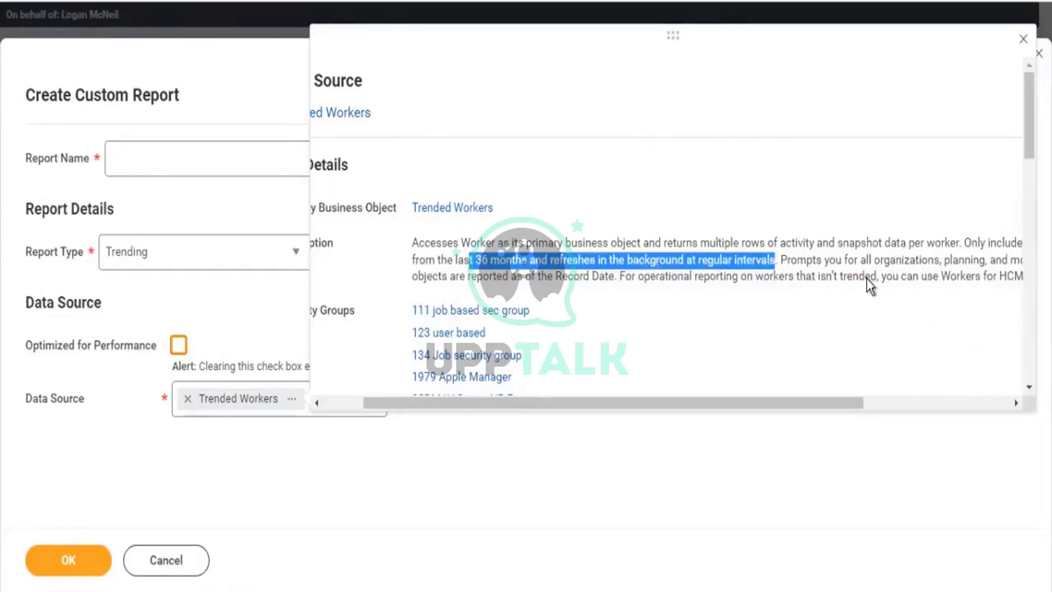
drag(854, 260, 959, 276)
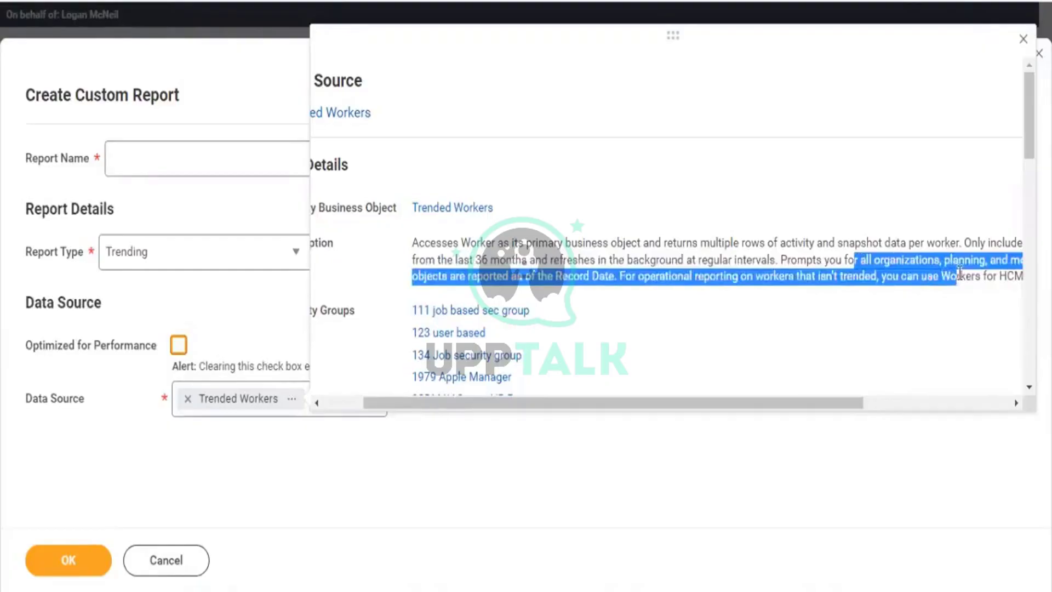
click(623, 479)
click(189, 160)
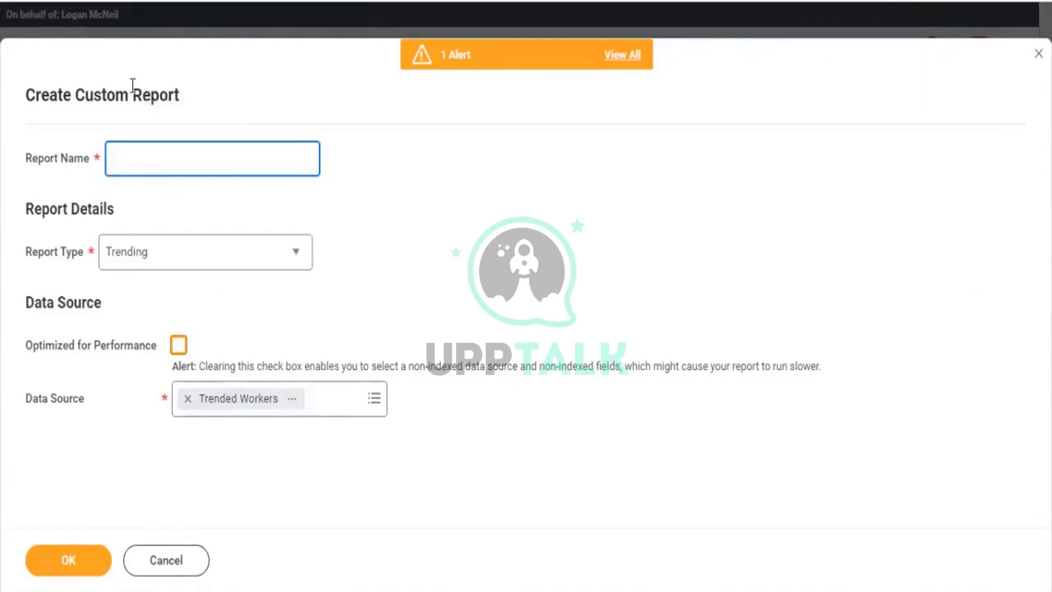
Name the report 'KPMG1 - Headcount Trend' and create it with OK.
text(KPMG1 - Headc)
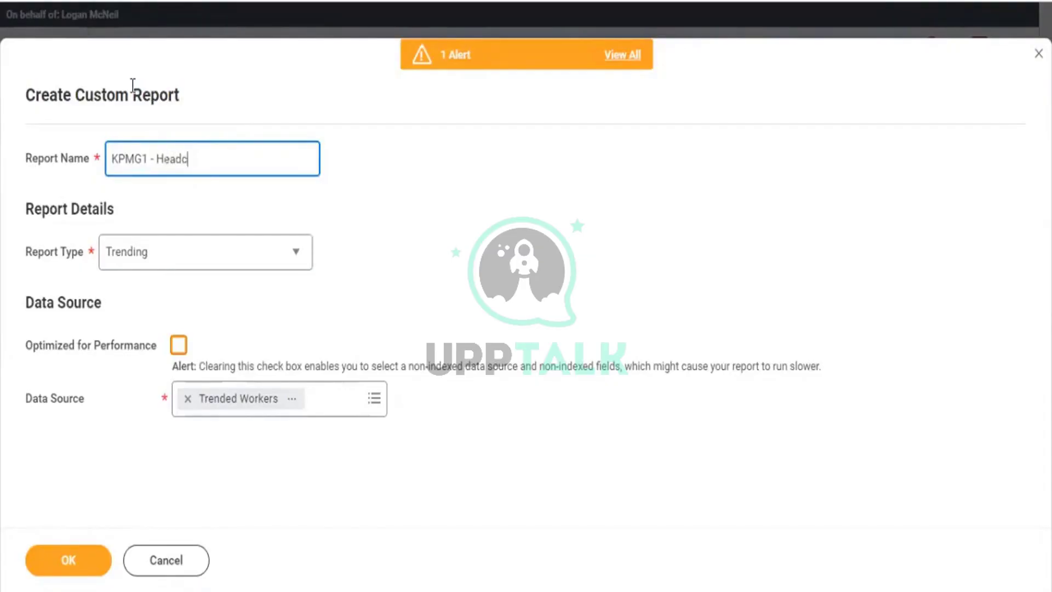
text(ount Trend)
click(88, 561)
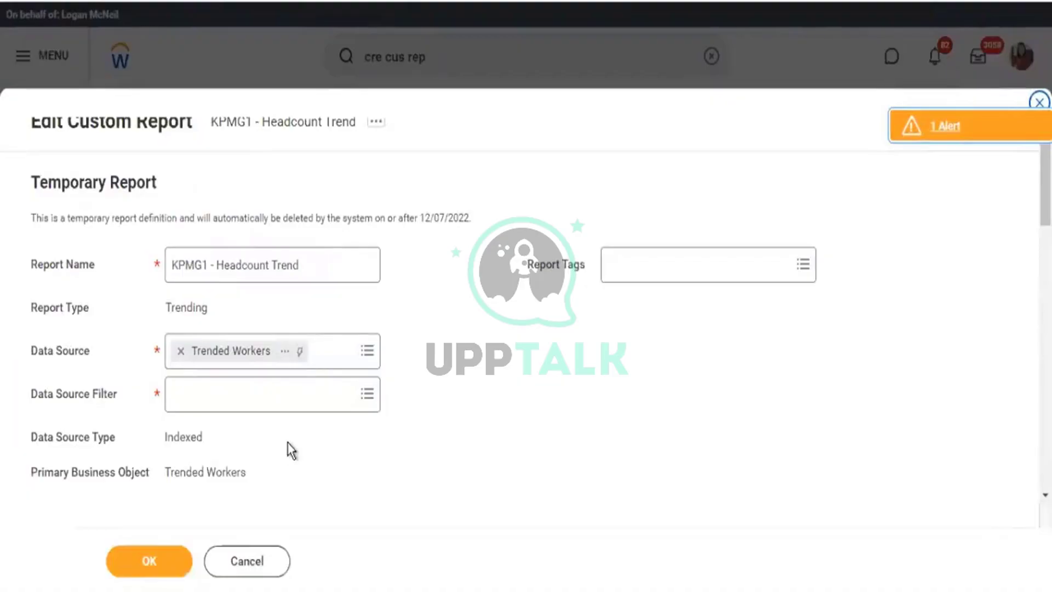
Choose Default Filter as the Trended Workers data source filter.
scroll(447, 307, down, 4)
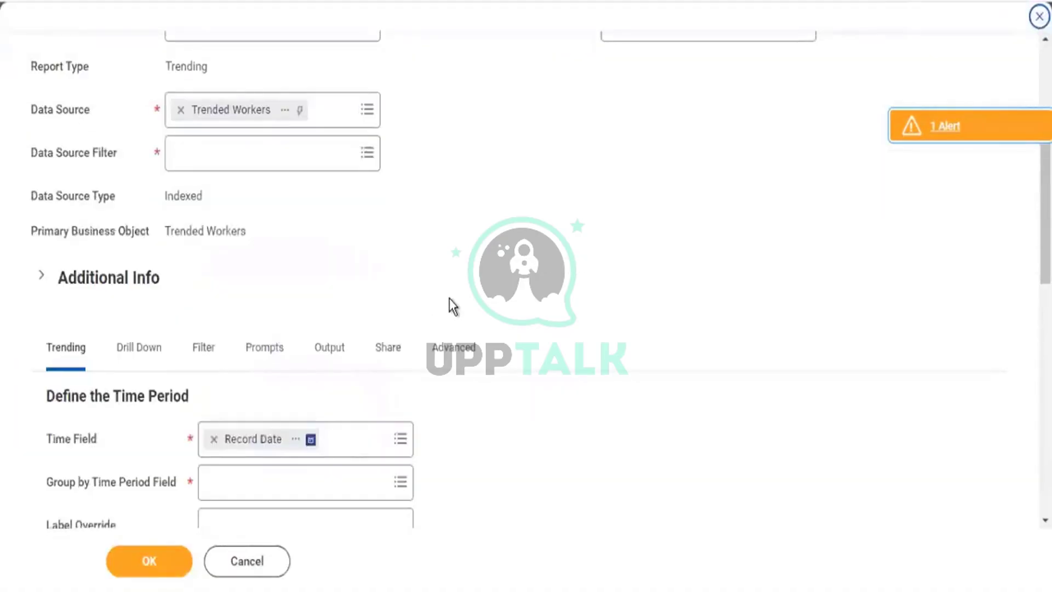
scroll(445, 299, up, 3)
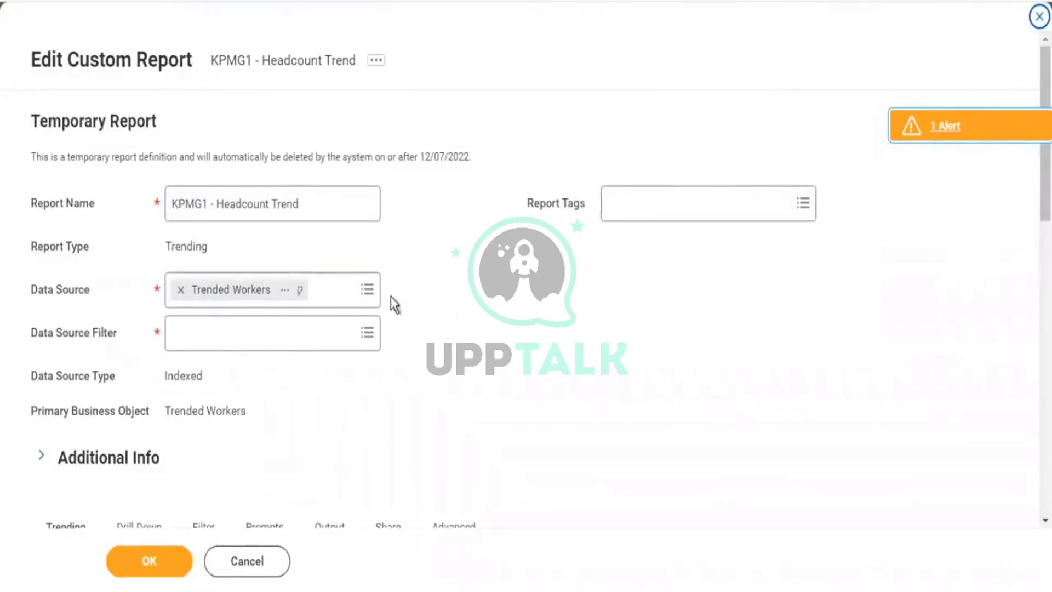
click(373, 334)
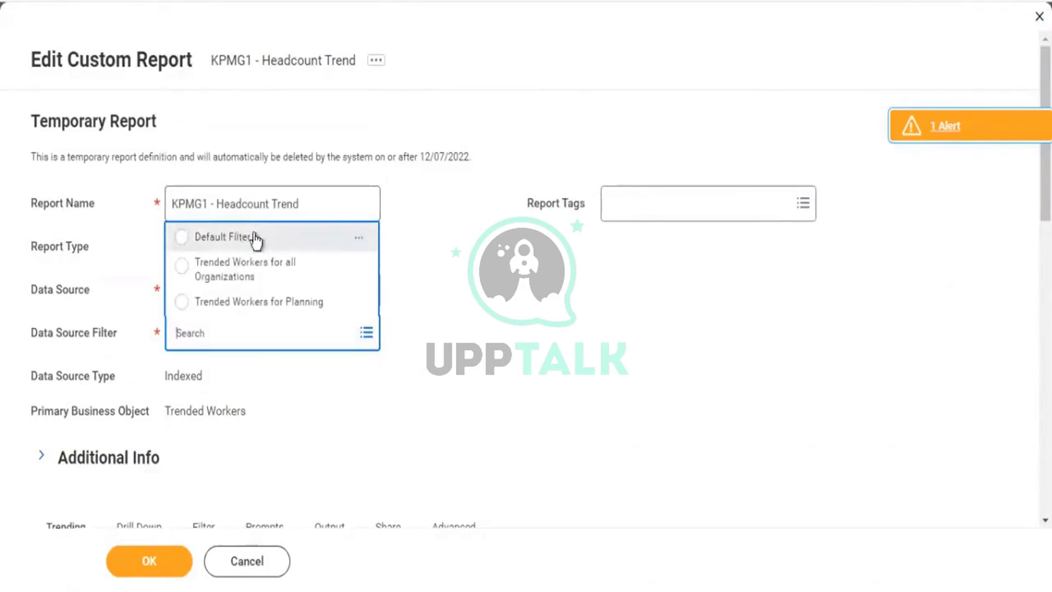
click(253, 239)
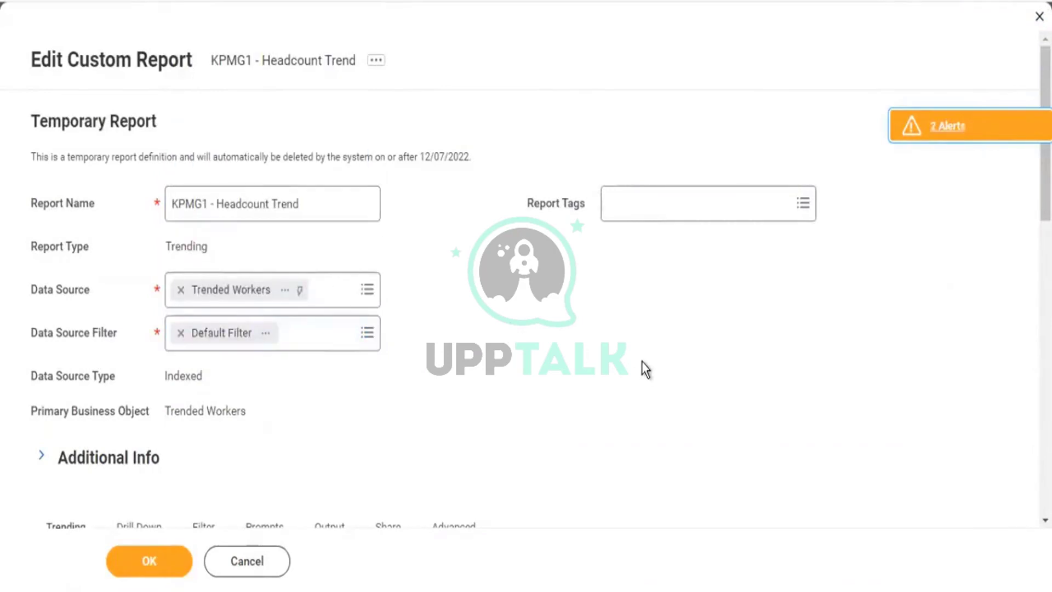
scroll(643, 361, down, 2)
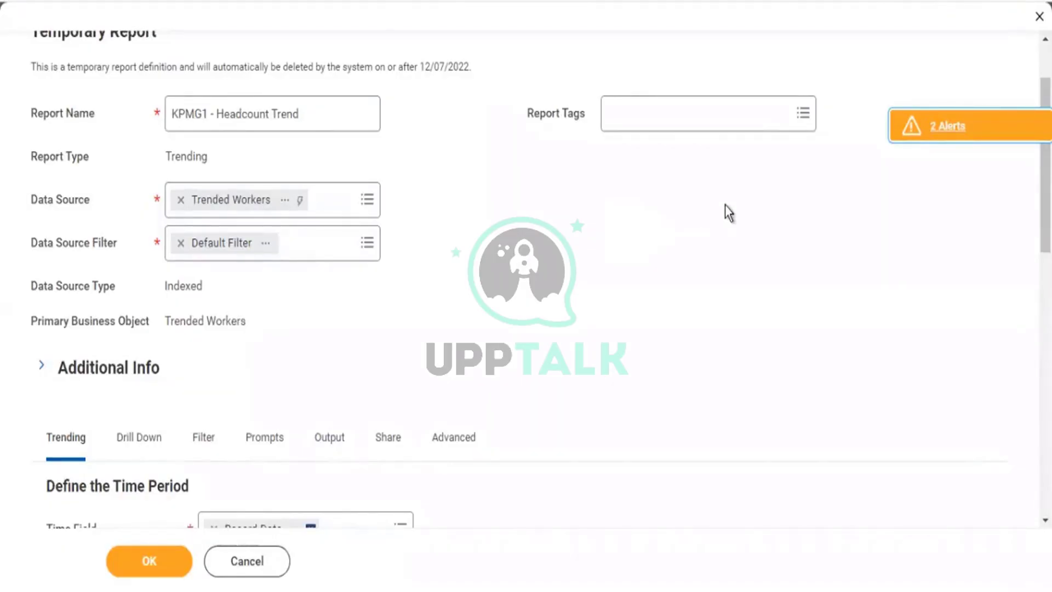
scroll(729, 213, down, 3)
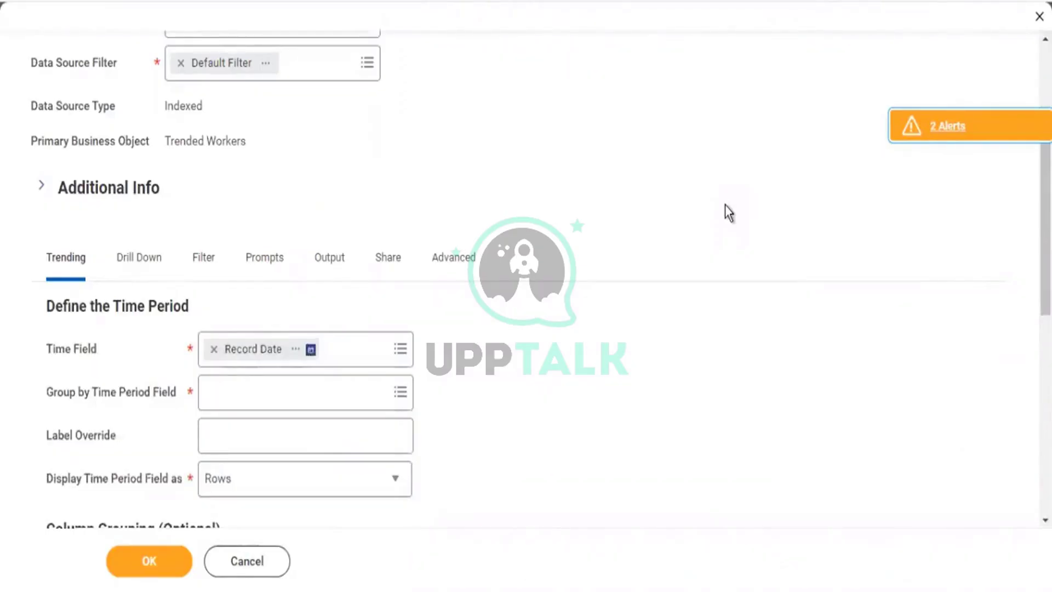
scroll(729, 213, down, 3)
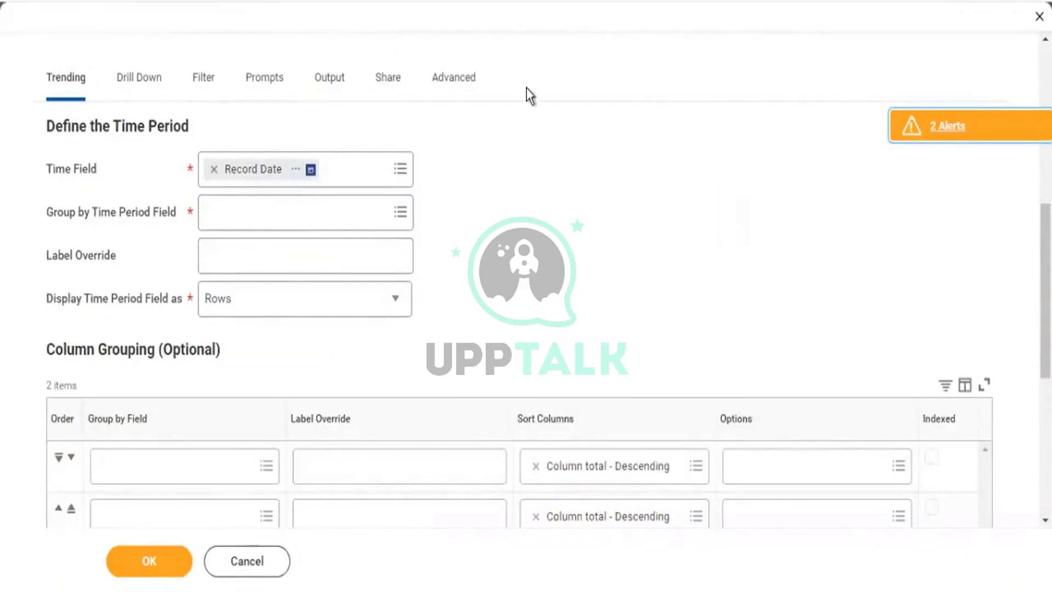
drag(482, 82, 204, 104)
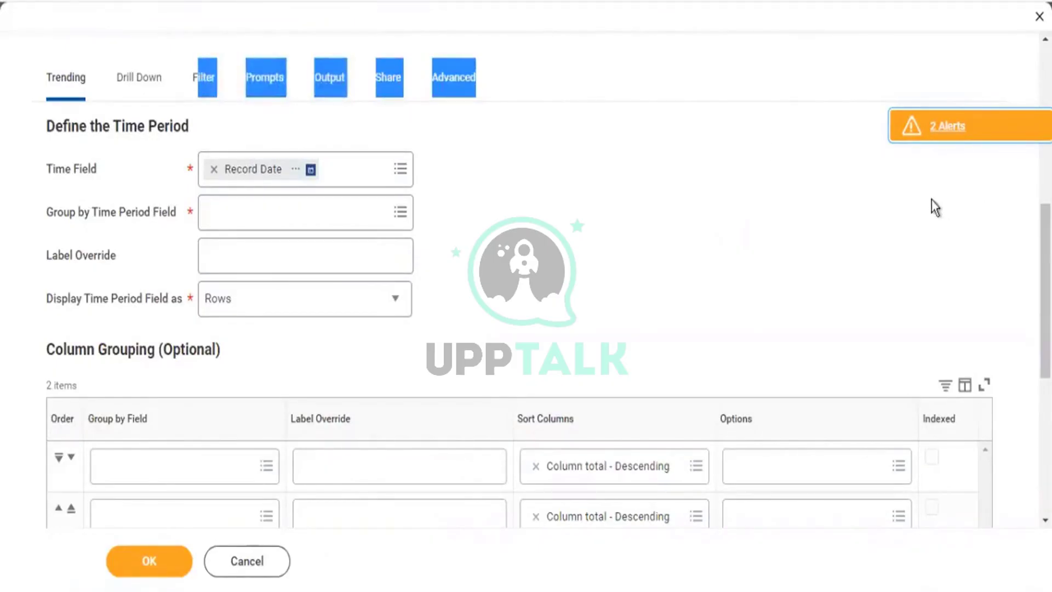
scroll(352, 242, down, 3)
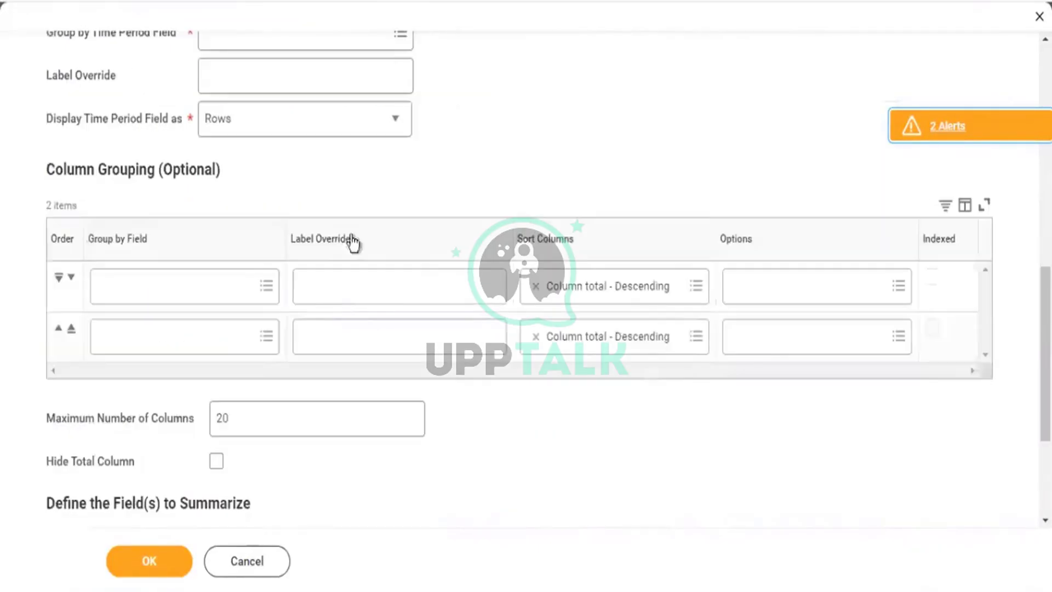
drag(64, 164, 219, 188)
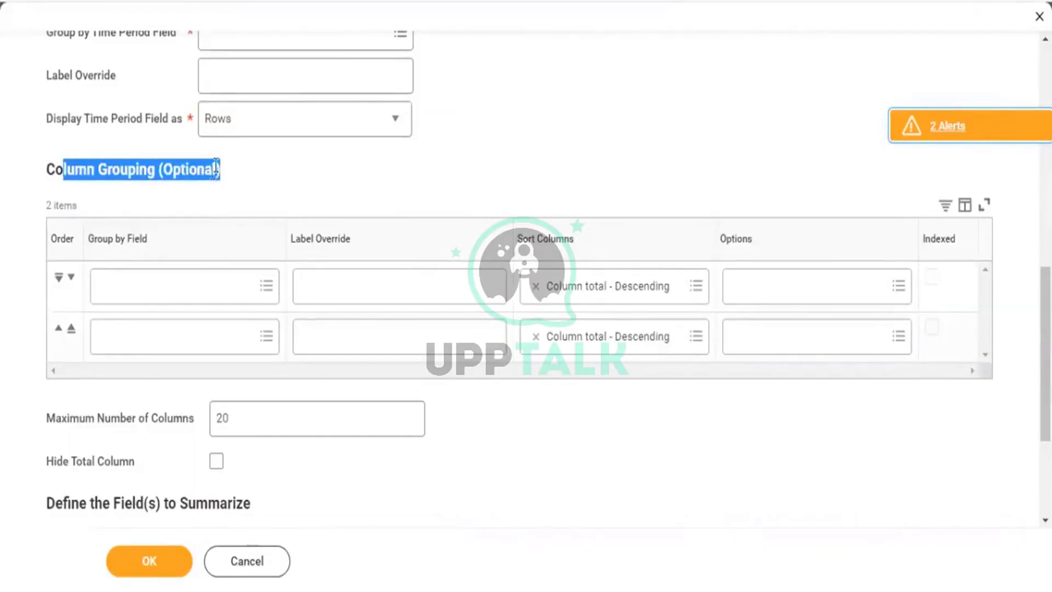
scroll(216, 171, down, 3)
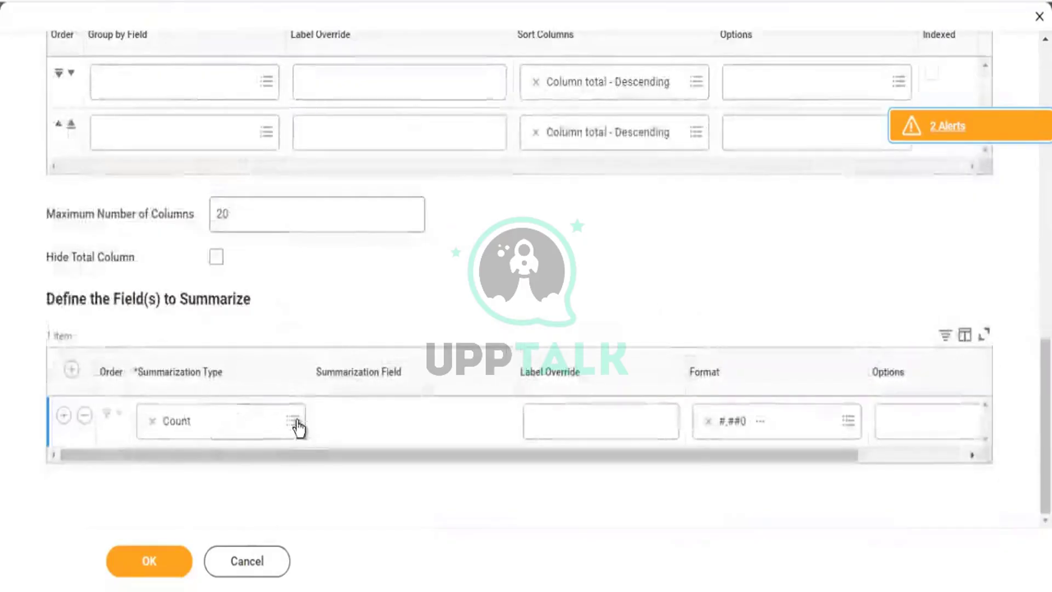
click(230, 421)
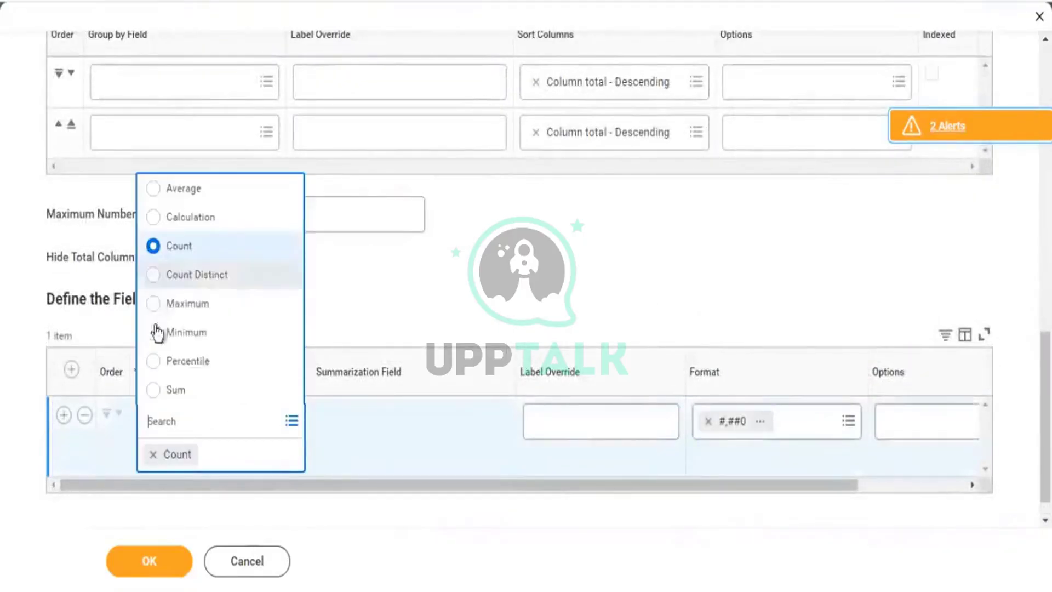
click(518, 301)
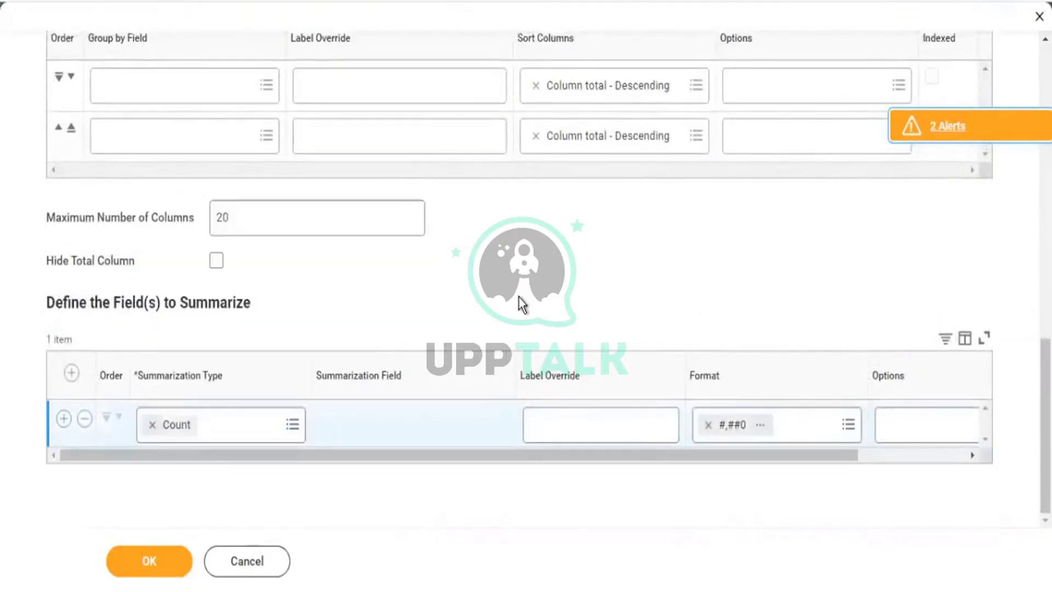
scroll(230, 223, up, 3)
scroll(233, 223, up, 5)
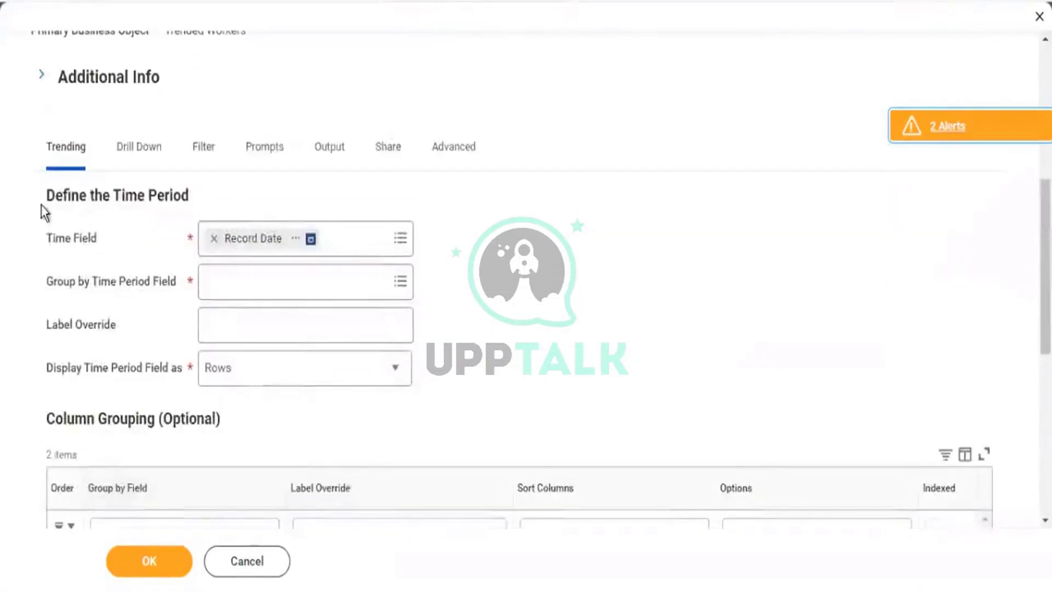
drag(41, 205, 386, 350)
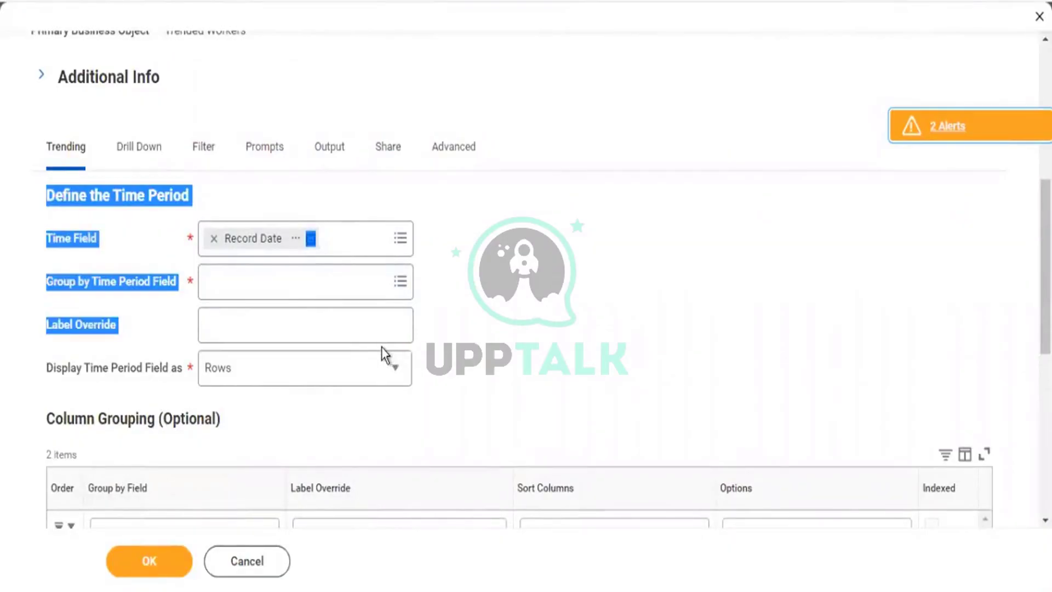
Group the trend's Record Date time field by Year-Quarter, with time periods displayed as rows.
click(400, 281)
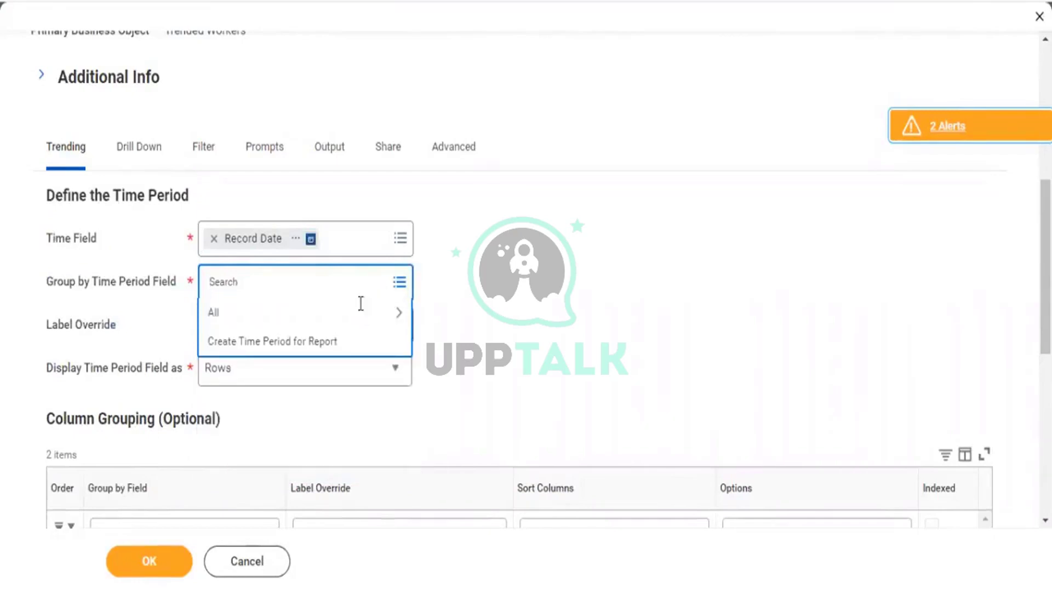
click(383, 309)
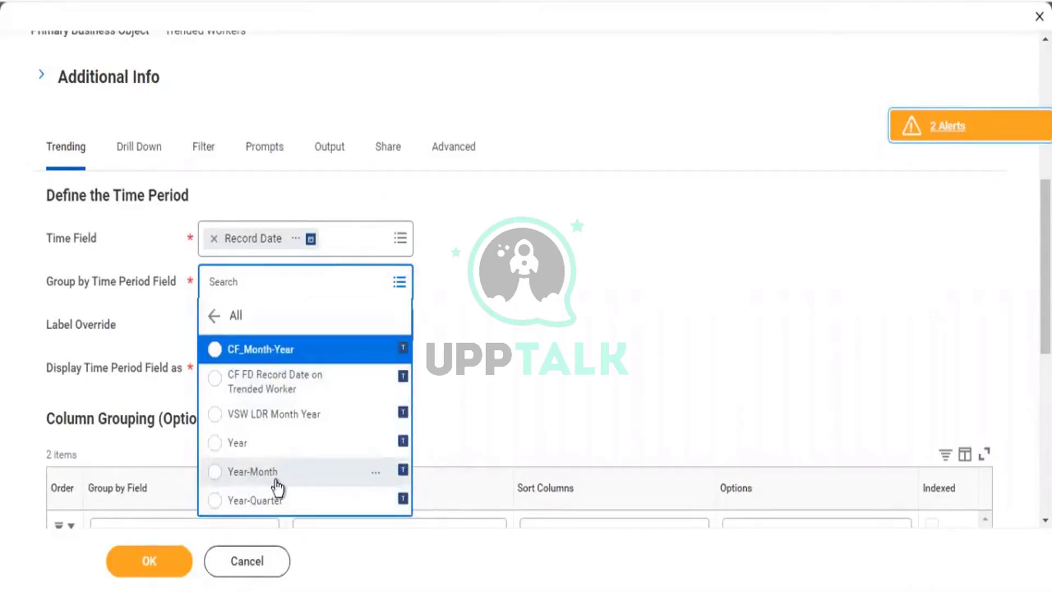
click(257, 499)
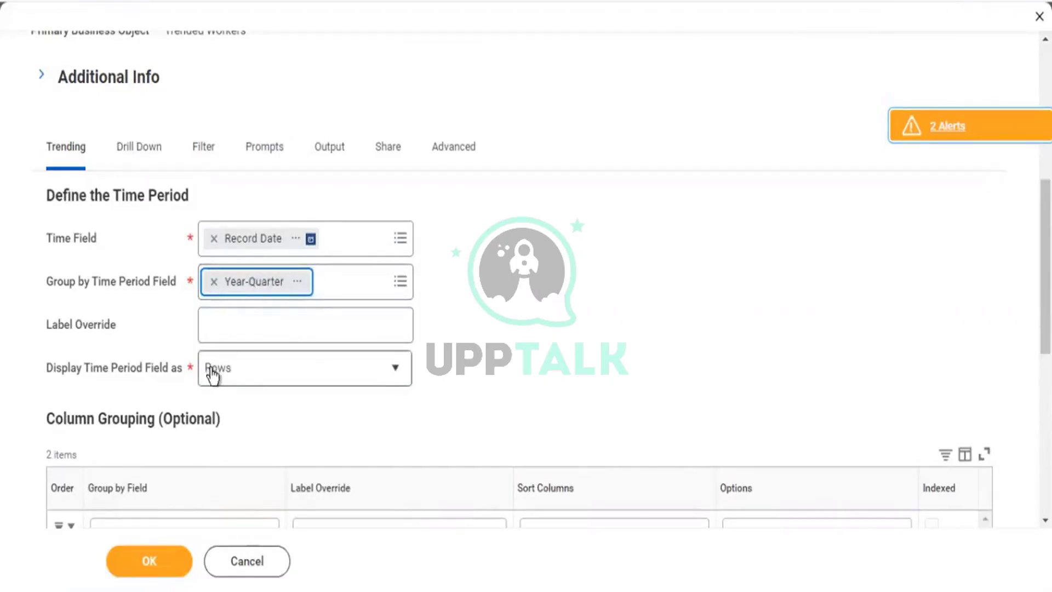
drag(77, 369, 173, 371)
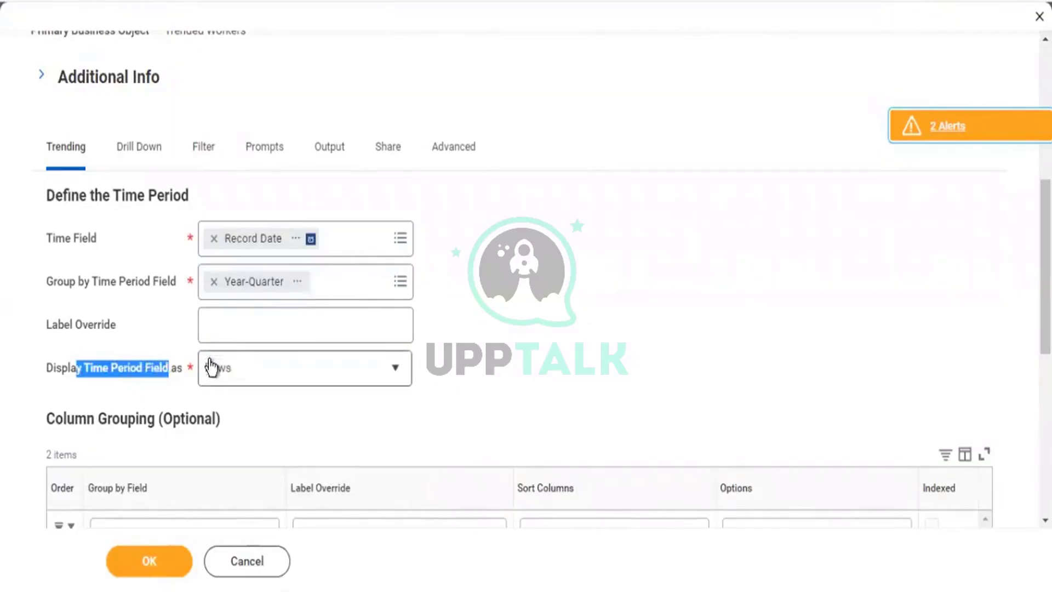
click(394, 368)
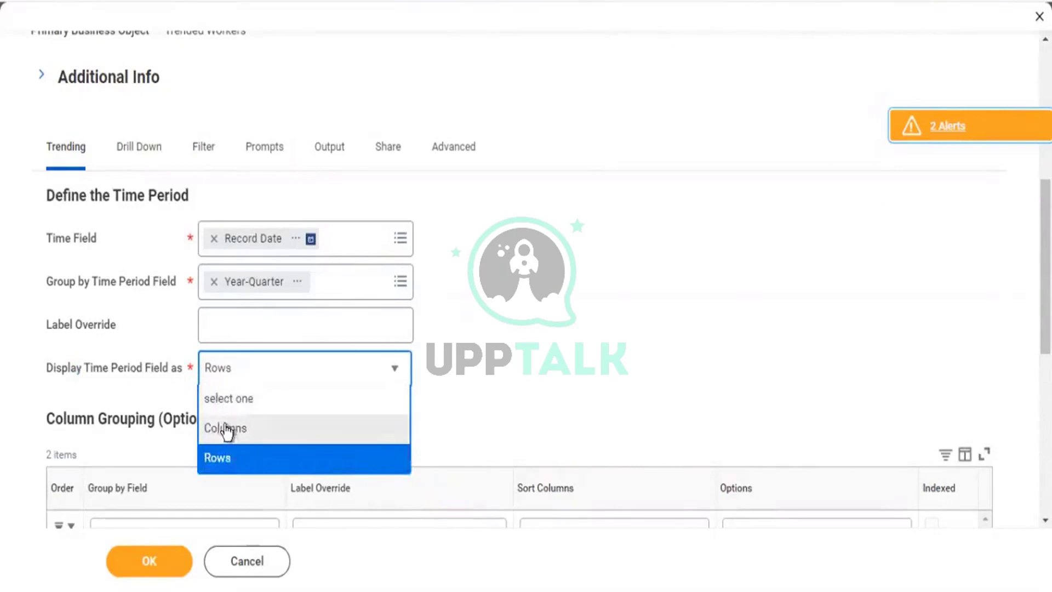
click(226, 428)
click(229, 423)
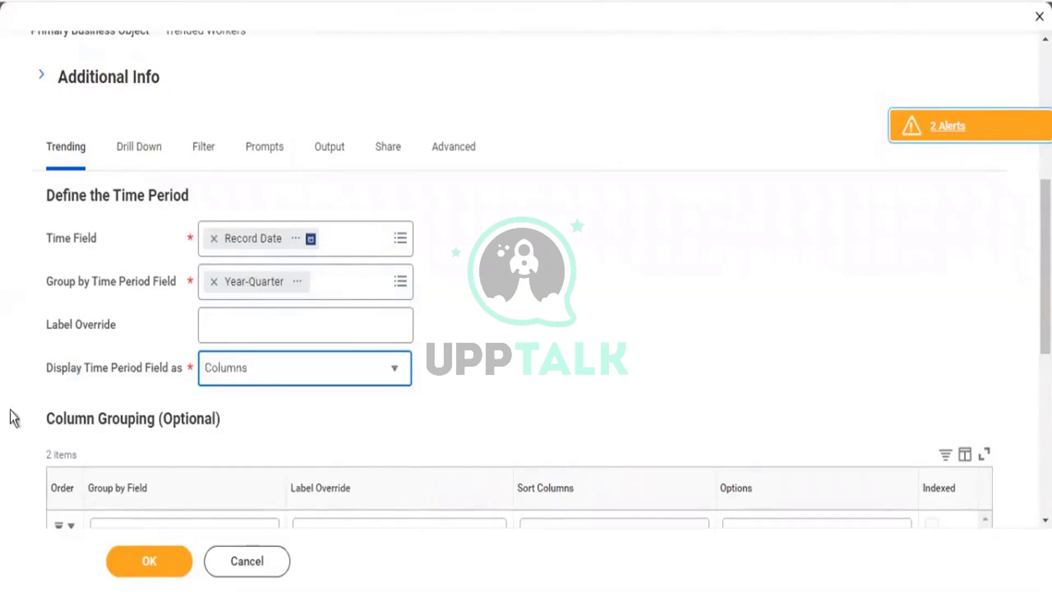
drag(51, 426, 121, 425)
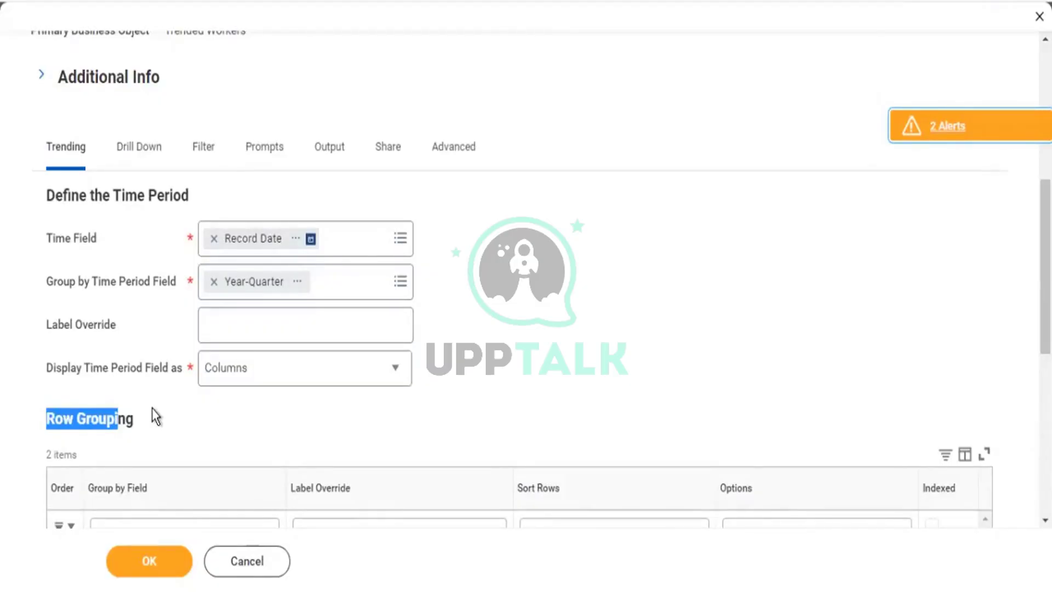
scroll(157, 418, down, 3)
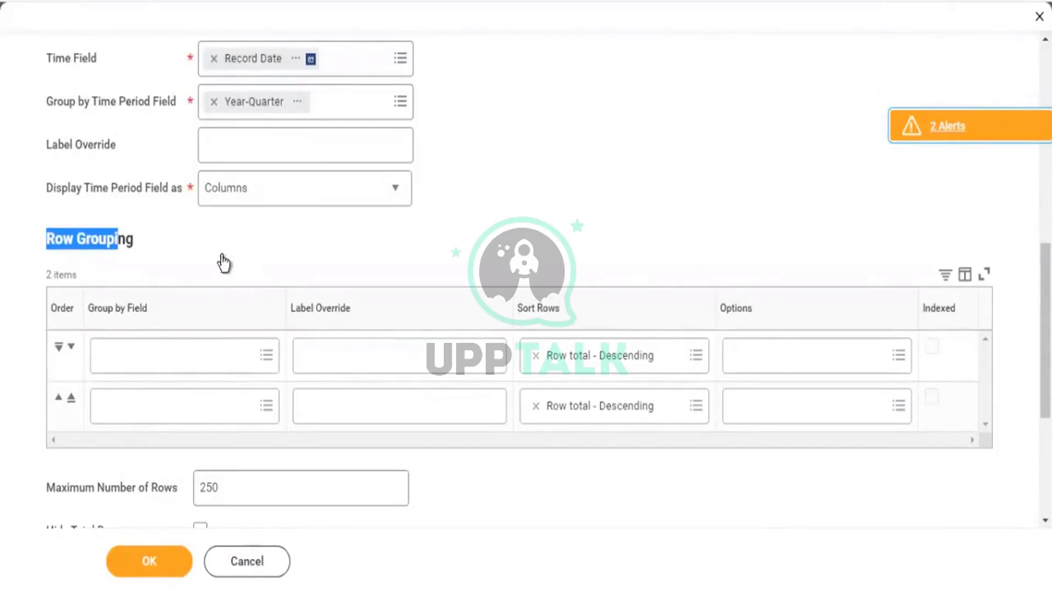
click(93, 186)
click(225, 187)
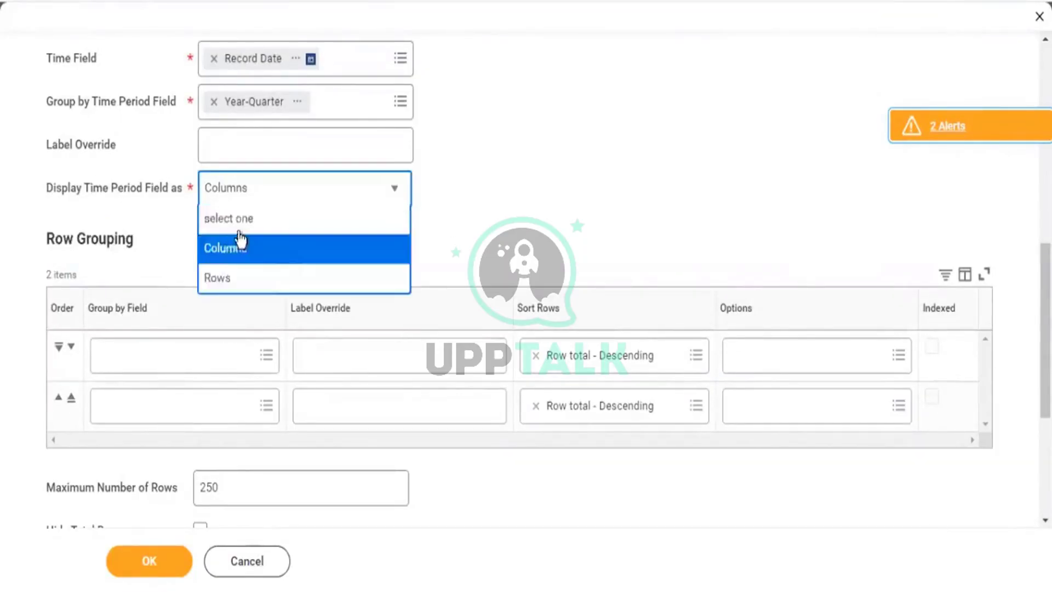
click(218, 279)
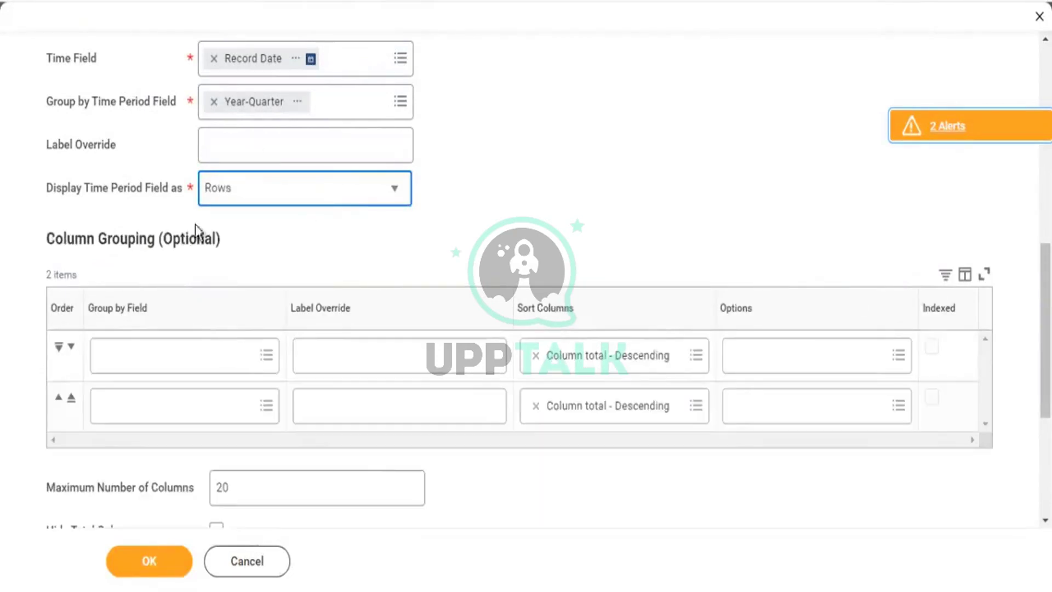
drag(53, 241, 245, 255)
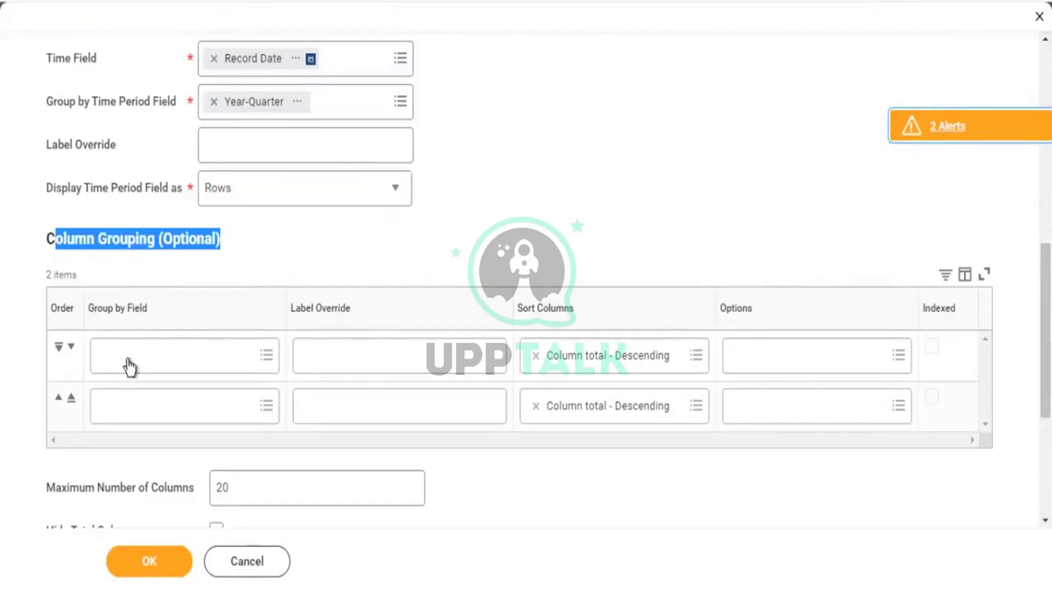
click(465, 194)
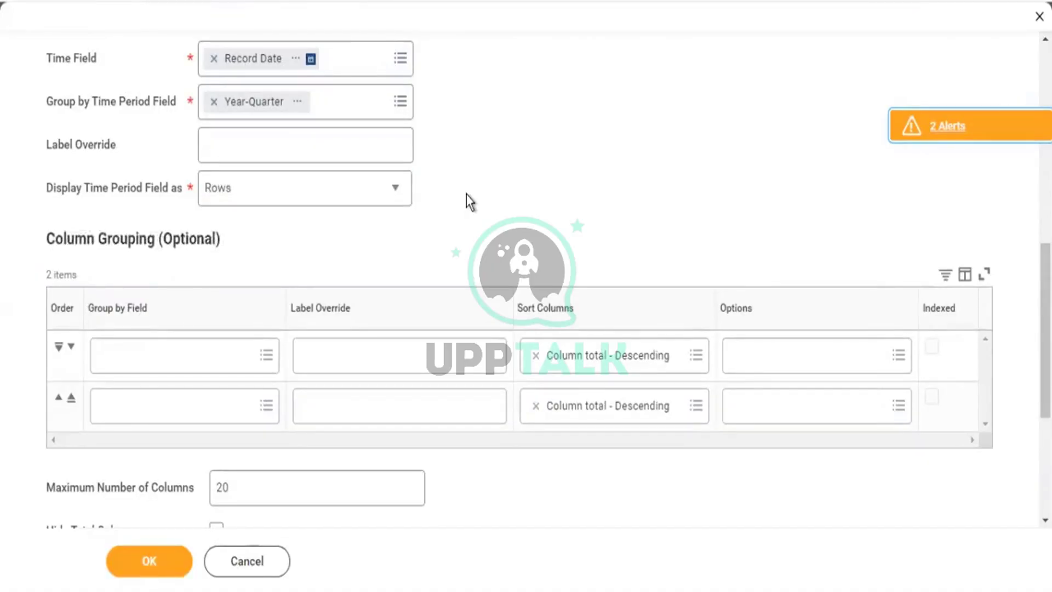
scroll(466, 202, down, 5)
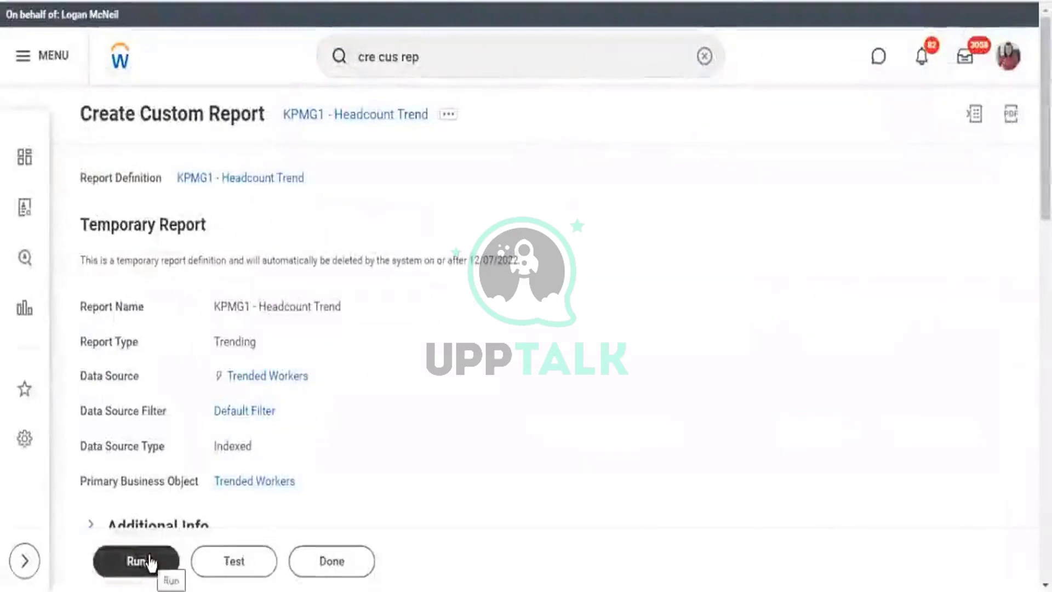
Run KPMG1 - Headcount Trend for 01/01/2021 through 11/30/2022.
click(150, 562)
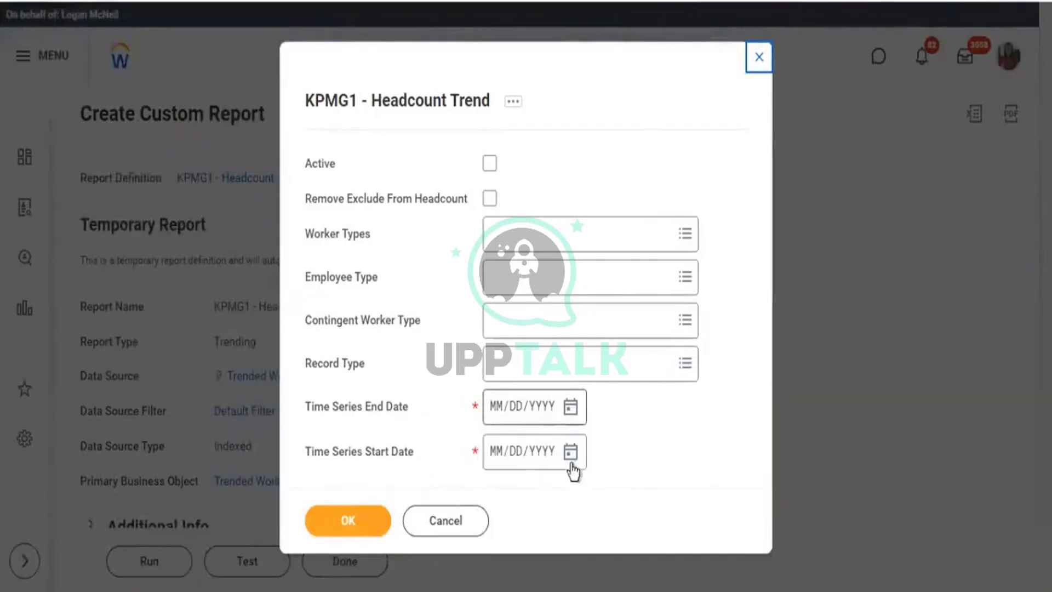
click(497, 459)
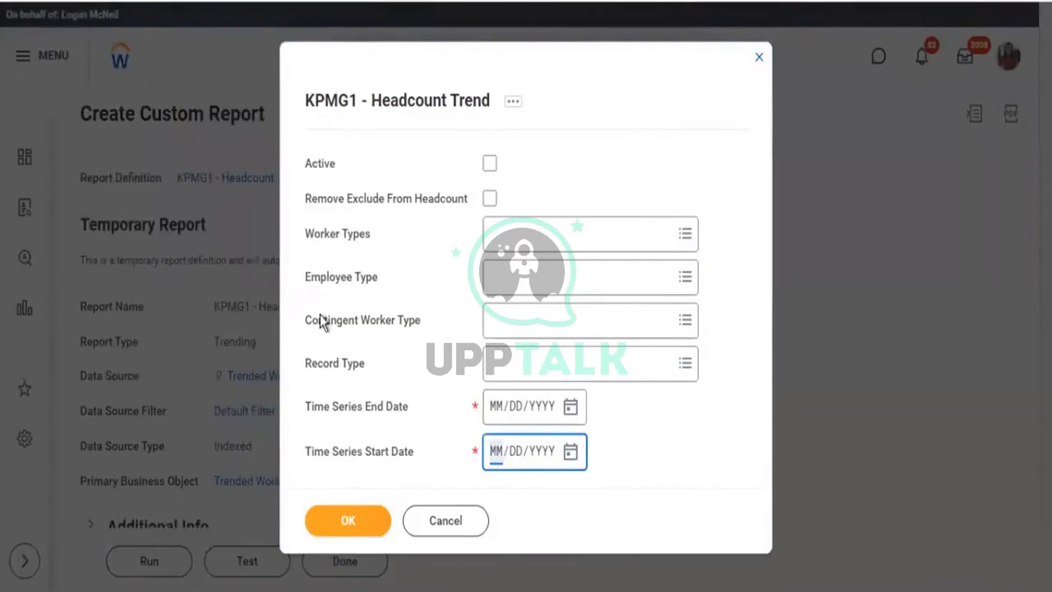
text(010121)
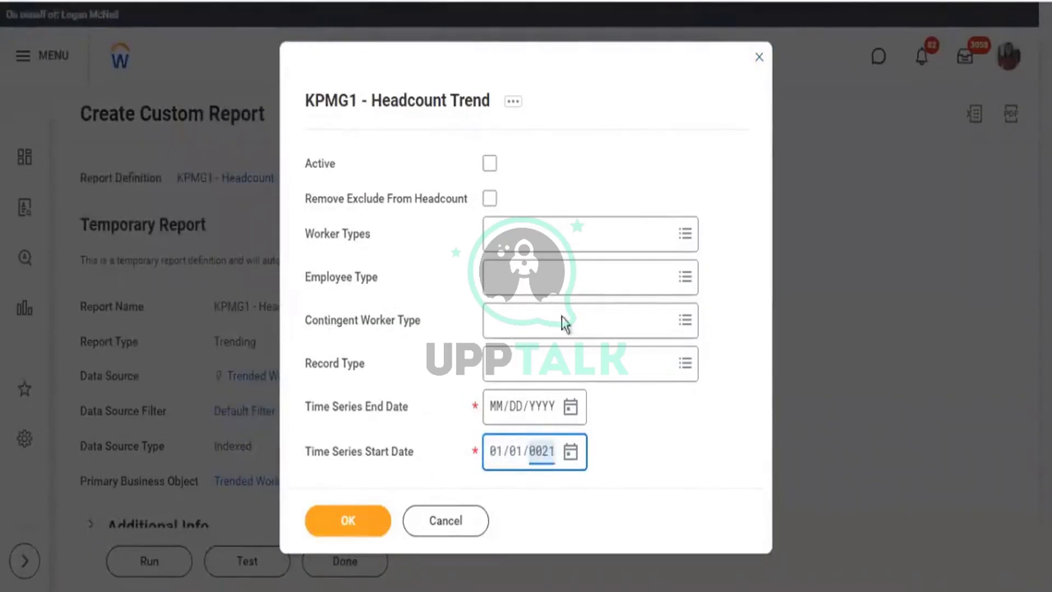
click(570, 410)
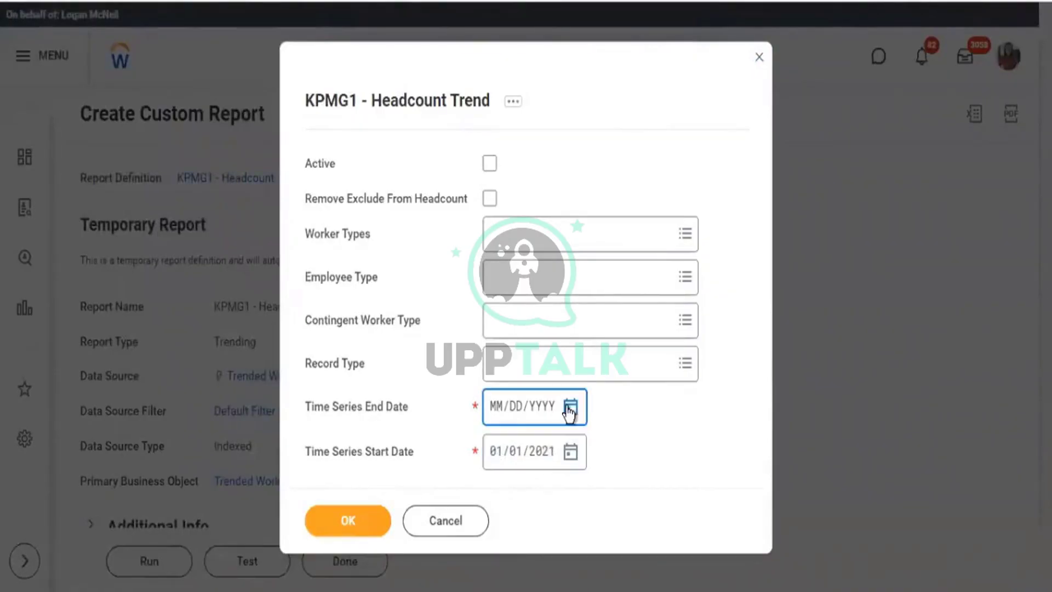
click(727, 272)
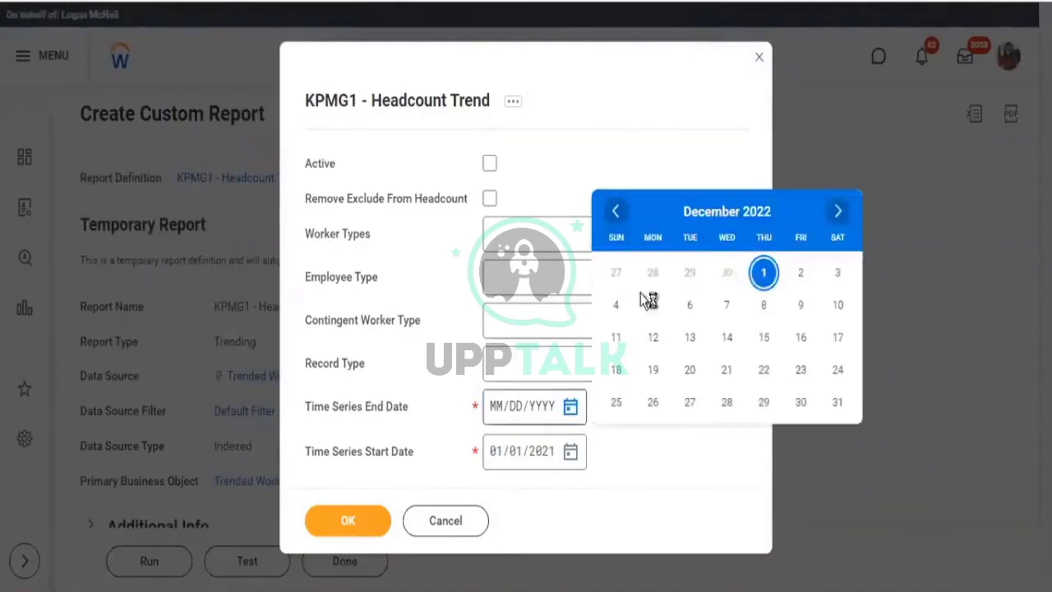
click(356, 527)
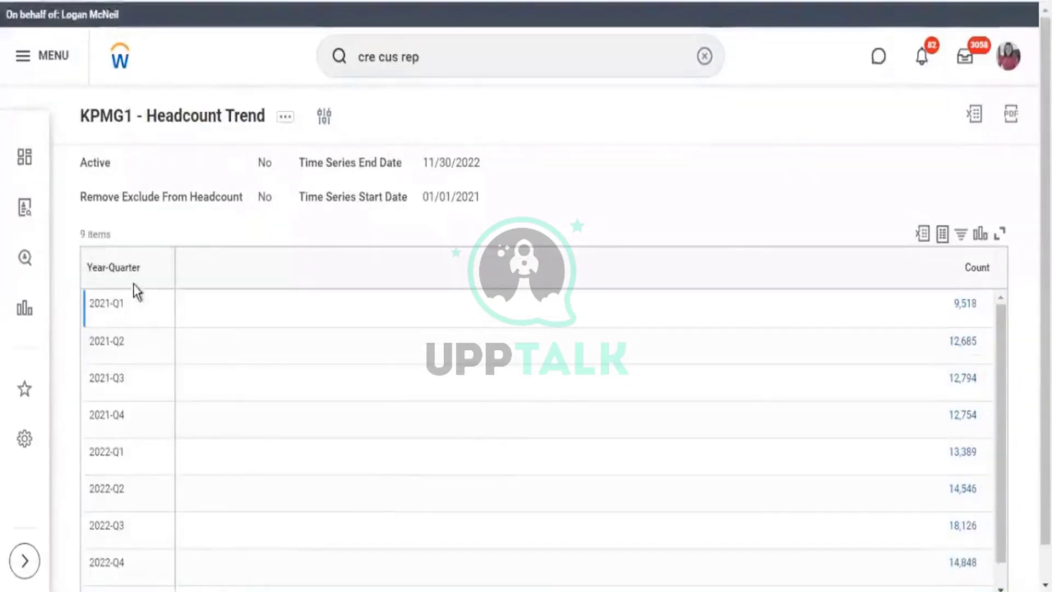
scroll(136, 289, down, 1)
triple_click(140, 240)
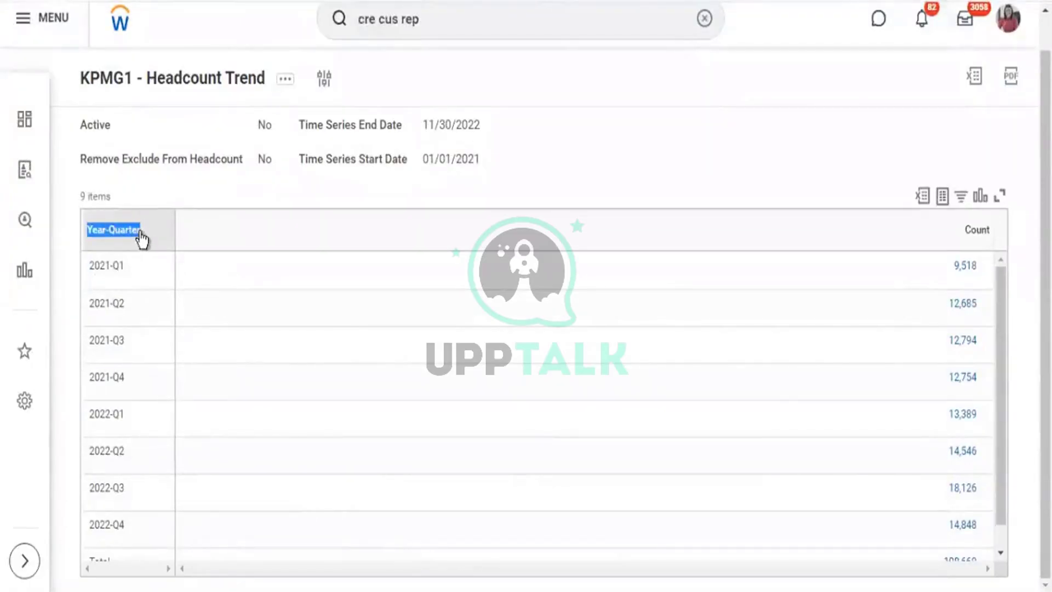
click(117, 238)
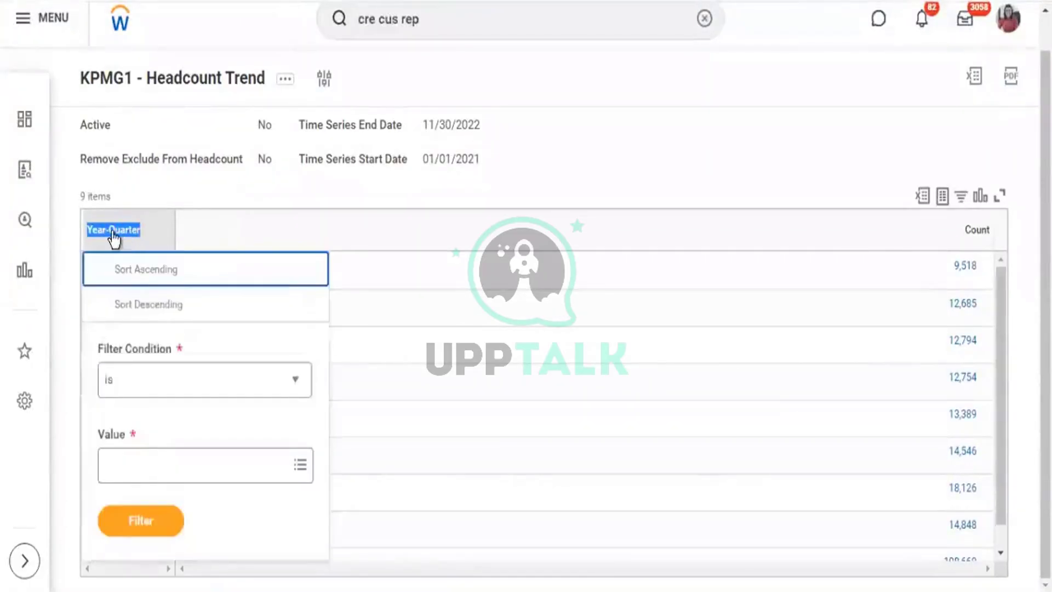
click(183, 191)
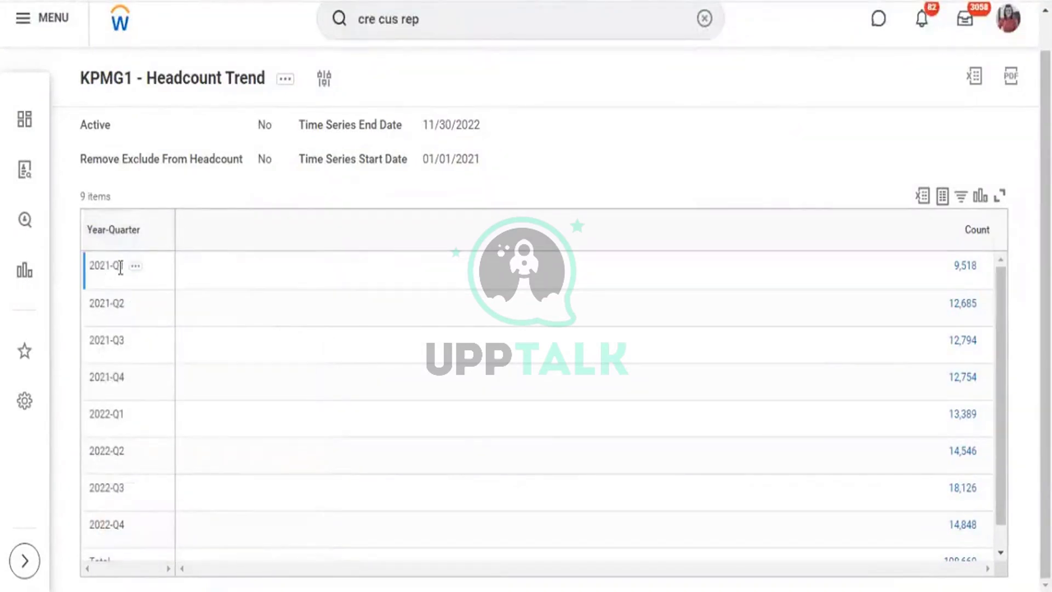
drag(120, 267, 115, 301)
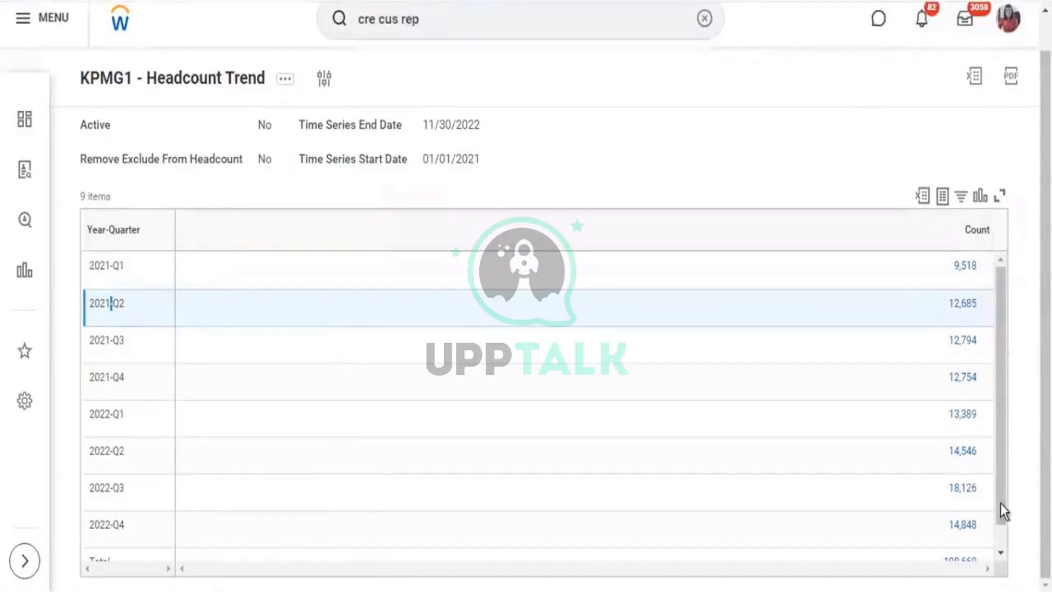
click(1001, 552)
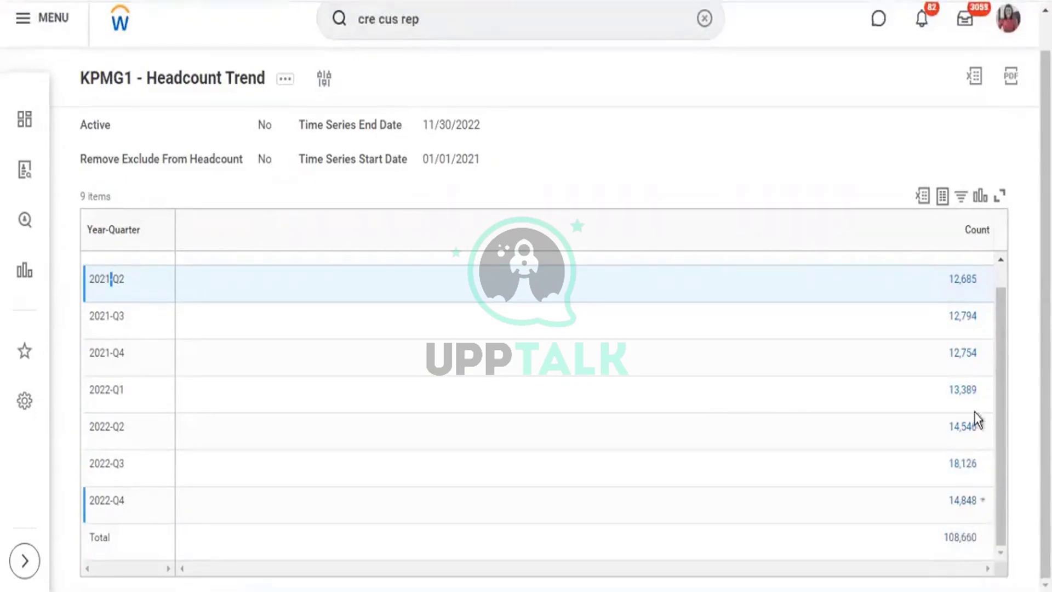
scroll(975, 412, up, 1)
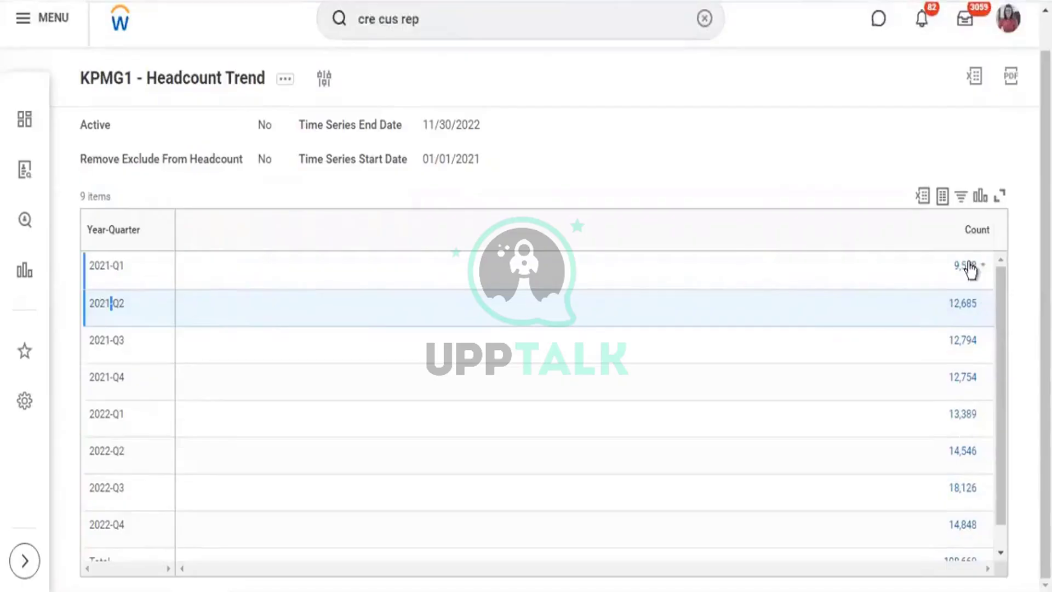
click(967, 266)
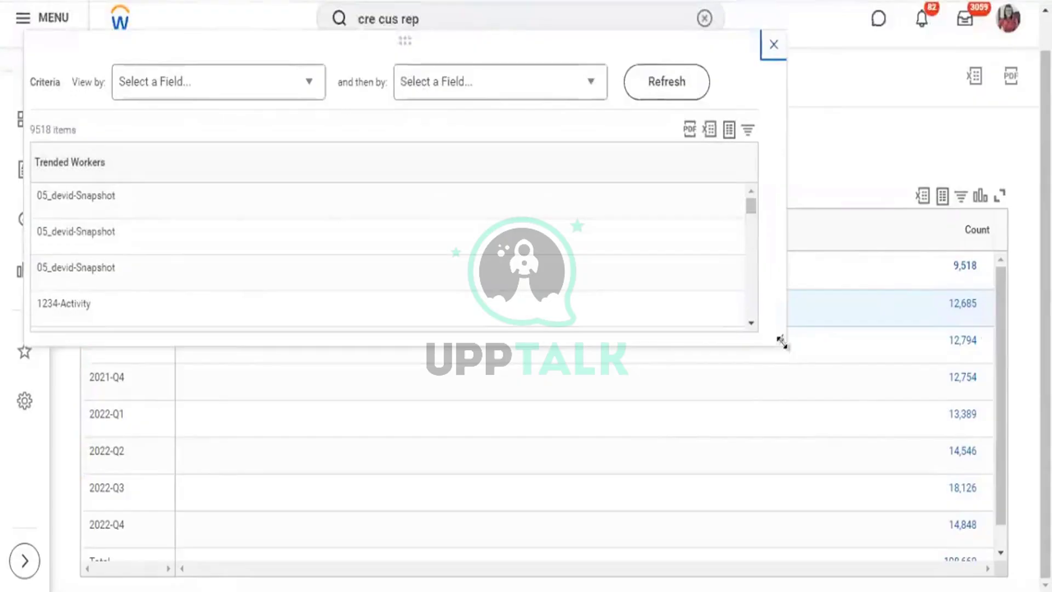
Enlarge the 2021-Q1 drill-down and point out the 05_devid, 1234 and terminated snapshot records.
drag(782, 341, 839, 479)
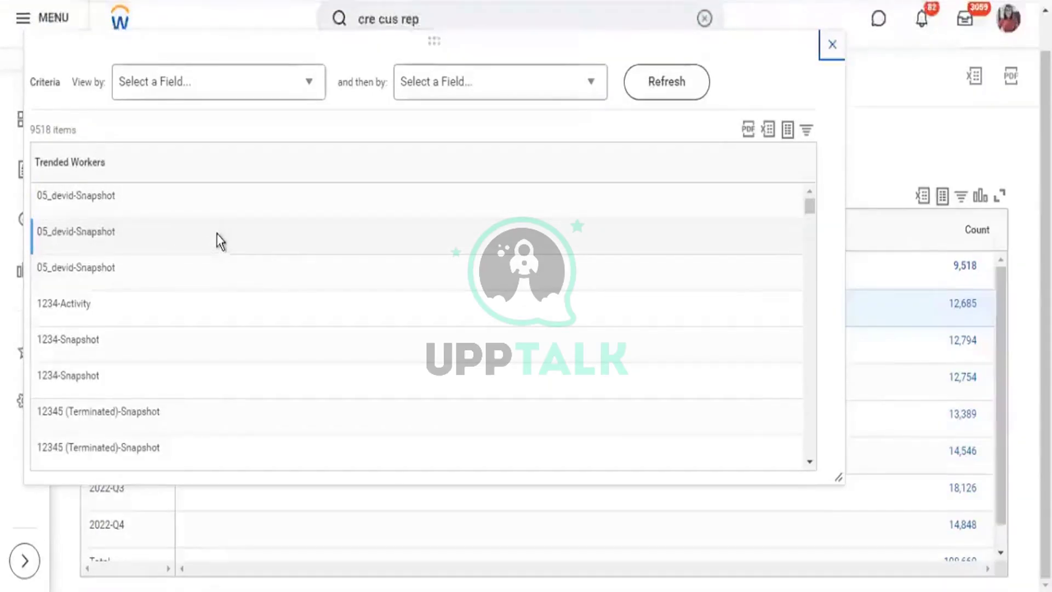
drag(47, 196, 102, 199)
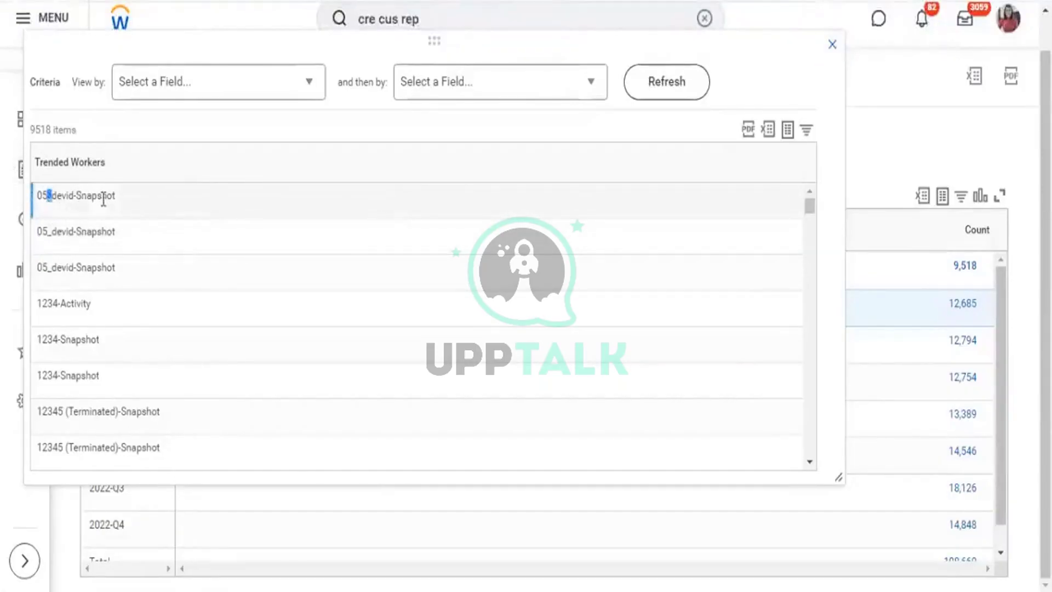
drag(37, 230, 112, 268)
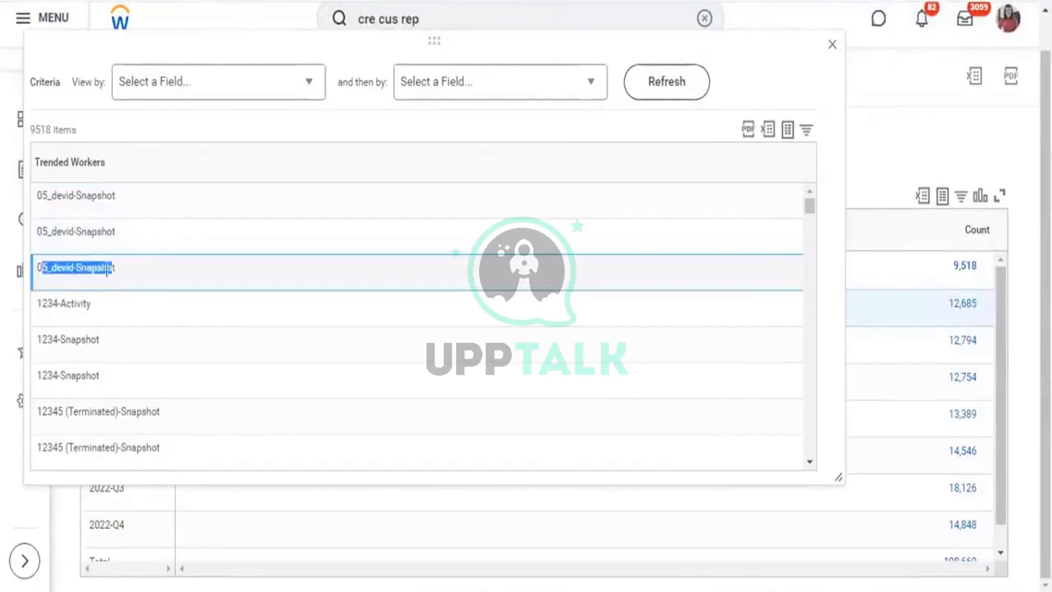
drag(43, 303, 92, 303)
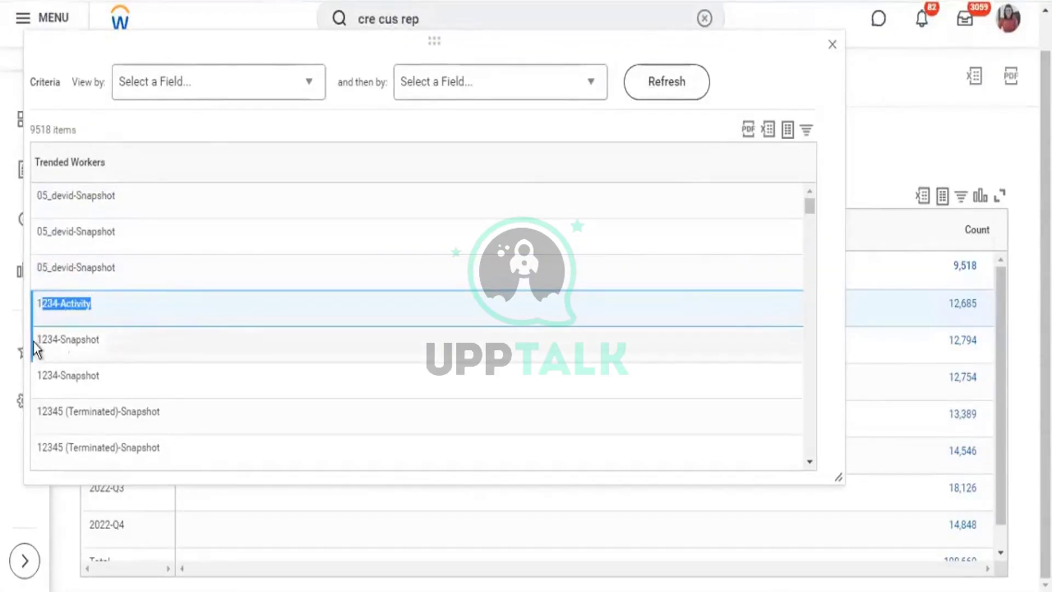
drag(37, 346, 71, 372)
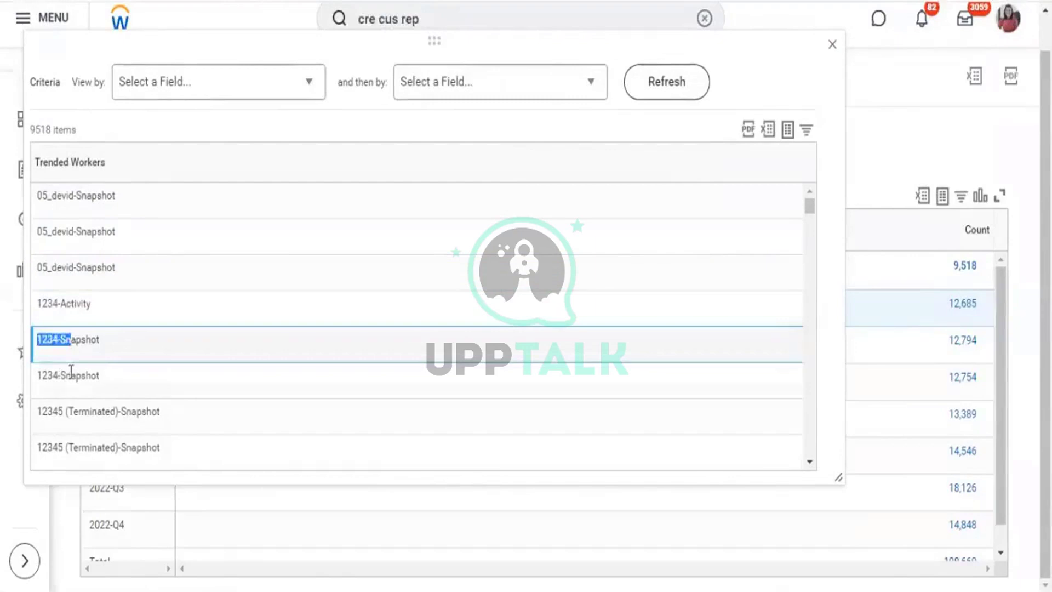
scroll(61, 399, down, 2)
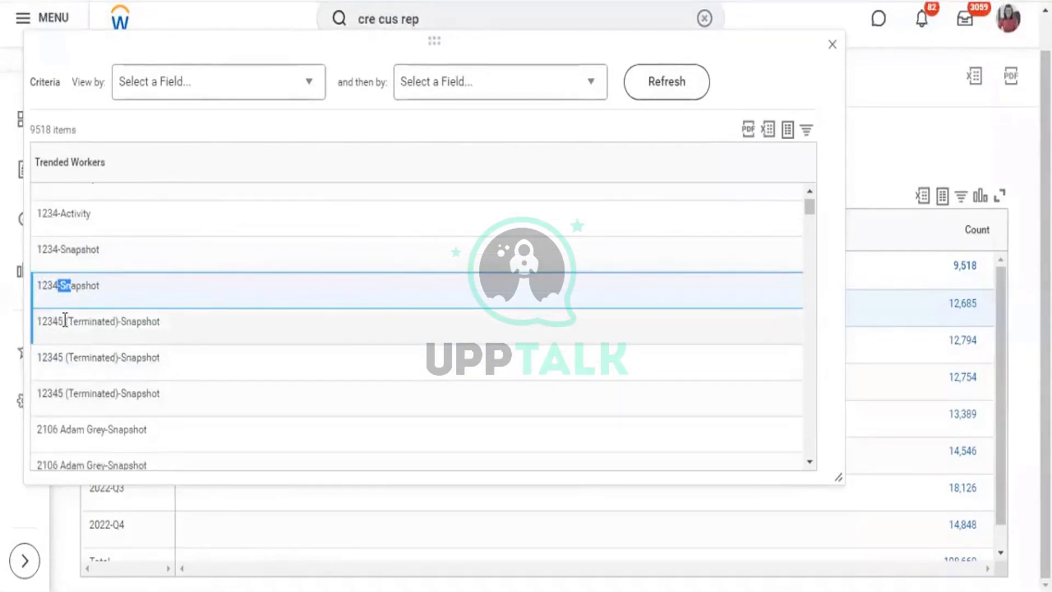
drag(105, 322, 63, 322)
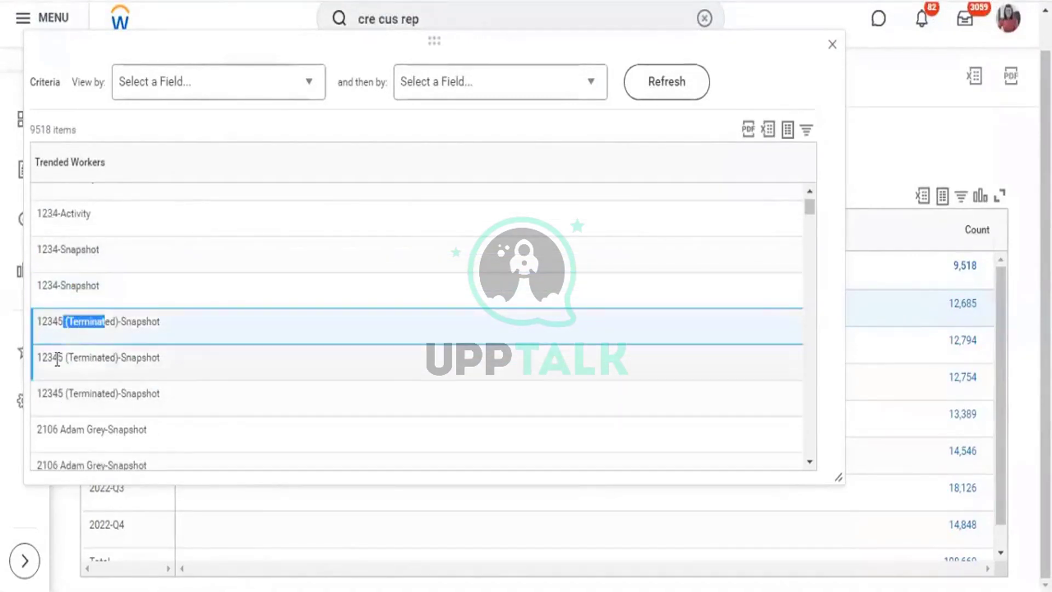
drag(113, 371, 135, 395)
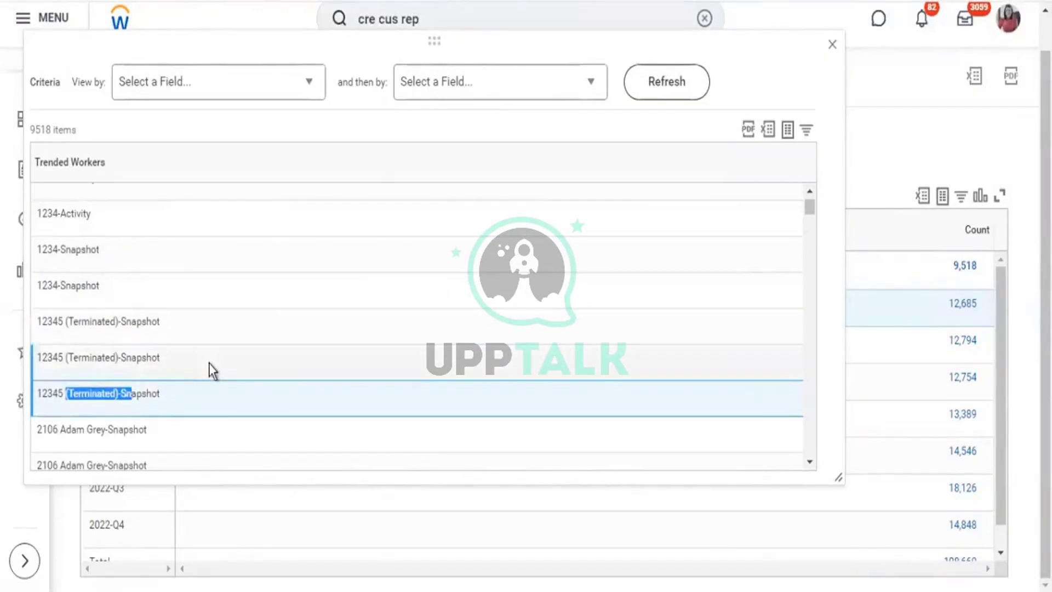
Scroll through one worker's repeated snapshot records, then close the drill-down.
scroll(115, 390, down, 2)
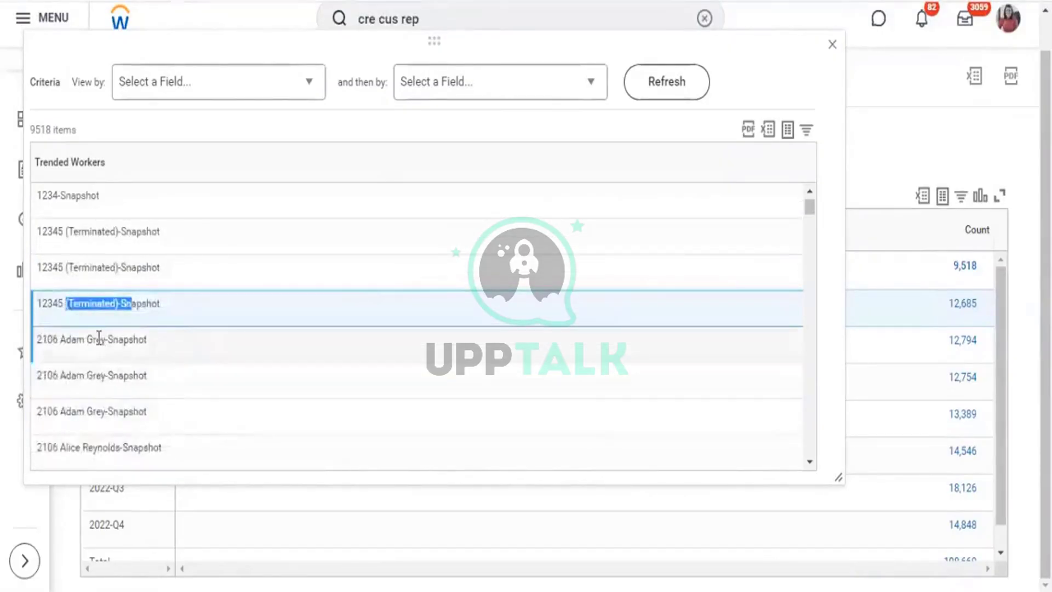
drag(95, 339, 148, 348)
drag(96, 377, 129, 375)
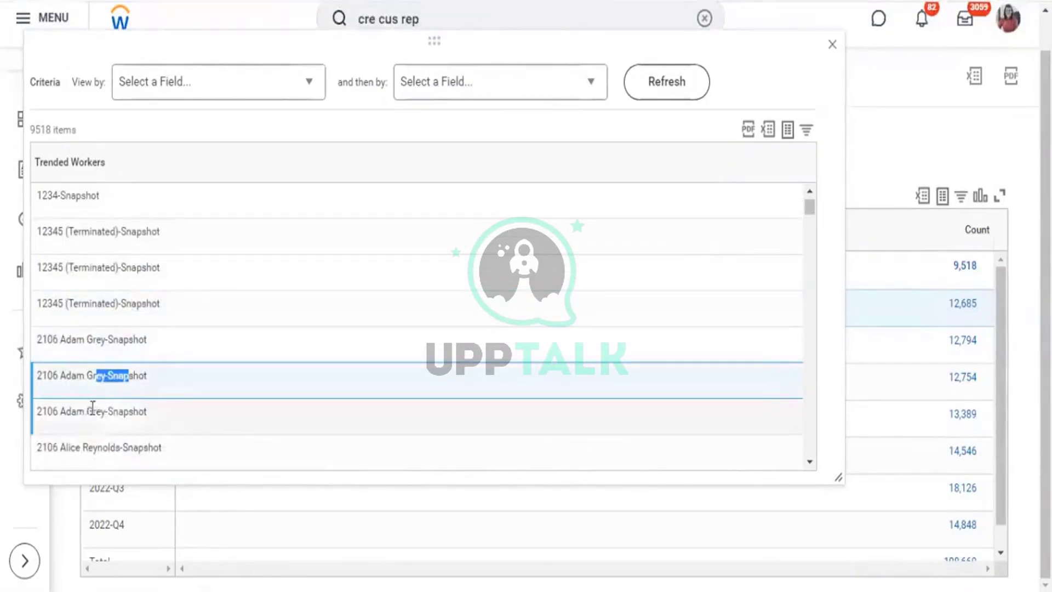
drag(86, 411, 144, 412)
scroll(164, 406, down, 2)
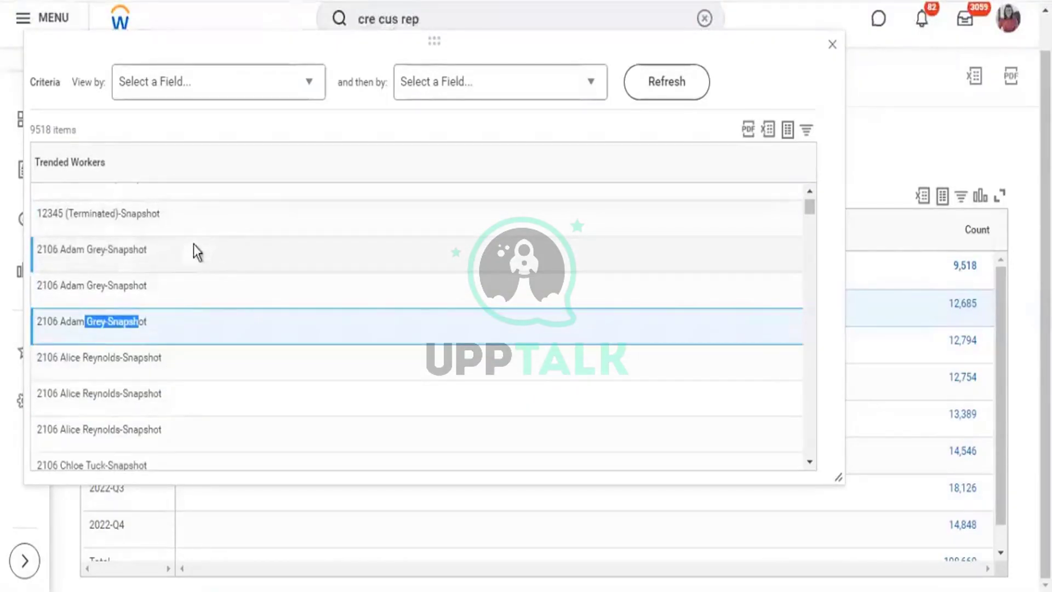
drag(77, 251, 137, 255)
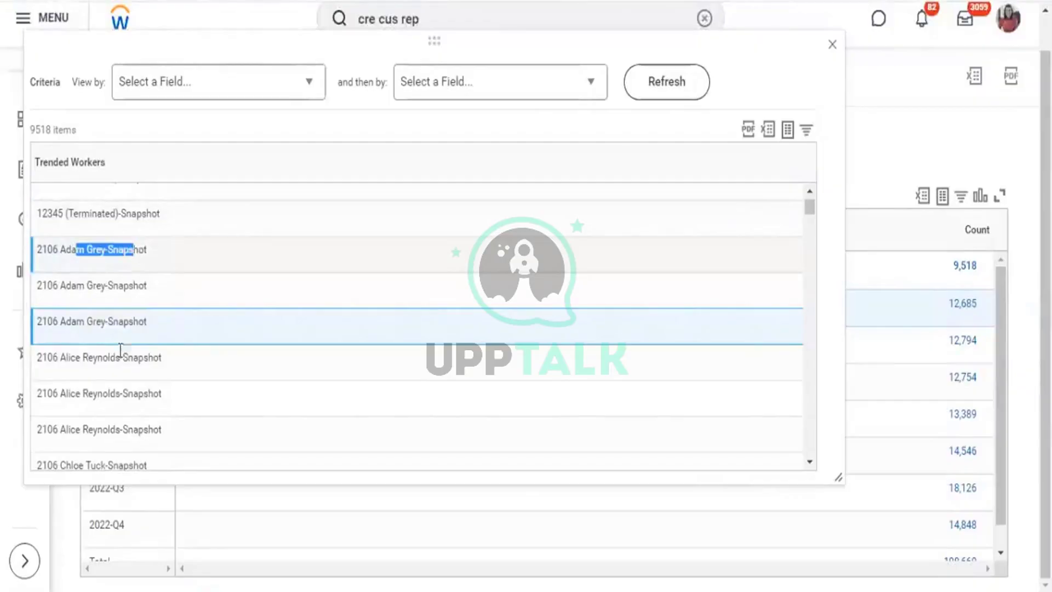
scroll(146, 329, down, 2)
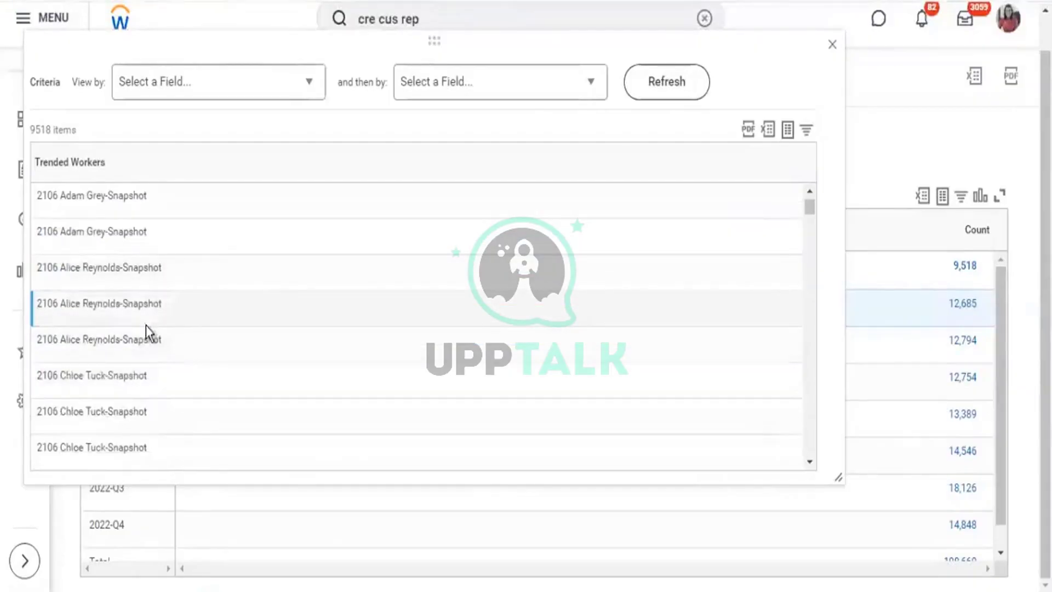
scroll(145, 324, down, 2)
scroll(146, 324, down, 2)
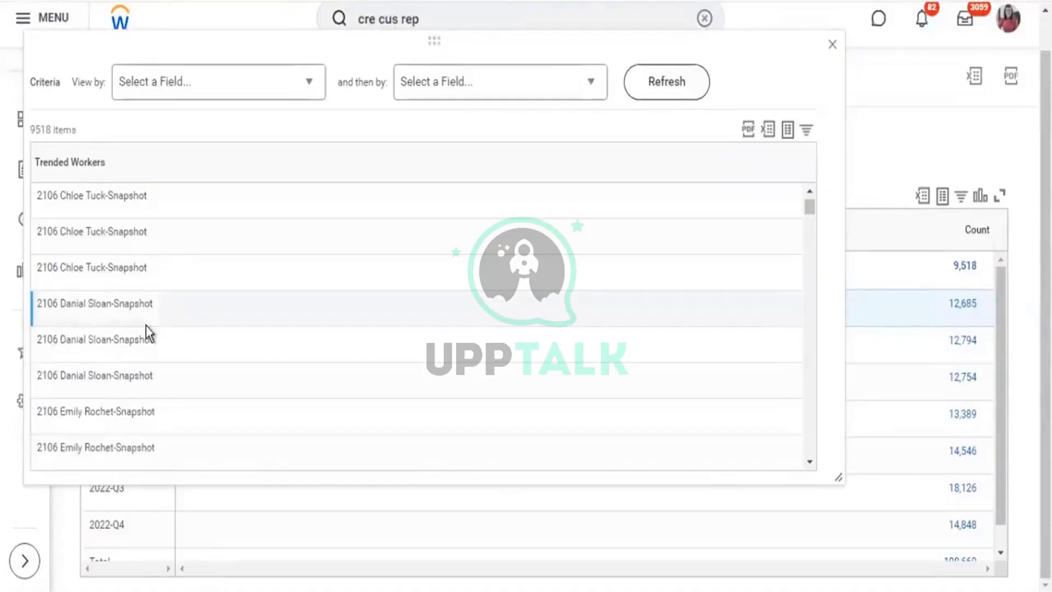
scroll(145, 324, down, 3)
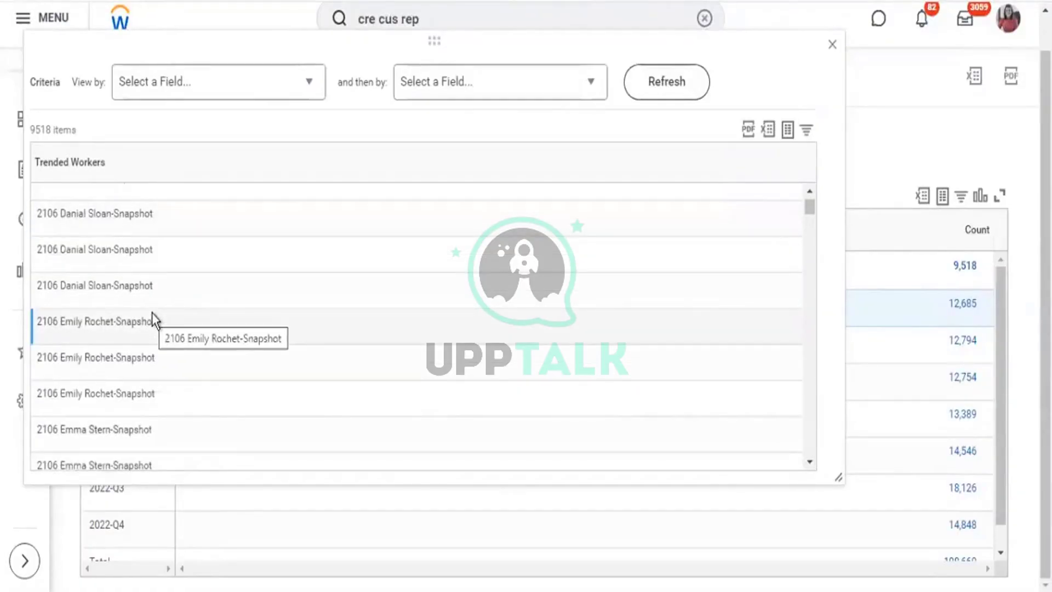
scroll(152, 314, down, 4)
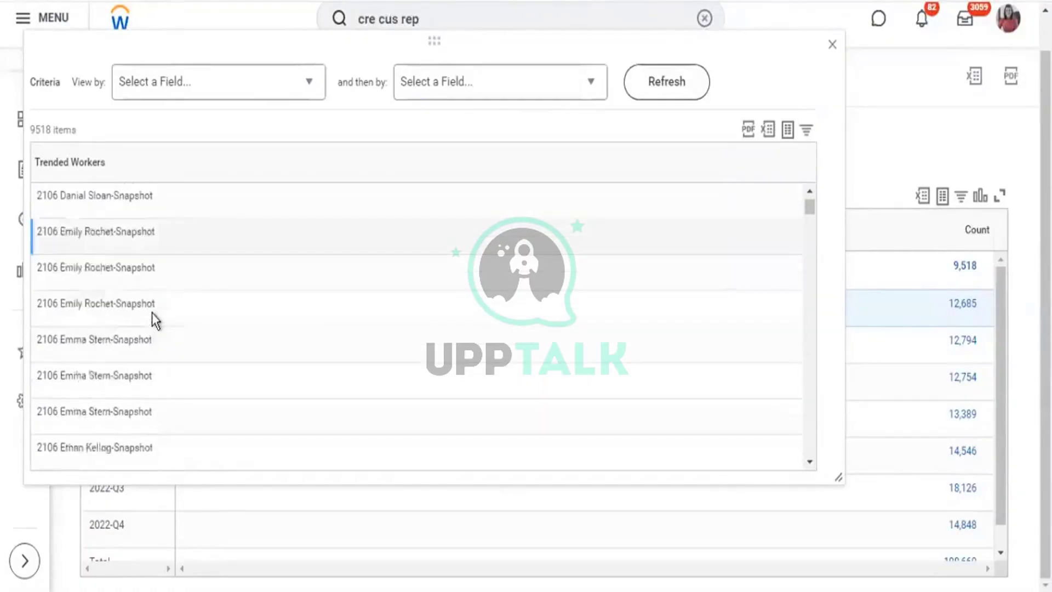
click(832, 43)
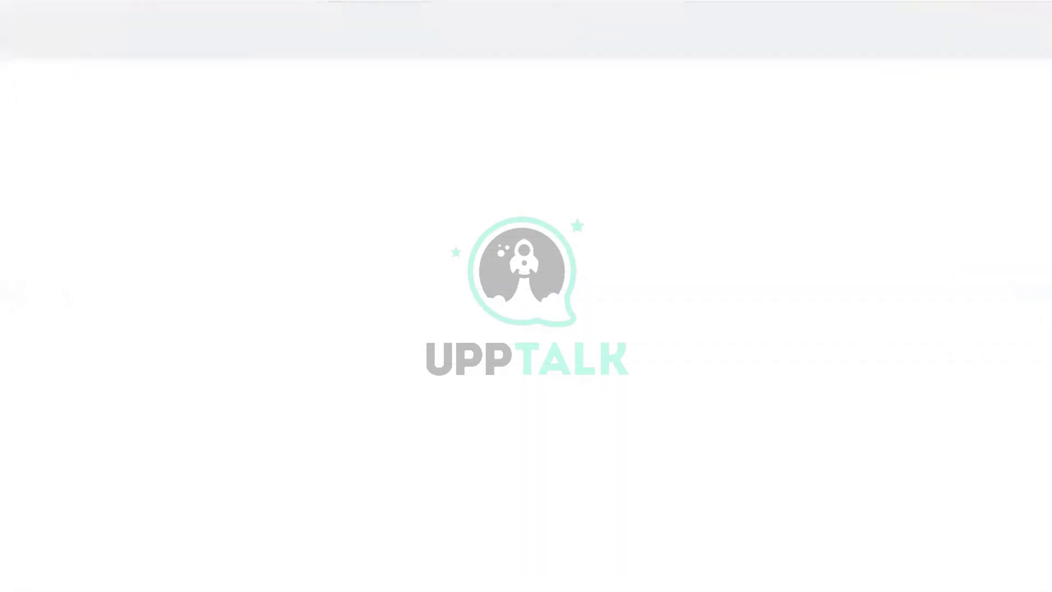
Edit the KPMG1 - Headcount Trend definition through related actions, Custom Report > Edit.
click(435, 117)
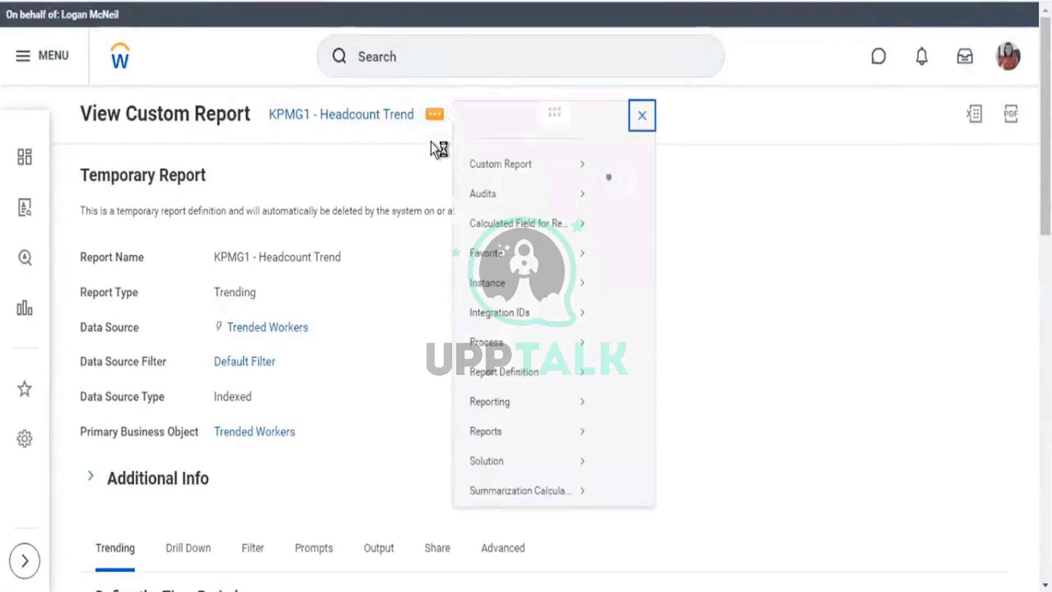
mouse_move(543, 186)
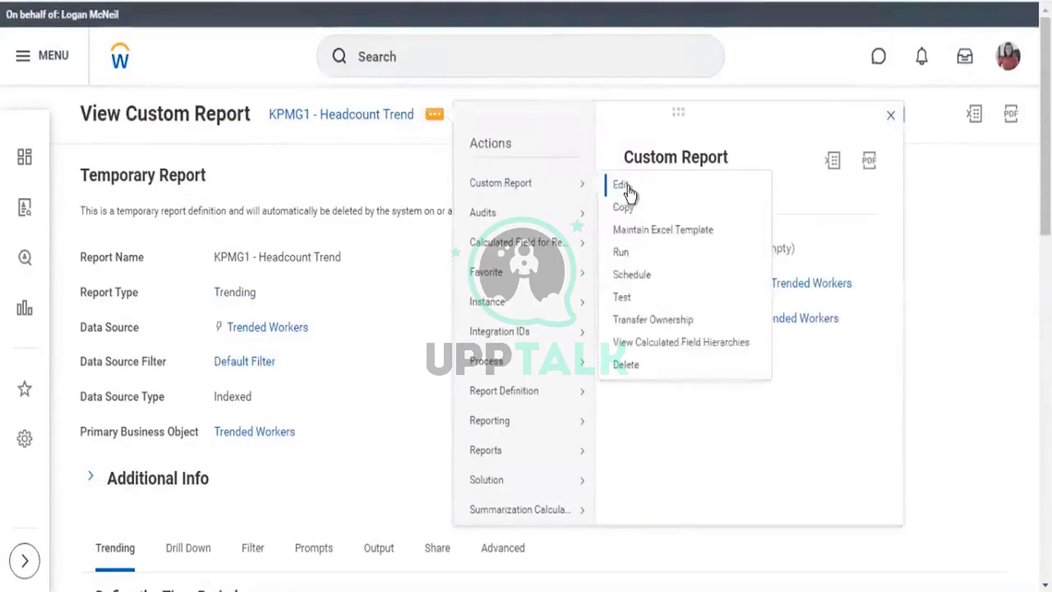
click(624, 186)
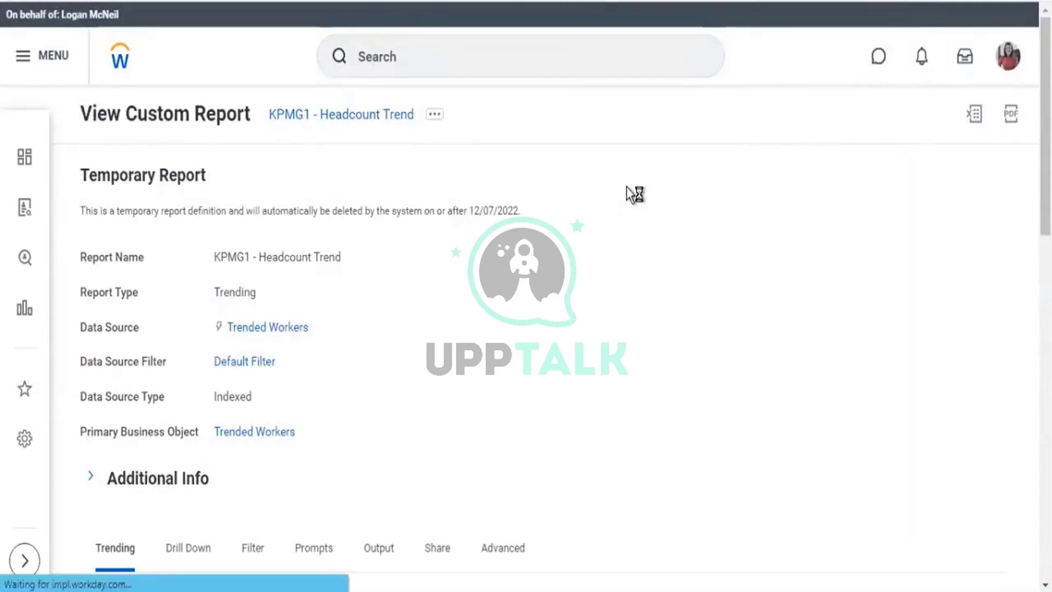
scroll(492, 213, down, 15)
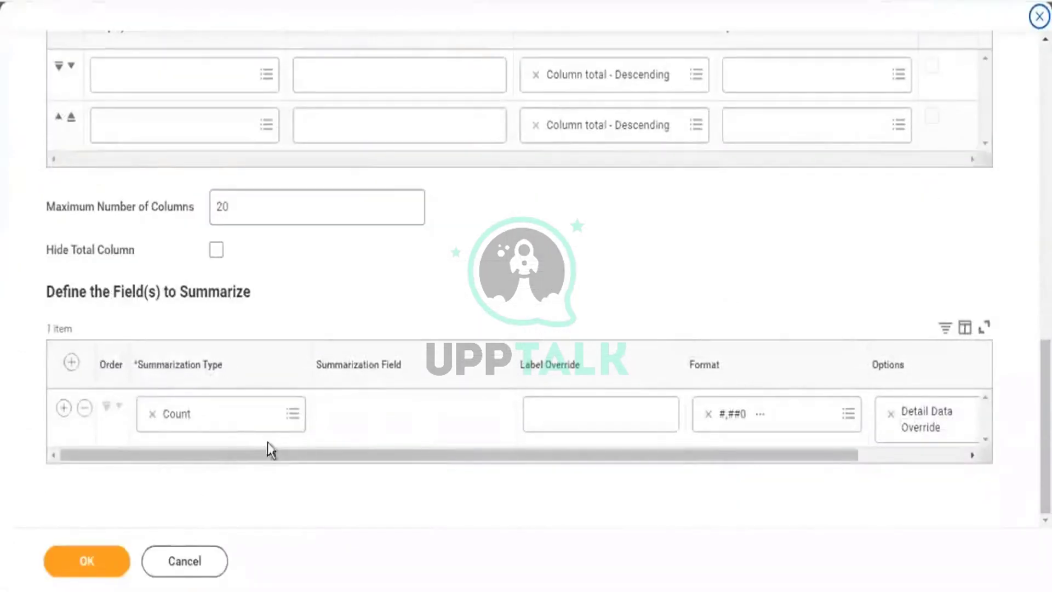
Set the first summarization row to Sum of Hire Count and add a second row.
click(293, 414)
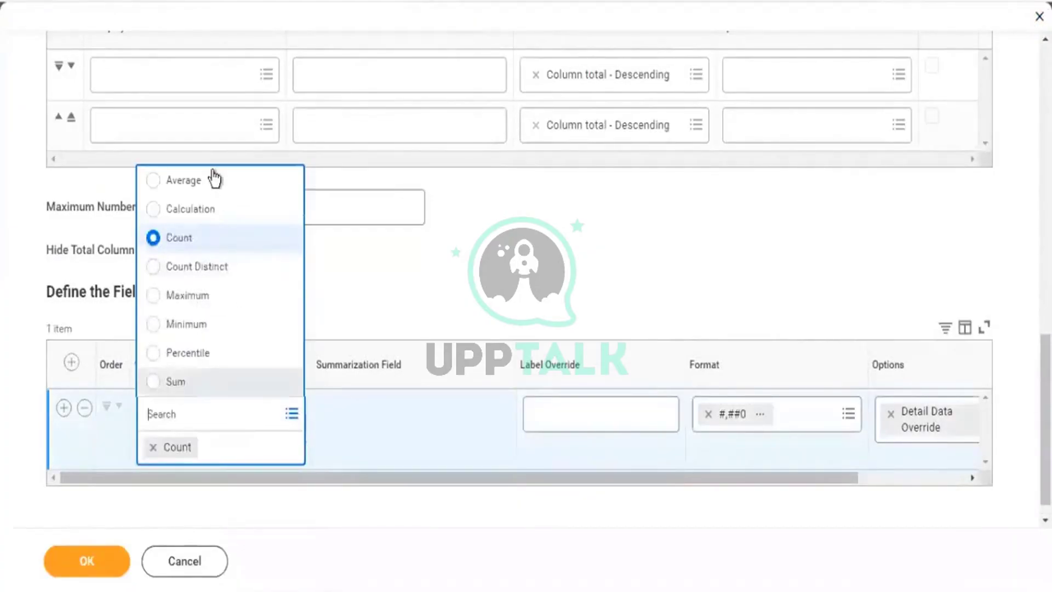
click(165, 383)
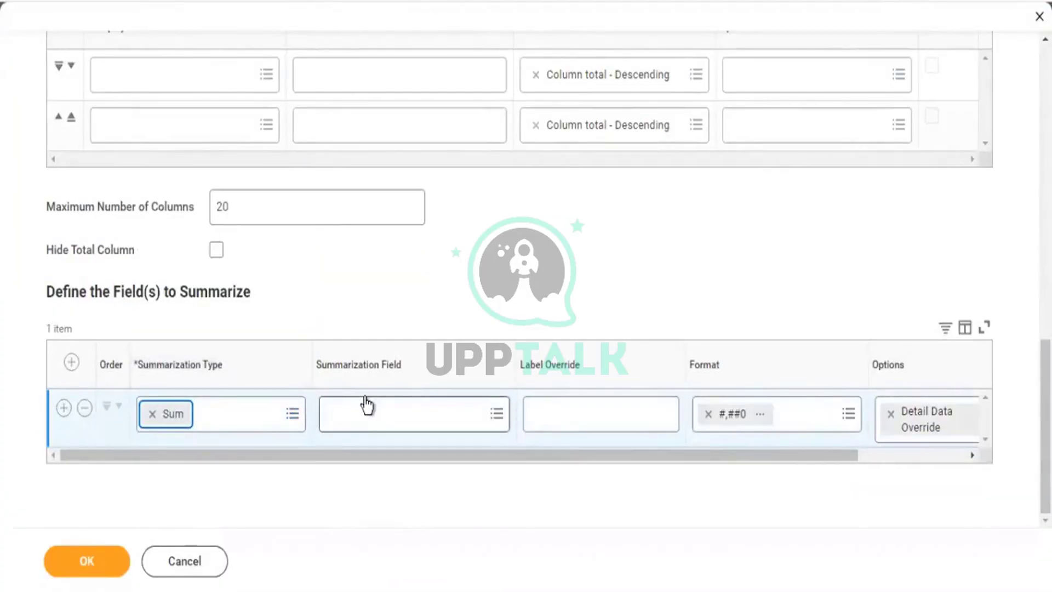
click(361, 415)
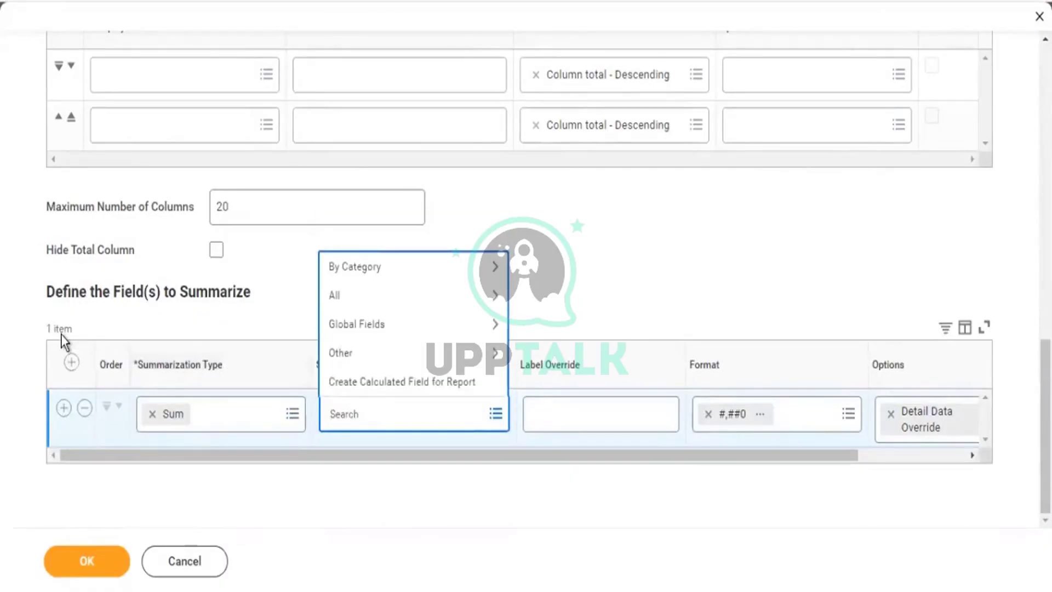
text(hire count)
key(Return)
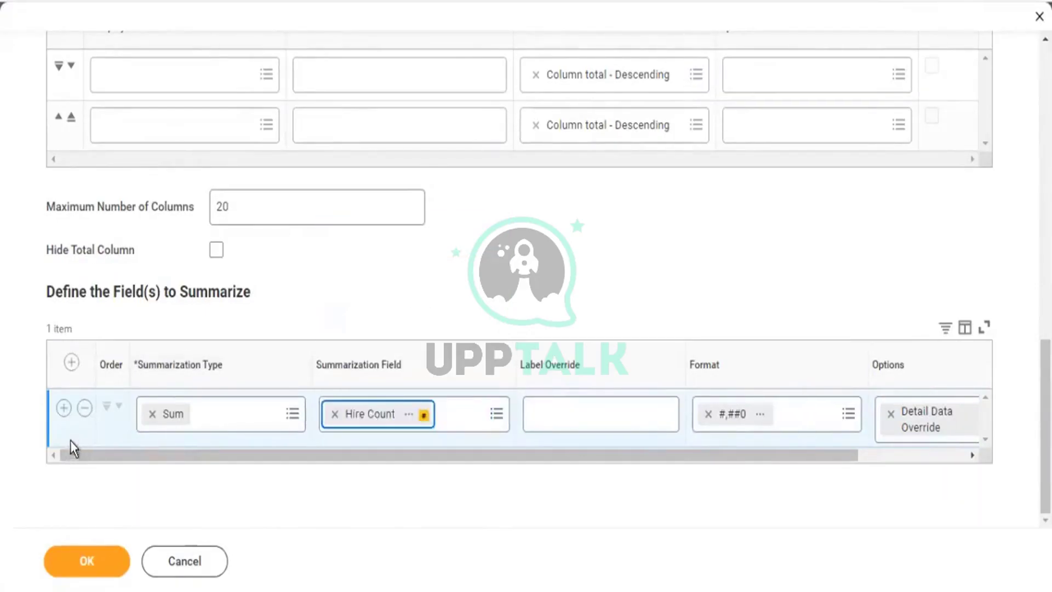
click(64, 409)
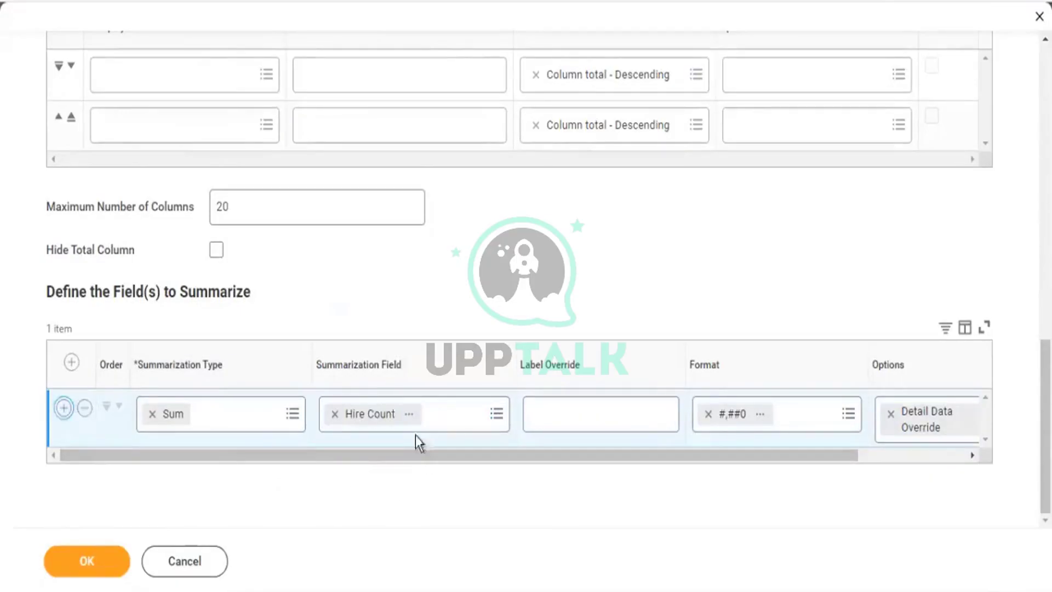
click(409, 414)
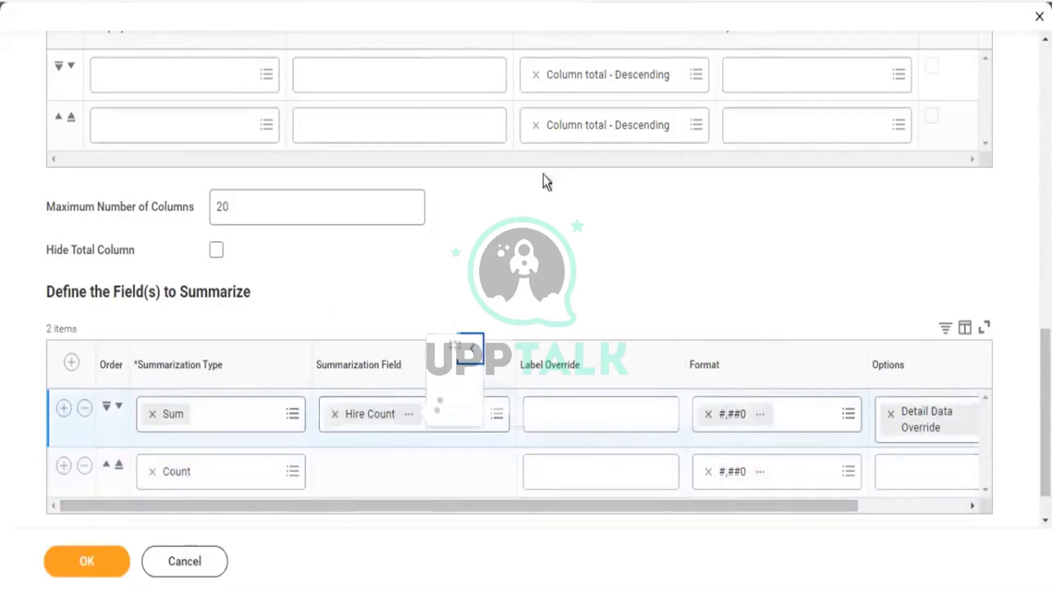
triple_click(557, 214)
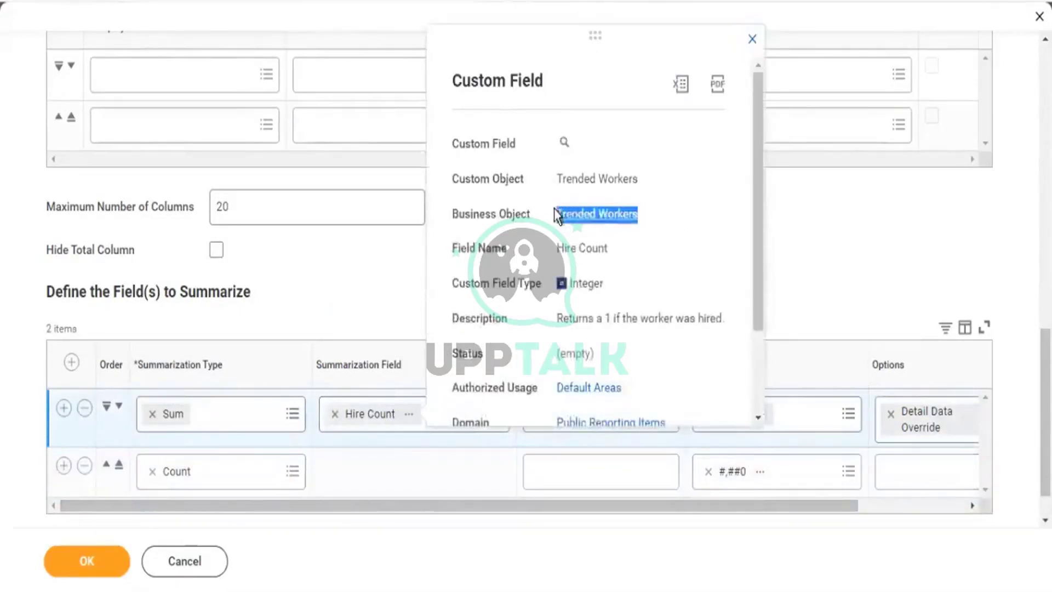
click(296, 472)
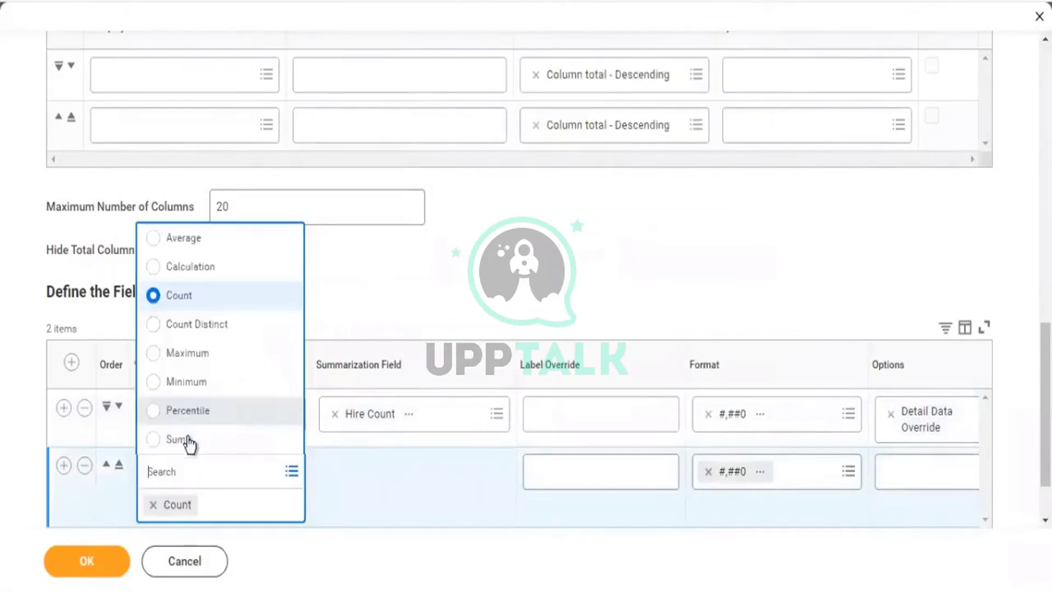
Set the second summarization row to Sum of Termination Count.
click(198, 447)
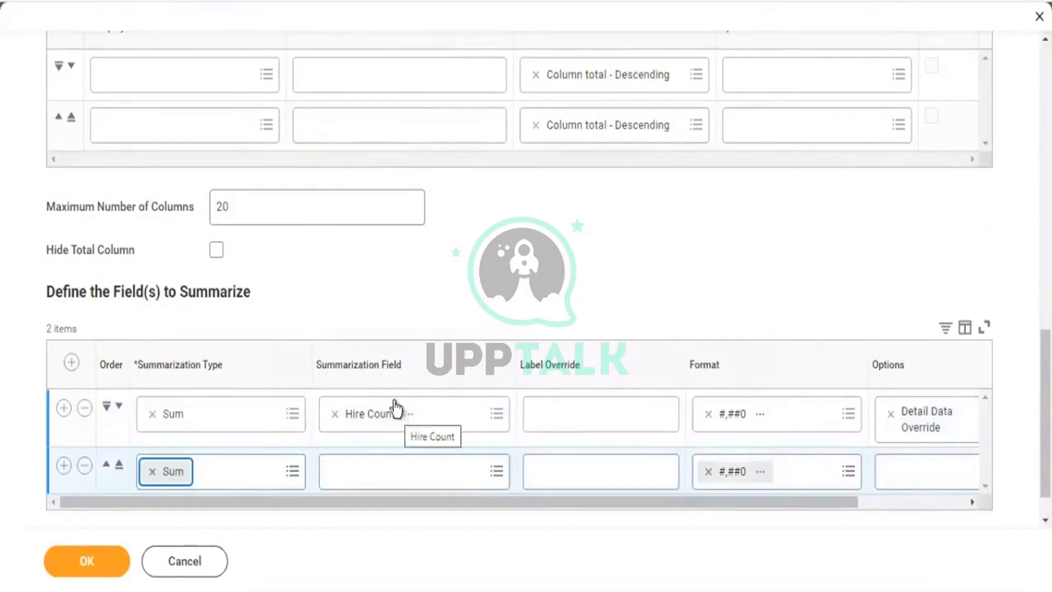
click(406, 477)
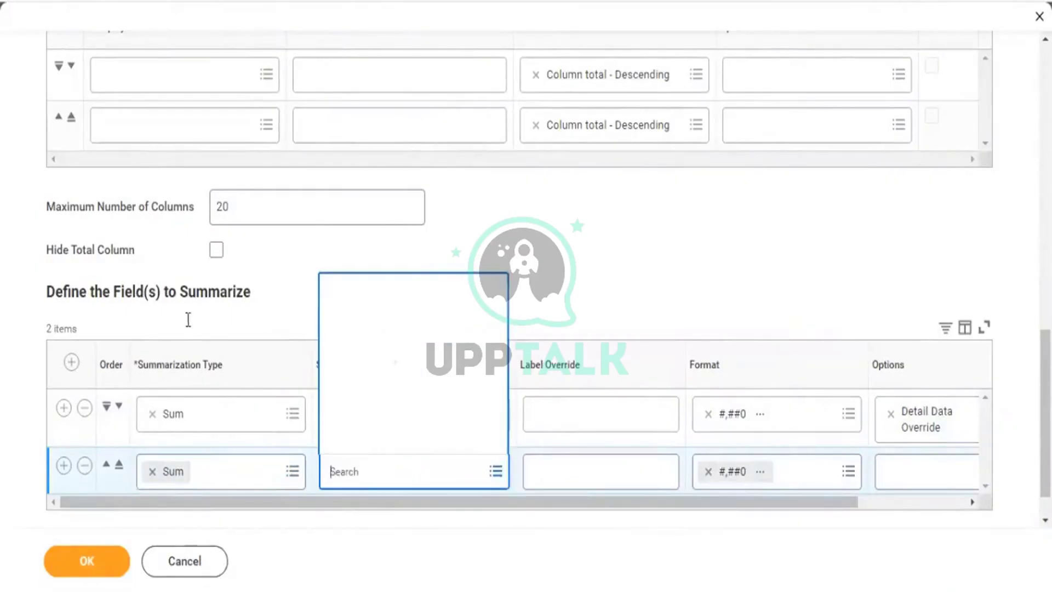
text(termination)
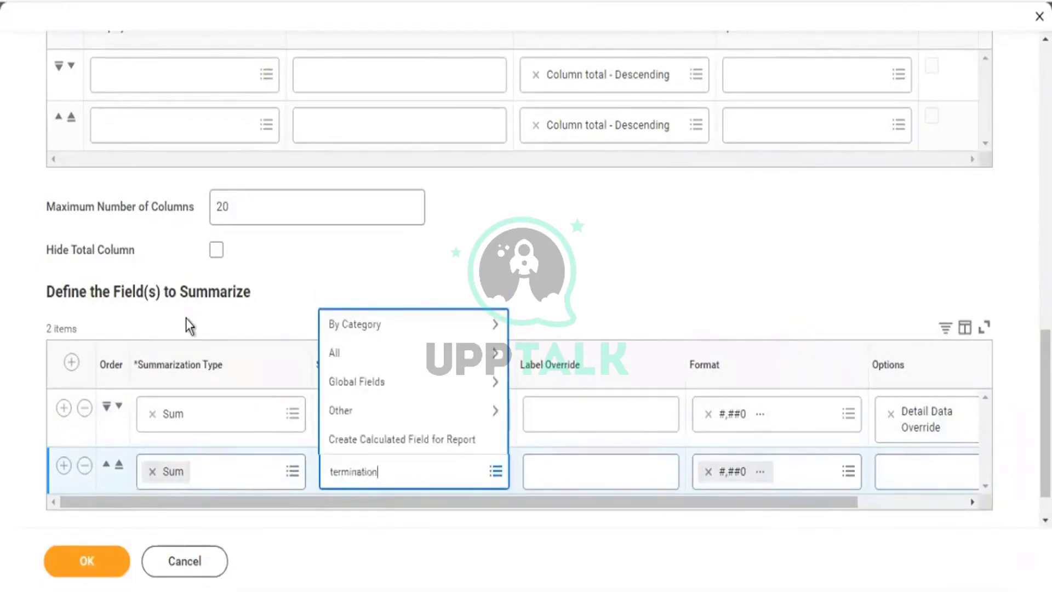
key(Return)
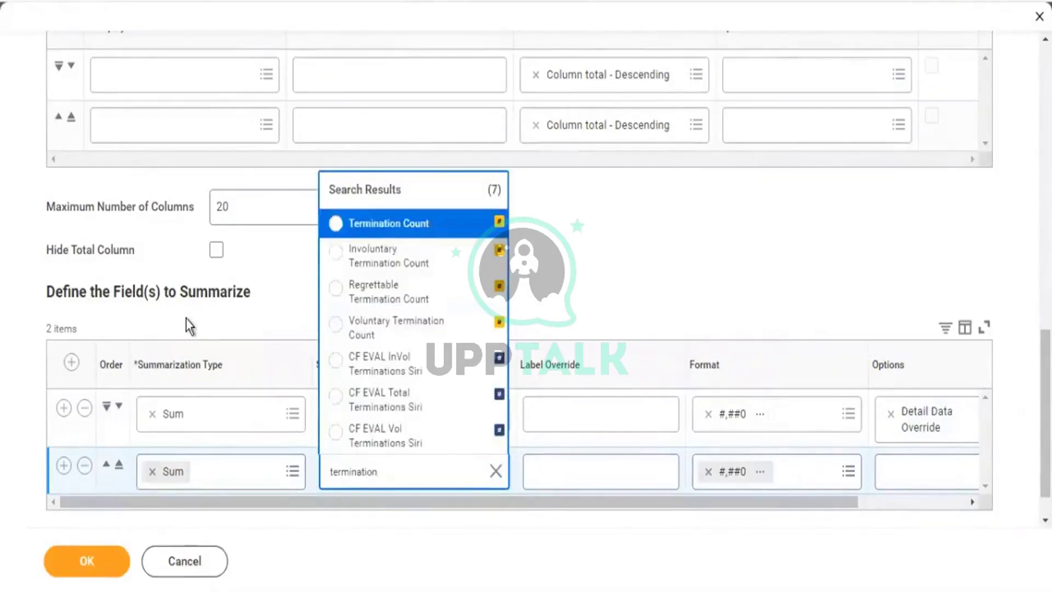
click(398, 224)
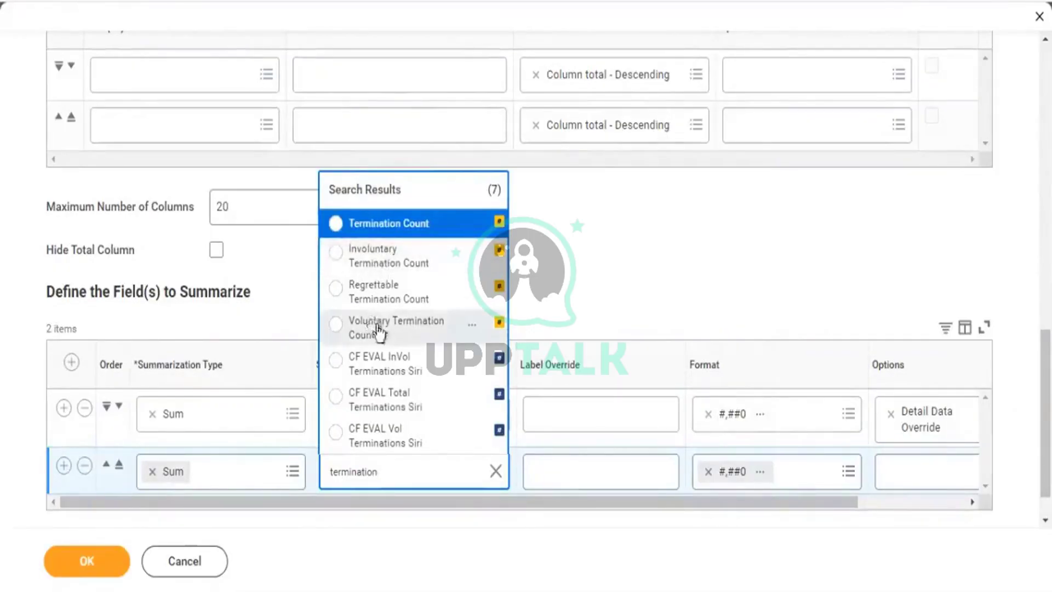
click(393, 224)
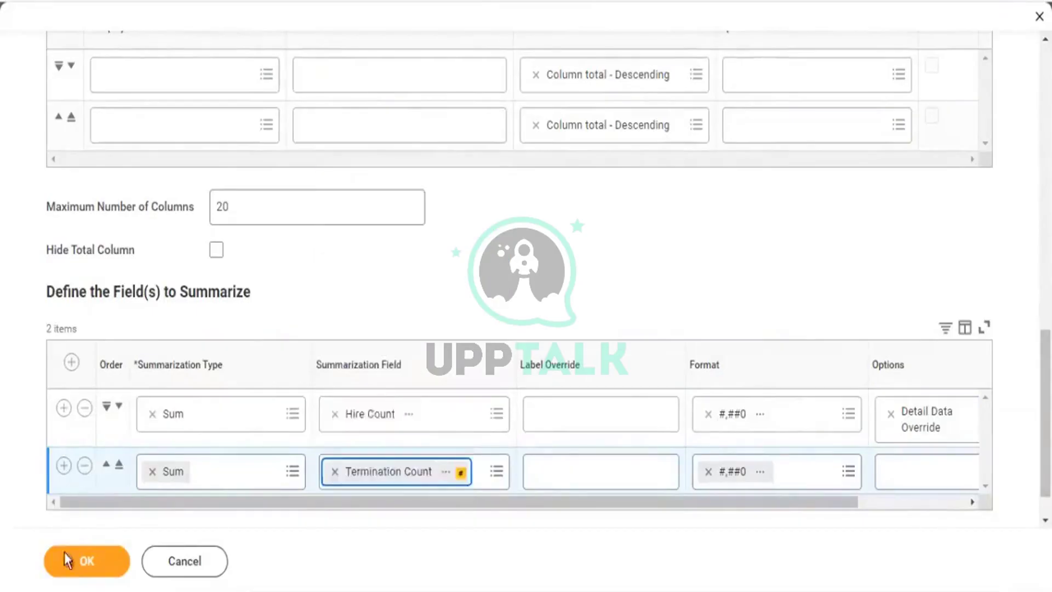
Add a third Sum row, first choosing Transfer In Count (Supervisory Organization) as its field.
click(67, 469)
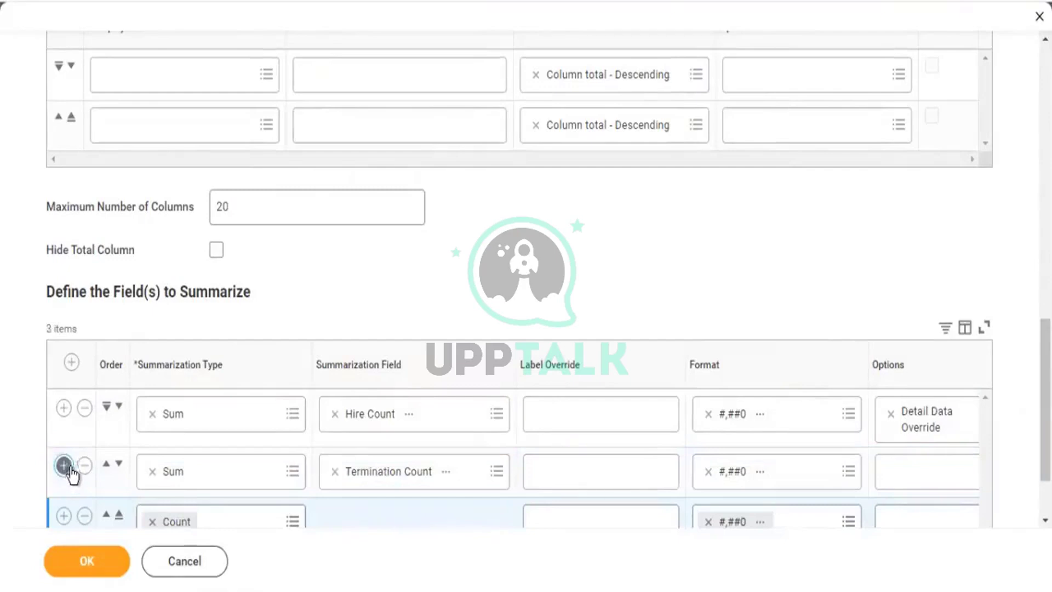
scroll(378, 289, down, 2)
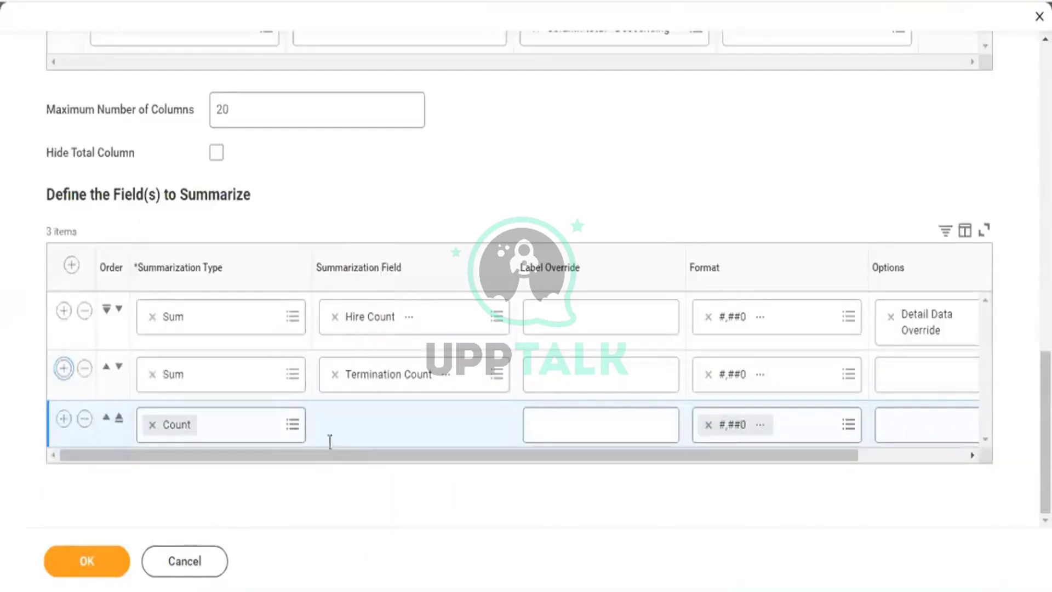
click(300, 430)
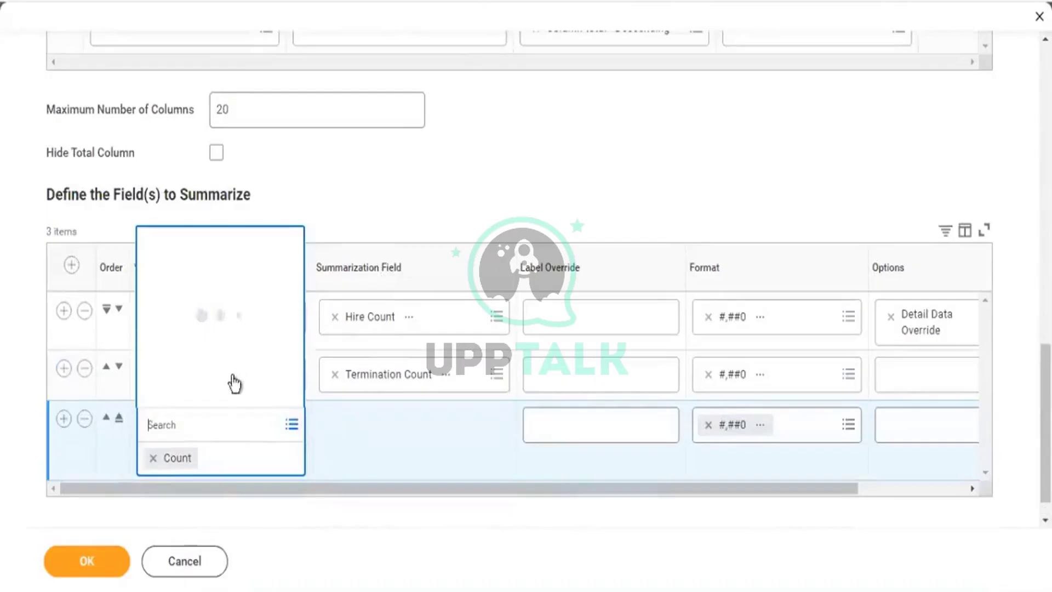
click(210, 401)
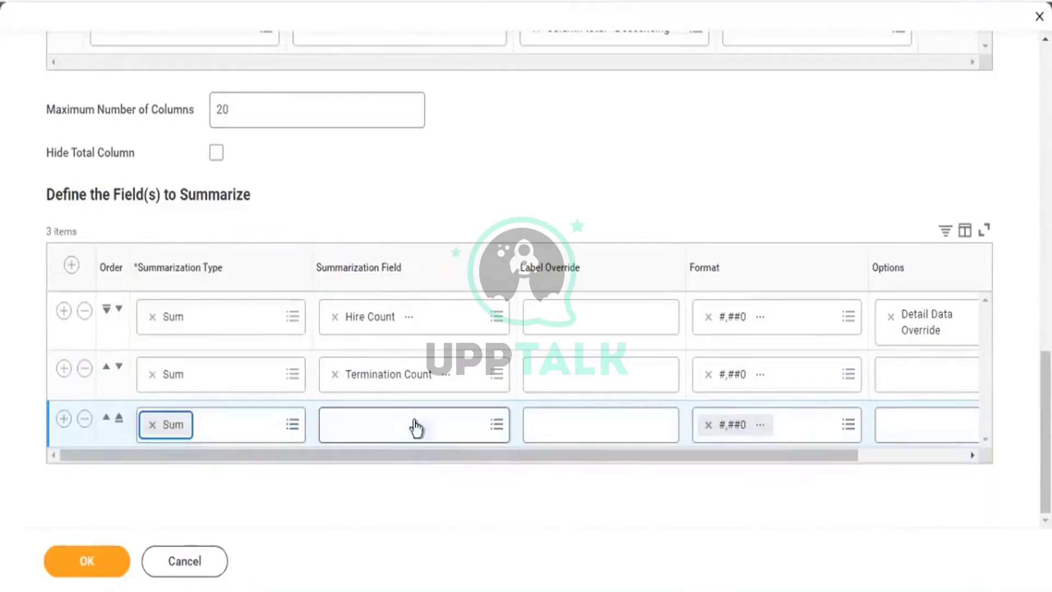
click(405, 437)
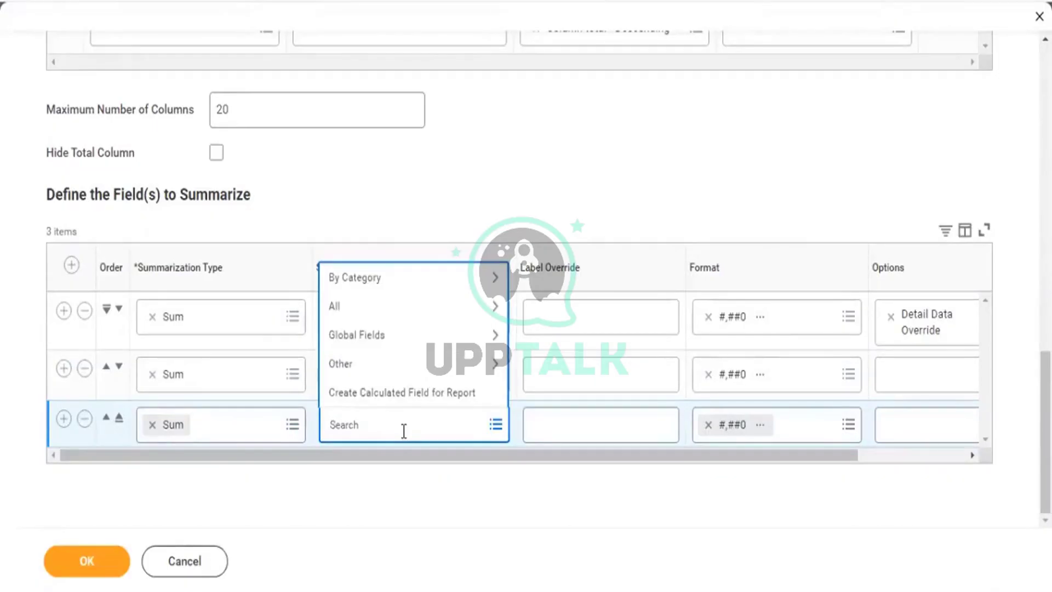
text(p)
key(BackSpace)
text(trans)
key(Return)
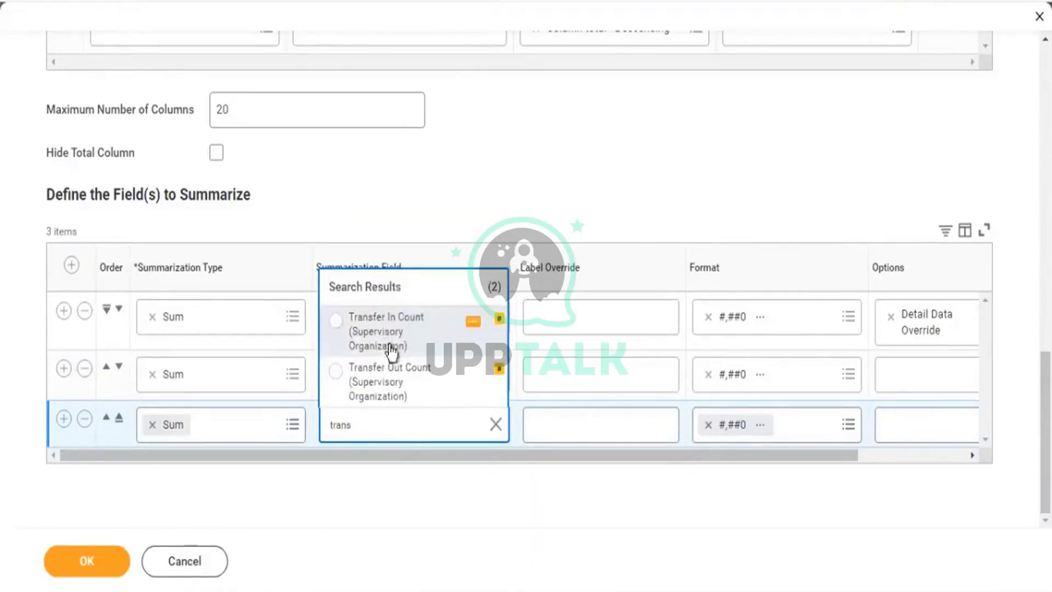
click(374, 321)
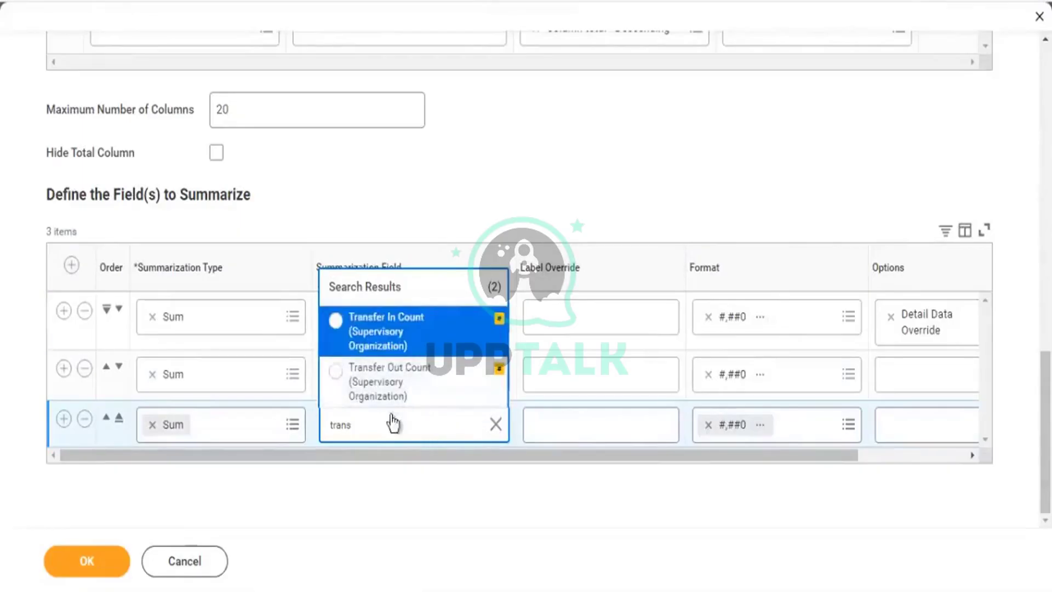
Change the third row's field to Ending Headcount and save the definition.
drag(381, 424, 250, 415)
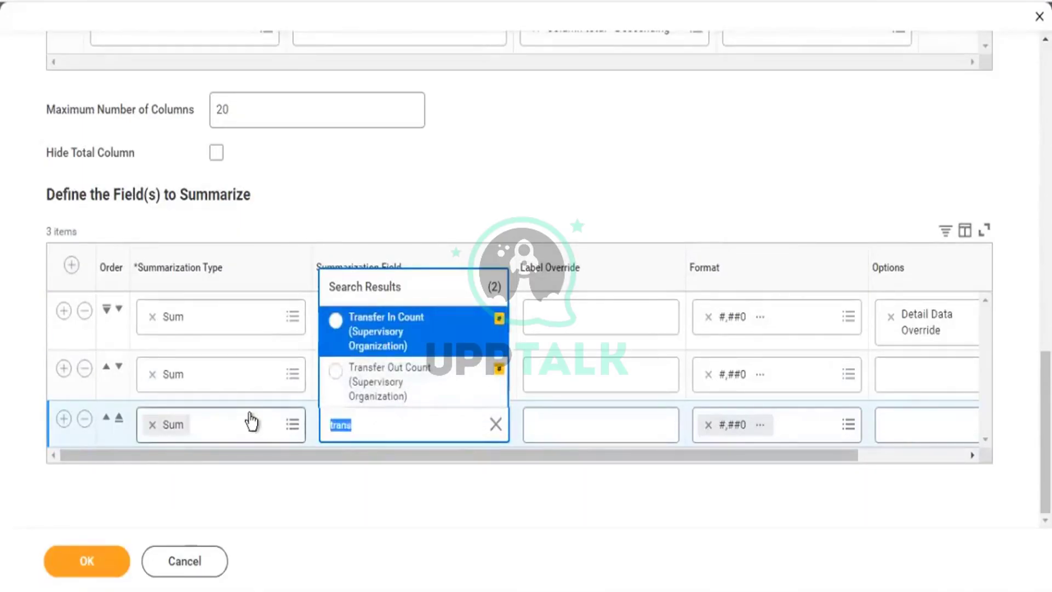
text(hea)
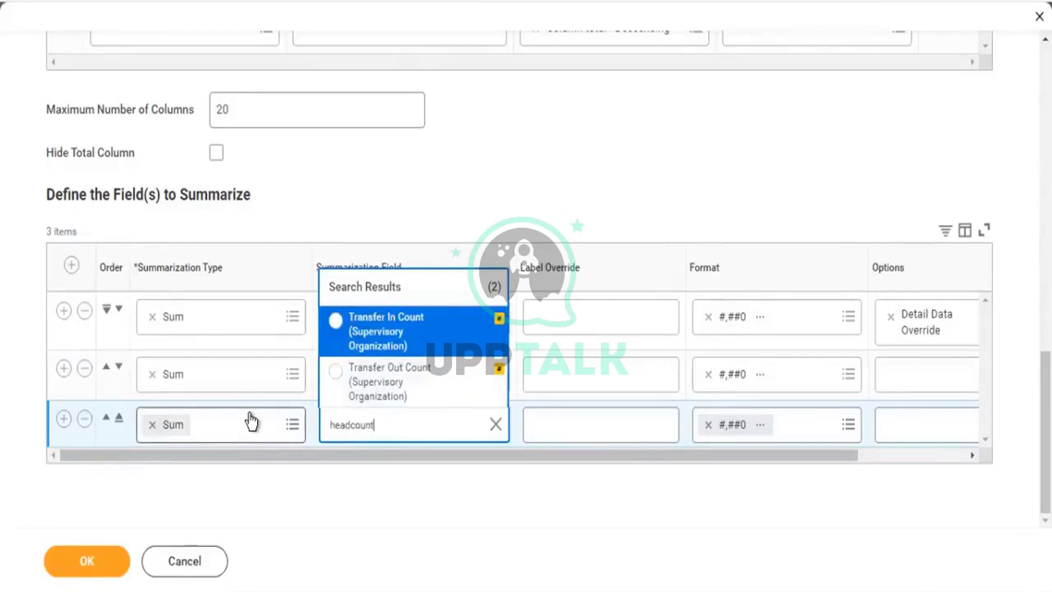
text(dcount)
key(Return)
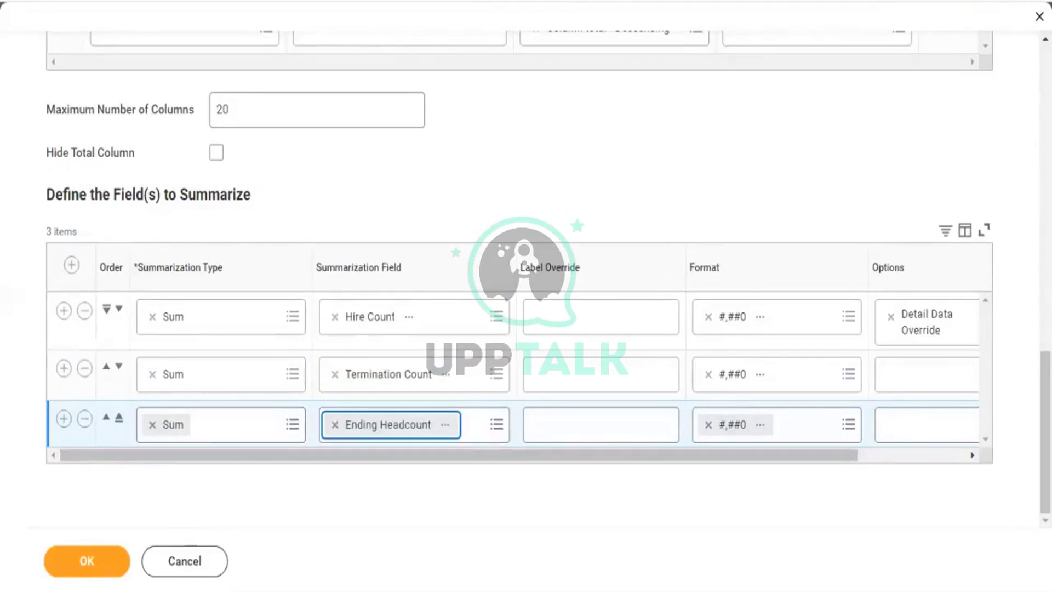
click(562, 135)
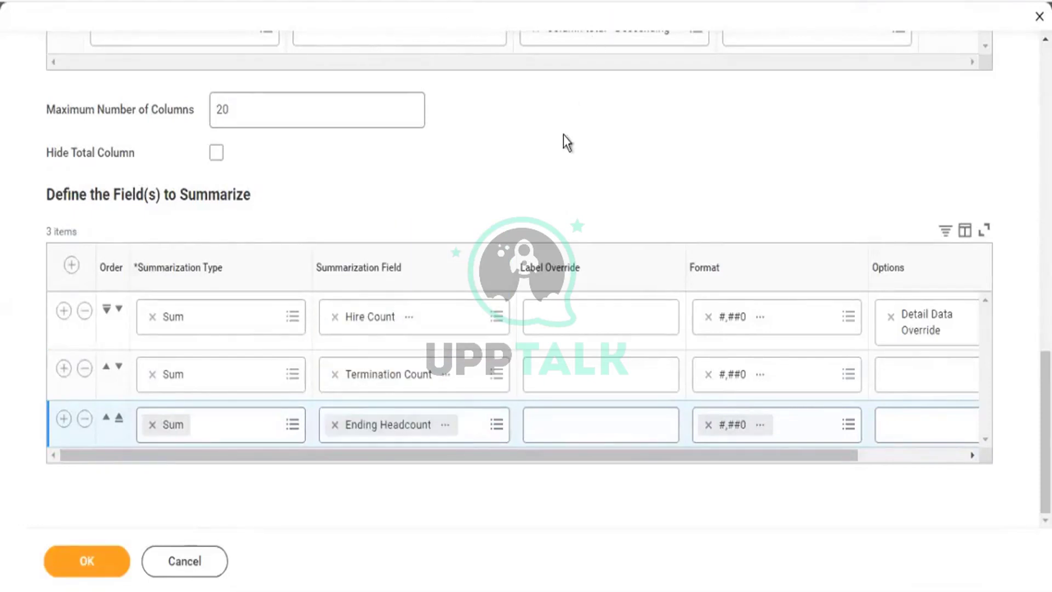
scroll(585, 160, up, 5)
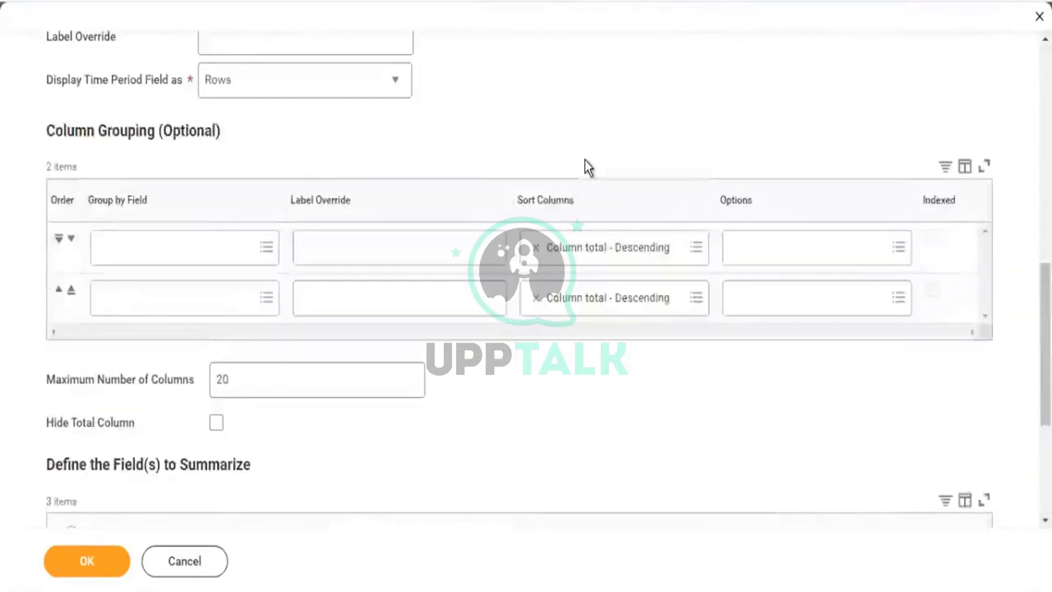
scroll(581, 145, up, 7)
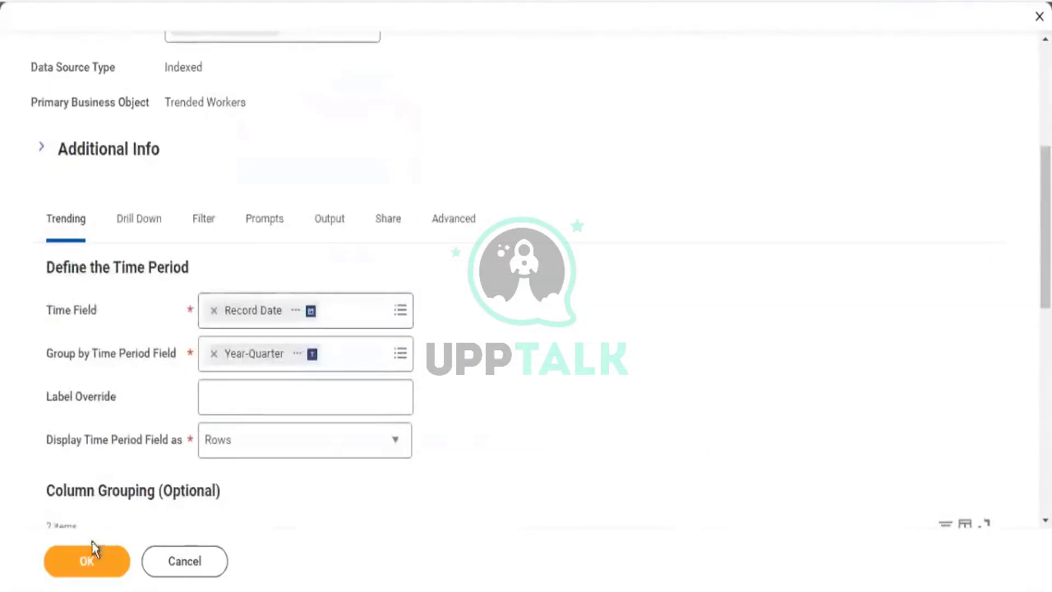
click(111, 561)
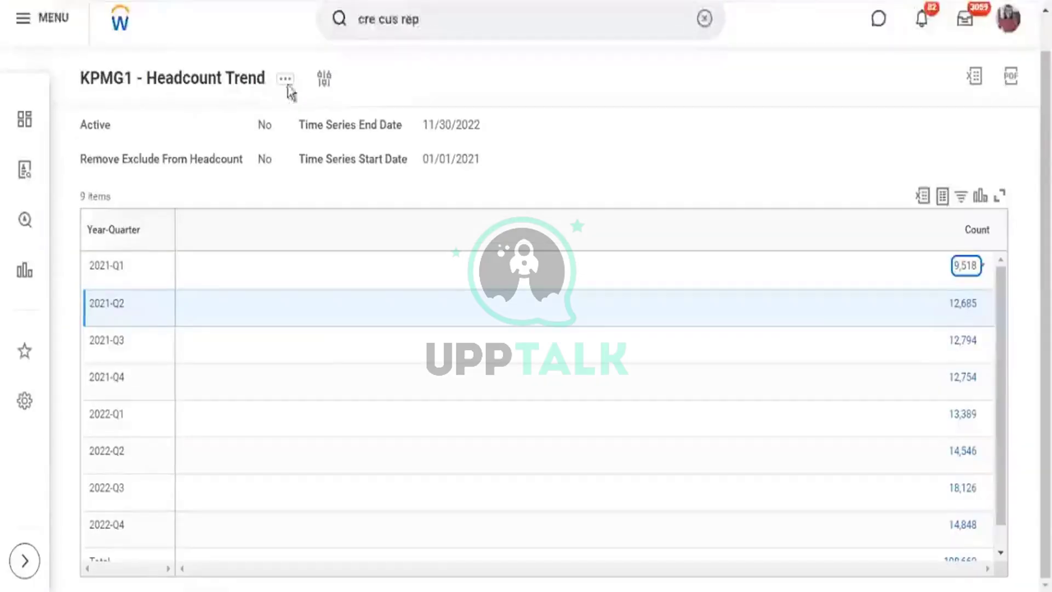
Rerun the report keeping the 01/01/2021–11/30/2022 prompt values.
click(324, 79)
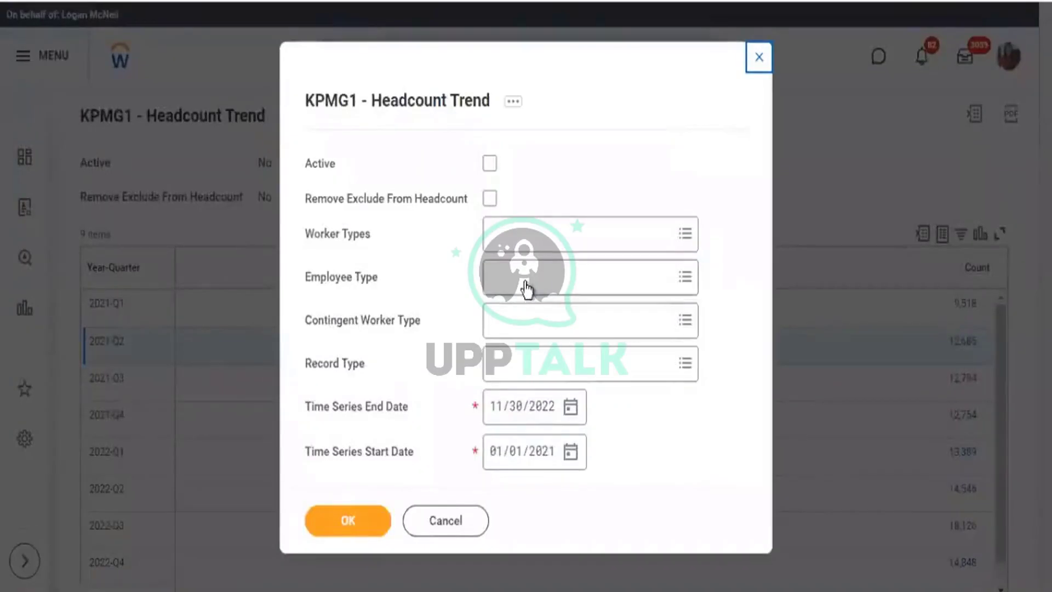
click(389, 523)
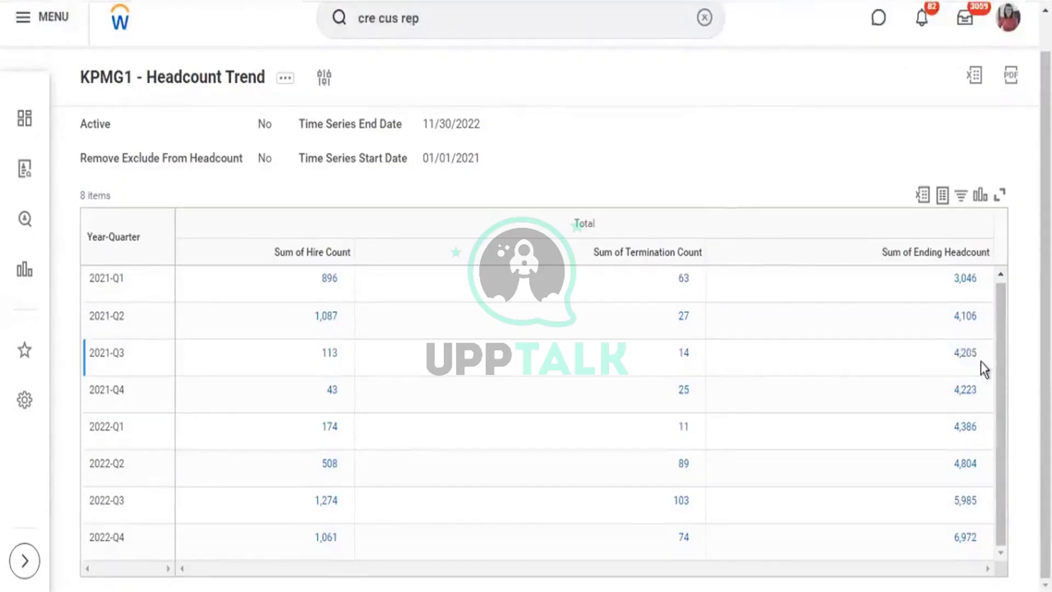
double_click(106, 354)
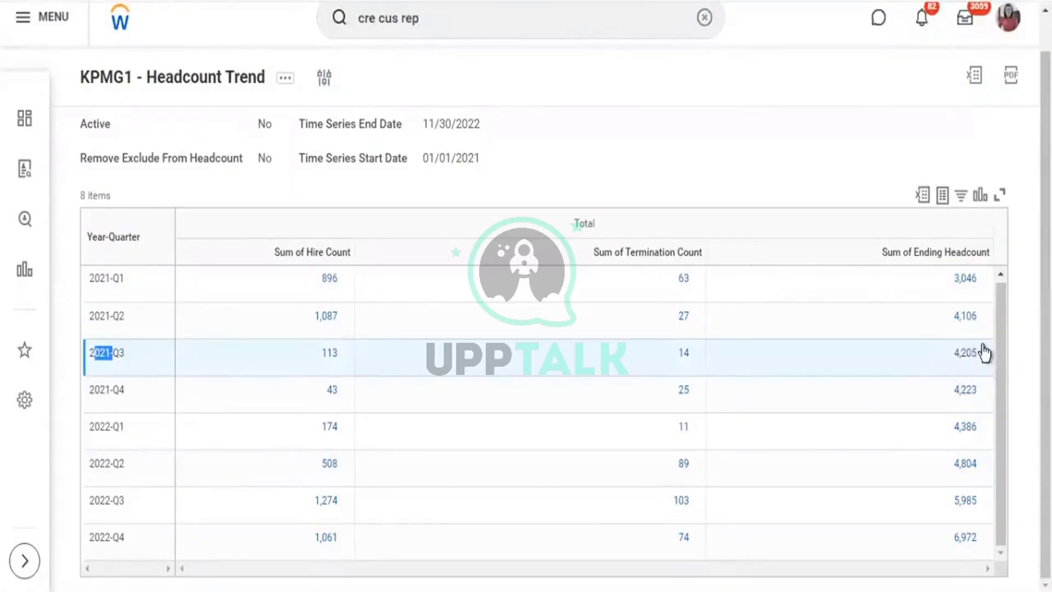
click(128, 398)
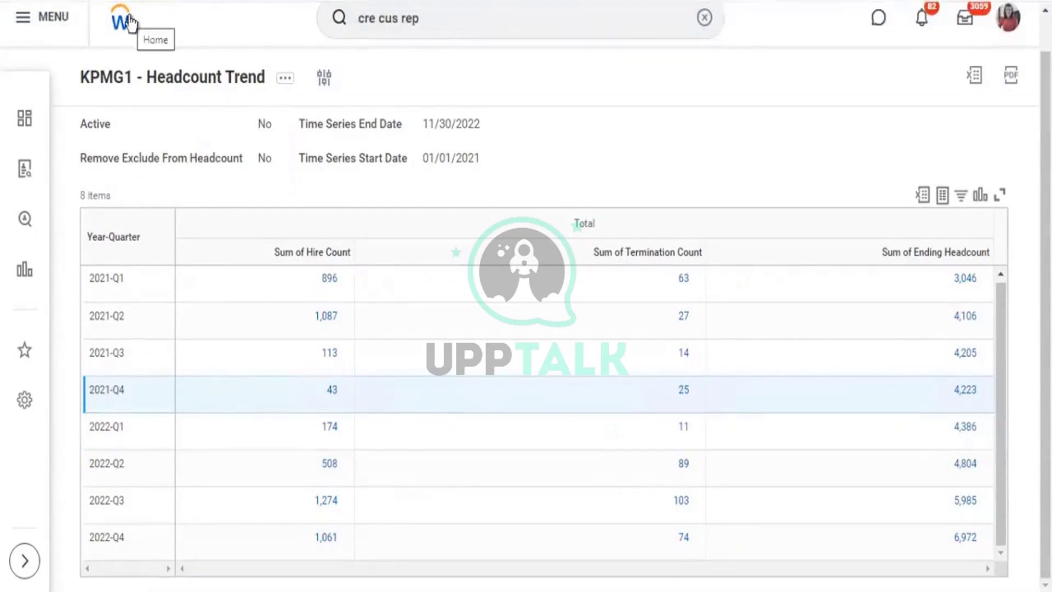
Rerun the headcount trend with Record Type limited to Snapshot.
click(324, 77)
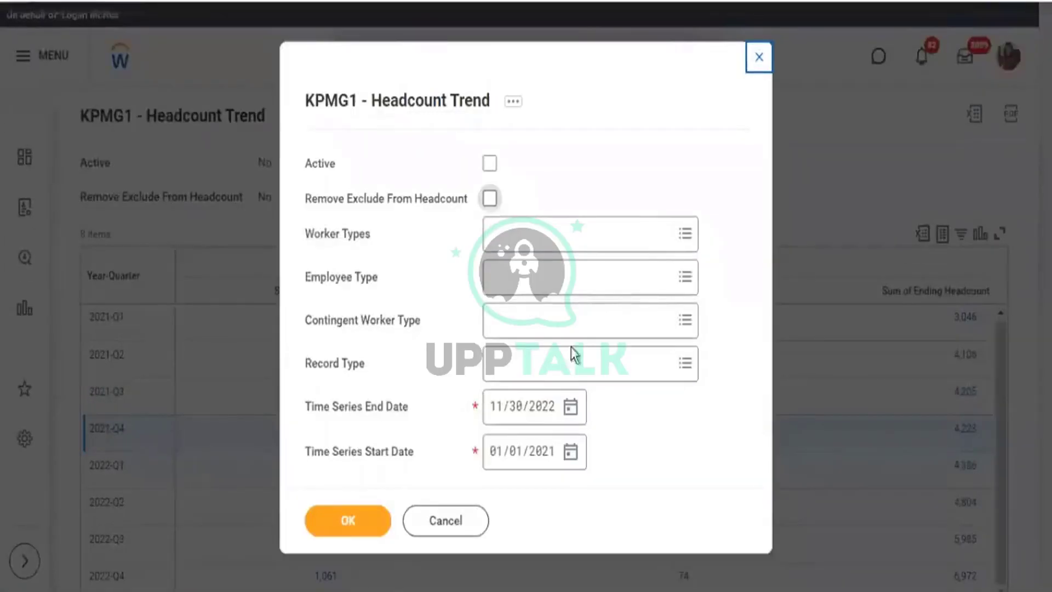
click(692, 366)
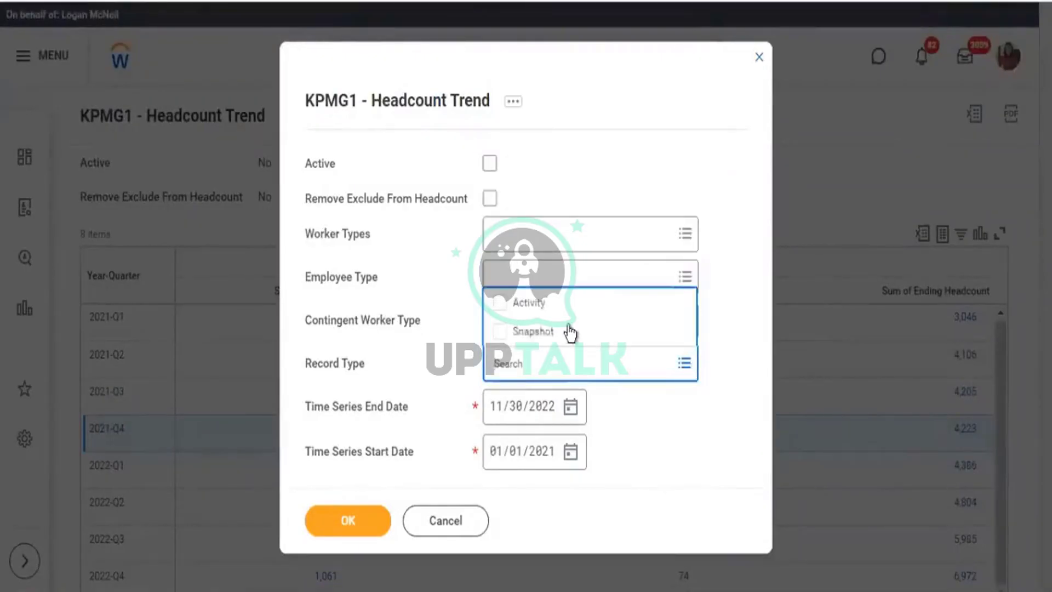
click(500, 340)
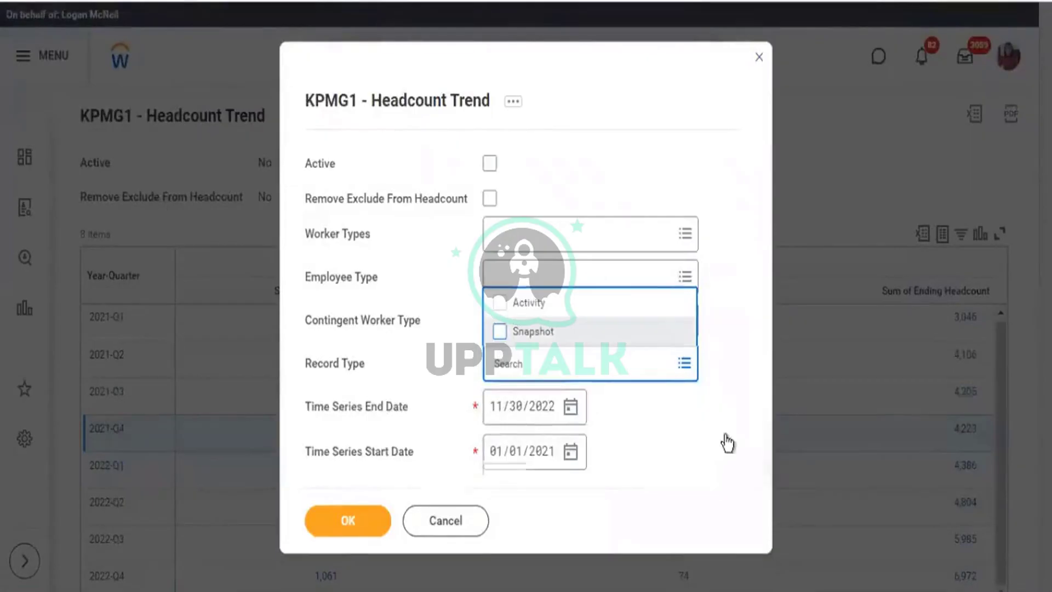
click(728, 441)
click(340, 529)
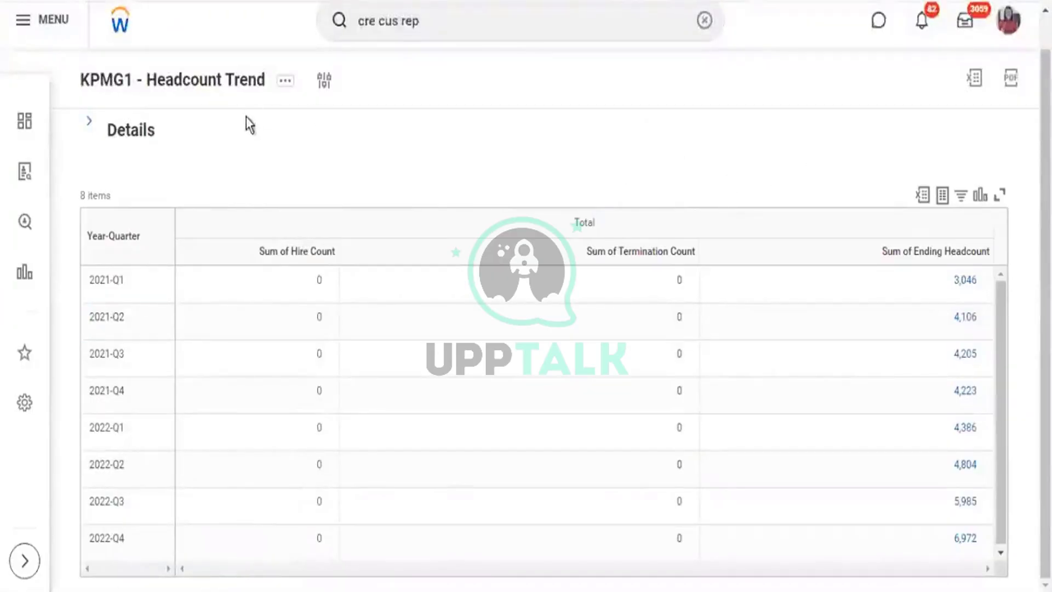
Expand Details to show Record Type Snapshot and highlight the hire and termination Sum headers.
click(90, 126)
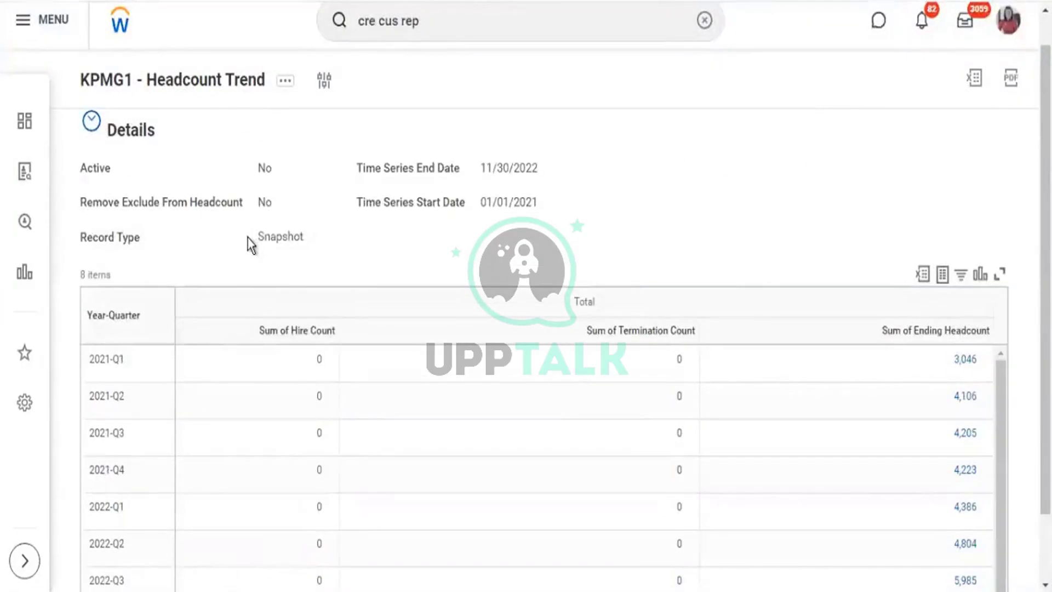
drag(248, 238, 291, 244)
scroll(265, 212, down, 2)
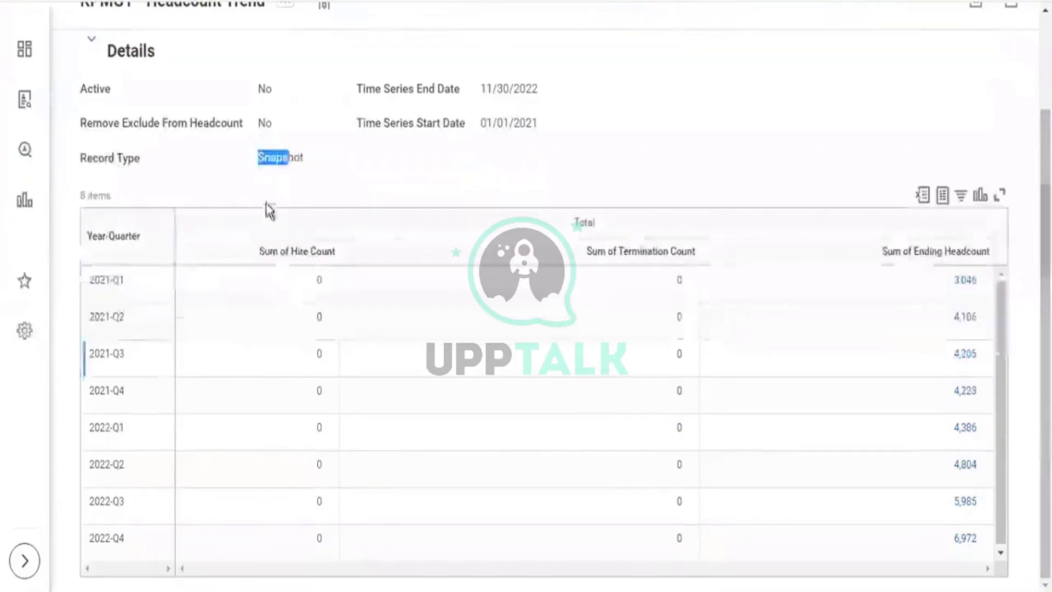
drag(481, 275, 684, 261)
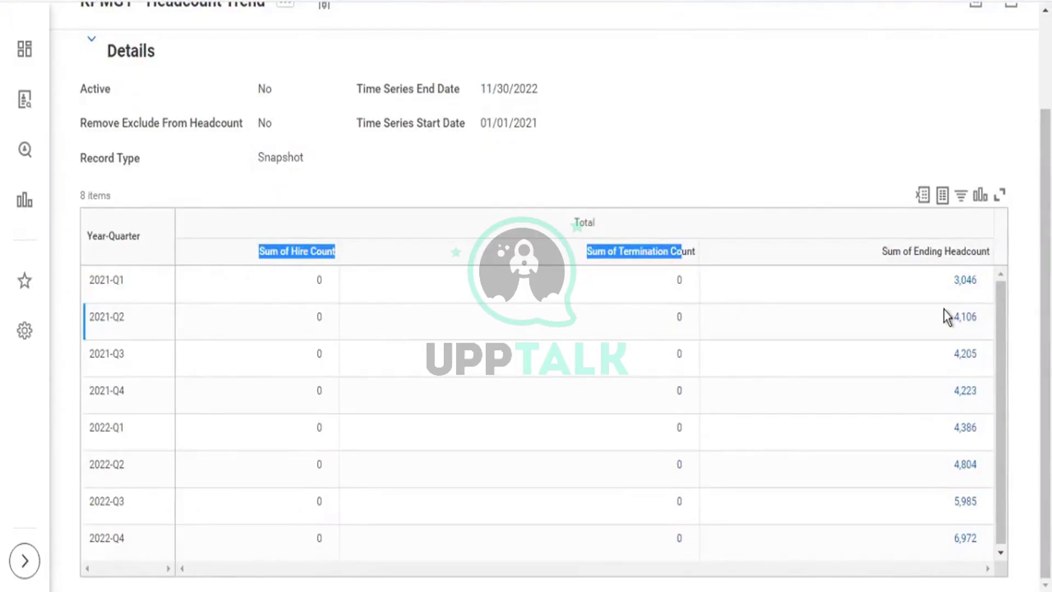
scroll(356, 71, up, 2)
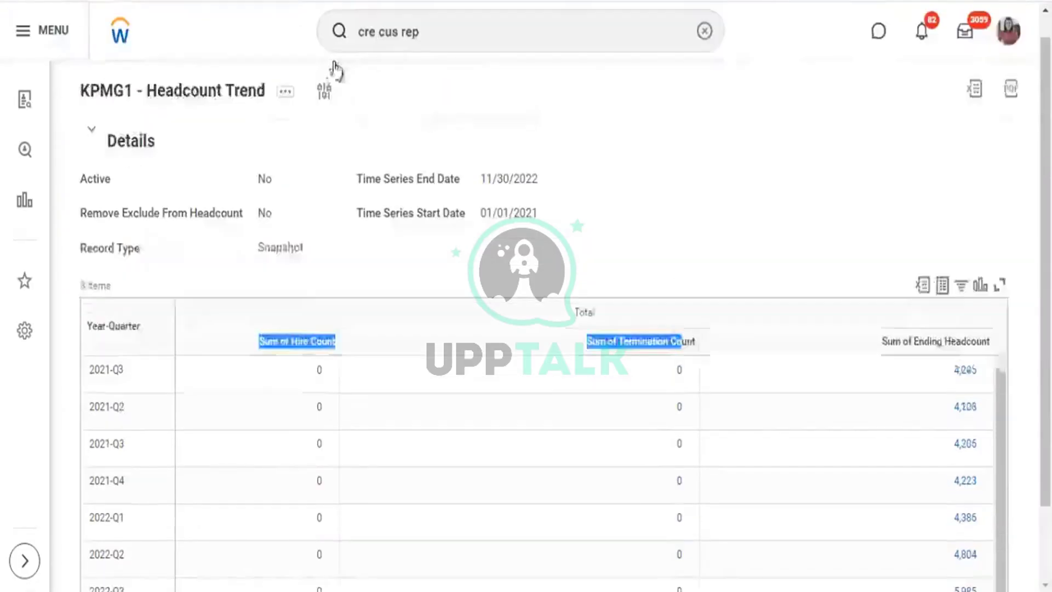
scroll(335, 71, up, 1)
Rerun the report with Record Type switched from Snapshot to Activity.
click(325, 115)
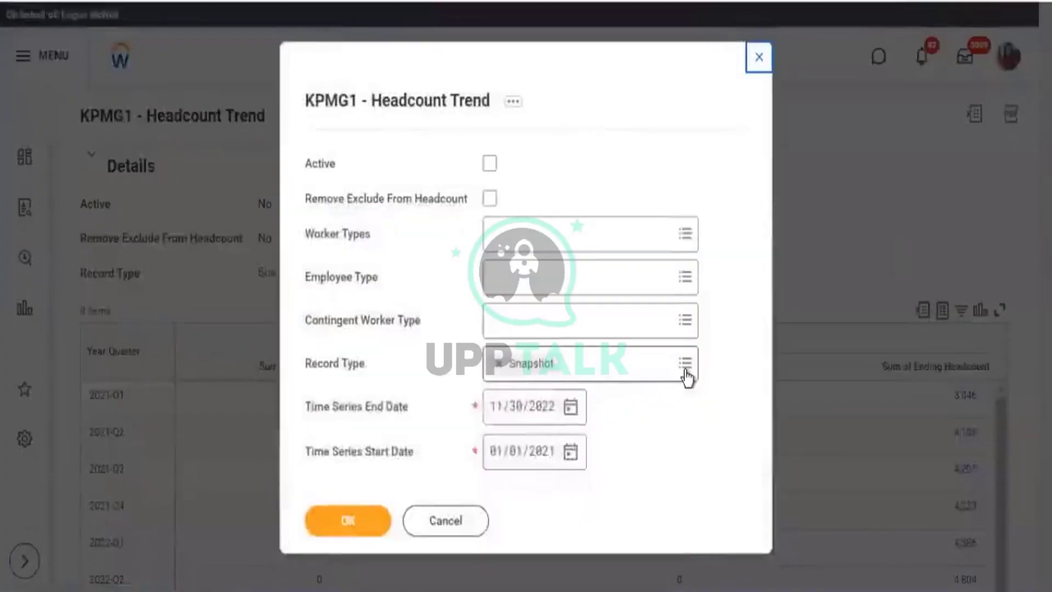
click(685, 370)
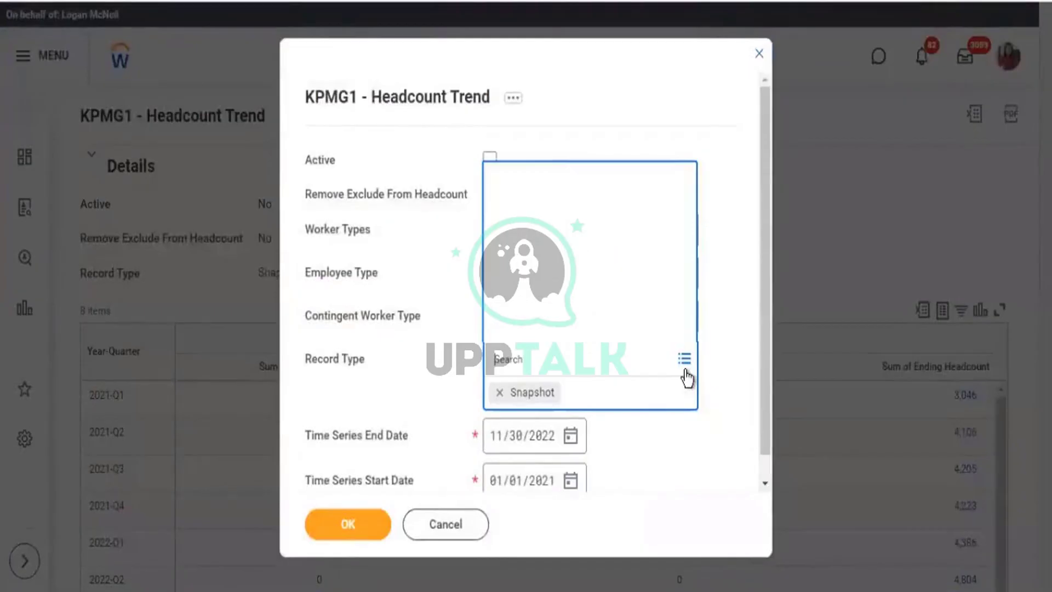
click(500, 300)
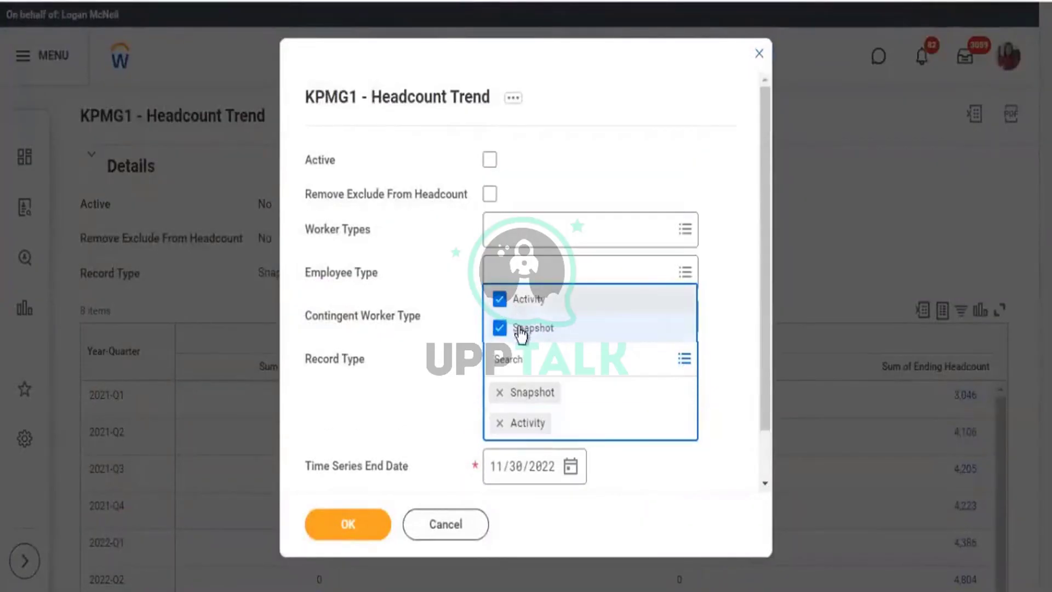
click(581, 335)
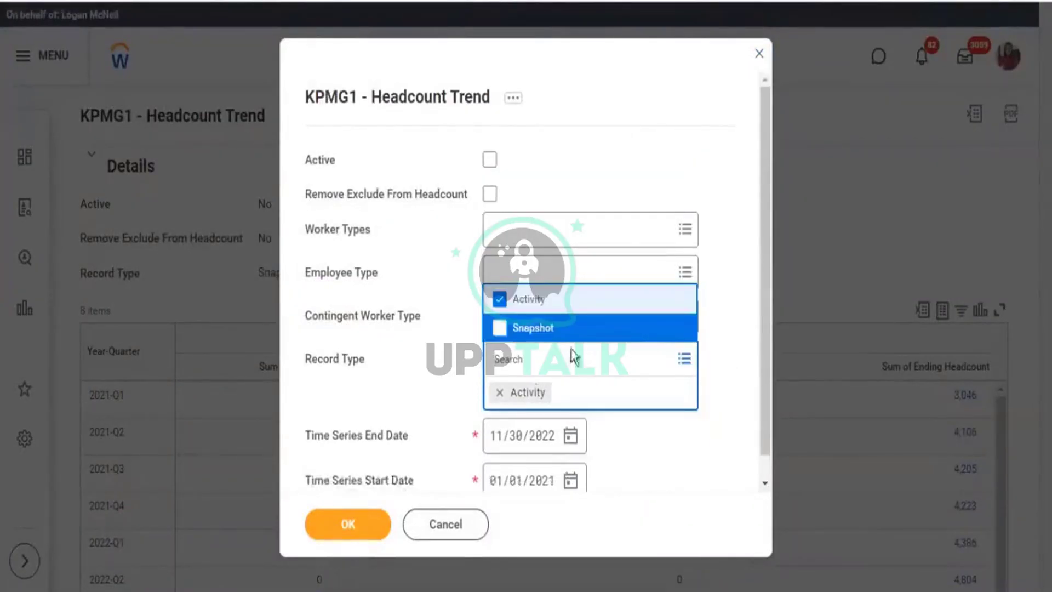
click(365, 491)
click(363, 522)
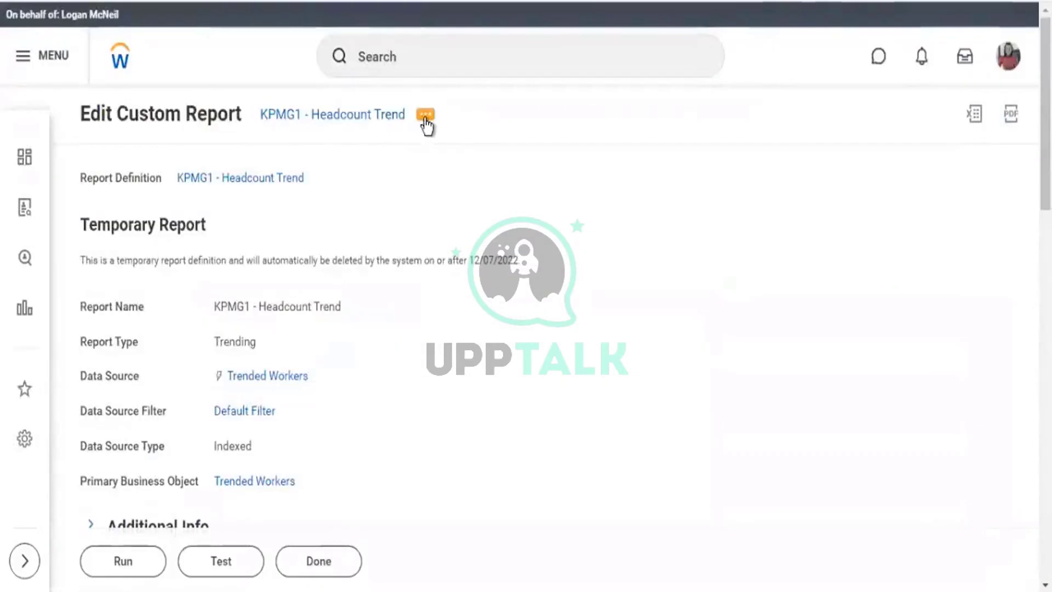
Reopen the KPMG1 - Headcount Trend definition in edit mode from the report's related actions.
scroll(510, 277, down, 3)
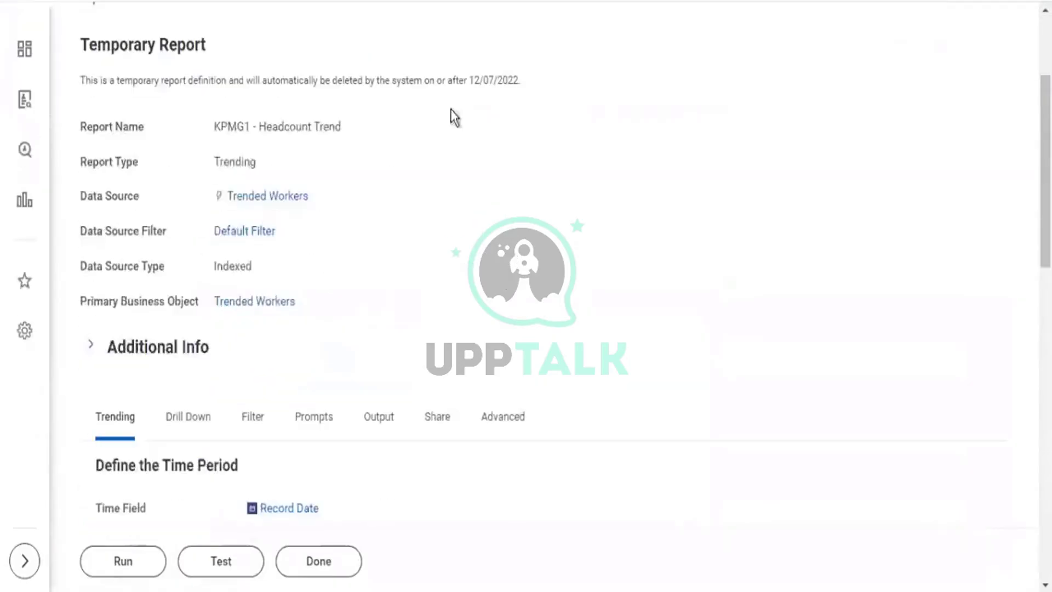
scroll(476, 90, up, 3)
click(430, 115)
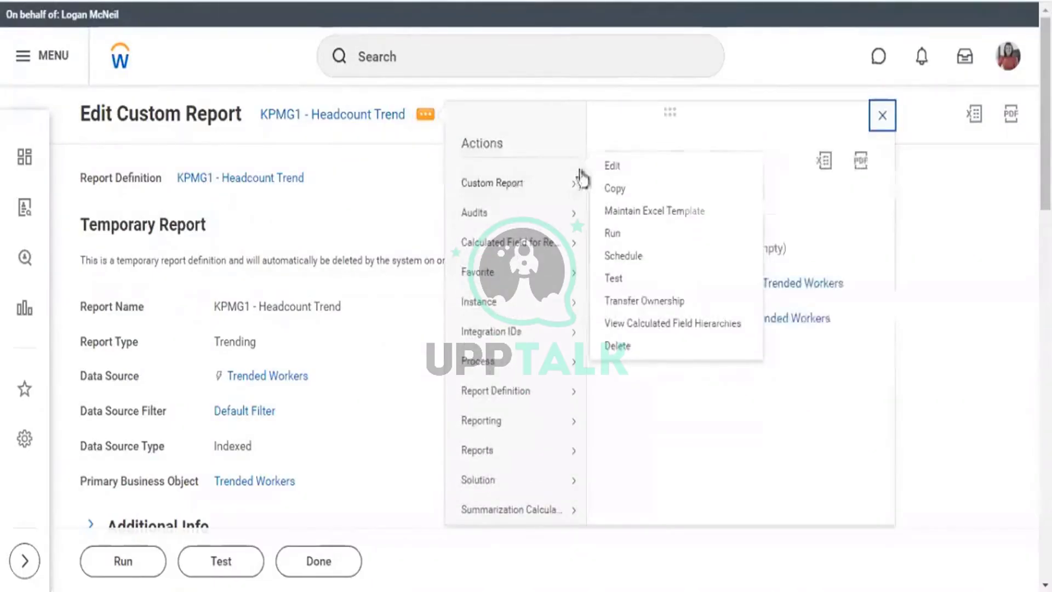
click(481, 172)
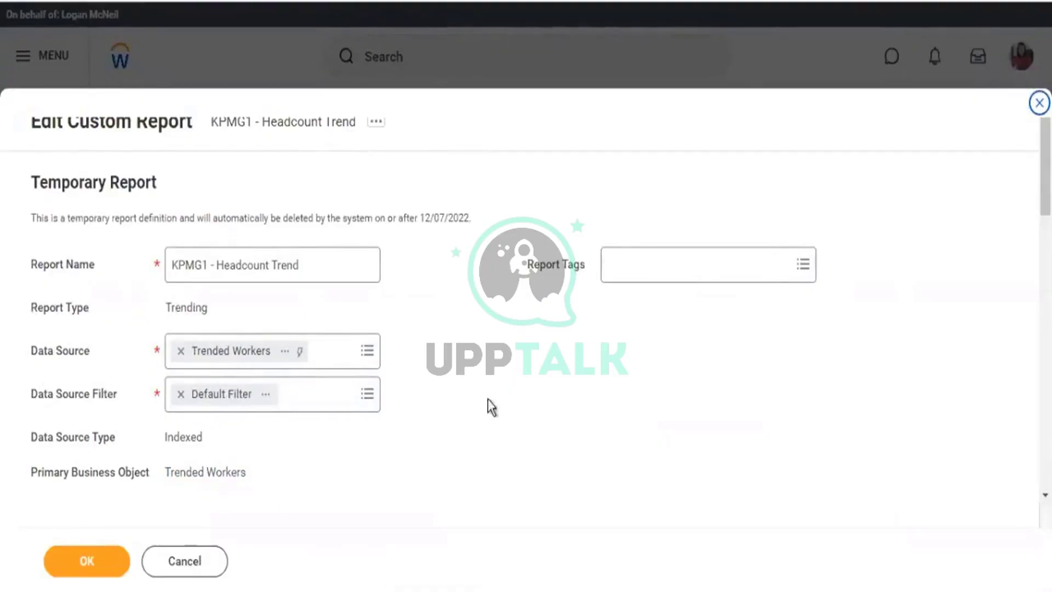
scroll(489, 404, down, 8)
scroll(535, 301, down, 7)
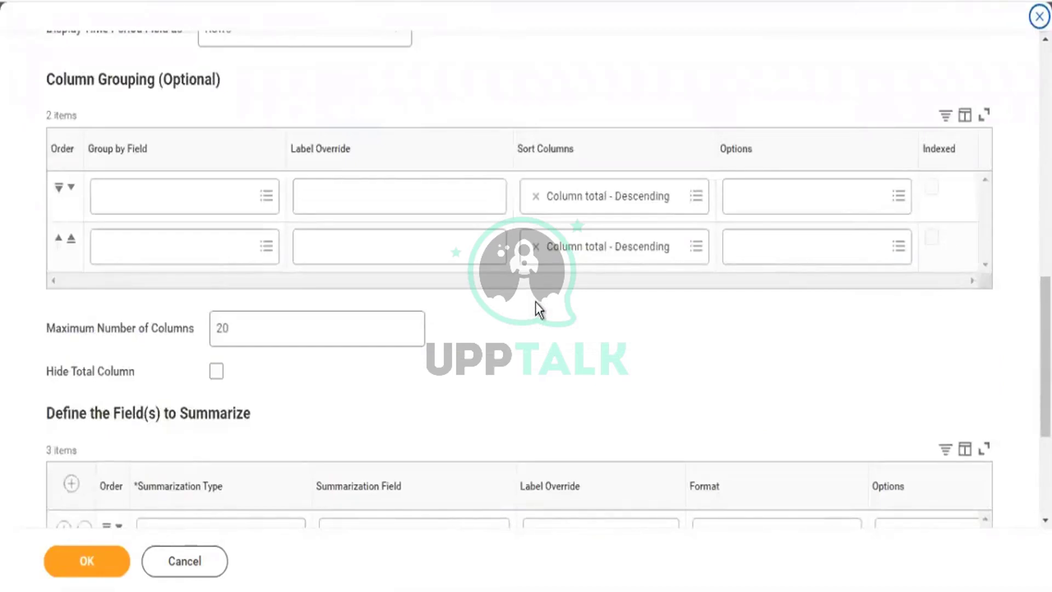
scroll(535, 301, down, 4)
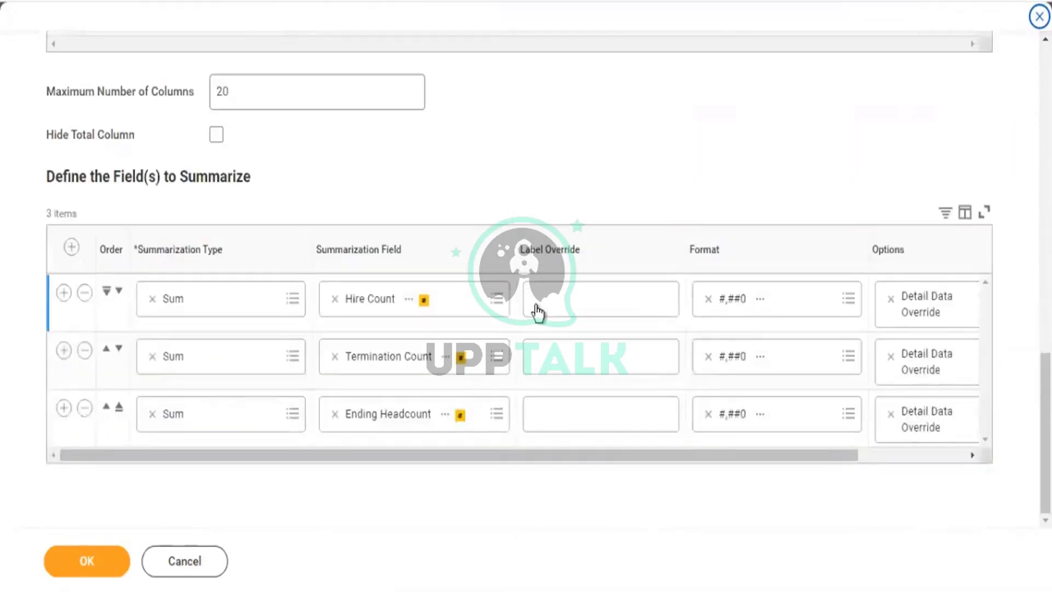
click(64, 417)
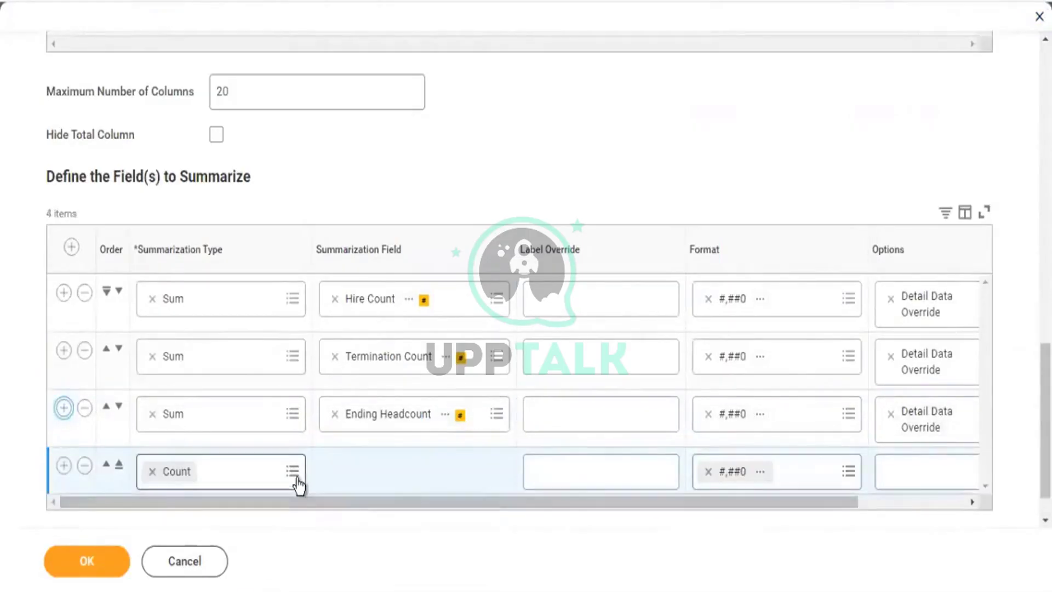
click(296, 479)
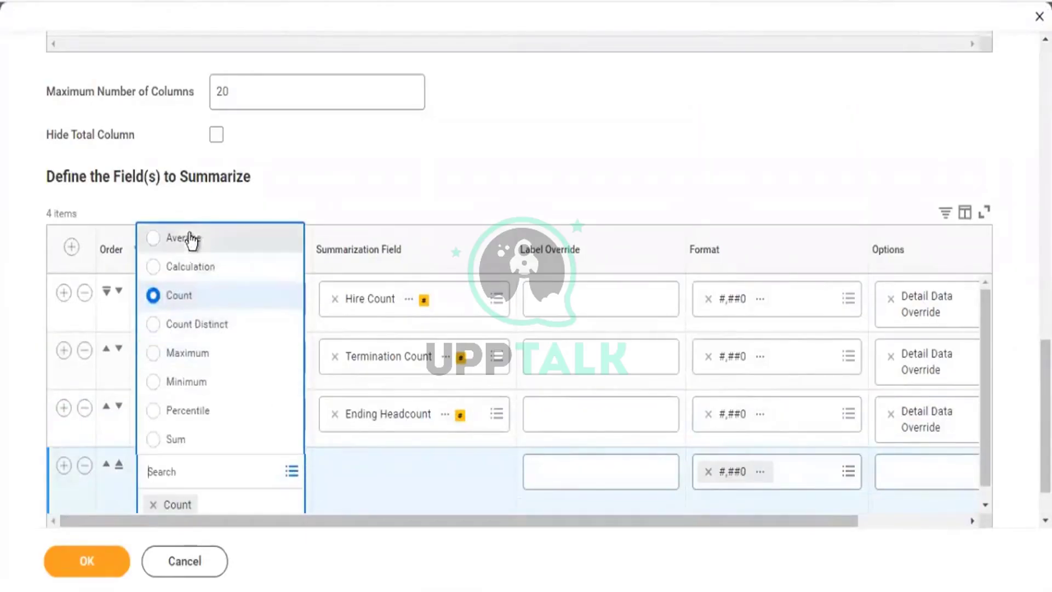
click(86, 465)
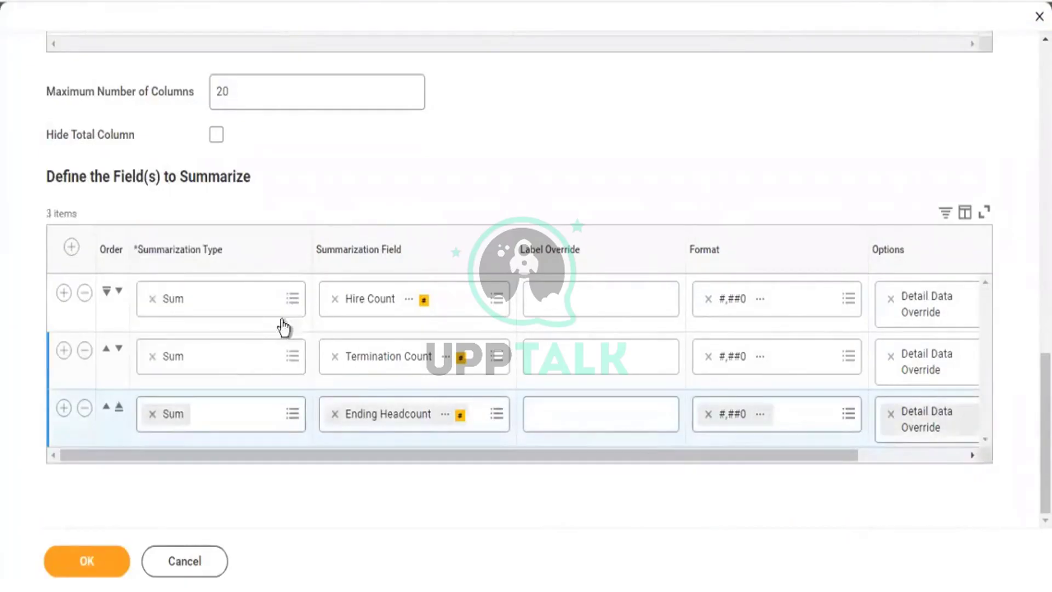
Review the Drill Down Options and confirm Group By Fields, Detail Data and Sort are all empty.
scroll(174, 278, up, 5)
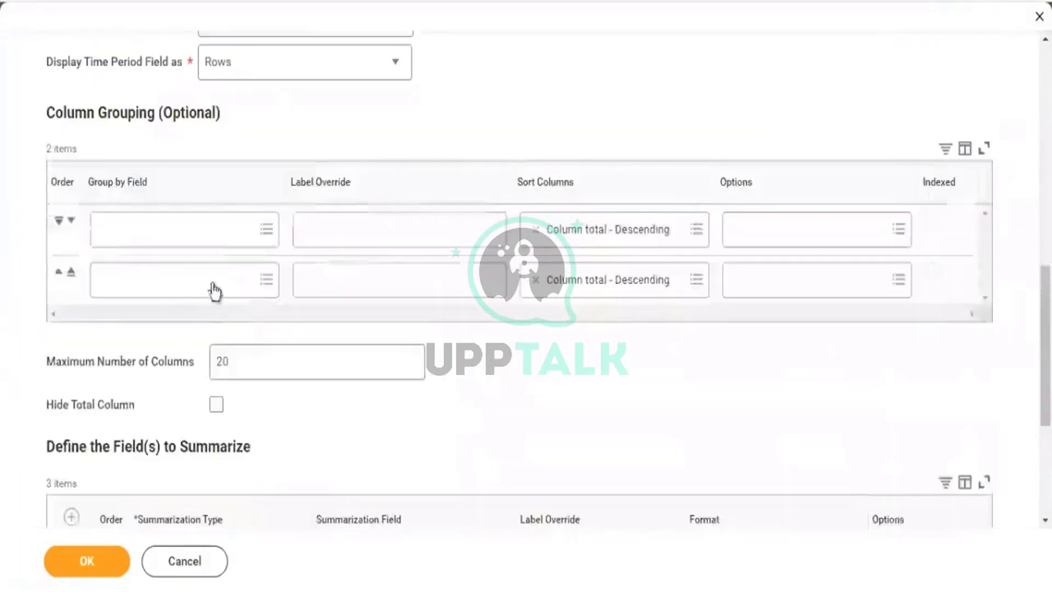
scroll(205, 292, up, 10)
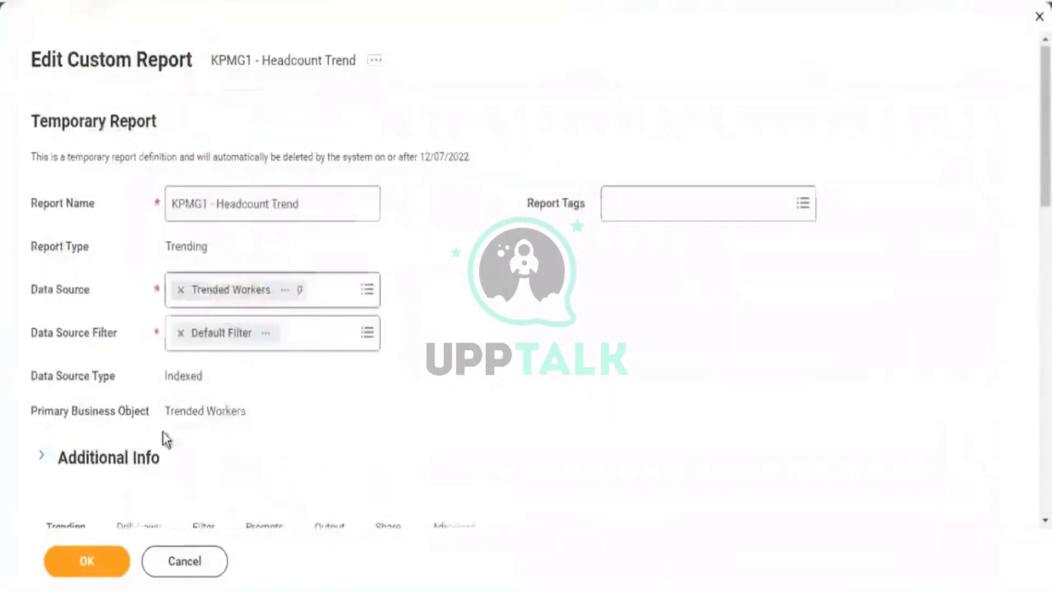
scroll(166, 439, down, 3)
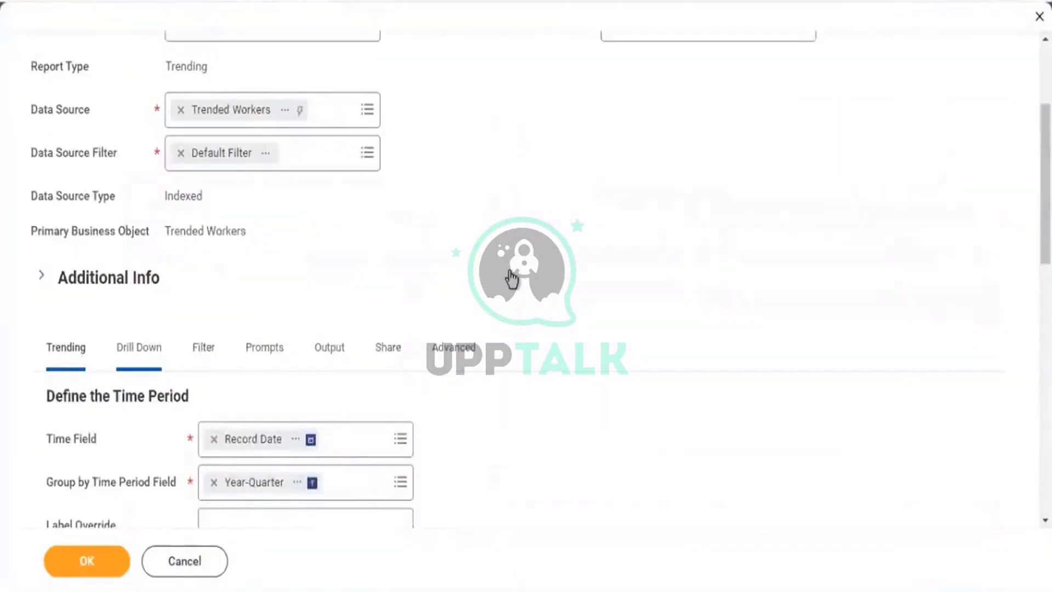
scroll(509, 271, down, 8)
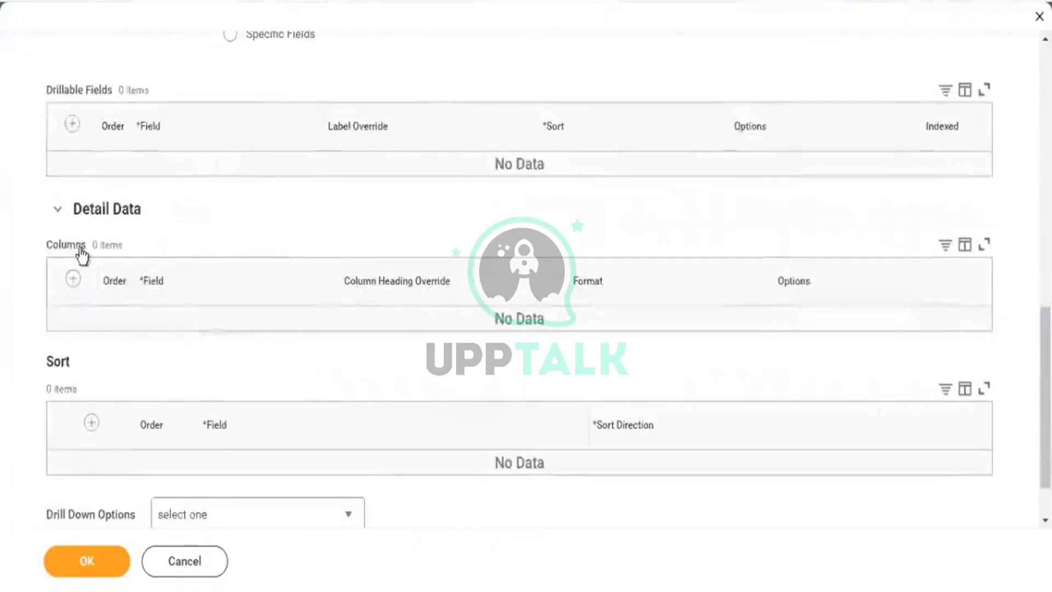
scroll(145, 391, down, 1)
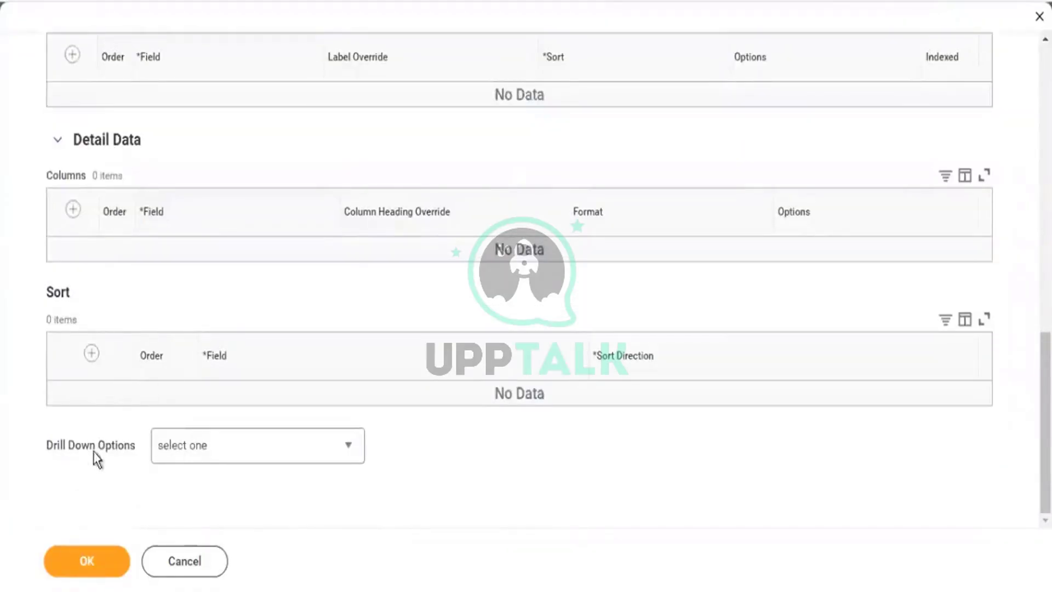
drag(123, 449, 48, 448)
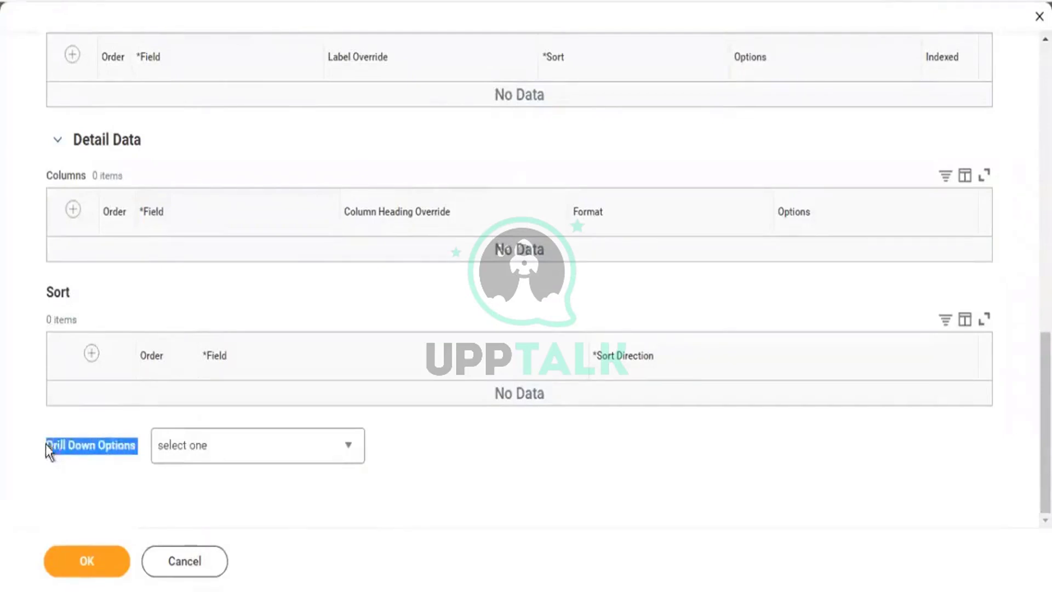
scroll(398, 307, up, 5)
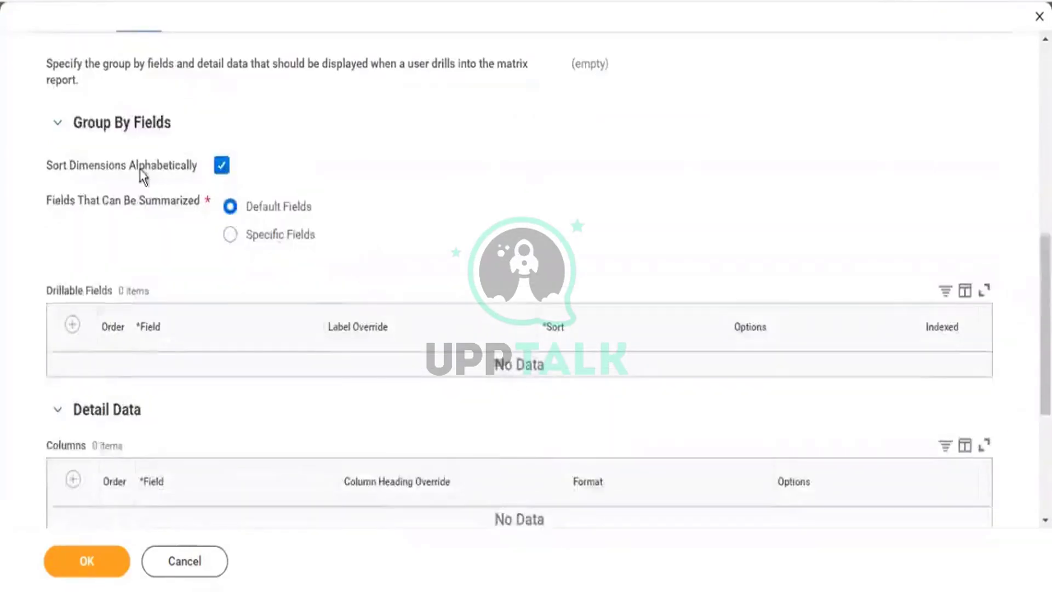
scroll(221, 144, up, 1)
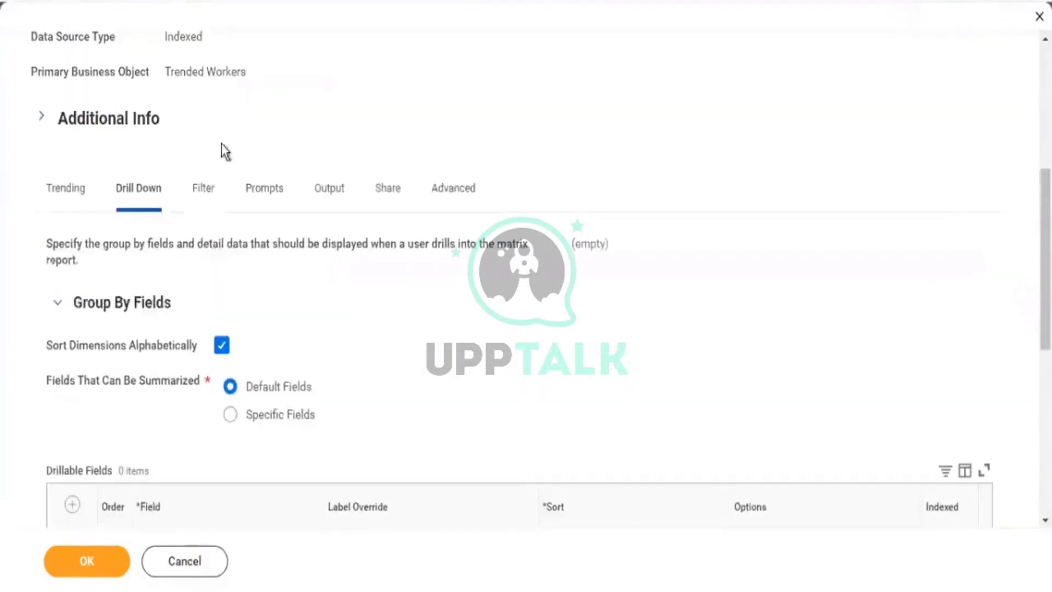
On the Filter tab, populate undefined prompt defaults and review the 8 prompts, including Time Series dates.
click(203, 188)
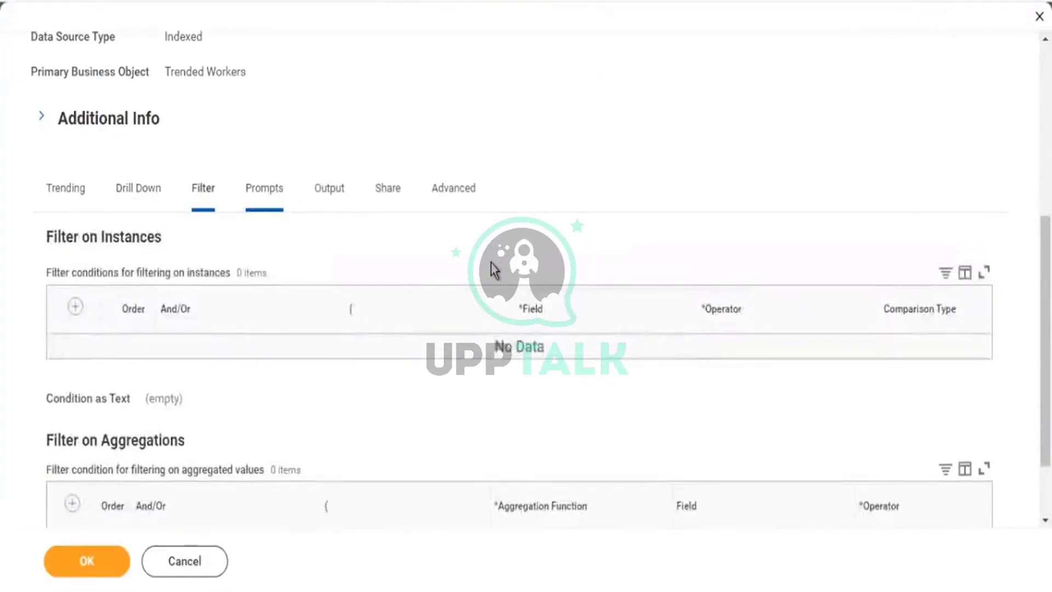
scroll(491, 264, down, 2)
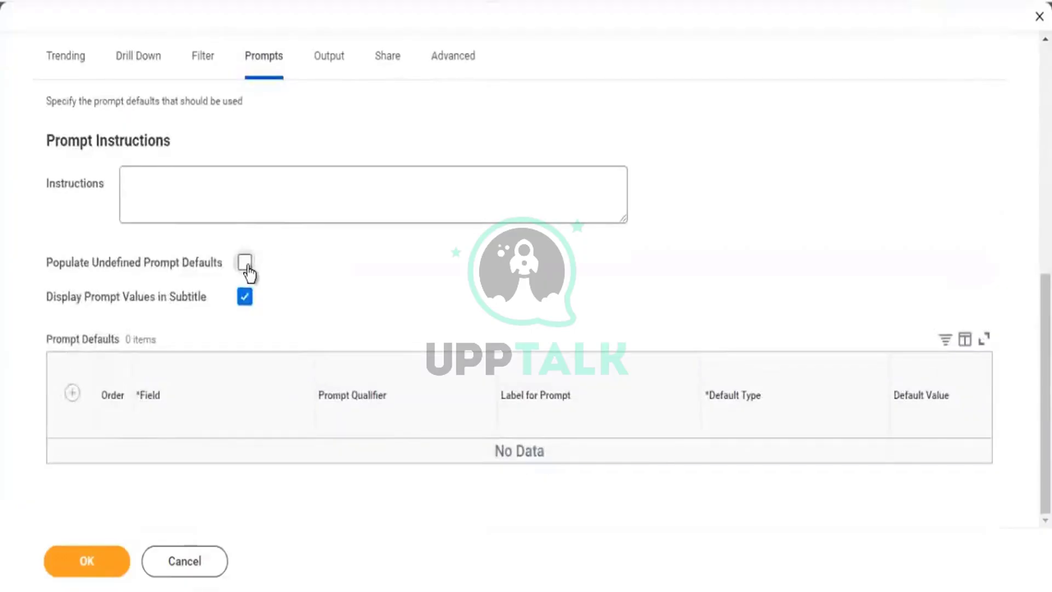
click(245, 263)
scroll(514, 255, down, 4)
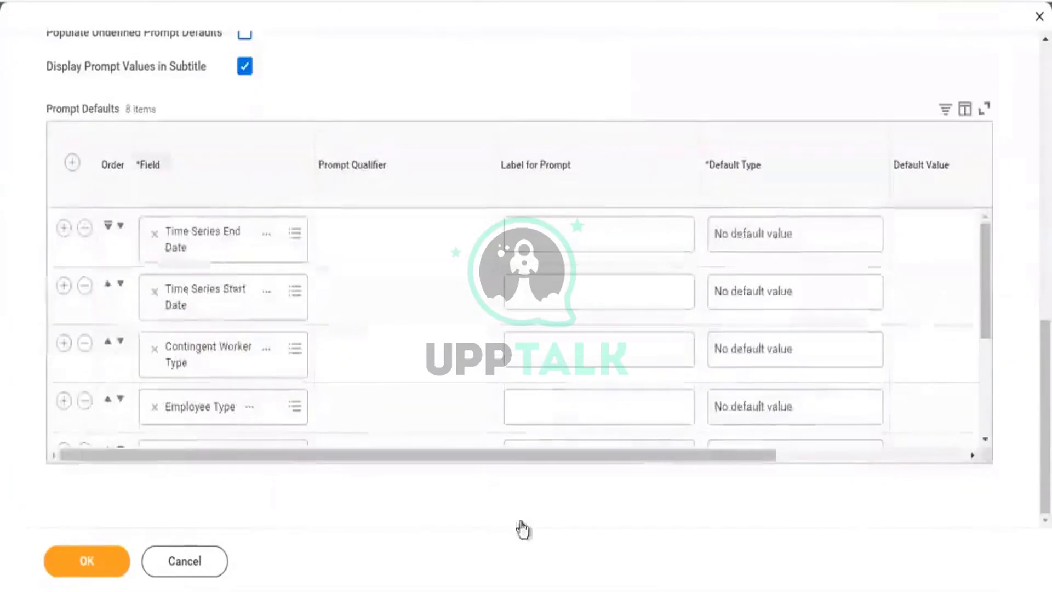
scroll(665, 432, down, 4)
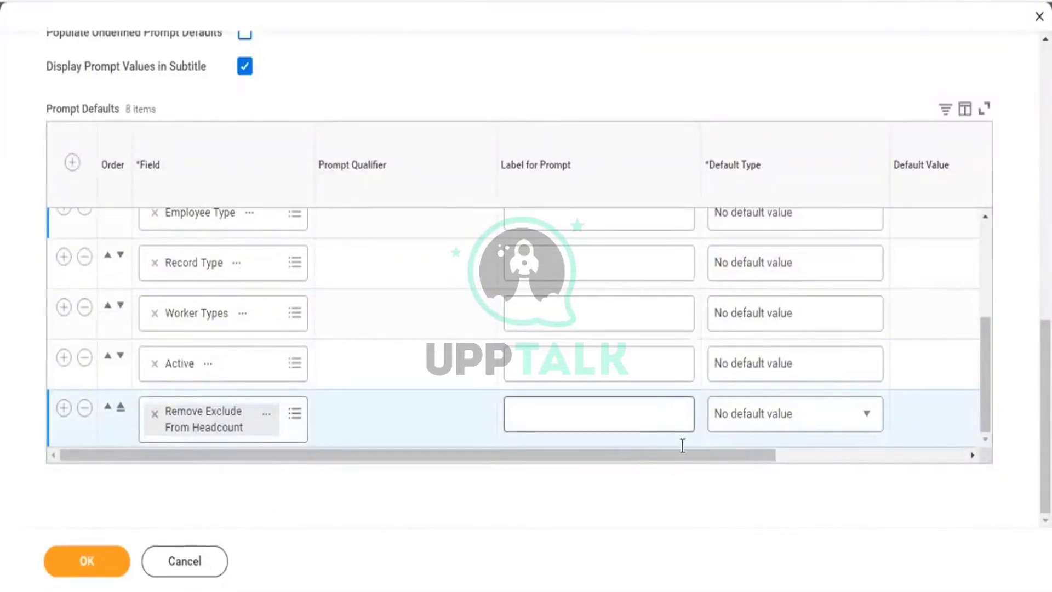
click(826, 462)
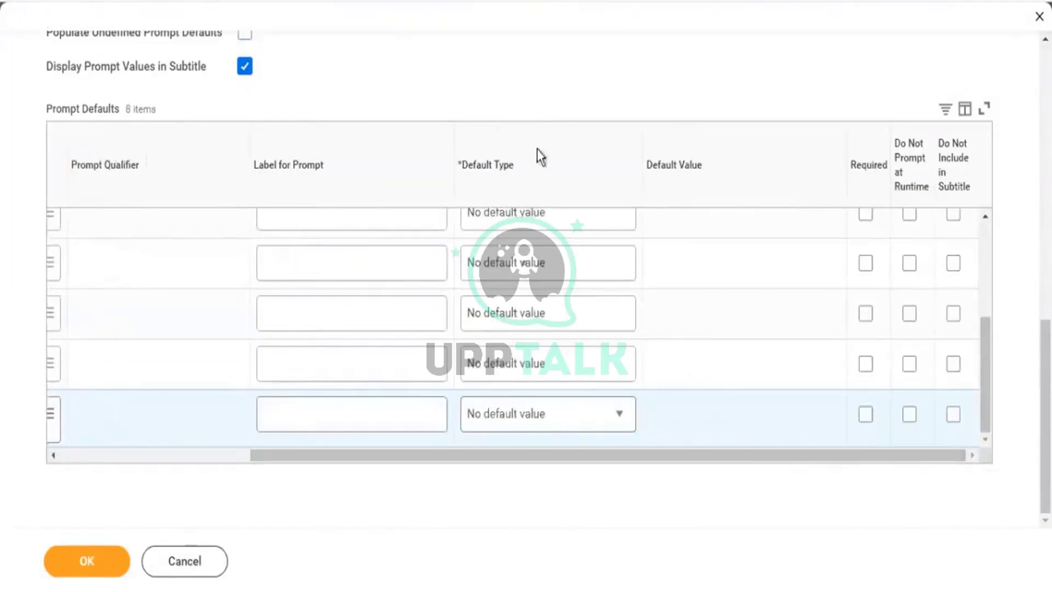
scroll(535, 150, up, 3)
scroll(531, 155, up, 3)
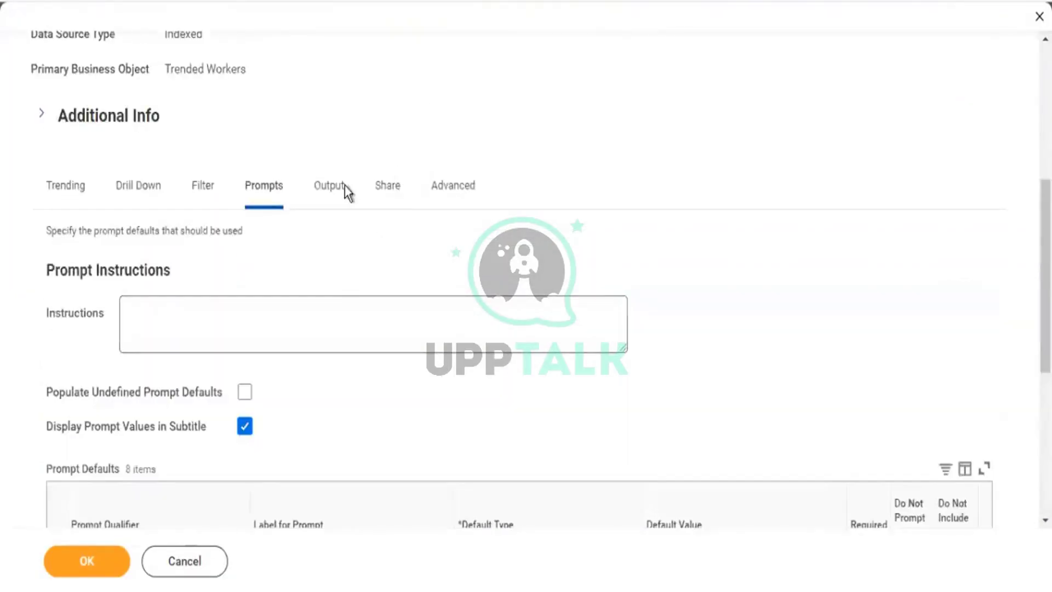
Set the report's Output Type to Chart and Table.
click(336, 185)
scroll(396, 241, down, 1)
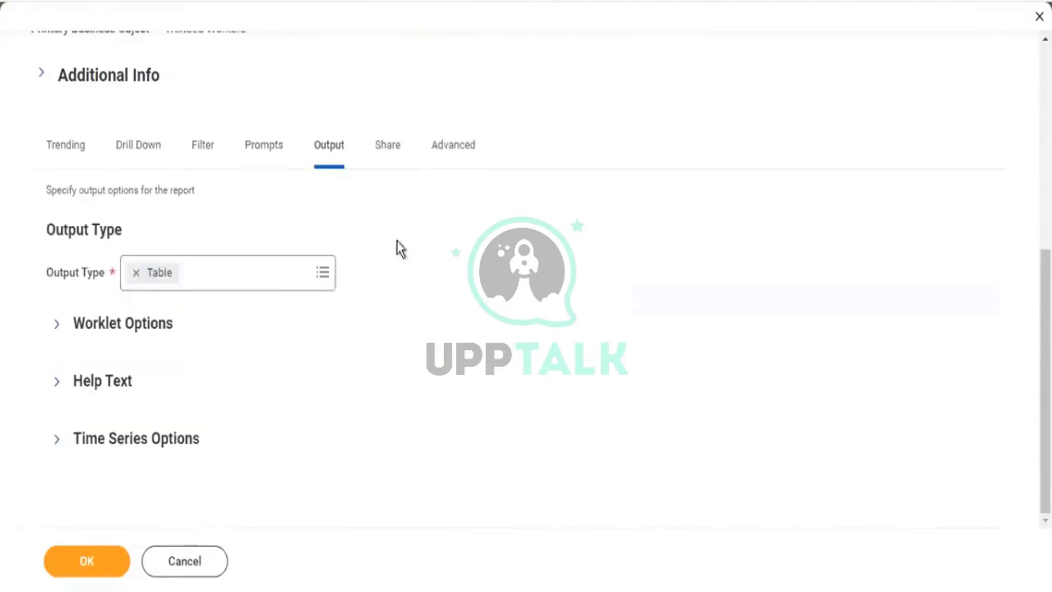
click(332, 272)
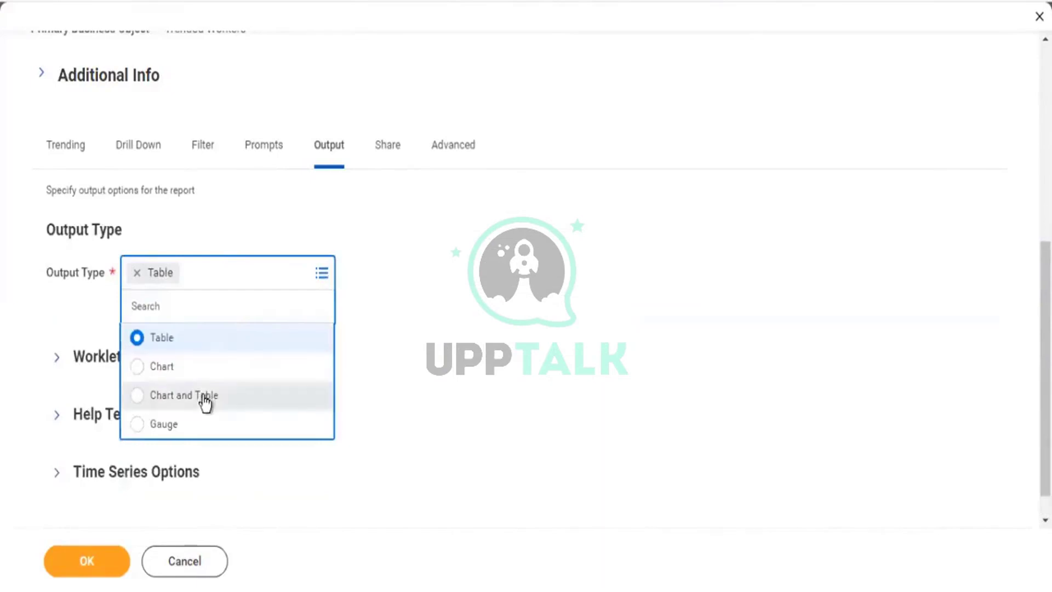
click(206, 399)
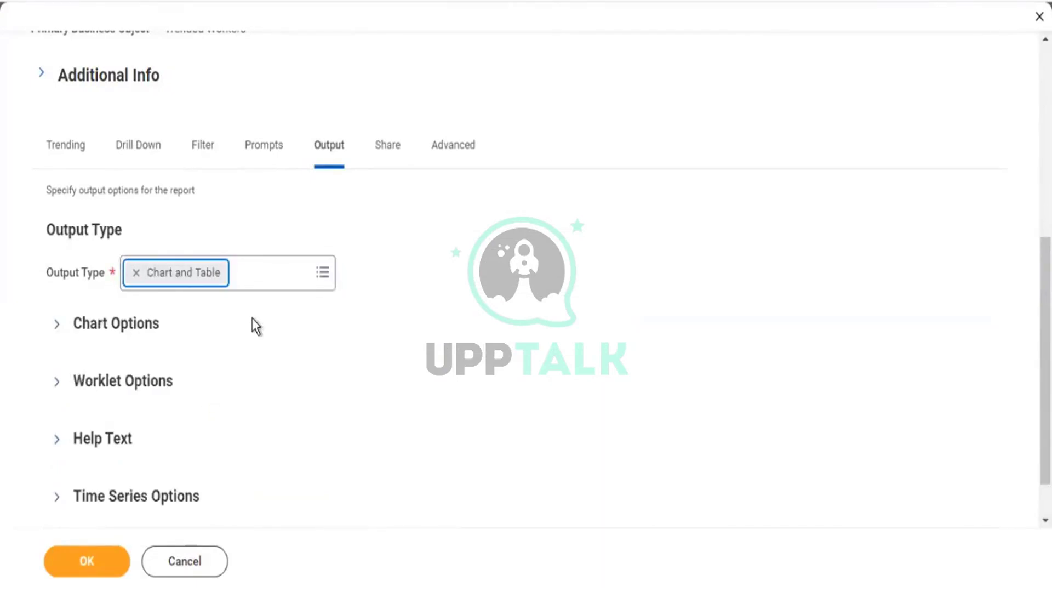
Check the Worklet Options, then view sharing settings showing Don't share report definition.
click(57, 383)
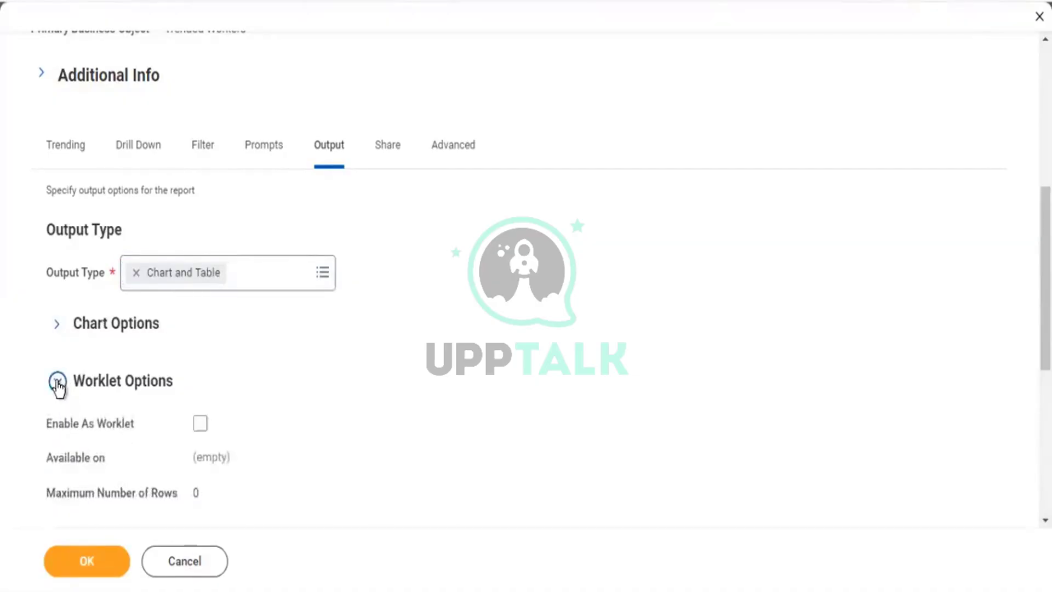
click(57, 383)
click(392, 150)
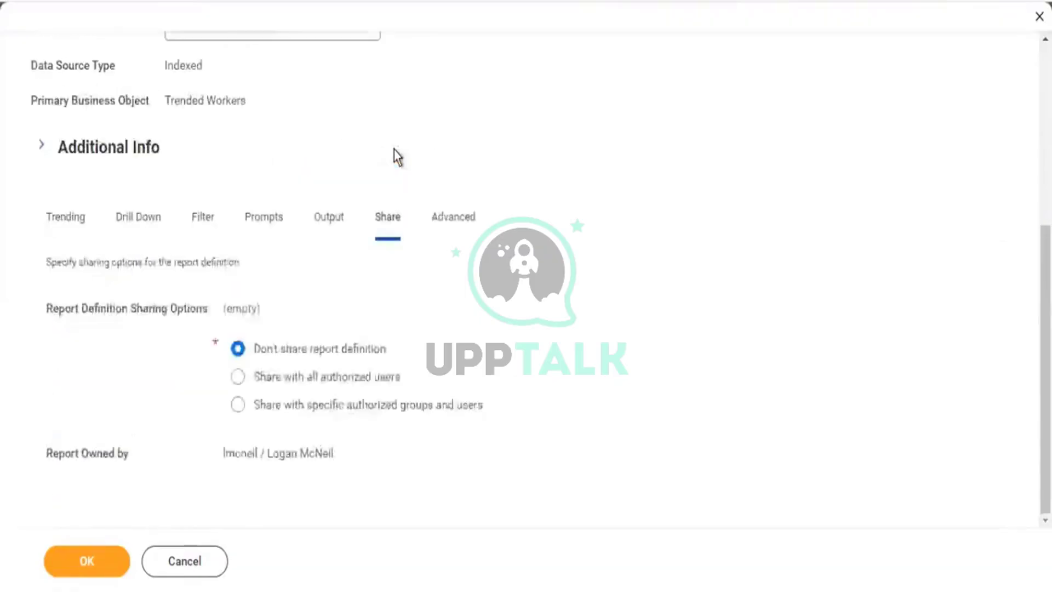
Review the Advanced settings: temporary report deleted on or after 12/07/2022, plus the Report Tags choices.
click(462, 213)
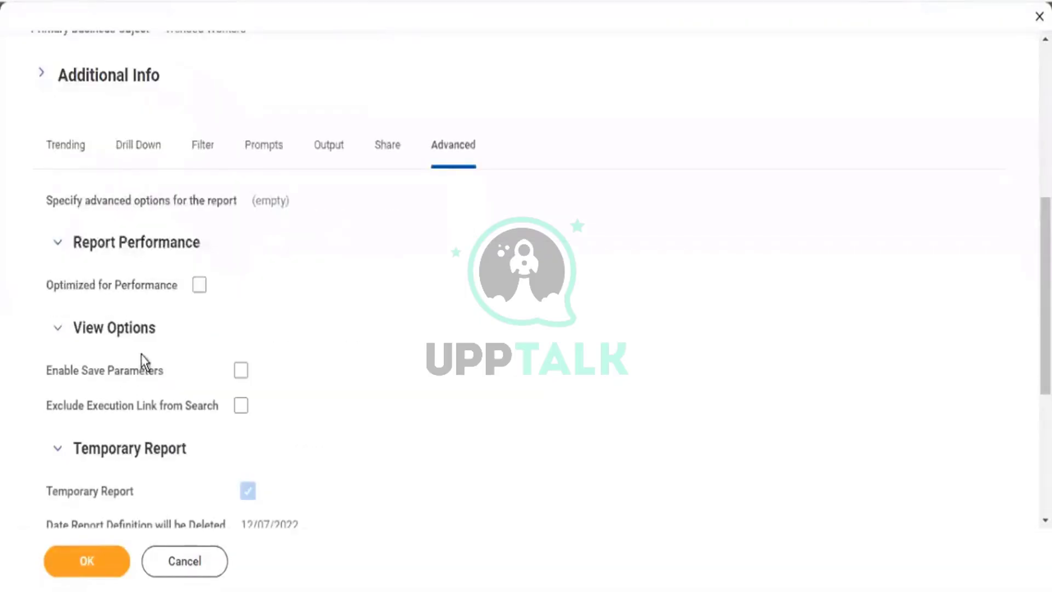
scroll(399, 282, up, 5)
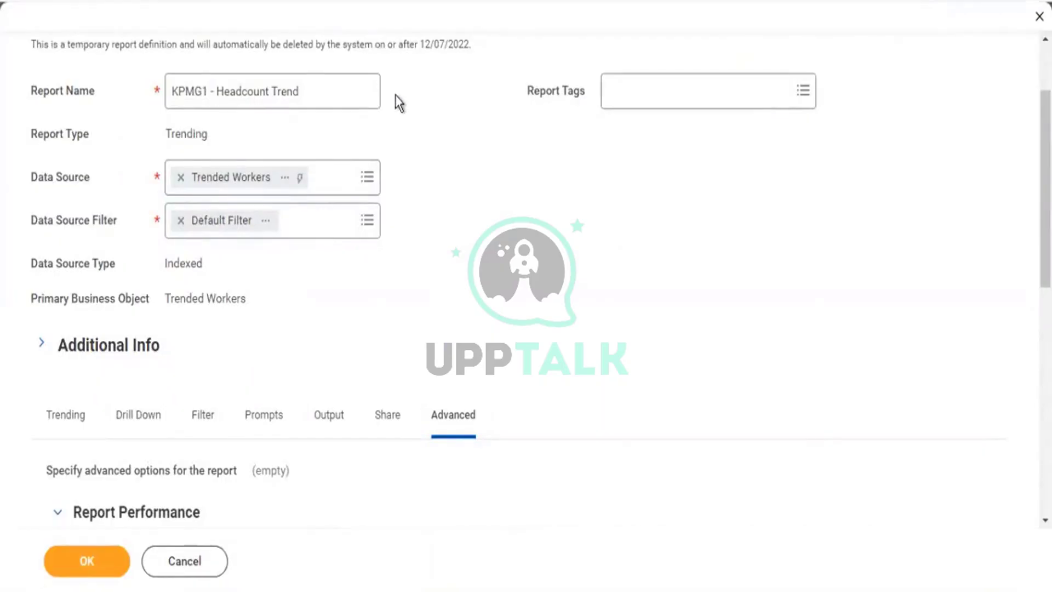
scroll(807, 204, up, 2)
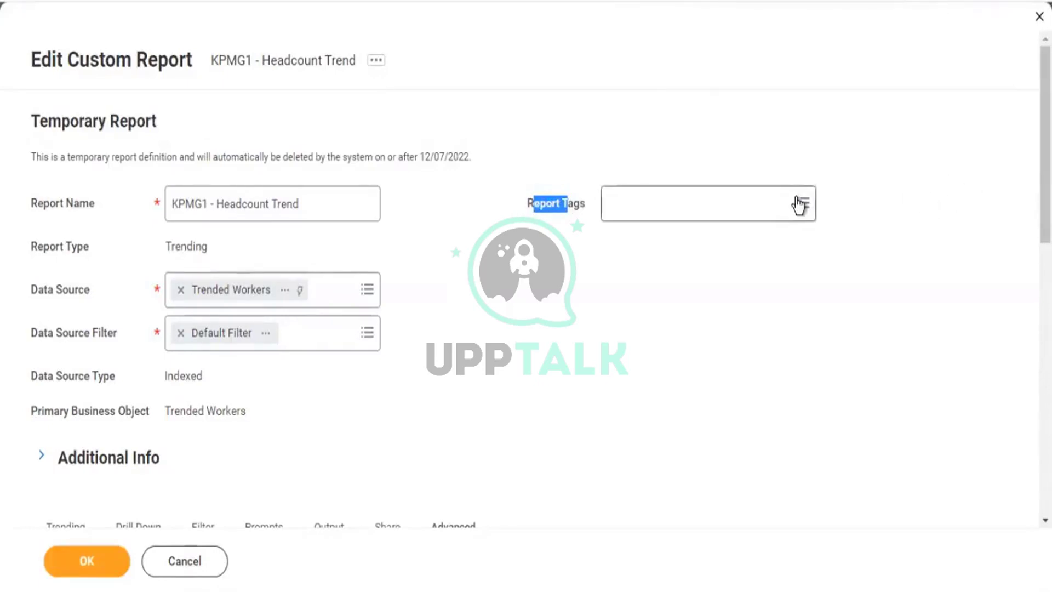
click(800, 205)
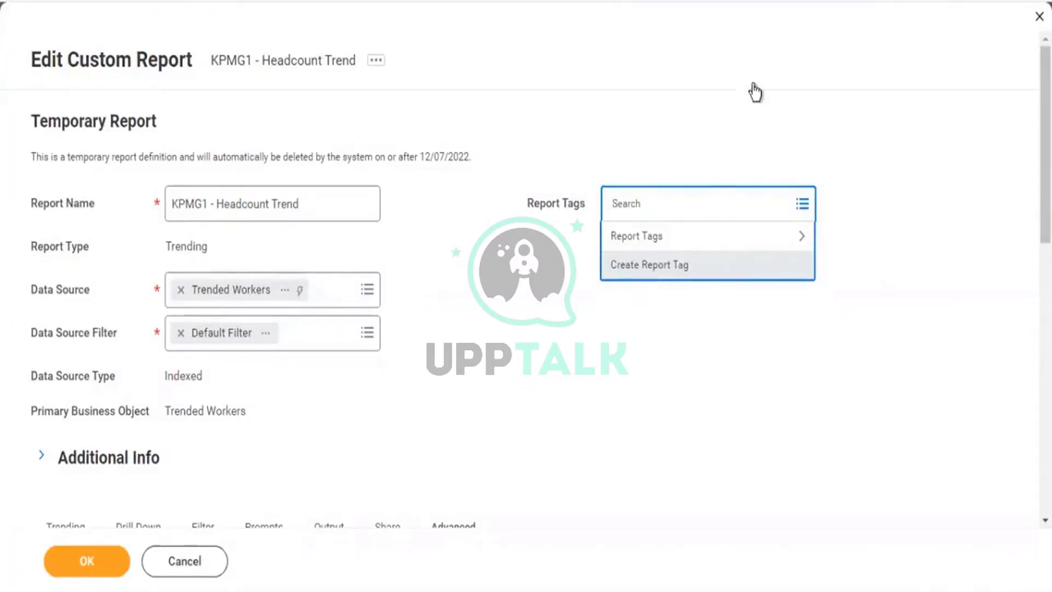
Browse the existing report tags list and close it without assigning any tag.
click(858, 108)
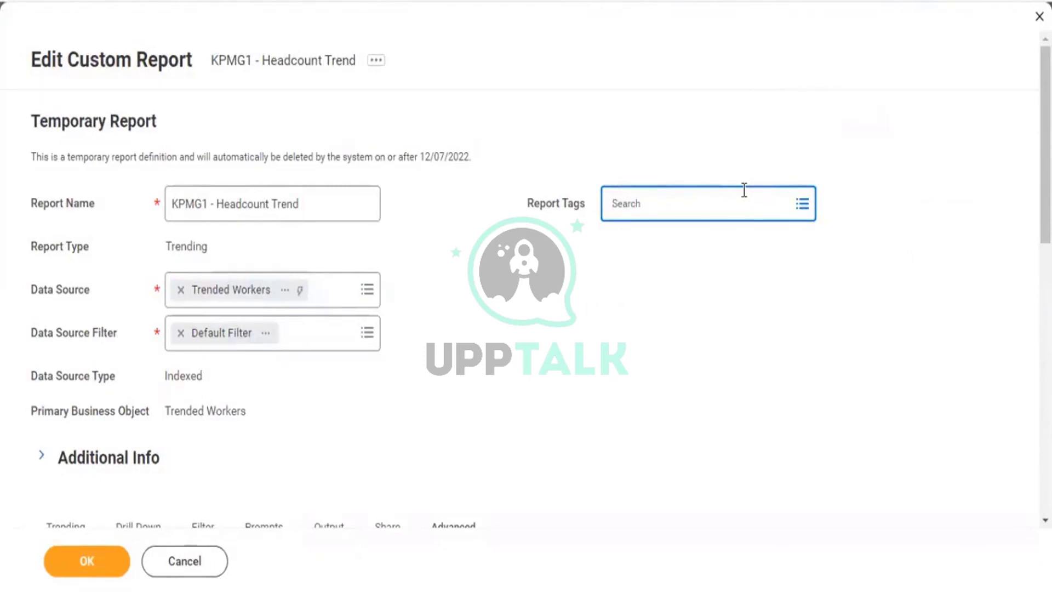
click(802, 205)
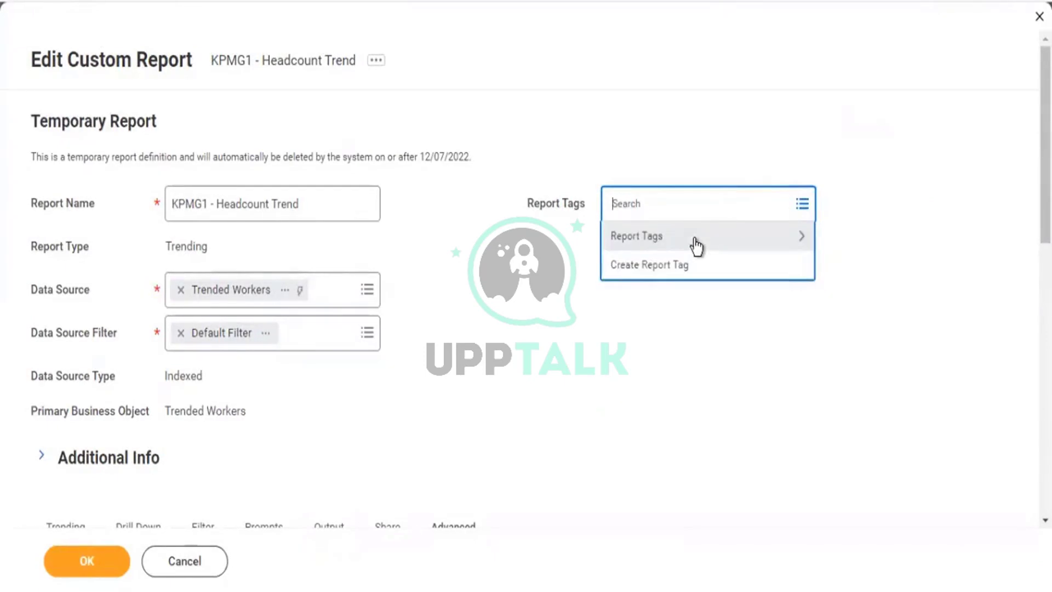
click(694, 239)
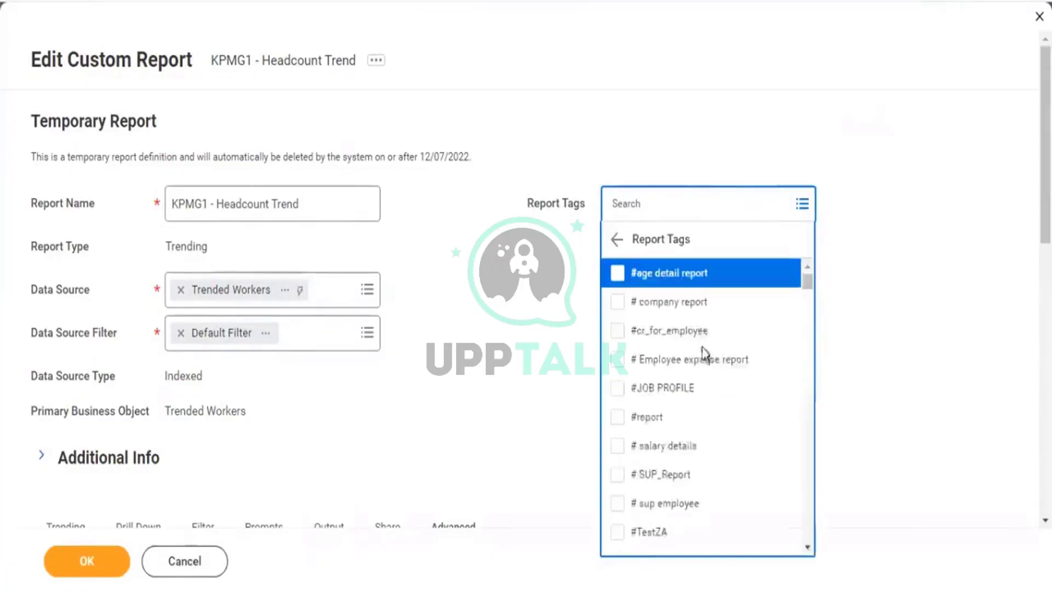
scroll(709, 318, down, 3)
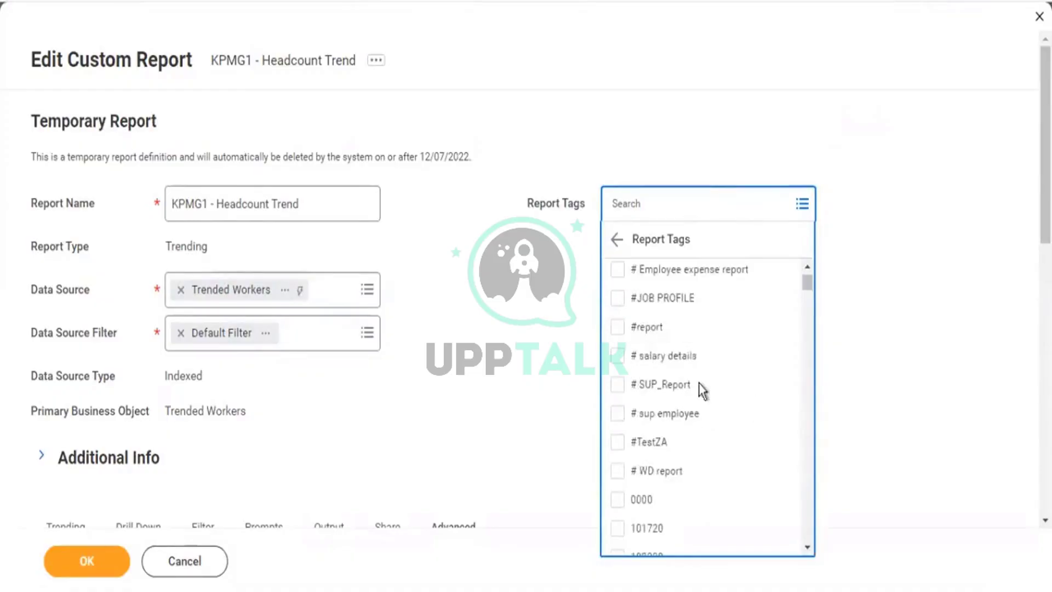
scroll(713, 386, down, 5)
scroll(728, 378, down, 6)
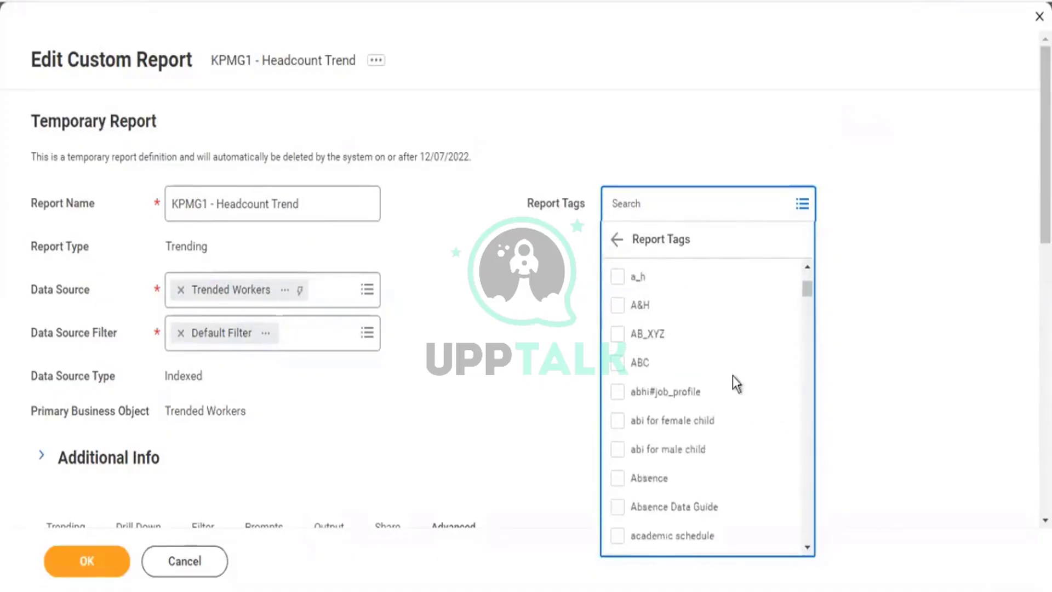
scroll(732, 375, down, 4)
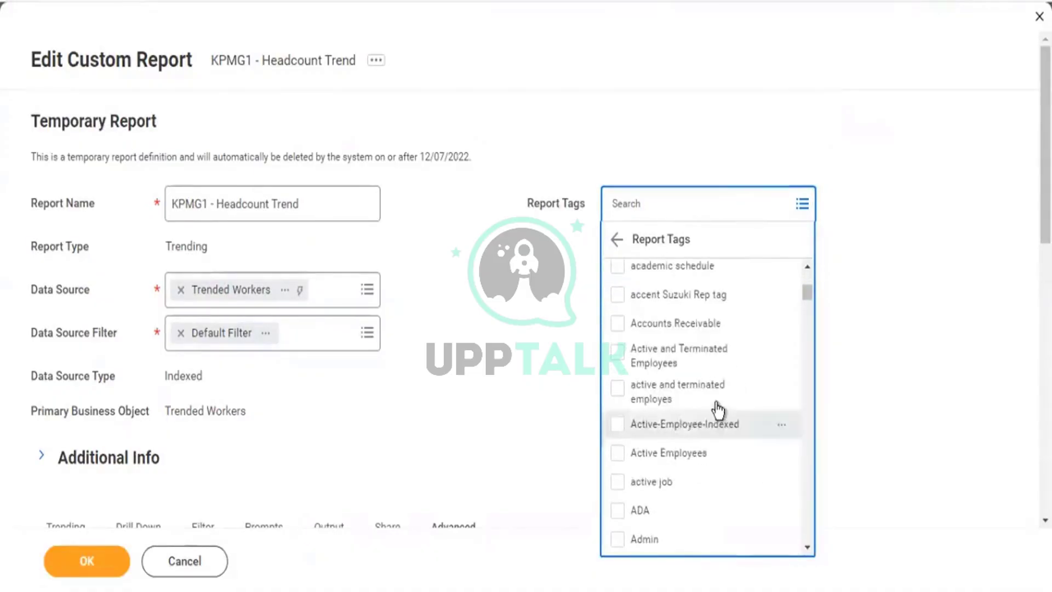
scroll(718, 396, down, 5)
scroll(721, 404, down, 10)
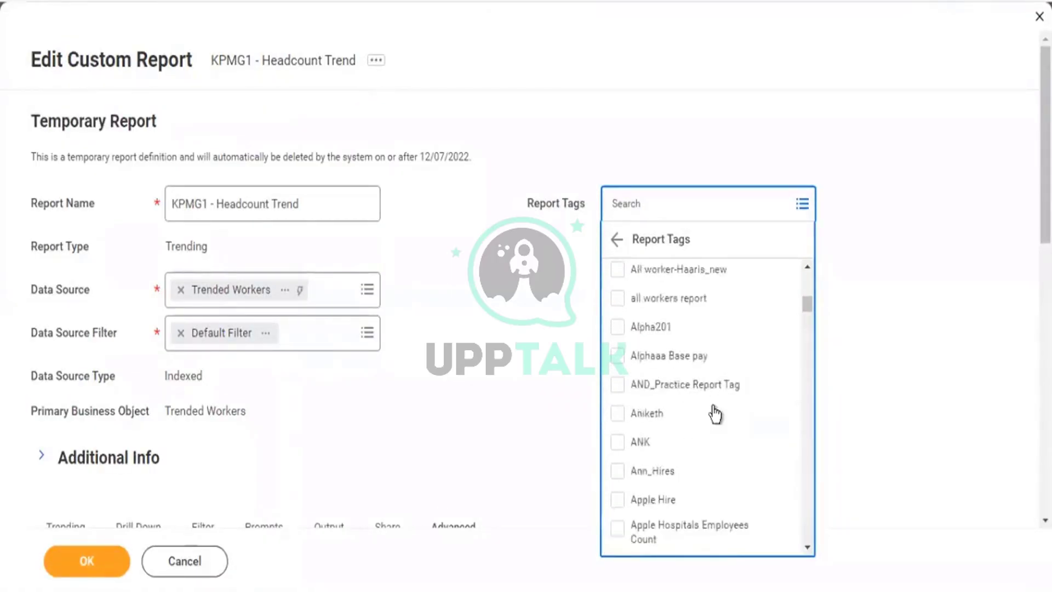
scroll(714, 411, down, 10)
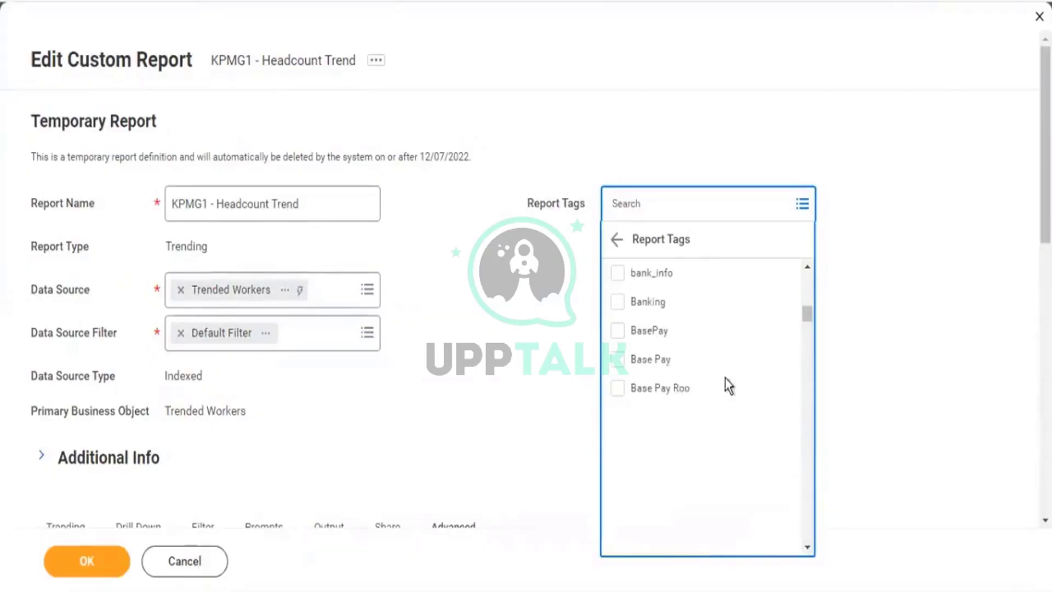
drag(807, 314, 777, 256)
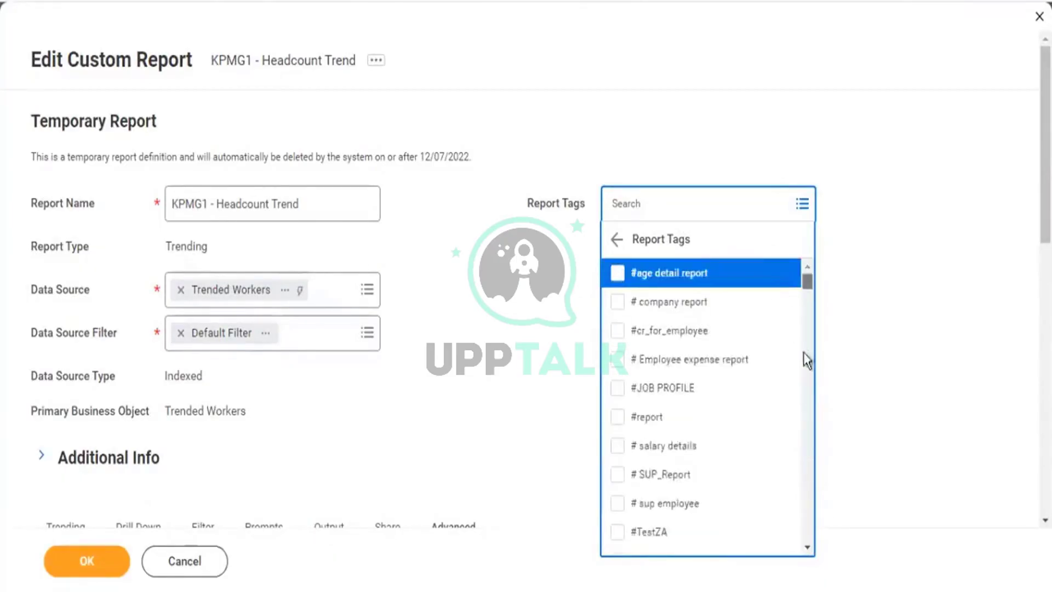
click(860, 296)
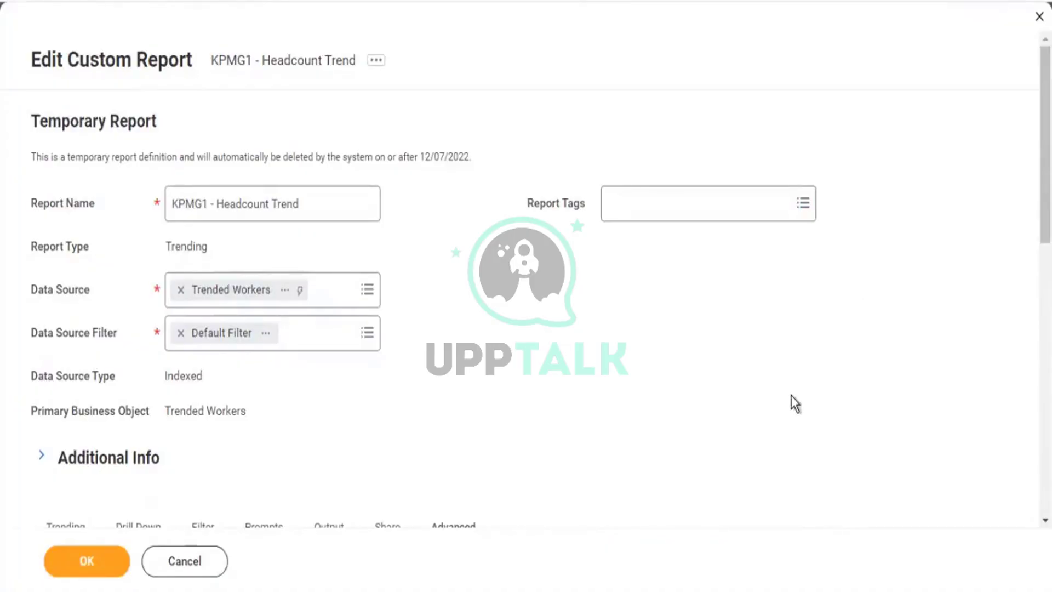
Save and run the report, then rerun it for 01/01/2021 to 11/30/2022.
scroll(790, 395, down, 3)
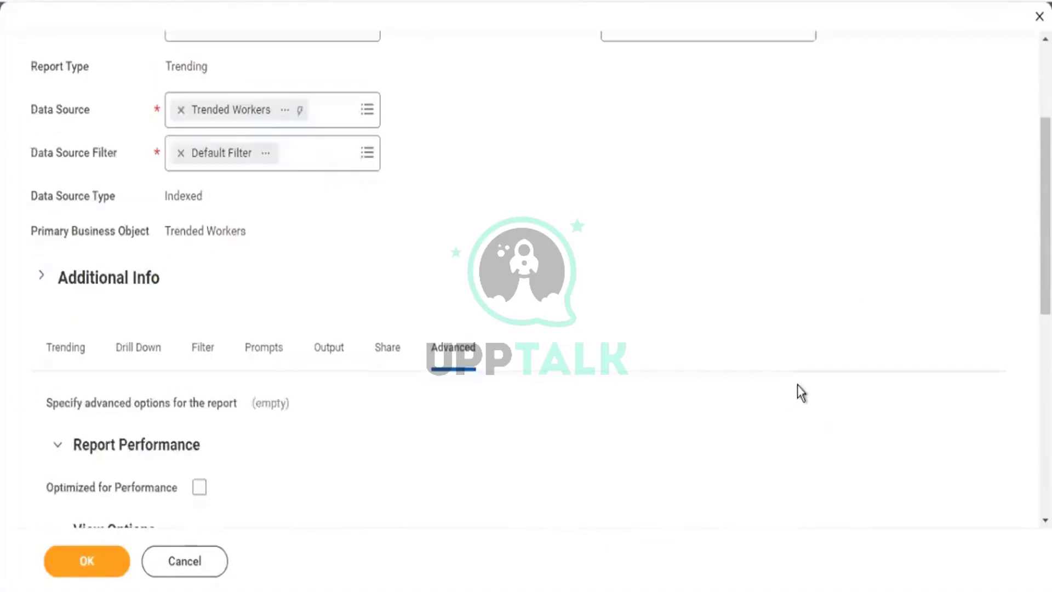
click(100, 561)
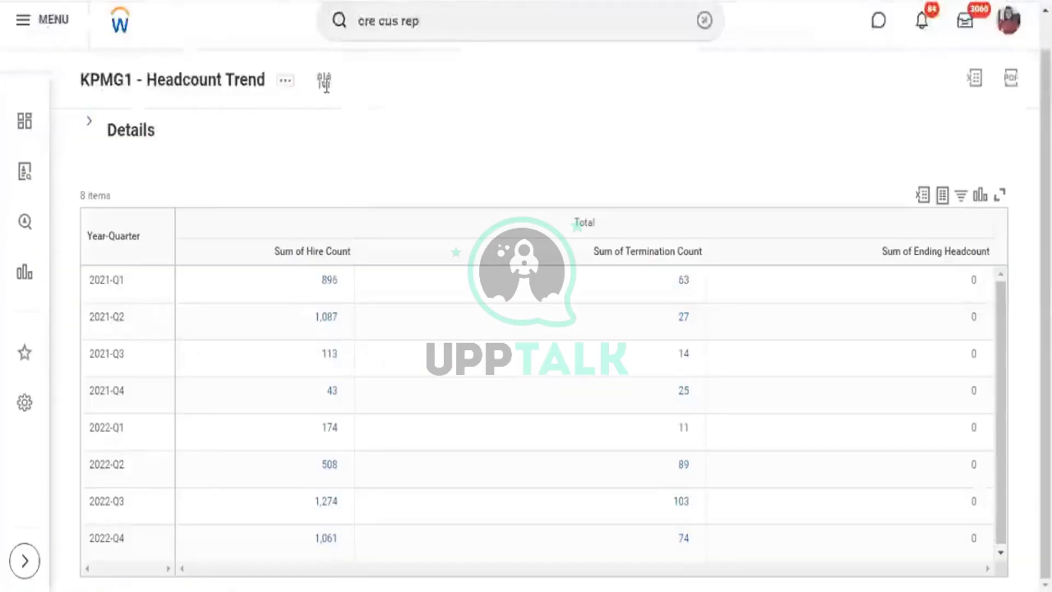
click(324, 80)
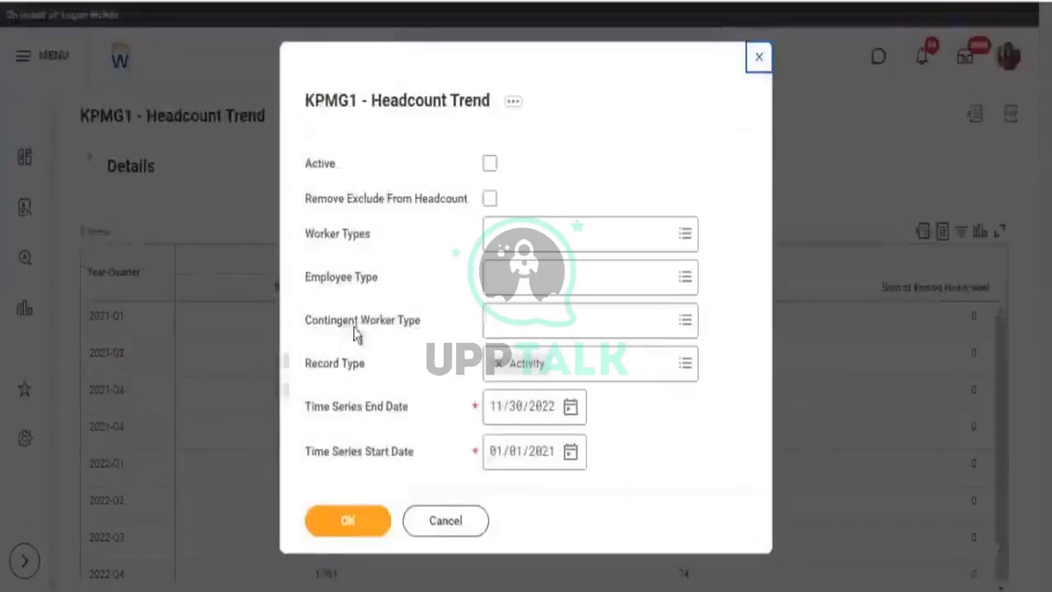
click(361, 528)
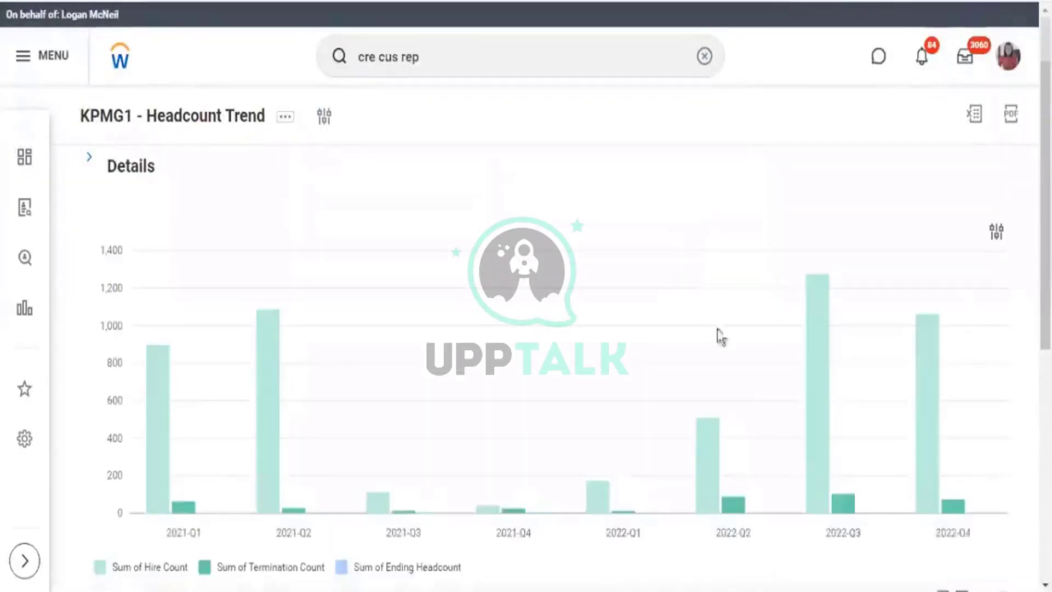
Toggle the chart between Sum of Termination Count, Ending Headcount and Hire Count series.
scroll(720, 336, down, 3)
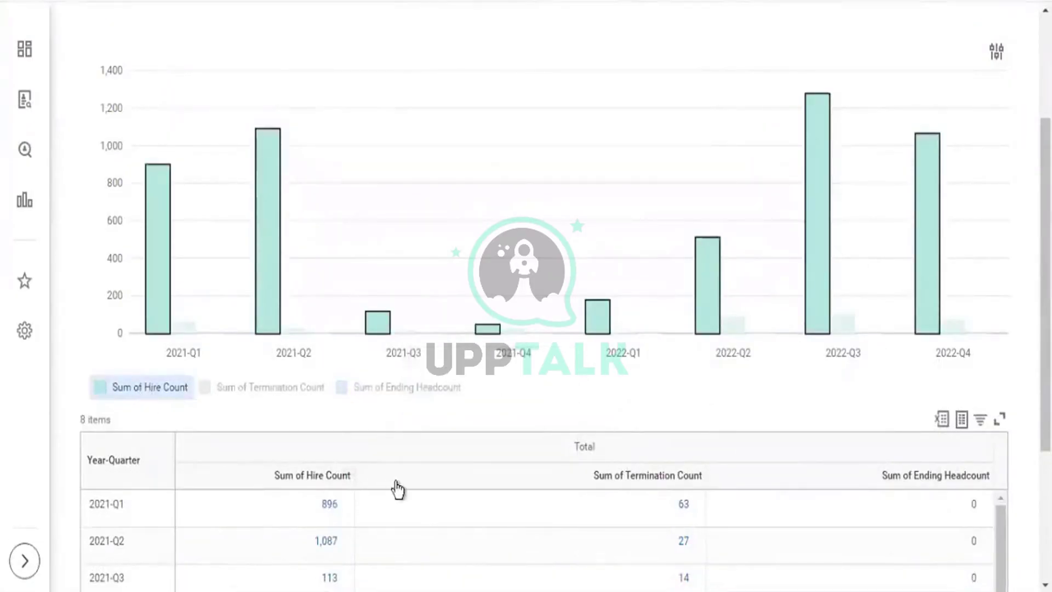
click(267, 392)
click(267, 391)
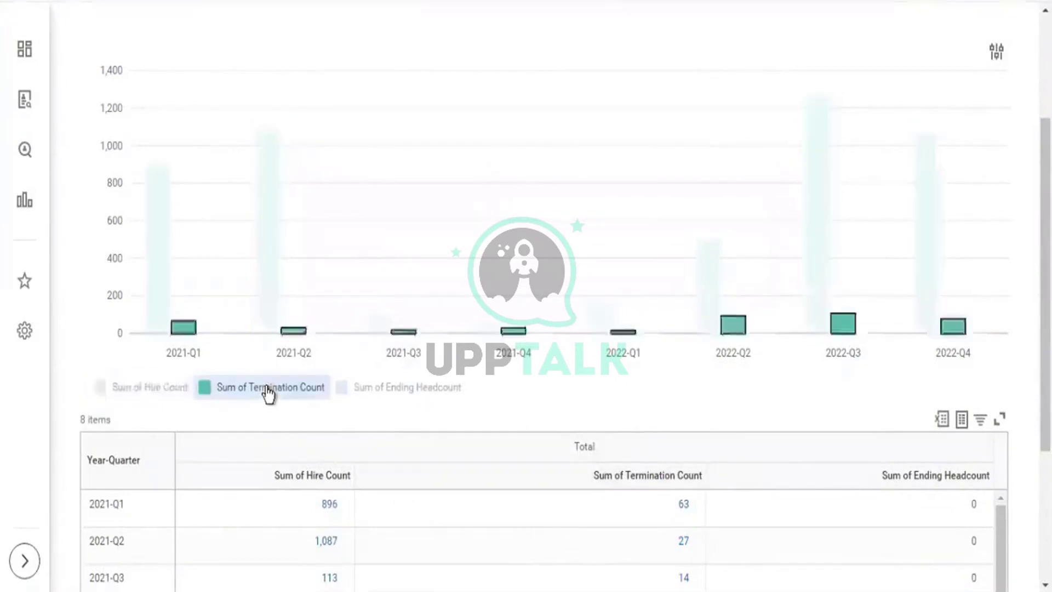
click(430, 394)
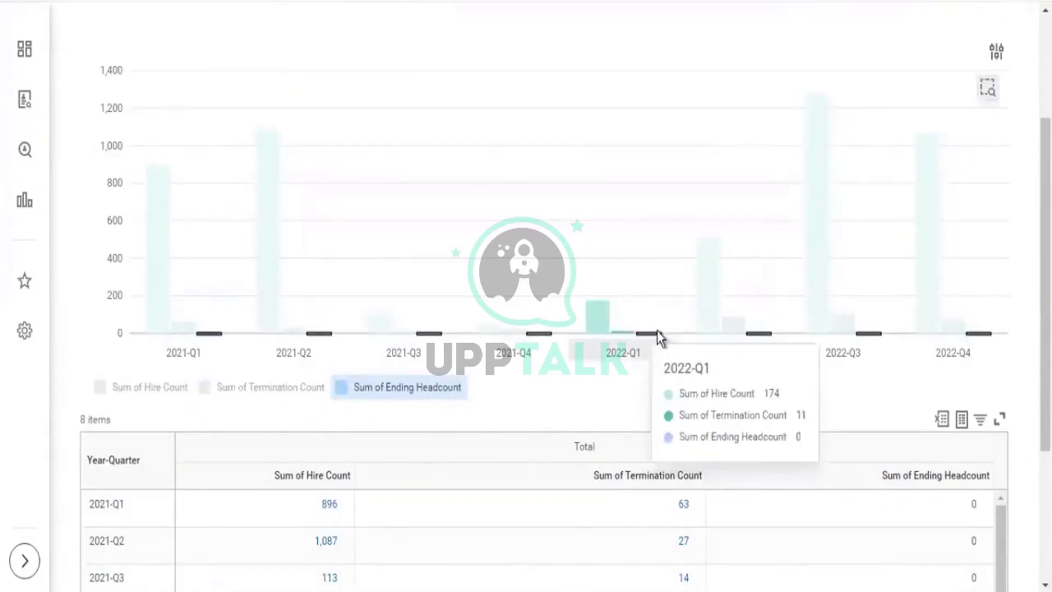
click(294, 394)
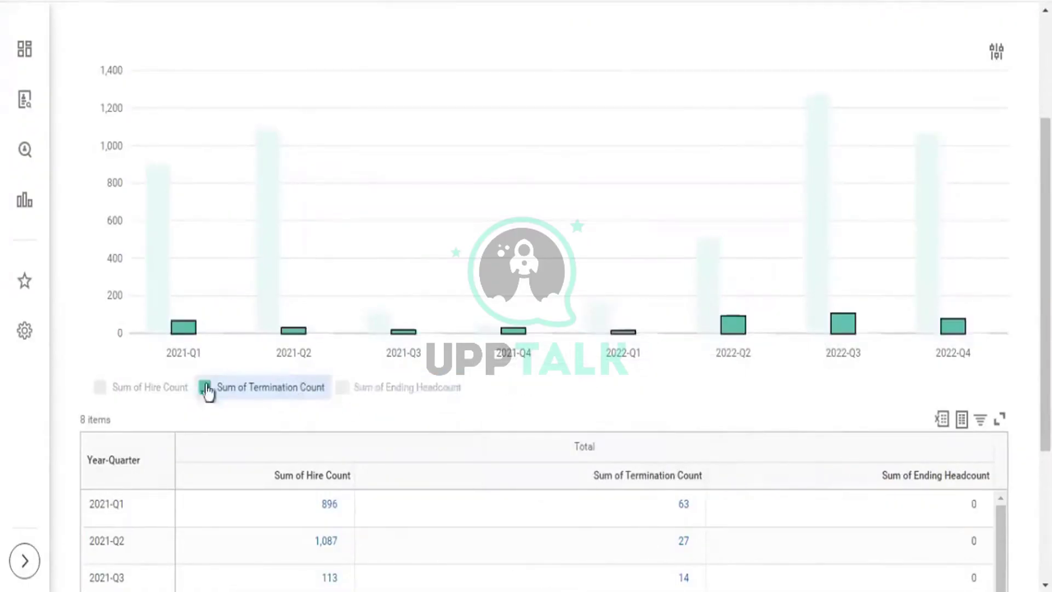
click(163, 388)
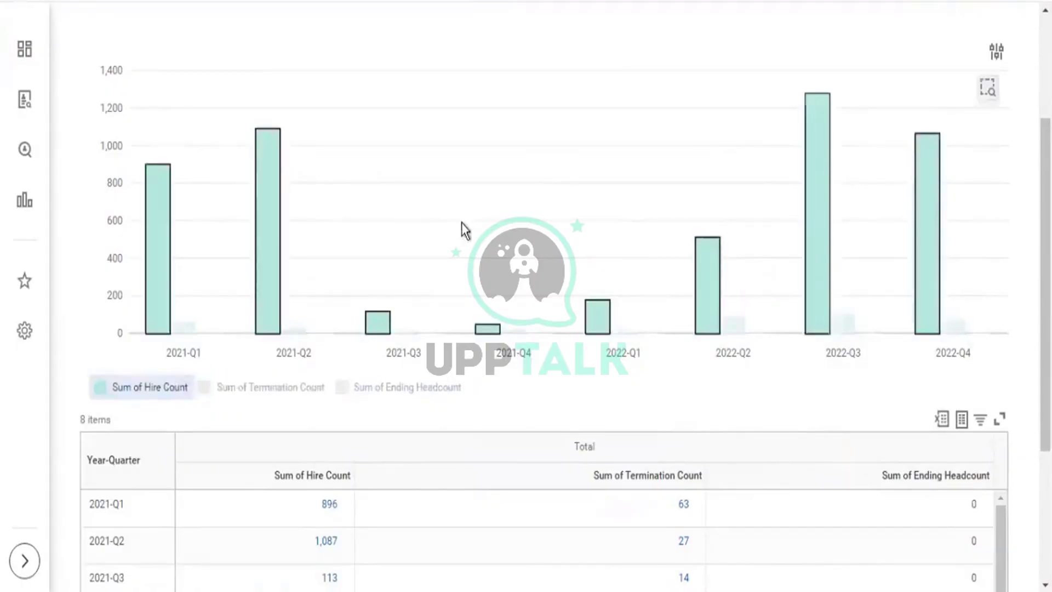
Zoom the chart into 2021-Q4, then return to the KPMG1 - Headcount Trend definition tab.
click(989, 91)
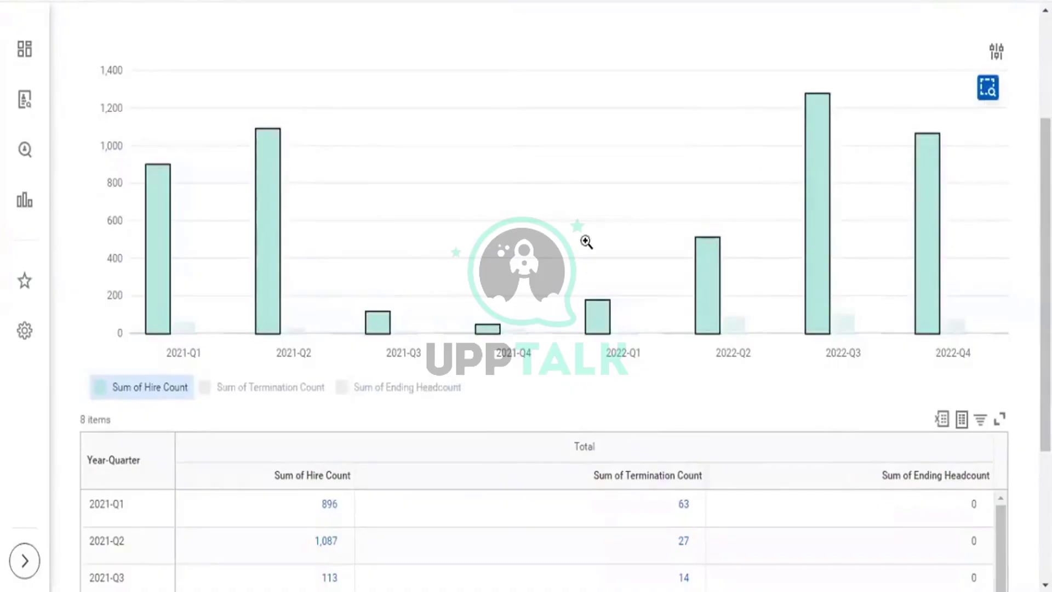
click(497, 332)
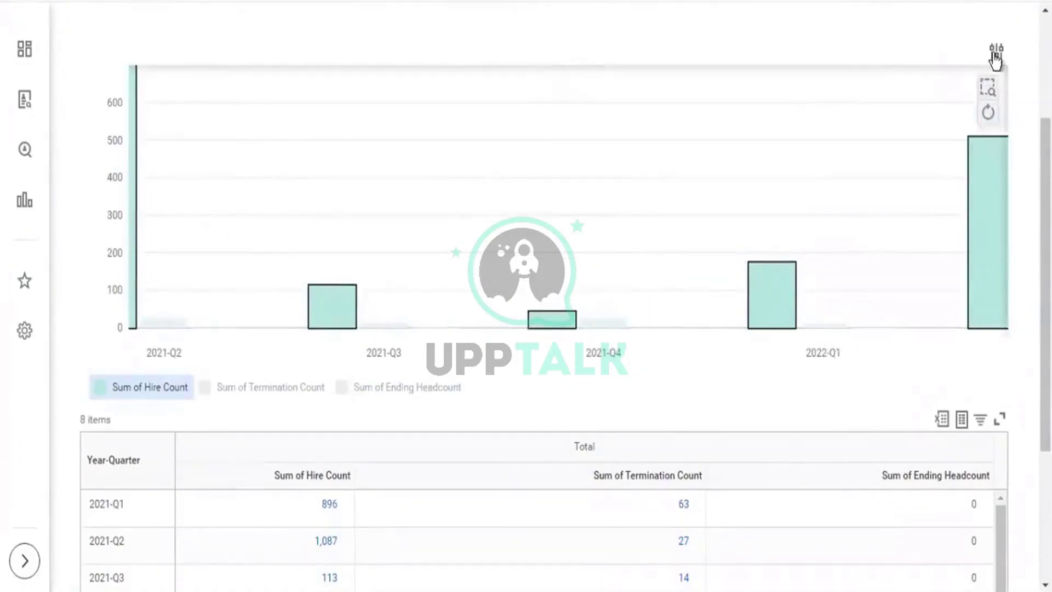
scroll(964, 110, up, 3)
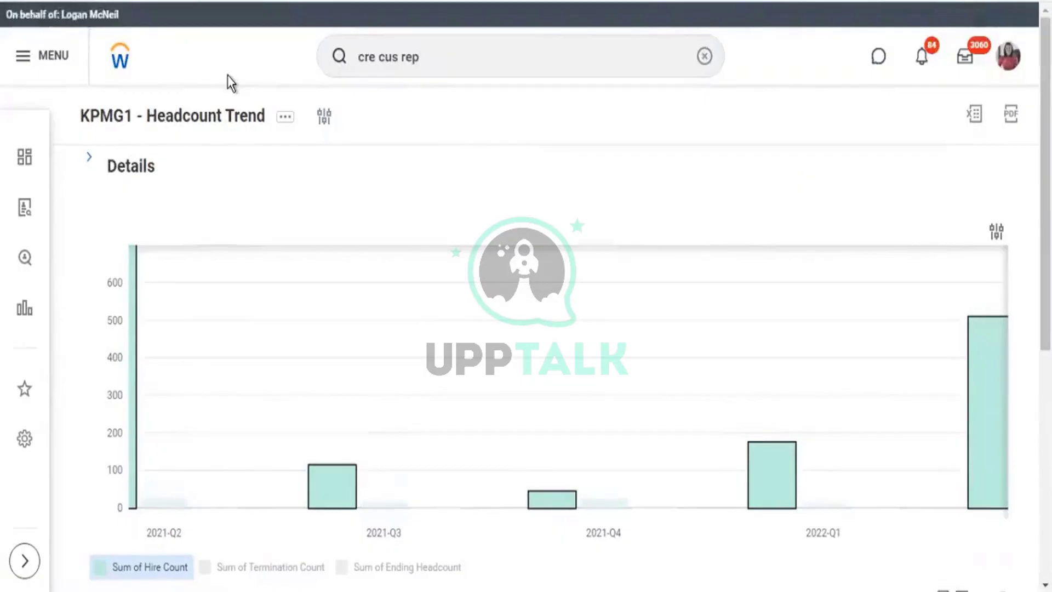
click(324, 116)
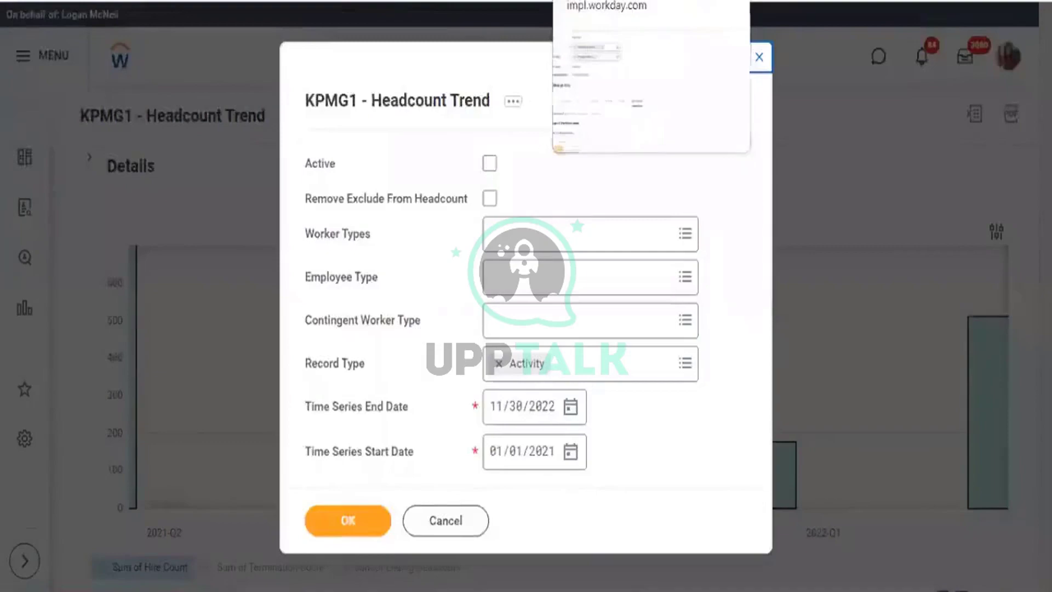
click(230, 2)
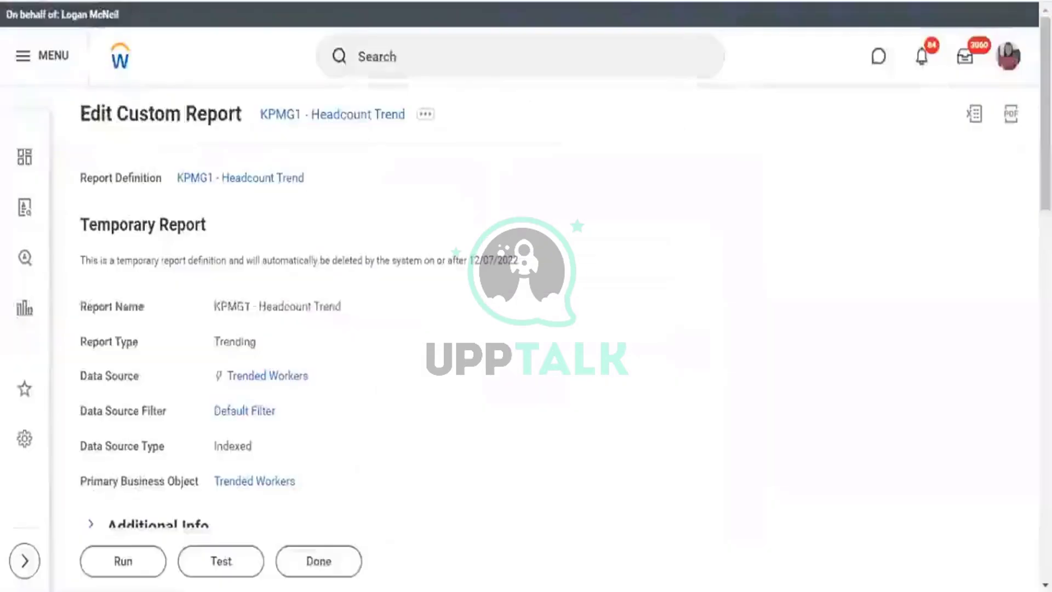
click(320, 375)
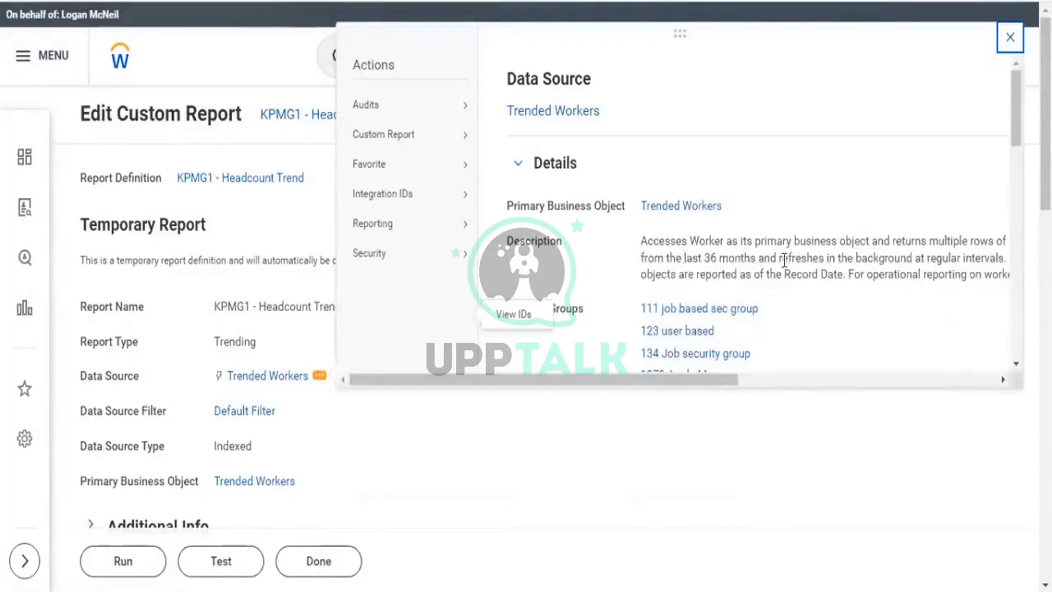
drag(685, 258, 755, 258)
drag(845, 255, 909, 254)
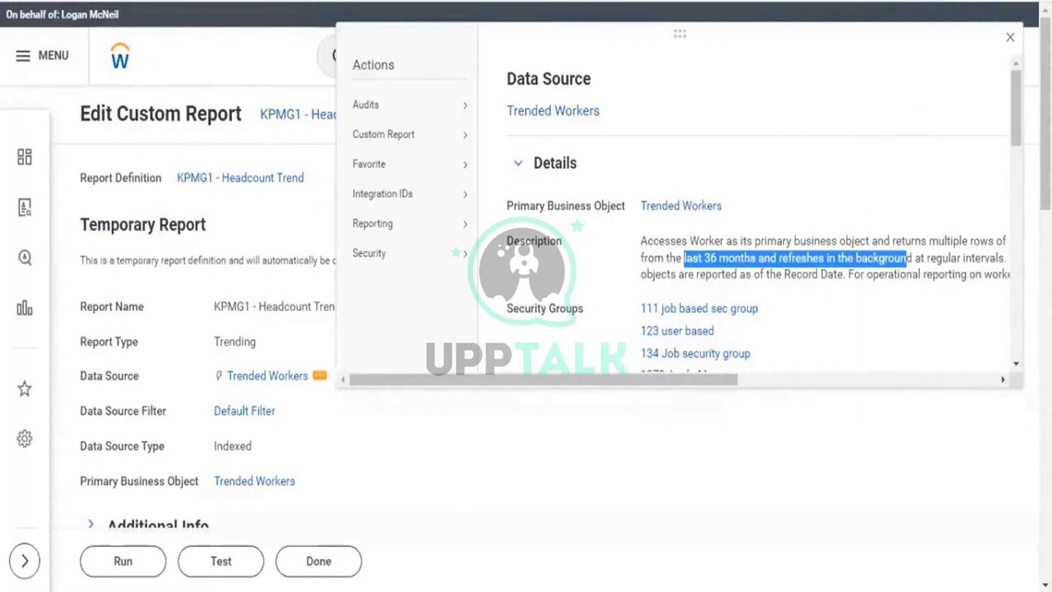
click(1012, 39)
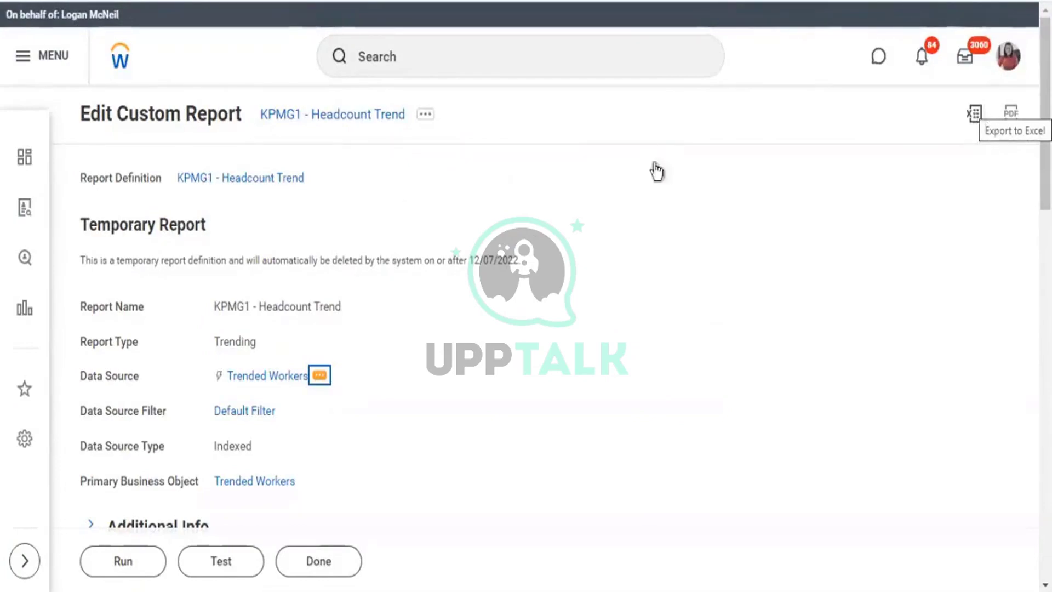
triple_click(294, 378)
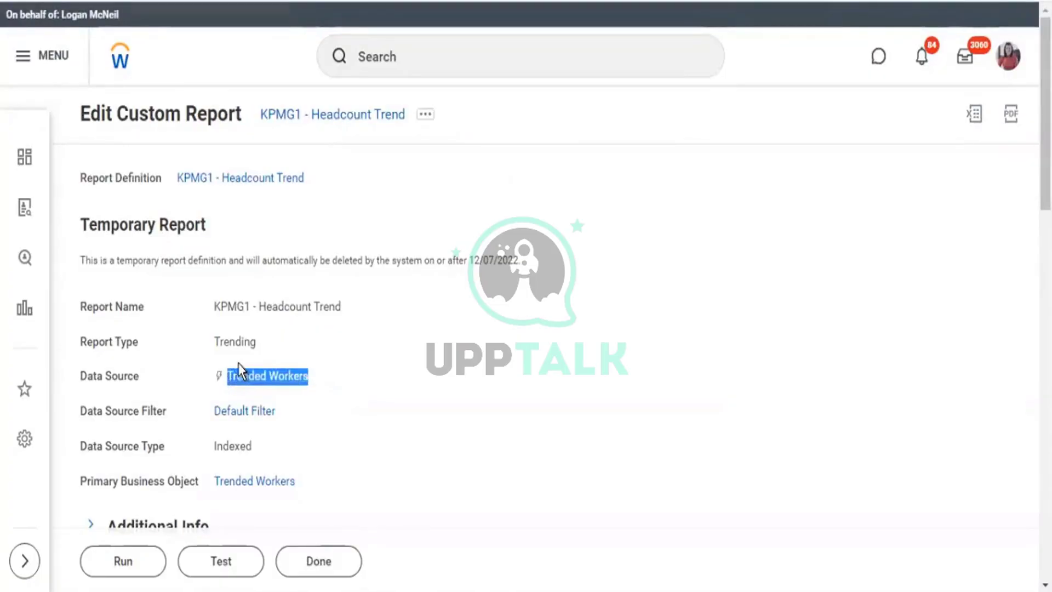
Search 'tenant' and open the Tenant Setup report from the results.
click(451, 52)
text(tenant)
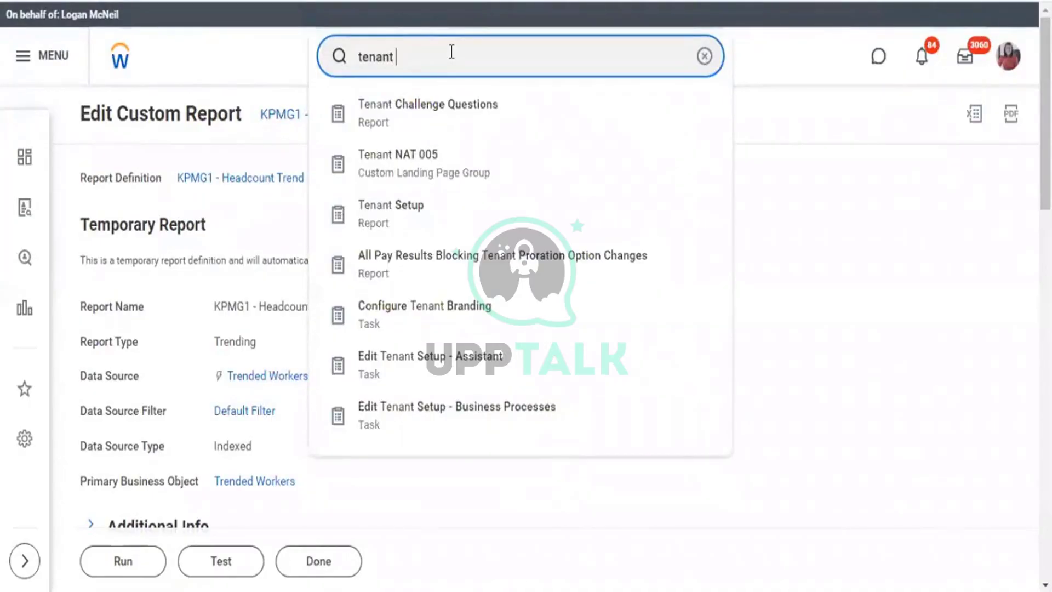
key(Down)
key(Down)
key(Down)
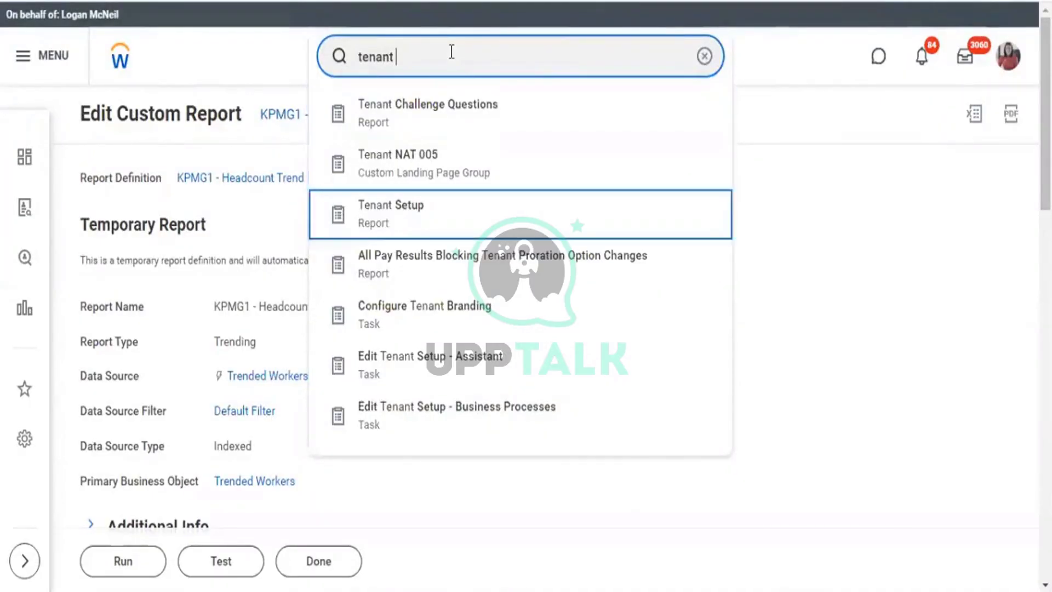
key(Return)
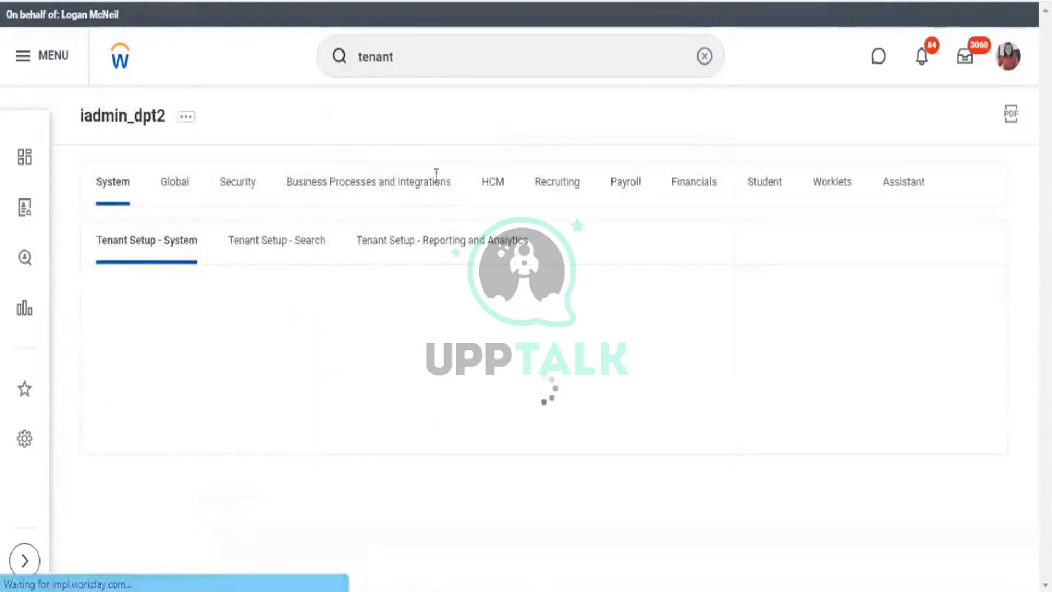
On Reporting and Analytics, locate Enable Worker Trending set to Yes and the Maintain Trended Workers task.
click(431, 241)
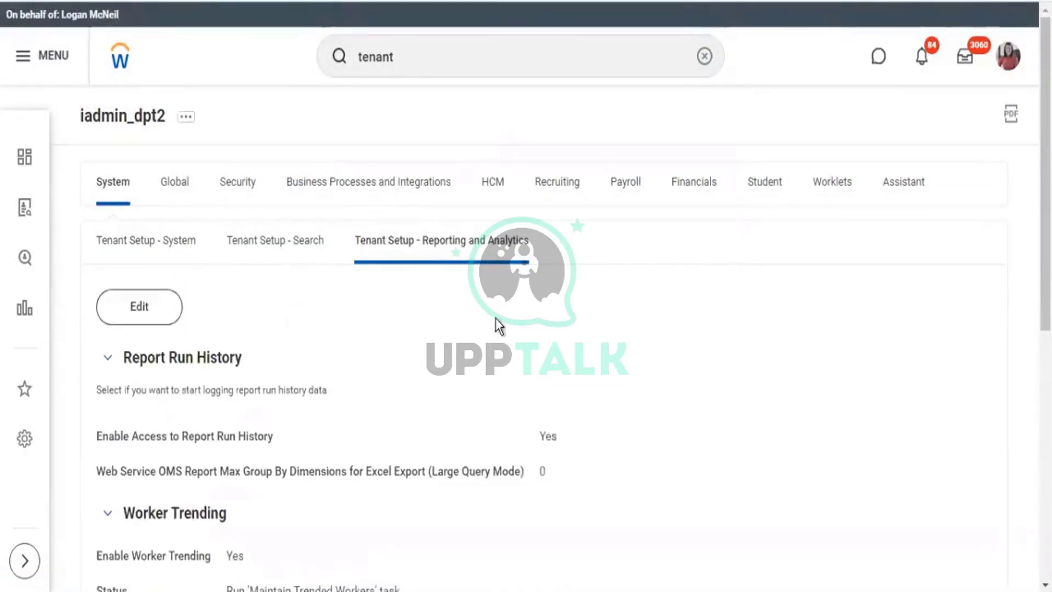
scroll(495, 318, down, 2)
scroll(498, 326, down, 2)
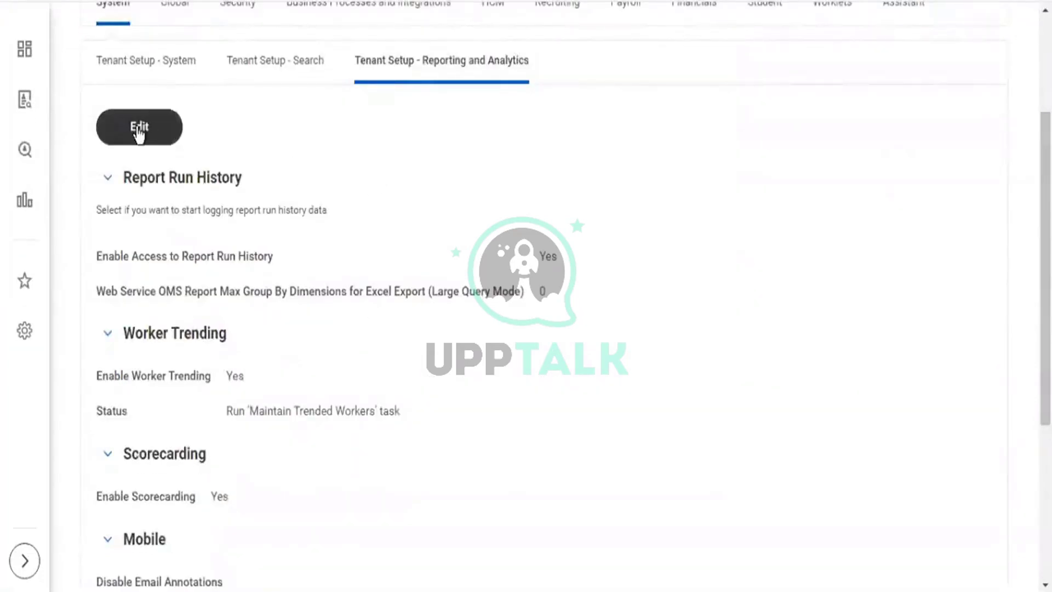
drag(103, 377, 207, 390)
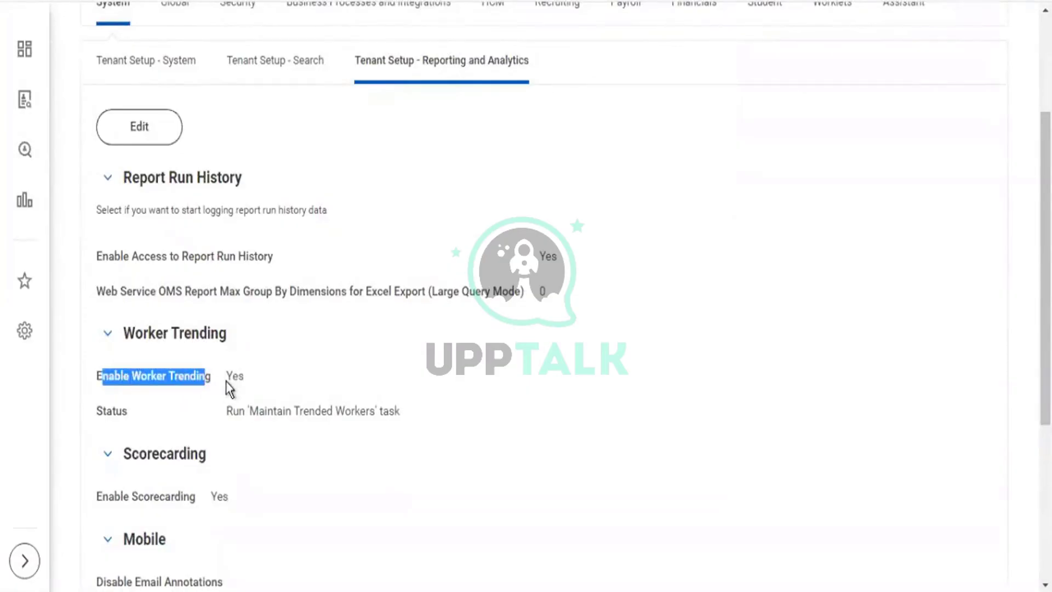
click(249, 374)
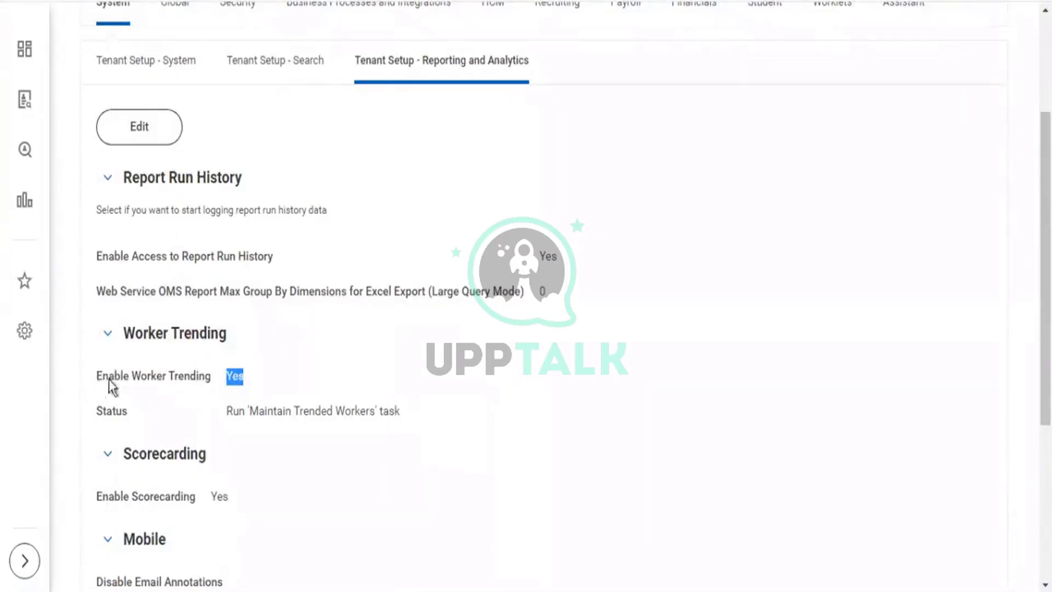
drag(98, 380, 244, 385)
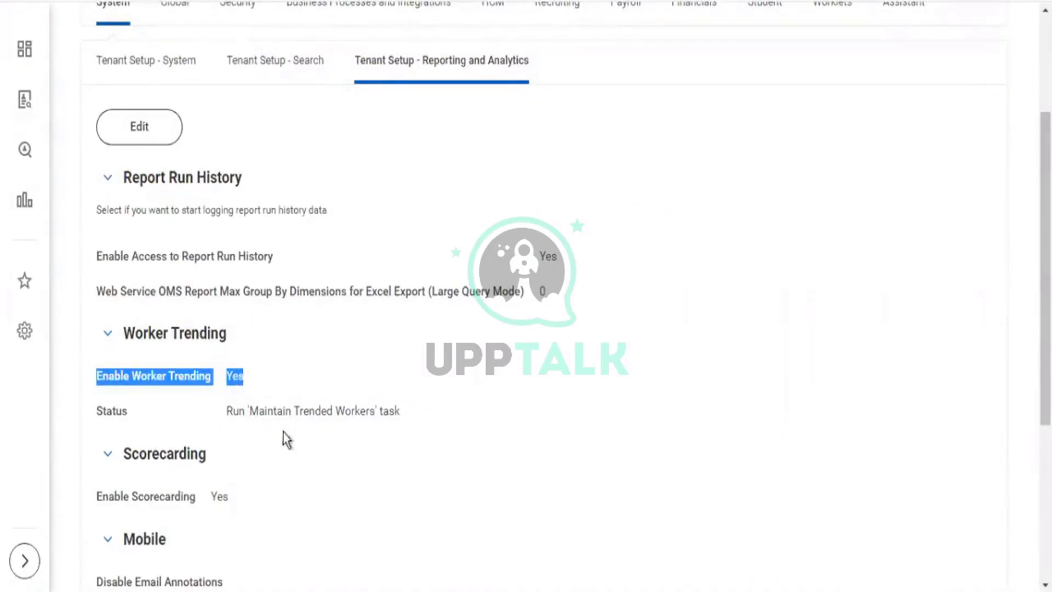
drag(250, 411, 378, 413)
key(ctrl+c)
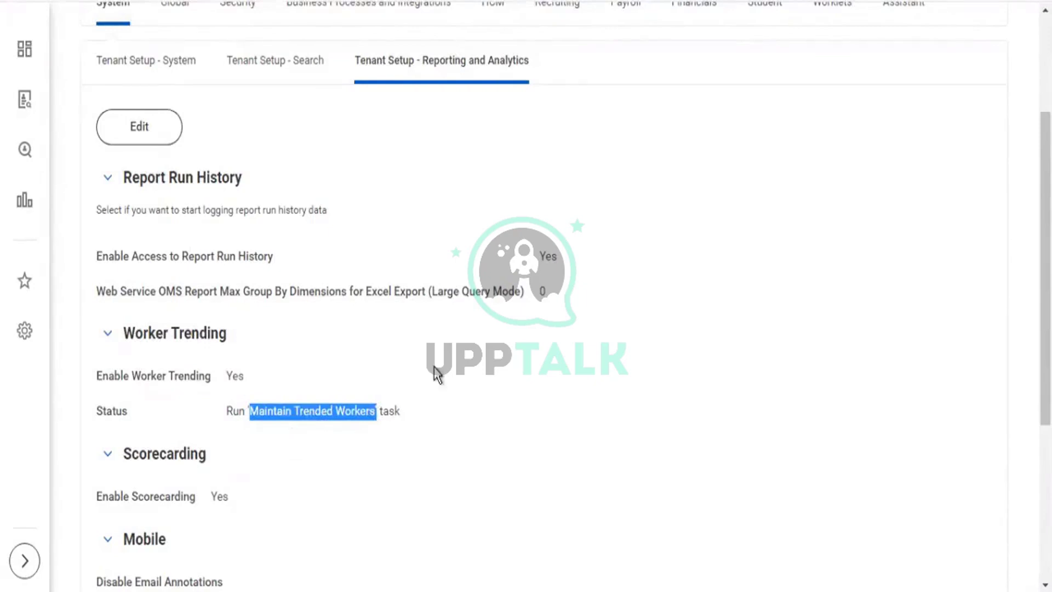
scroll(433, 371, up, 4)
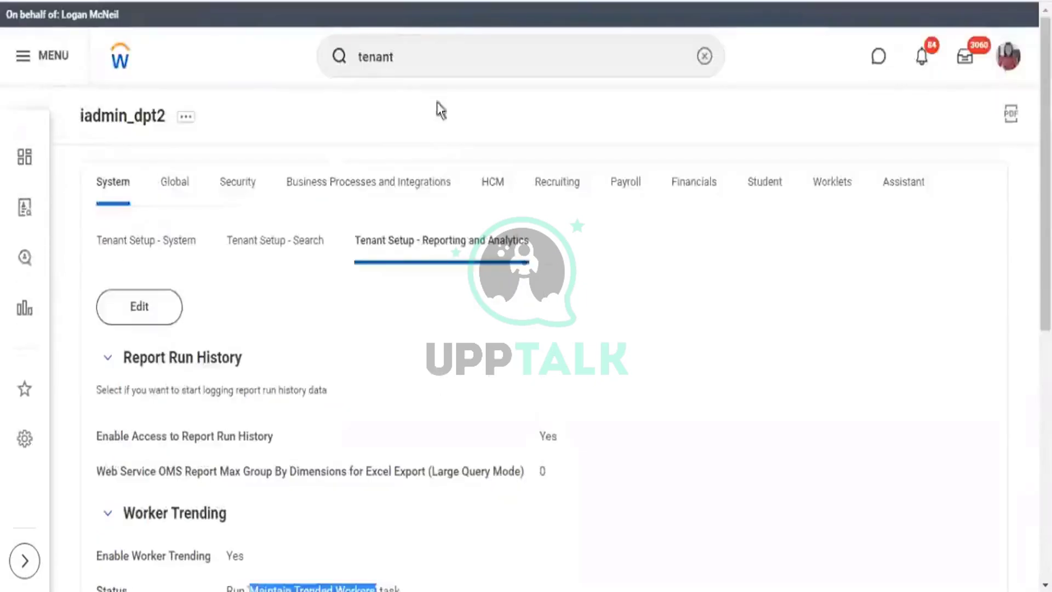
Search 'Maintain Trended Workers', open the task, and check the latest run's start date.
click(711, 58)
key(ctrl+v)
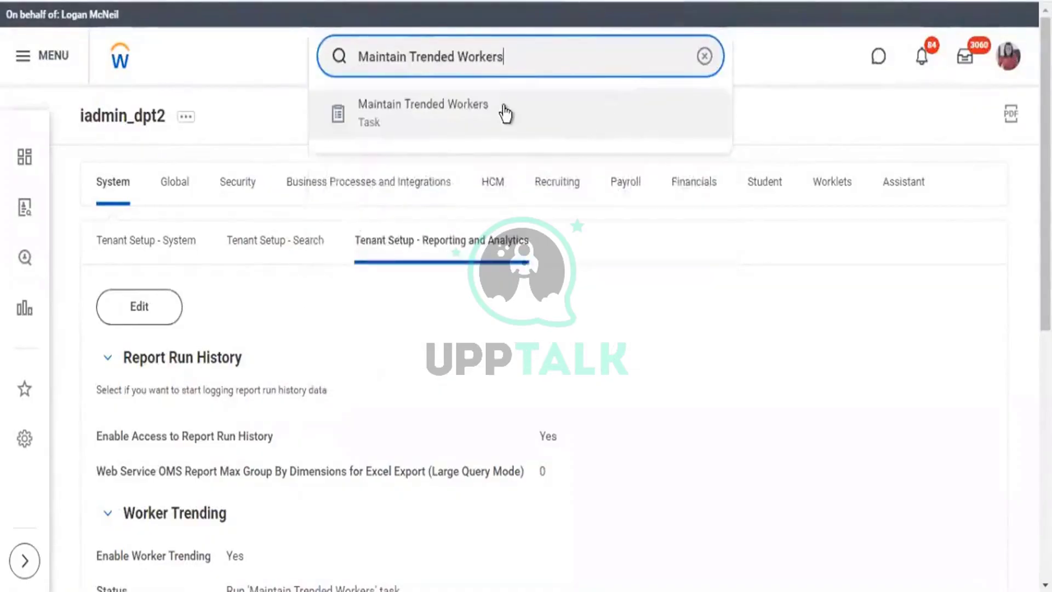
click(504, 112)
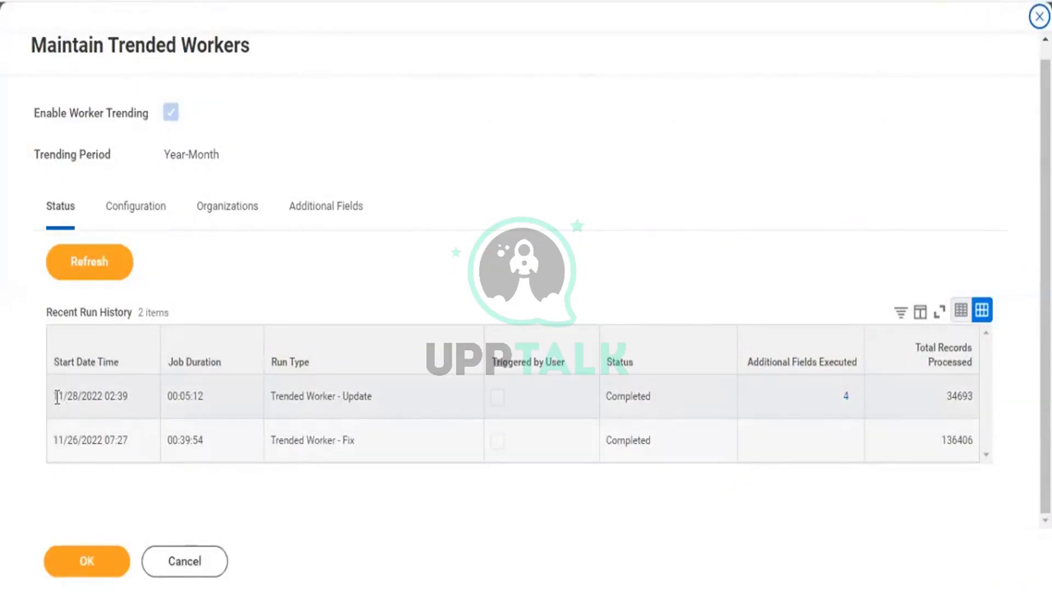
drag(57, 396, 80, 401)
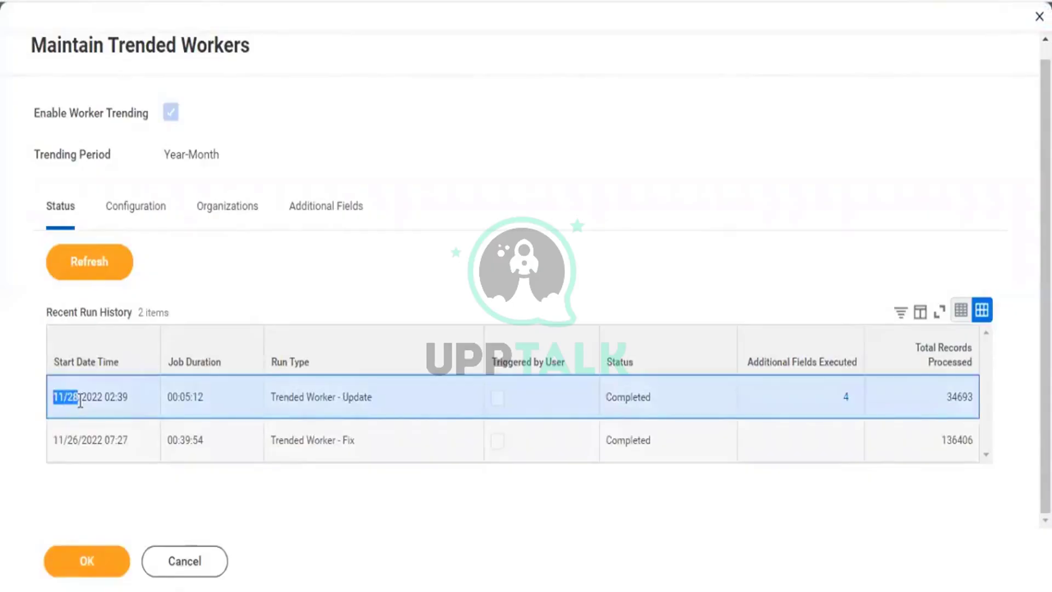
click(208, 395)
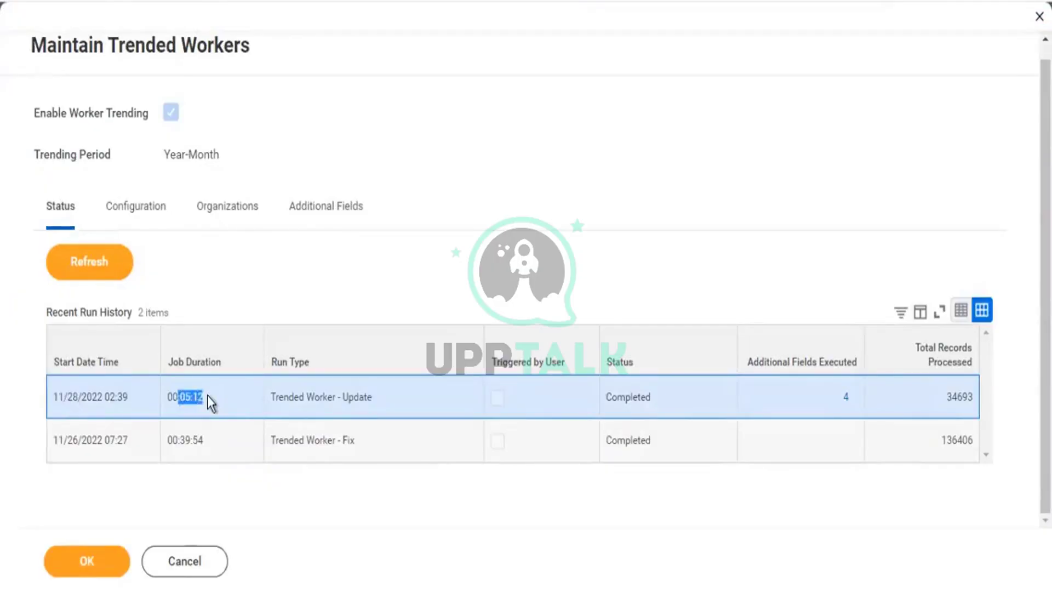
click(404, 398)
double_click(404, 398)
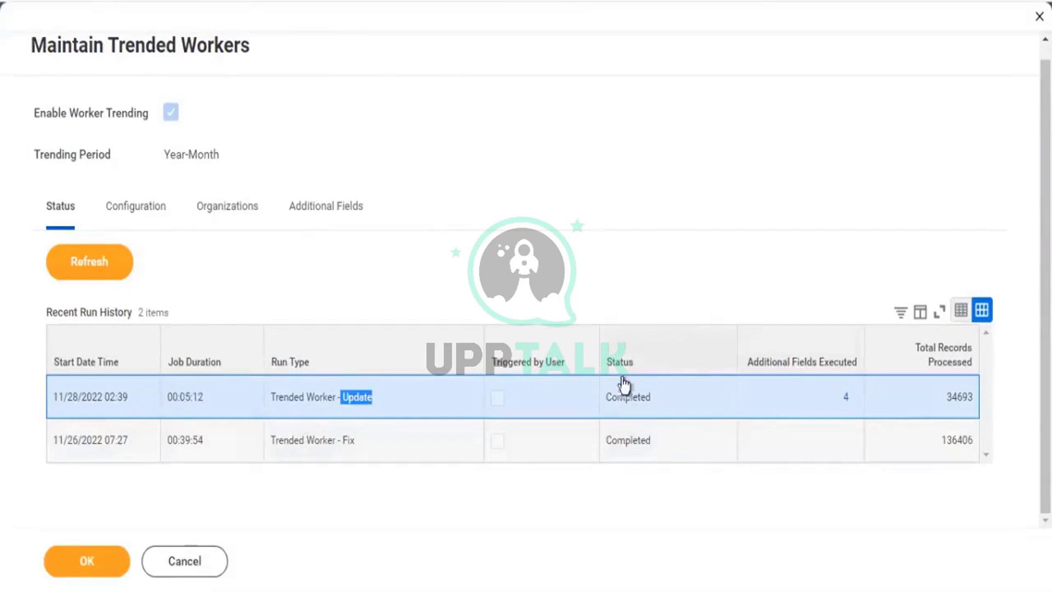
drag(618, 396, 659, 395)
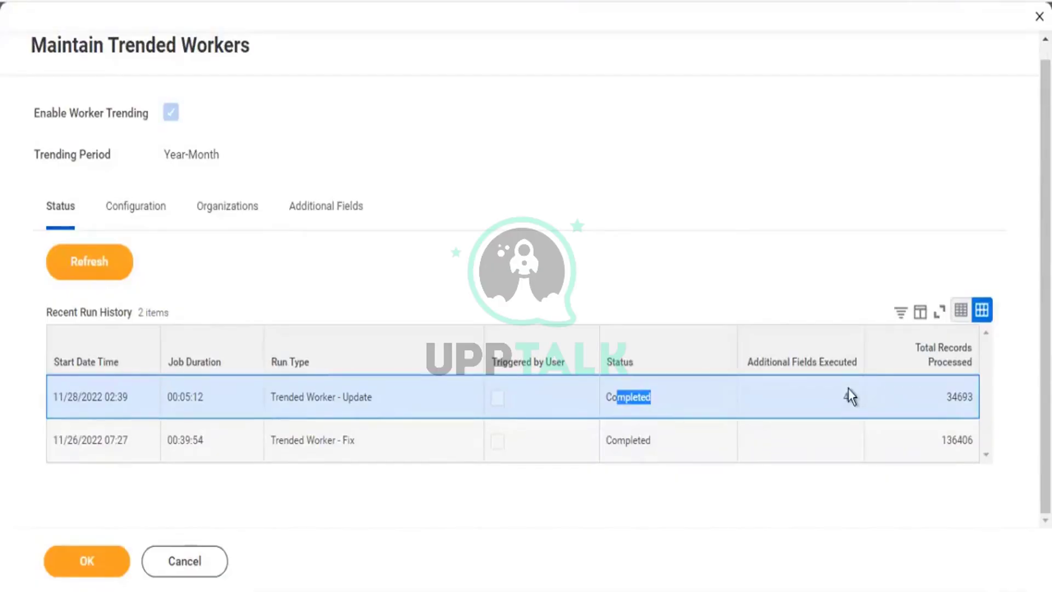
double_click(973, 398)
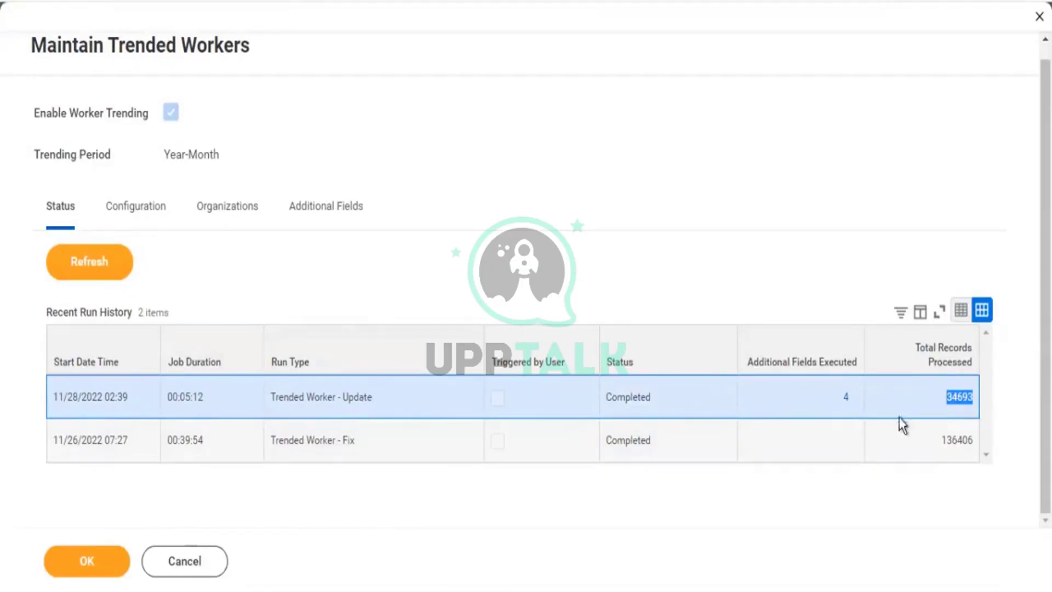
drag(972, 452, 97, 372)
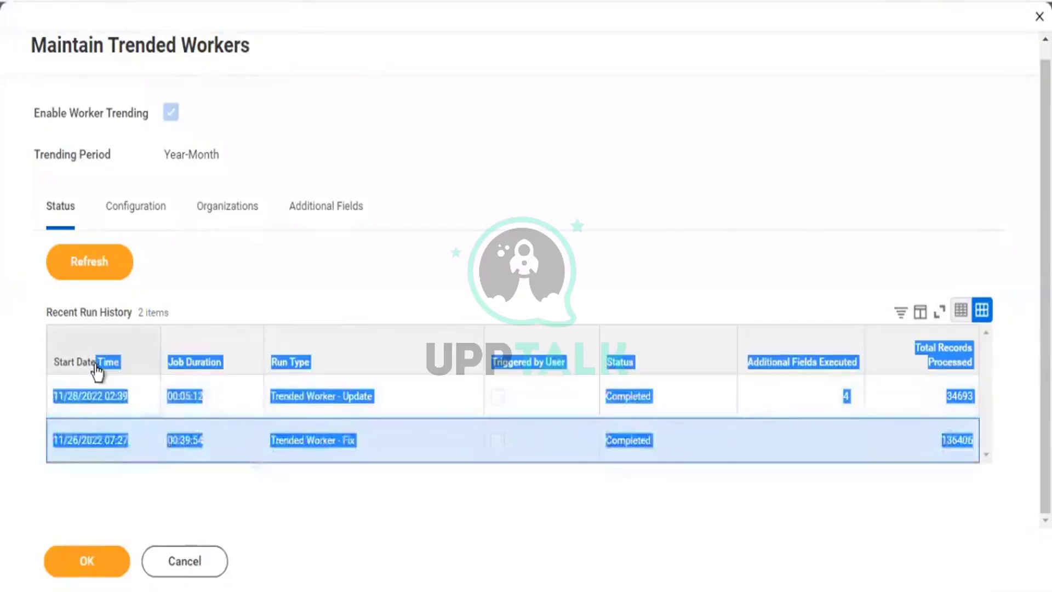
click(811, 189)
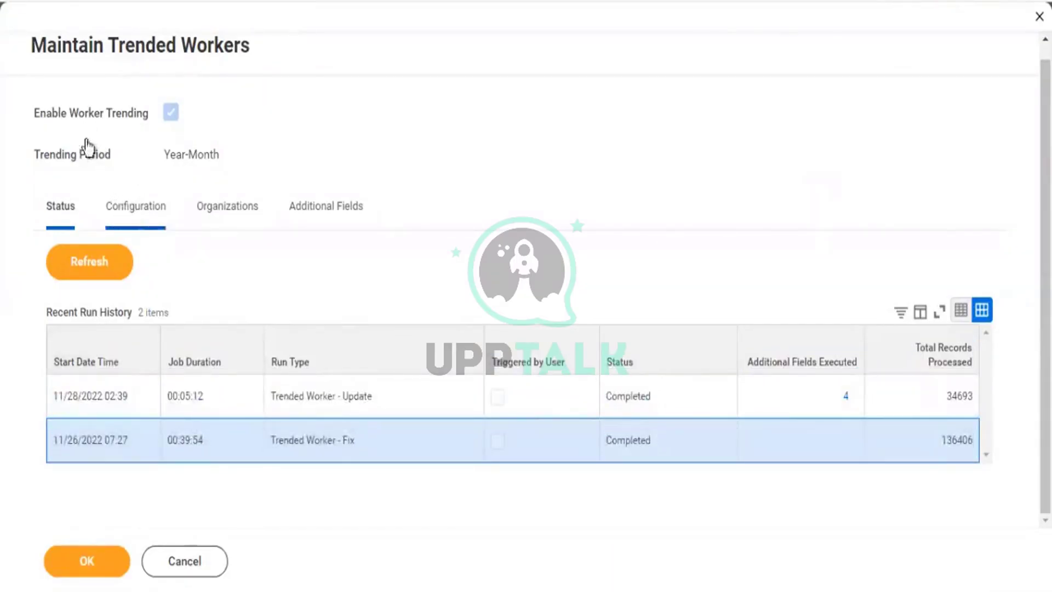
click(134, 205)
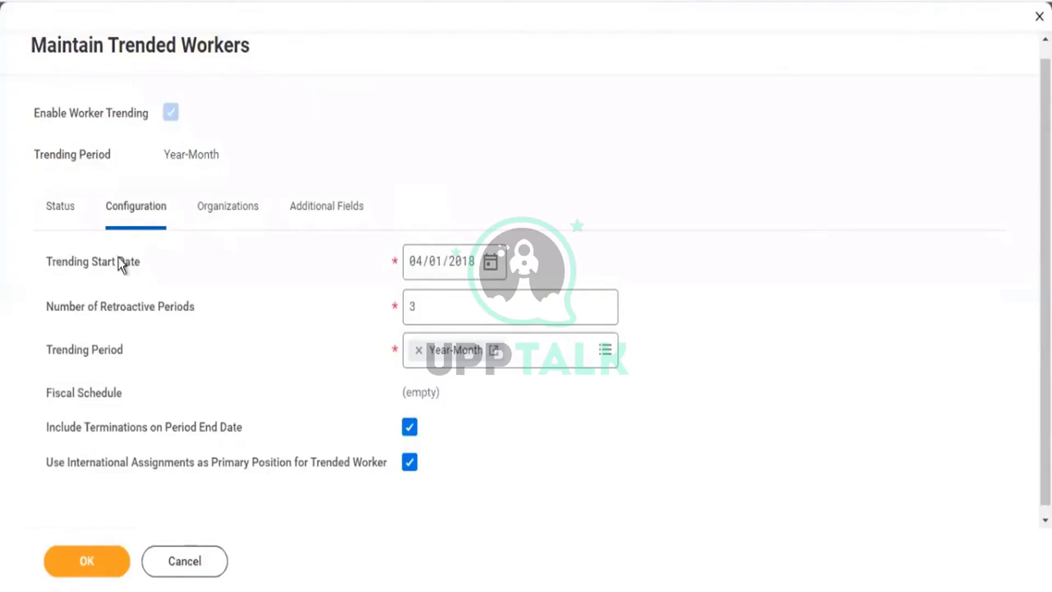
Point out the Trending Start Date and open its calendar without changing the date.
drag(52, 261, 146, 261)
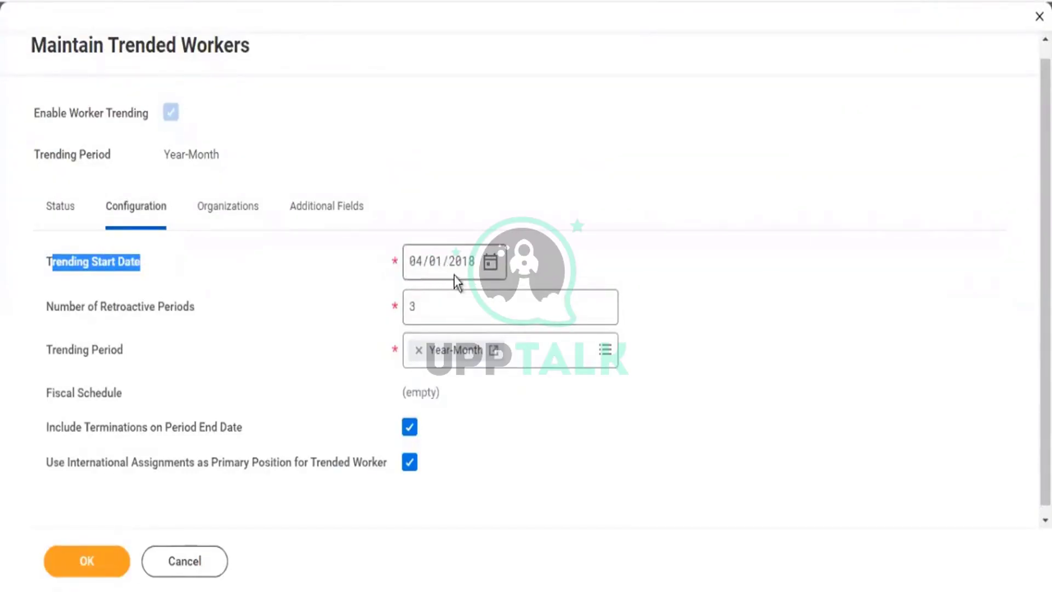
click(491, 265)
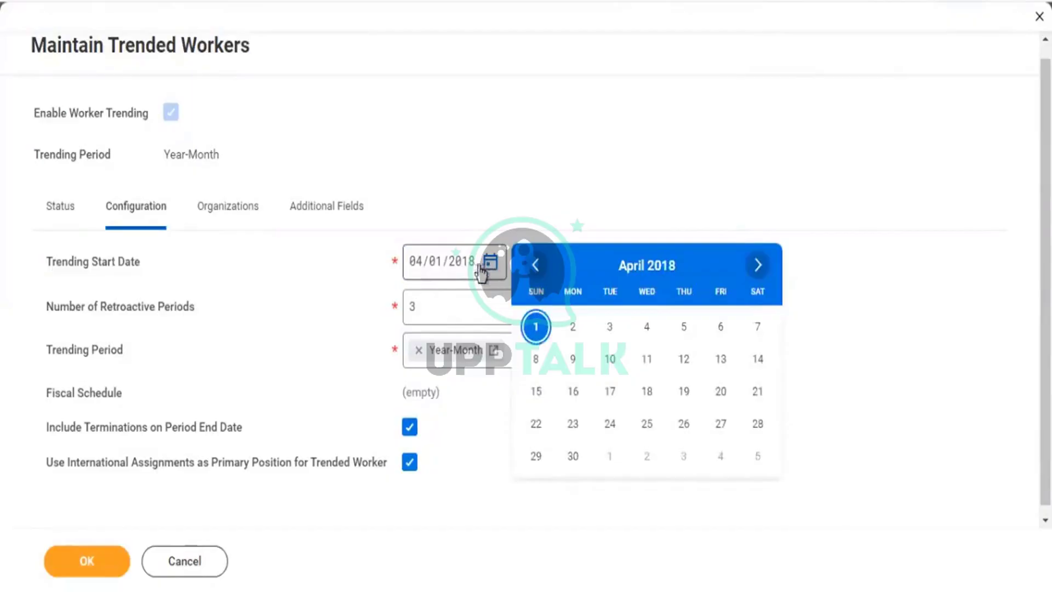
click(743, 209)
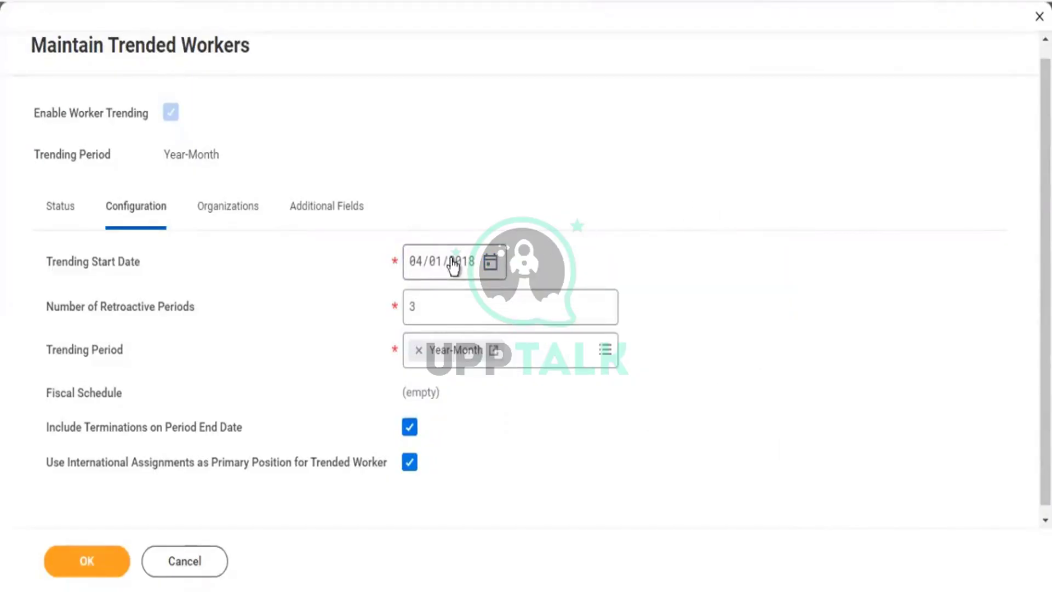
Retype the Trending Start Date year, settling on 2021 (04/01/2021) after briefly entering 2010.
mouse_move(454, 266)
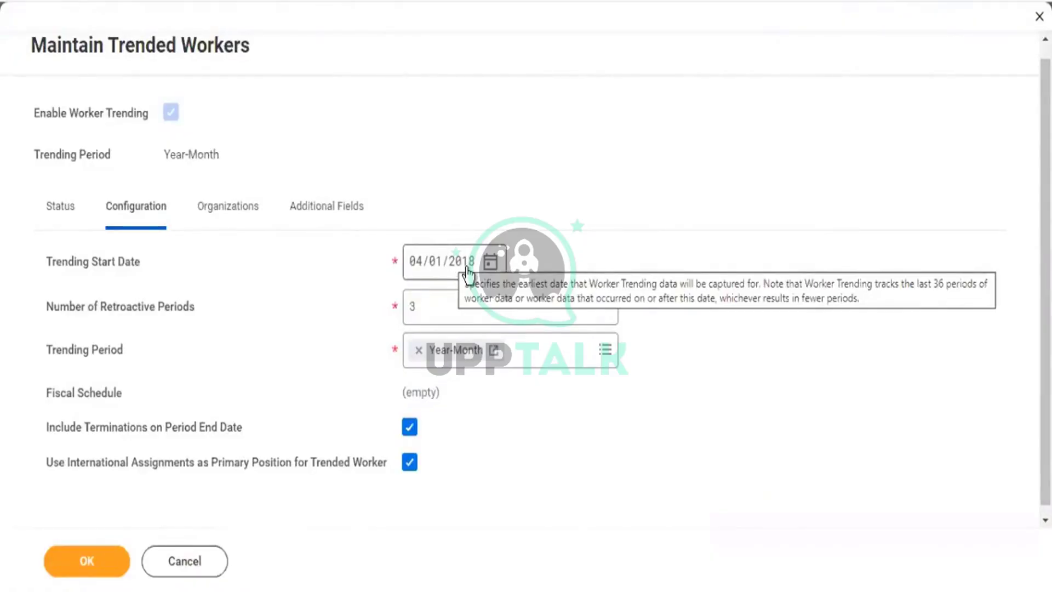
click(470, 274)
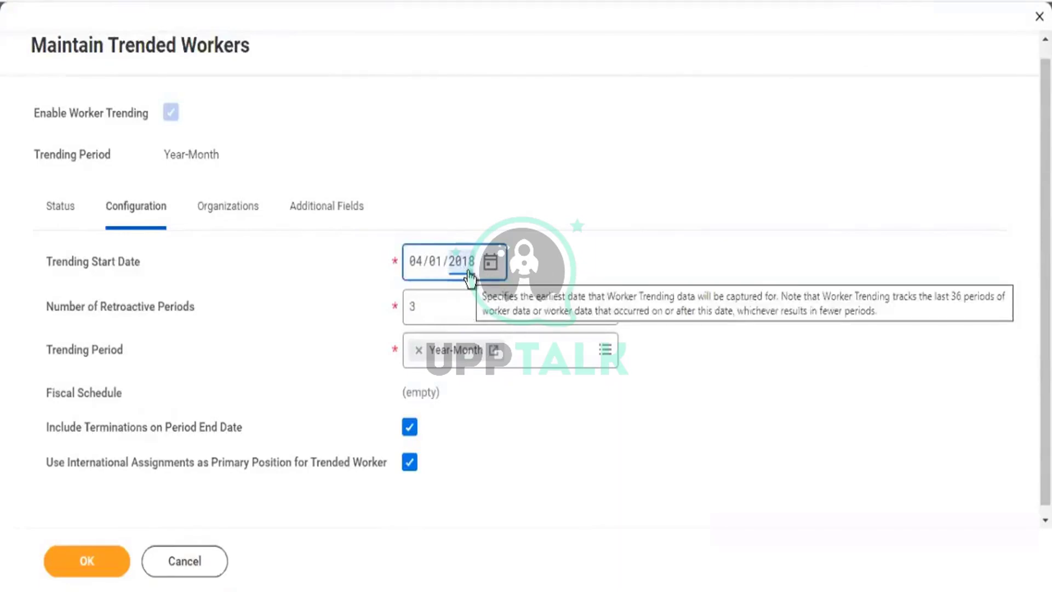
text(2010)
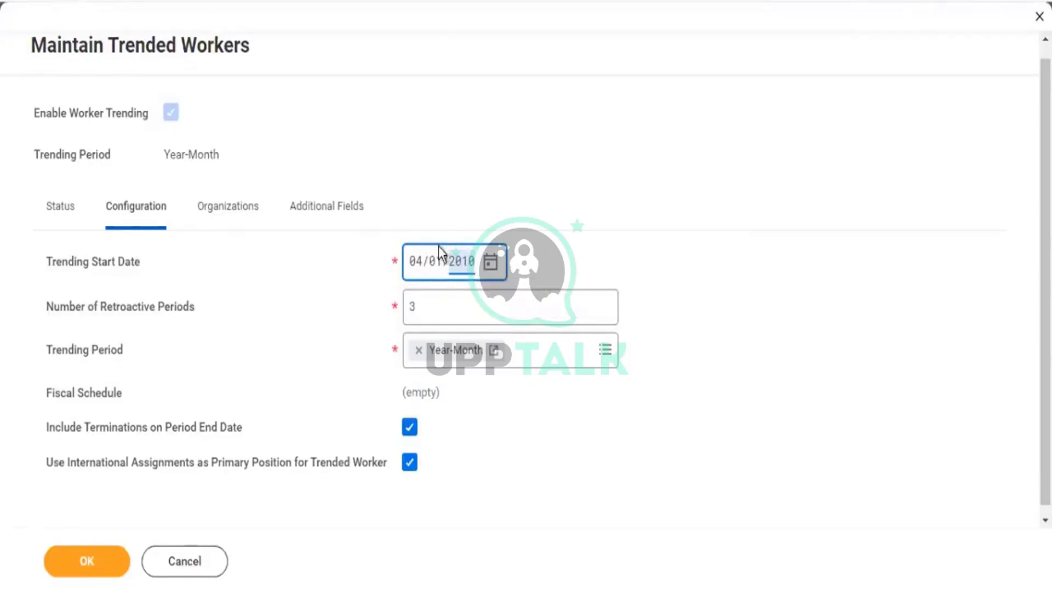
click(679, 214)
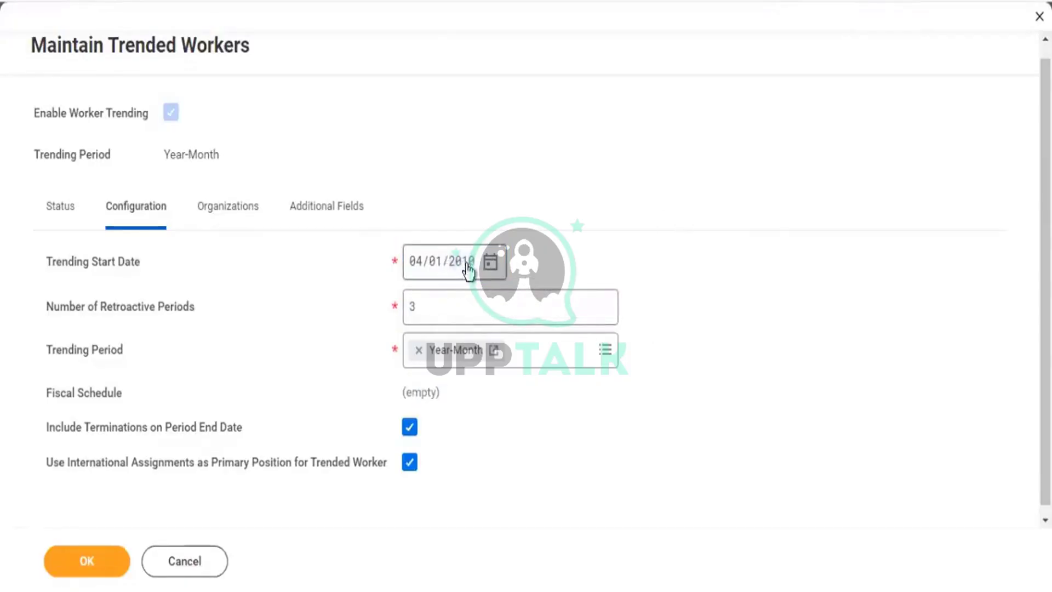
click(455, 255)
text(2021)
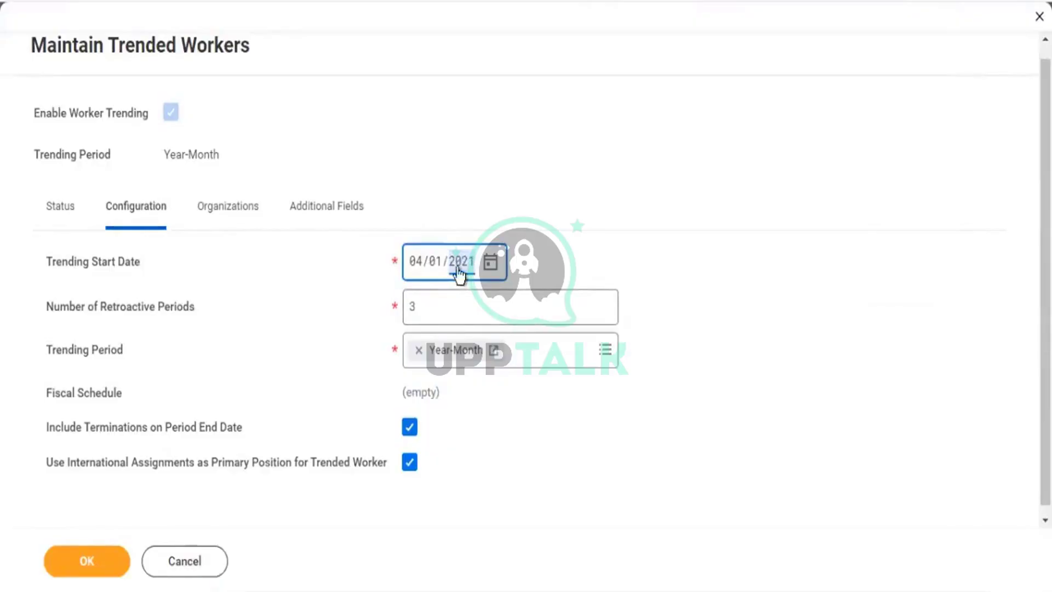
mouse_move(459, 275)
drag(82, 351, 122, 351)
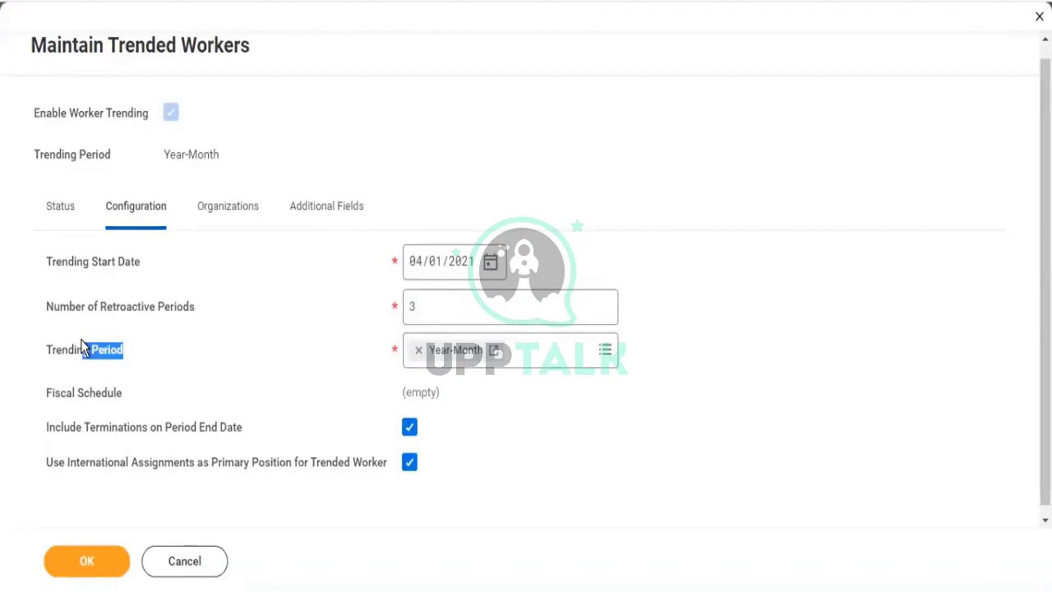
scroll(104, 323, up, 1)
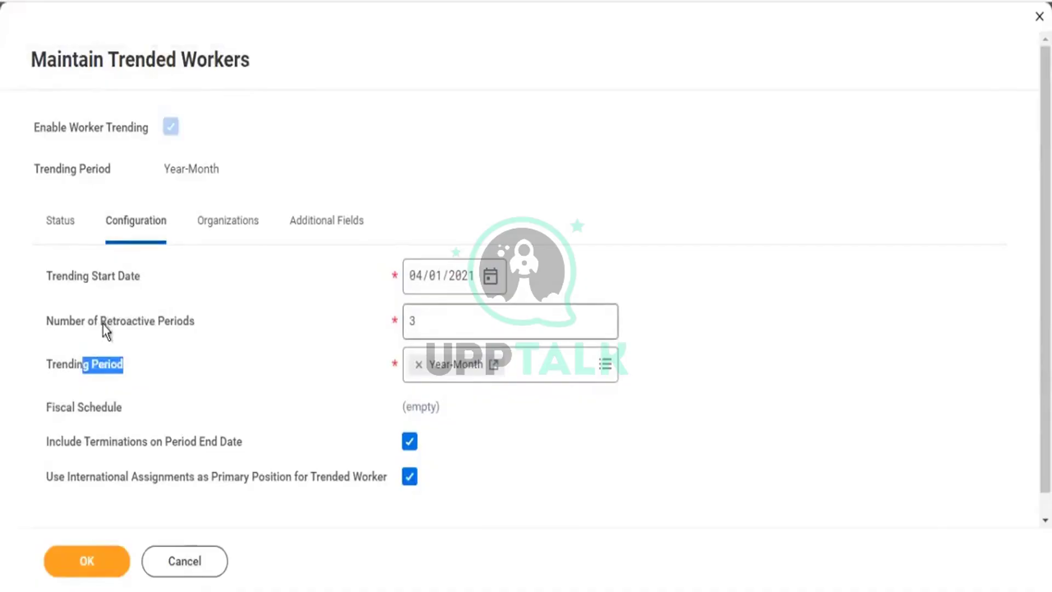
drag(102, 323, 189, 329)
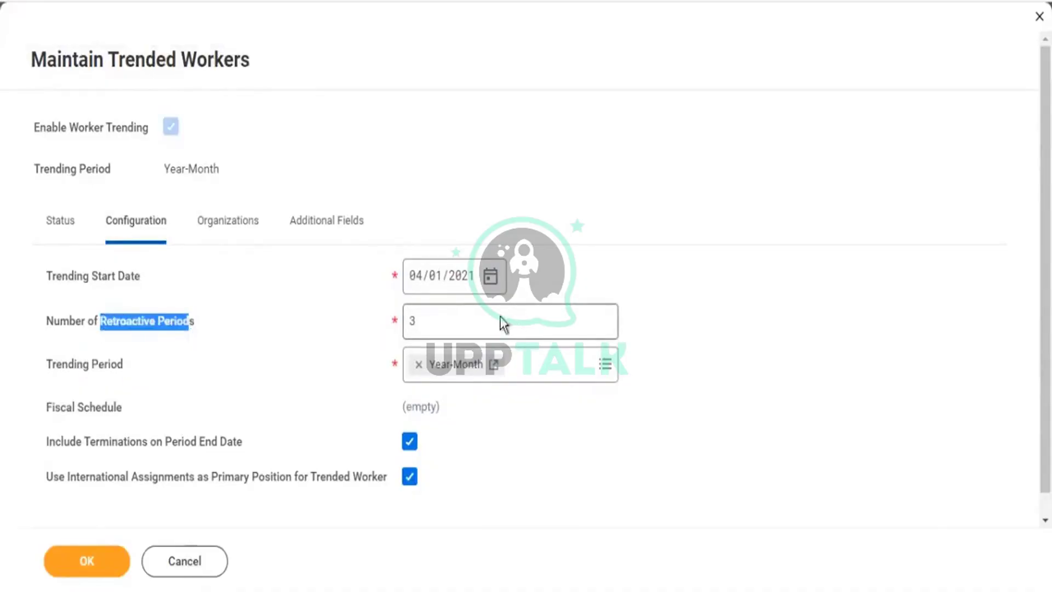
click(419, 315)
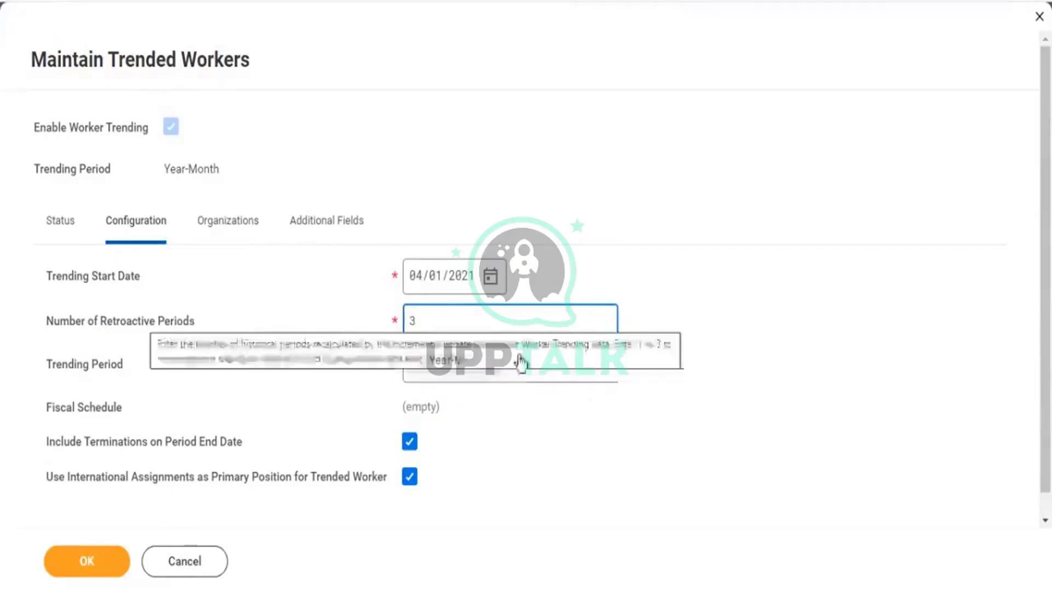
mouse_move(159, 322)
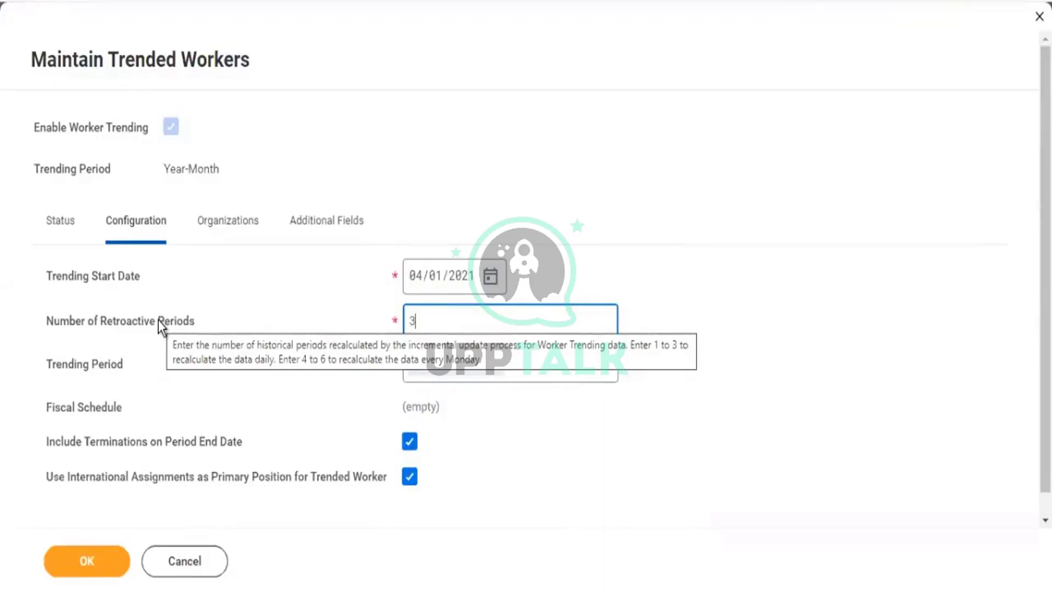
double_click(406, 324)
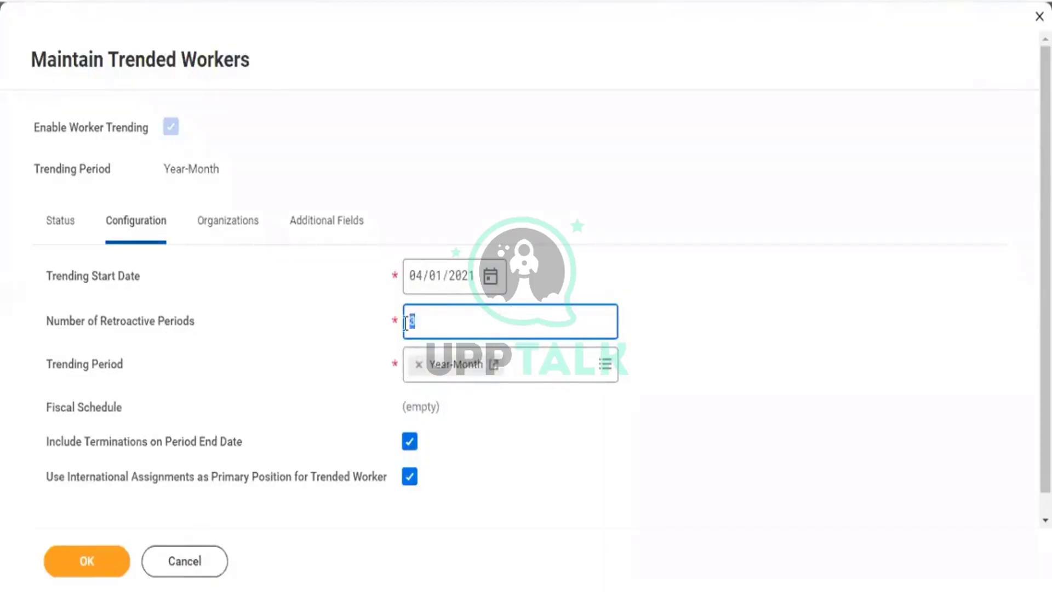
click(437, 325)
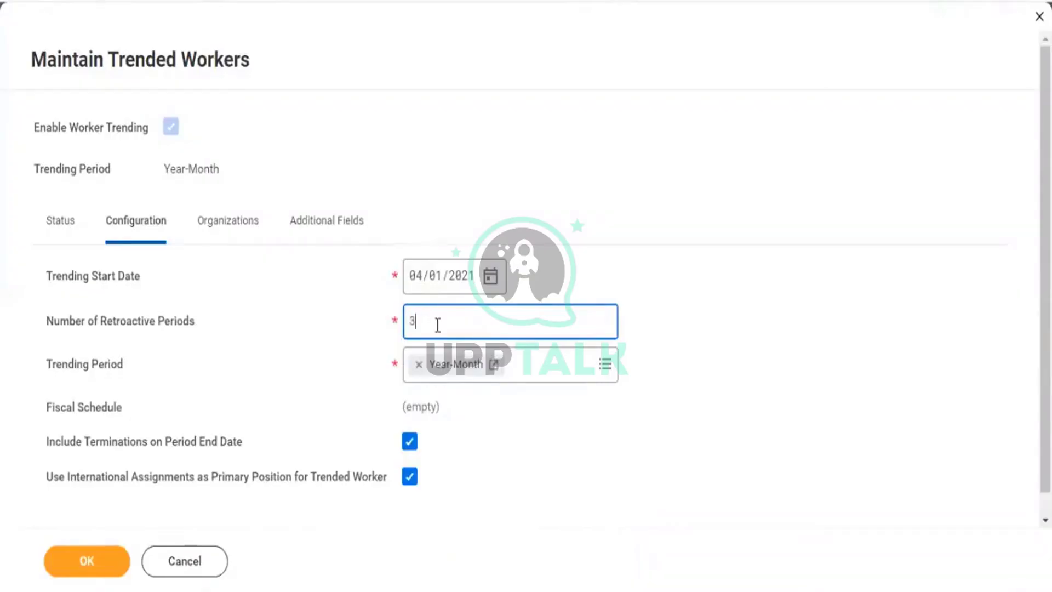
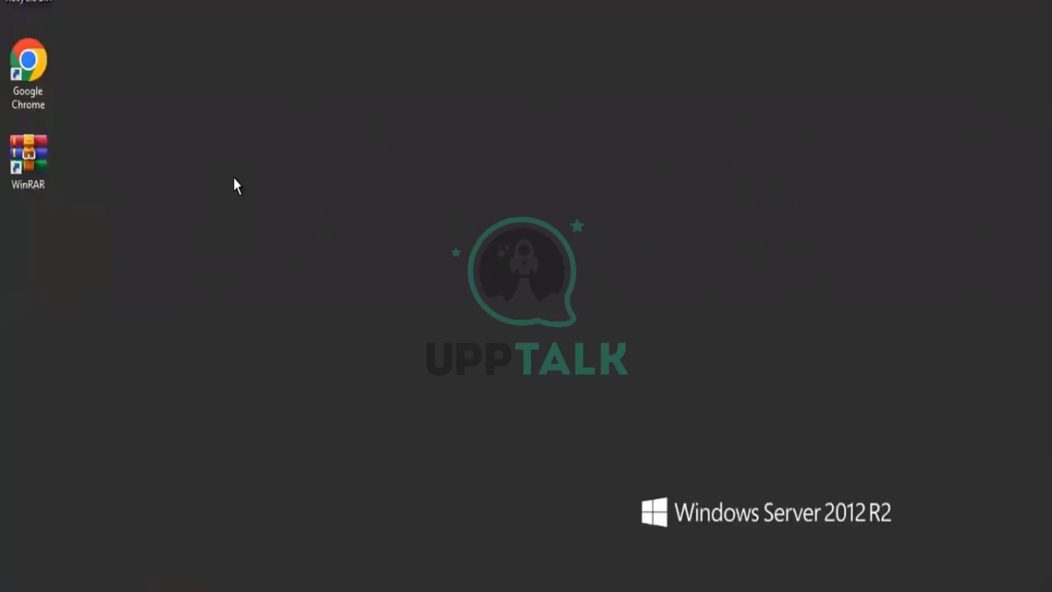
Create a new Text Document on the desktop and open the empty file in Notepad.
right_click(233, 177)
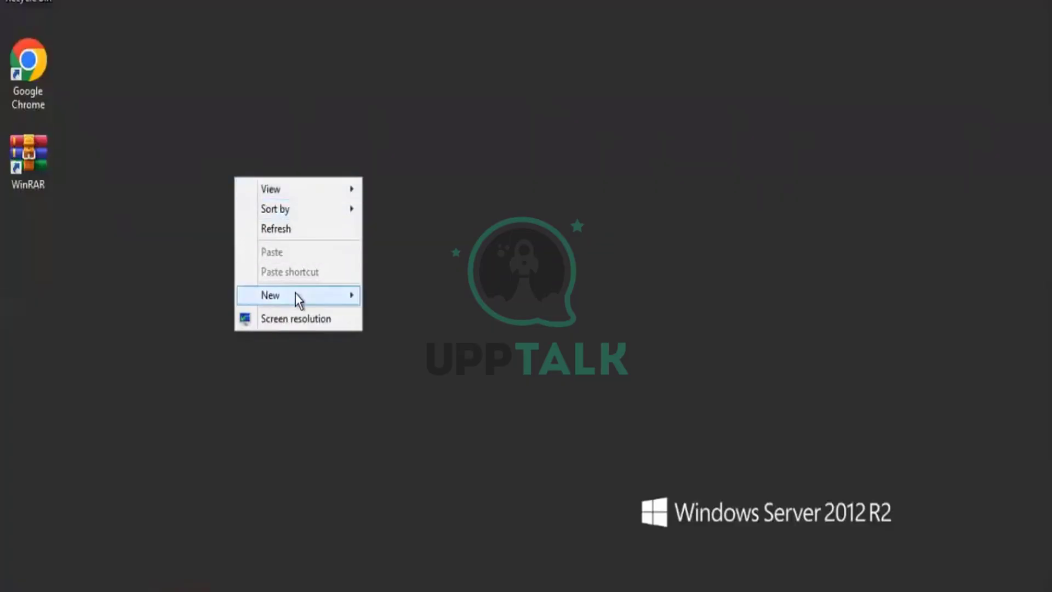
mouse_move(295, 299)
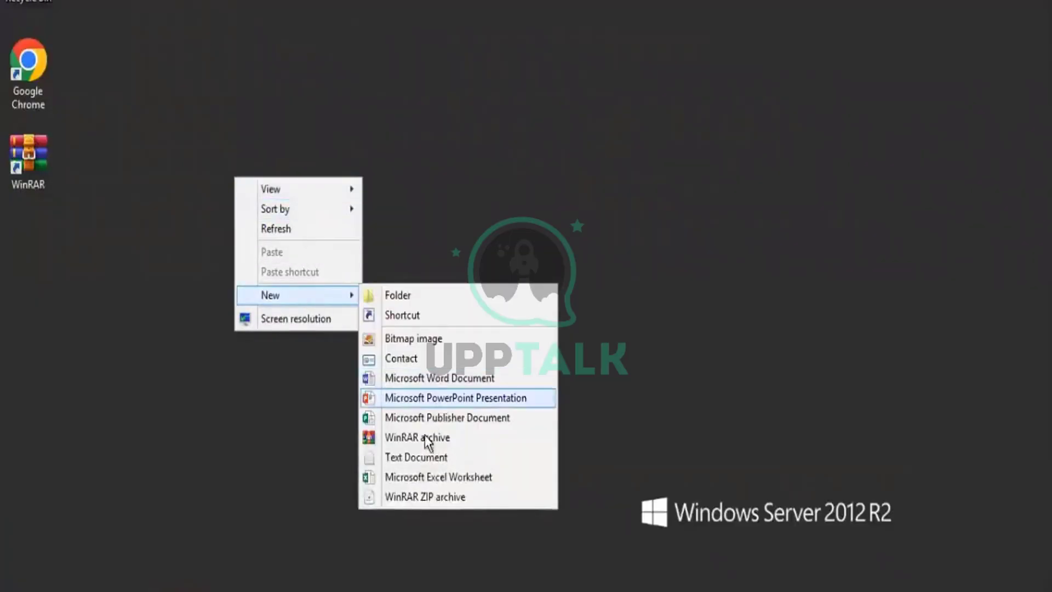
click(425, 458)
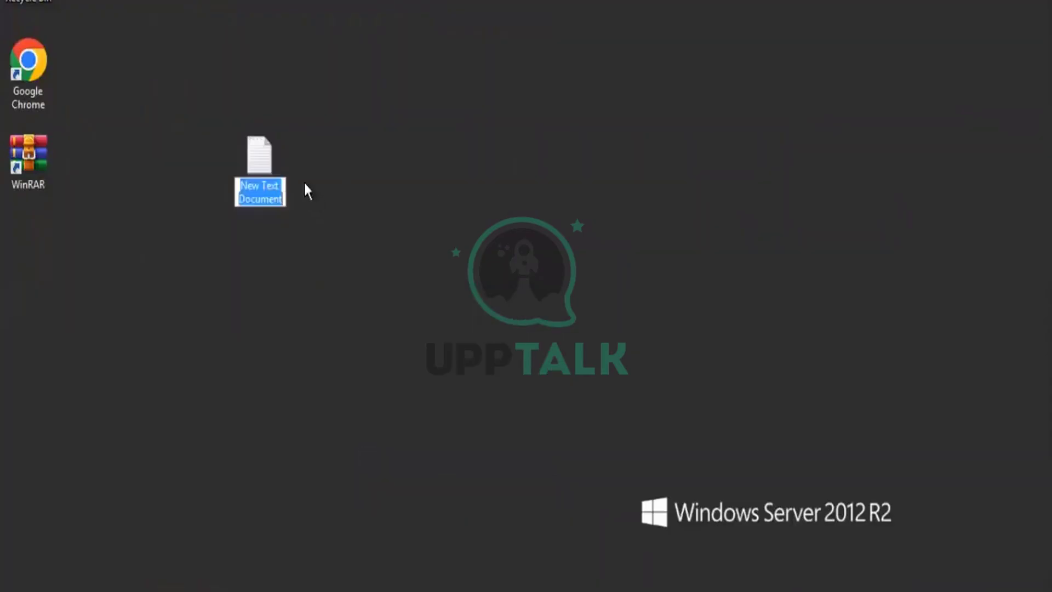
double_click(274, 163)
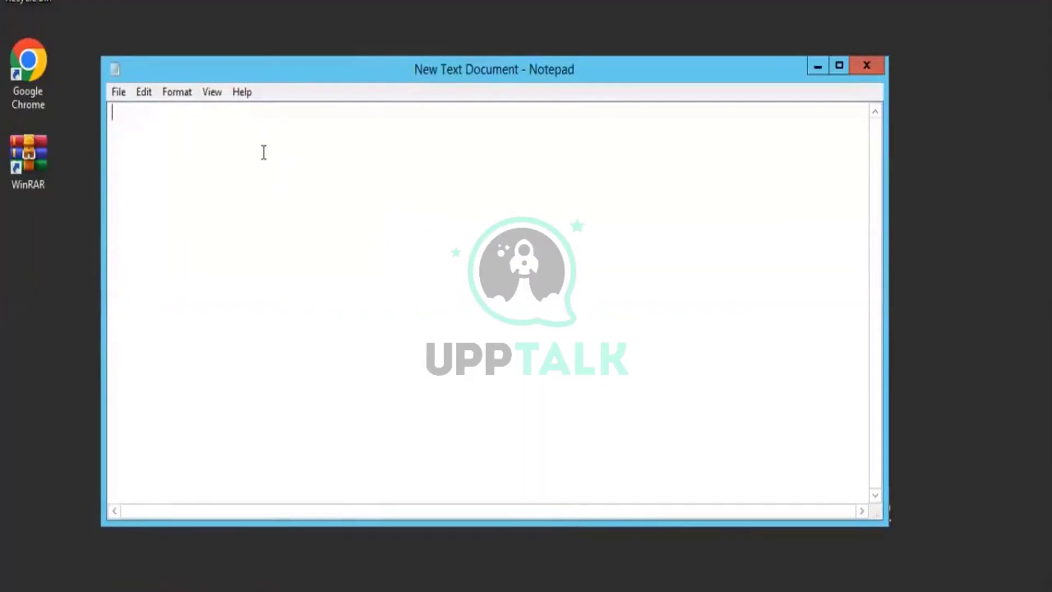
Type the Oct row (10, 5, 100) and begin a Nov row, using tabs between columns.
text(Oct 10)
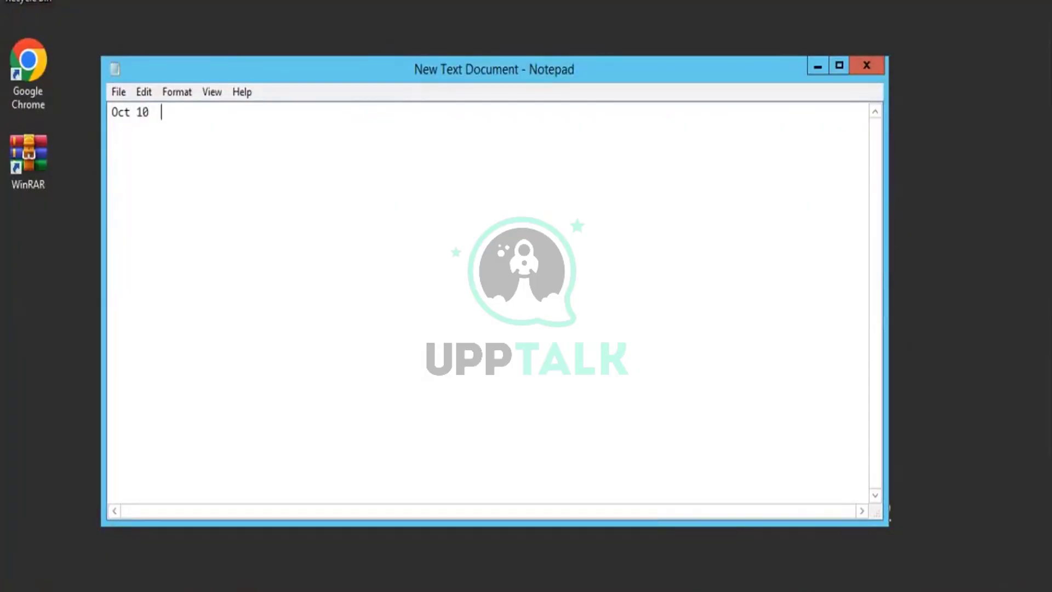
text(  5)
key(Tab)
text(100)
key(Return)
text(Nov)
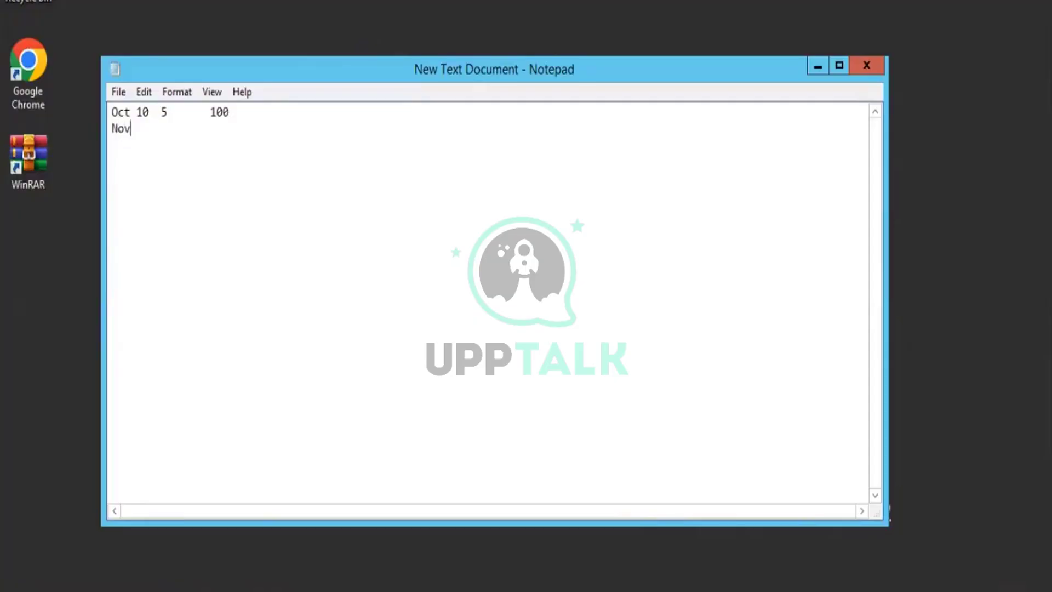
key(Tab)
Tab-align the Oct values, fill Nov with 10, 1, 109, and start a Dec row.
click(130, 112)
key(Tab)
key(Delete)
click(174, 116)
click(170, 129)
text(10)
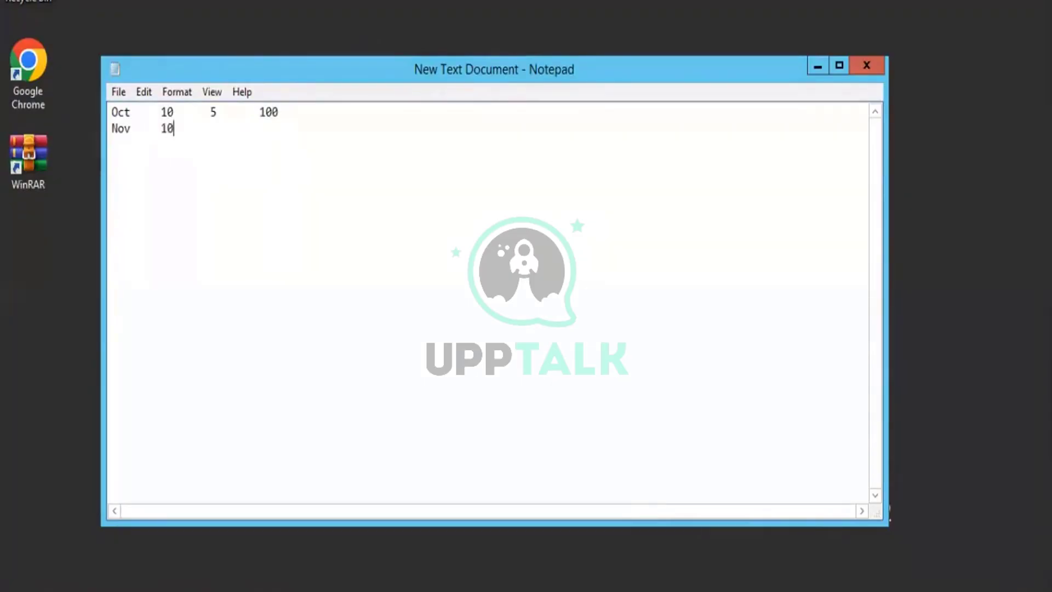
key(Tab)
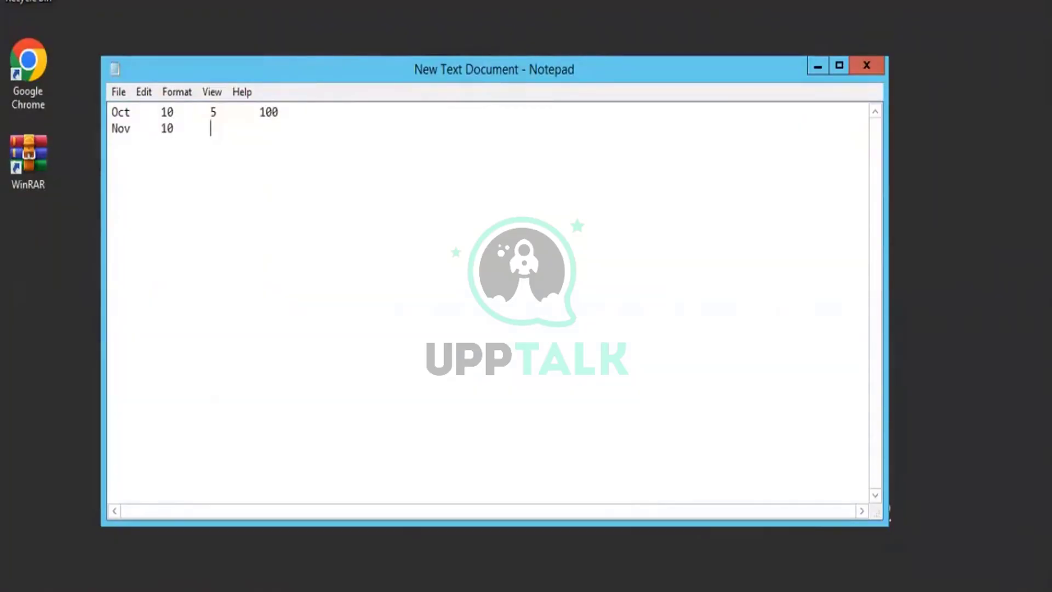
text(1)
key(Tab)
text(109)
key(Return)
text(Dec)
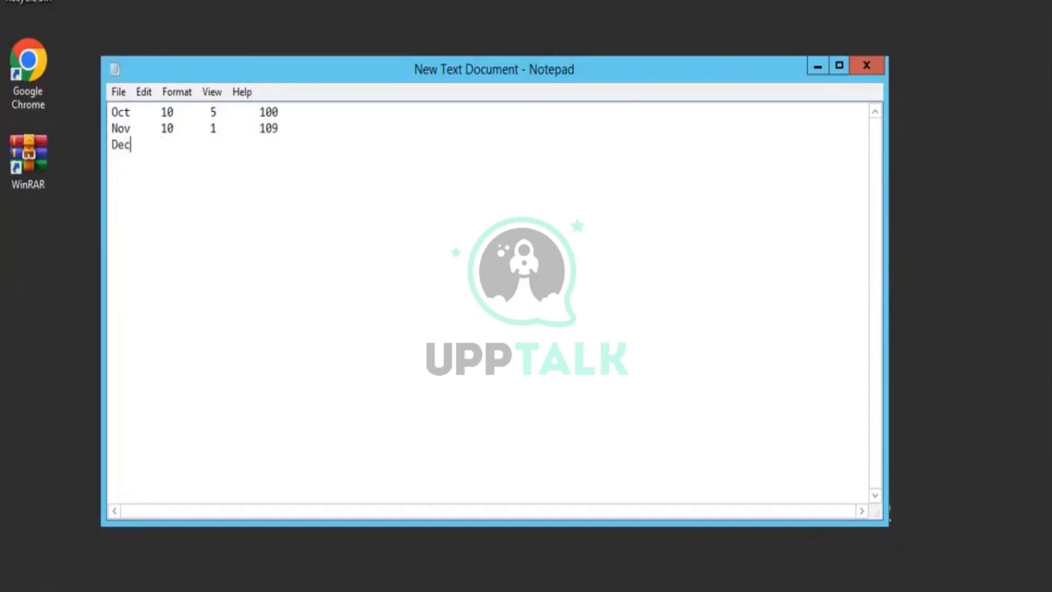
key(Tab)
Select the Oct and Nov rows to review their figures.
drag(294, 125, 134, 122)
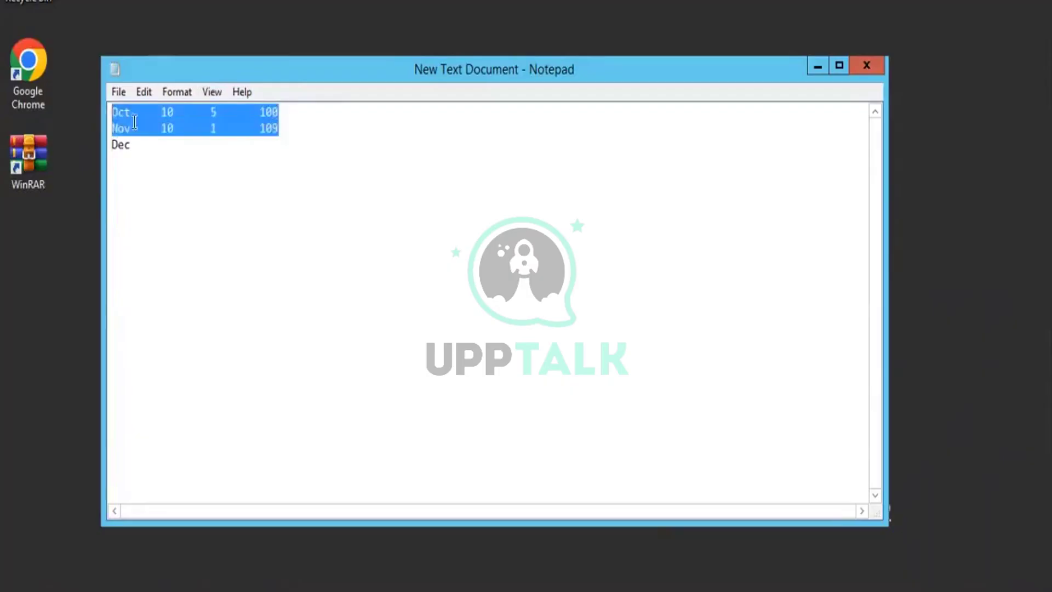
click(217, 111)
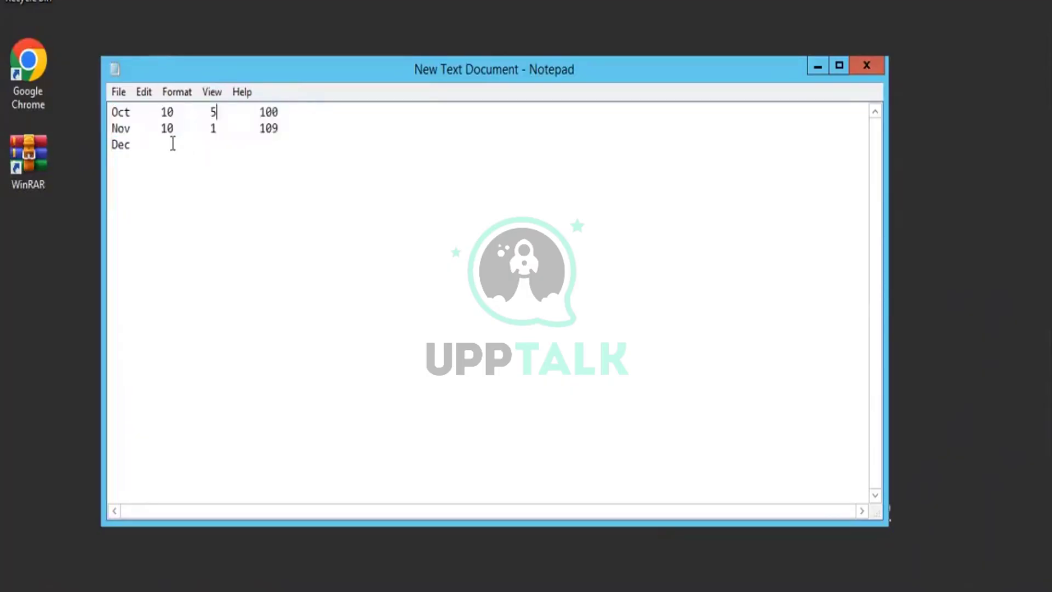
click(173, 143)
drag(290, 129, 129, 98)
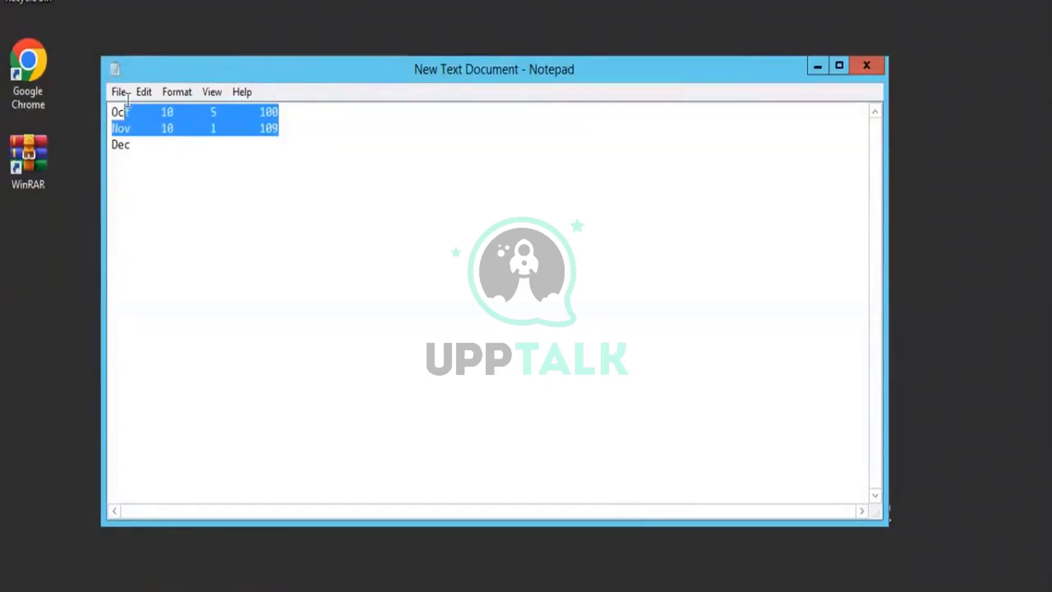
click(217, 112)
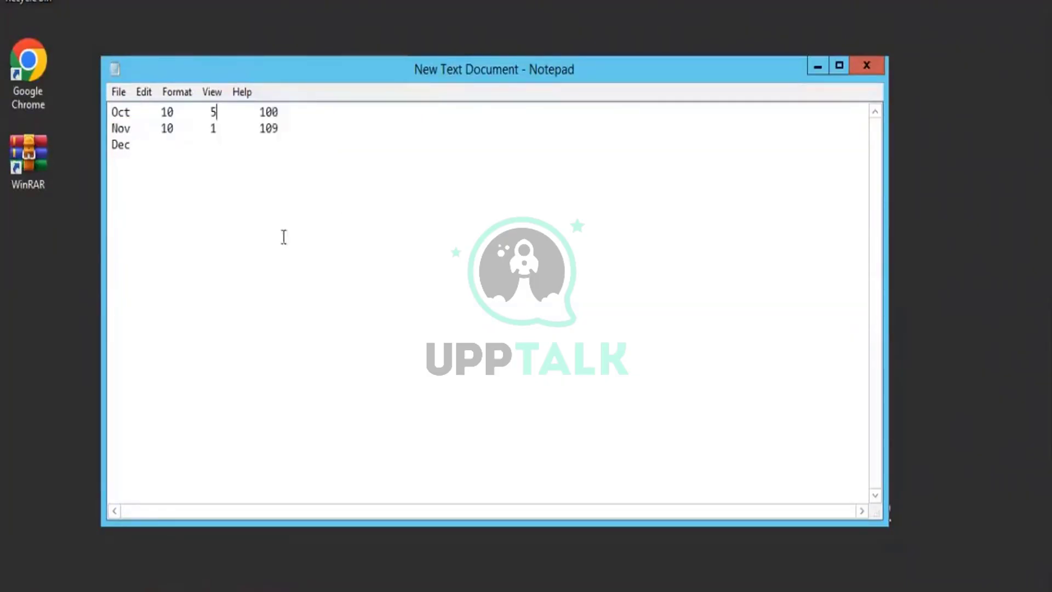
Change Oct's 5 to 6 and 100 to 99, and Nov's 109 to 108.
key(BackSpace)
text(6)
key(Right)
key(Delete)
key(Delete)
key(Delete)
text(99)
click(285, 124)
key(BackSpace)
text(8)
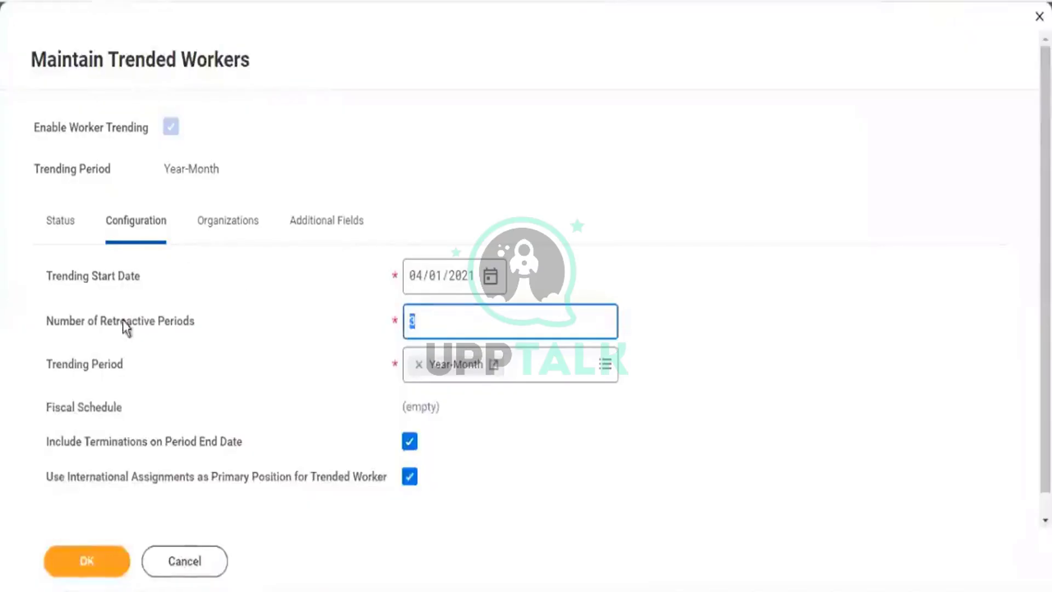
Select the Number of Retroactive Periods value 3 and read its help text.
drag(120, 322, 160, 324)
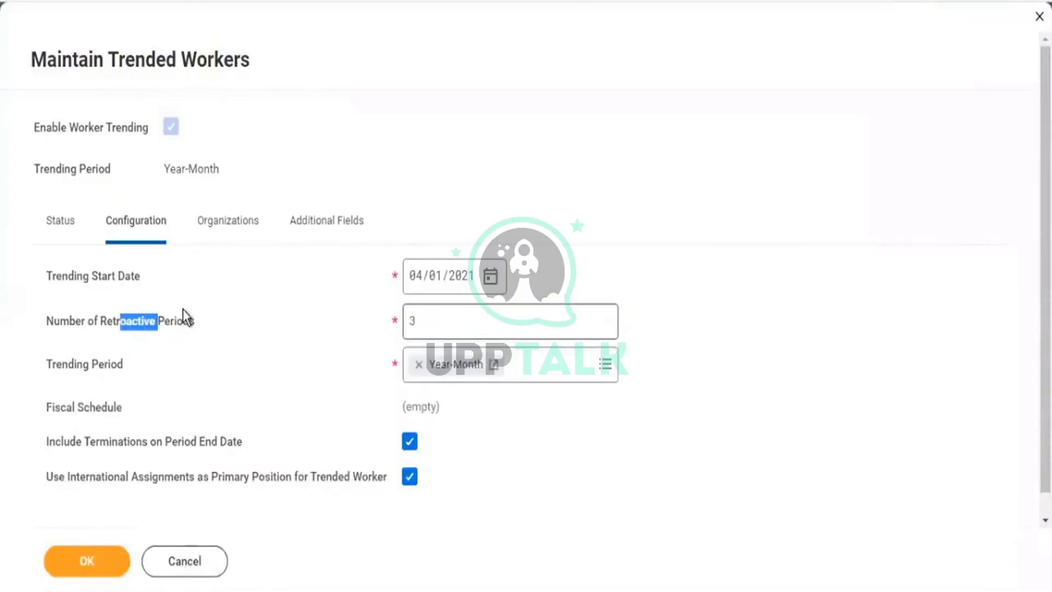
mouse_move(189, 310)
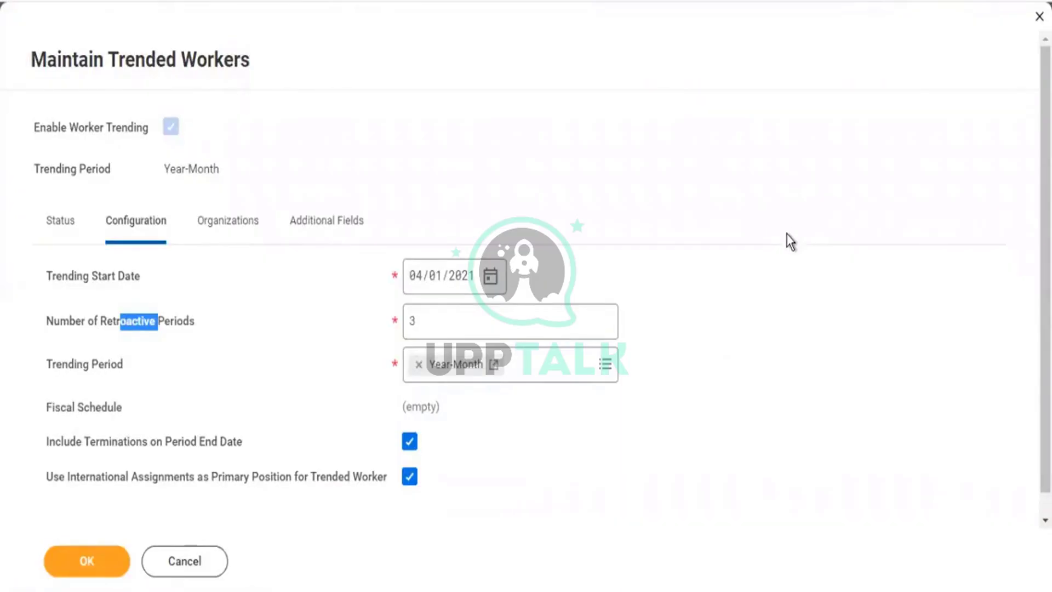
scroll(792, 231, down, 1)
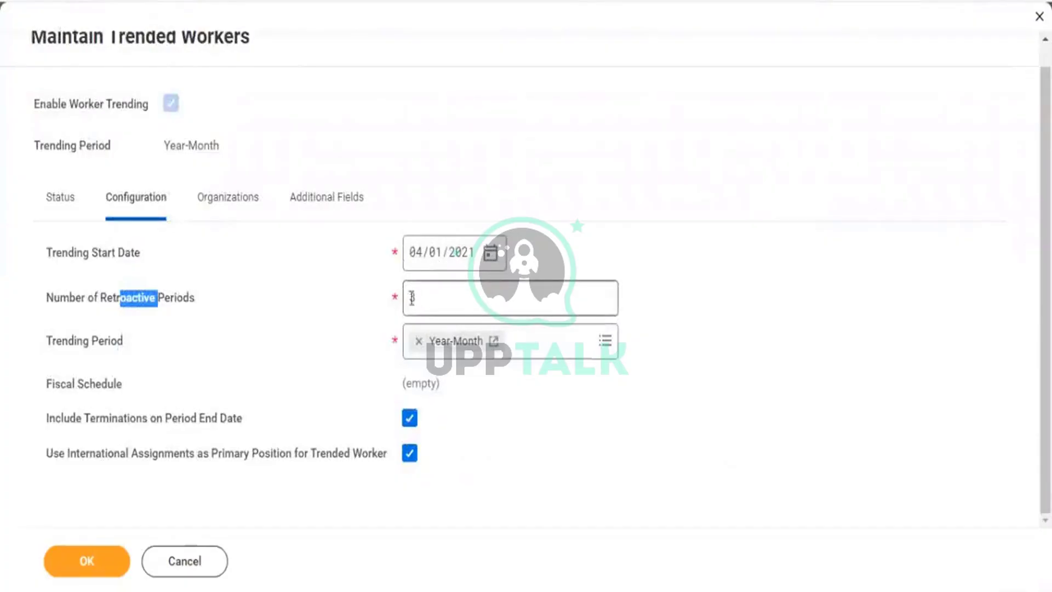
double_click(404, 304)
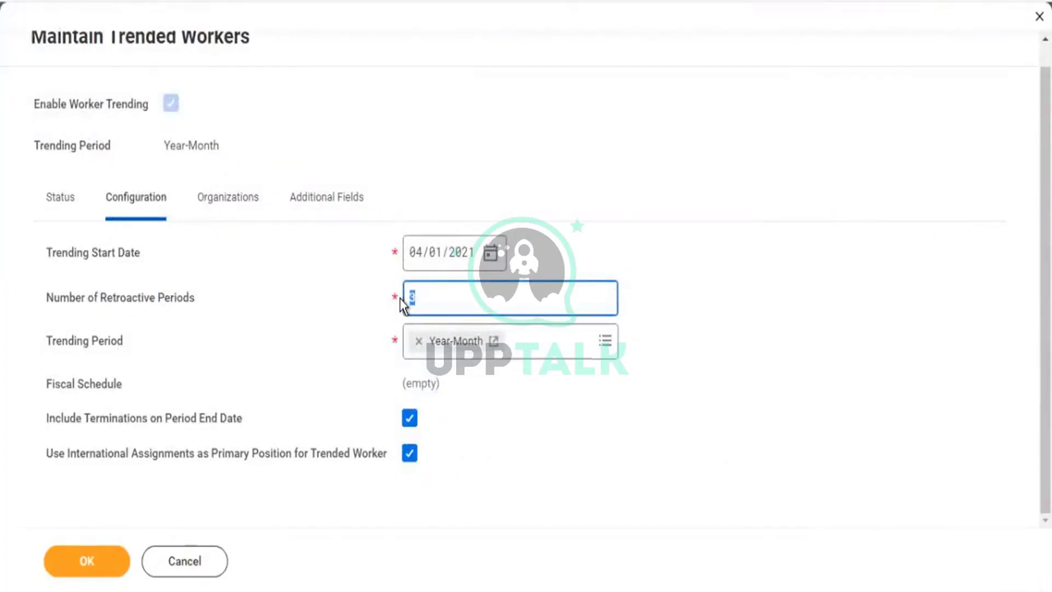
mouse_move(413, 297)
Review the Oct and Nov rows in the Notepad tally, then return to Workday's Trending Period setting.
key(alt+Tab)
drag(132, 146, 99, 145)
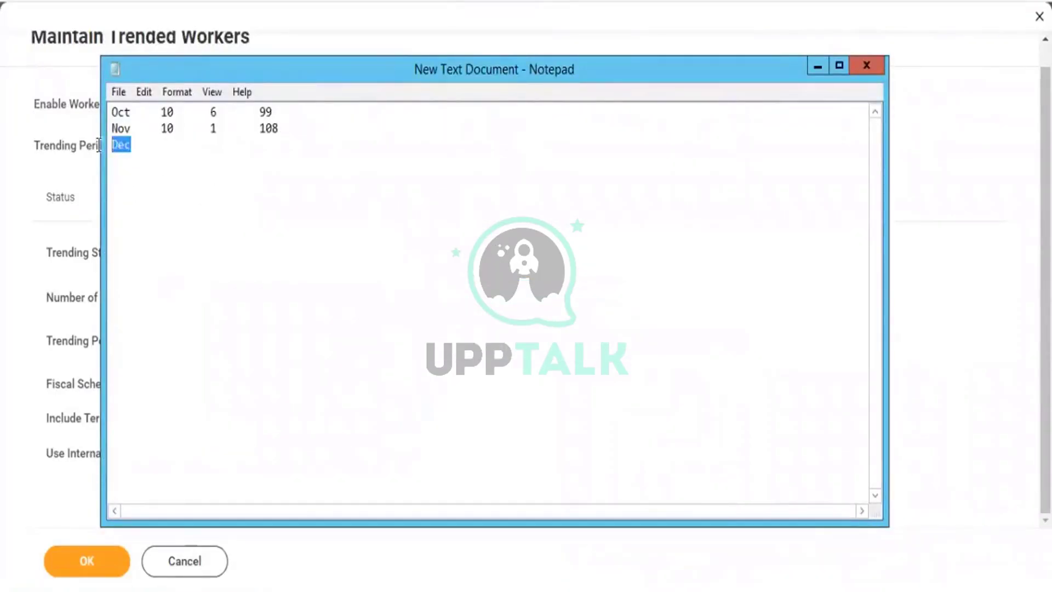
click(118, 128)
click(125, 113)
drag(345, 129, 167, 109)
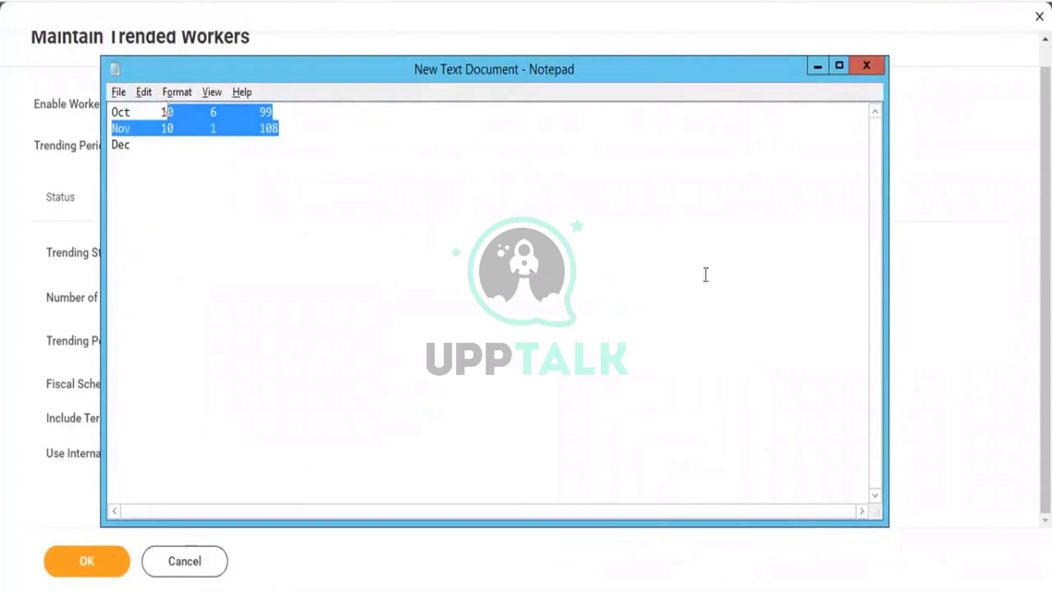
click(58, 356)
drag(53, 345, 118, 345)
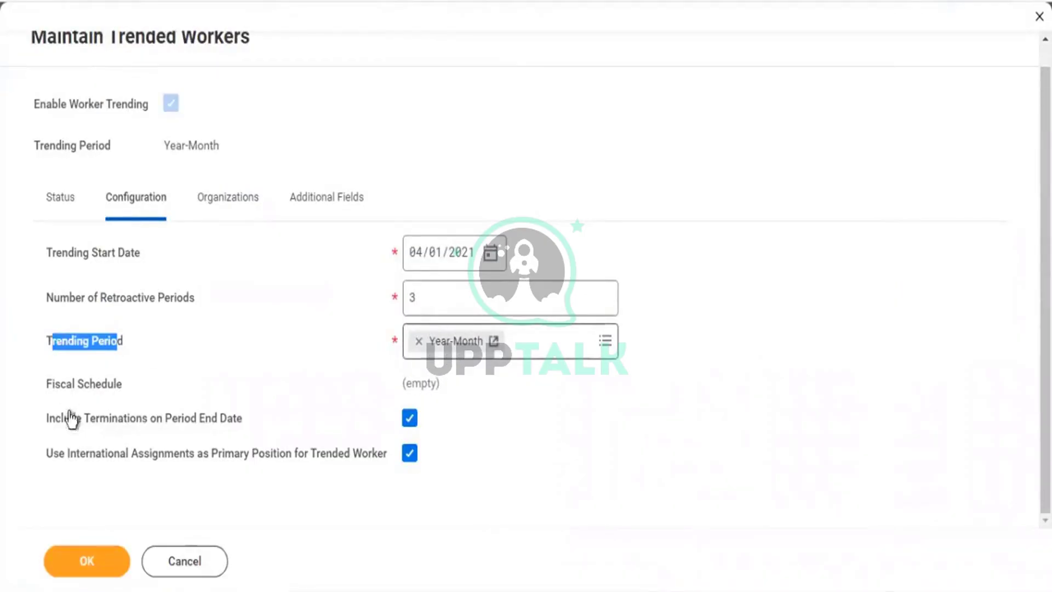
Review Include Terminations on Period End Date and Use International Assignments, then submit the trending configuration.
drag(96, 420, 202, 427)
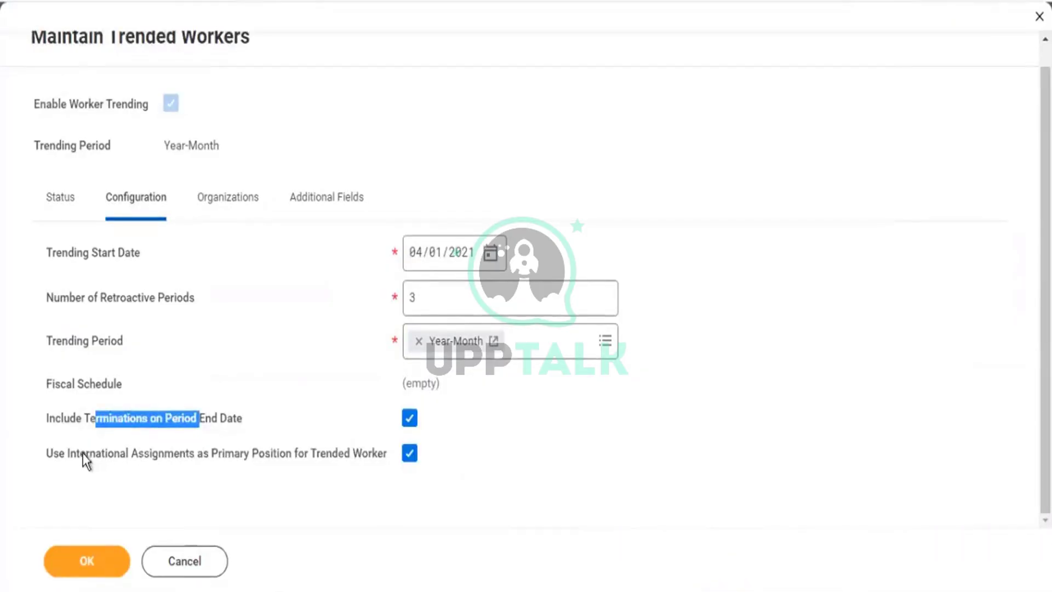
drag(81, 456, 171, 455)
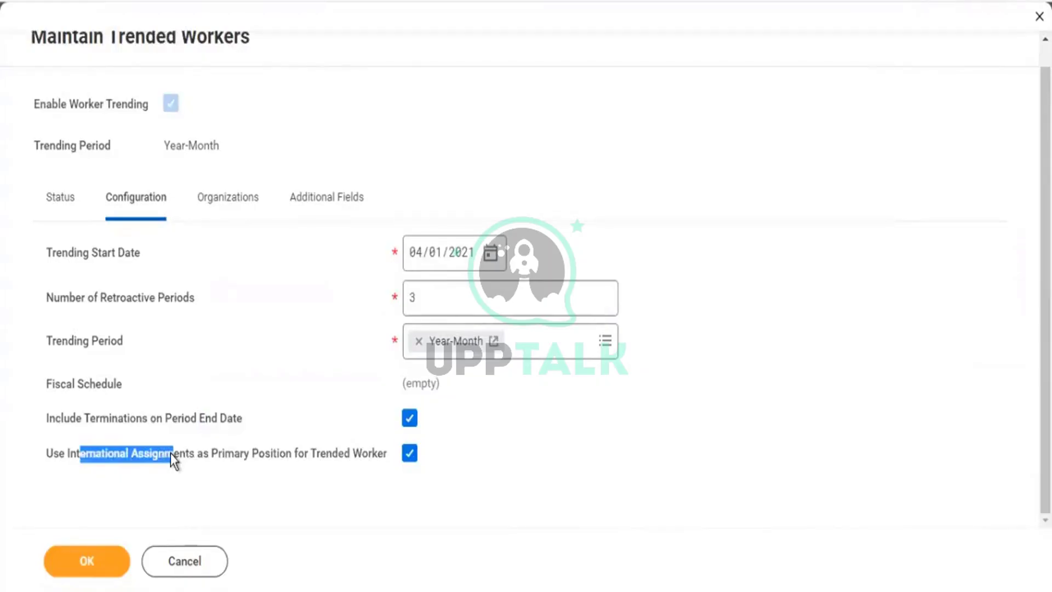
click(969, 470)
scroll(898, 457, up, 1)
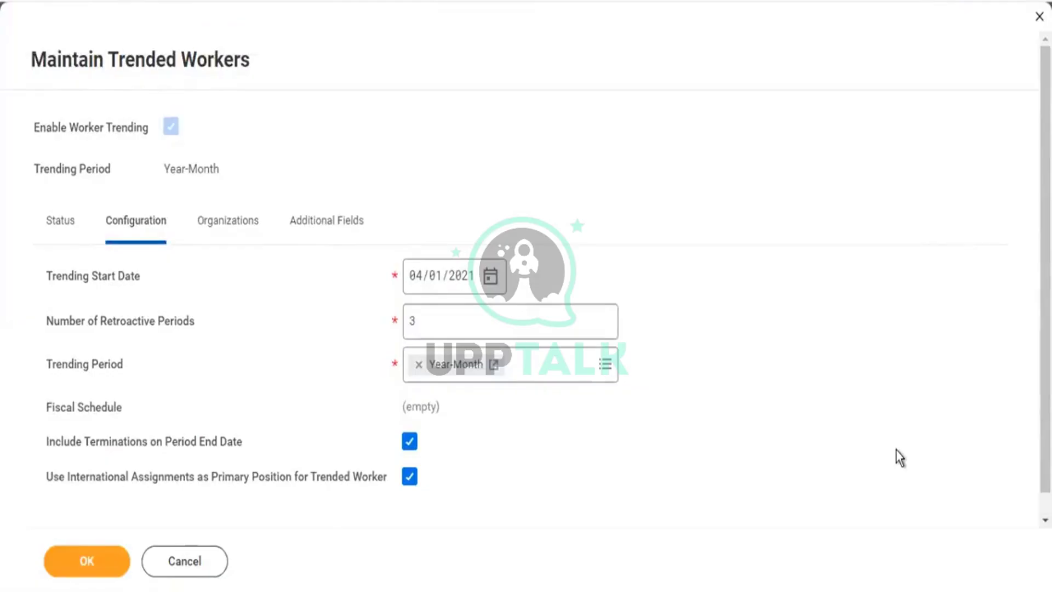
click(105, 560)
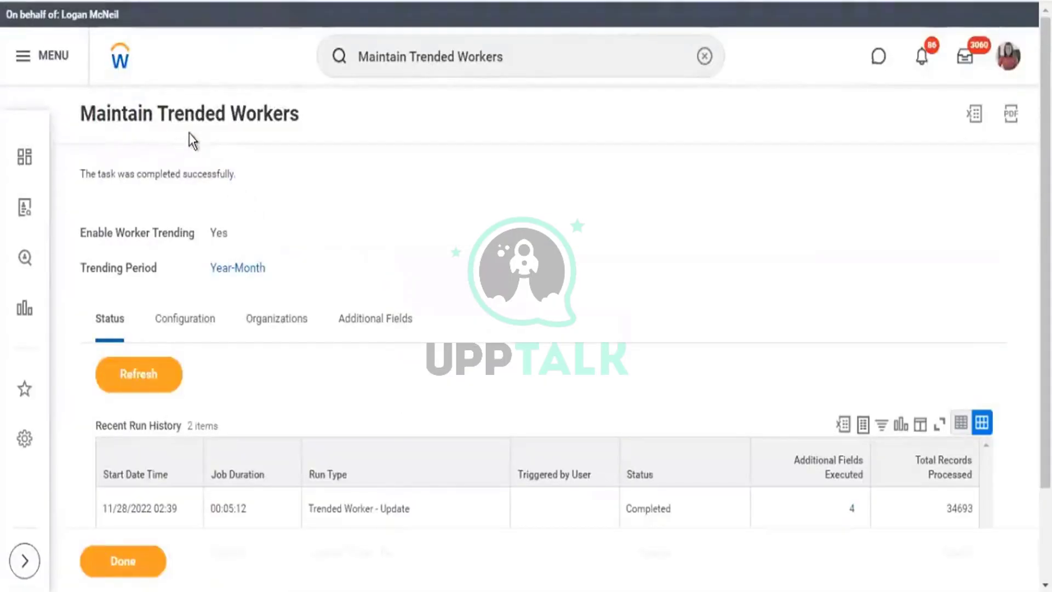
drag(174, 113, 350, 137)
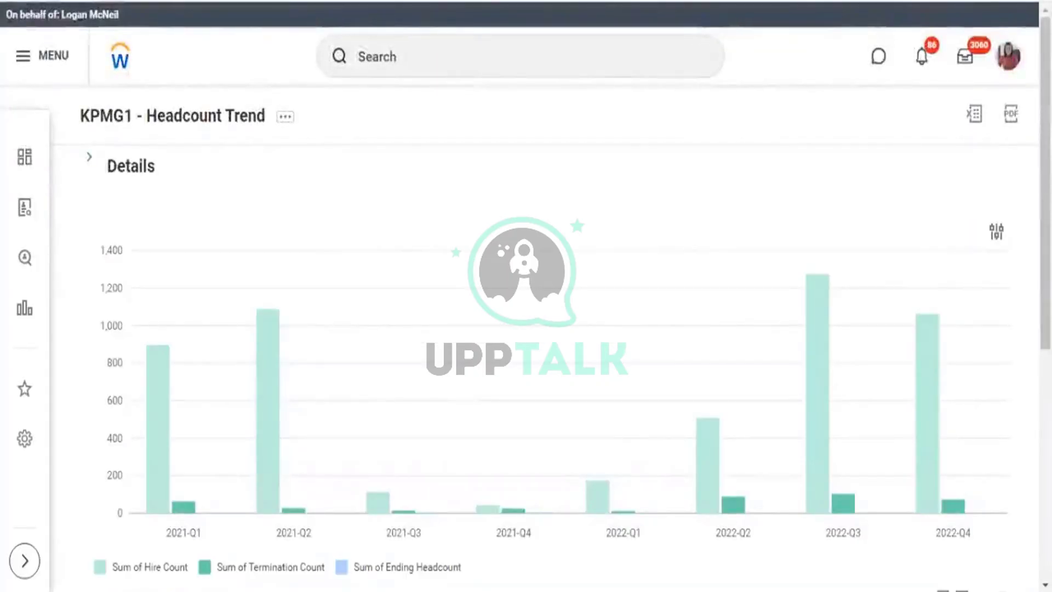
Scroll through the KPMG1 - Headcount Trend chart, then open the global search's Recent Searches.
scroll(682, 334, down, 3)
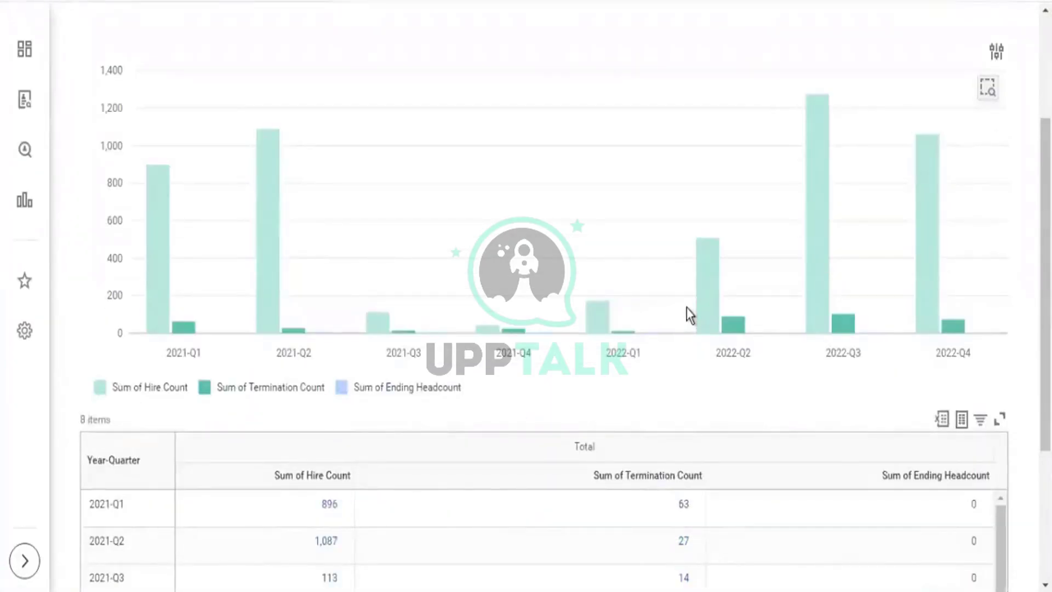
scroll(686, 308, up, 3)
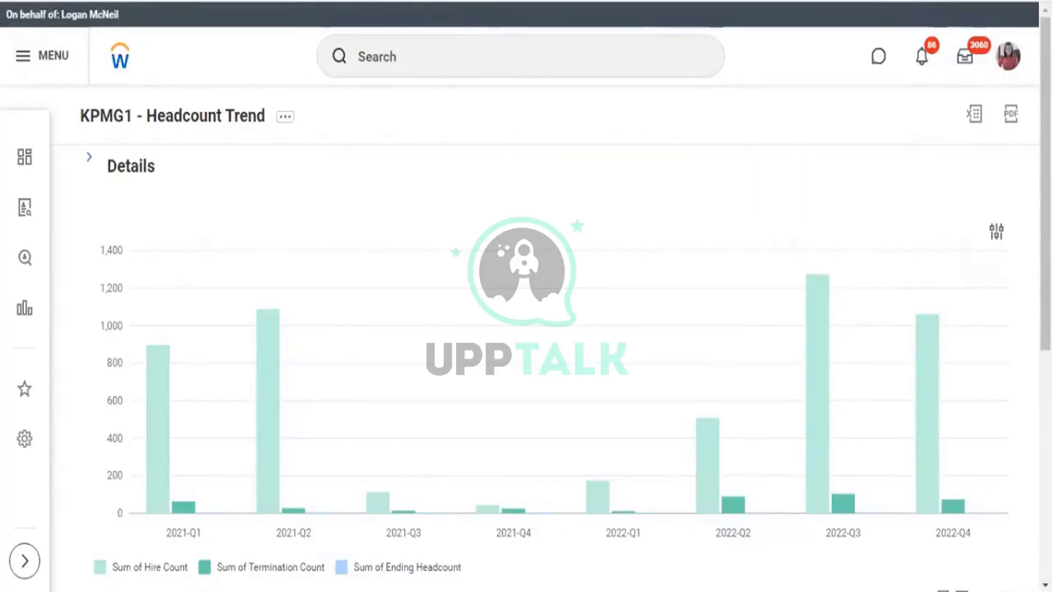
click(500, 42)
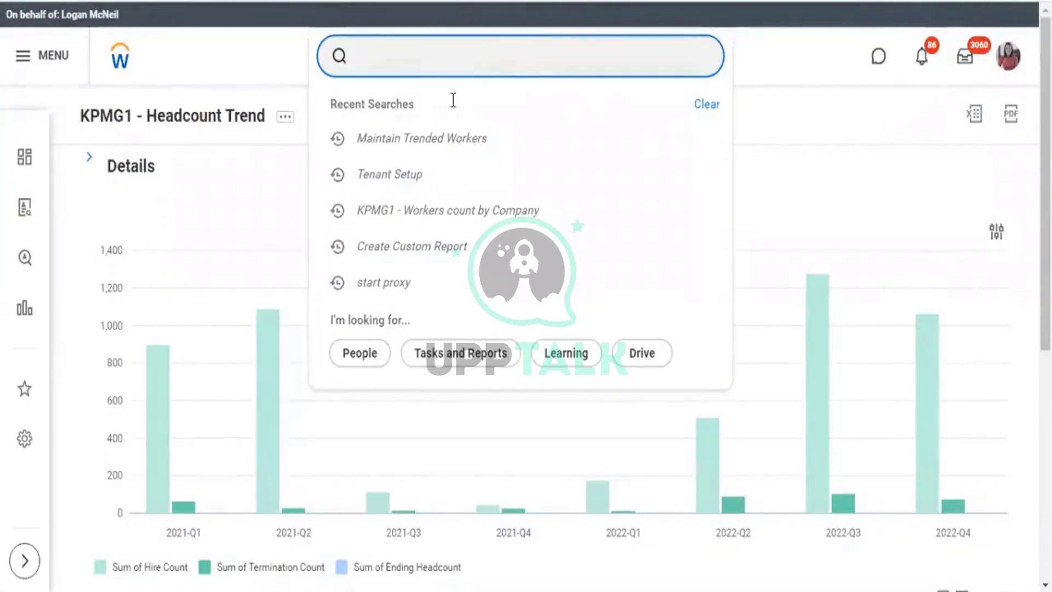
Search 'find workers' and open the Find Workers report listing all 7003 workers.
text(find worker)
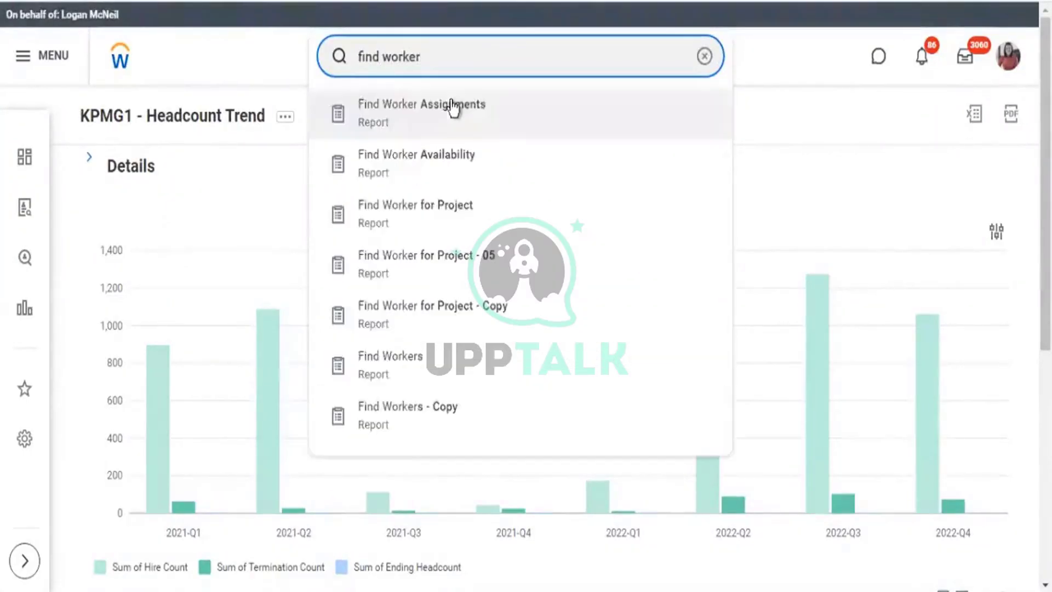
text(s)
click(414, 121)
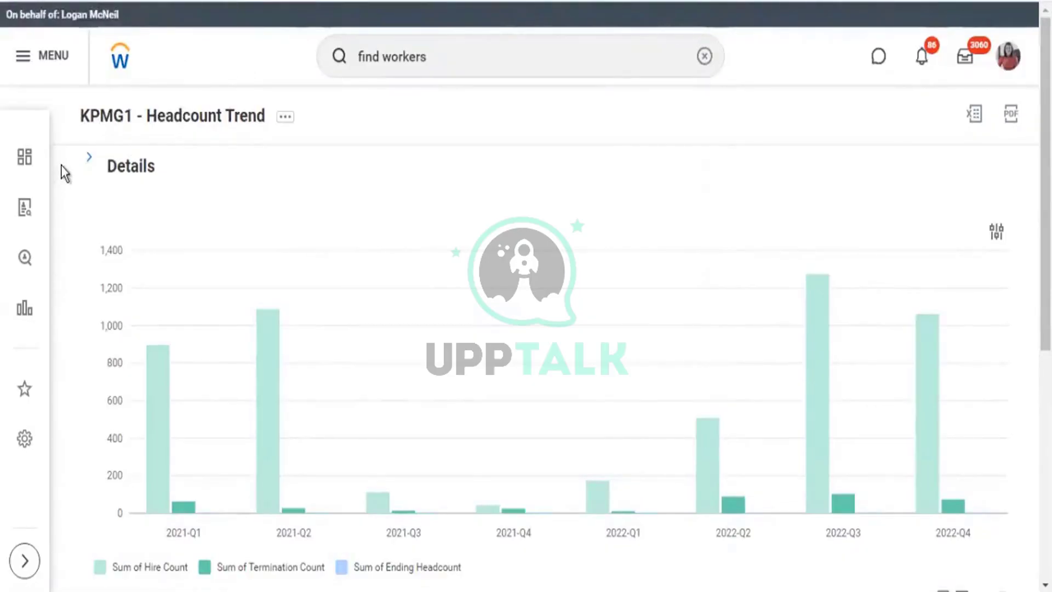
scroll(403, 395, down, 3)
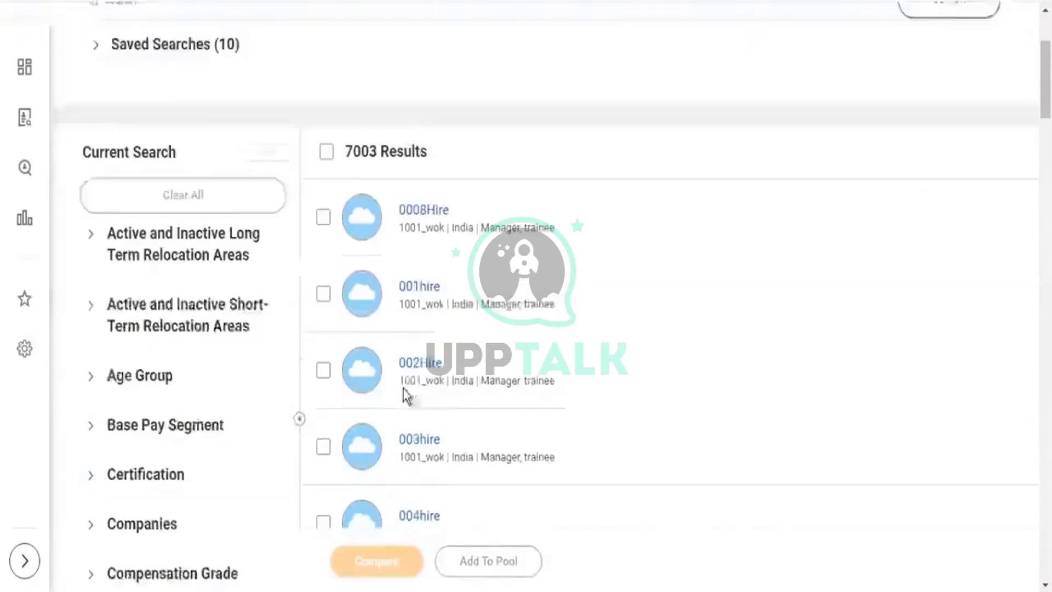
Filter the worker results to the 31 - 40 Age Group, leaving 275 workers.
scroll(404, 394, down, 2)
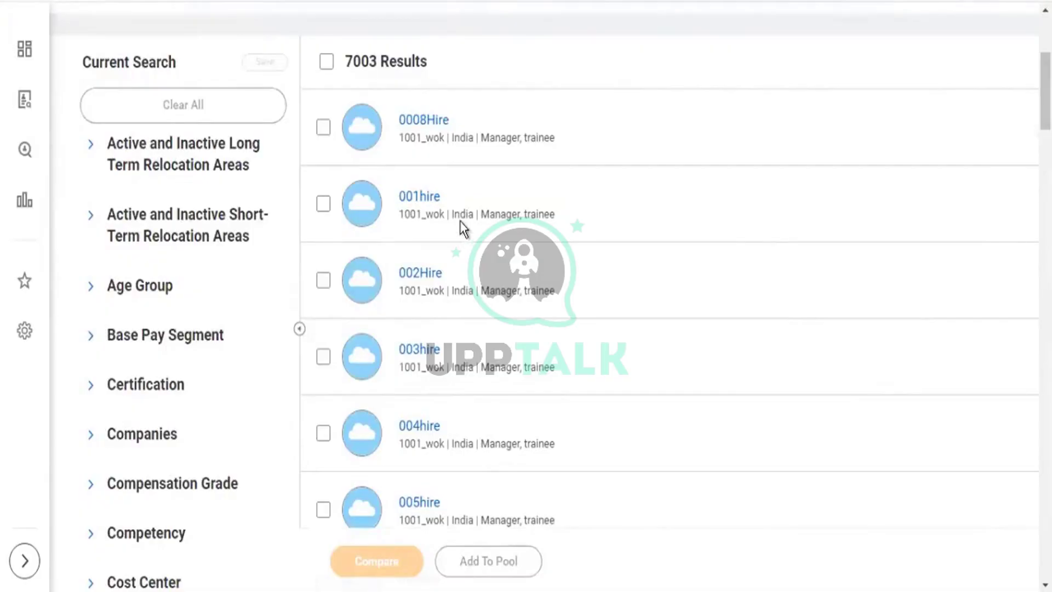
scroll(107, 274, down, 5)
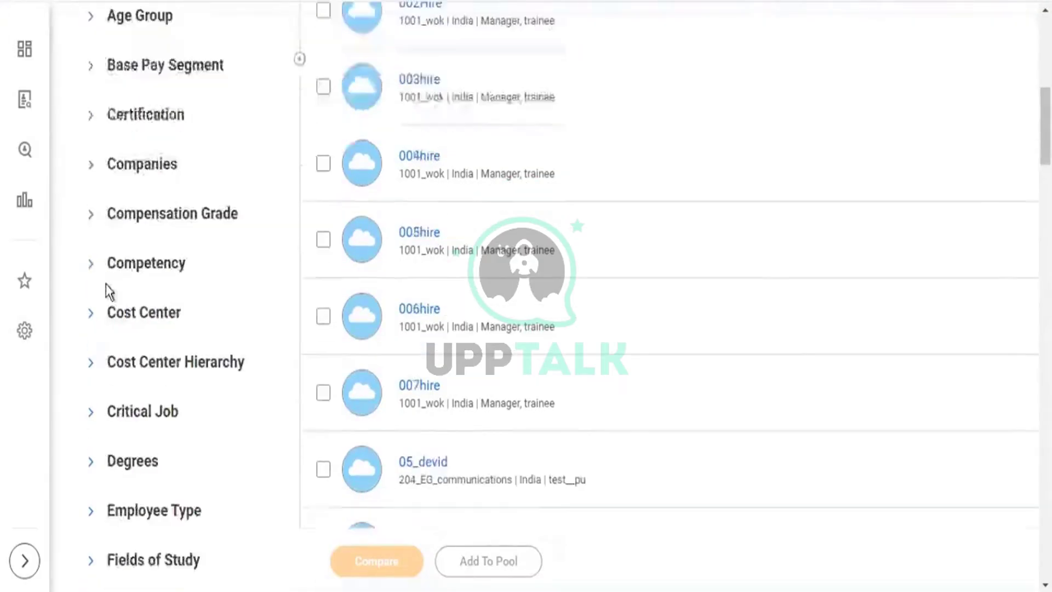
scroll(106, 290, down, 3)
scroll(88, 219, up, 5)
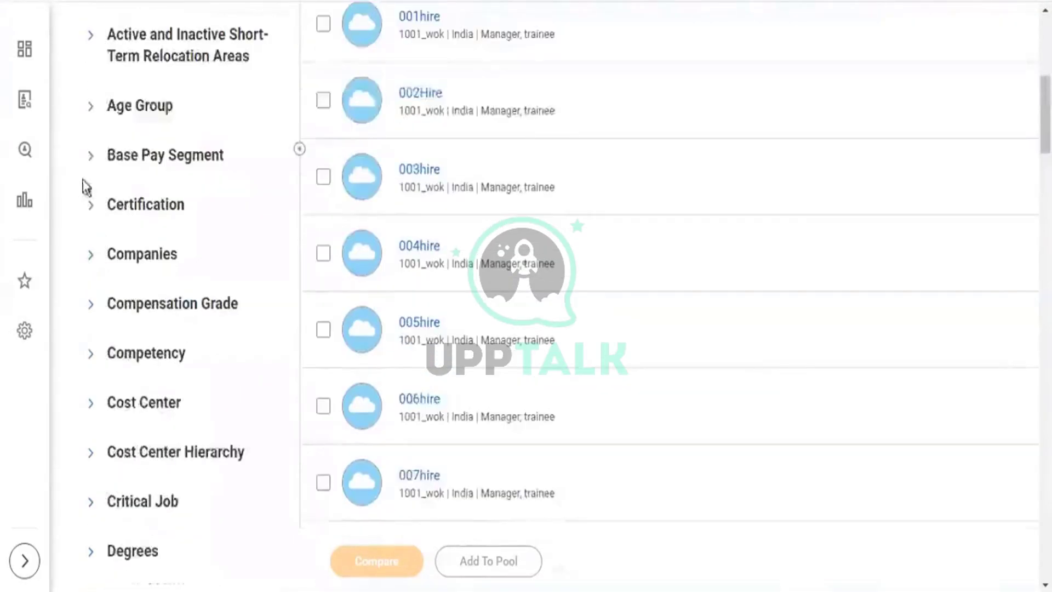
click(90, 109)
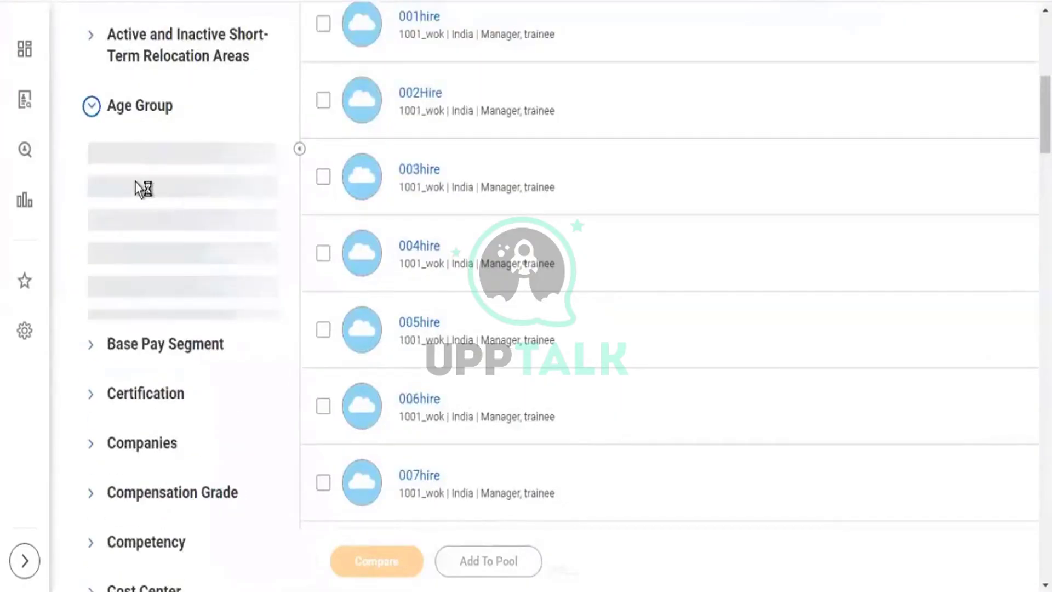
click(94, 187)
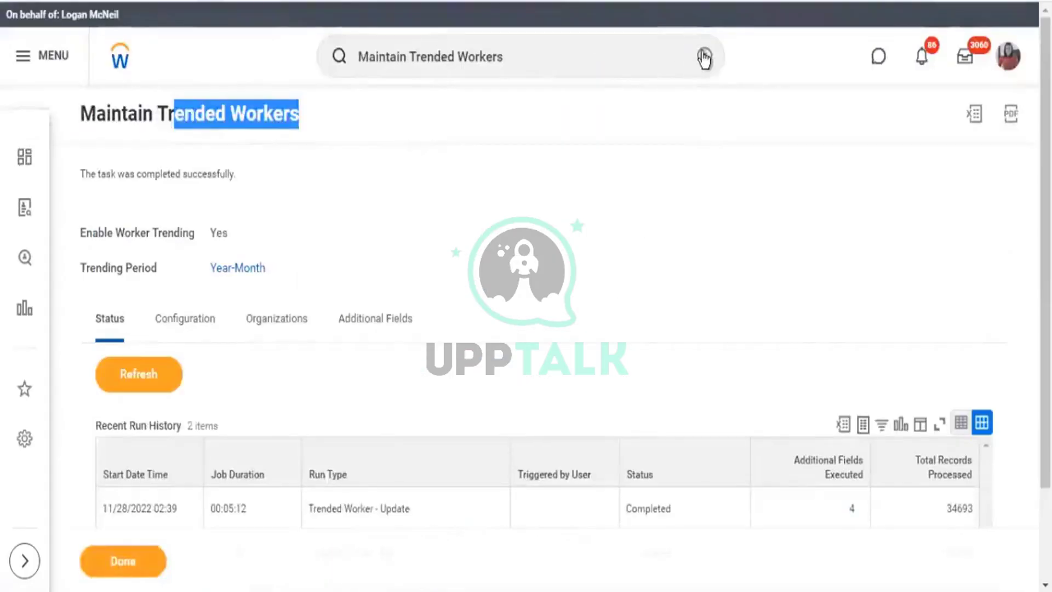
click(704, 57)
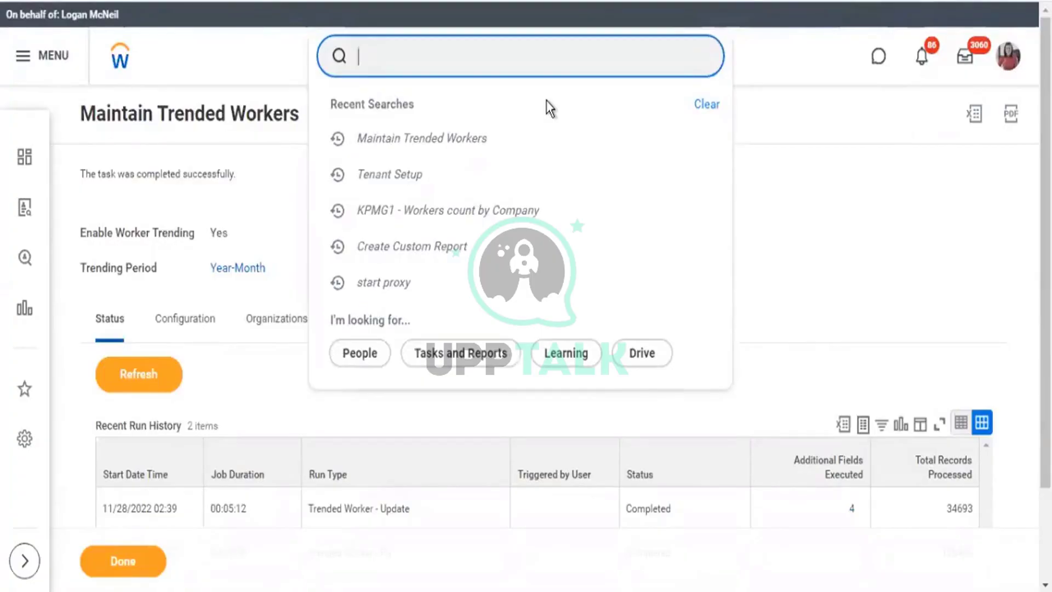
Search 'rd:find worker' and open the Find Workers - Copy report definition.
text(rd:find worker)
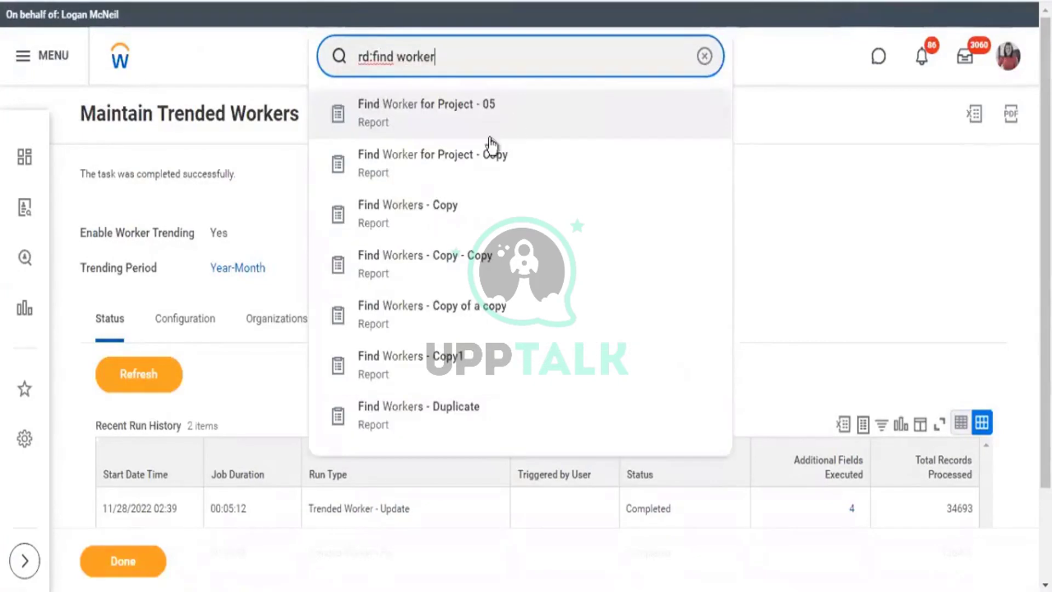
click(442, 212)
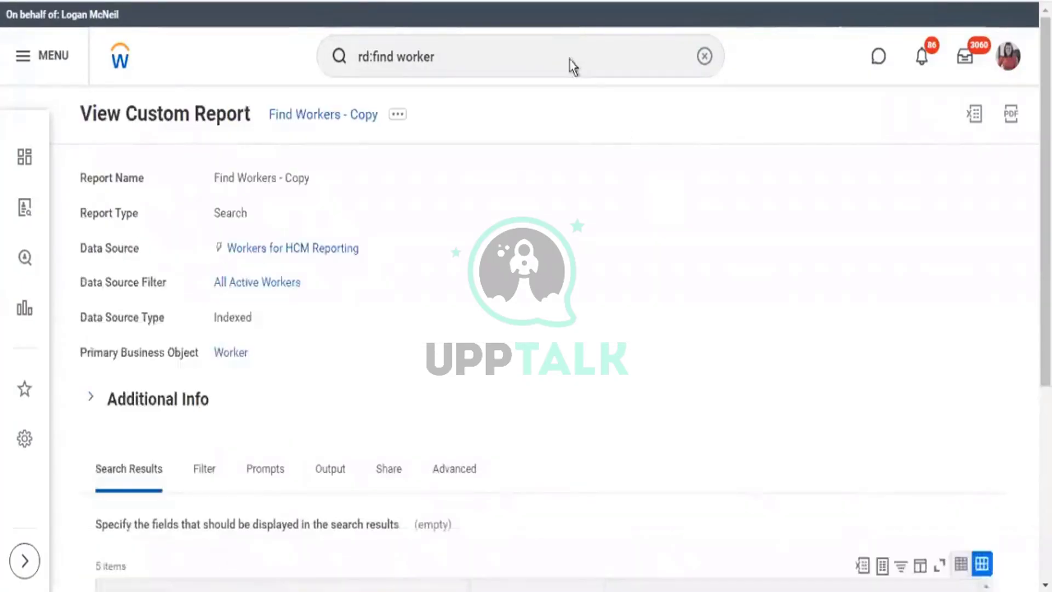
Review the Find Workers - Copy data source and its five Search Results fields.
scroll(708, 300, down, 2)
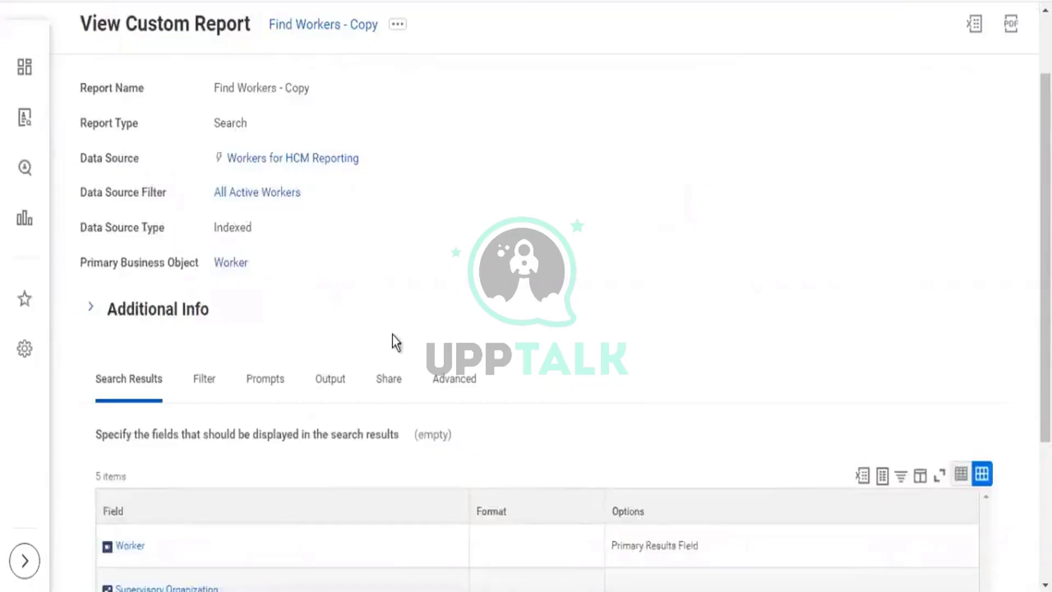
scroll(392, 337, up, 2)
drag(422, 253, 237, 259)
click(230, 259)
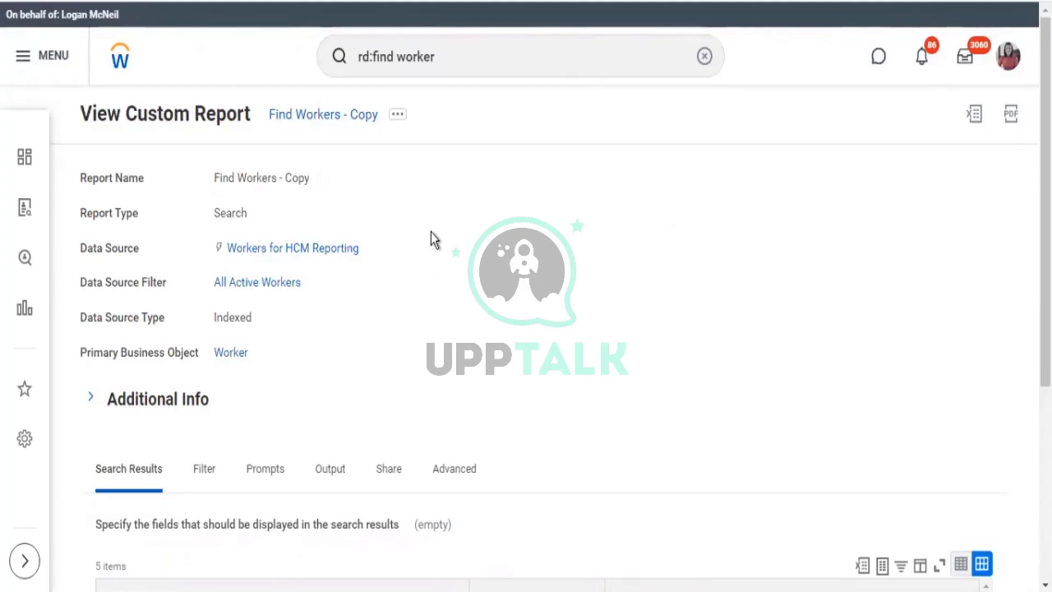
scroll(433, 263, down, 5)
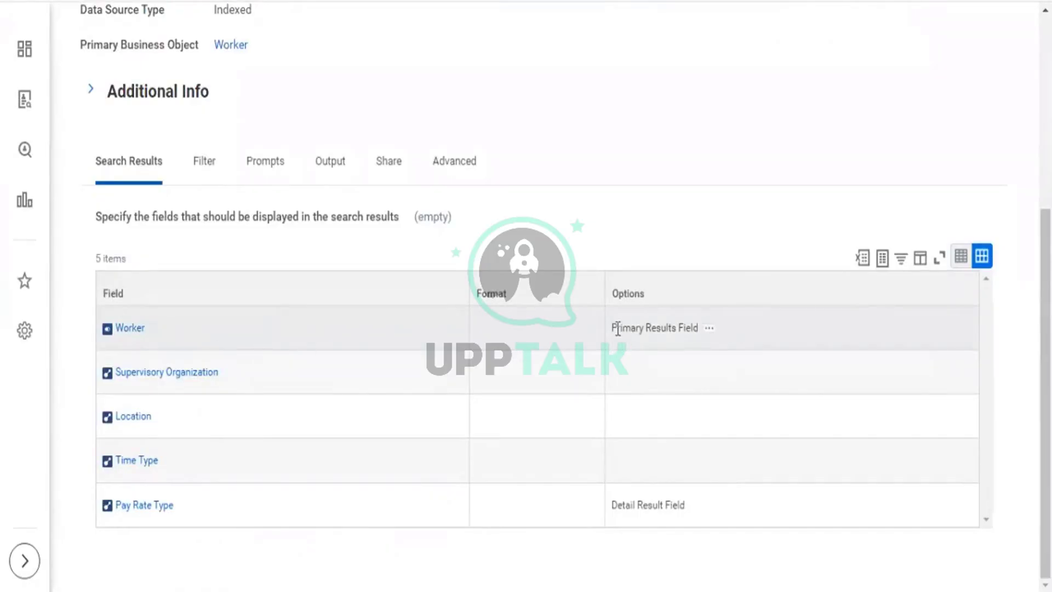
Highlight the Worker, Time Type, Location and Supervisory Organization result fields.
drag(615, 327, 667, 329)
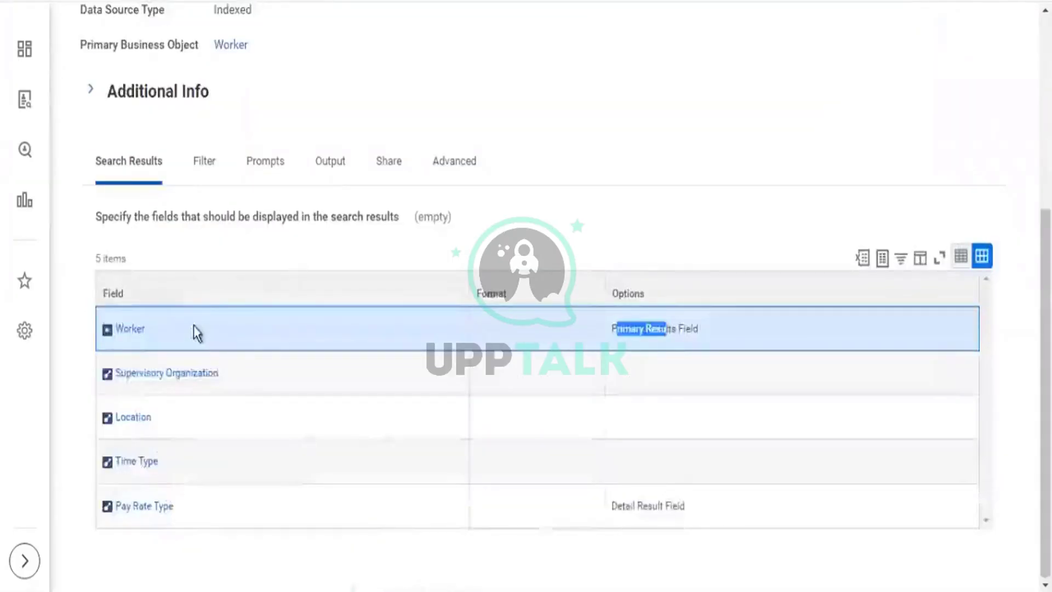
drag(195, 331, 107, 331)
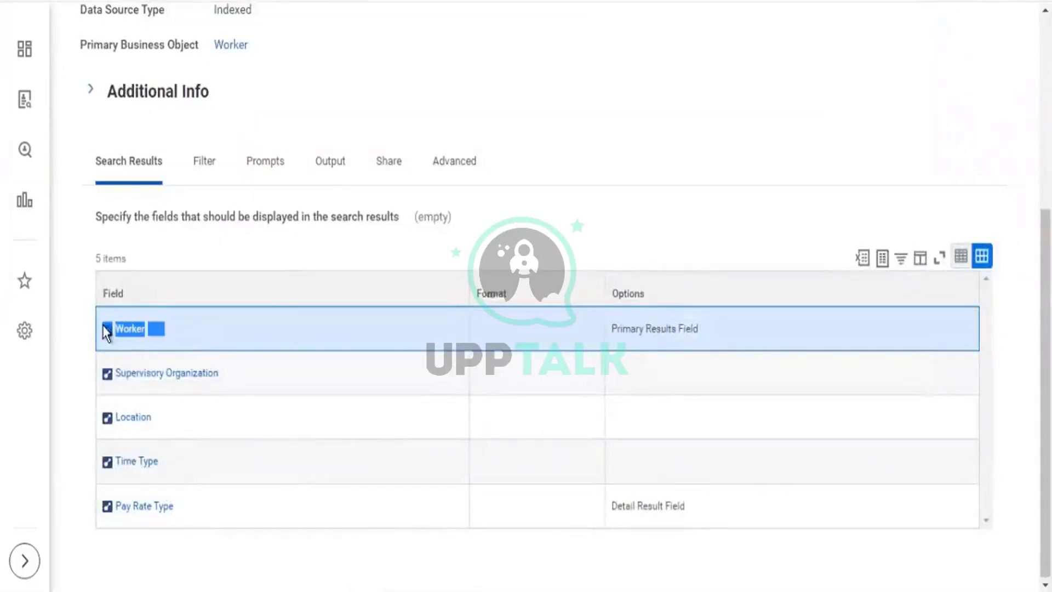
click(170, 470)
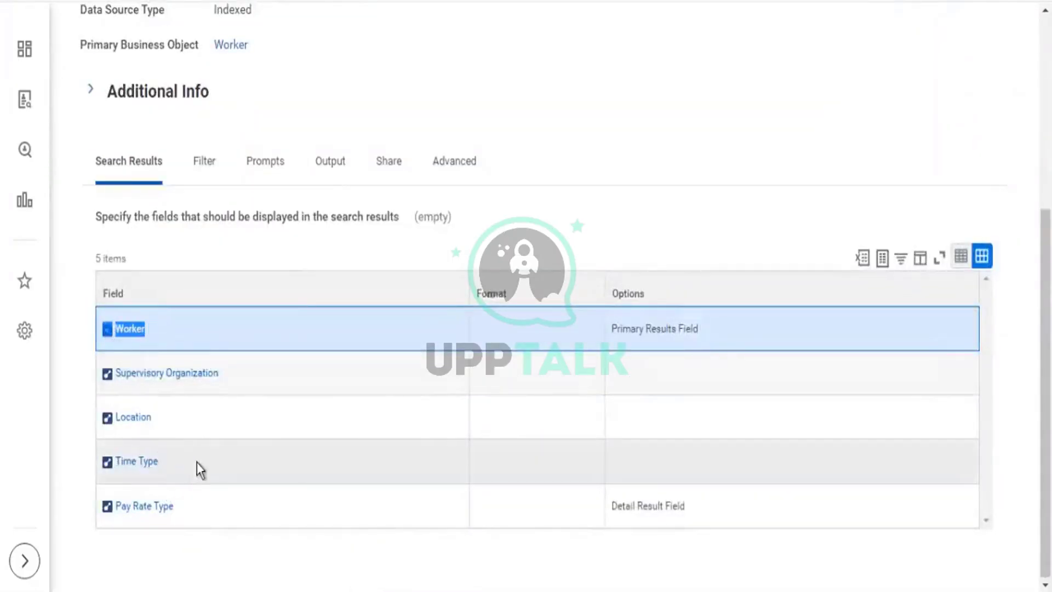
drag(145, 428, 124, 371)
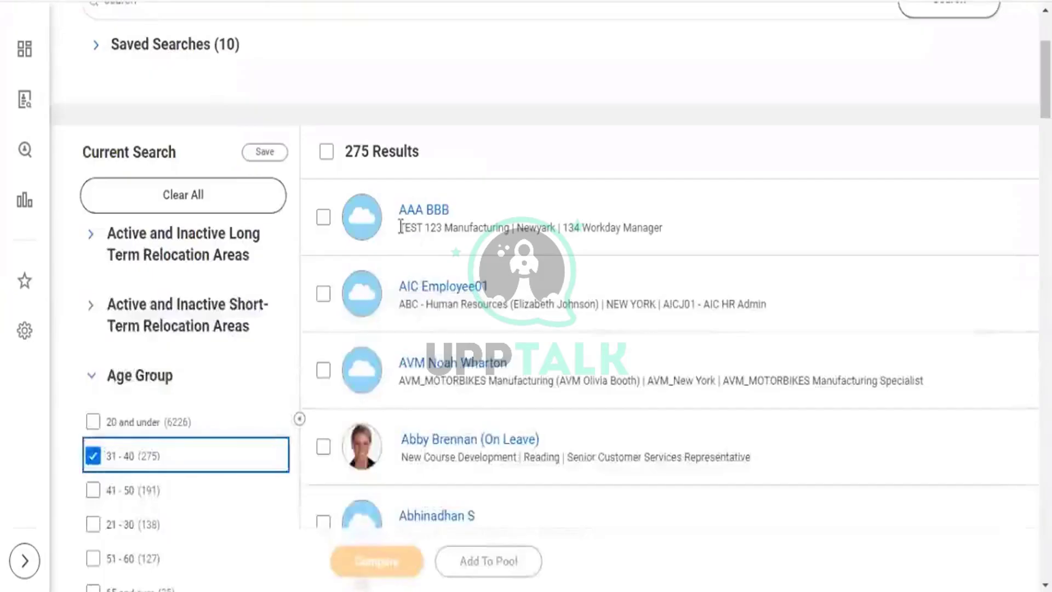
Compare them with the first worker's organization and job title, then open the report's related actions.
drag(400, 227, 548, 226)
drag(662, 227, 591, 226)
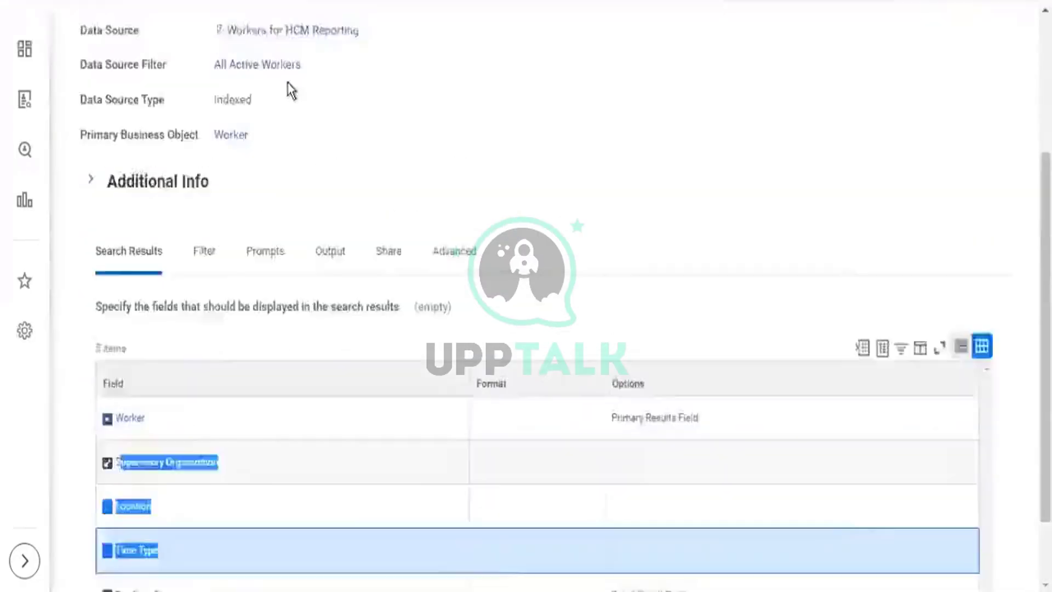
scroll(289, 89, up, 5)
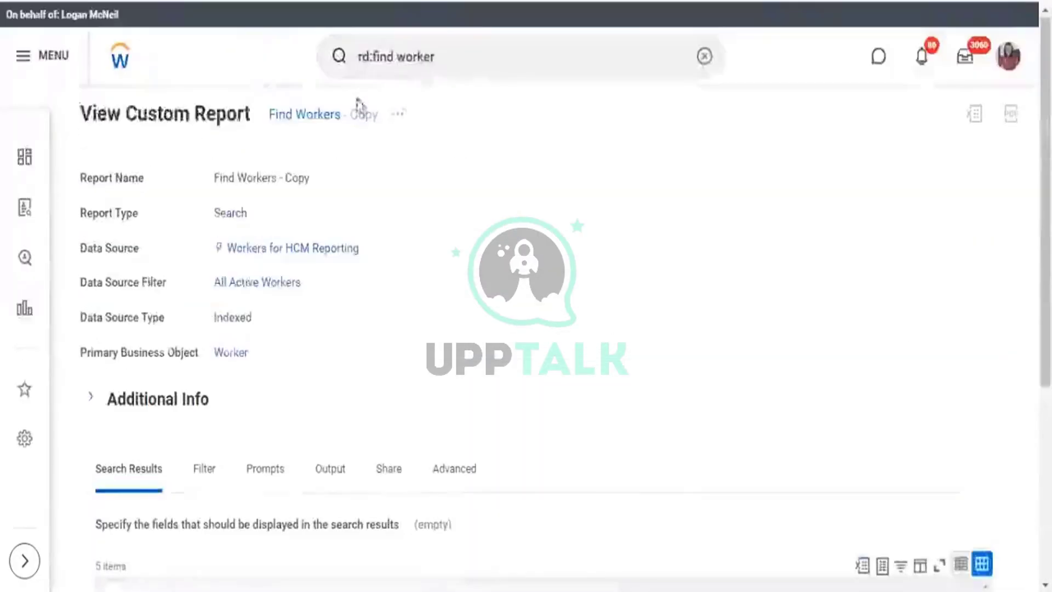
click(399, 115)
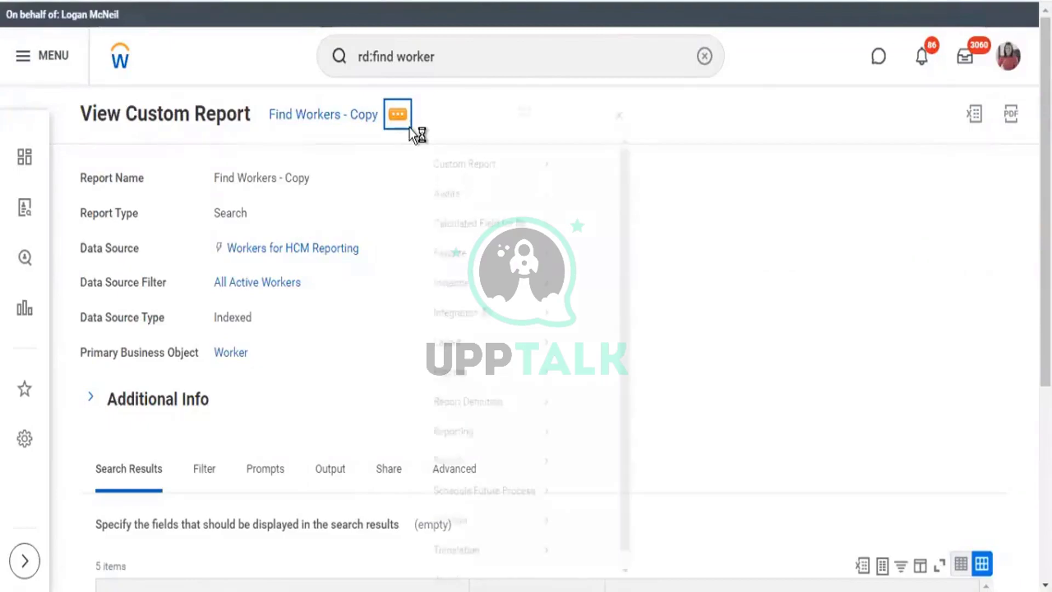
Edit Find Workers - Copy and view its data source list, closing it unchanged.
mouse_move(475, 184)
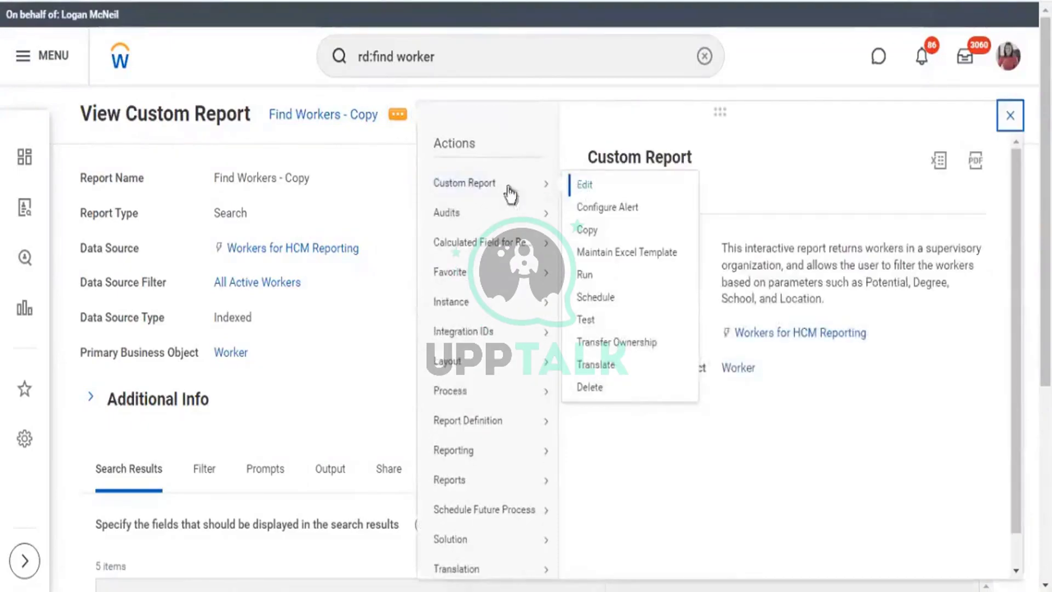
click(378, 183)
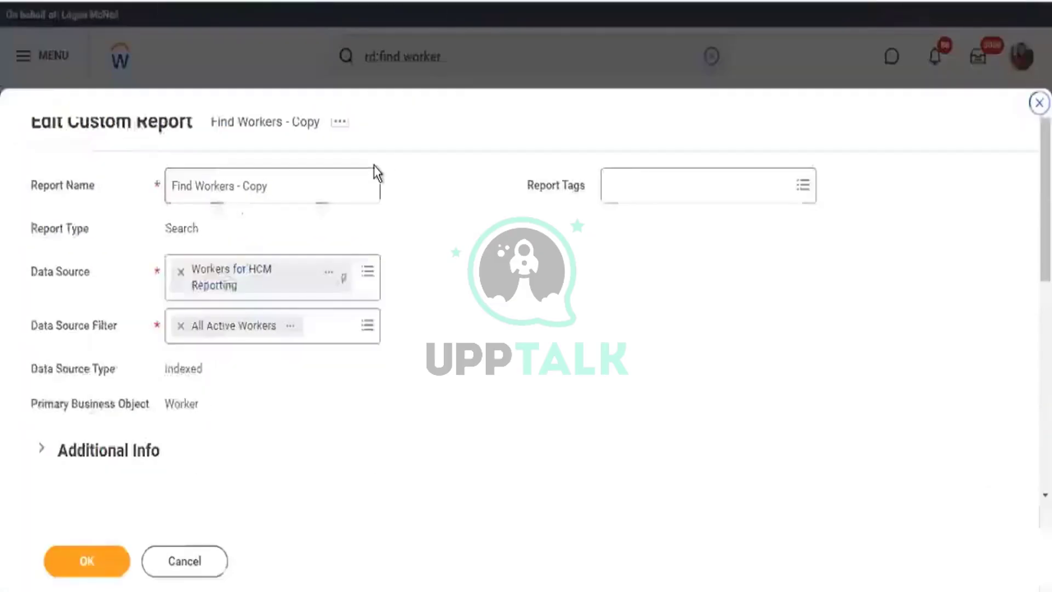
scroll(498, 277, down, 8)
scroll(451, 239, up, 5)
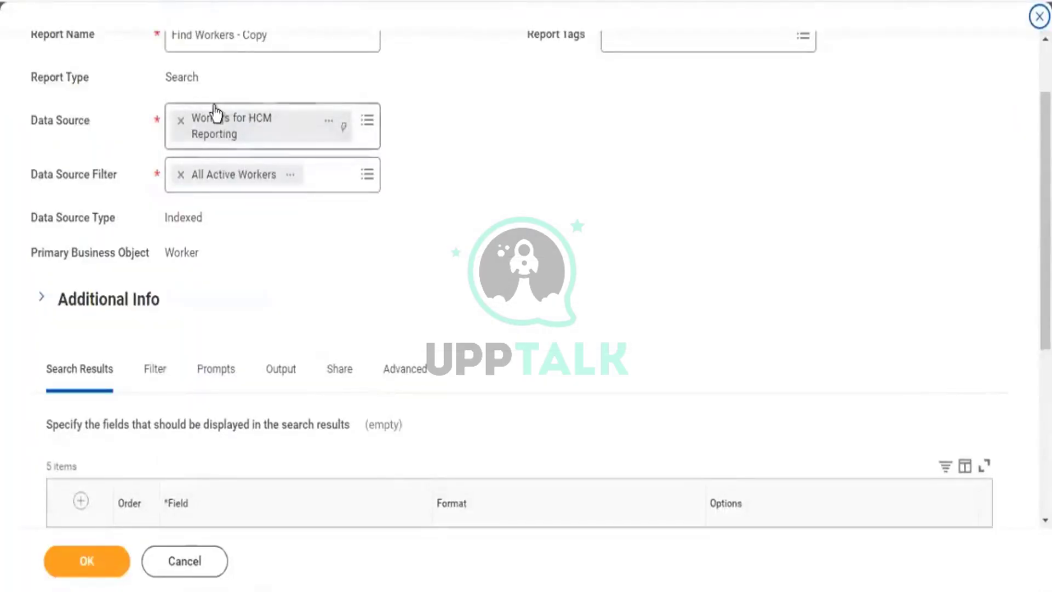
click(367, 122)
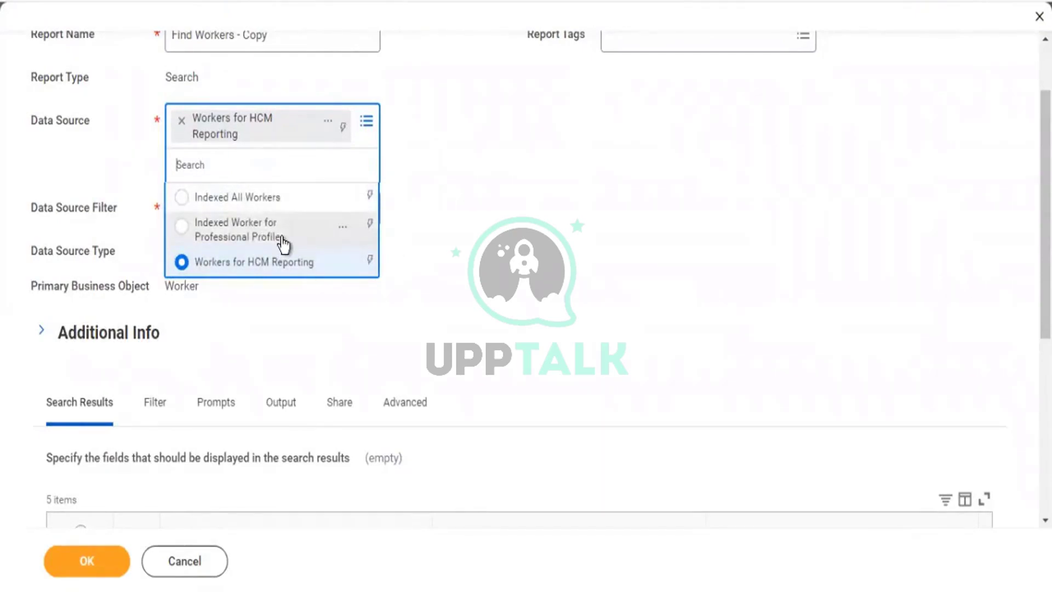
click(616, 276)
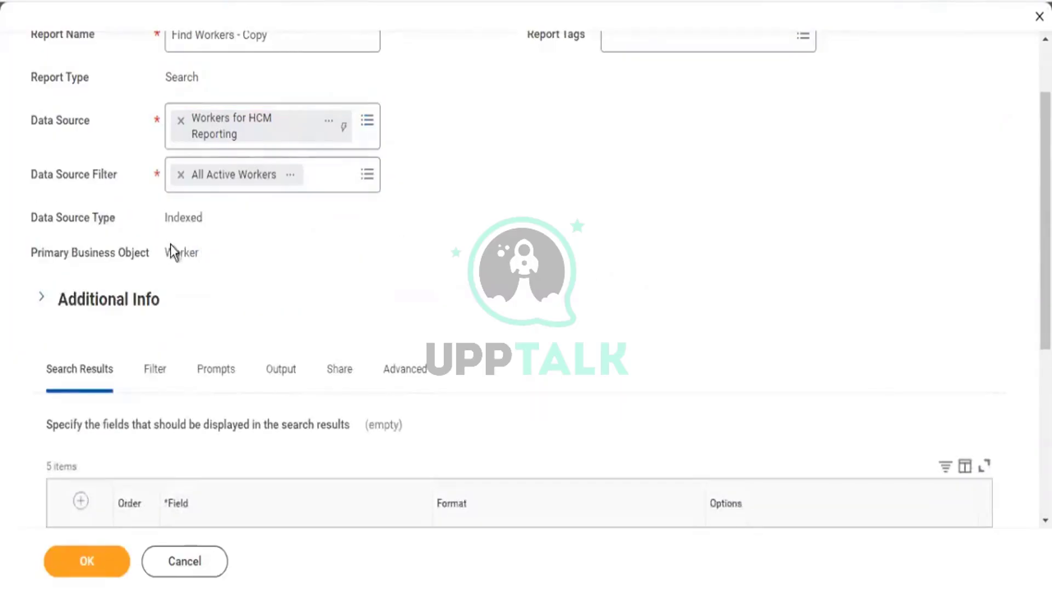
drag(165, 252, 193, 254)
scroll(586, 66, down, 3)
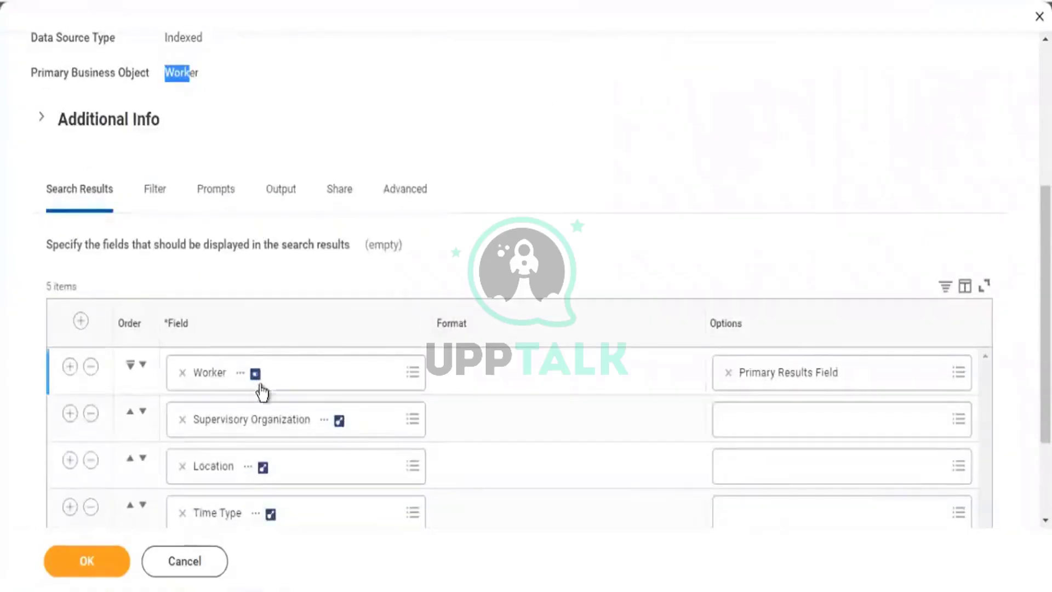
scroll(231, 307, down, 2)
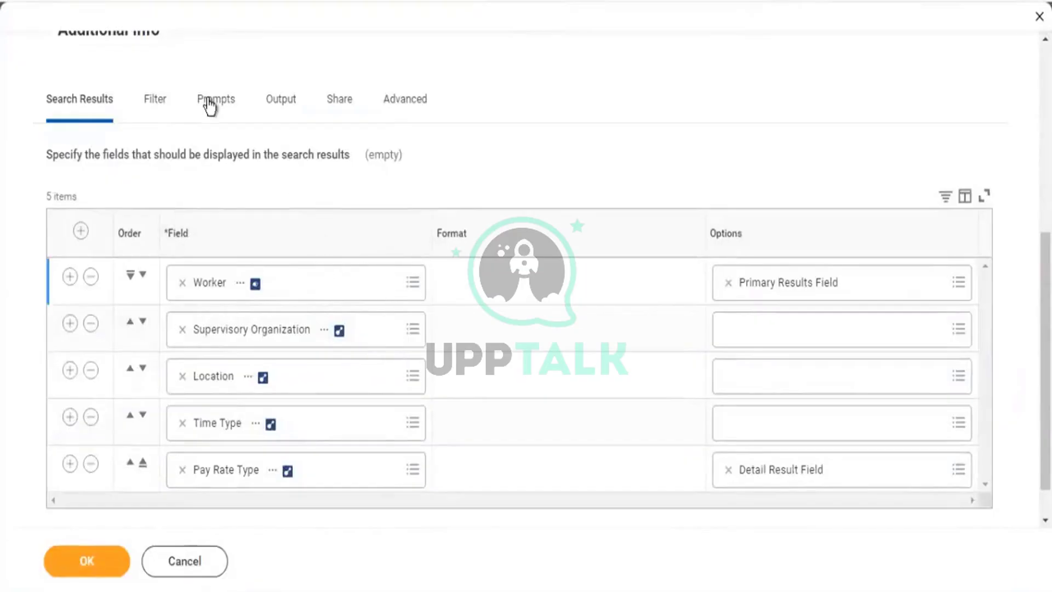
scroll(210, 106, up, 3)
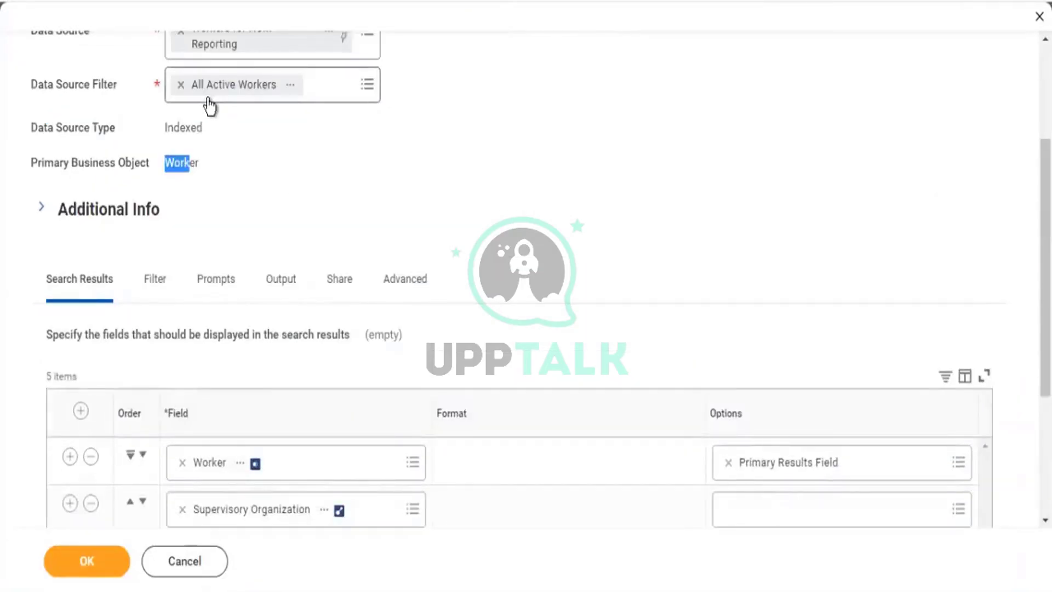
scroll(209, 105, up, 2)
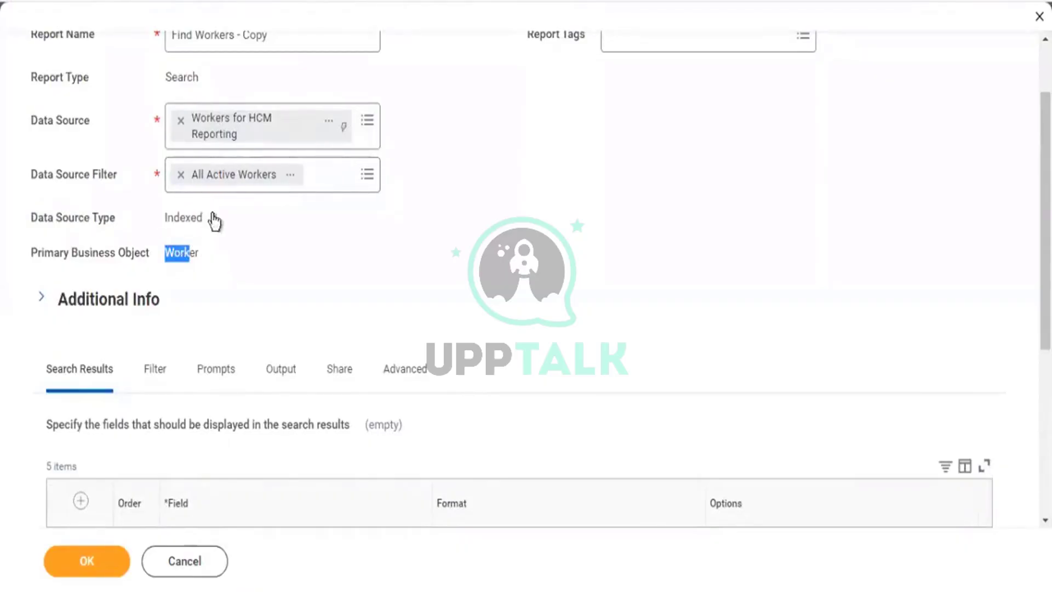
scroll(236, 216, down, 3)
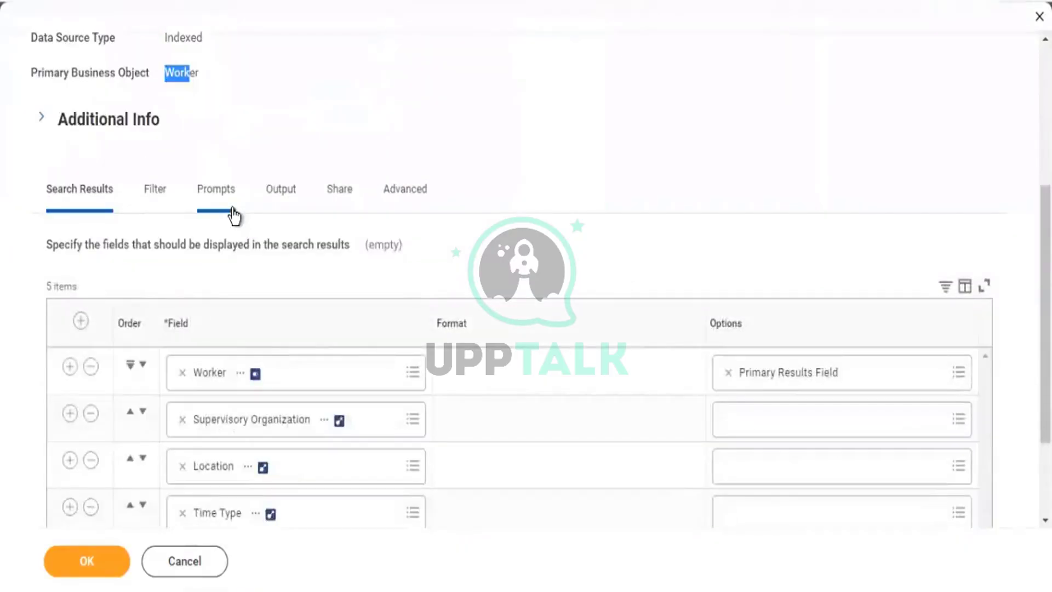
scroll(136, 285, down, 2)
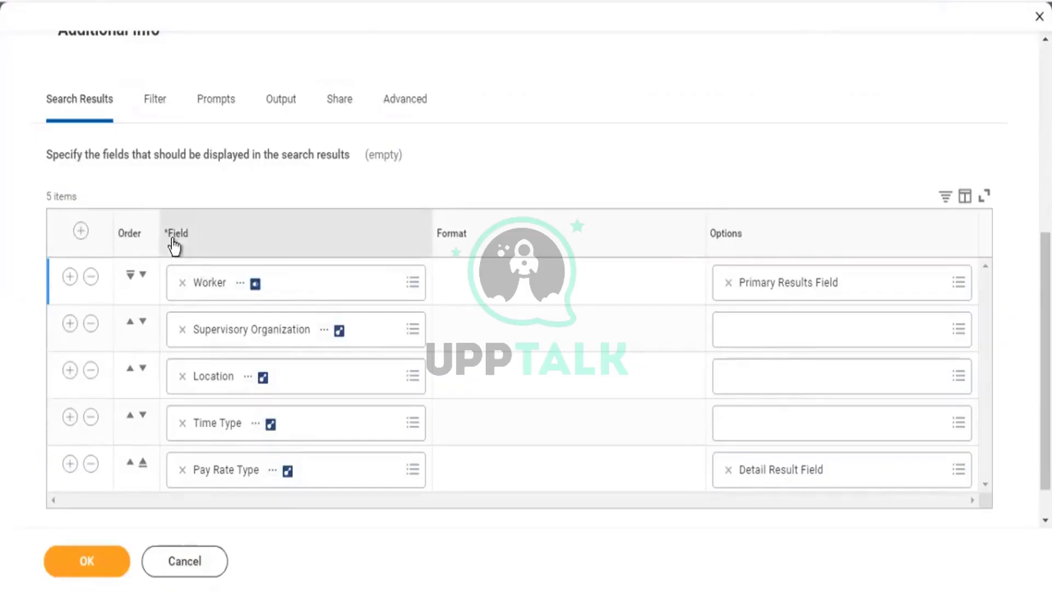
drag(166, 235, 193, 236)
scroll(153, 104, up, 3)
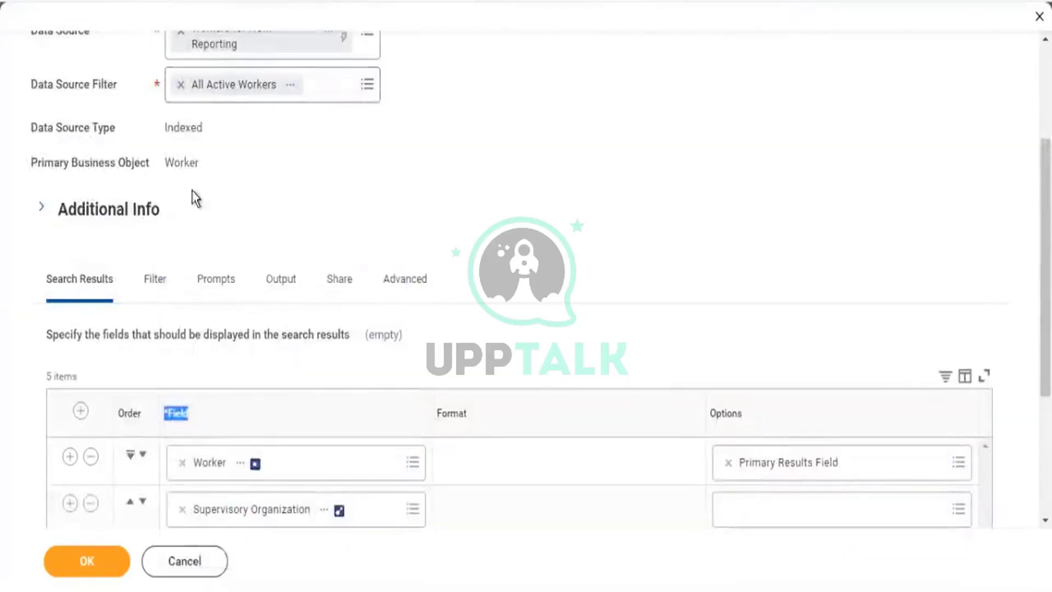
scroll(195, 191, down, 4)
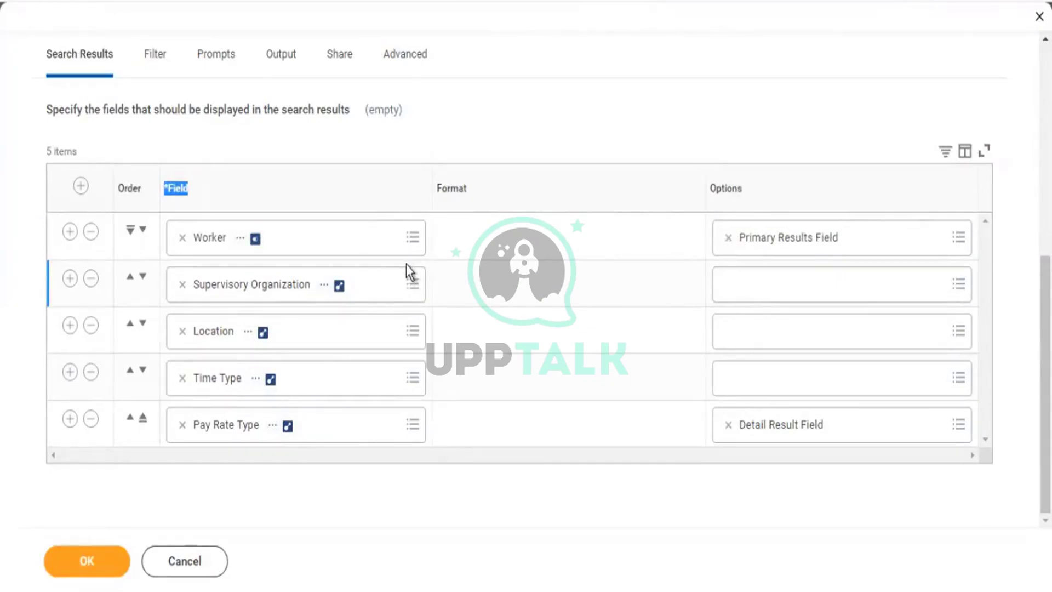
scroll(85, 71, up, 2)
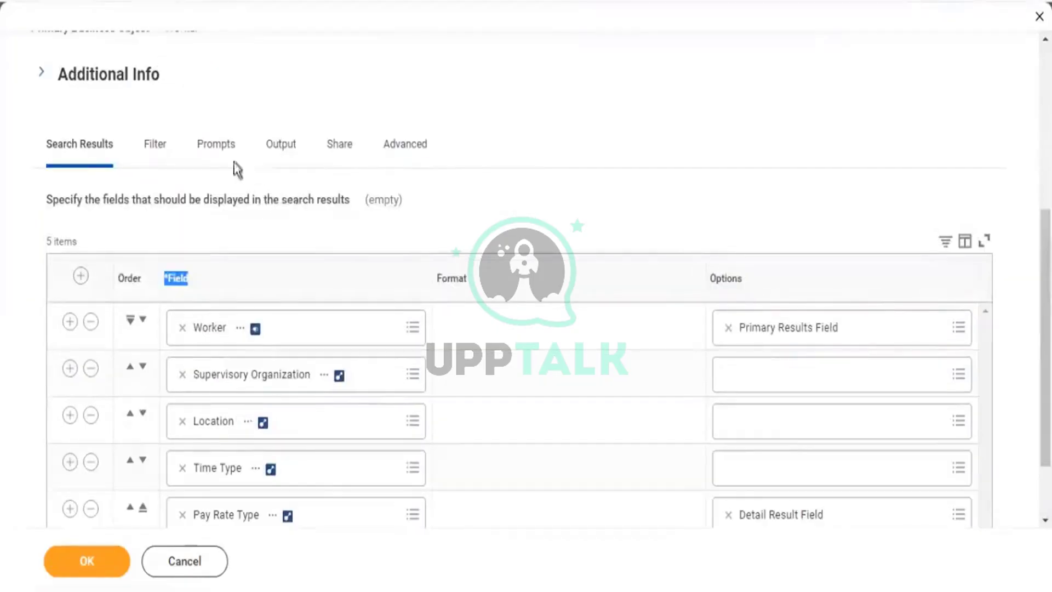
click(159, 149)
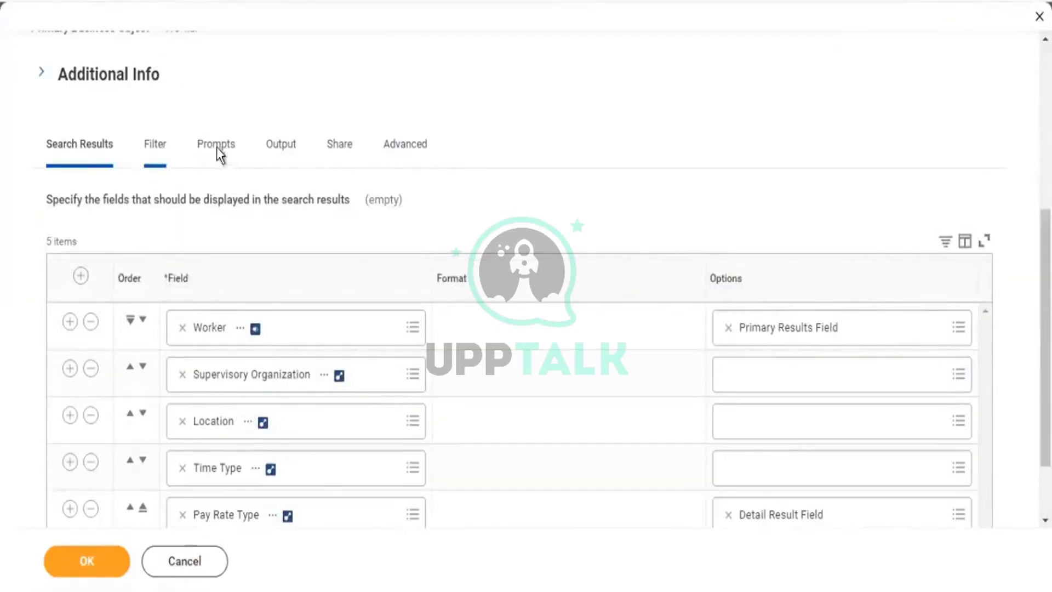
Step through the Prompts, Output and Advanced tabs down to the 63 facet filters.
click(222, 248)
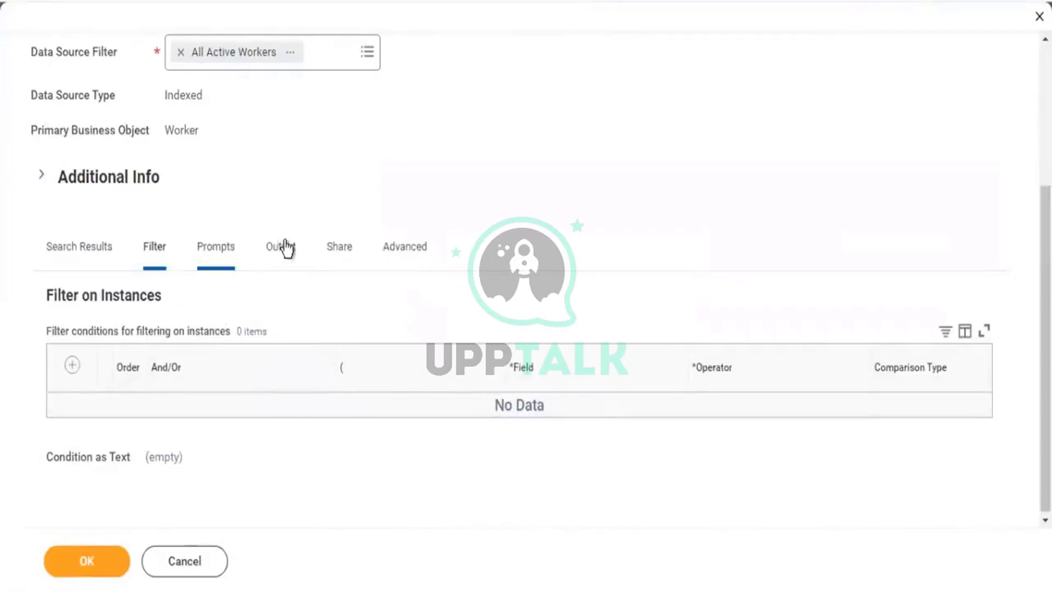
click(284, 246)
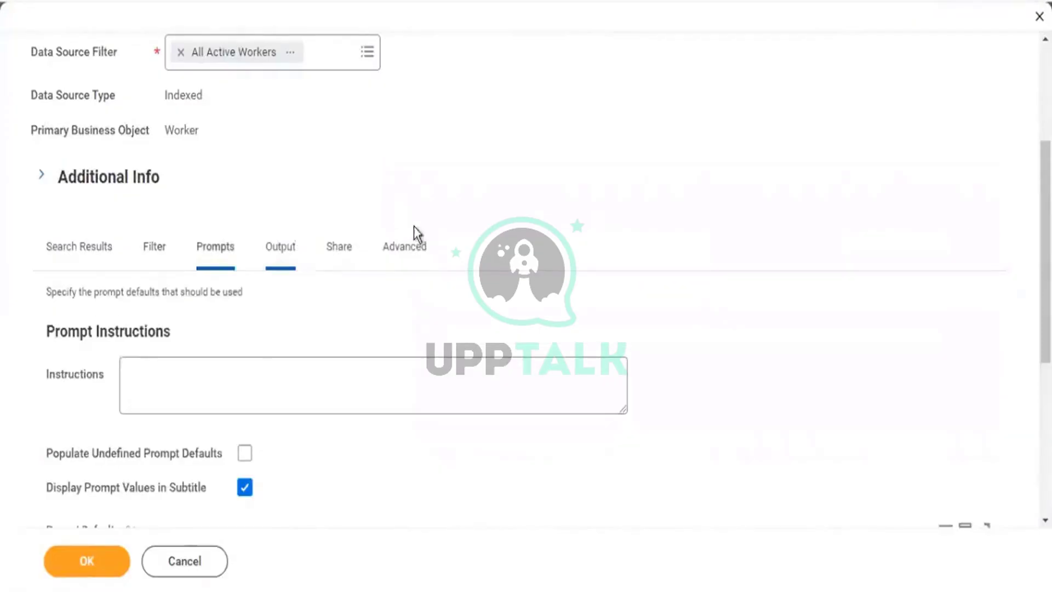
click(407, 354)
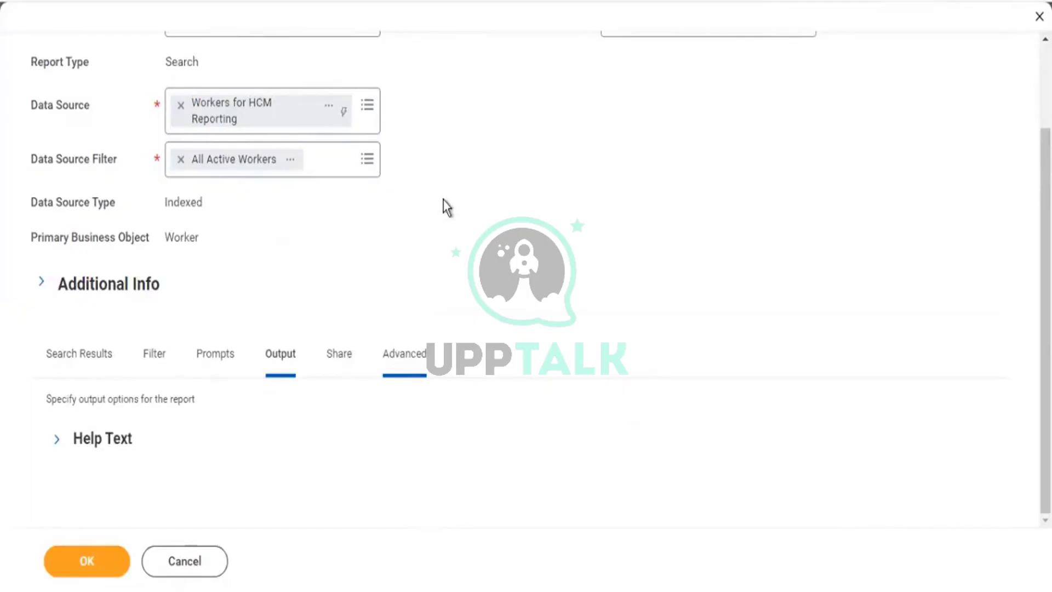
scroll(448, 225, down, 5)
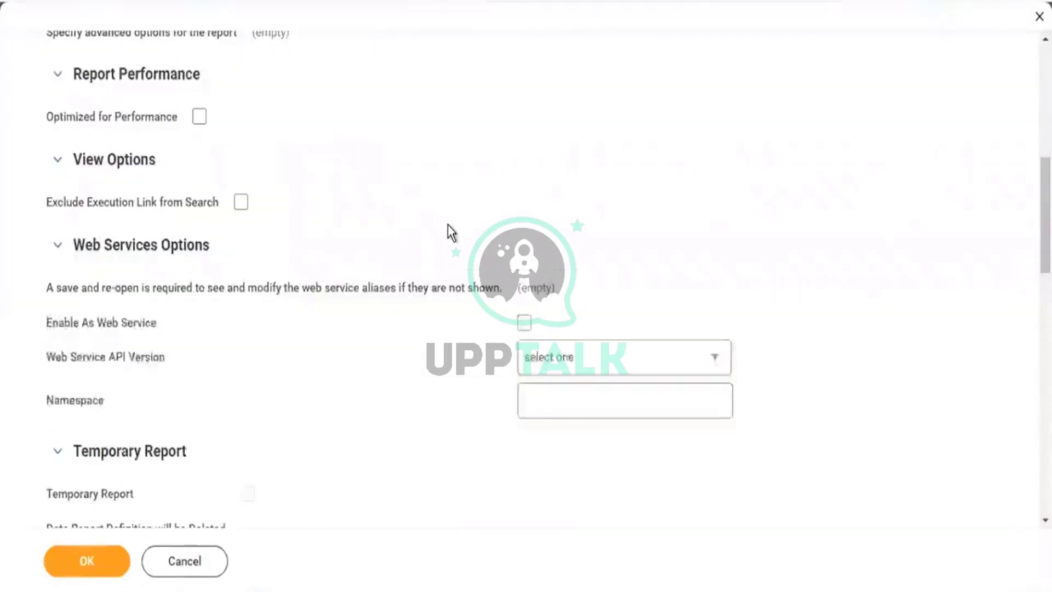
scroll(448, 225, down, 6)
scroll(396, 206, down, 2)
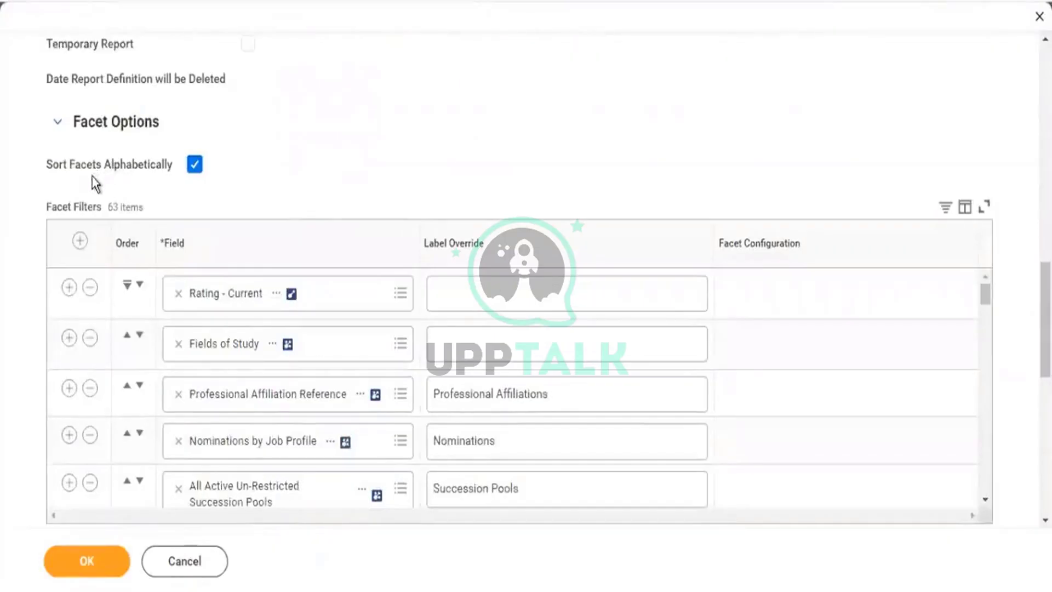
Scroll through the Advanced tab's facet filter list.
drag(74, 207, 96, 203)
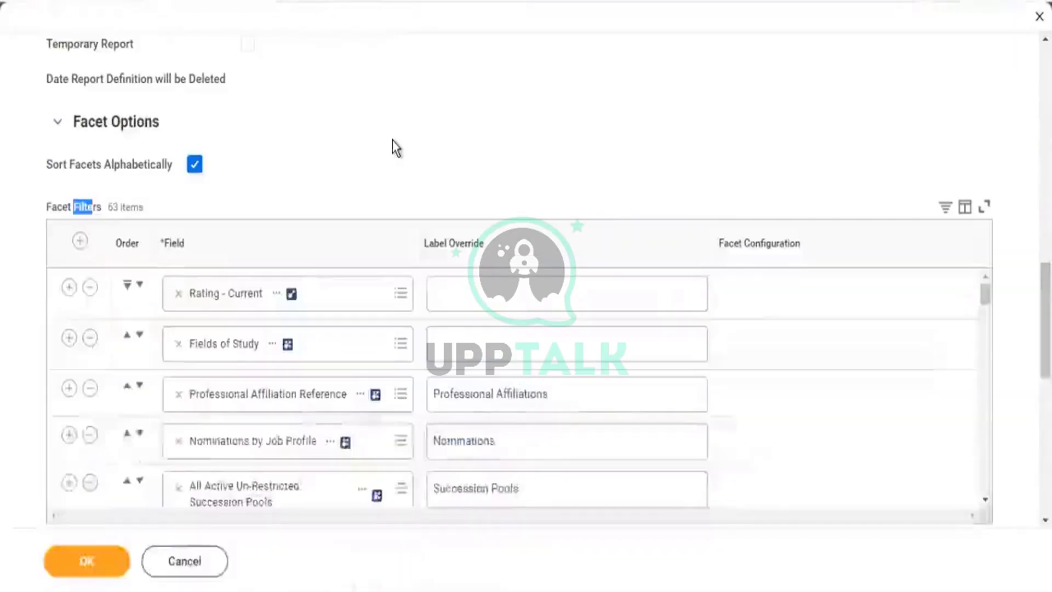
scroll(392, 141, down, 2)
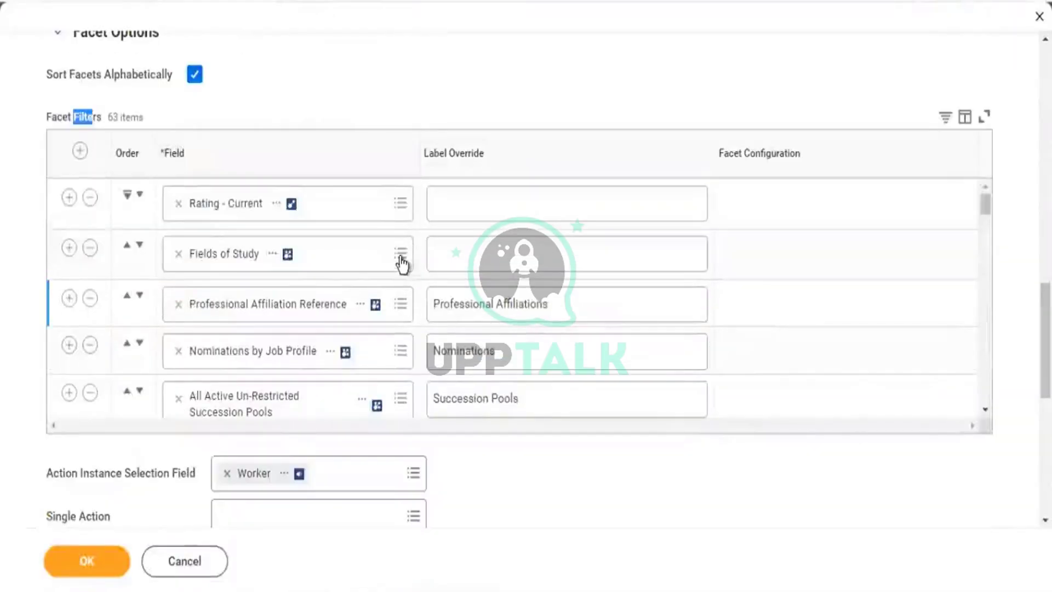
scroll(402, 265, up, 2)
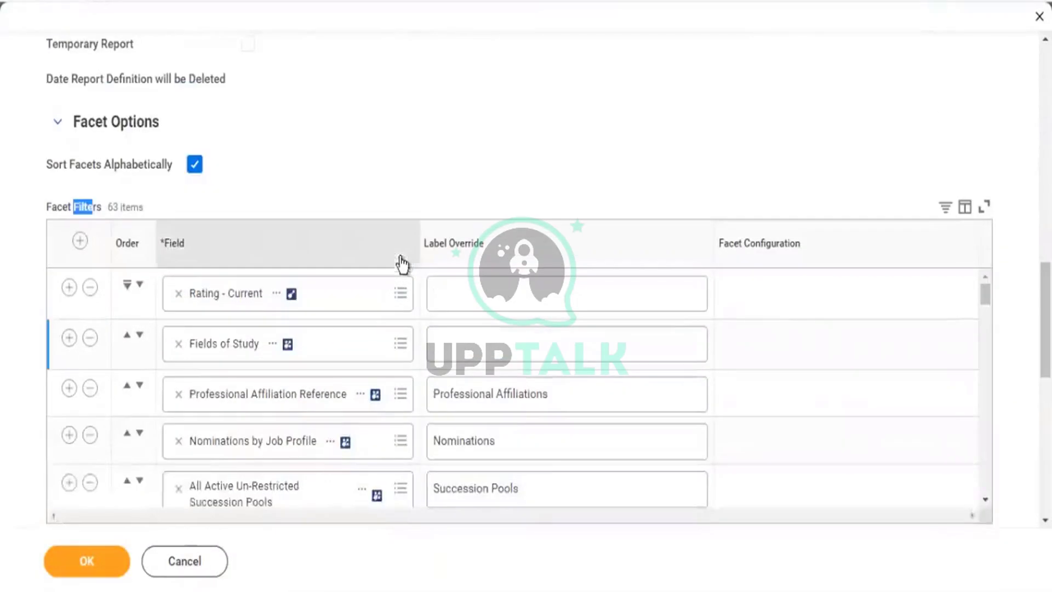
scroll(312, 367, down, 4)
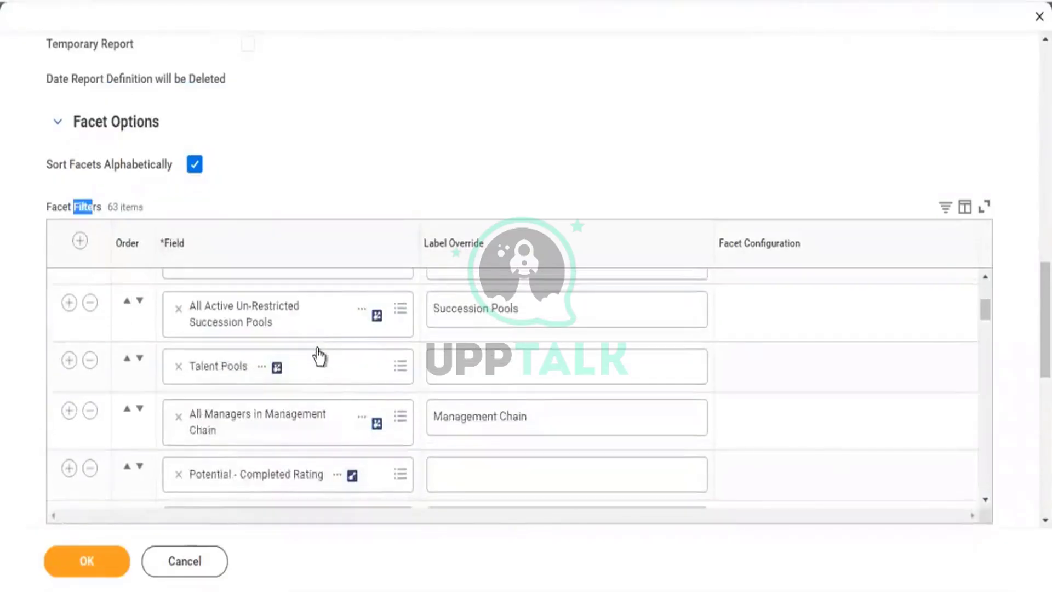
scroll(314, 361, down, 5)
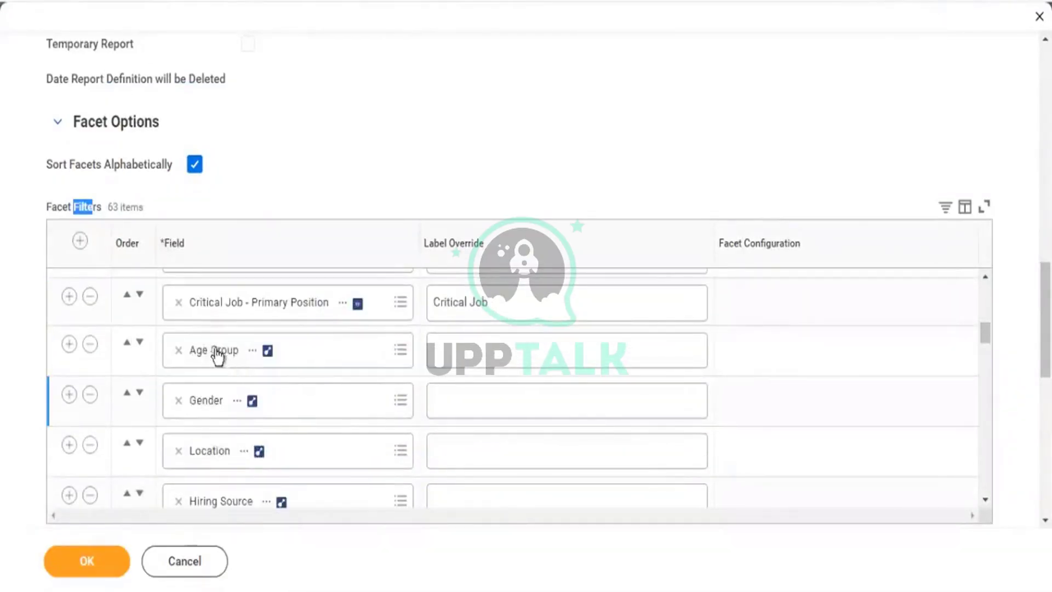
scroll(206, 347, down, 2)
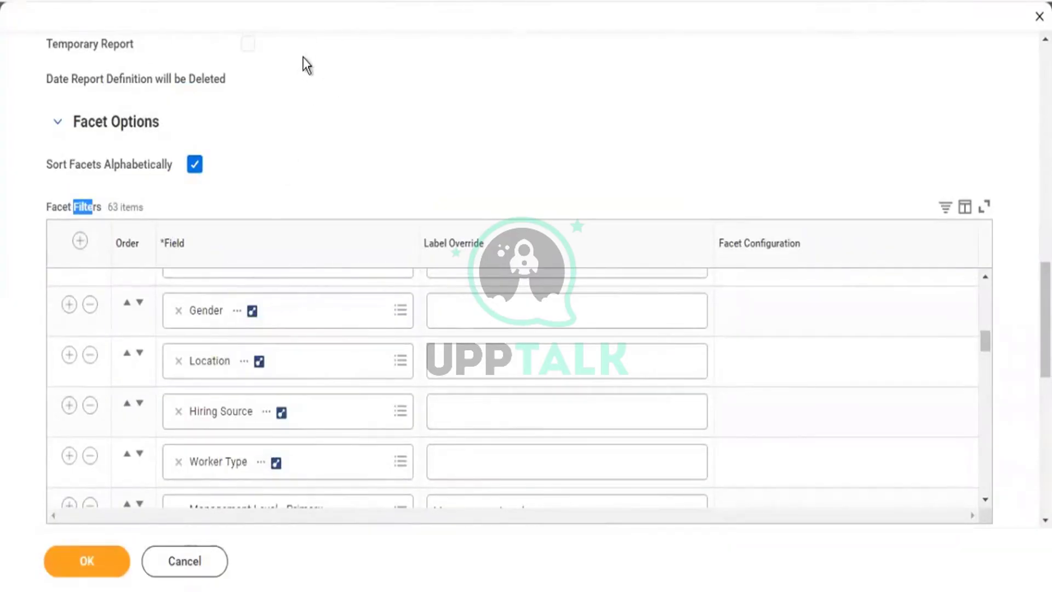
scroll(305, 251, down, 2)
scroll(321, 315, down, 2)
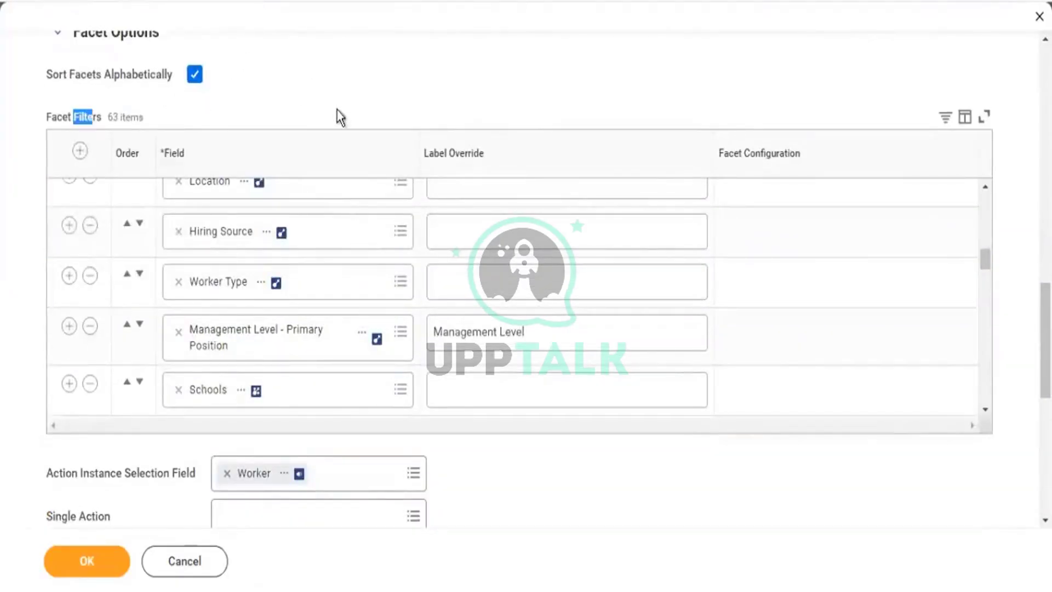
scroll(412, 307, down, 10)
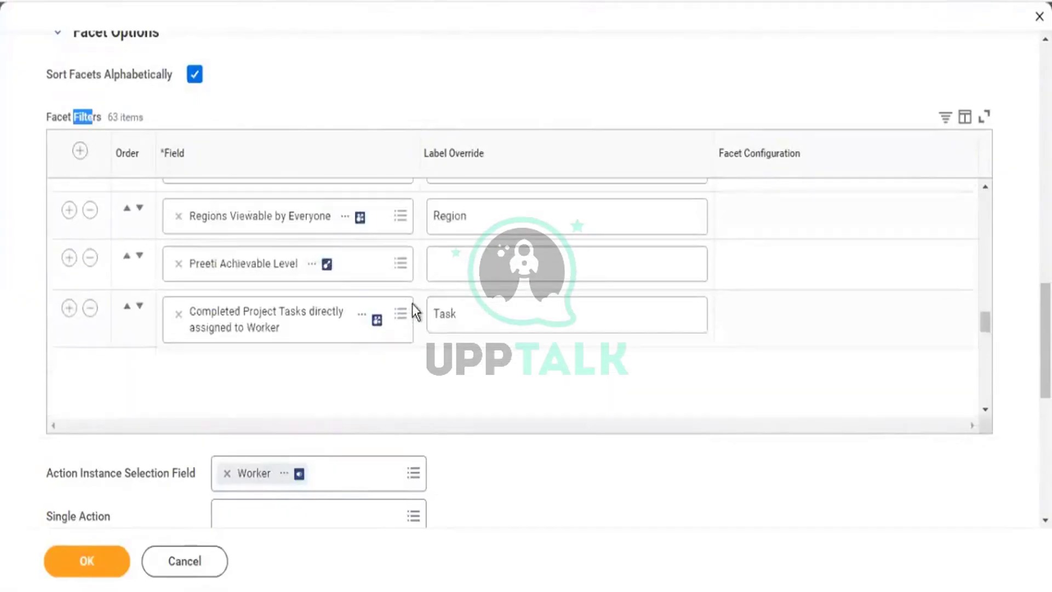
scroll(412, 304, down, 3)
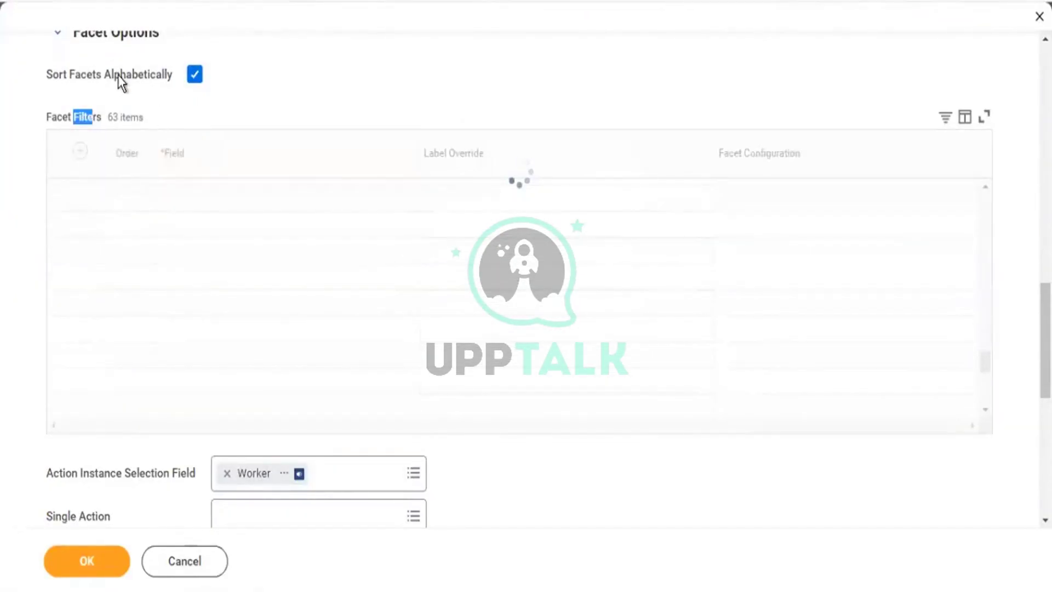
Collapse the Age Group facet, then cancel all edits to Find Workers - Copy.
drag(120, 77, 145, 78)
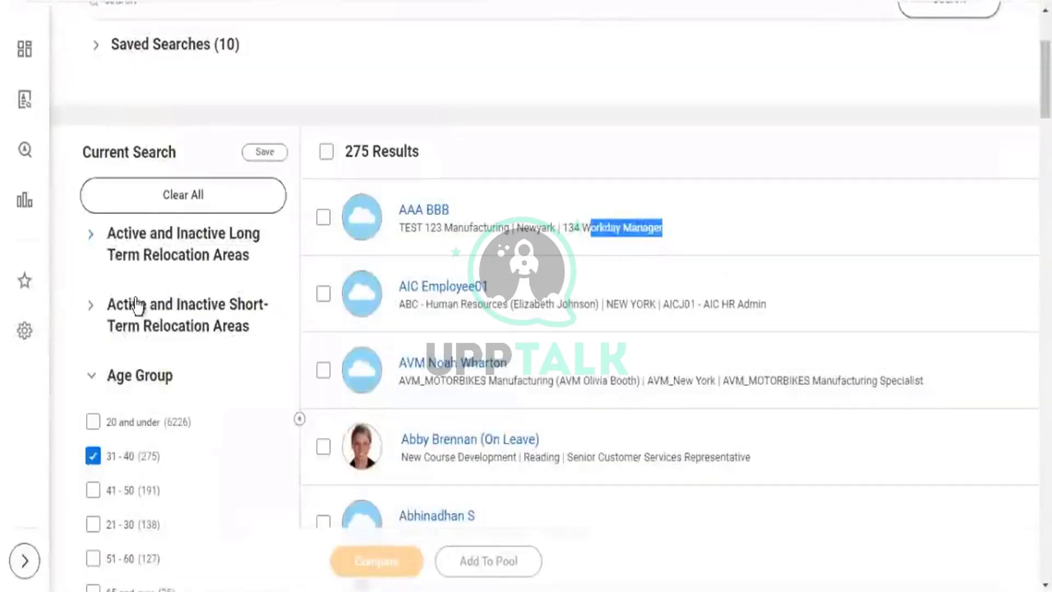
click(129, 214)
click(92, 375)
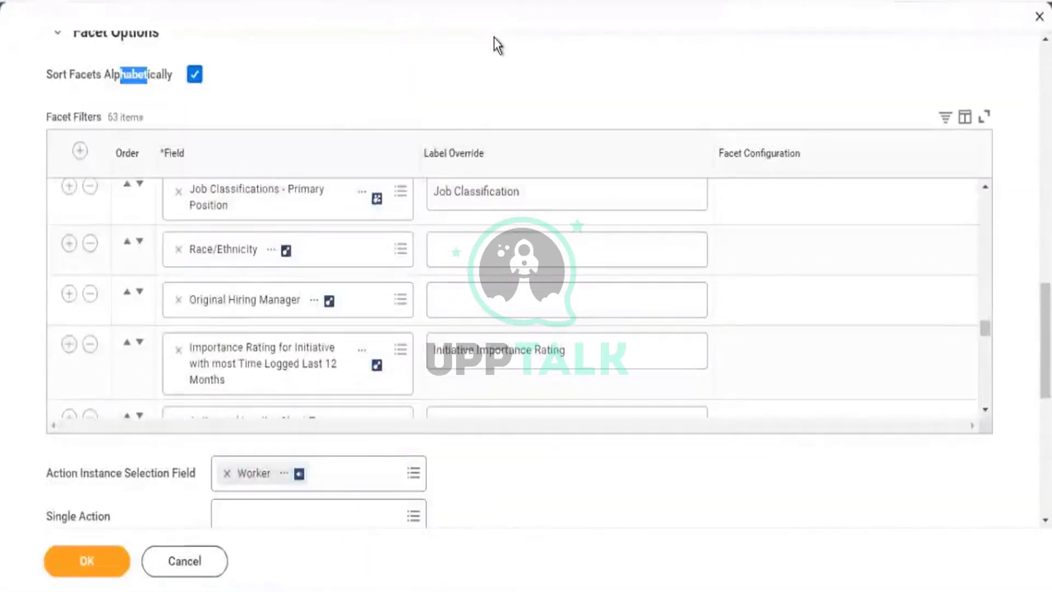
scroll(493, 38, up, 5)
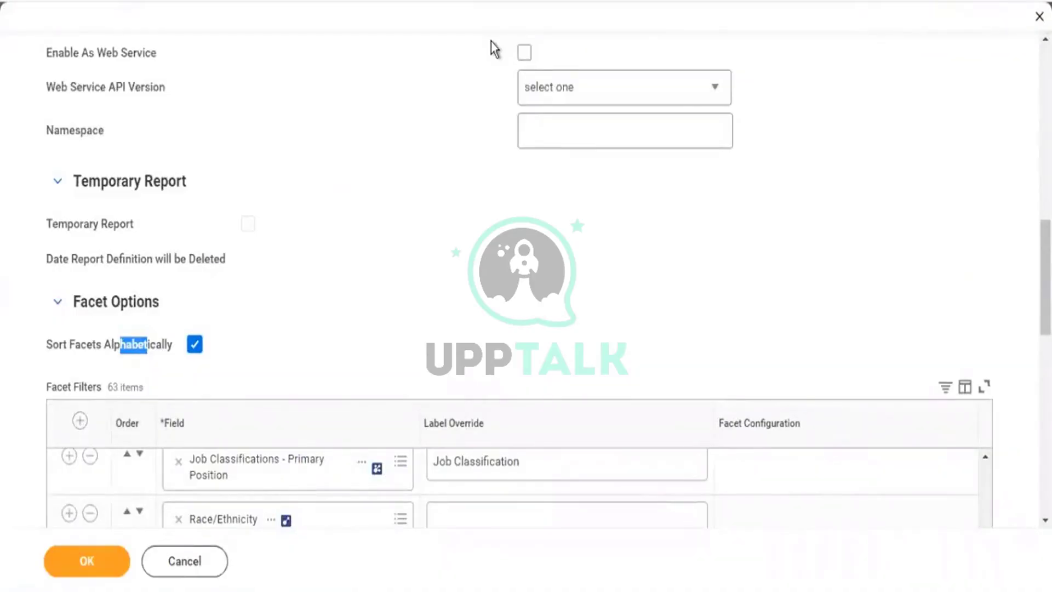
scroll(486, 38, up, 7)
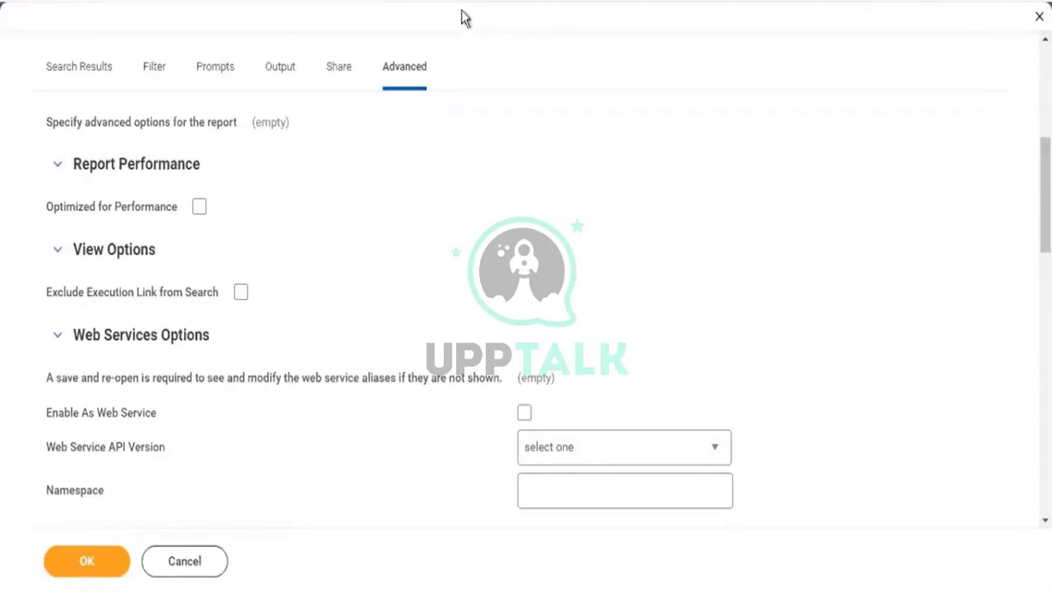
scroll(592, 239, up, 7)
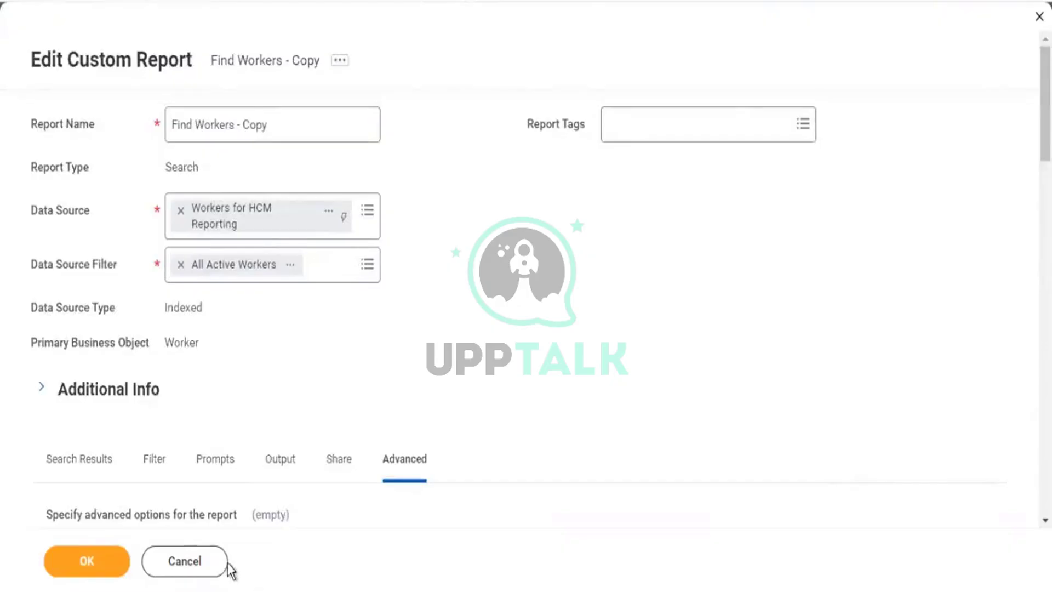
click(211, 570)
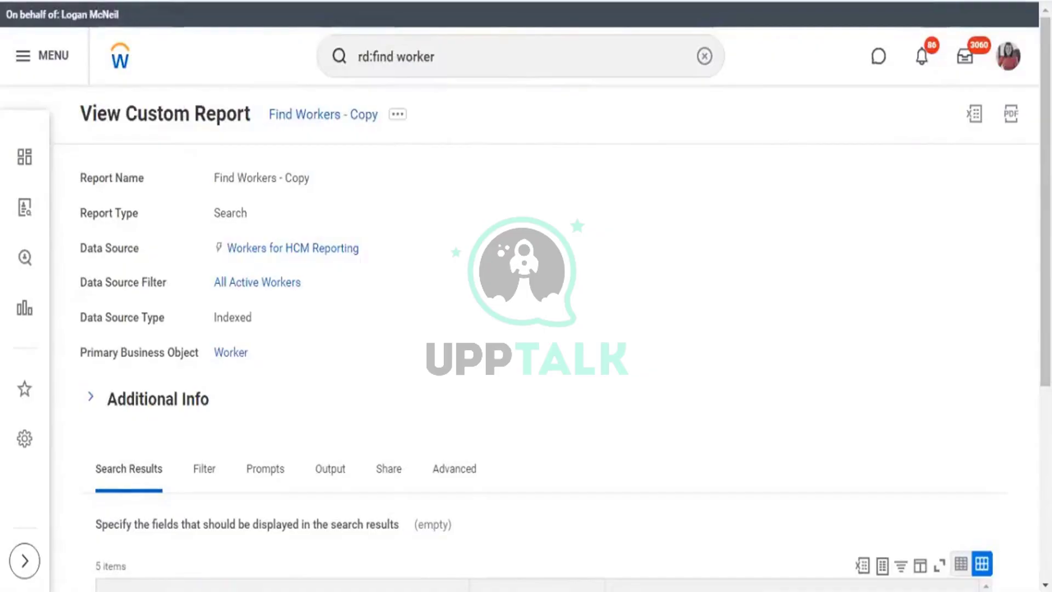
Once the View Custom Report page loads, start a new search from the search bar.
click(492, 58)
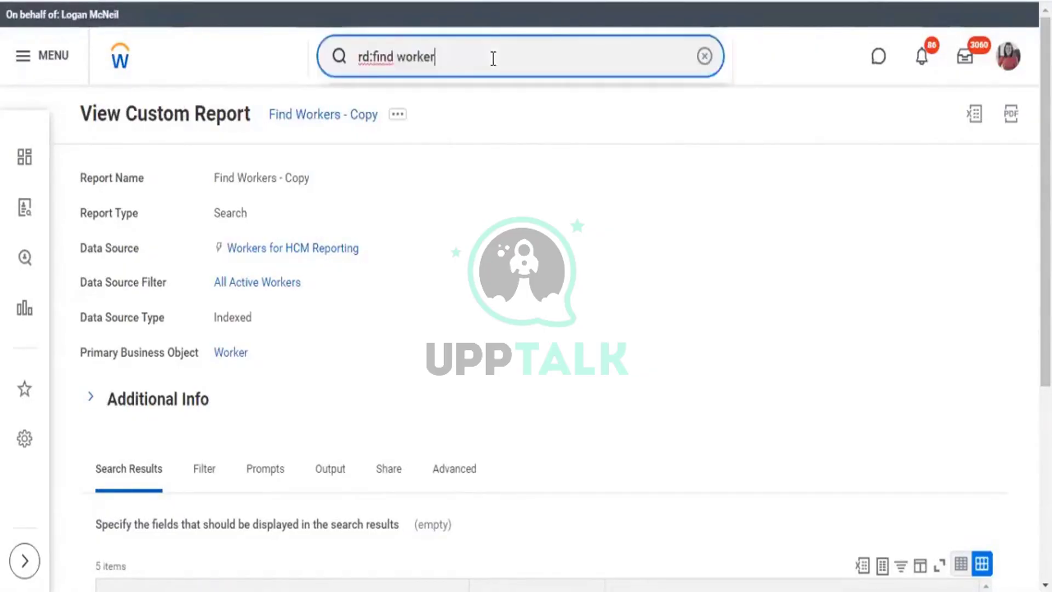
Search rd:kpmg1 and open the KPMG1 - Worker Details report definition.
key(ctrl+a)
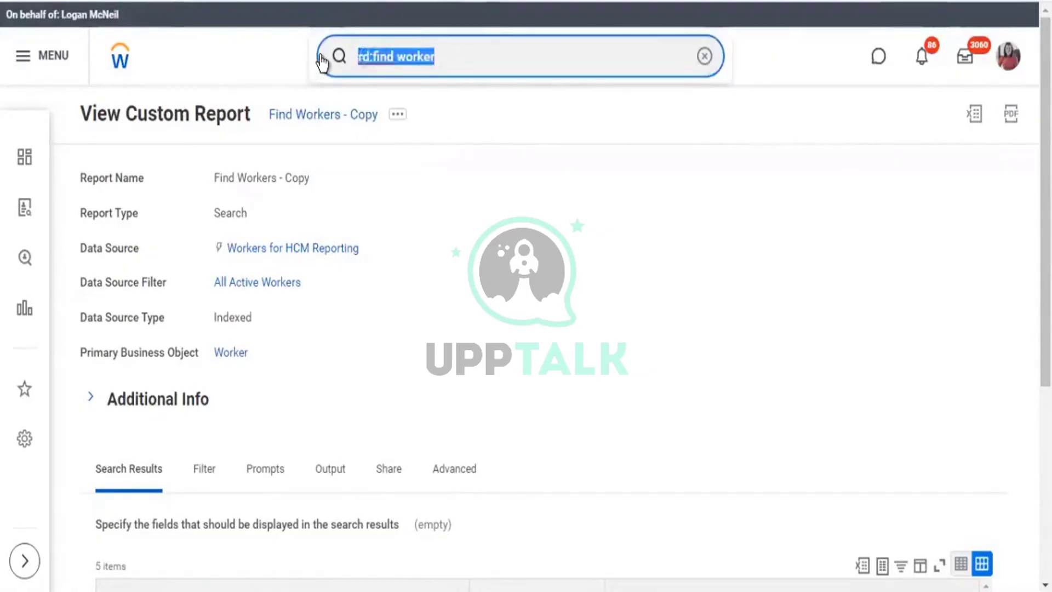
text(rd:)
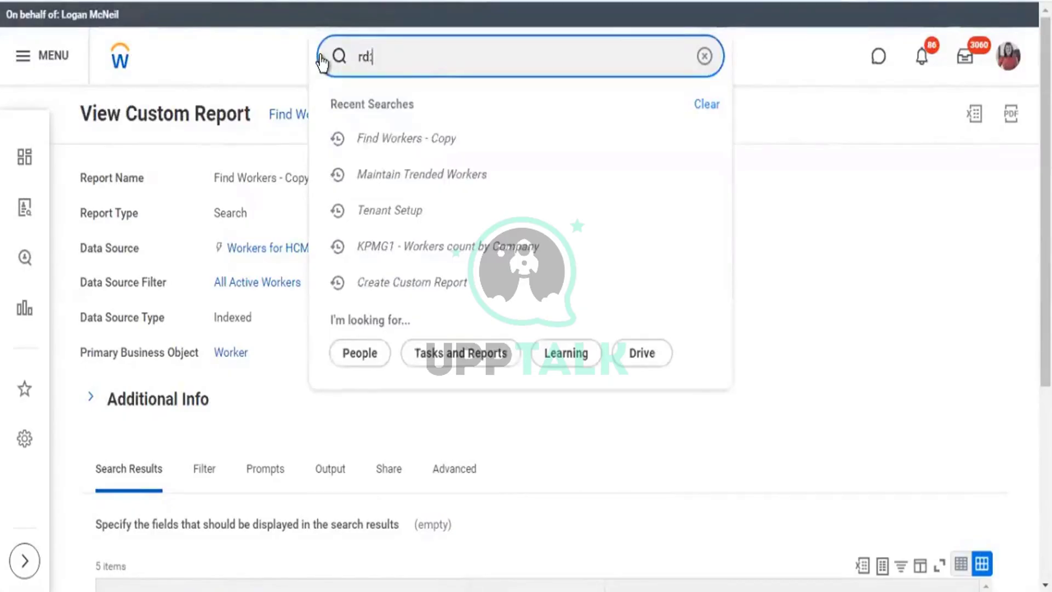
text(k)
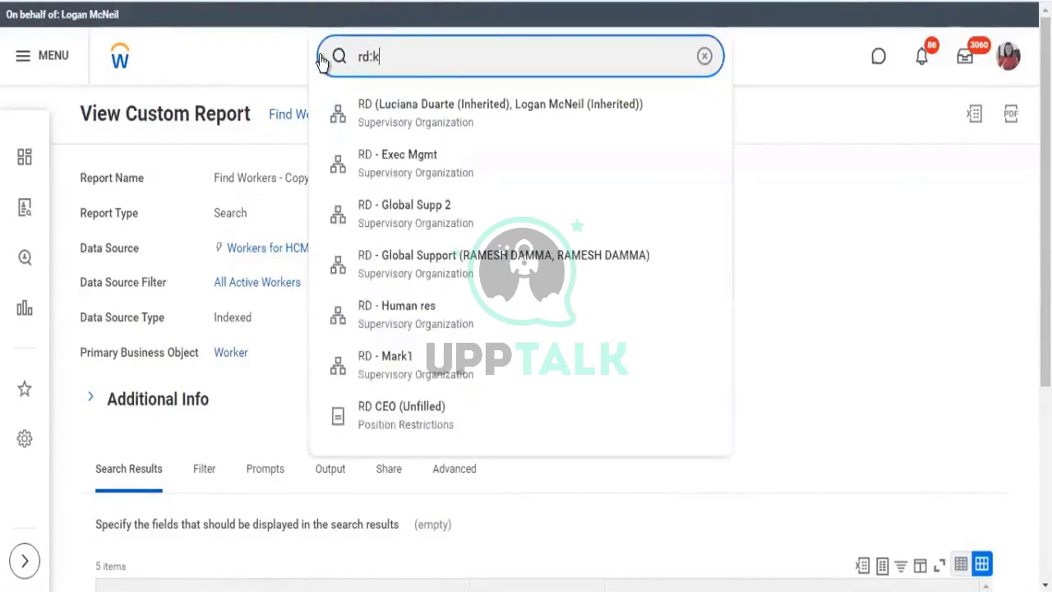
text(pmg1)
key(Return)
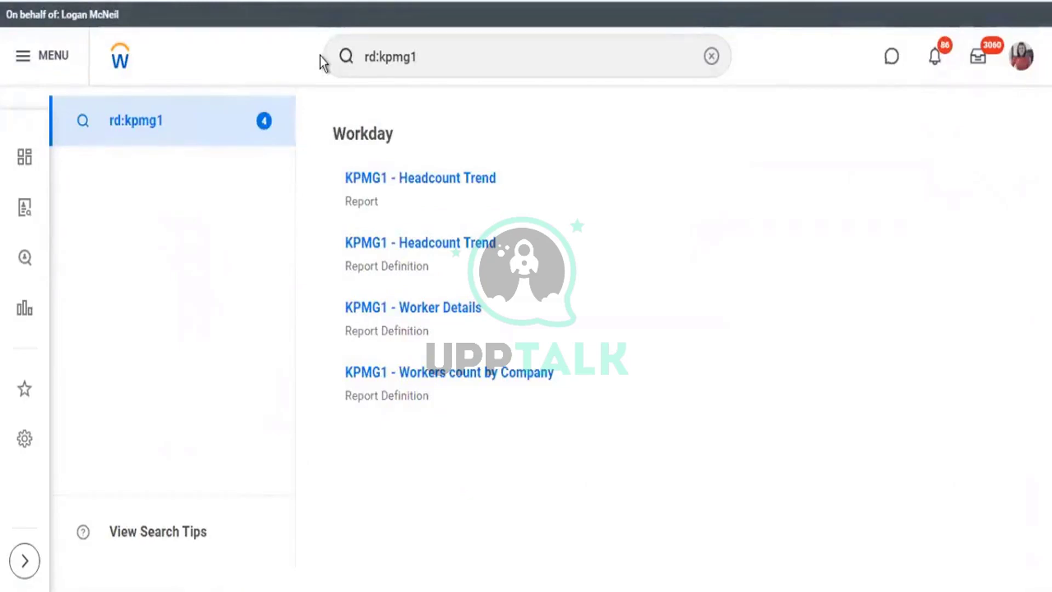
key(F5)
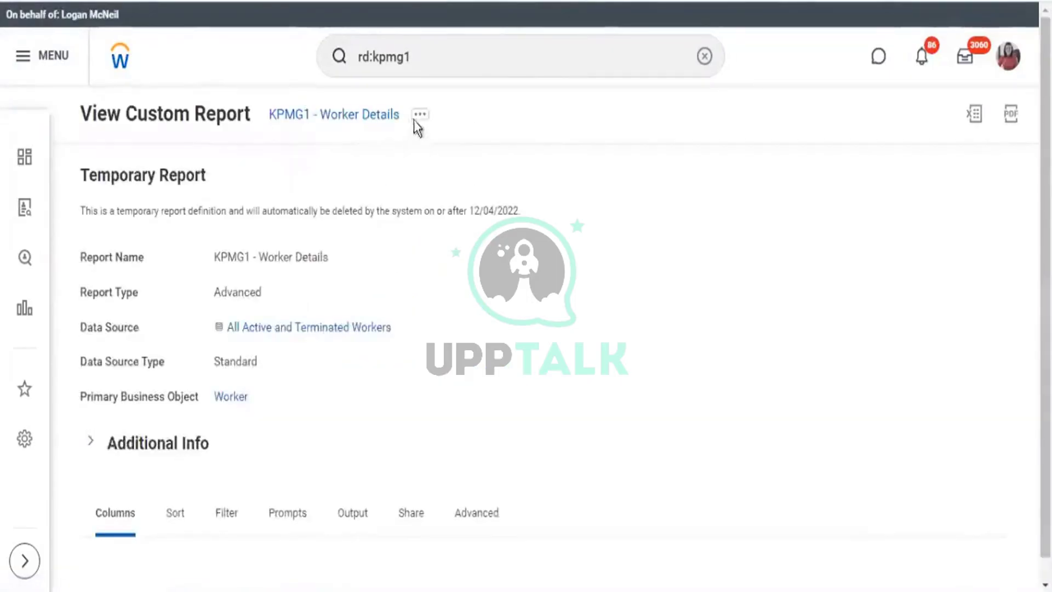
click(419, 115)
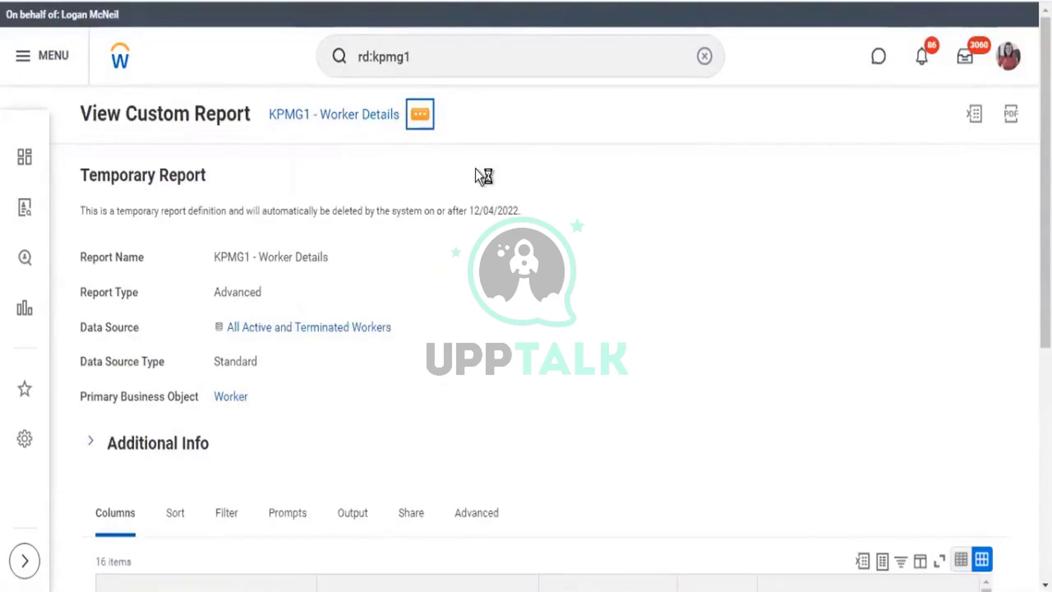
Review the KPMG1 - Worker Details columns and choose Edit for the report.
scroll(733, 314, down, 8)
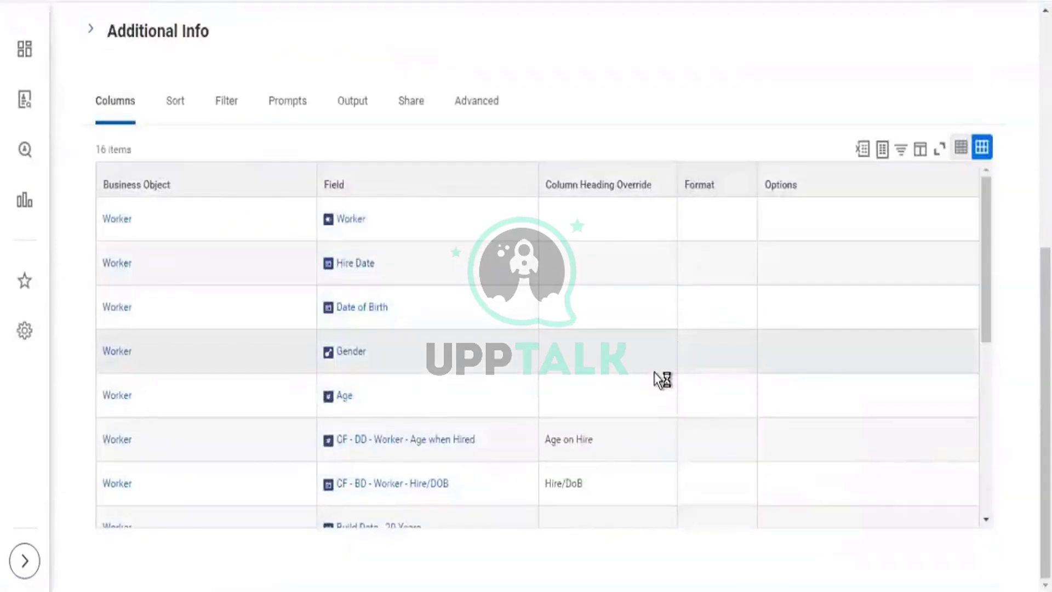
scroll(660, 372, down, 8)
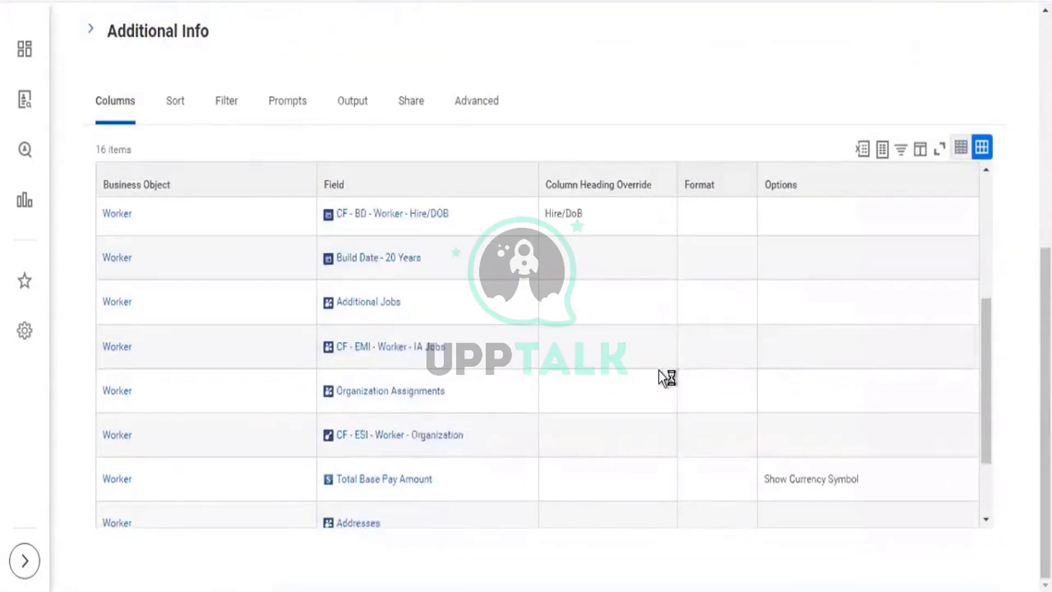
scroll(663, 377, up, 7)
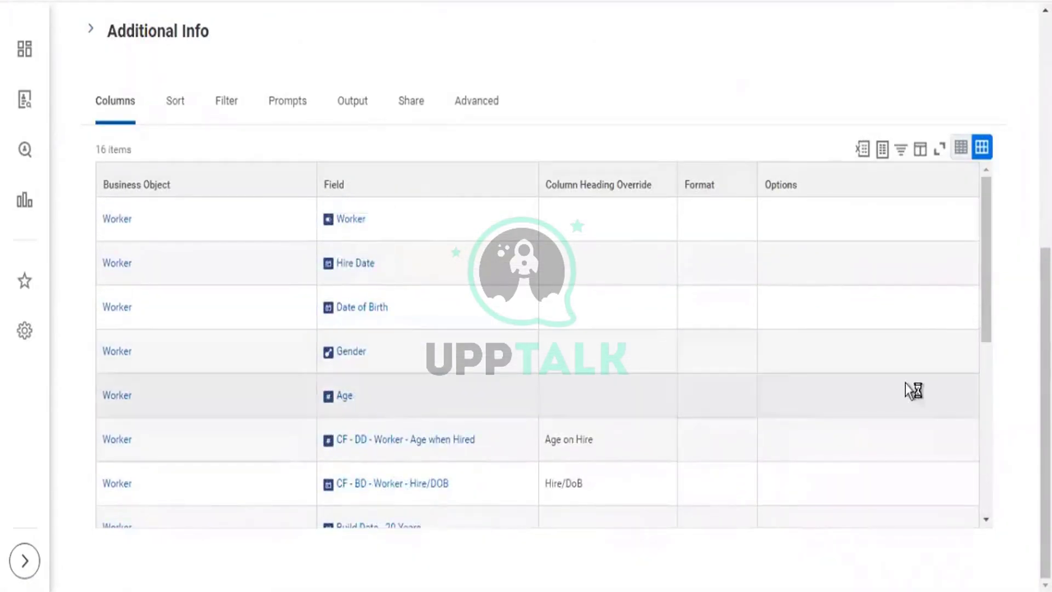
scroll(366, 123, up, 6)
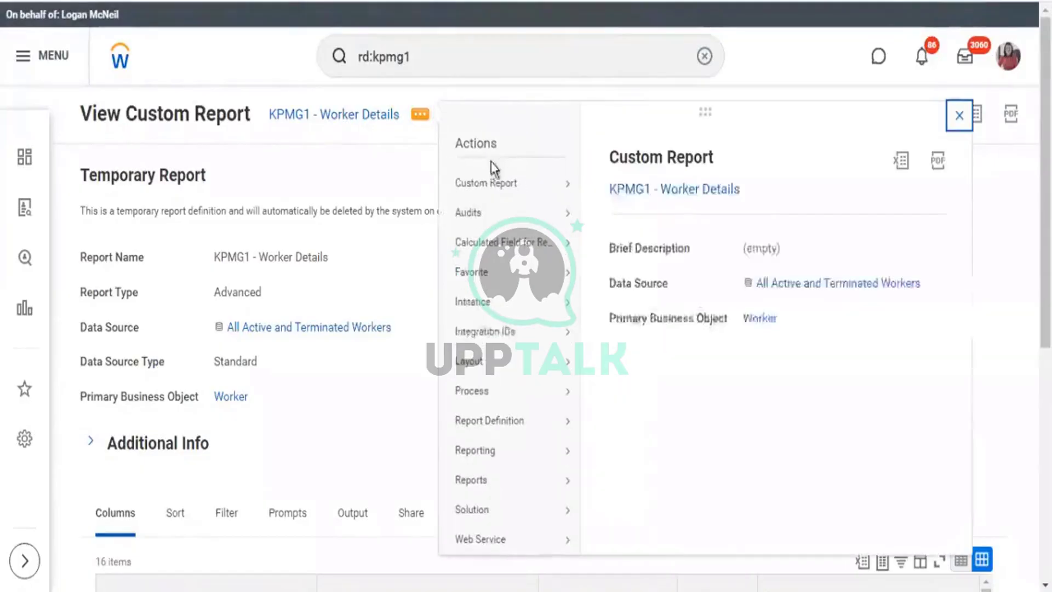
mouse_move(535, 181)
click(616, 182)
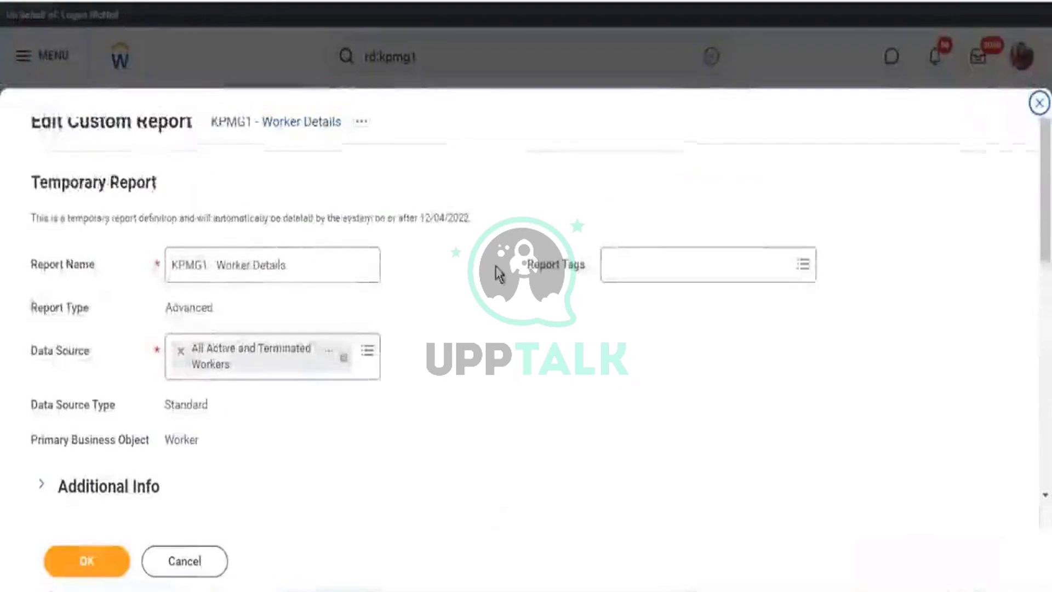
Replace the Age row's field by searching 'age' and selecting Age.
scroll(499, 299, down, 10)
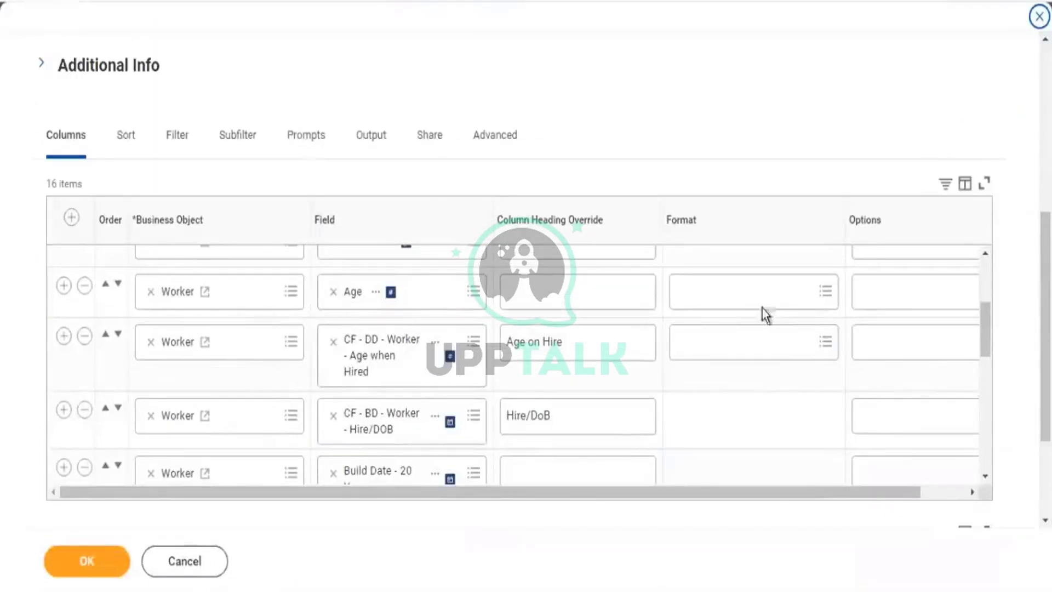
click(343, 291)
text(age)
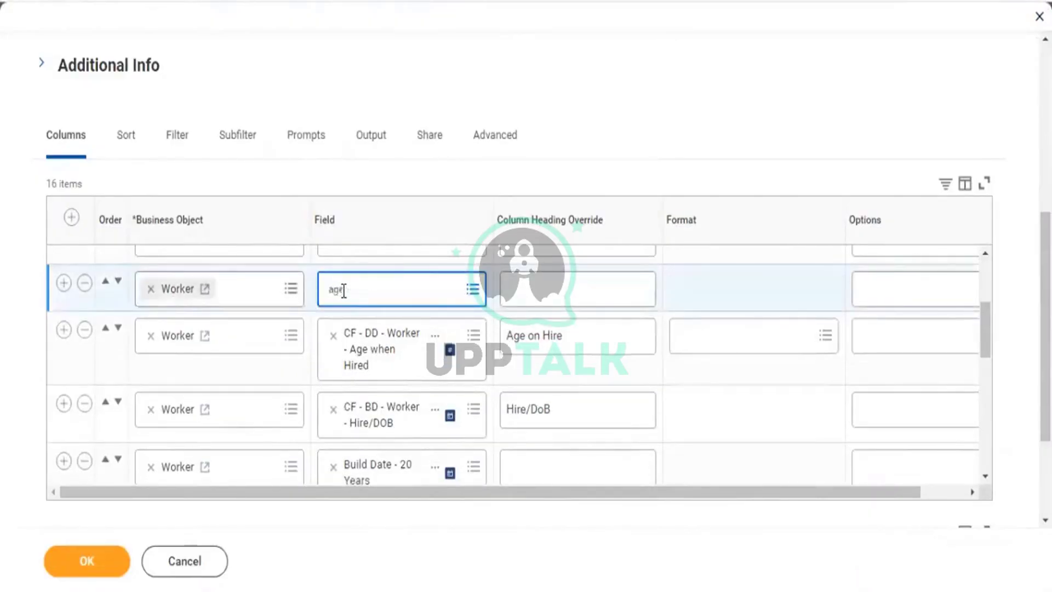
key(Return)
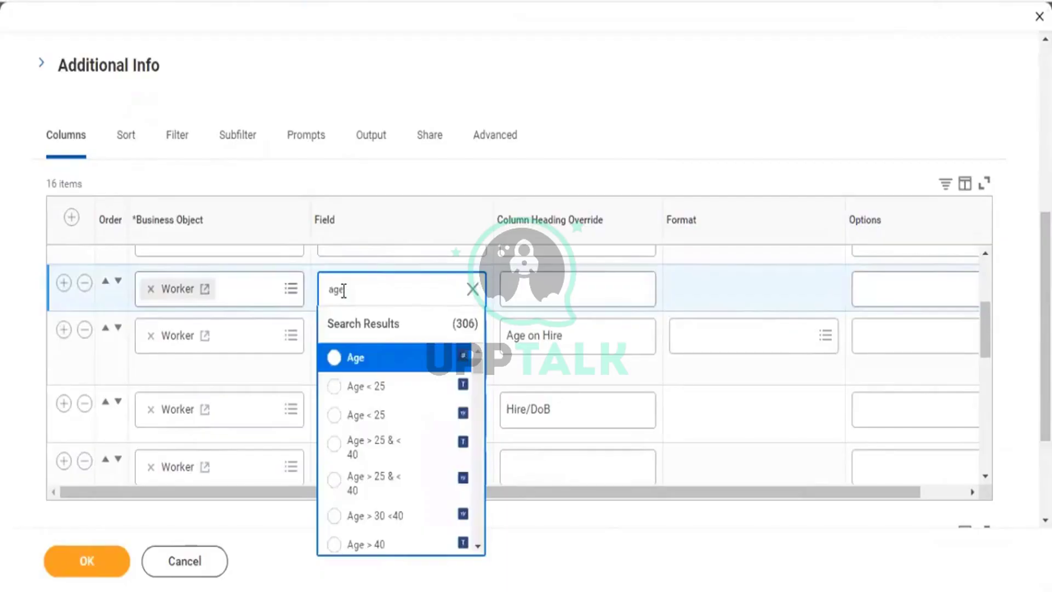
key(Return)
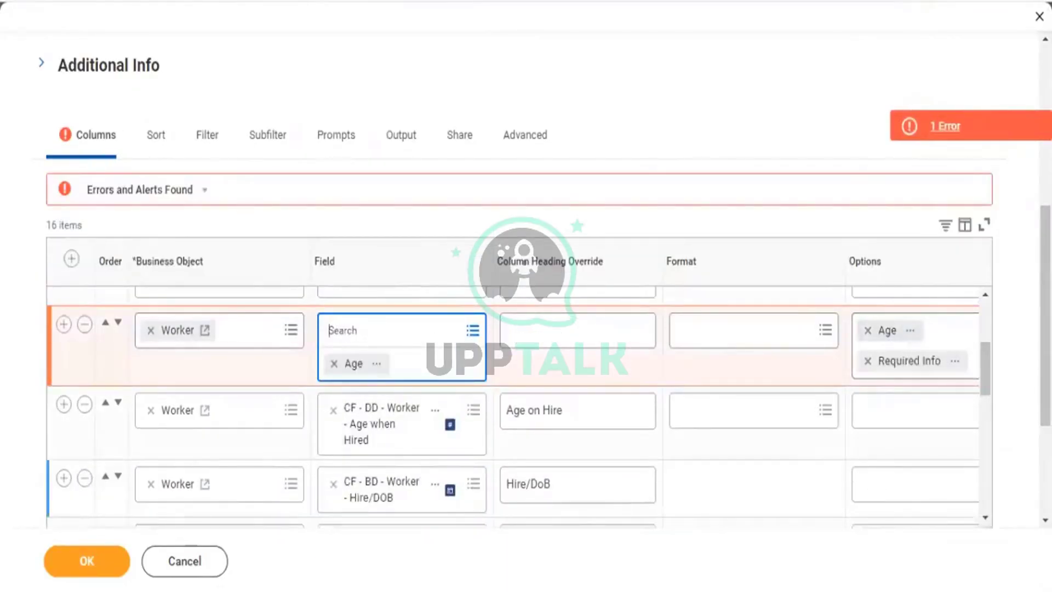
scroll(526, 328, down, 3)
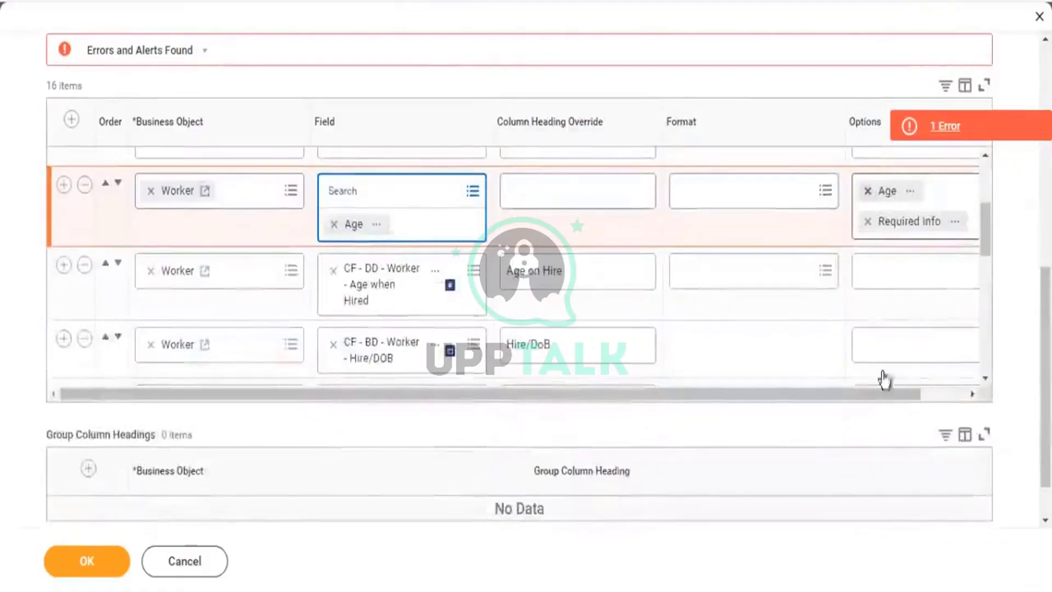
Inspect the flagged Analytic Indicator error message, then close it.
click(949, 404)
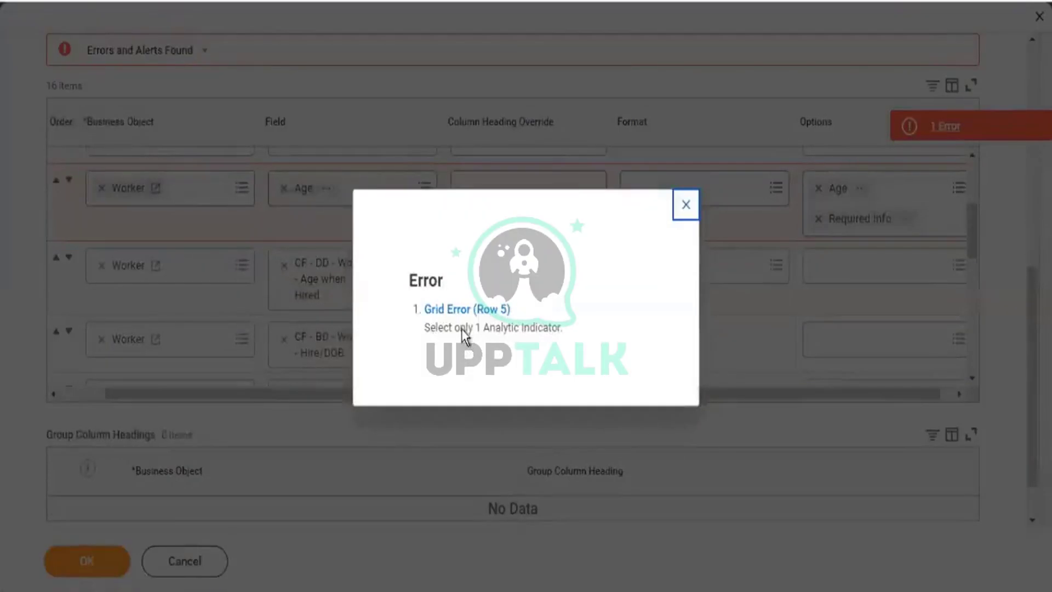
drag(518, 324, 465, 328)
click(514, 337)
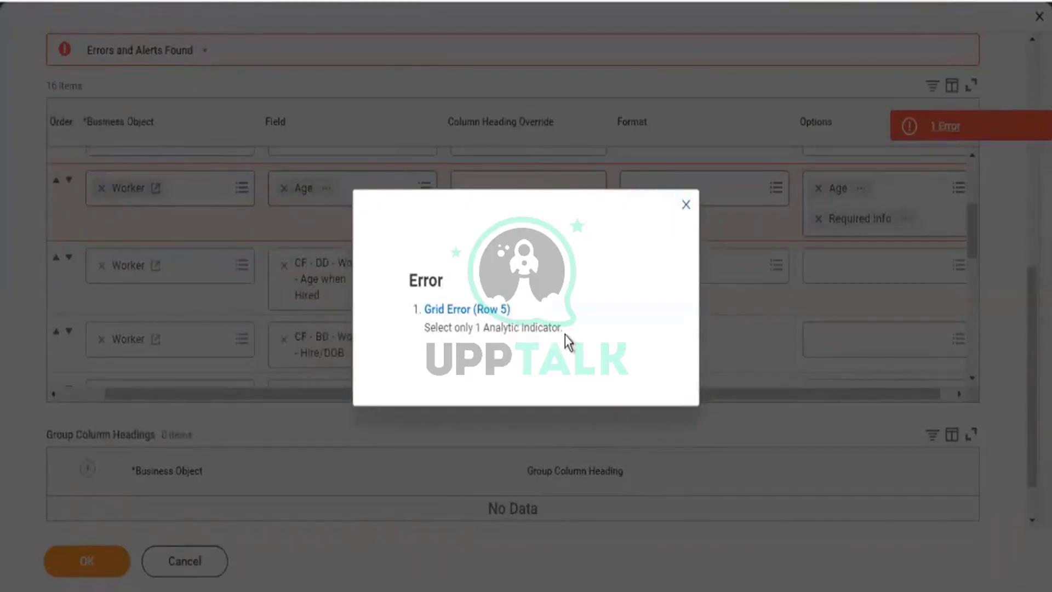
drag(564, 328, 429, 326)
drag(427, 327, 486, 331)
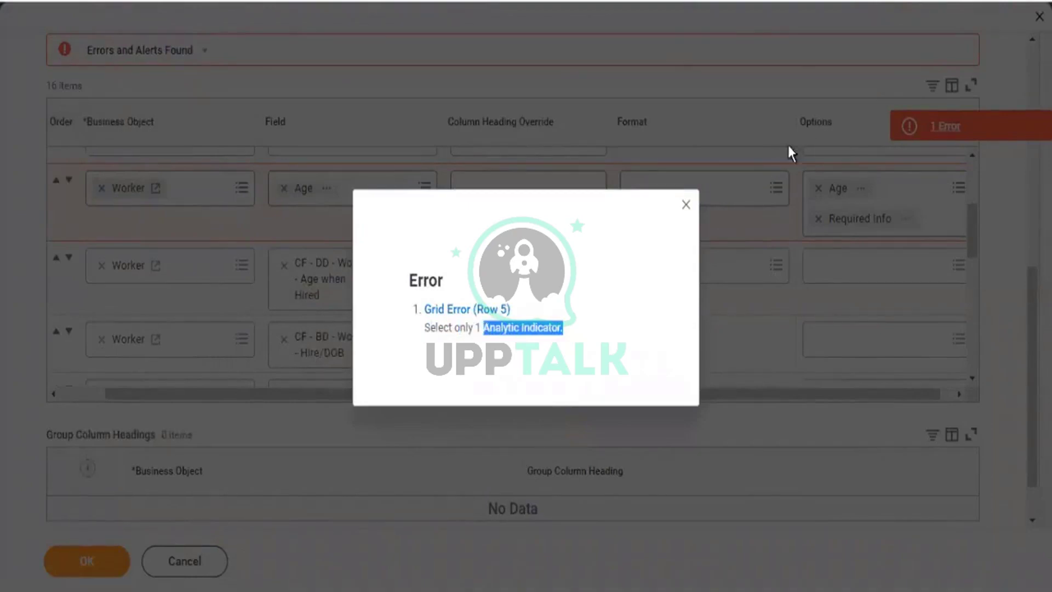
click(689, 206)
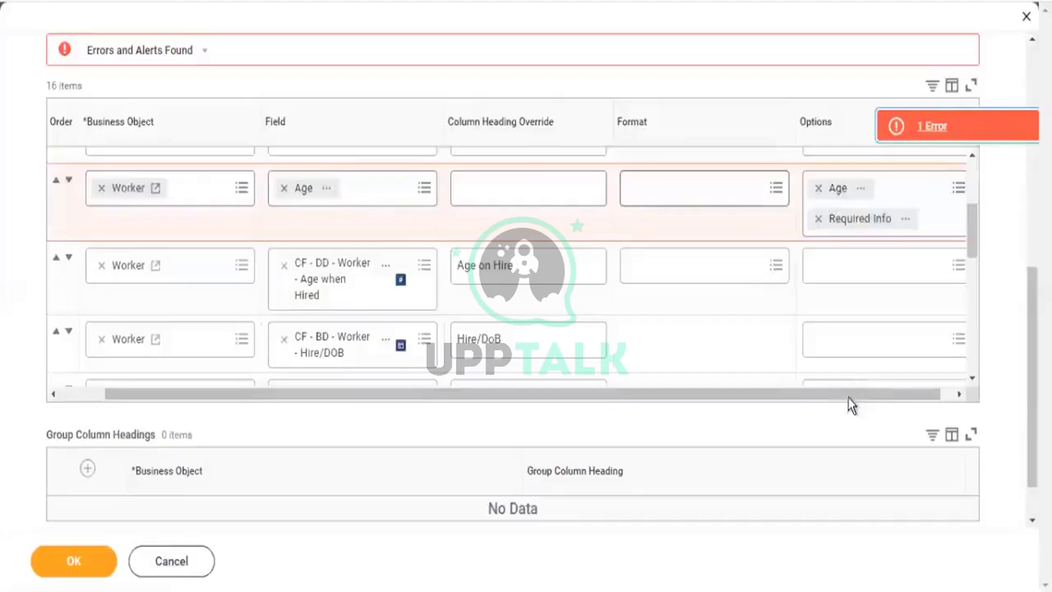
From the Age row's Options, choose Create Analytic Indicator for Report.
scroll(951, 205, right, 1)
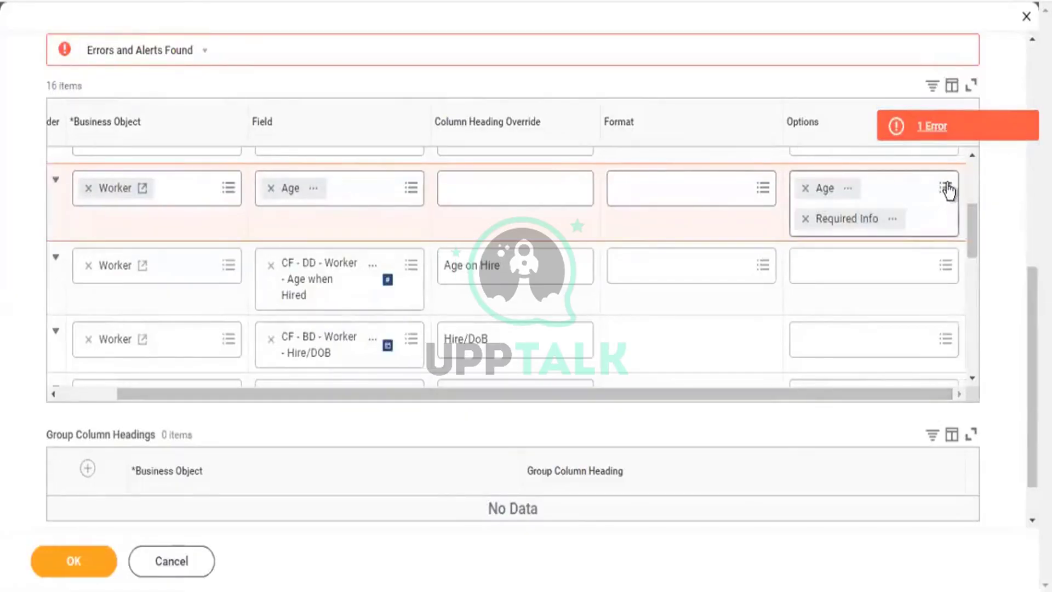
click(947, 189)
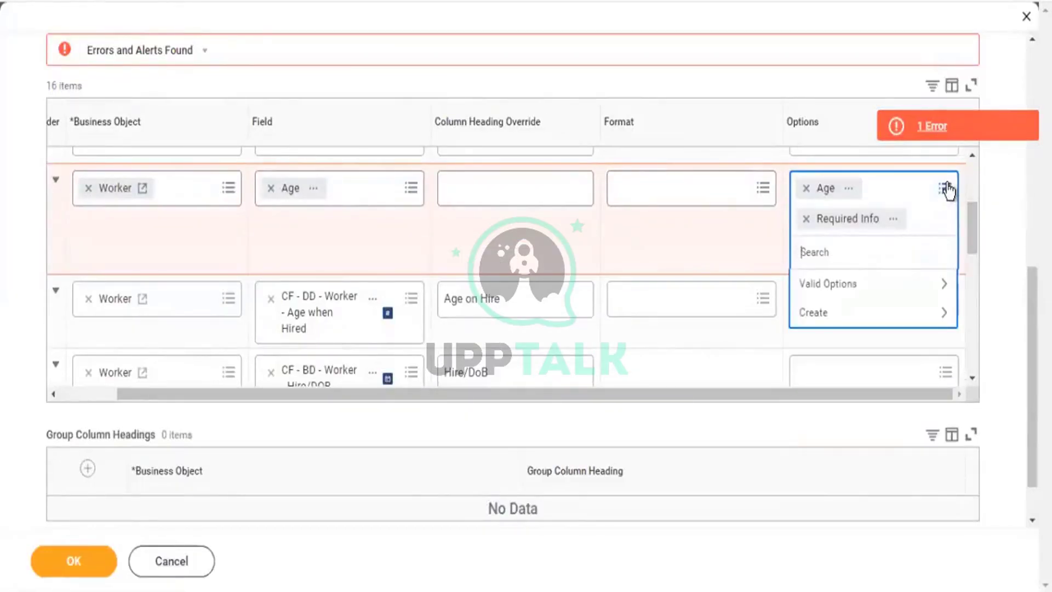
click(948, 315)
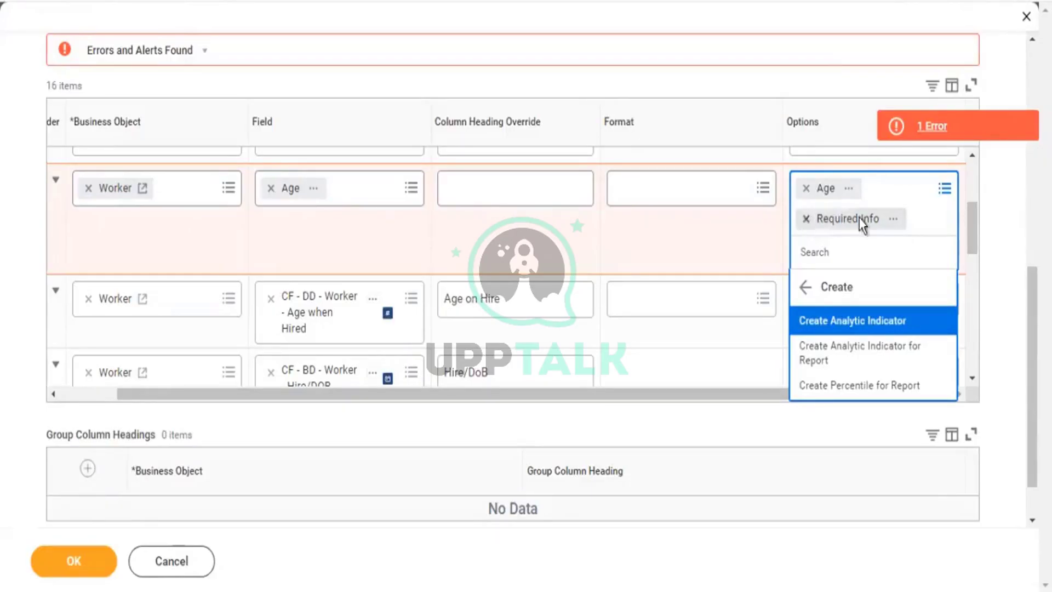
scroll(860, 236, down, 2)
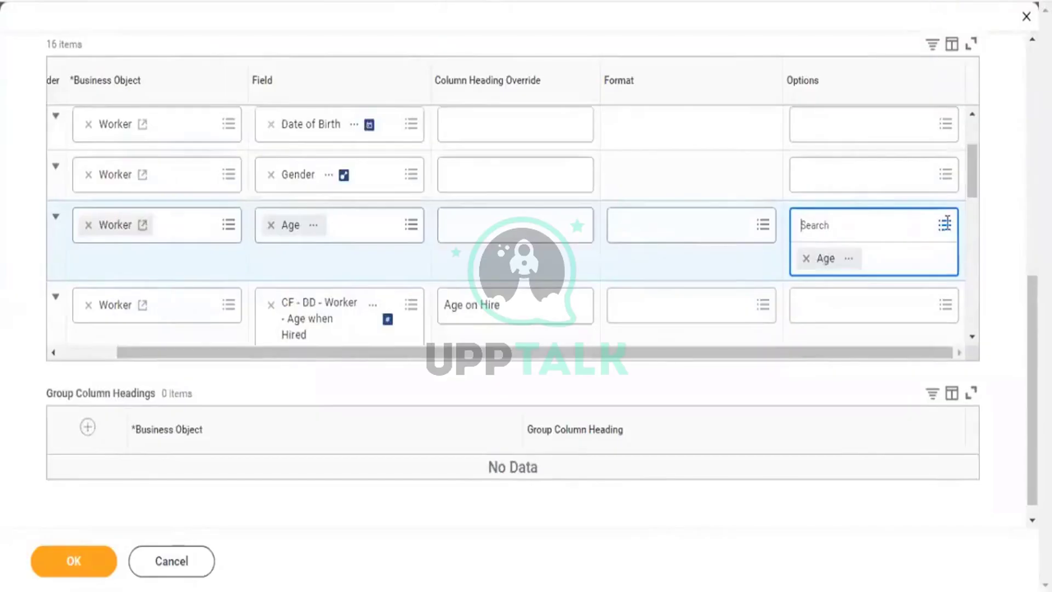
click(946, 225)
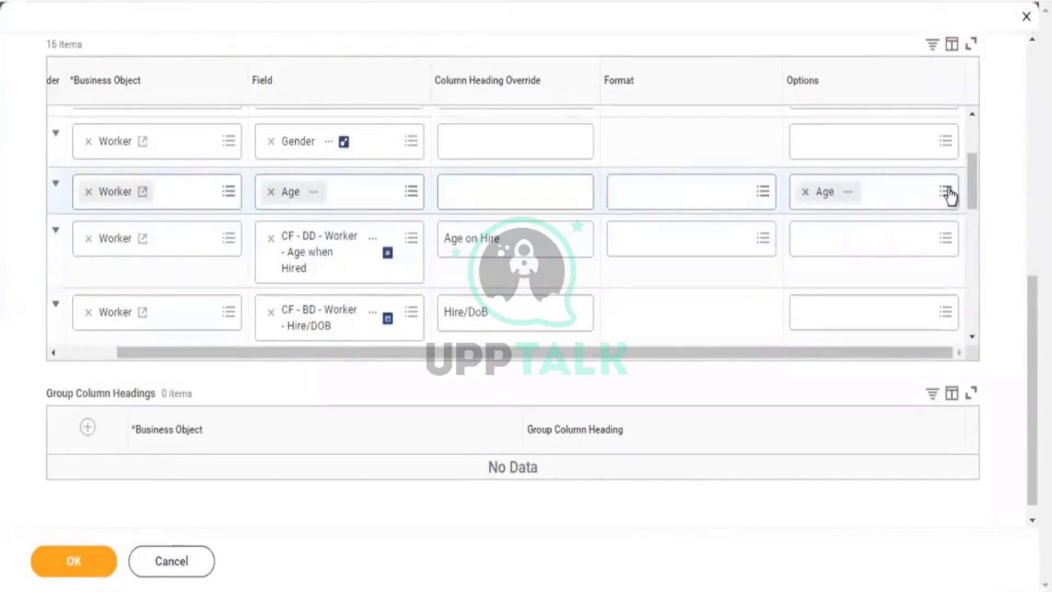
click(868, 207)
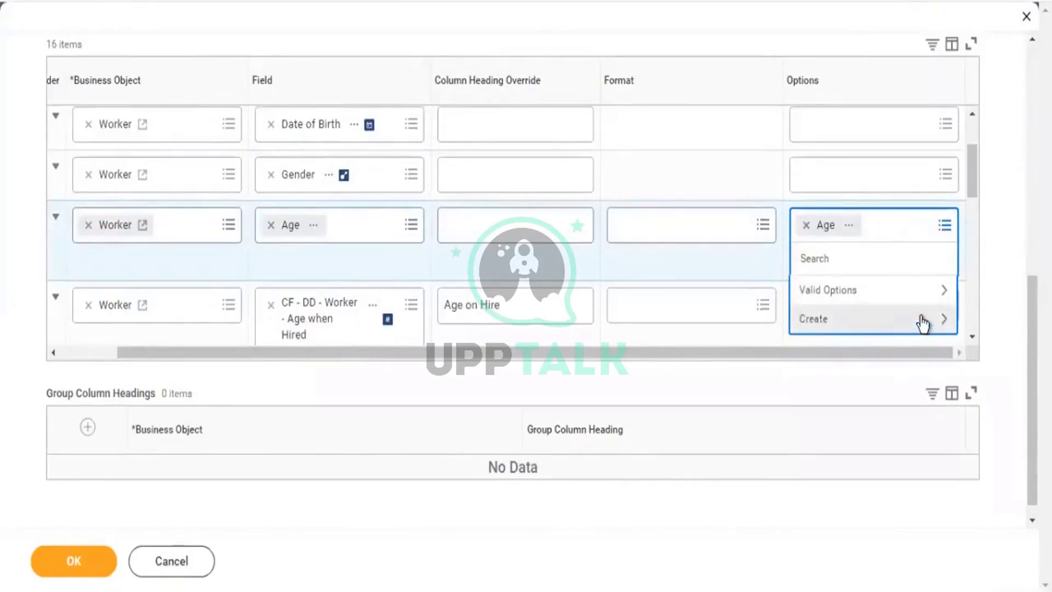
click(921, 322)
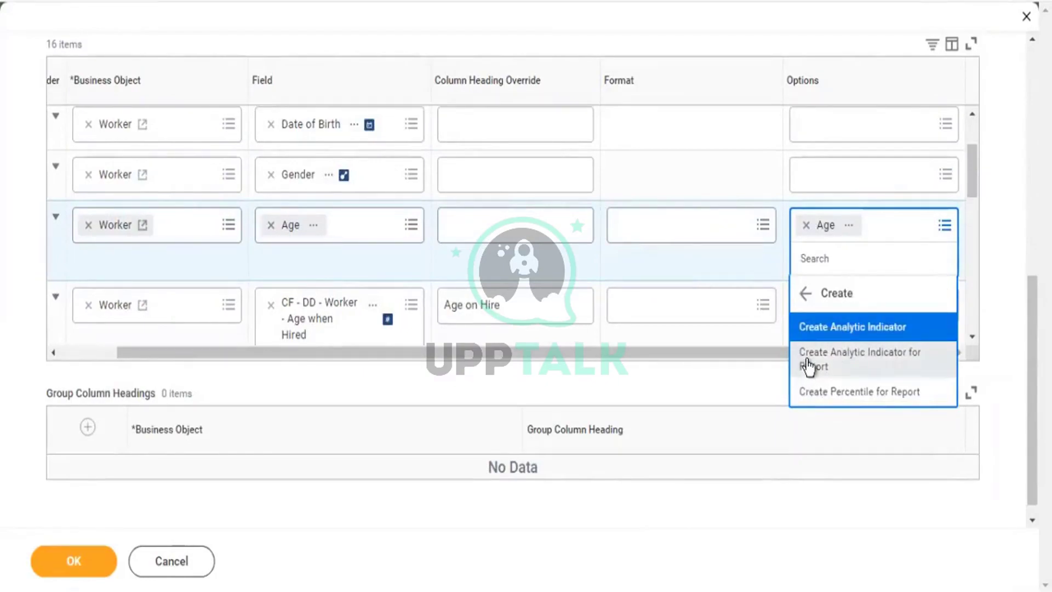
click(691, 116)
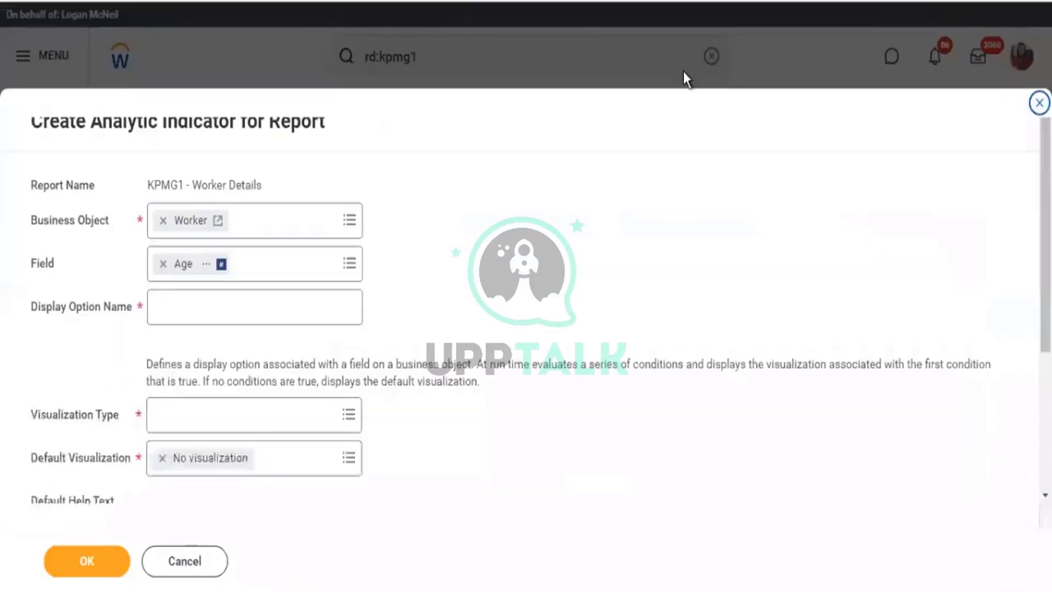
Set the indicator's Visualization Type to Status - Green/Yellow/Red.
scroll(534, 304, down, 4)
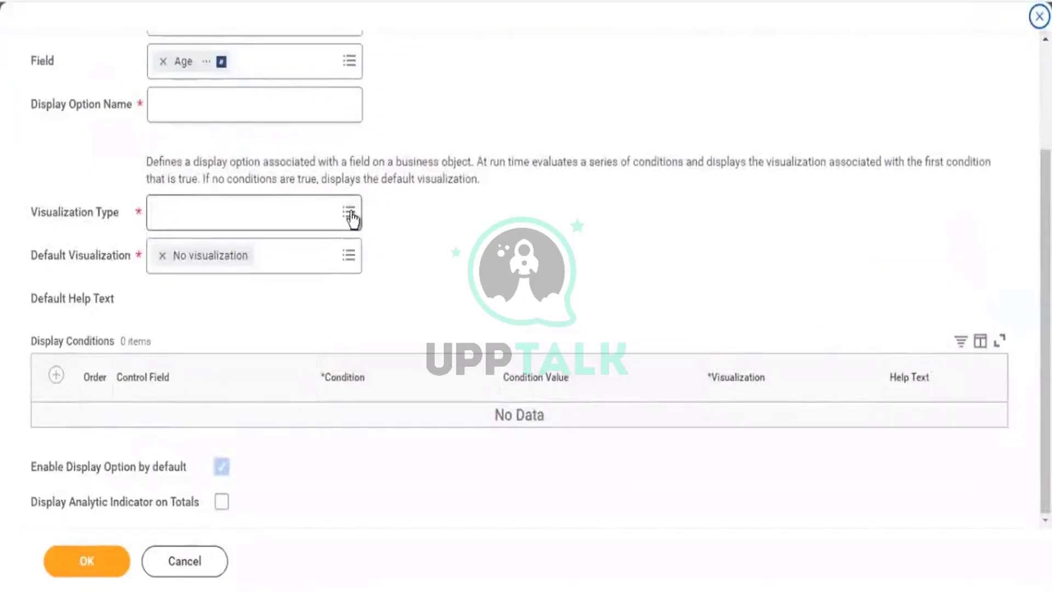
click(349, 214)
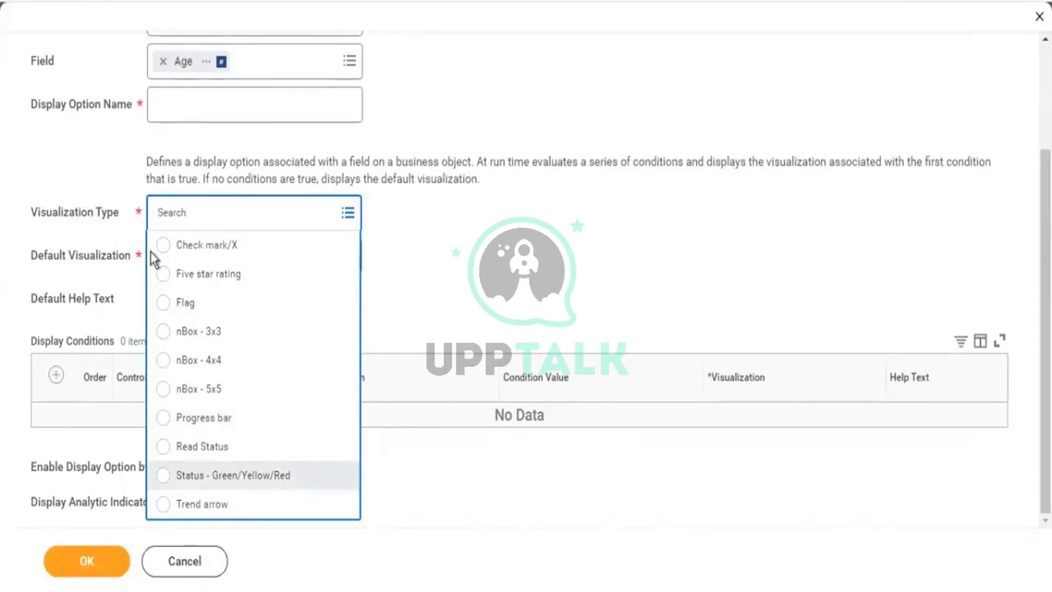
click(223, 481)
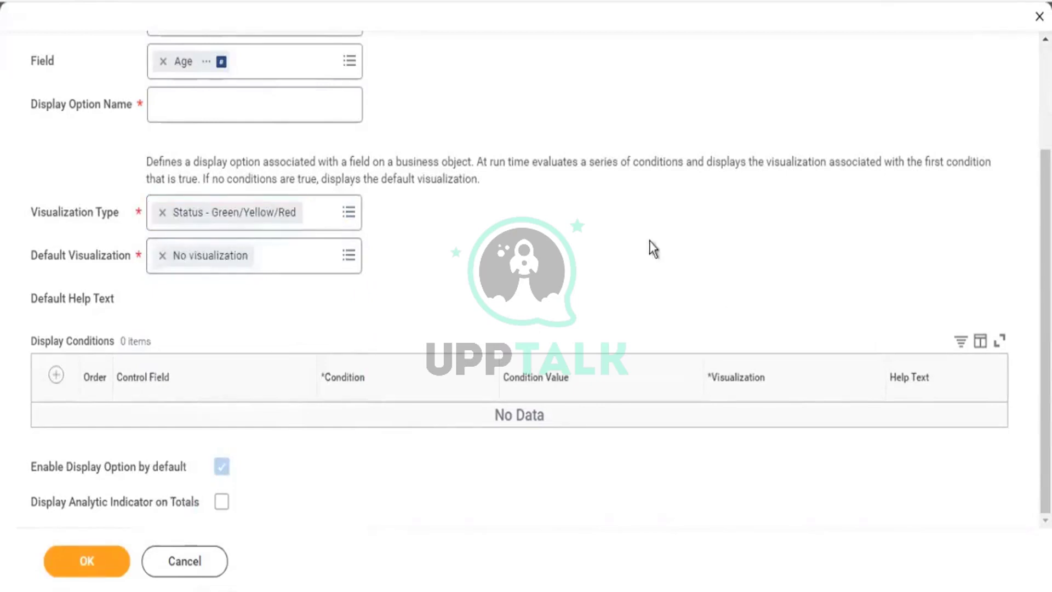
scroll(650, 244, up, 3)
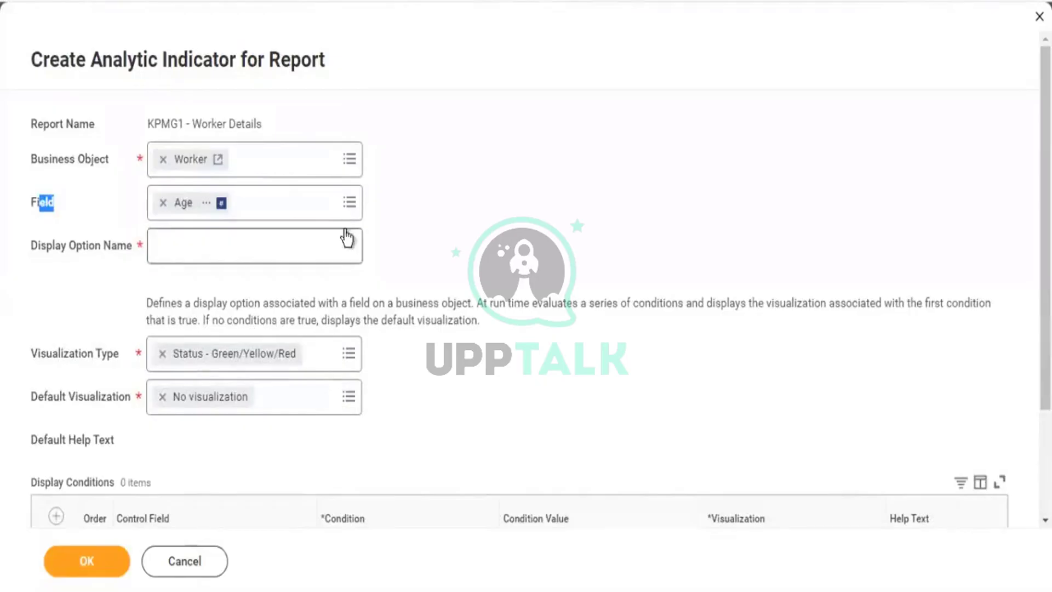
scroll(345, 237, down, 3)
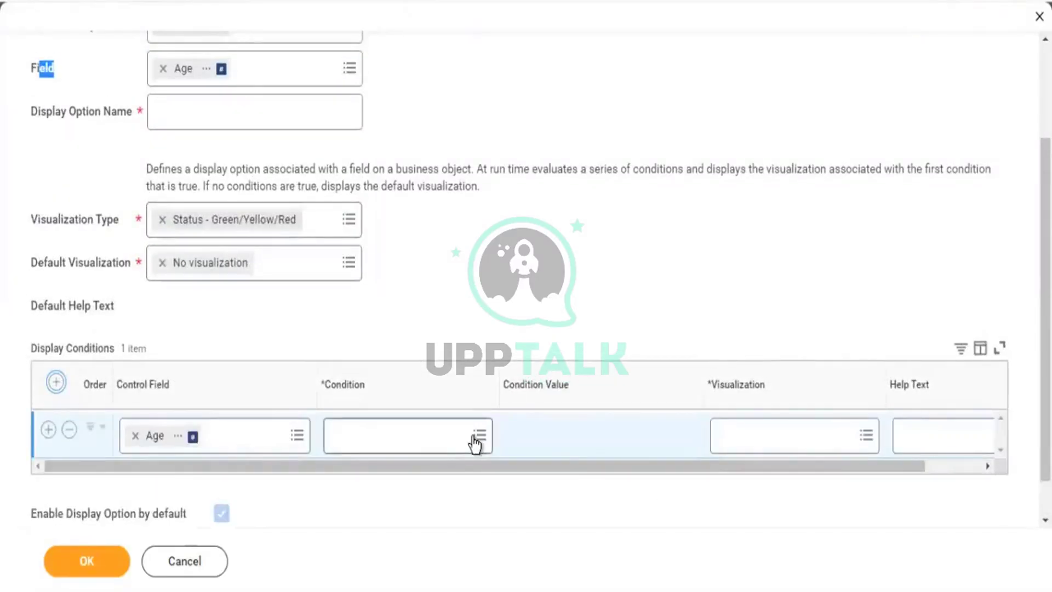
Add condition Age less than 20 showing a Green circle, then add a second condition row.
click(477, 441)
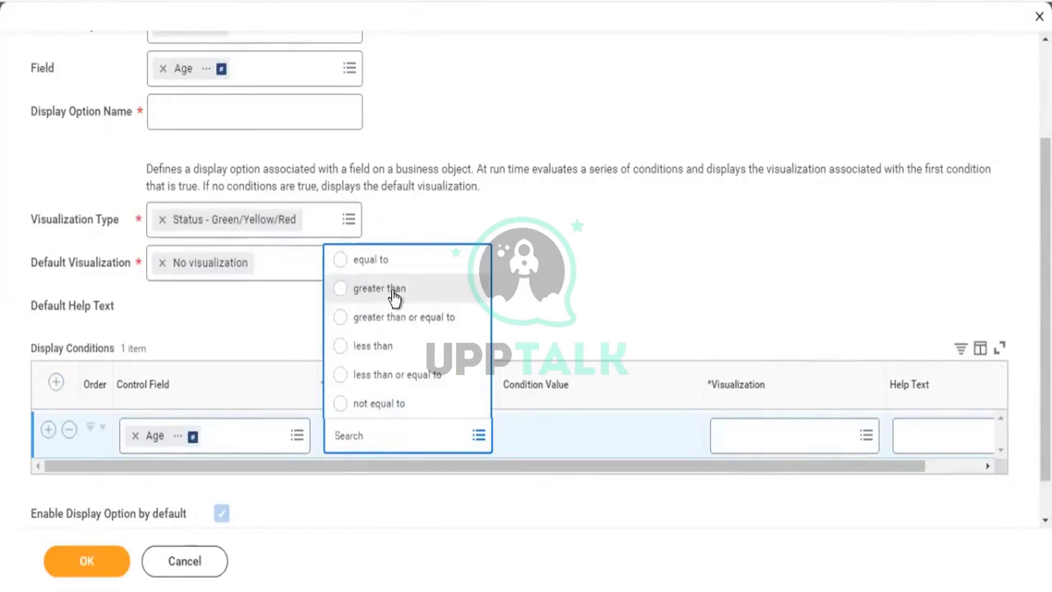
click(393, 351)
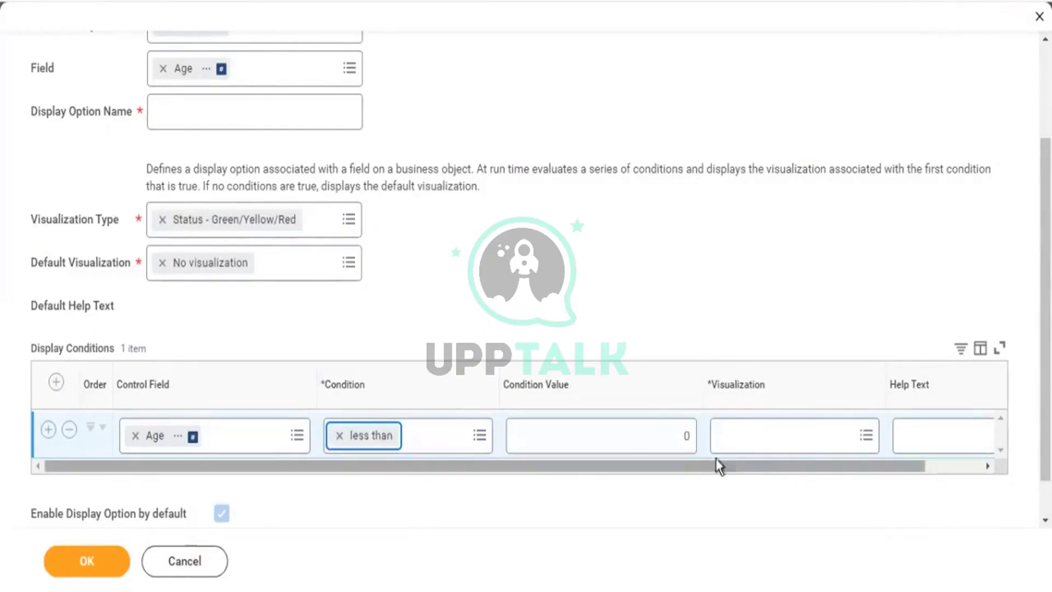
click(686, 433)
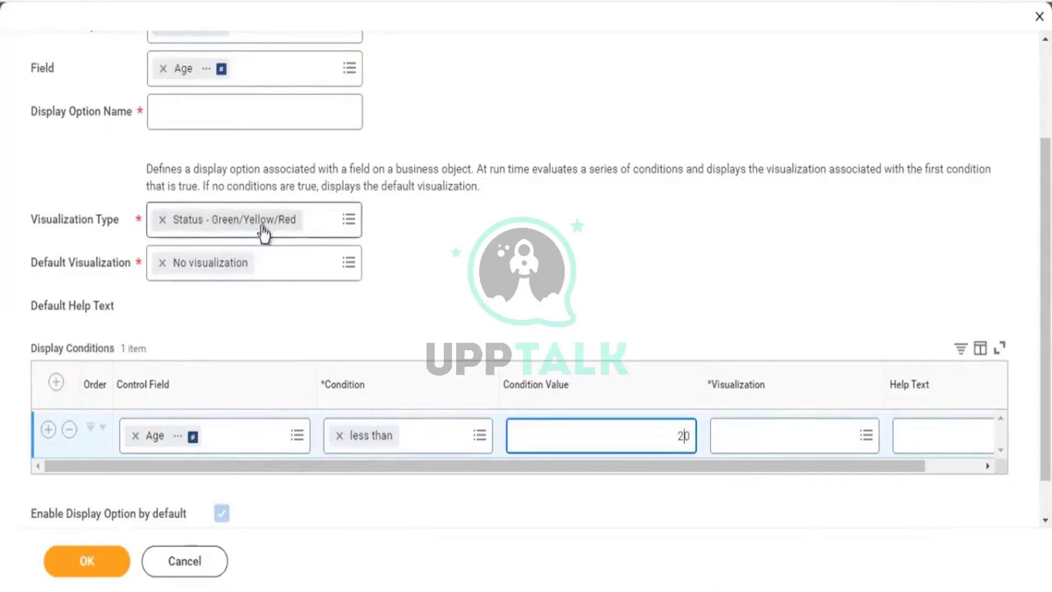
click(866, 435)
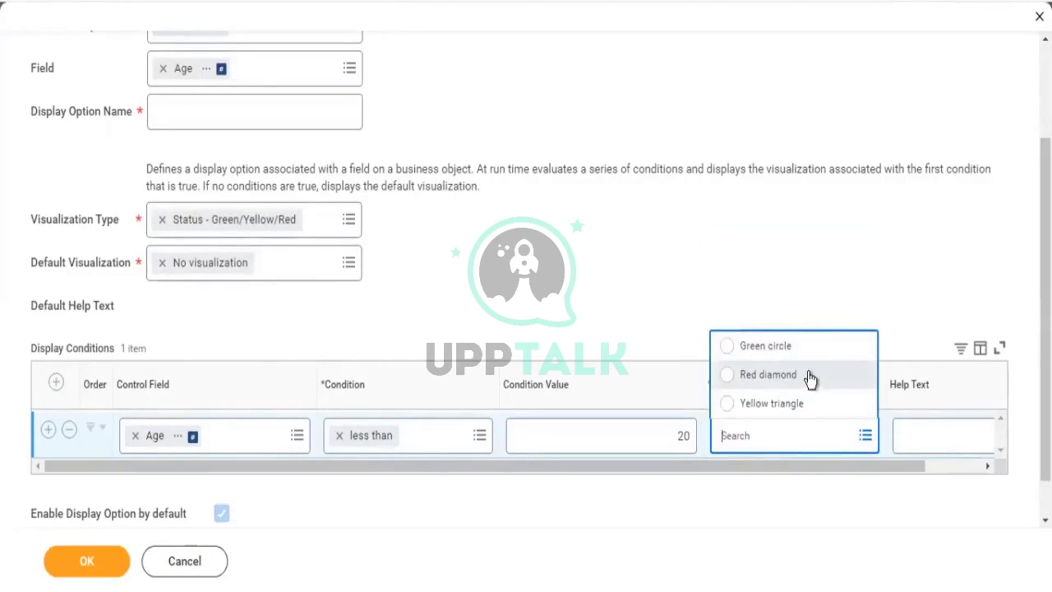
click(778, 350)
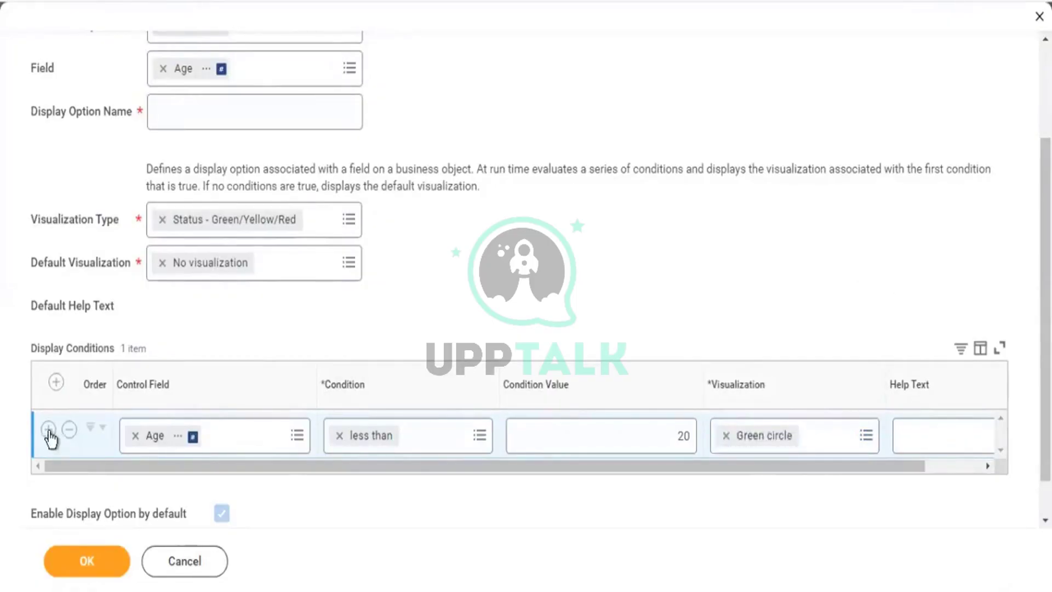
click(48, 430)
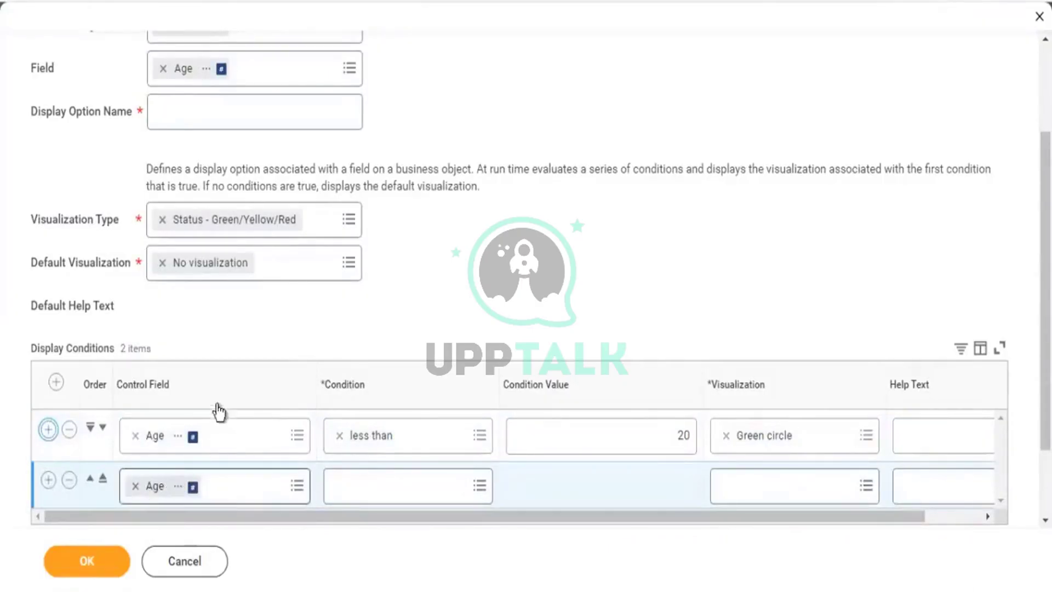
scroll(24, 66, up, 3)
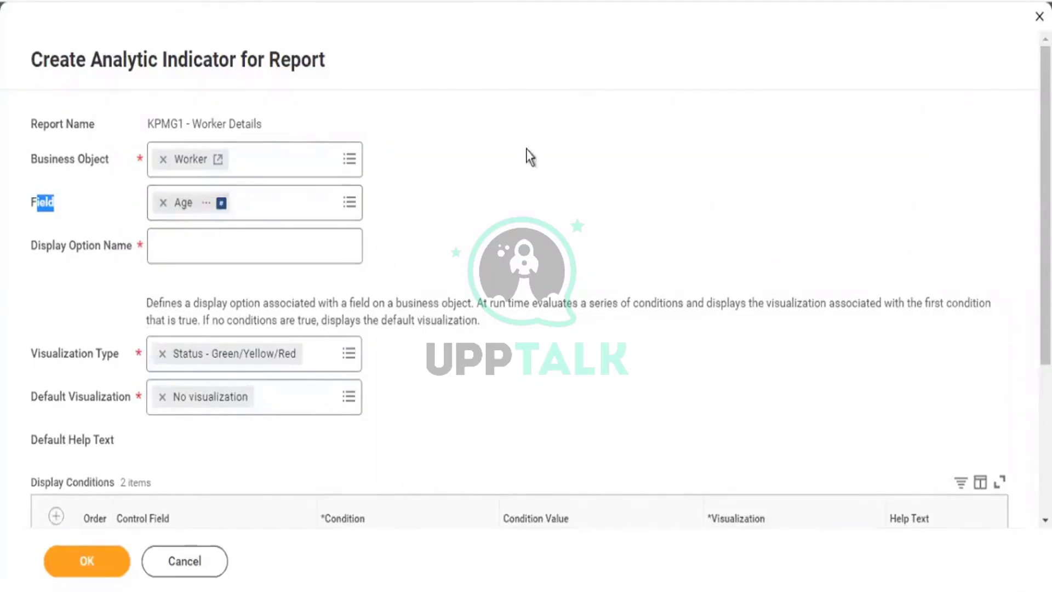
Make the second Age condition 'greater than 55' with a Red diamond.
scroll(529, 157, down, 5)
click(484, 395)
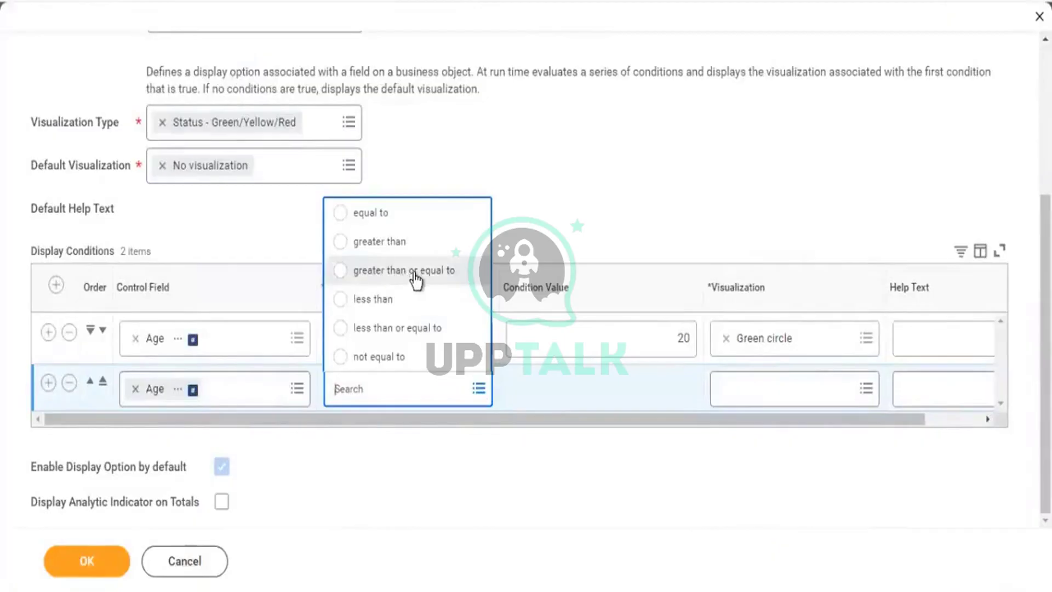
click(384, 242)
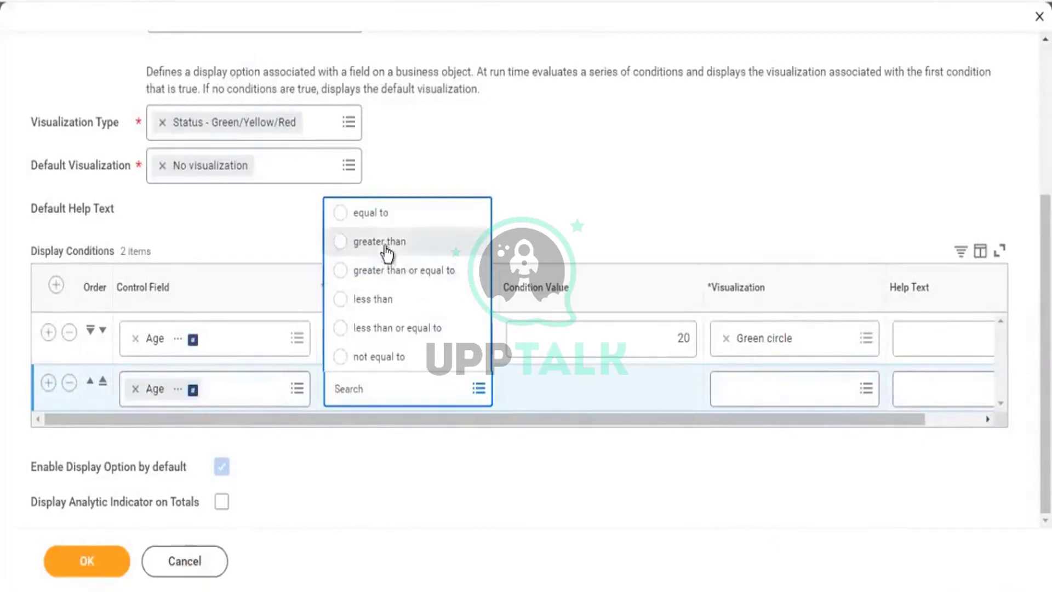
click(678, 391)
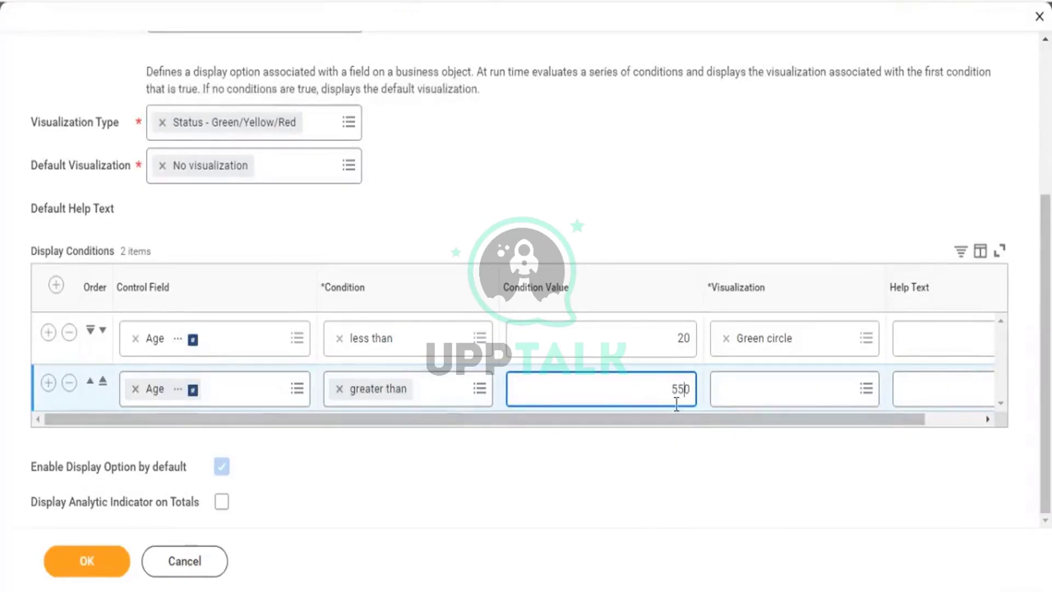
key(BackSpace)
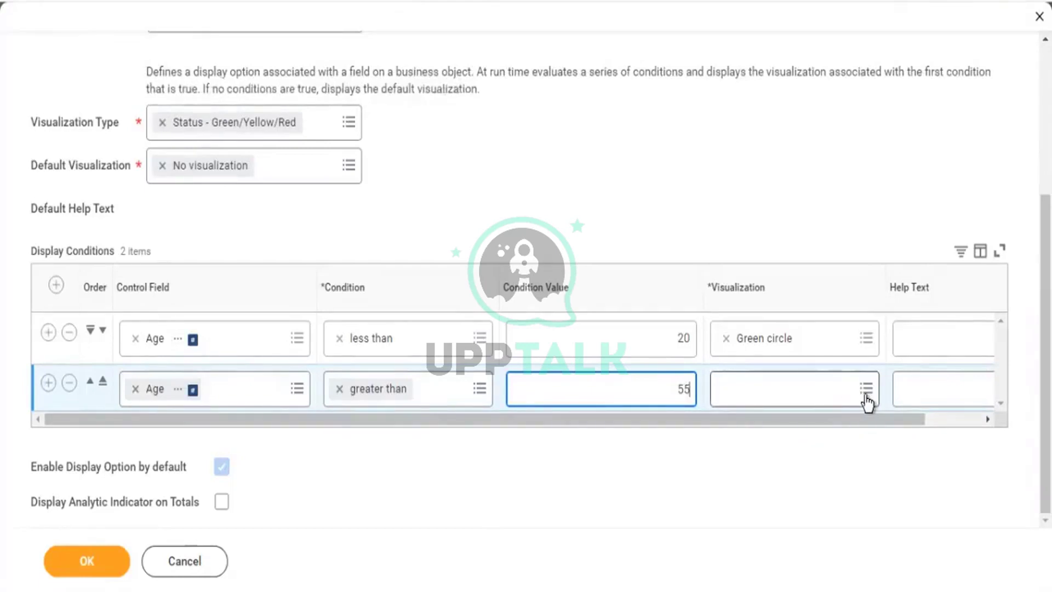
click(866, 399)
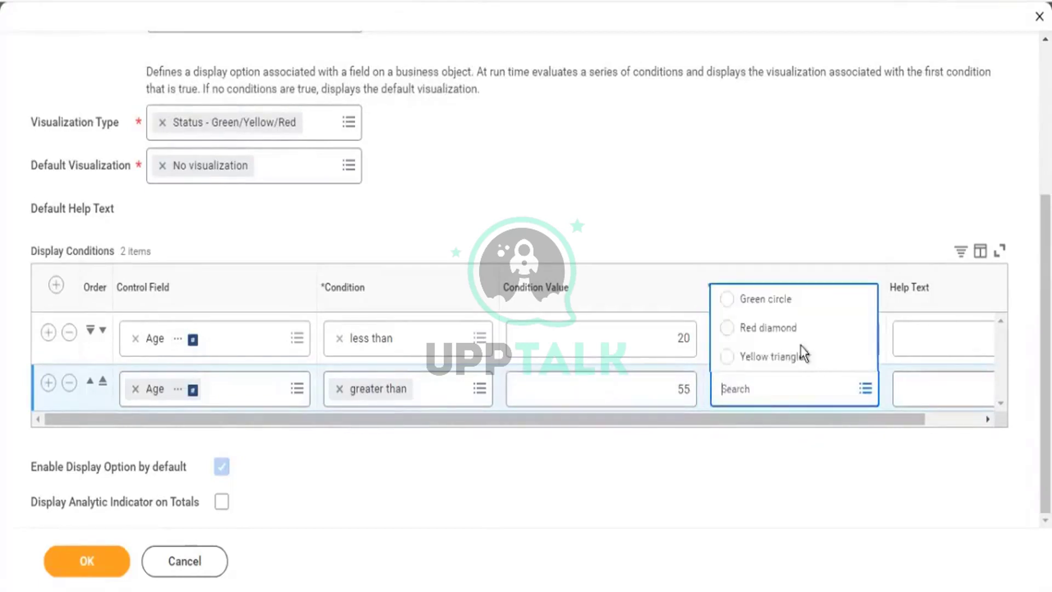
click(760, 328)
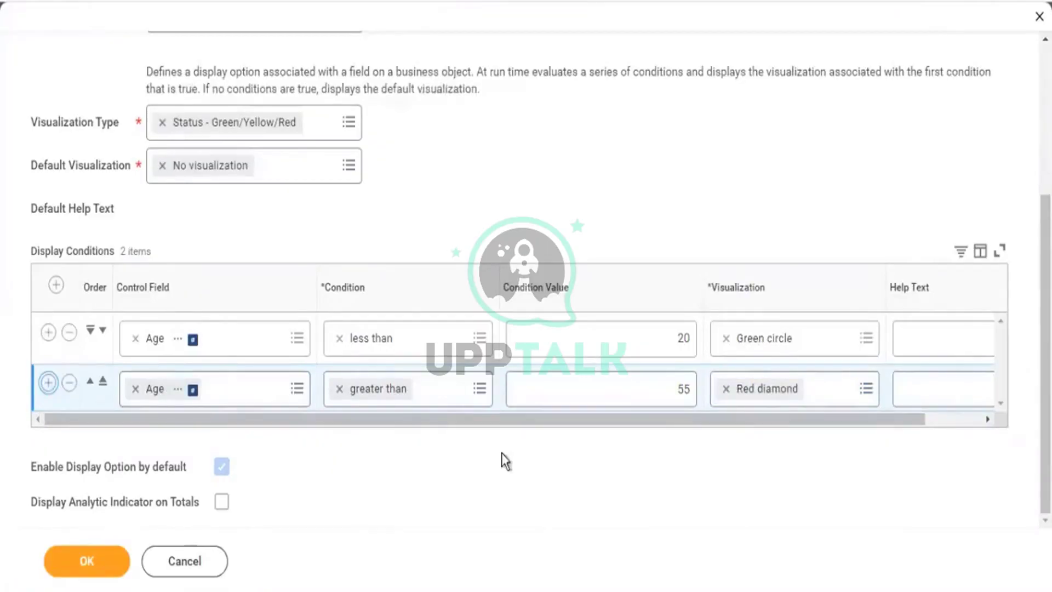
Make the third Age condition 'greater than or equal to 21' with a Yellow triangle.
click(479, 438)
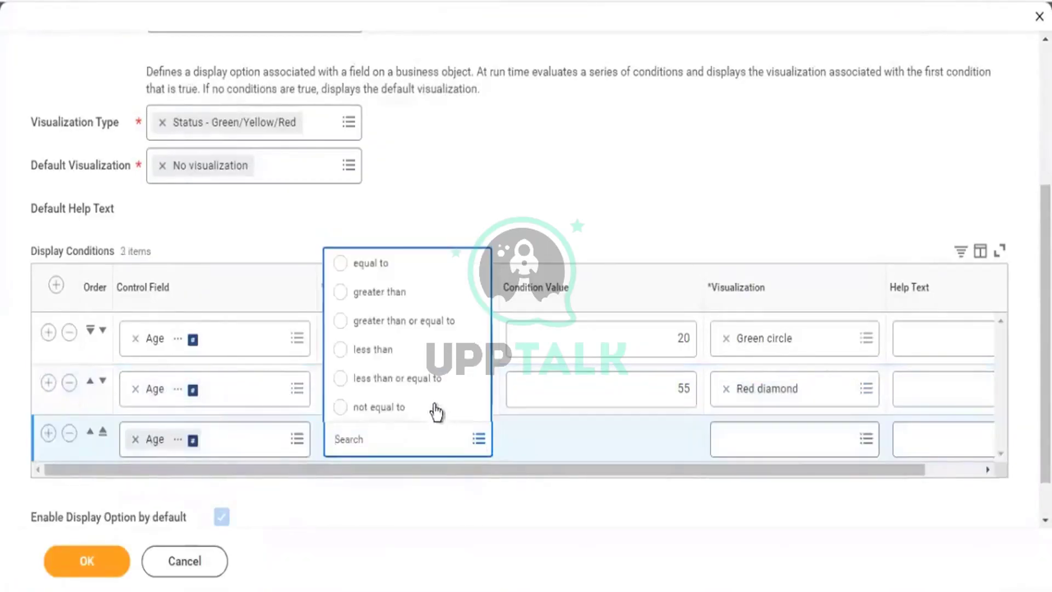
click(374, 294)
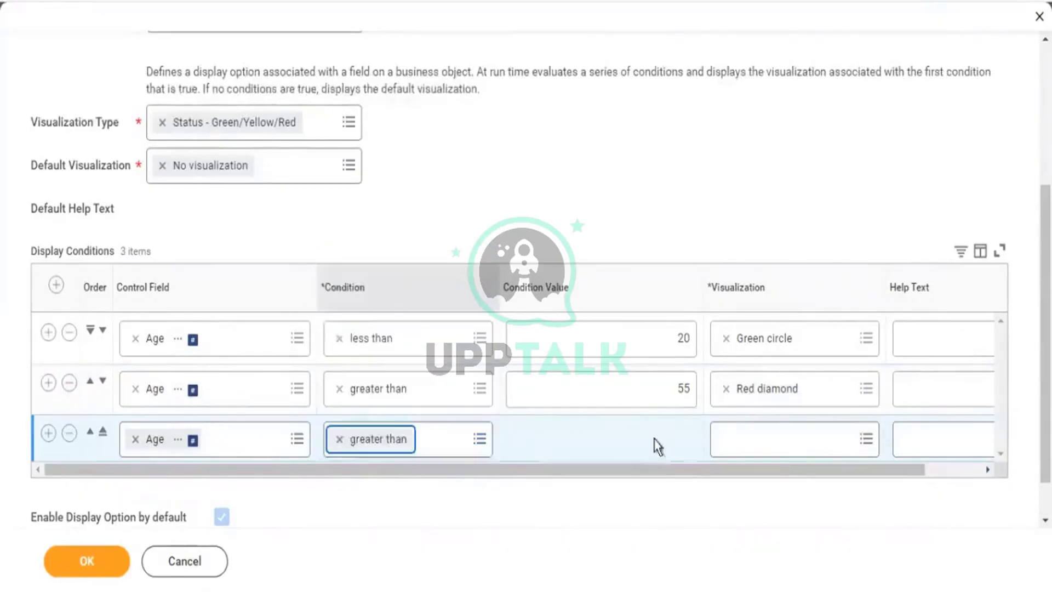
click(679, 440)
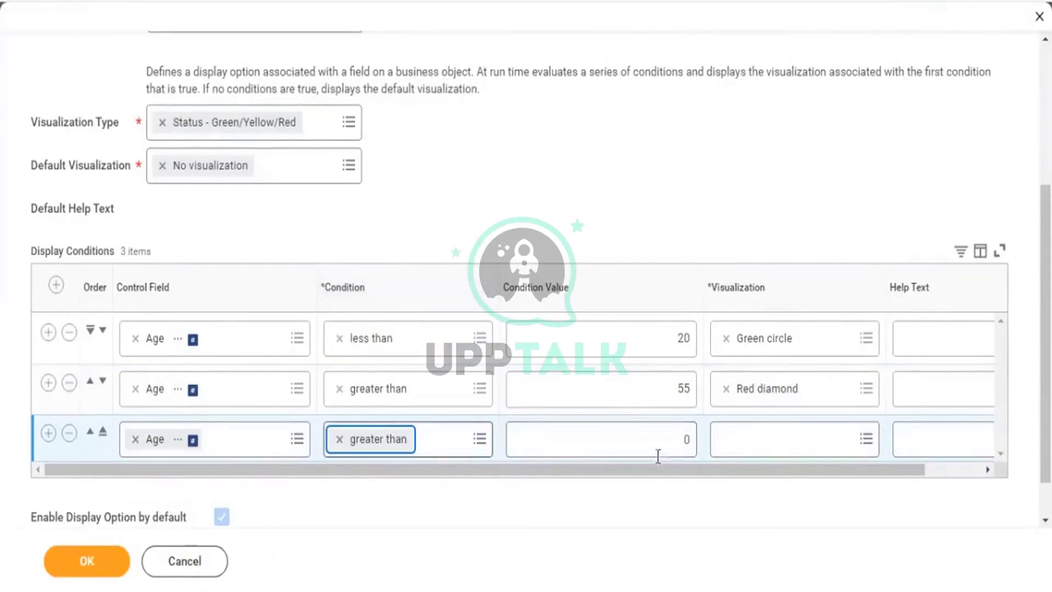
click(467, 448)
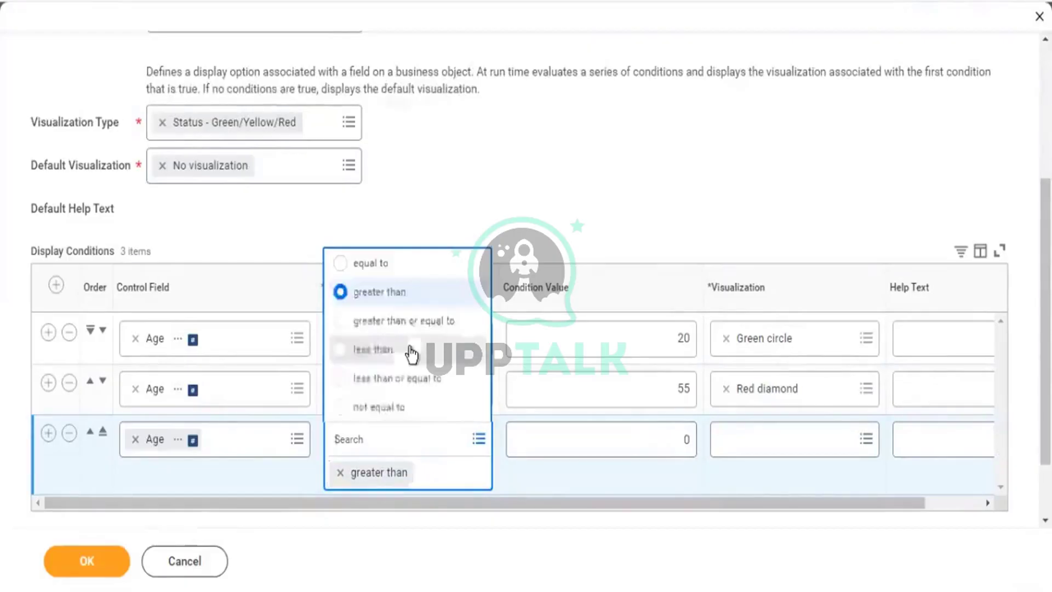
click(669, 437)
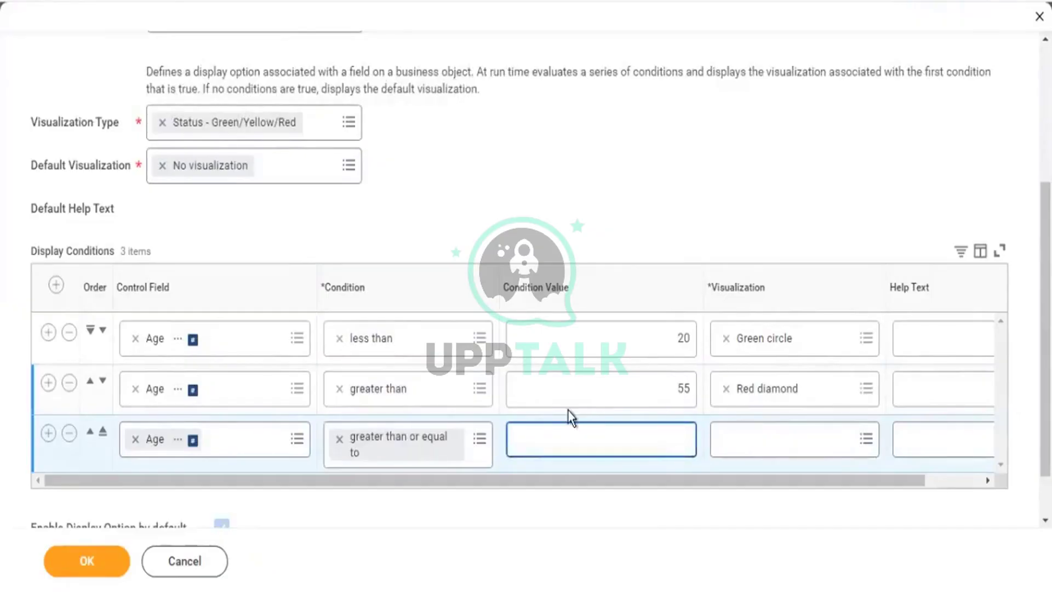
text(21)
click(865, 441)
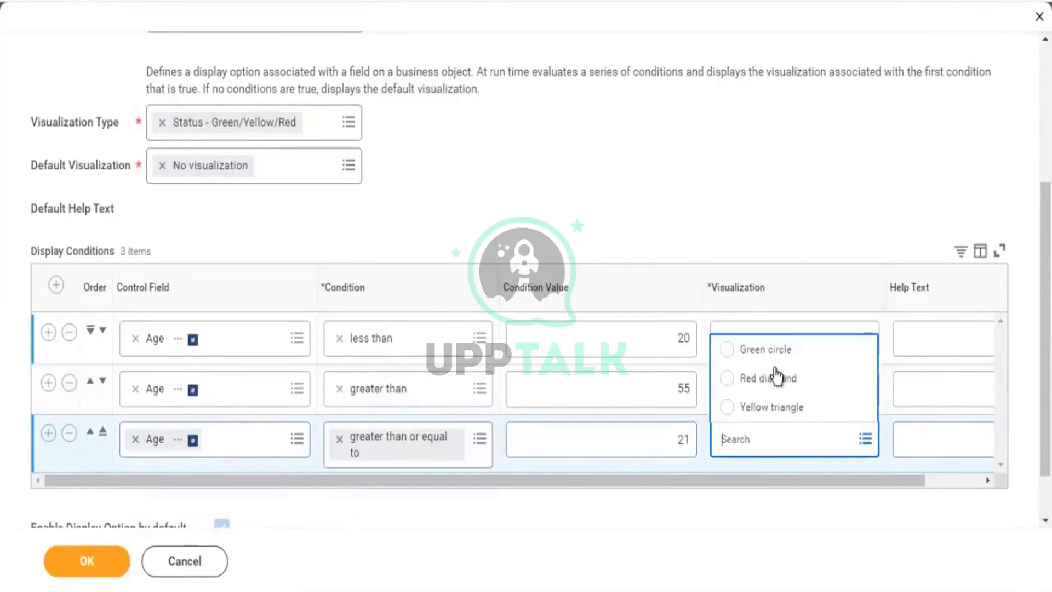
key(Return)
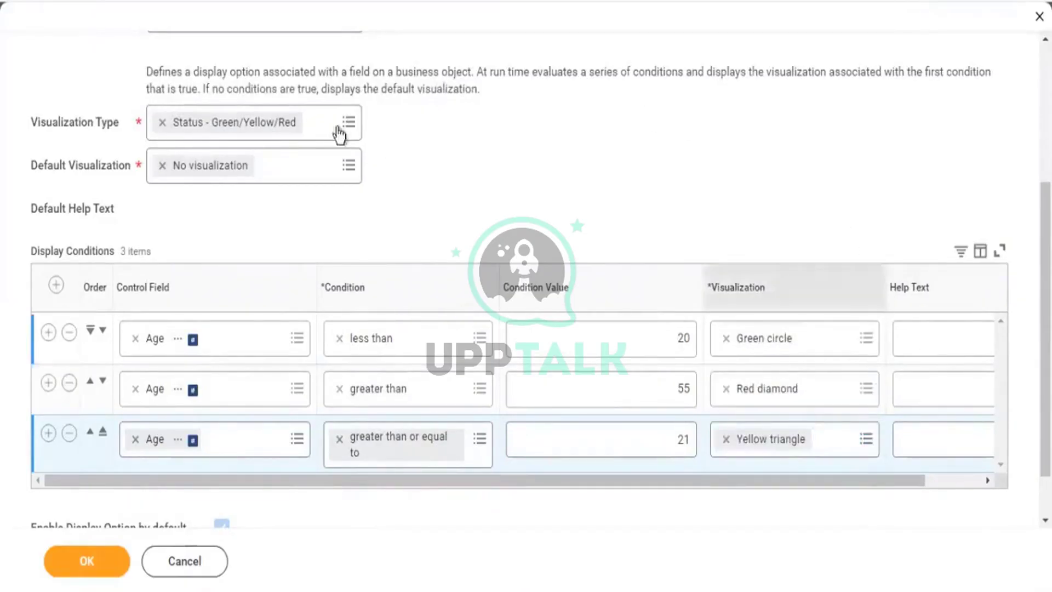
Name the indicator's display option 'Age - Analysis' and save the indicator.
scroll(241, 149, up, 5)
click(221, 241)
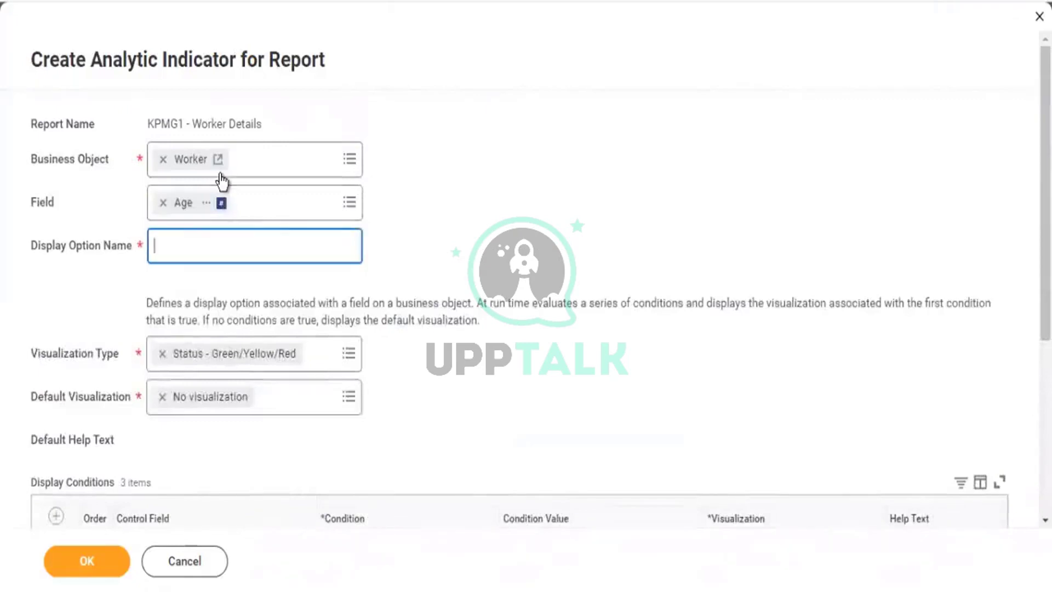
text(Age)
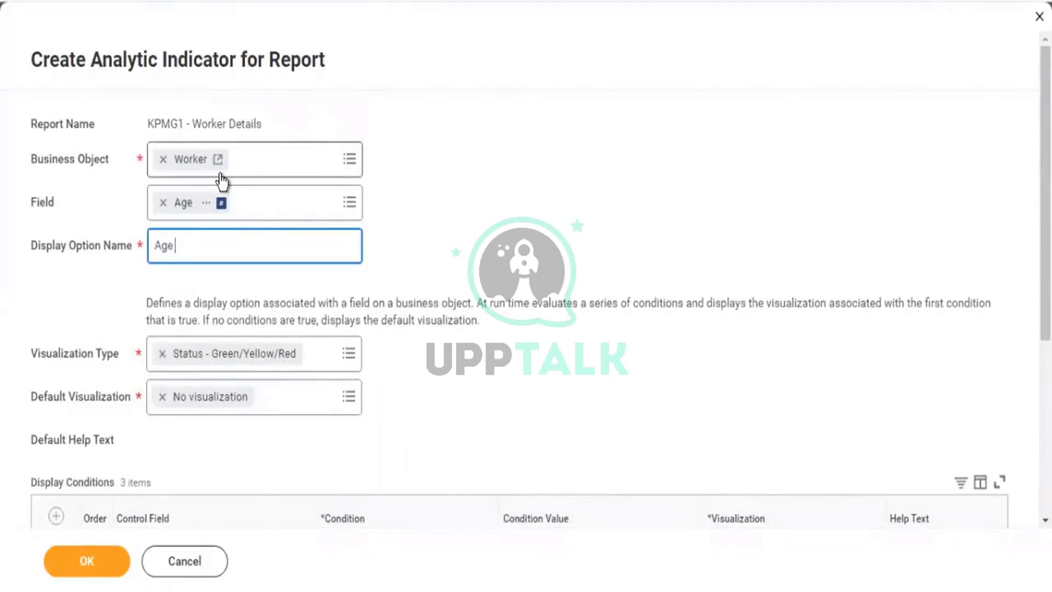
text( - Analysis)
click(85, 562)
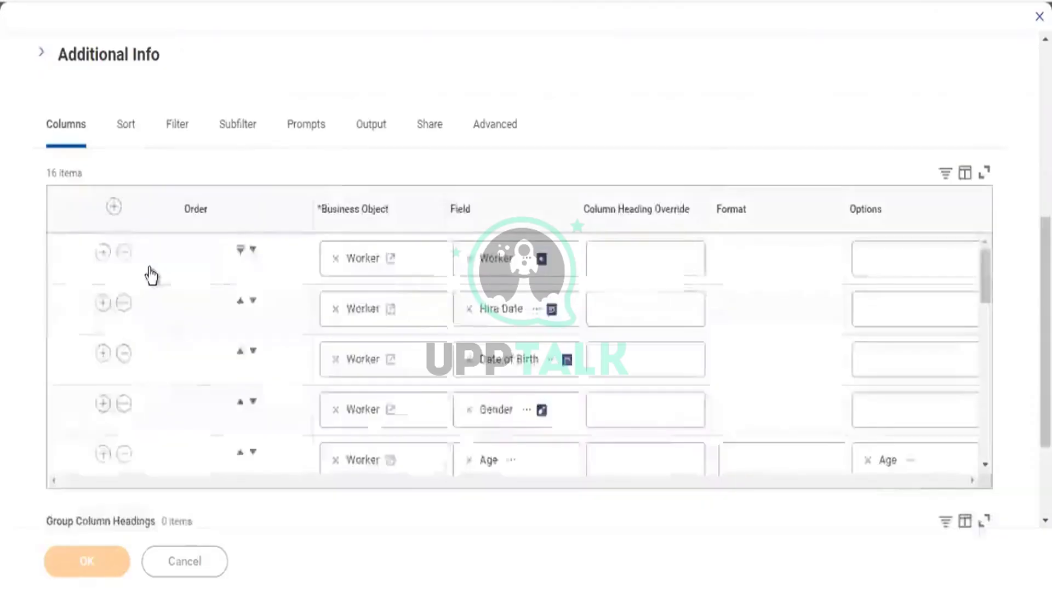
Drop plain Age so Age - Analysis is the Age column's only option, then save the report edits.
scroll(583, 333, down, 2)
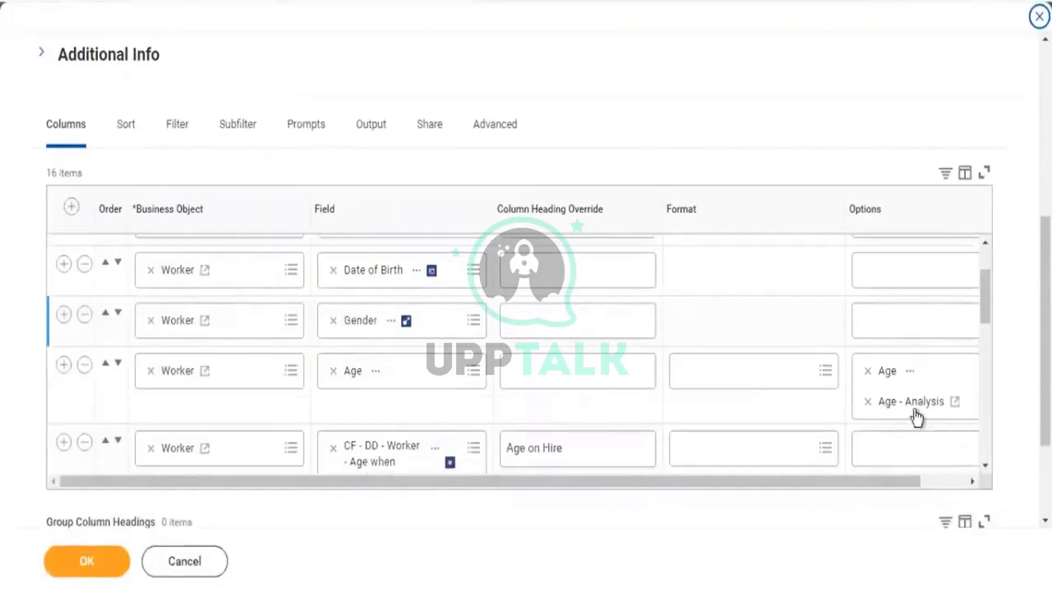
click(869, 373)
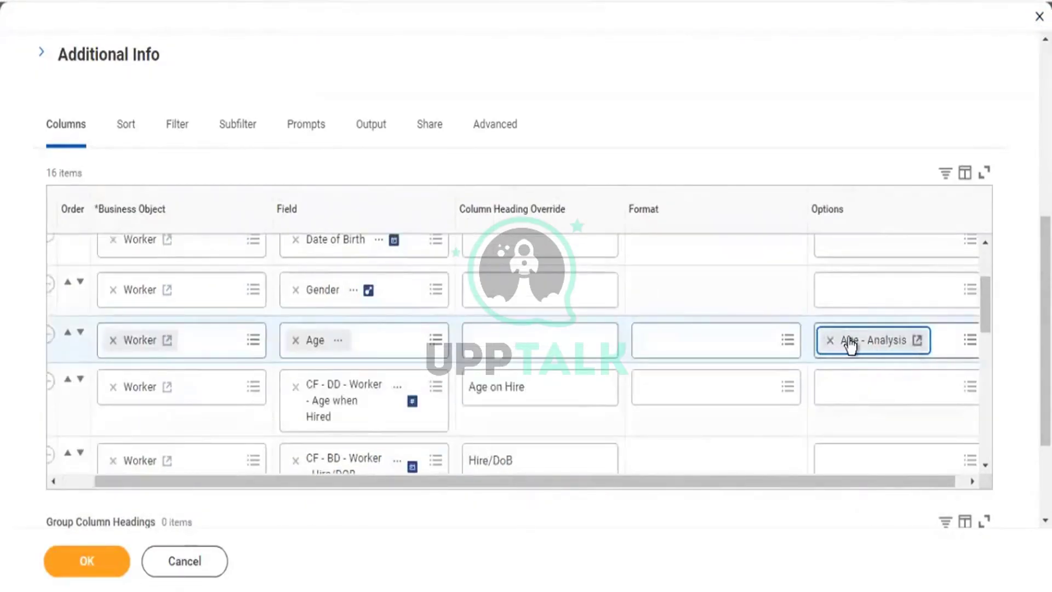
click(79, 557)
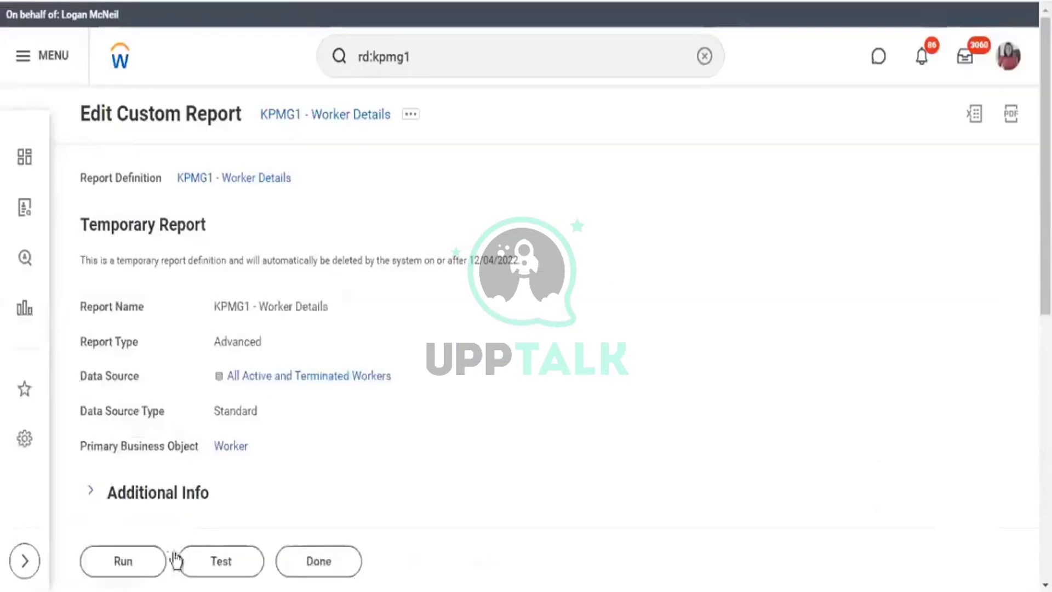
click(136, 563)
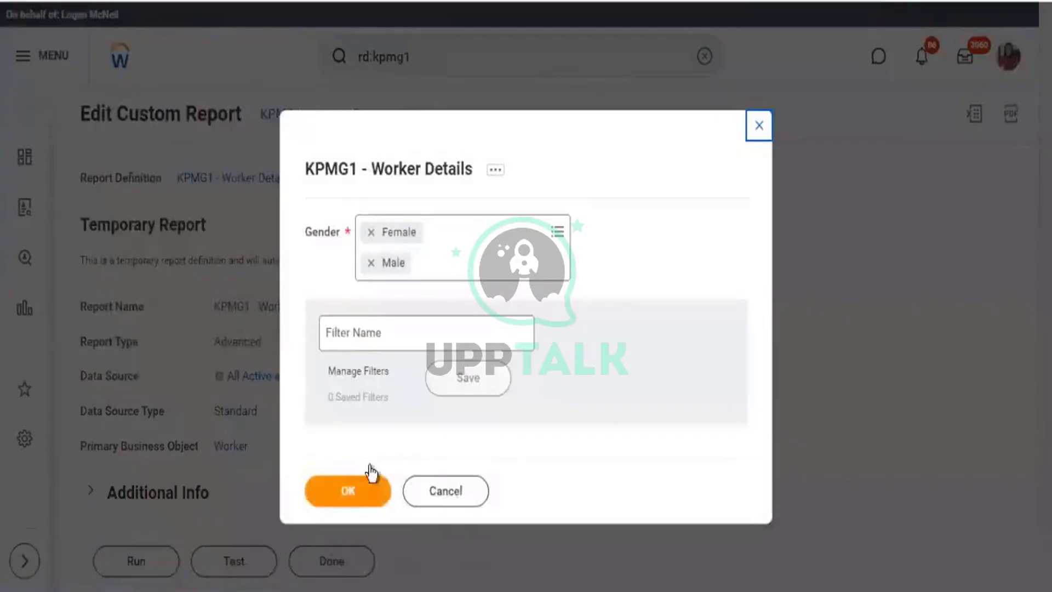
Run the report for Female and Male workers, widen the Age column, and scroll the results.
click(367, 481)
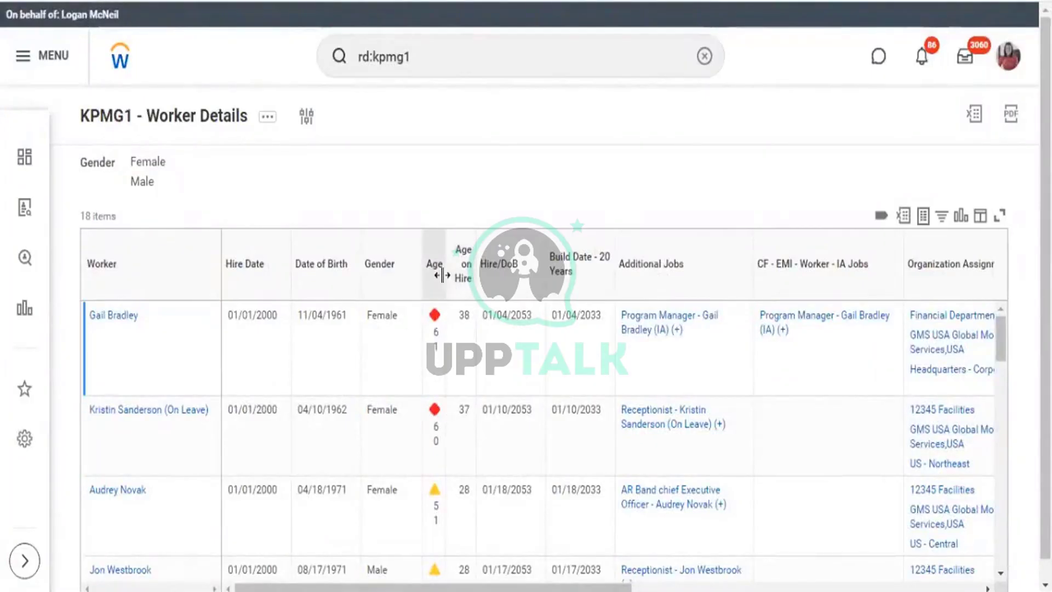
double_click(462, 276)
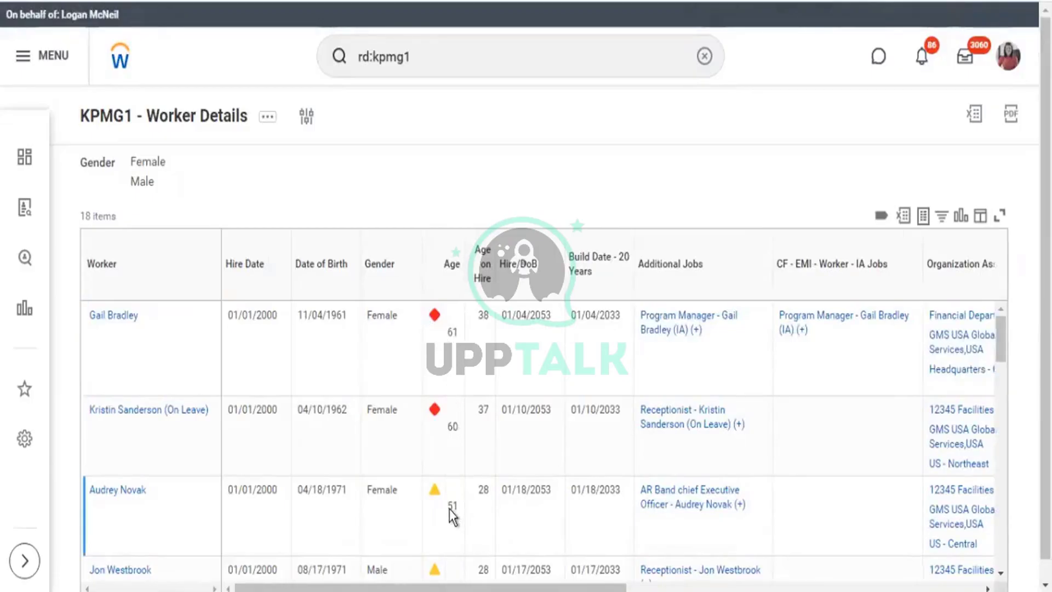
scroll(453, 515, down, 2)
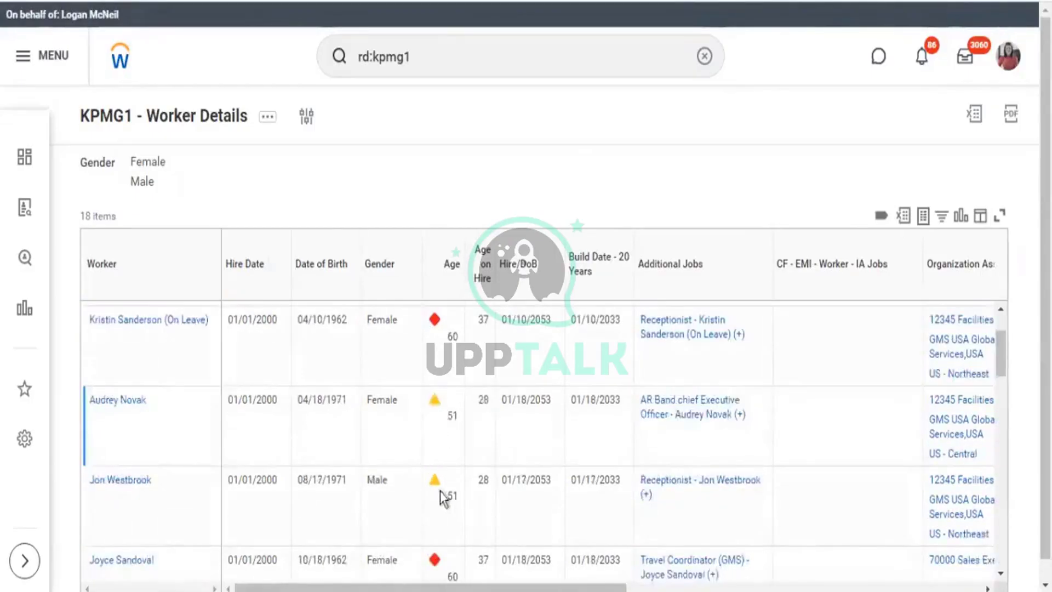
scroll(438, 455, down, 5)
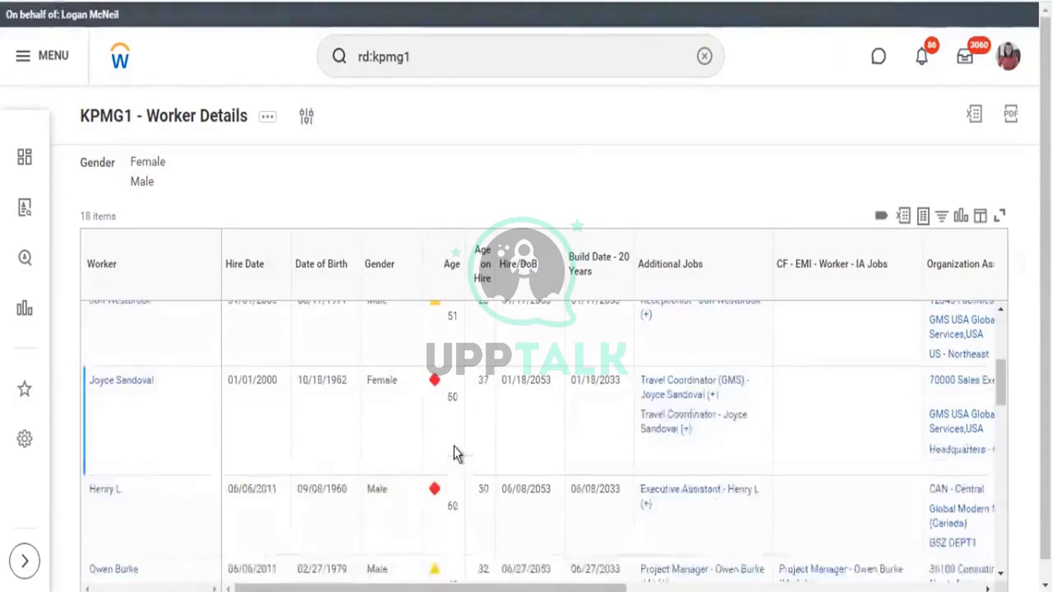
scroll(459, 451, down, 4)
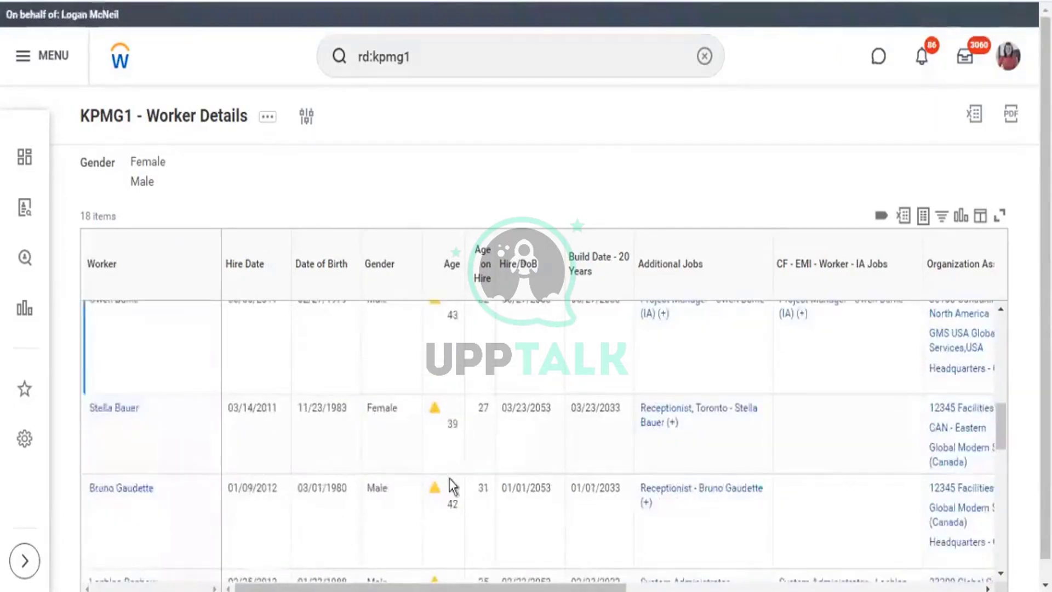
scroll(458, 477, down, 4)
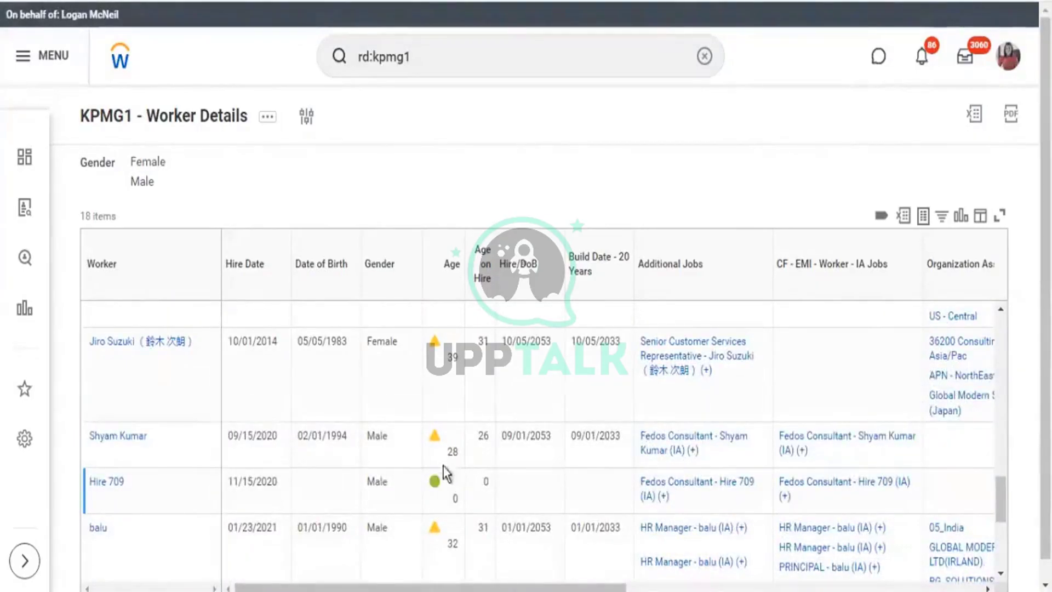
scroll(450, 466, down, 5)
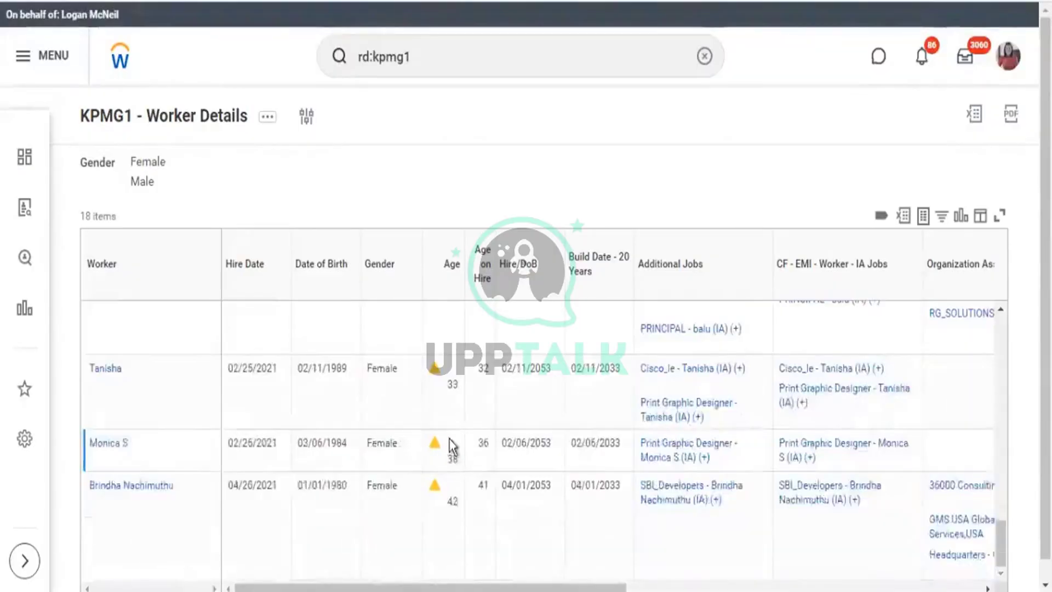
scroll(450, 439, down, 1)
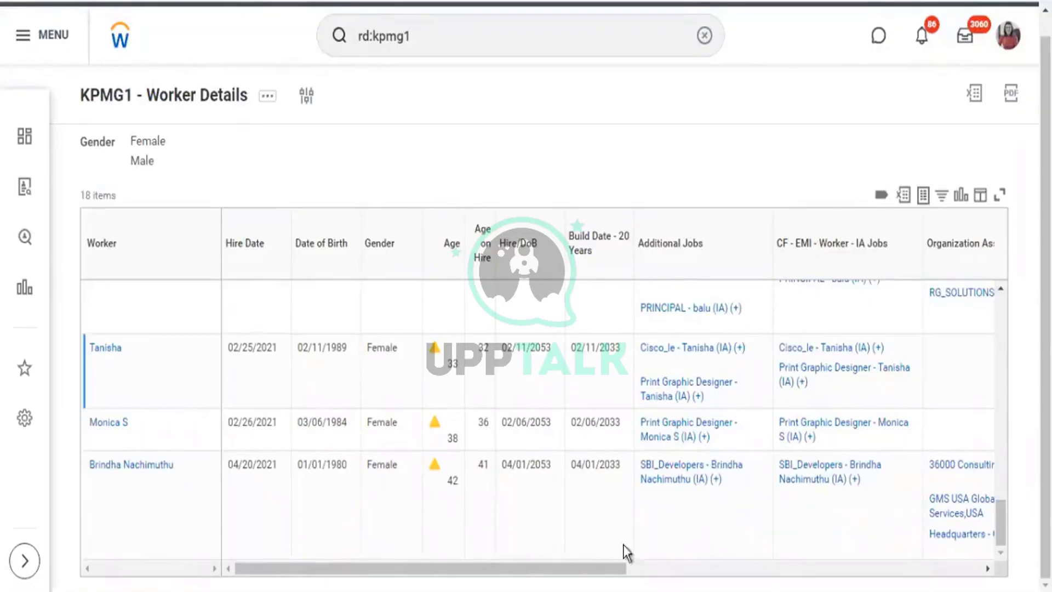
drag(573, 568, 278, 263)
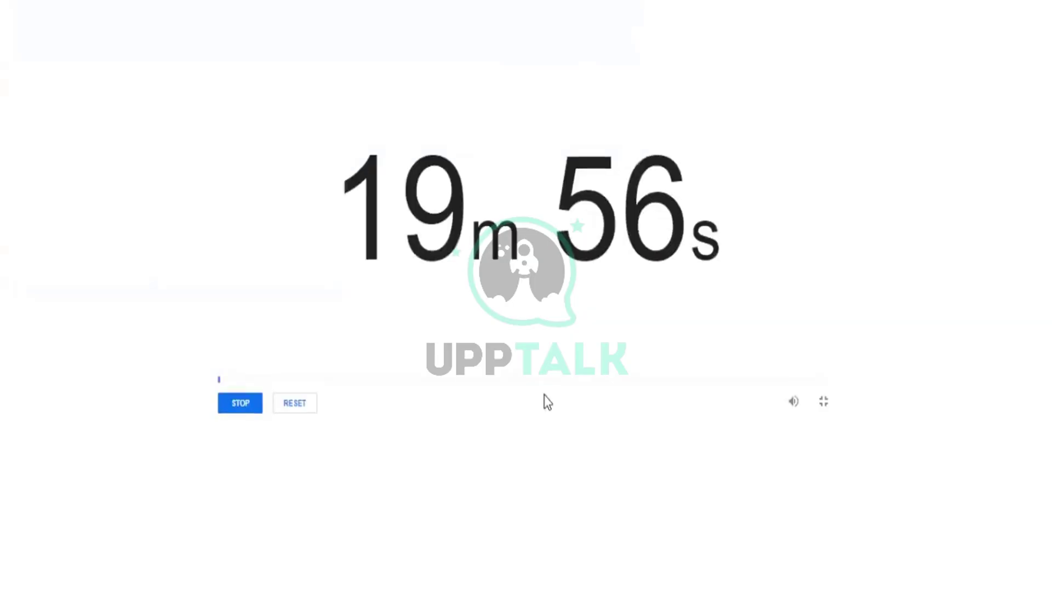
Return to Workday's View Custom Report page for KPMG1 - Worker Details.
mouse_move(617, 391)
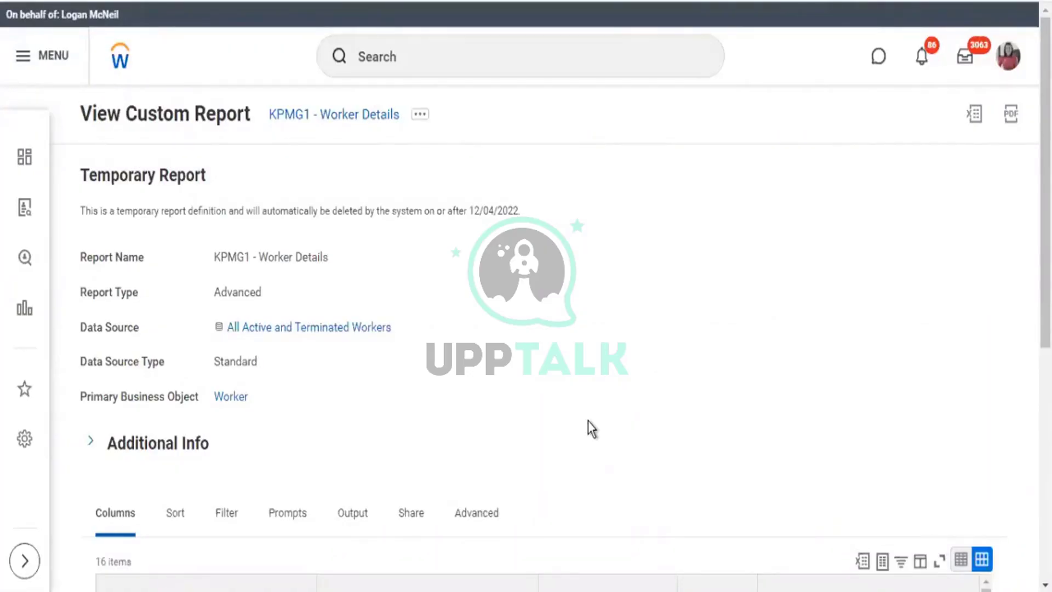
drag(249, 329, 286, 365)
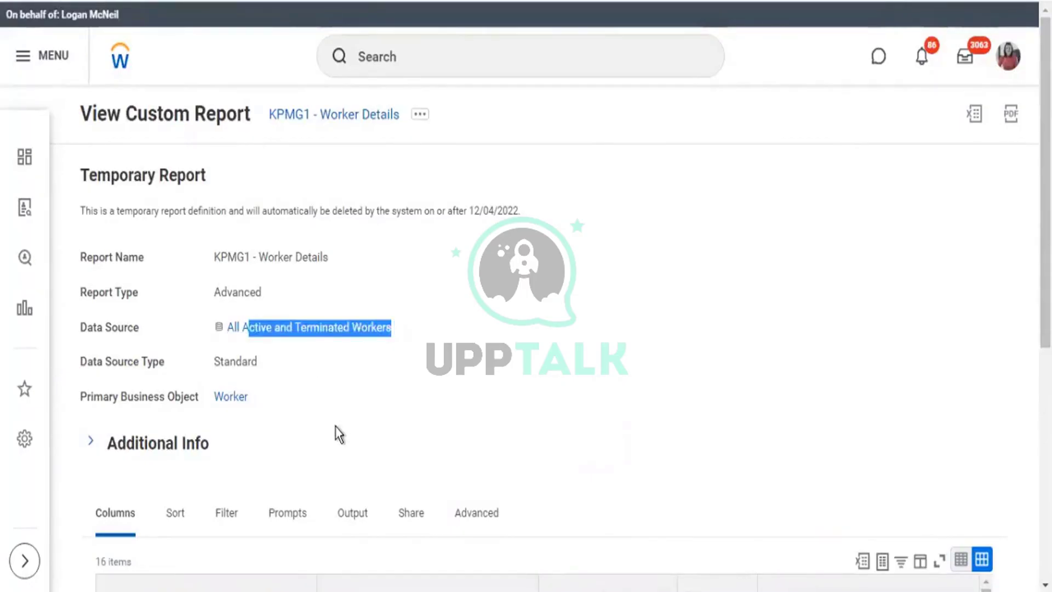
Try a 'data catalog' search, clear it, then go to Drive from the account menu.
click(1010, 57)
scroll(931, 371, down, 4)
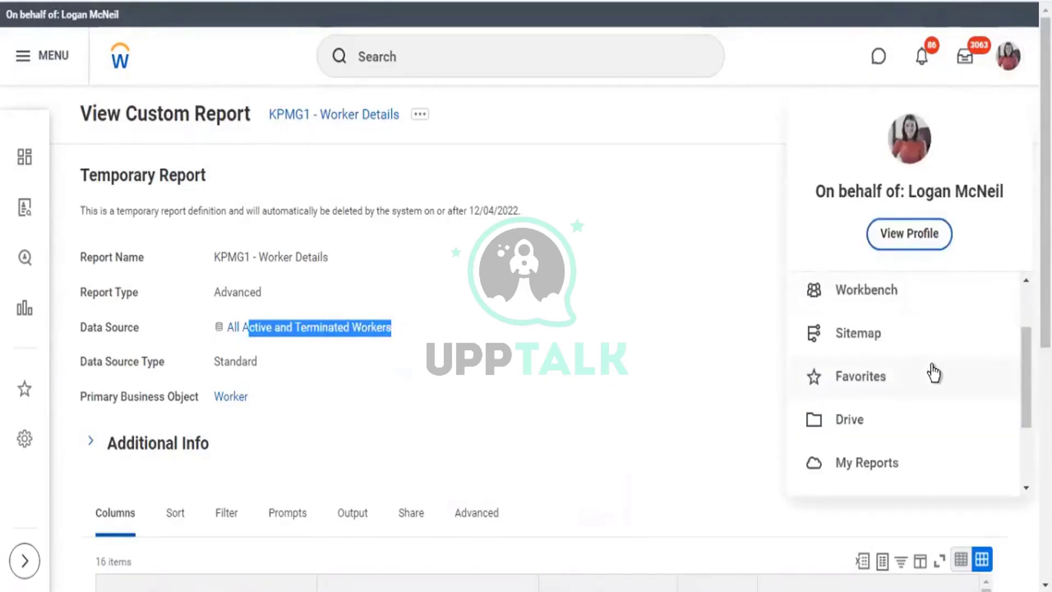
click(474, 55)
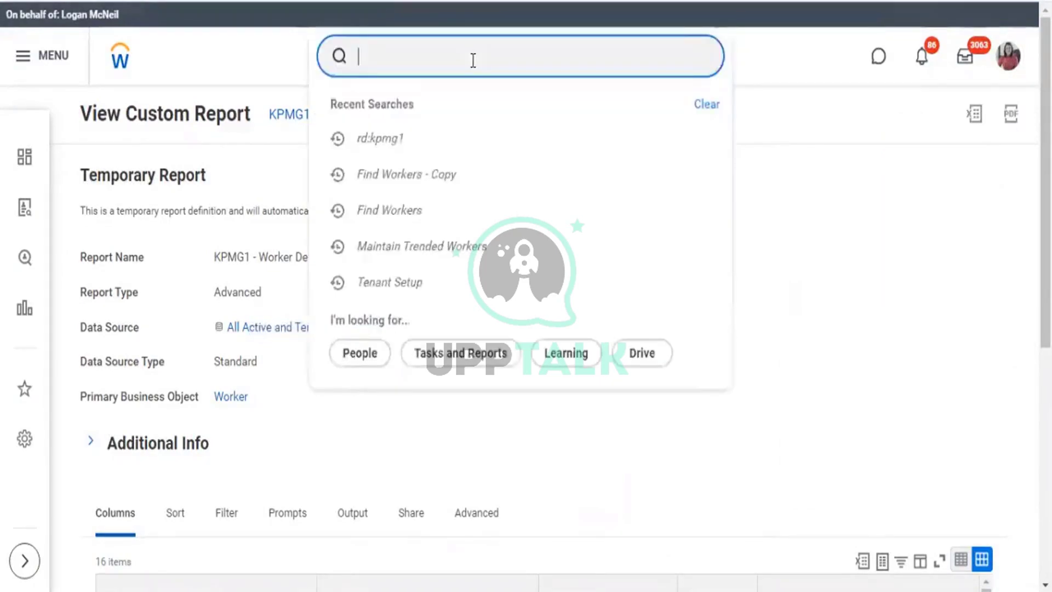
text(data cata)
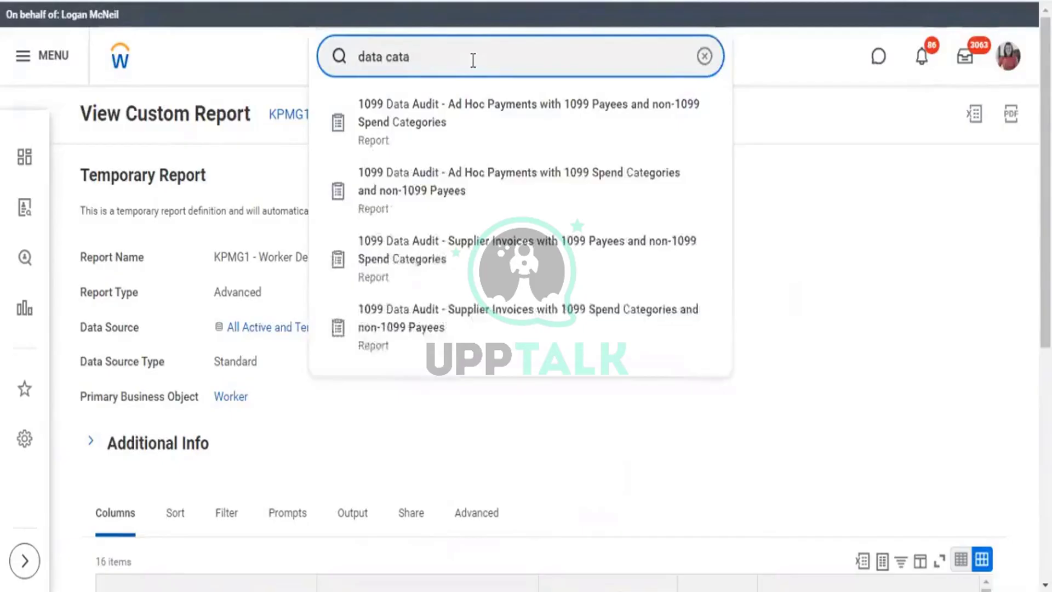
key(Return)
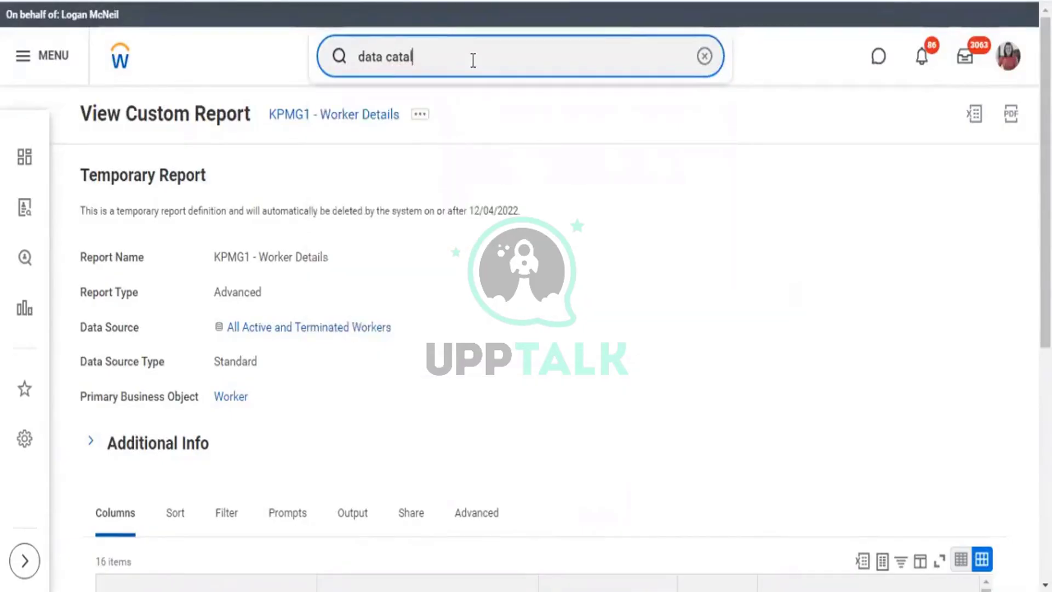
text(log)
key(BackSpace)
key(BackSpace)
key(BackSpace)
key(BackSpace)
key(BackSpace)
key(BackSpace)
key(BackSpace)
key(BackSpace)
key(BackSpace)
key(BackSpace)
key(BackSpace)
key(BackSpace)
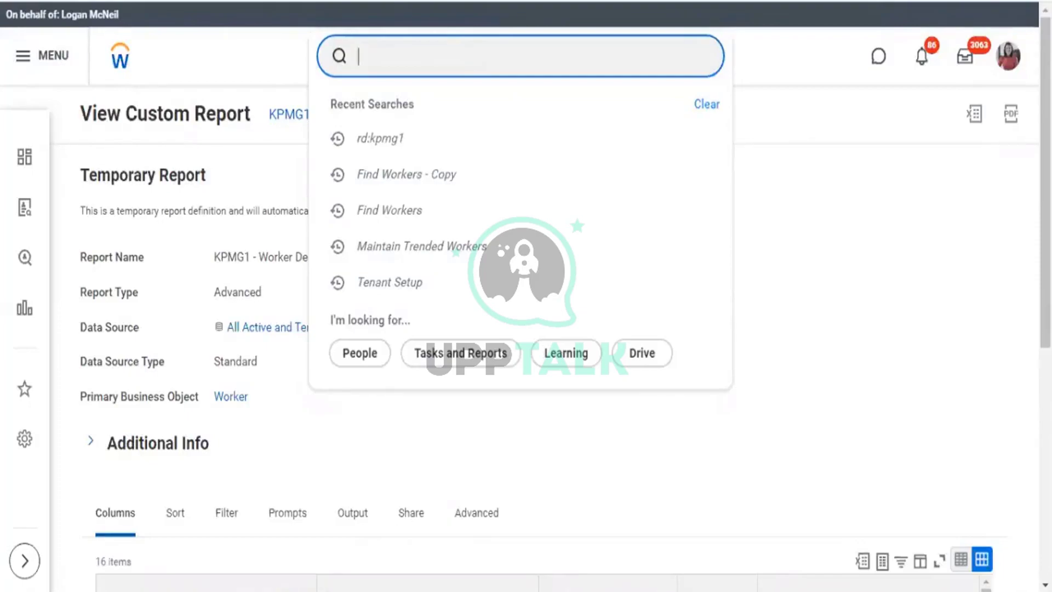
click(1008, 60)
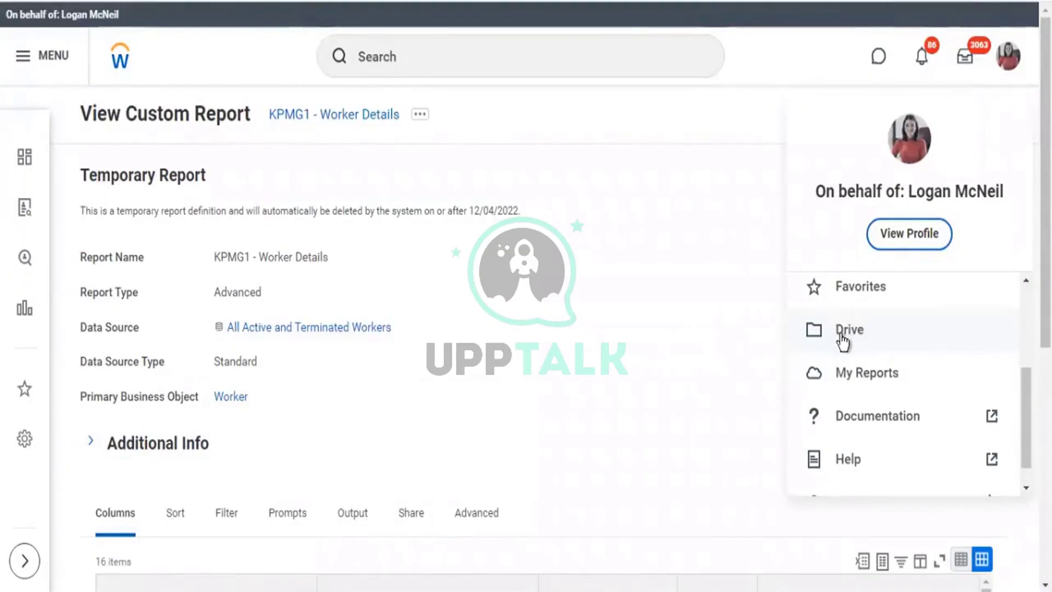
click(844, 335)
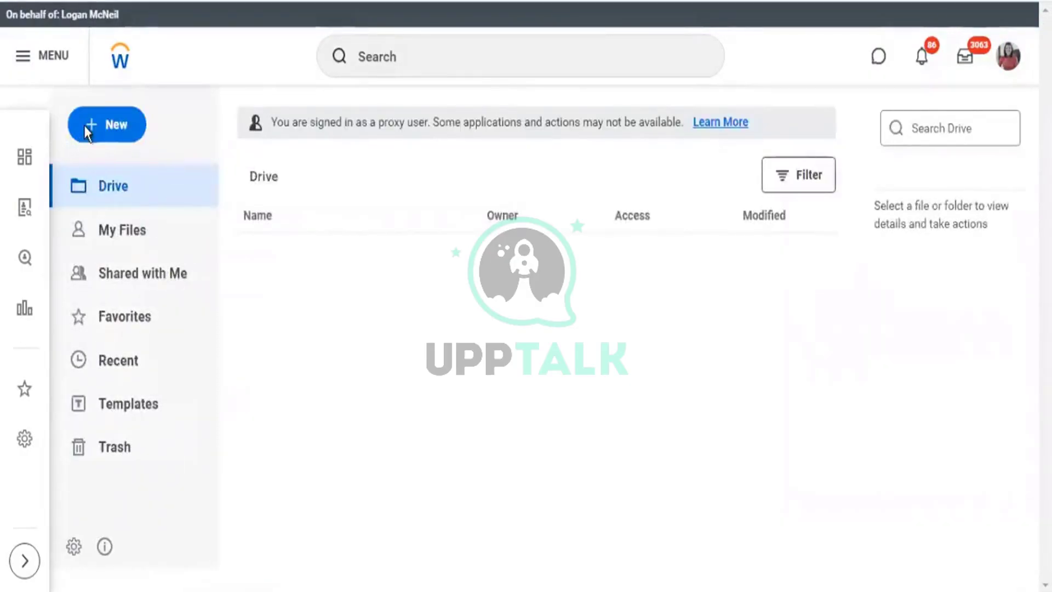
Search 'stop proxy' and open the Stop Proxy task.
click(106, 126)
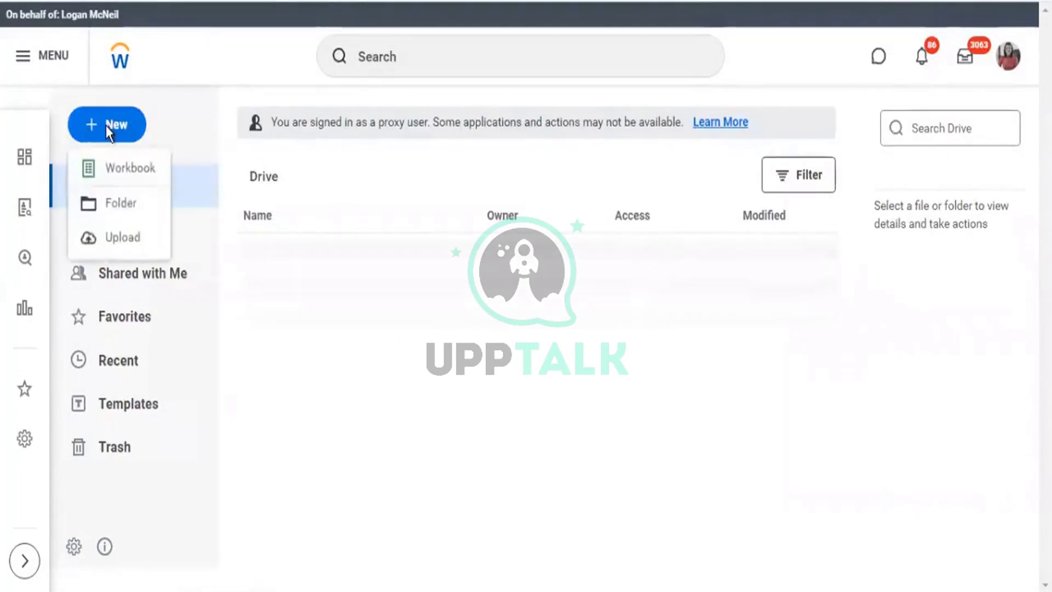
click(481, 48)
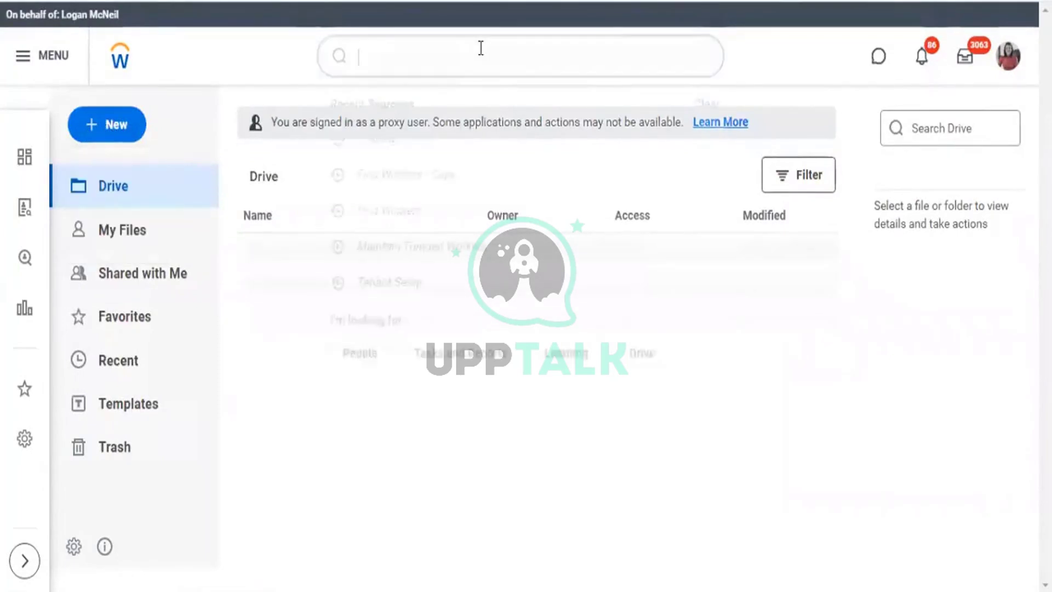
text(stop)
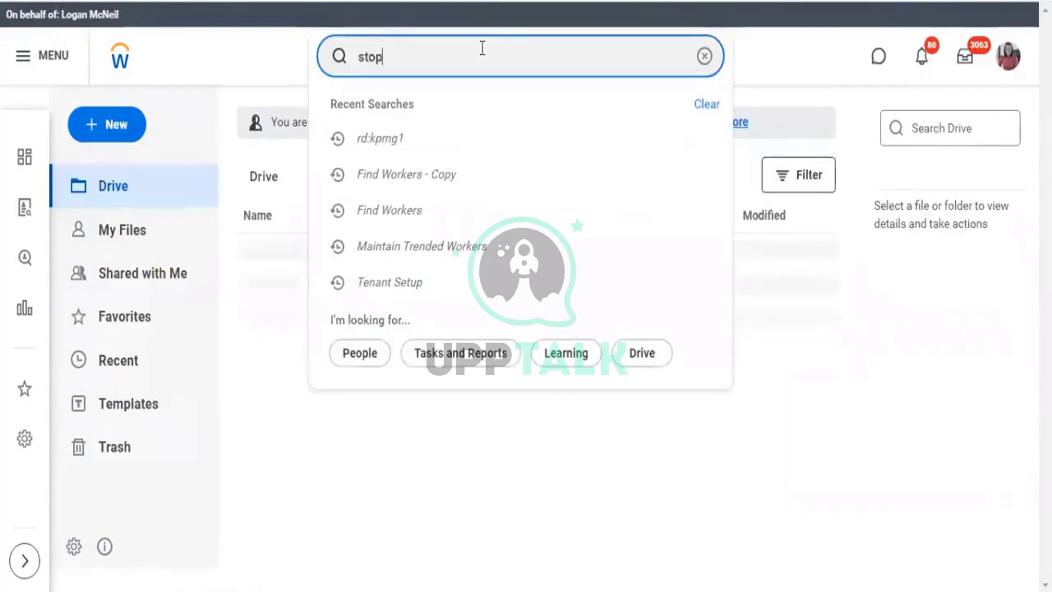
text( proxy)
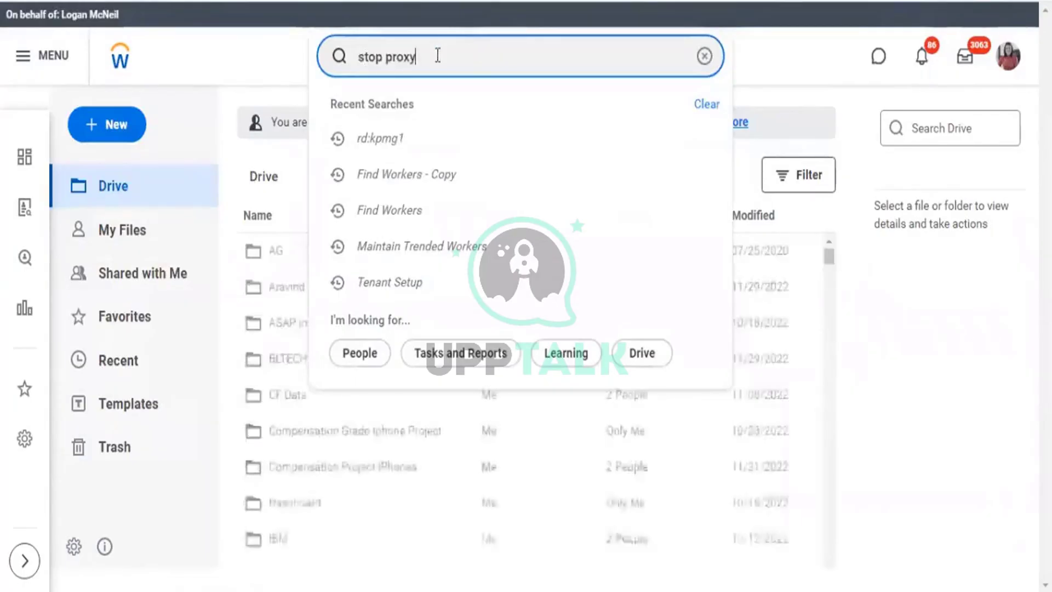
click(390, 124)
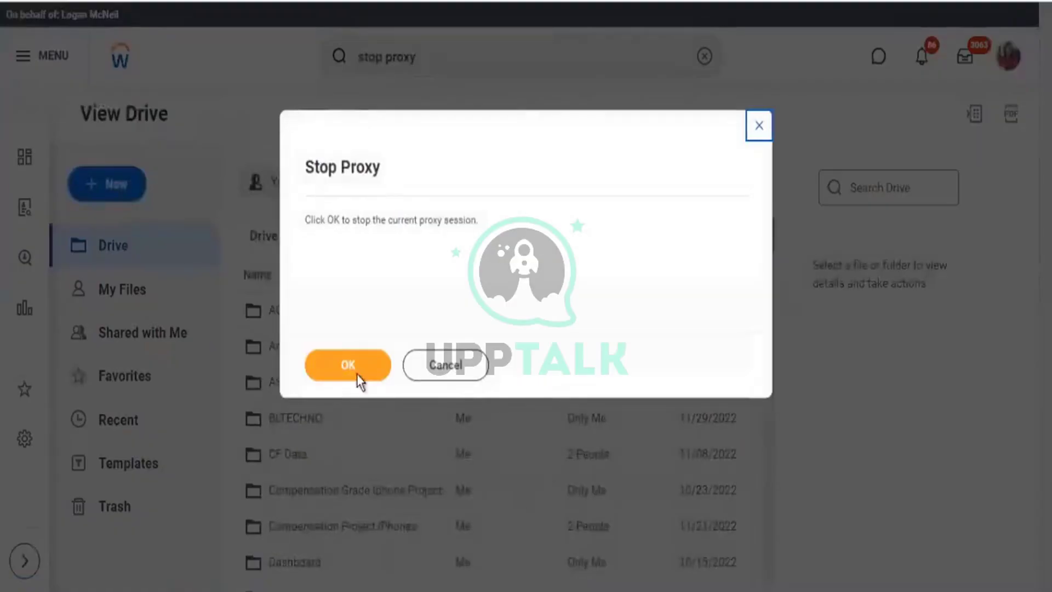
Confirm ending the current proxy session.
click(357, 374)
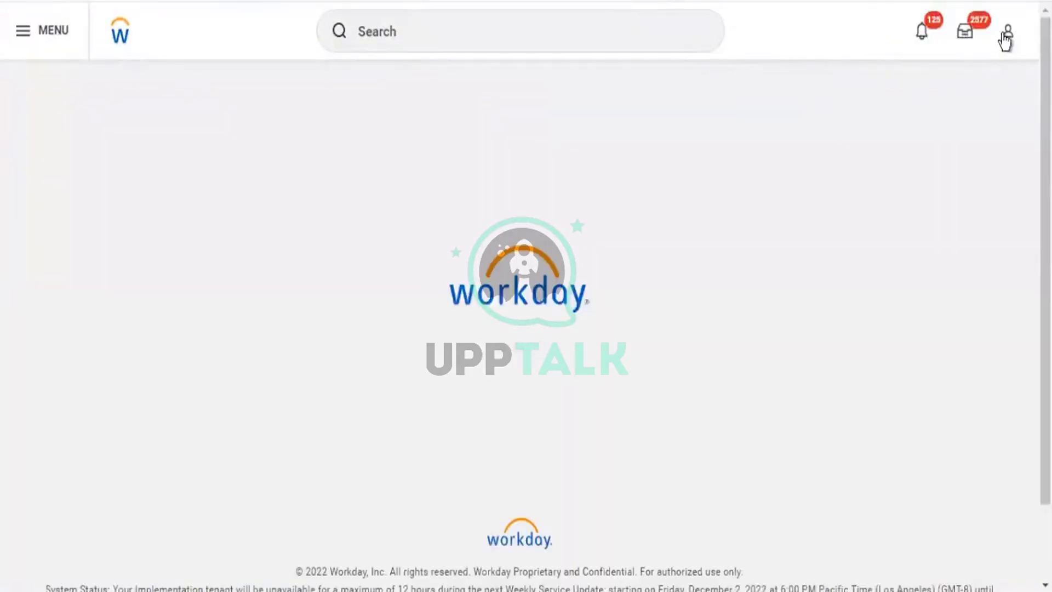
click(1008, 33)
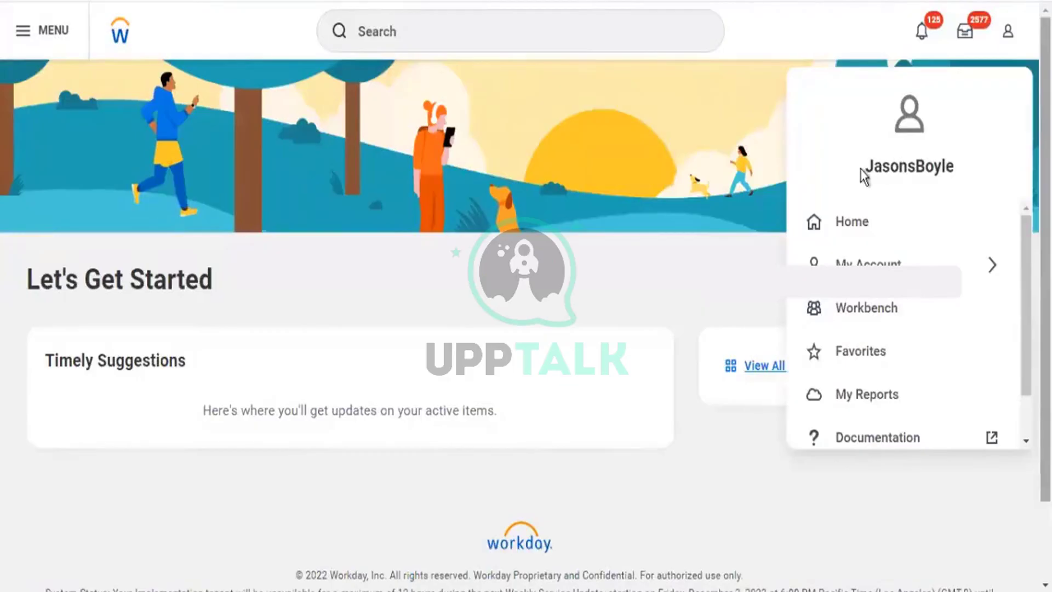
double_click(955, 182)
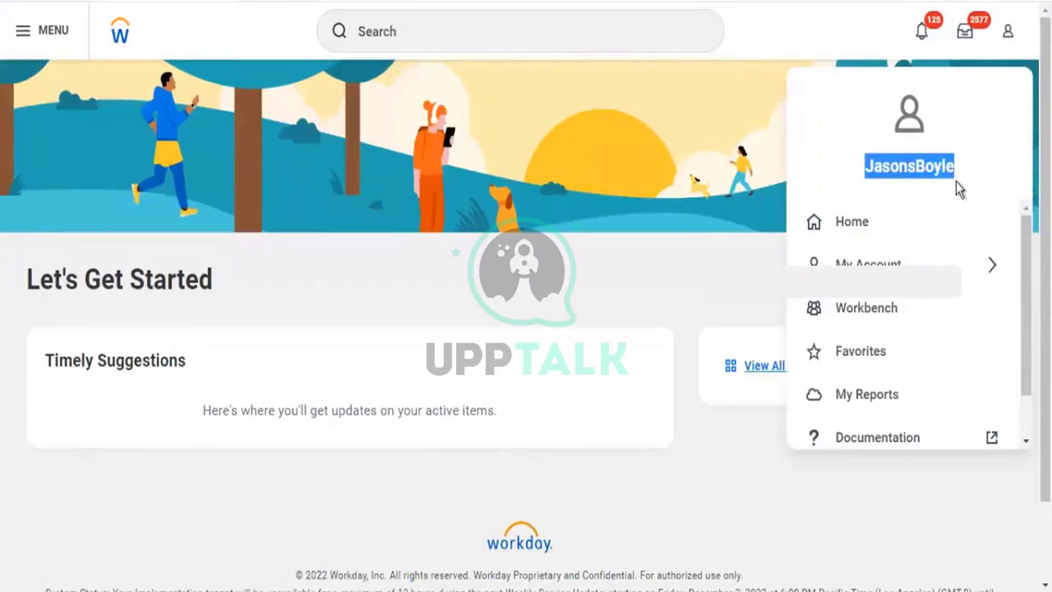
Open Start Proxy and search for the HR officer in the Act As field.
click(437, 25)
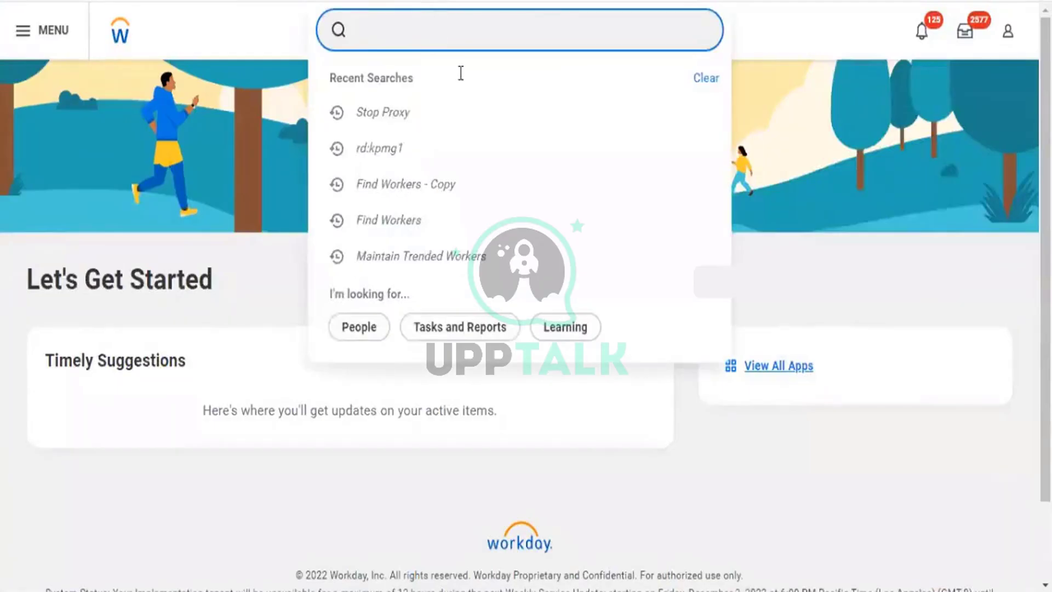
text(start proxy)
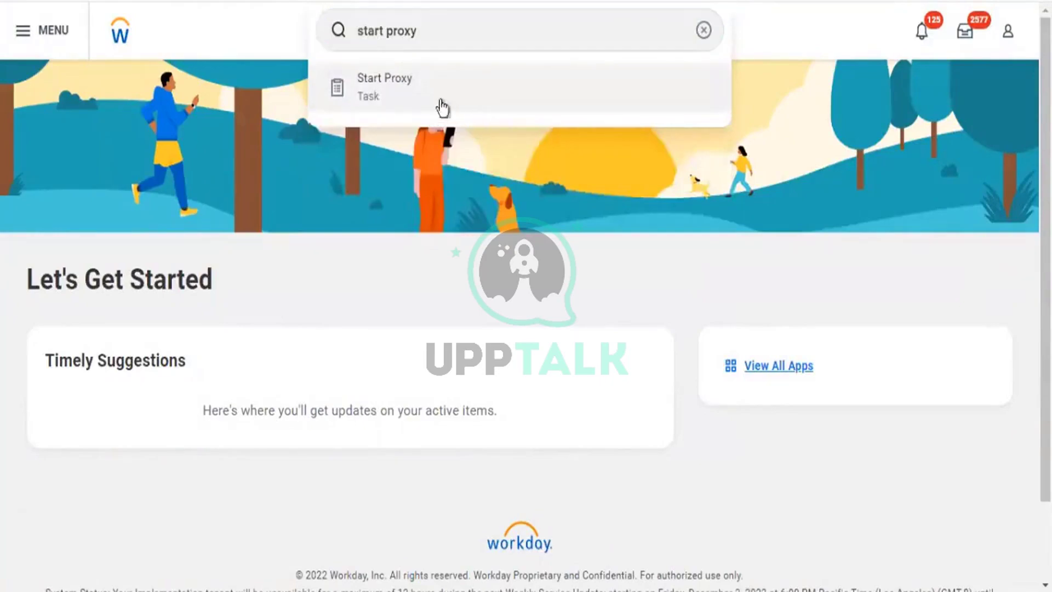
click(379, 98)
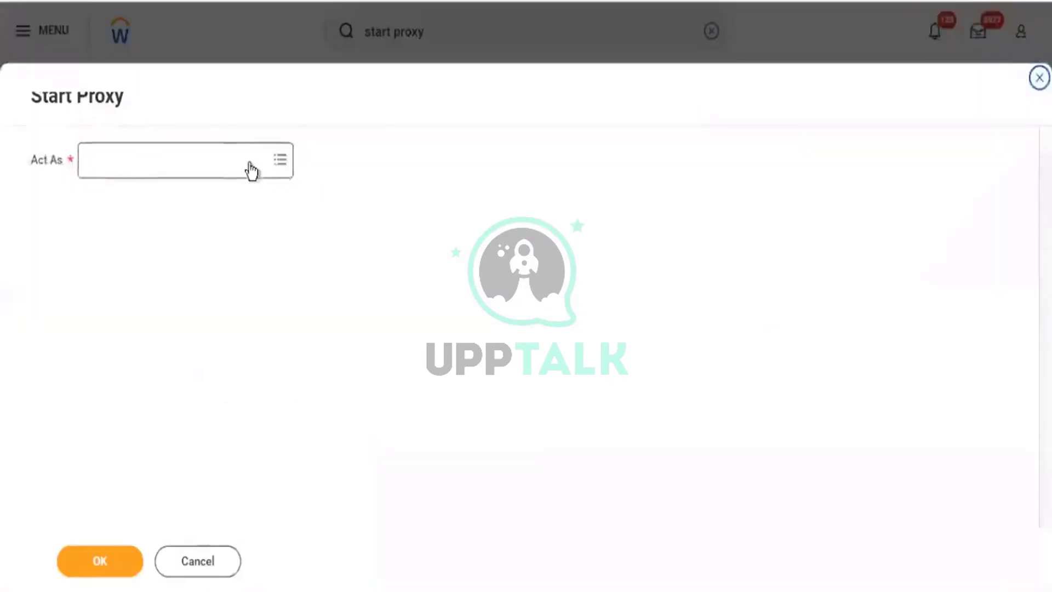
click(250, 162)
text(logan m)
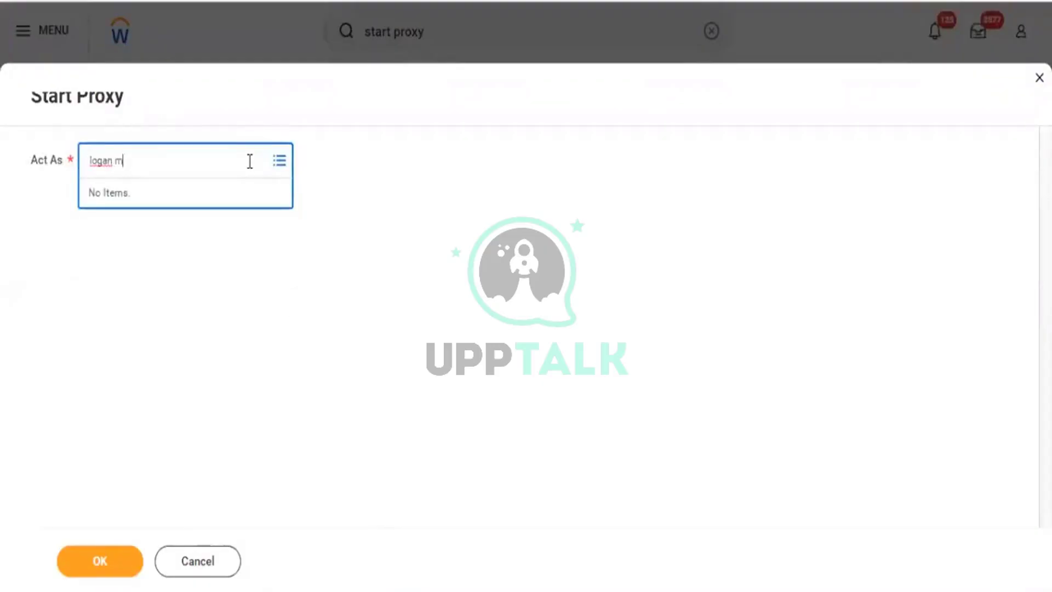
text(cneil)
key(Return)
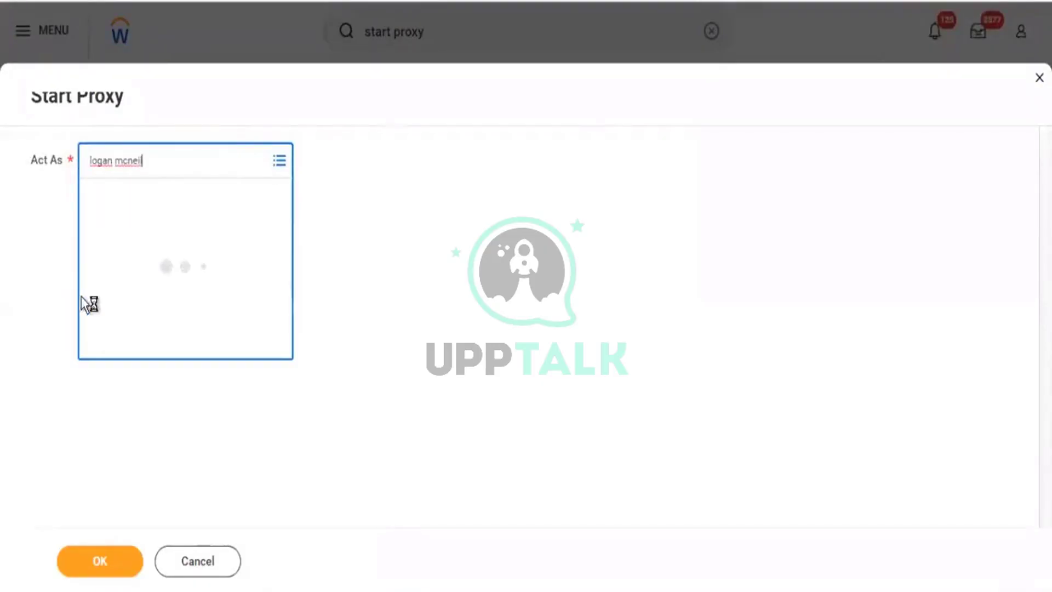
Act as the HR officer and remove the manager group's View access to Person Data: Emergency Contacts.
click(101, 572)
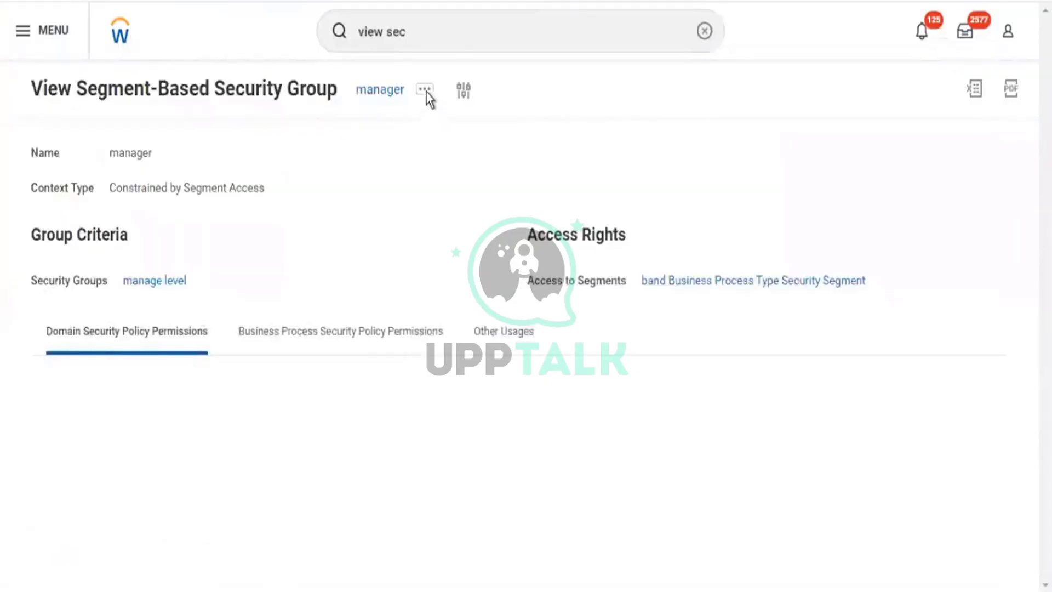
click(438, 94)
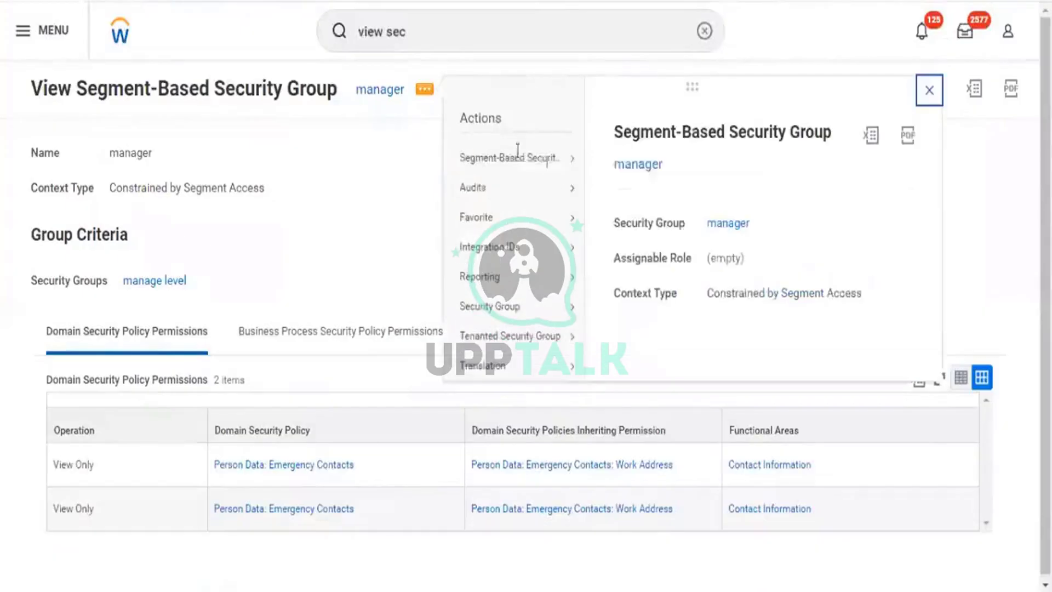
mouse_move(531, 167)
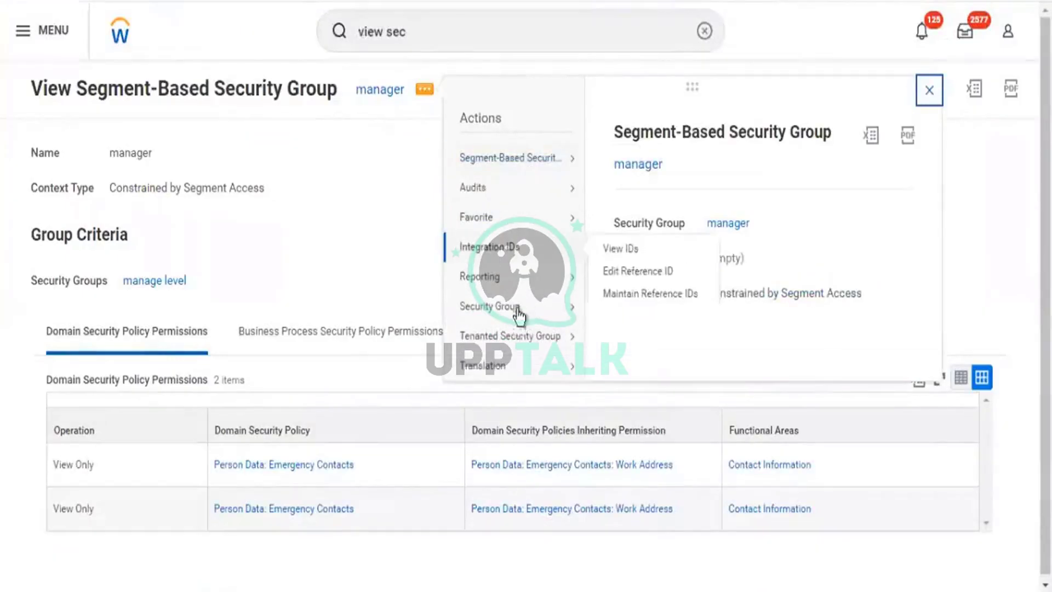
mouse_move(512, 310)
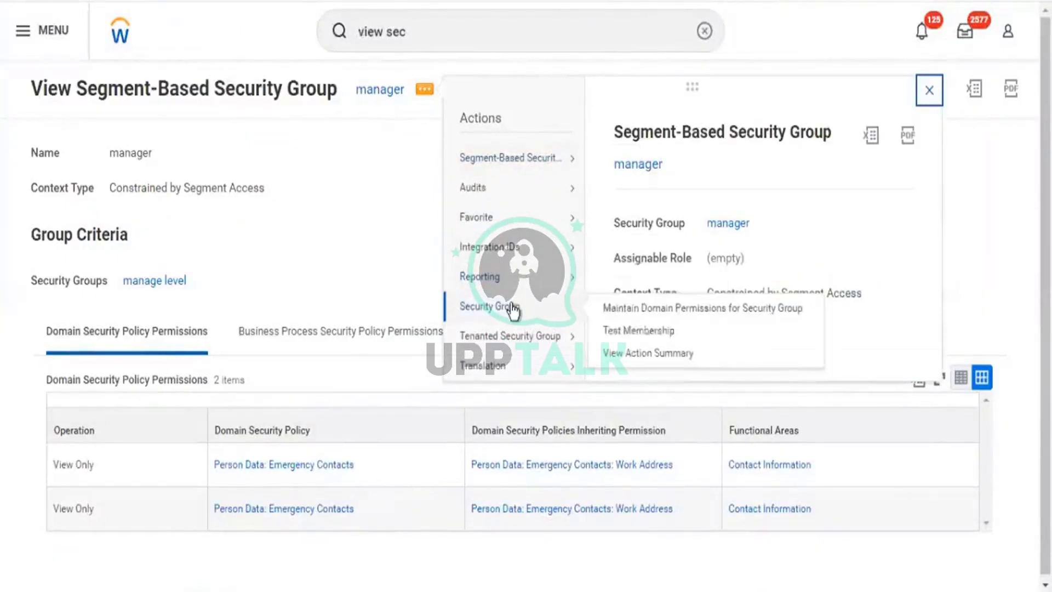
click(681, 310)
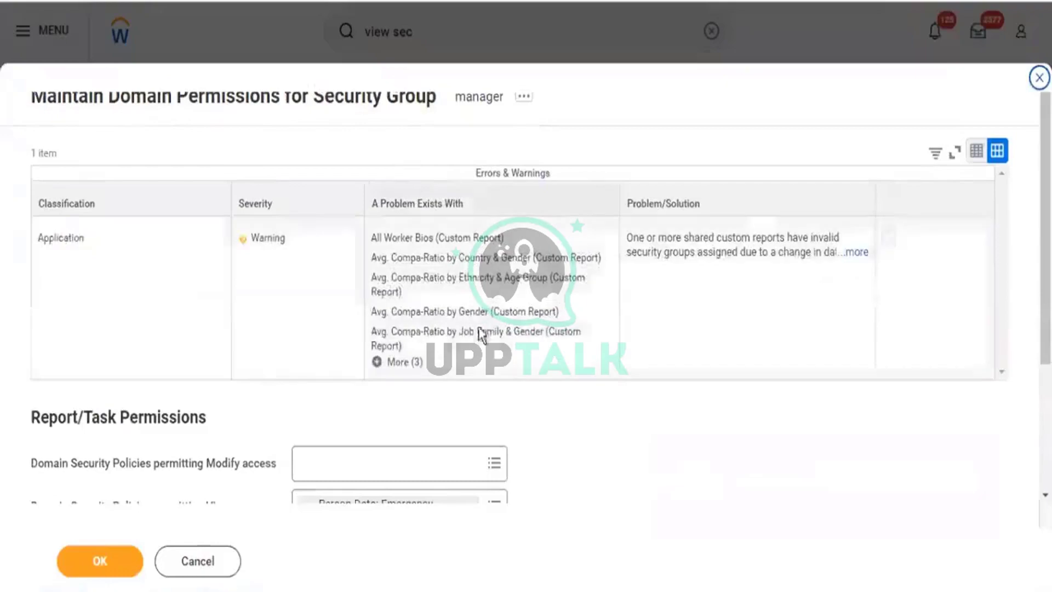
scroll(497, 339, down, 3)
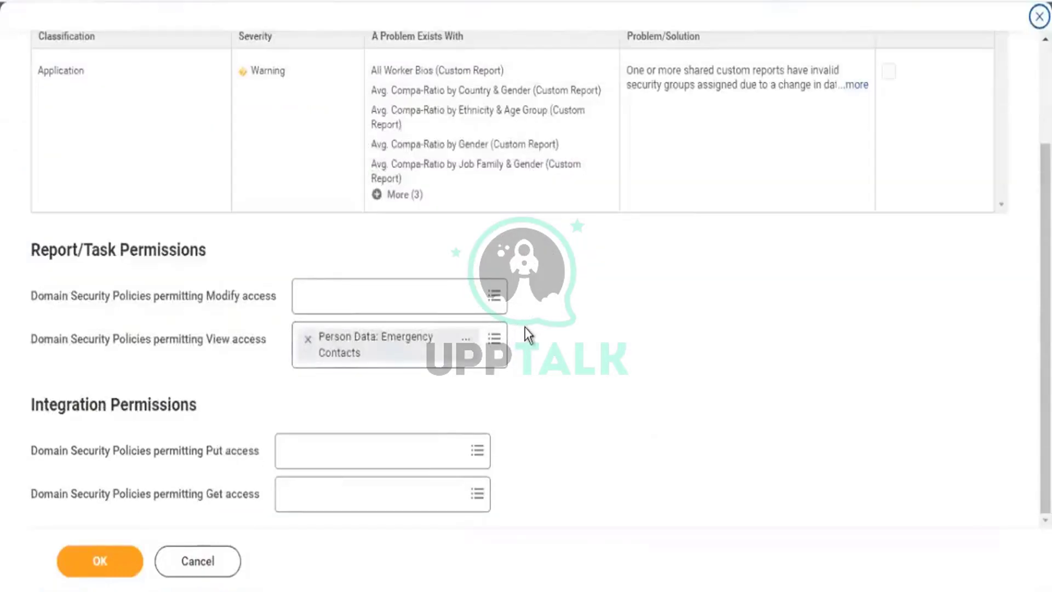
click(308, 340)
click(104, 565)
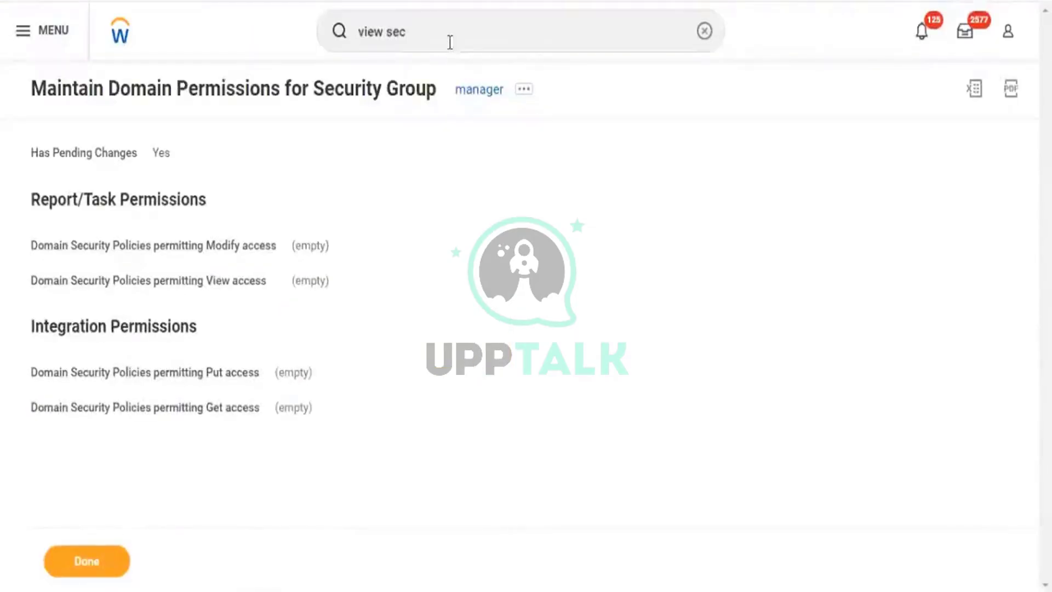
click(450, 42)
Find Activate Pending Security Policy Changes with 'act pend se' and submit it with comment 'ok'.
key(ctrl+a)
text(ac)
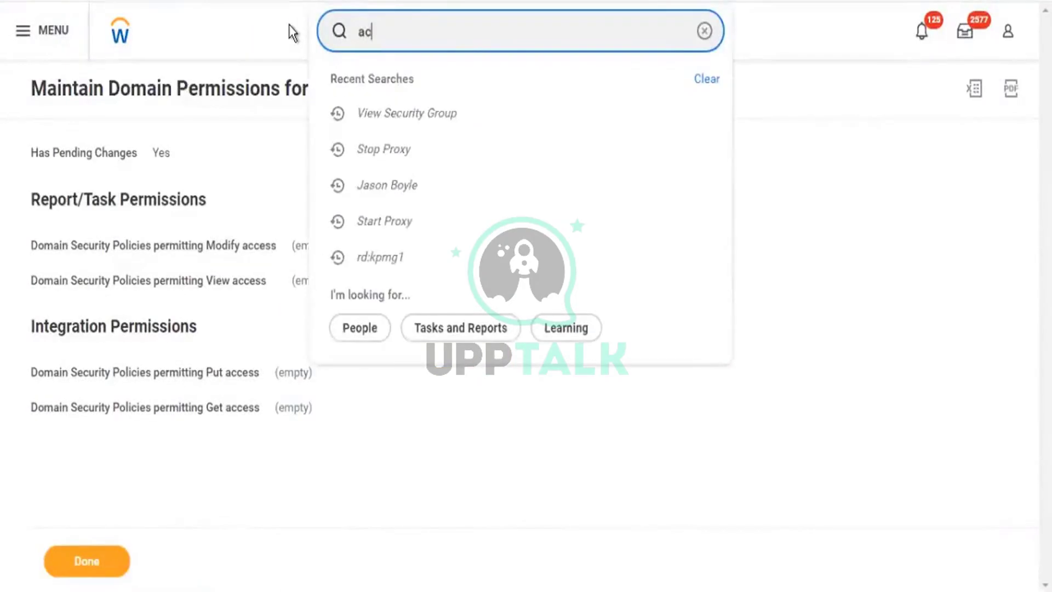
text(t pend)
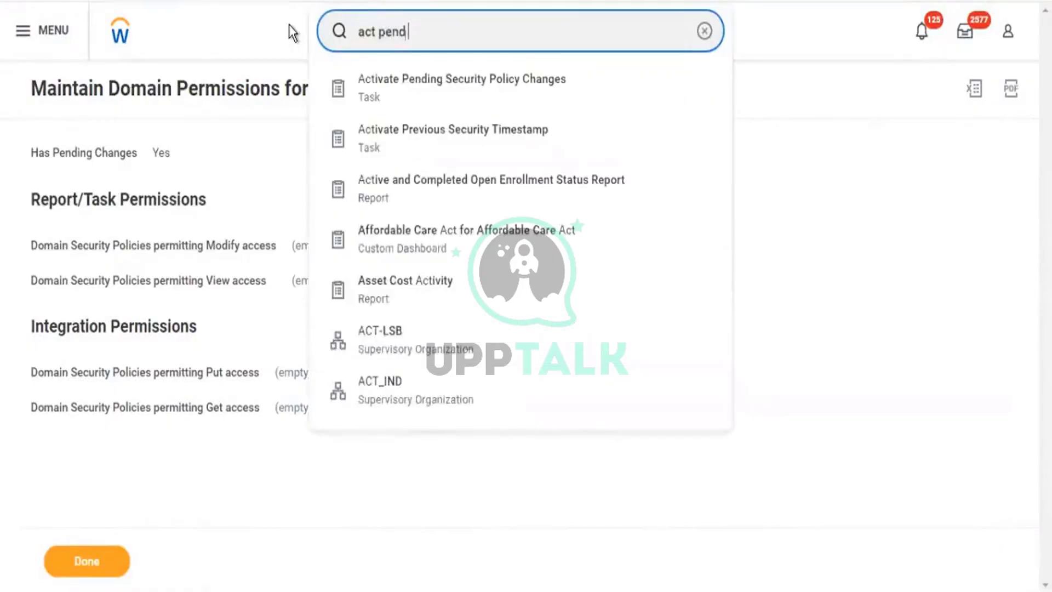
text( se)
key(Down)
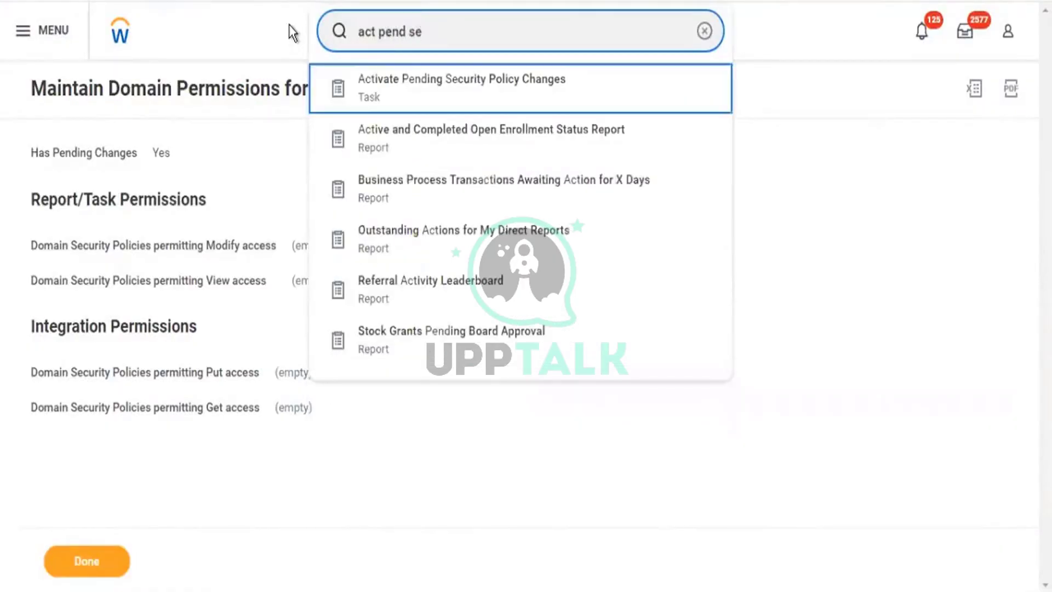
key(Return)
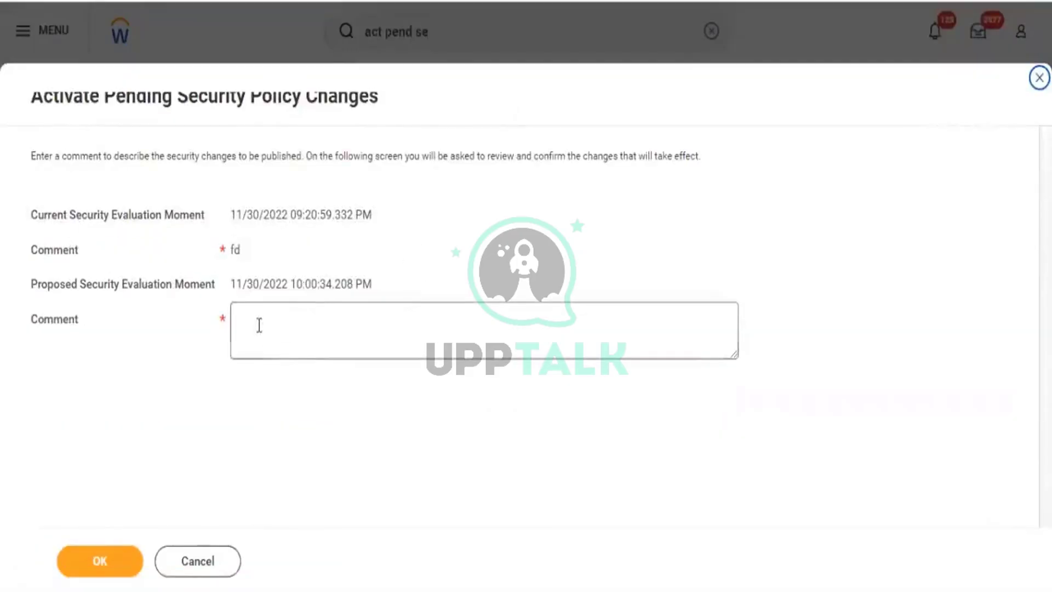
click(266, 314)
text(ok)
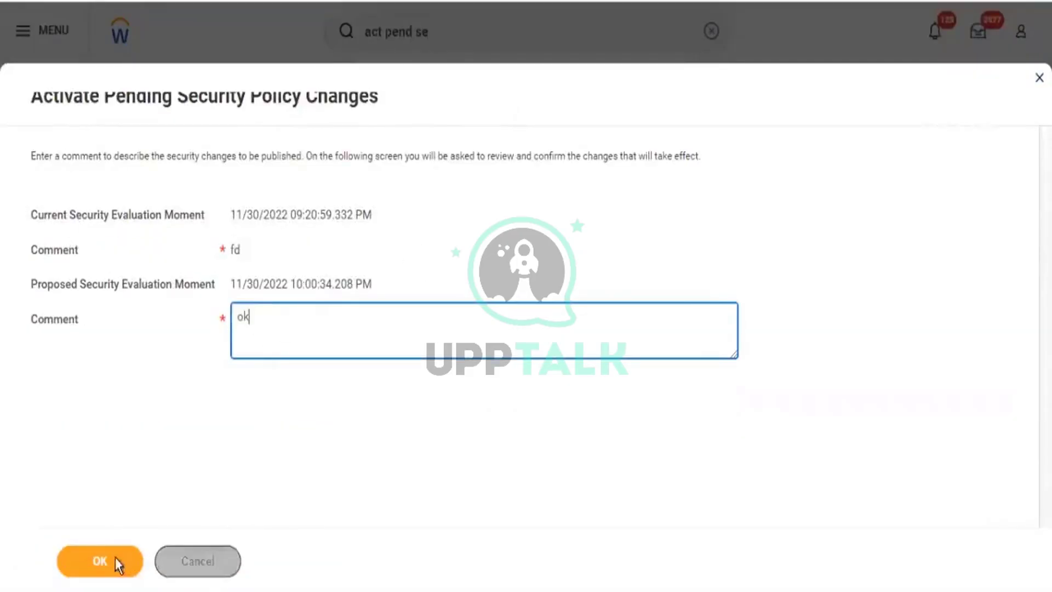
click(116, 560)
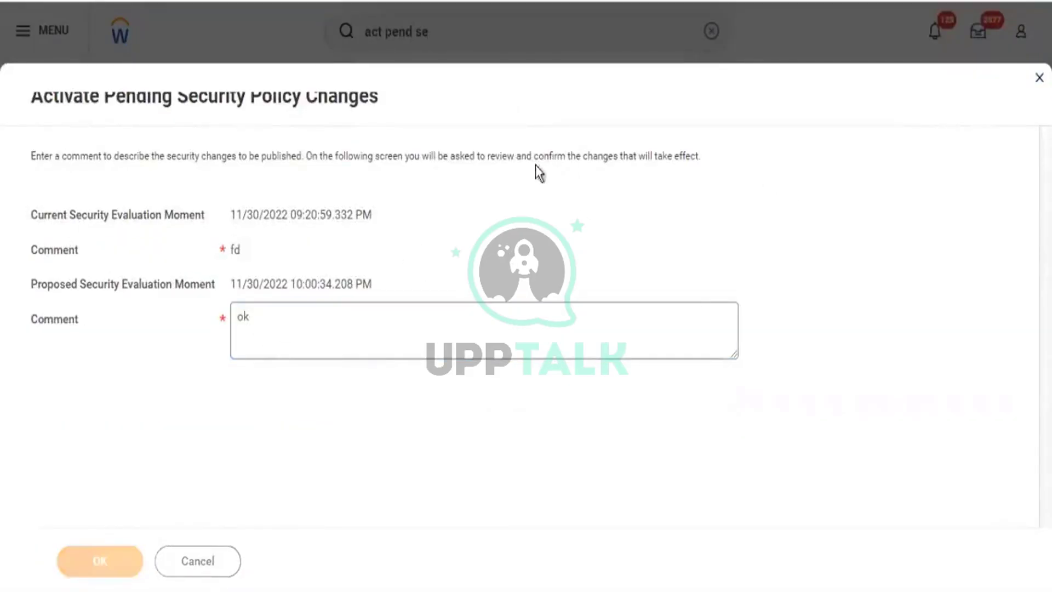
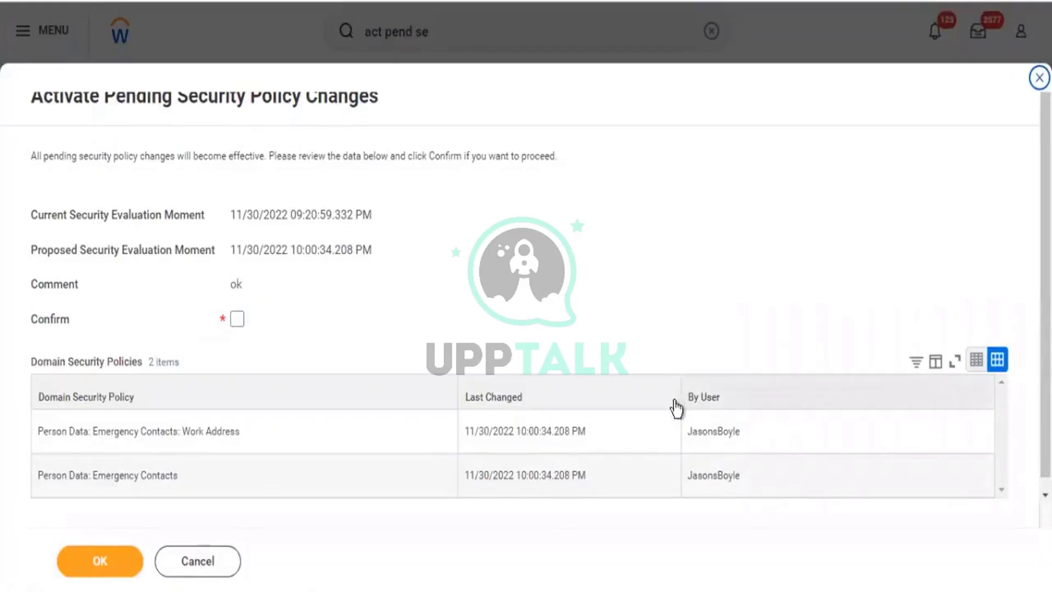
Select the By User name in the policy table and cancel activating the pending security policy changes.
drag(686, 436, 739, 436)
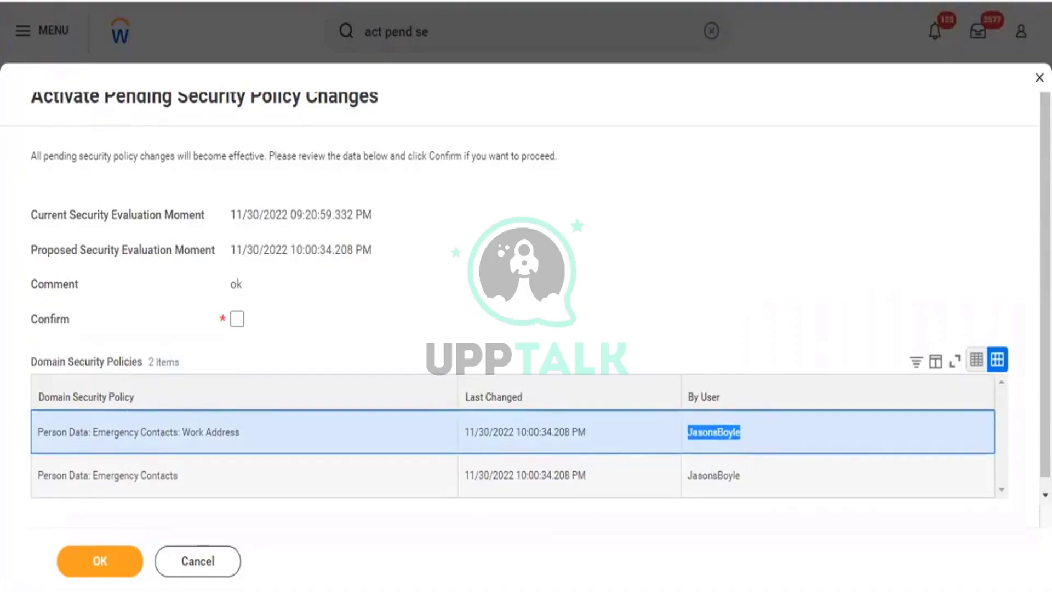
click(197, 559)
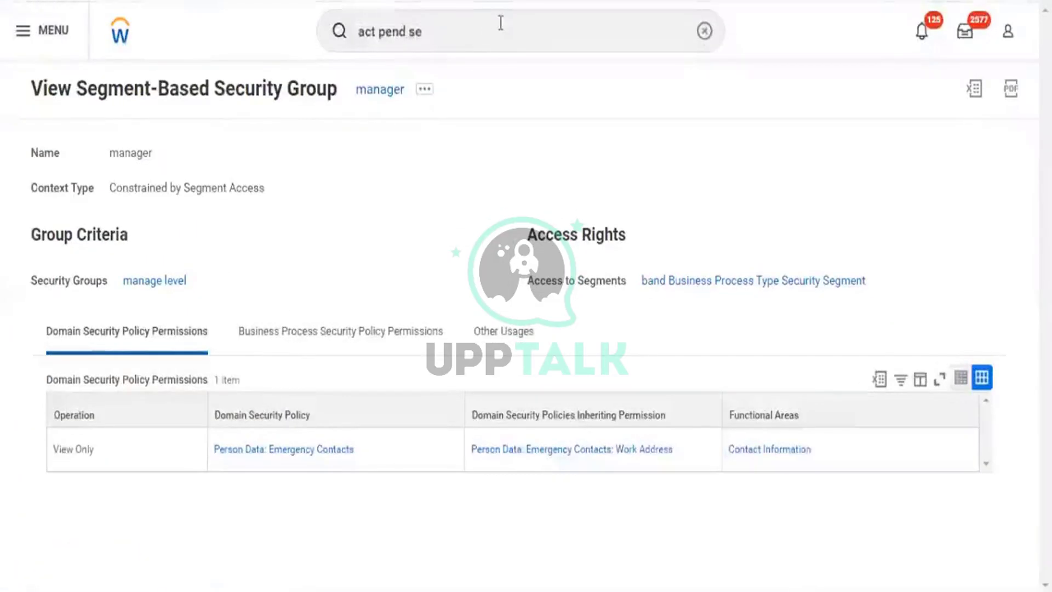
Search Workday for the copied user name.
click(385, 23)
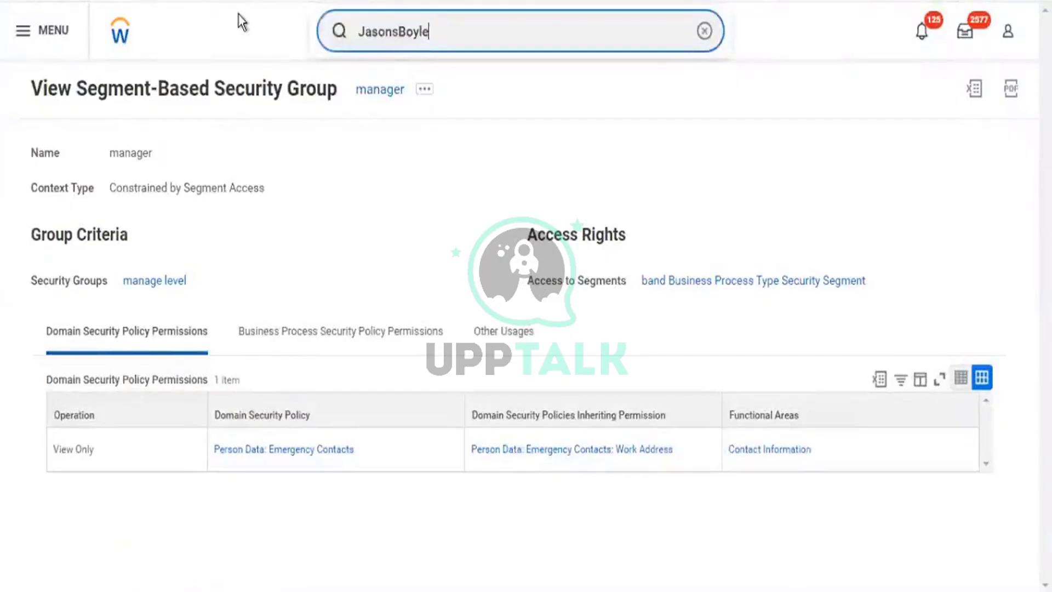
key(Return)
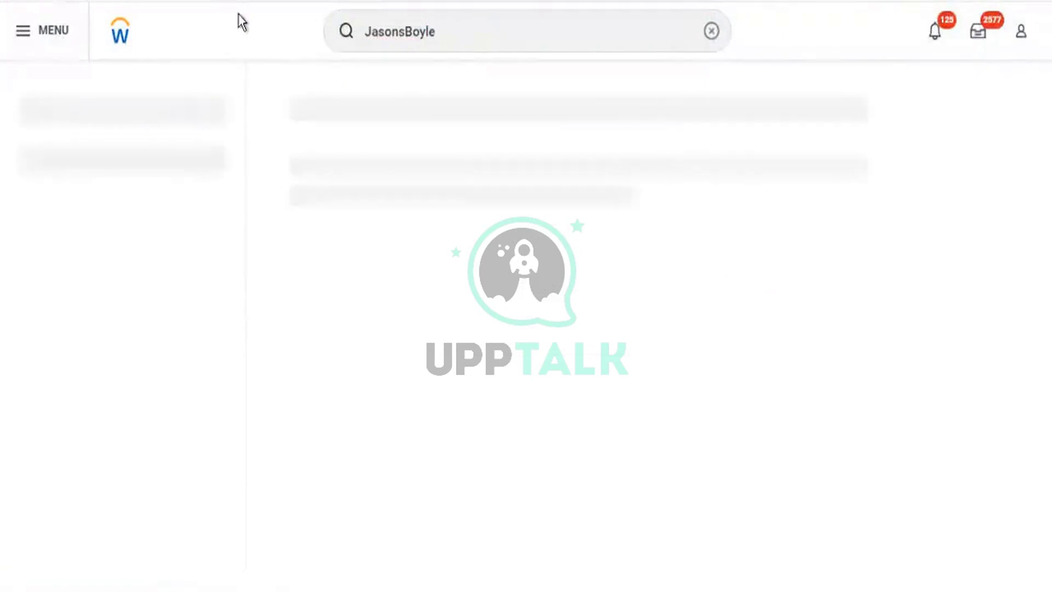
Open the View Service Center Representative task with 'view serv' and focus its representative field.
click(705, 32)
text(v)
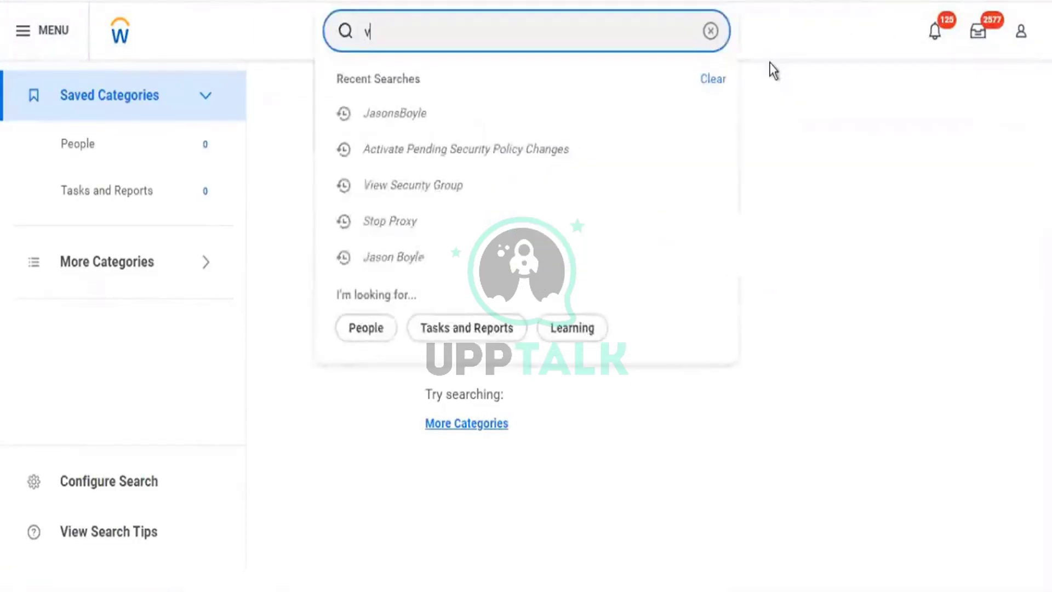
text(iew serv ce)
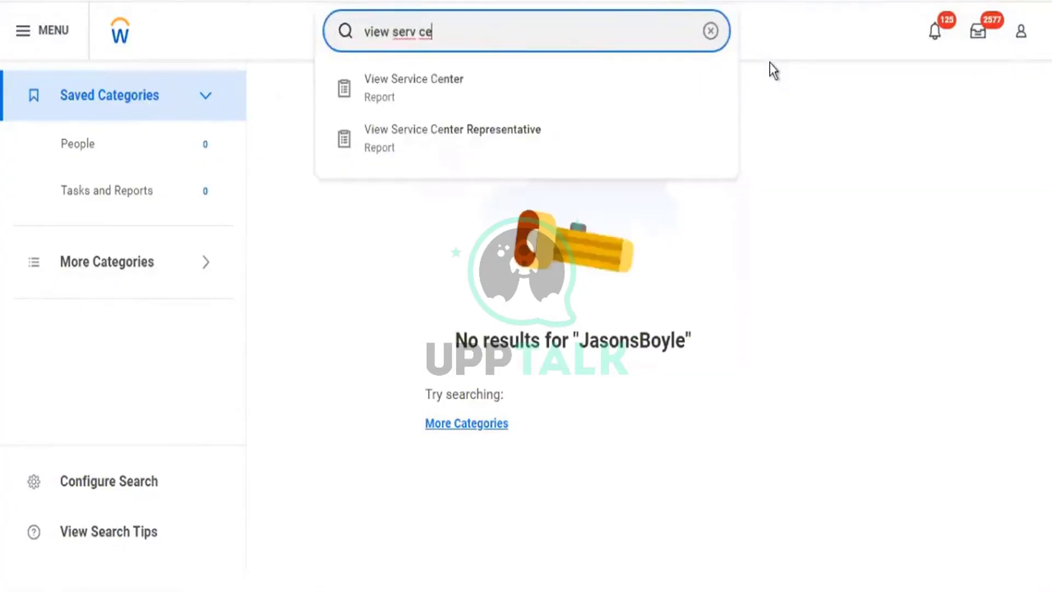
key(Down)
key(Down)
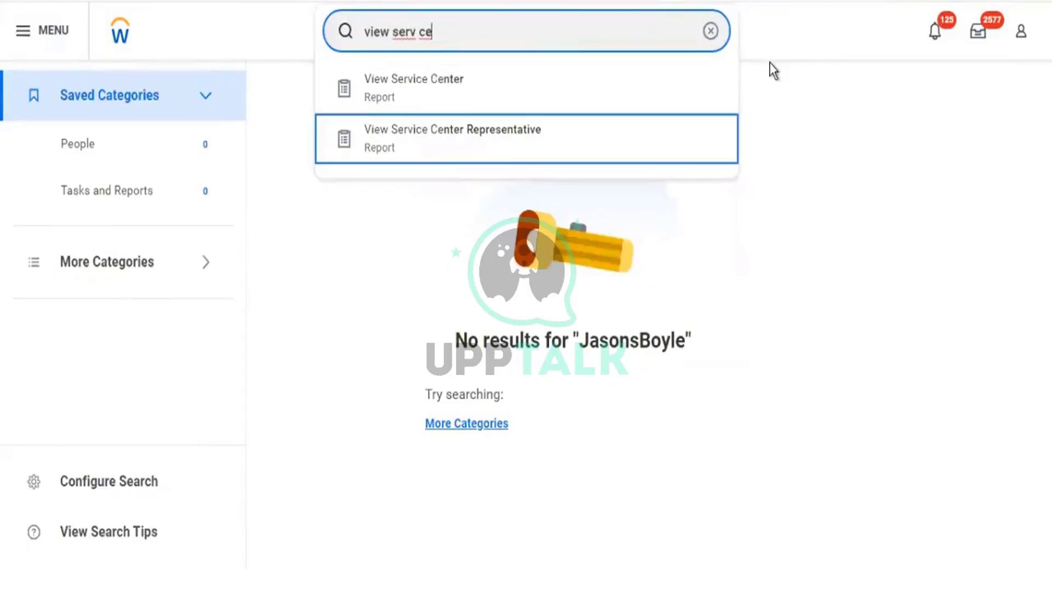
key(Return)
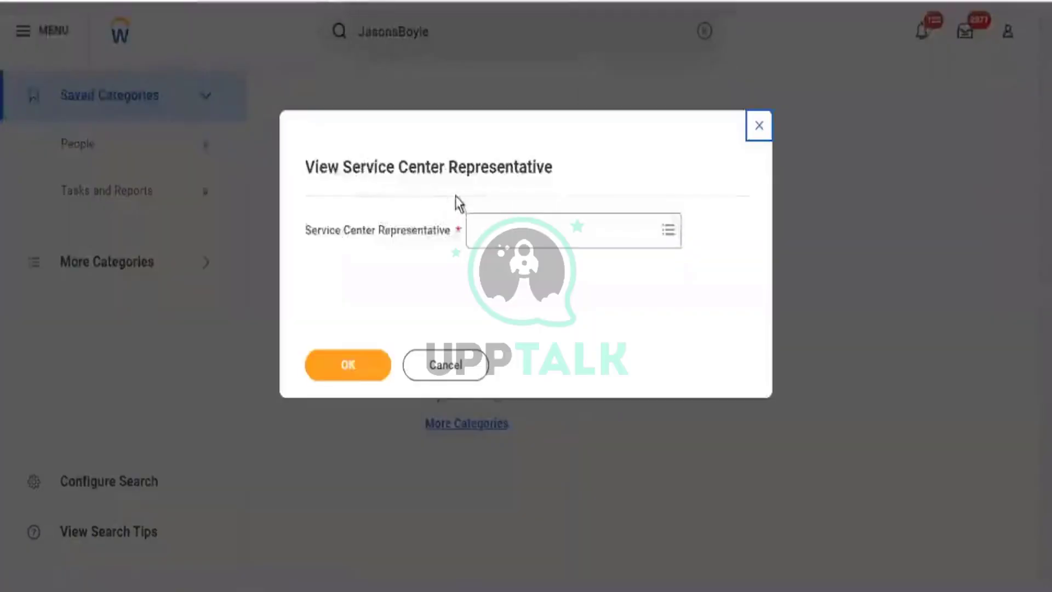
click(507, 237)
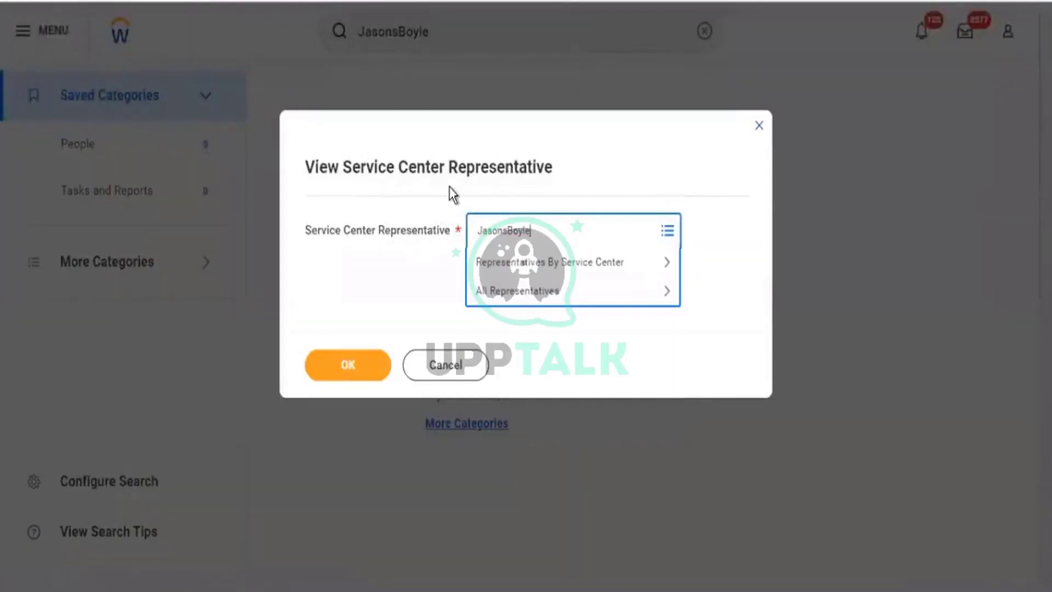
Enter the user's name as Service Center Representative and open the All Representatives list.
key(Return)
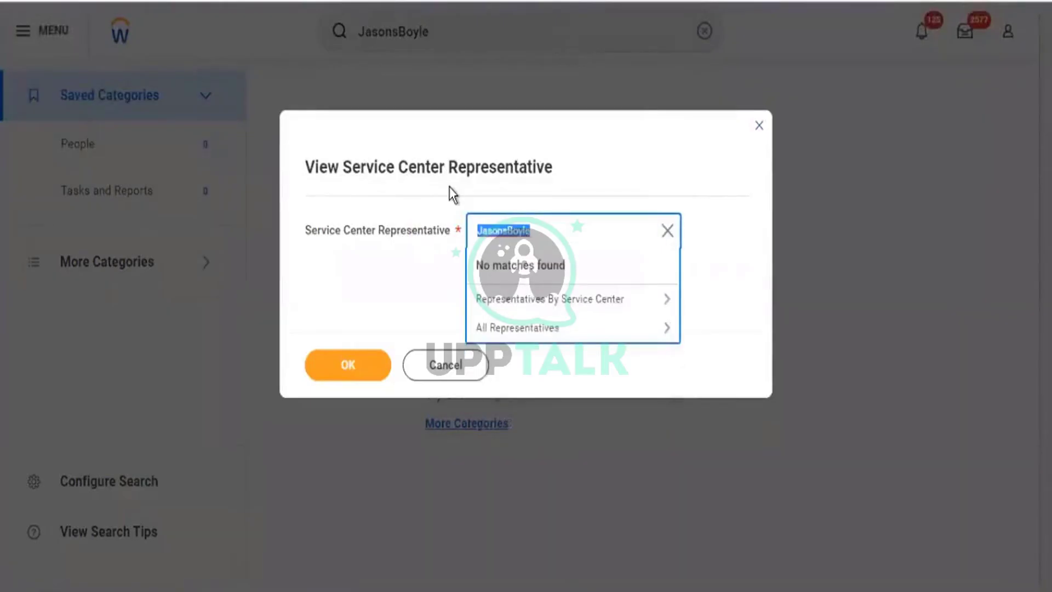
key(Down)
key(Down)
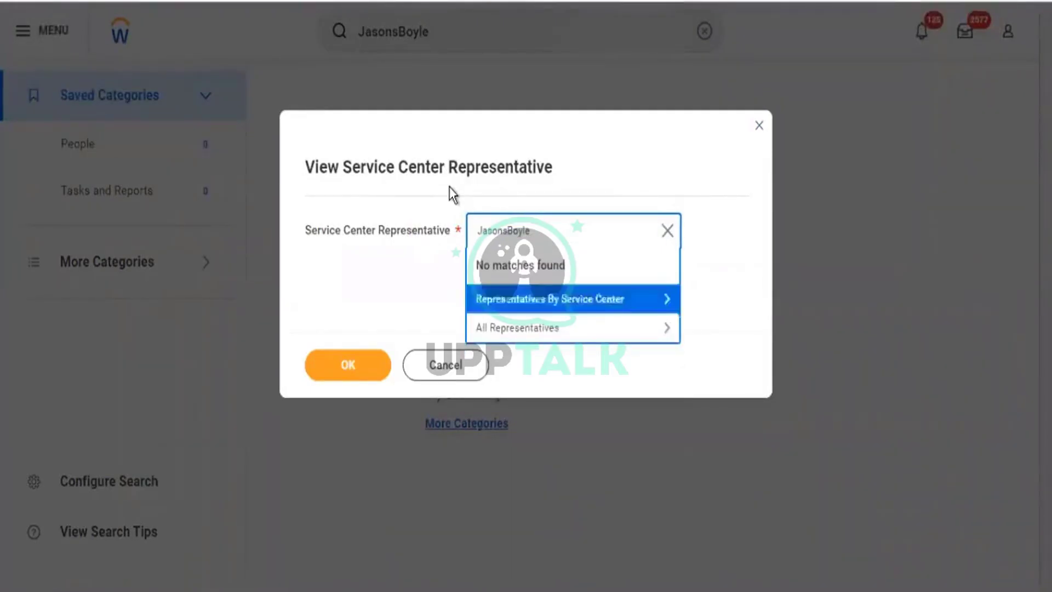
key(Return)
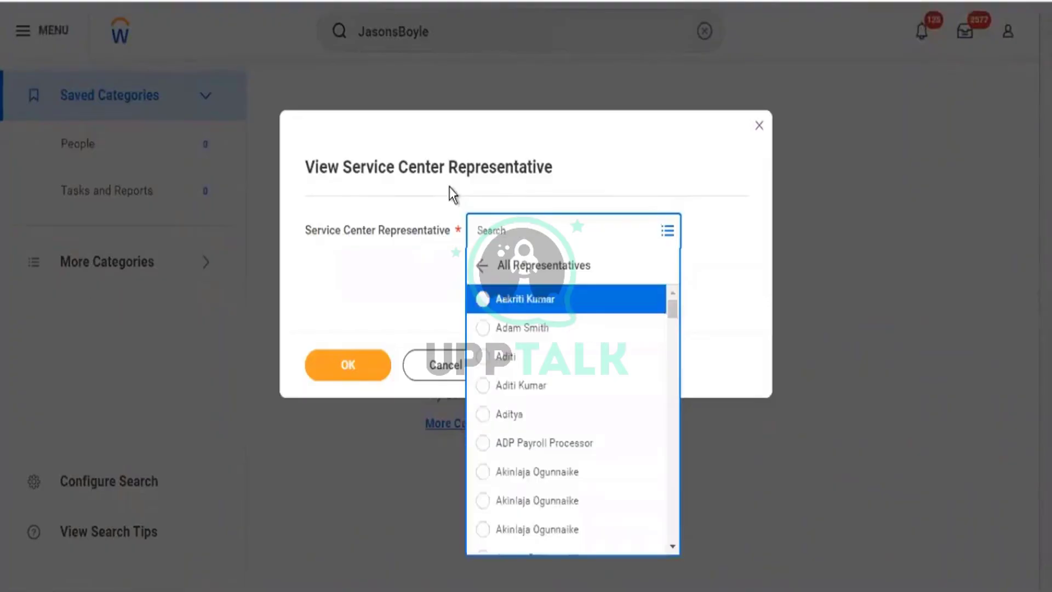
Browse up the representatives list, then close it and cancel the prompt.
key(Up)
key(Up)
key(Up)
key(Up)
key(Up)
key(Up)
key(Up)
key(Up)
key(Up)
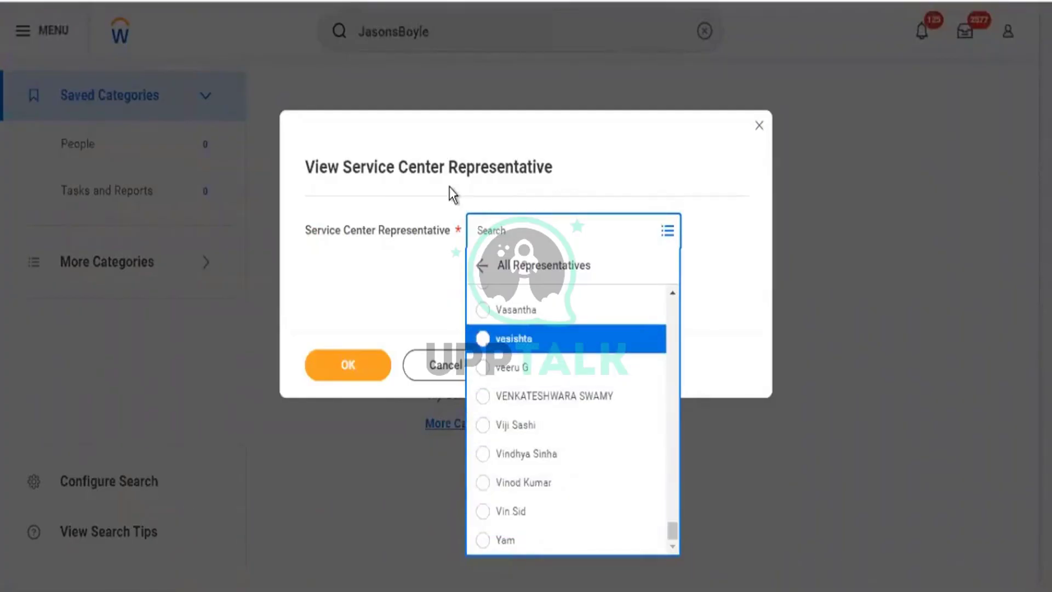
key(Up)
key(Up)
key(Up)
key(Up)
key(Up)
key(Up)
key(Up)
key(Up)
key(Up)
key(Up)
key(Up)
key(Up)
key(Up)
key(Up)
key(Up)
key(Up)
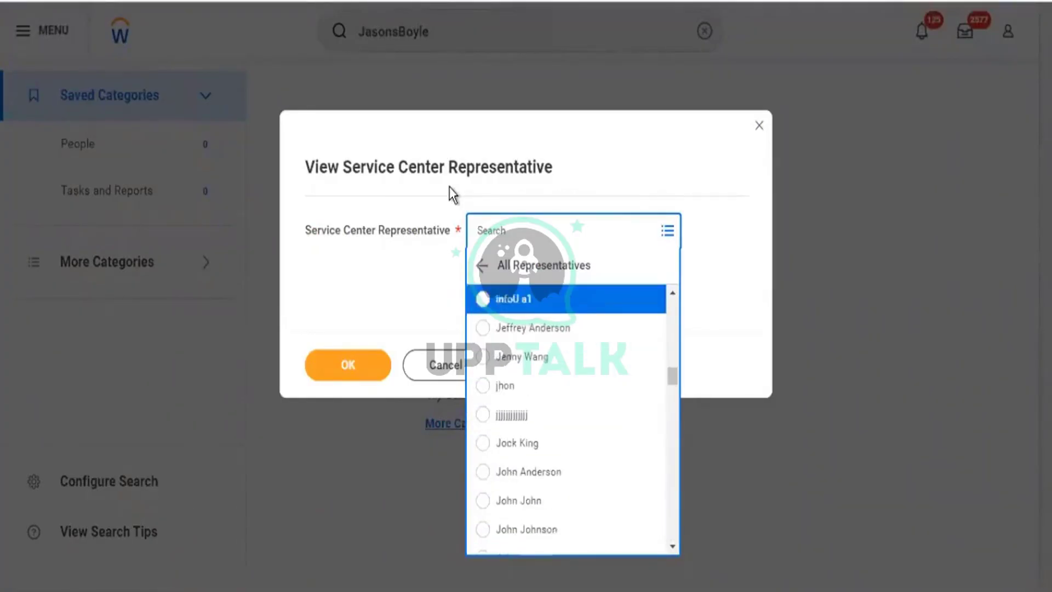
key(Up)
key(Up)
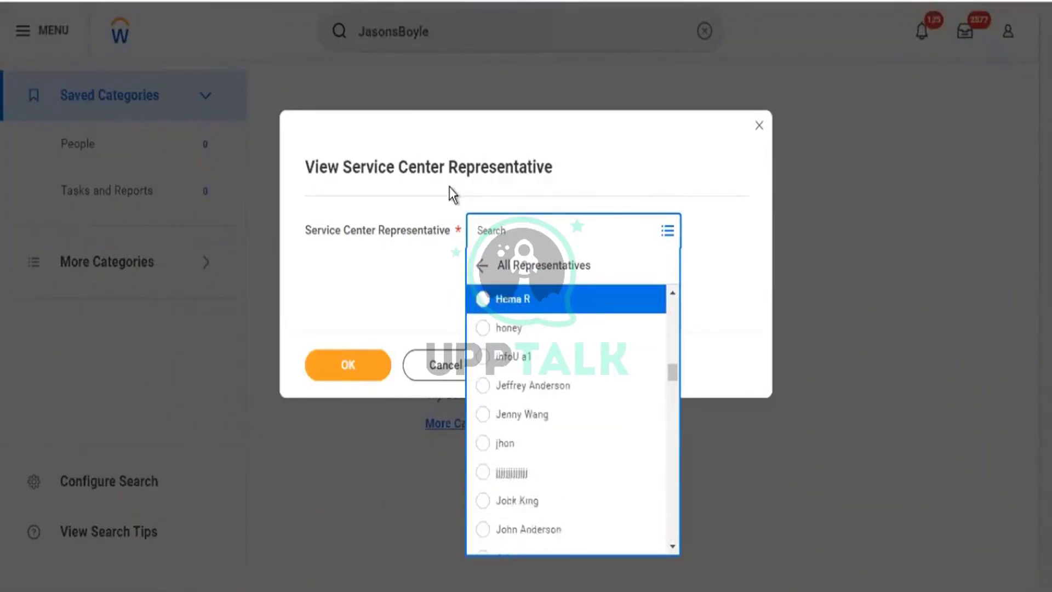
key(Up)
key(Up)
key(Up)
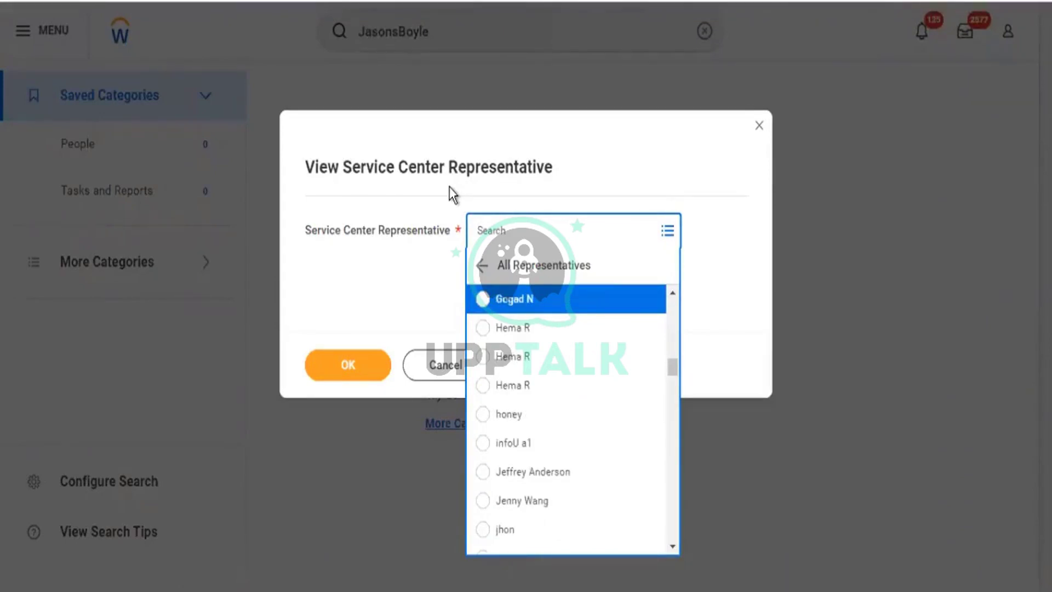
key(Up)
key(Up)
key(Up)
key(Up)
key(Up)
key(Up)
key(Up)
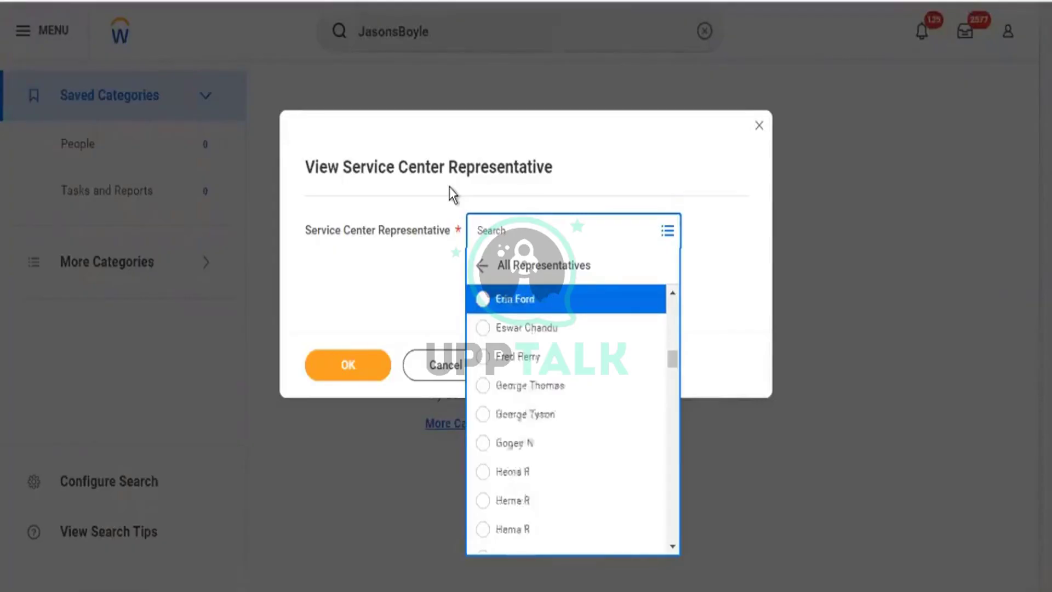
key(Up)
key(Up)
key(Up)
key(Up)
key(Up)
key(Up)
key(Up)
key(Up)
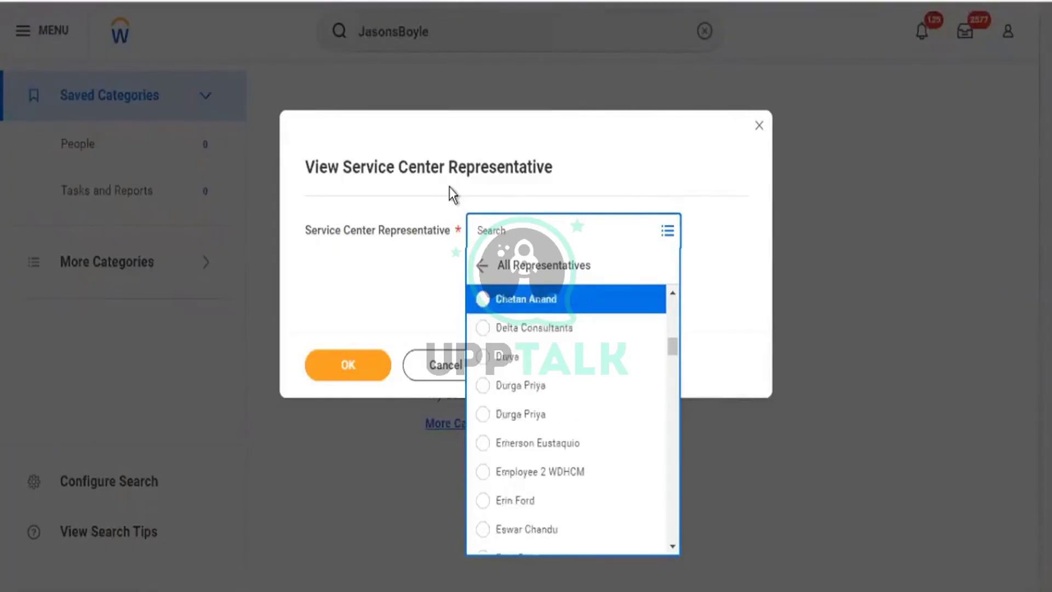
key(Up)
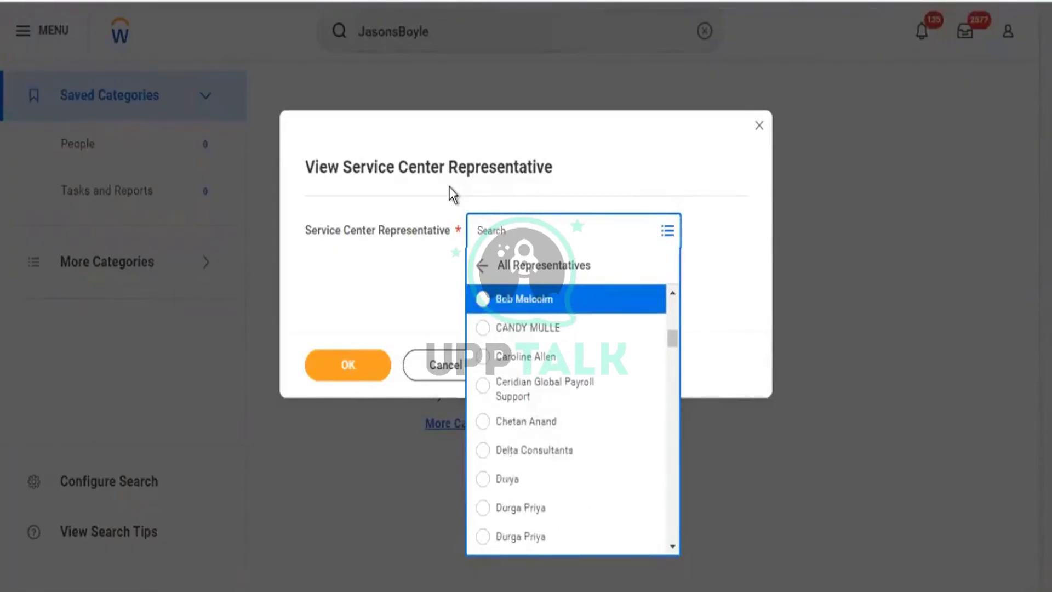
key(Up)
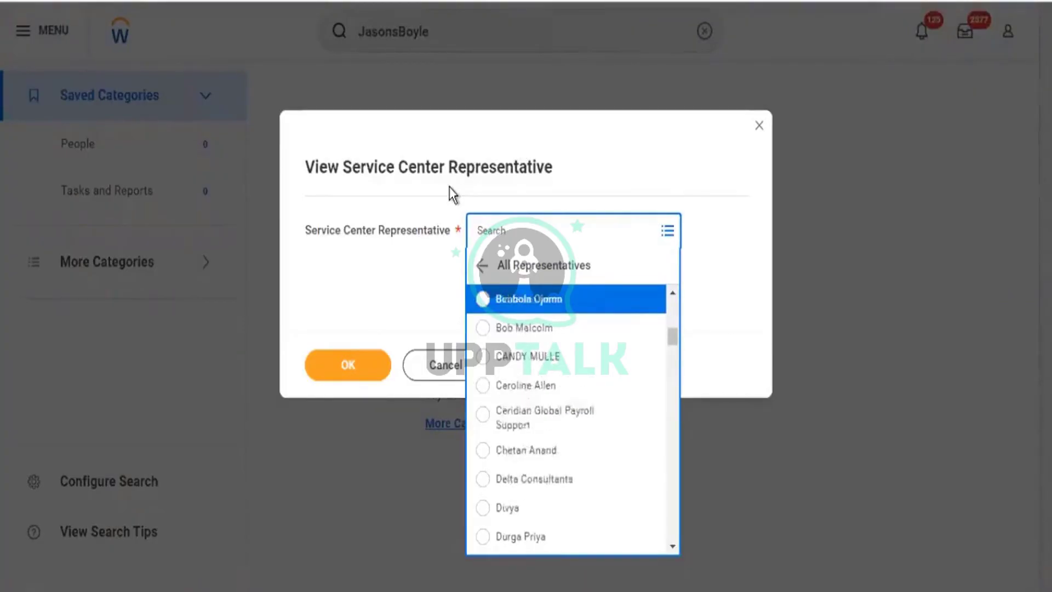
key(Up)
key(Up)
key(Up)
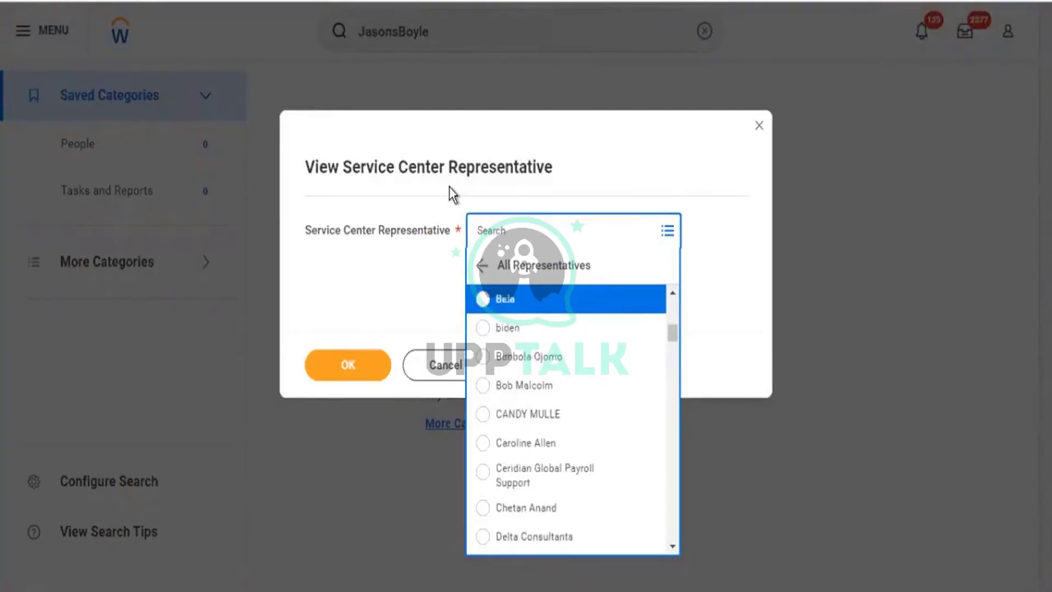
key(Up)
key(Up)
key(Up)
key(Up)
key(Up)
key(Up)
key(Up)
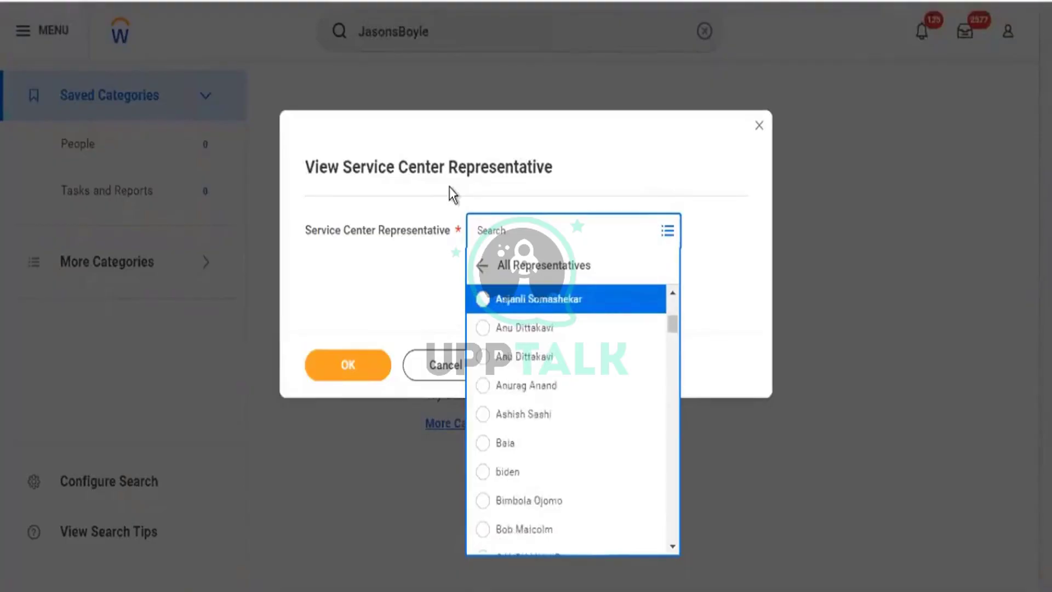
key(Up)
key(Up)
key(Up)
key(Up)
key(Up)
key(Up)
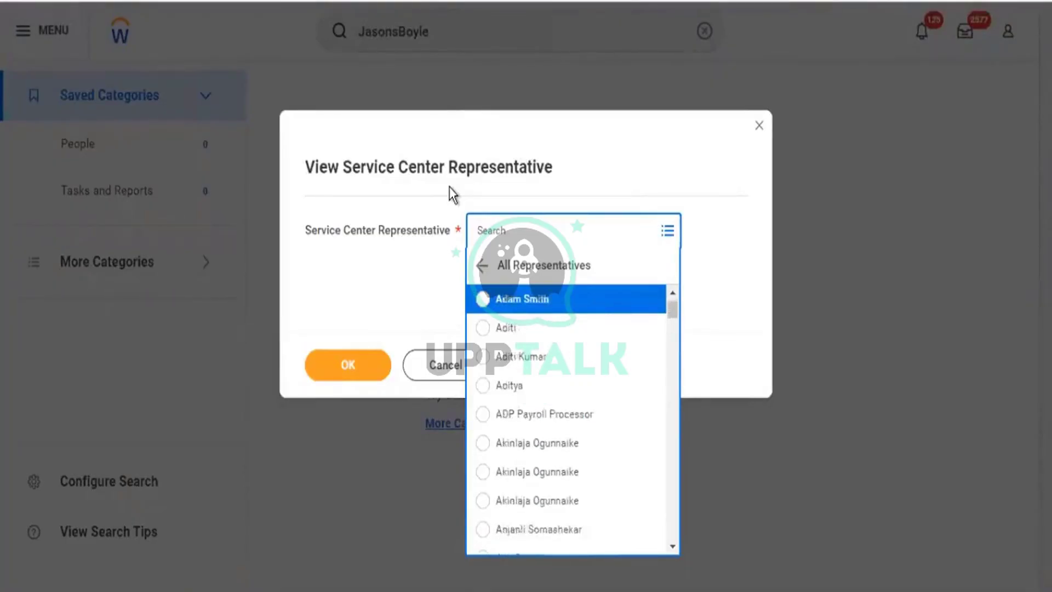
click(694, 257)
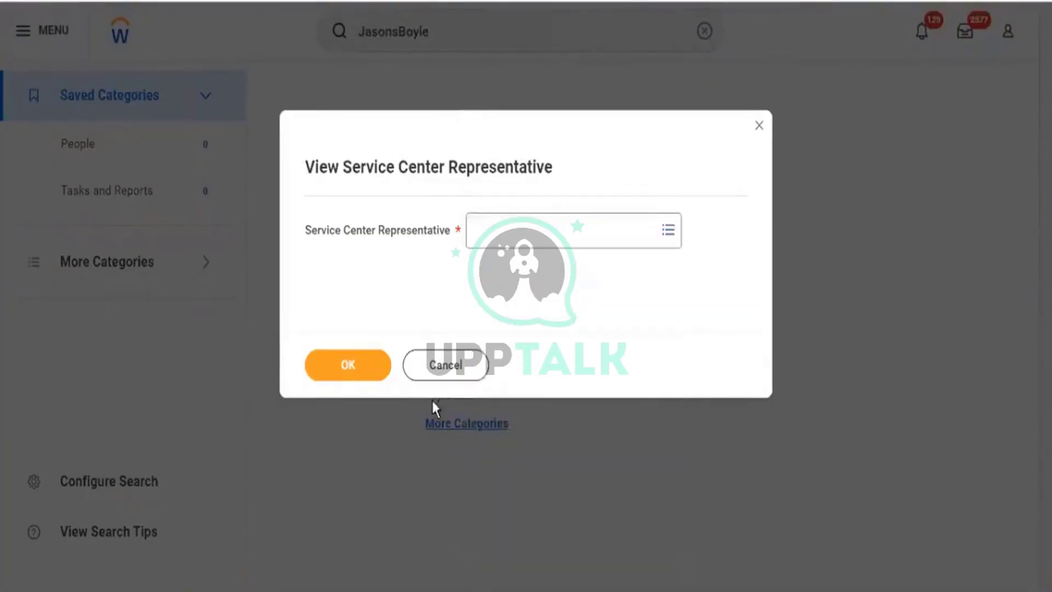
click(408, 353)
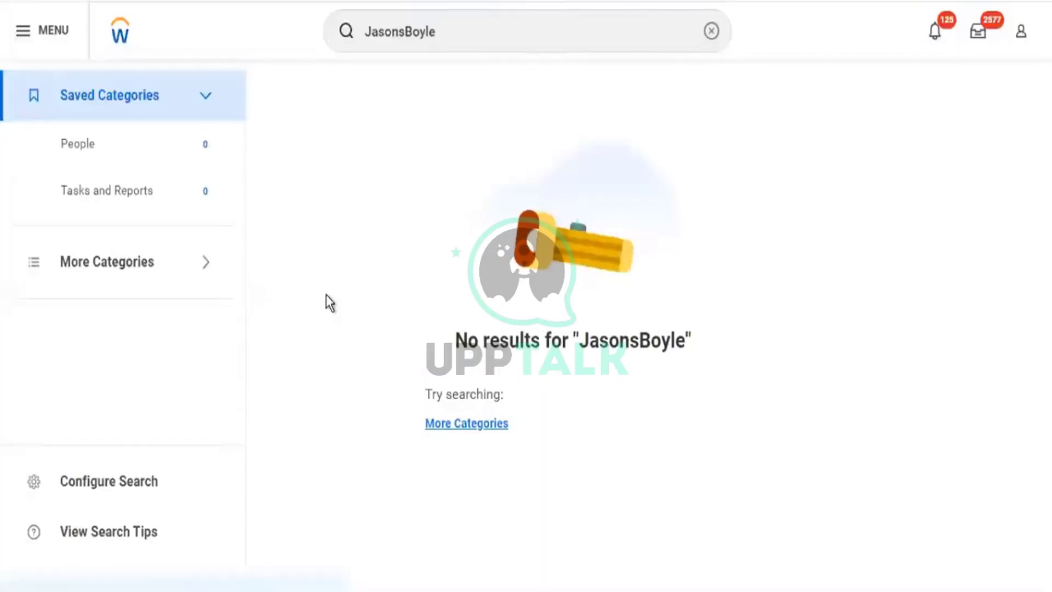
Open the Inbox and pick the ID Change item from its Actions list.
click(1020, 31)
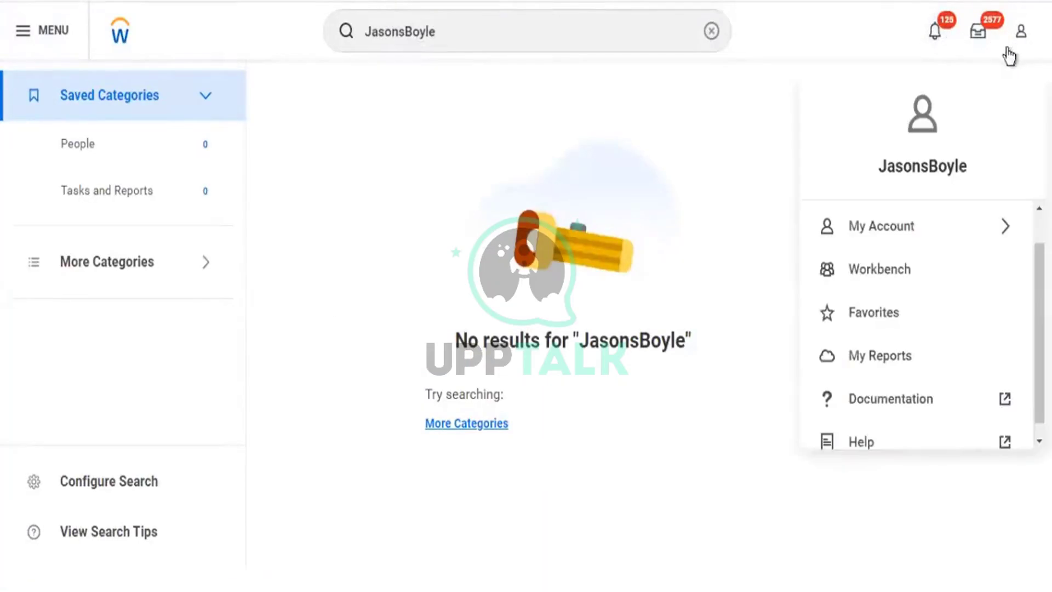
click(979, 34)
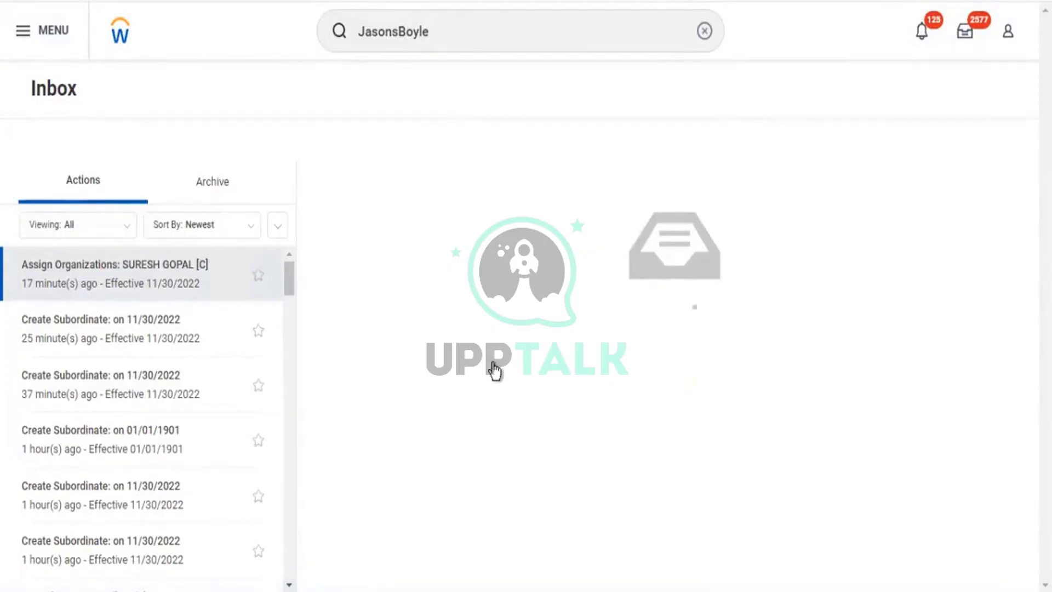
scroll(674, 351, down, 3)
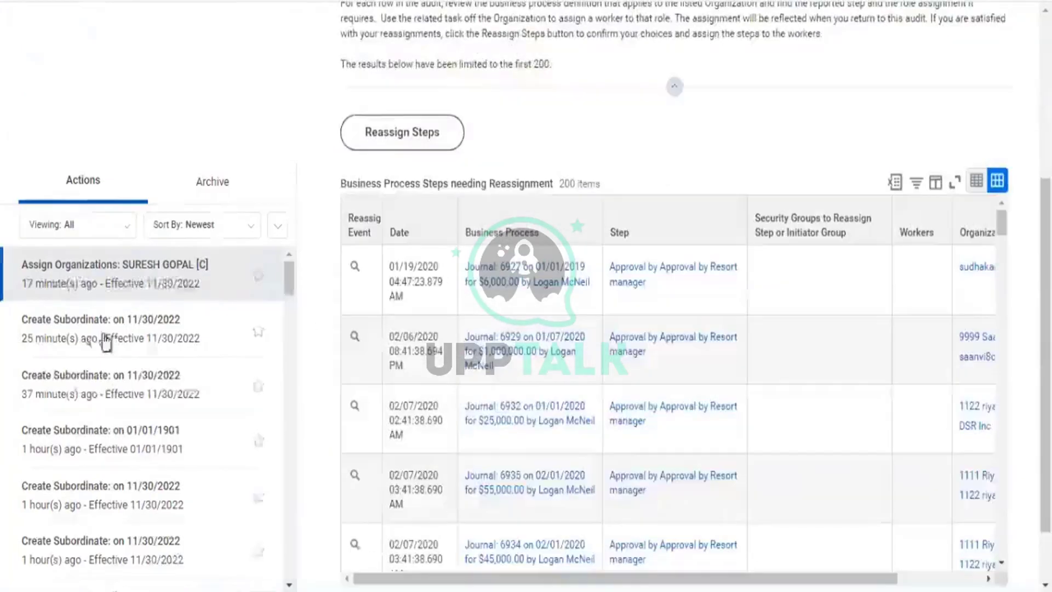
scroll(118, 343, down, 5)
scroll(125, 338, down, 3)
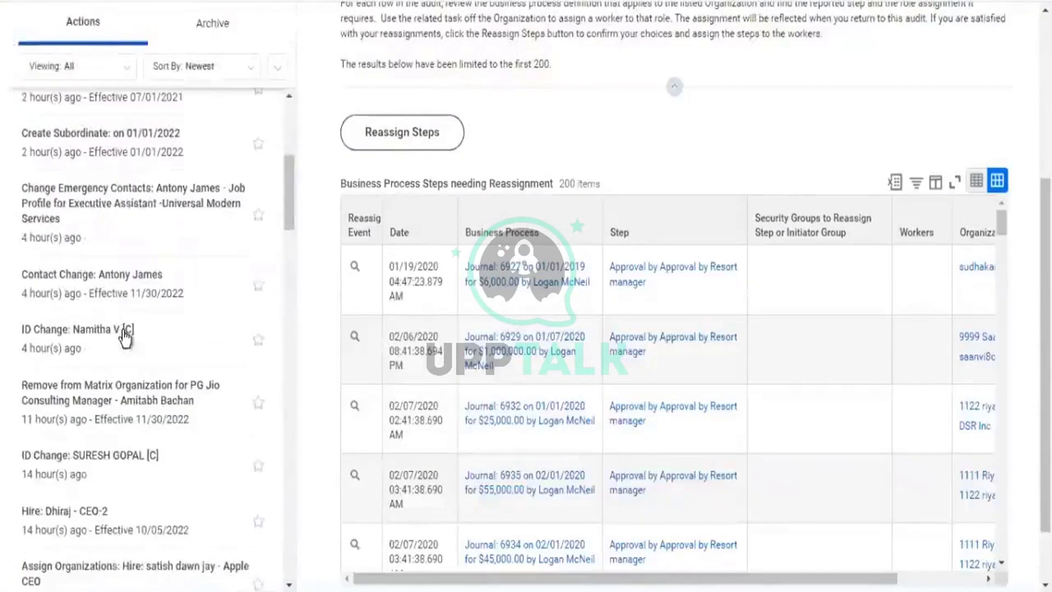
scroll(768, 548, down, 5)
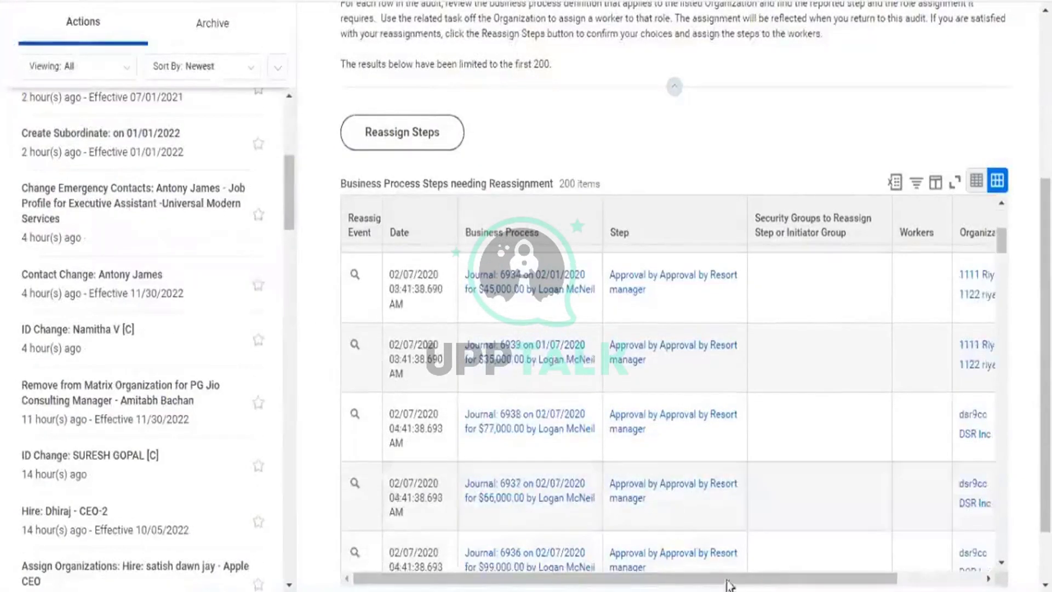
click(83, 340)
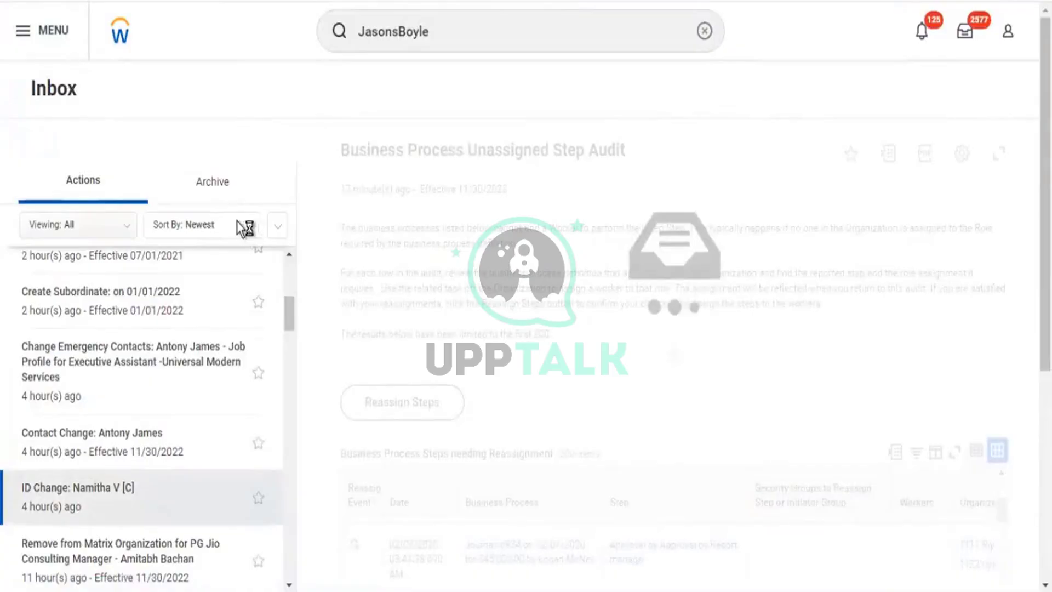
Show the Process History of the archived spreadsheet template integration event.
click(213, 190)
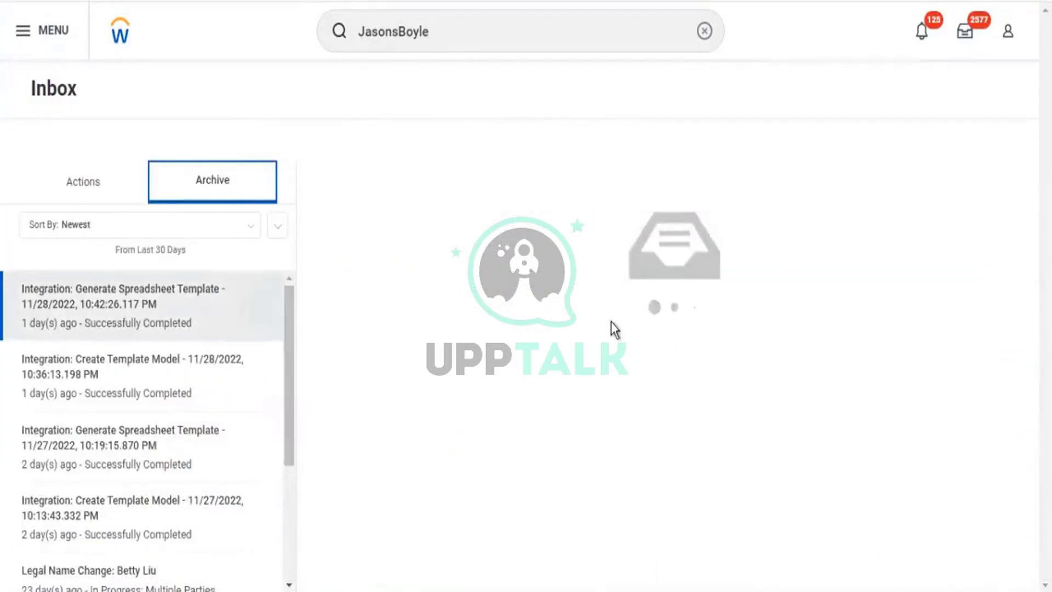
click(441, 324)
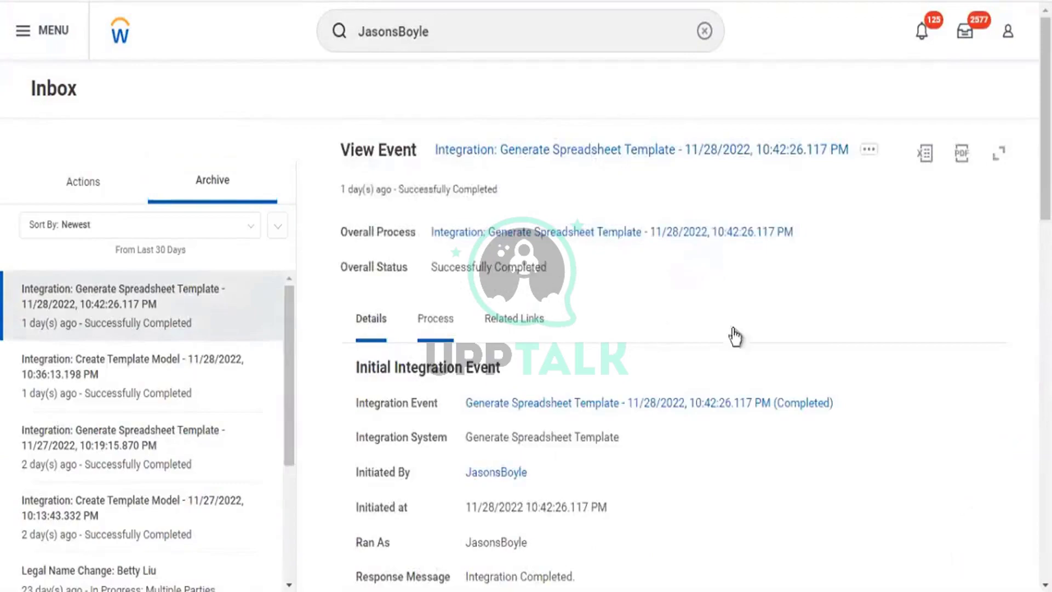
scroll(780, 532, down, 1)
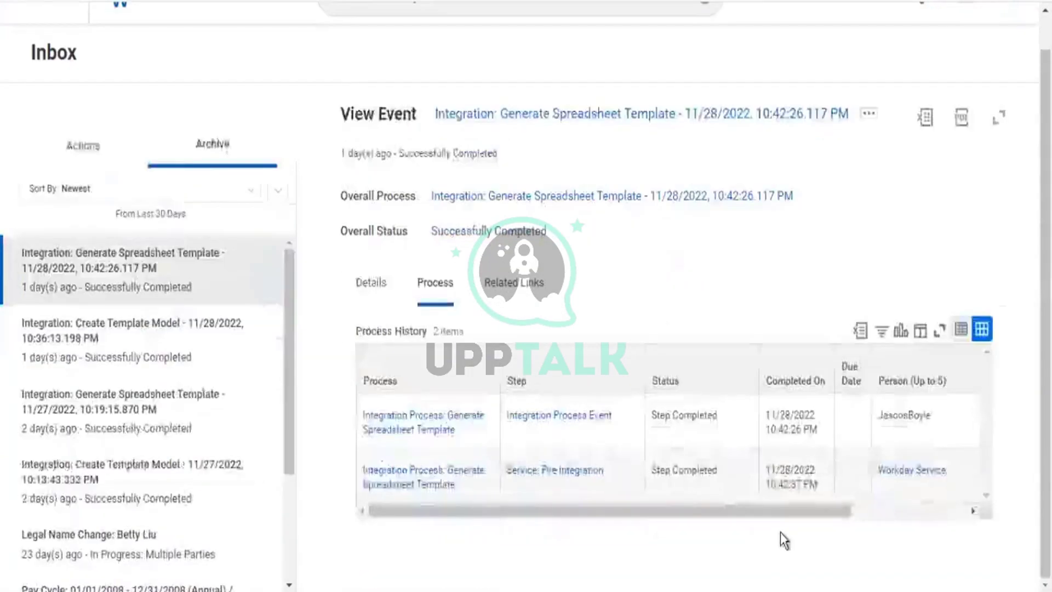
drag(761, 512, 955, 525)
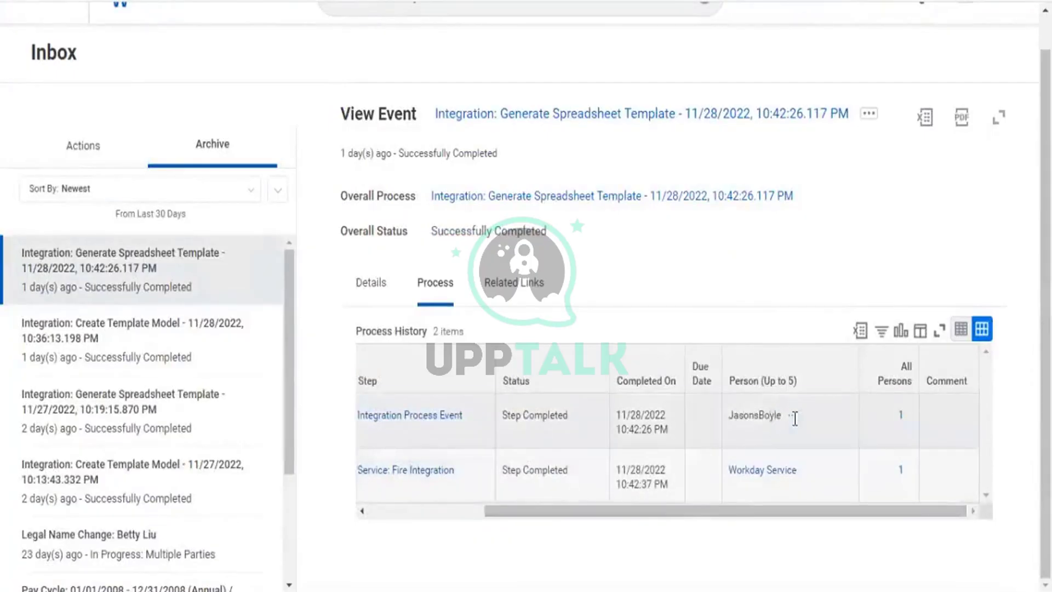
Open the initiating user's Workday Account through related actions and Security Profile.
click(795, 419)
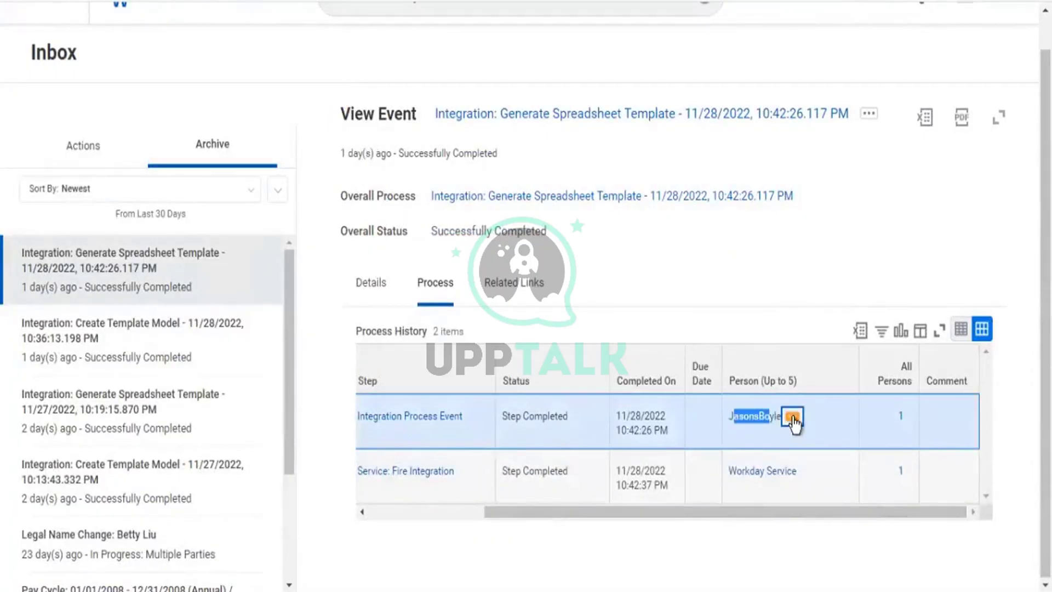
click(793, 419)
mouse_move(708, 181)
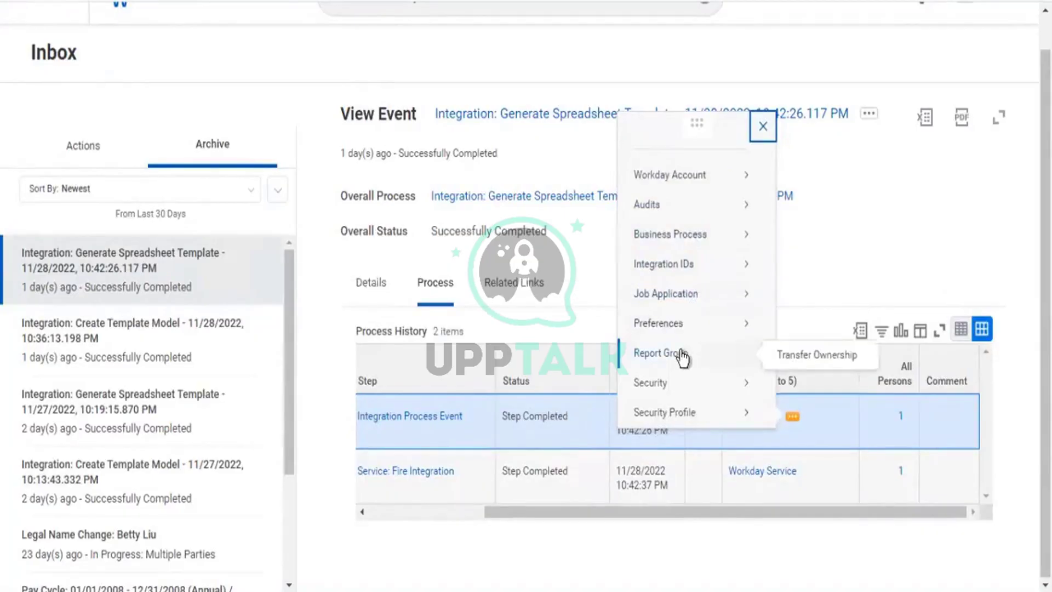
mouse_move(682, 414)
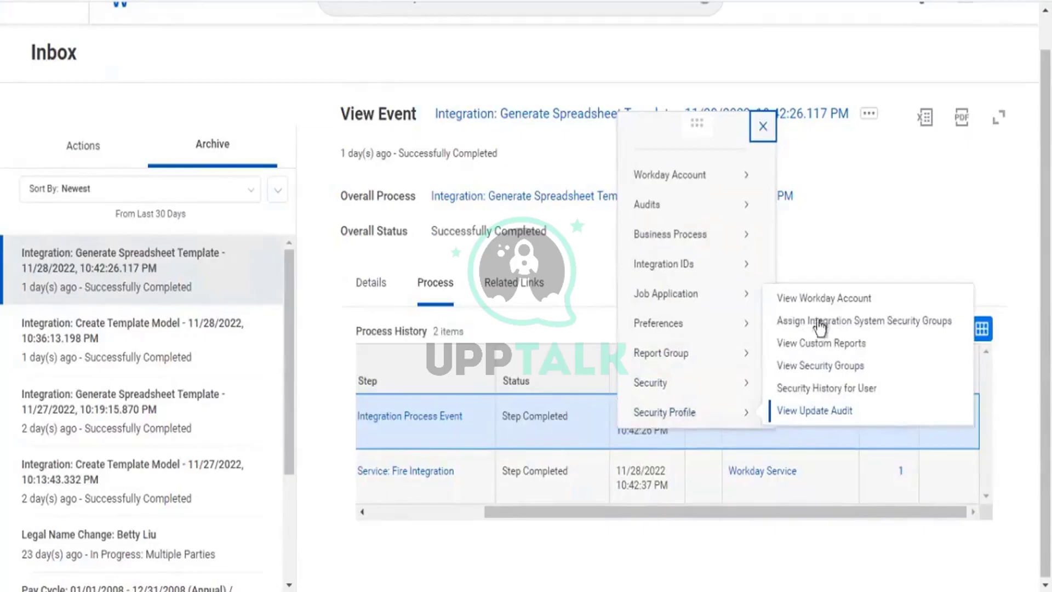
click(828, 298)
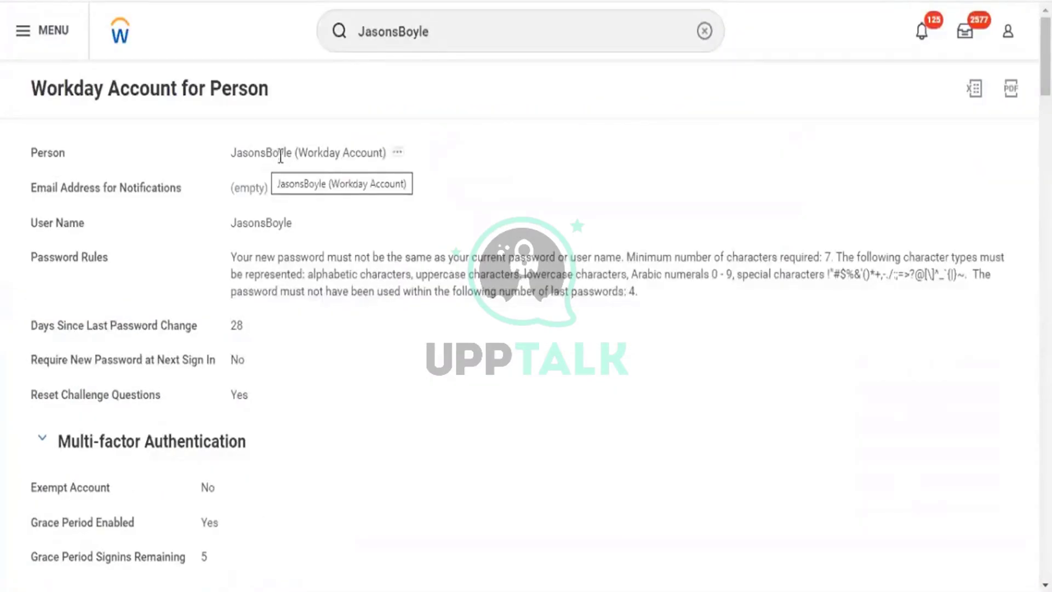
Review the Workday account details, including password settings, and highlight the user name.
scroll(400, 222, down, 10)
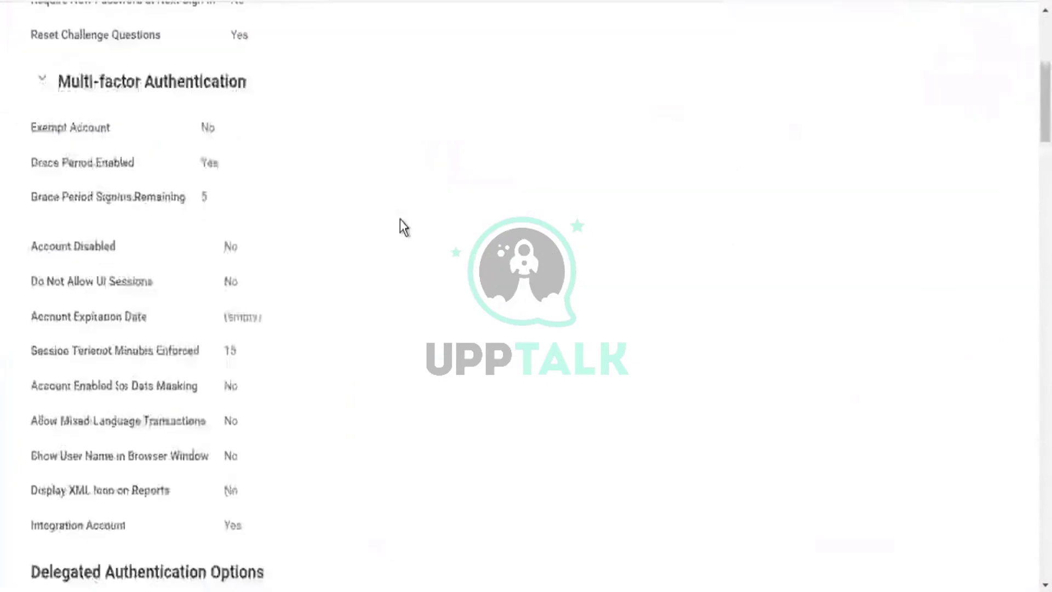
scroll(400, 222, down, 5)
scroll(400, 222, up, 5)
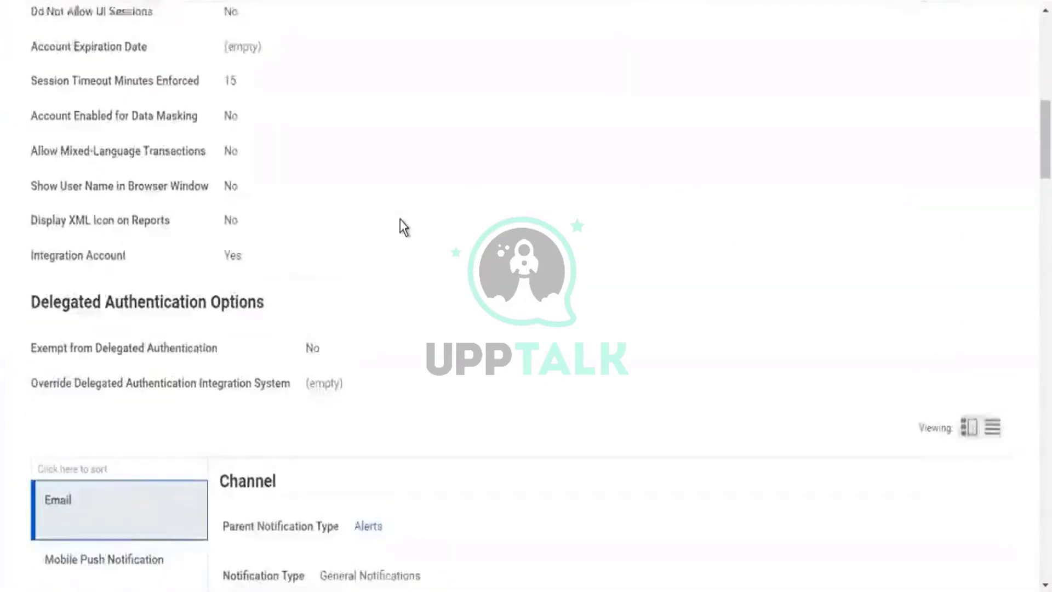
scroll(400, 219, up, 10)
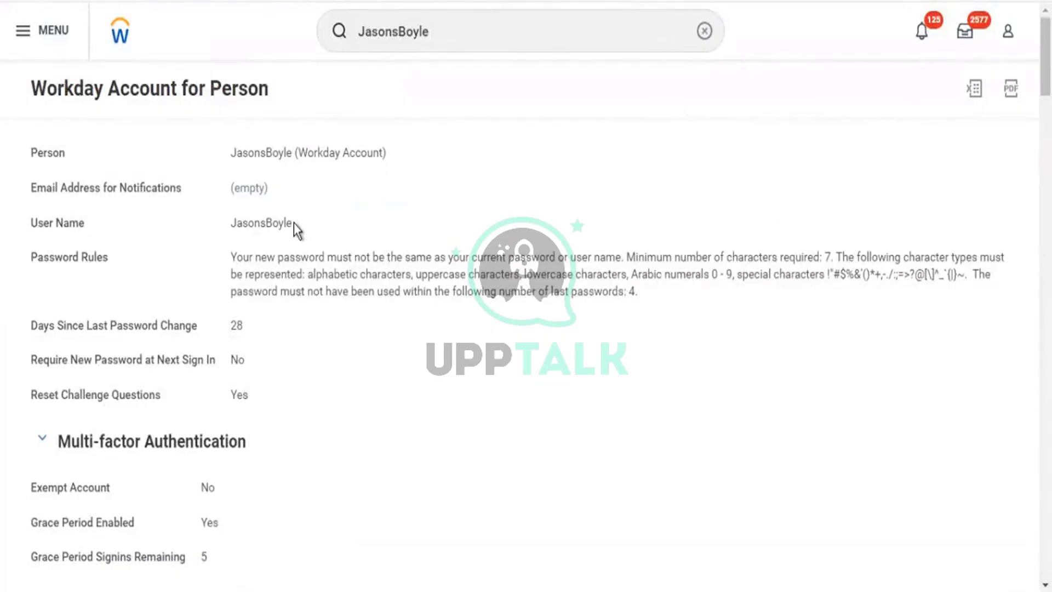
drag(291, 222, 233, 223)
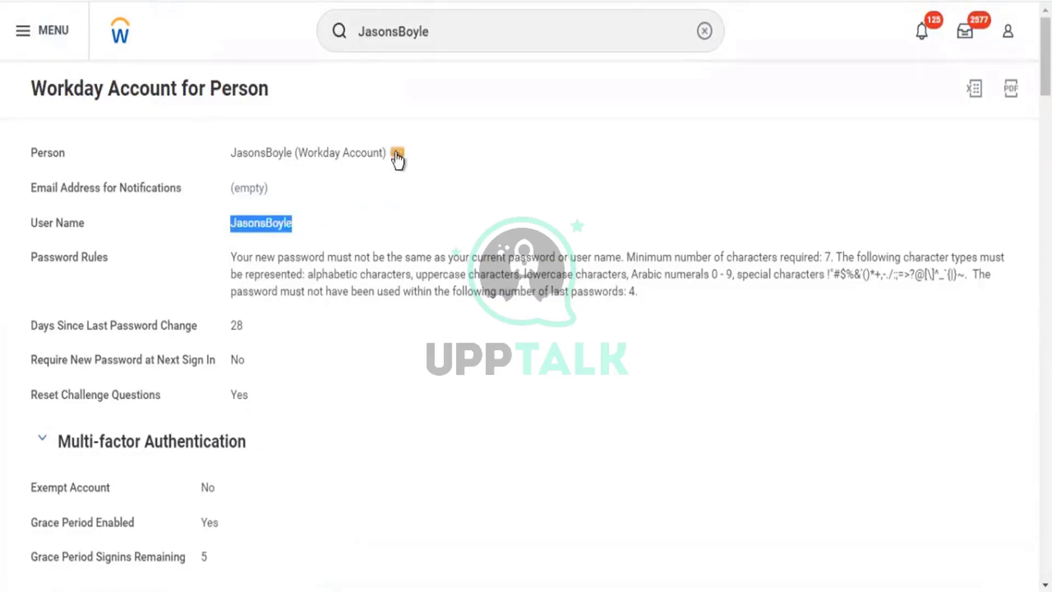
Open and close the account's related actions, clear the old search, and open the profile menu.
click(397, 158)
mouse_move(508, 200)
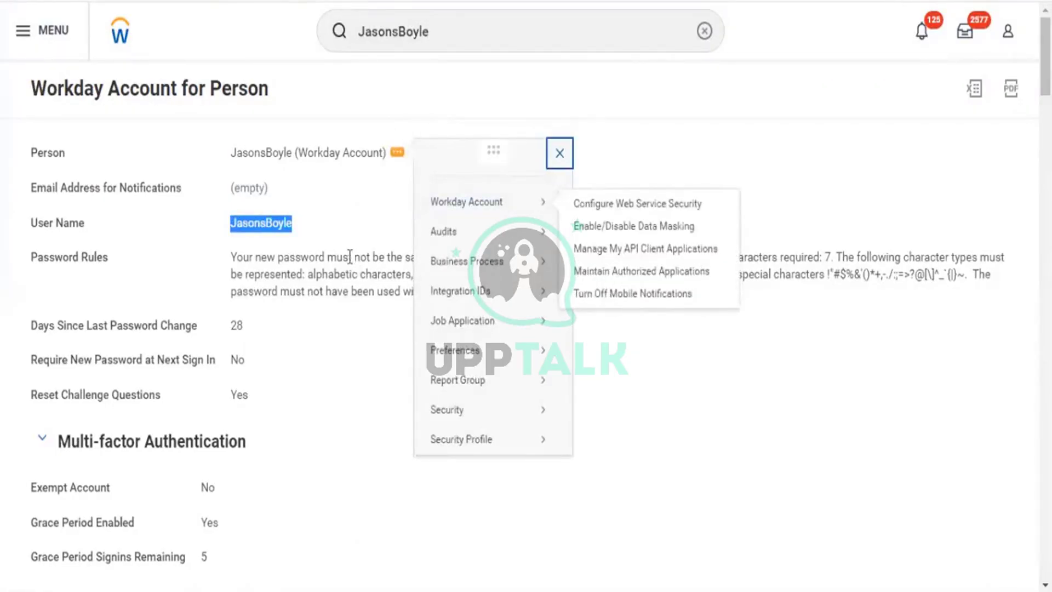
click(299, 214)
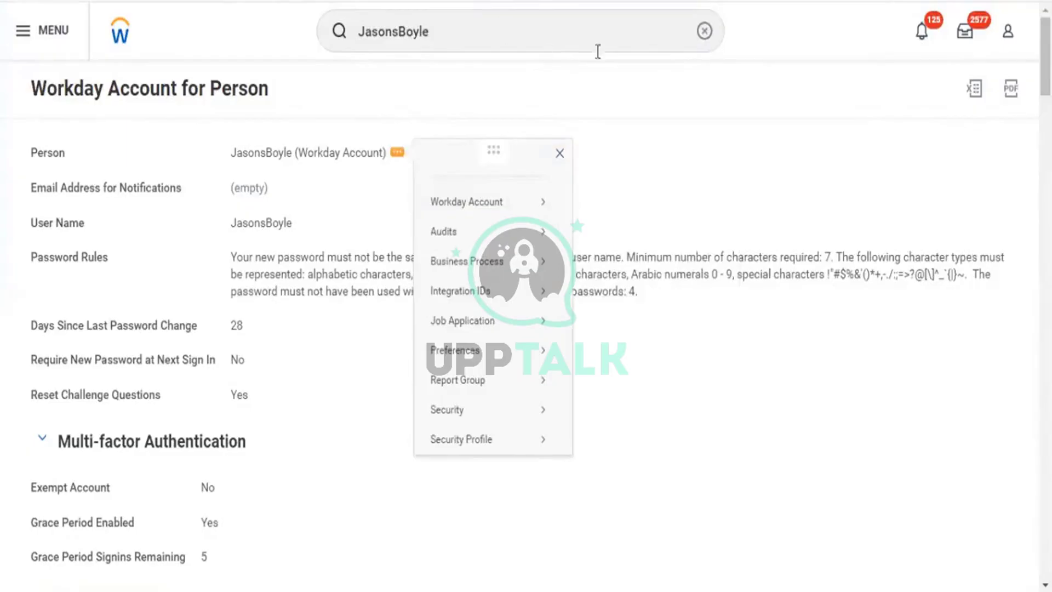
click(705, 32)
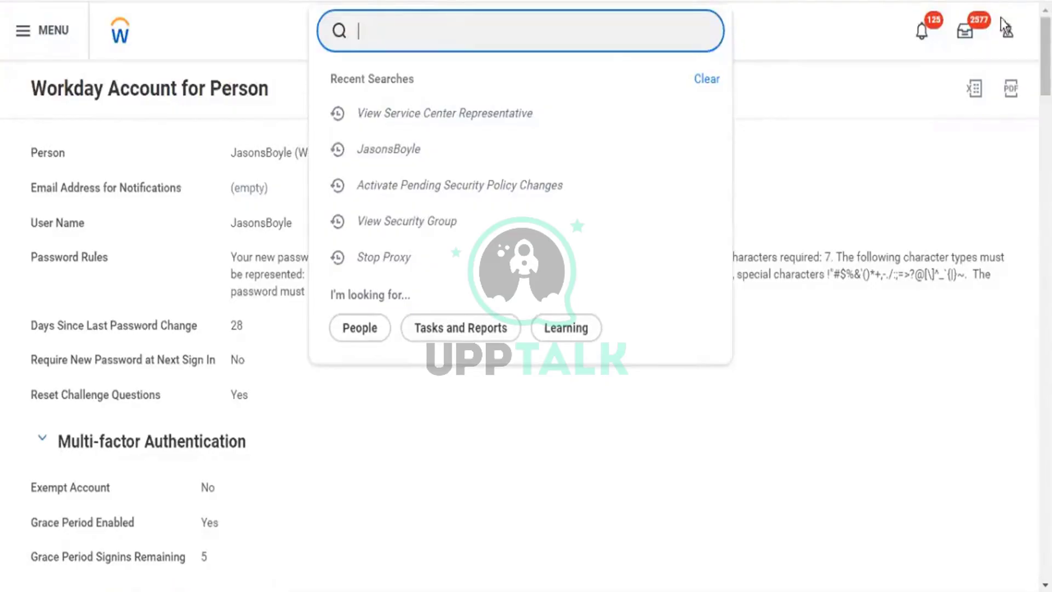
click(1009, 32)
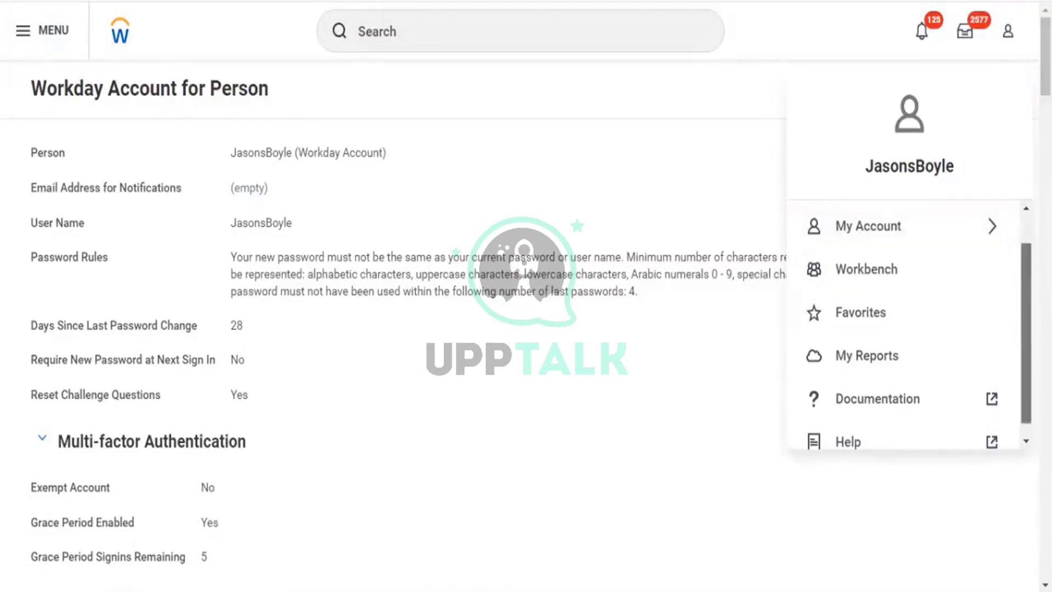
scroll(1023, 280, up, 1)
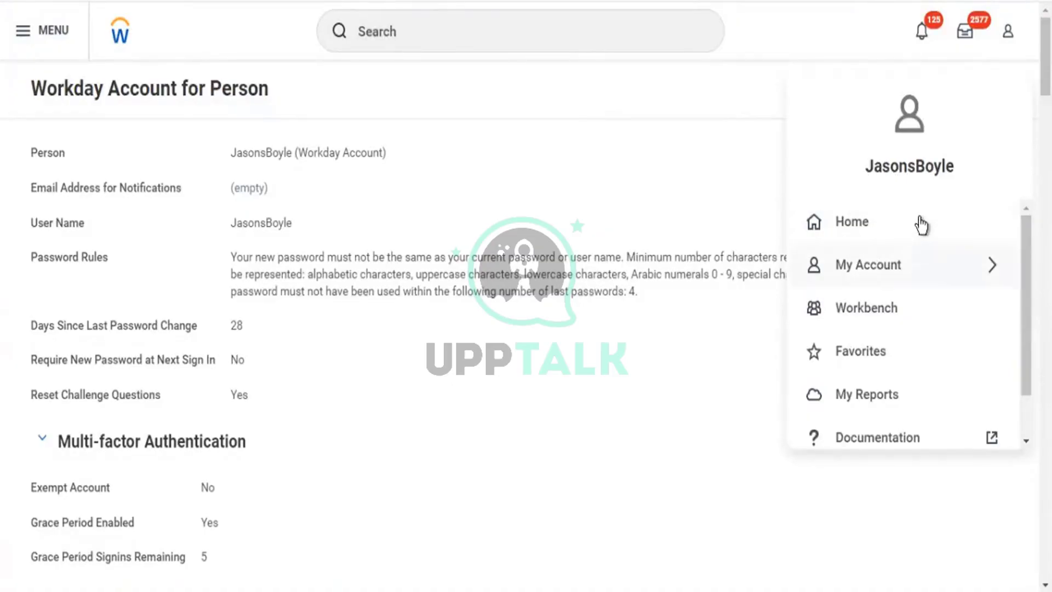
scroll(921, 223, down, 1)
scroll(921, 221, up, 1)
scroll(867, 311, down, 1)
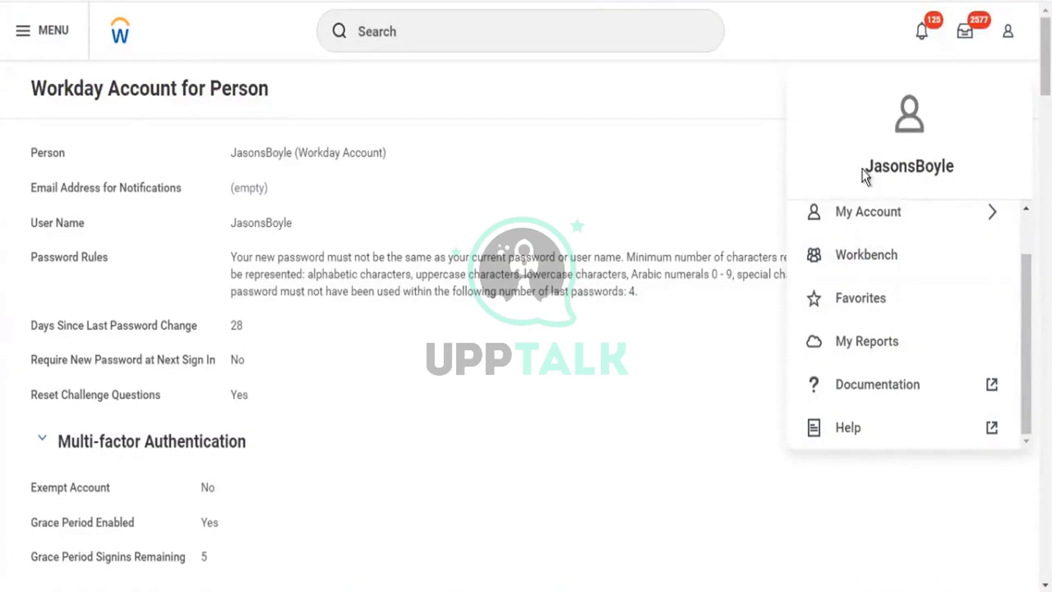
drag(863, 171, 963, 165)
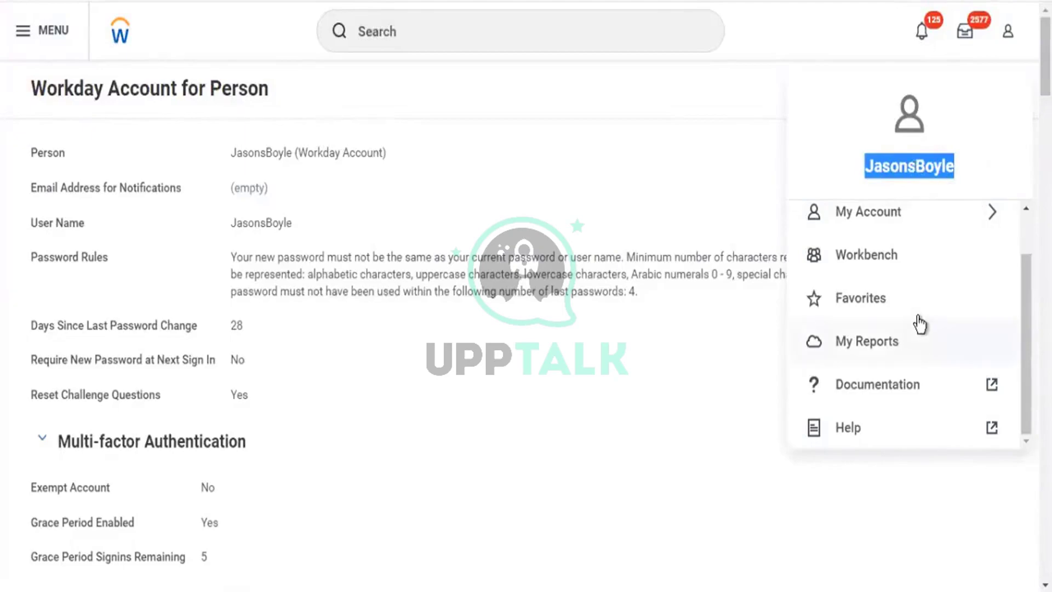
scroll(919, 324, up, 1)
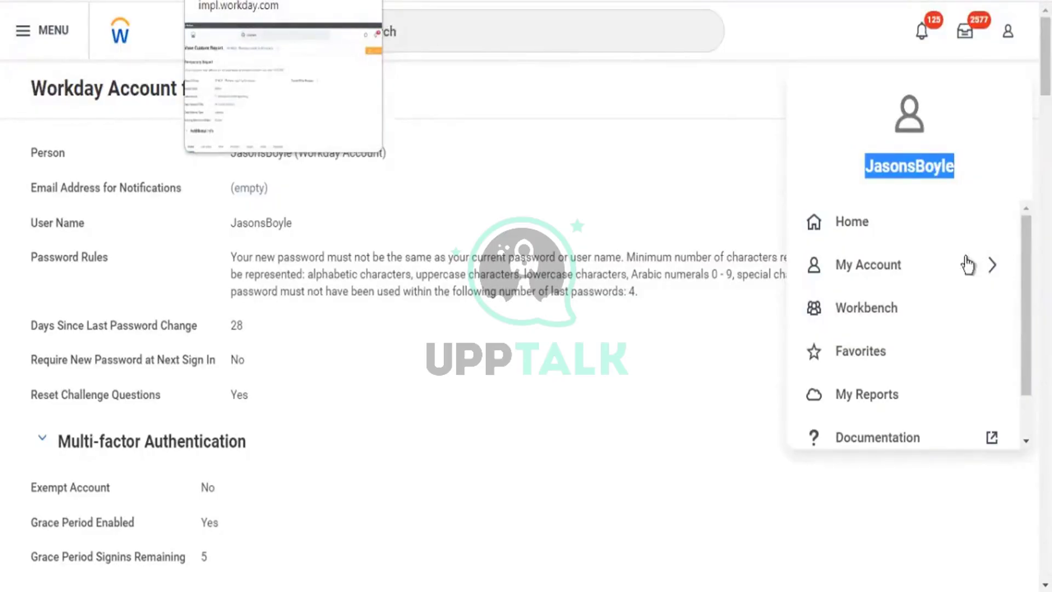
click(448, 30)
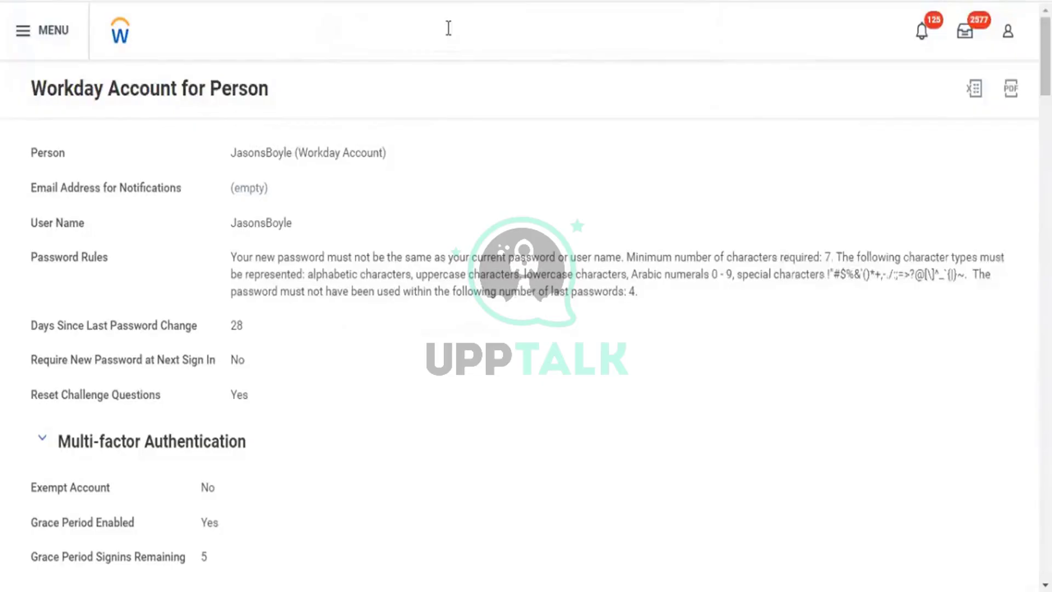
Focus the global search bar to show recent searches.
click(450, 28)
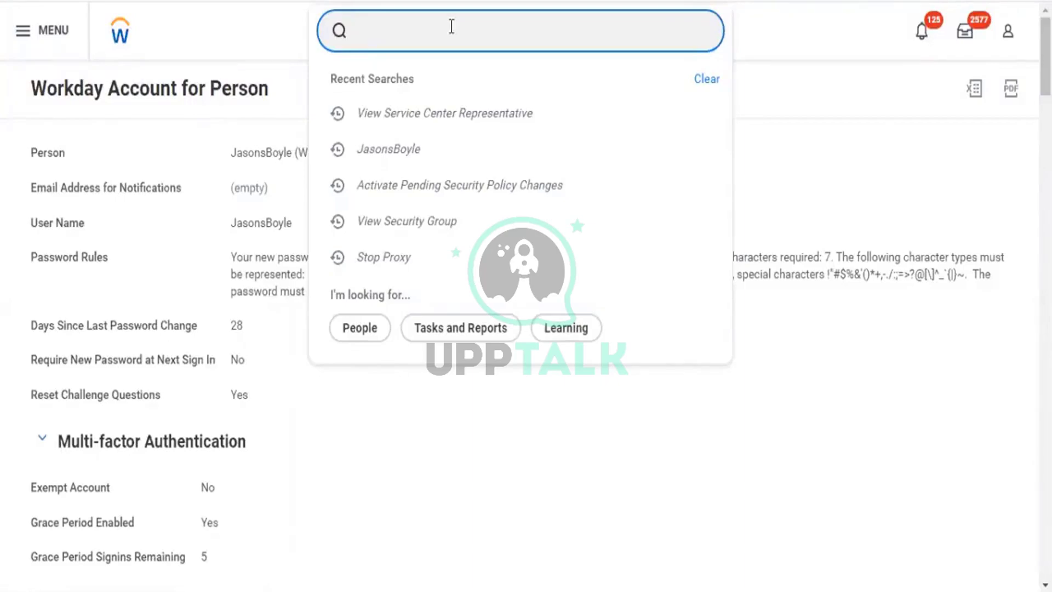
Run Start Proxy via 'start prox', choose the HR Officer in Act As, and confirm.
text(start prox)
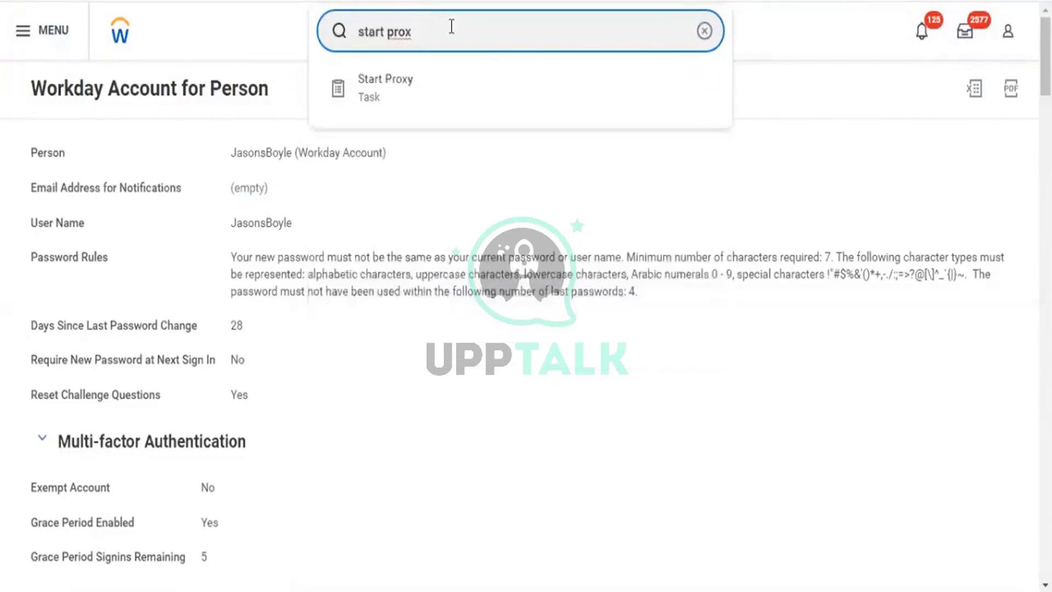
key(Down)
key(Return)
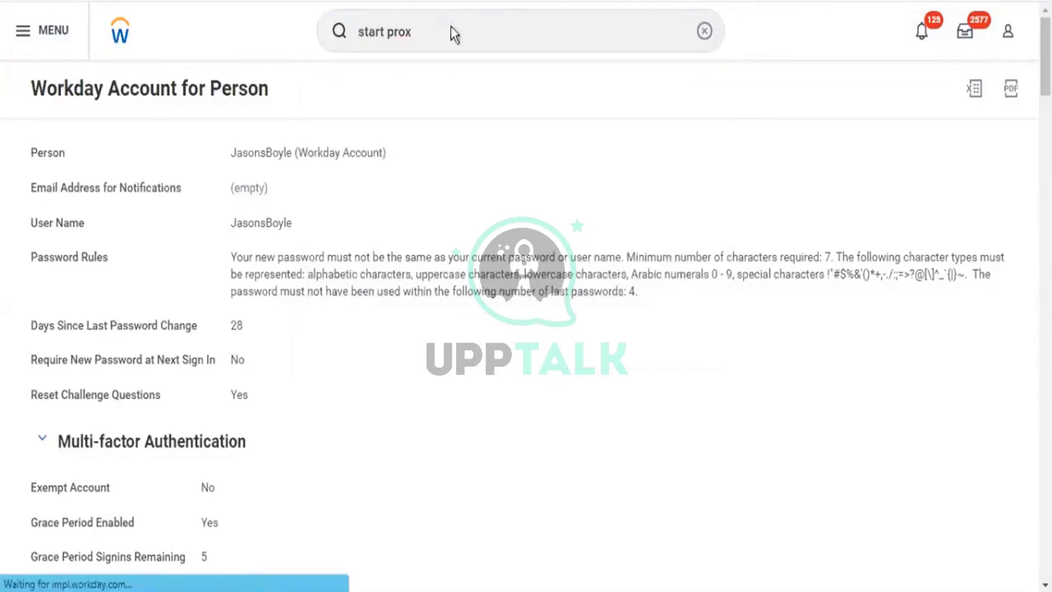
click(219, 174)
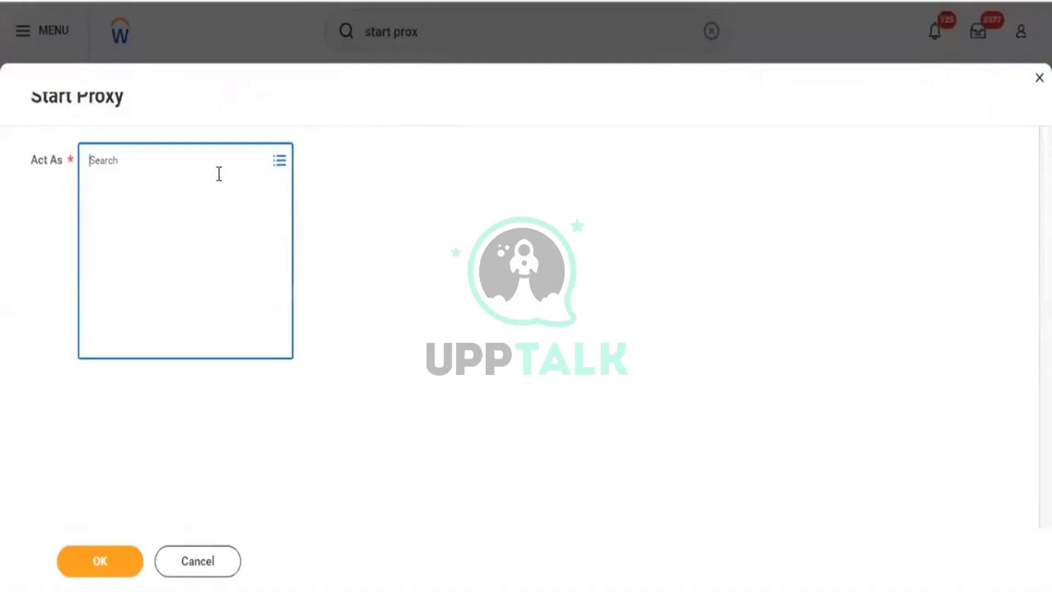
text(logan mcneil)
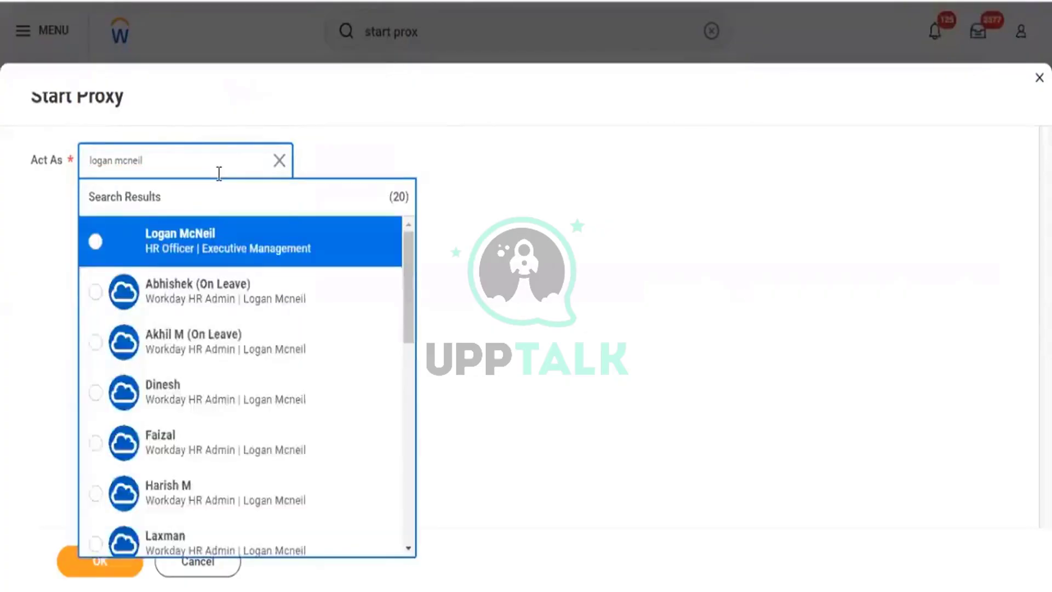
click(159, 241)
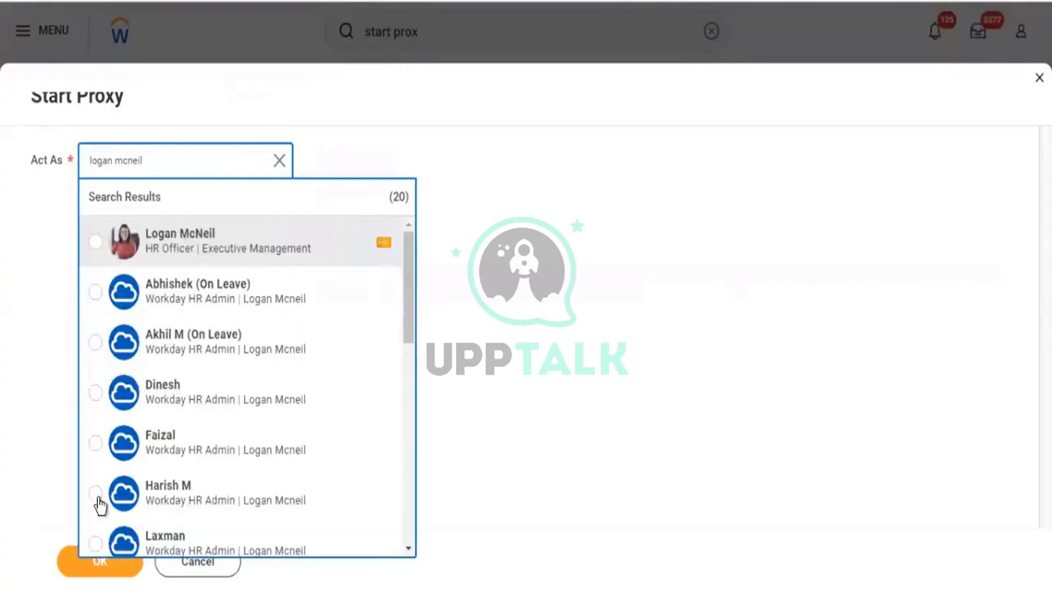
click(104, 559)
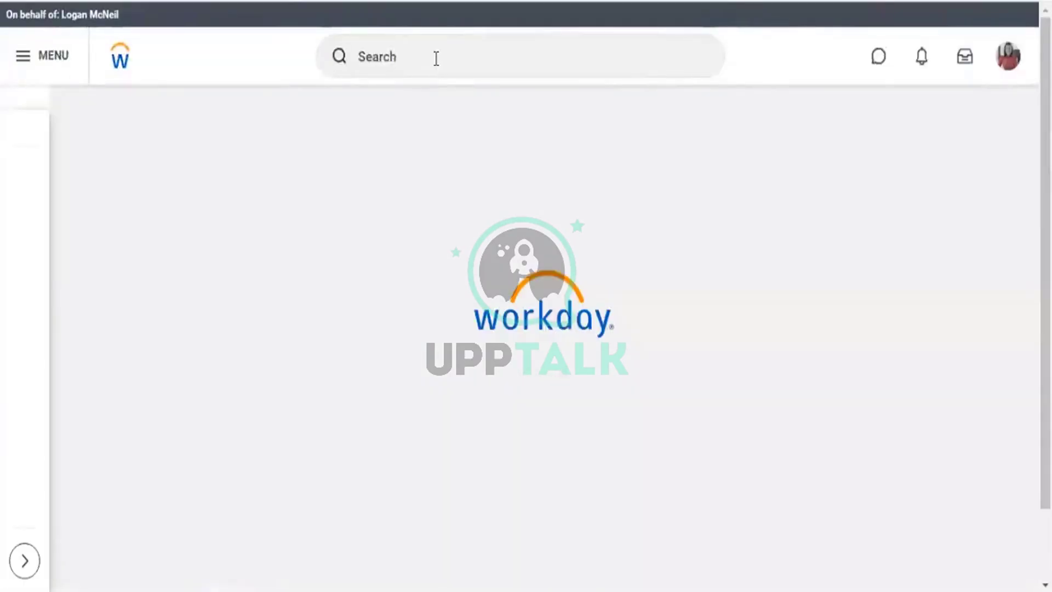
Focus the global search on the loaded proxied home page.
click(436, 58)
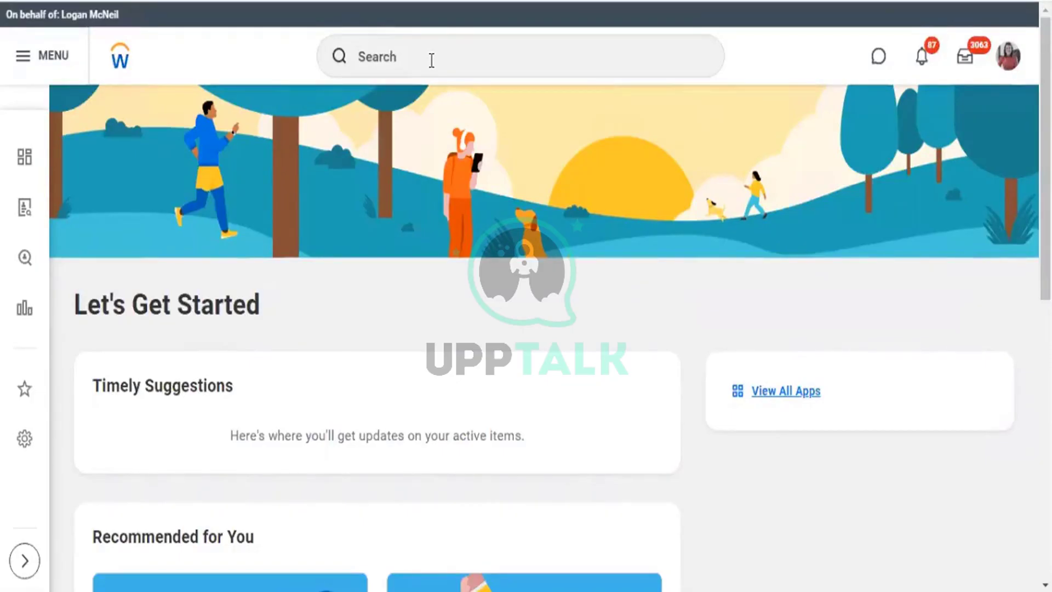
Open Create Custom Report, set type Matrix, and clear Optimized for Performance.
click(434, 53)
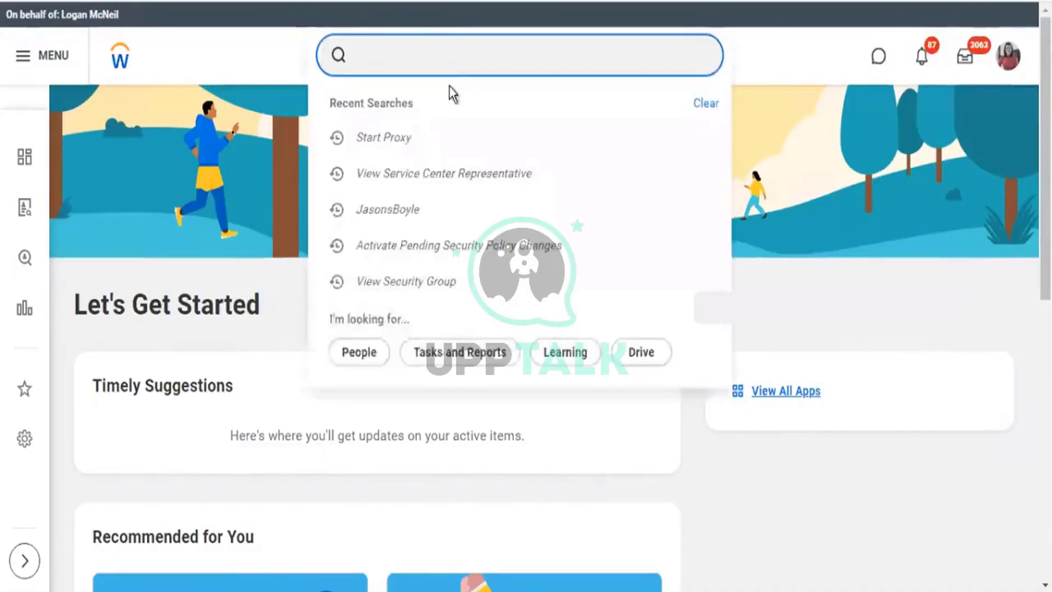
text(create c)
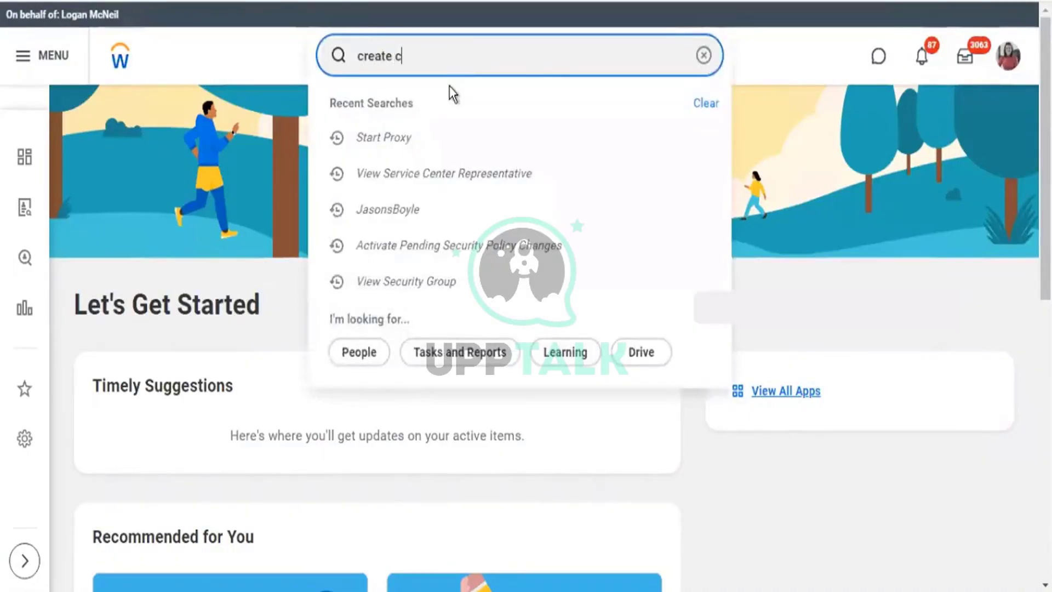
text(ustom repo)
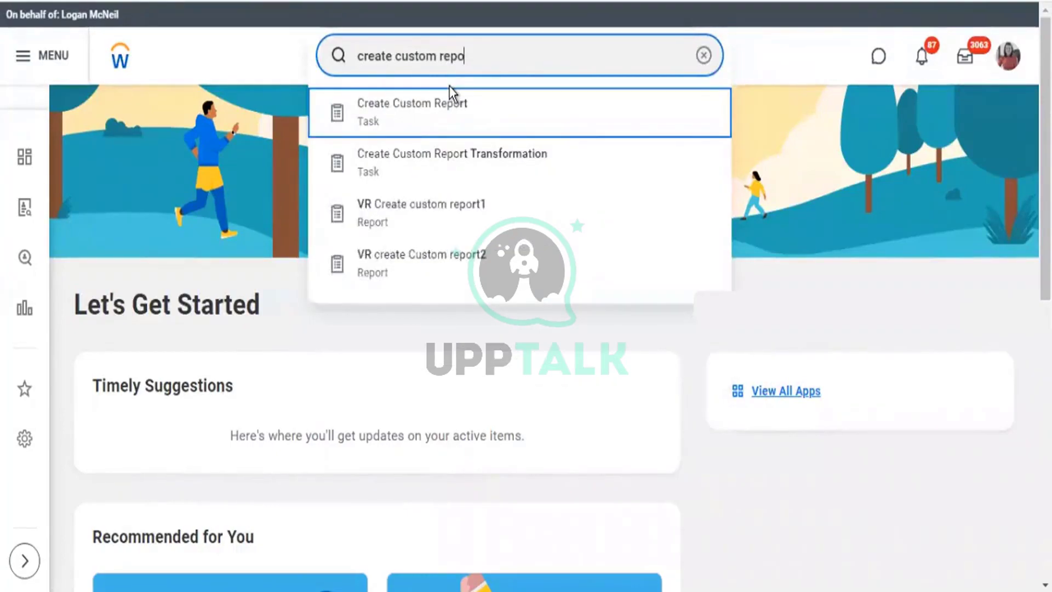
key(Return)
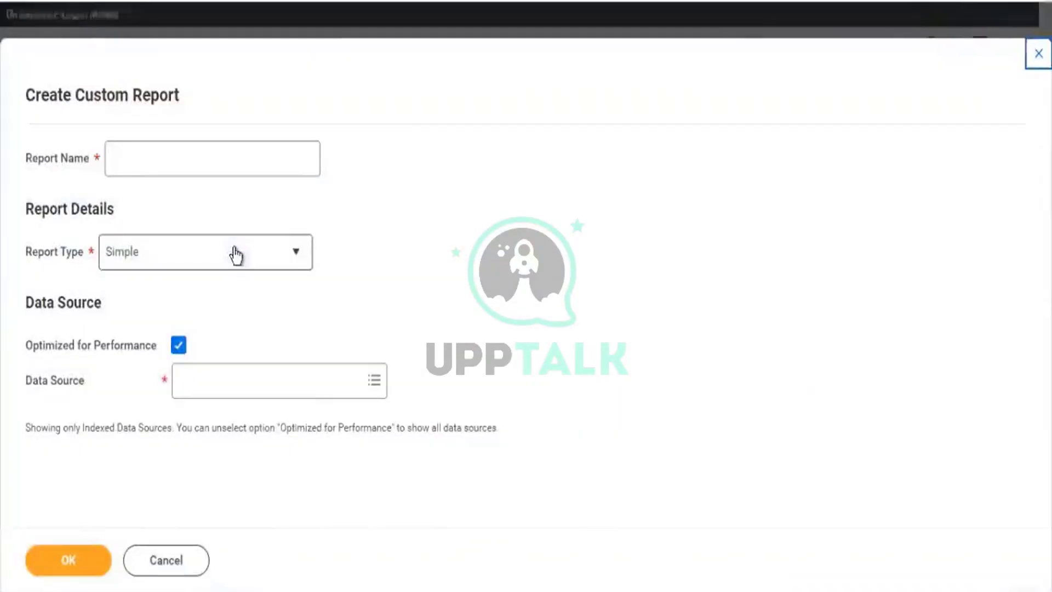
click(236, 253)
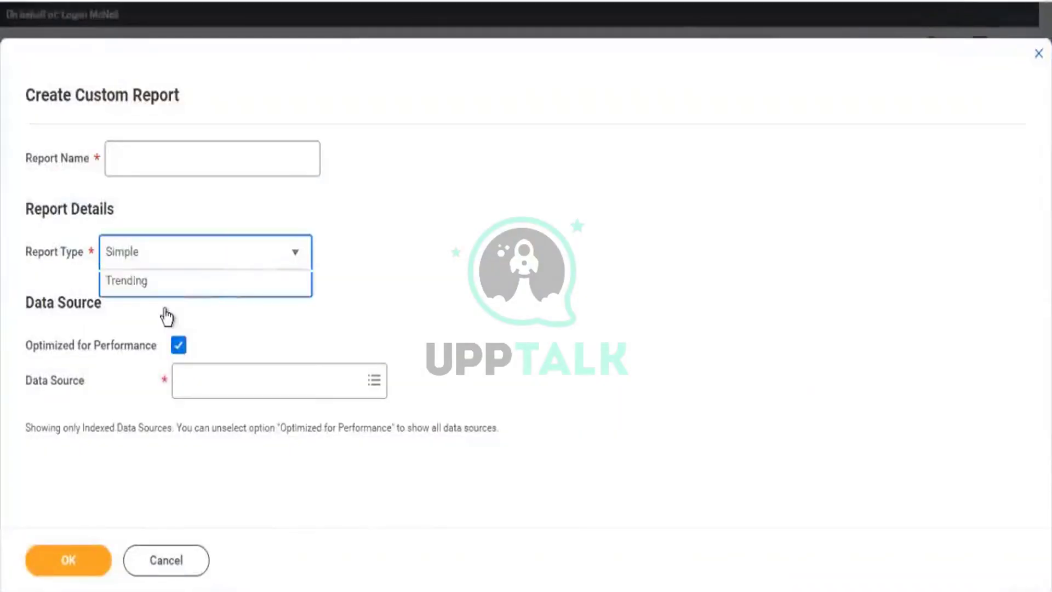
click(241, 384)
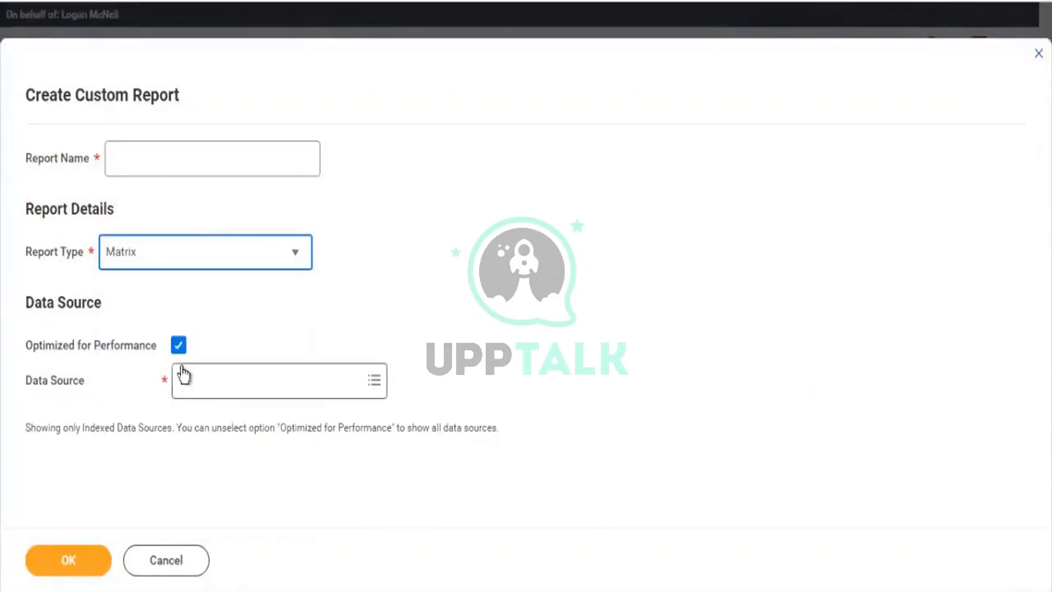
click(179, 346)
Search data sources for 'custom repo' and inspect the All Custom Reports details.
click(221, 390)
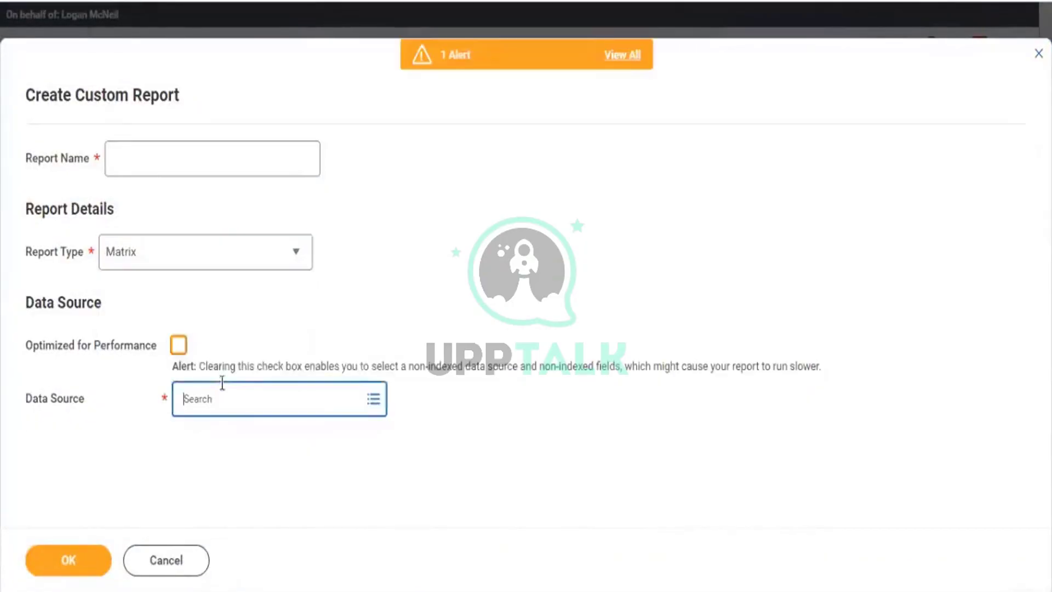
text(custom repo)
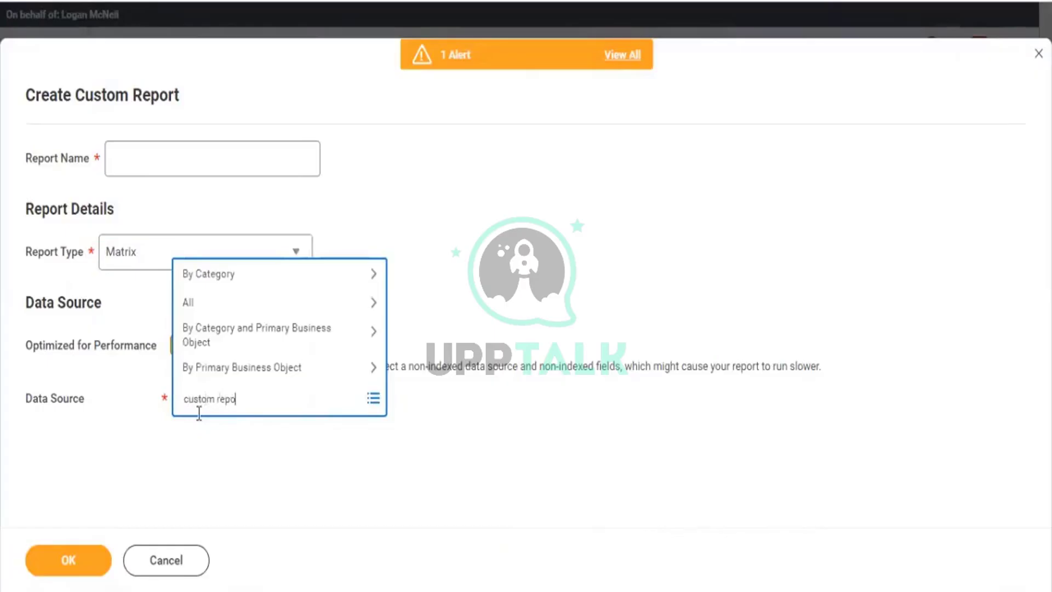
key(Return)
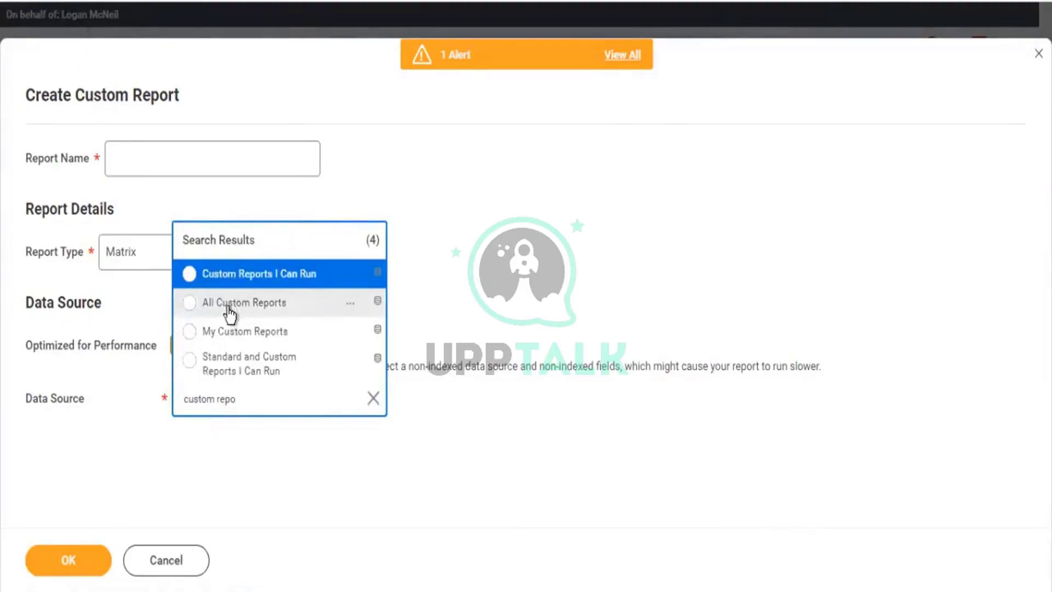
click(351, 304)
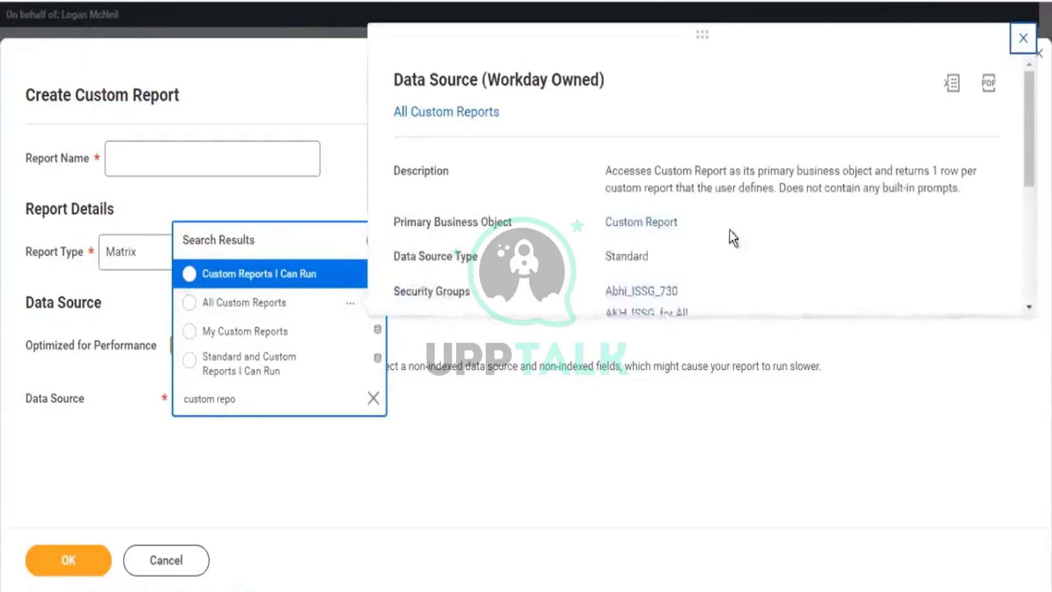
drag(678, 225, 606, 229)
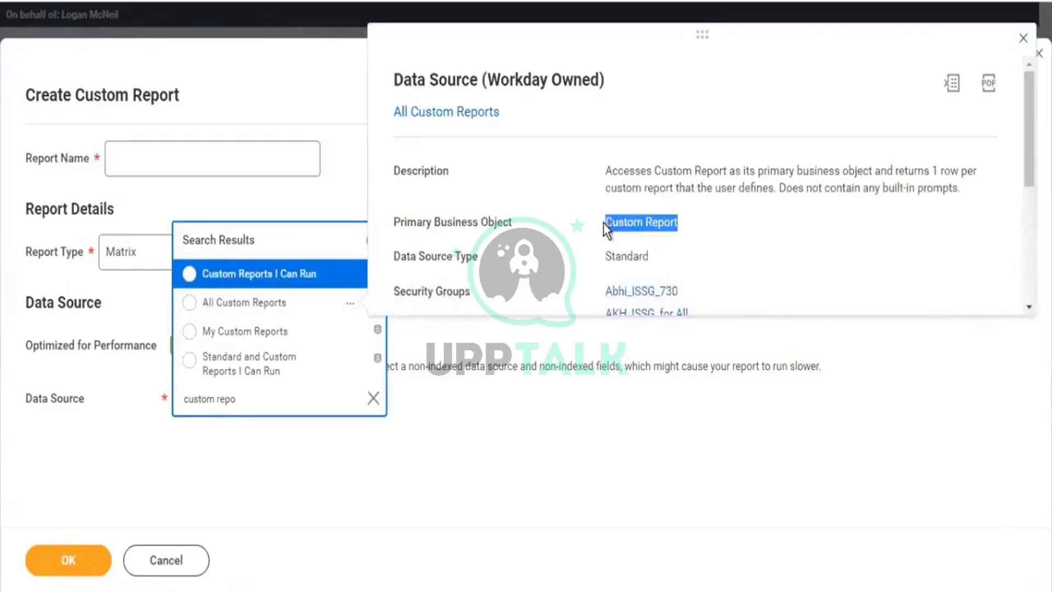
click(268, 396)
Search 'stan repo' and choose All Standard Reports as the data source.
key(ctrl+a)
text(sta)
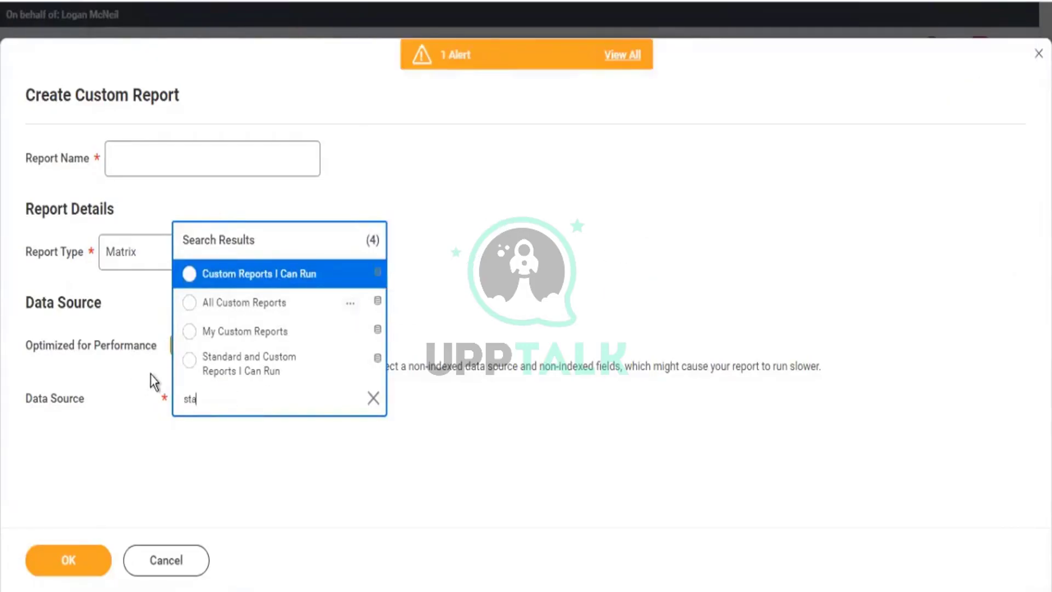
text(n repo)
key(Return)
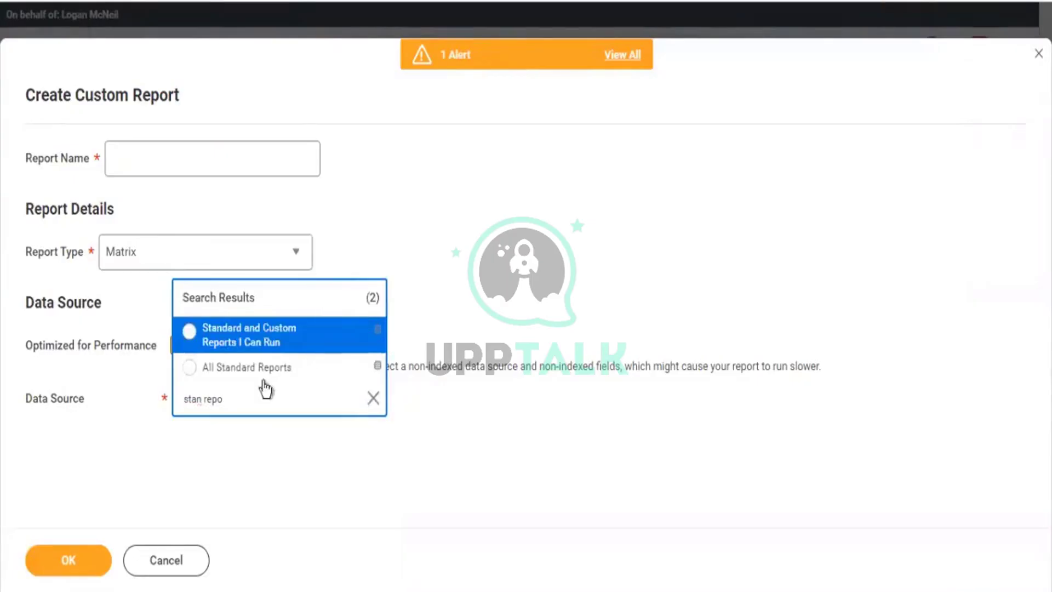
click(350, 368)
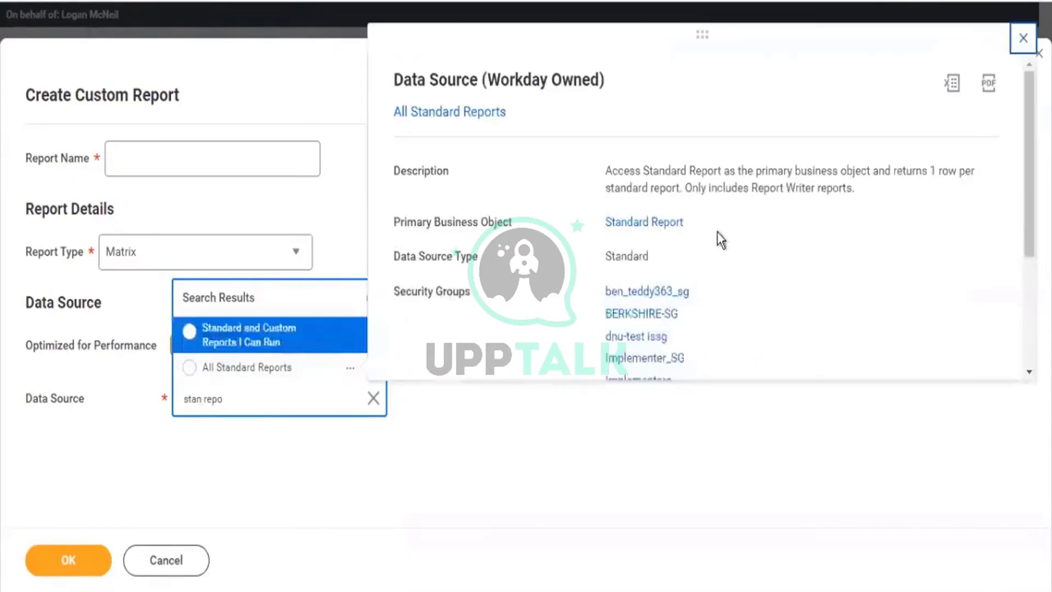
drag(684, 224, 599, 233)
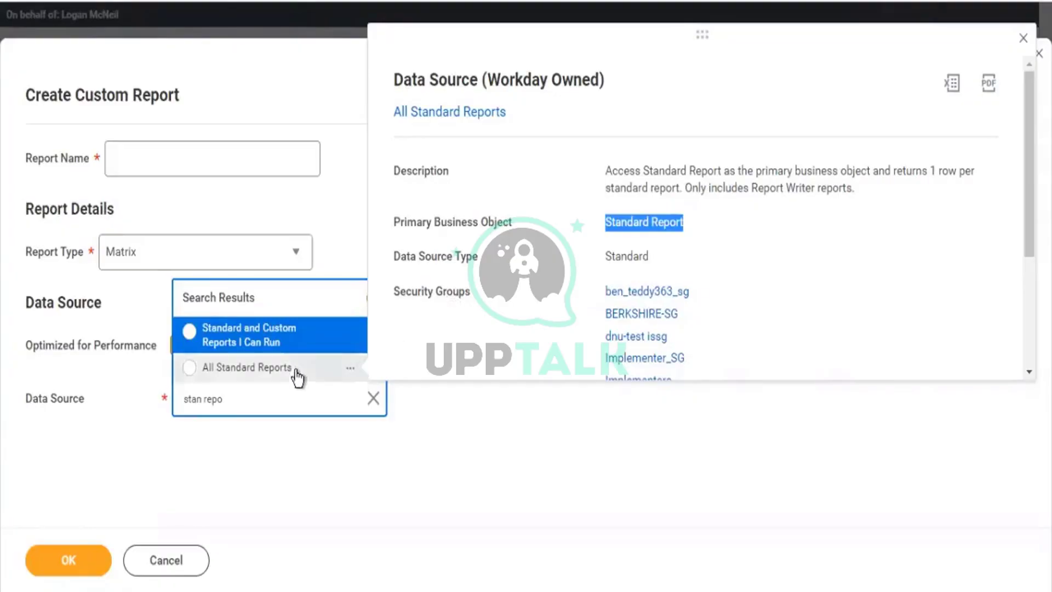
click(315, 373)
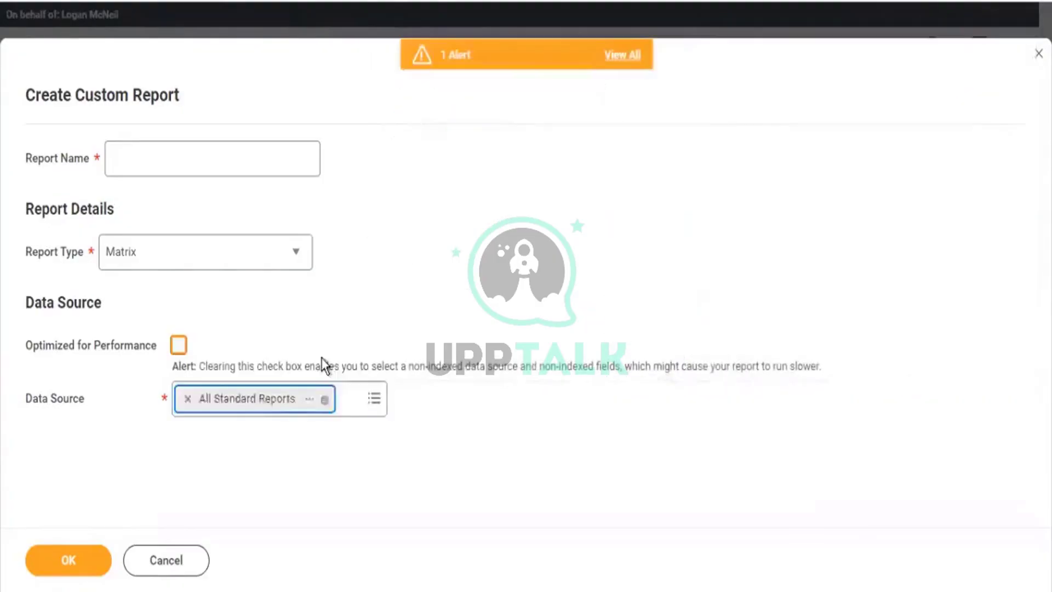
Name the new matrix report 'KPMG1 - Standard Reports Count' and create it.
click(204, 167)
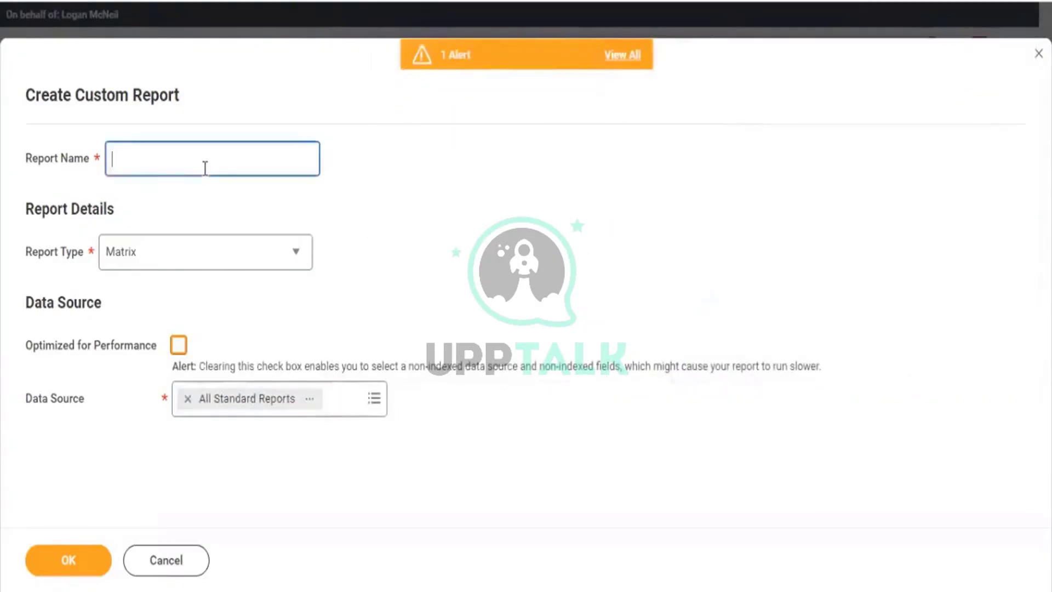
text(KPMG1)
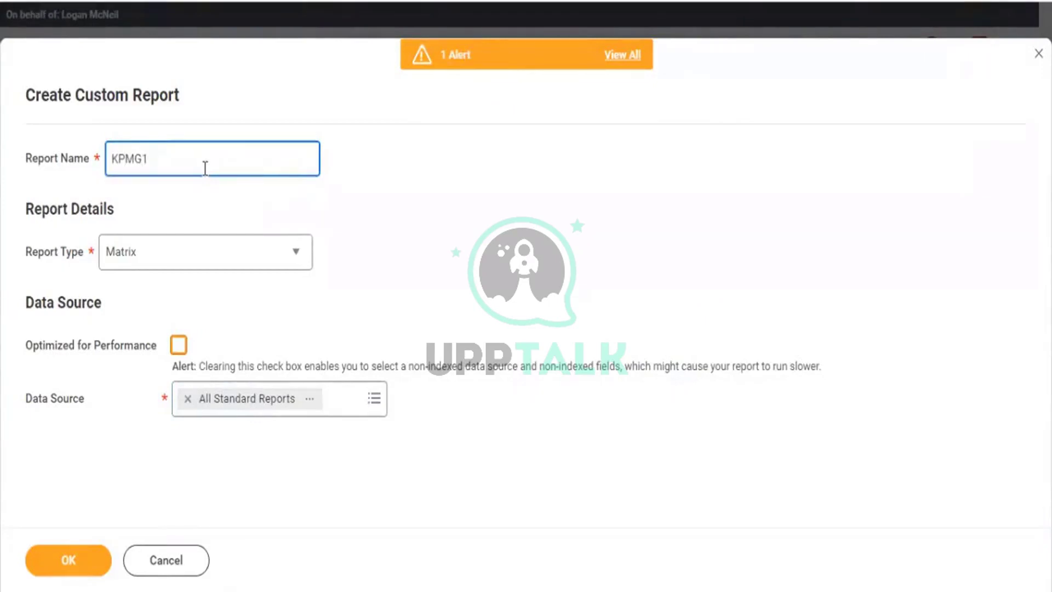
text( - Standard Repor)
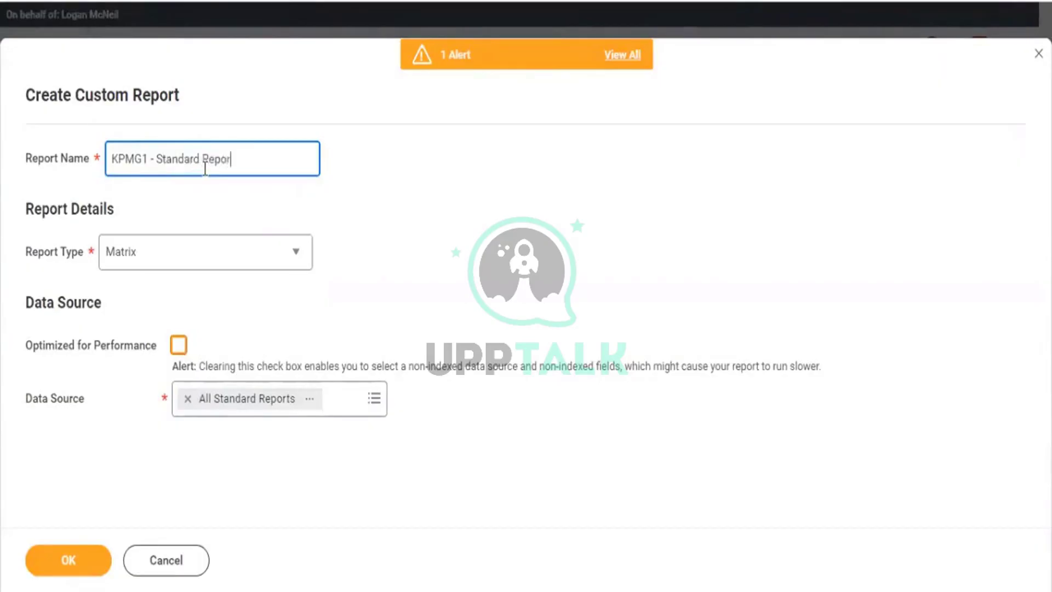
text(ts Count)
click(77, 568)
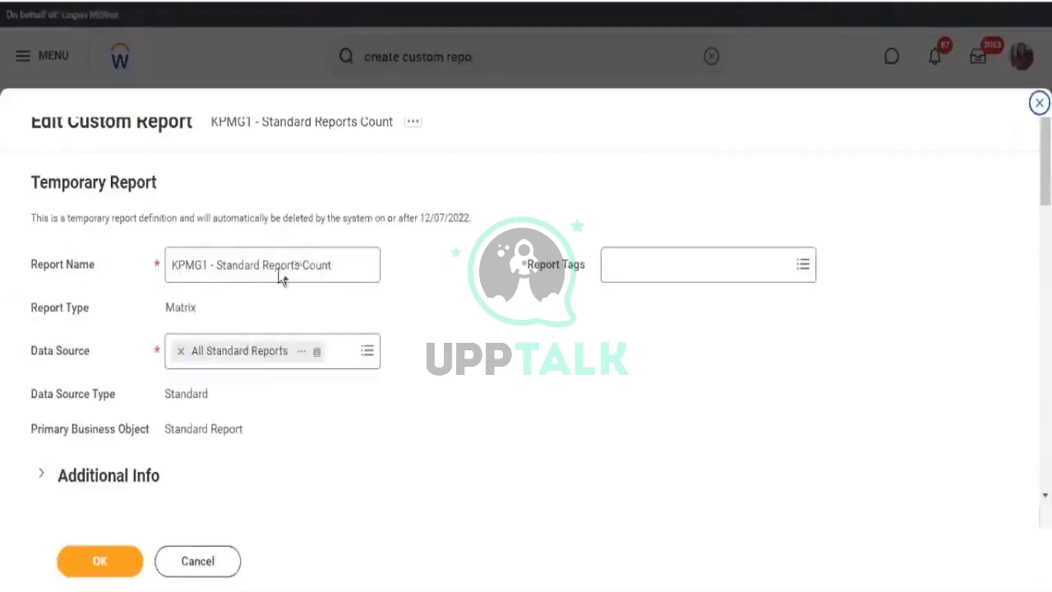
Insert 'SubRep - ' before 'Standard' so the name reads 'KPMG1 - SubRep - Standard Reports Count'.
click(217, 266)
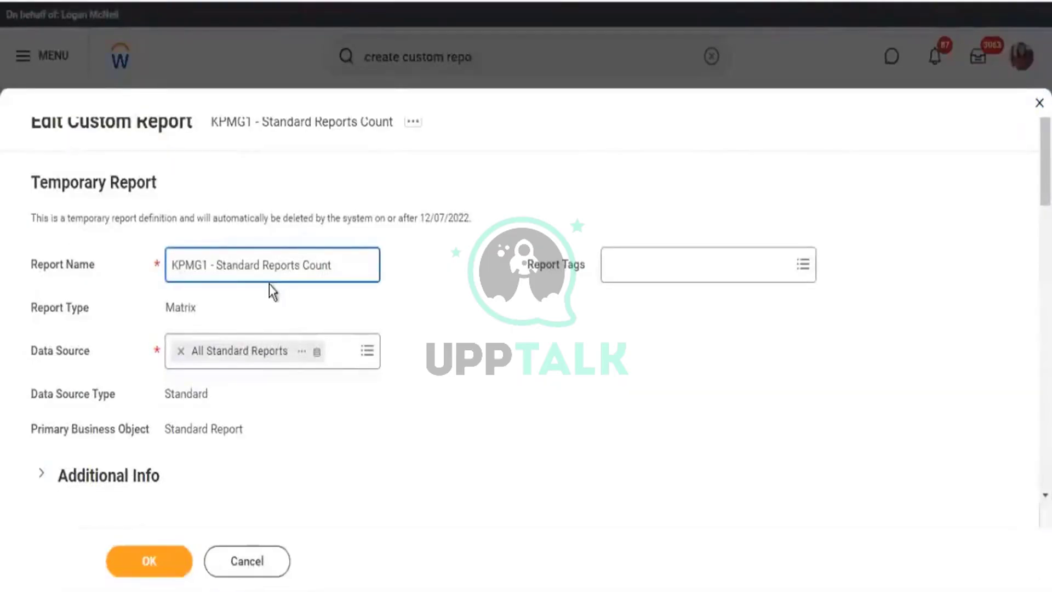
text(Sub)
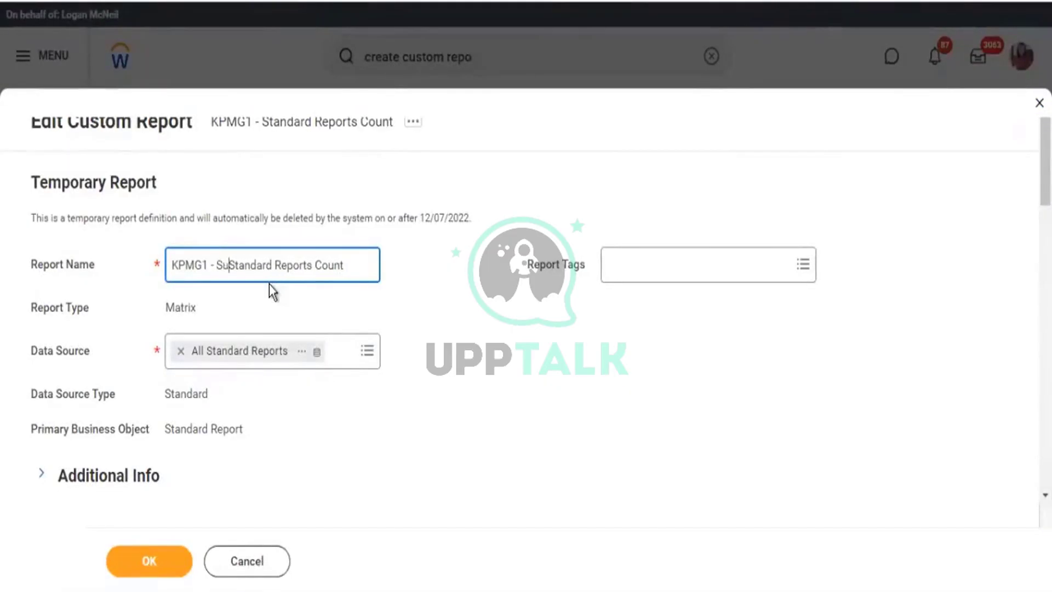
key(BackSpace)
text(Re)
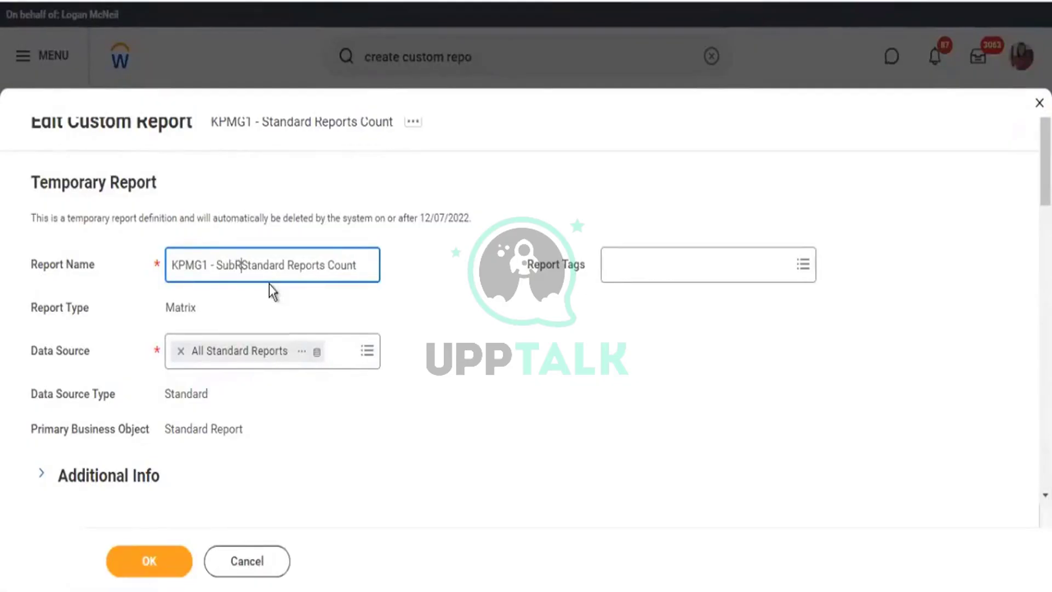
text(p -)
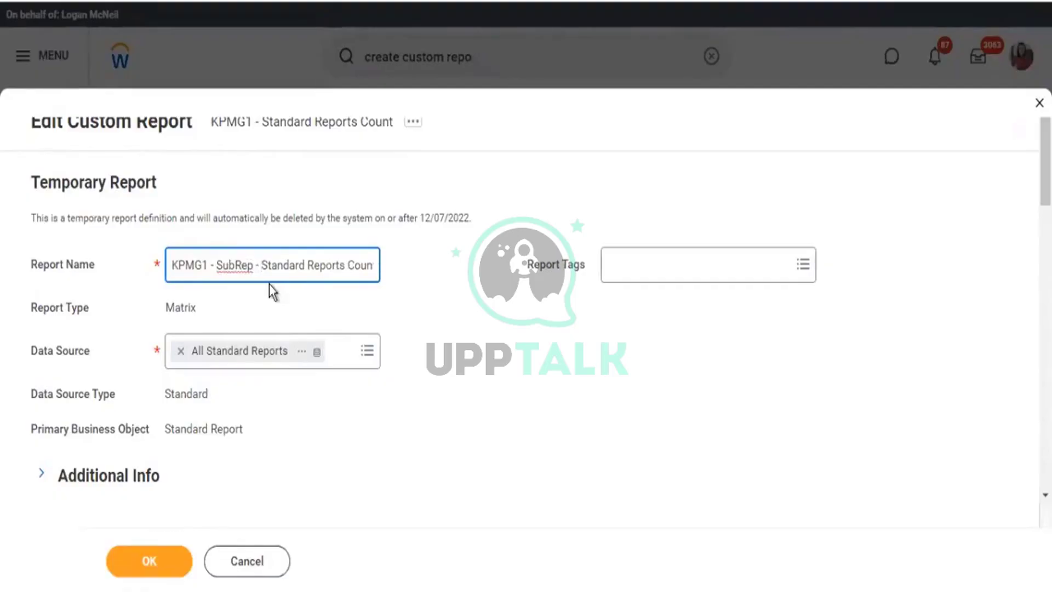
Review the report name and the Advanced tab options, including the execution link option.
scroll(380, 195, down, 5)
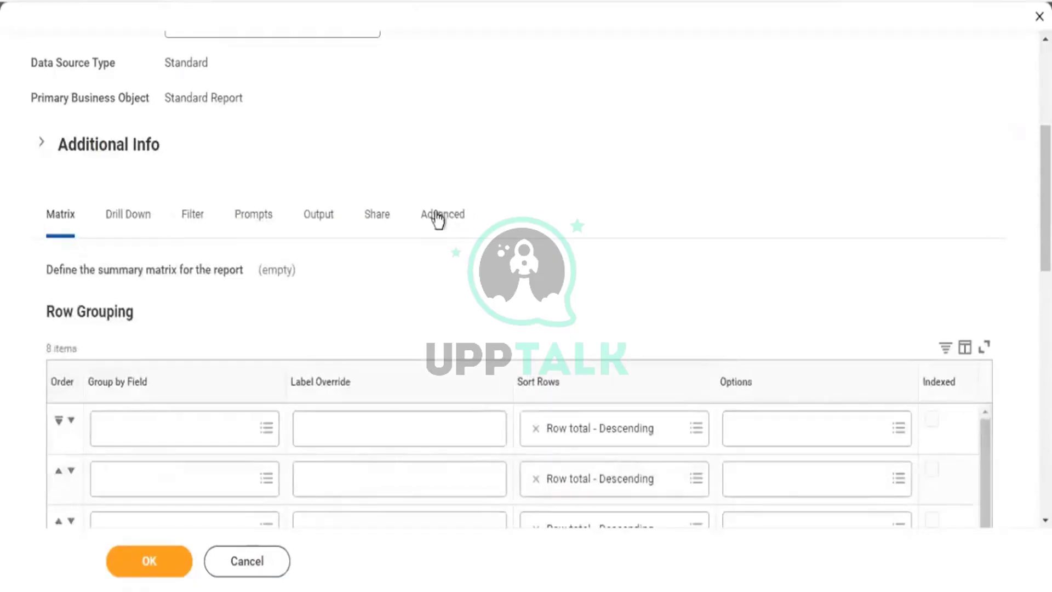
click(439, 219)
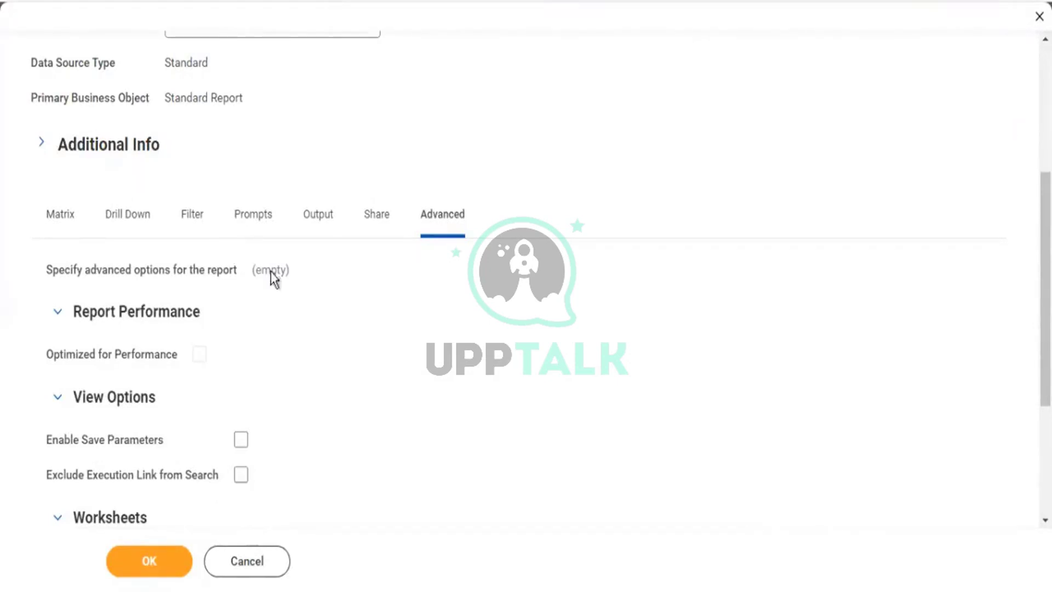
scroll(282, 270, up, 5)
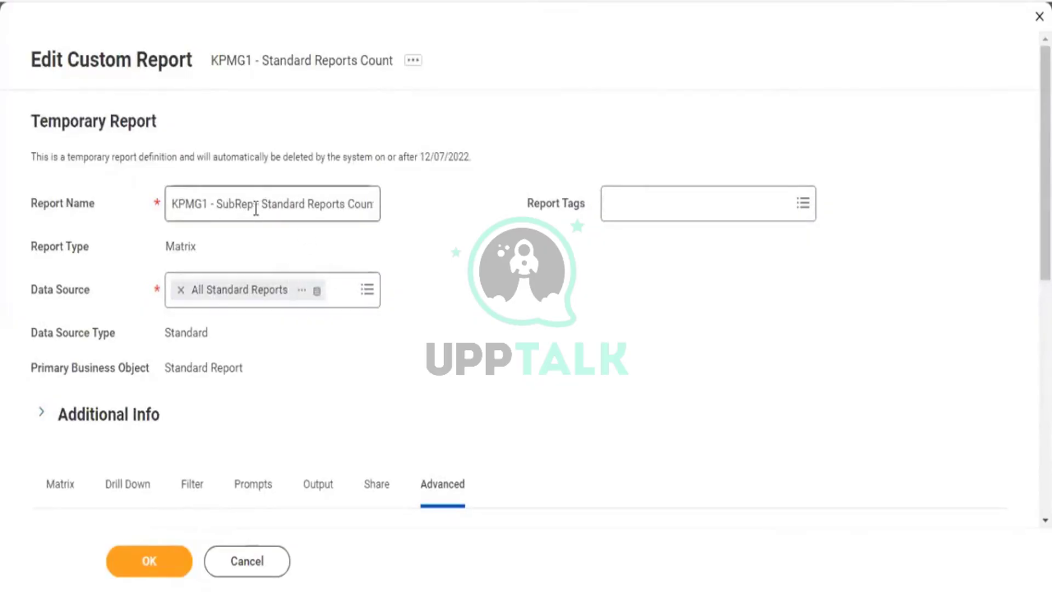
drag(255, 208, 395, 222)
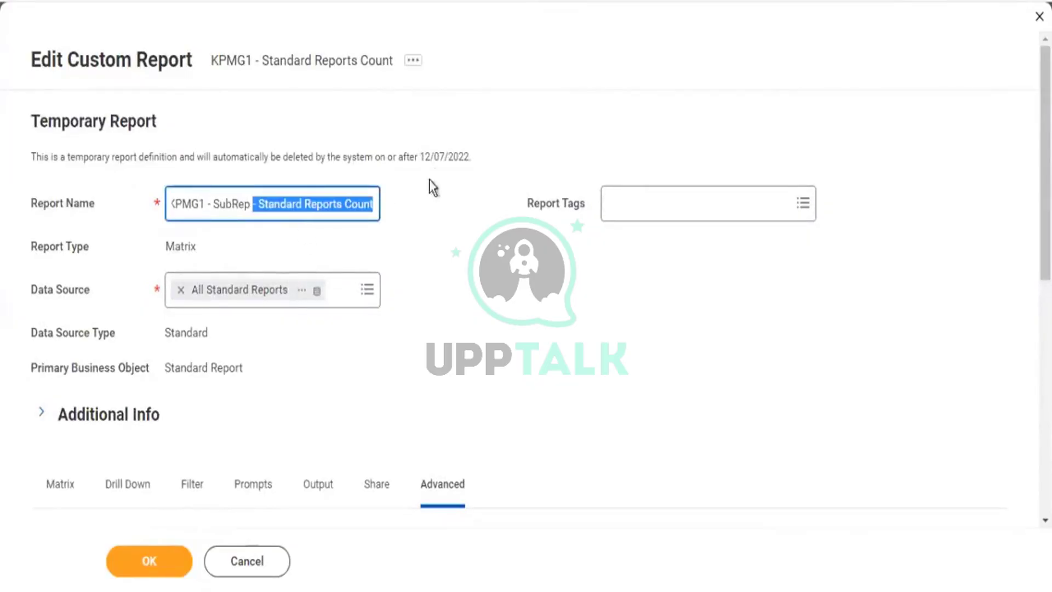
drag(177, 195, 178, 193)
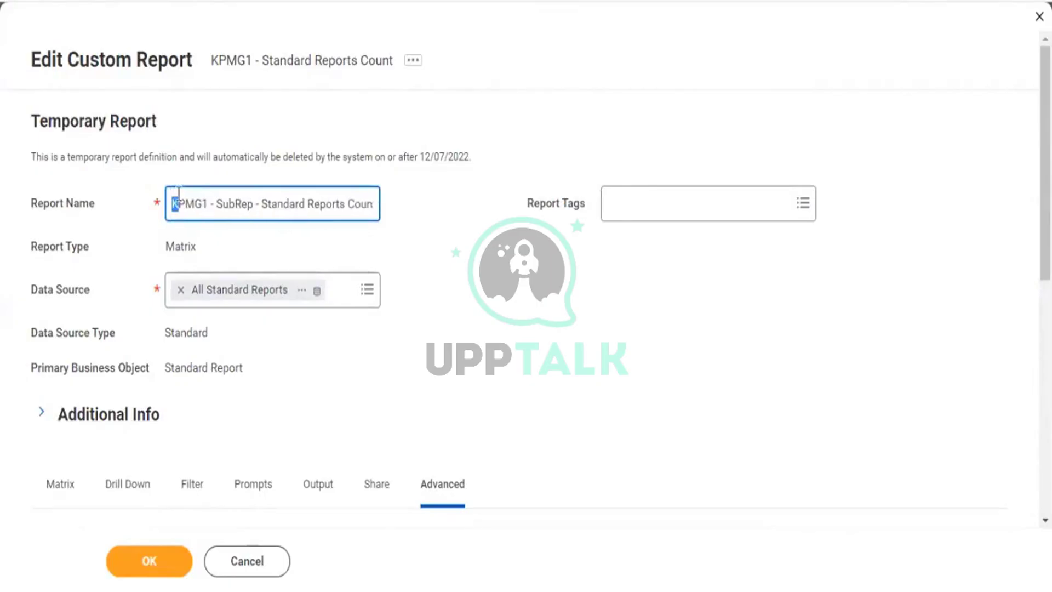
scroll(278, 261, down, 8)
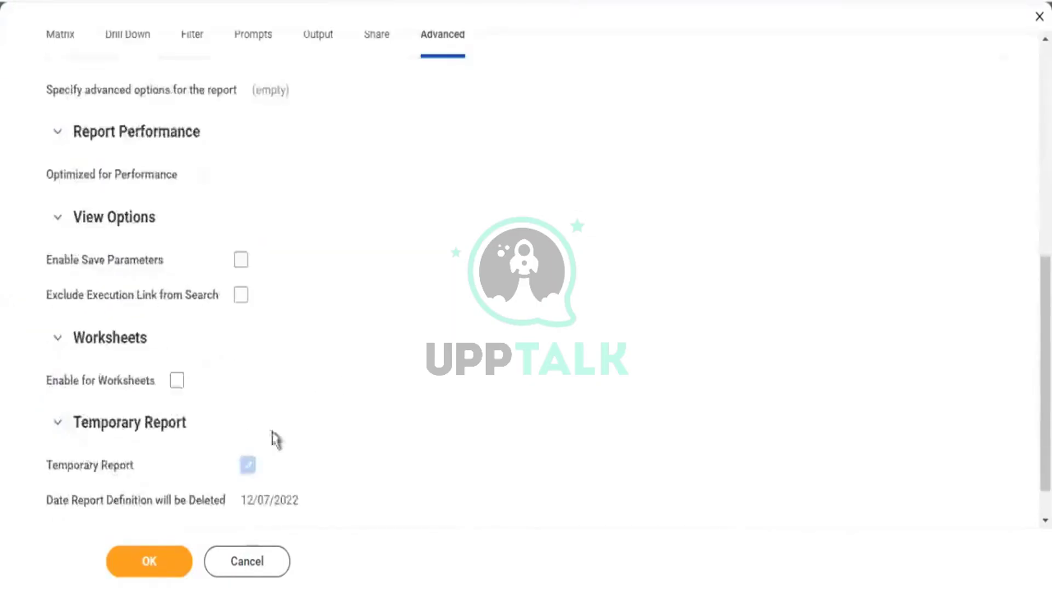
drag(99, 303, 179, 303)
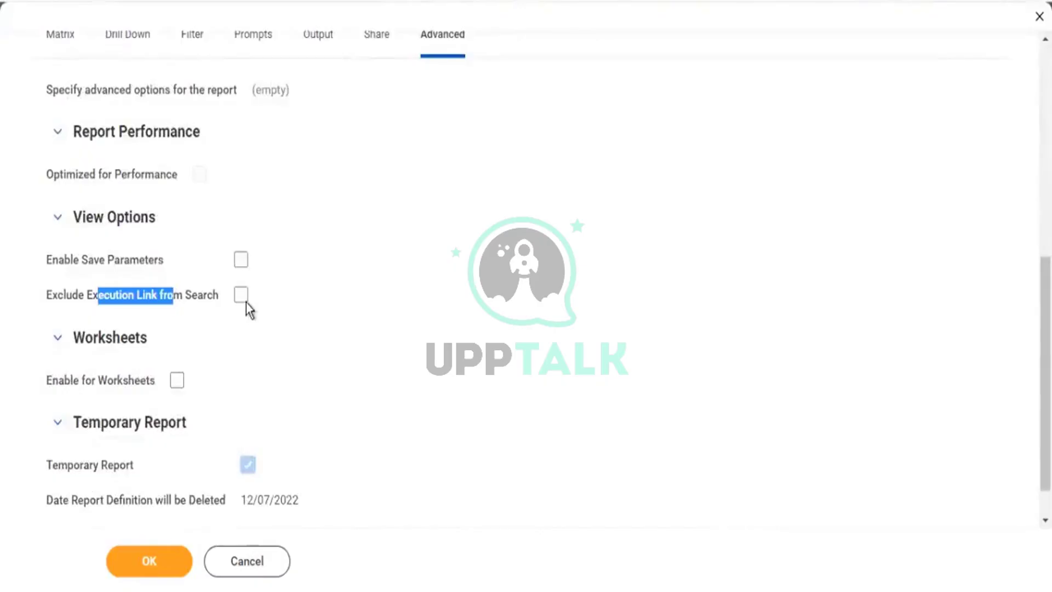
scroll(64, 277, up, 5)
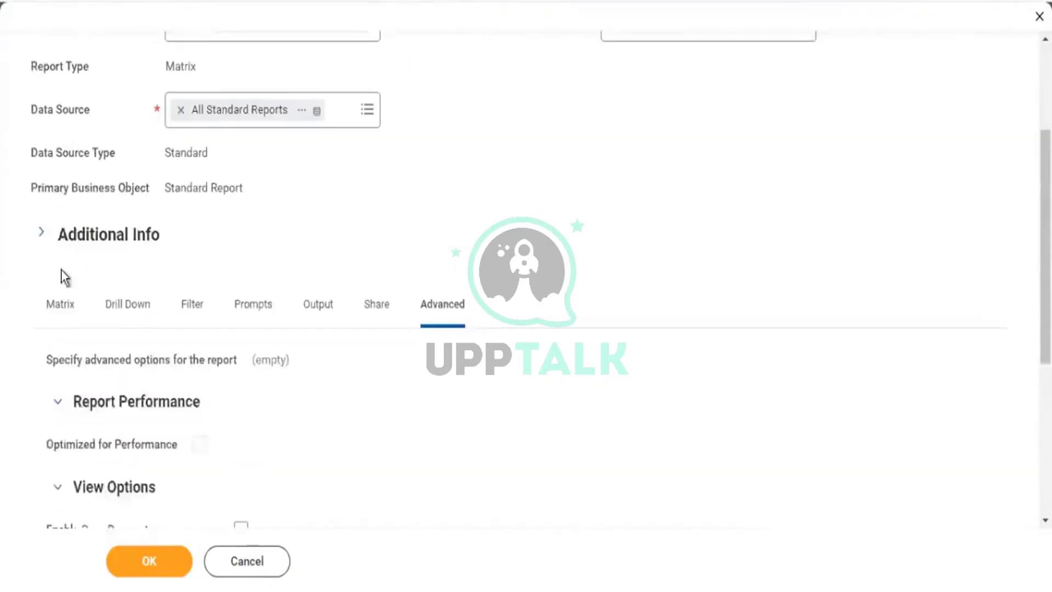
Return to the Matrix settings and review the Standard Report business object.
click(62, 303)
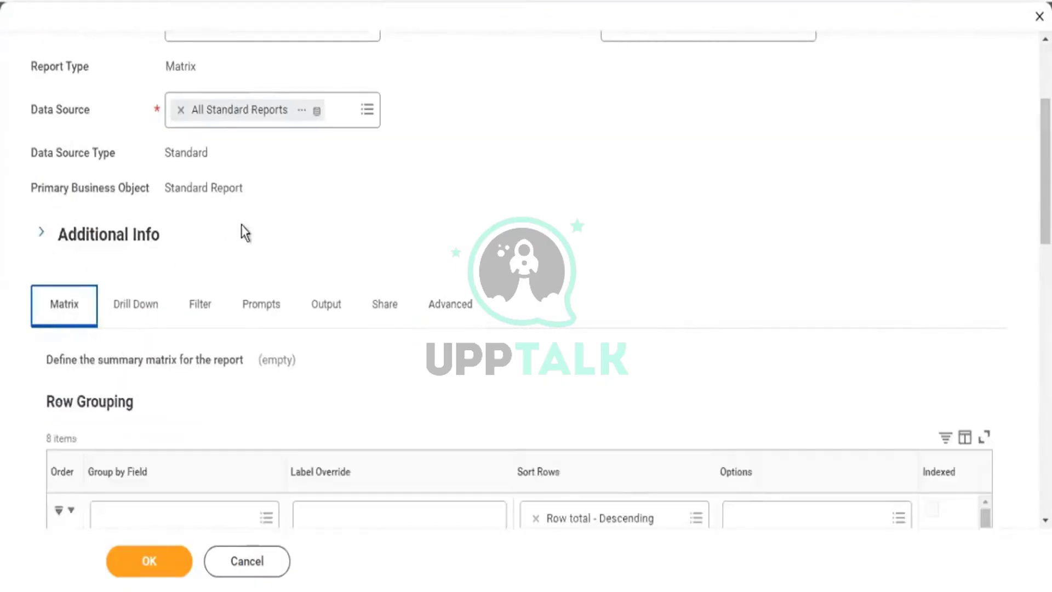
scroll(254, 293, down, 3)
scroll(265, 275, up, 7)
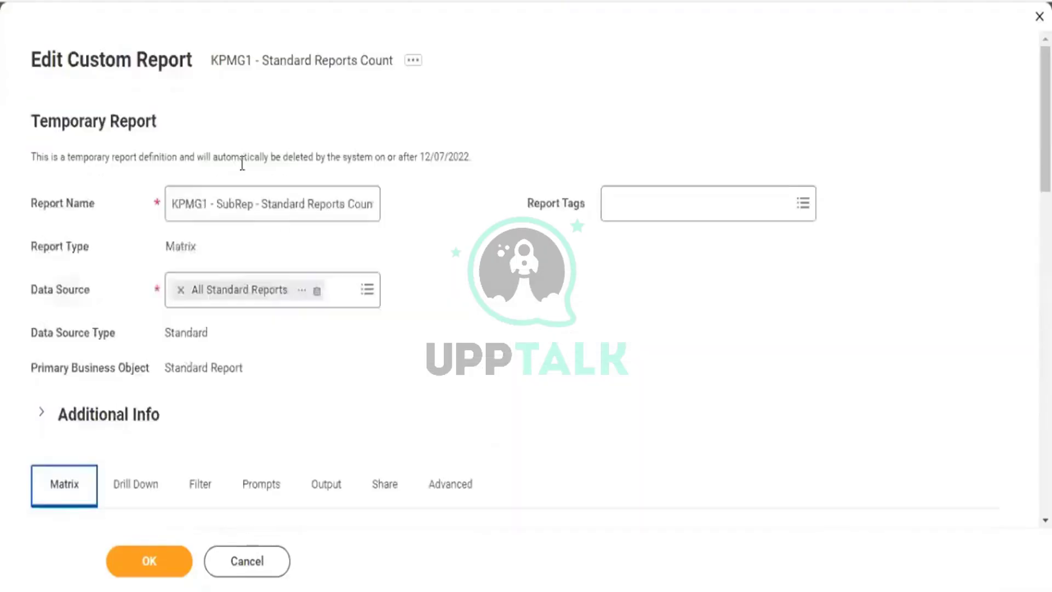
drag(165, 367, 217, 368)
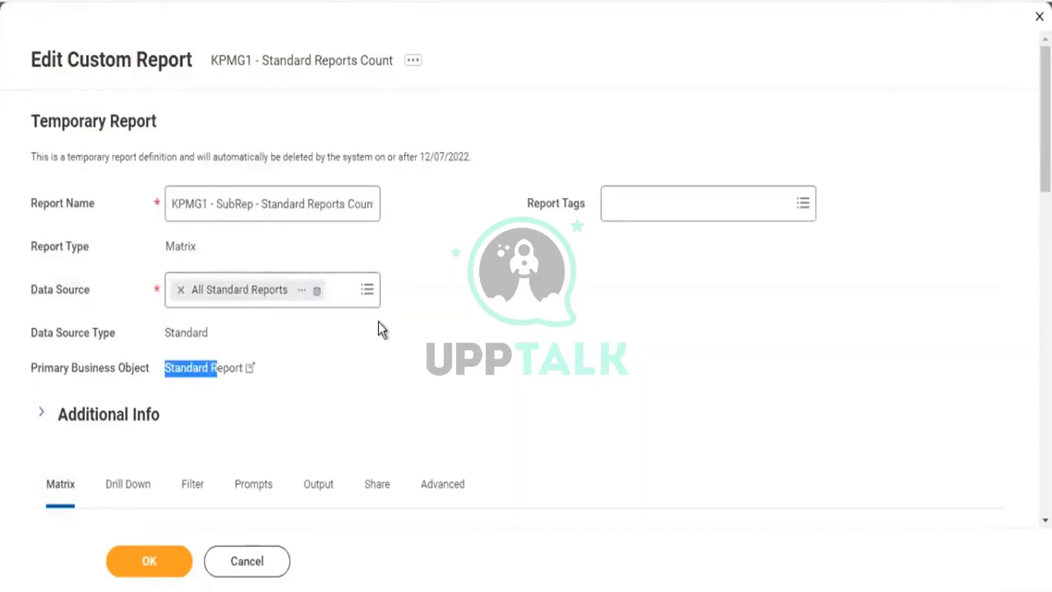
scroll(379, 330, down, 5)
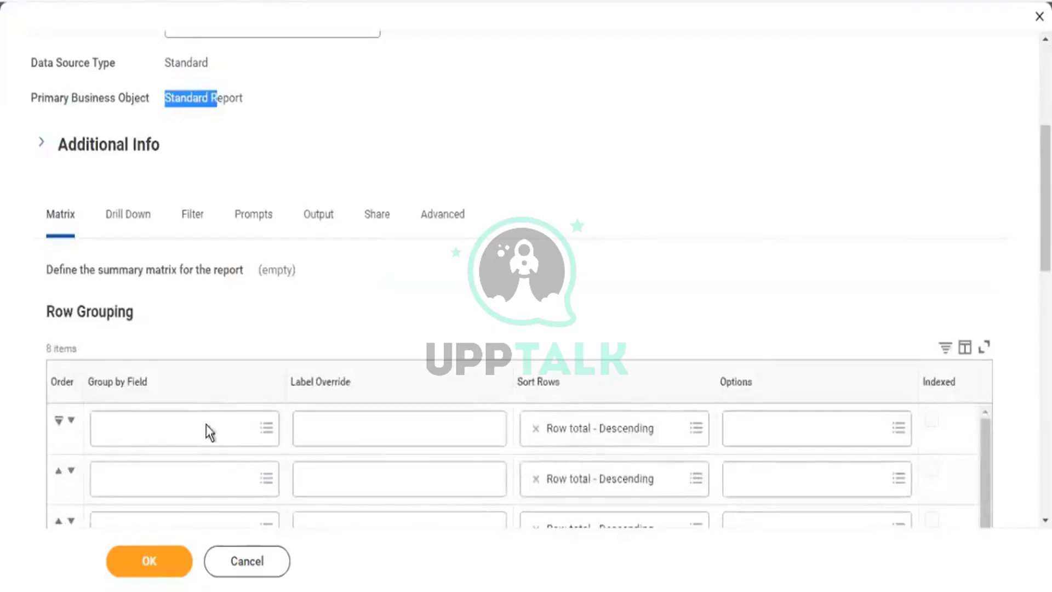
Set the first row's Group by Field to Report Type and save the definition.
click(192, 432)
text(re)
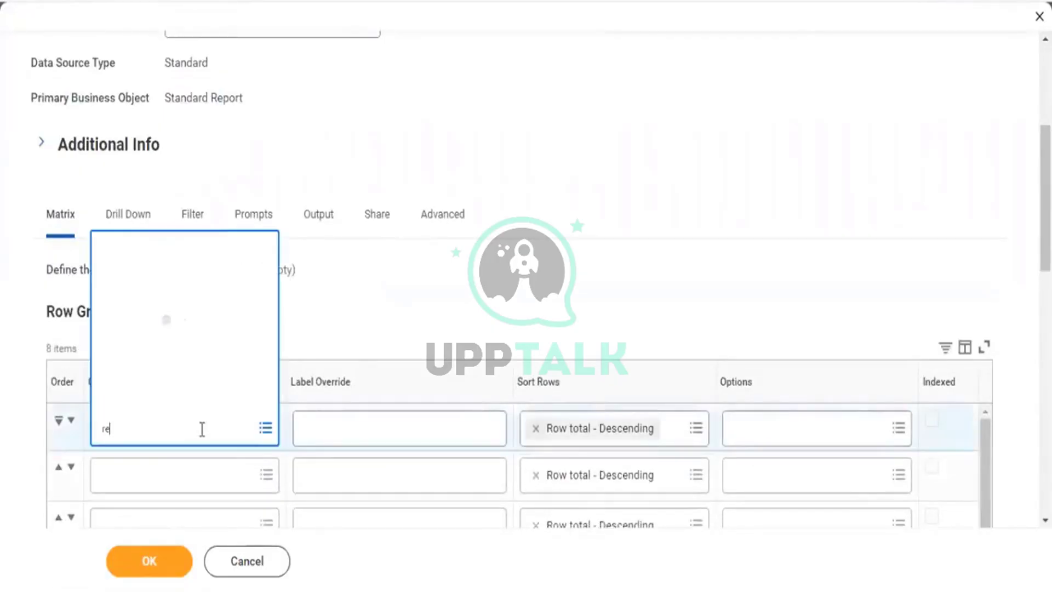
text(port type)
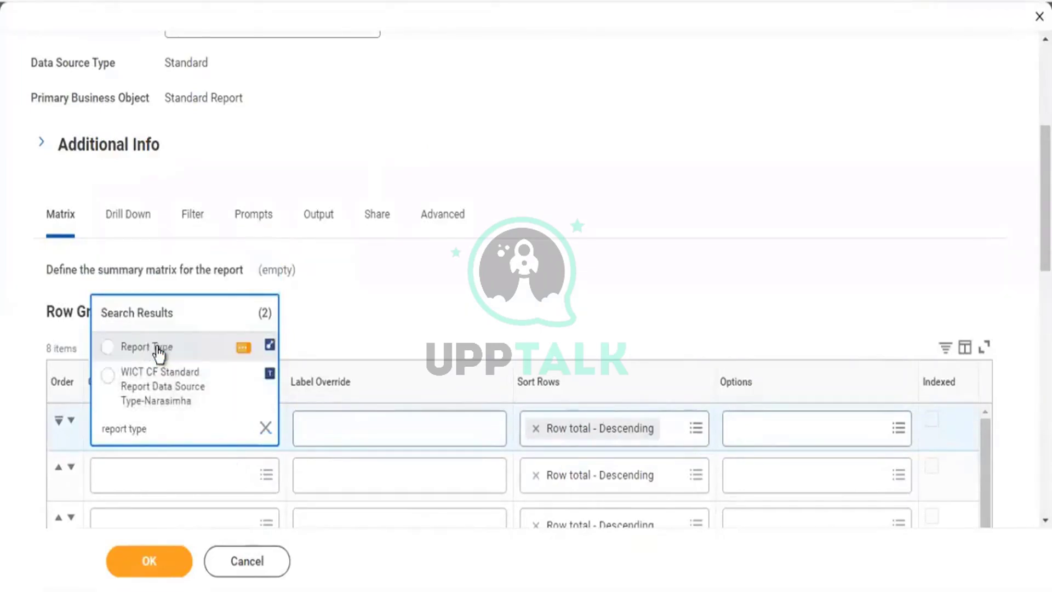
click(159, 350)
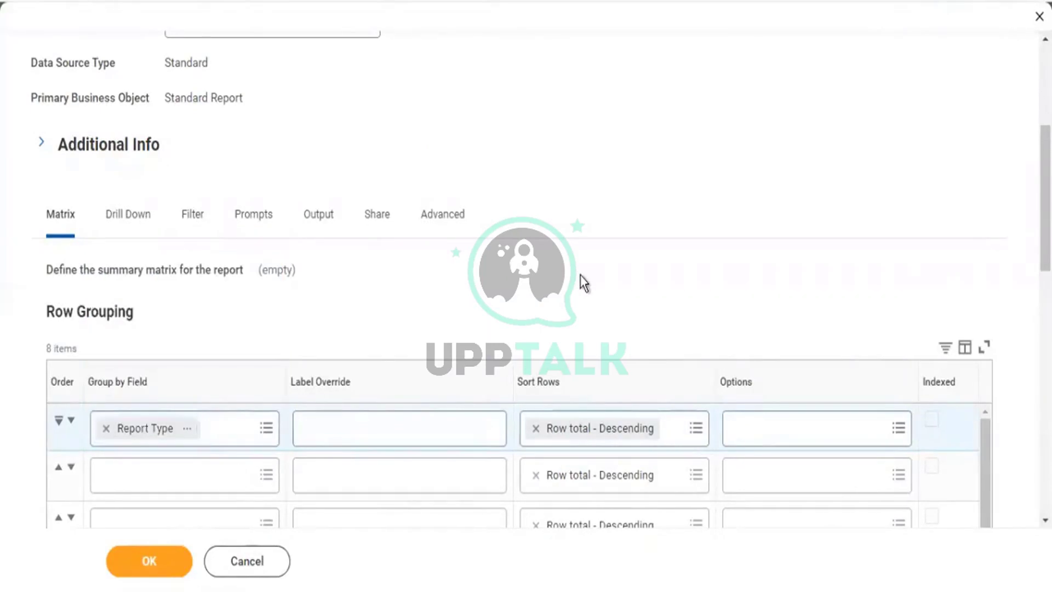
scroll(580, 279, down, 15)
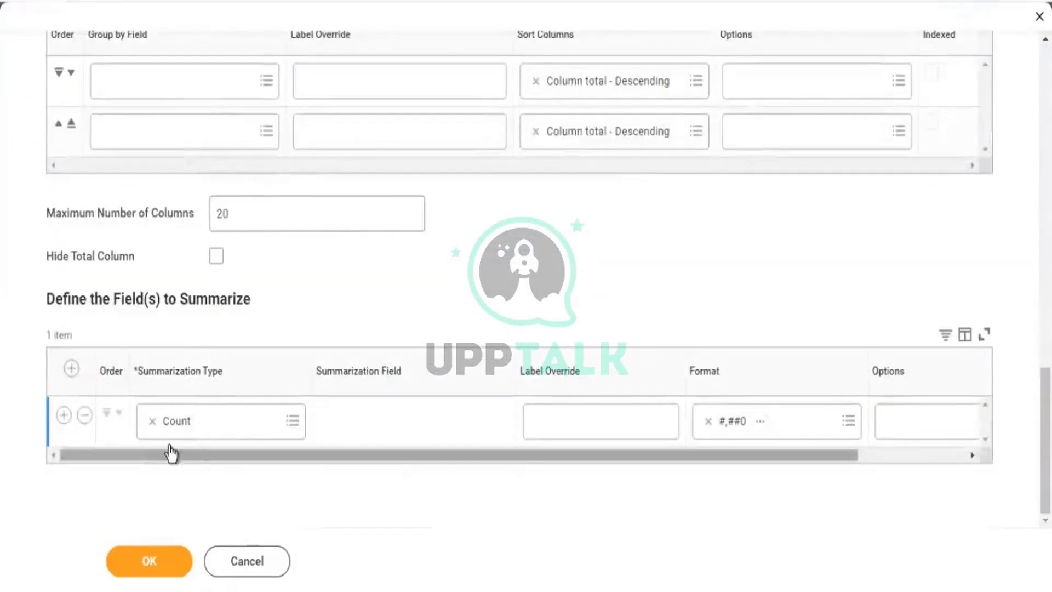
click(158, 560)
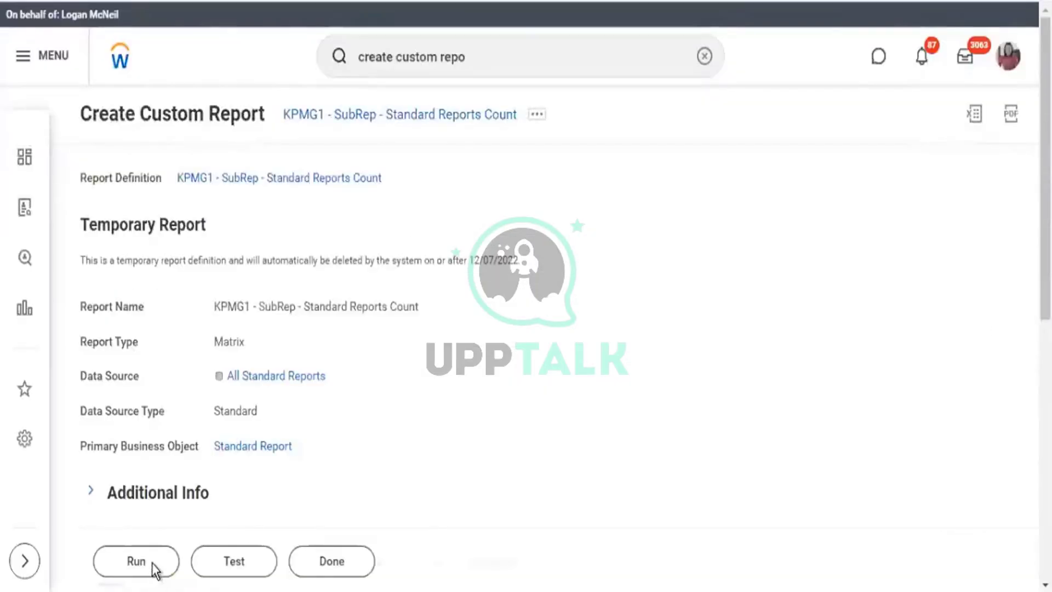
Run the report, drill into nBox's count of 10, then return to the report definition.
click(155, 566)
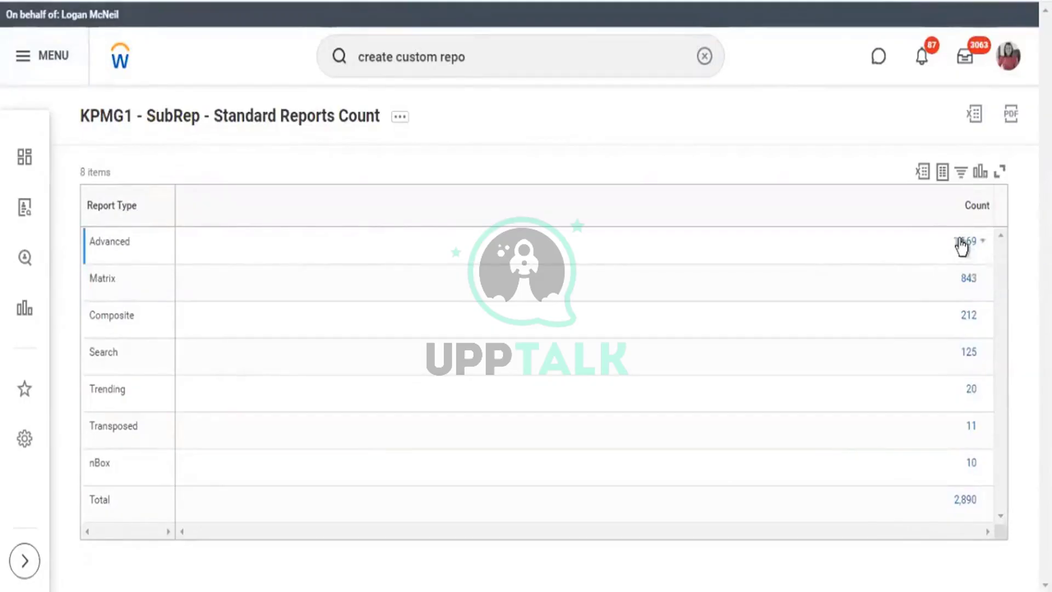
click(971, 464)
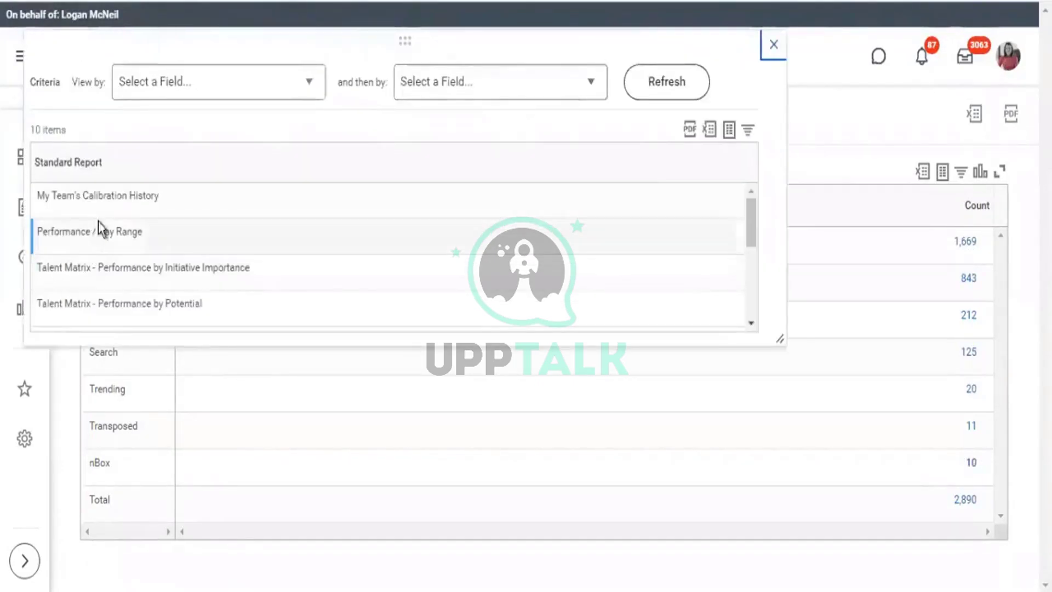
scroll(115, 230, down, 5)
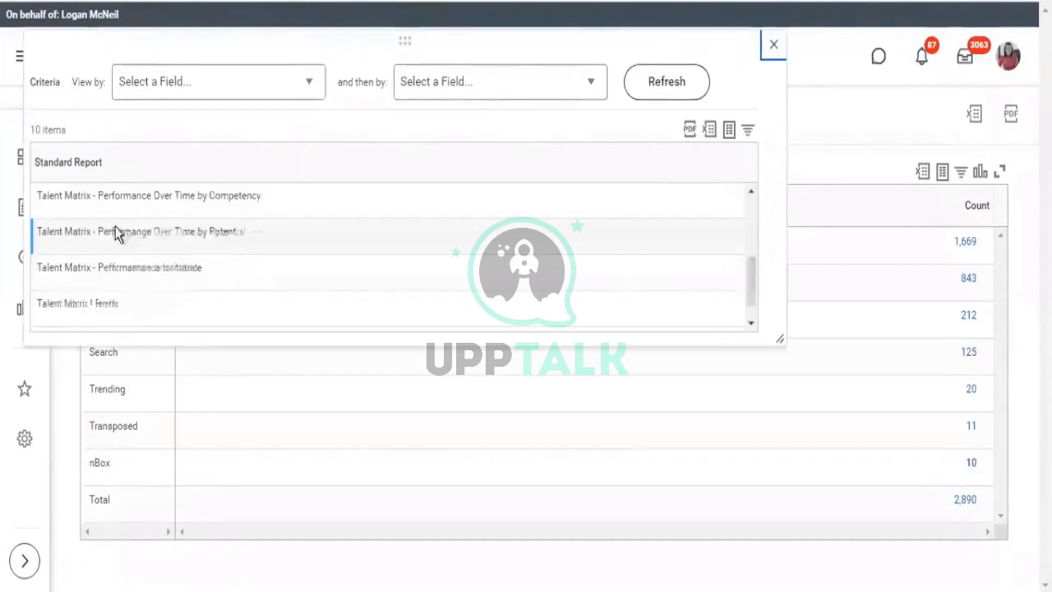
click(773, 45)
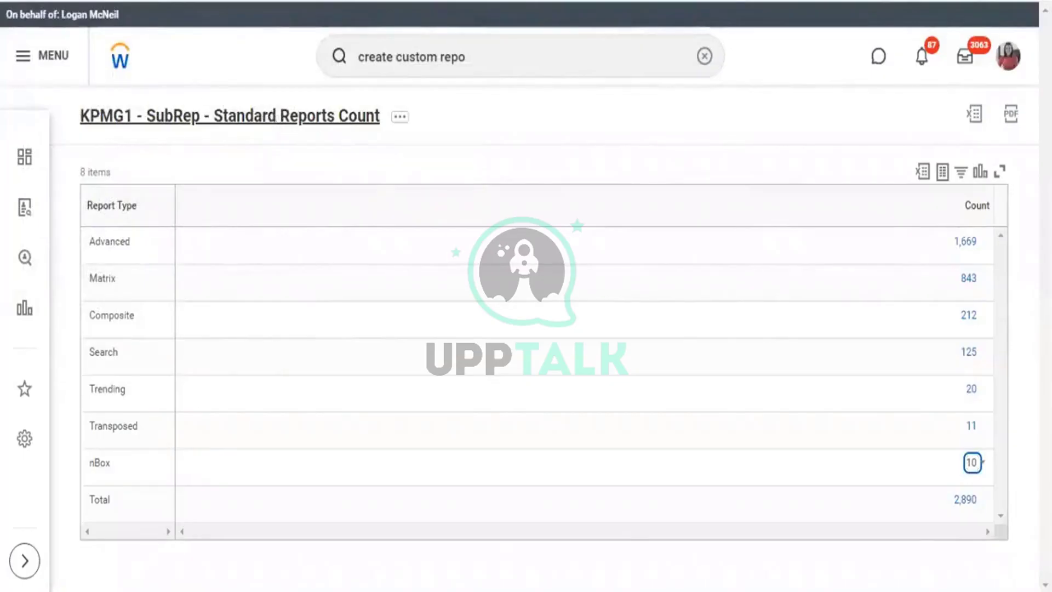
click(273, 117)
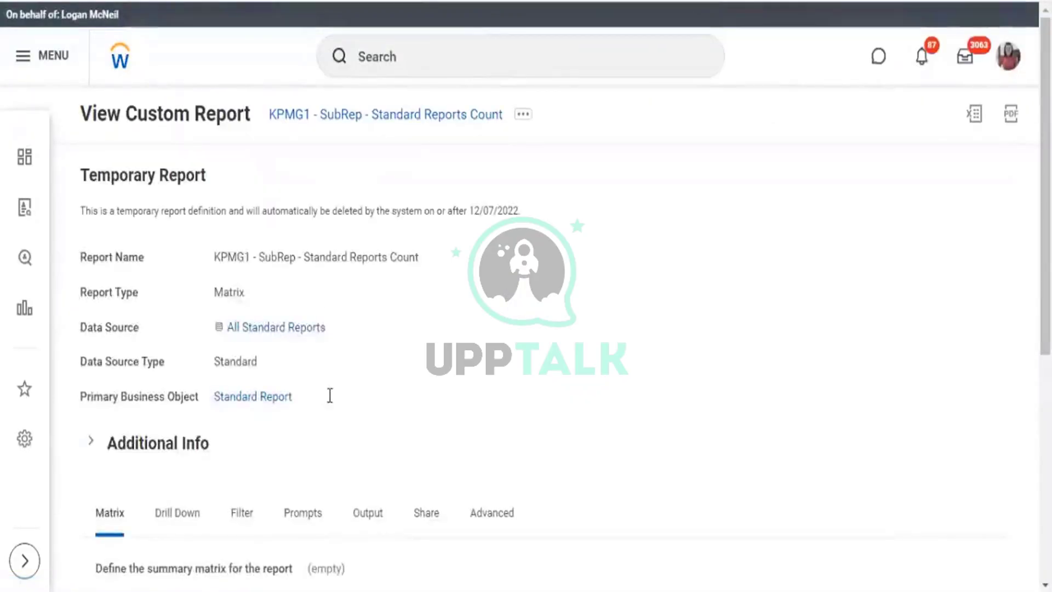
drag(191, 395, 296, 398)
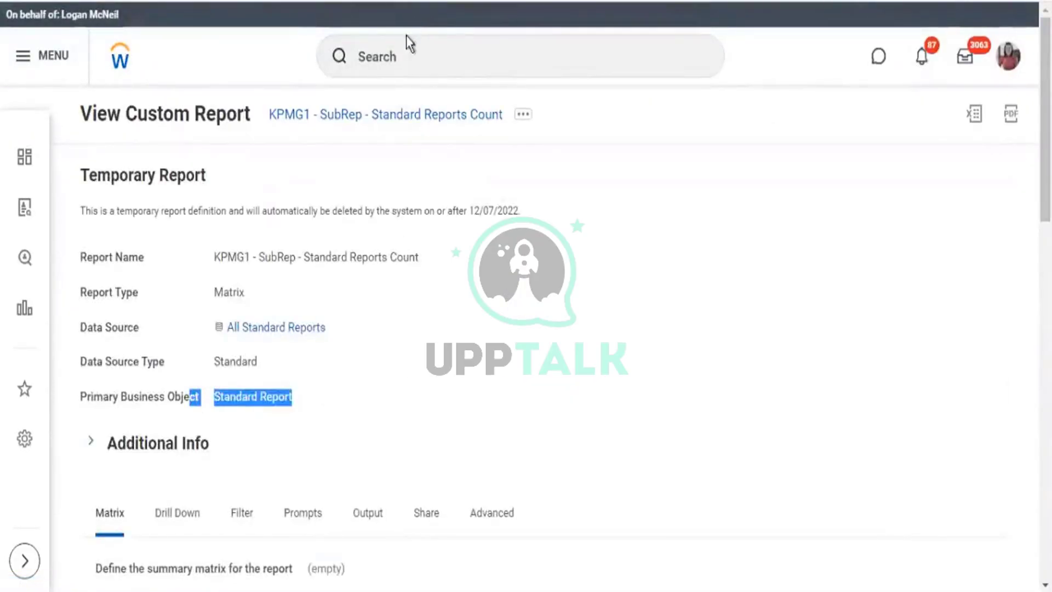
Start a new custom report from recent searches, then abandon that form.
click(396, 58)
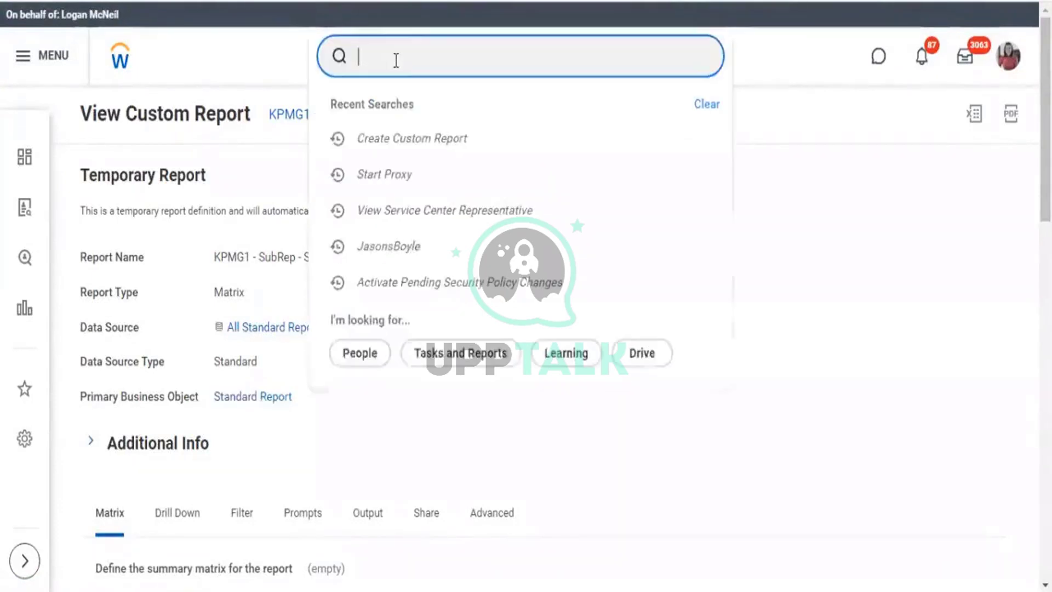
click(431, 144)
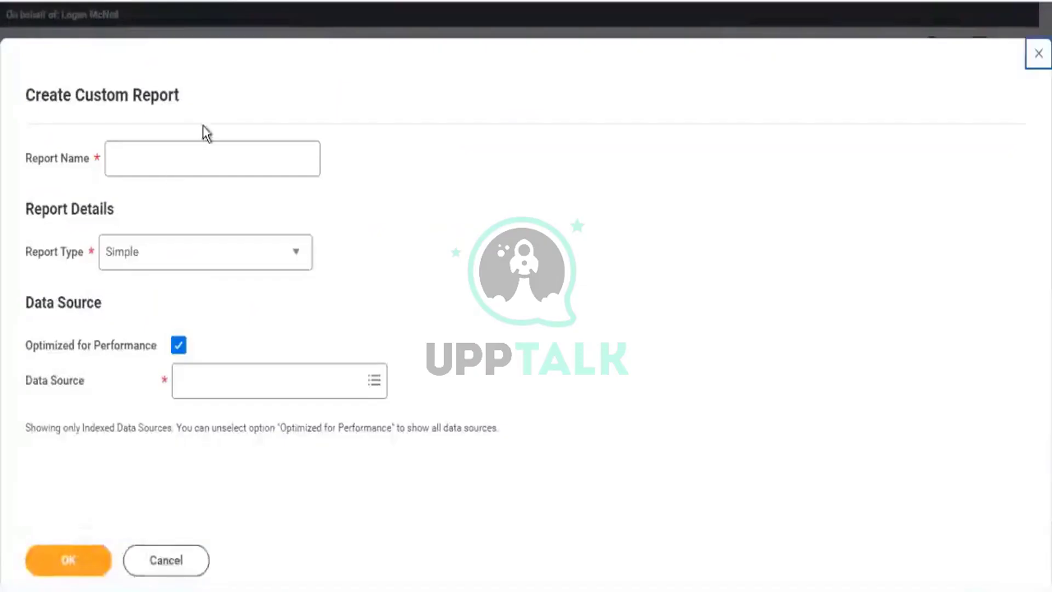
click(1039, 53)
Copy the Standard Reports Count report's name and start a fresh custom report form.
click(403, 122)
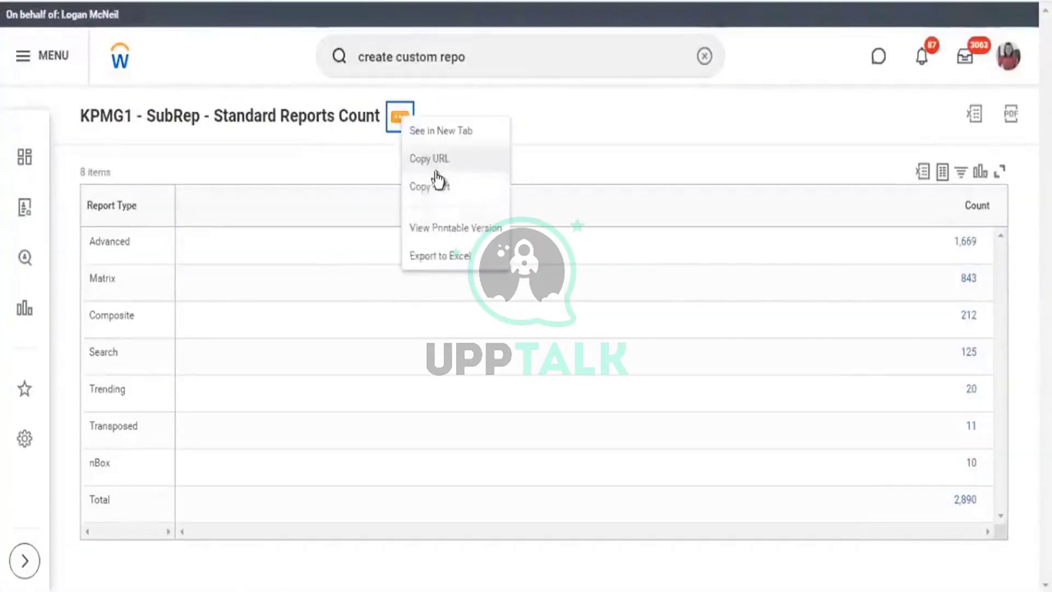
click(437, 188)
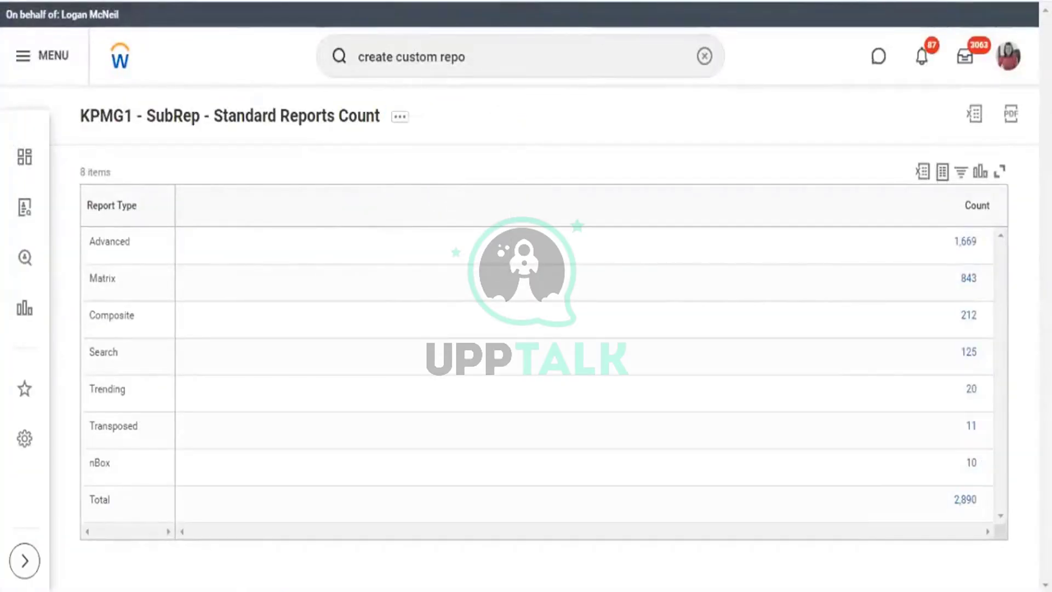
click(197, 147)
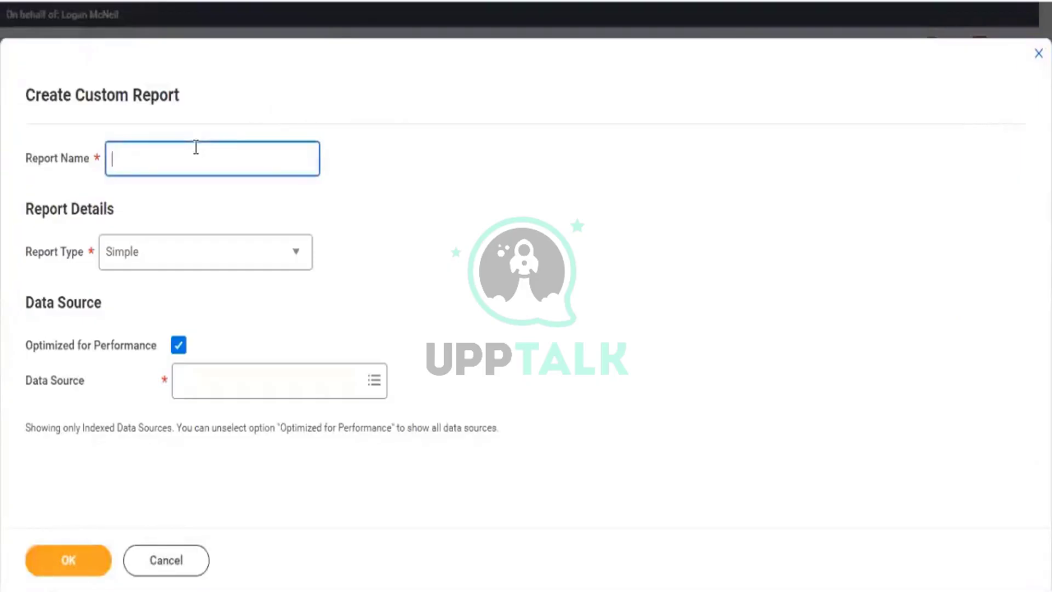
Paste the copied name and change it to 'KPMG1 - SubRep - Custom Reports Count'.
key(ctrl+v)
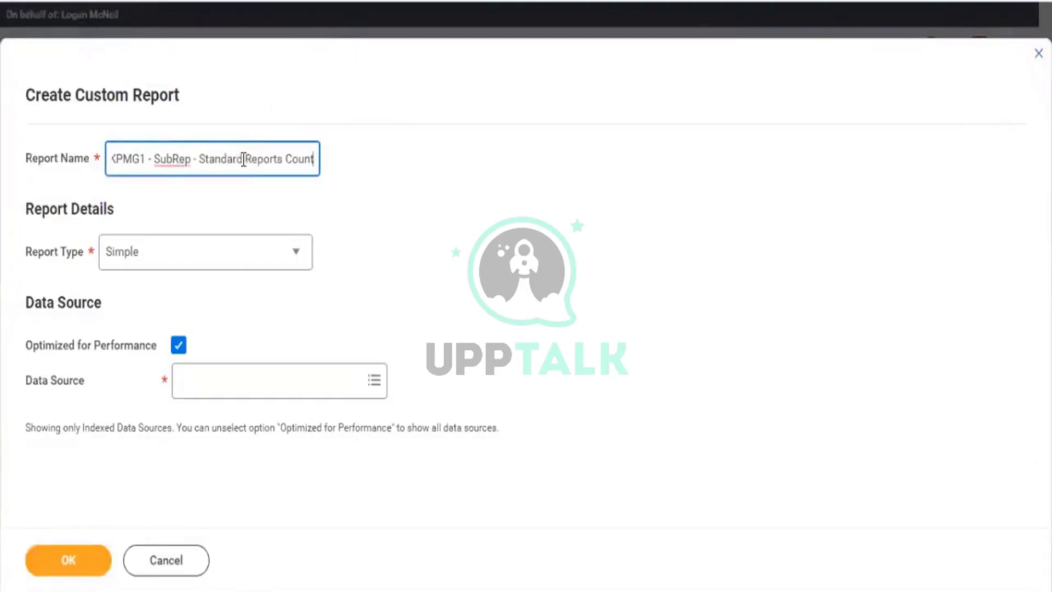
drag(244, 159, 204, 158)
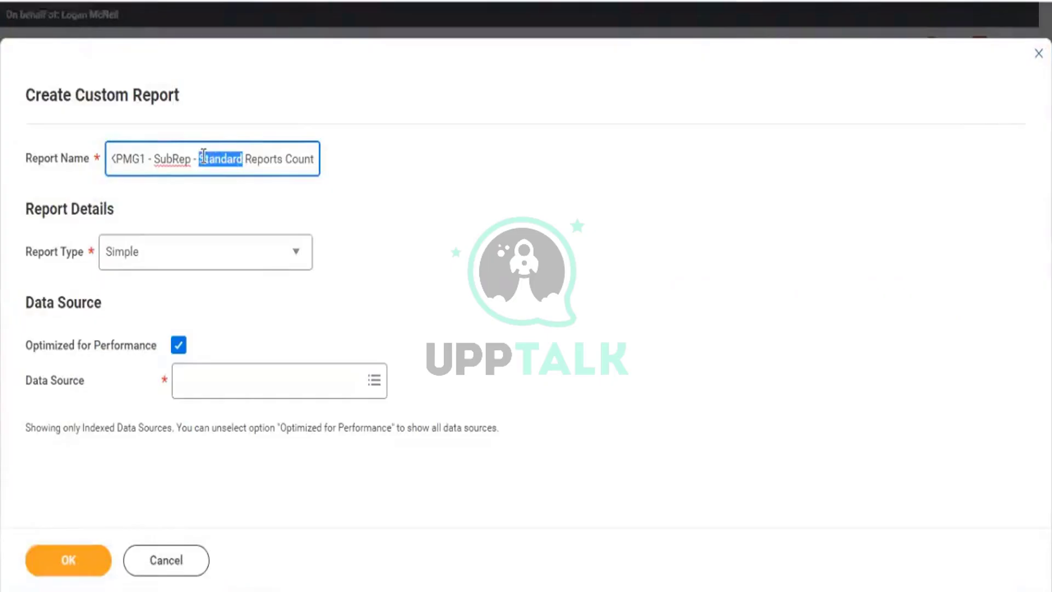
text(Custom)
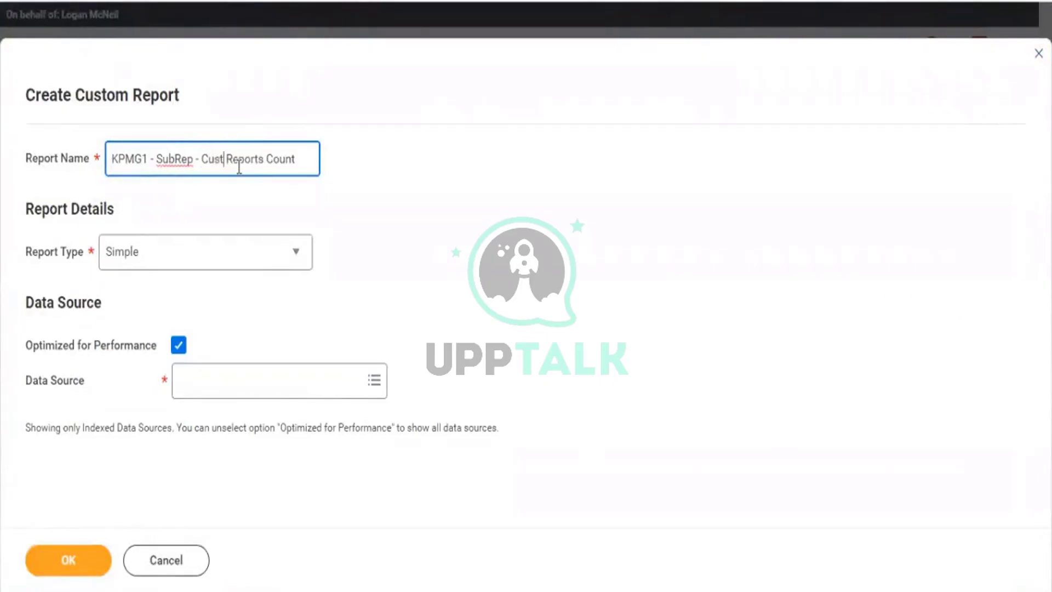
Make it a Matrix report, not performance-optimized, using All Custom Reports as data source.
click(296, 253)
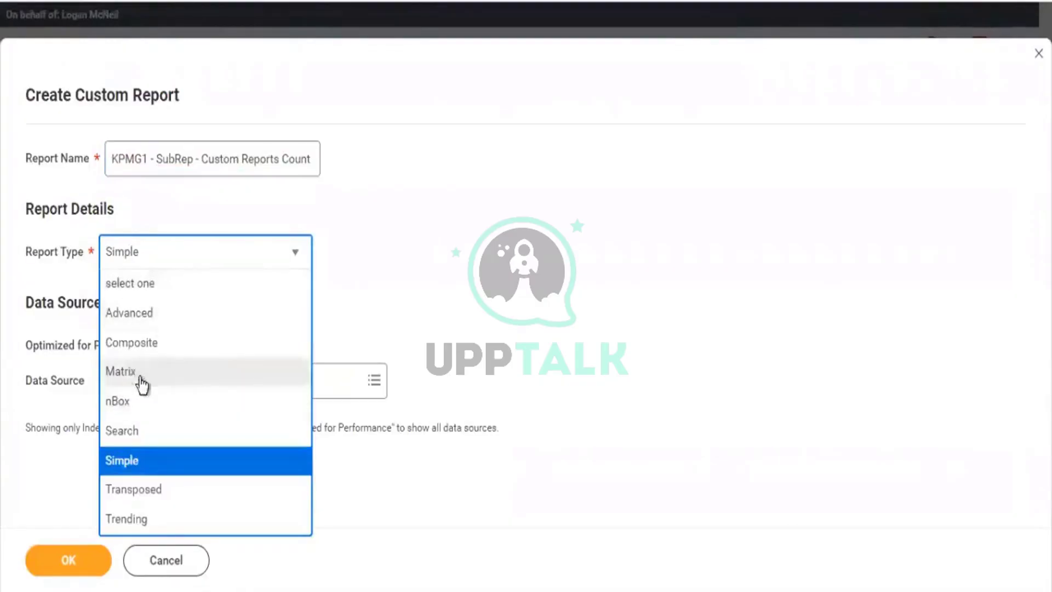
click(139, 372)
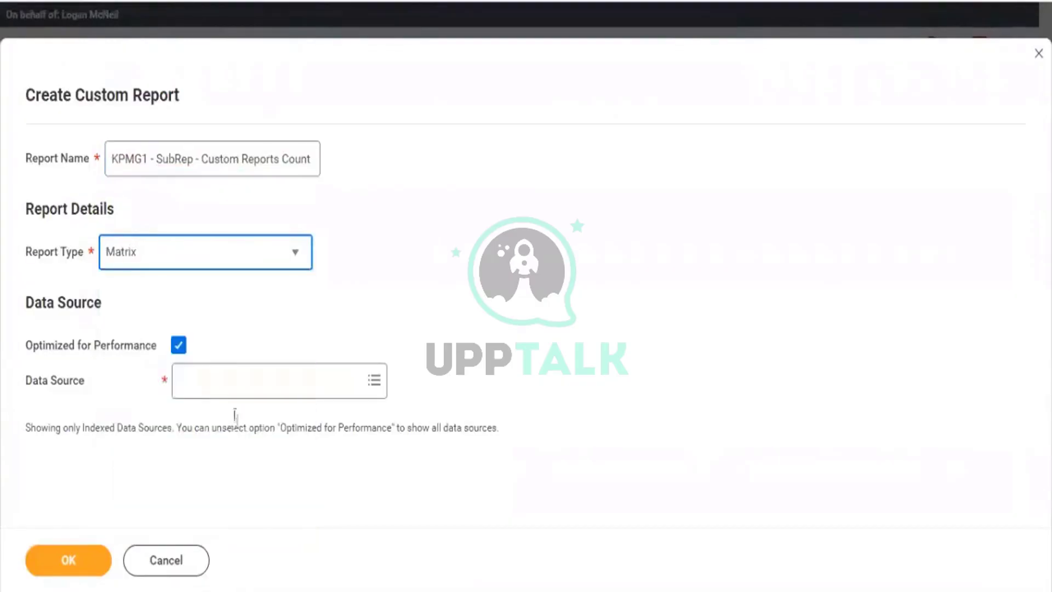
click(179, 345)
click(193, 393)
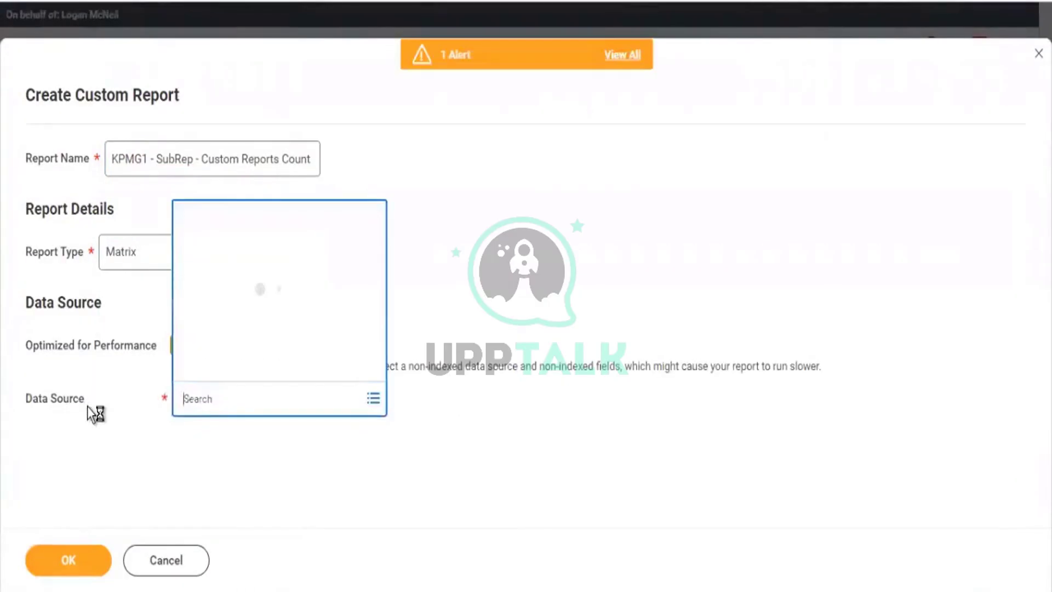
text(d)
text(ustom repo)
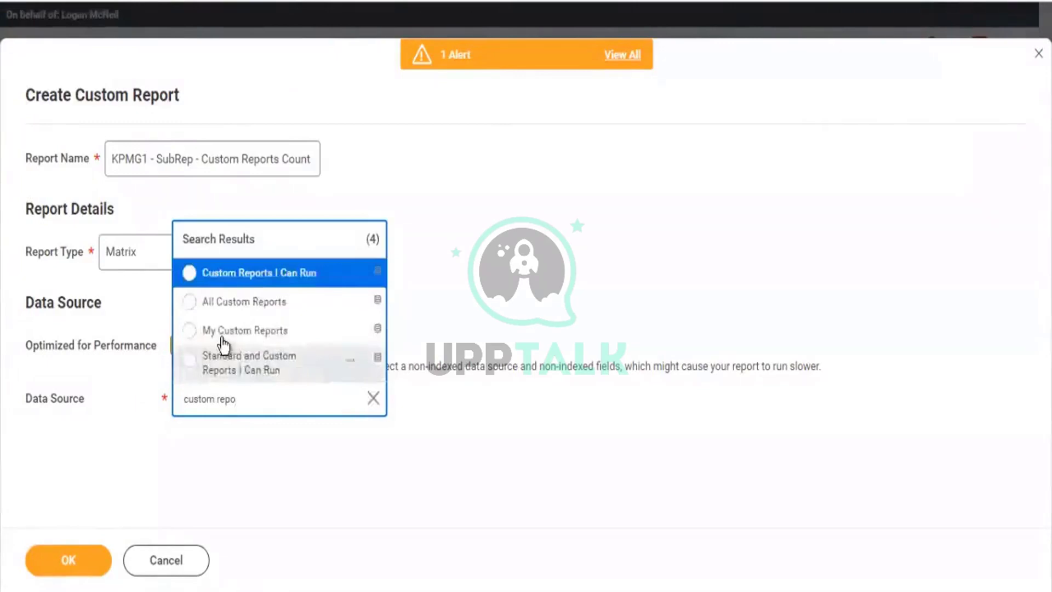
click(274, 304)
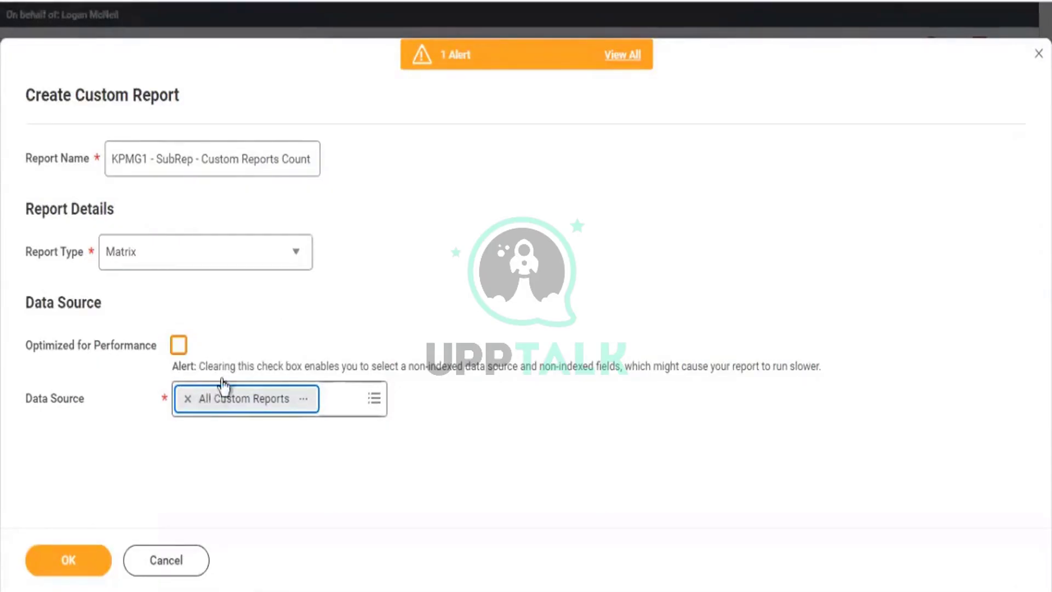
click(75, 558)
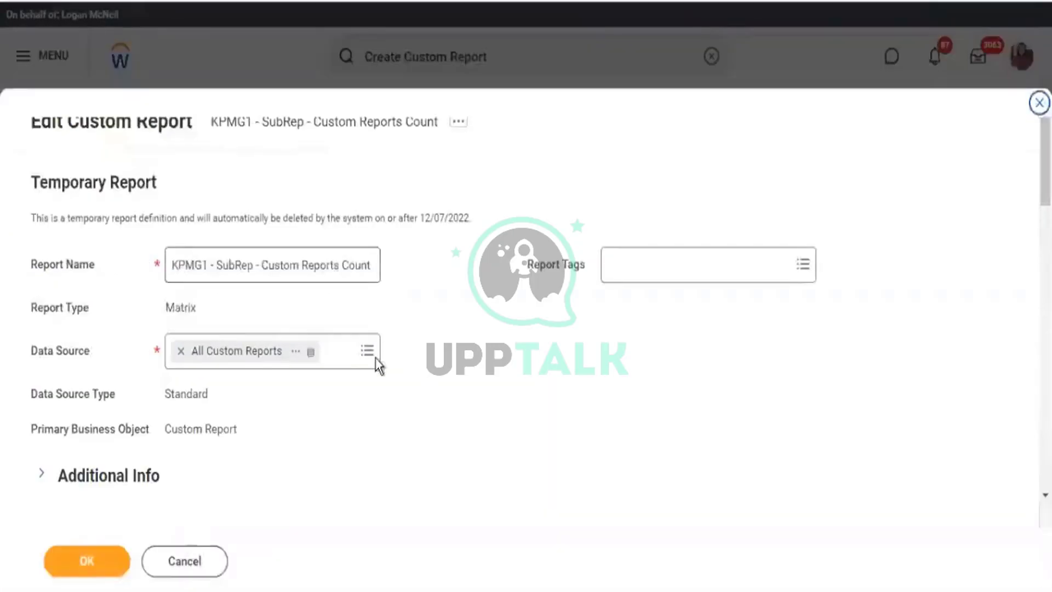
click(374, 359)
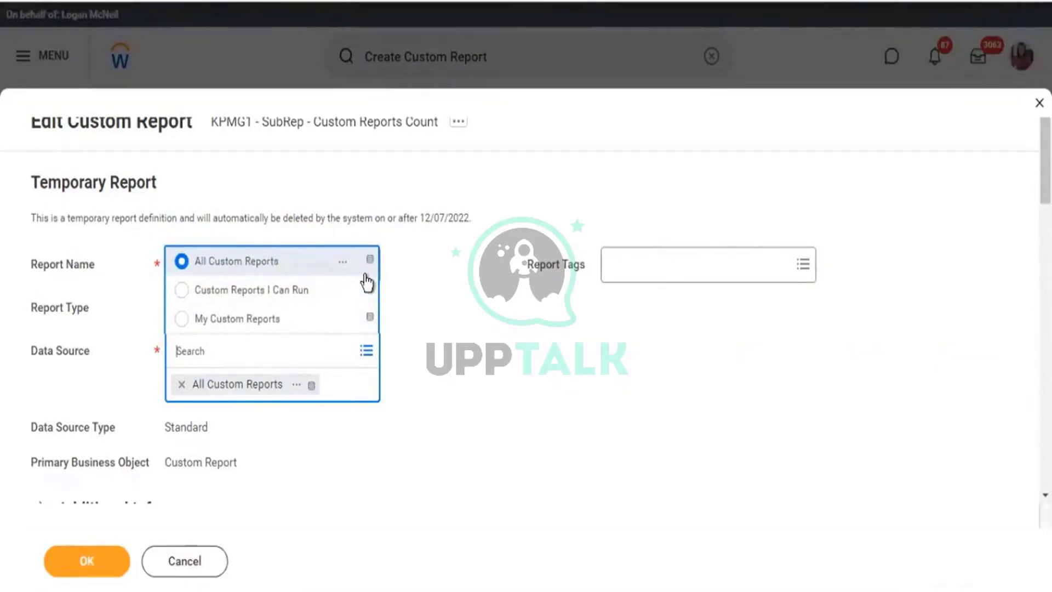
Group the matrix rows by Report Type, save the definition, and run the Custom Reports Count report.
click(541, 341)
scroll(542, 341, down, 9)
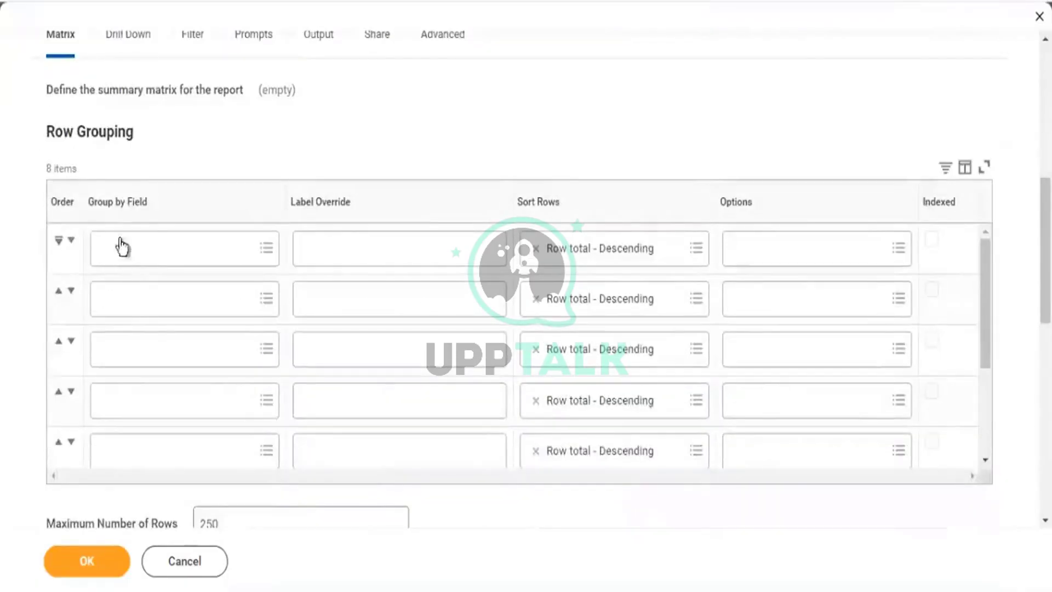
click(106, 332)
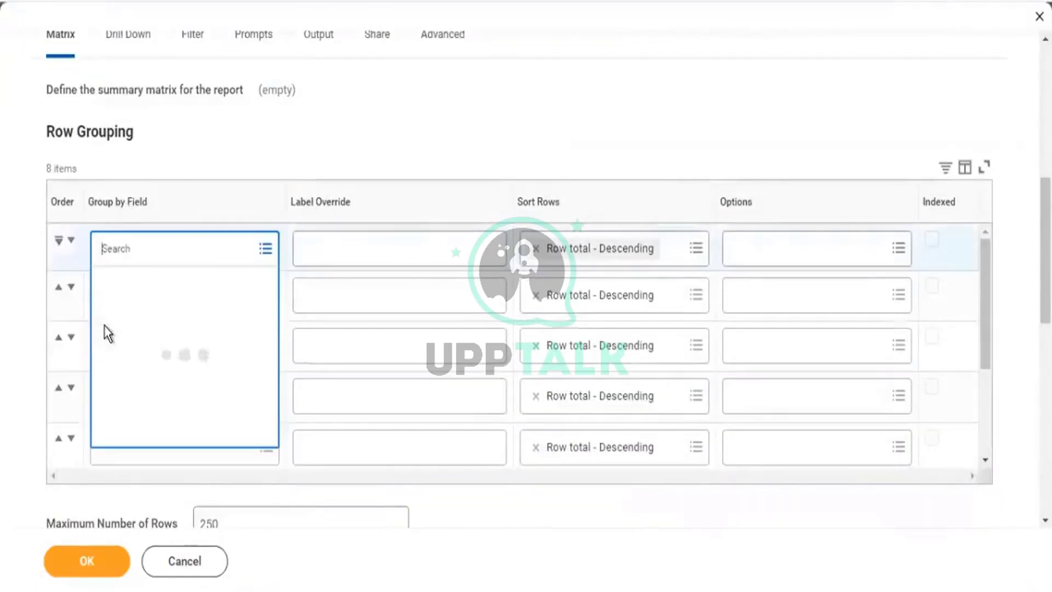
text(report type)
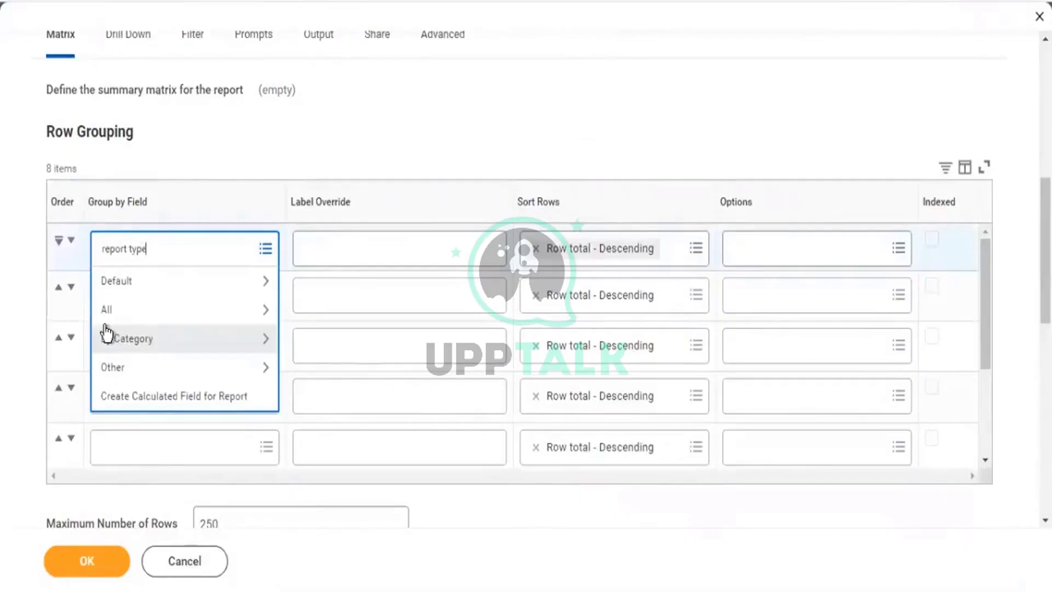
key(Return)
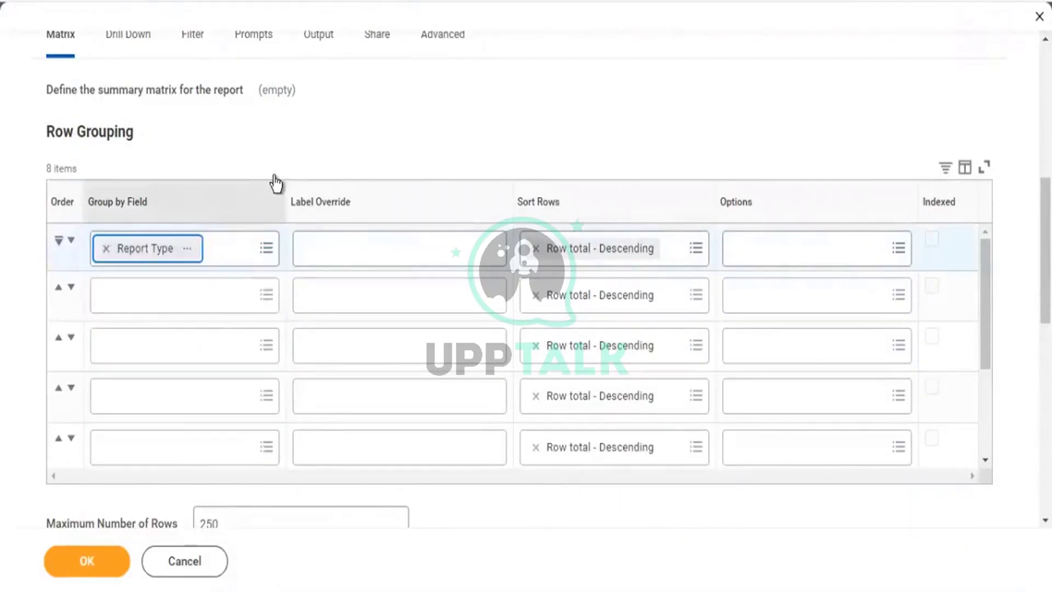
scroll(170, 462, down, 5)
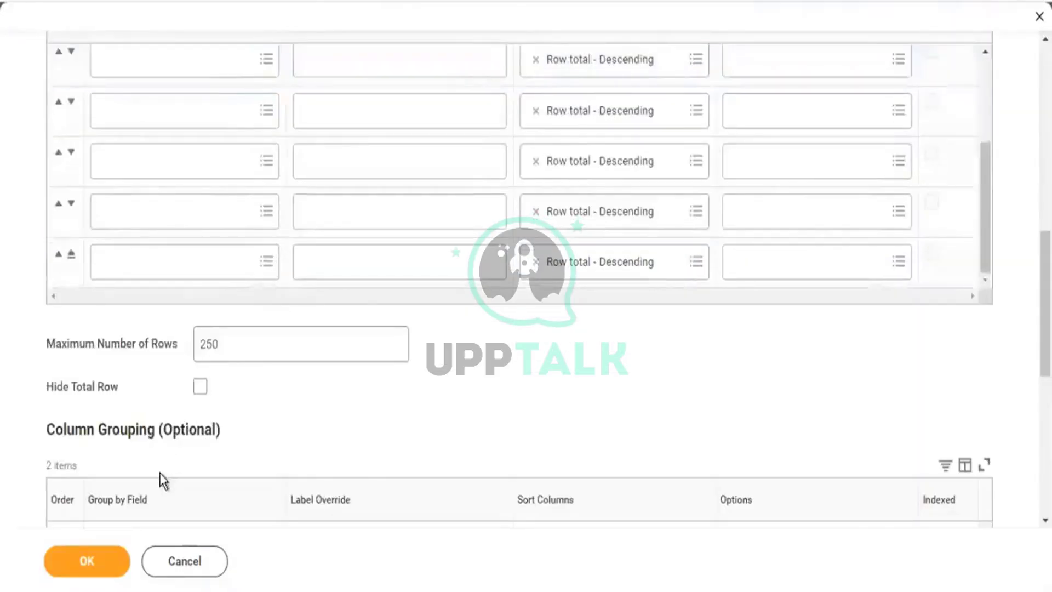
scroll(160, 472, down, 6)
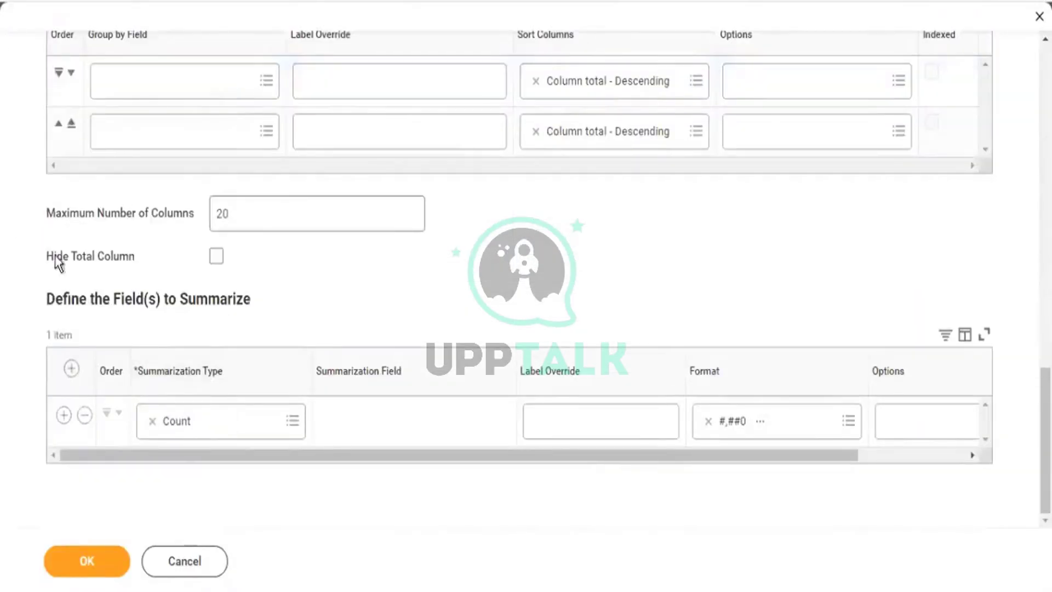
scroll(157, 281, up, 11)
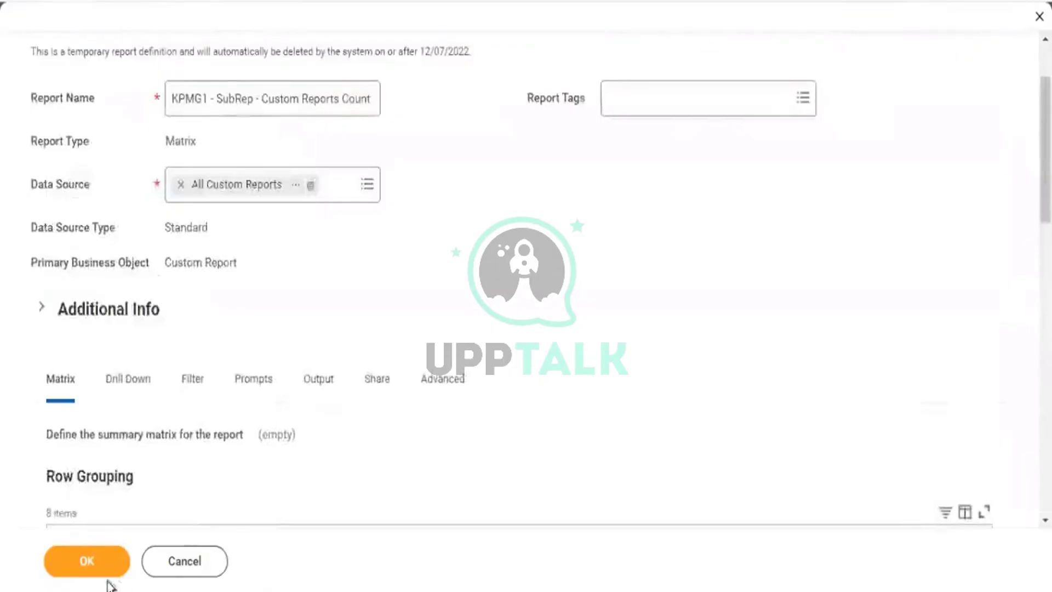
click(88, 562)
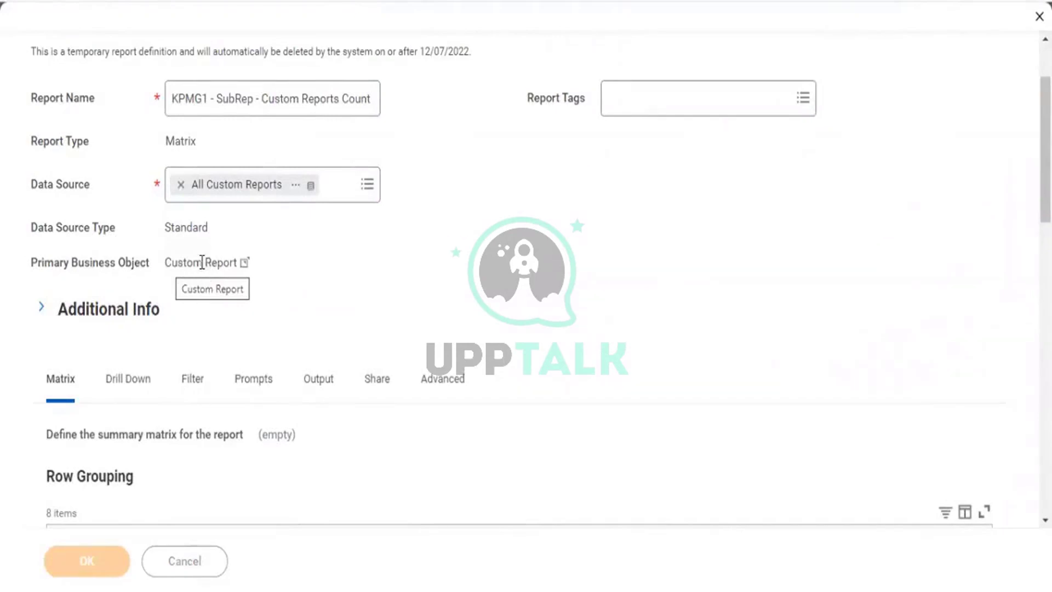
click(114, 562)
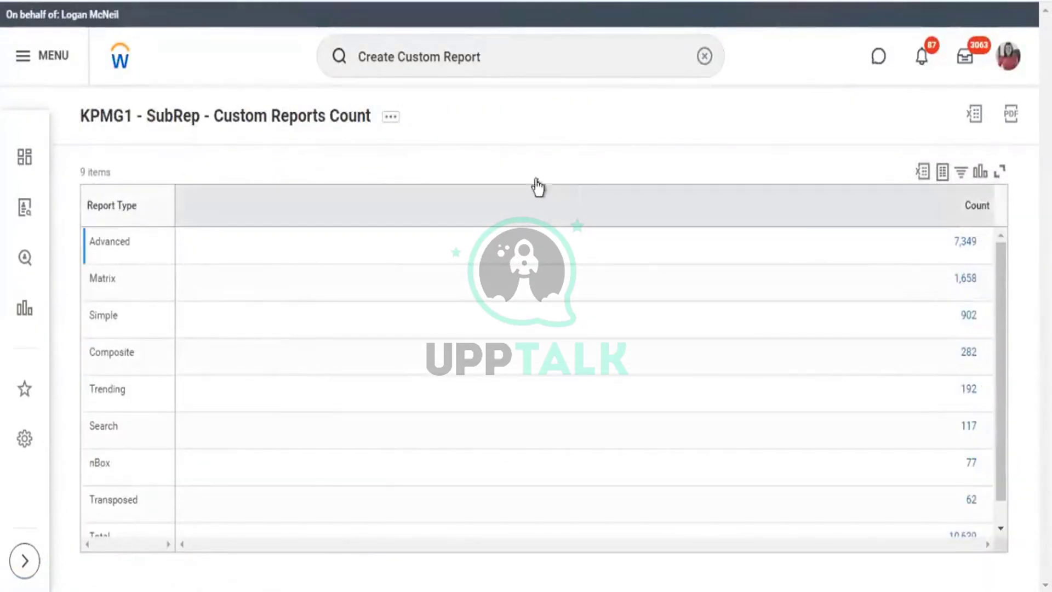
Review the Custom Reports Count results broken down by report type.
scroll(881, 526, down, 1)
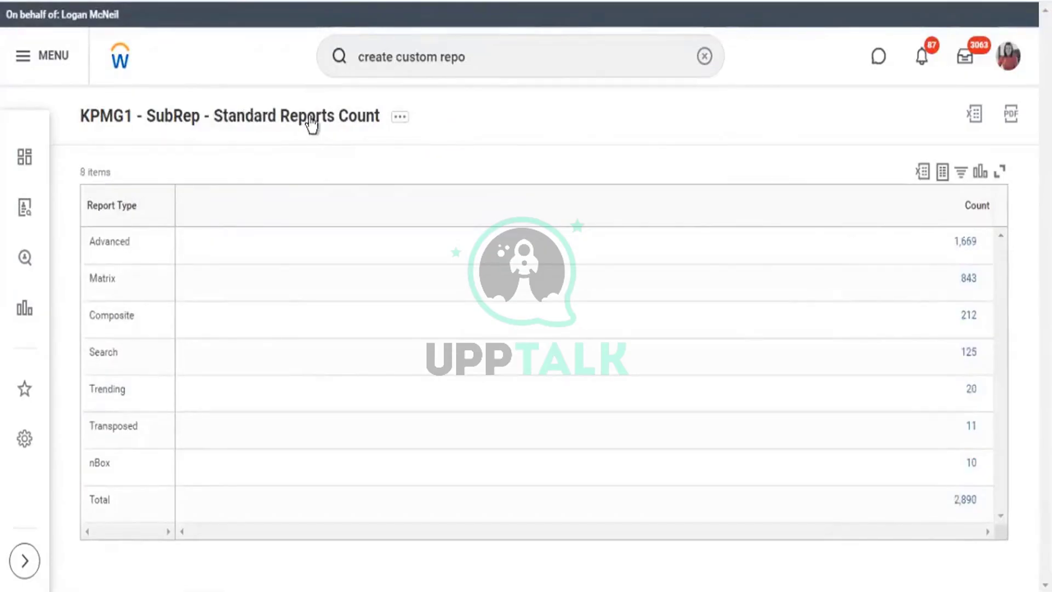
drag(308, 117, 315, 116)
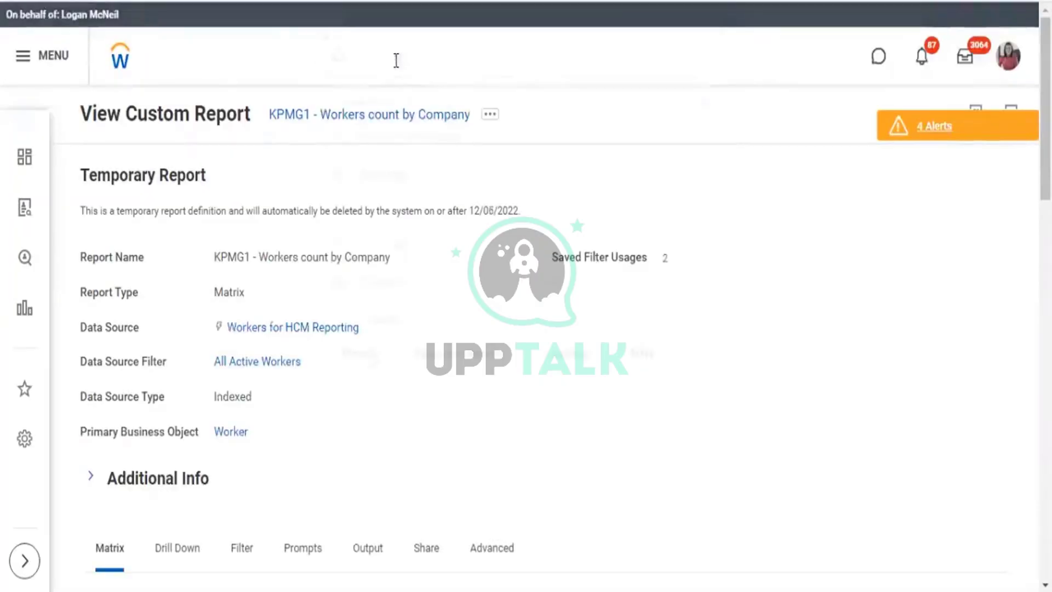
Search 'create cus rep' and launch the Create Custom Report task.
click(396, 60)
text(create c)
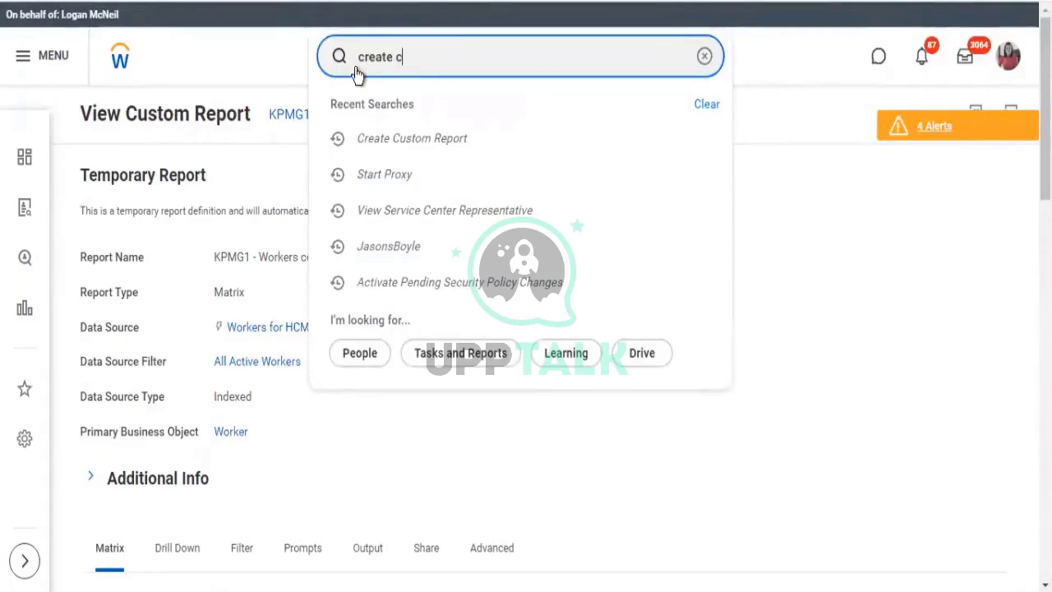
text(us te)
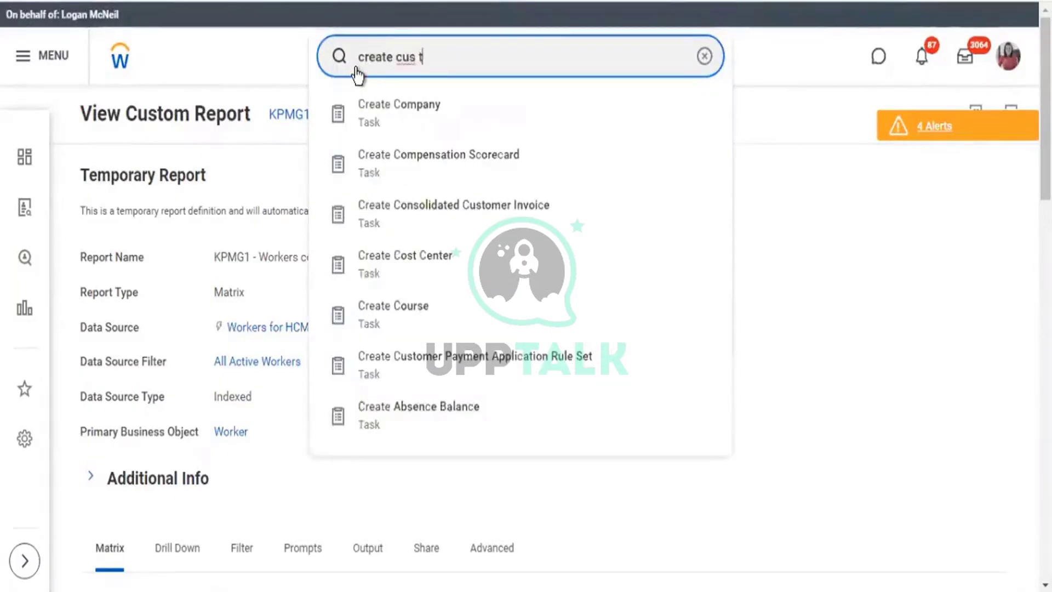
key(BackSpace)
key(BackSpace)
text(rep)
key(Down)
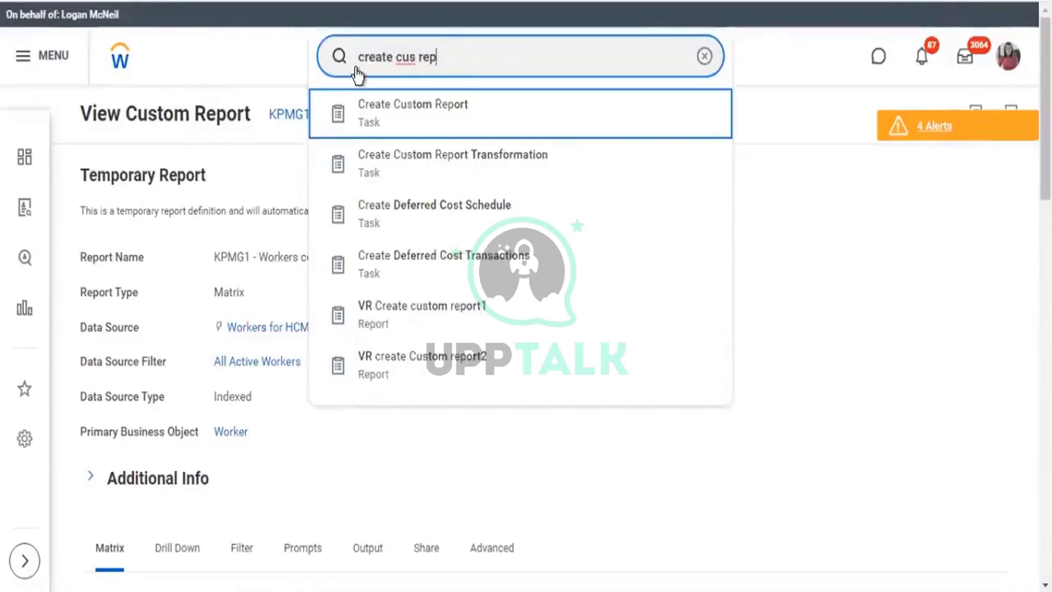
key(Return)
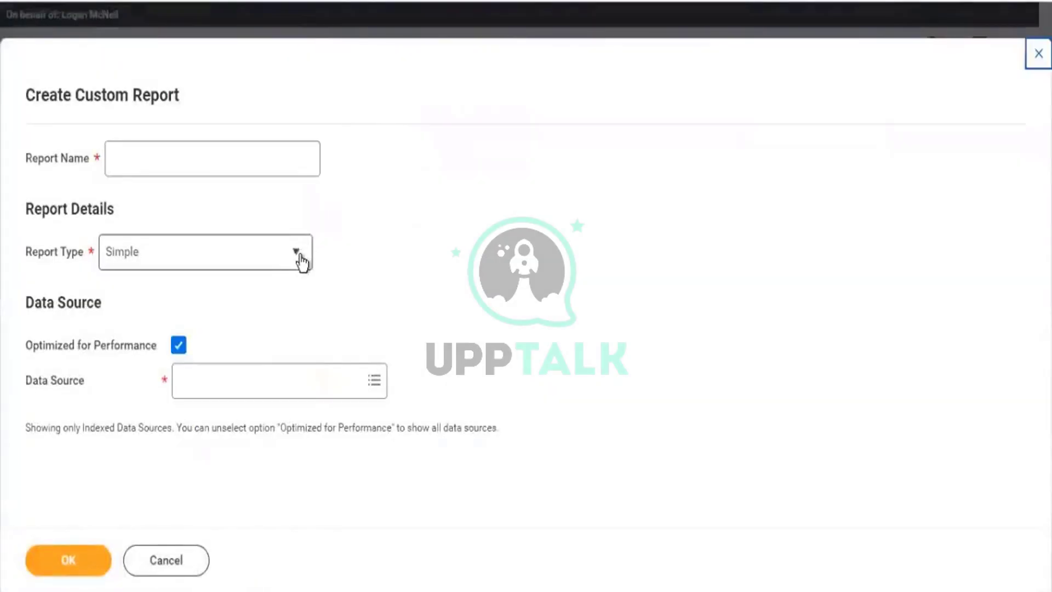
Set the report type to Composite, name it 'KPMG1 - All Reports Count', and add a business object row.
click(301, 262)
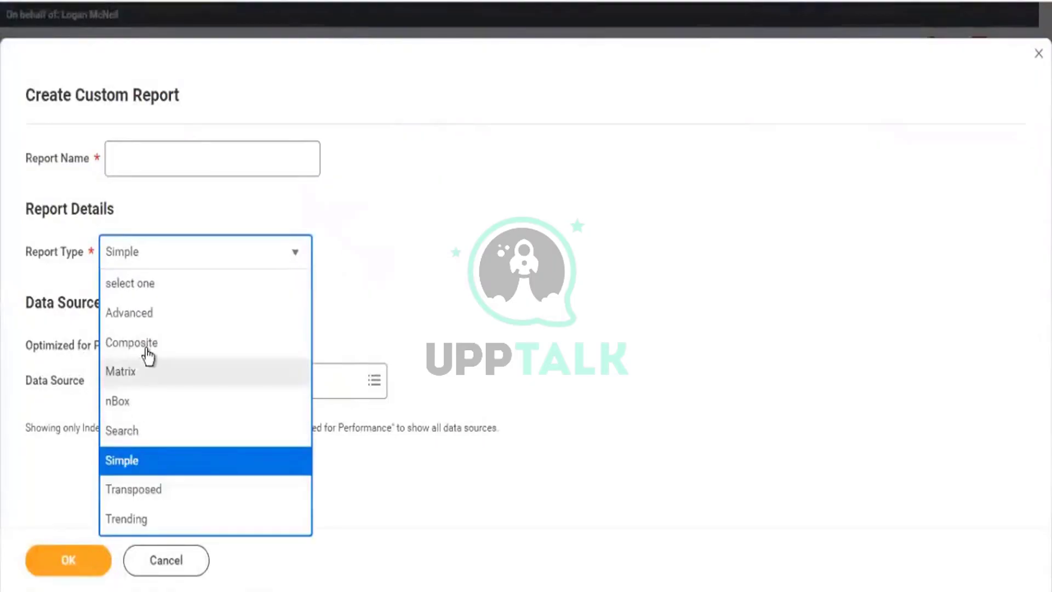
click(140, 343)
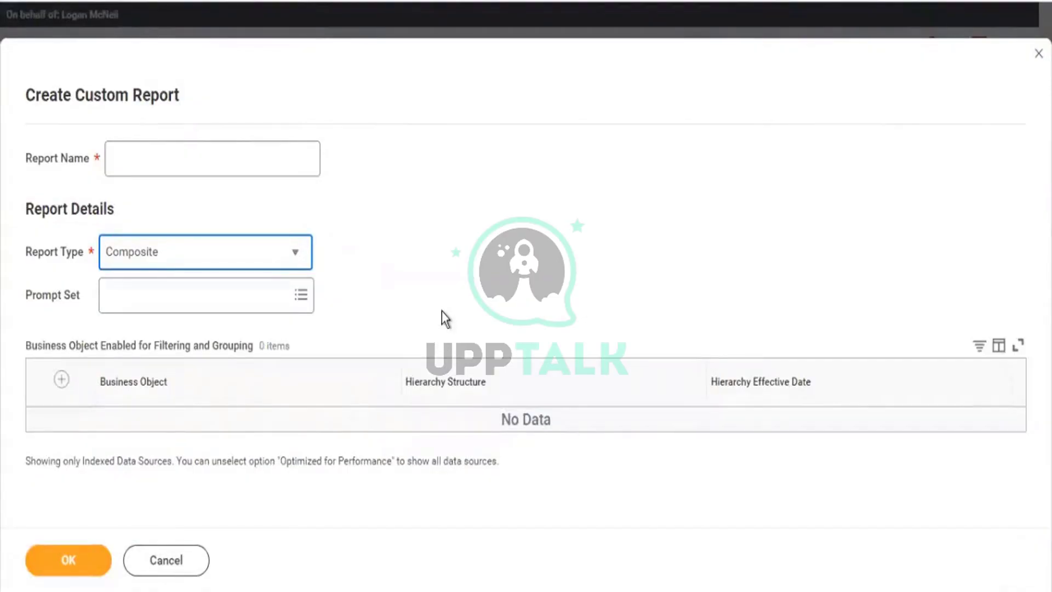
click(258, 163)
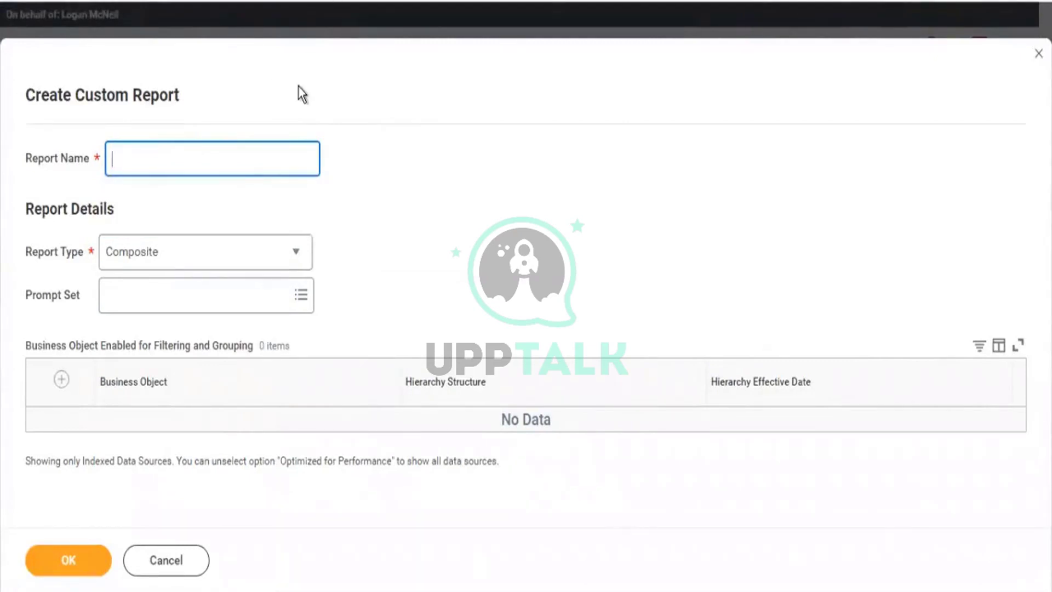
text(KO)
key(BackSpace)
text(PMG1 - All Reports )
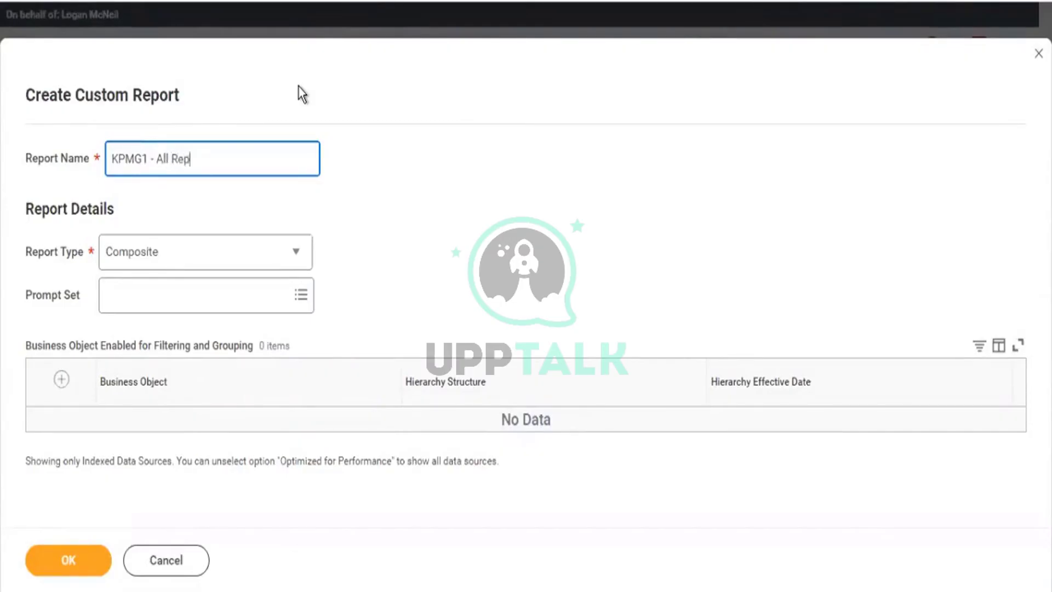
text(Count)
click(62, 379)
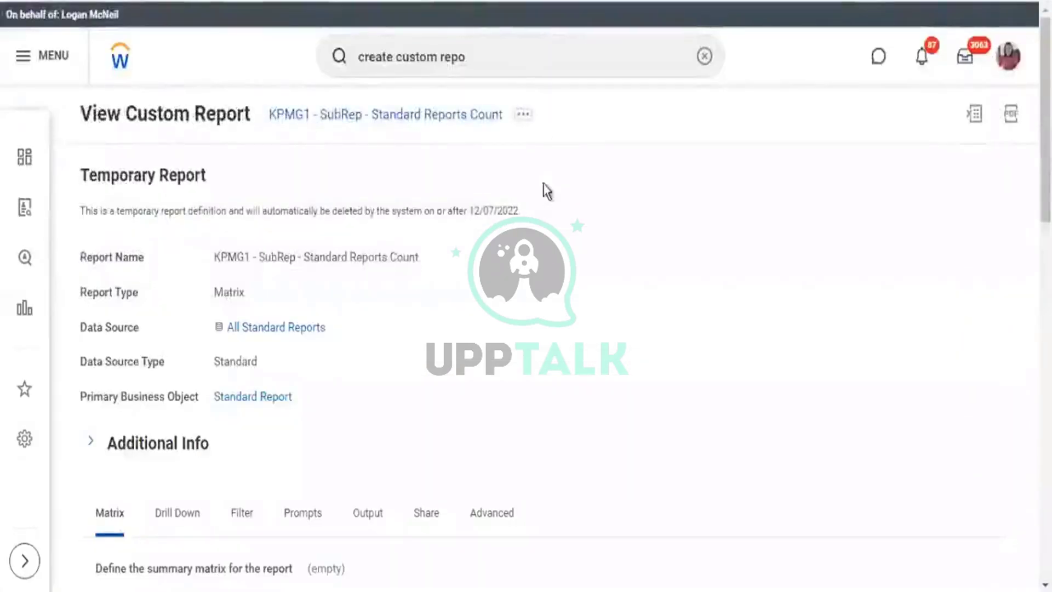
Compare the Standard Report and Custom Report primary business objects of the two sub-reports.
scroll(311, 198, down, 3)
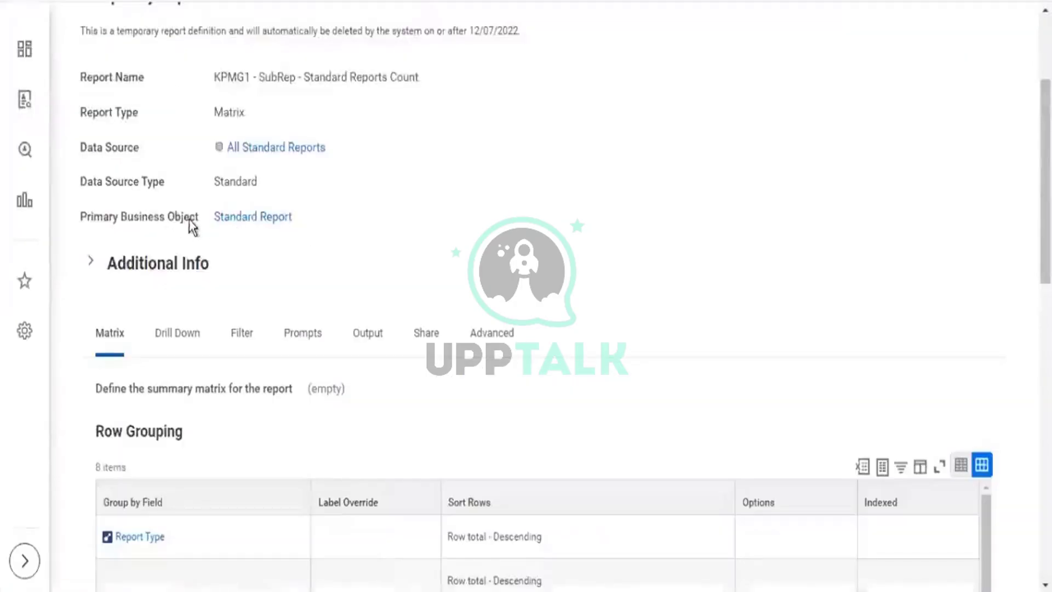
drag(190, 218, 312, 224)
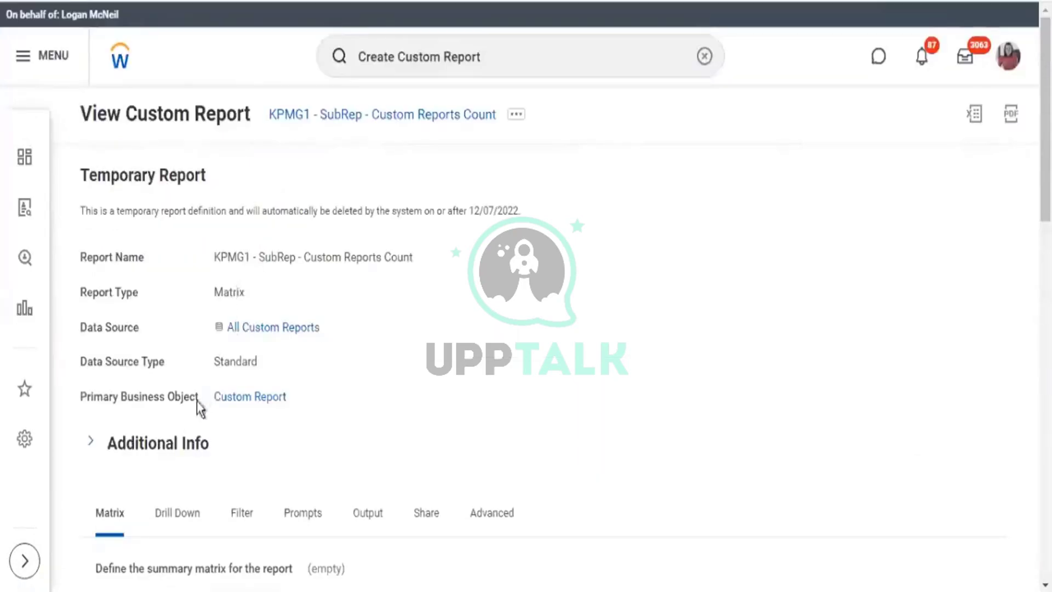
drag(197, 400, 315, 398)
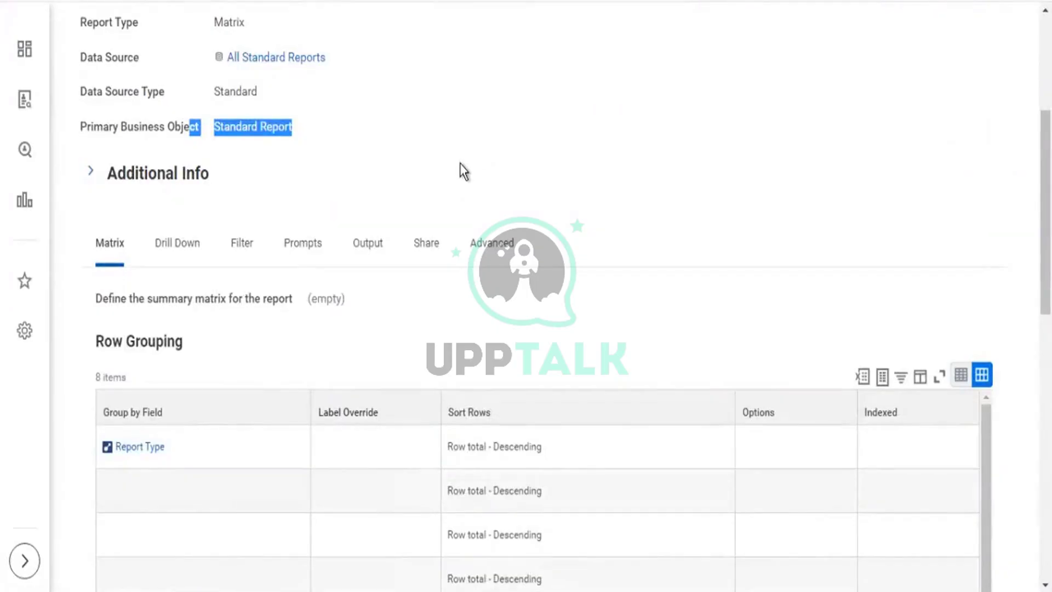
scroll(459, 164, down, 2)
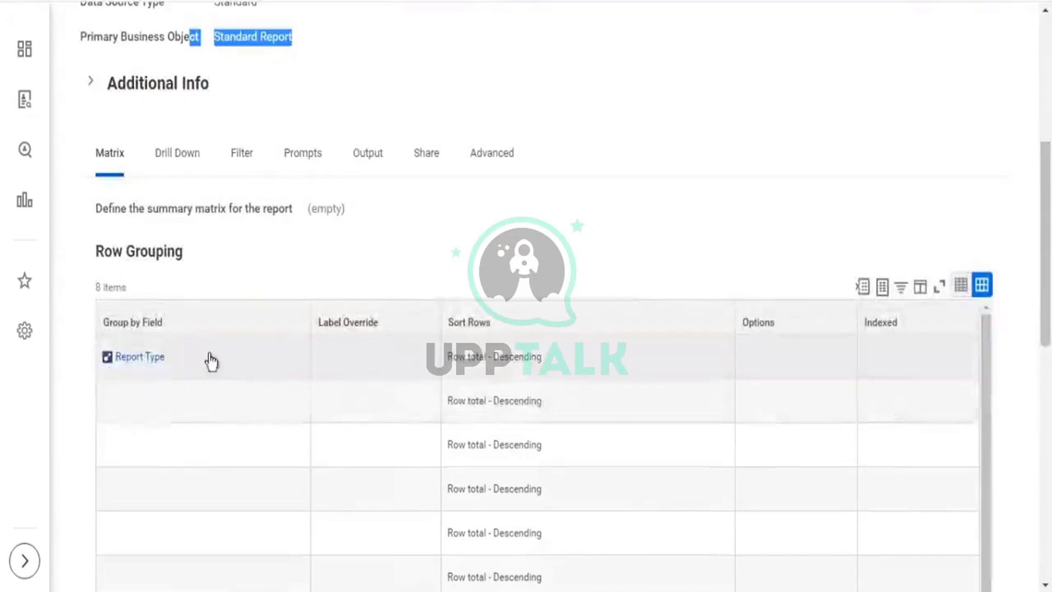
Open the Report Type grouping field's details from its related actions, then close them.
drag(164, 362, 121, 363)
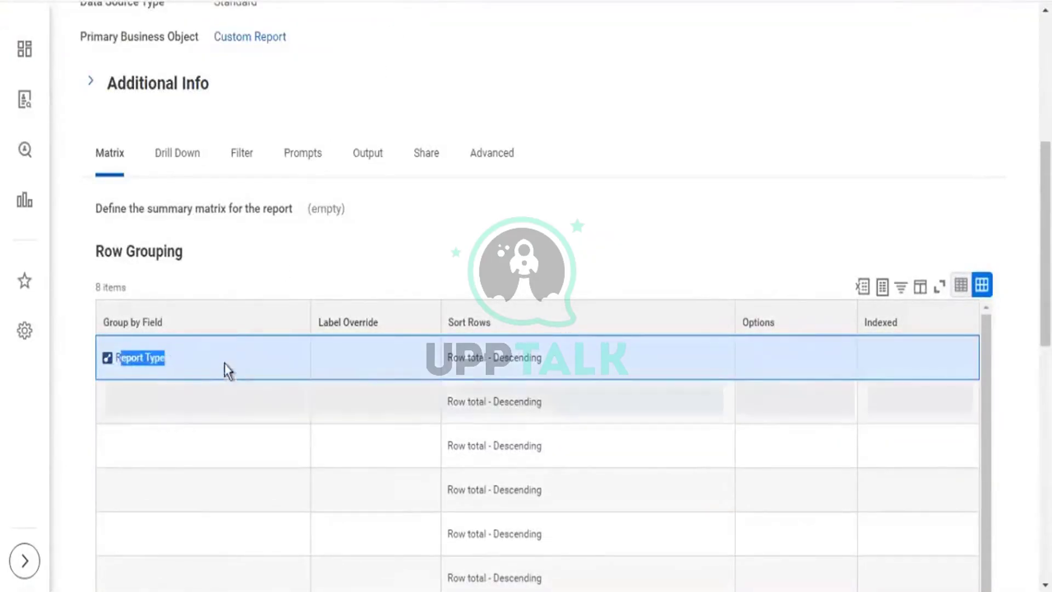
click(165, 361)
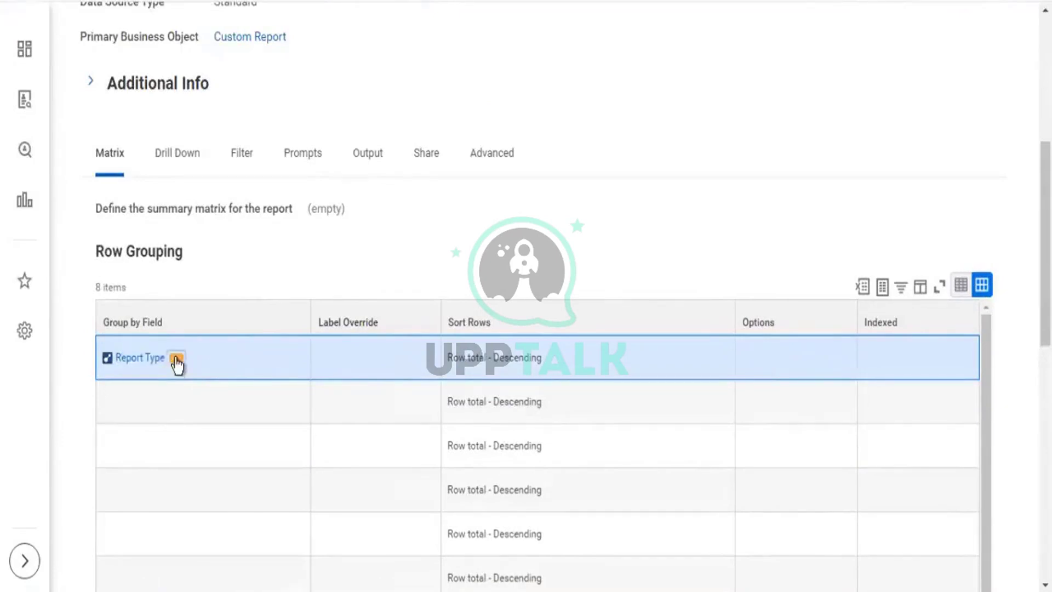
click(177, 363)
mouse_move(309, 219)
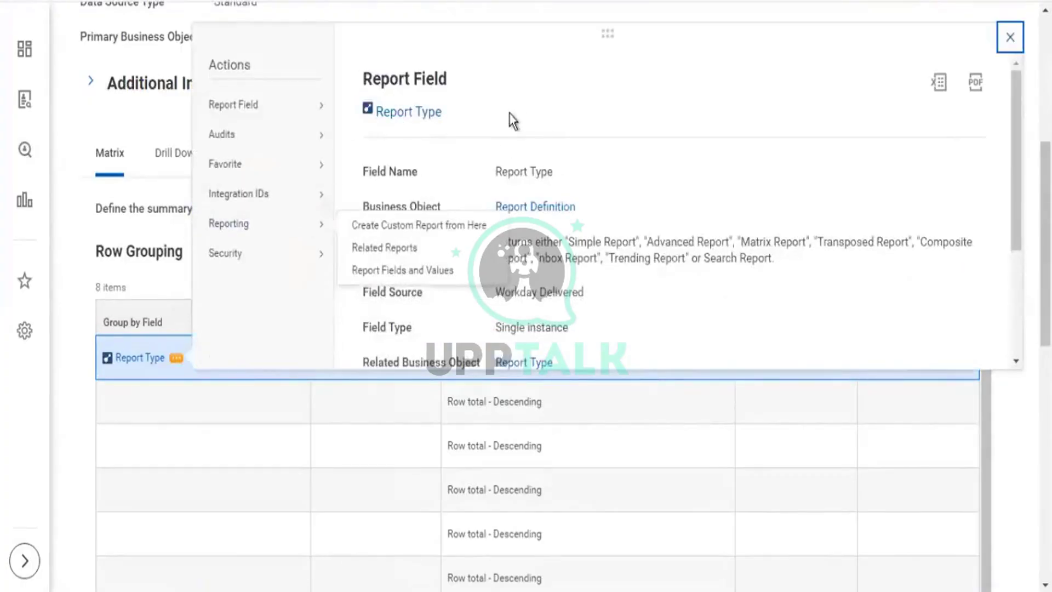
drag(508, 113, 384, 113)
scroll(664, 222, down, 3)
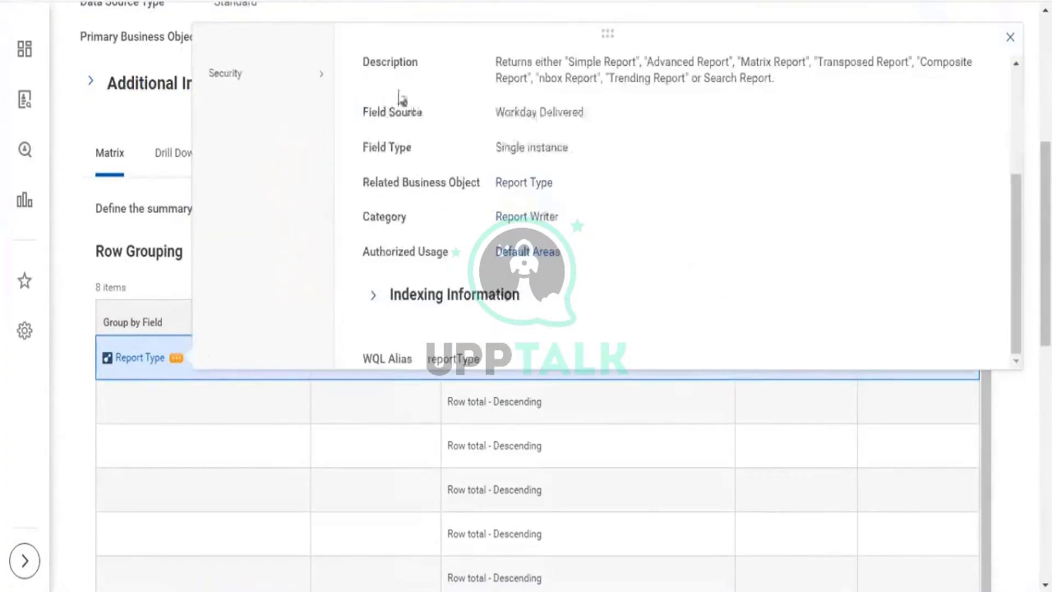
drag(462, 181, 636, 171)
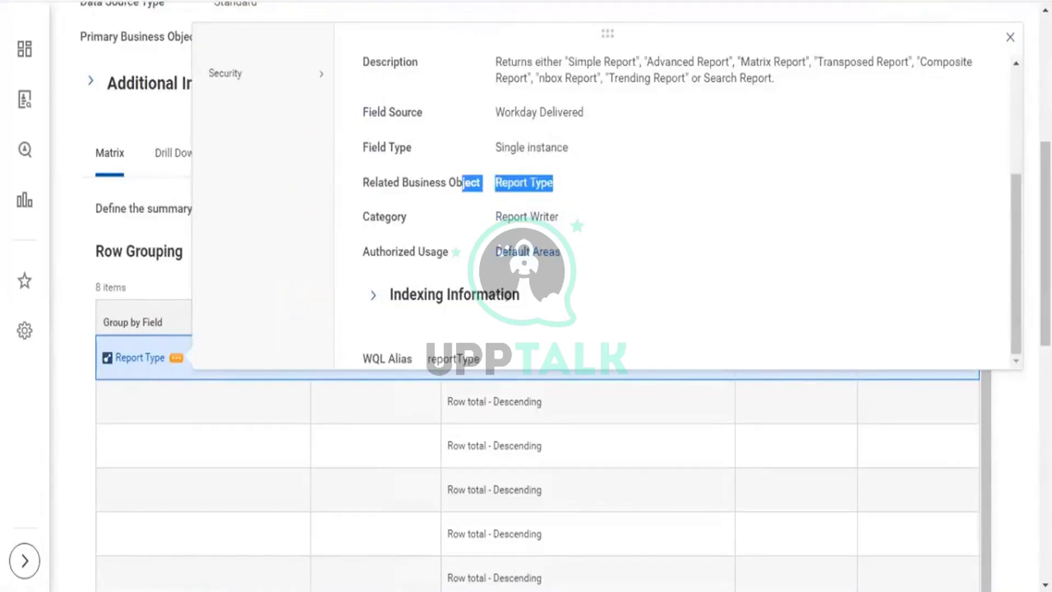
click(1010, 37)
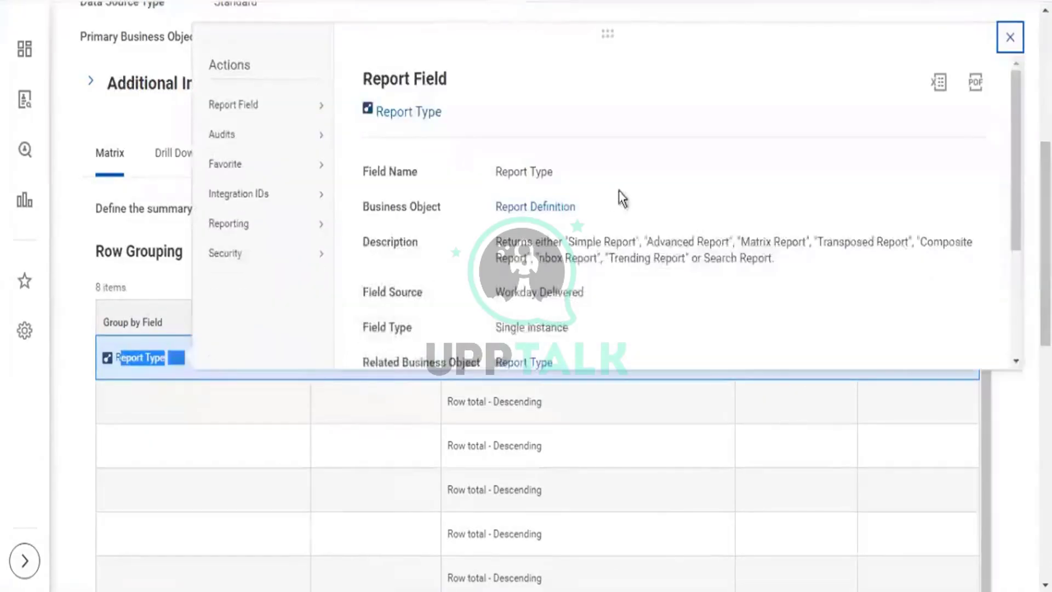
Confirm Report Definition as the field's business object and recheck the Standard Report primary object.
scroll(617, 200, down, 3)
scroll(599, 138, up, 3)
drag(576, 208, 498, 208)
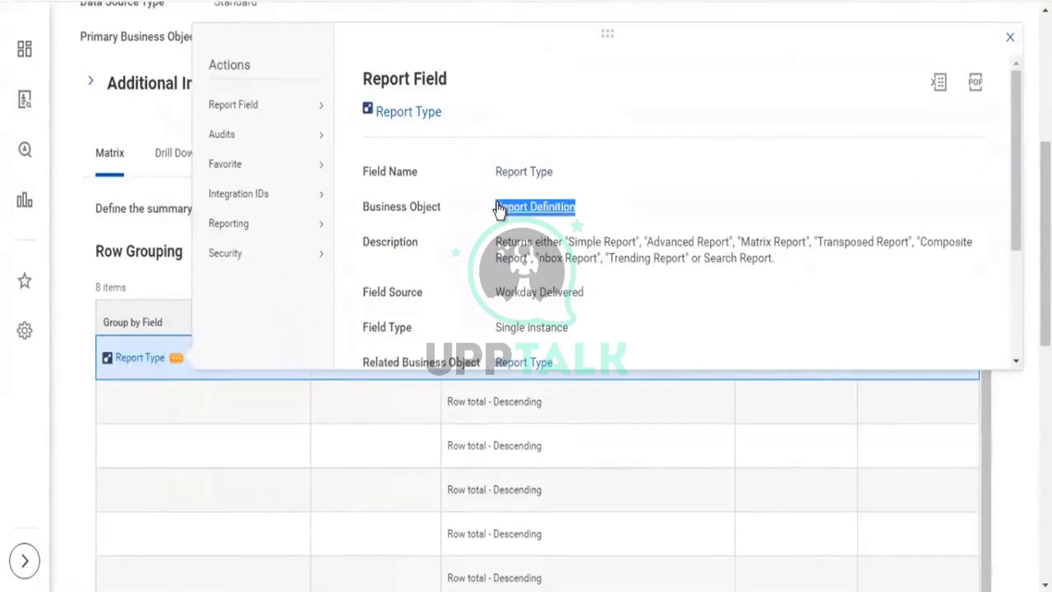
scroll(593, 248, down, 3)
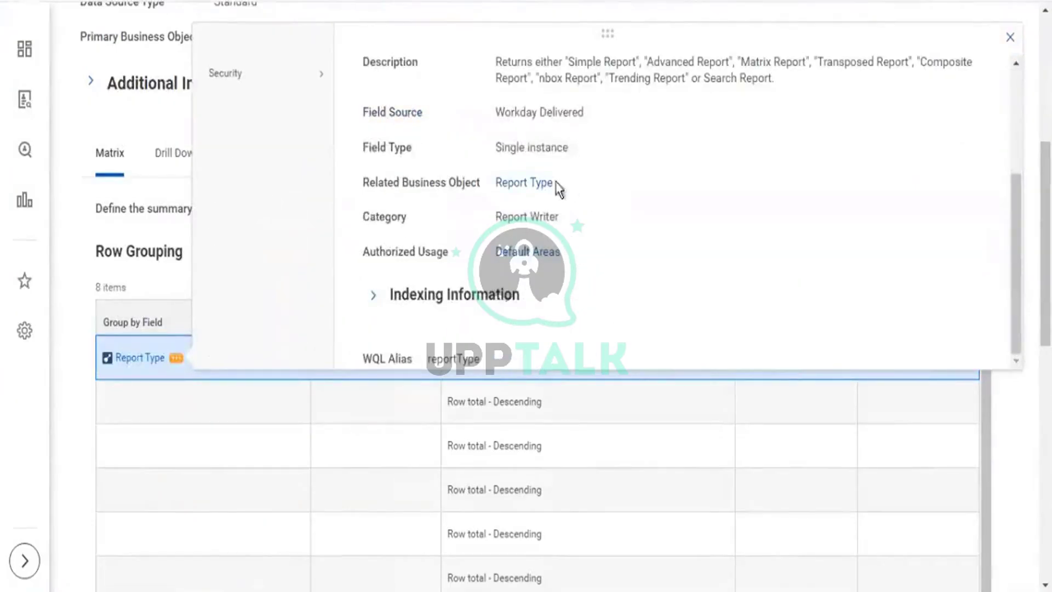
drag(559, 189, 482, 198)
scroll(638, 189, up, 5)
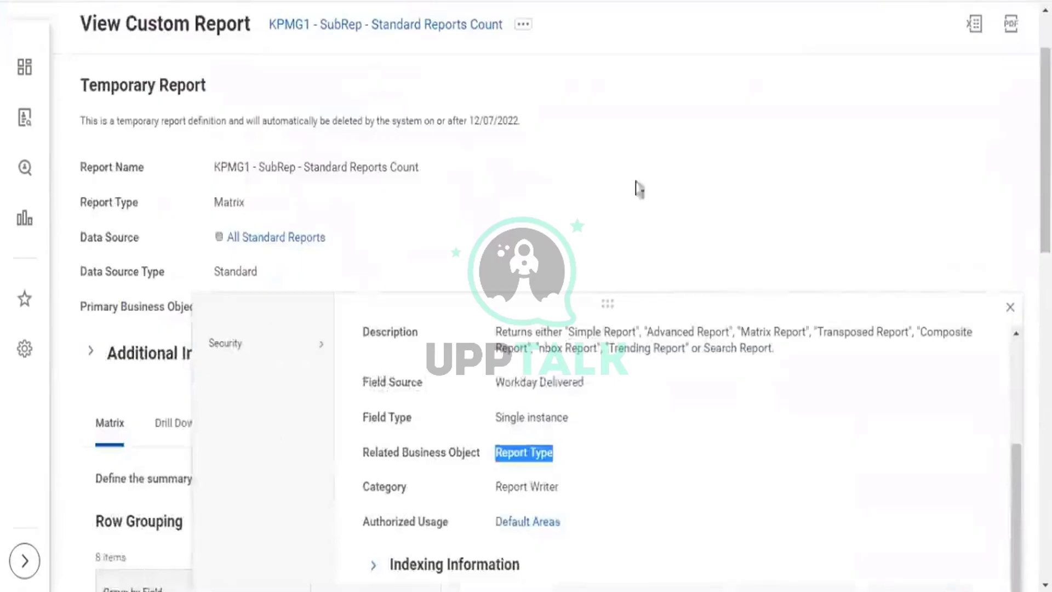
click(194, 278)
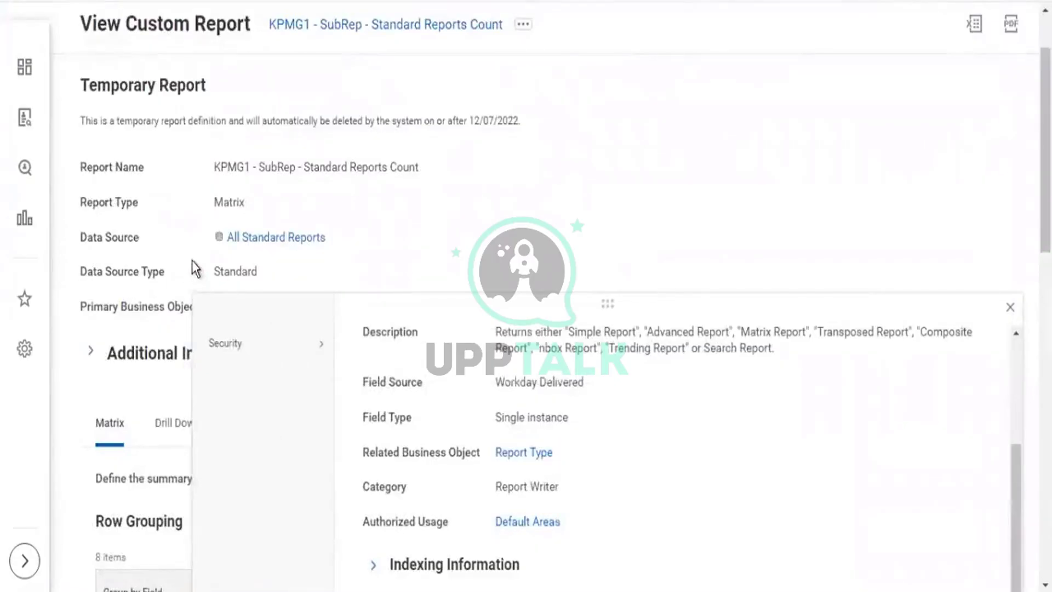
drag(186, 296, 383, 324)
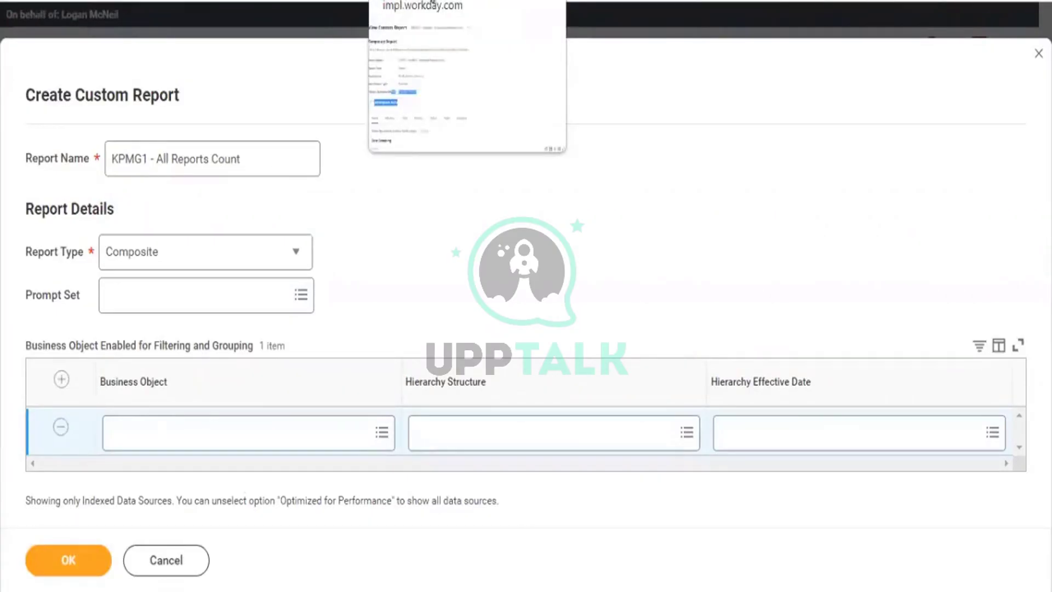
Give composite report KPMG1 - All Reports Count the Report Type business object and confirm it.
click(433, 3)
scroll(242, 344, down, 5)
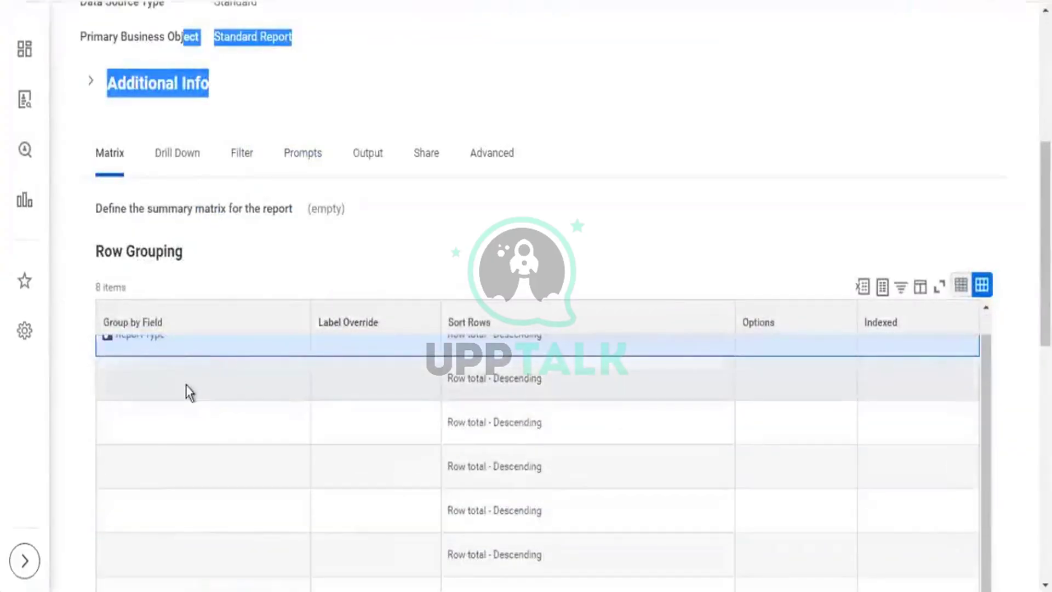
scroll(193, 379, up, 1)
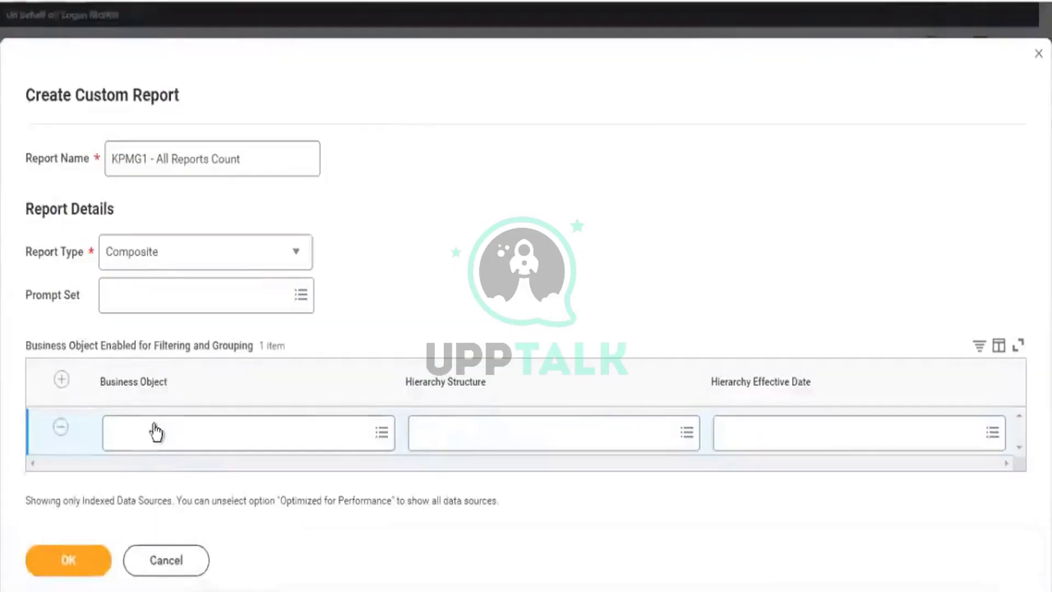
click(155, 430)
text(repor)
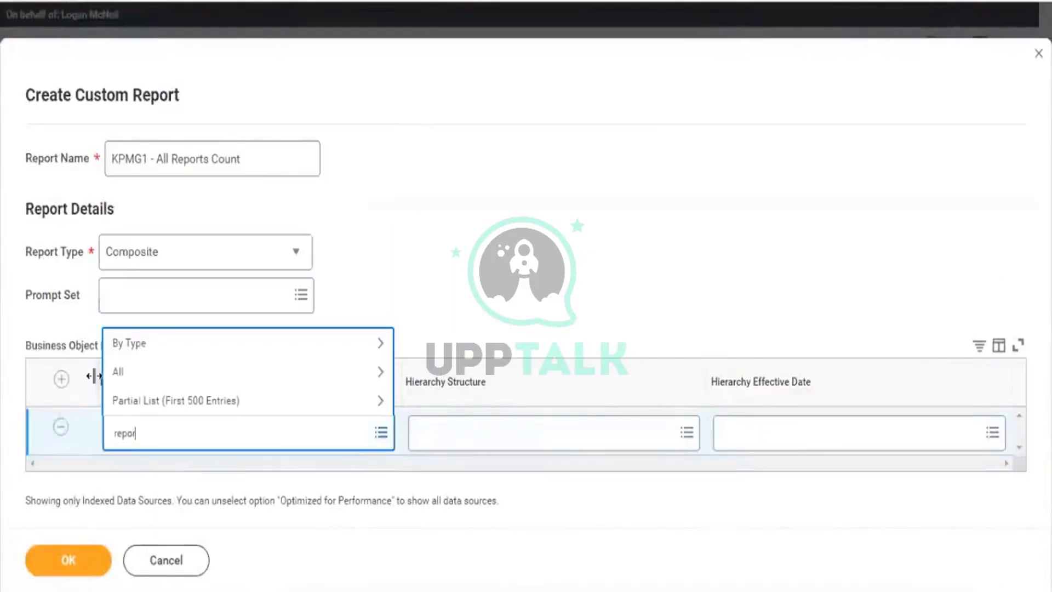
text(t type)
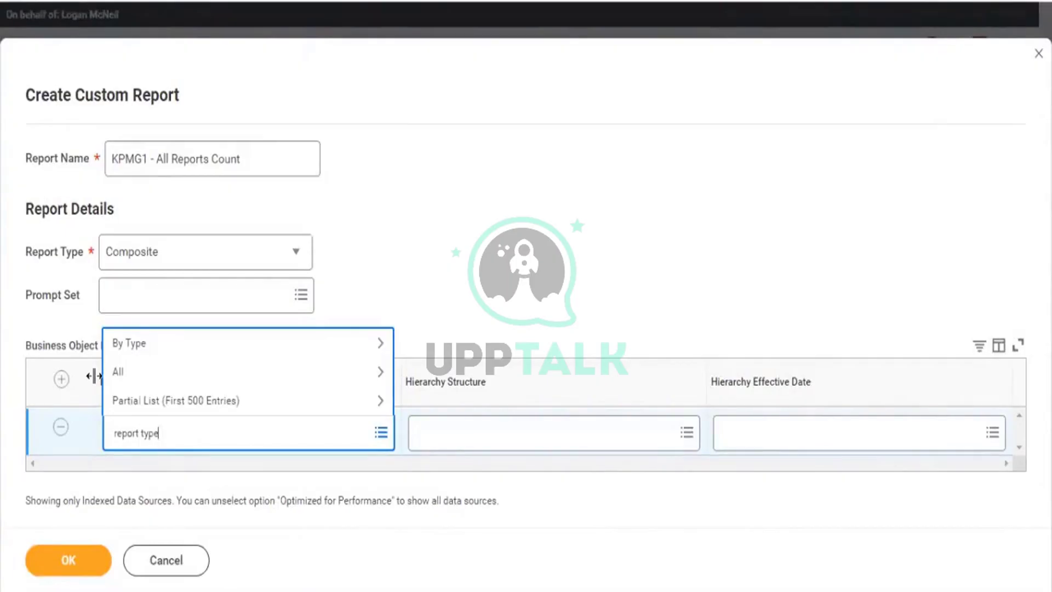
key(Return)
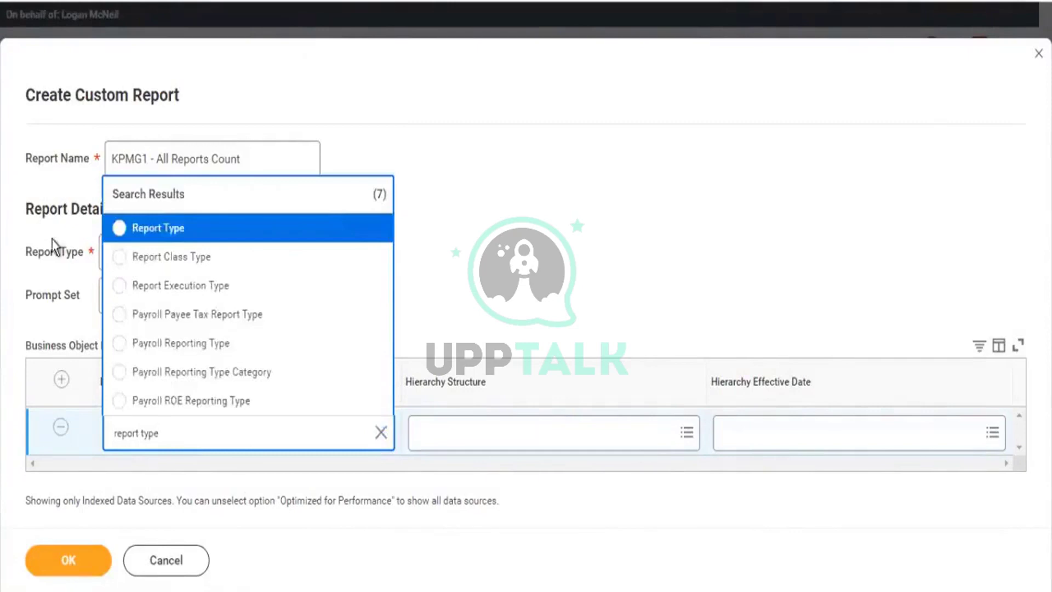
click(132, 241)
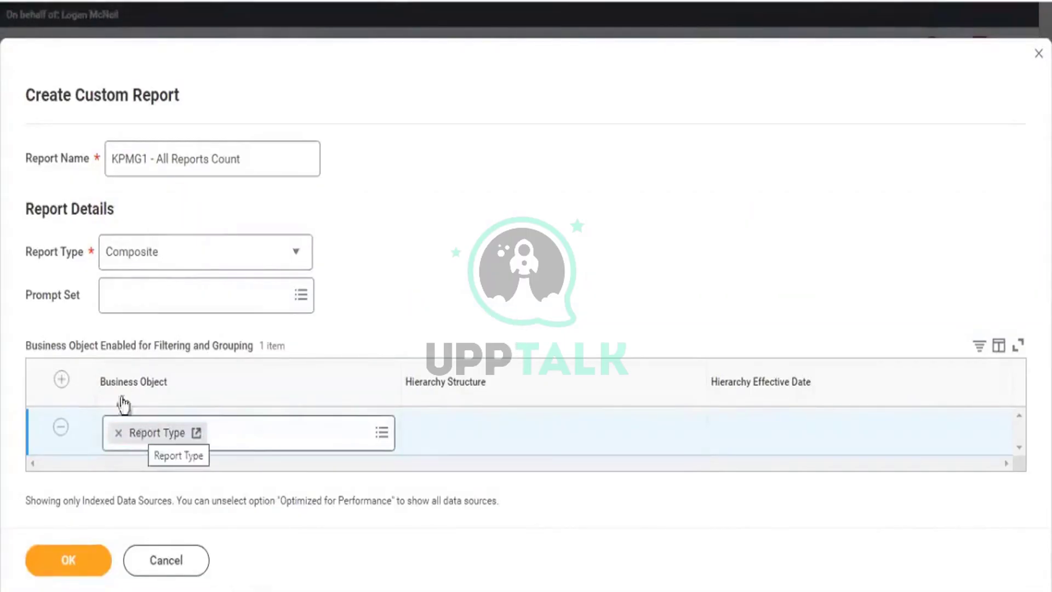
drag(123, 384, 178, 390)
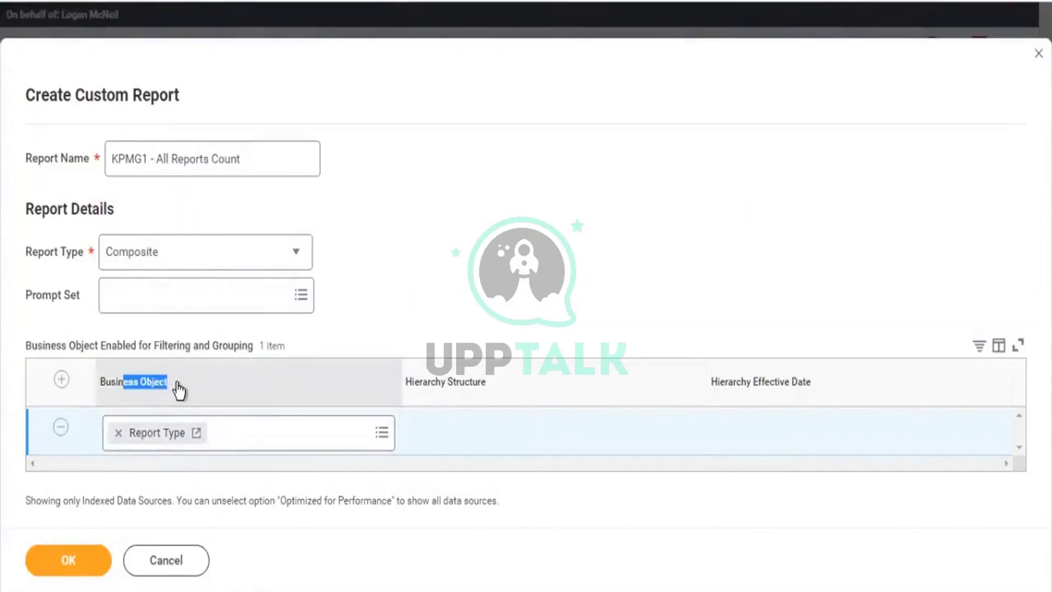
click(471, 225)
click(74, 554)
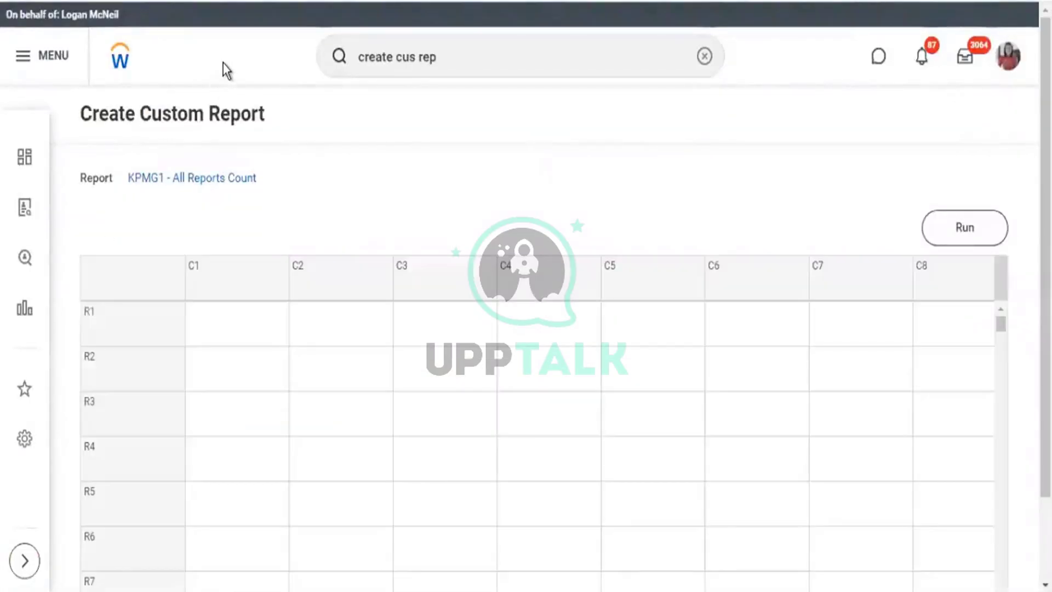
Show column C1's Define choices: Control Field, Data, Lookup Field Value, Calculation, Empty.
scroll(222, 64, down, 2)
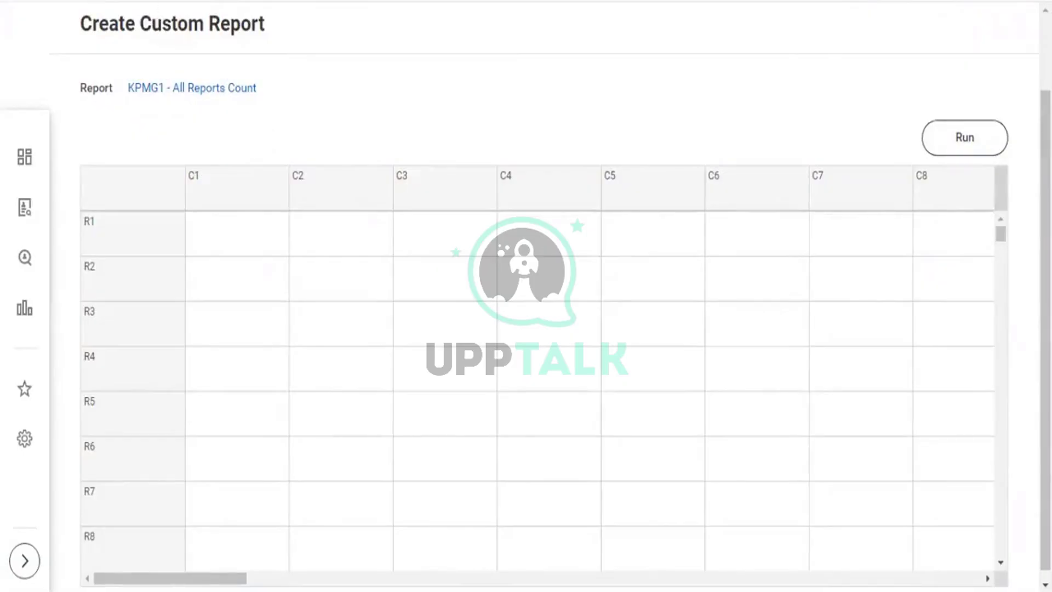
scroll(526, 296, up, 2)
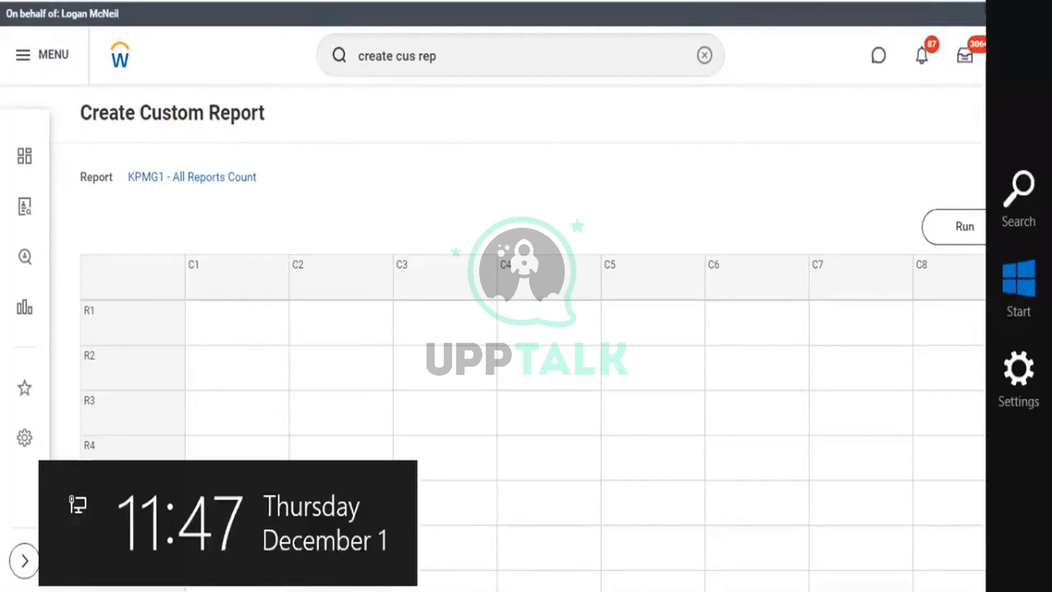
scroll(235, 589, down, 2)
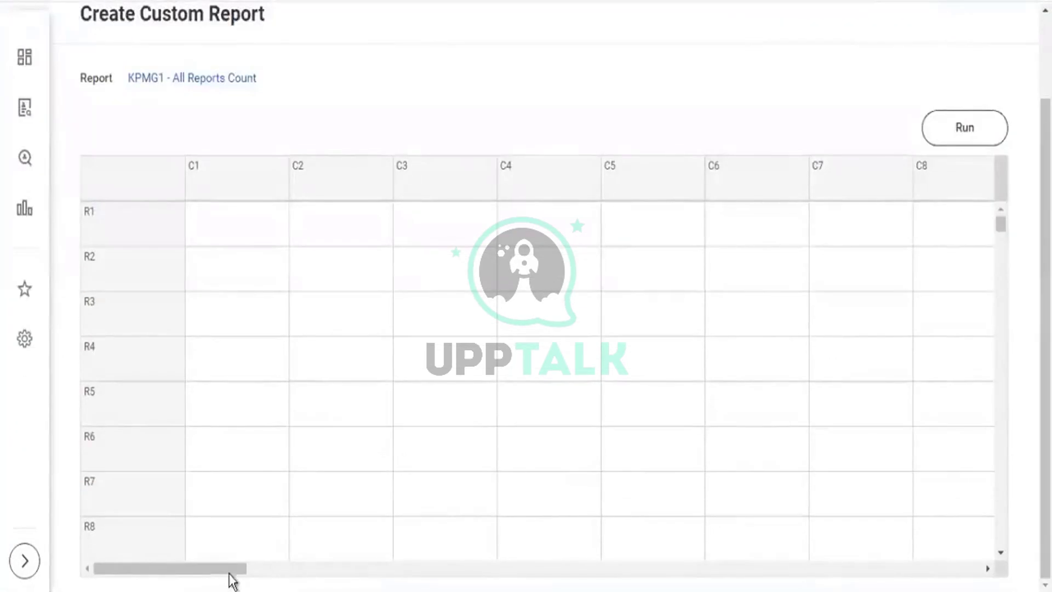
drag(230, 569, 11, 541)
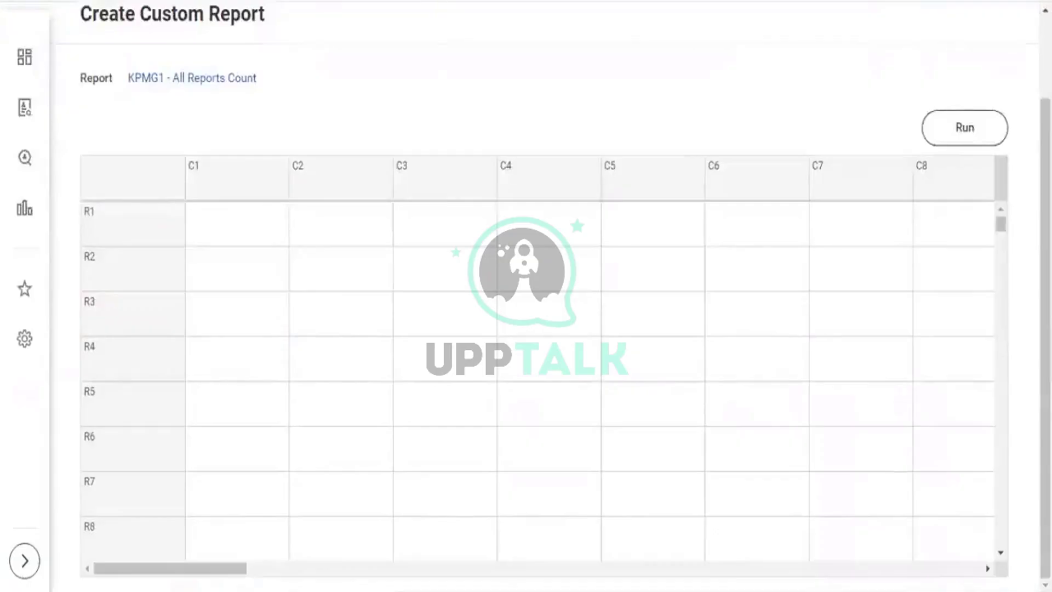
click(281, 164)
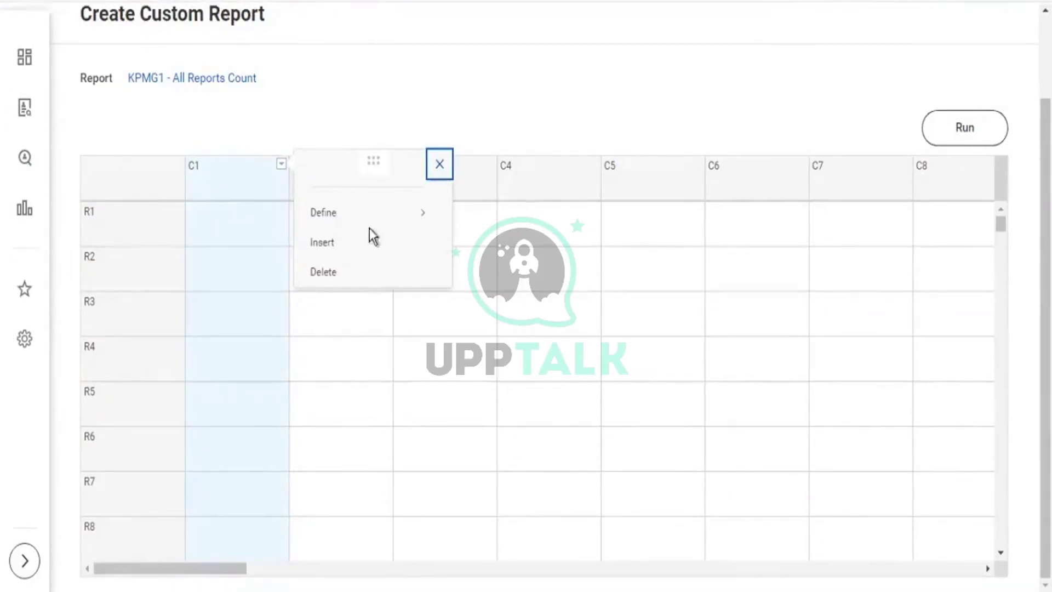
mouse_move(392, 216)
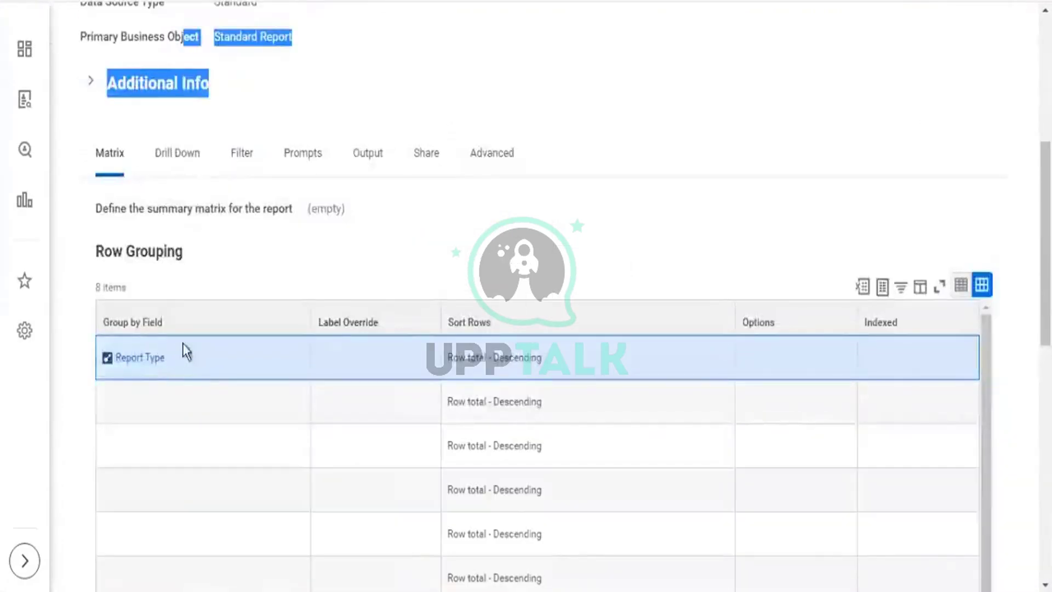
scroll(192, 351, down, 3)
drag(205, 178, 104, 176)
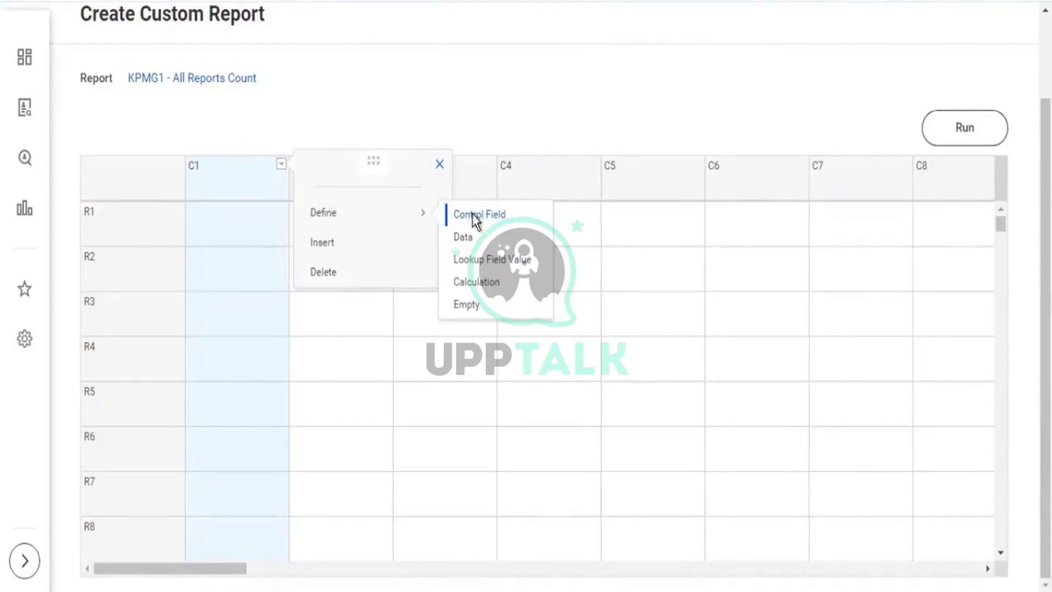
Make column C1 a control field named 'Report Type' on the Report Type business object.
click(474, 215)
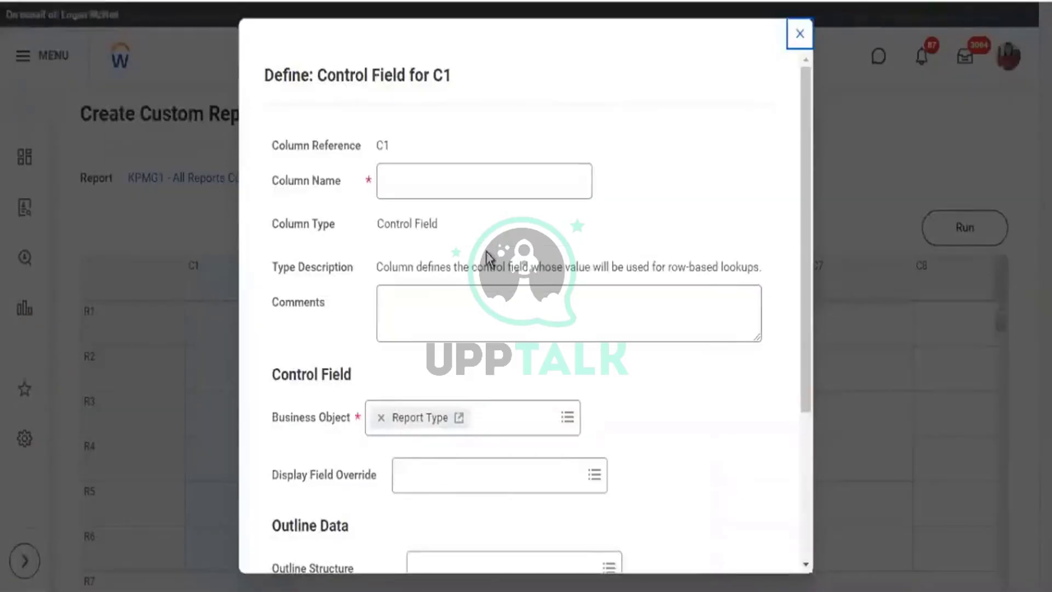
scroll(489, 257, down, 2)
drag(271, 329, 336, 332)
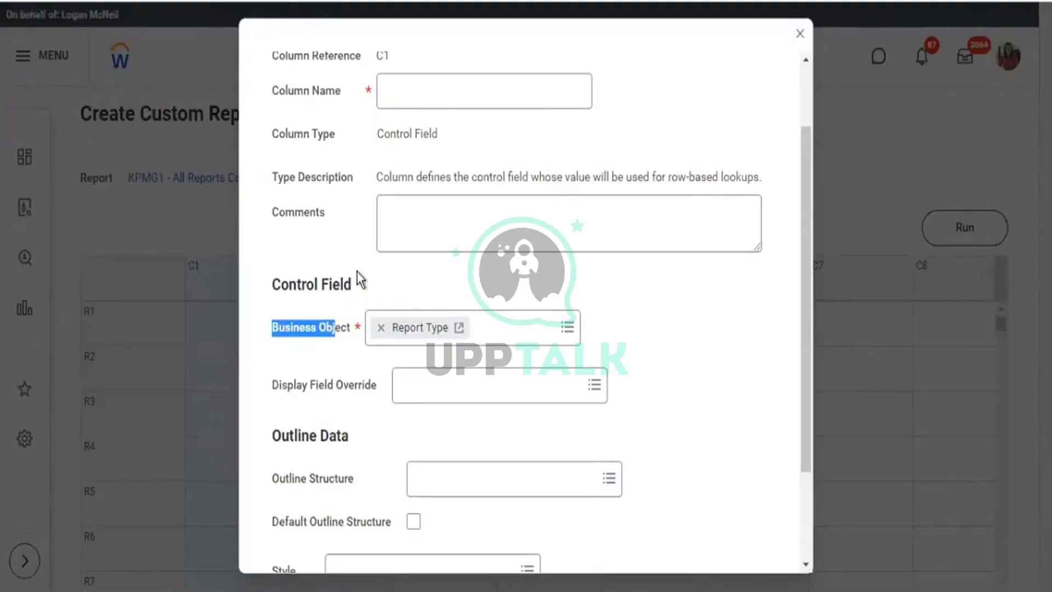
click(475, 88)
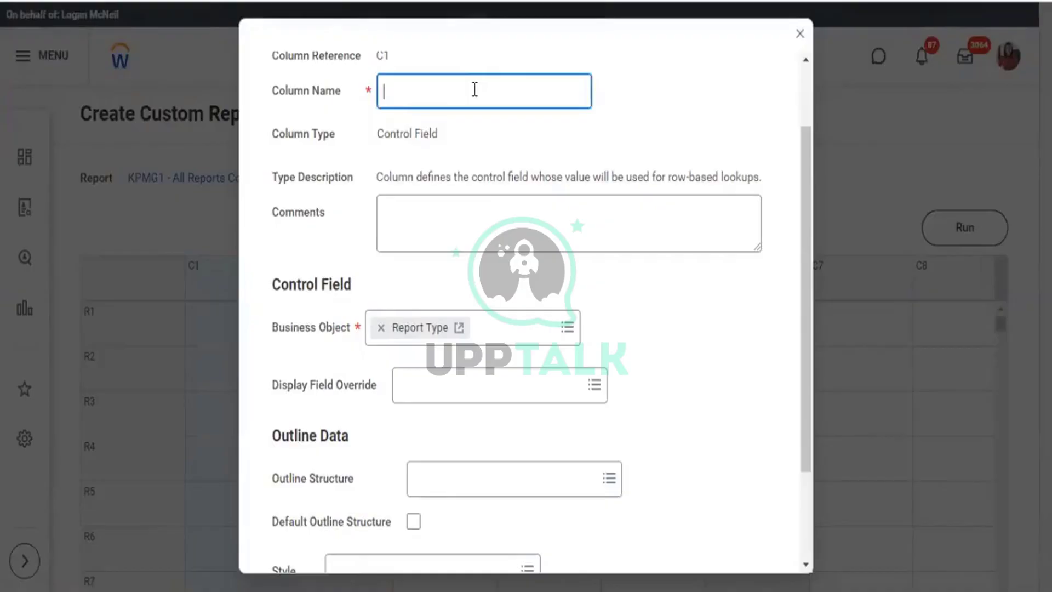
text(Report Type)
scroll(417, 310, down, 2)
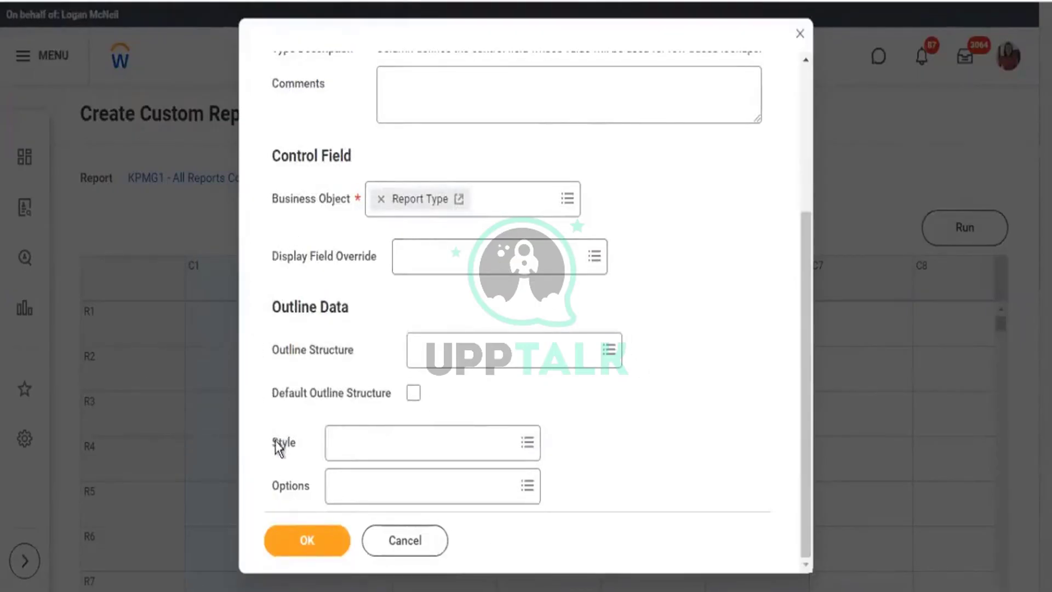
drag(275, 441, 283, 443)
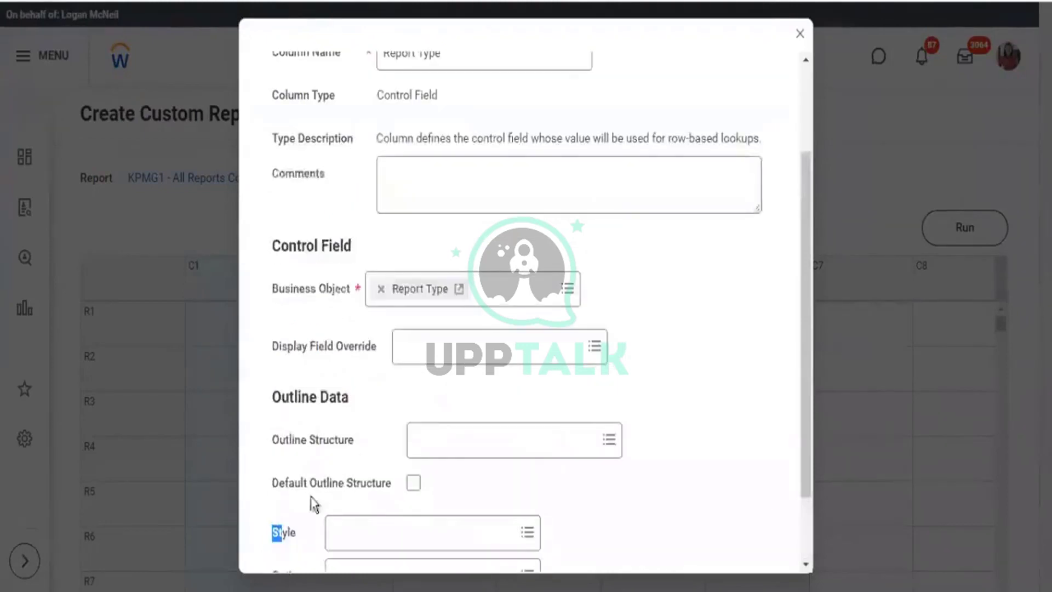
scroll(458, 429, down, 2)
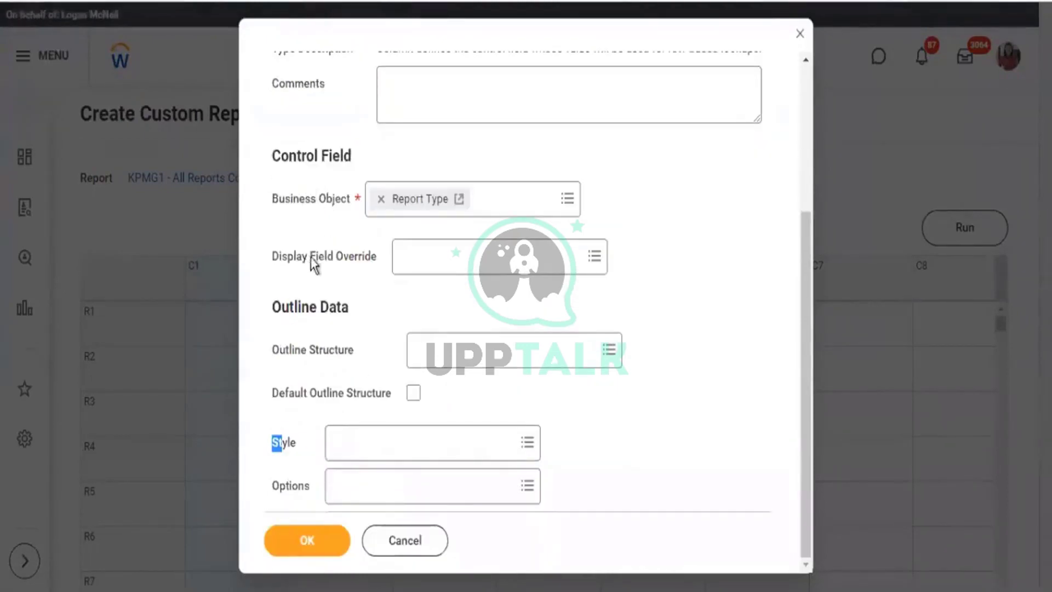
drag(310, 259, 359, 261)
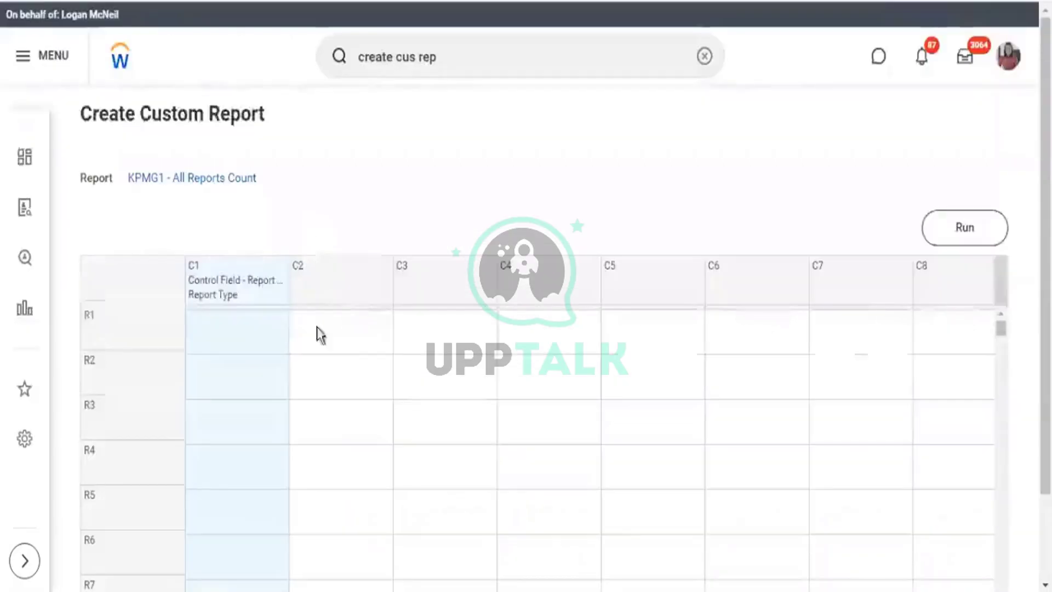
click(350, 282)
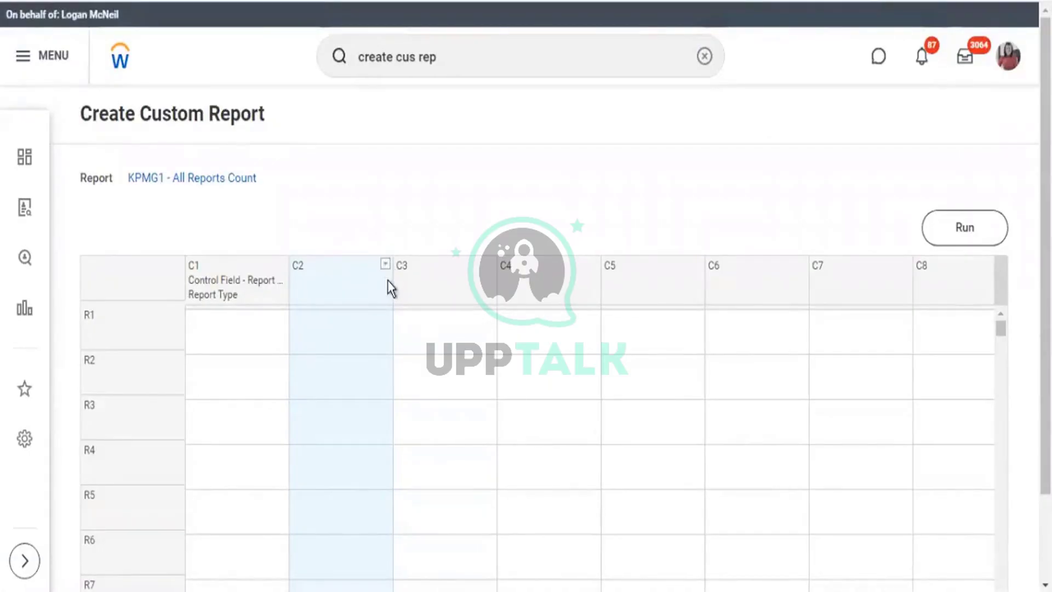
Define column C2 as an Empty column keeping the name Empty Column.
click(386, 265)
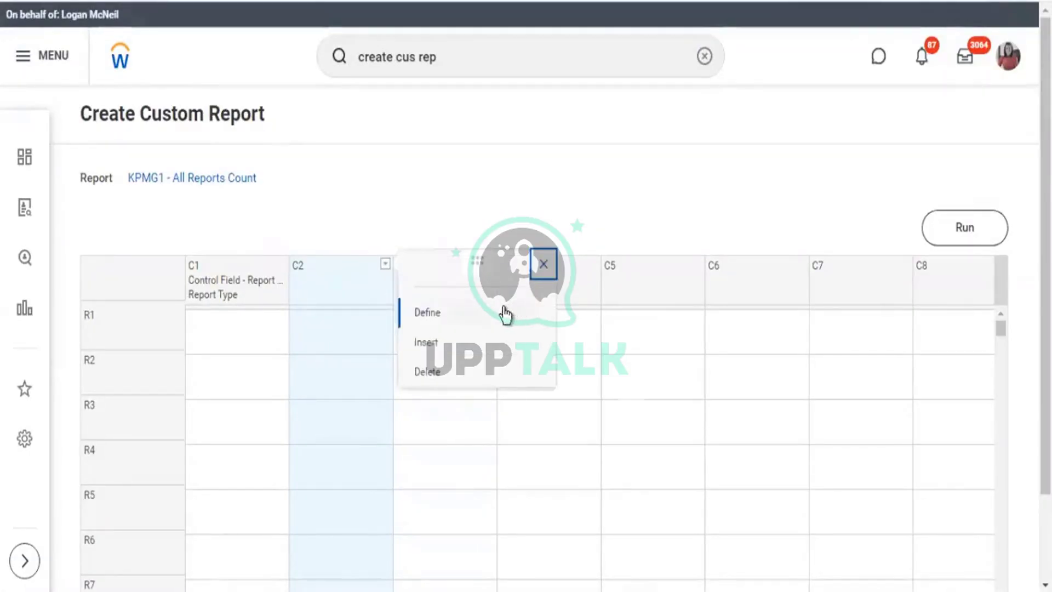
mouse_move(527, 310)
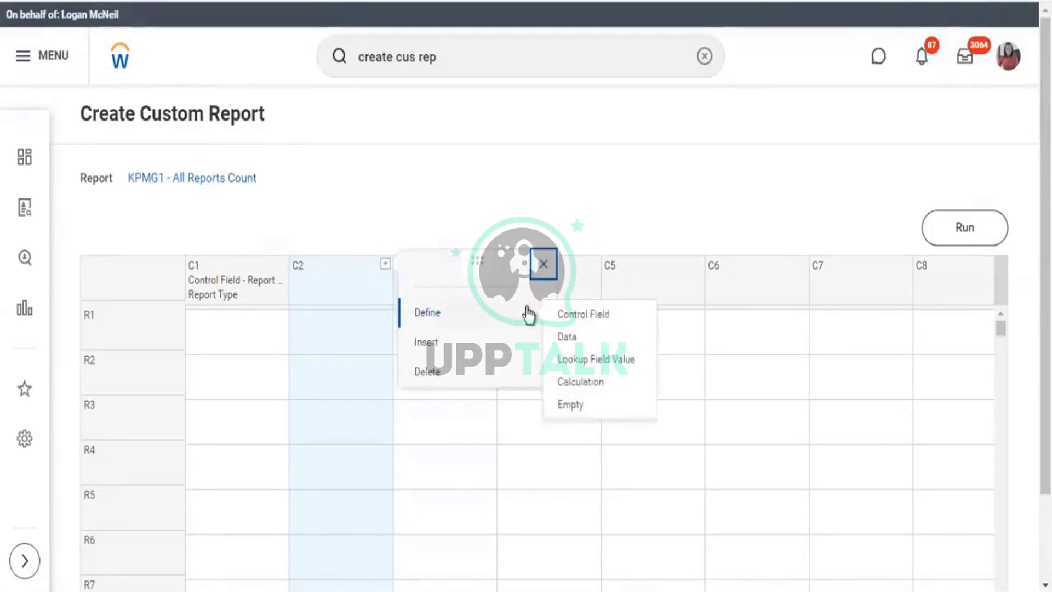
click(570, 405)
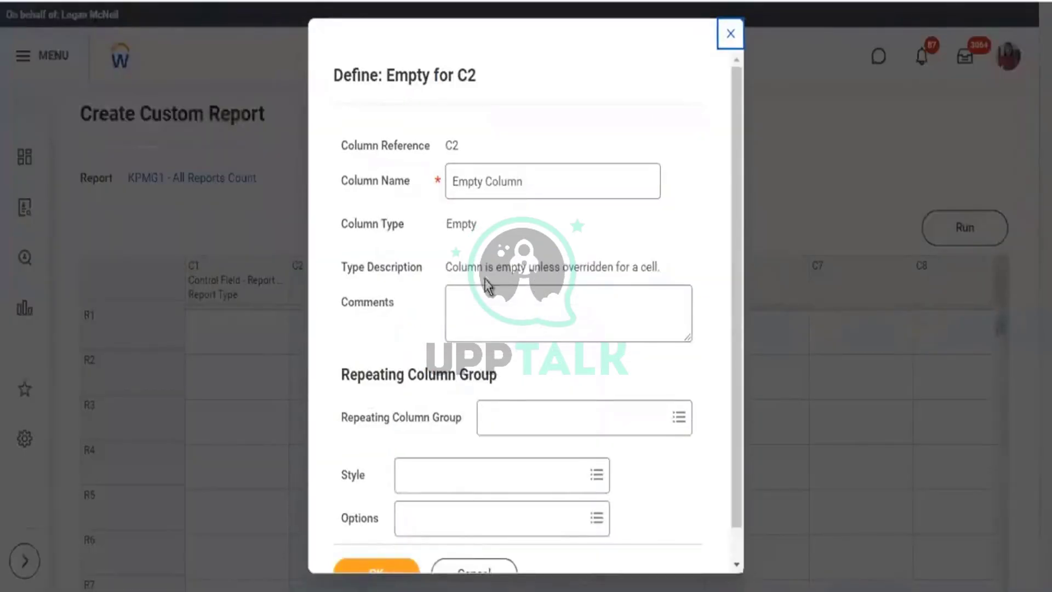
scroll(399, 564, down, 1)
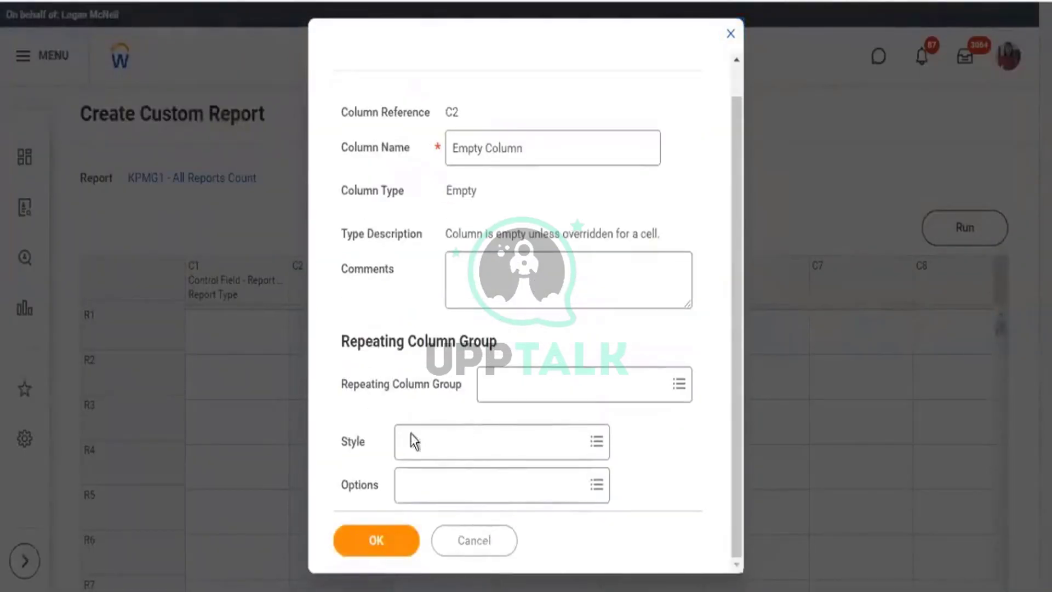
click(445, 454)
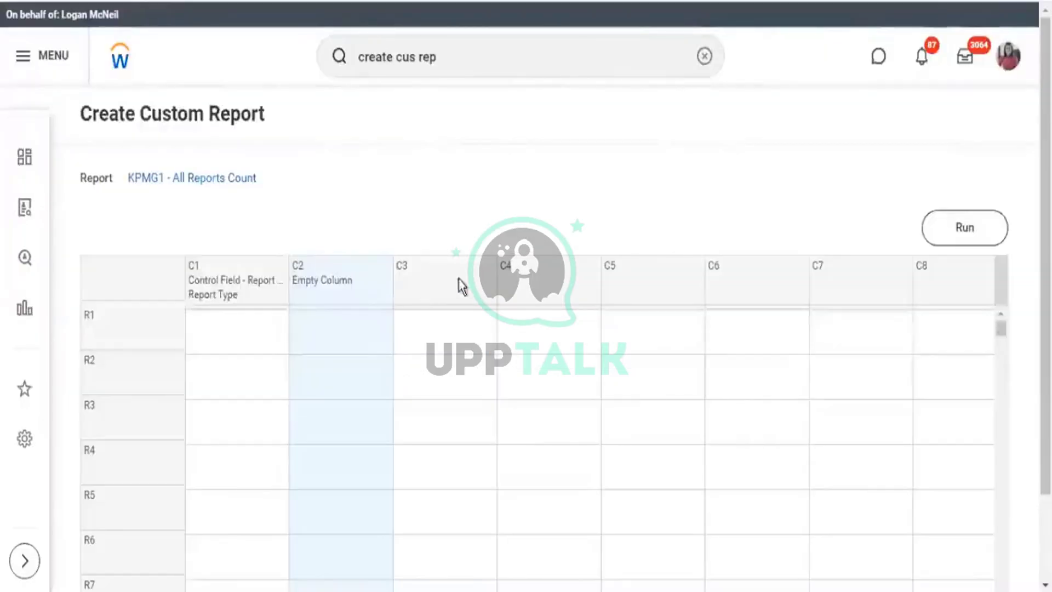
Define column C3 as a Data column and list the available sub reports.
click(489, 264)
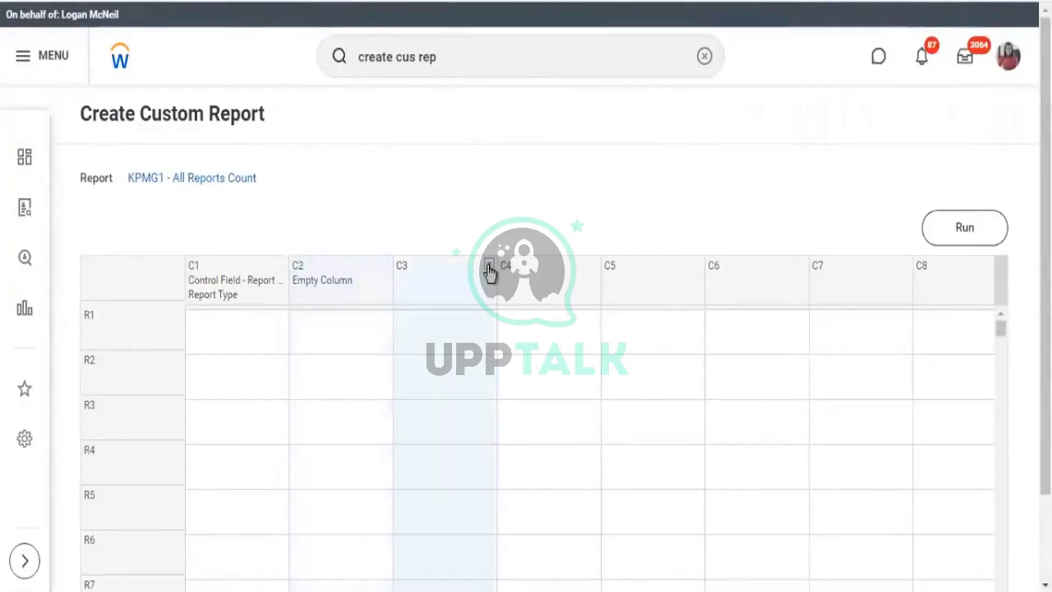
click(550, 308)
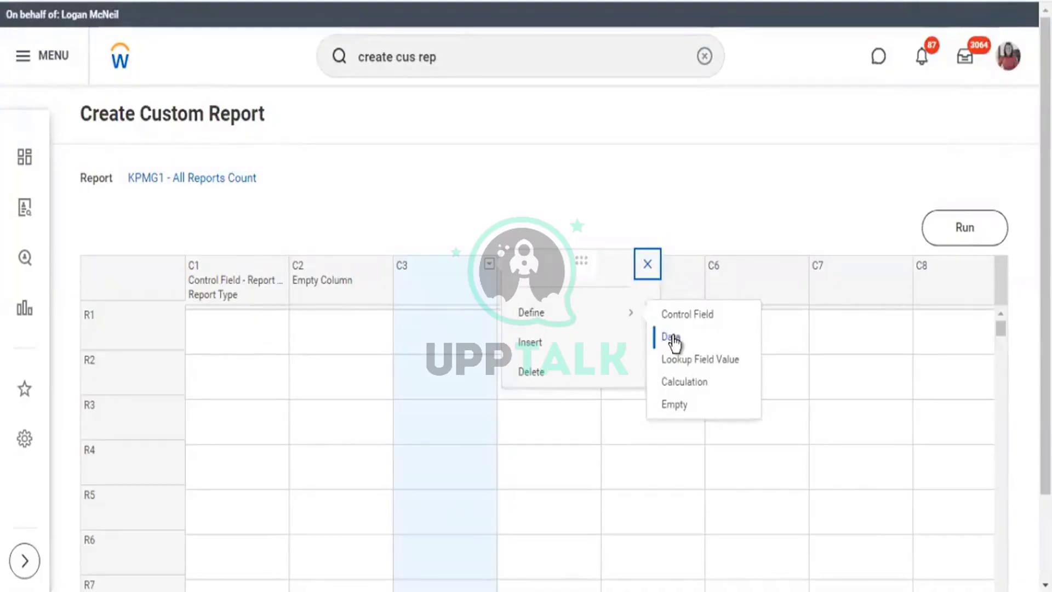
click(292, 192)
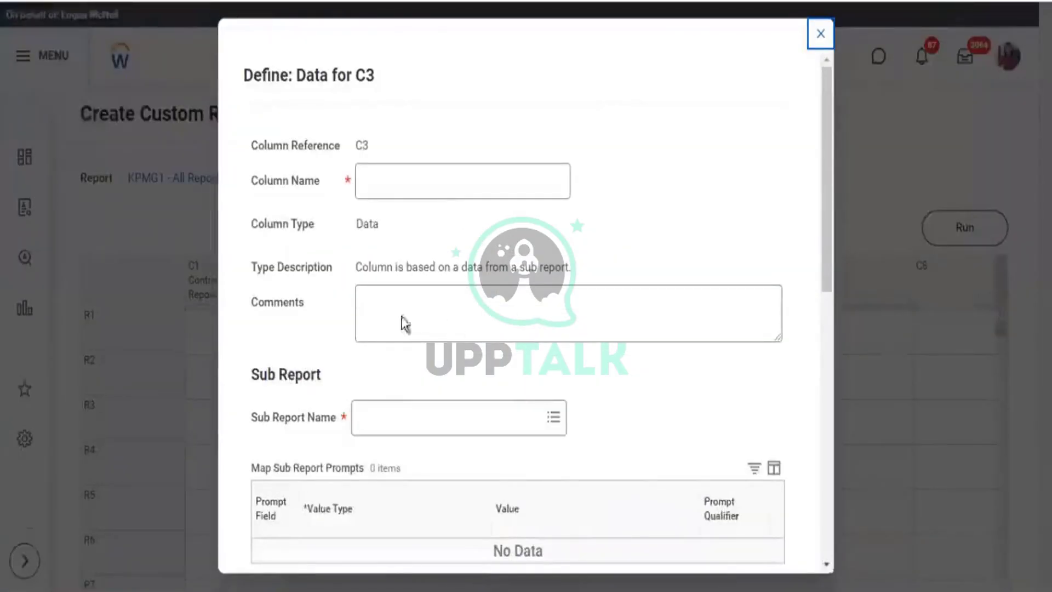
scroll(260, 418, down, 5)
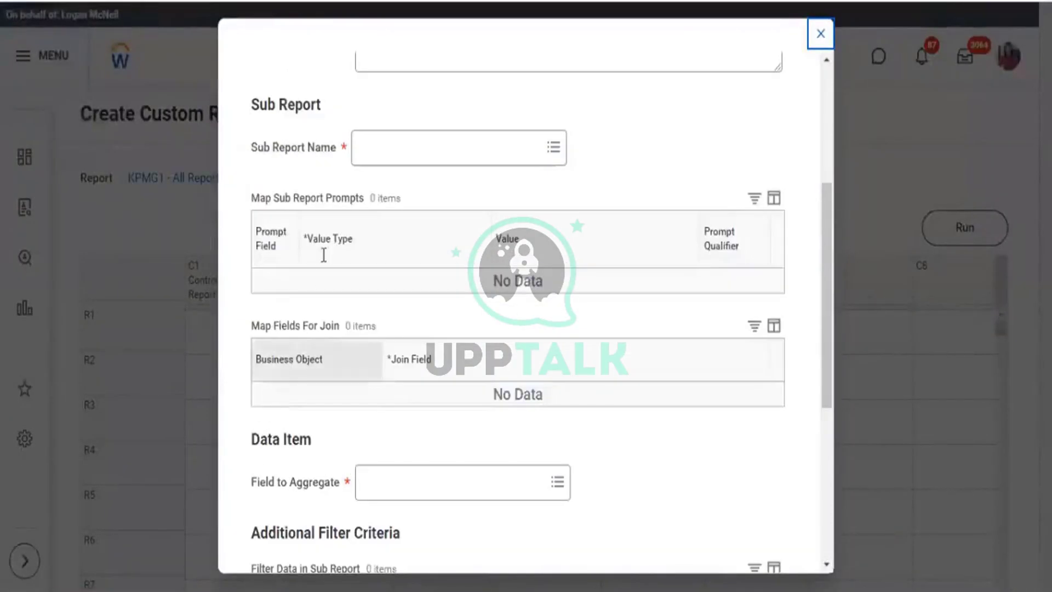
drag(260, 151, 332, 163)
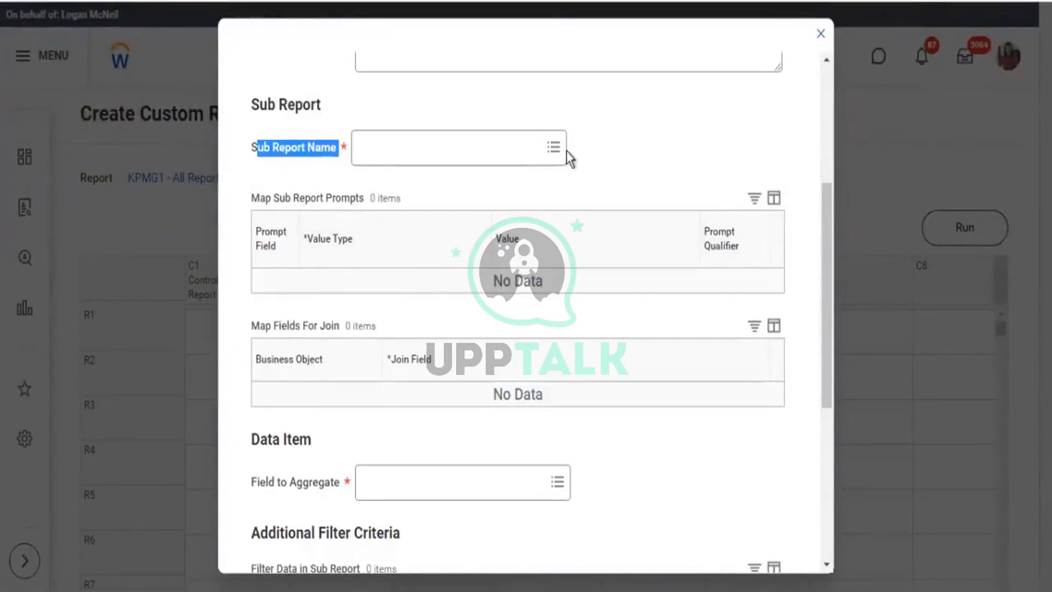
click(553, 148)
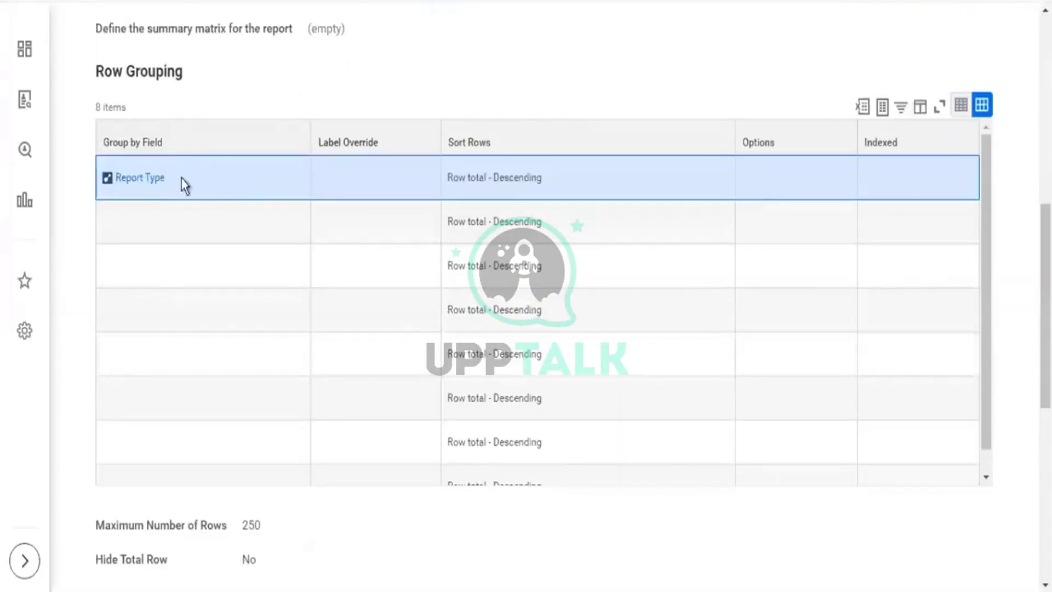
Highlight the Report Type row grouping field in the sub report definition.
drag(183, 186, 103, 176)
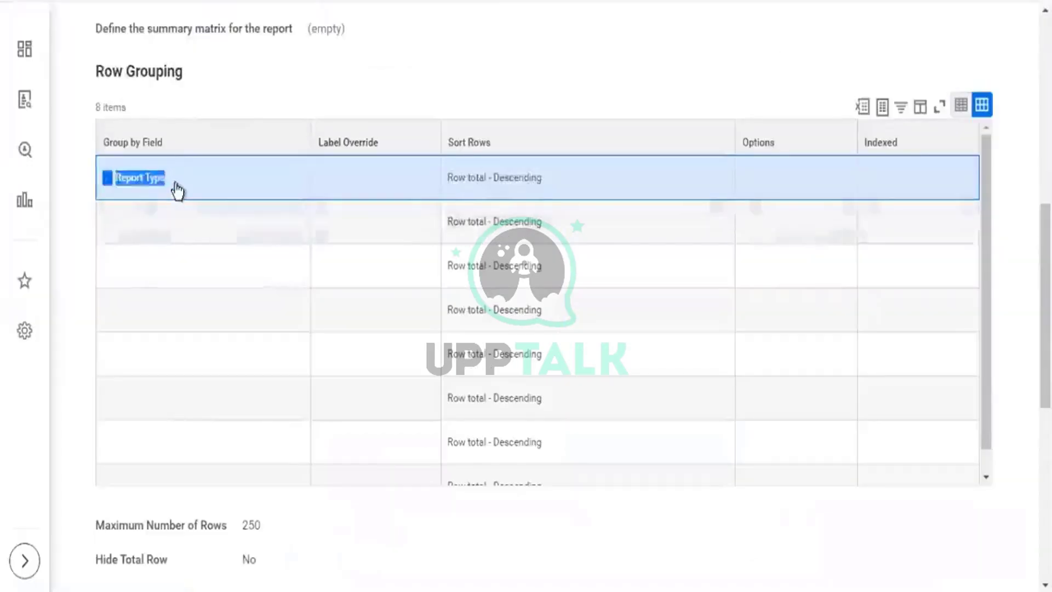
click(219, 179)
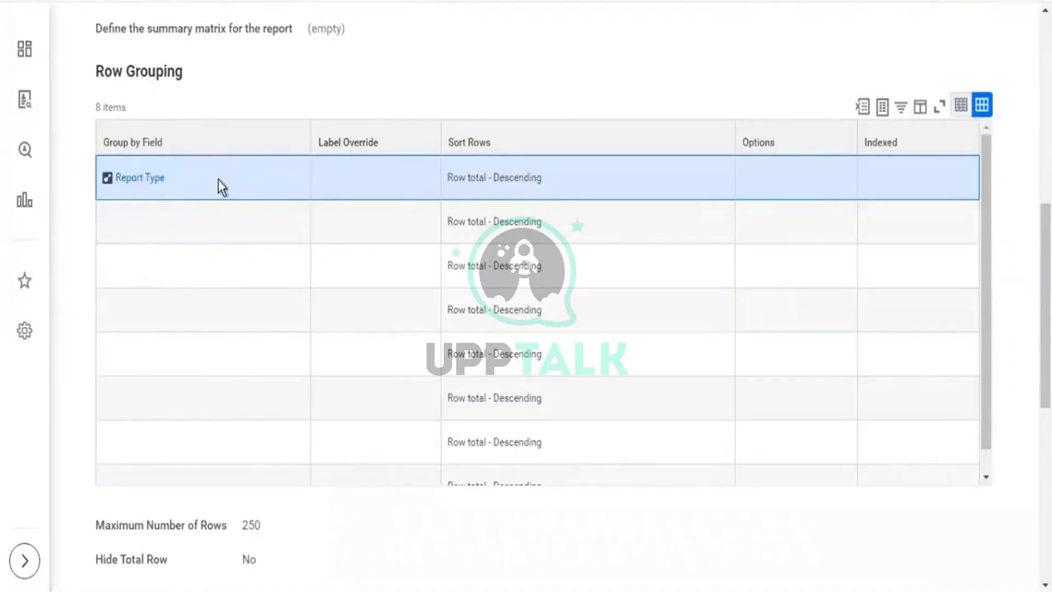
drag(185, 179, 108, 177)
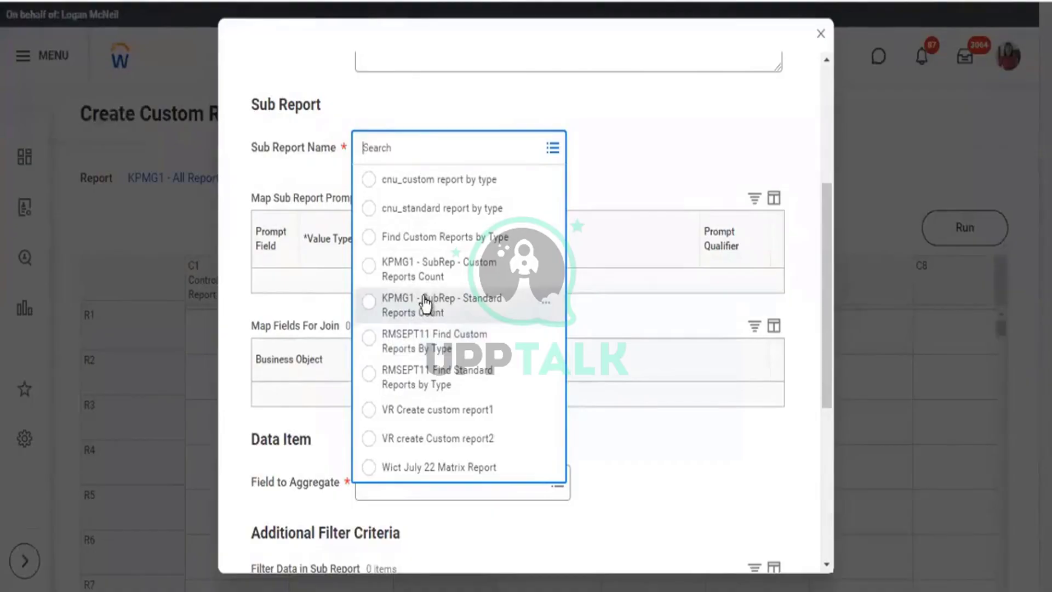
Base column C3 on KPMG1 - SubRep - Standard Reports Count and name it 'Standard Report Count'.
key(Return)
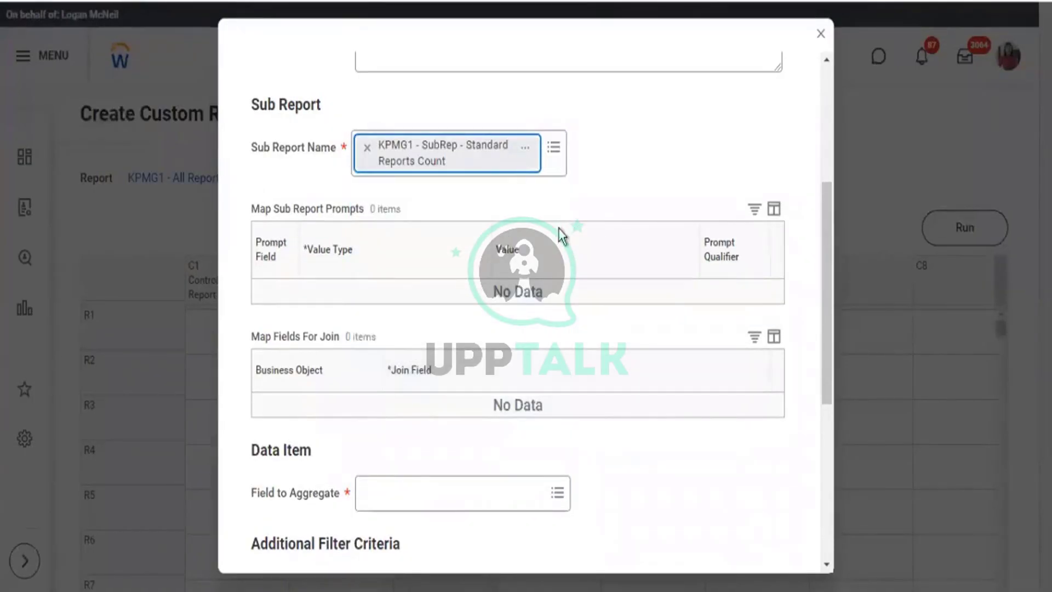
scroll(413, 183, up, 5)
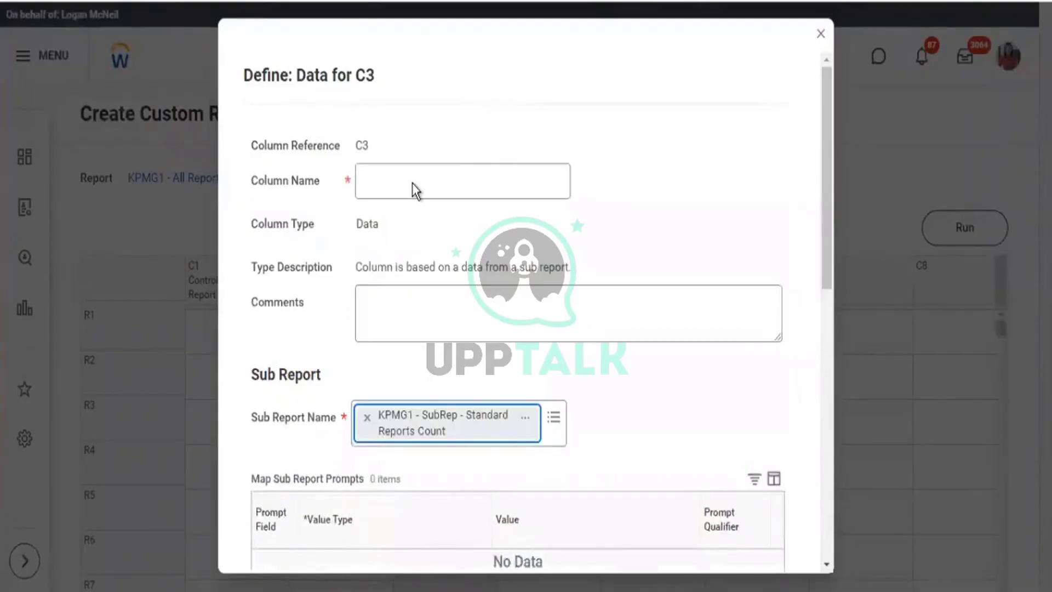
click(404, 180)
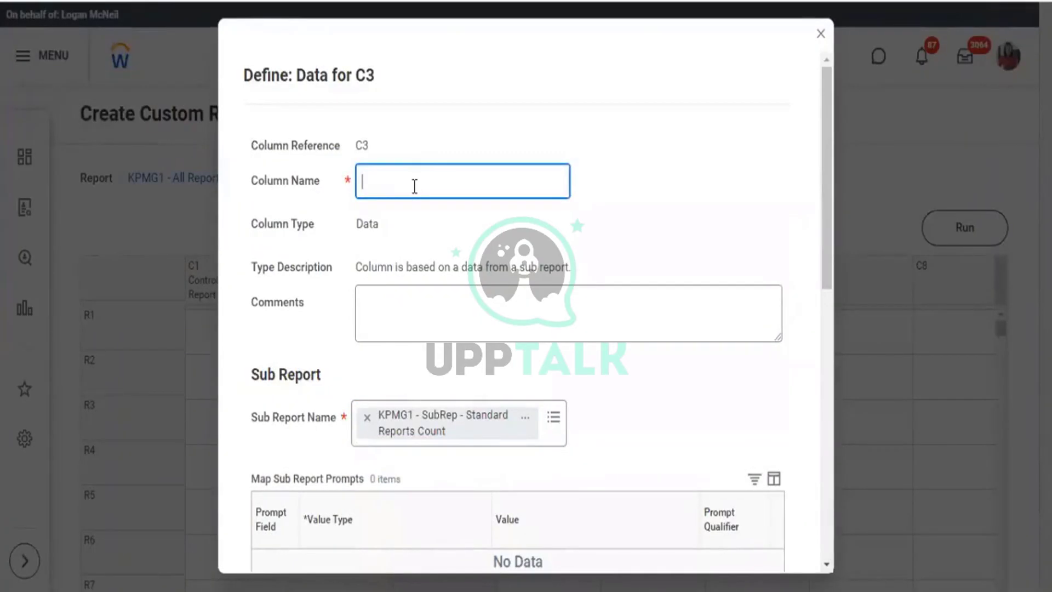
text(Standard Report Count)
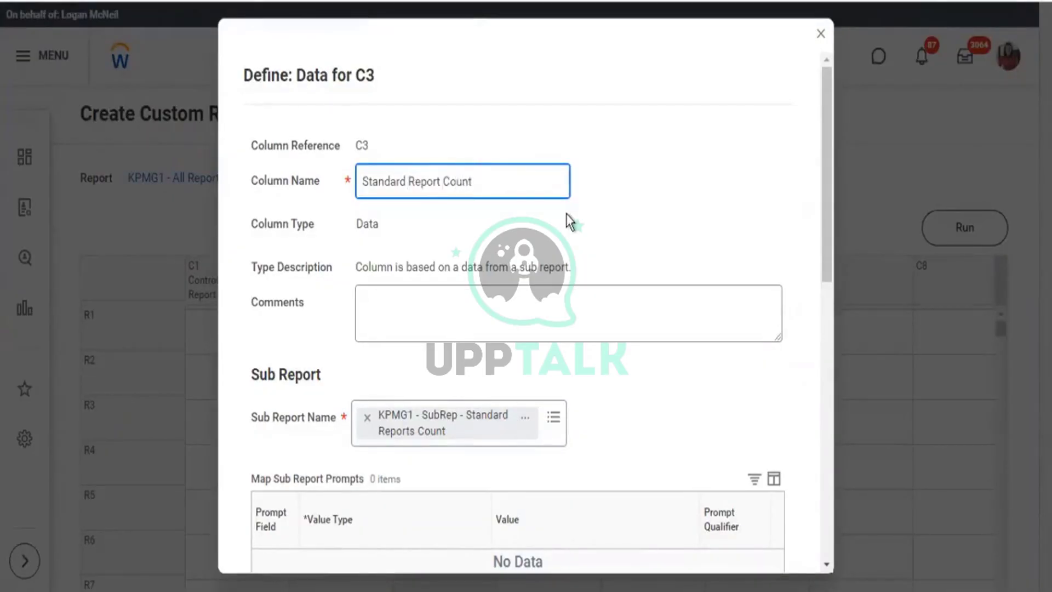
scroll(570, 222, down, 5)
scroll(444, 394, down, 2)
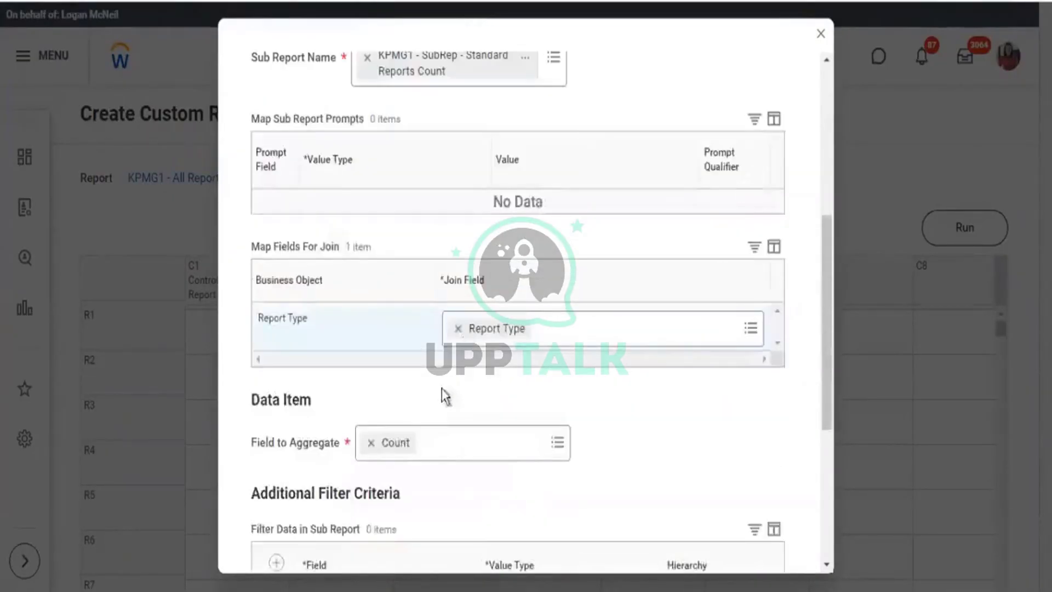
drag(269, 443, 322, 442)
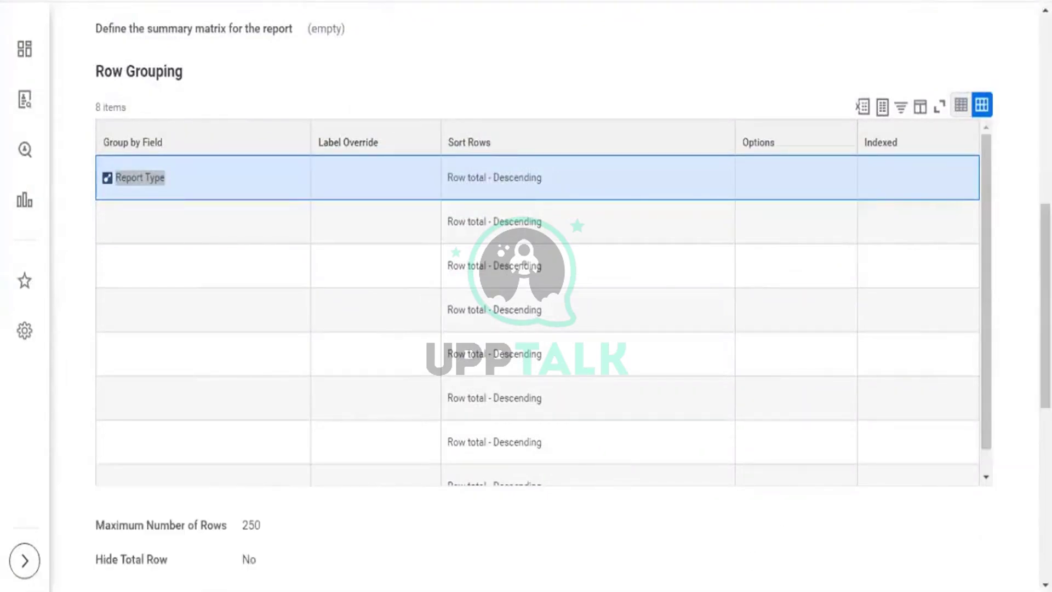
Point out the Count summarization in the sub report's fields to summarize.
scroll(93, 570, down, 9)
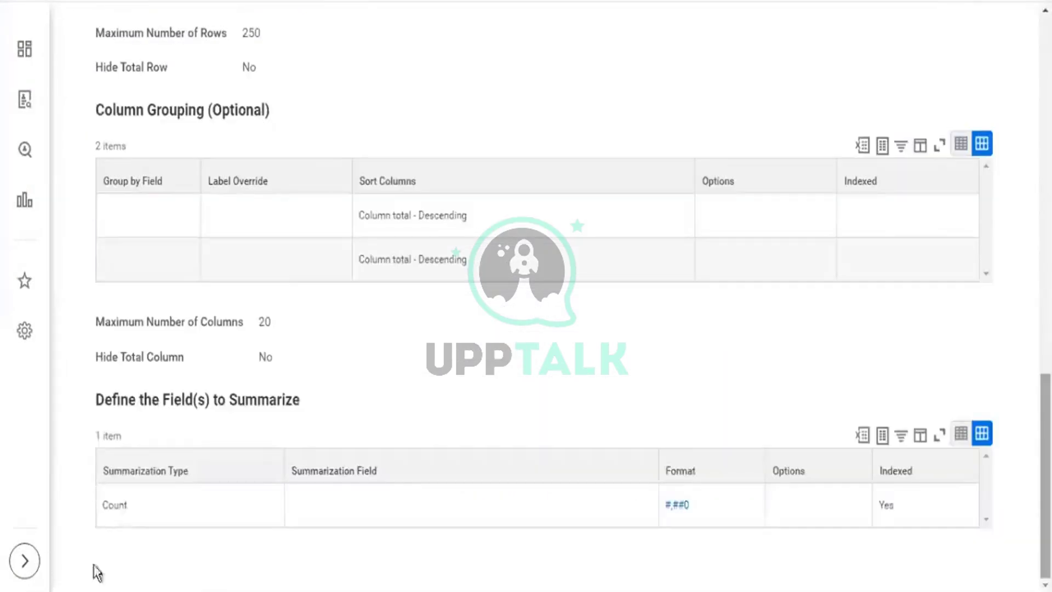
drag(105, 503, 117, 501)
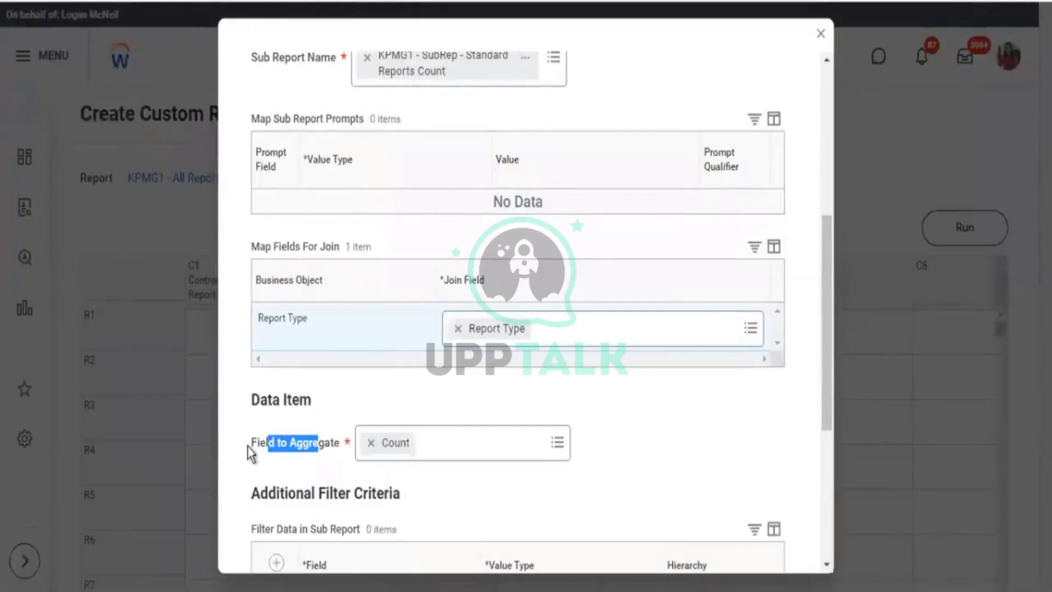
Keep Count as column C3's field to aggregate and save the column.
drag(251, 444, 289, 440)
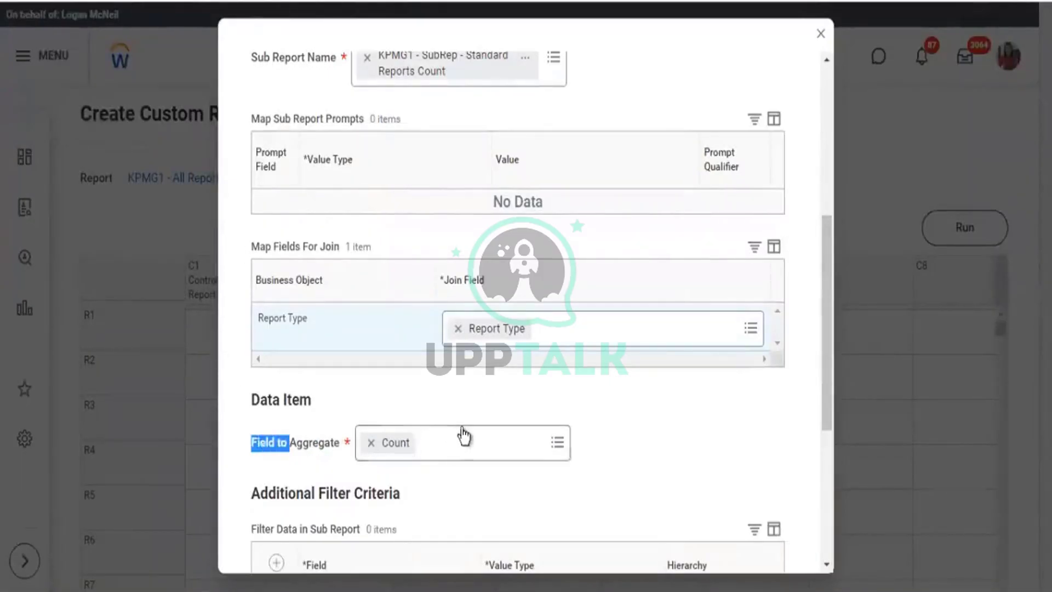
click(428, 452)
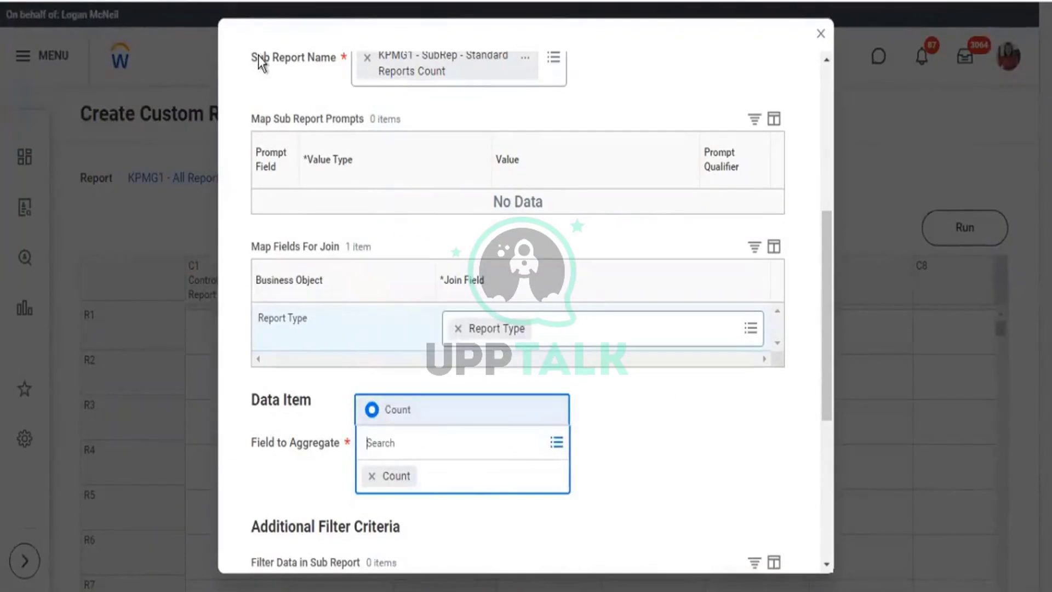
click(315, 65)
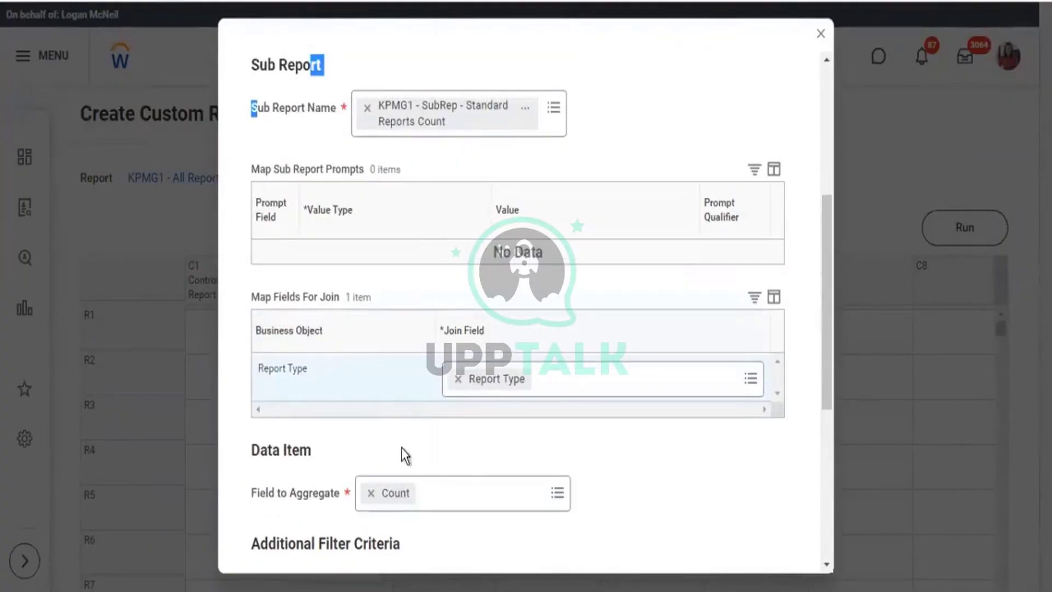
scroll(460, 403, down, 6)
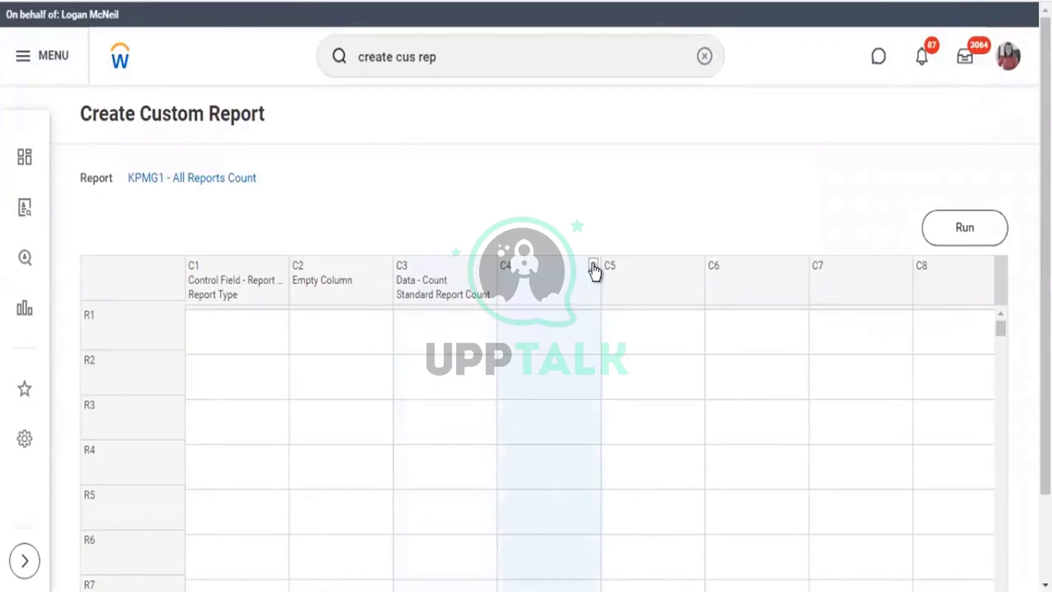
click(594, 267)
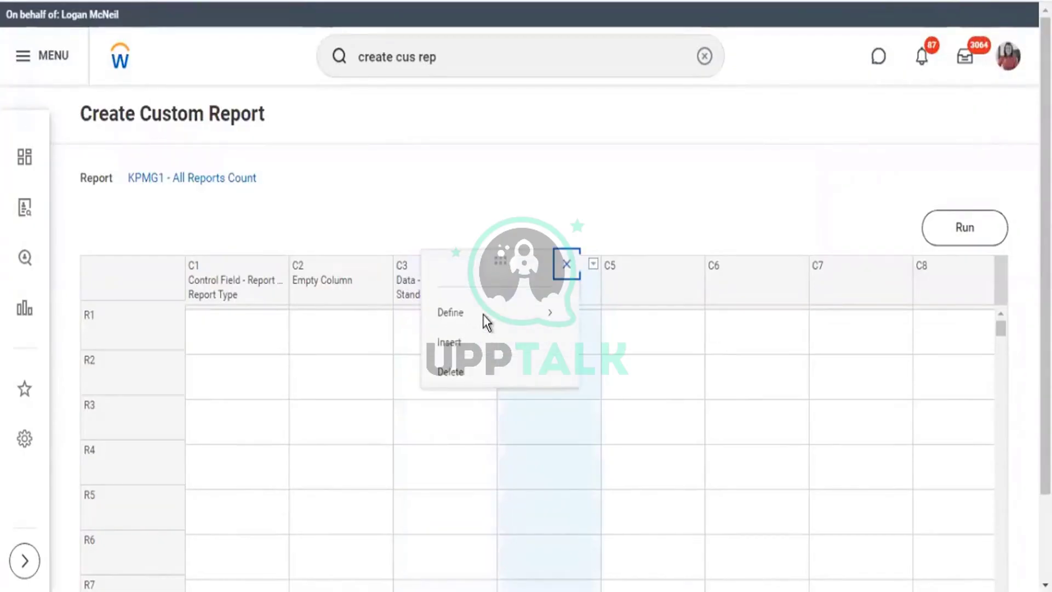
Make column C4 a Data column using the KPMG1 - SubRep - Custom Reports Count sub report.
mouse_move(527, 318)
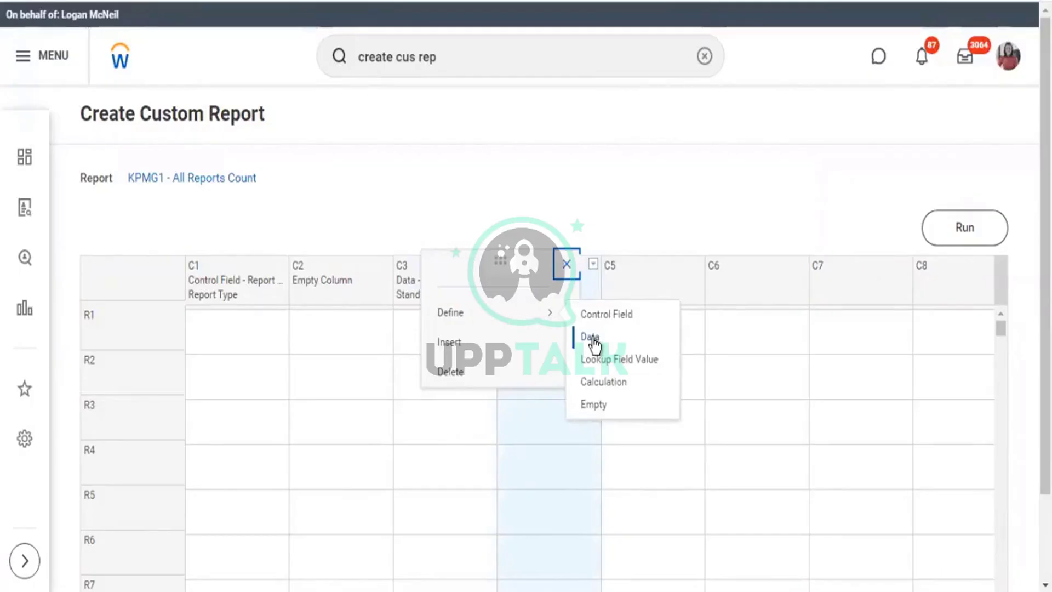
click(590, 337)
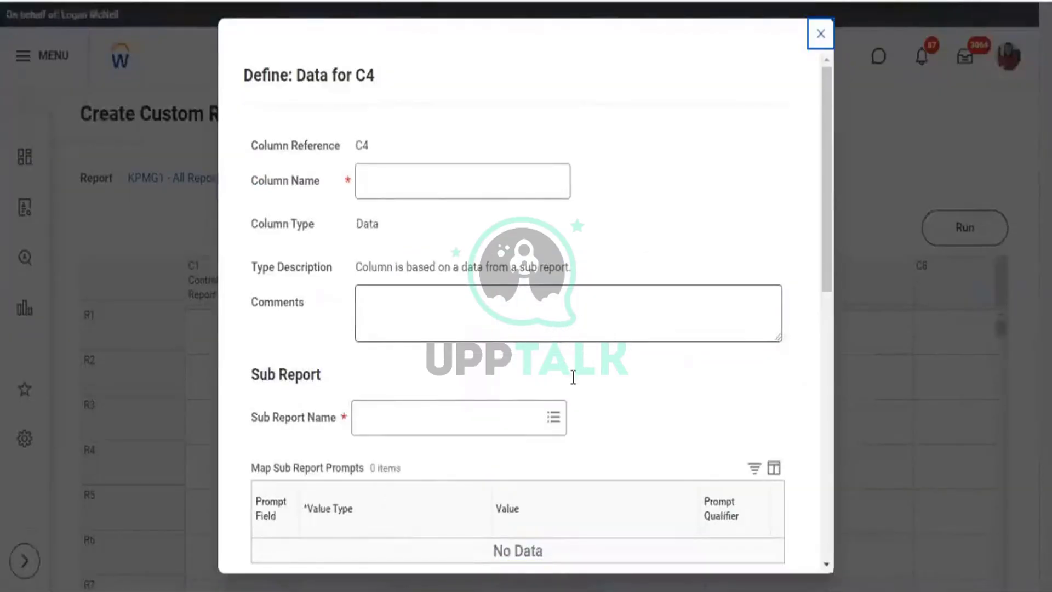
scroll(567, 380, down, 3)
click(553, 241)
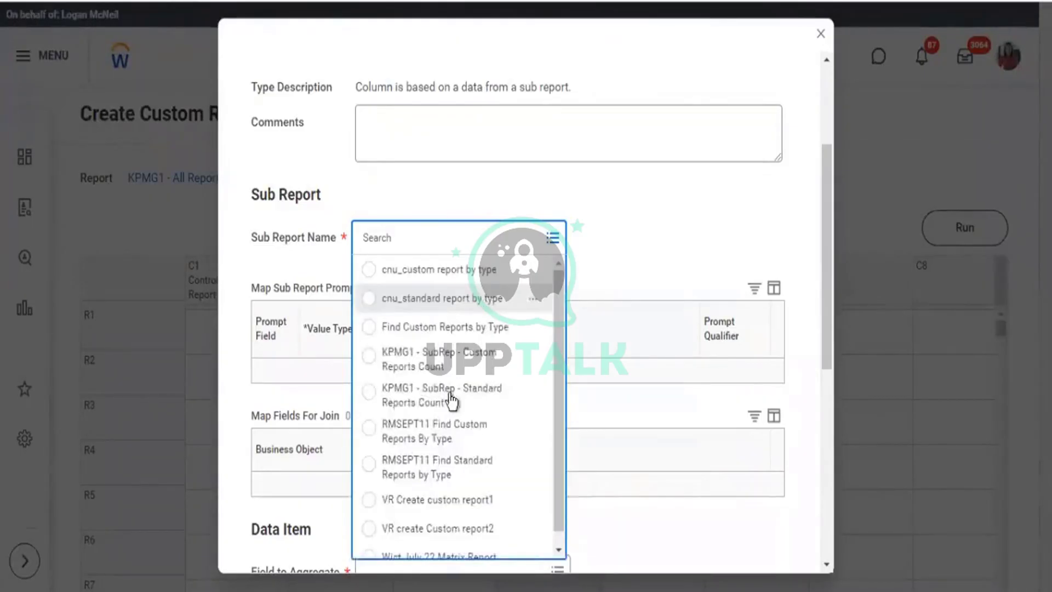
click(415, 359)
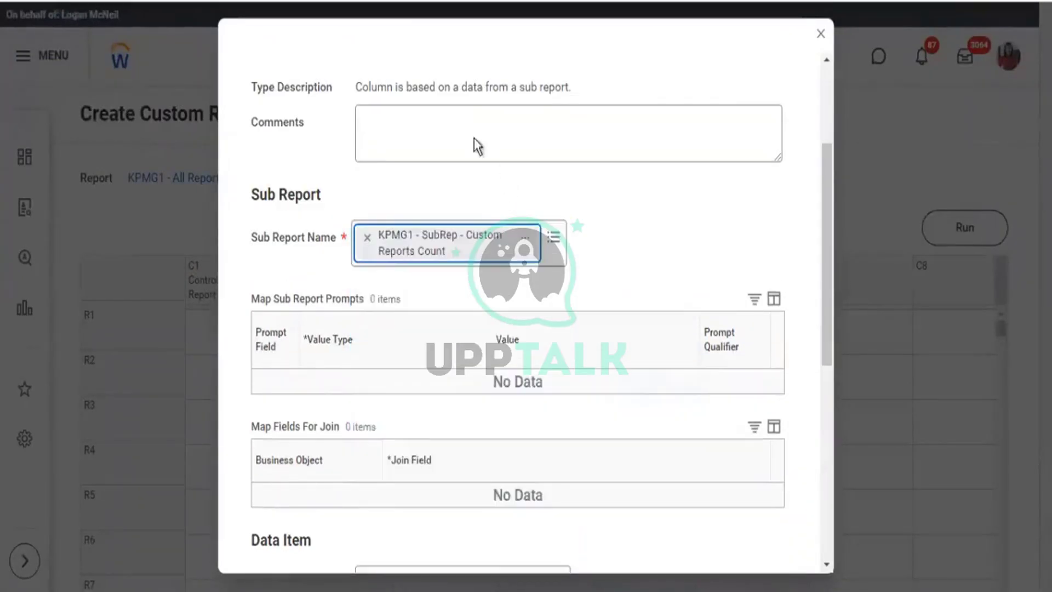
Name column C4 'Custom Report Count' and save its definition.
scroll(466, 141, up, 3)
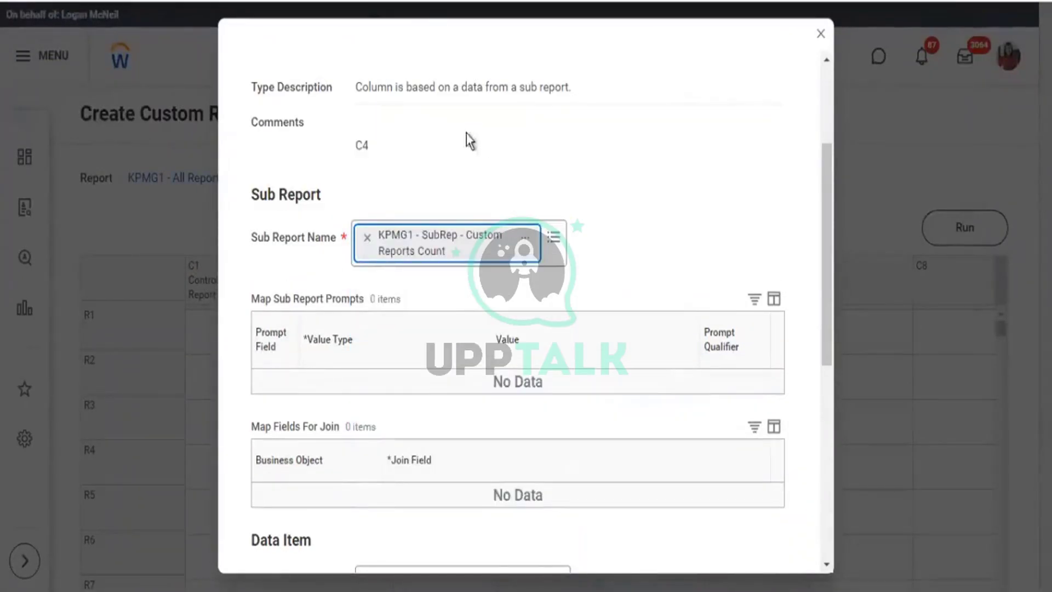
click(438, 184)
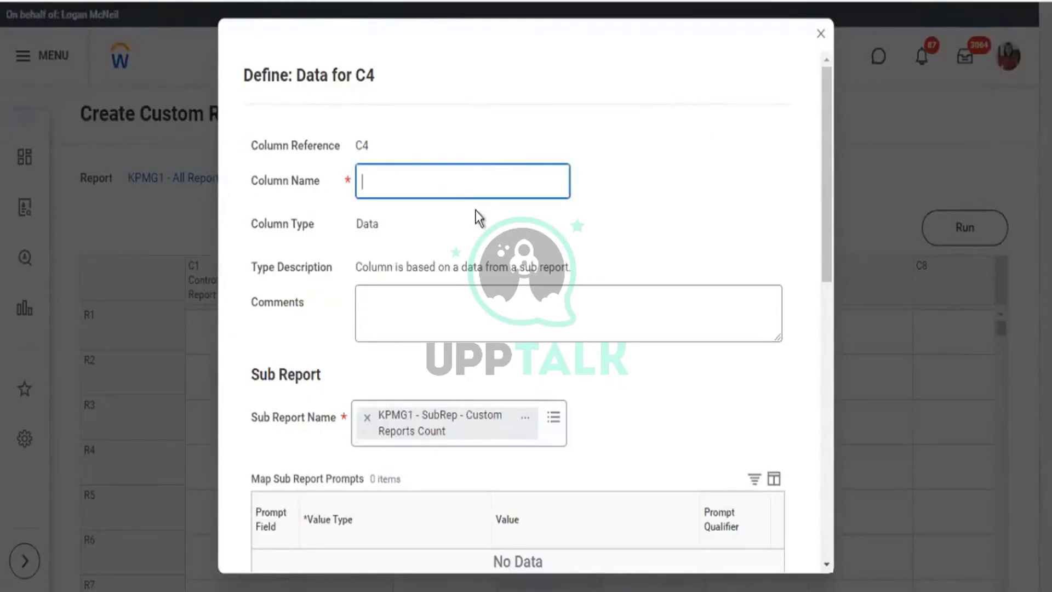
text(Custom Repor)
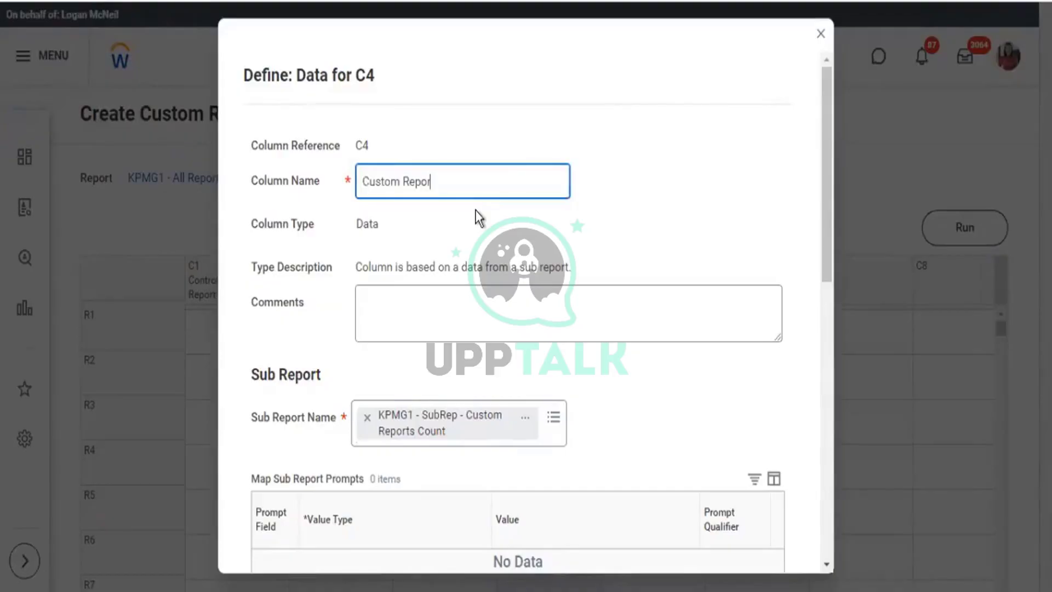
text(t Count)
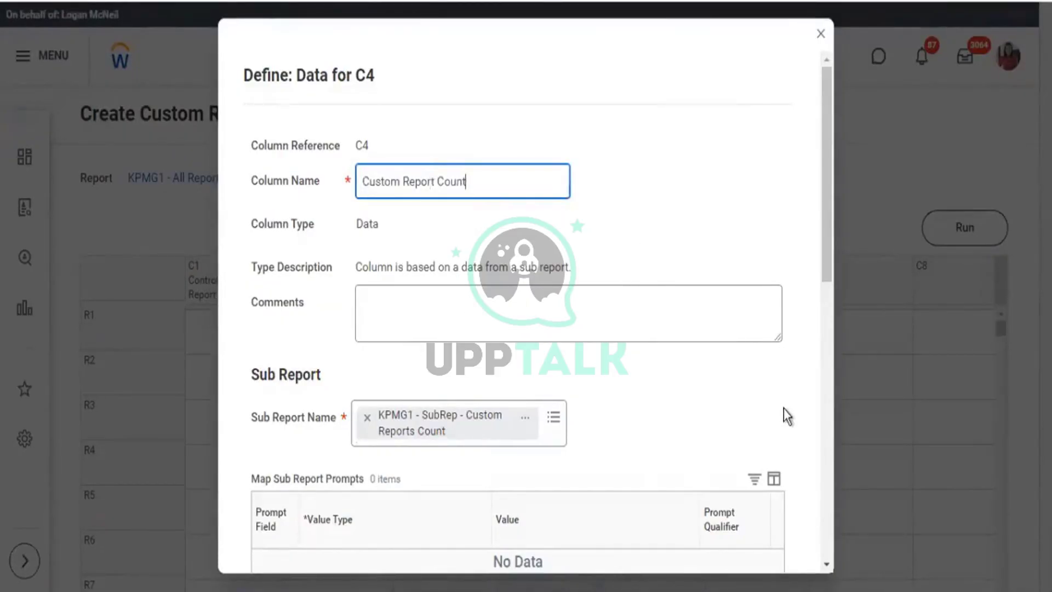
scroll(721, 414, down, 10)
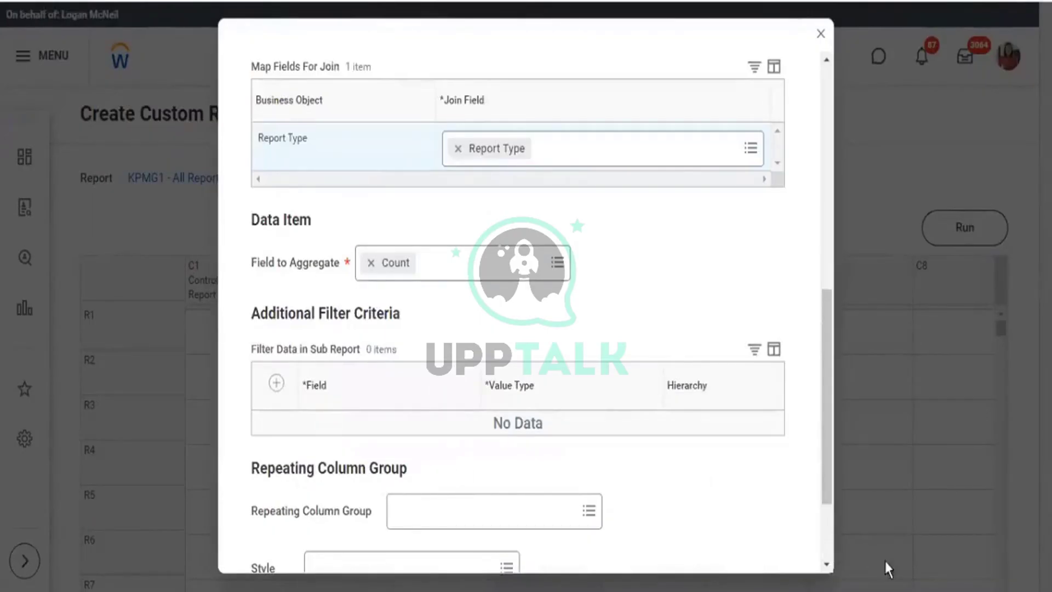
scroll(418, 502, down, 3)
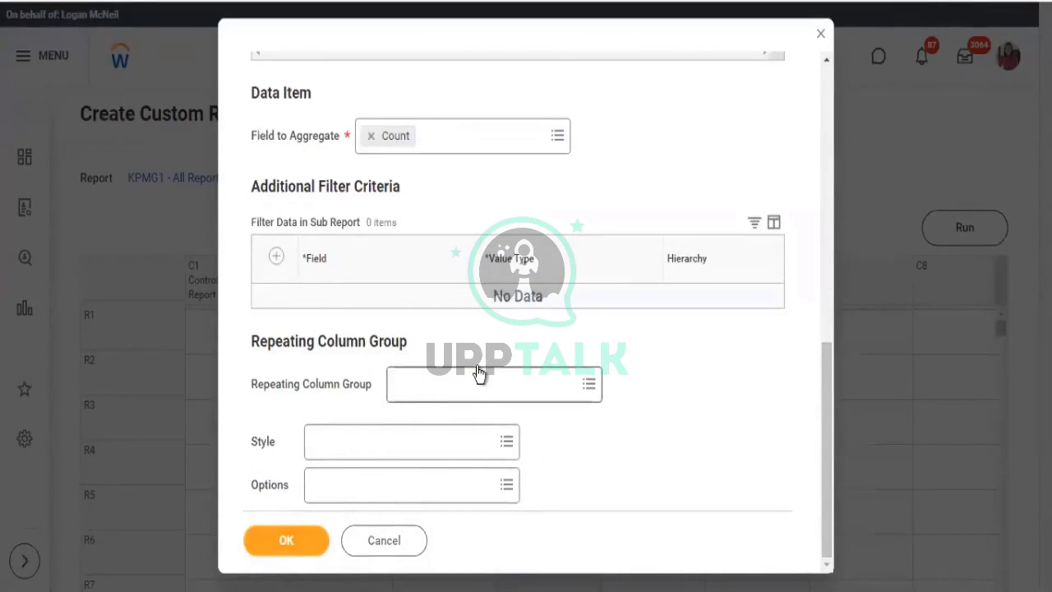
click(479, 374)
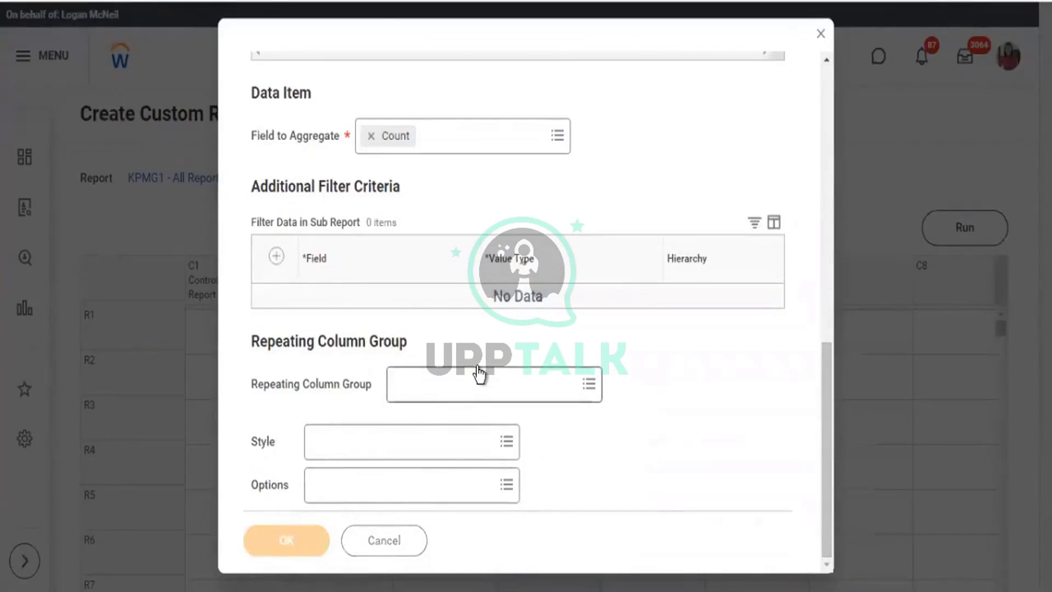
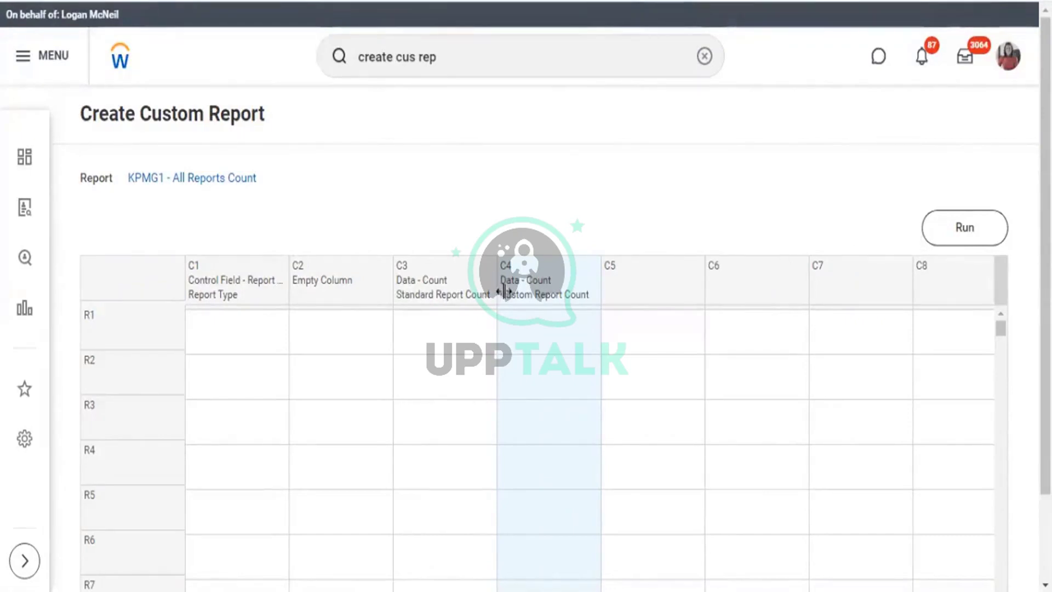
Run the KPMG1 - All Reports Count report to load counts for its 8 report types.
click(953, 235)
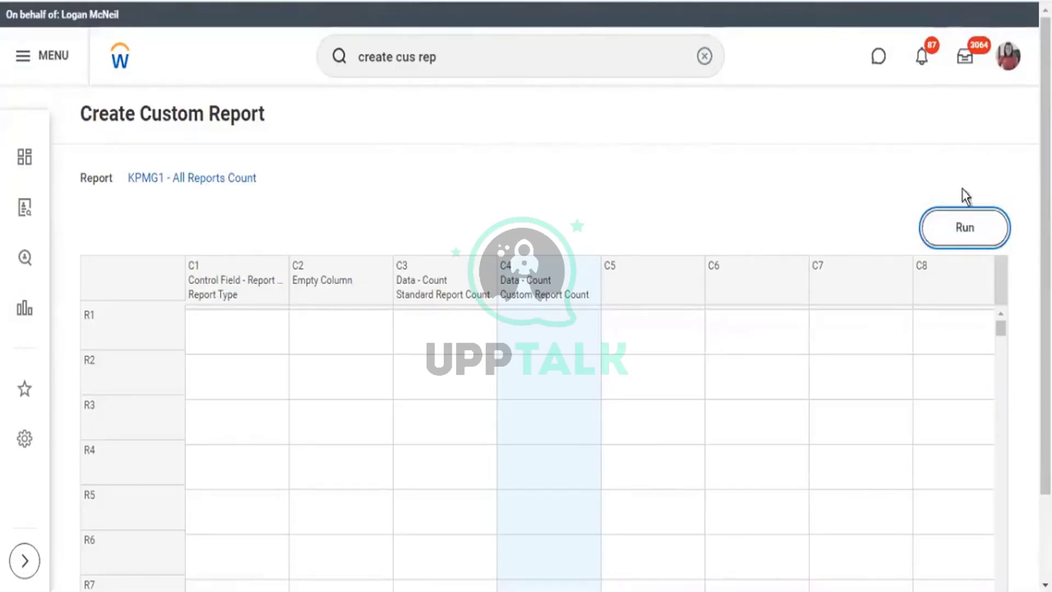
click(952, 226)
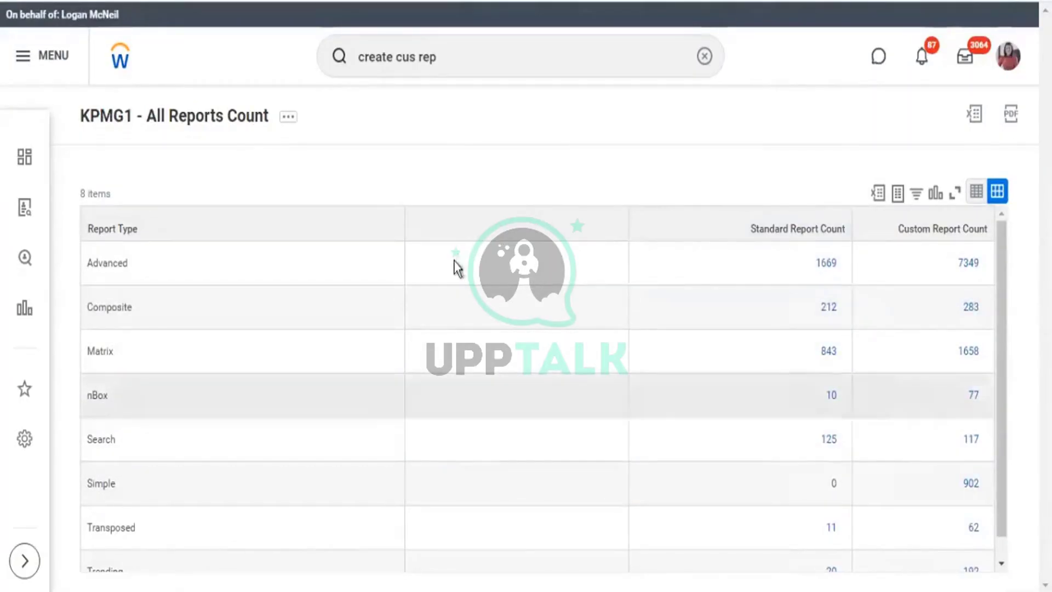
Scroll through the Standard and Custom Report Count results, then reopen the report's definition grid.
scroll(926, 294, down, 1)
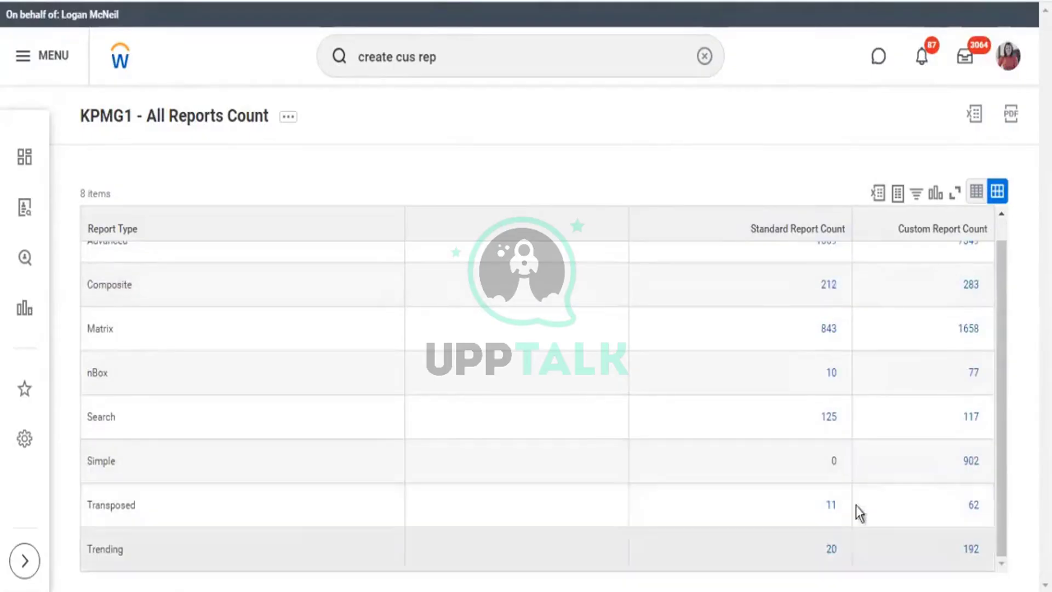
scroll(865, 466, up, 1)
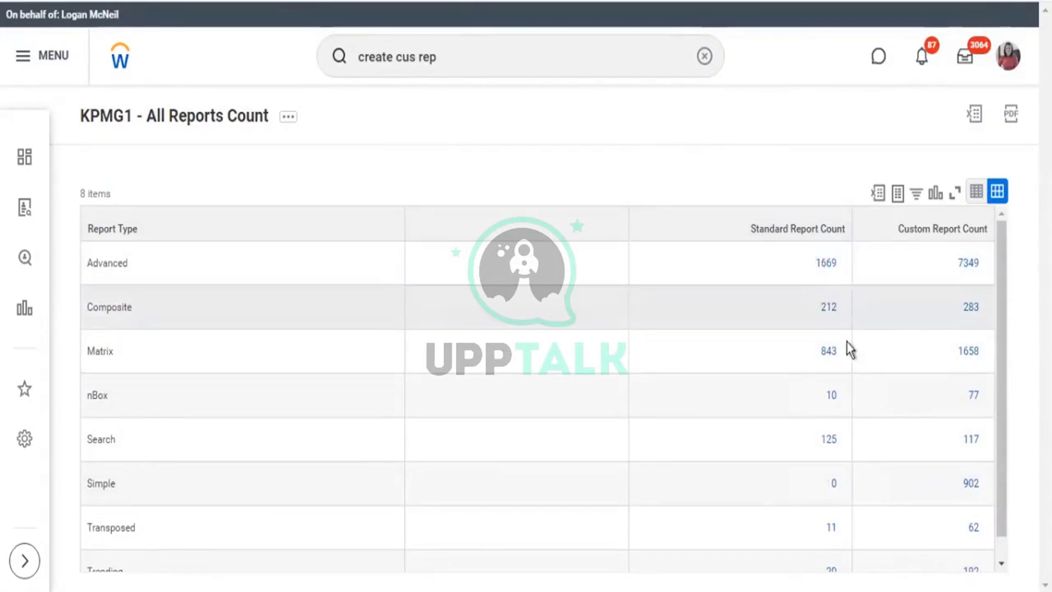
scroll(849, 348, down, 1)
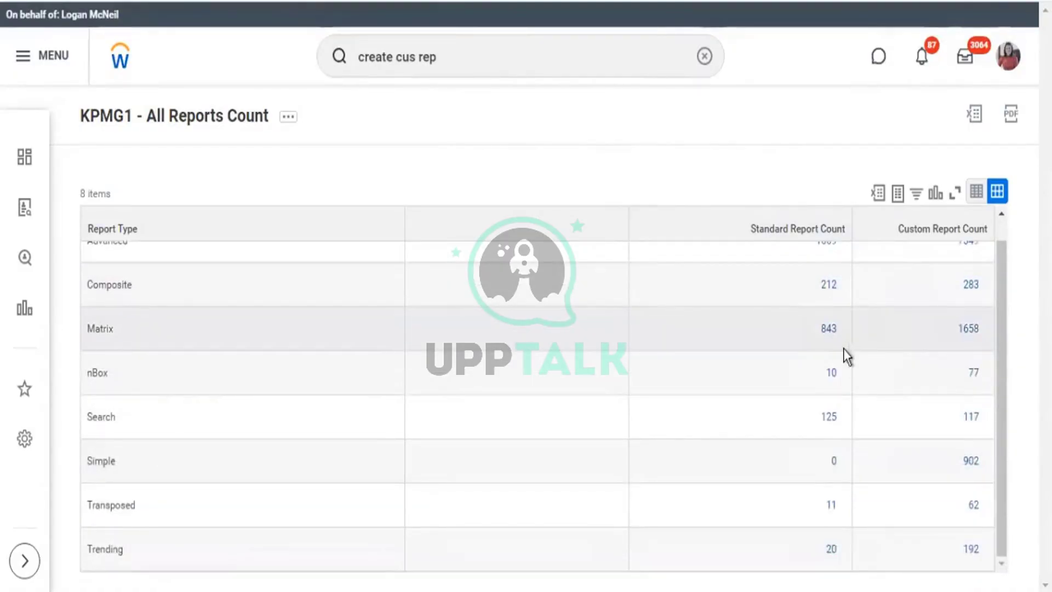
scroll(843, 349, up, 1)
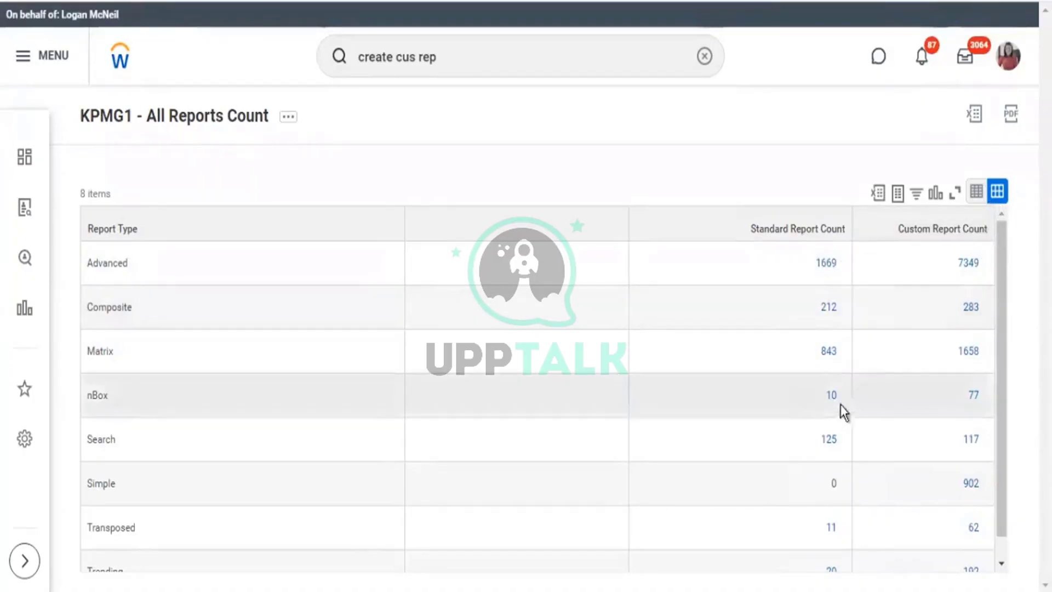
scroll(832, 433, down, 1)
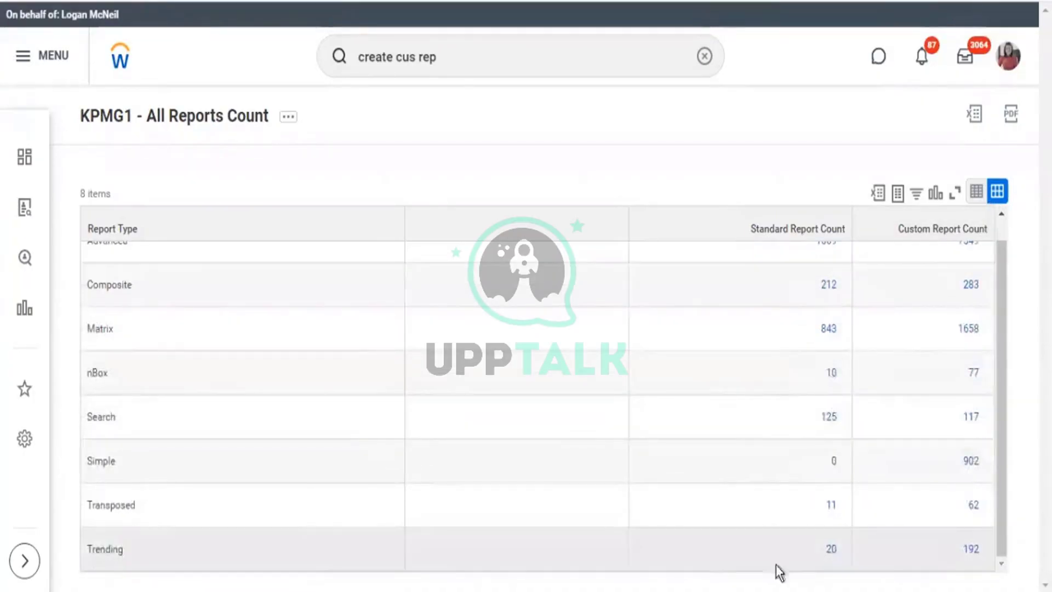
click(234, 122)
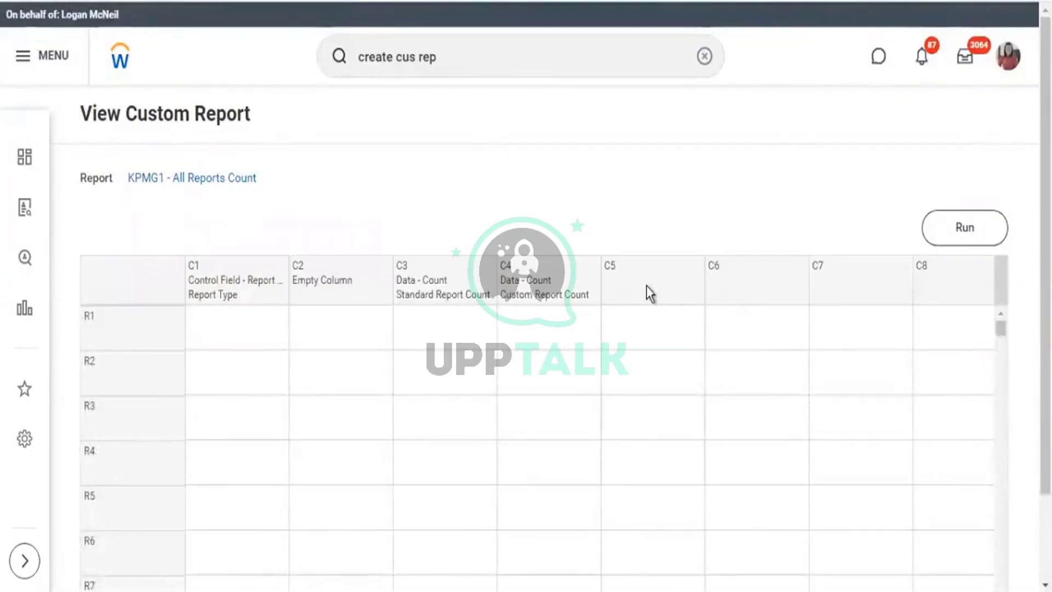
Define the empty column C5 as a Calculation column.
mouse_move(698, 262)
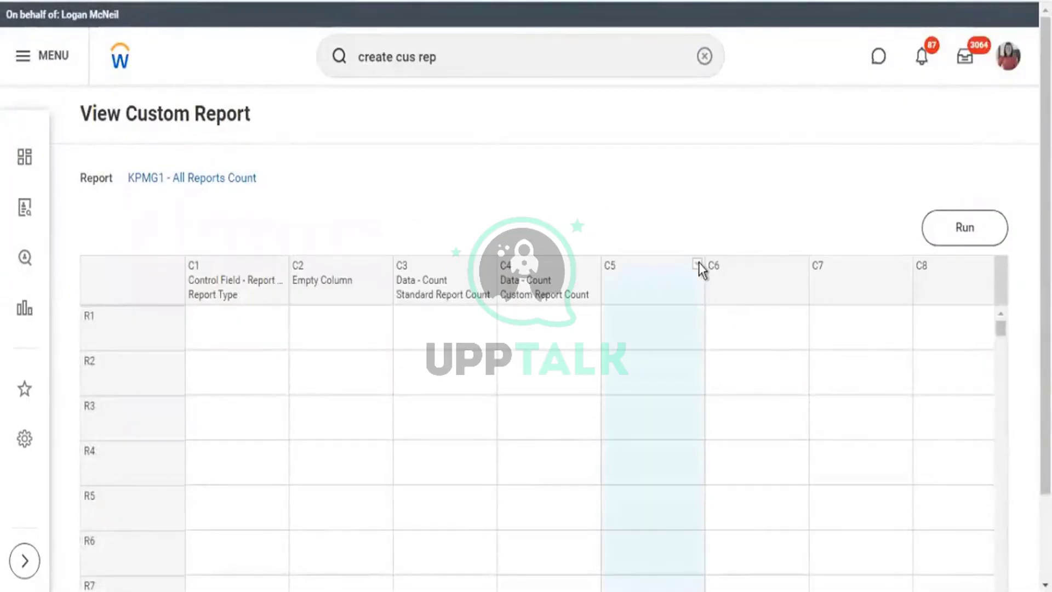
click(697, 300)
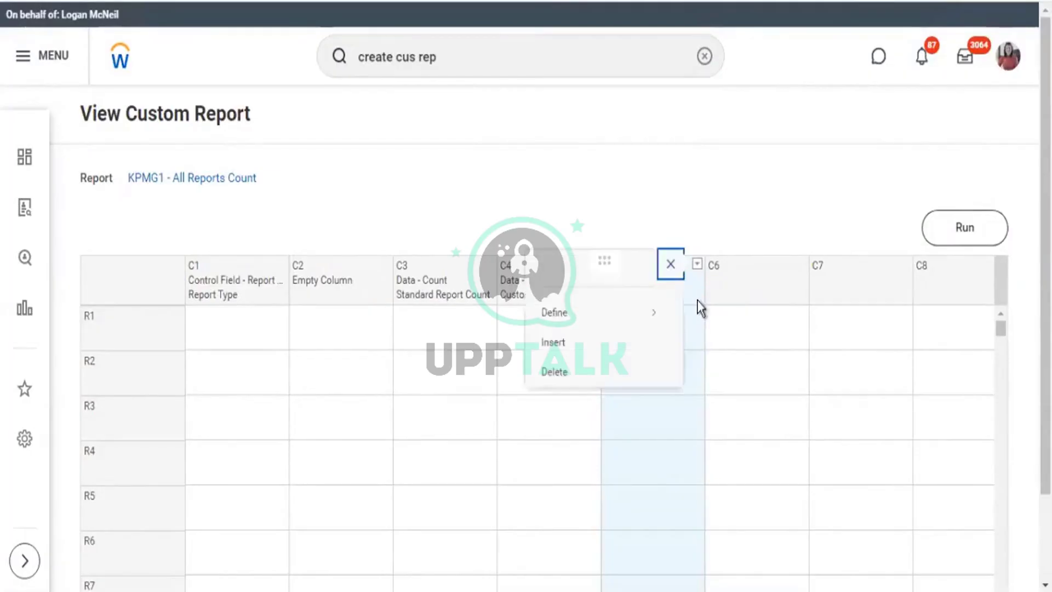
click(565, 317)
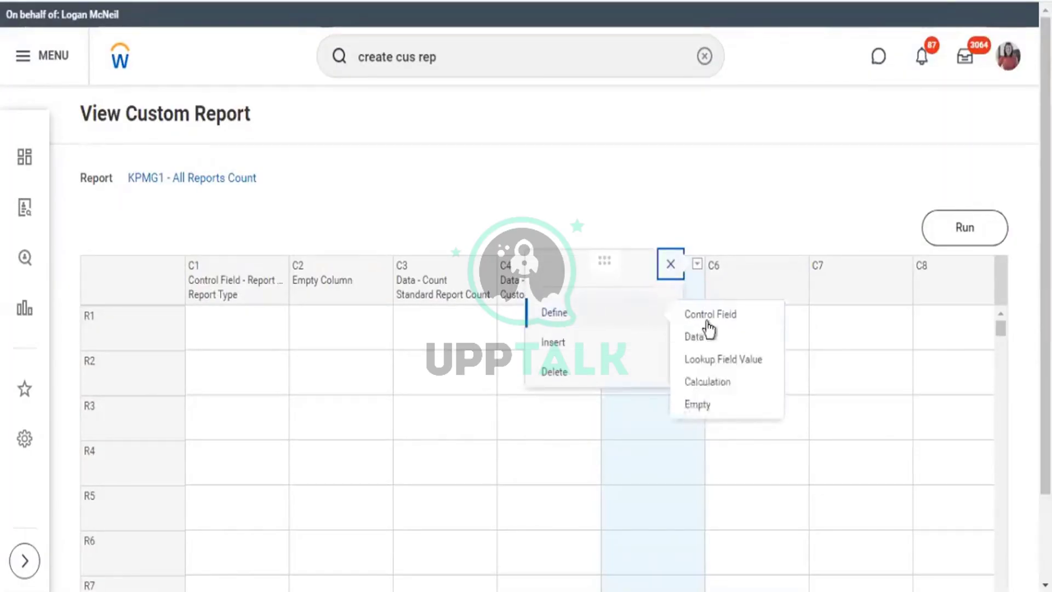
click(707, 390)
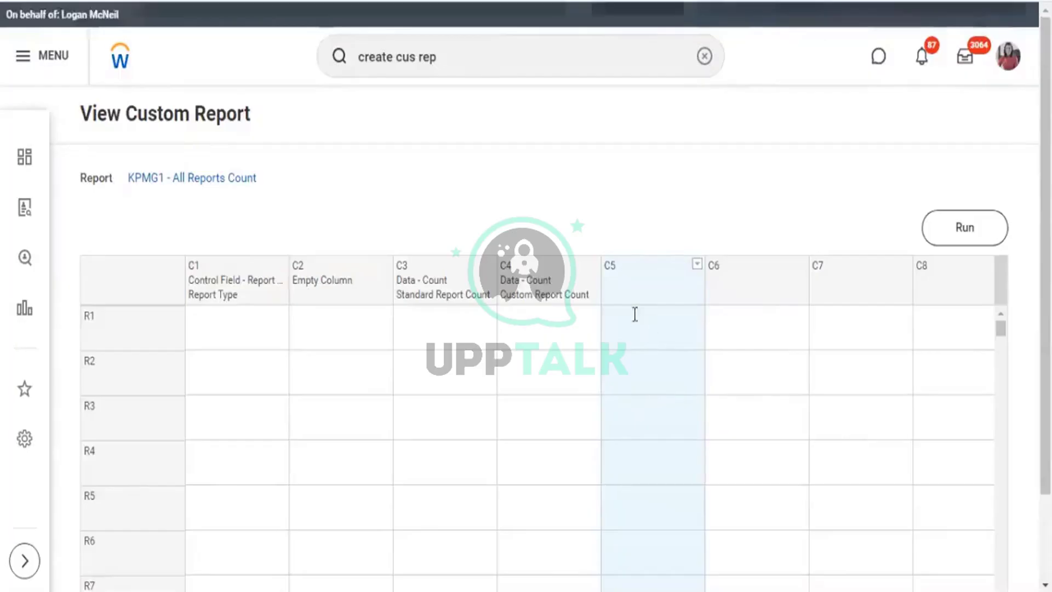
scroll(617, 345, down, 3)
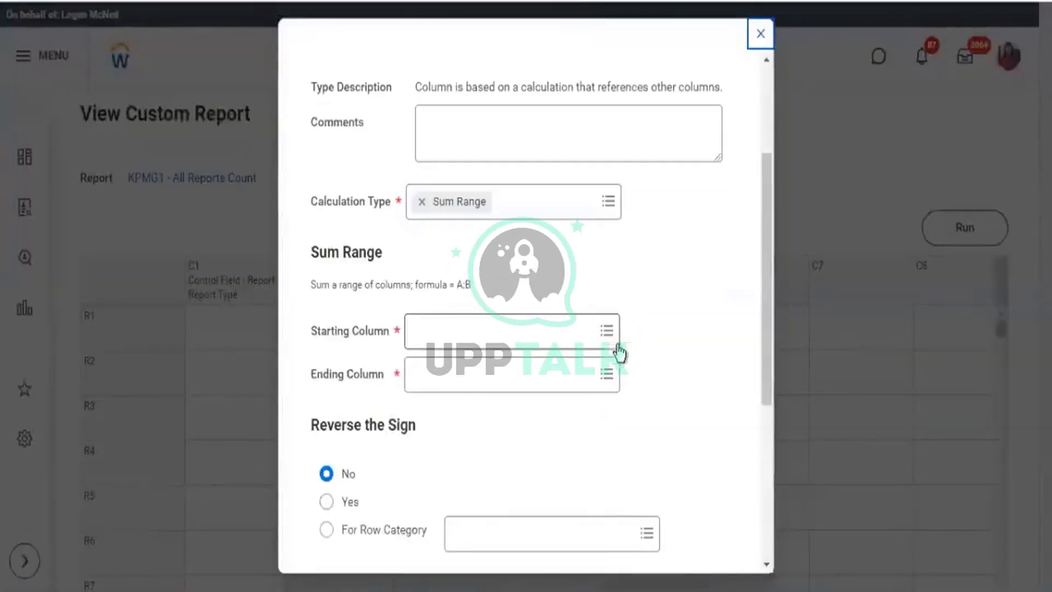
Make C5 a Sum Range of C3 through C4 named 'Total Report Count' and rerun the report.
click(611, 207)
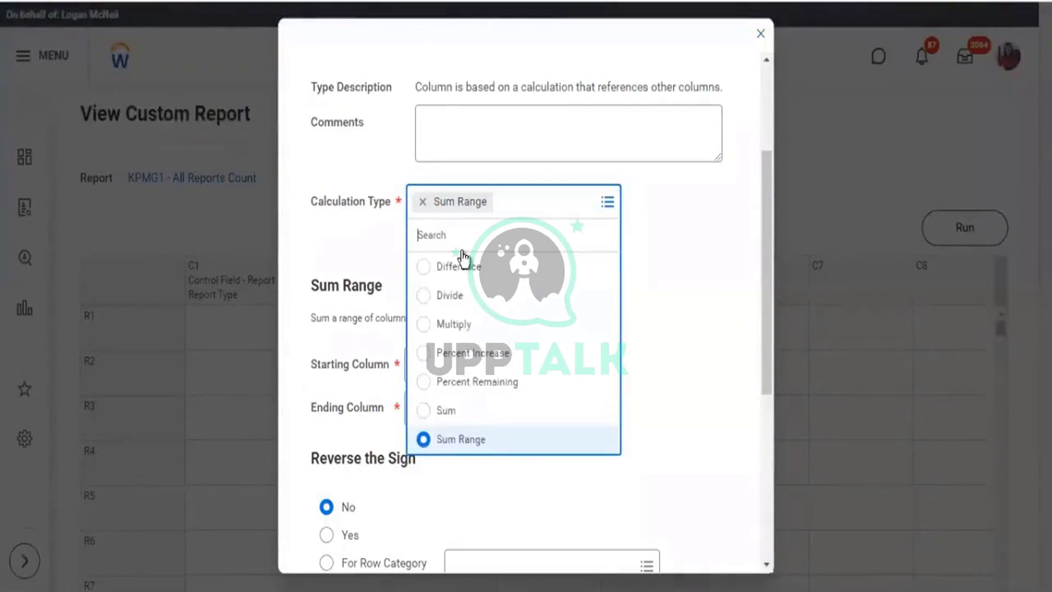
click(698, 246)
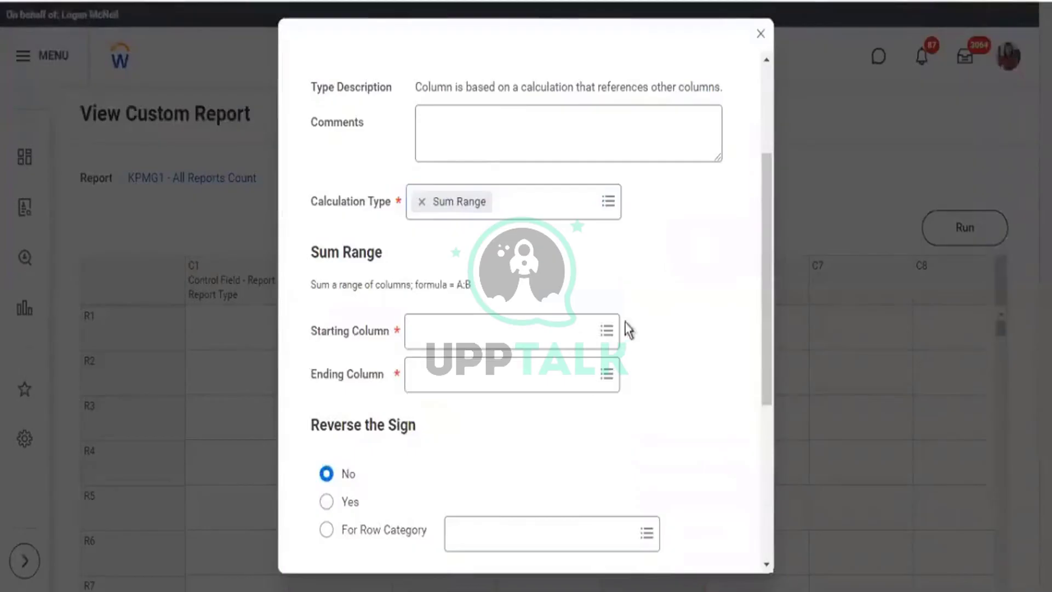
click(605, 335)
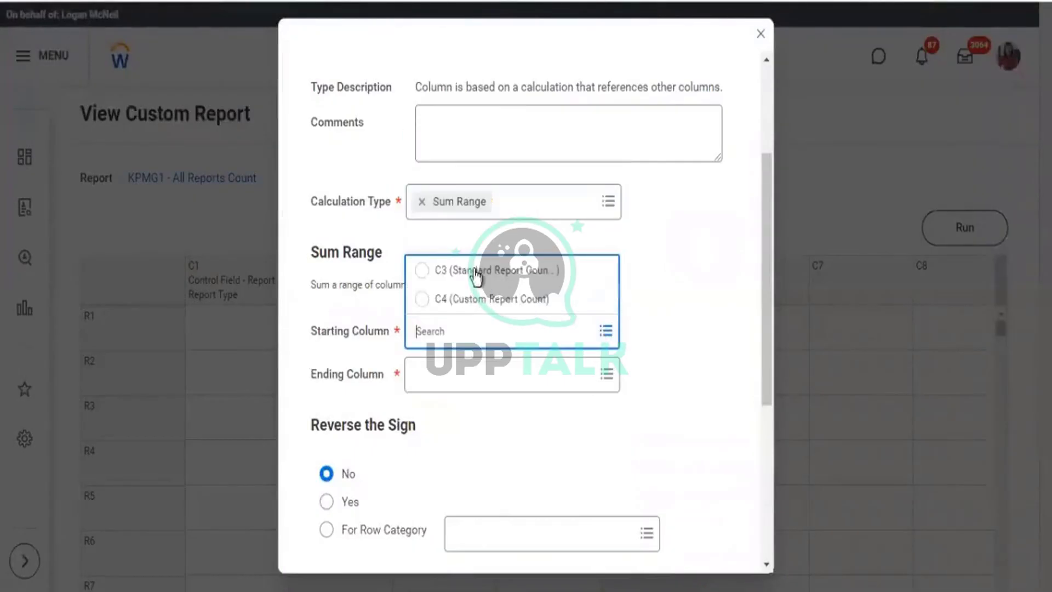
key(Return)
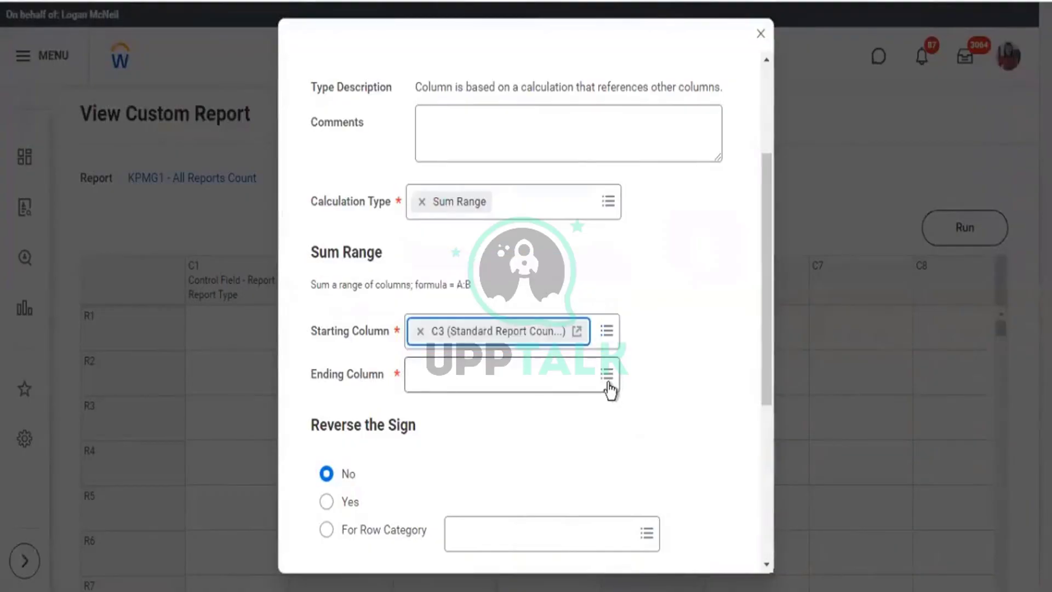
click(608, 384)
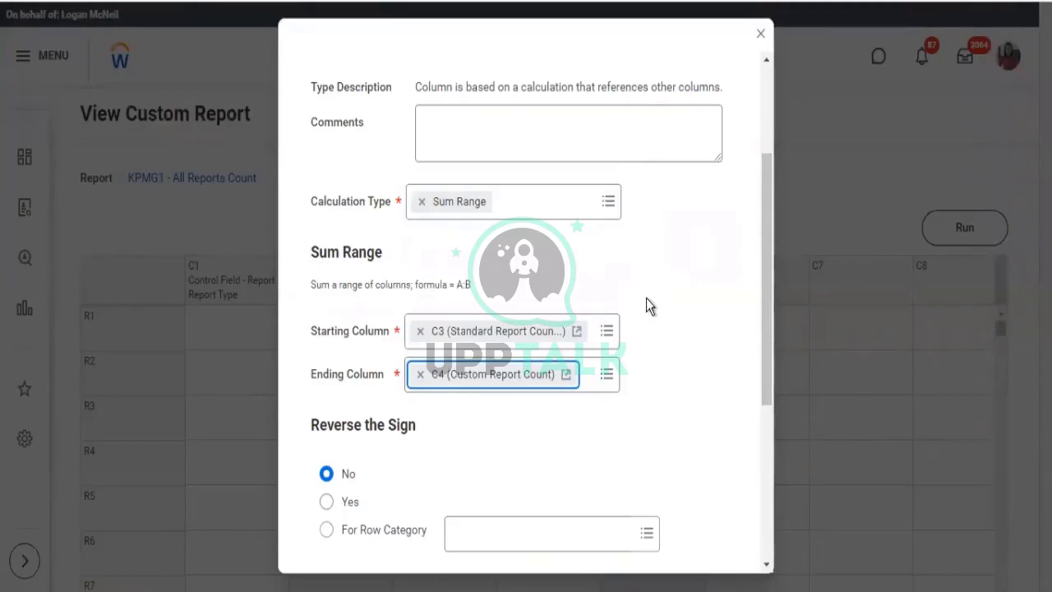
scroll(649, 305, up, 4)
click(511, 181)
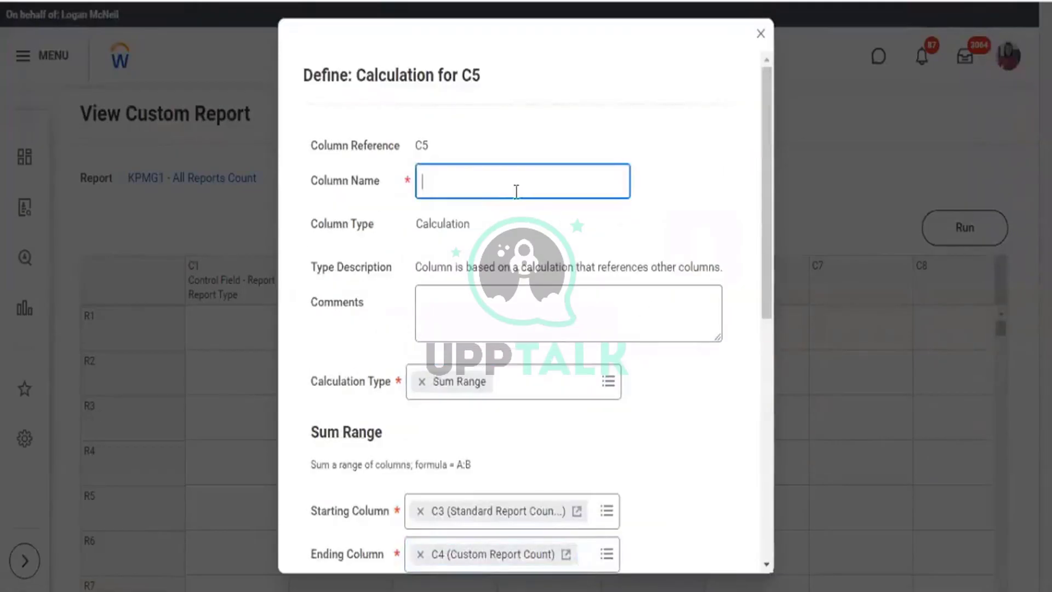
text(Total Report Count)
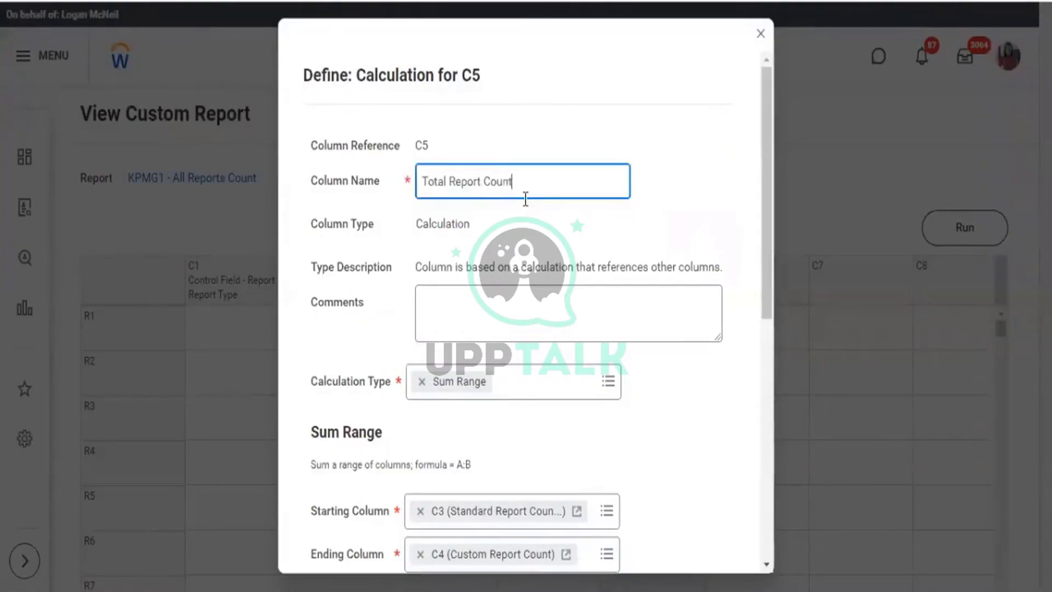
scroll(669, 282, down, 8)
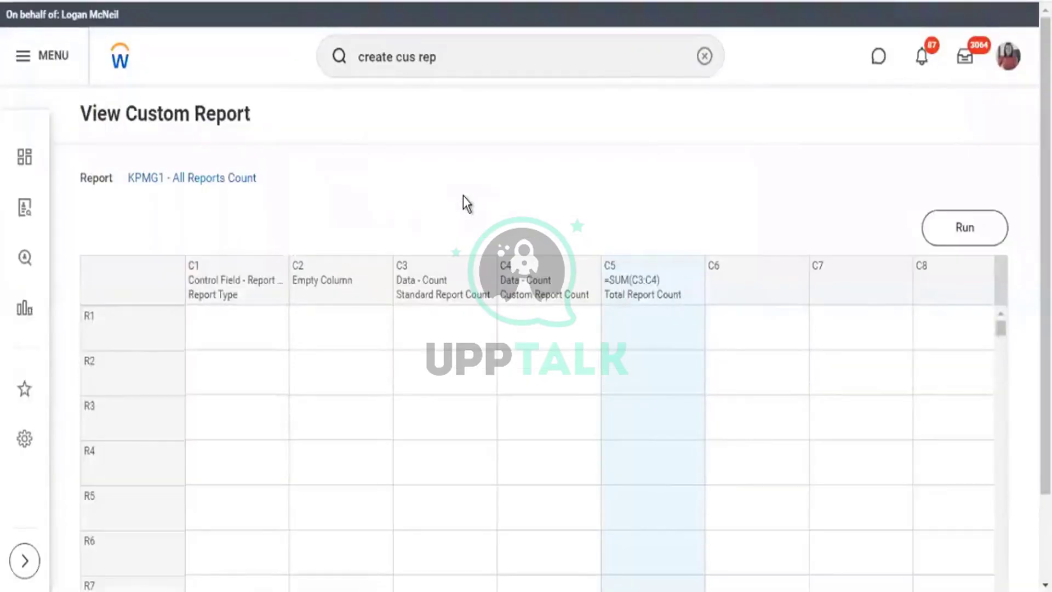
click(973, 237)
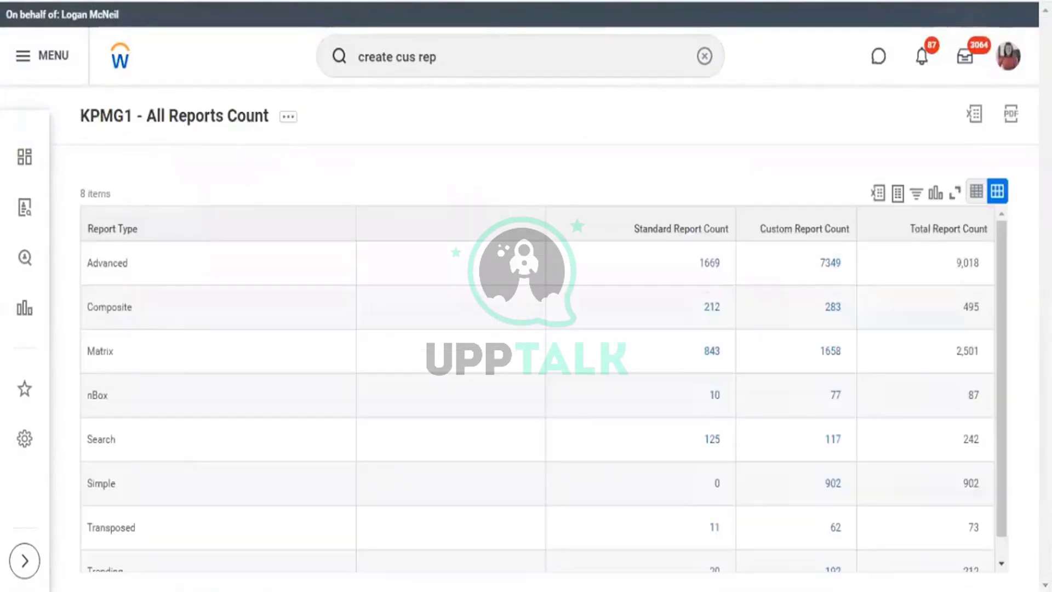
Check the Total Report Count values, e.g. 73 for Transposed, then reopen the report definition.
scroll(975, 422, down, 1)
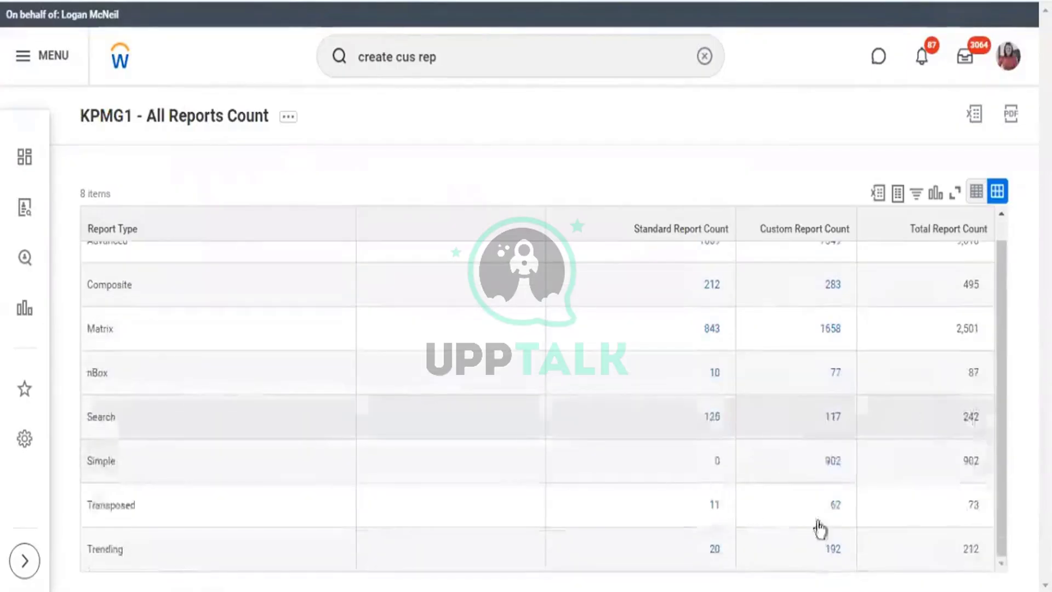
drag(967, 503, 987, 505)
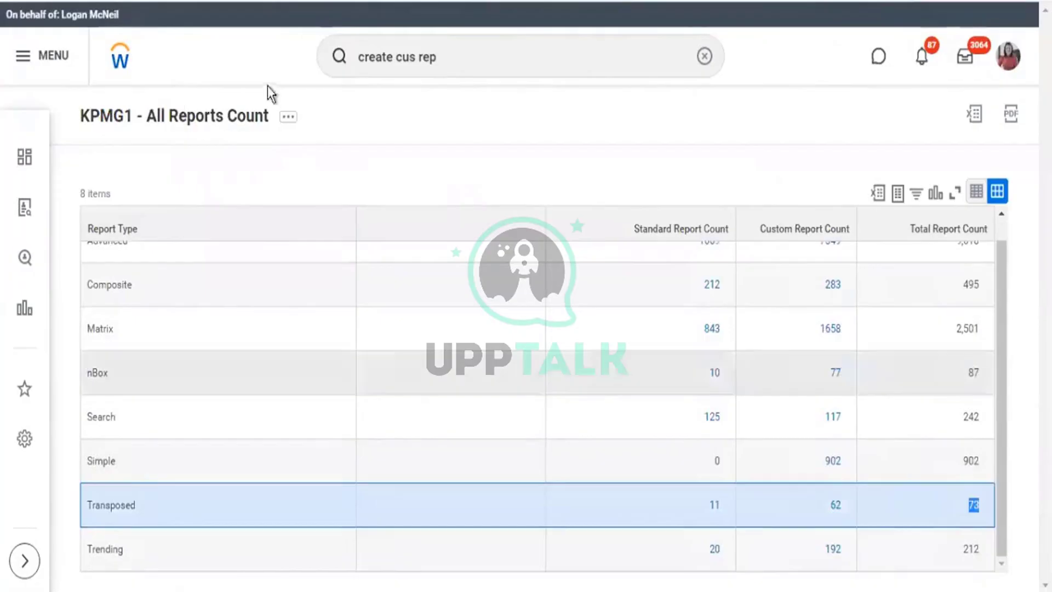
click(254, 117)
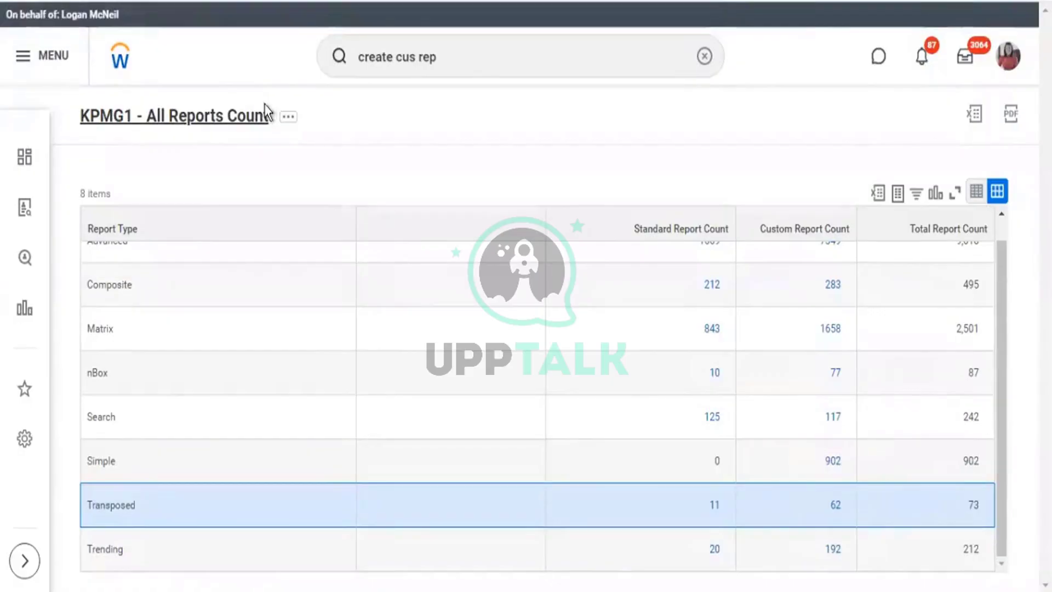
click(264, 109)
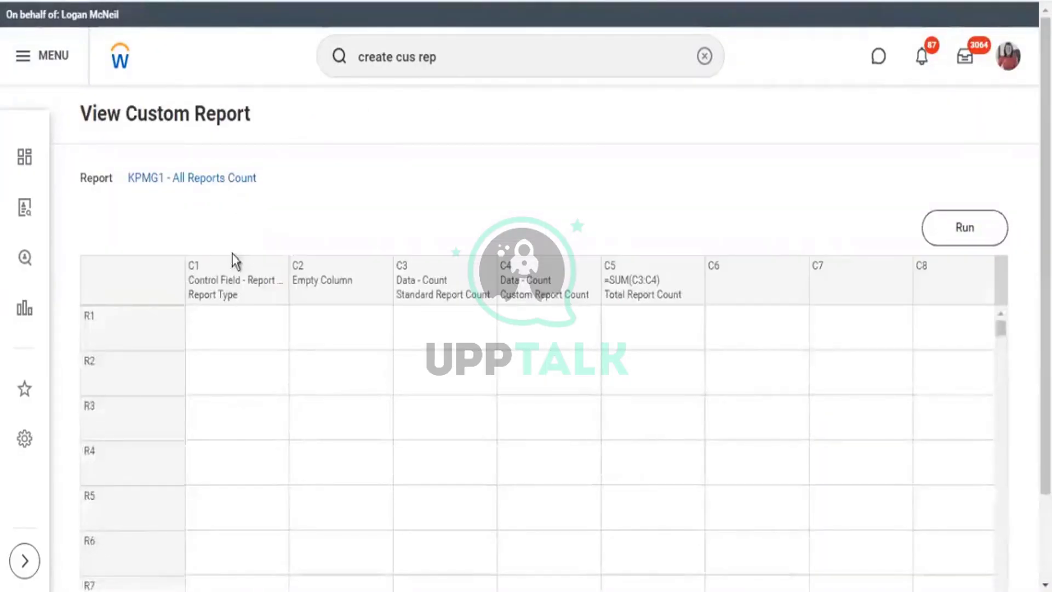
Define row R1 as Combine Data with the row name 'Combine'.
scroll(158, 268, down, 2)
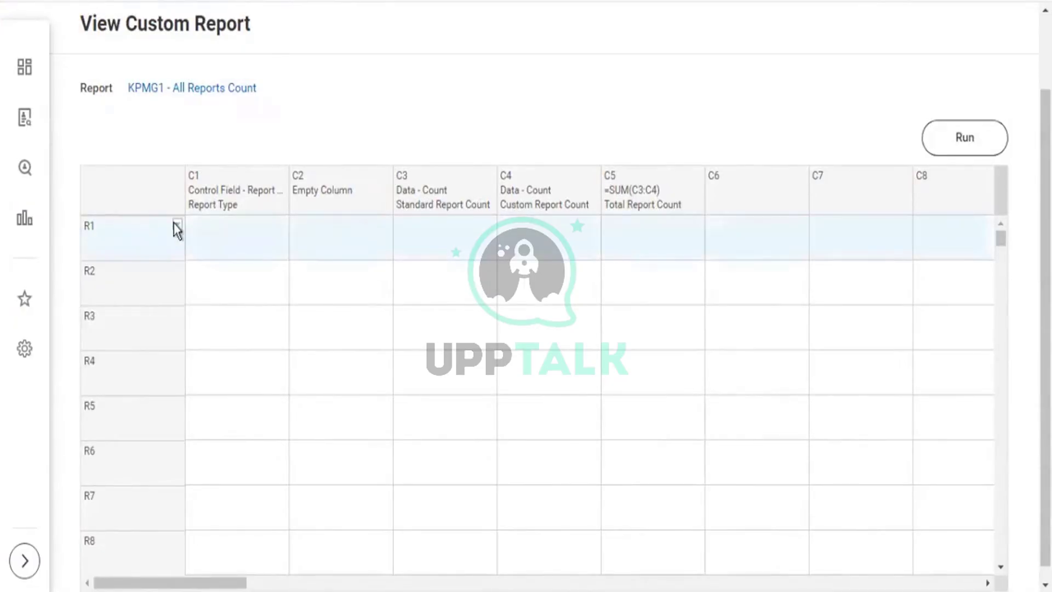
click(198, 249)
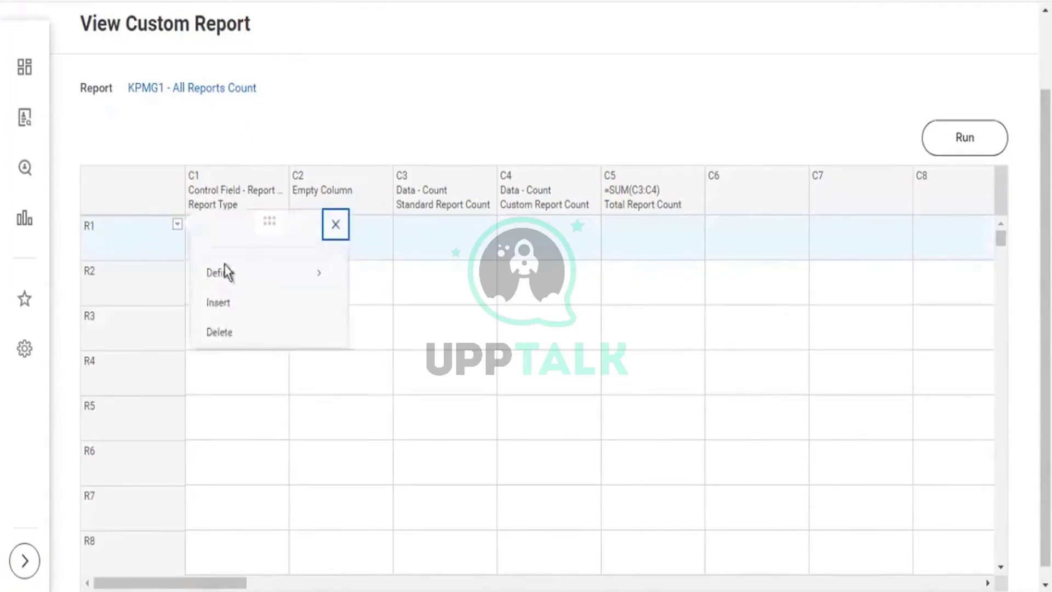
mouse_move(283, 277)
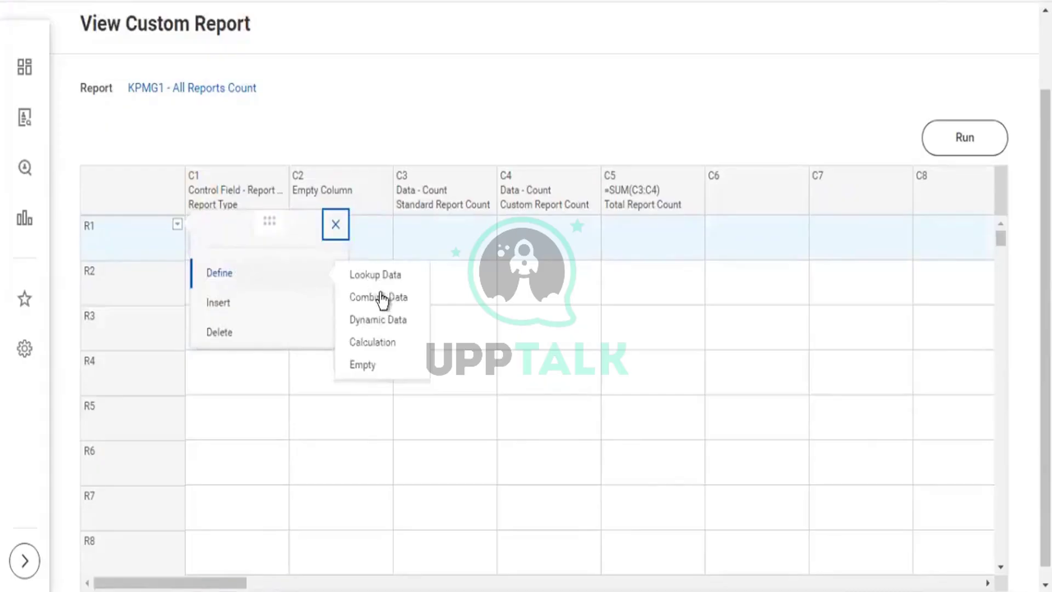
click(400, 324)
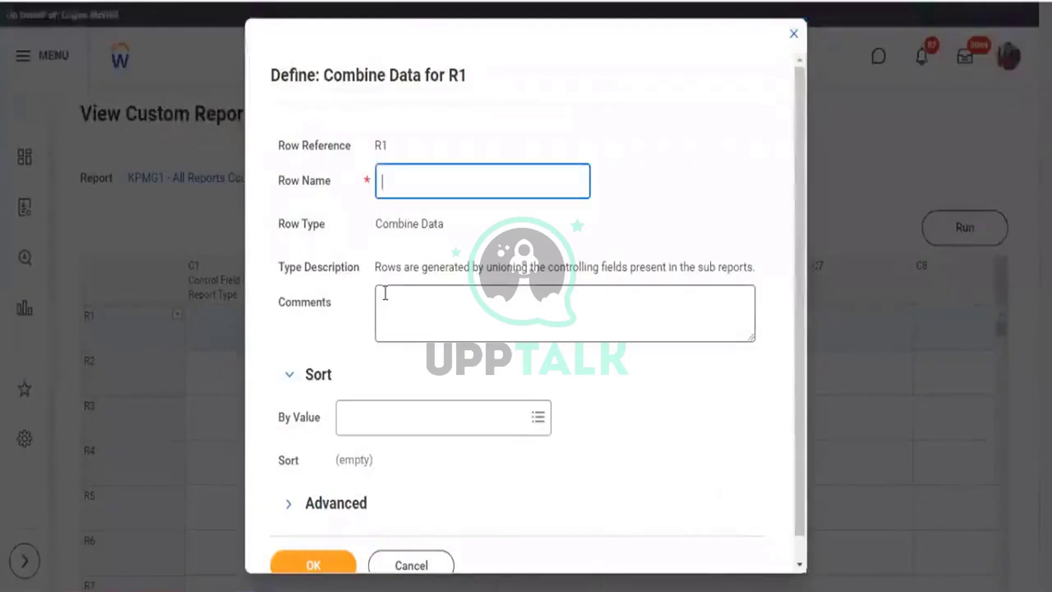
text(C)
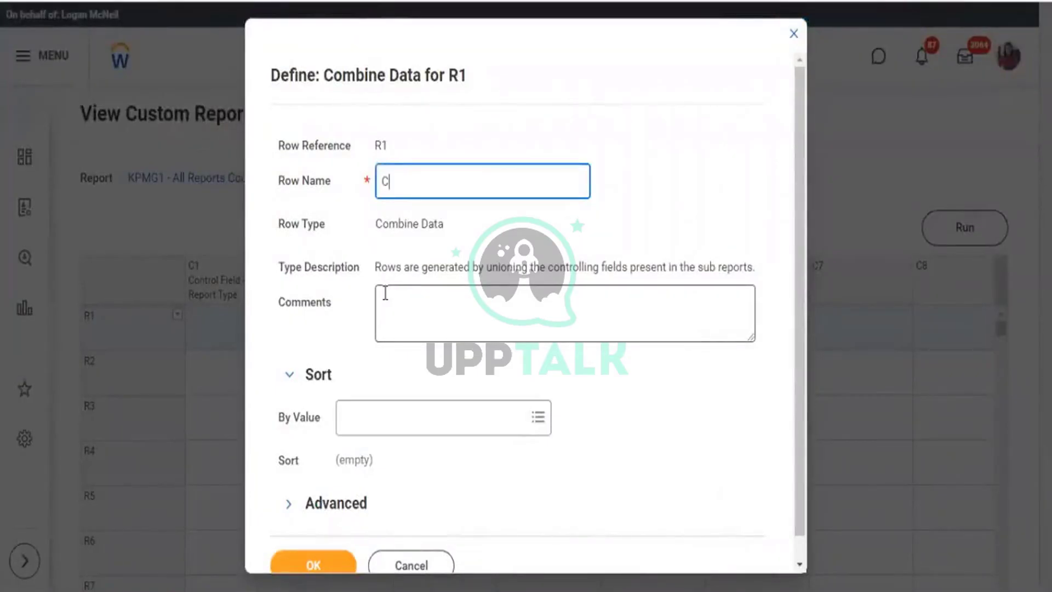
text(ombine)
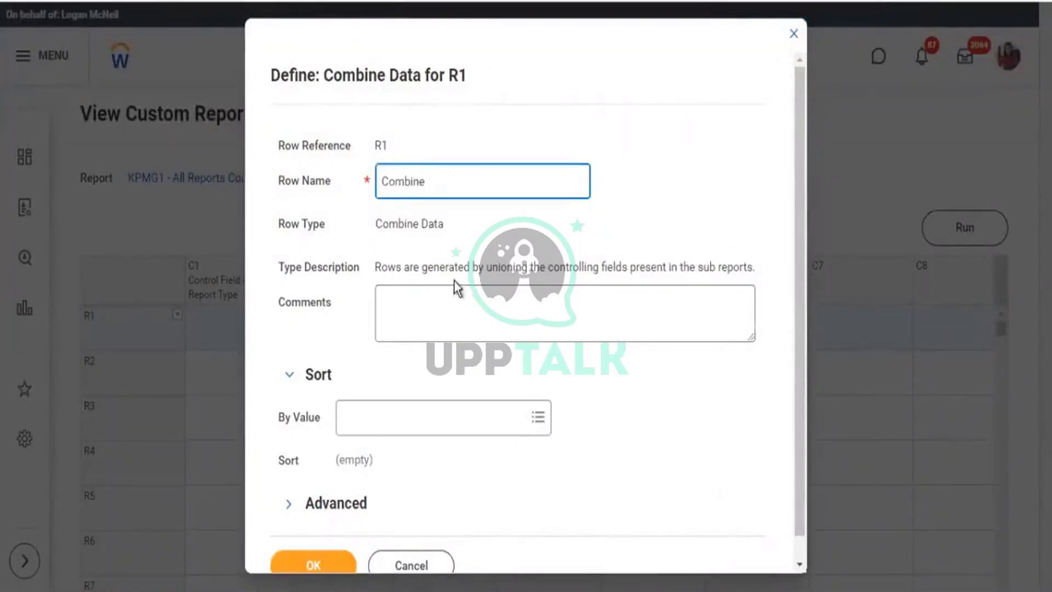
scroll(383, 411, down, 1)
click(329, 547)
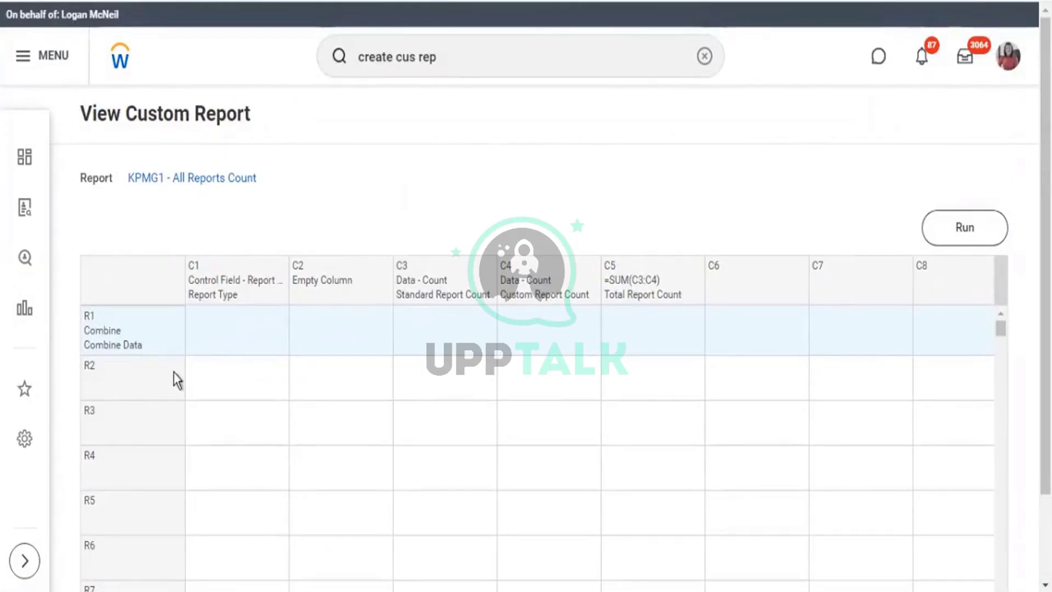
Define row R2 as a calculation with the Sum calculation type.
mouse_move(177, 367)
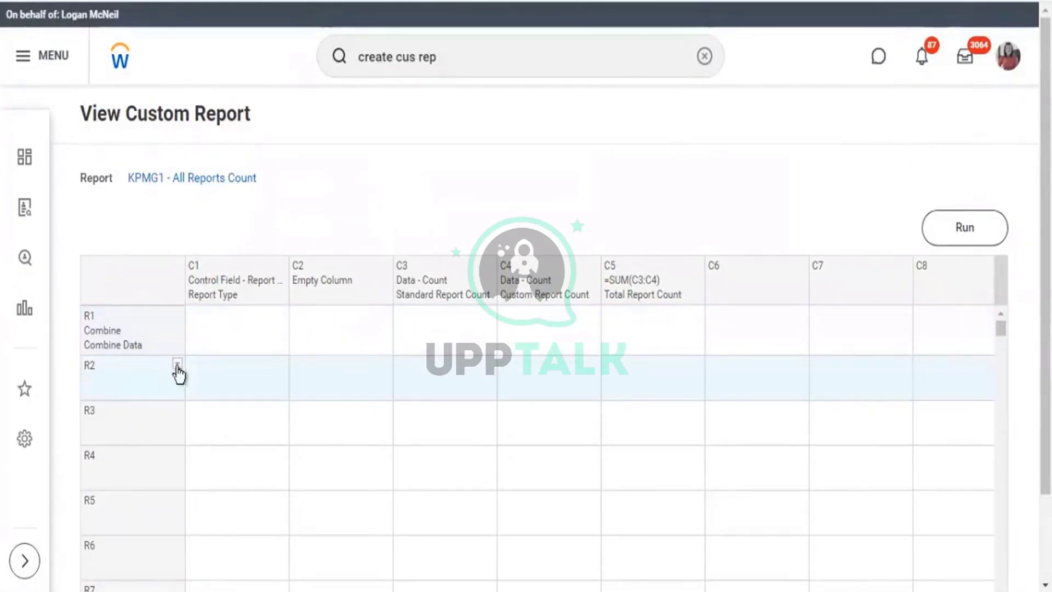
click(177, 365)
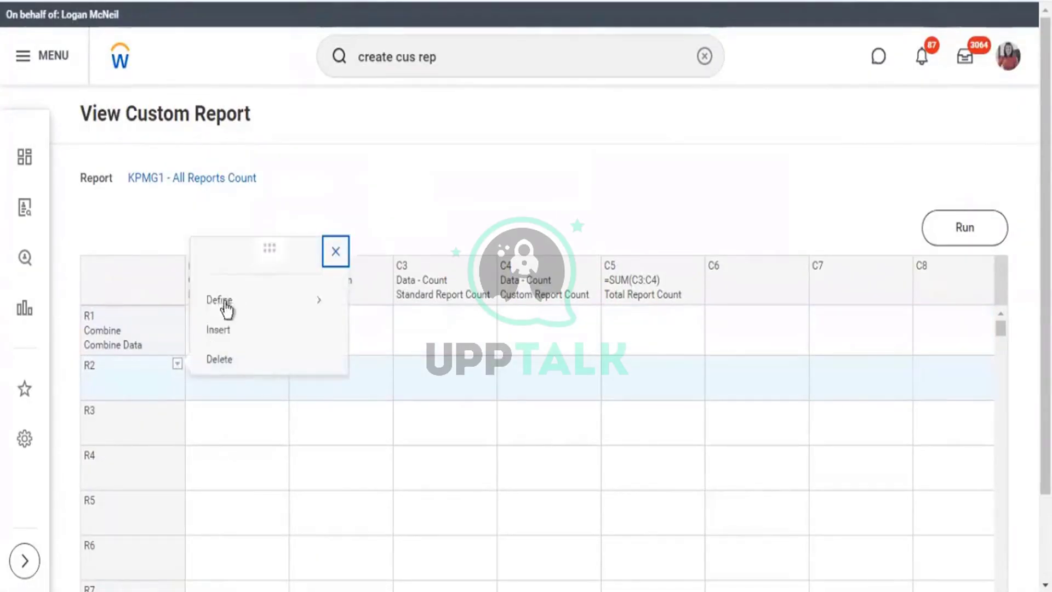
mouse_move(318, 303)
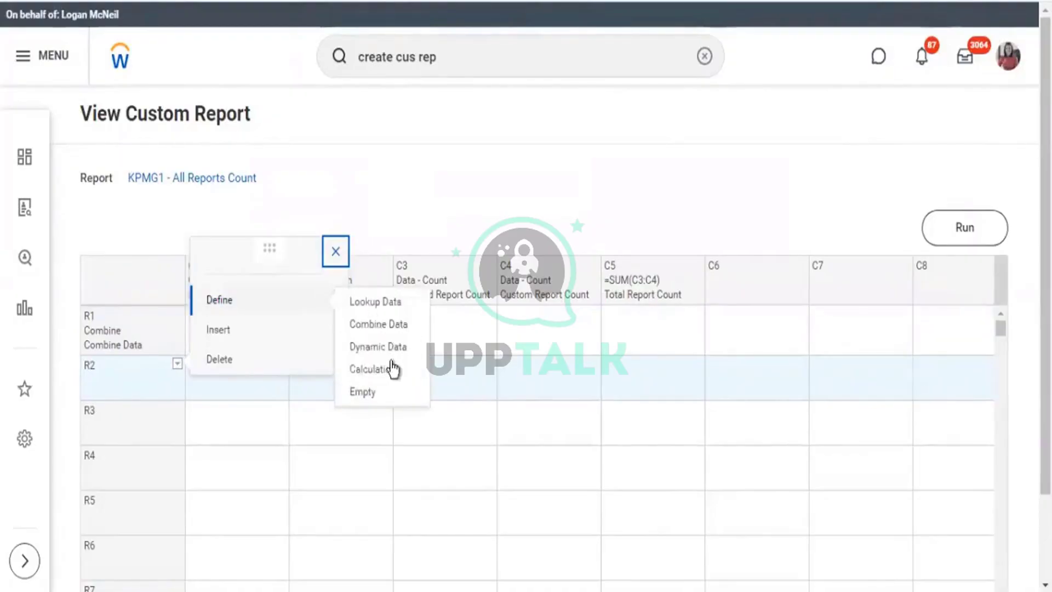
click(294, 383)
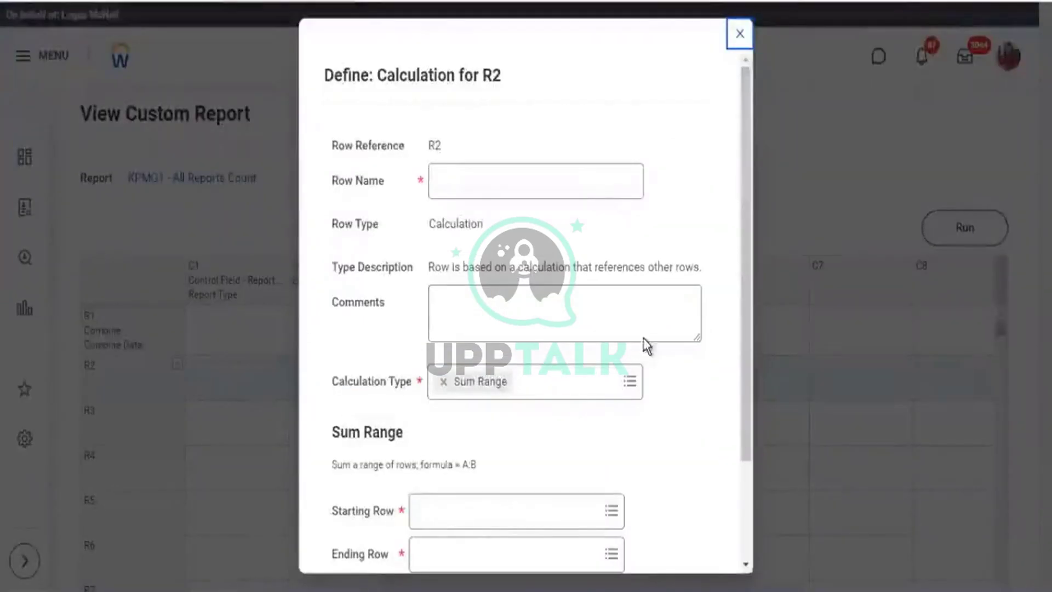
scroll(639, 350, down, 3)
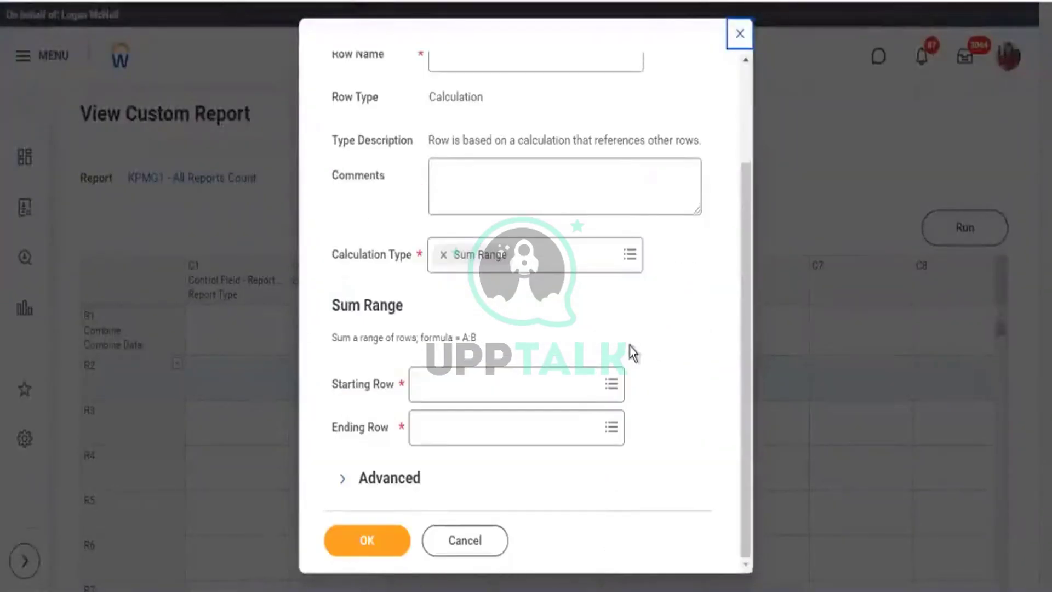
click(630, 256)
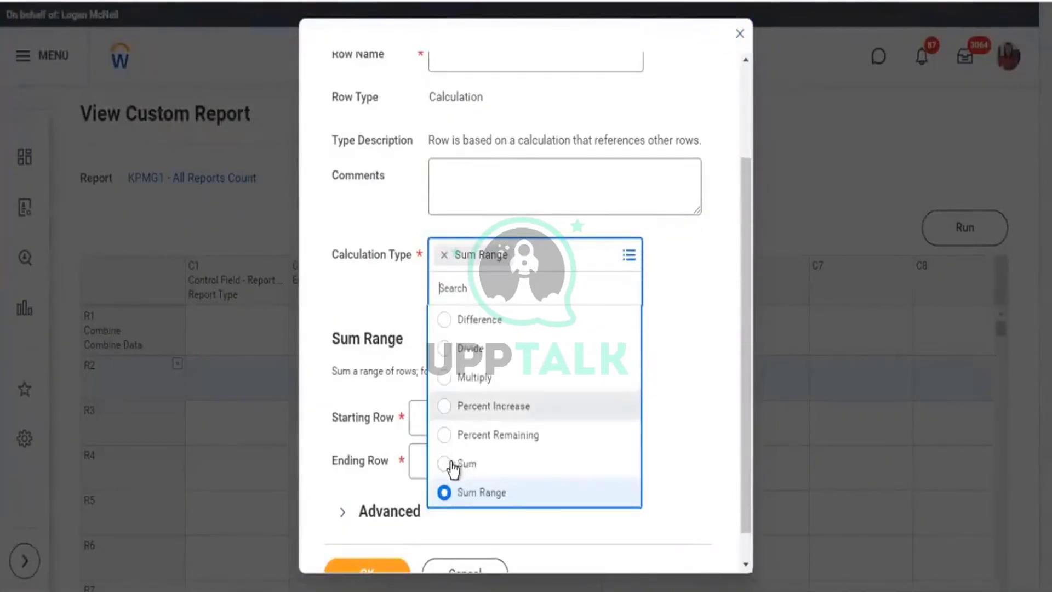
click(451, 465)
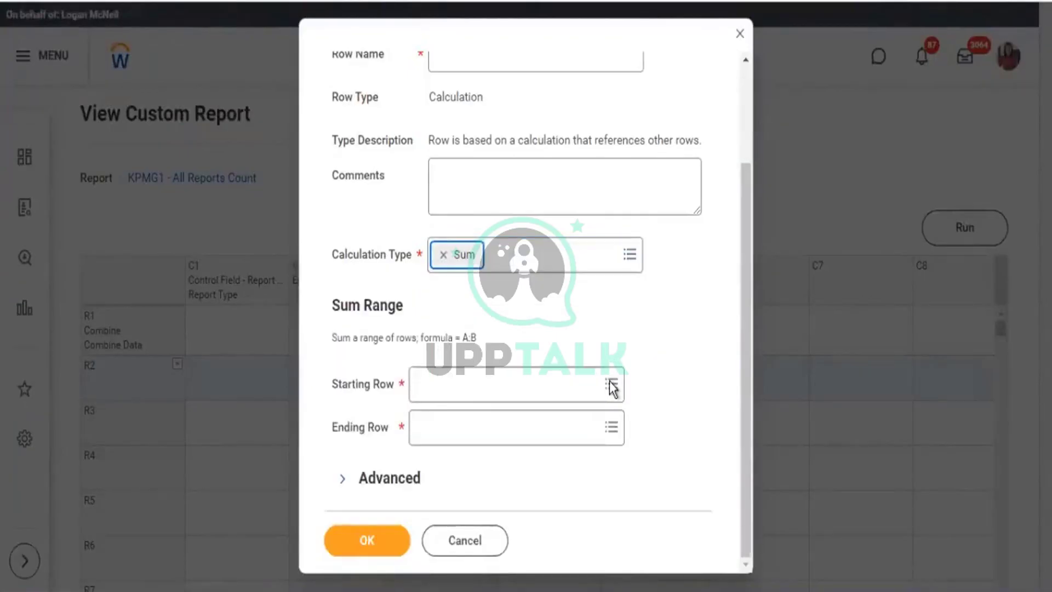
Choose row R1 (Combine) as the row to sum.
click(611, 386)
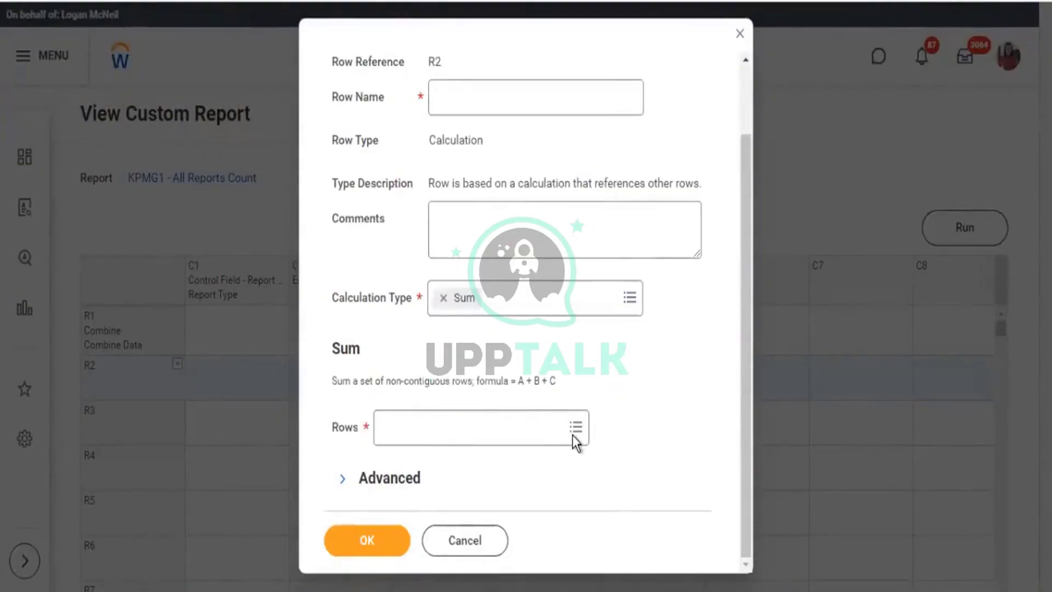
click(575, 427)
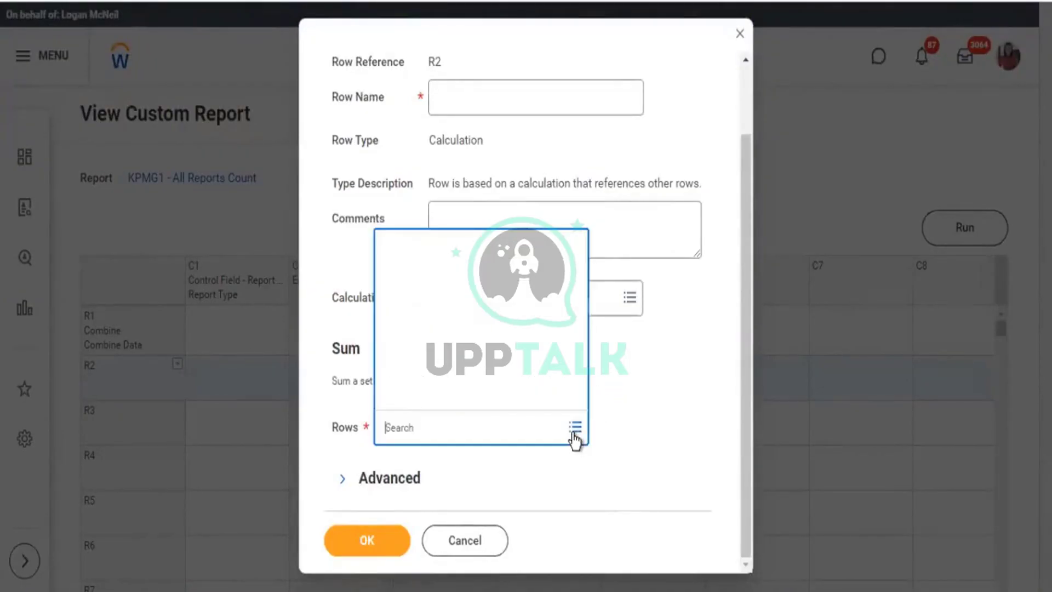
click(575, 427)
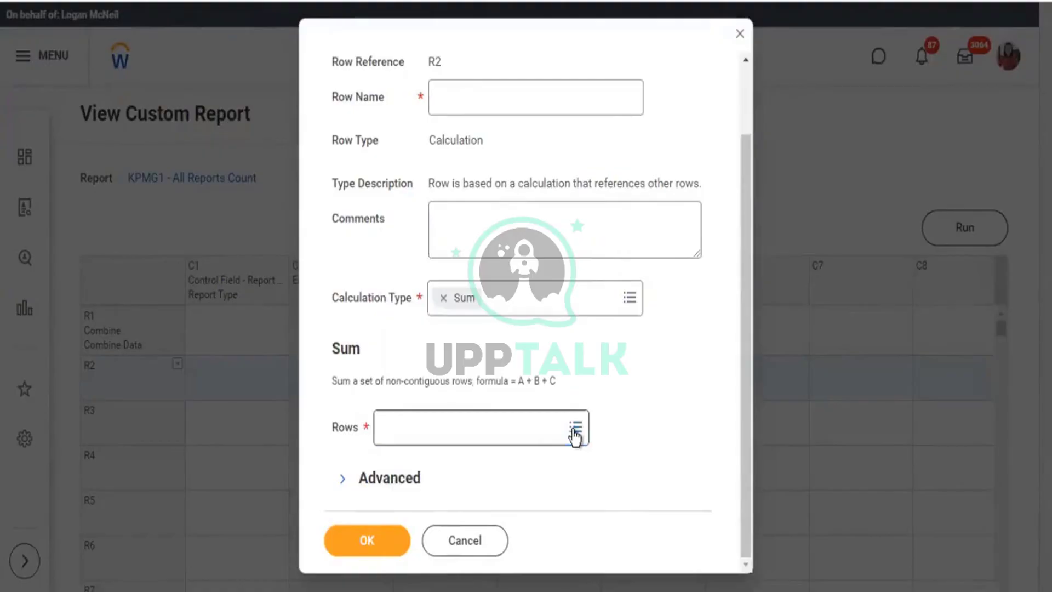
click(574, 430)
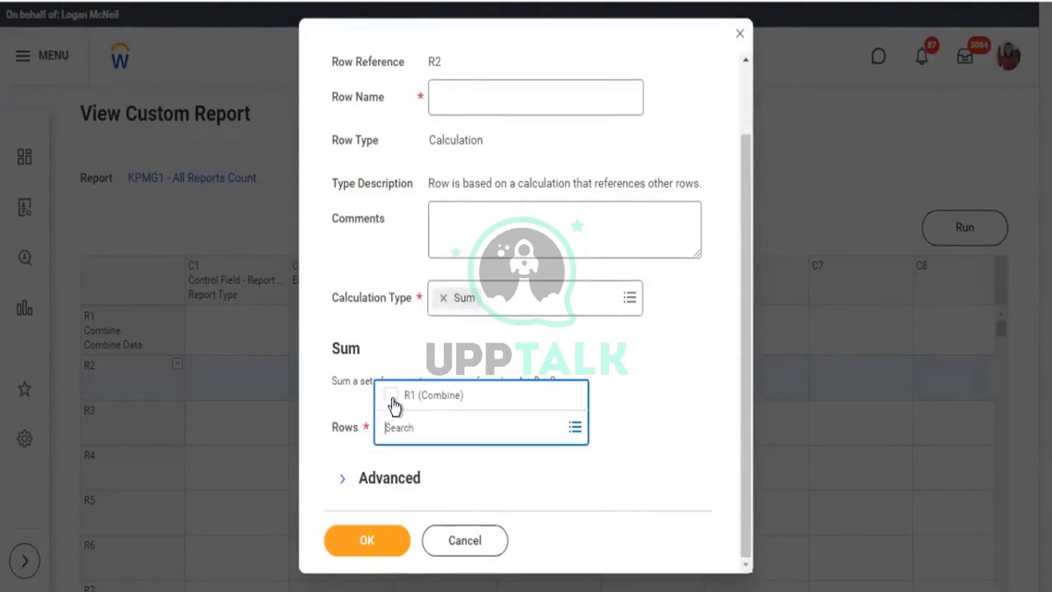
click(441, 393)
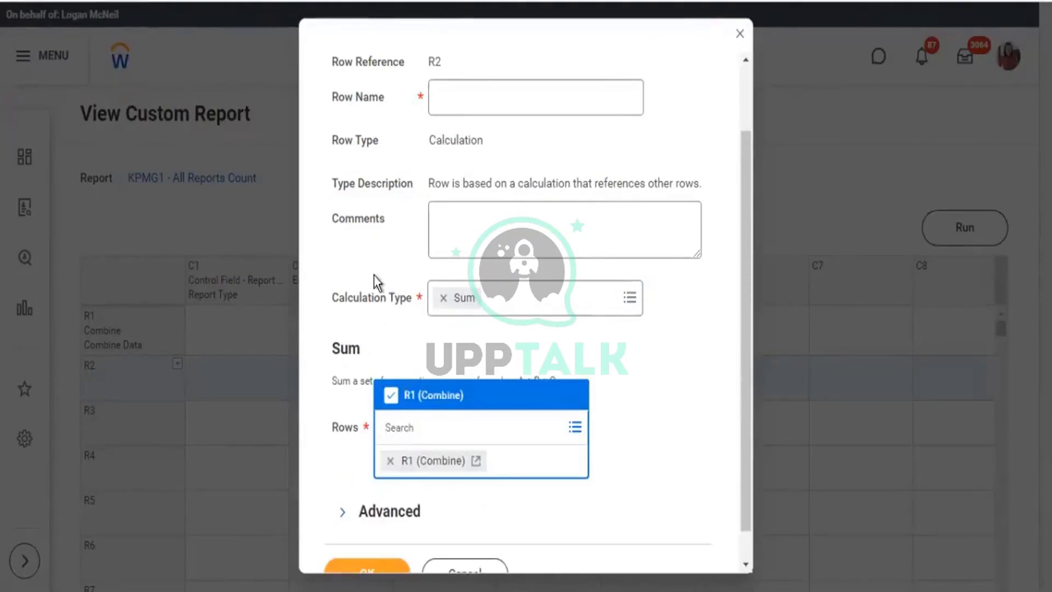
click(660, 397)
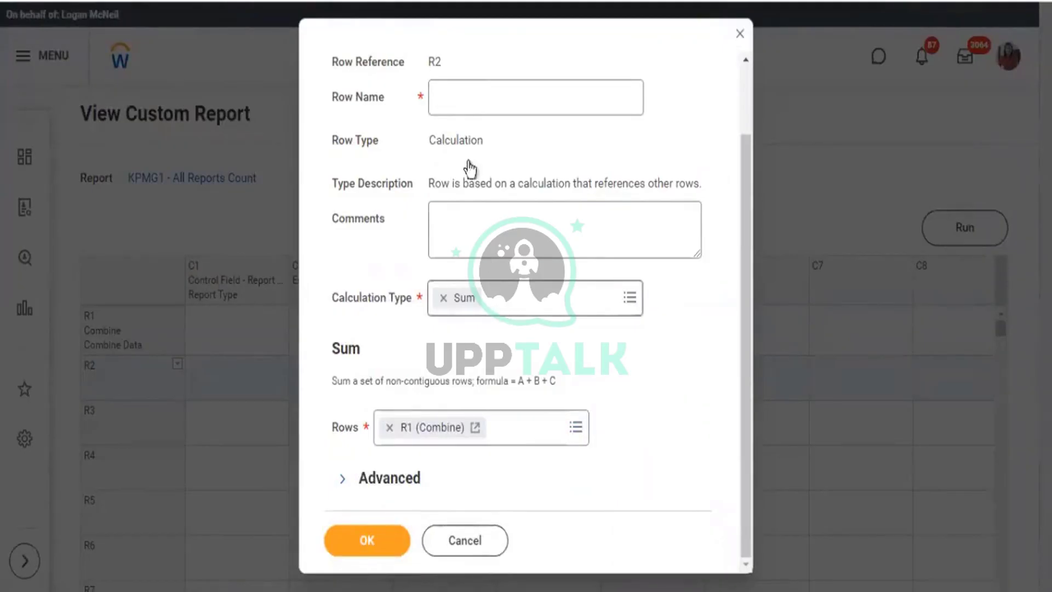
Name row R2 'Total Report Count', save it, and run the report.
click(470, 105)
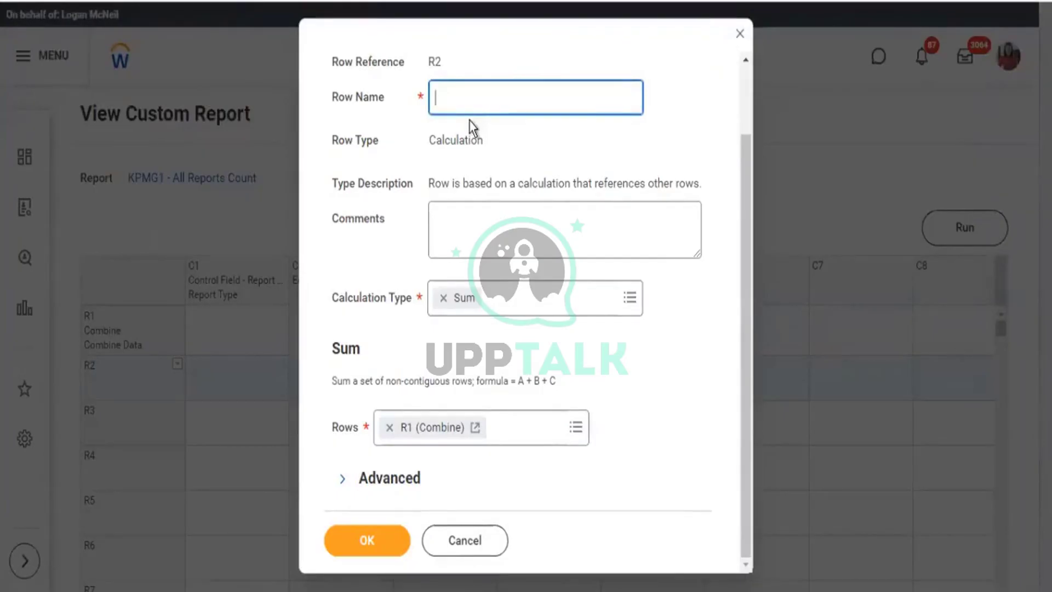
text(T)
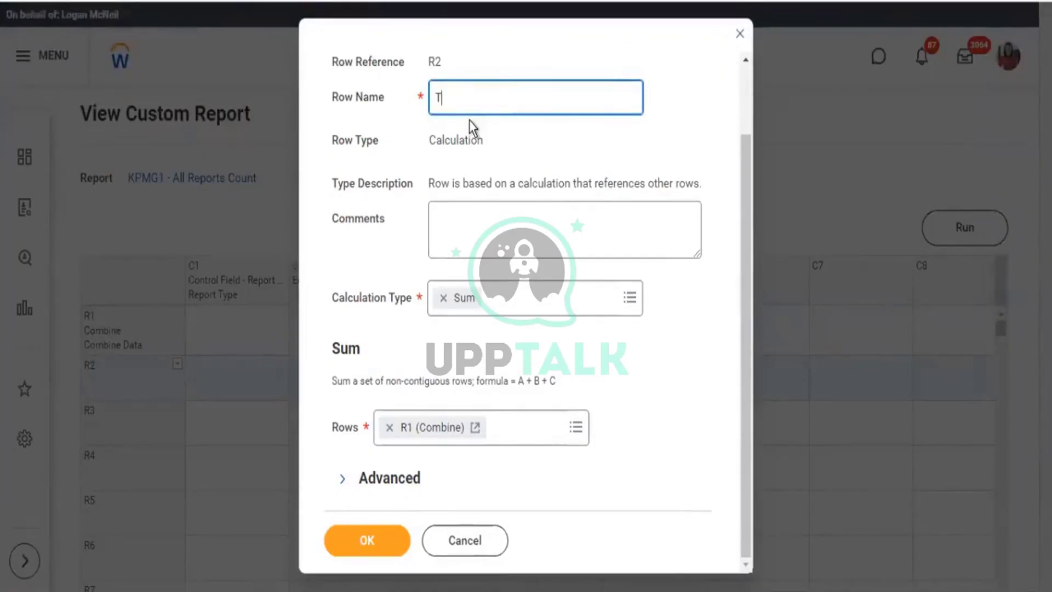
text(otal Report Count)
click(367, 542)
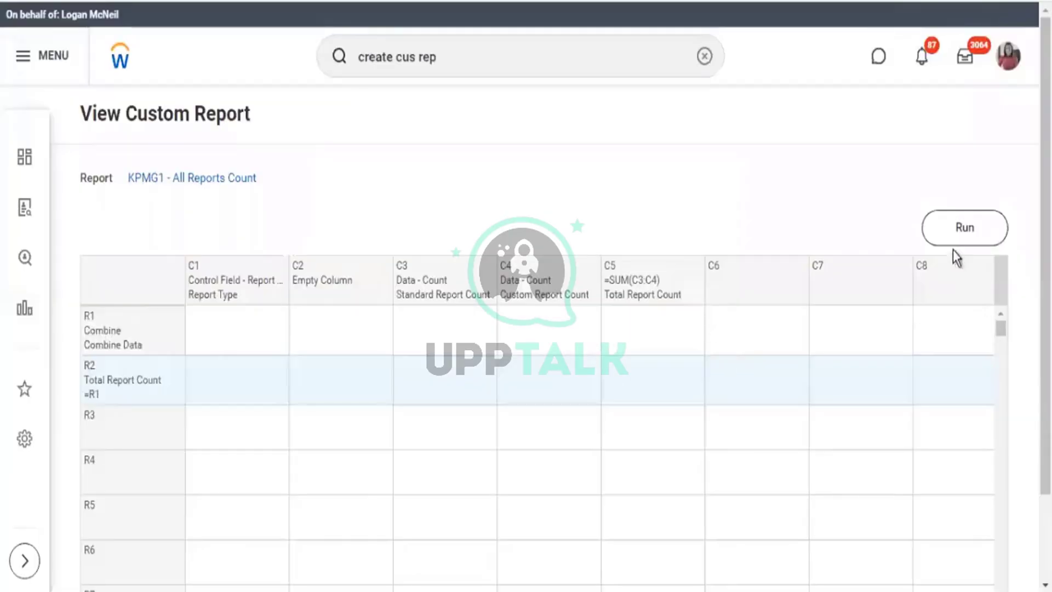
click(956, 237)
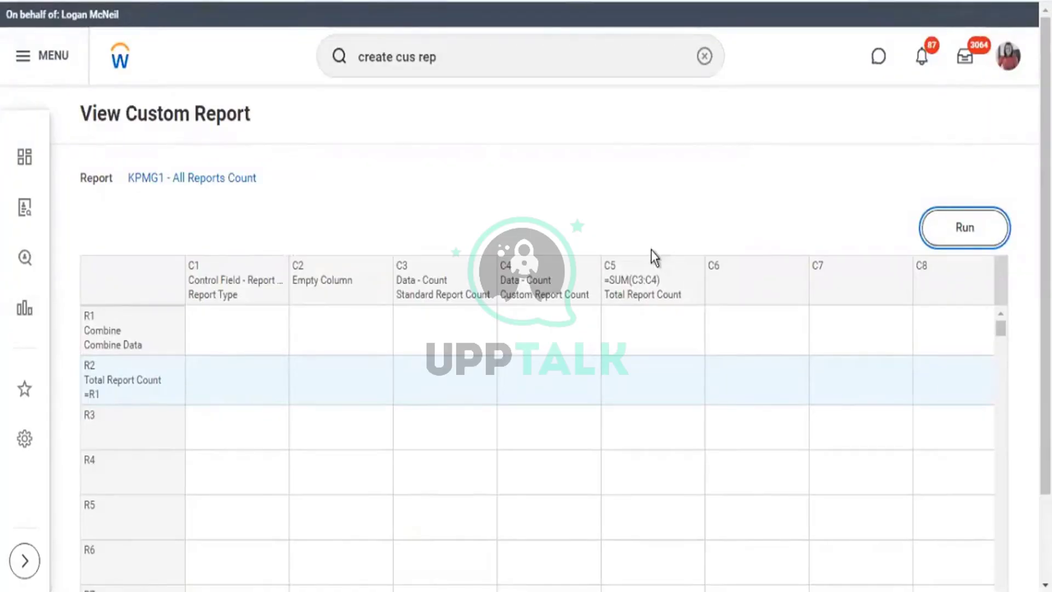
scroll(904, 467, down, 2)
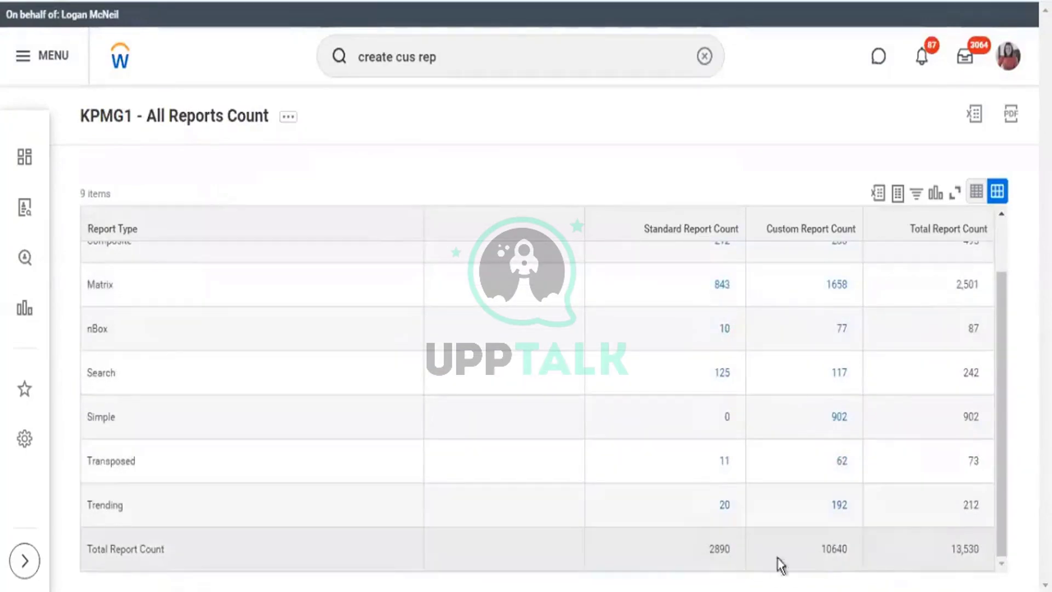
click(852, 556)
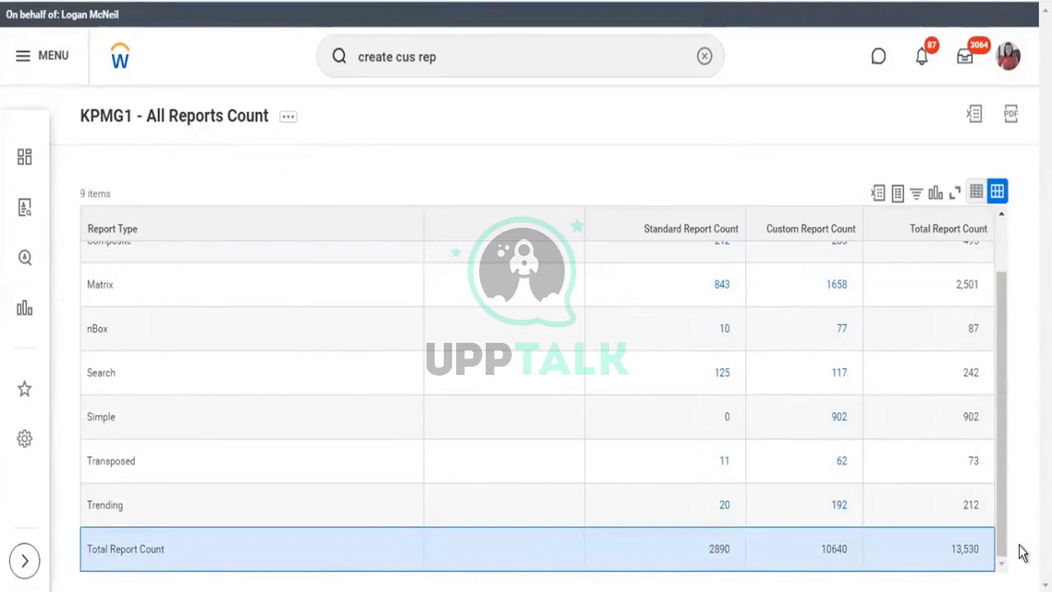
scroll(669, 381, up, 2)
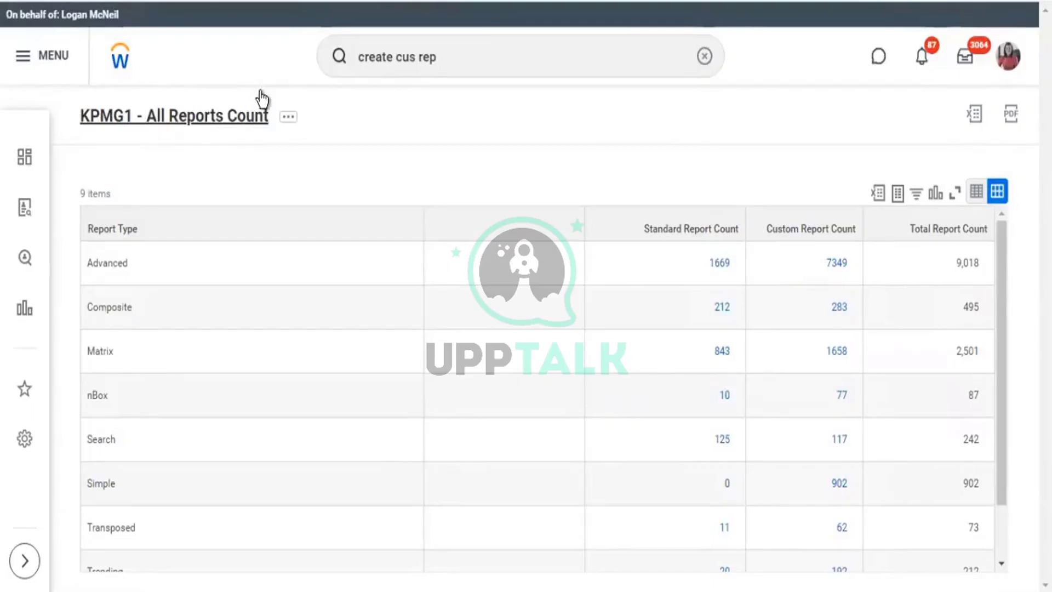
click(260, 92)
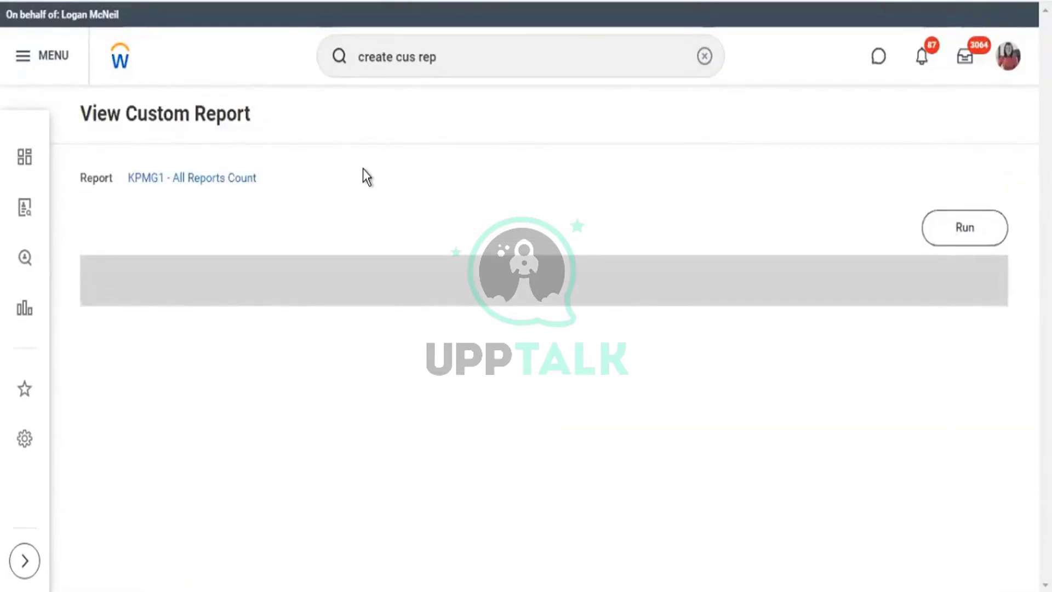
Edit the R2 Total Report Count row definition and expand its advanced options.
scroll(165, 268, down, 2)
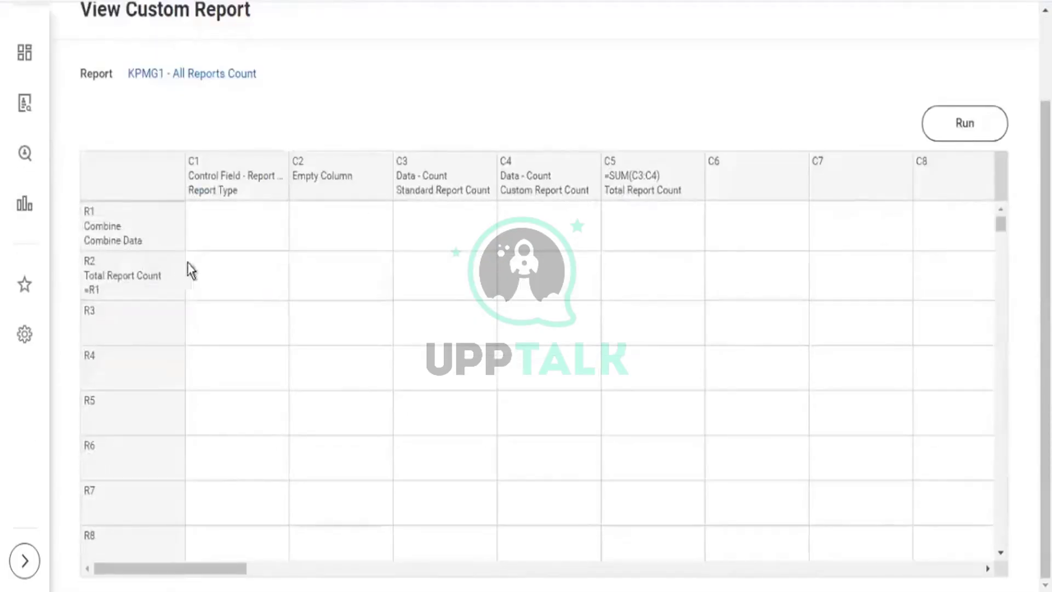
mouse_move(172, 260)
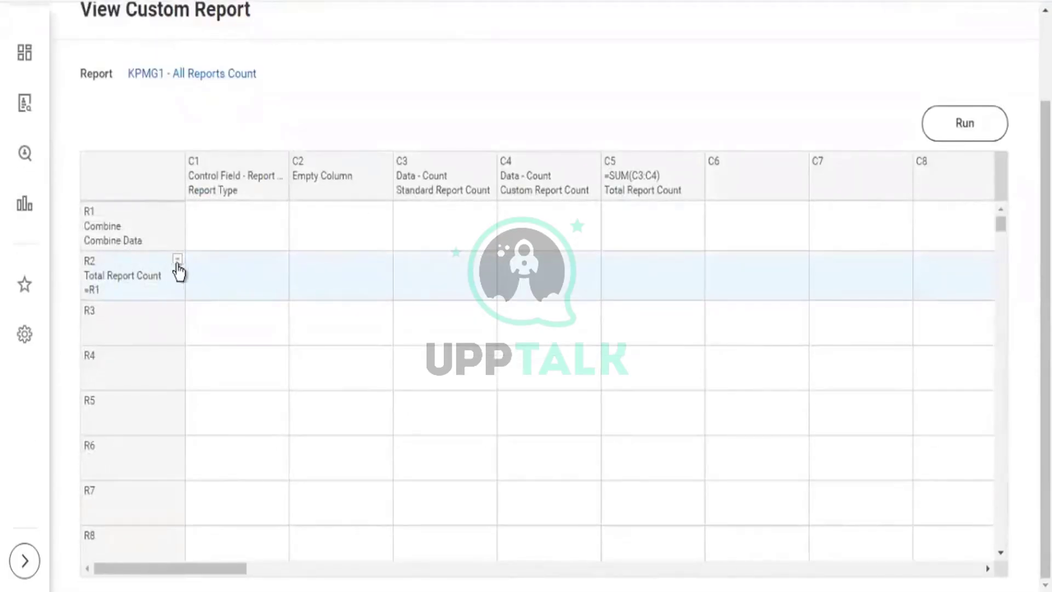
click(178, 260)
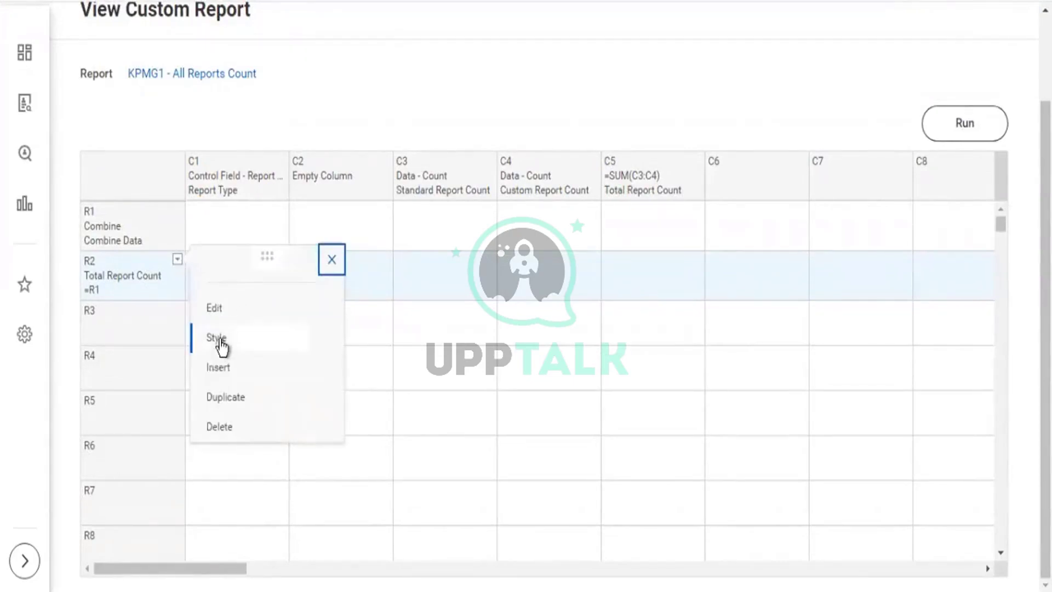
click(217, 308)
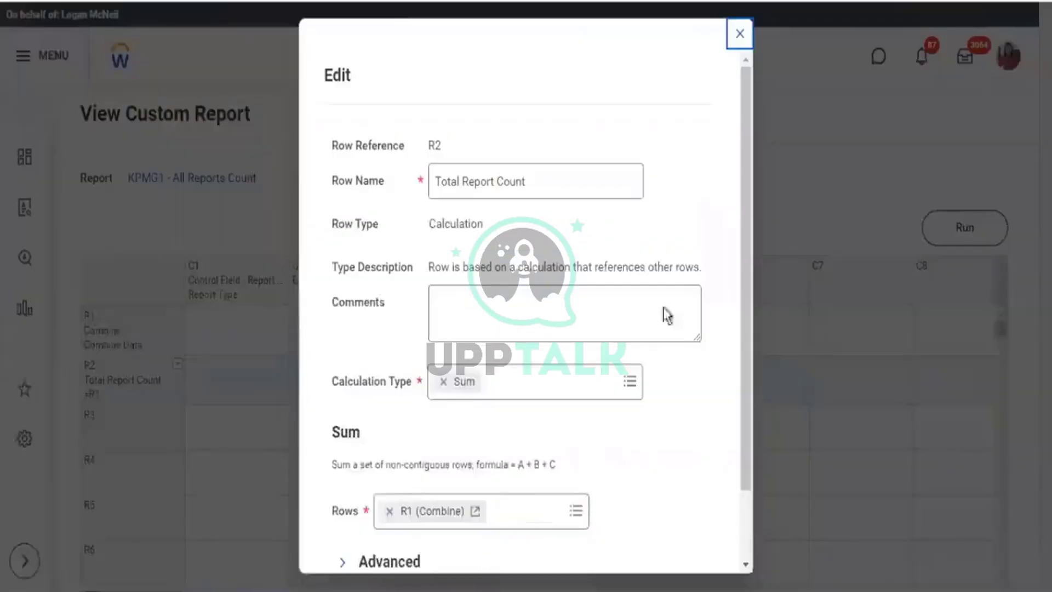
scroll(658, 416, down, 2)
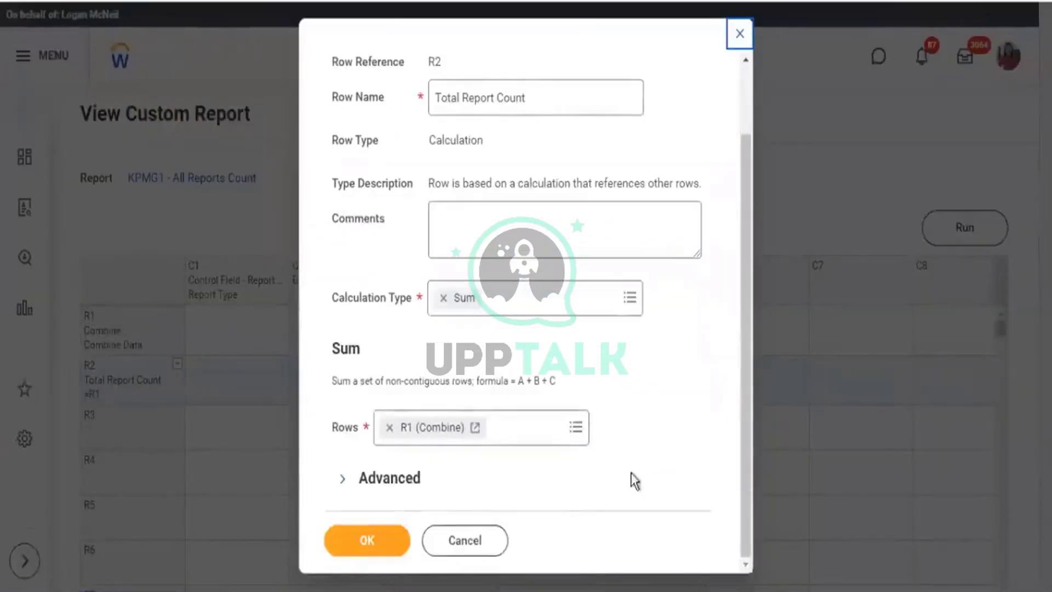
click(342, 479)
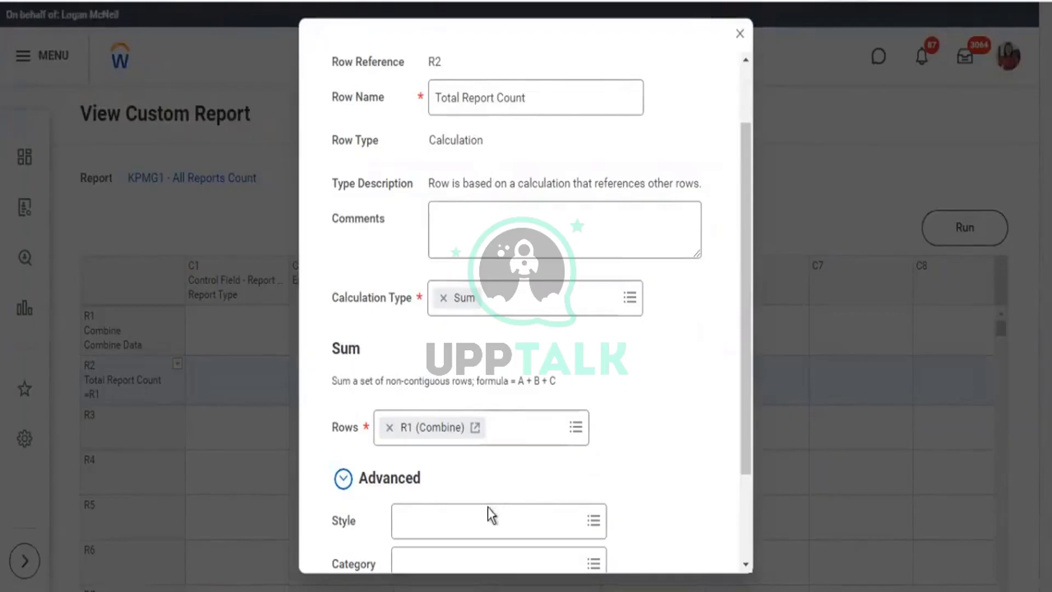
scroll(487, 511, down, 3)
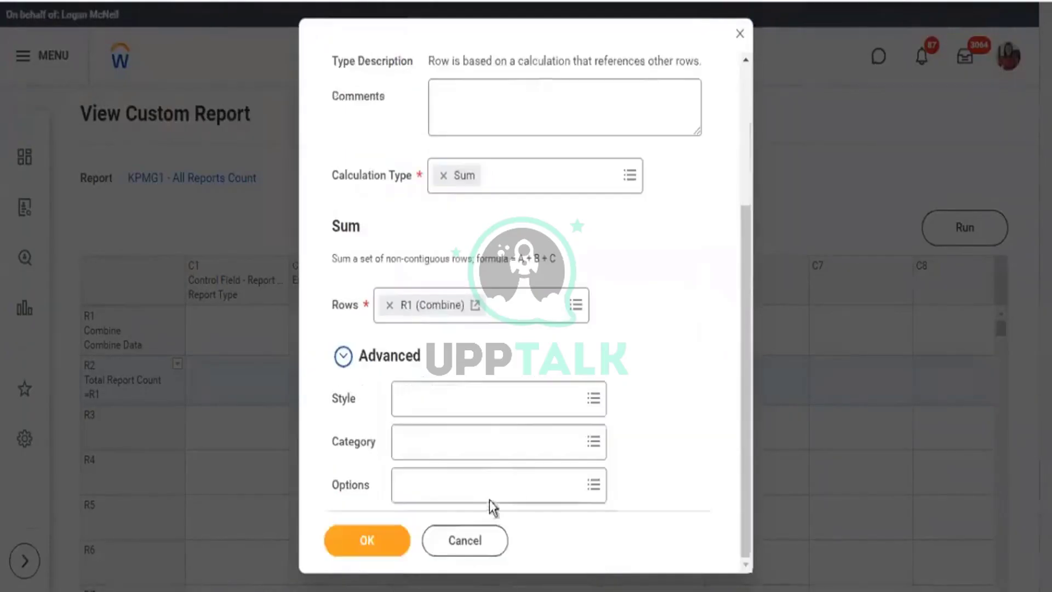
Search styles for 'total', apply Grand Total to the row, save, and rerun the report.
click(471, 408)
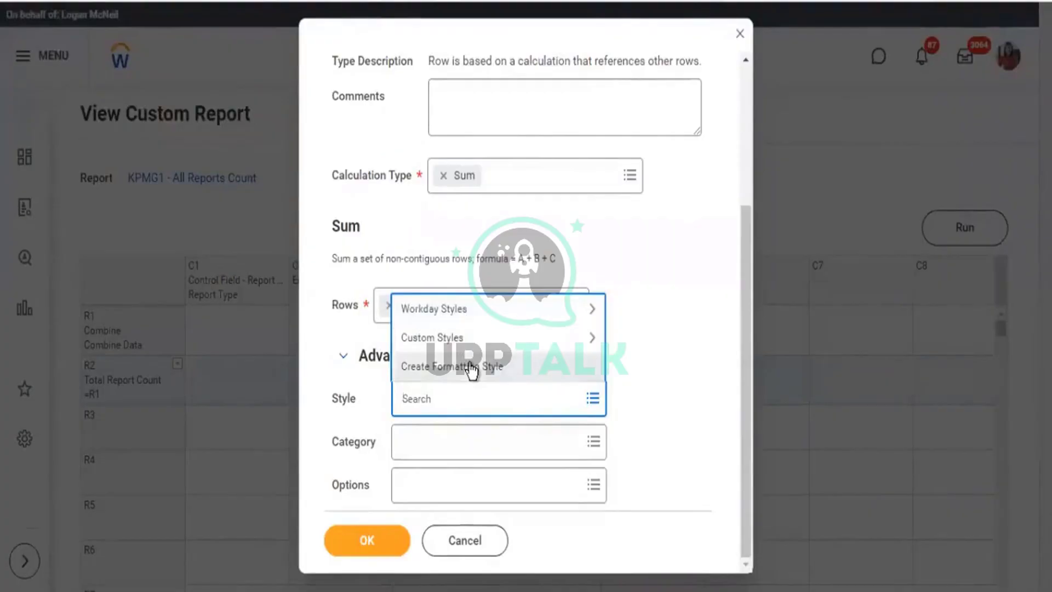
click(468, 316)
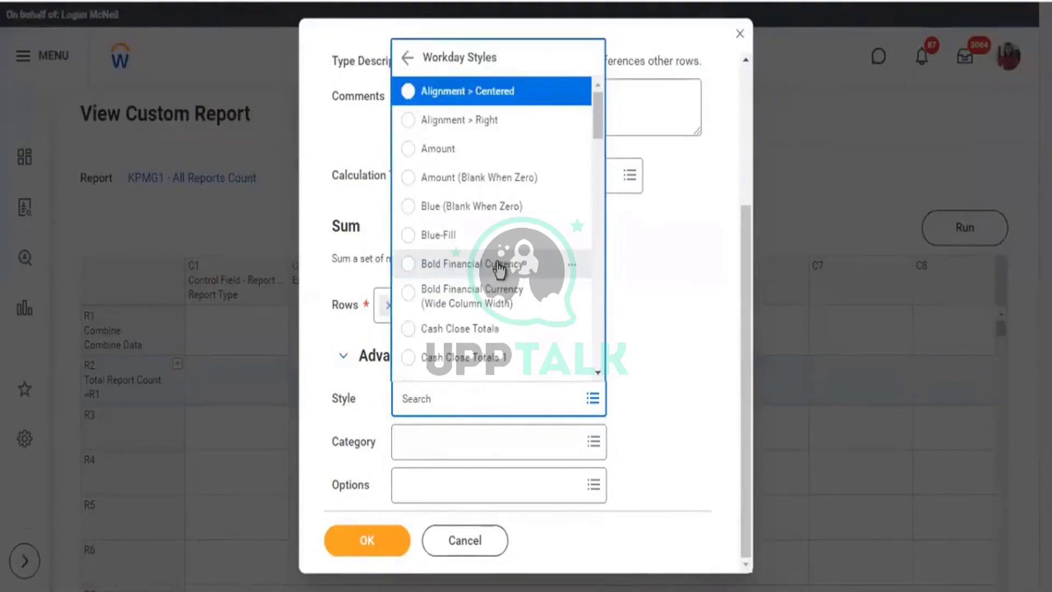
scroll(499, 268, down, 5)
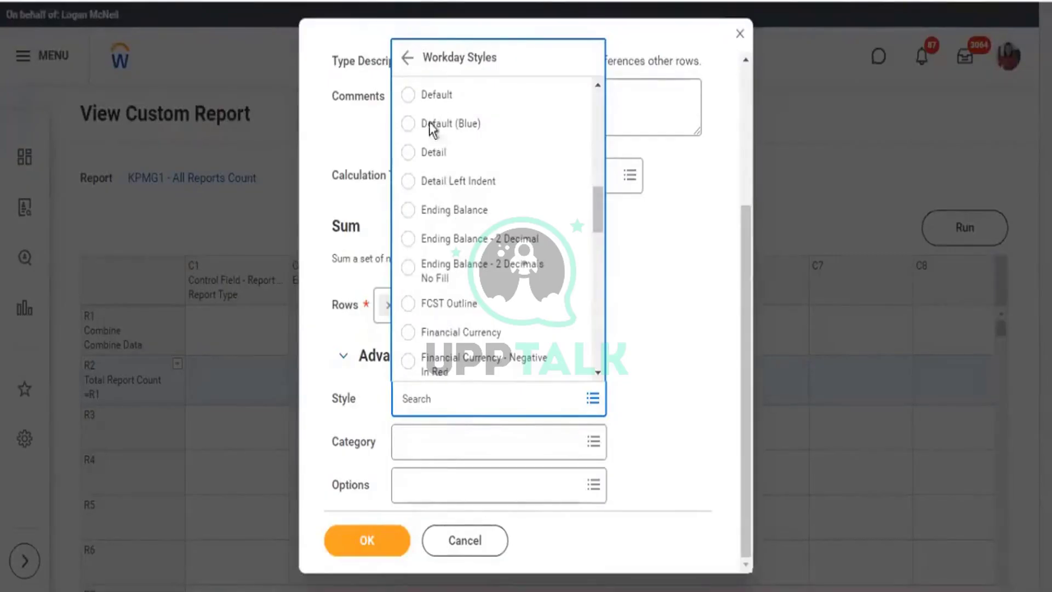
click(425, 395)
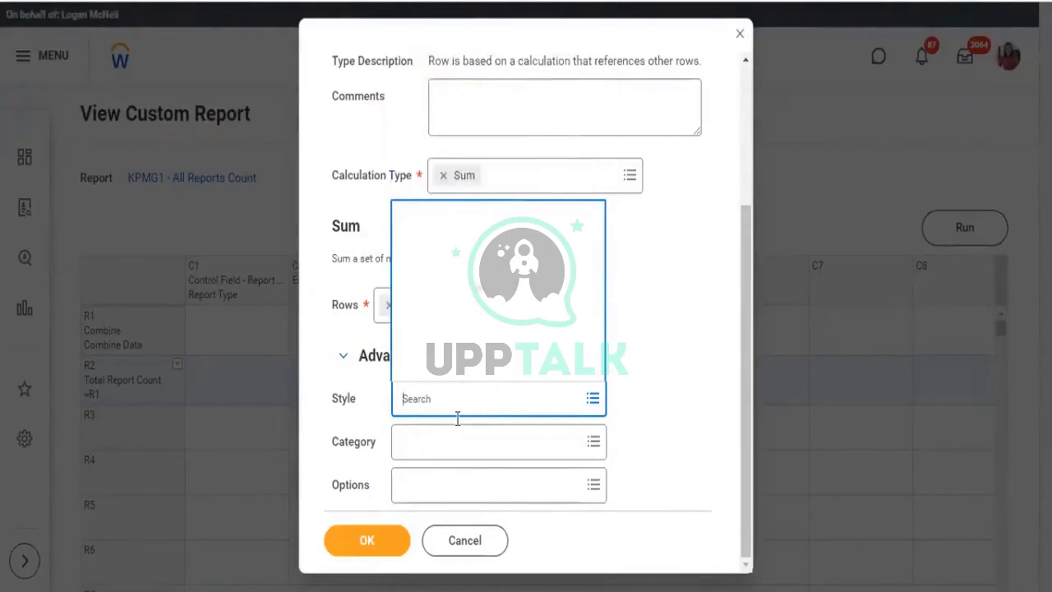
text(total)
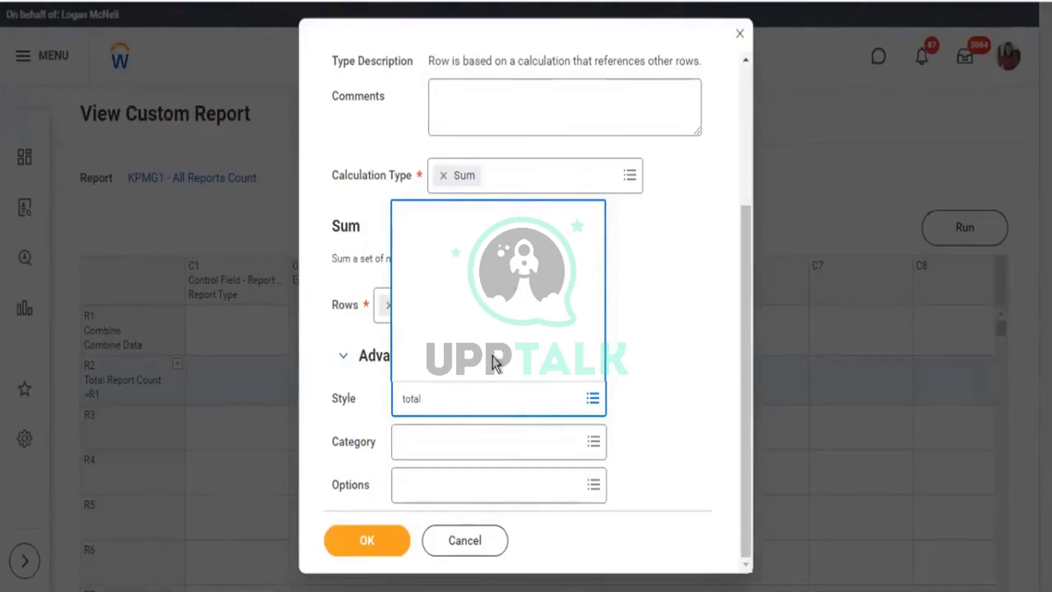
key(Return)
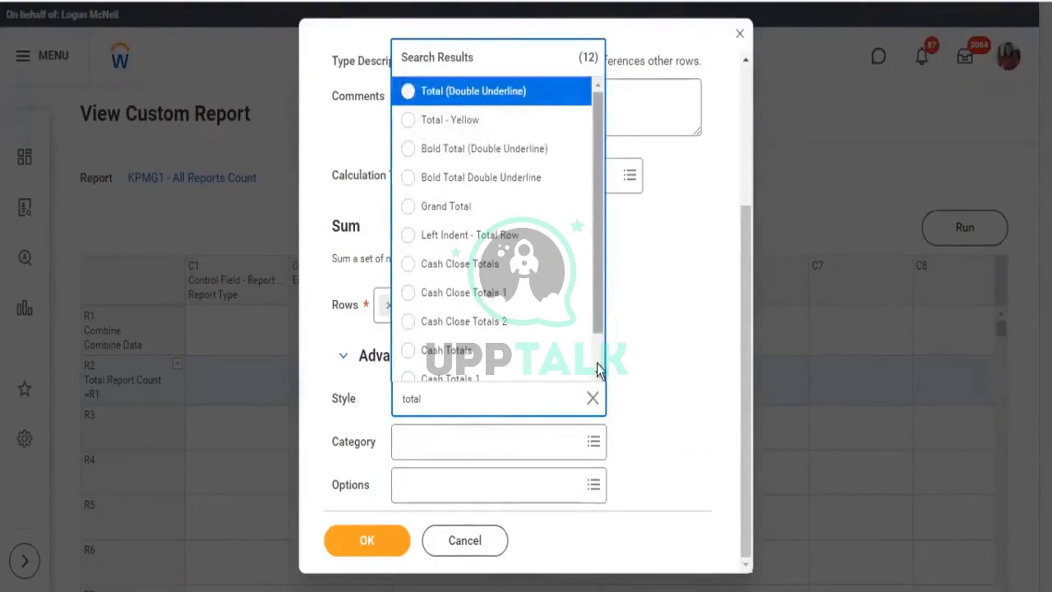
scroll(581, 301, down, 1)
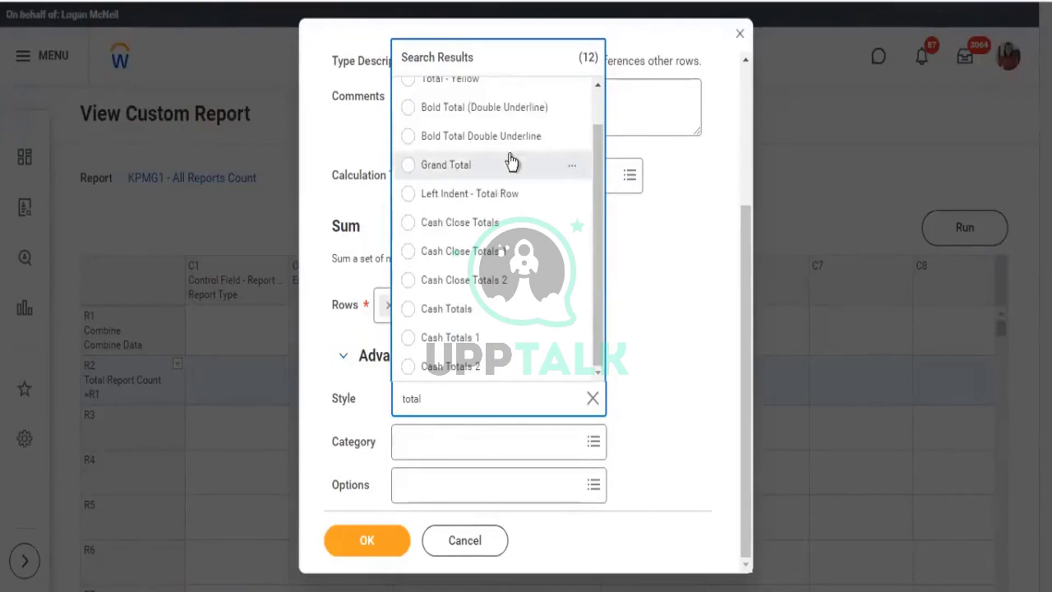
click(449, 170)
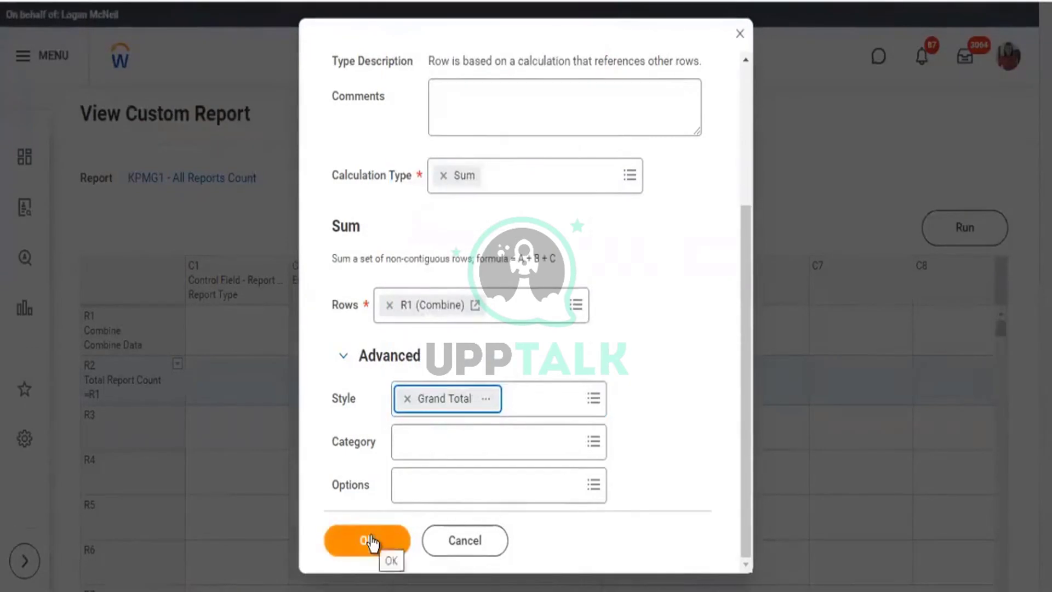
click(566, 318)
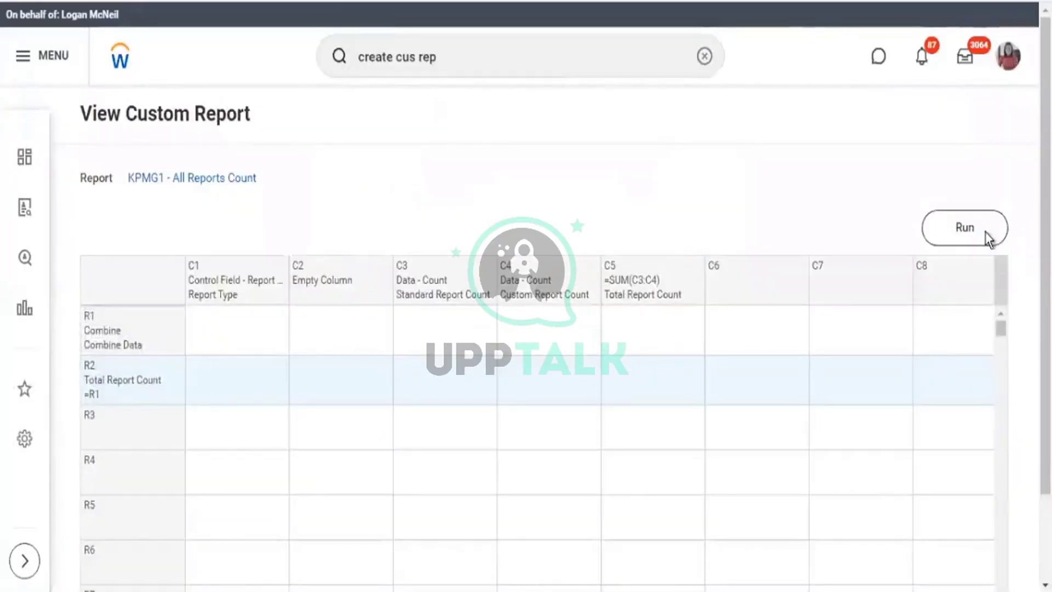
click(989, 239)
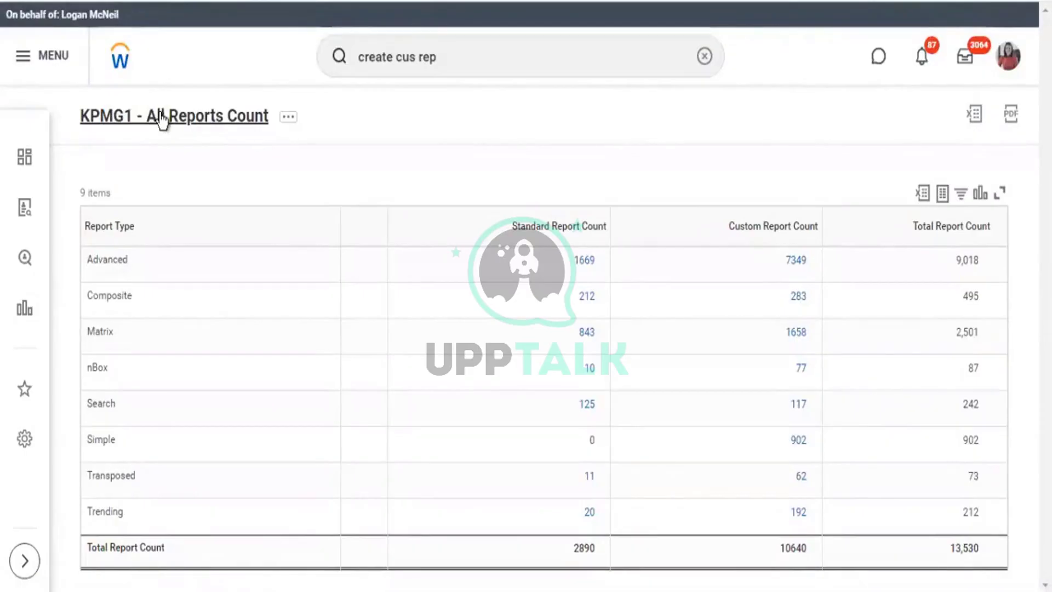
click(162, 117)
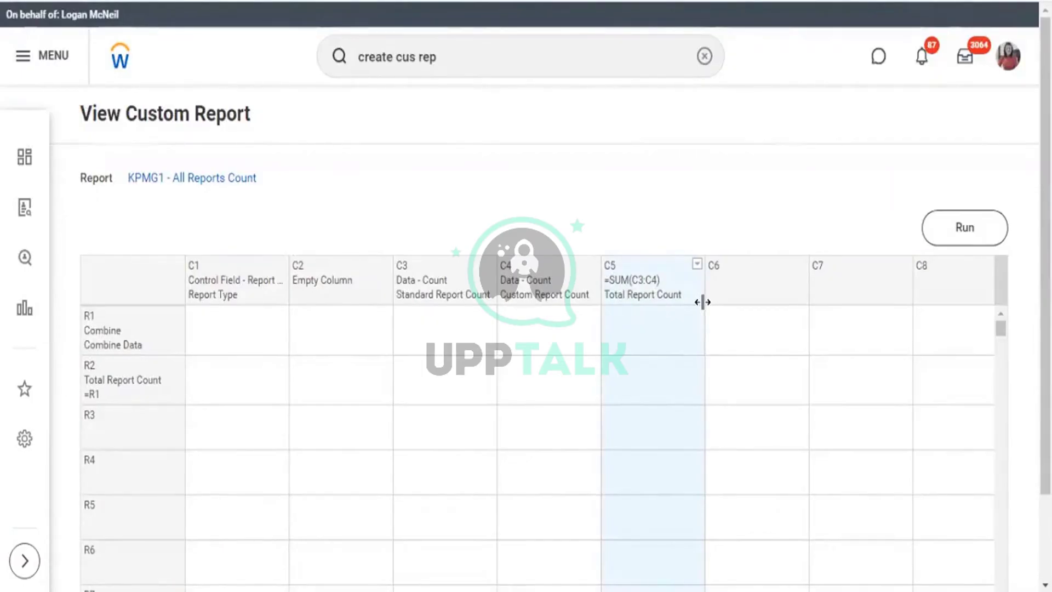
From column C5's Style option, create a new formatting style named 'Reports total'.
click(703, 302)
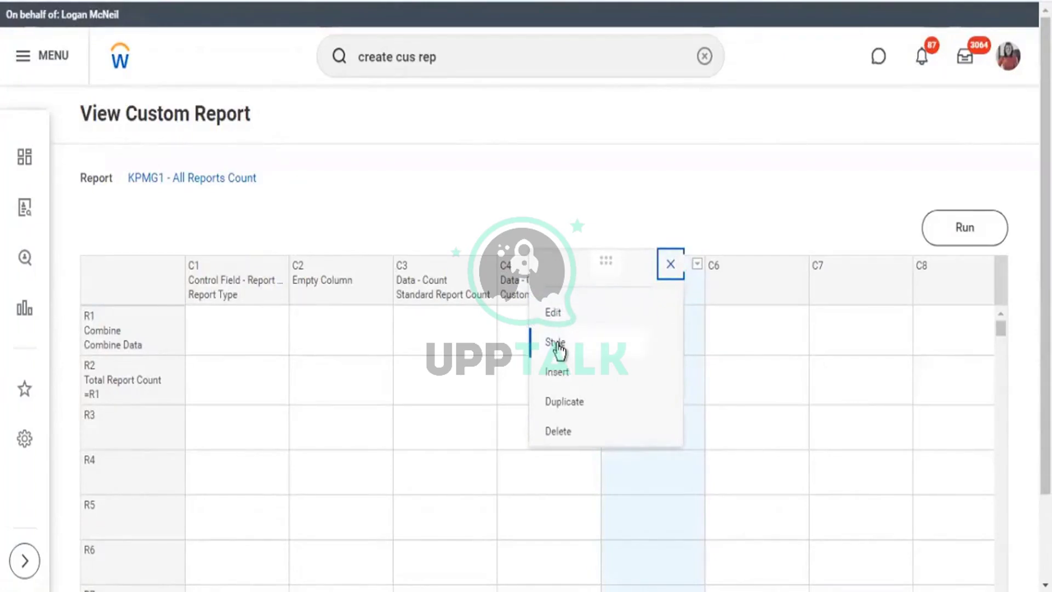
click(557, 345)
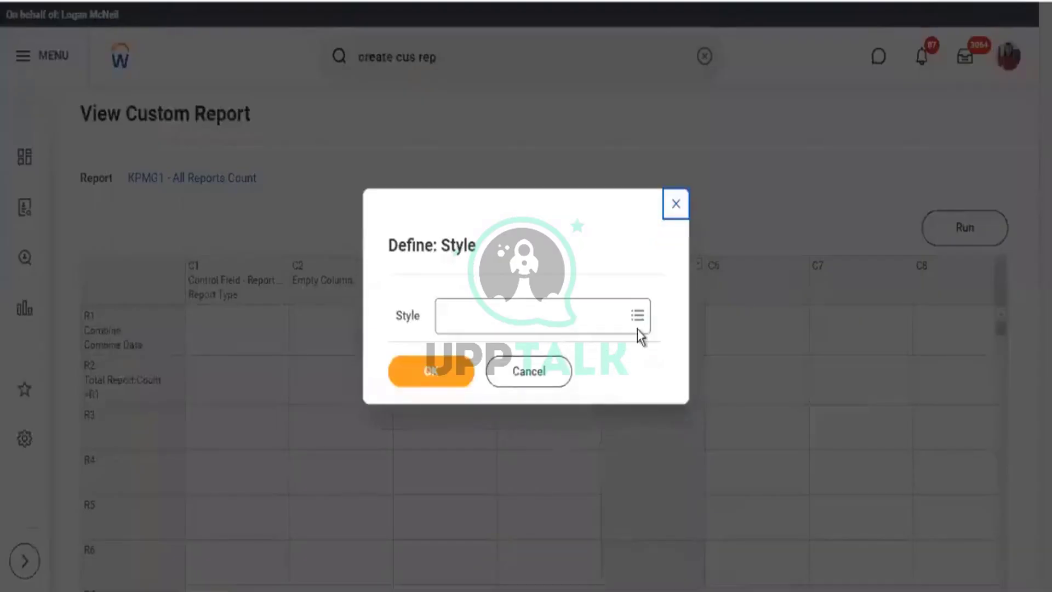
click(636, 322)
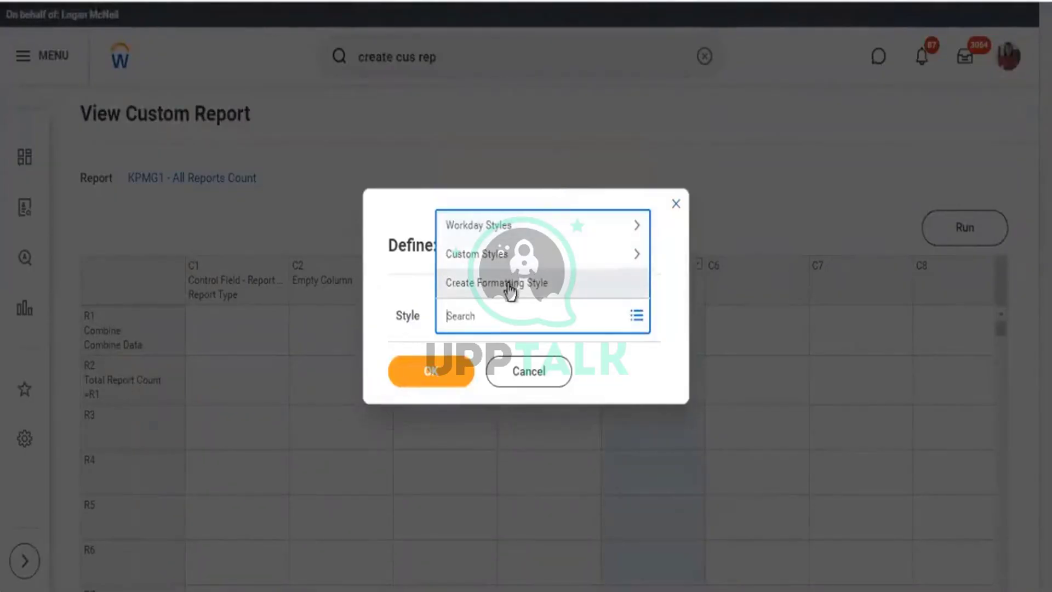
click(509, 288)
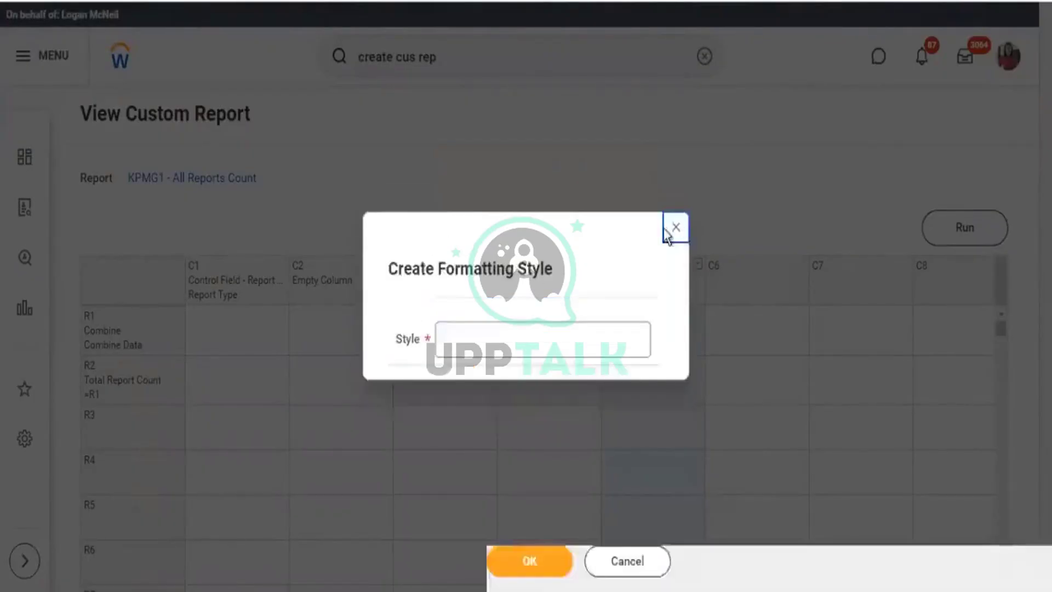
click(463, 316)
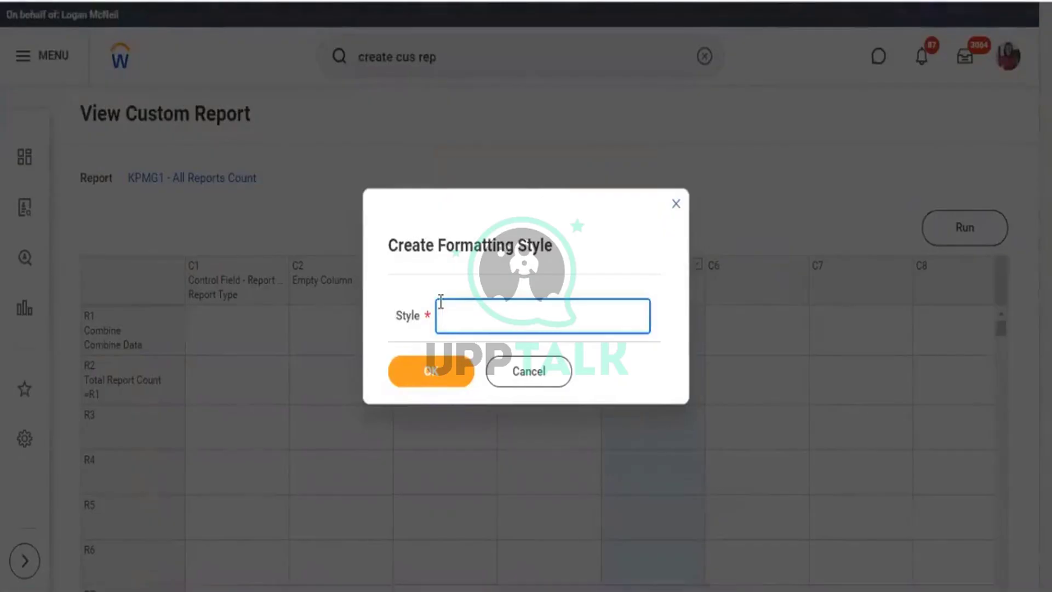
text(Reports Ctotal)
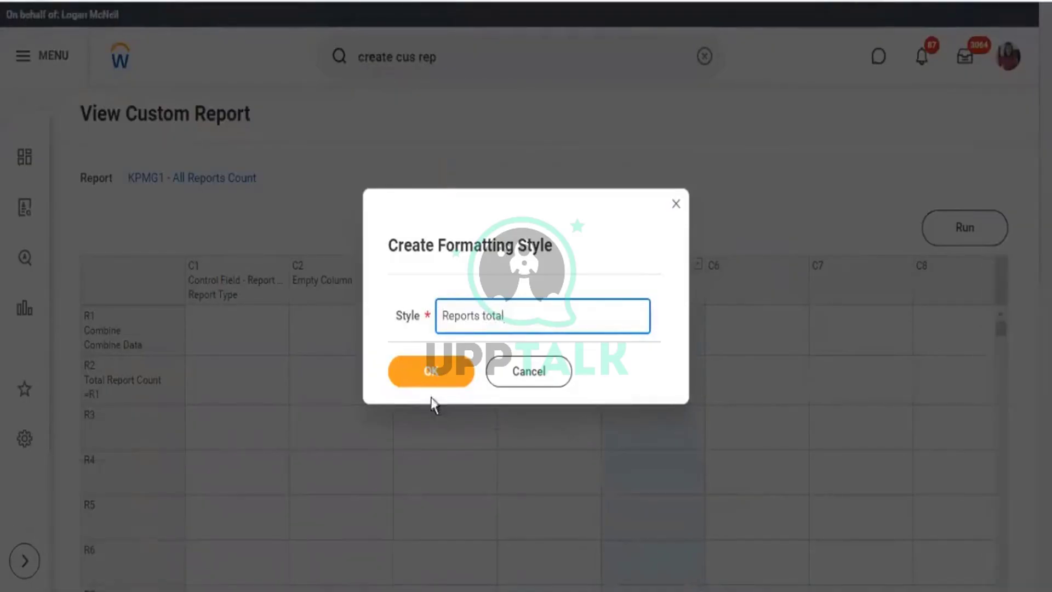
click(431, 371)
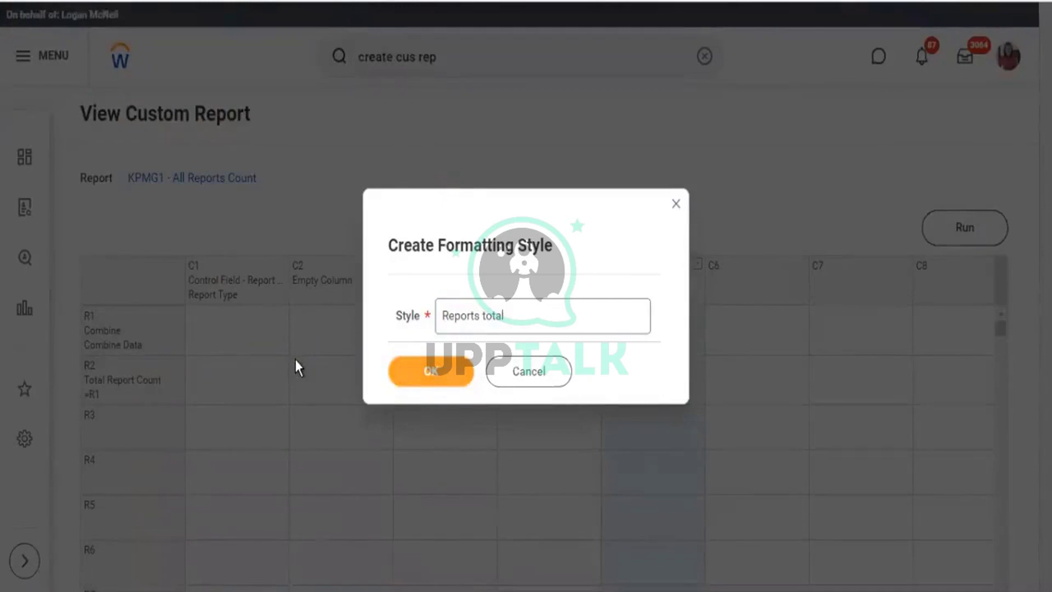
scroll(380, 257, down, 3)
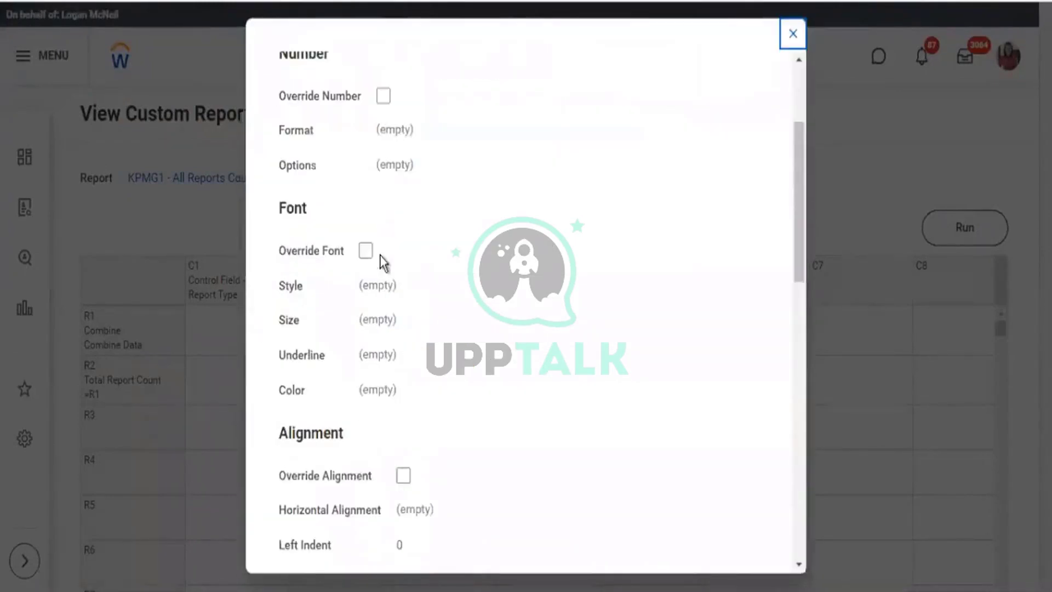
Try the number format override on the style, then leave it switched off.
scroll(382, 265, up, 2)
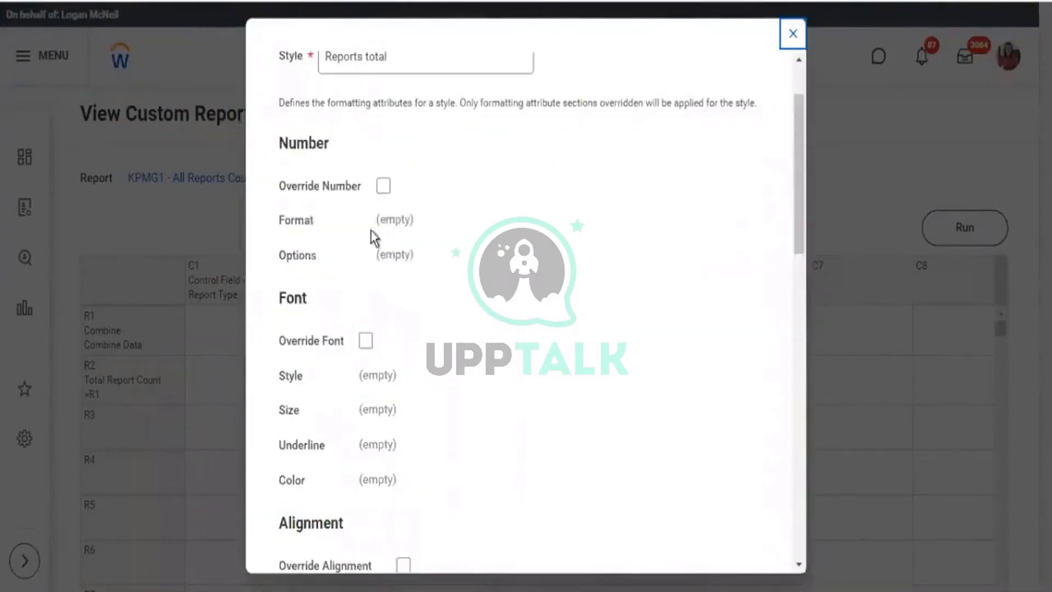
click(384, 187)
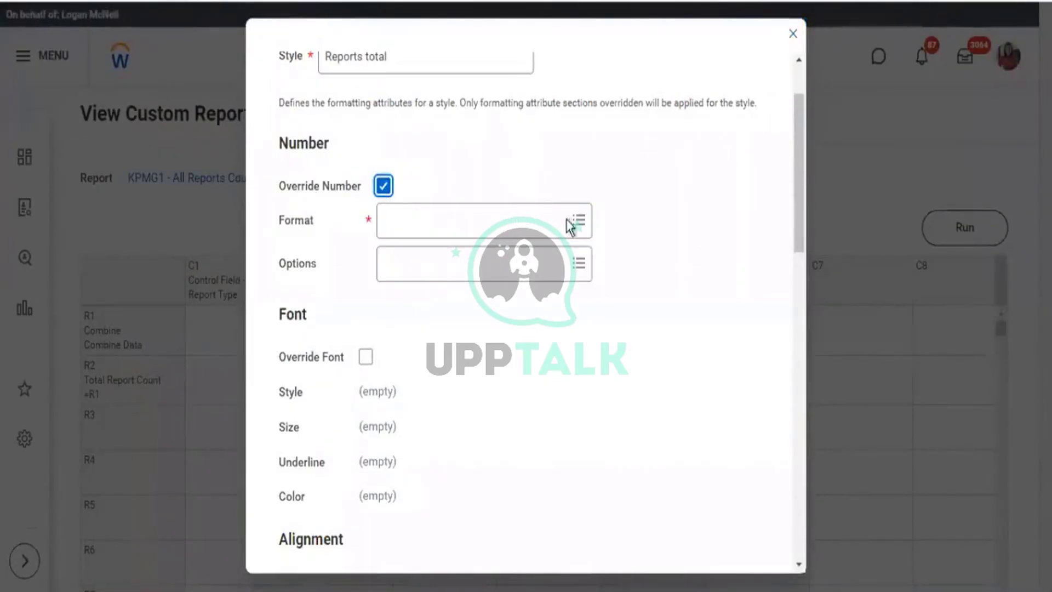
click(576, 221)
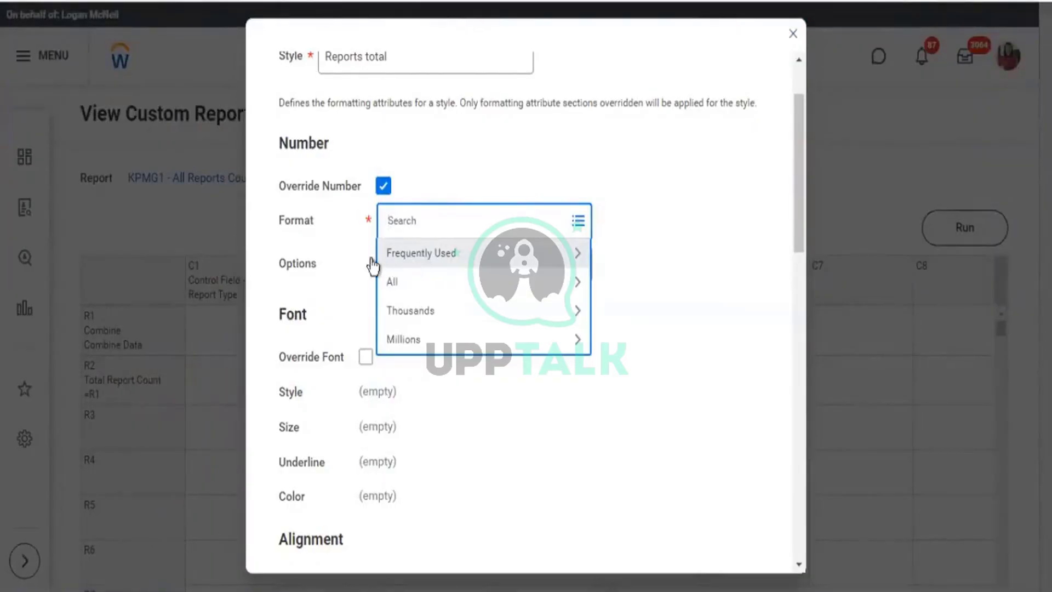
click(478, 276)
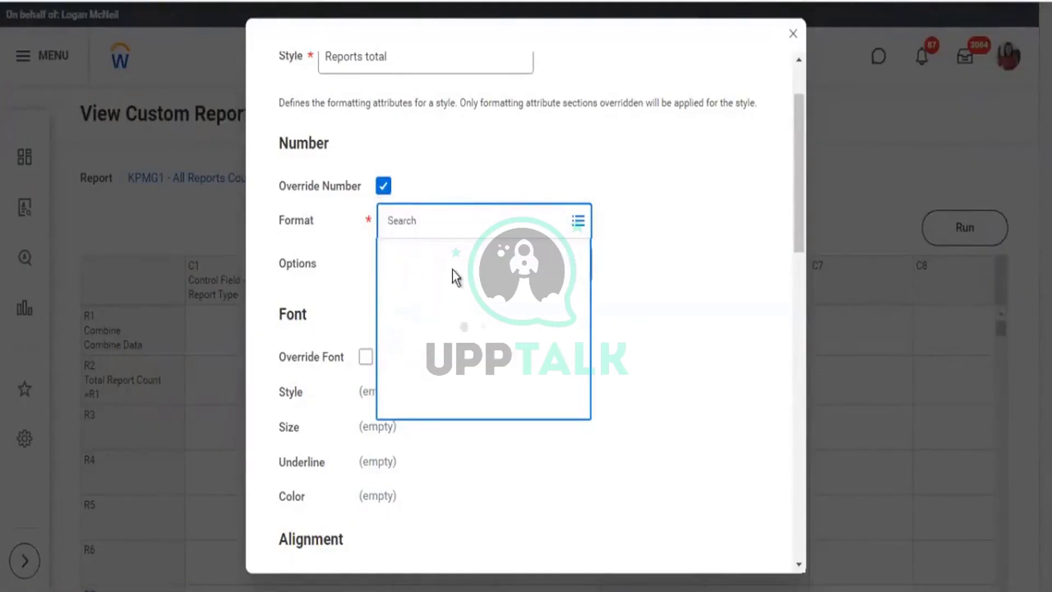
scroll(459, 372, down, 3)
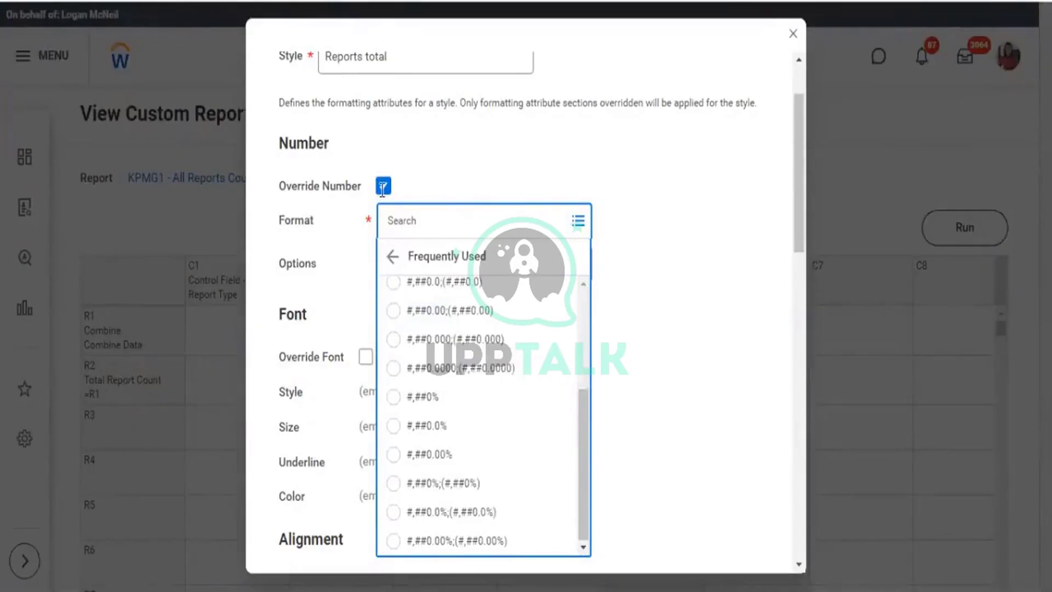
click(383, 186)
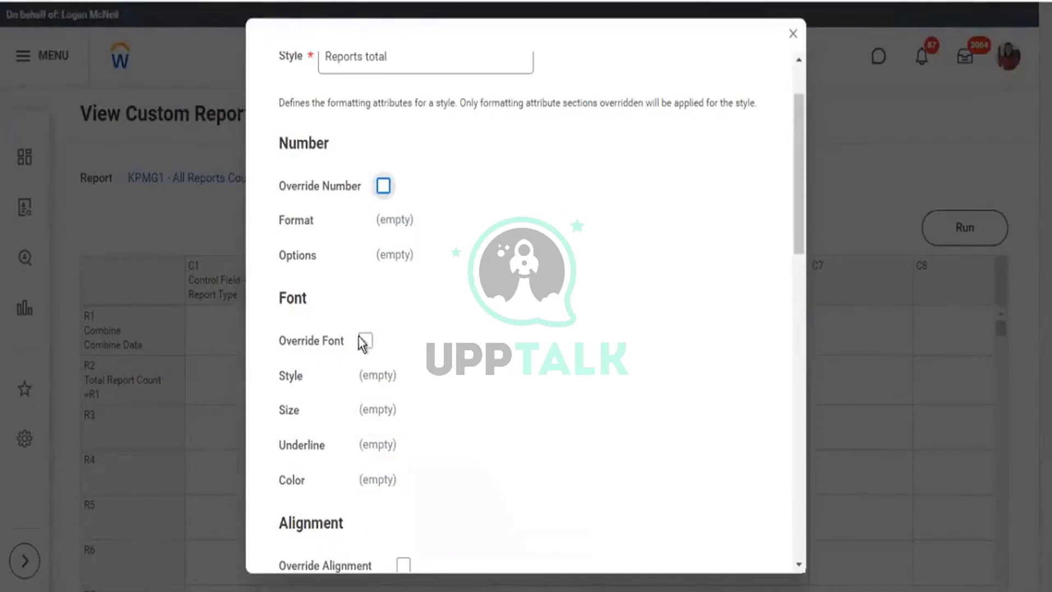
scroll(361, 343, down, 2)
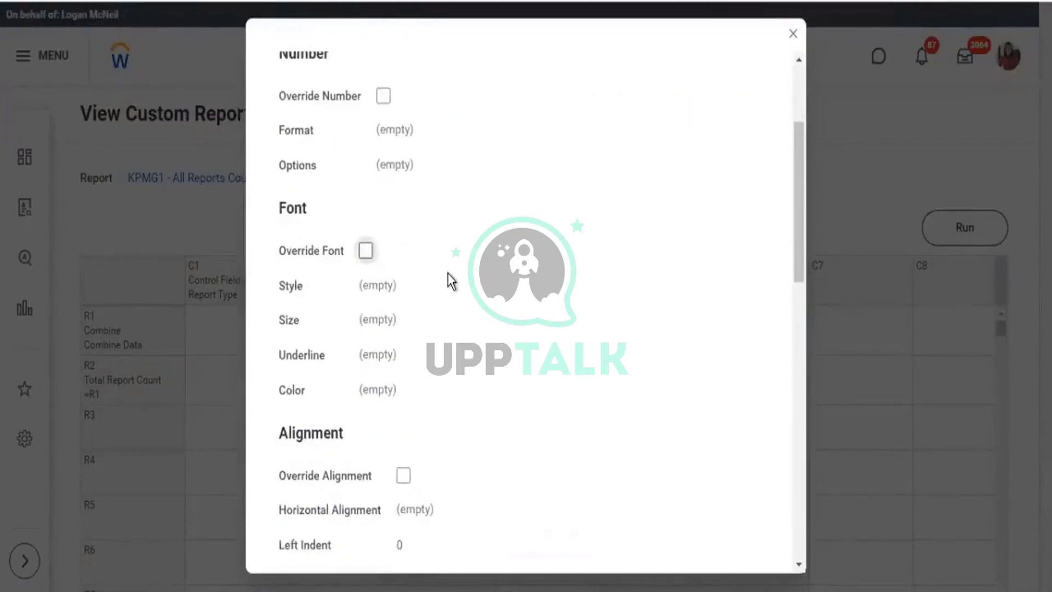
Override the style's font as Bold, Small, No Underline and Blue.
click(365, 250)
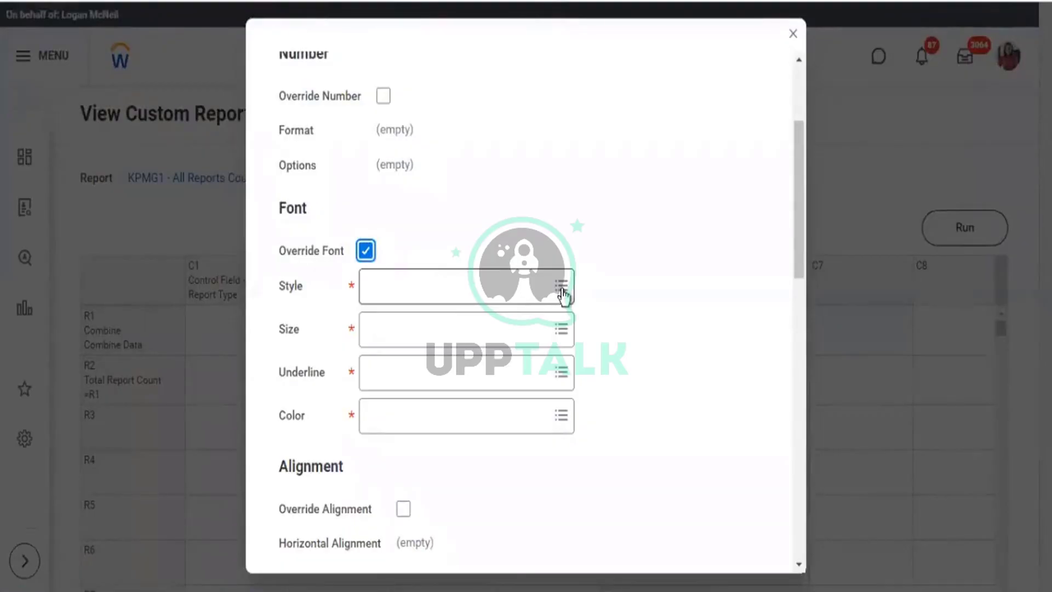
click(561, 287)
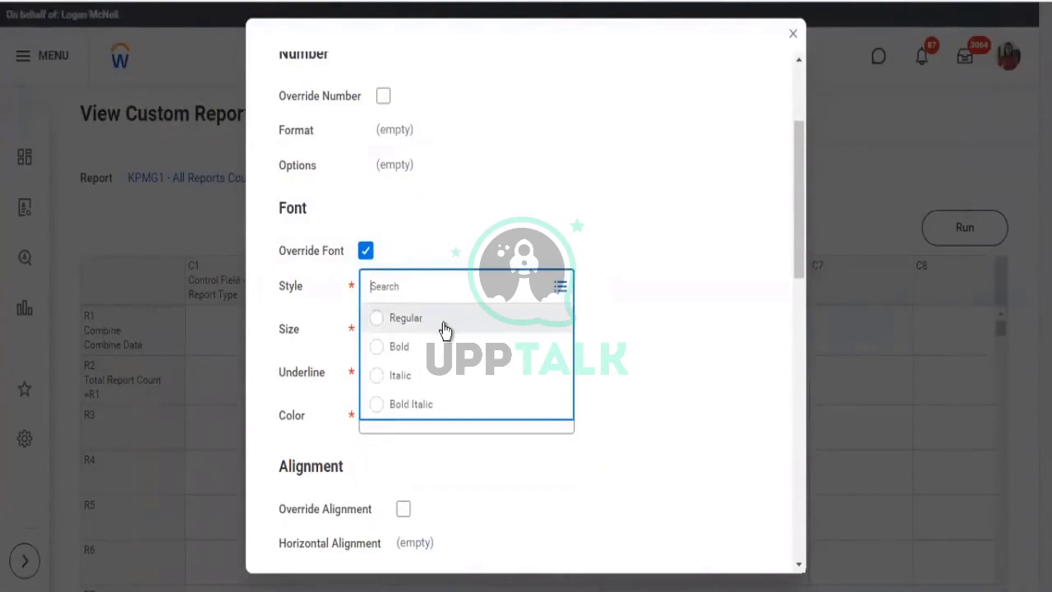
click(444, 325)
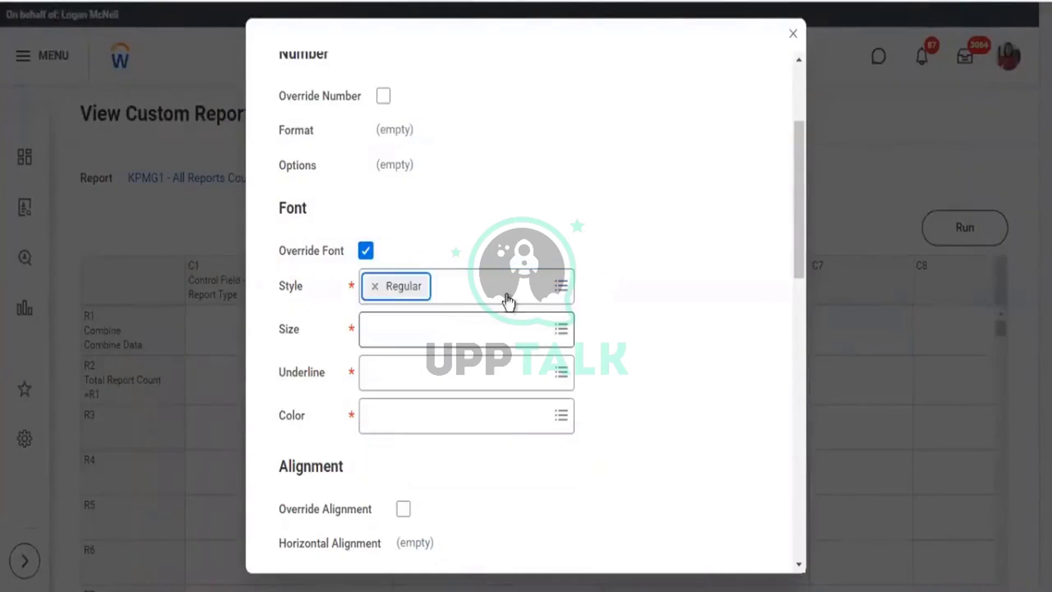
click(563, 286)
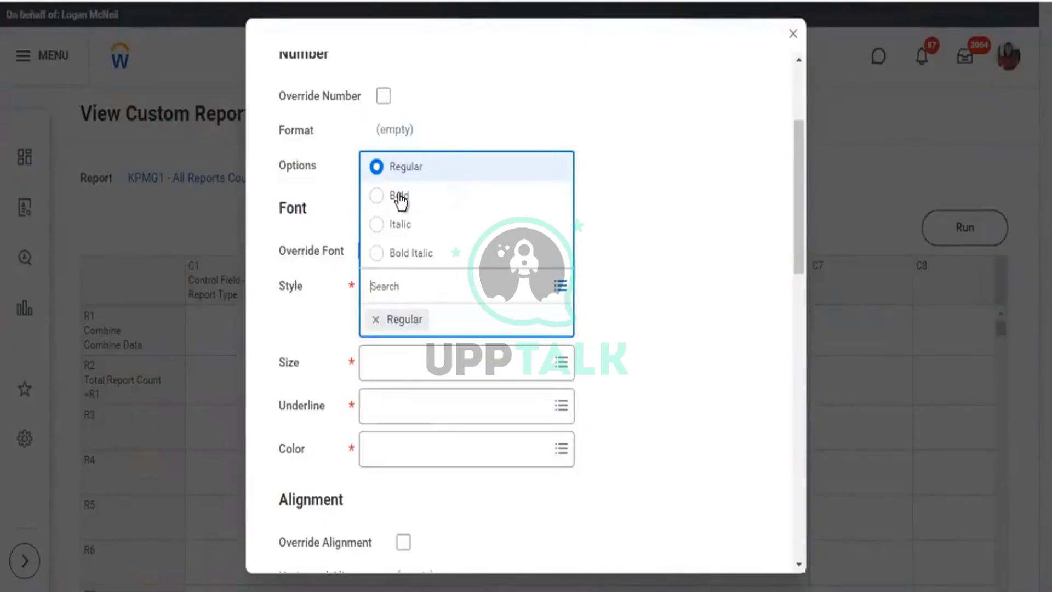
click(399, 196)
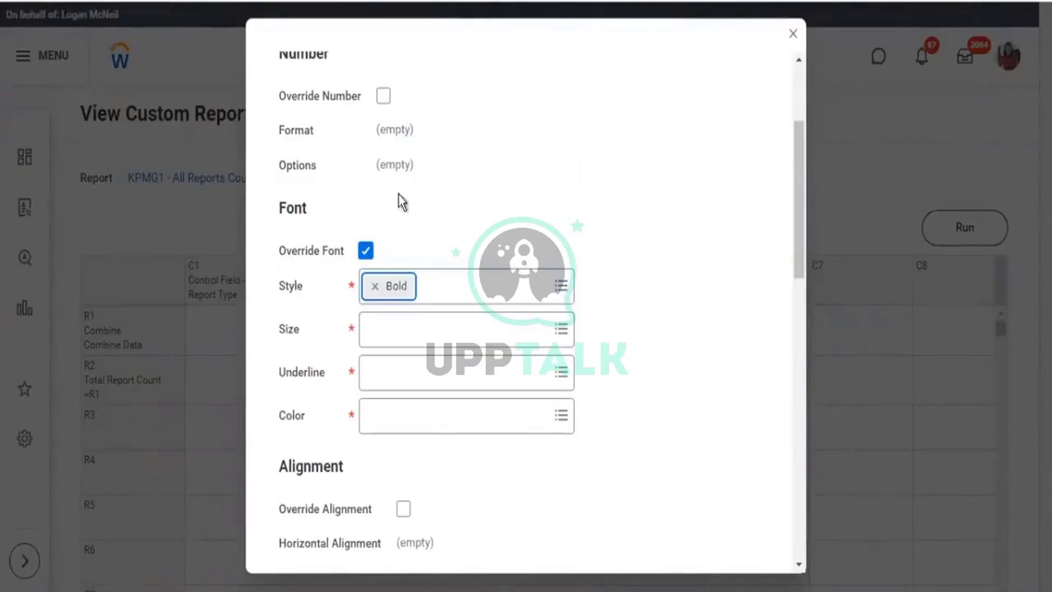
click(561, 329)
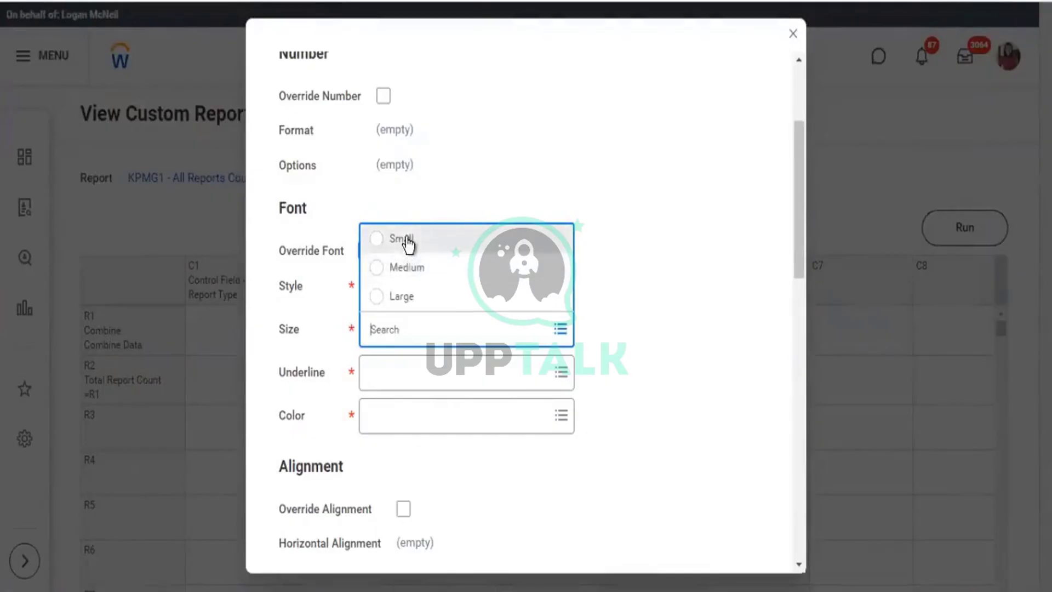
click(408, 241)
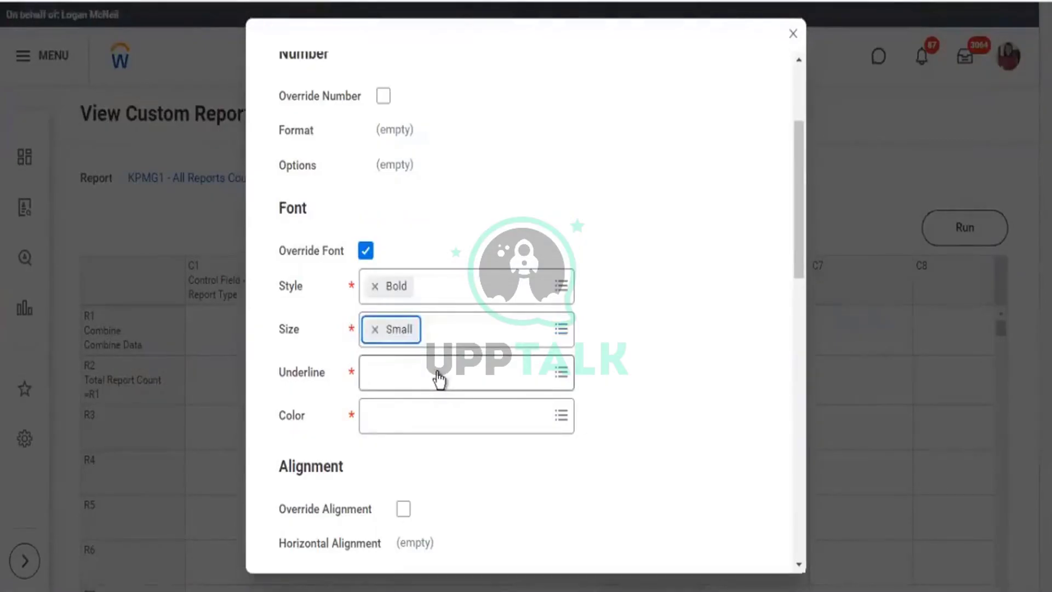
click(436, 366)
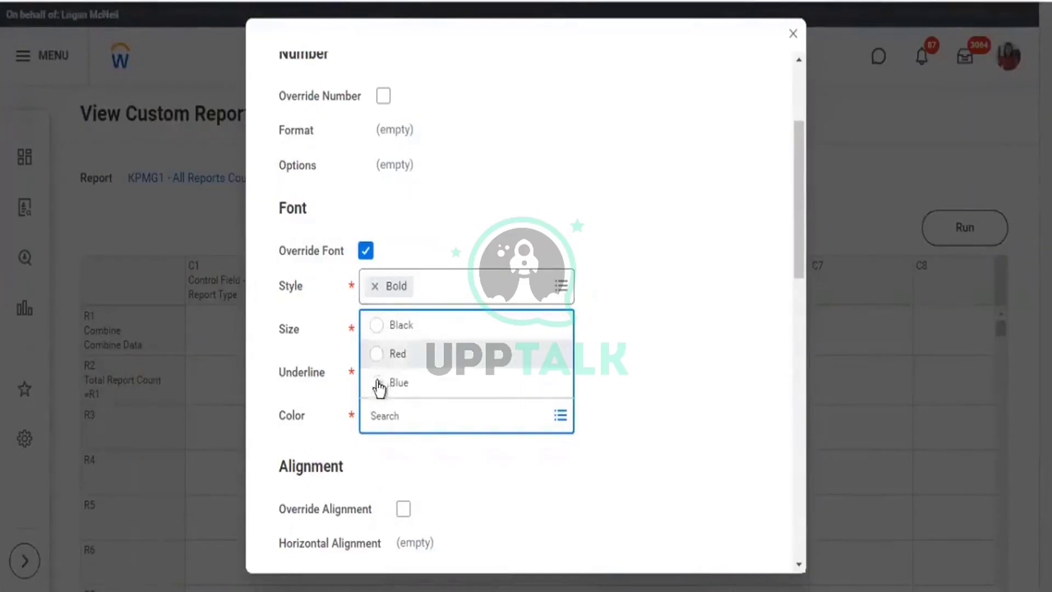
click(378, 383)
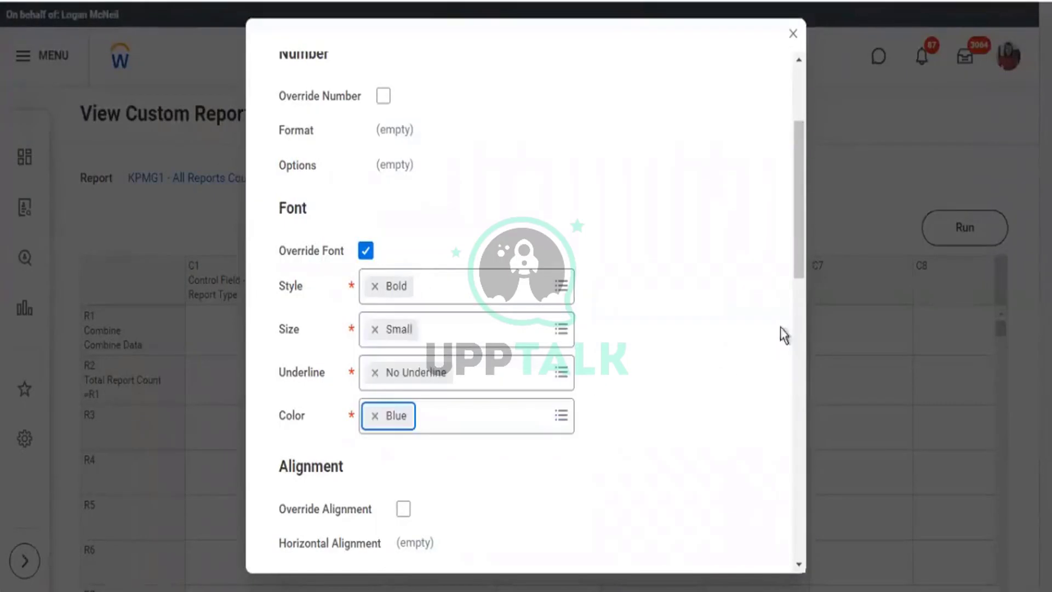
scroll(797, 370, down, 6)
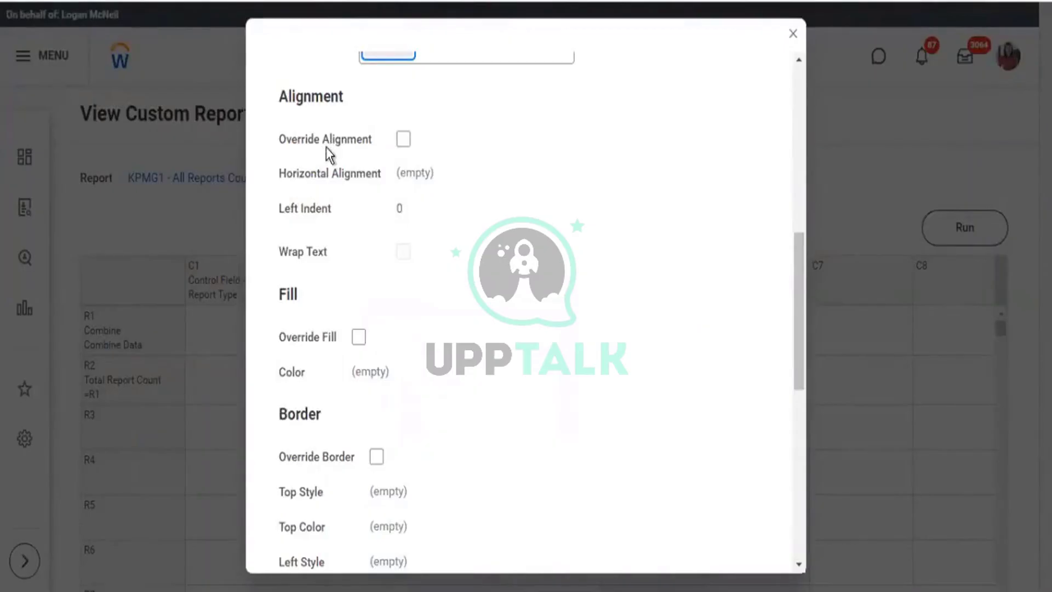
Override the style's fill and set it to Gray.
click(358, 336)
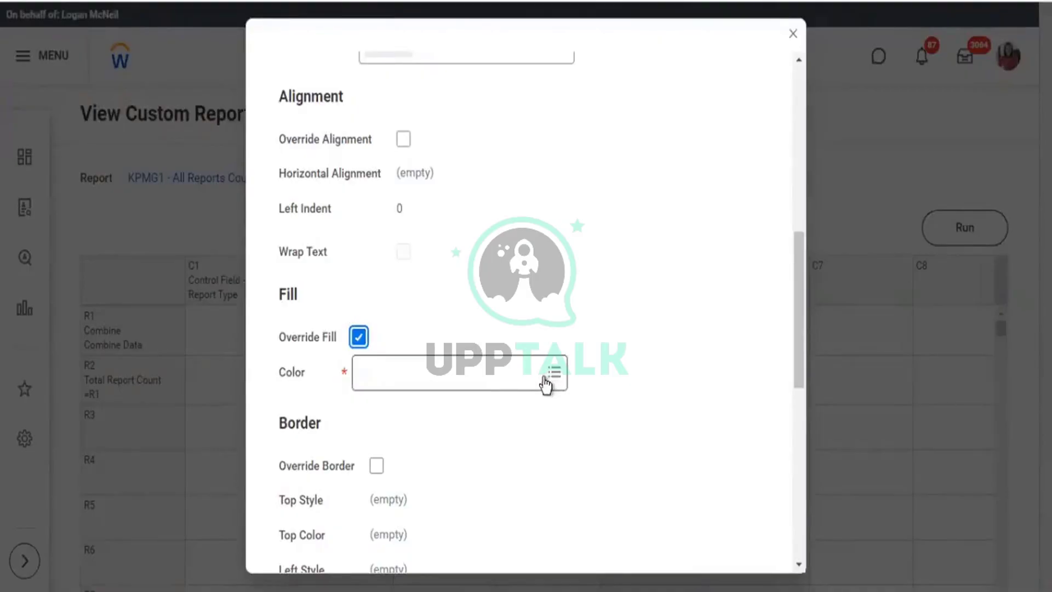
click(544, 376)
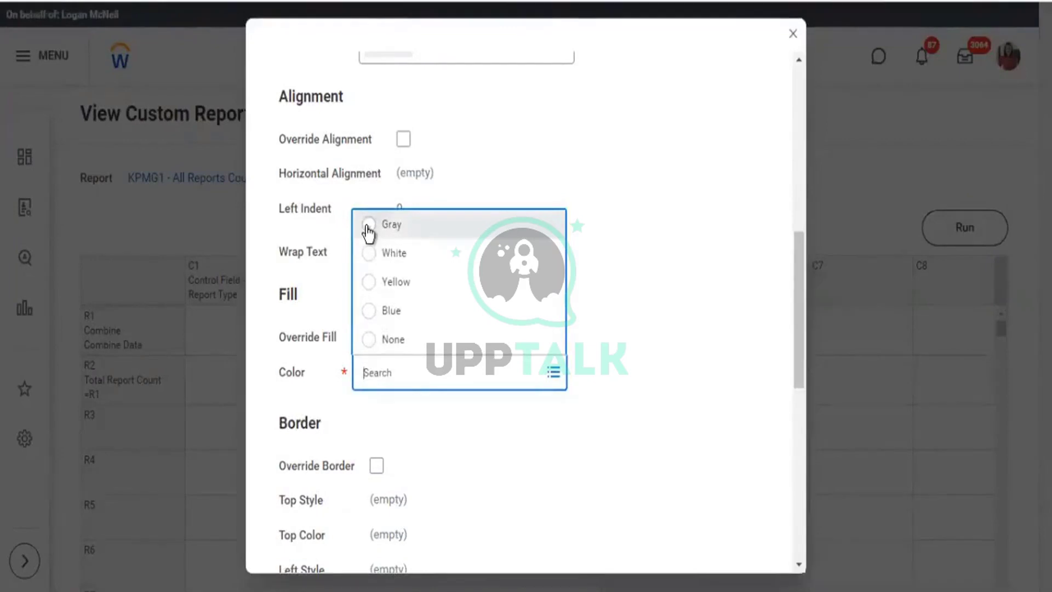
click(367, 229)
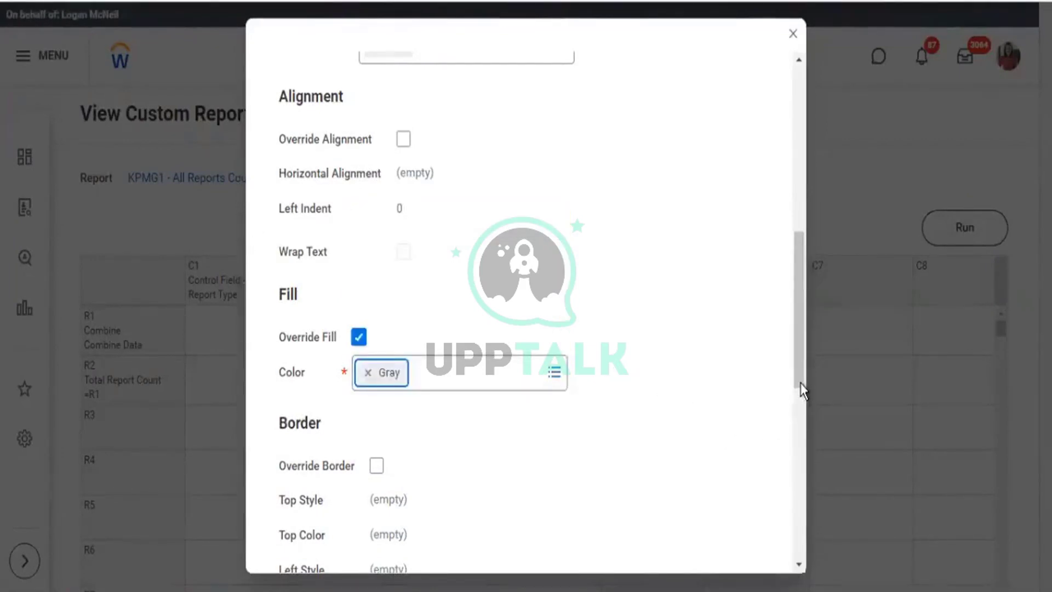
scroll(798, 438, down, 5)
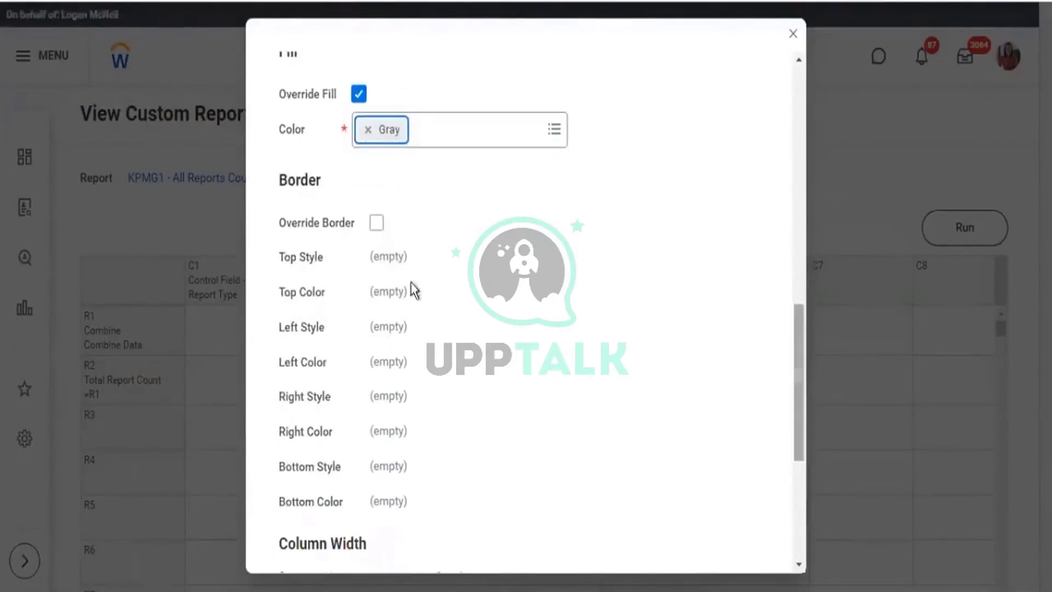
Override the border: top and bottom None, left and right Double in Black.
click(377, 223)
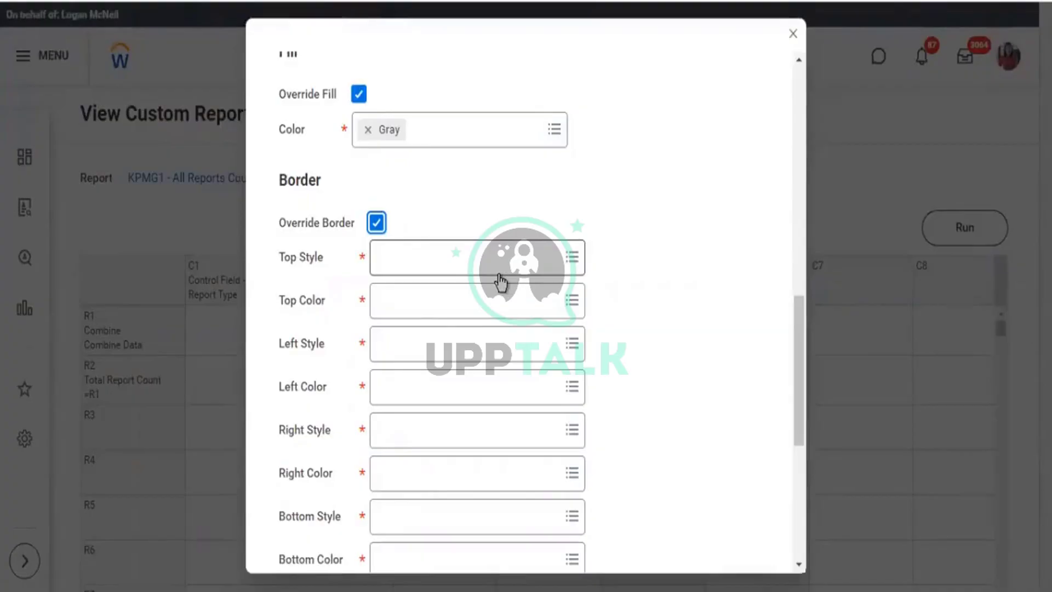
click(440, 273)
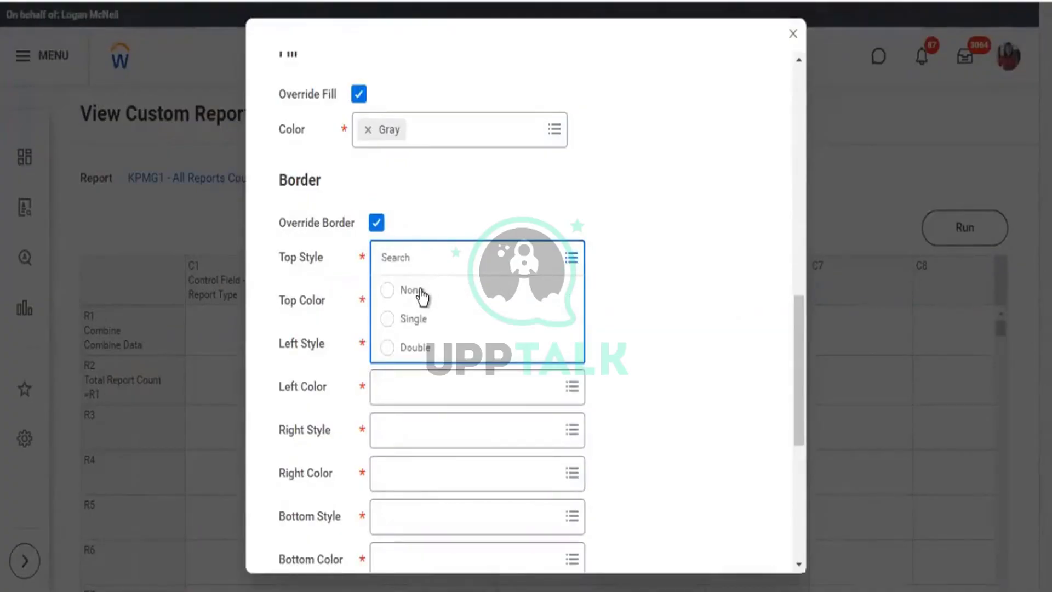
click(426, 293)
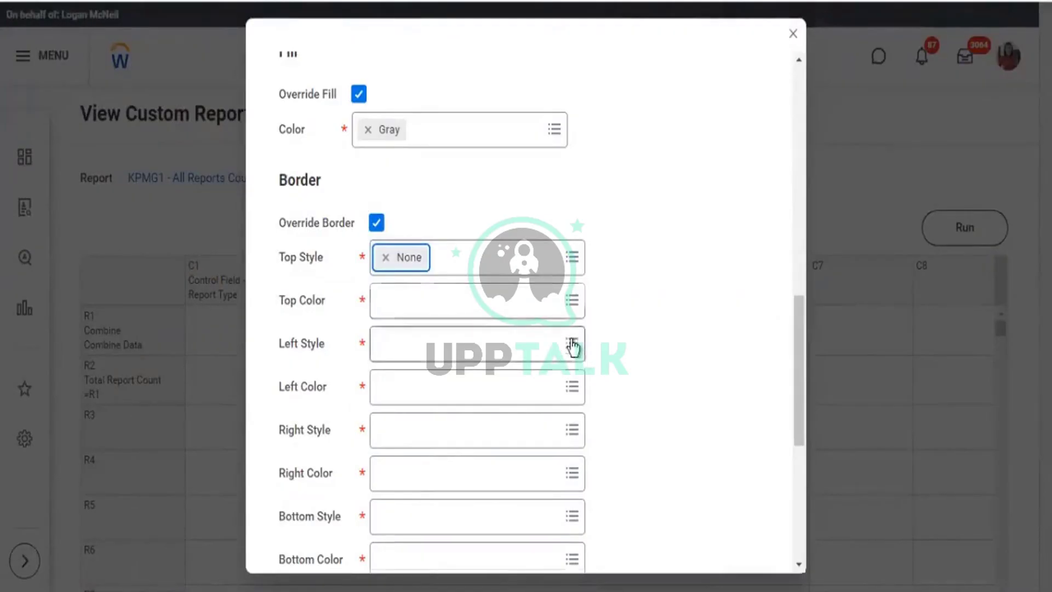
click(453, 345)
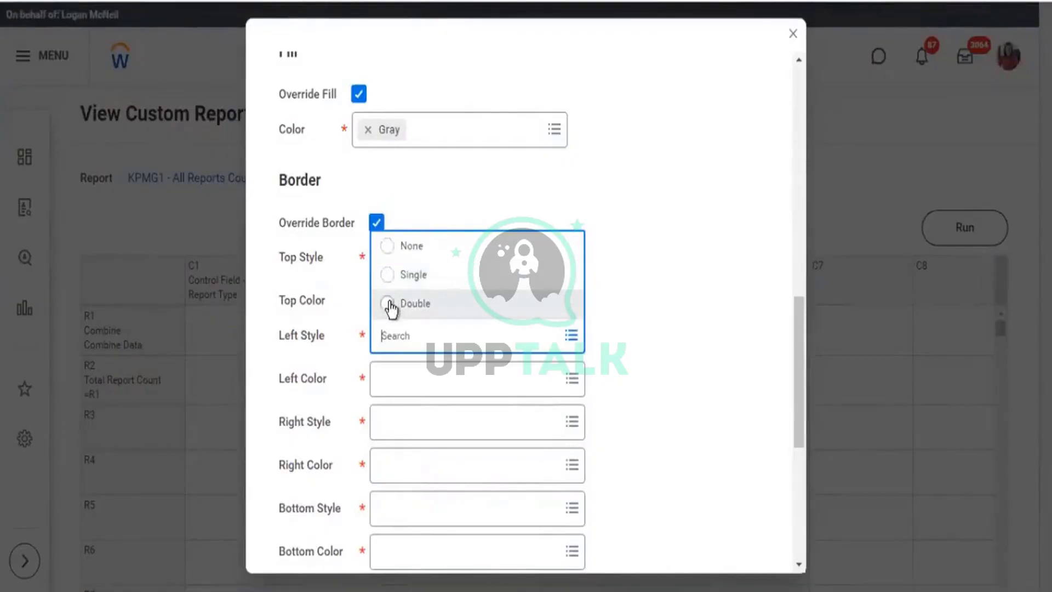
click(411, 305)
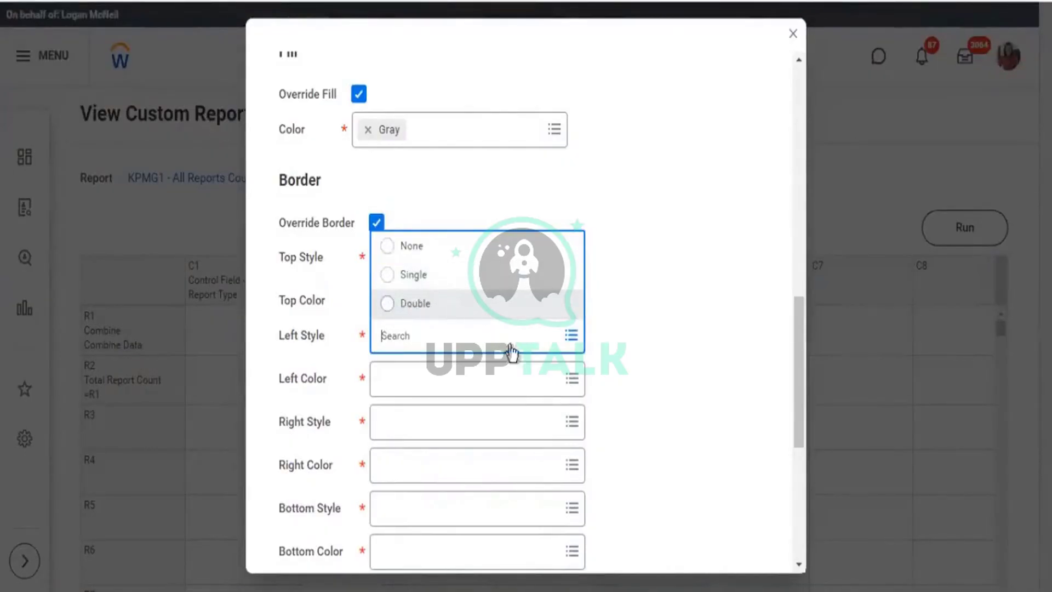
click(571, 386)
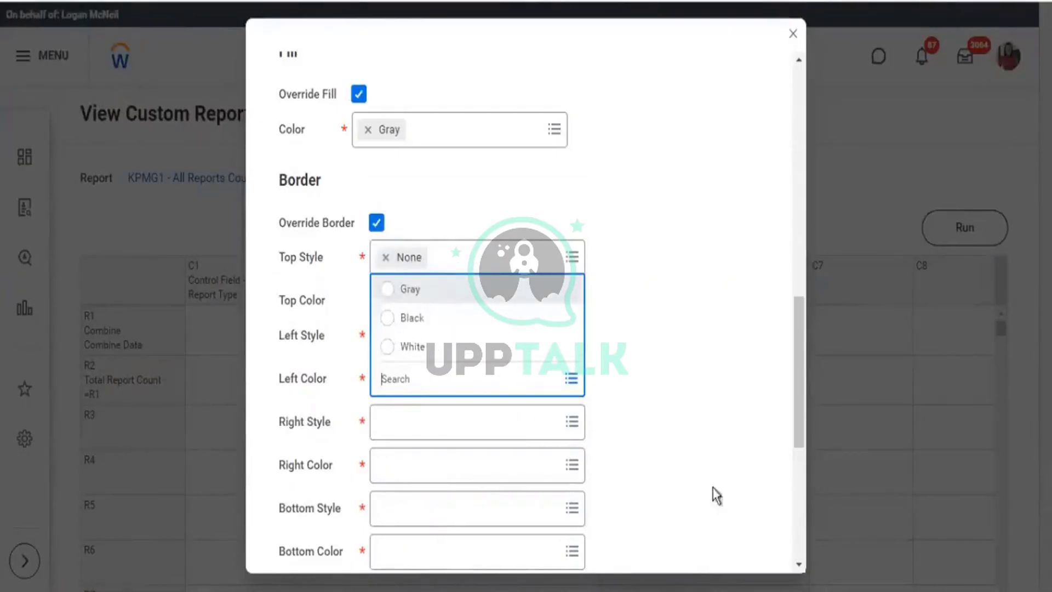
click(572, 422)
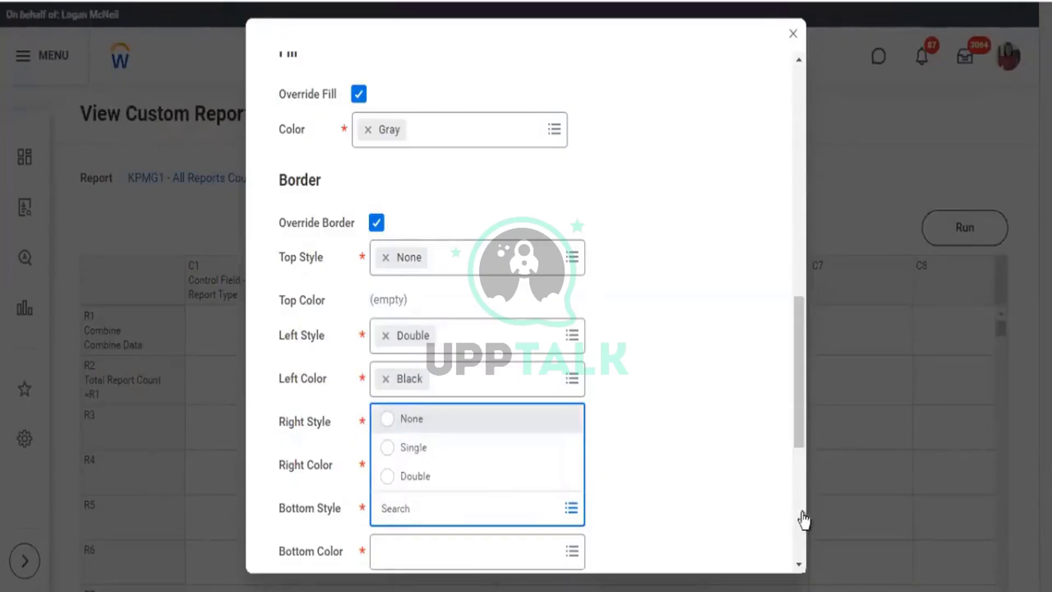
key(Return)
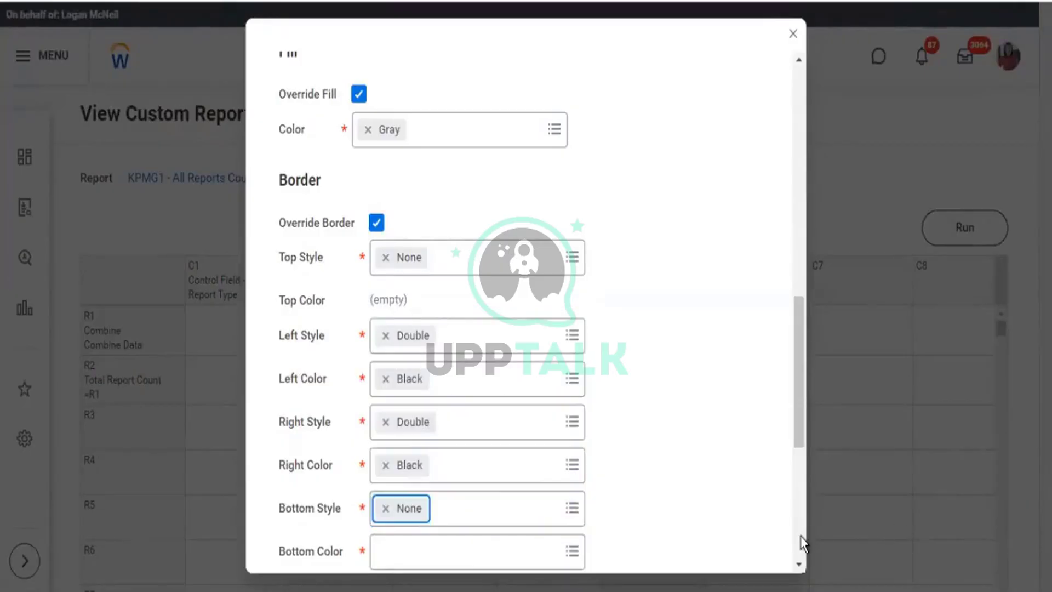
scroll(802, 542, down, 5)
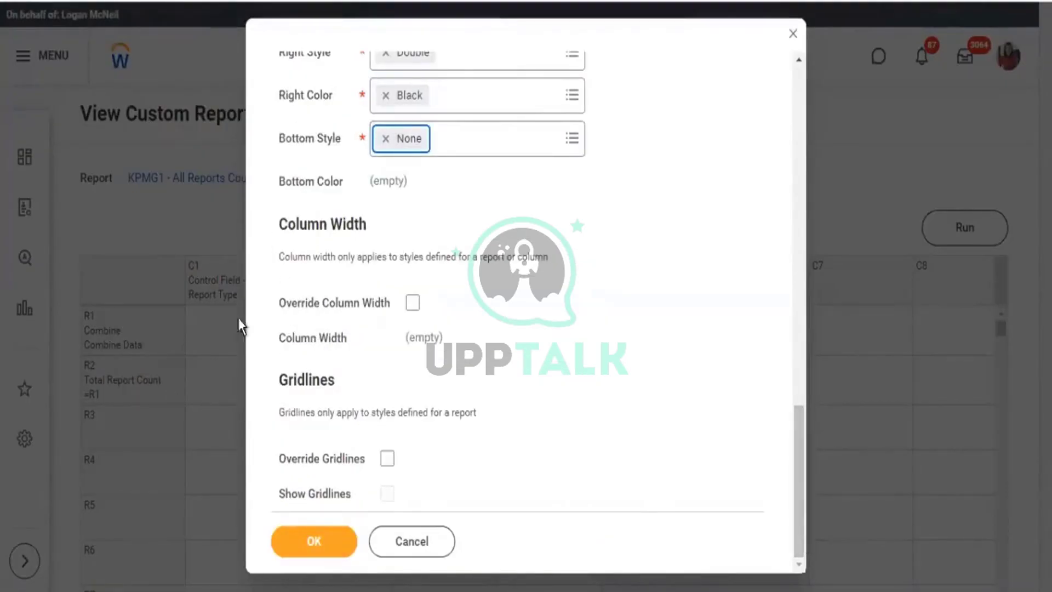
Save the Reports total style on the layout and run KPMG1 - All Reports Count.
click(310, 542)
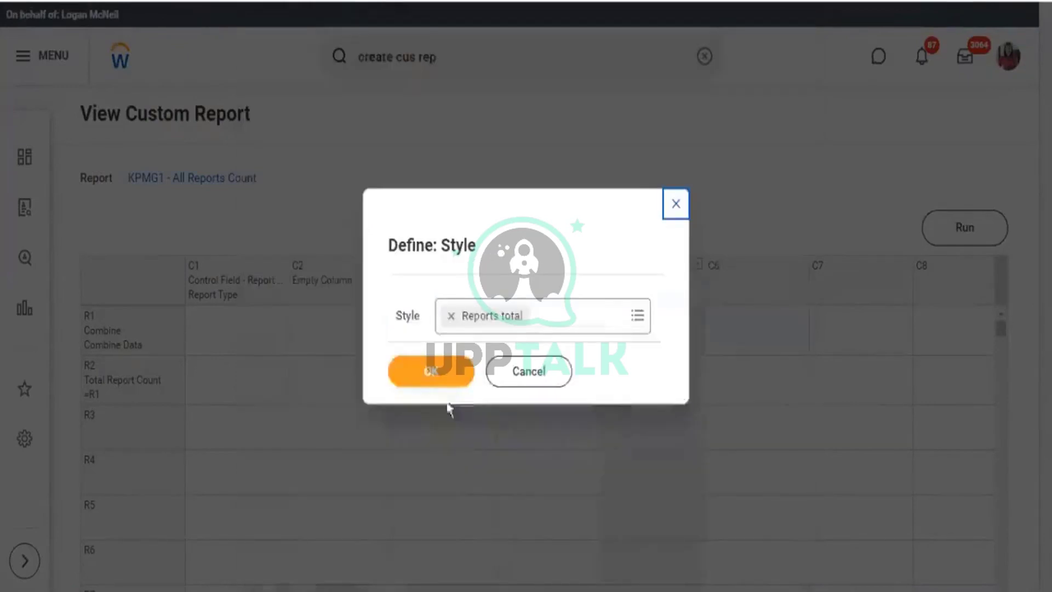
click(443, 375)
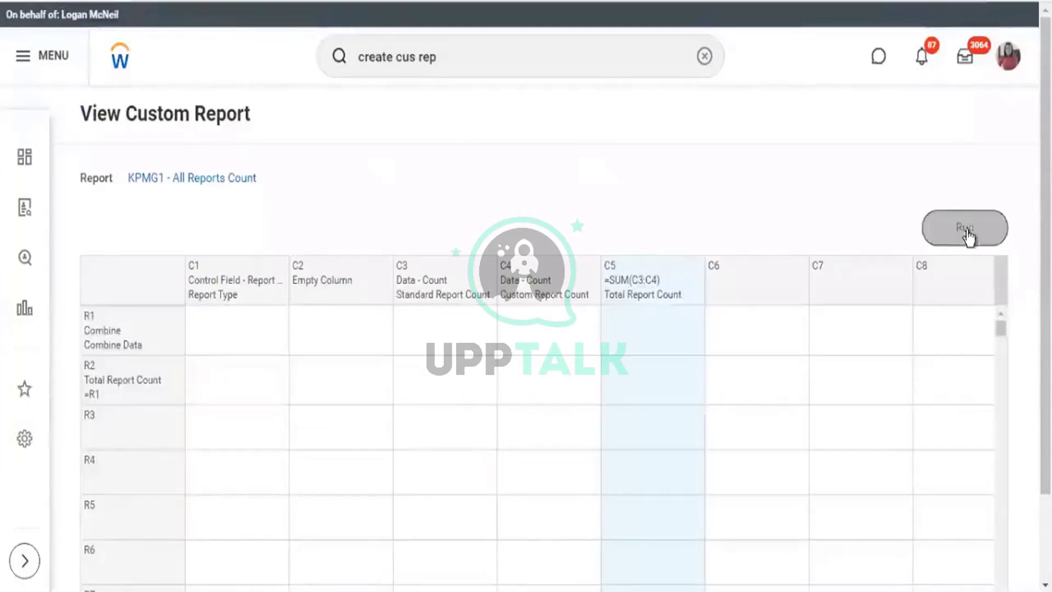
click(964, 227)
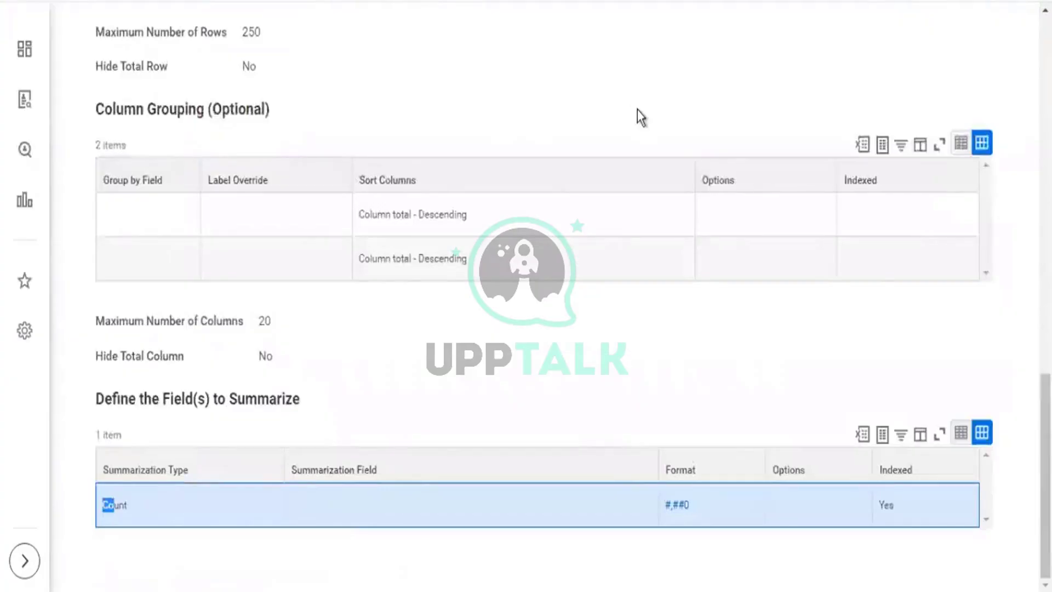
Scroll to the top of the definition and show the global search's recent searches.
scroll(641, 98, up, 15)
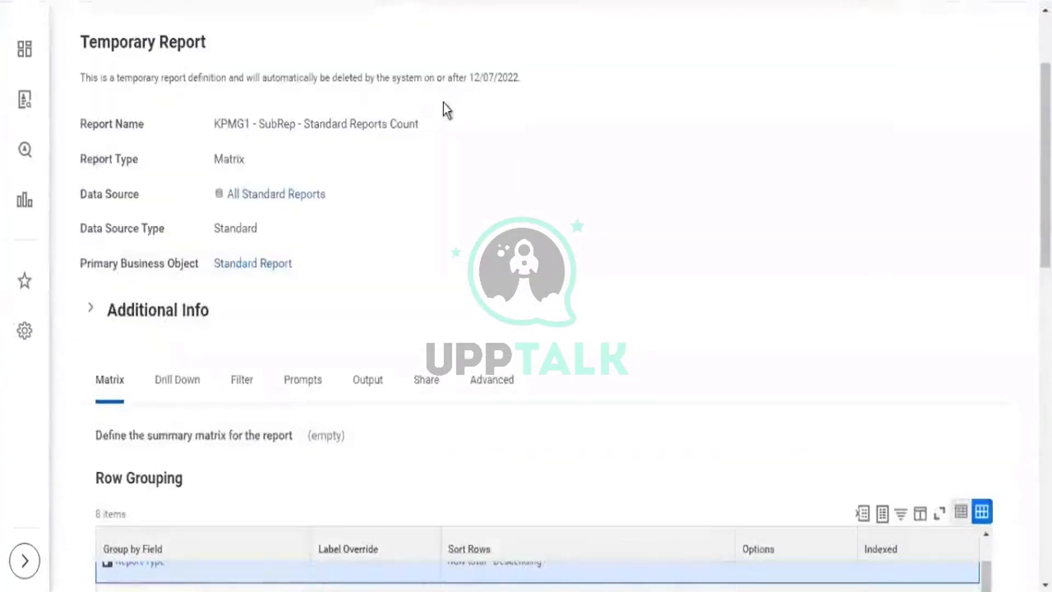
scroll(443, 103, up, 3)
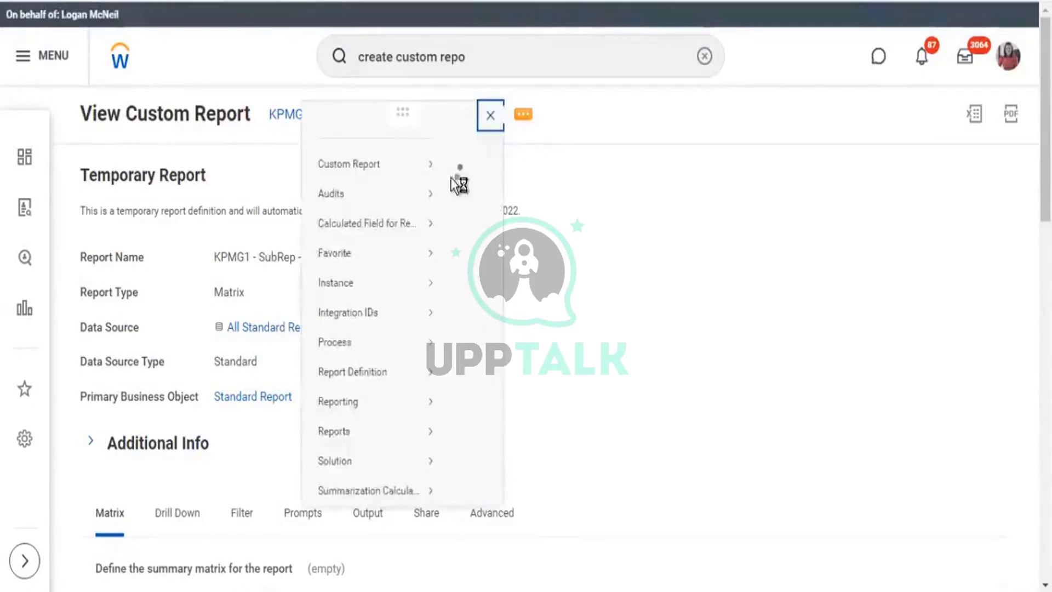
click(184, 208)
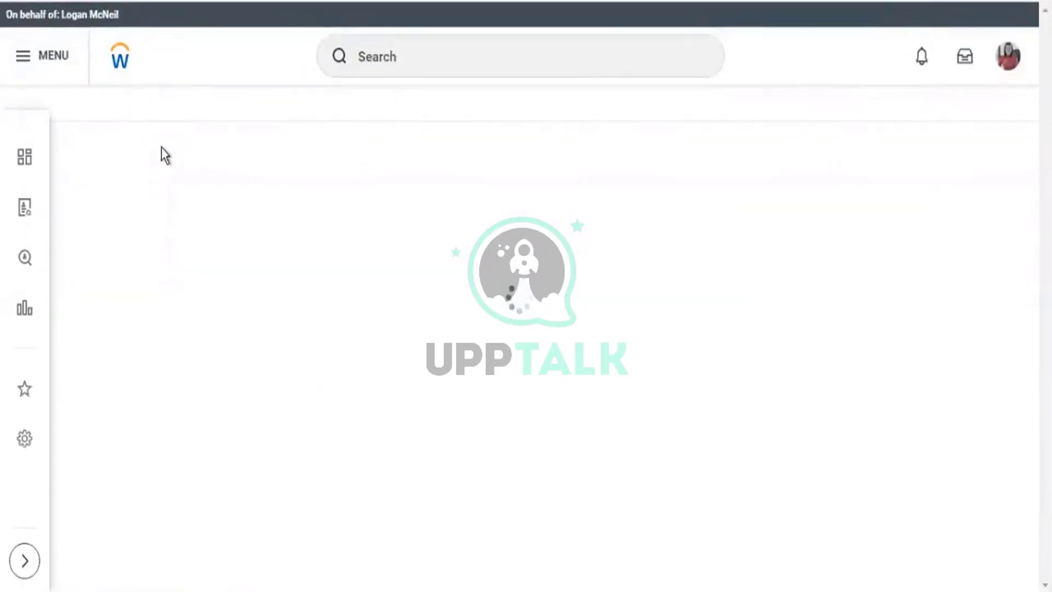
click(456, 38)
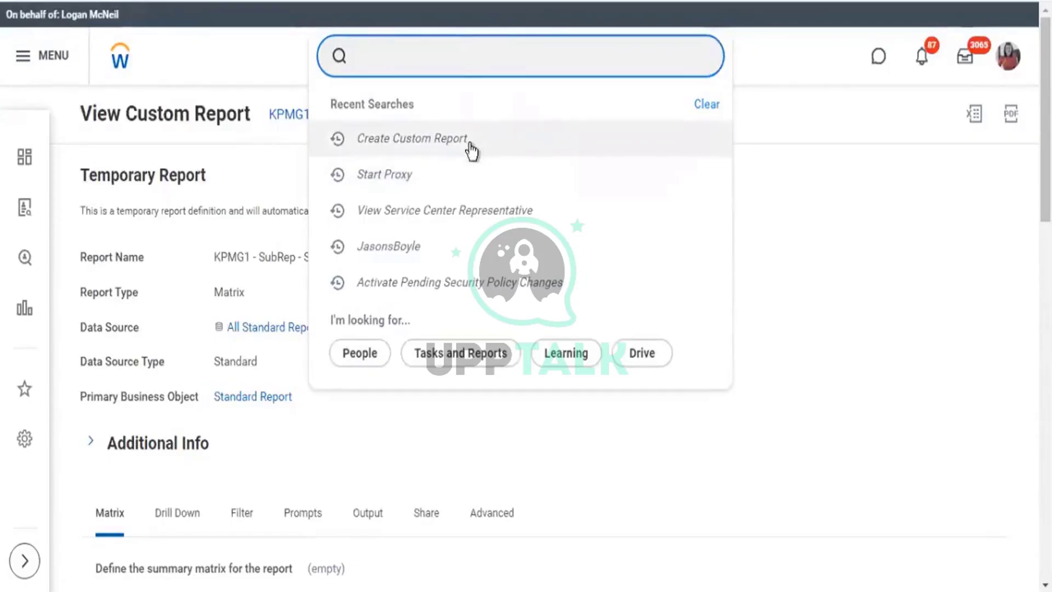
Search rd:kpmg1, open KPMG1 - Worker Details, and show its Custom Report actions.
text(rd:kpmg1)
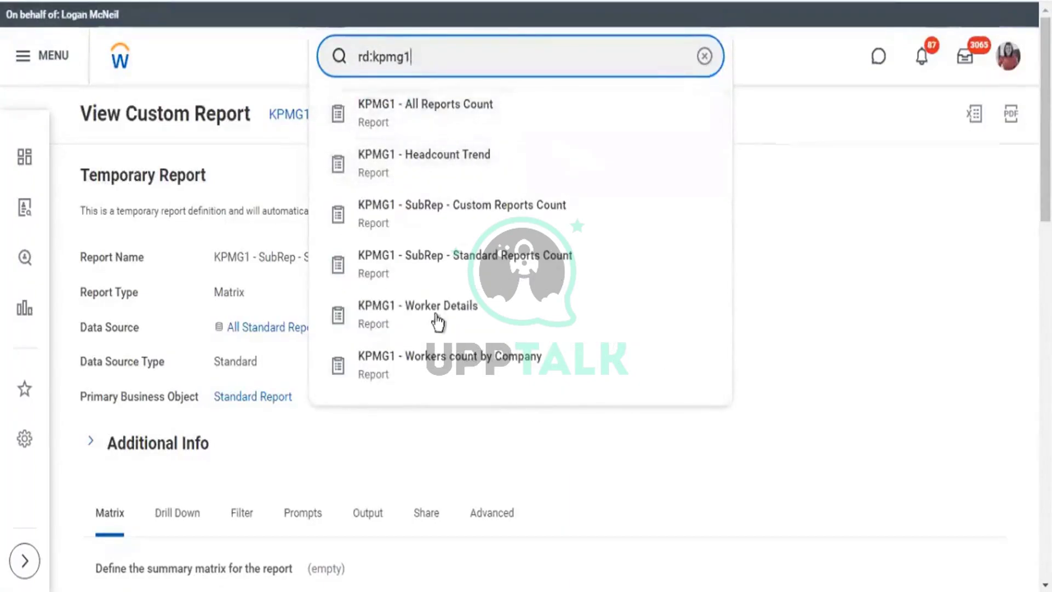
click(433, 315)
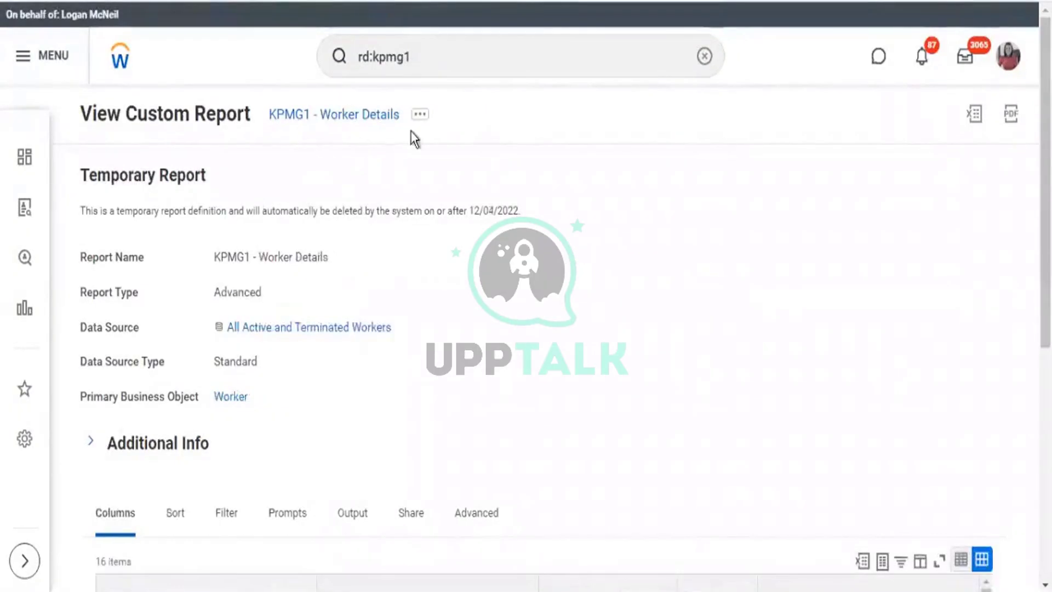
click(418, 115)
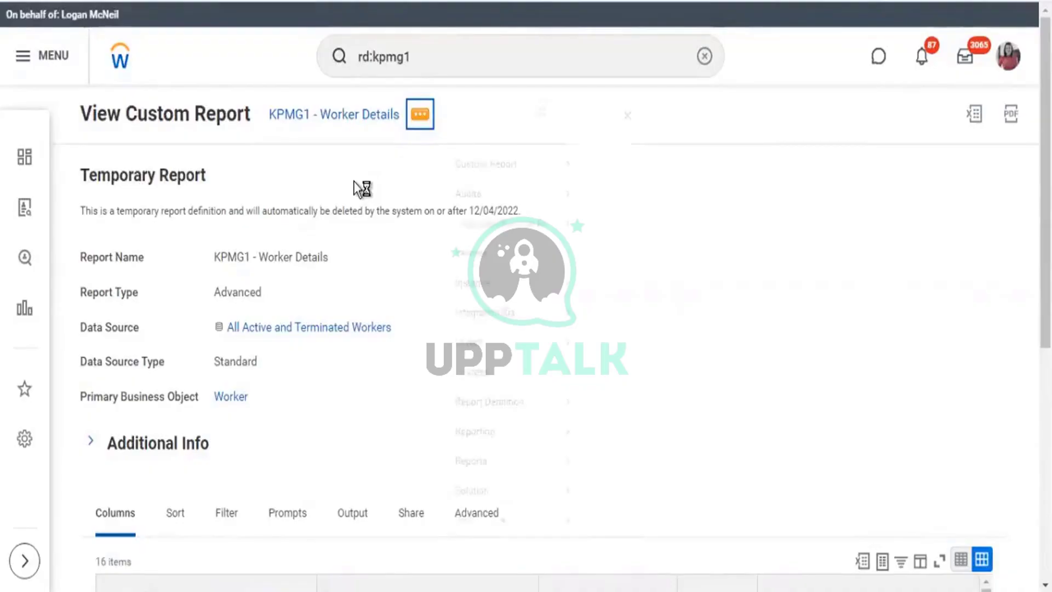
mouse_move(486, 183)
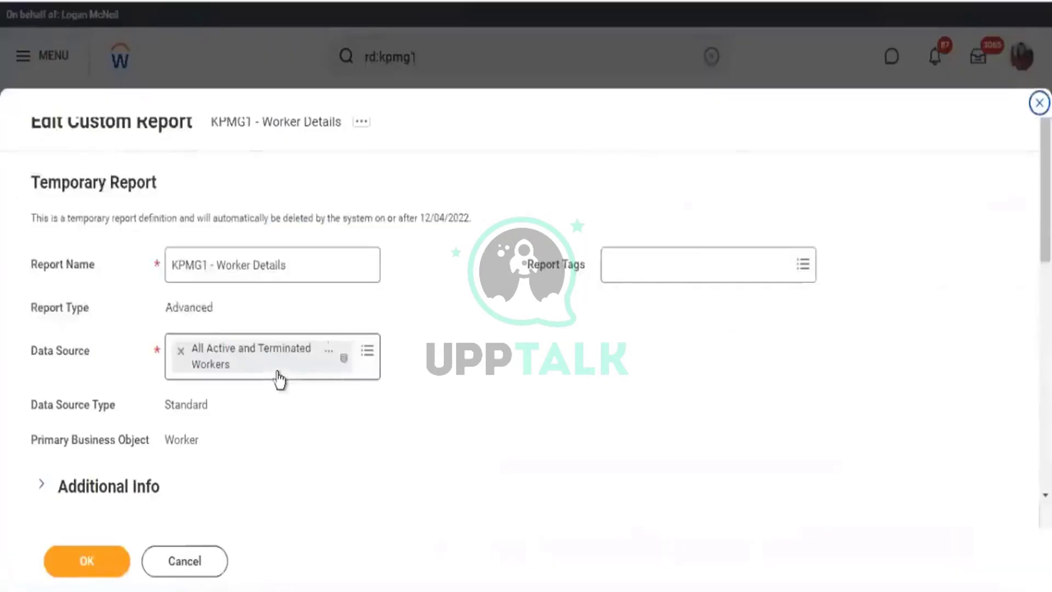
Review the Worker Details filter conditions, then return to its 16-column list.
scroll(371, 315, down, 10)
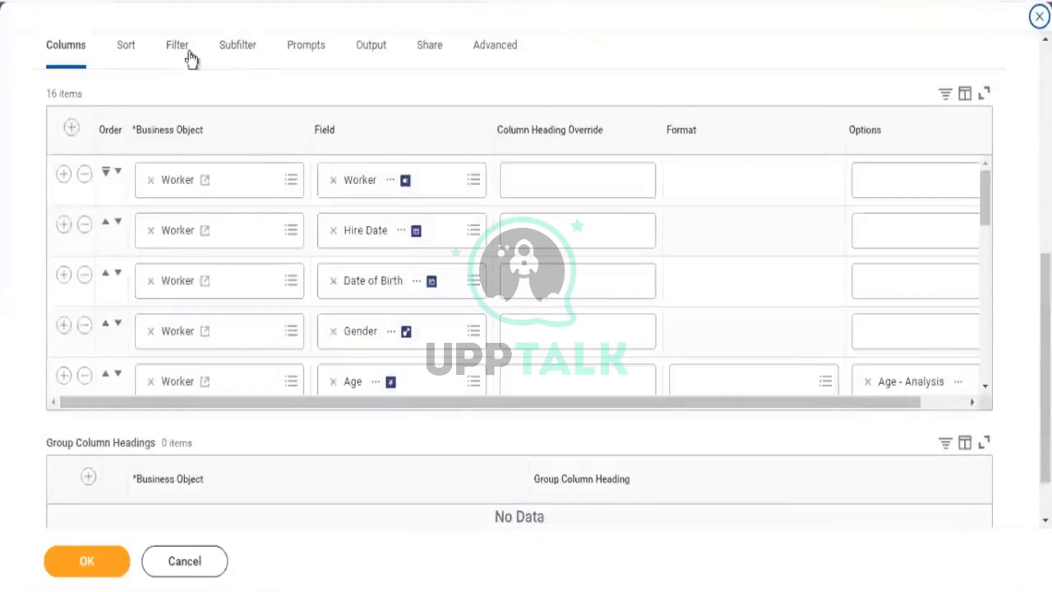
click(170, 53)
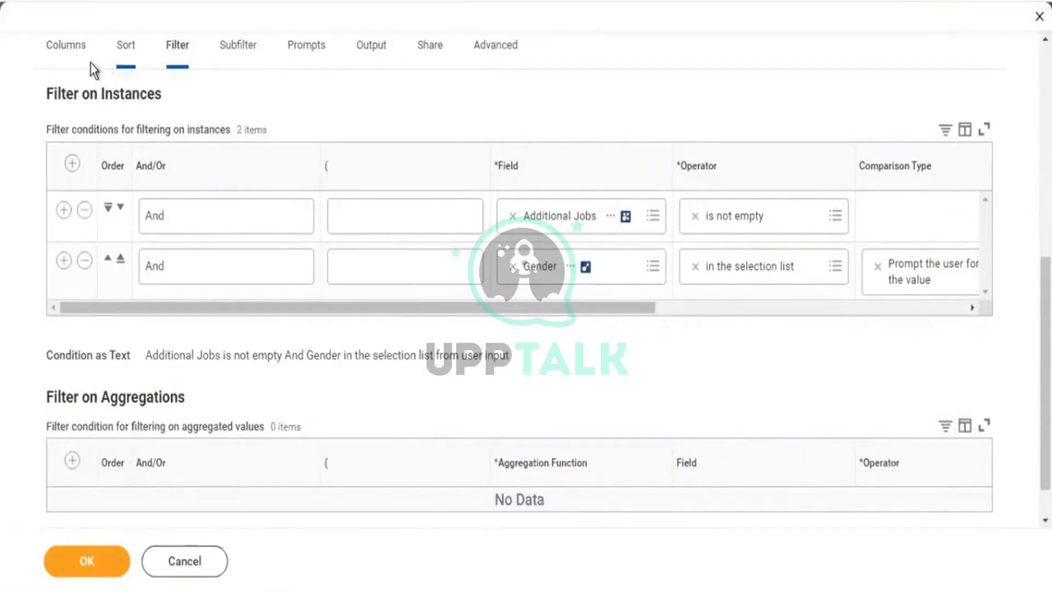
click(76, 52)
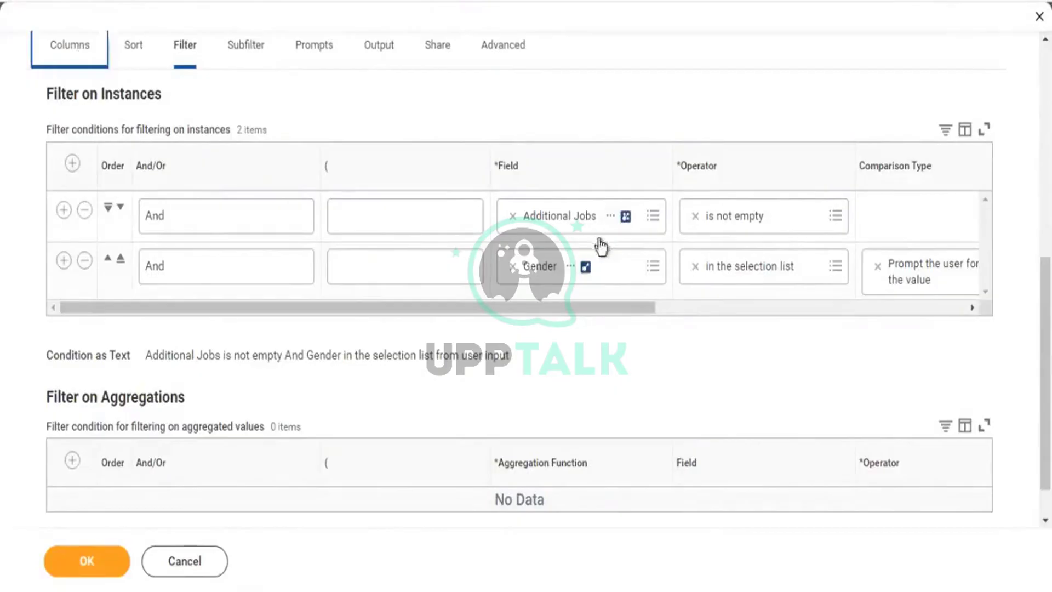
scroll(454, 286, down, 3)
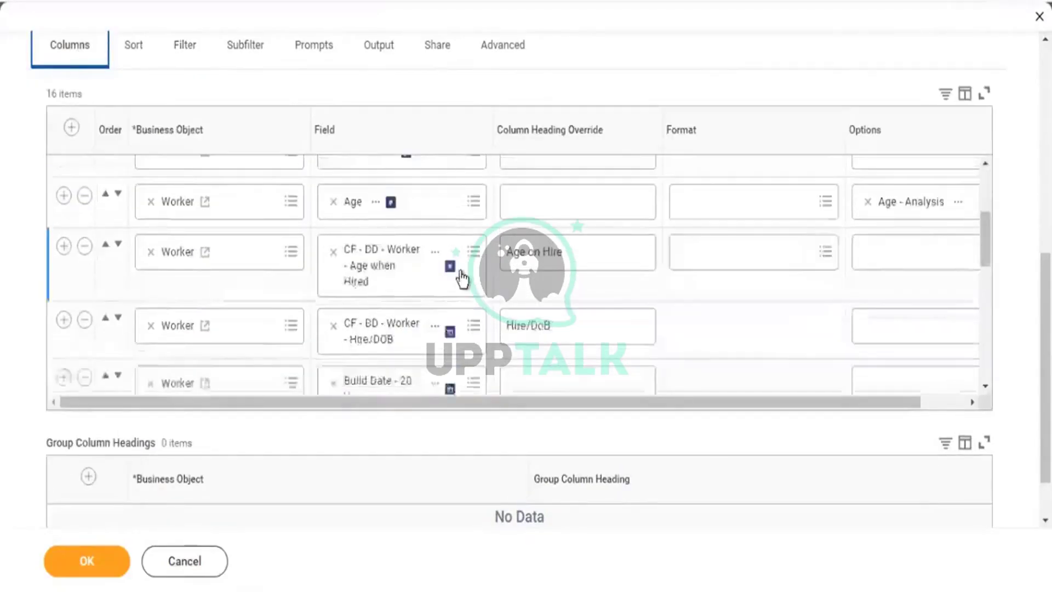
scroll(461, 277, down, 5)
Set the last column row's field to Compensation Packages from the All fields list.
scroll(336, 263, down, 3)
scroll(337, 274, down, 1)
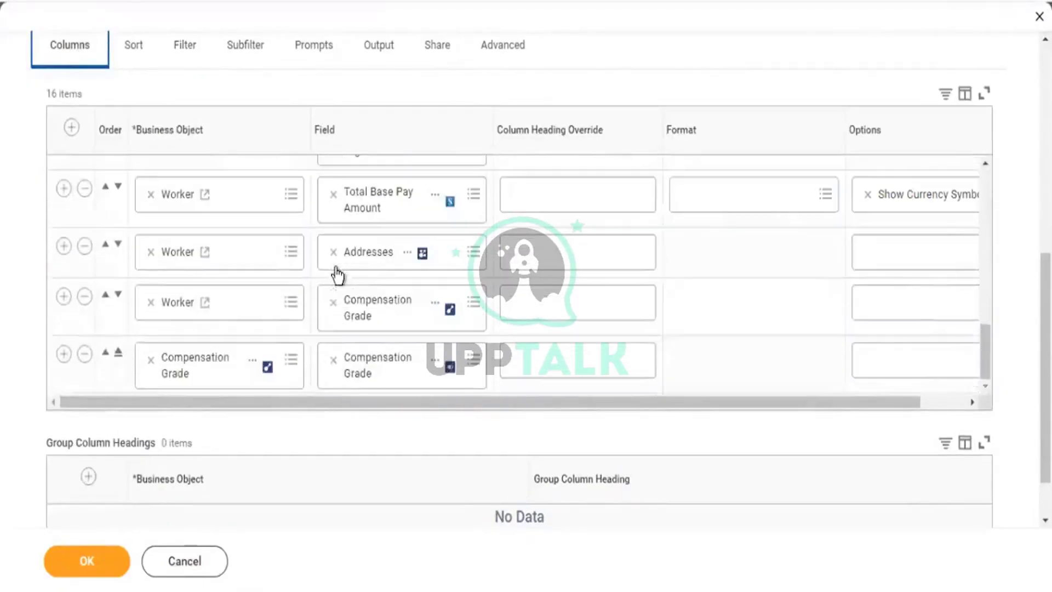
scroll(282, 380, down, 2)
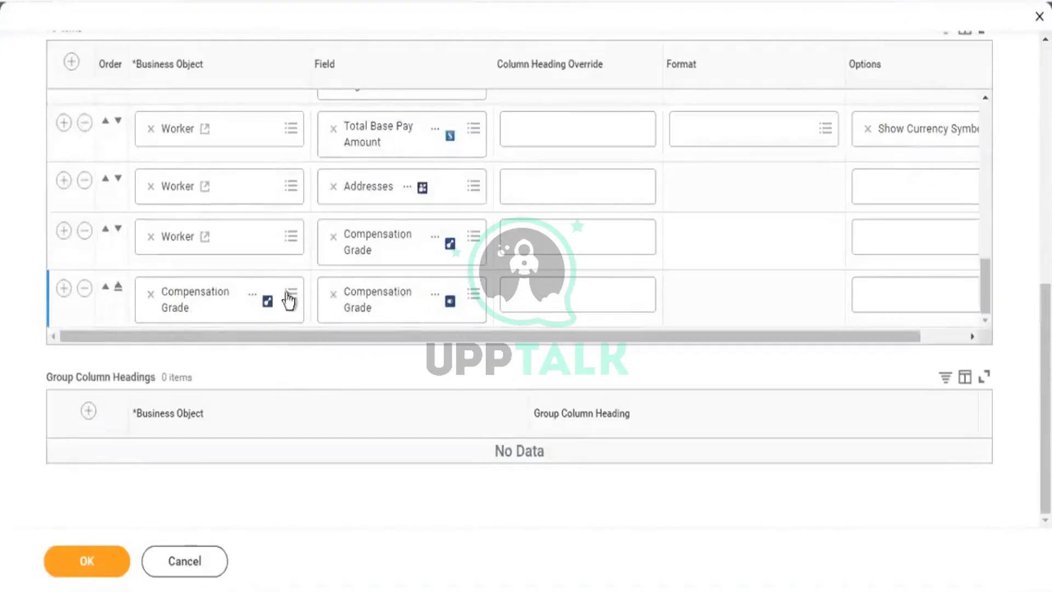
click(332, 295)
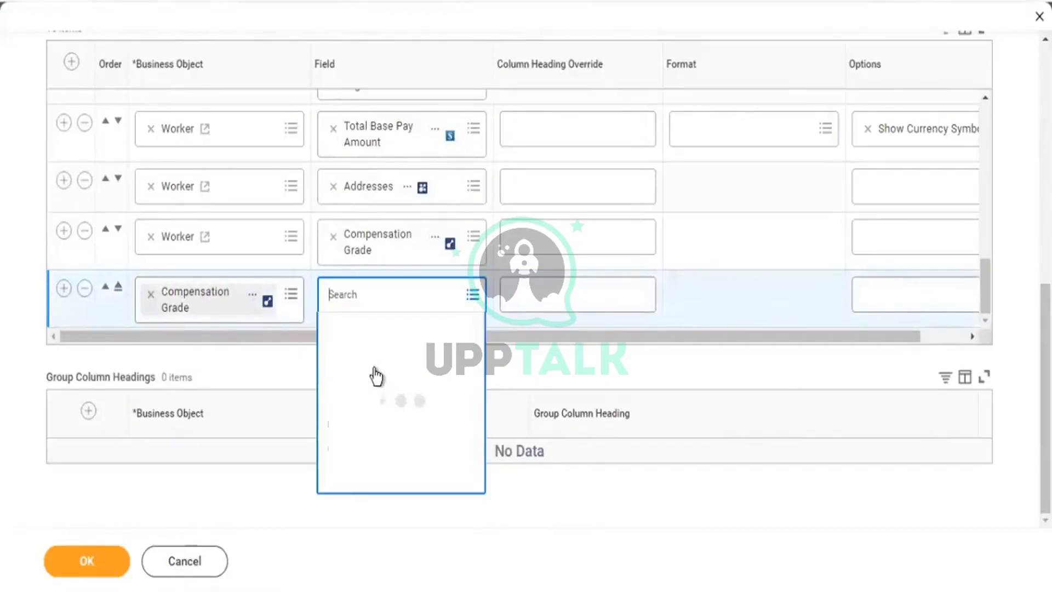
click(375, 378)
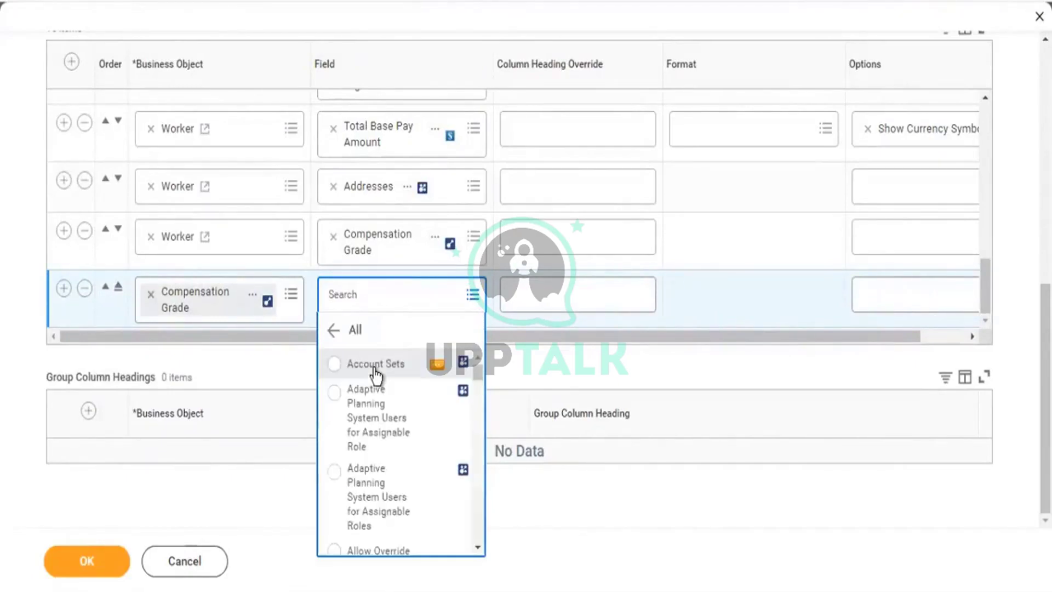
key(Down)
key(Down)
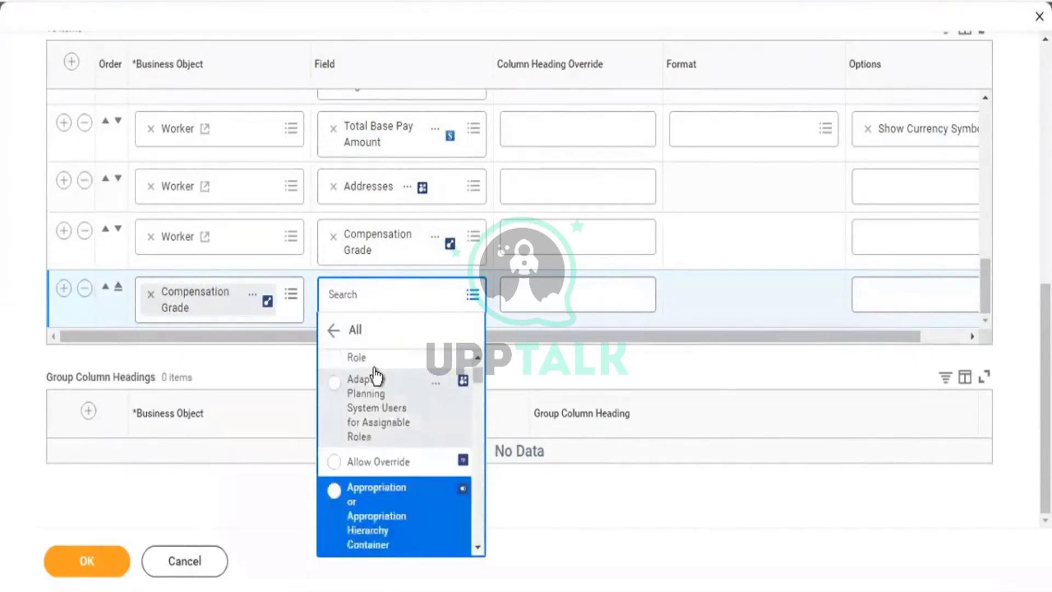
key(Down)
key(Down)
key(Down)
key(Down)
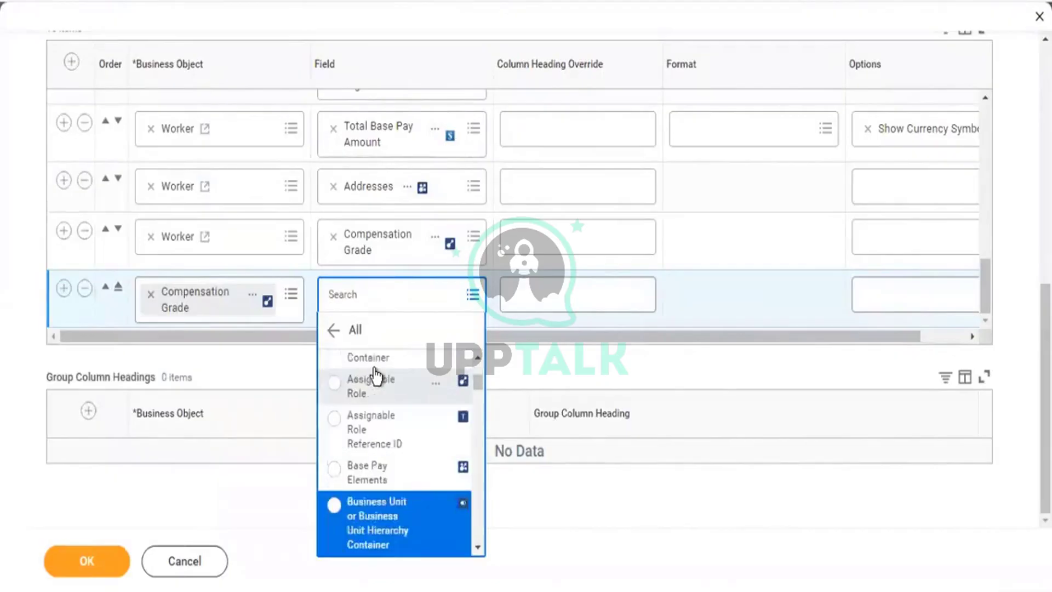
key(Down)
key(Down)
key(Down)
key(Down)
key(Down)
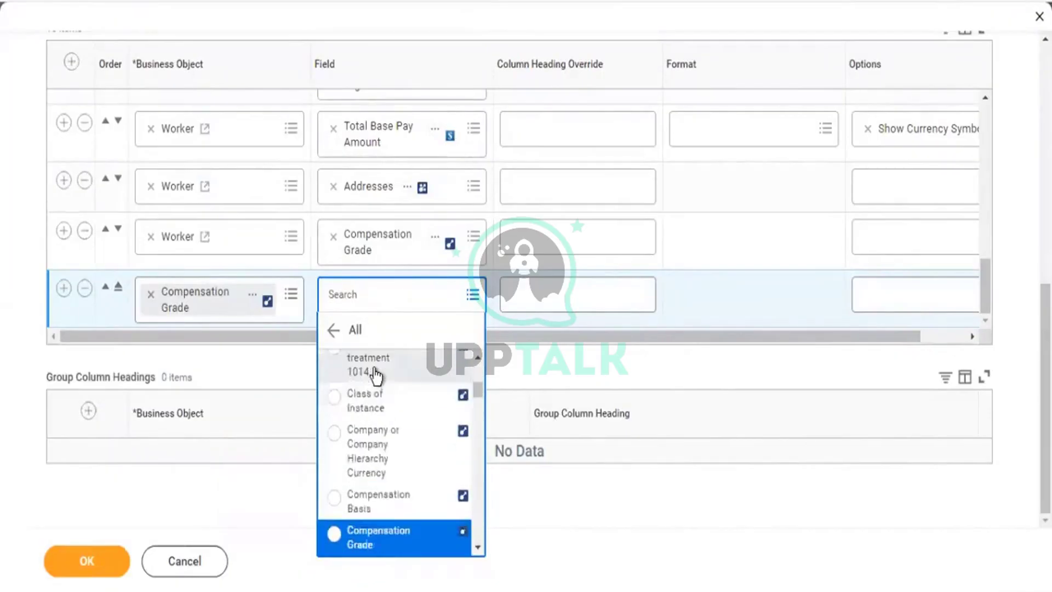
key(Down)
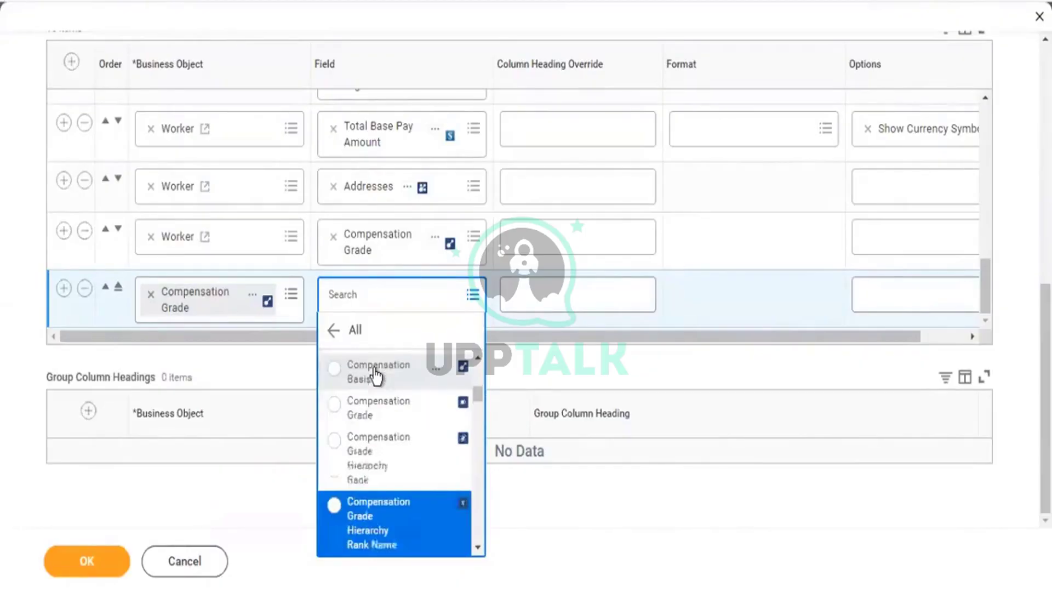
key(Down)
key(Down)
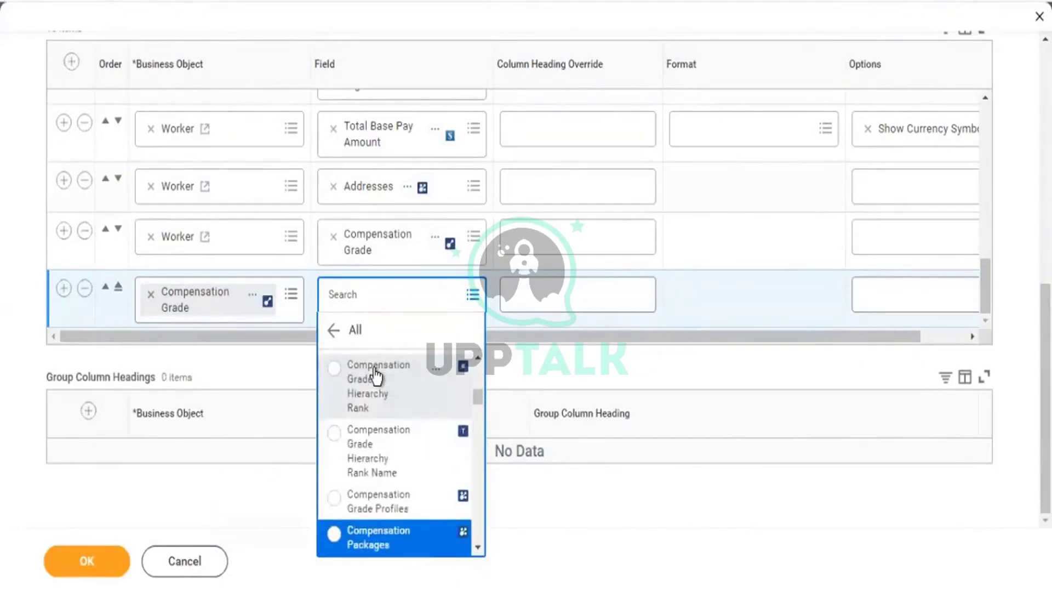
key(Return)
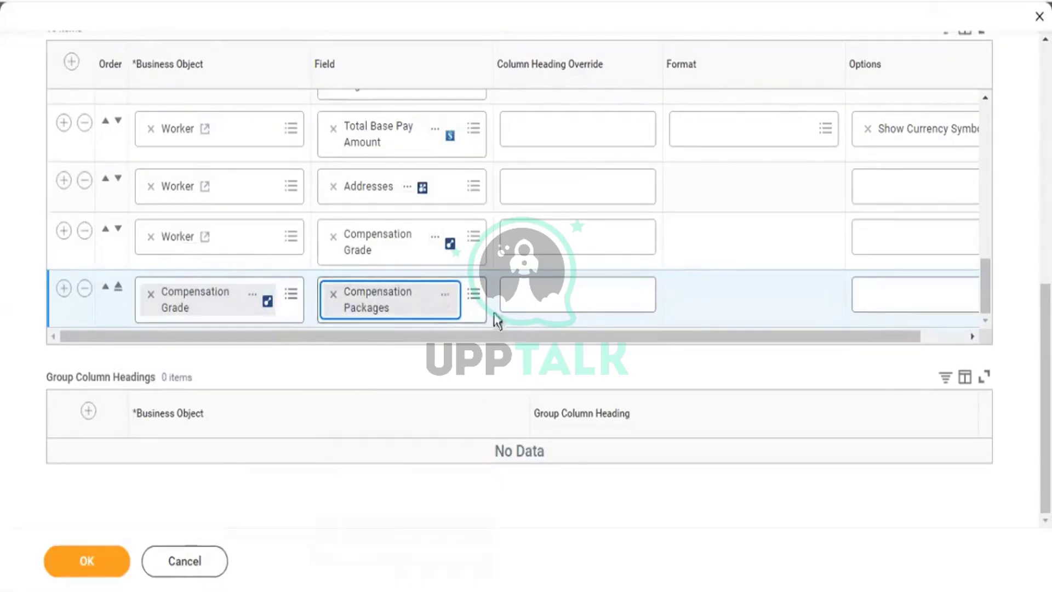
Check the field's Compensation Grade business object and copy the name Compensation Packages.
click(446, 299)
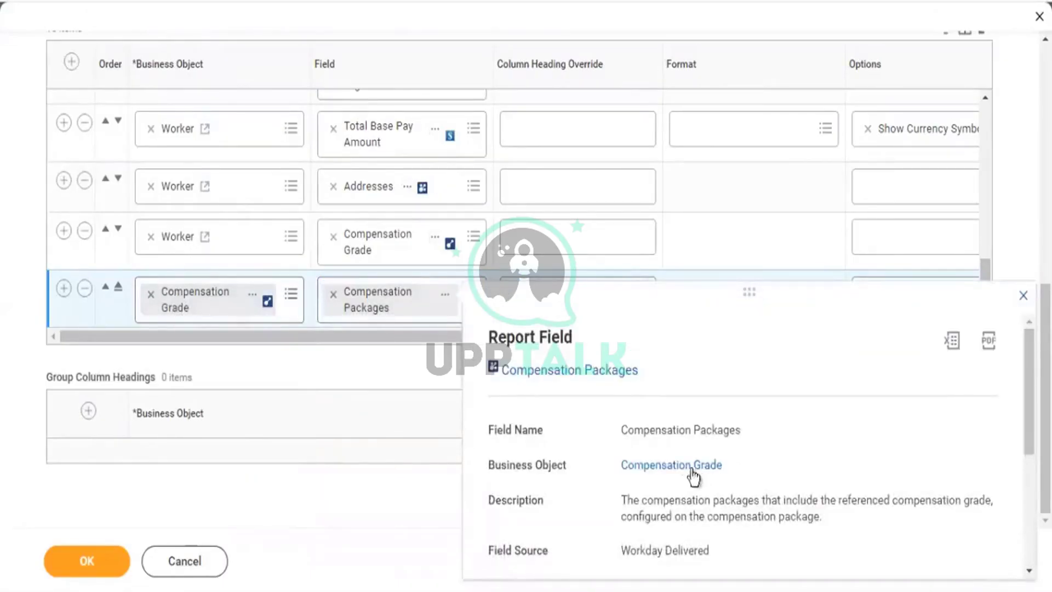
drag(722, 466, 614, 469)
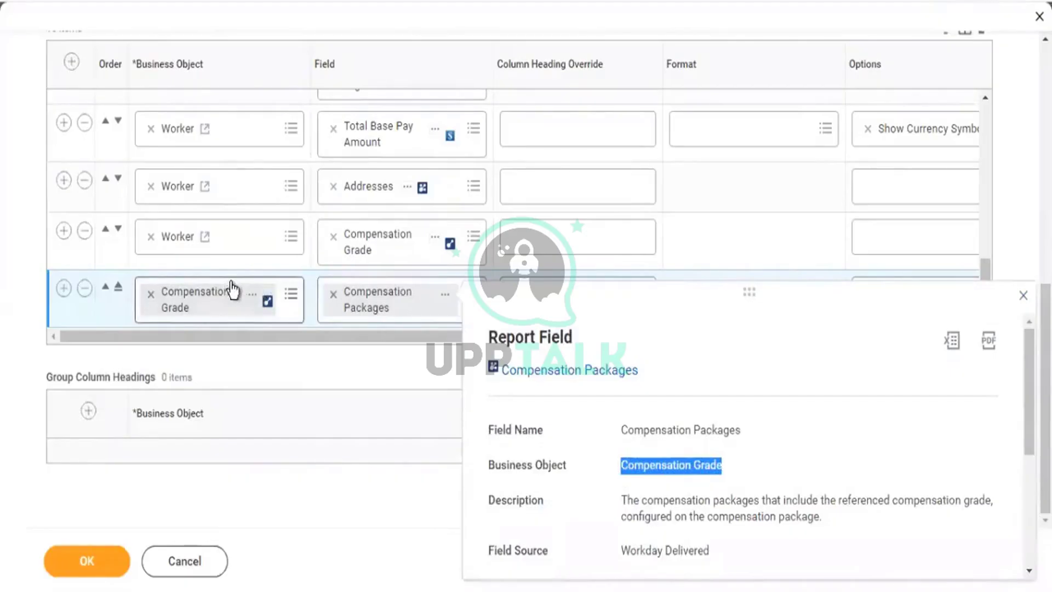
click(445, 298)
right_click(446, 303)
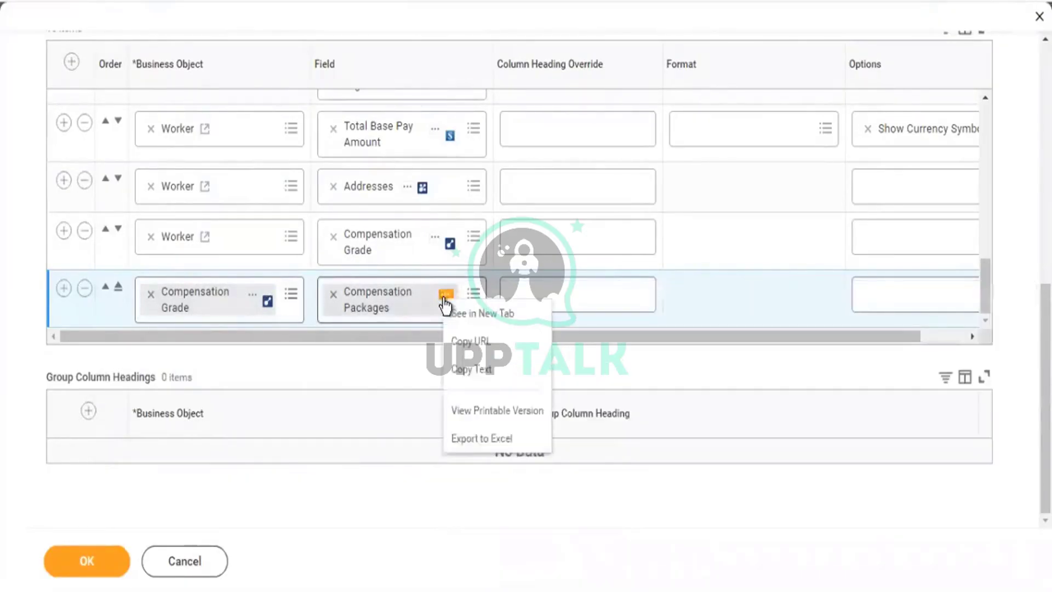
click(480, 371)
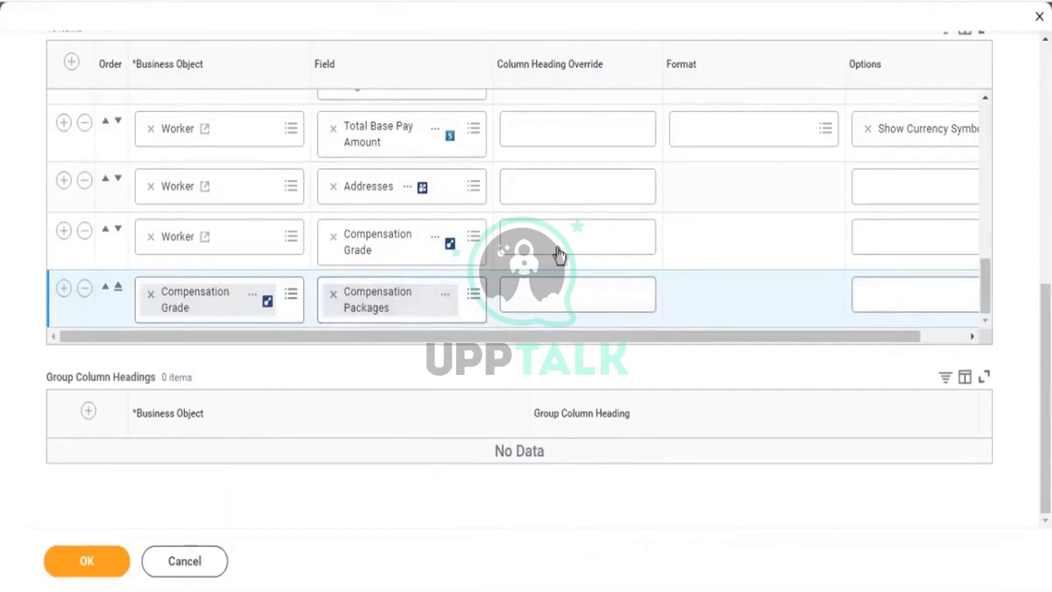
scroll(460, 98, up, 10)
Show the Filter tab with its Additional Jobs and Gender conditions.
scroll(155, 207, up, 10)
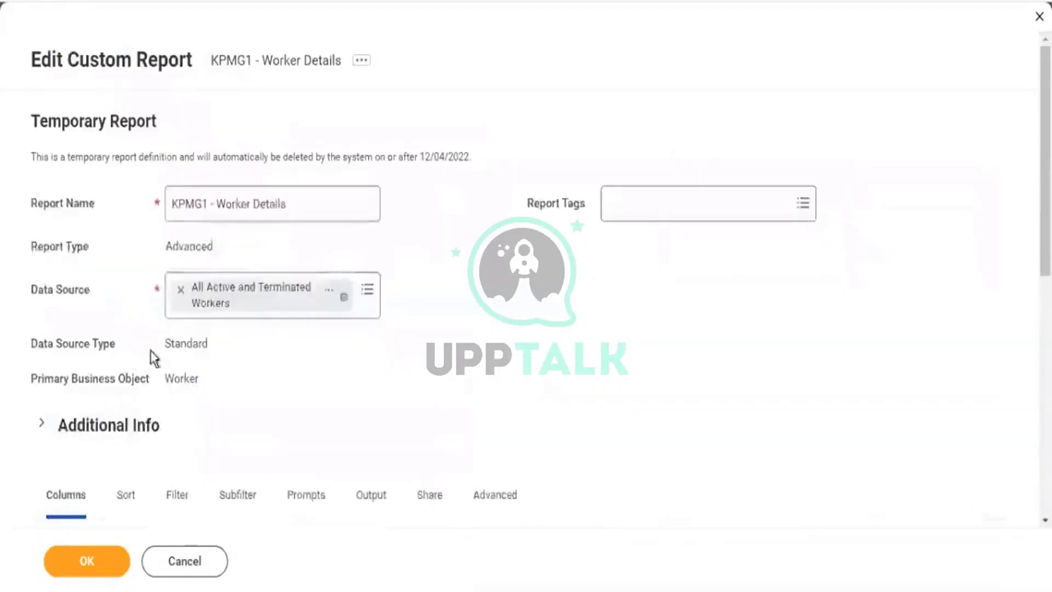
click(180, 494)
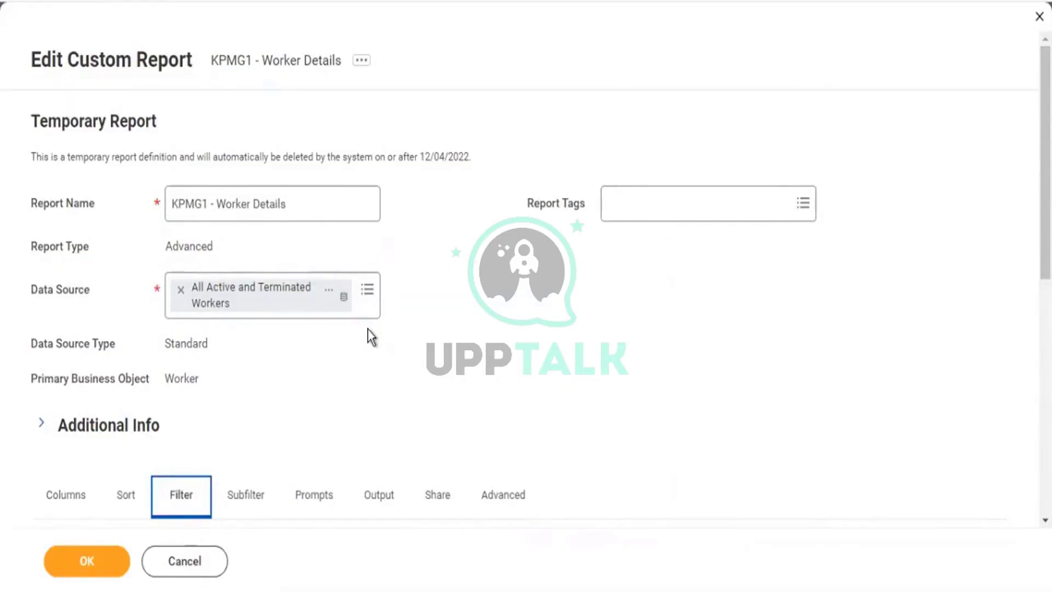
scroll(368, 329, down, 6)
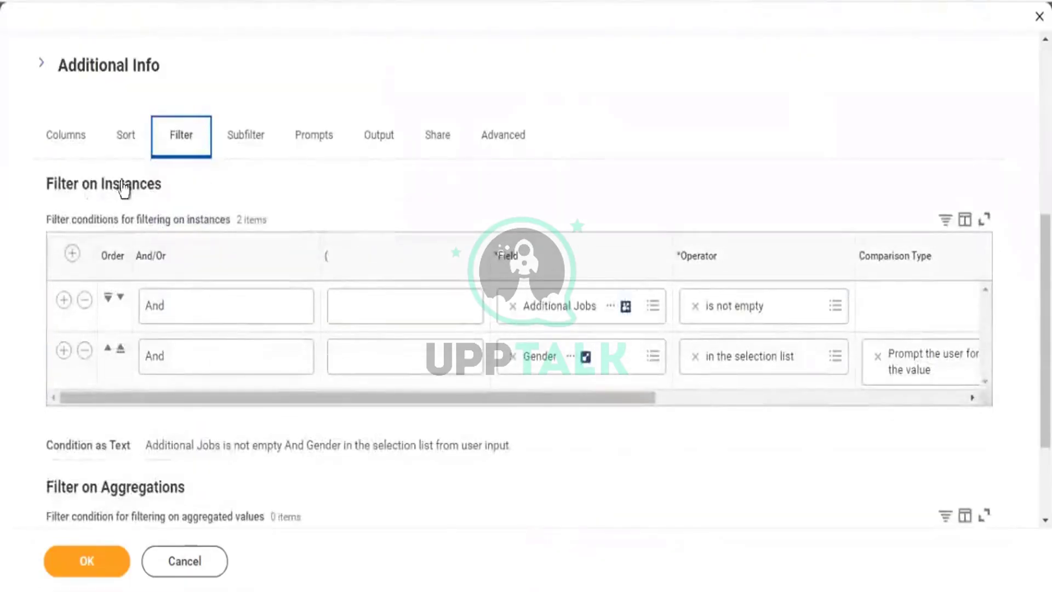
click(72, 253)
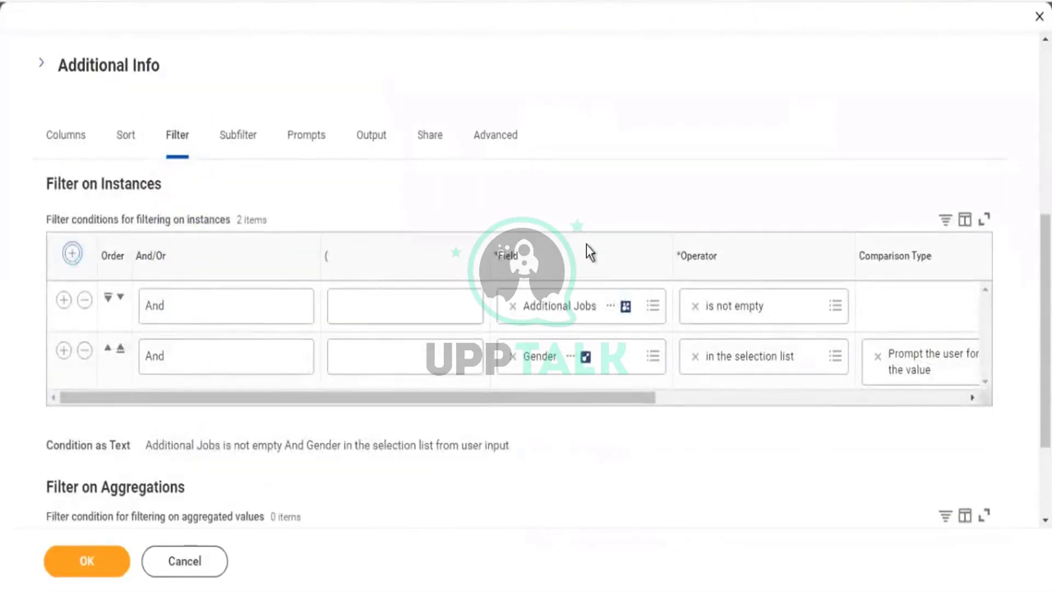
Try a Compensation Packages filter row, find no match, remove it, and go to Subfilter.
click(536, 315)
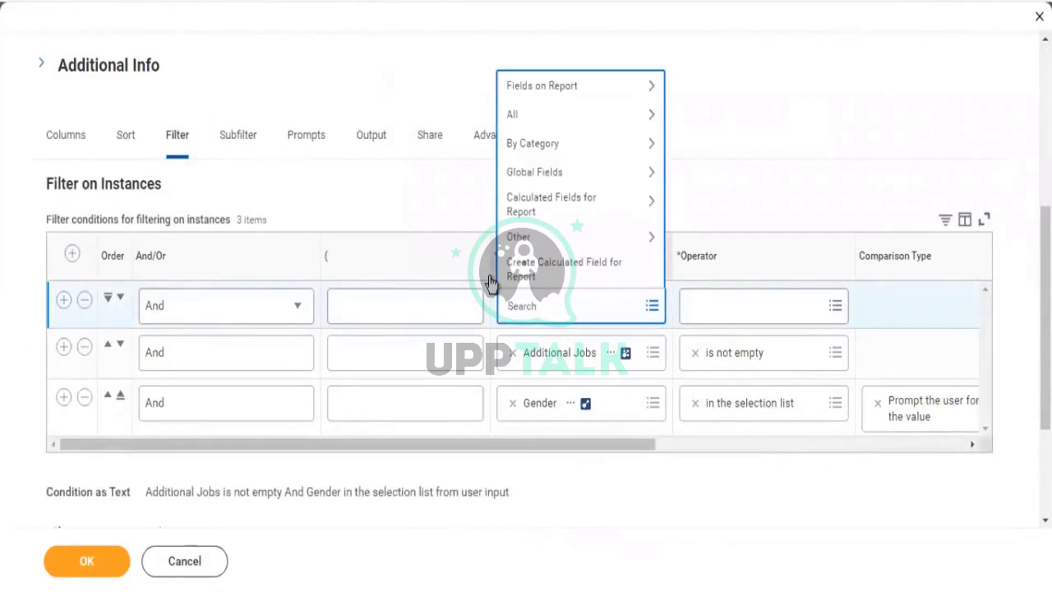
key(ctrl+v)
key(Return)
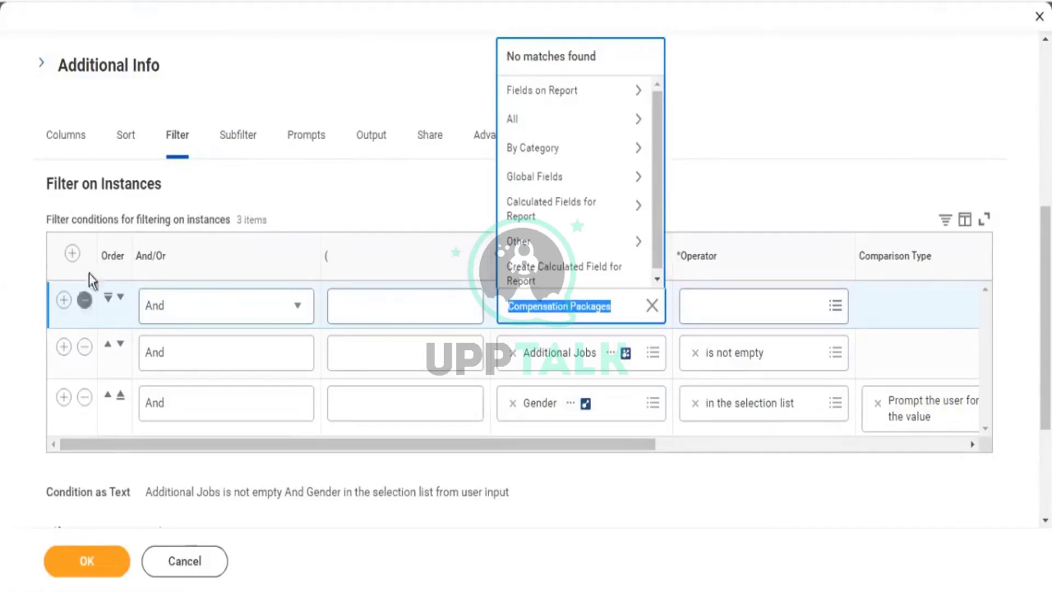
click(618, 306)
drag(612, 306, 481, 307)
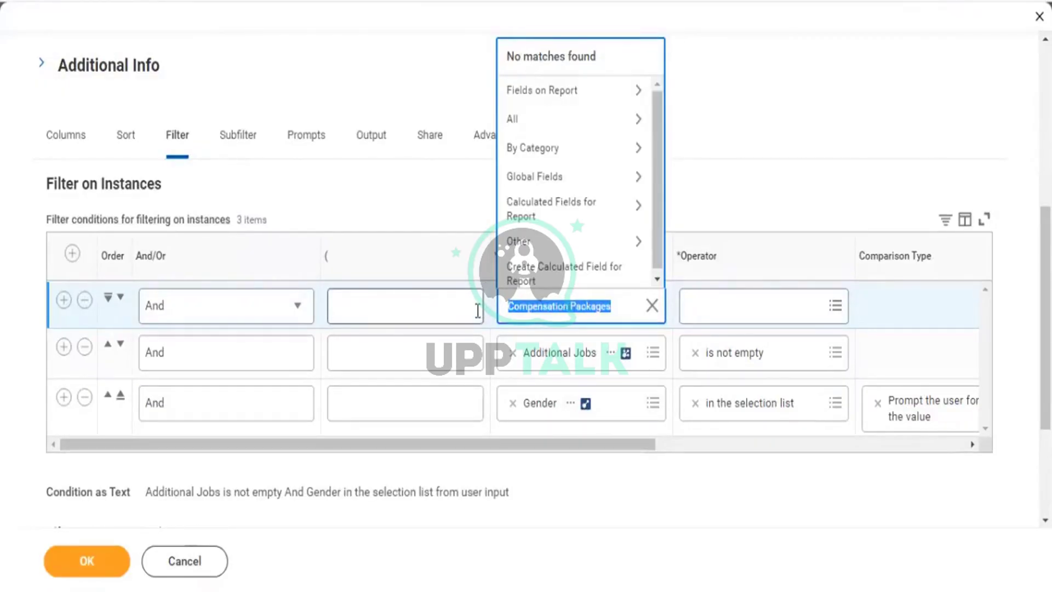
click(84, 303)
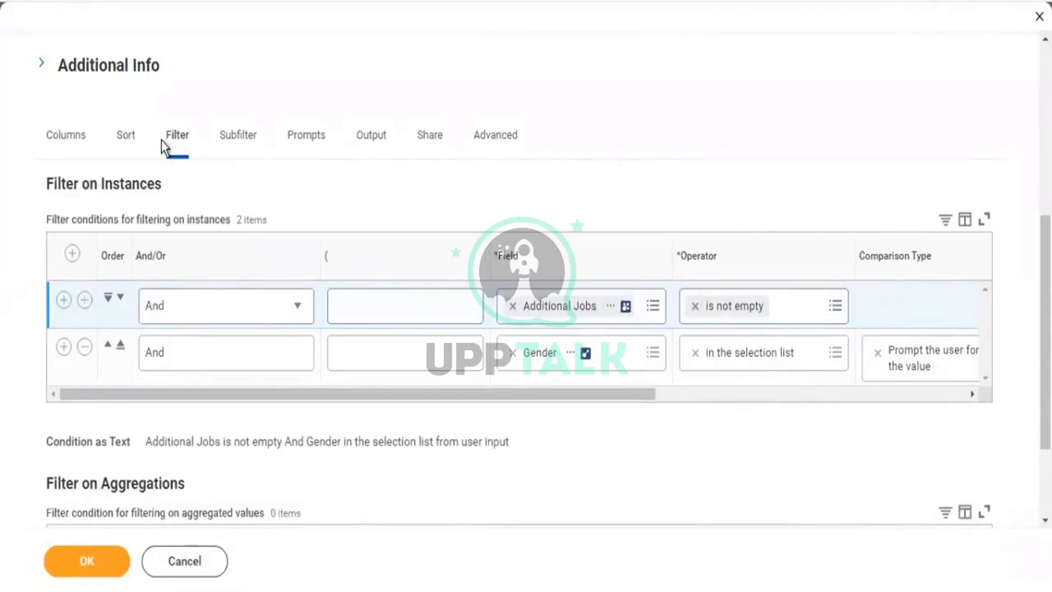
click(239, 136)
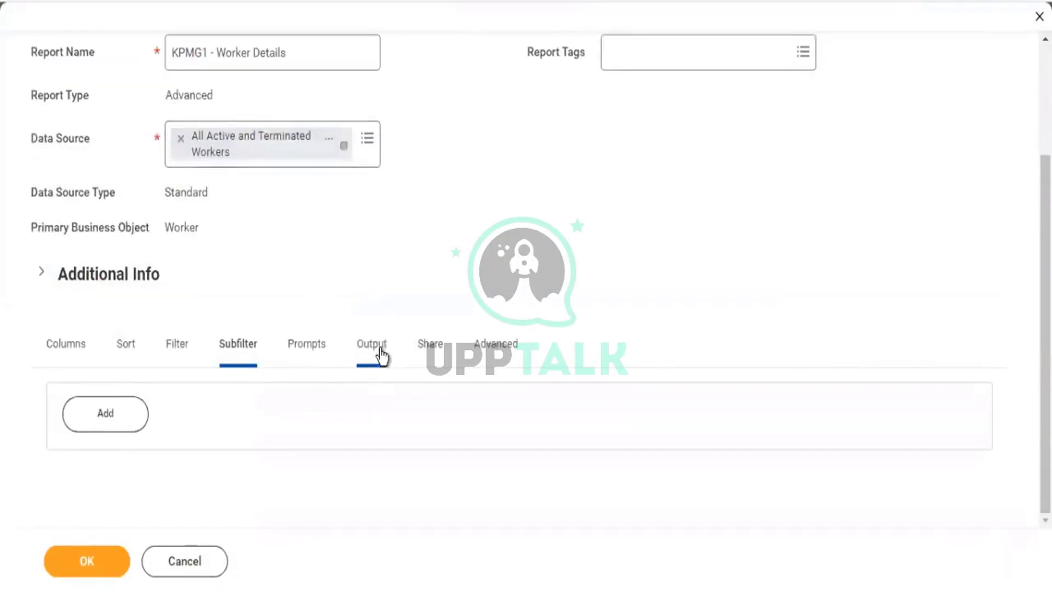
Add a sub-level filter on the Subfilter tab.
click(123, 423)
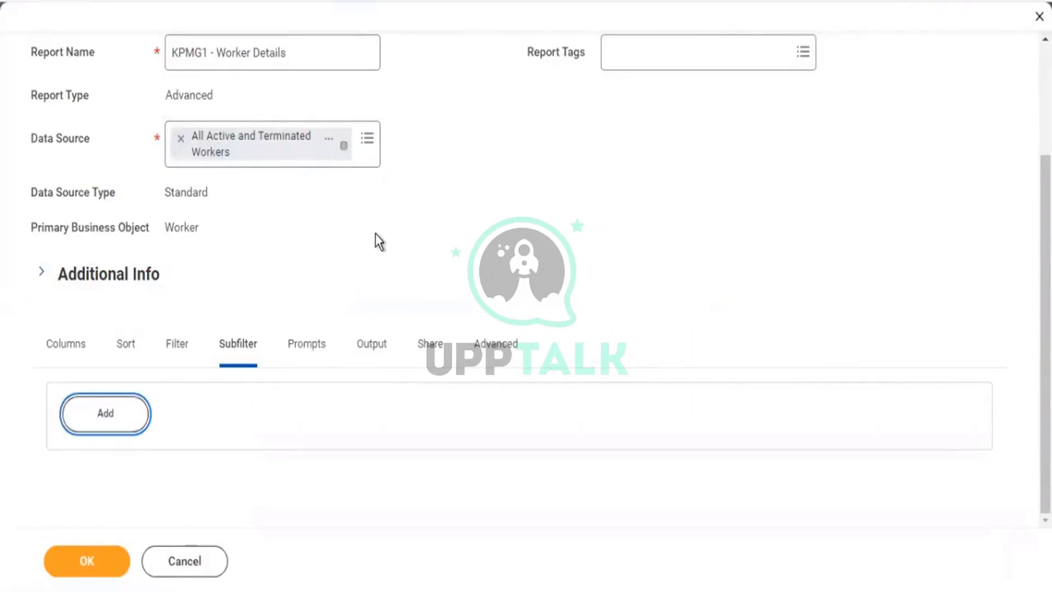
scroll(348, 247, down, 5)
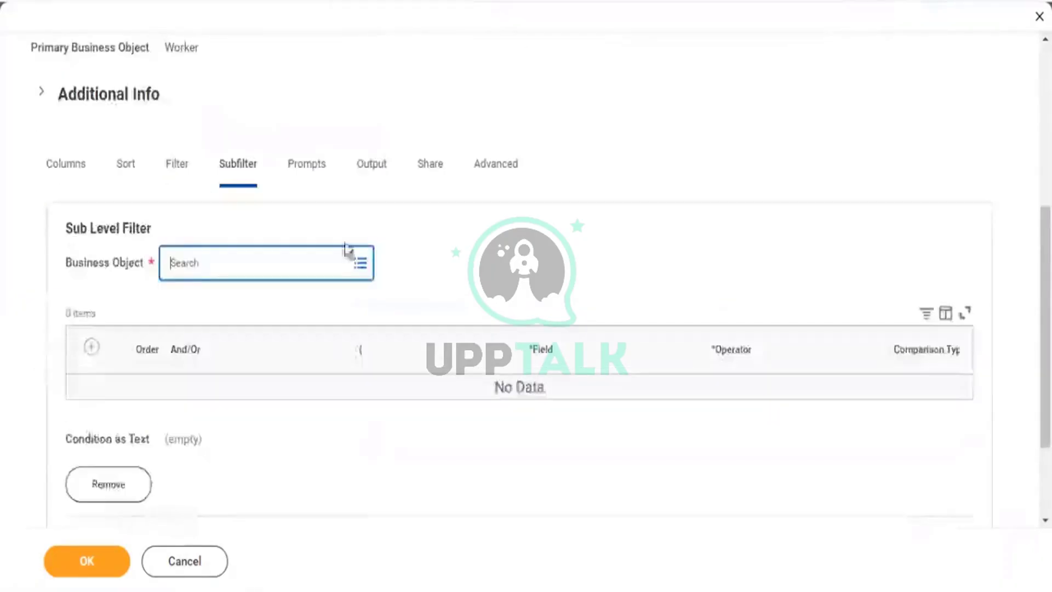
click(67, 173)
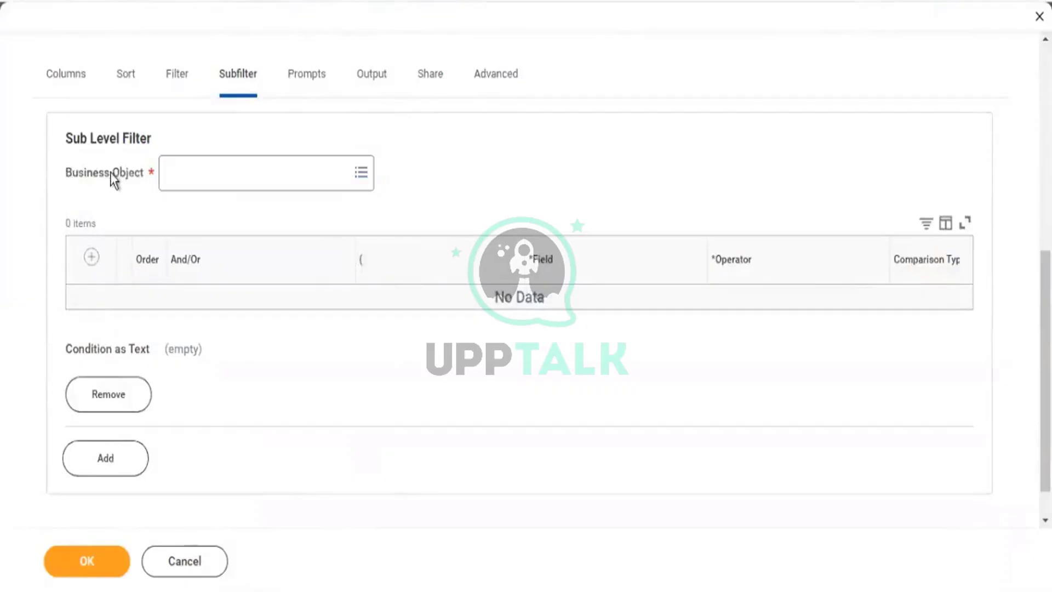
drag(126, 174, 138, 176)
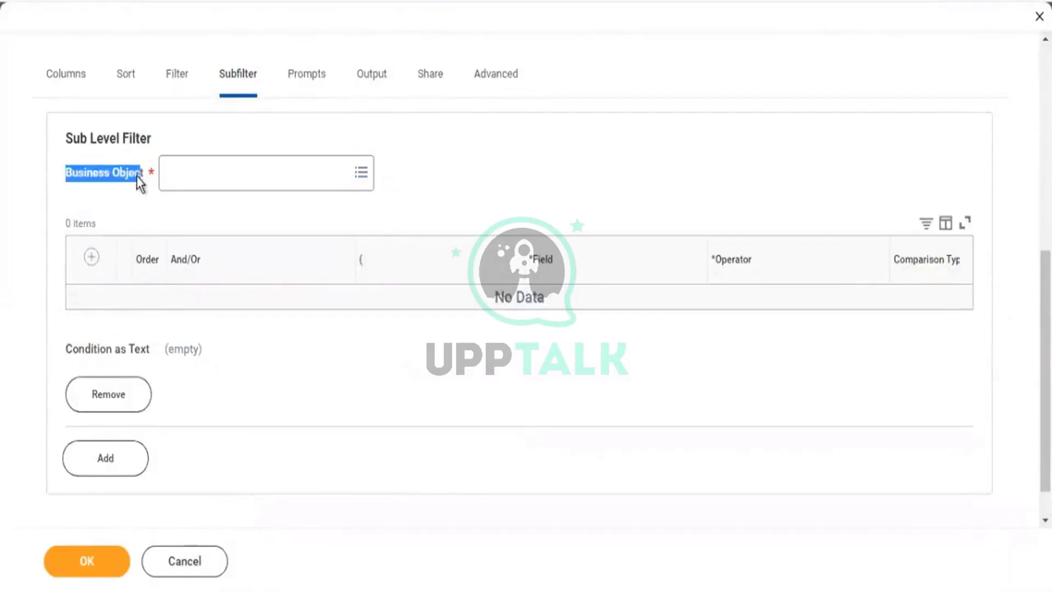
click(74, 80)
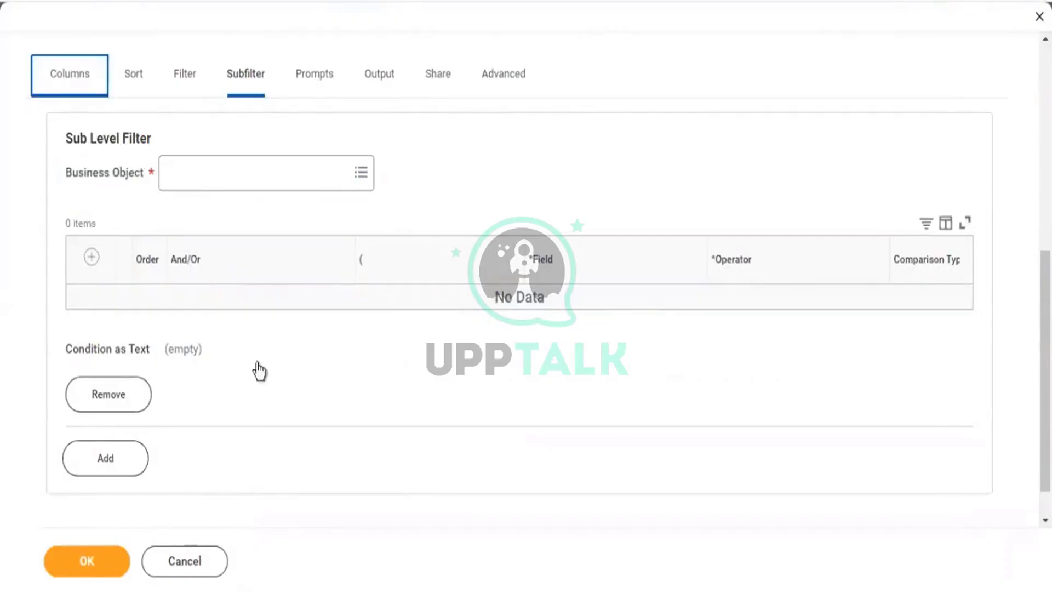
scroll(285, 409, down, 12)
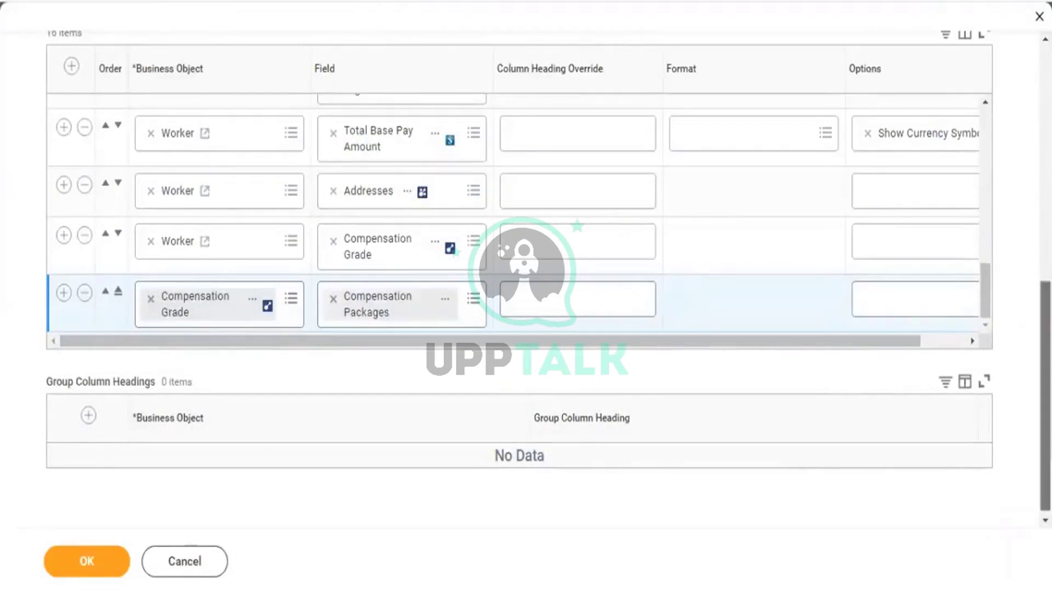
scroll(526, 285, up, 6)
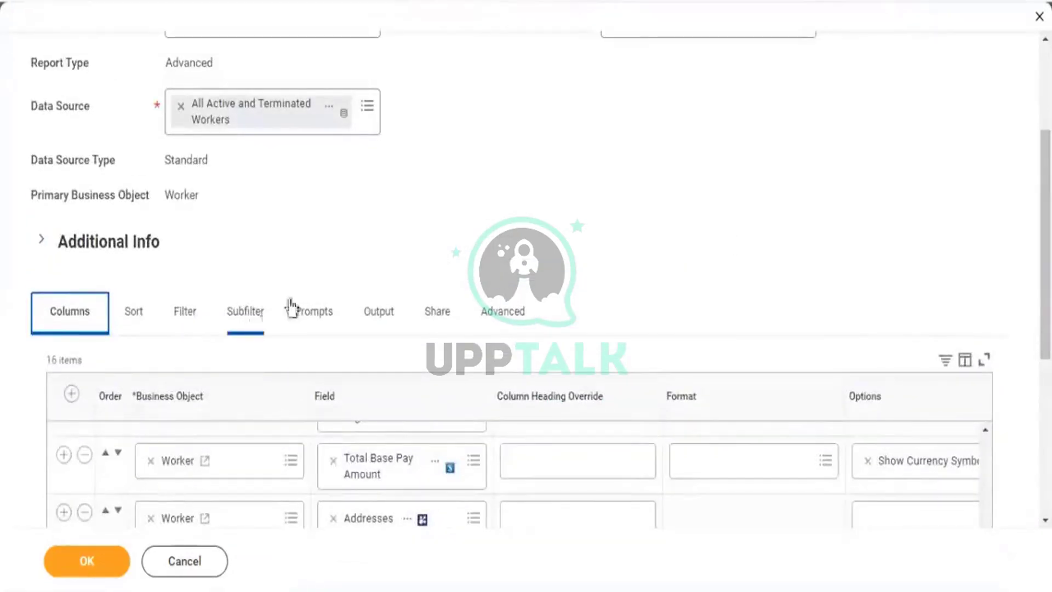
scroll(242, 332, down, 5)
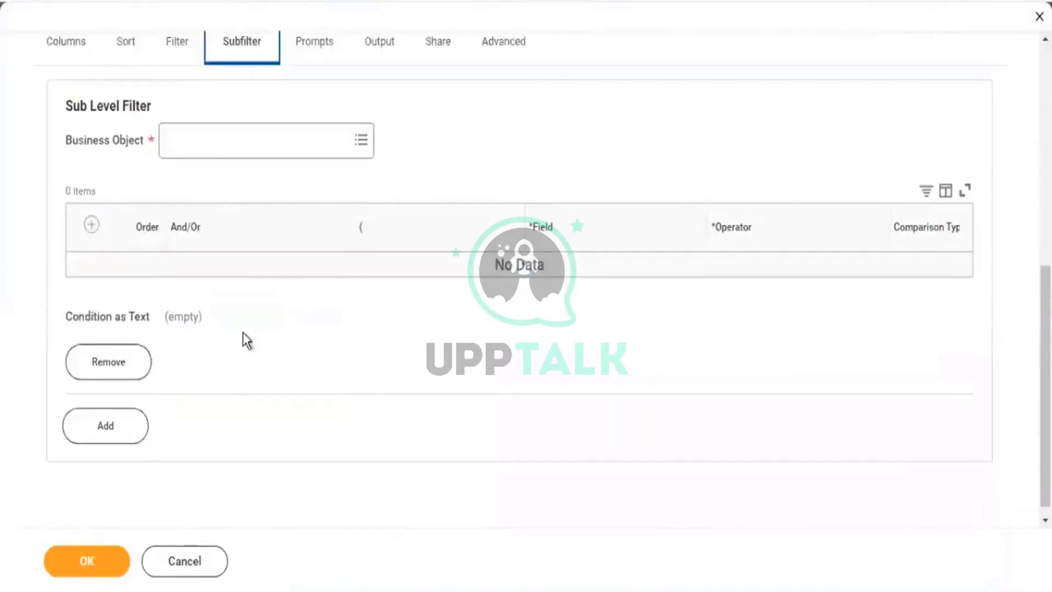
Search compensation grade and select Compensation Grade as the subfilter's business object.
click(222, 153)
text(c)
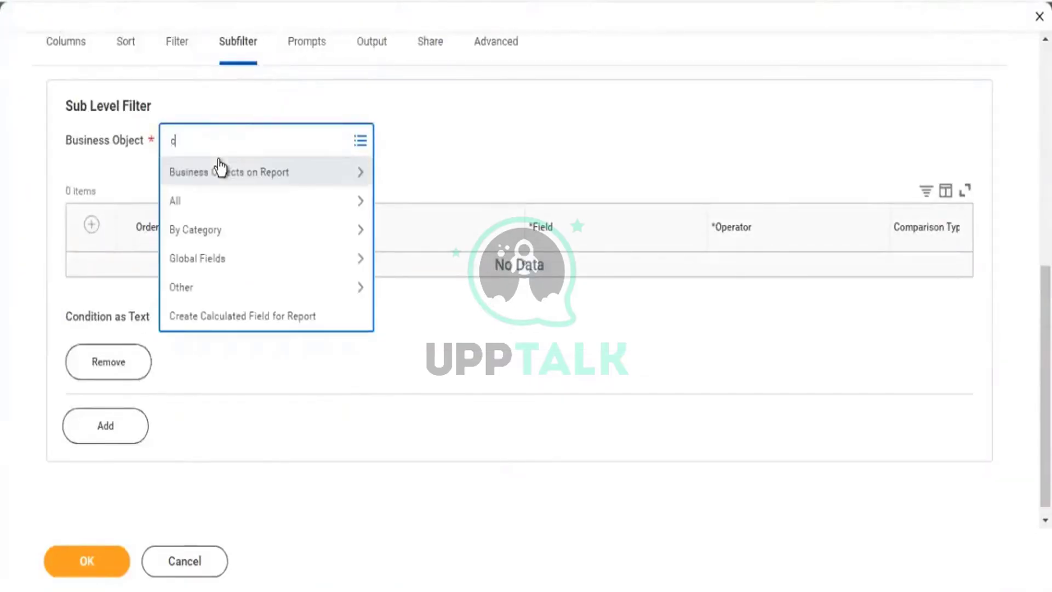
text(op)
text(mpensation )
text(grade)
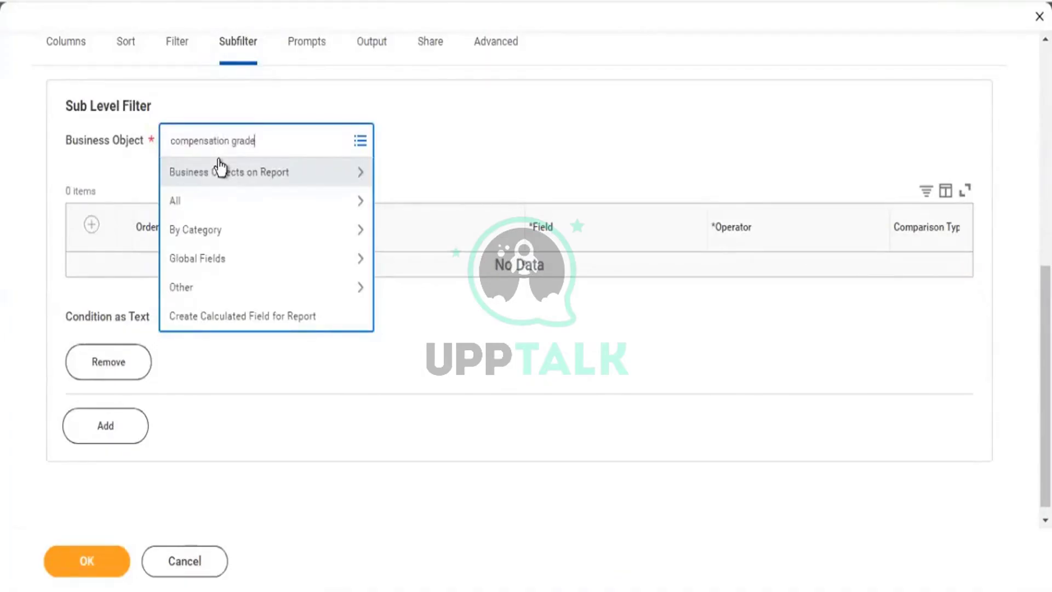
key(Return)
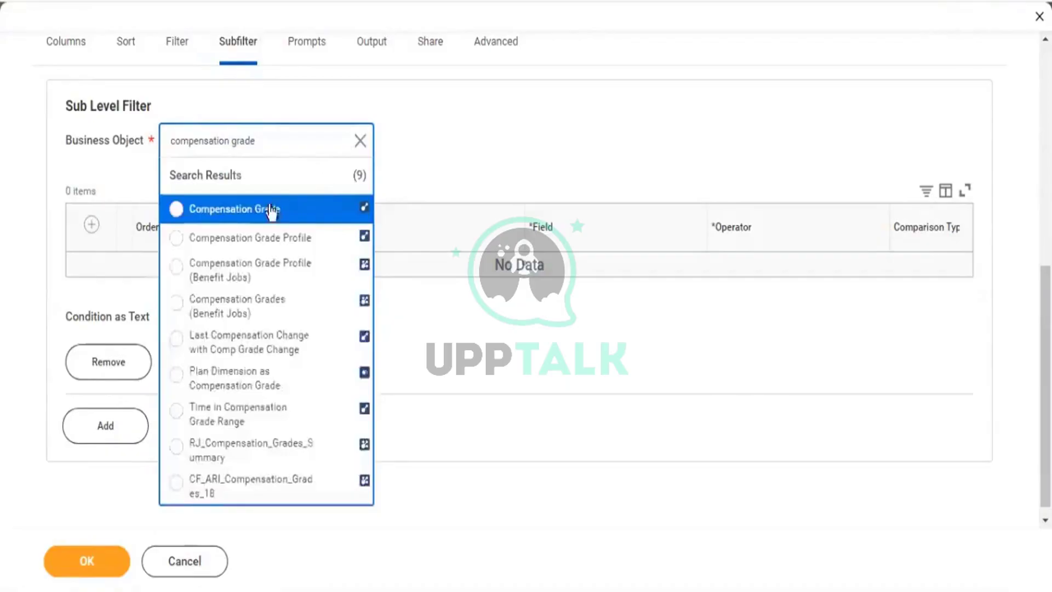
key(Return)
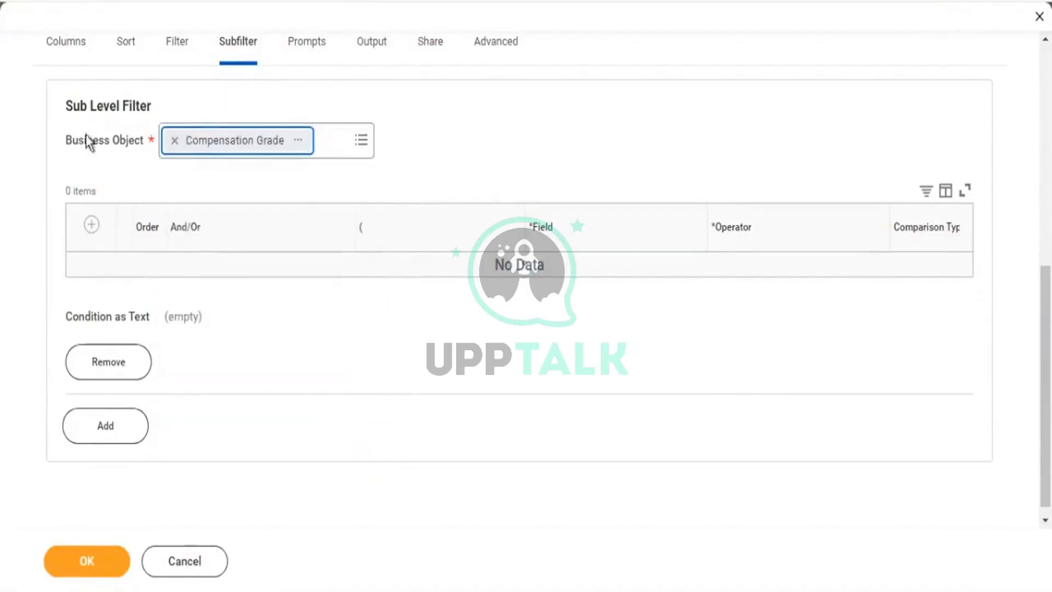
drag(129, 144, 78, 143)
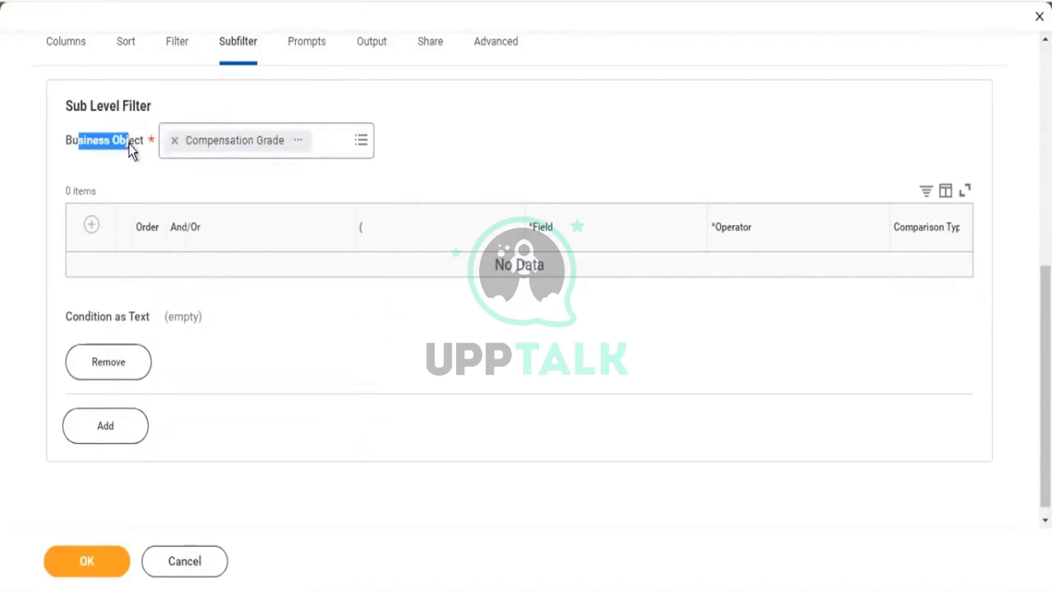
Add a condition with field Compensation Packages and operator any in the selection list.
click(92, 225)
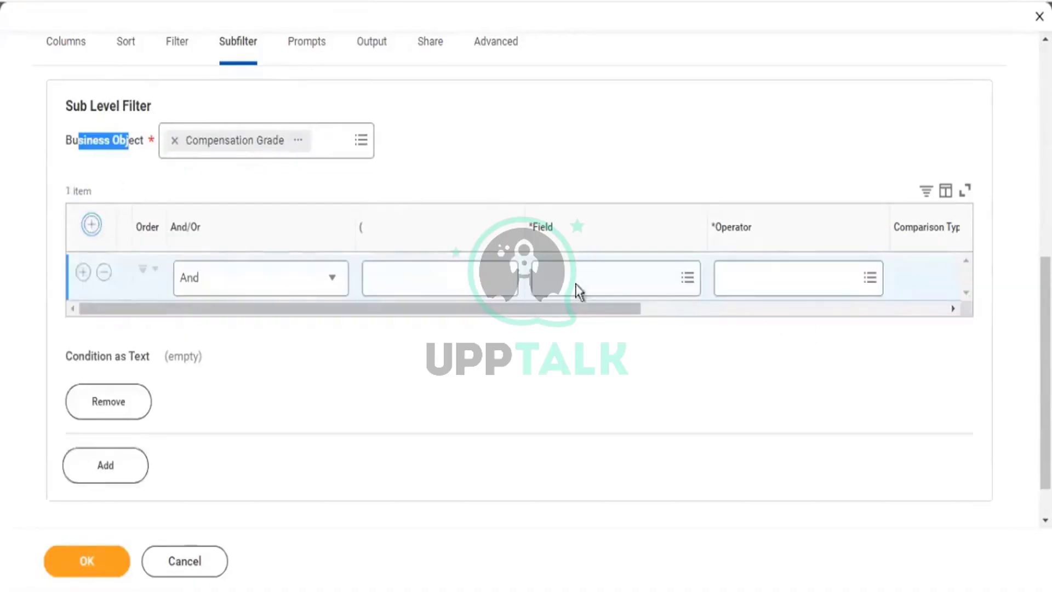
click(576, 283)
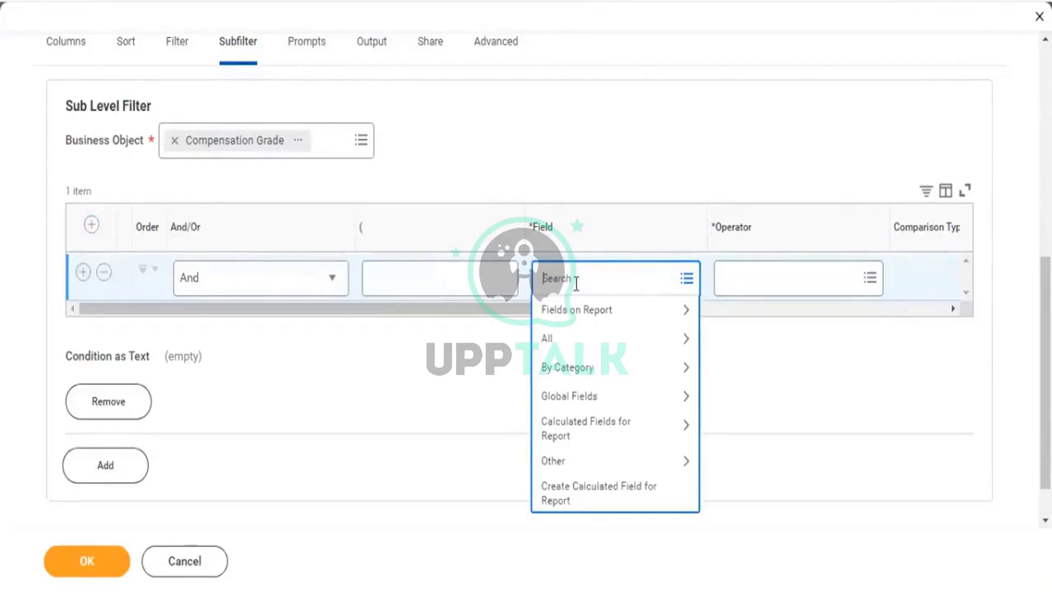
text(Compensation Packages)
key(Return)
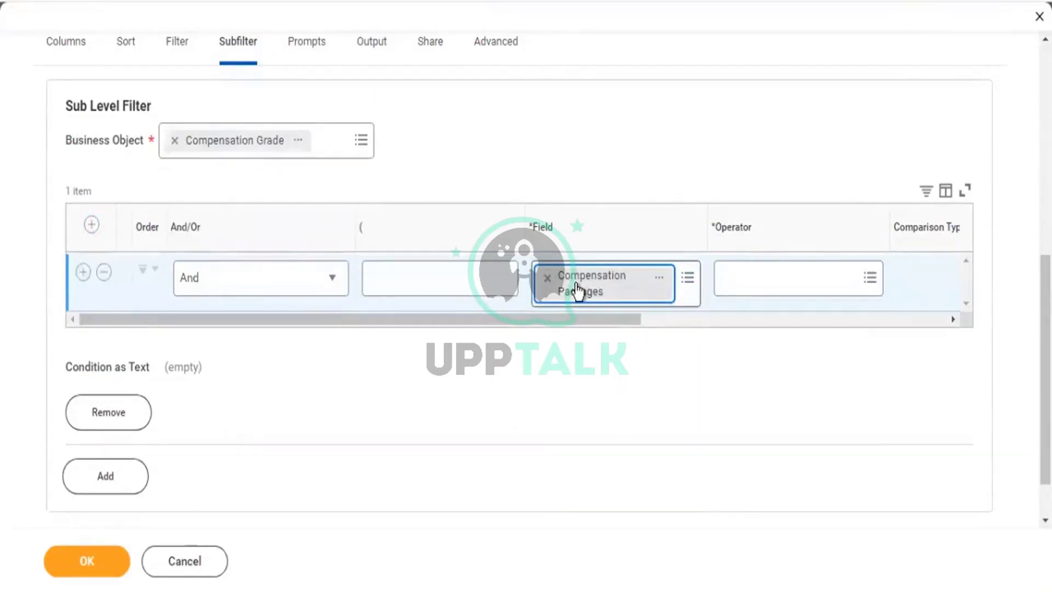
key(Tab)
key(Return)
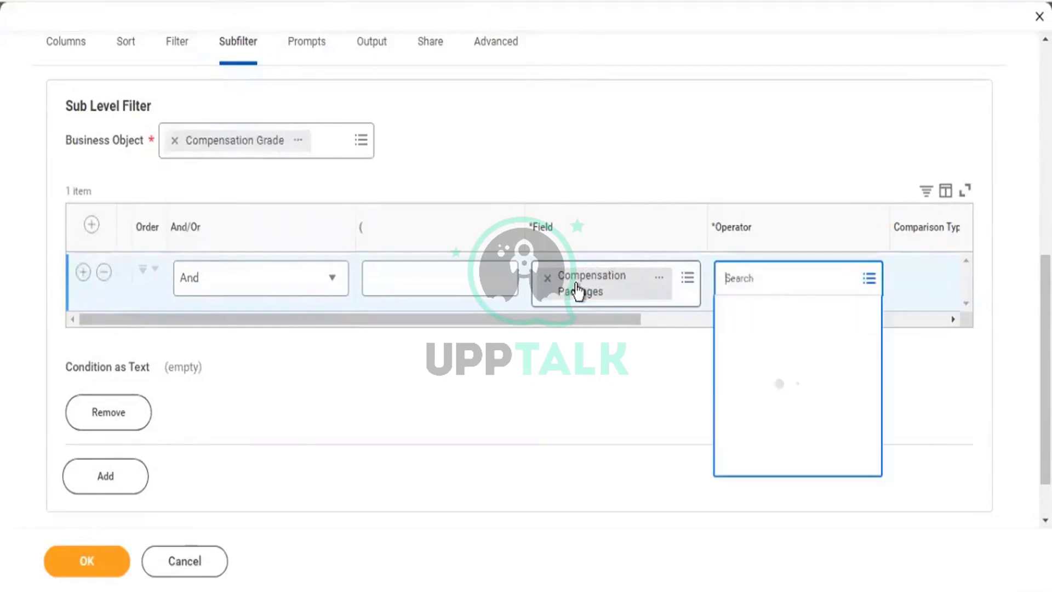
key(Return)
key(Return)
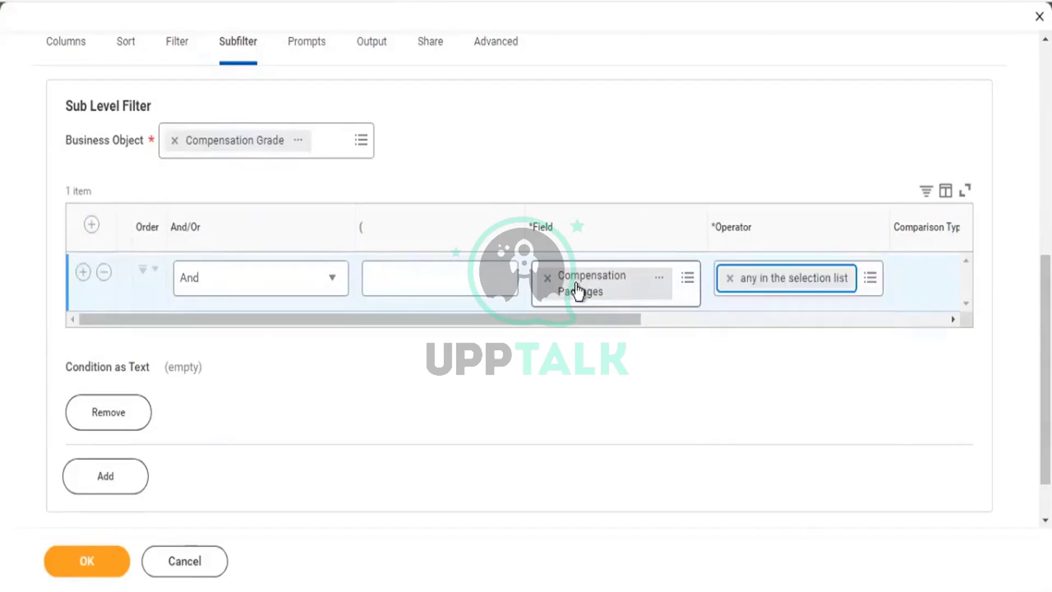
drag(776, 328, 882, 332)
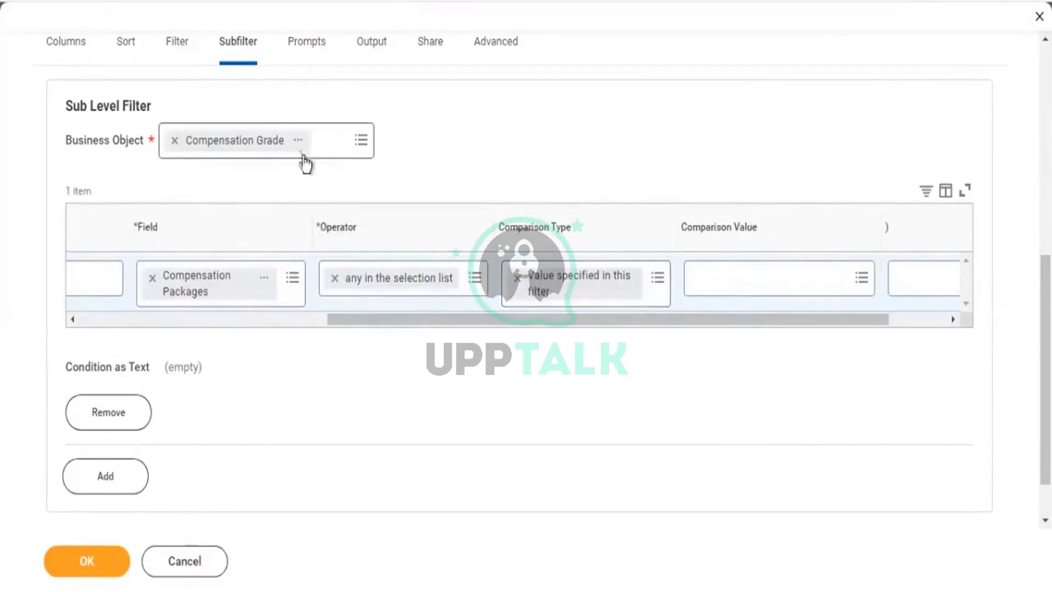
Set comparison type to Prompt the user, ignore if blank; add another sub-level filter.
click(659, 279)
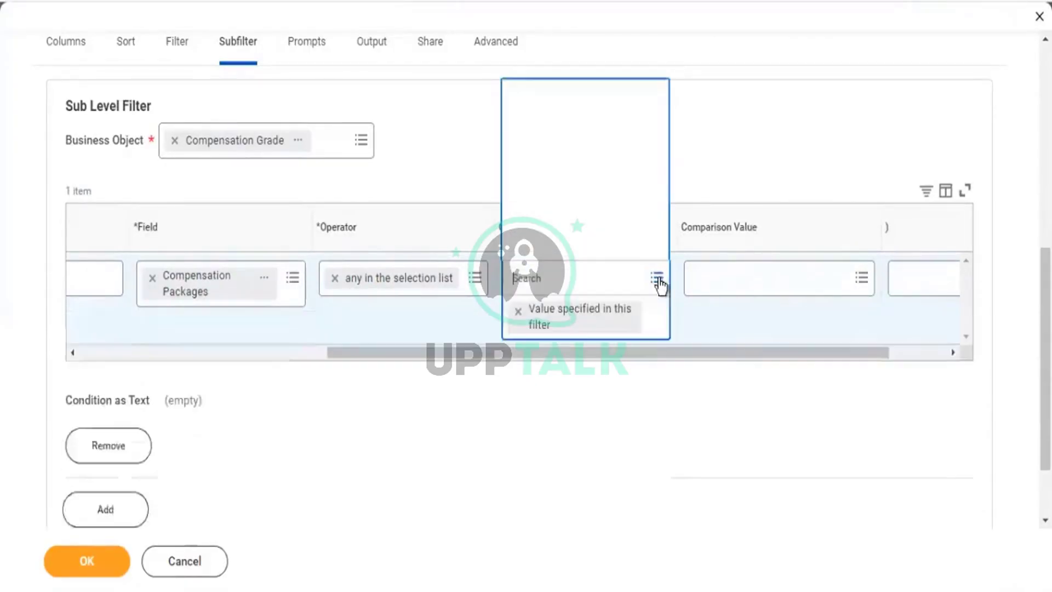
click(583, 256)
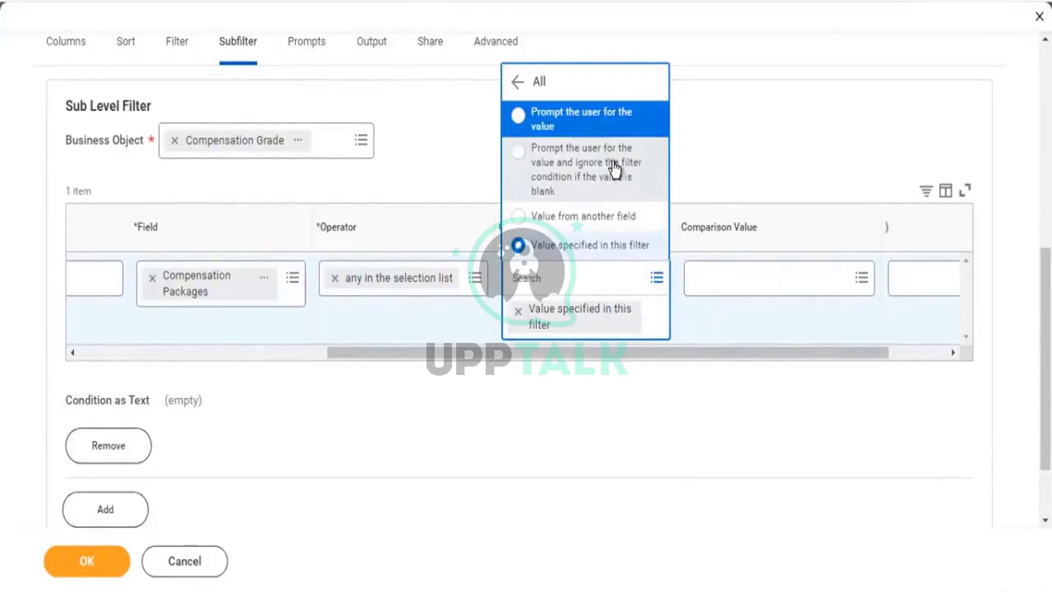
click(581, 167)
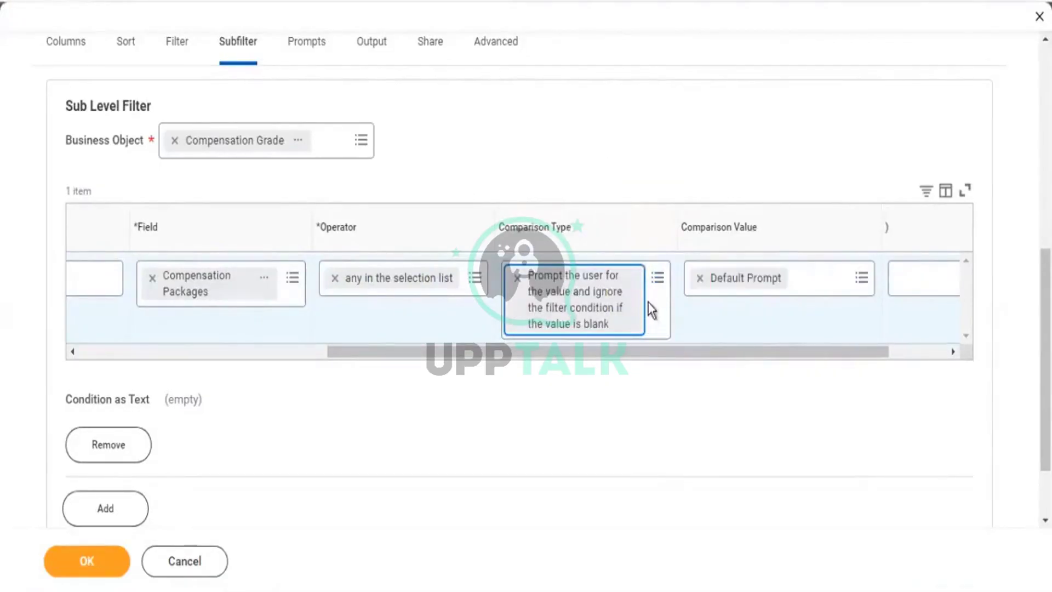
drag(564, 354, 196, 367)
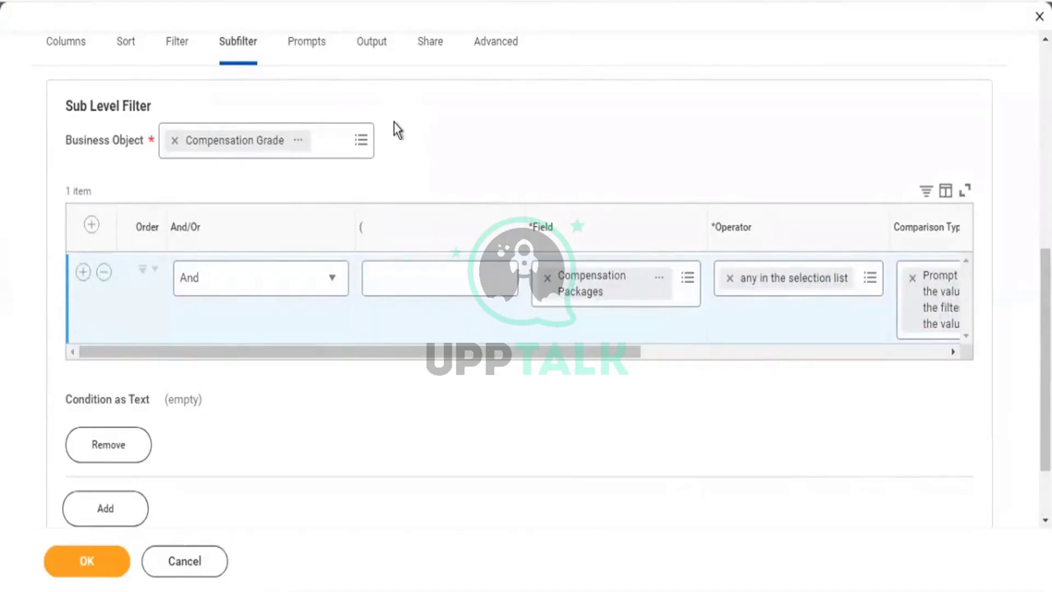
scroll(393, 122, down, 2)
click(105, 414)
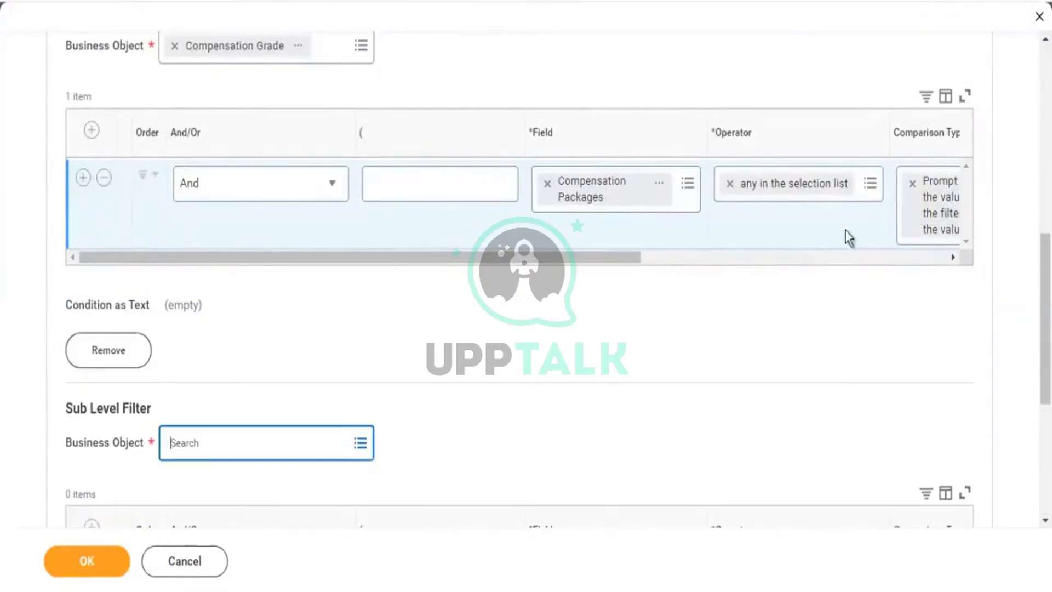
Add and remove a test condition row, then delete the empty second sub-level filter.
scroll(211, 71, up, 4)
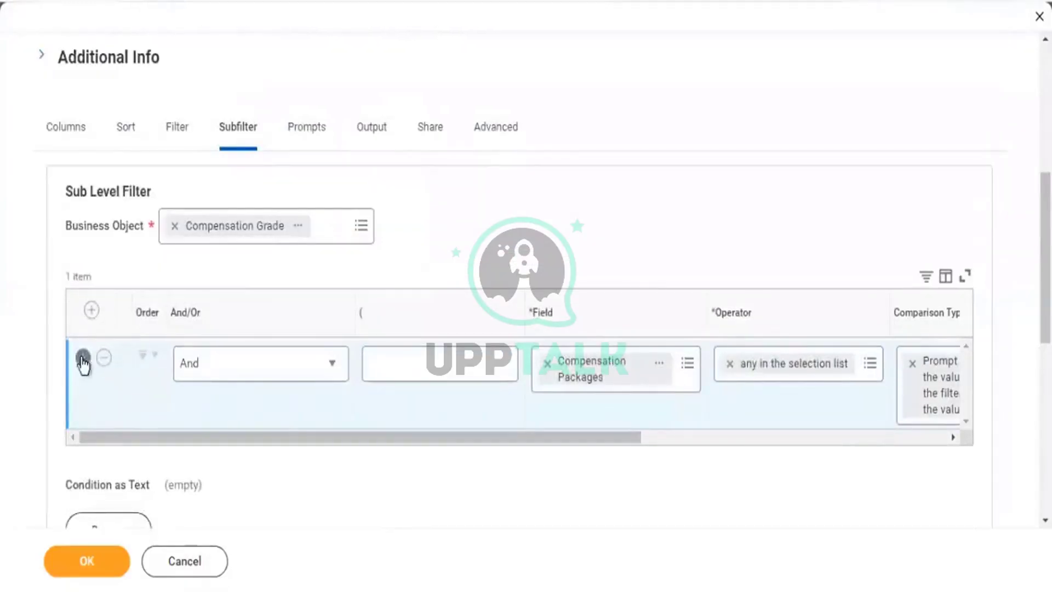
scroll(493, 417, down, 4)
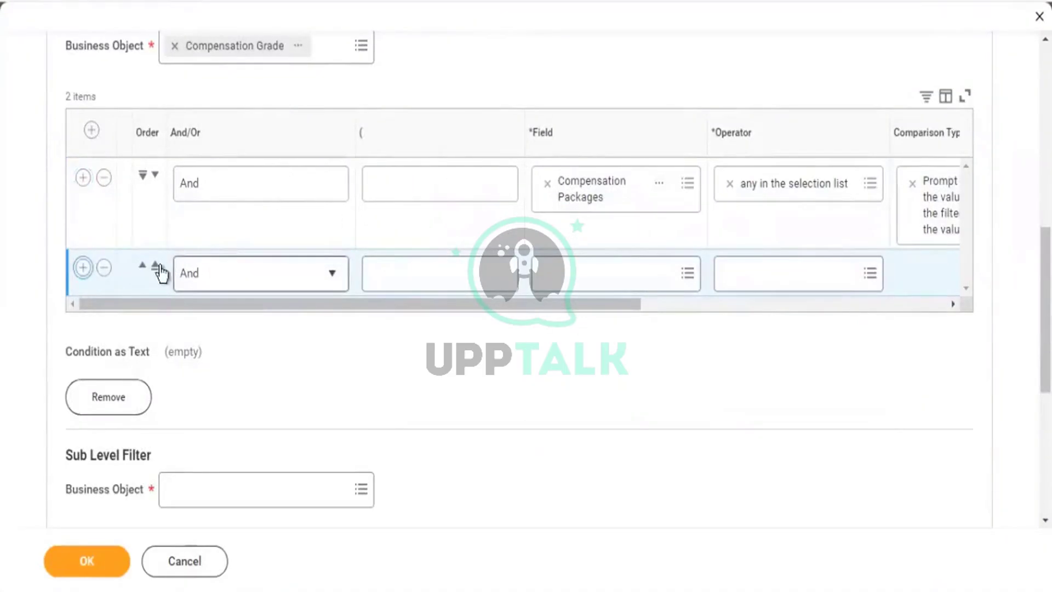
click(83, 267)
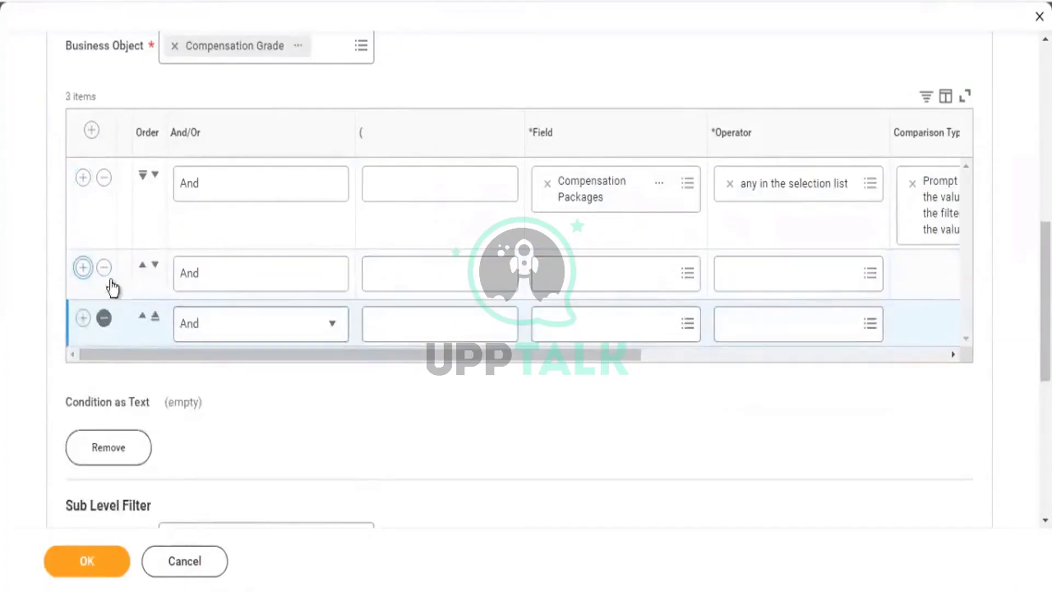
click(104, 267)
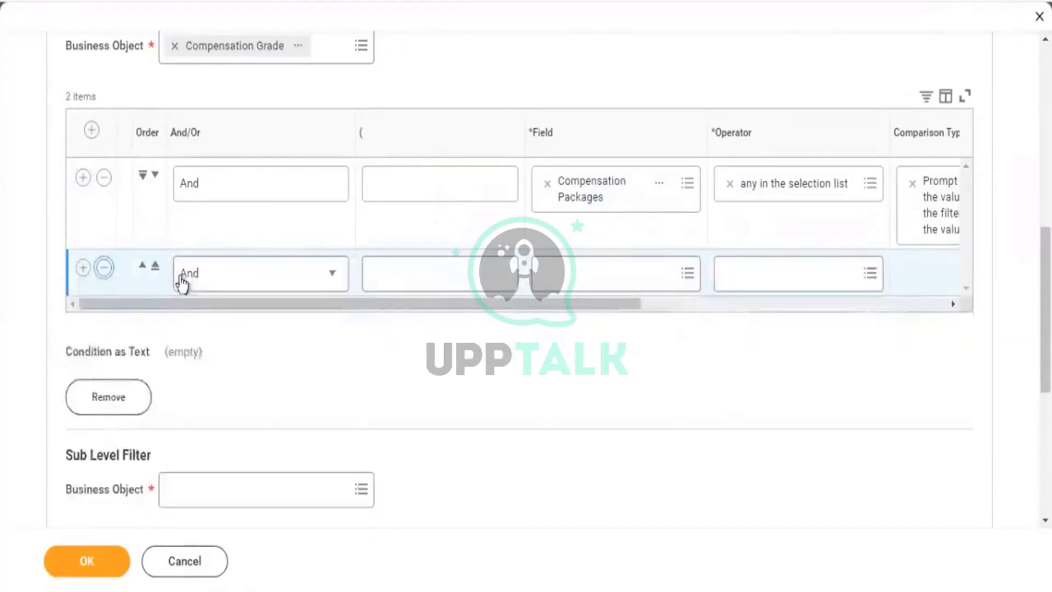
scroll(214, 236, down, 2)
scroll(225, 236, down, 2)
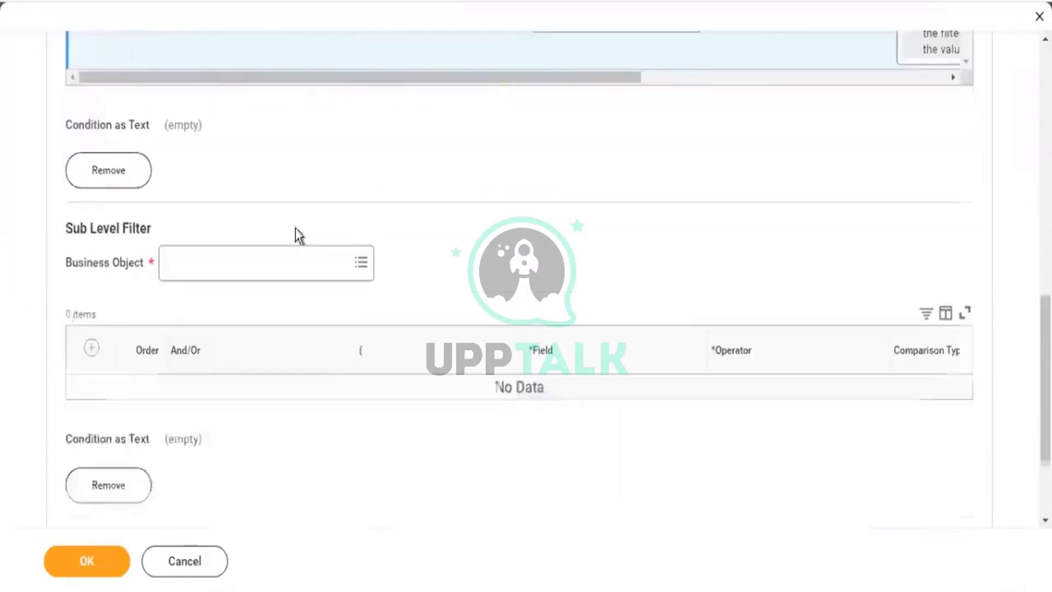
click(120, 485)
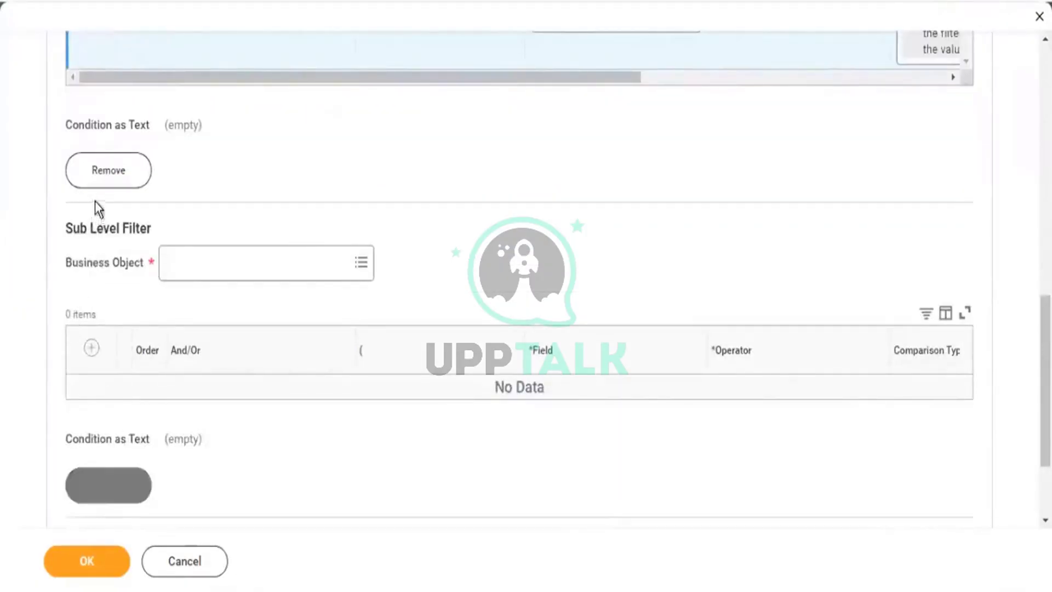
Add a new sub-level filter on Addresses, then add and delete an empty condition row.
click(106, 428)
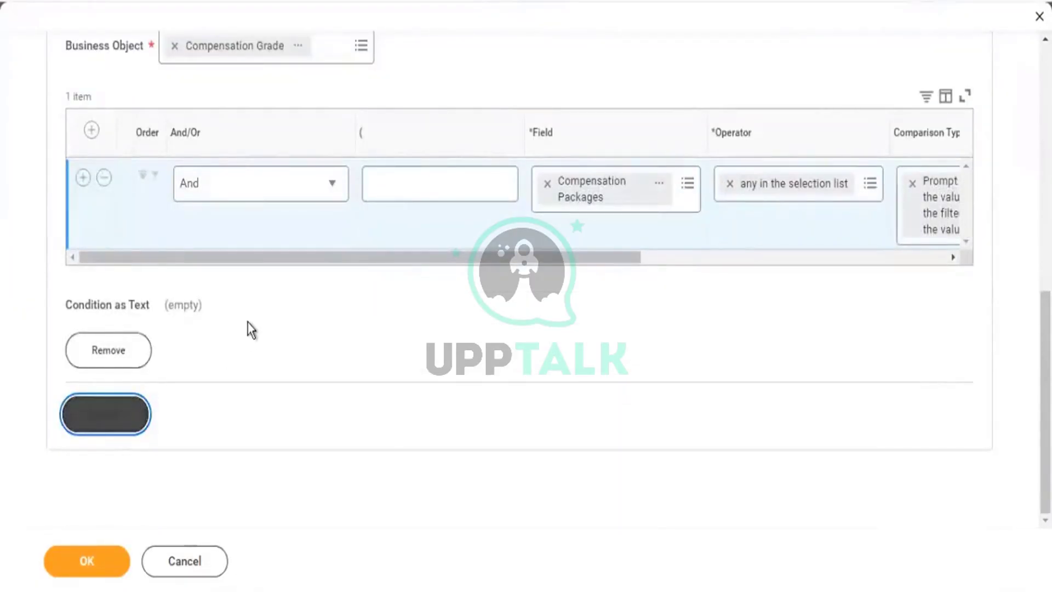
scroll(251, 323, down, 4)
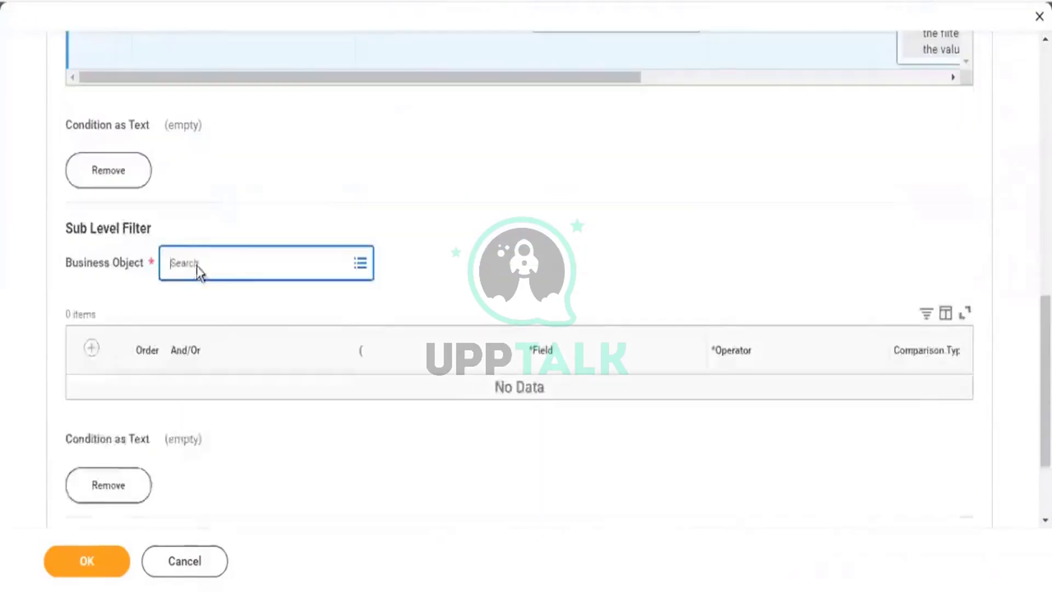
click(199, 259)
text(addres)
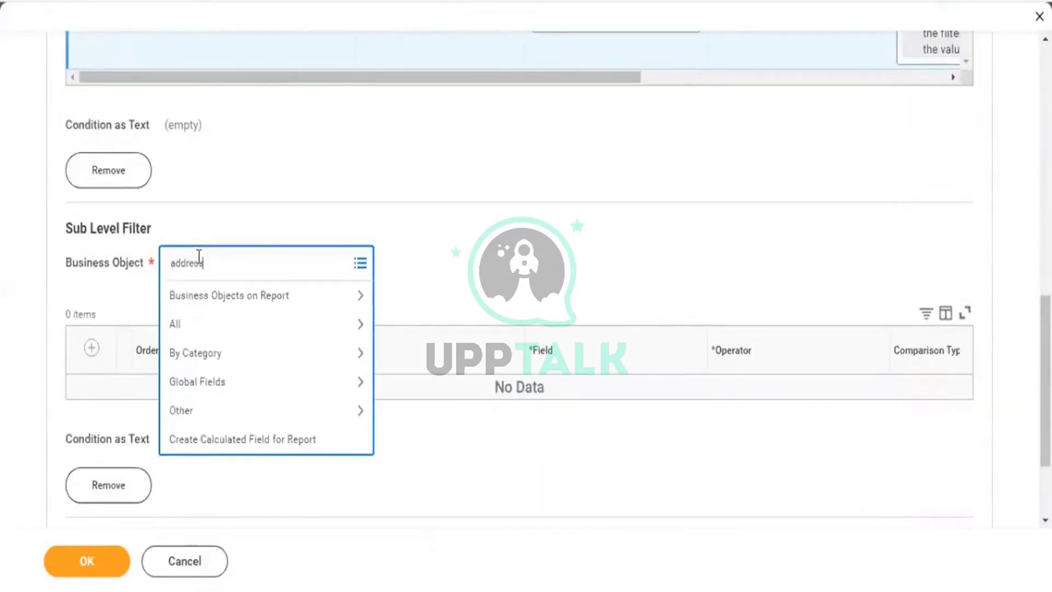
key(Return)
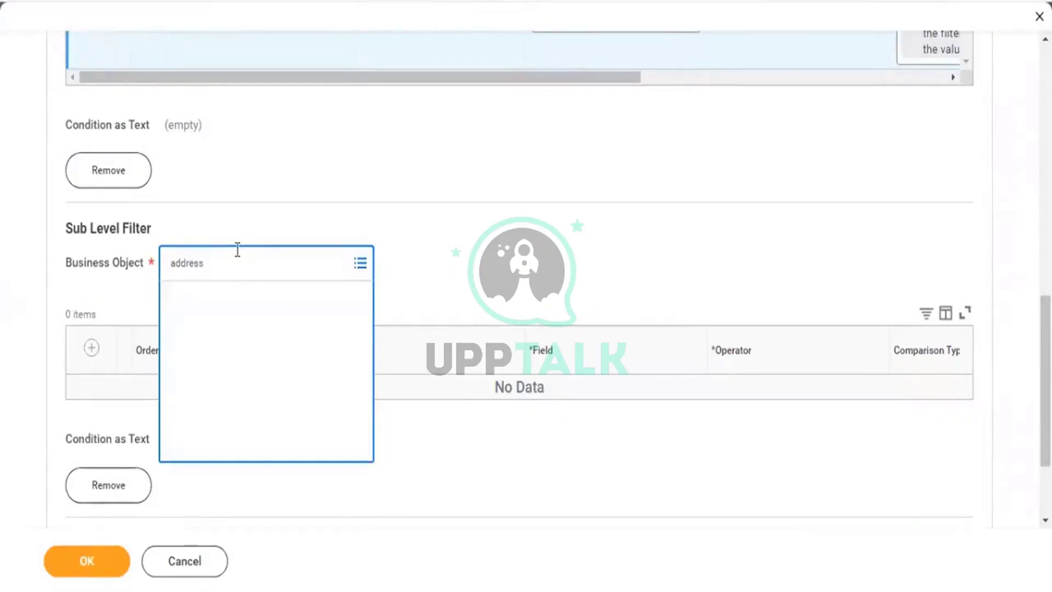
click(212, 332)
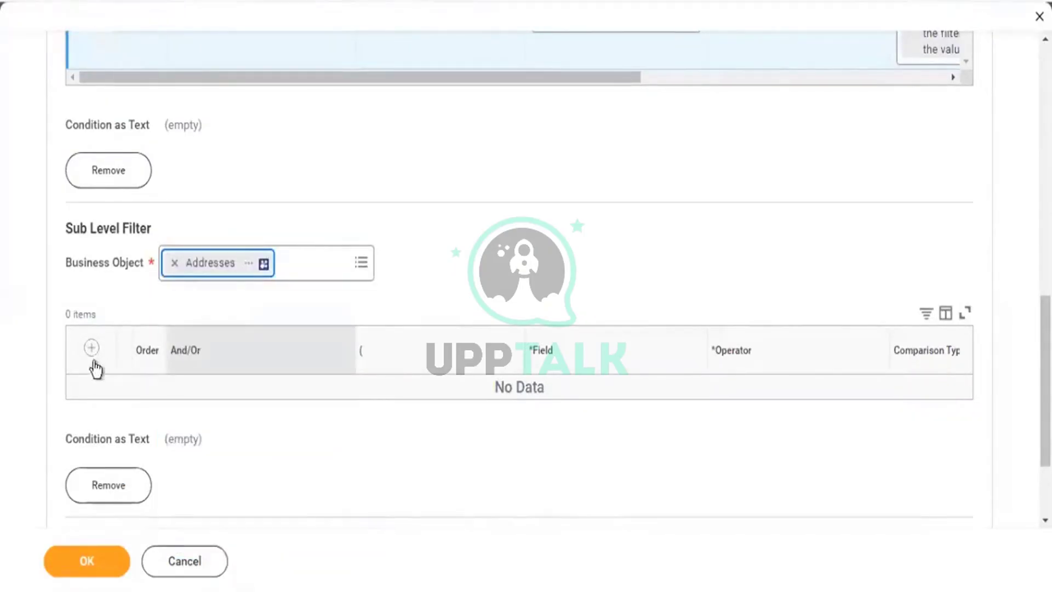
click(91, 350)
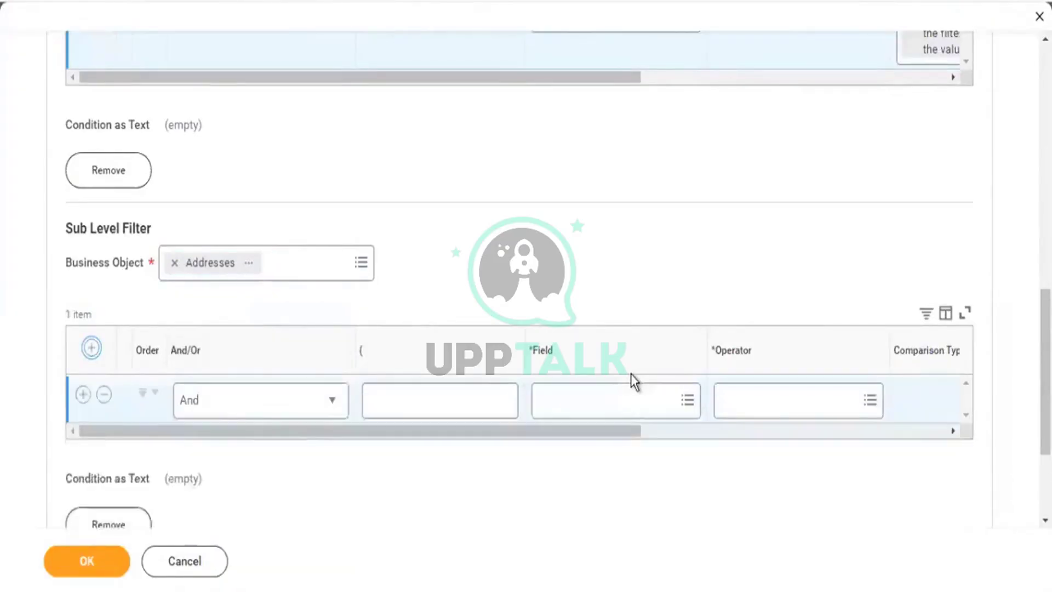
click(116, 398)
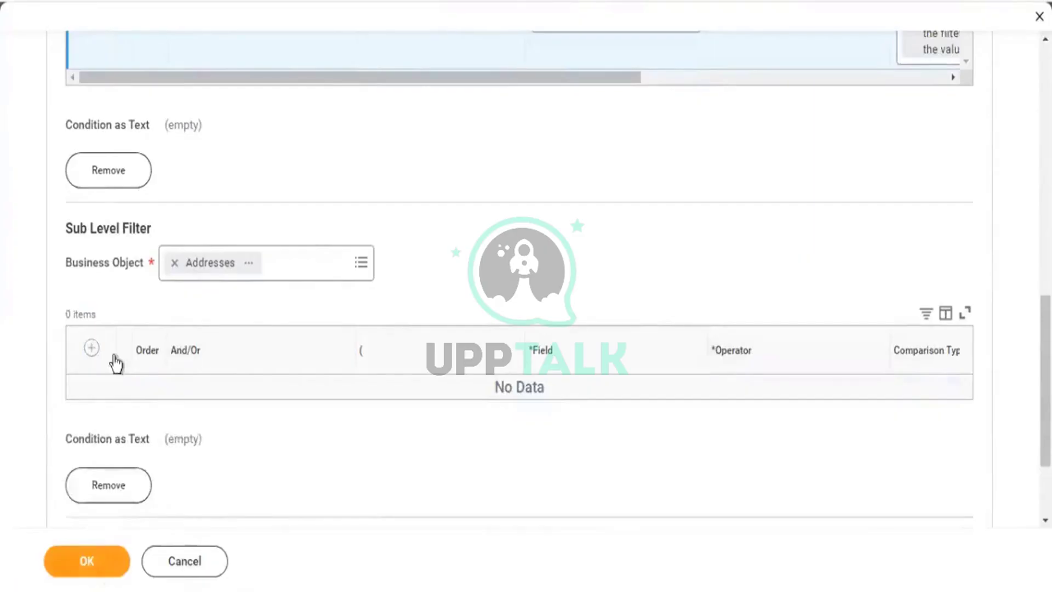
scroll(145, 293, down, 2)
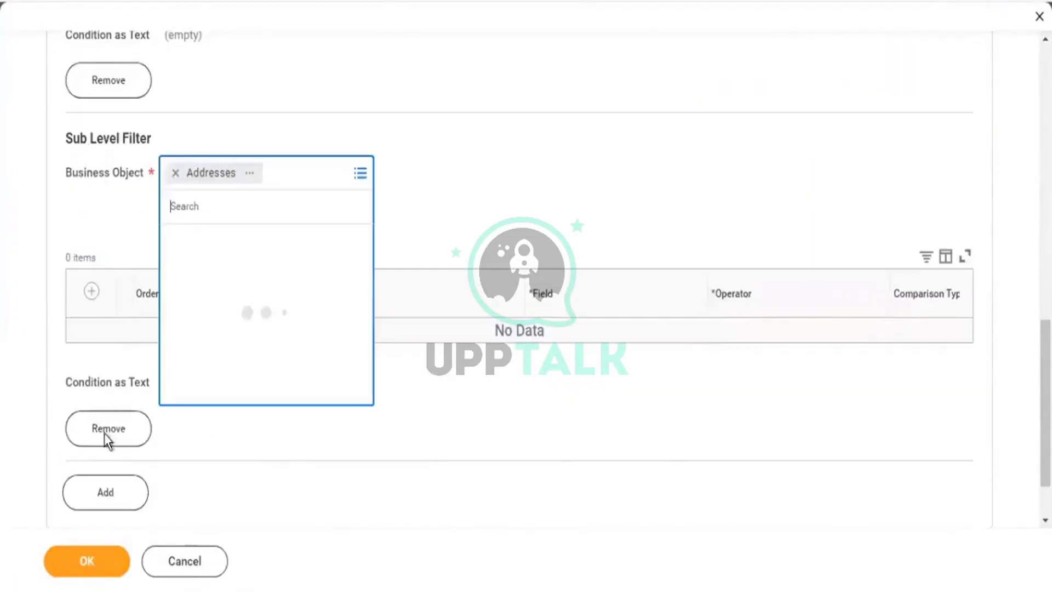
click(107, 433)
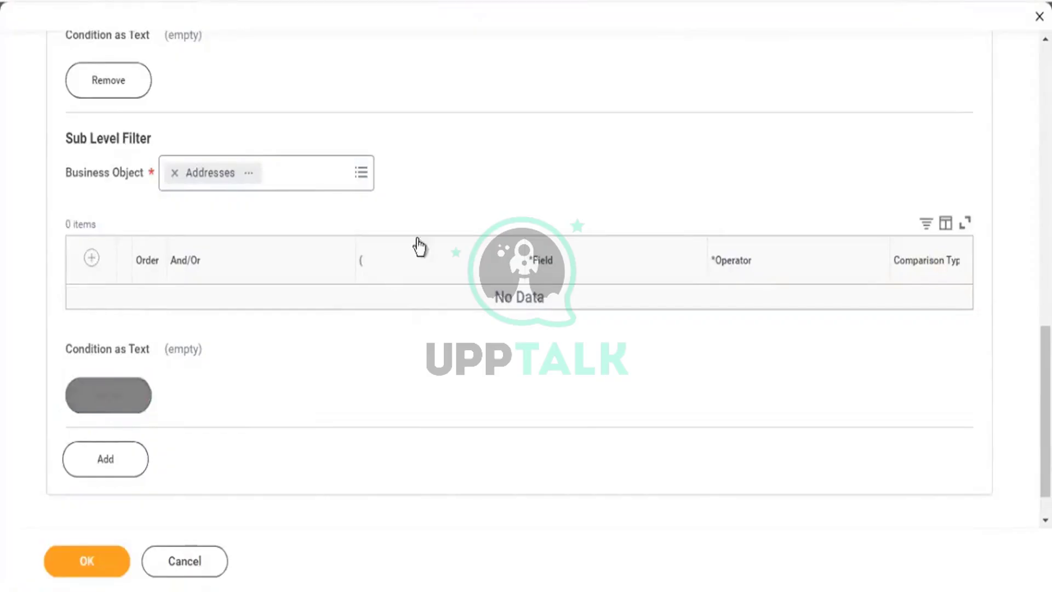
scroll(146, 94, up, 5)
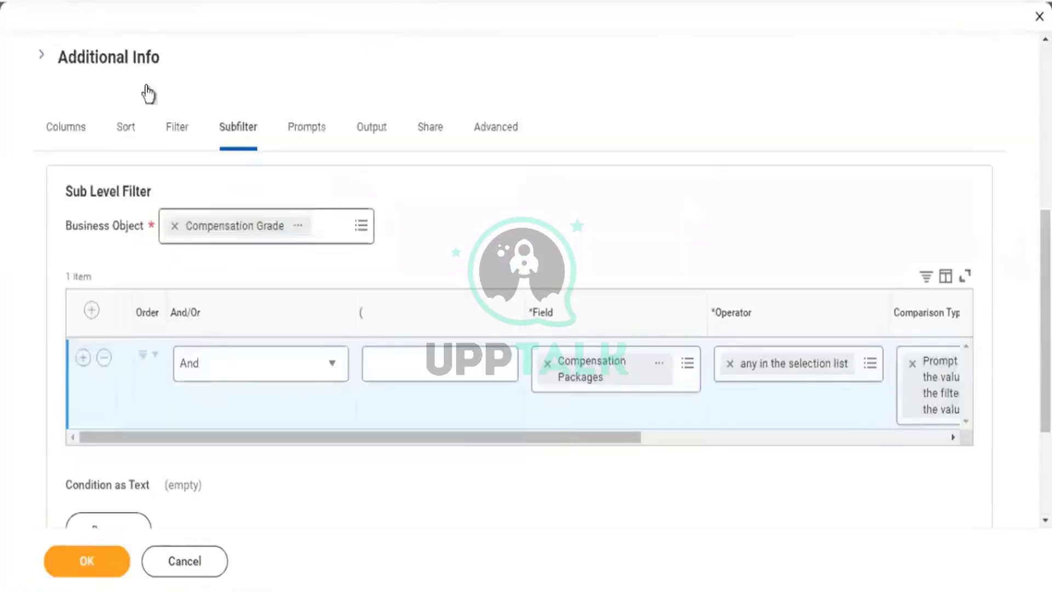
Add a blank condition row to the report's instance filter, after checking the Compensation Grade object.
click(177, 228)
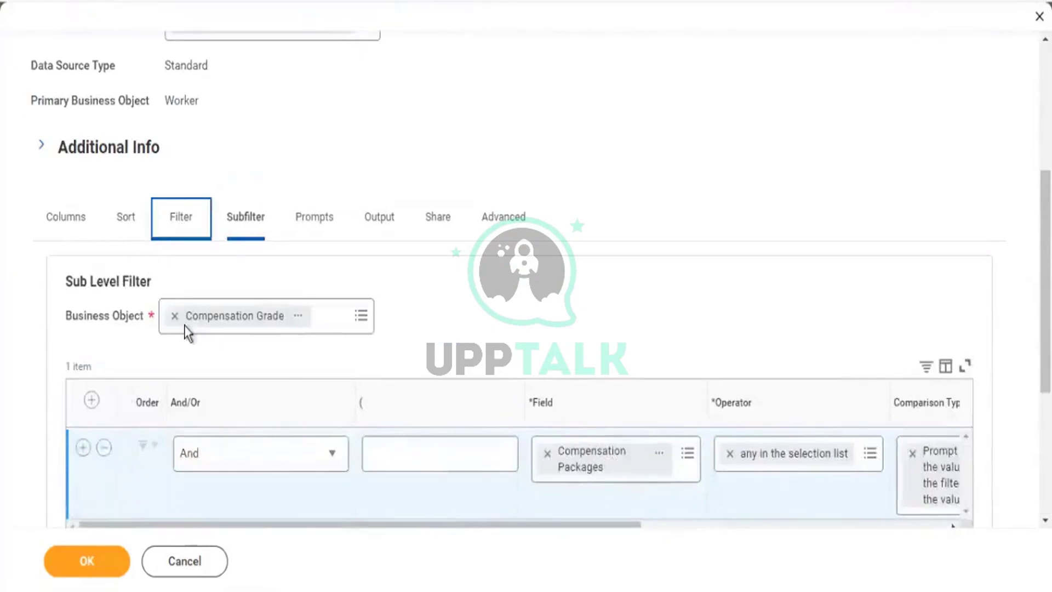
click(73, 335)
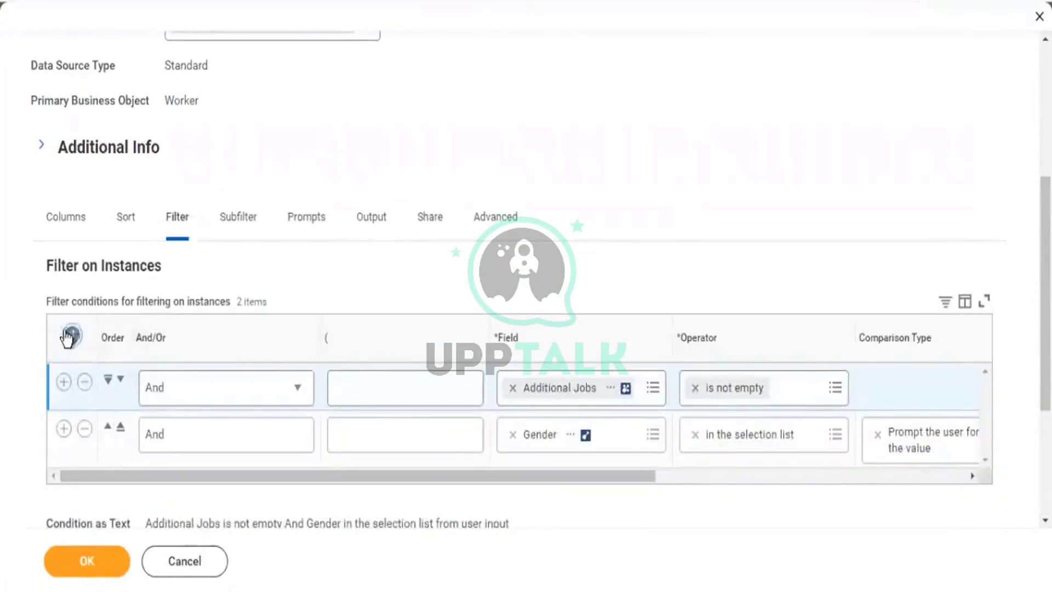
click(240, 220)
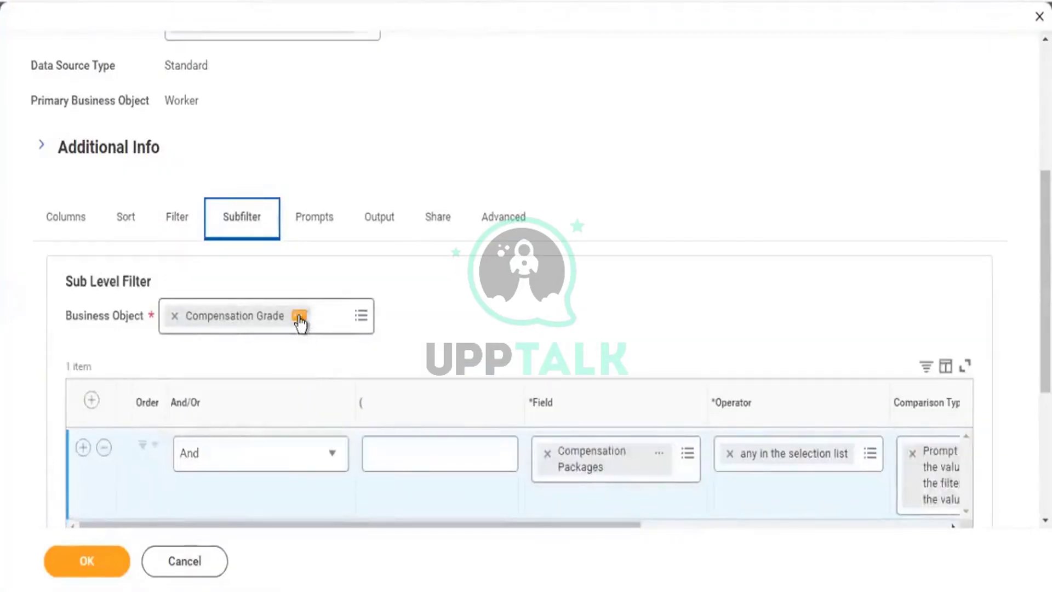
click(299, 318)
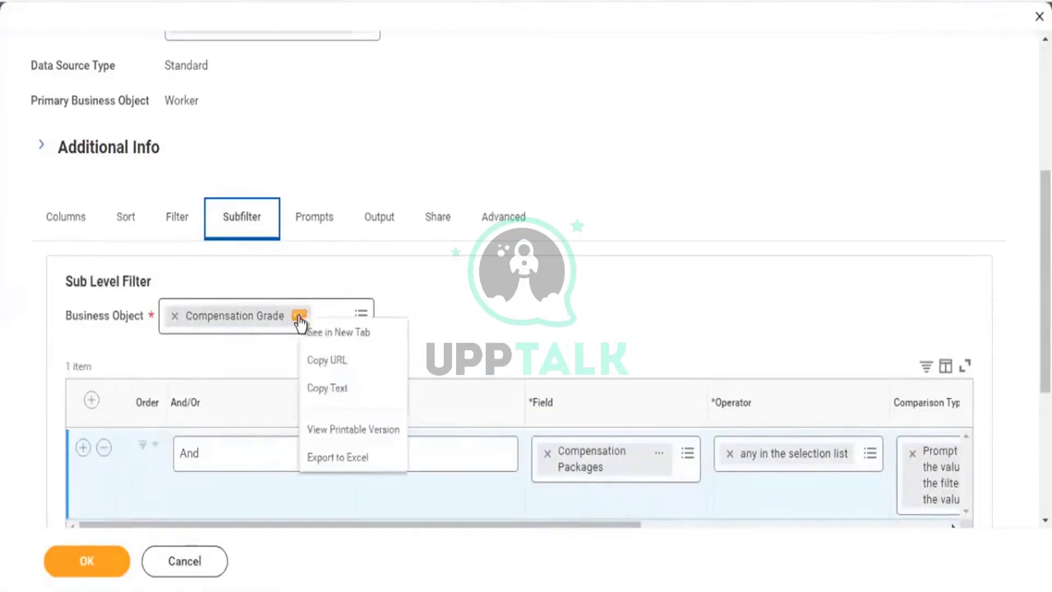
click(174, 221)
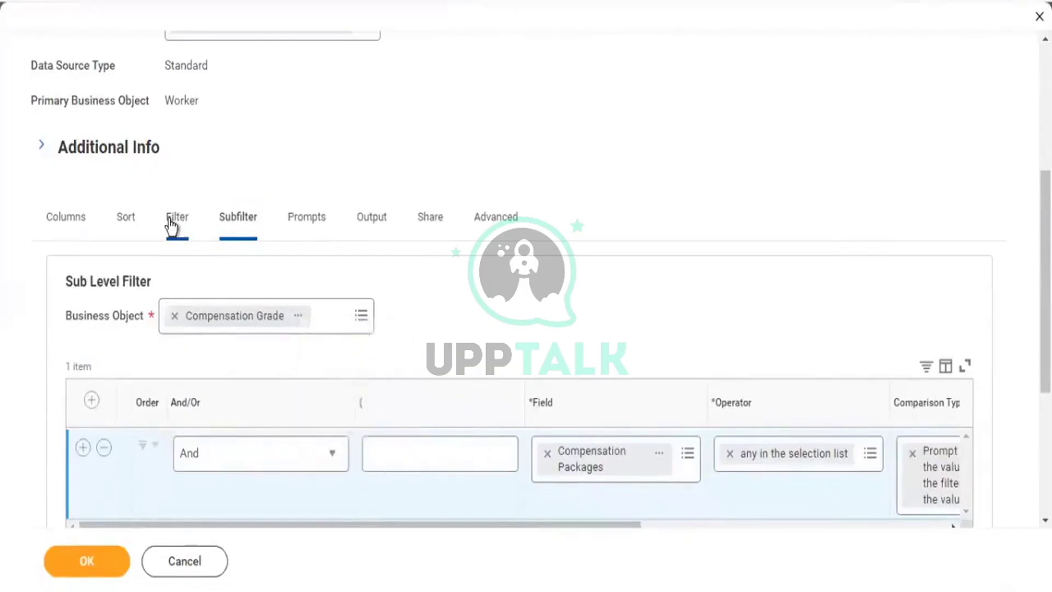
Set the new filter row to Compensation Grade 'is not empty'.
click(535, 385)
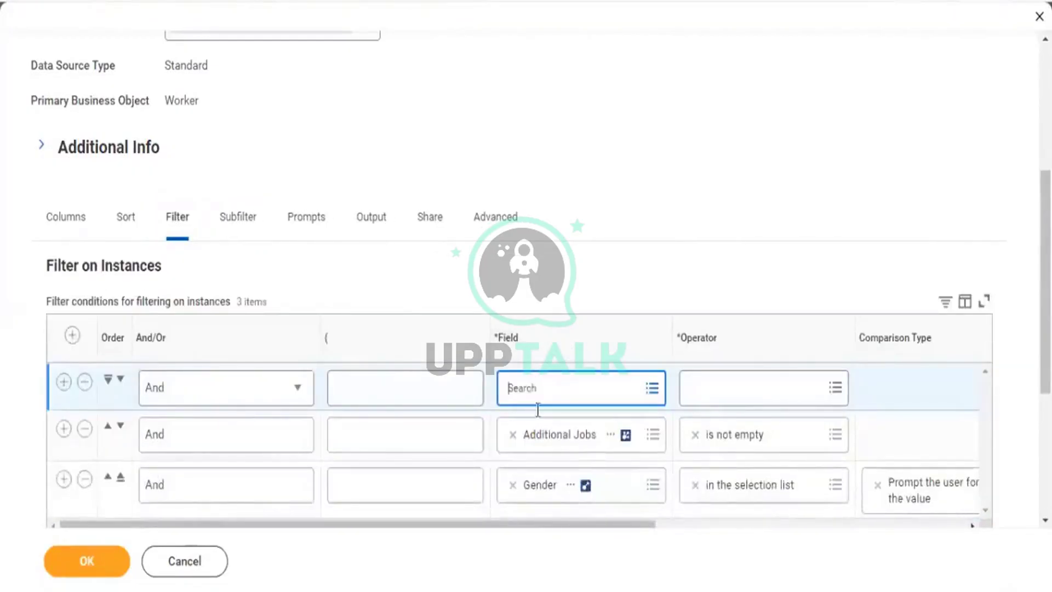
key(ctrl+v)
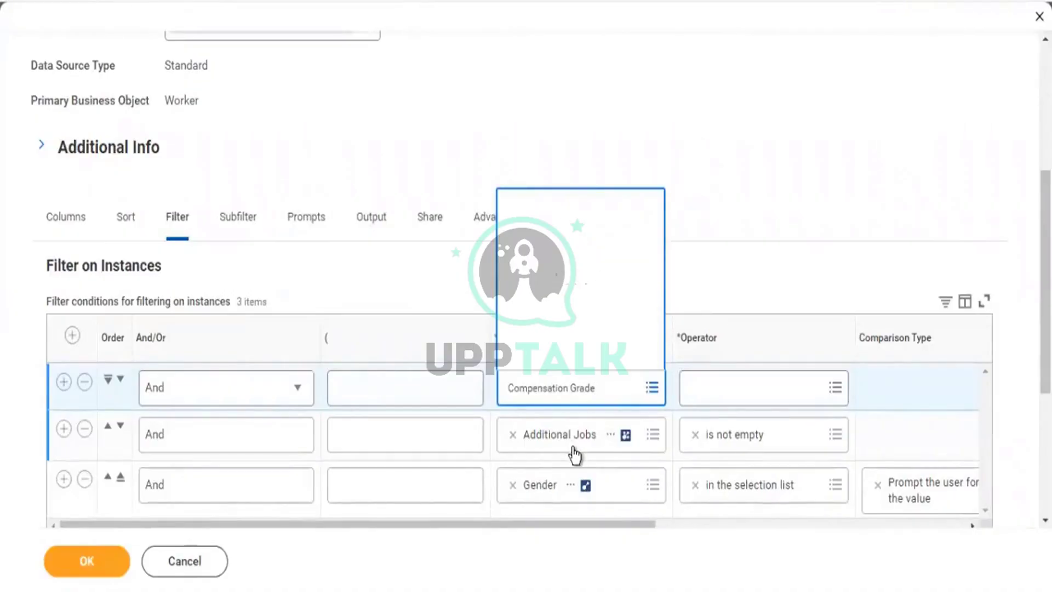
key(Return)
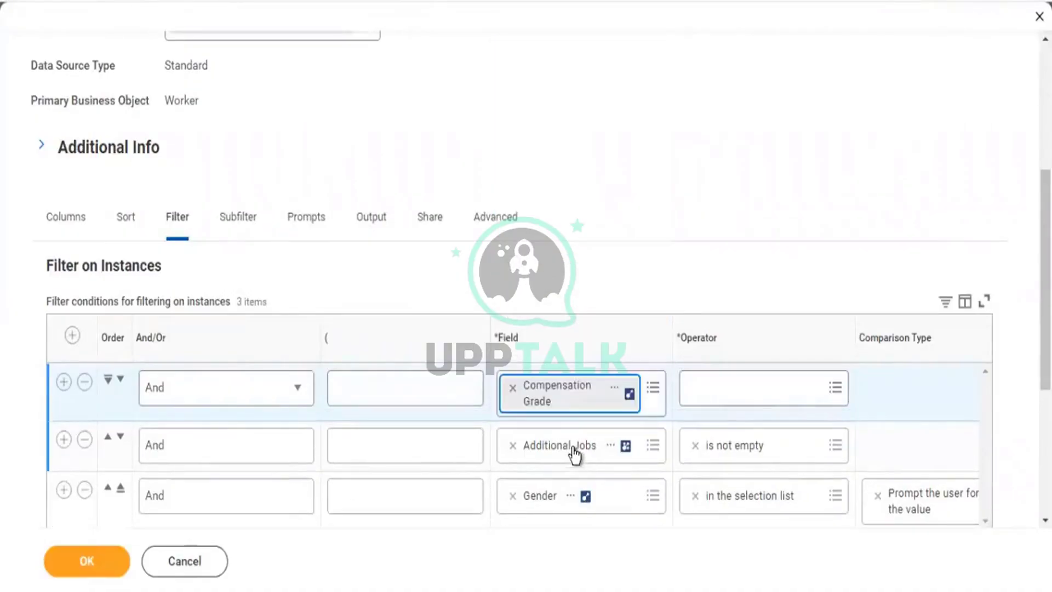
key(Tab)
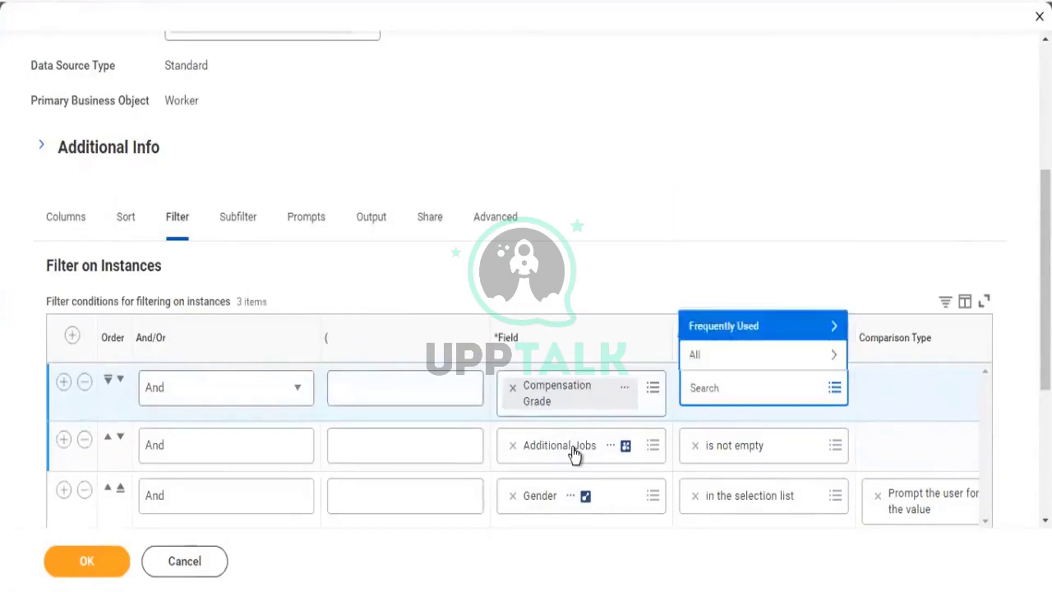
key(Return)
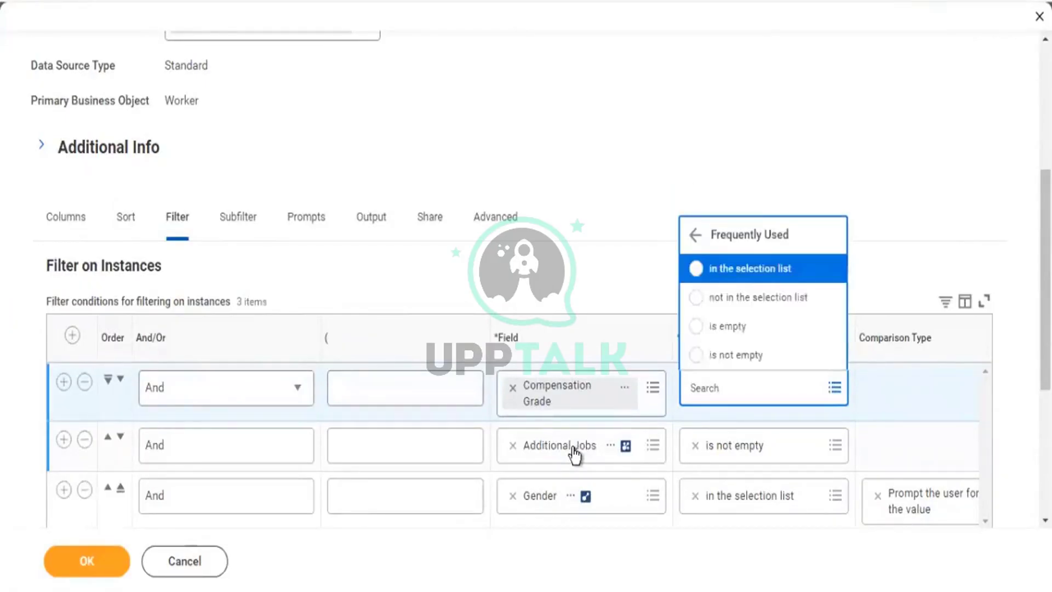
key(Down)
key(Down)
key(Down)
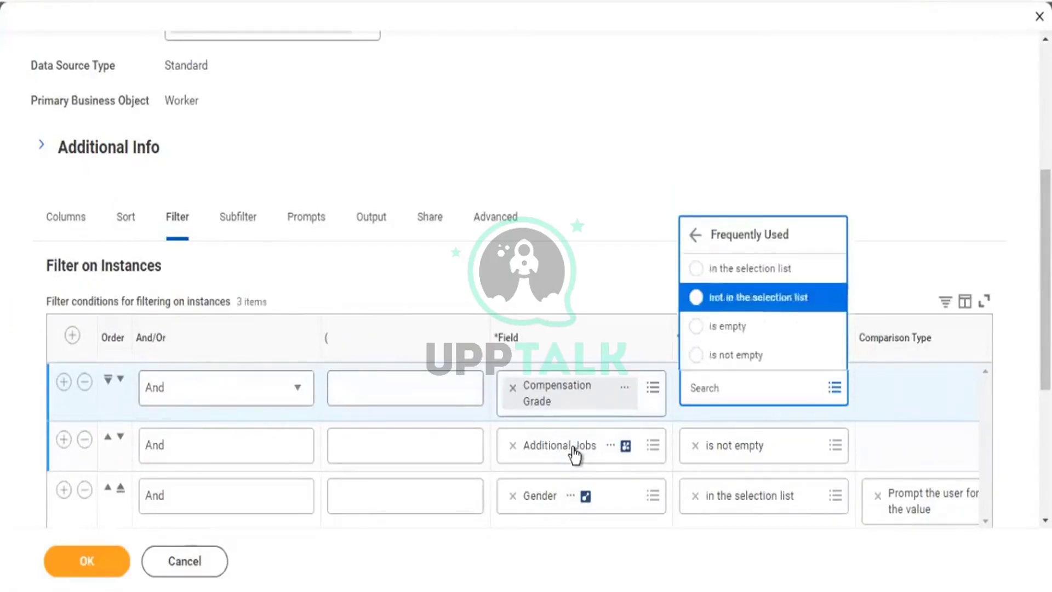
key(Return)
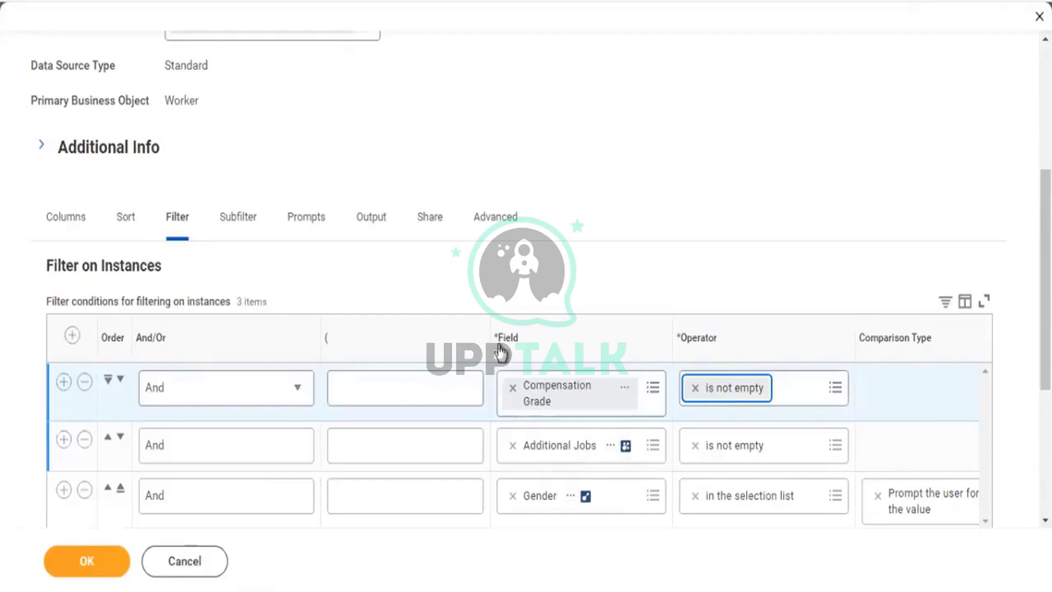
Review the subfilter settings on Compensation Grade.
click(241, 233)
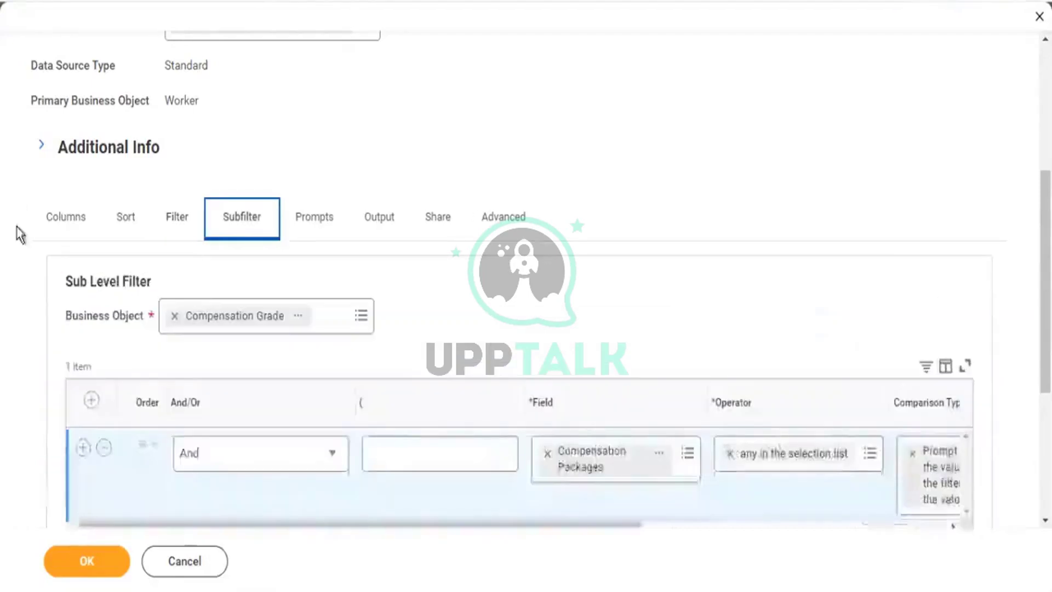
scroll(17, 230, down, 3)
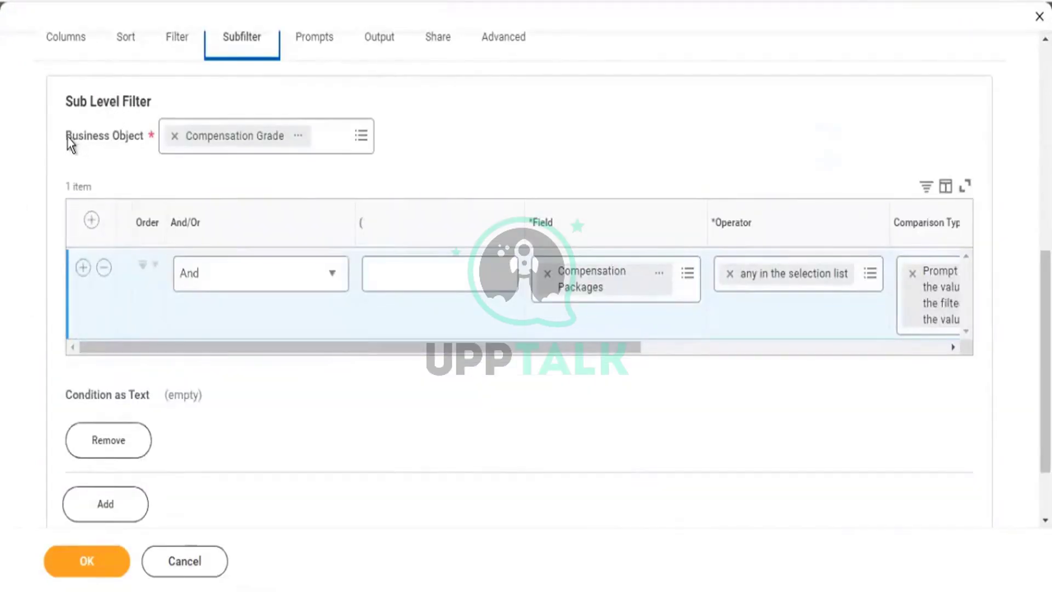
drag(69, 138, 134, 138)
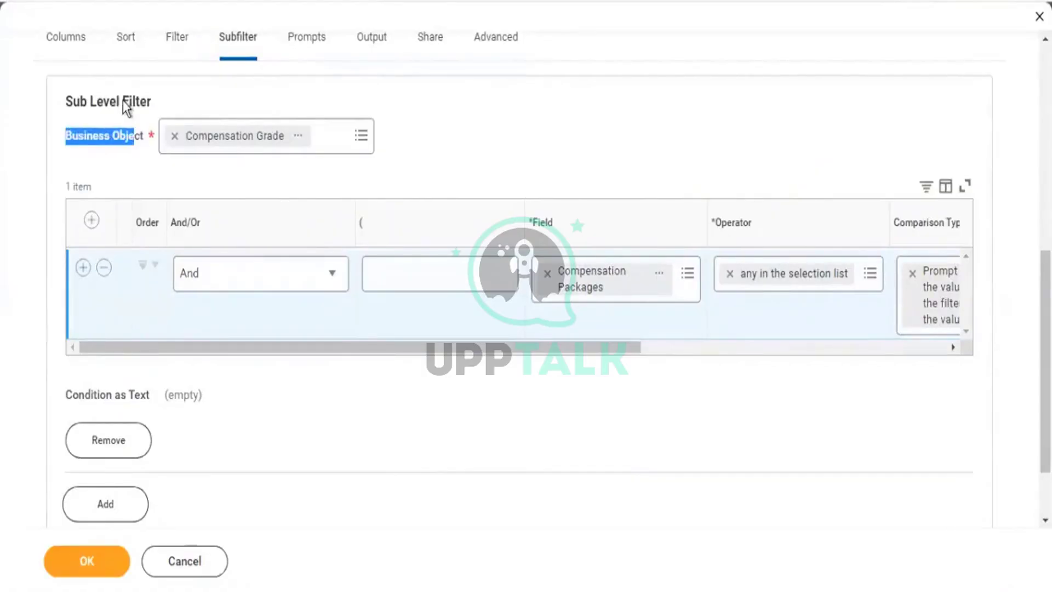
drag(356, 348, 663, 372)
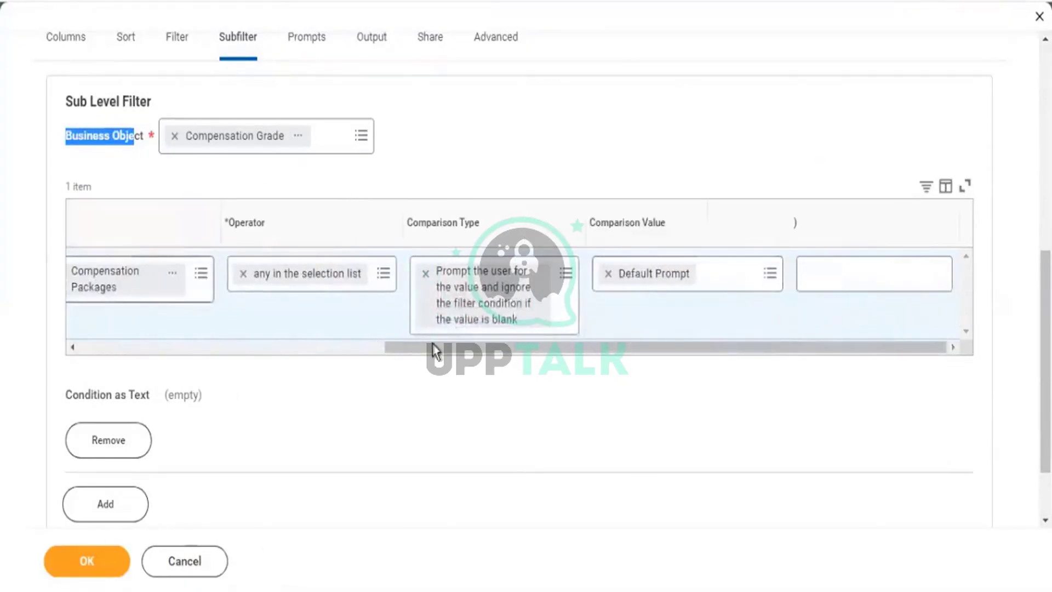
drag(155, 325, 119, 259)
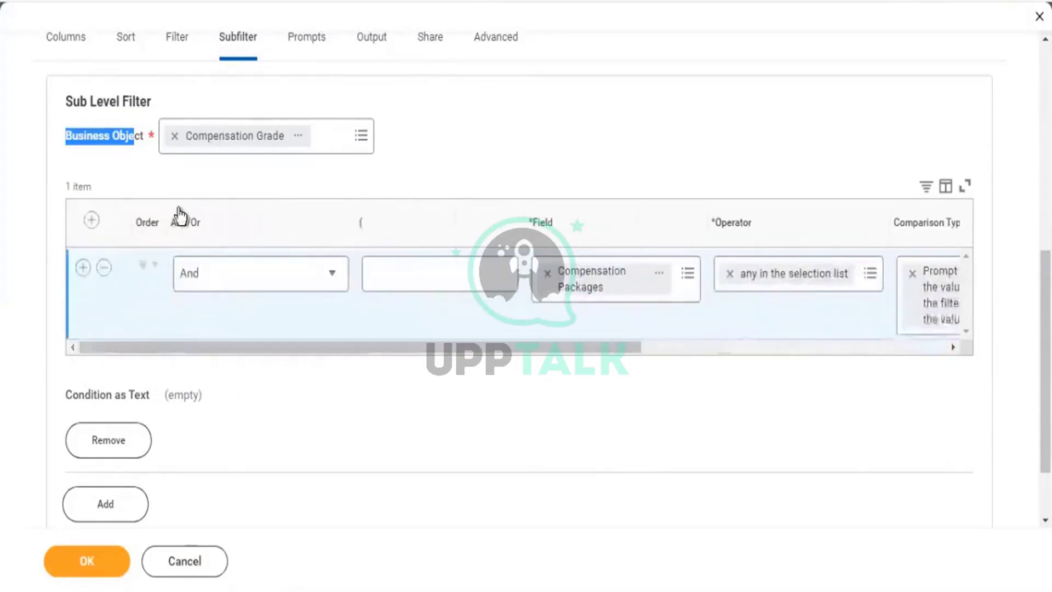
scroll(165, 219, down, 3)
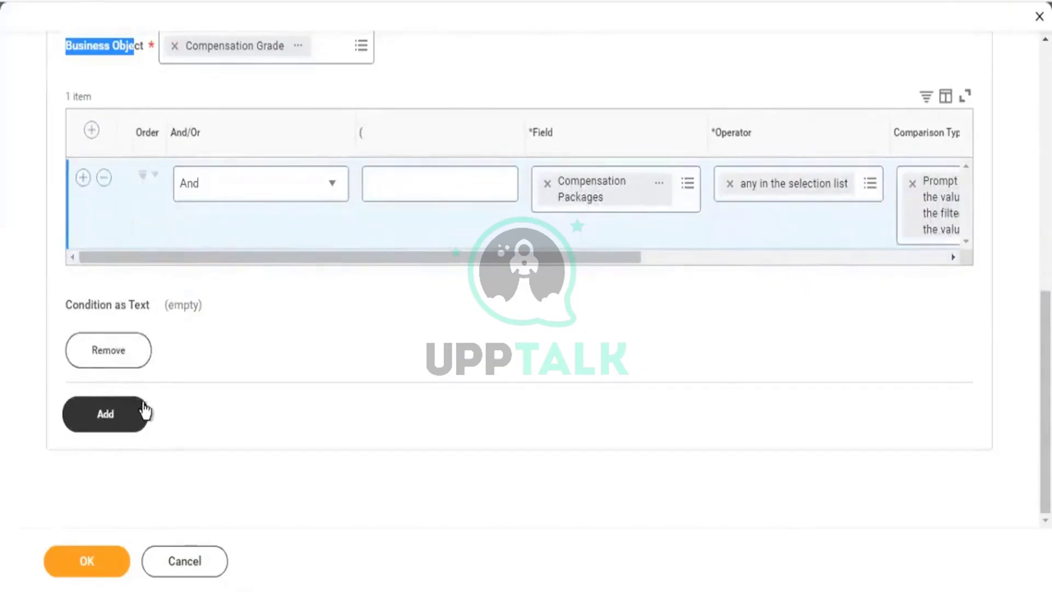
scroll(269, 285, up, 5)
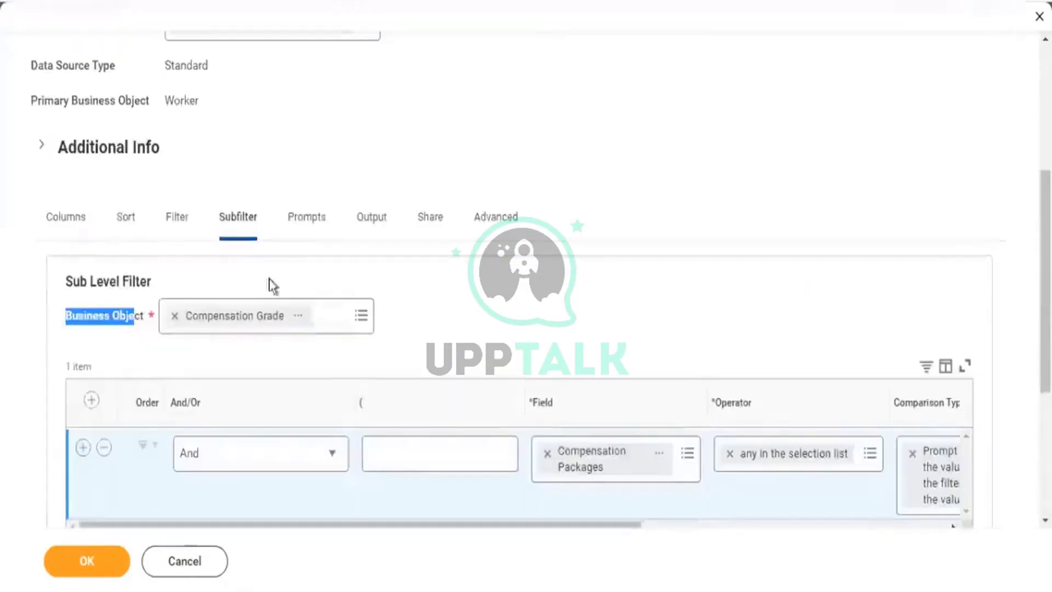
Back on the instance filter, add and then remove an extra blank condition row.
click(176, 225)
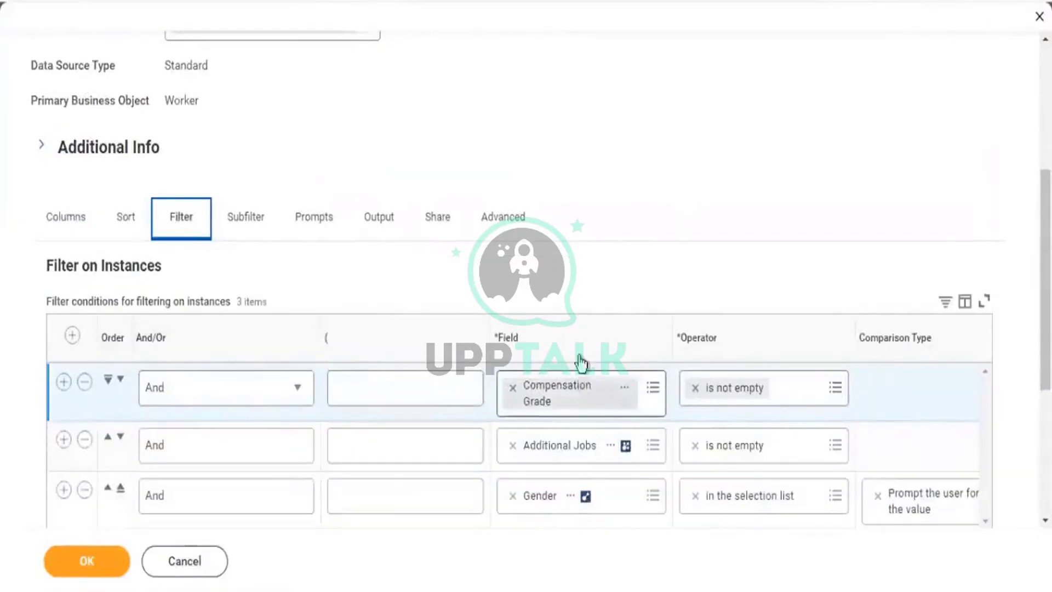
scroll(395, 252, down, 2)
scroll(35, 317, down, 2)
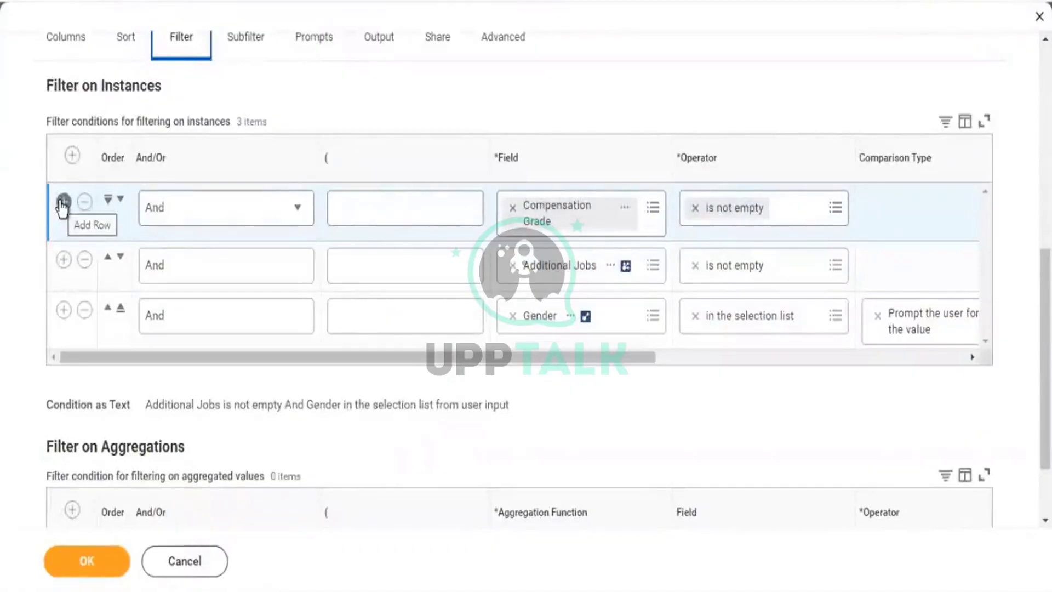
click(63, 202)
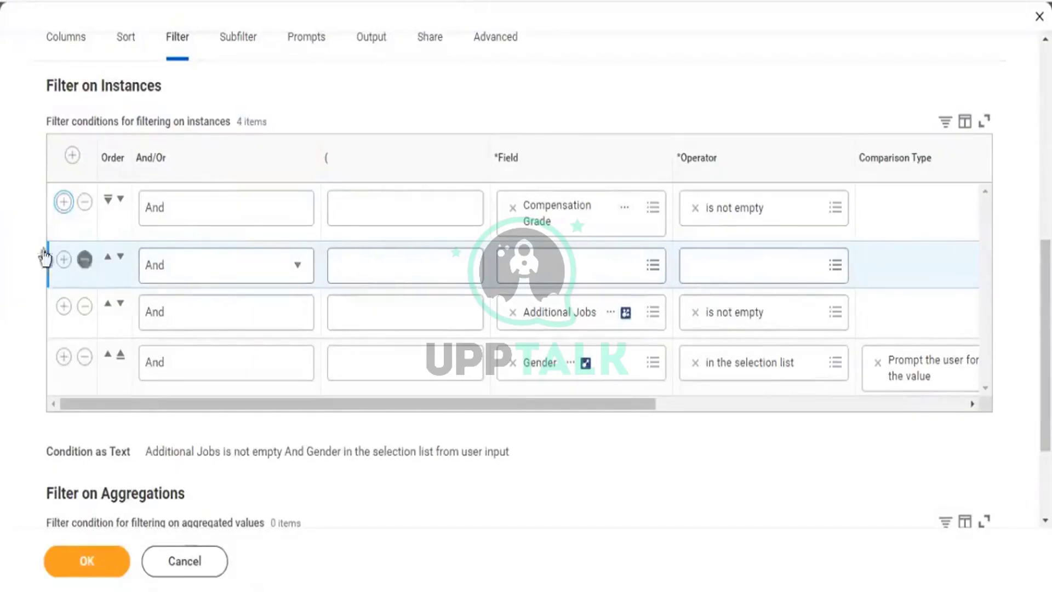
click(84, 259)
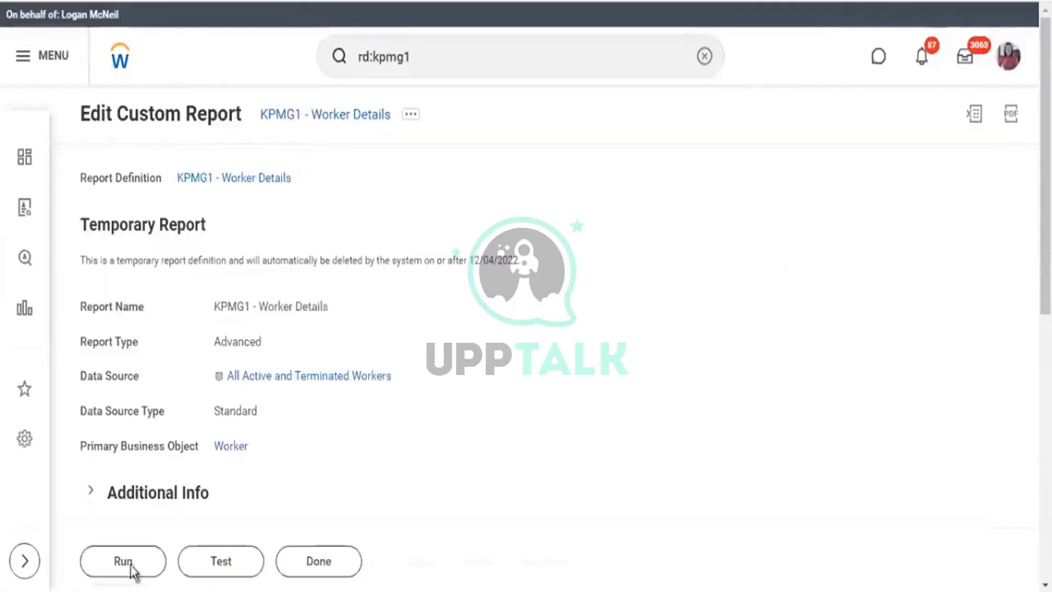
Run the KPMG1 - Worker Details report with Gender set to Female and Male.
click(128, 564)
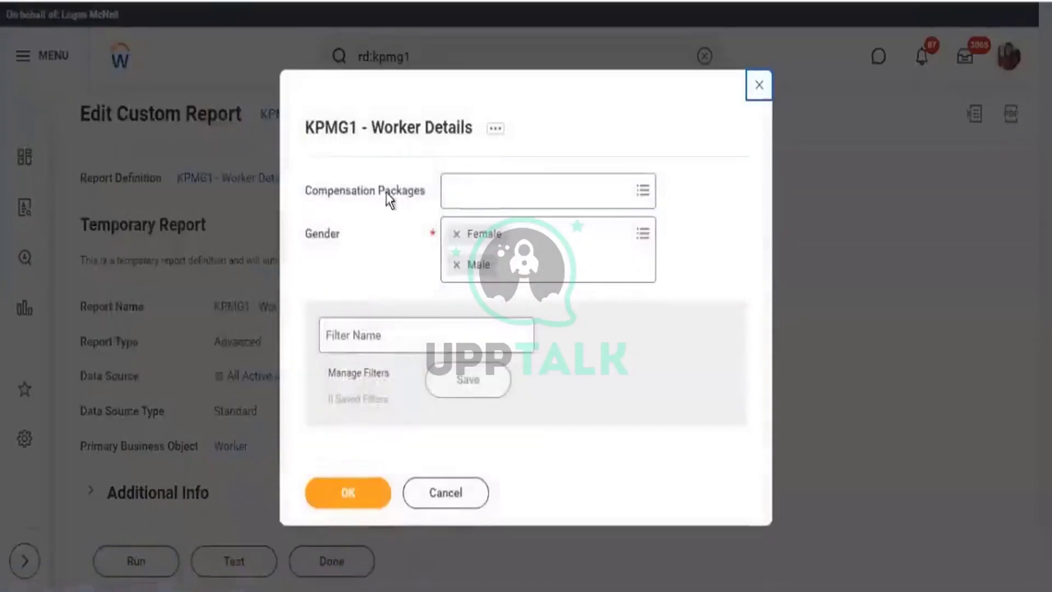
drag(396, 193, 420, 195)
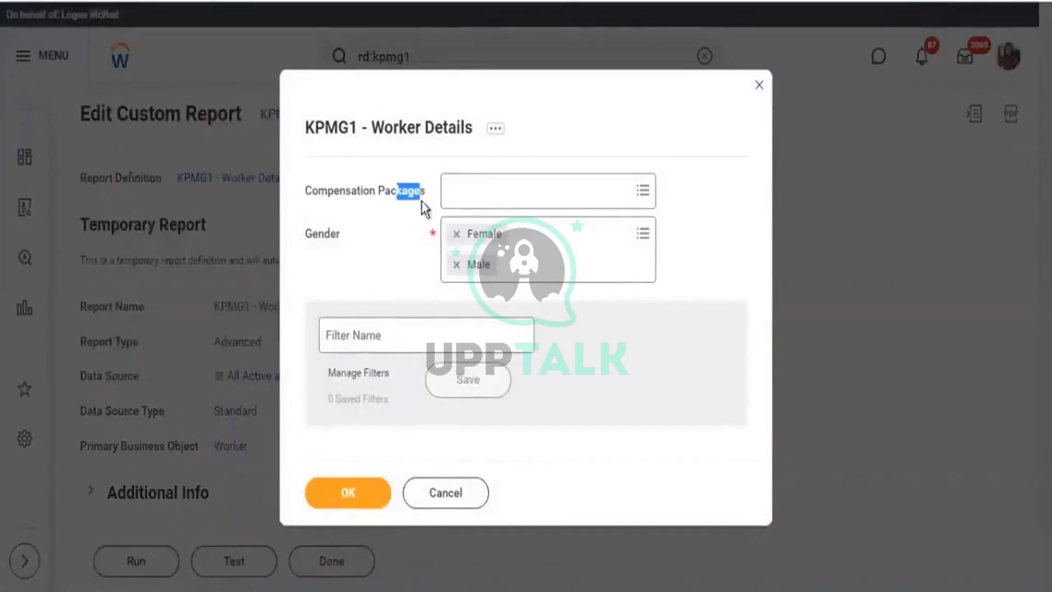
click(367, 498)
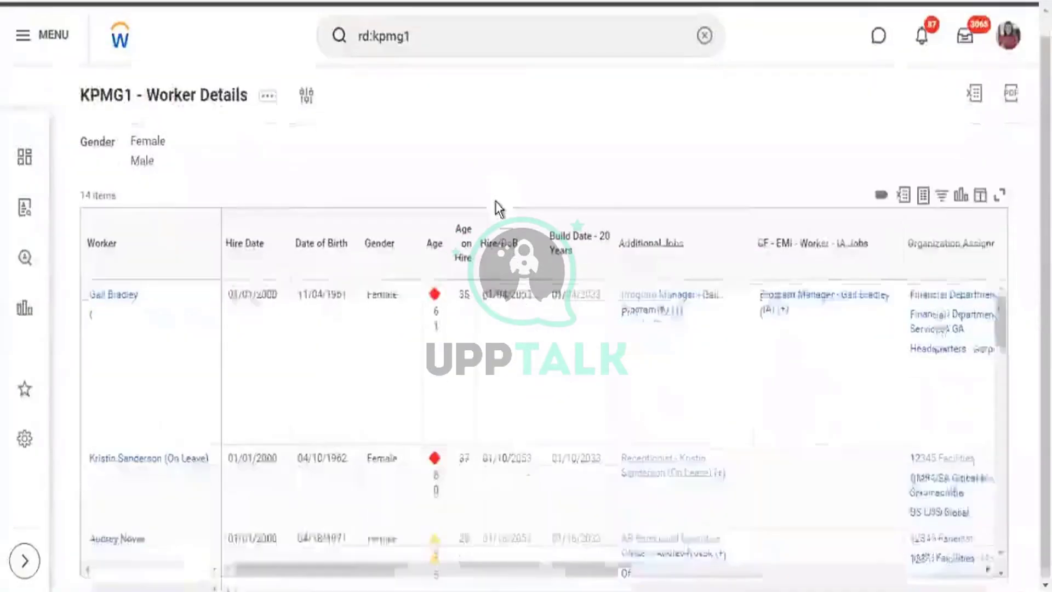
Look through the 14 worker results, then switch over to the Notepad notes.
scroll(591, 394, down, 10)
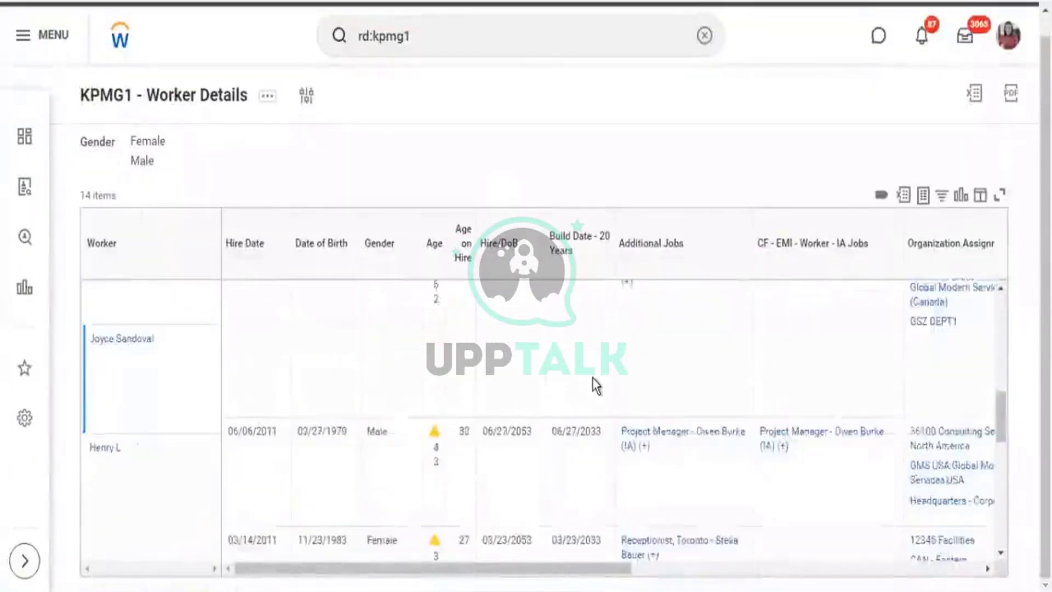
scroll(593, 380, down, 5)
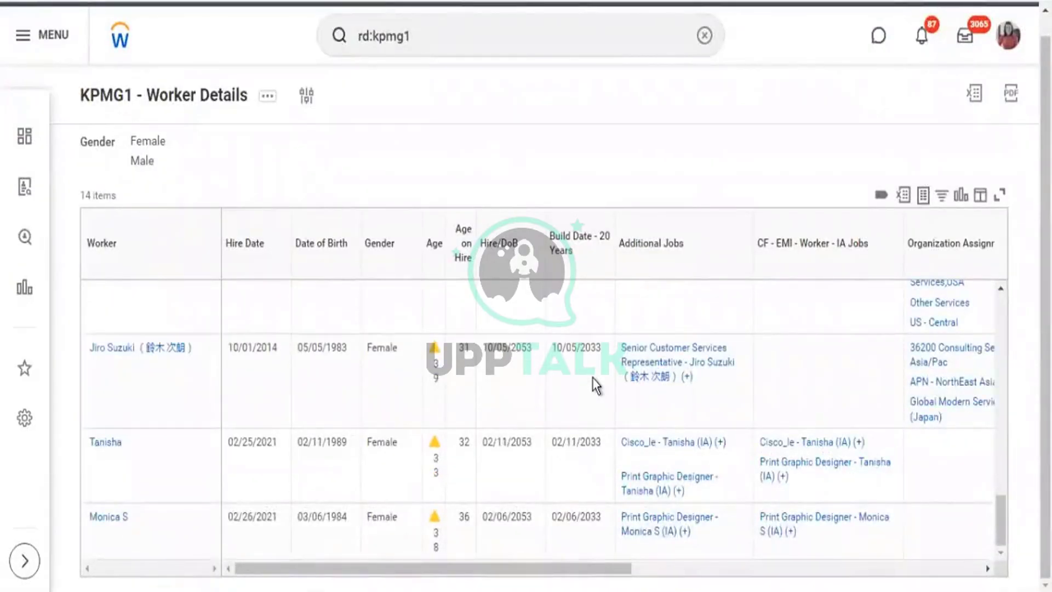
scroll(593, 379, up, 10)
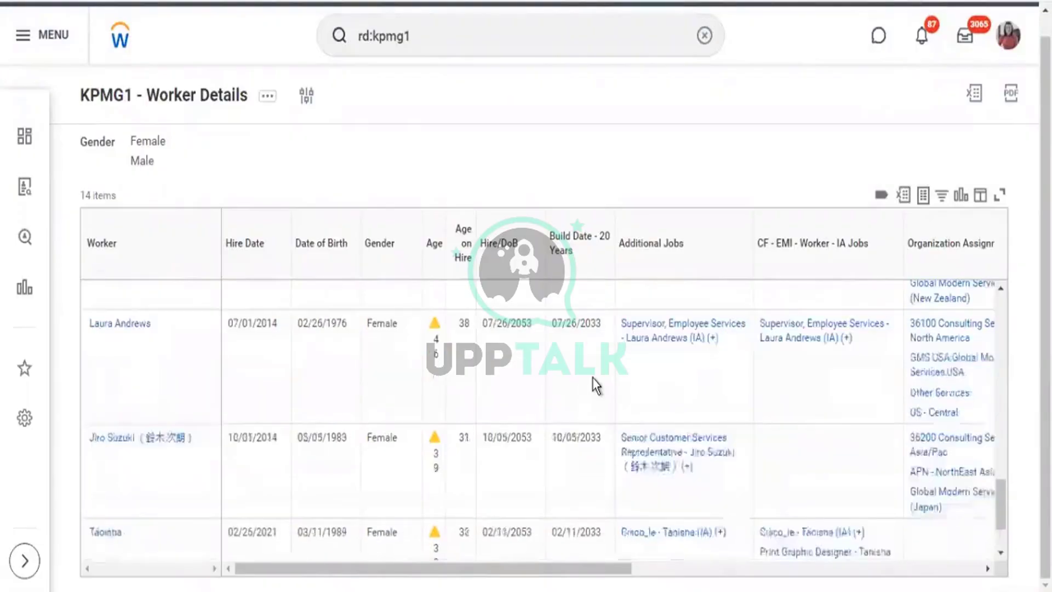
scroll(593, 379, up, 5)
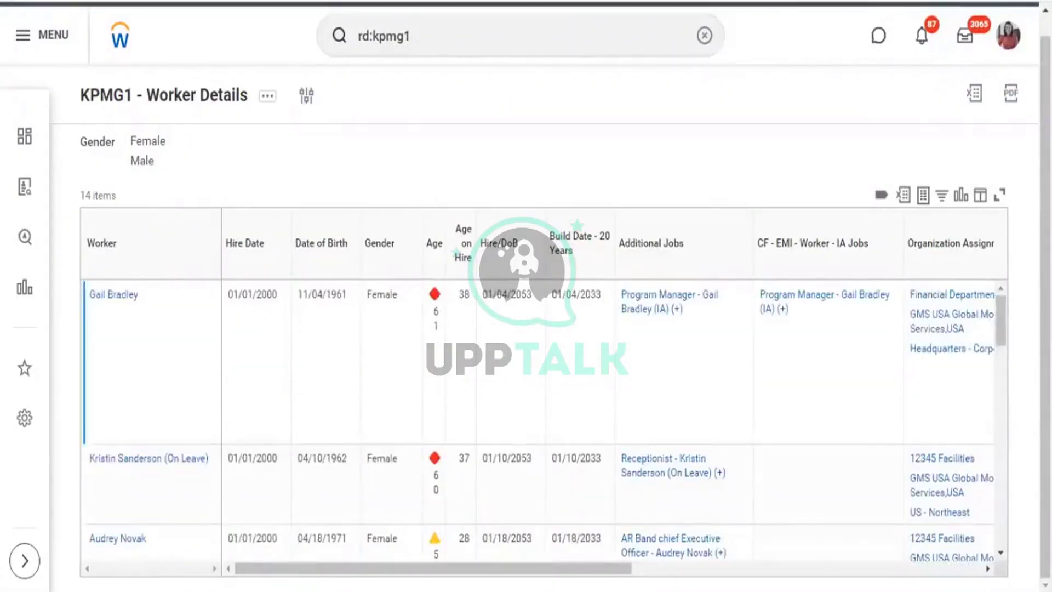
key(alt+Tab)
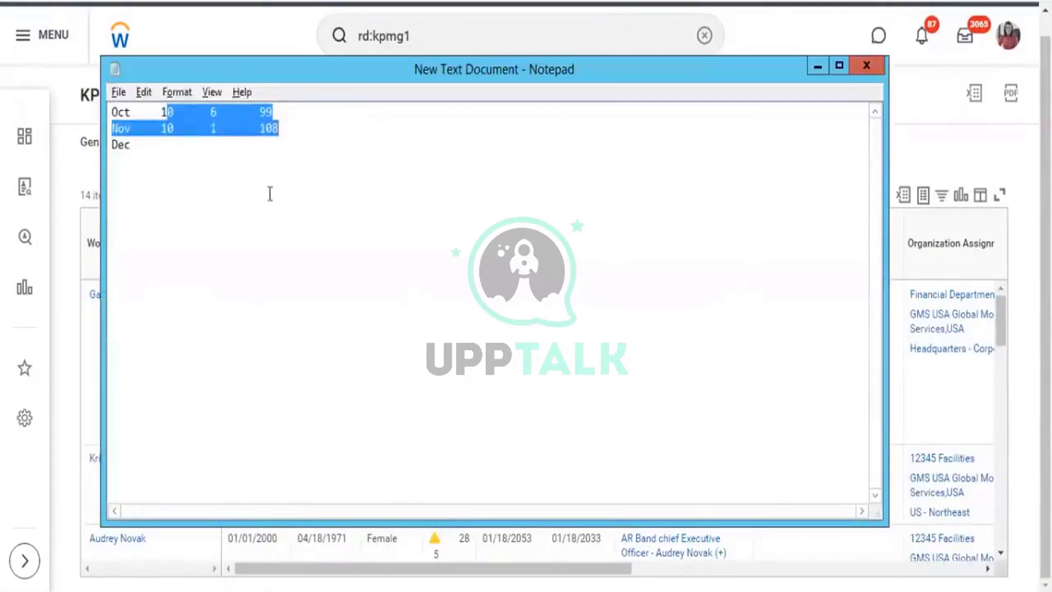
Add 'Composite Reports' to the Notepad topic list, then switch back to the Workday report.
click(499, 179)
drag(150, 147, 90, 89)
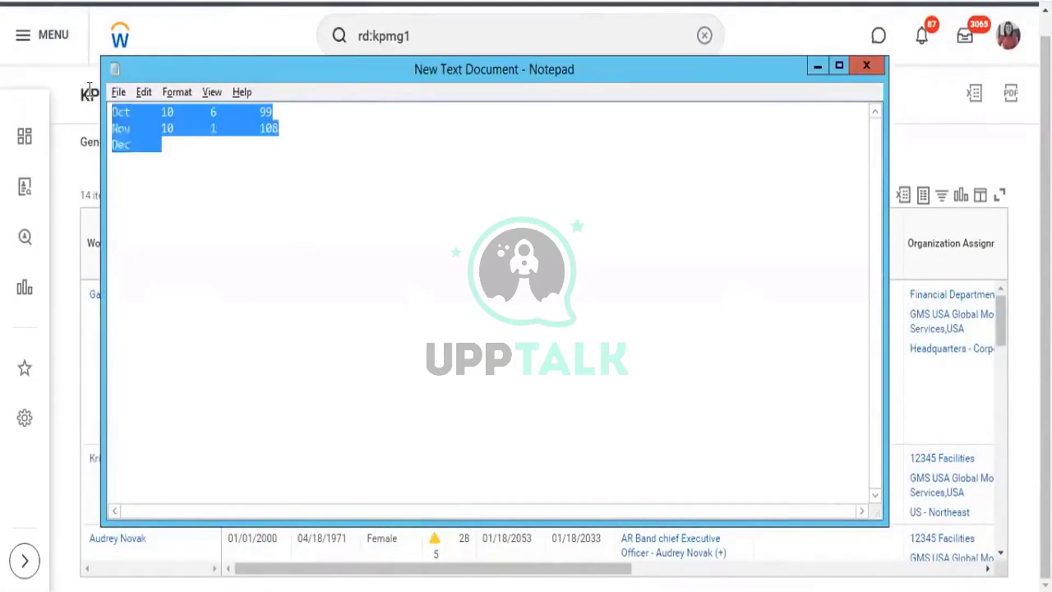
text(Analytic)
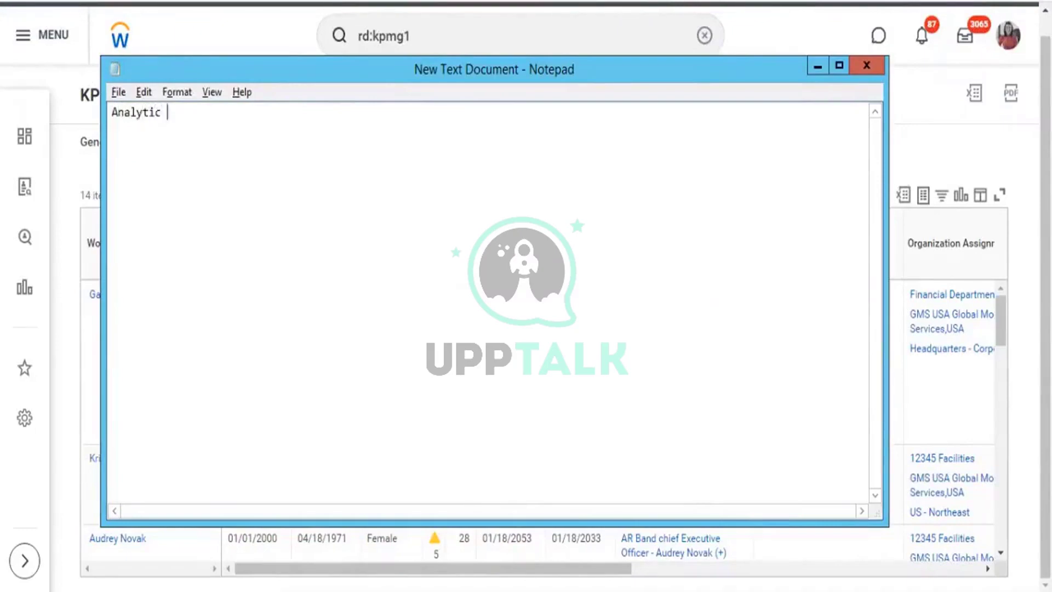
text( Indicators )
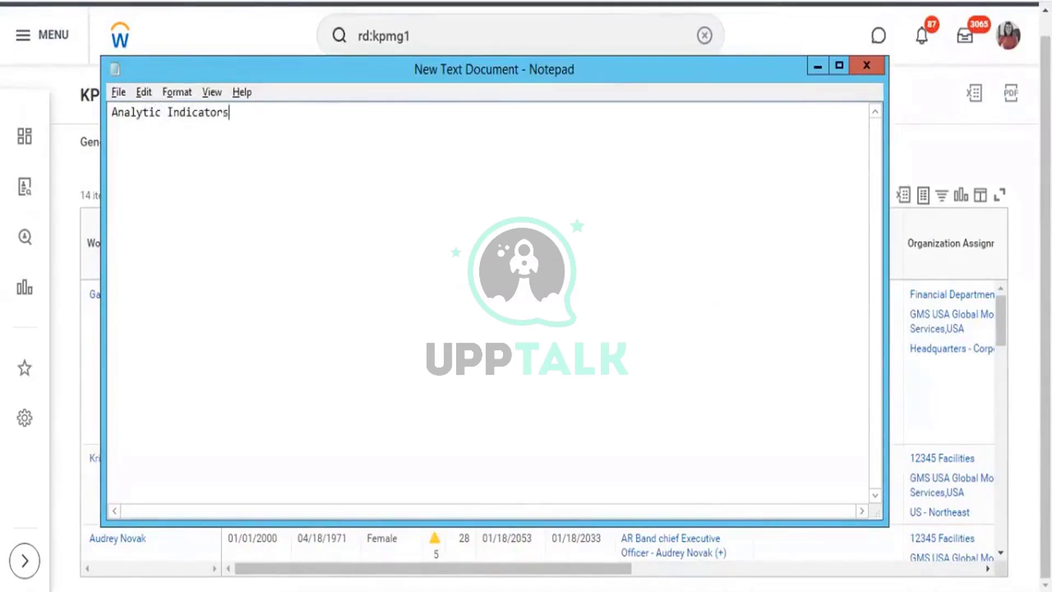
text(Tags )
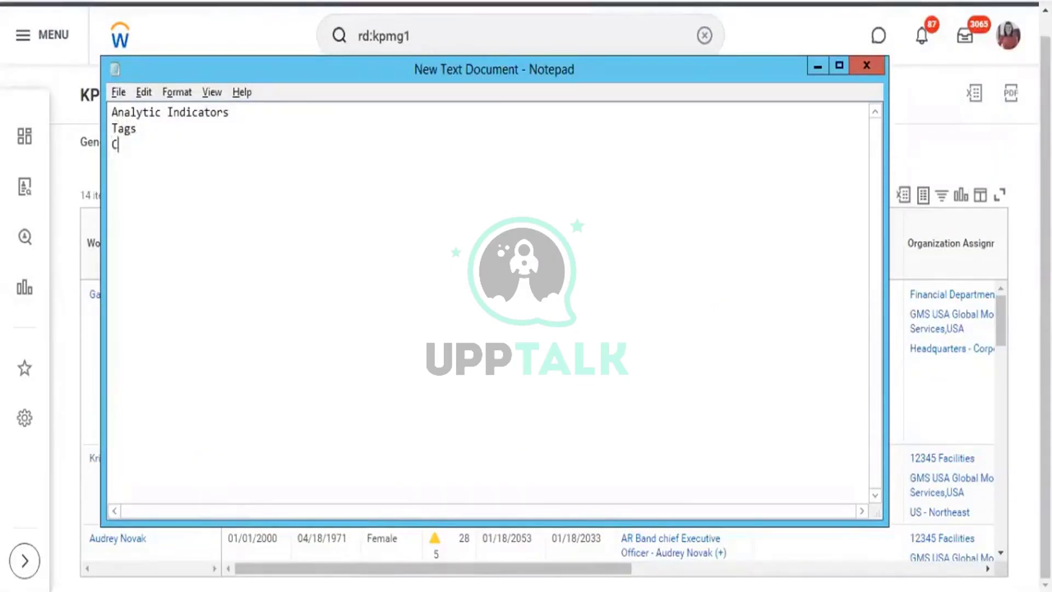
text(Compo)
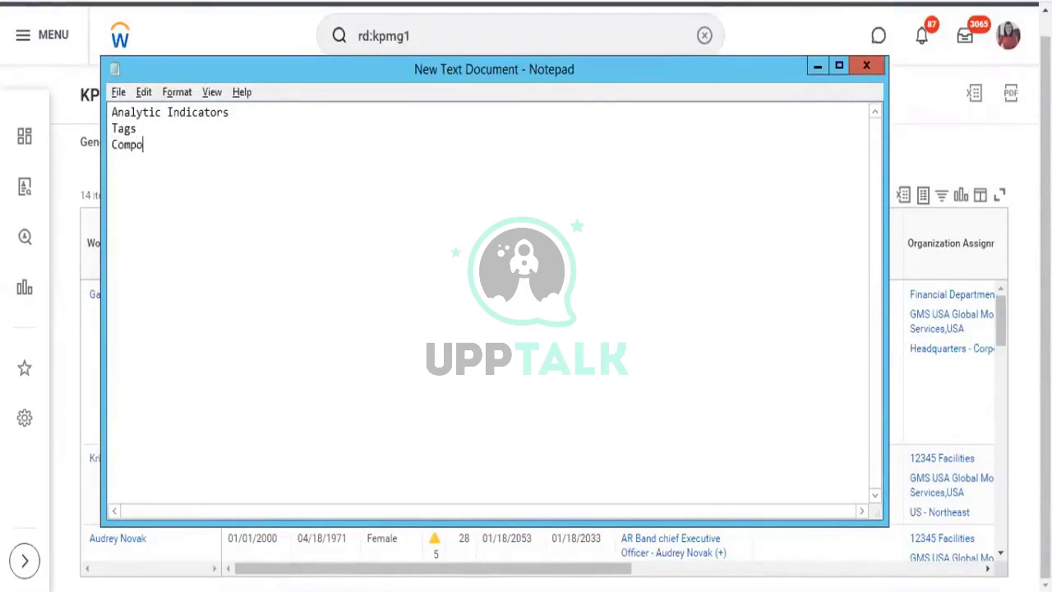
text(site Reports)
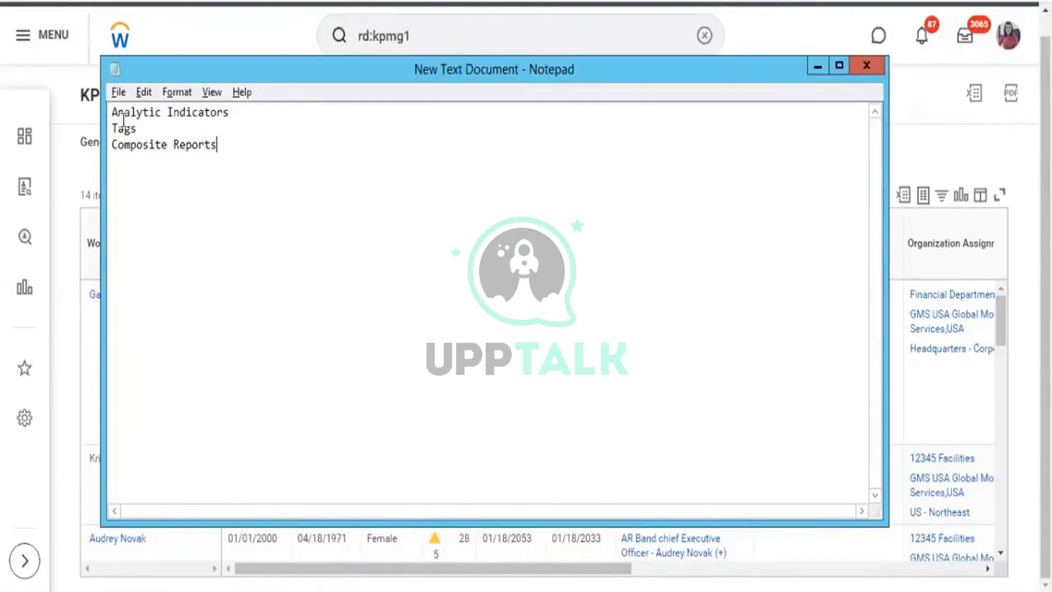
key(alt+Tab)
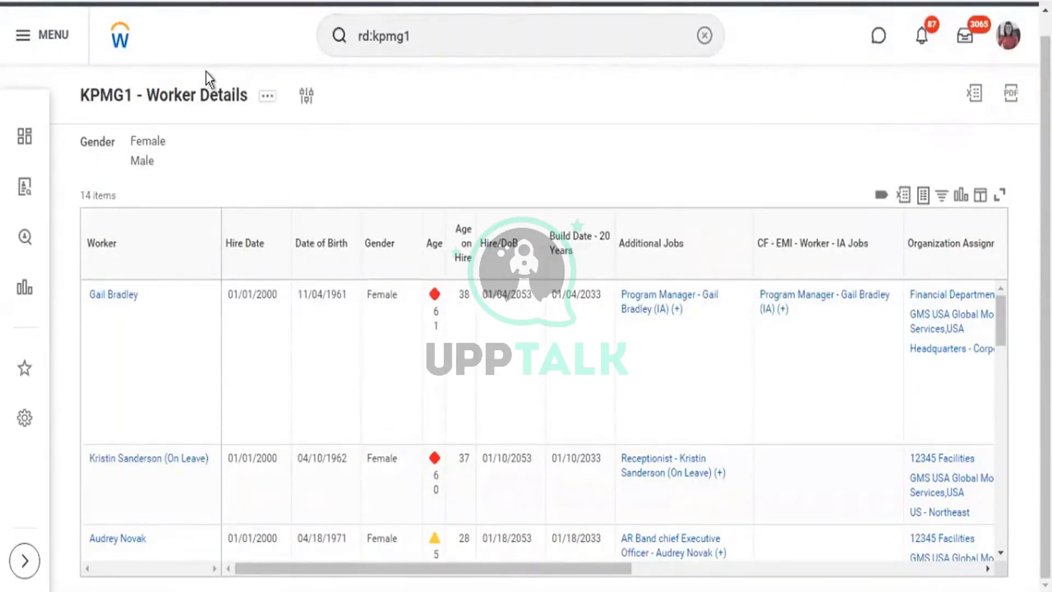
Open the KPMG1 - Worker Details definition via Custom Report > Edit and review its columns, including Compensation Grade.
click(268, 96)
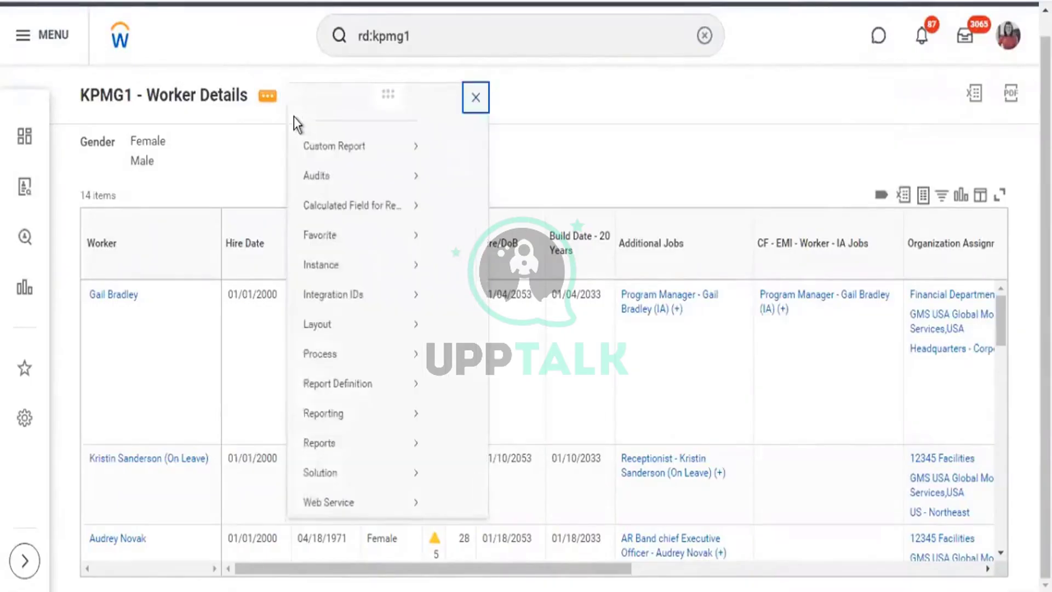
mouse_move(384, 164)
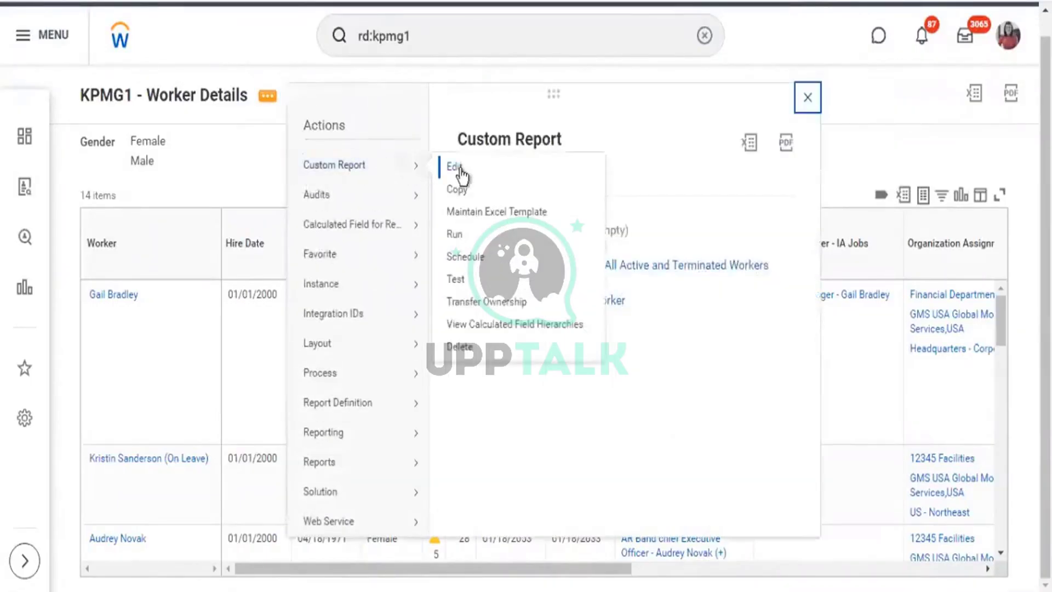
click(455, 171)
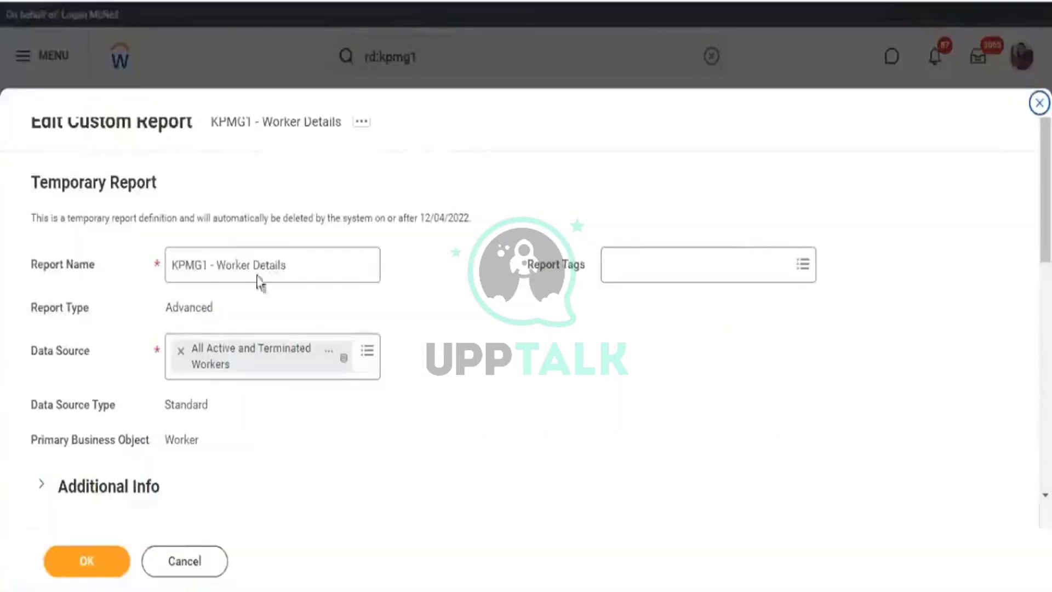
scroll(265, 296, down, 20)
click(166, 302)
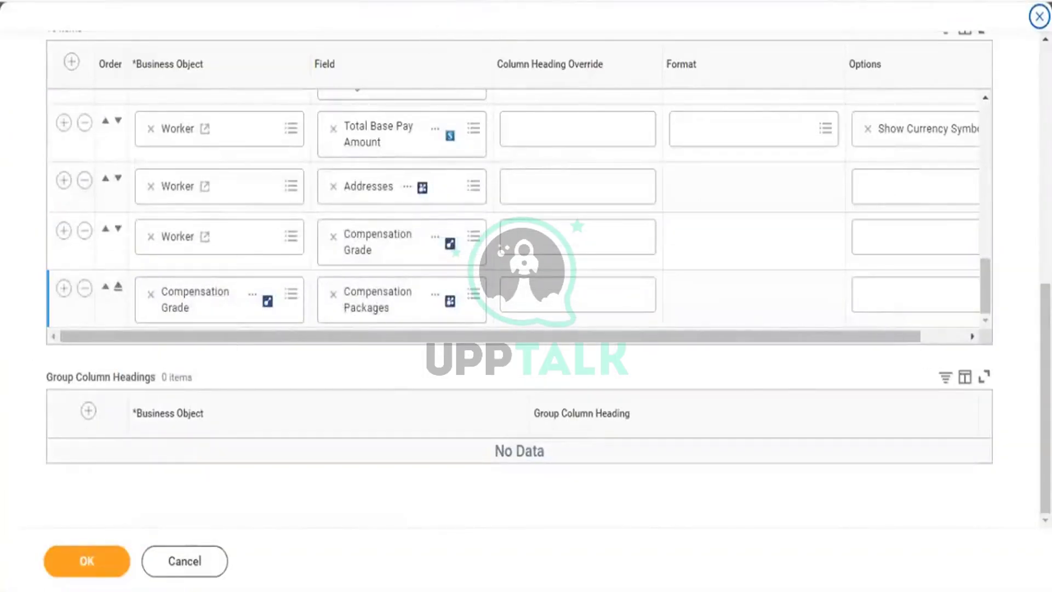
scroll(1020, 203, up, 8)
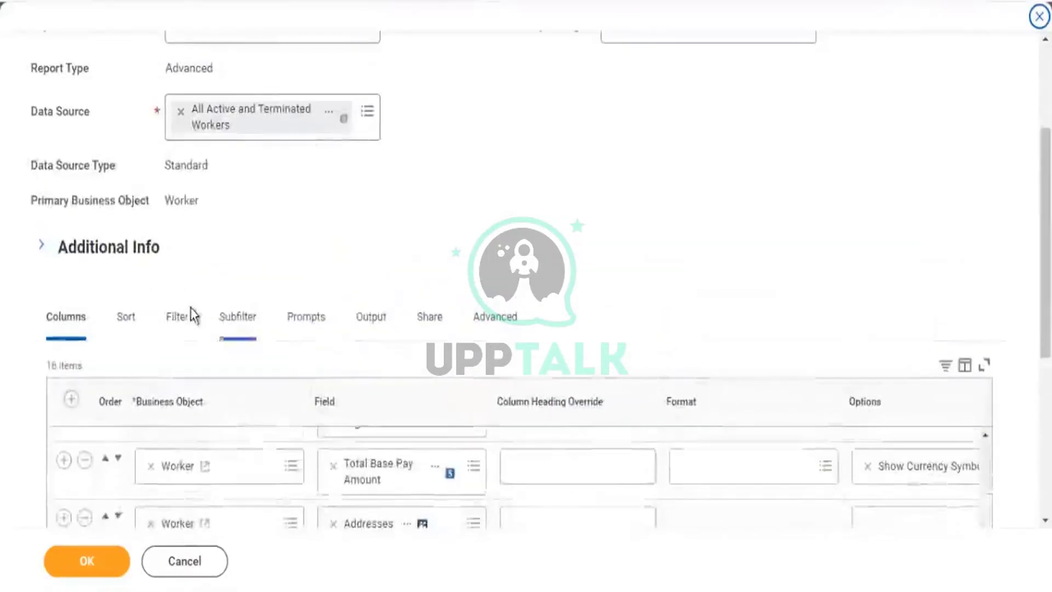
scroll(290, 258, down, 6)
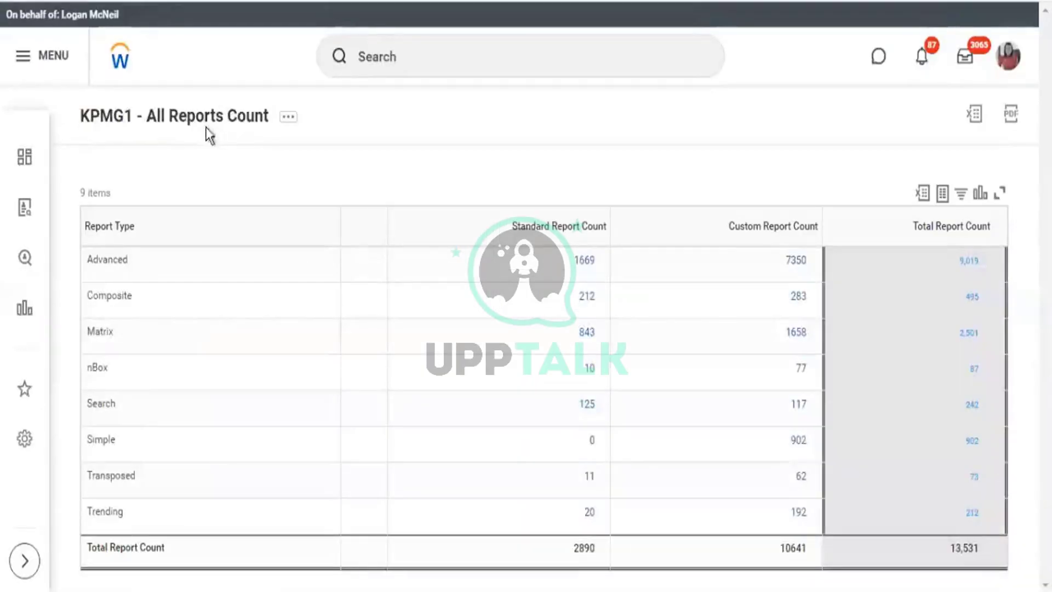
Search 'rd: kpmg1', open KPMG1 - Workers count by Company, and show its related actions.
click(391, 57)
text(r)
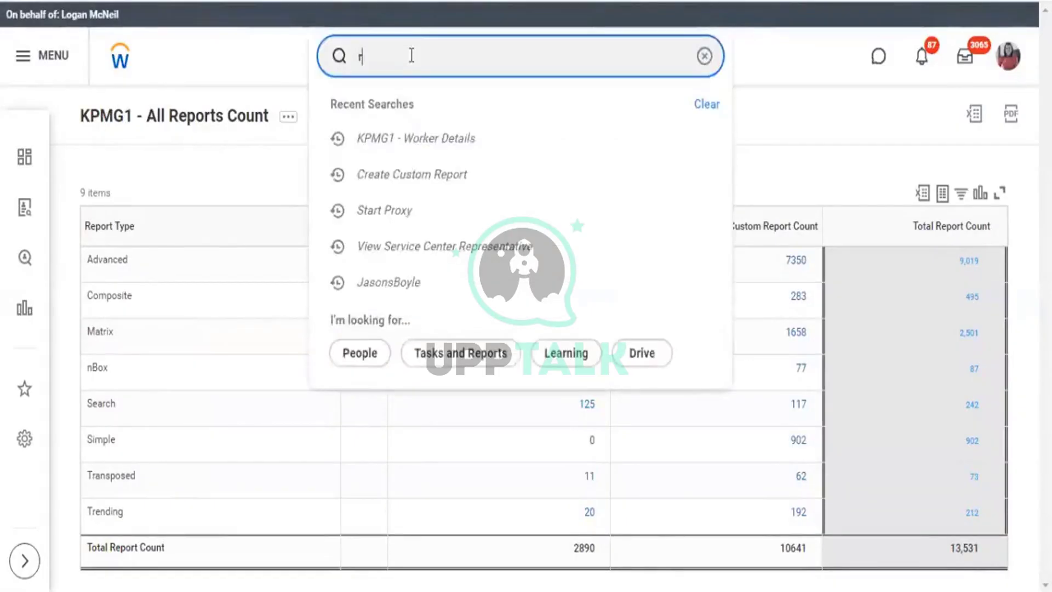
text(d: k)
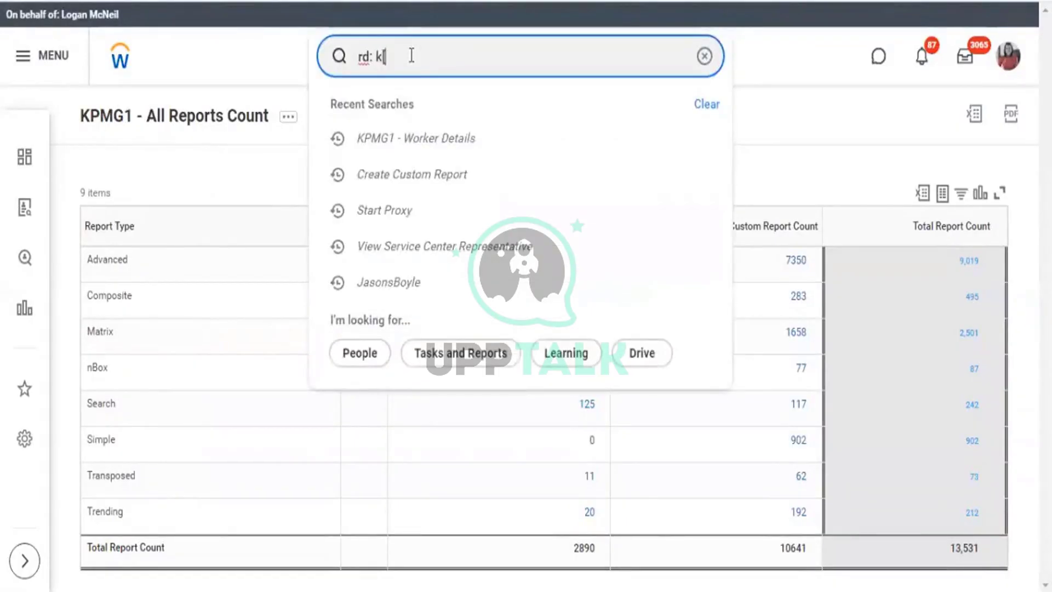
text(pmg)
key(BackSpace)
key(BackSpace)
key(BackSpace)
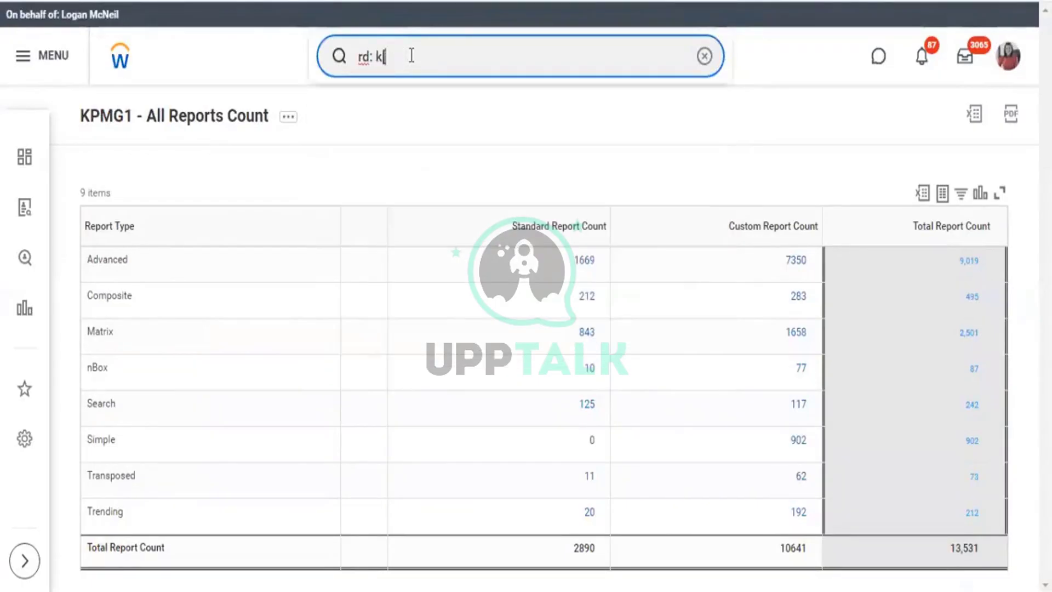
text(pmg1)
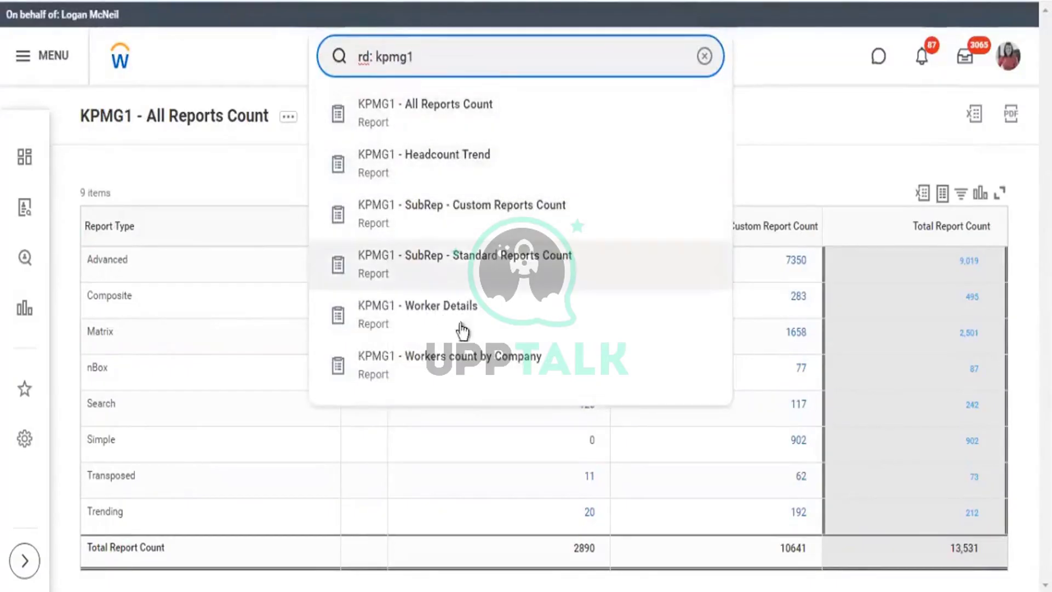
click(475, 369)
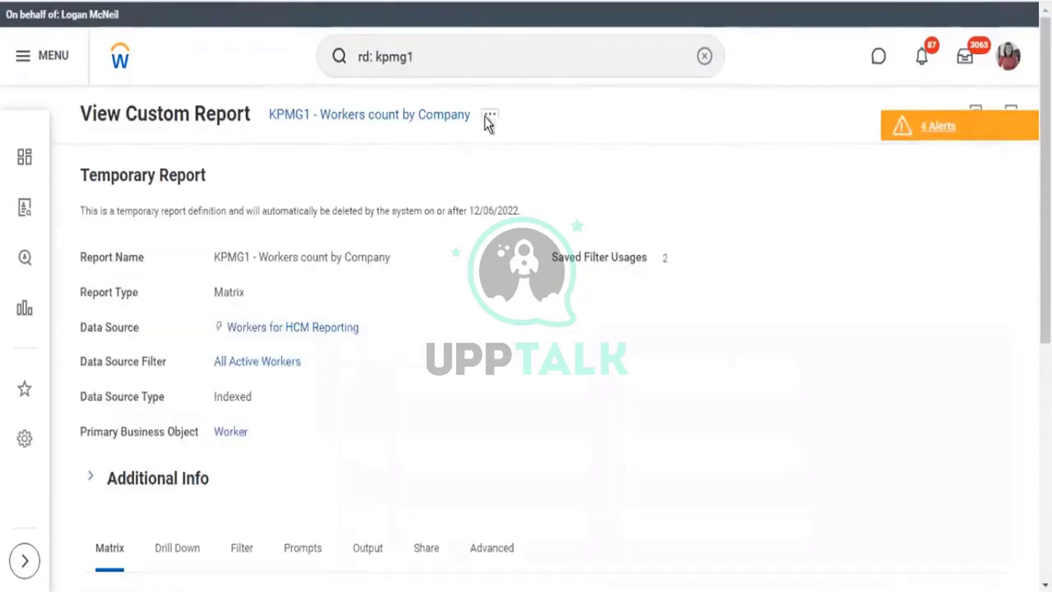
click(490, 116)
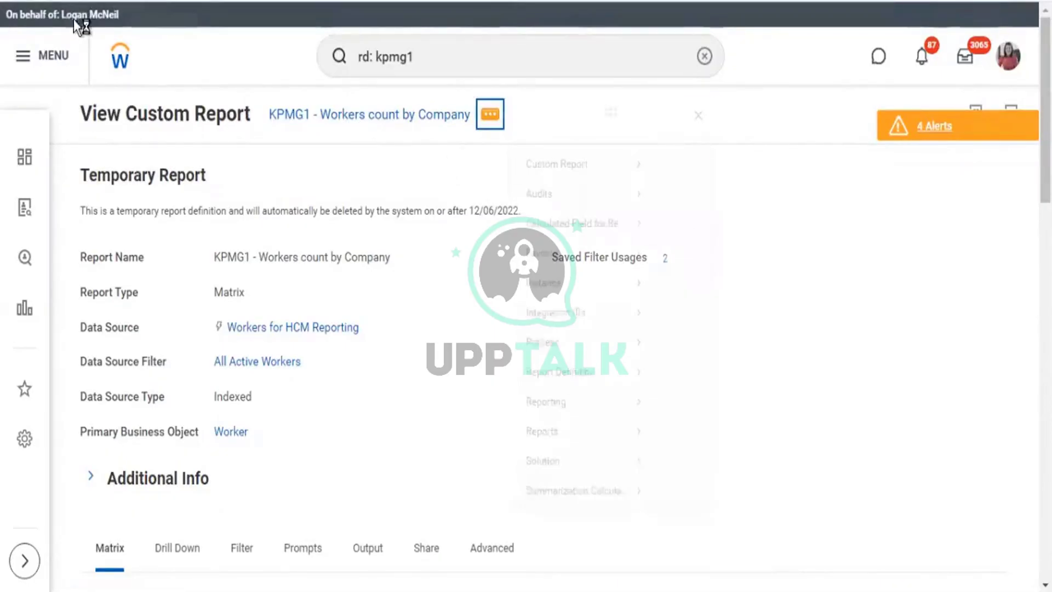
Open the Workers count by Company matrix definition for editing and scroll to Row Grouping.
mouse_move(622, 183)
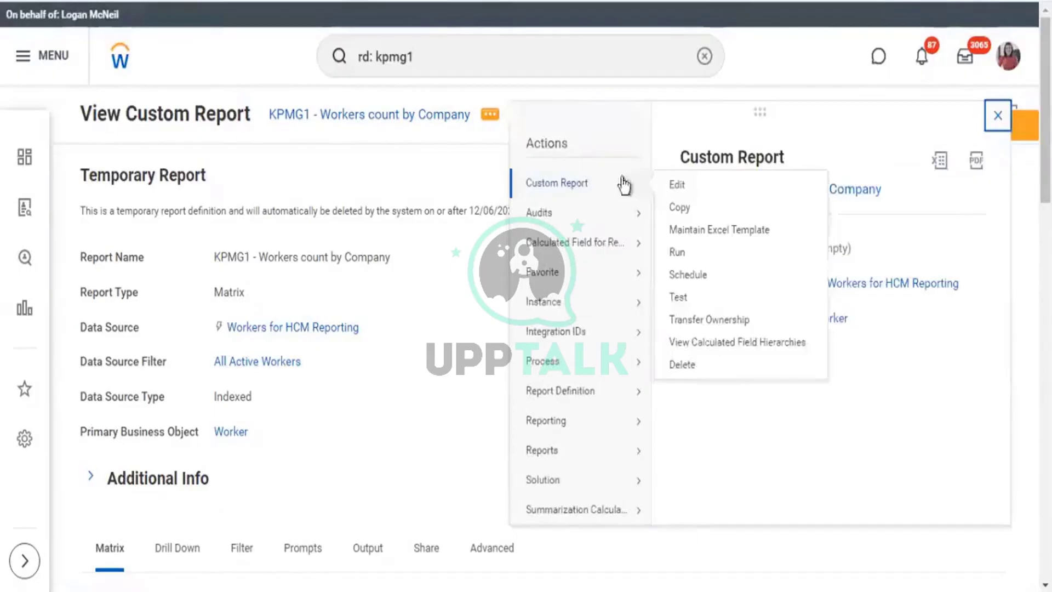
click(679, 187)
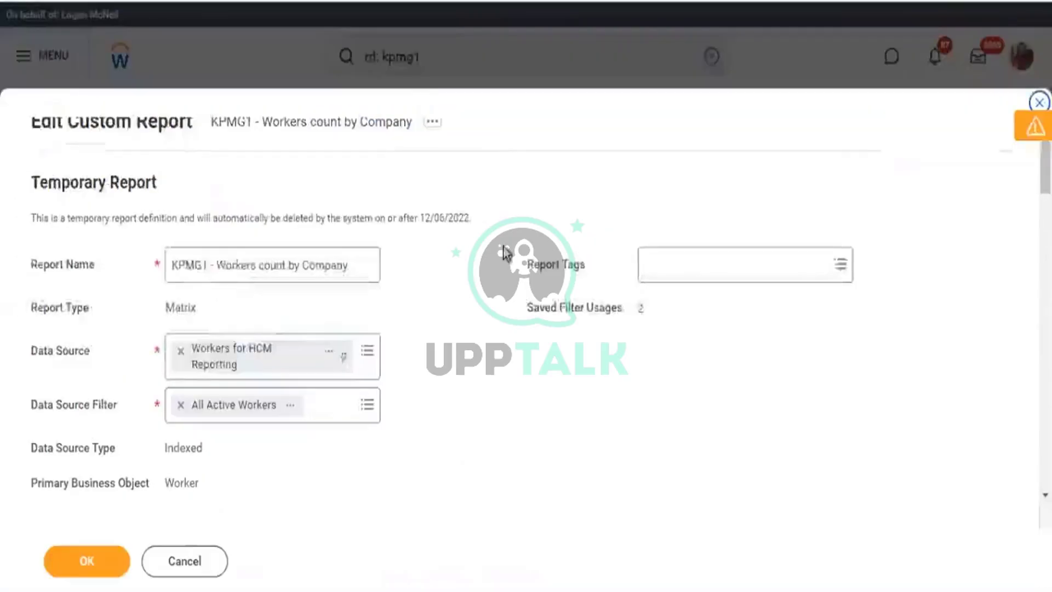
scroll(507, 244, down, 10)
scroll(218, 250, down, 2)
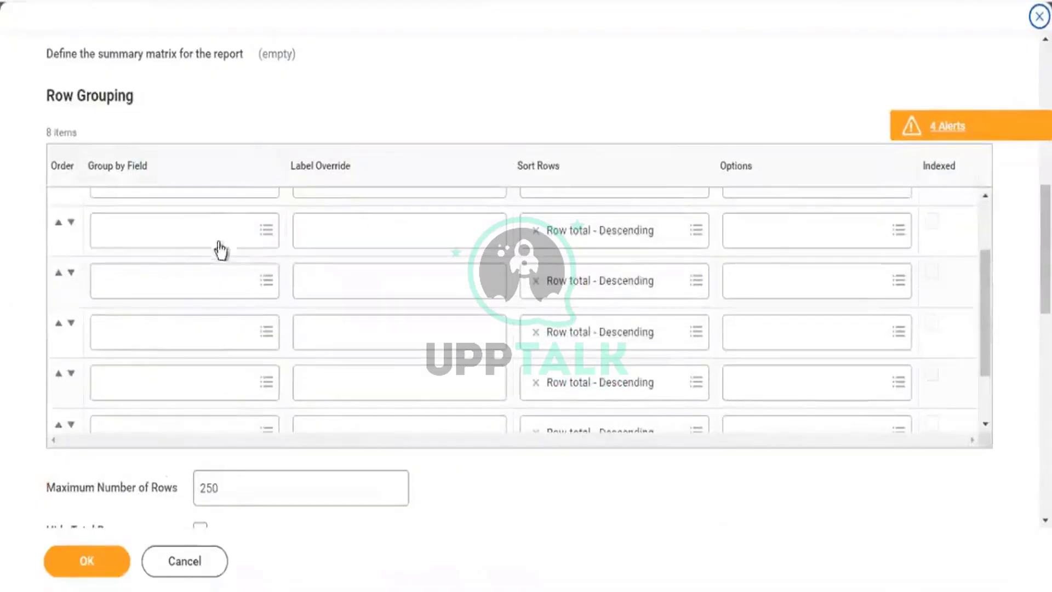
scroll(204, 256, up, 2)
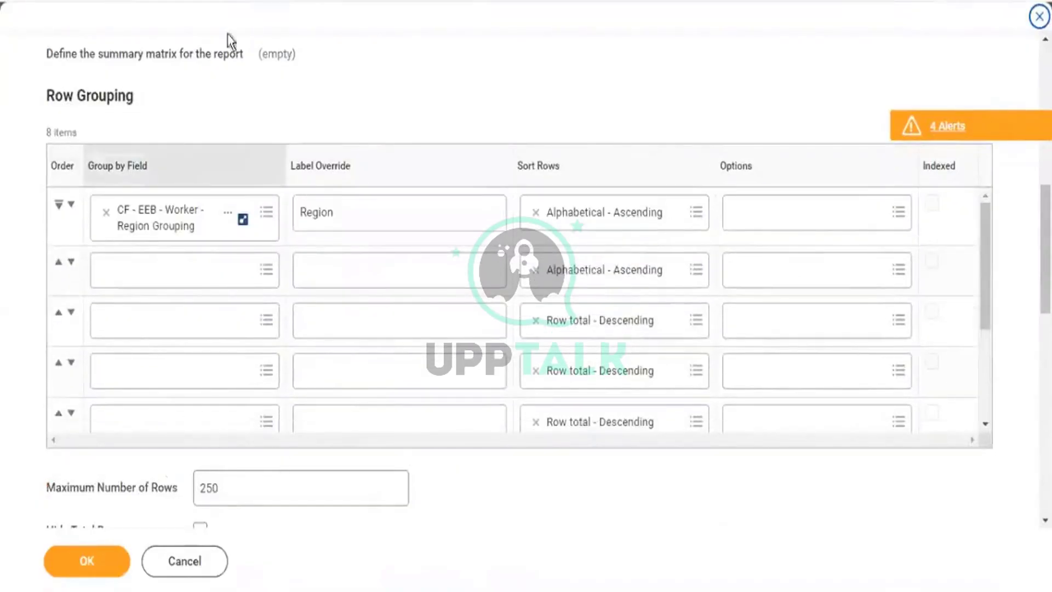
scroll(270, 104, up, 5)
scroll(229, 417, down, 3)
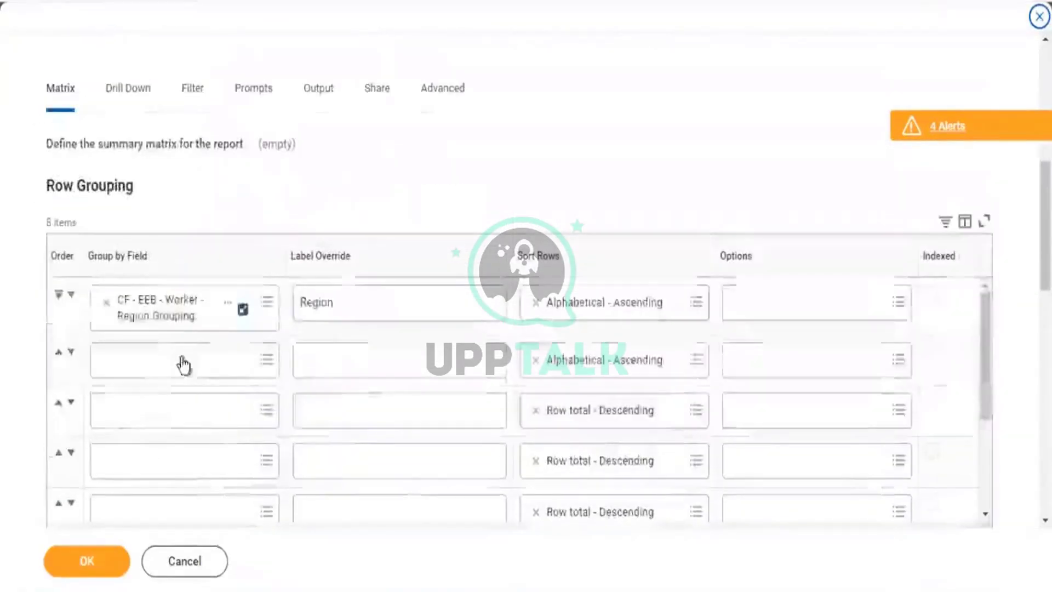
Search 'com pac' for row 2's Group by Field and check Compensation Package belongs to Worker.
click(173, 362)
text(com)
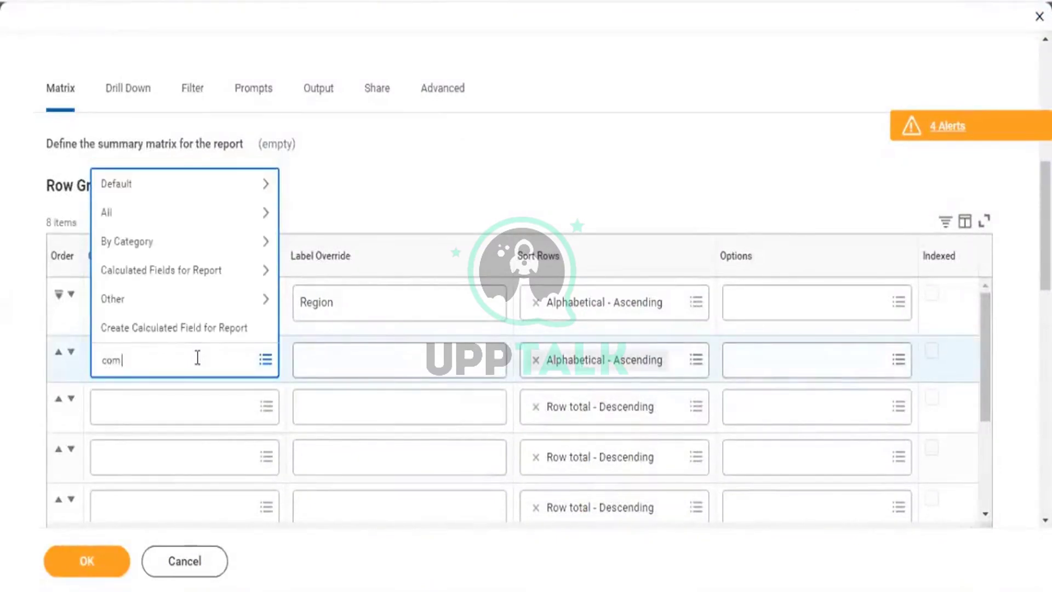
text( pack)
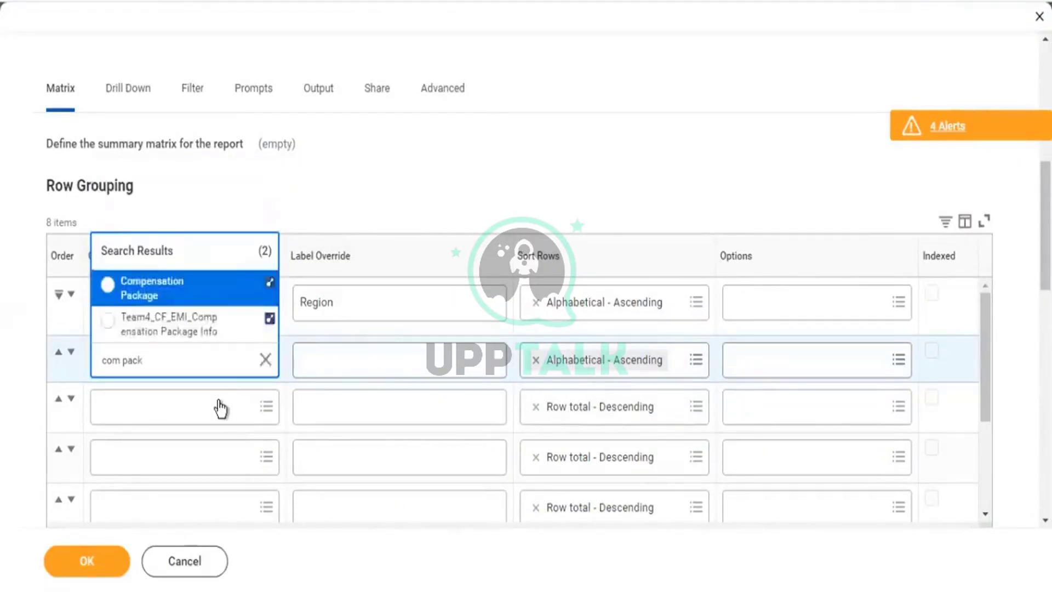
mouse_move(241, 291)
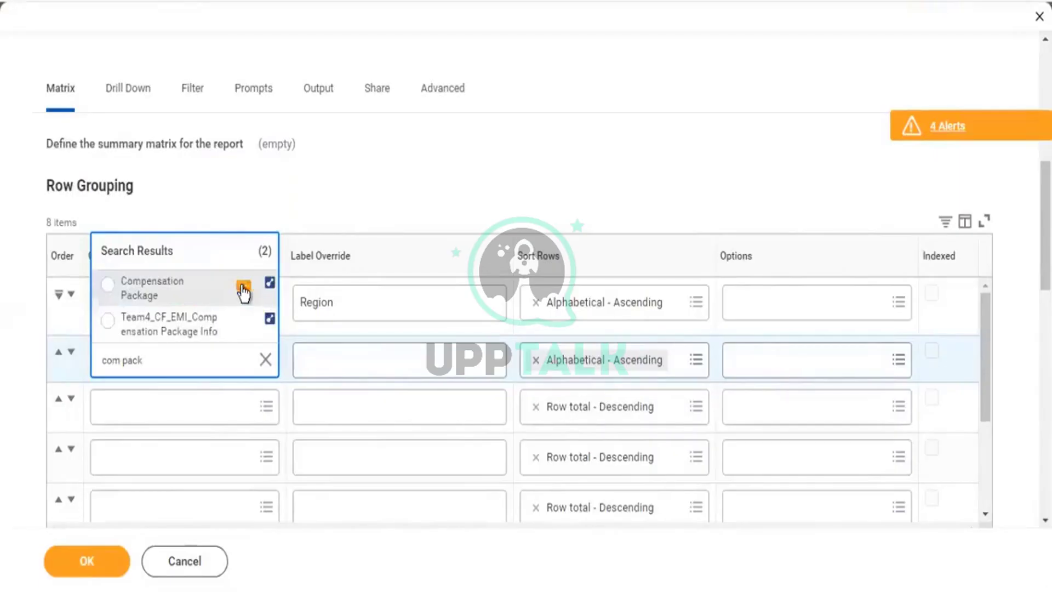
click(243, 287)
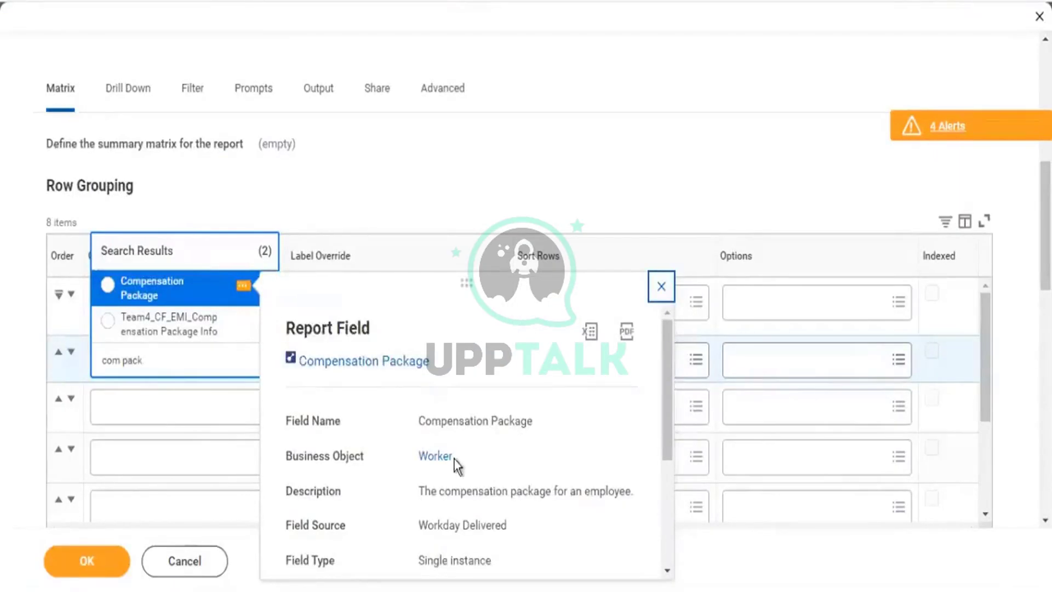
drag(458, 459, 418, 458)
scroll(465, 455, down, 2)
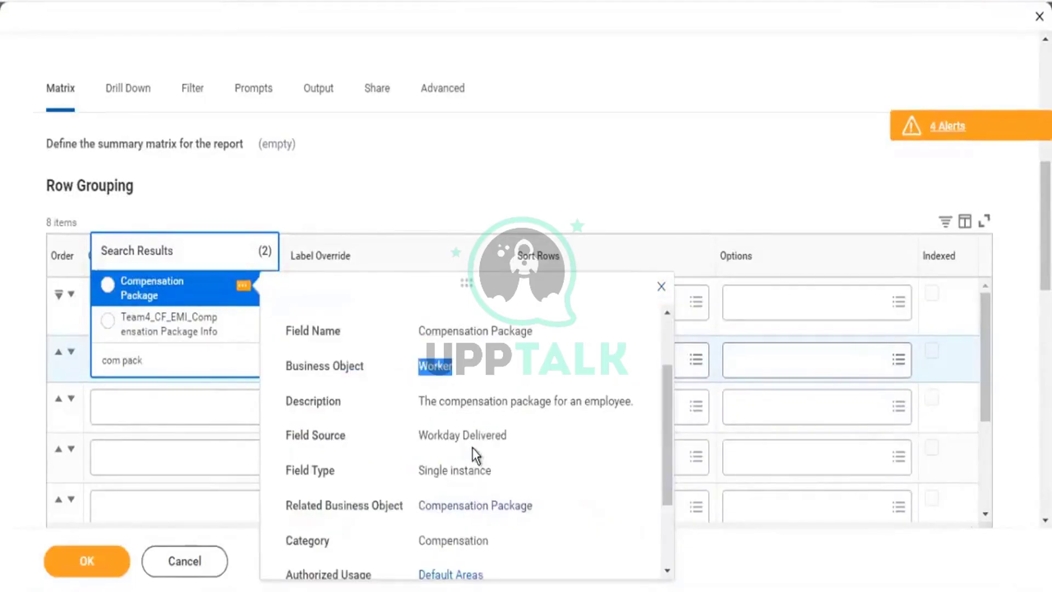
scroll(462, 373, up, 2)
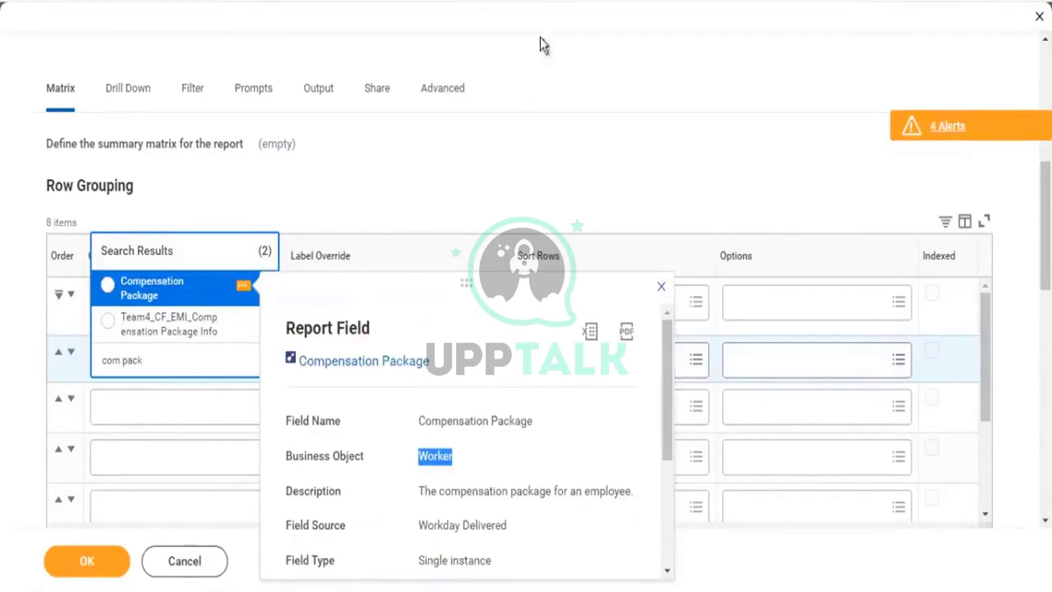
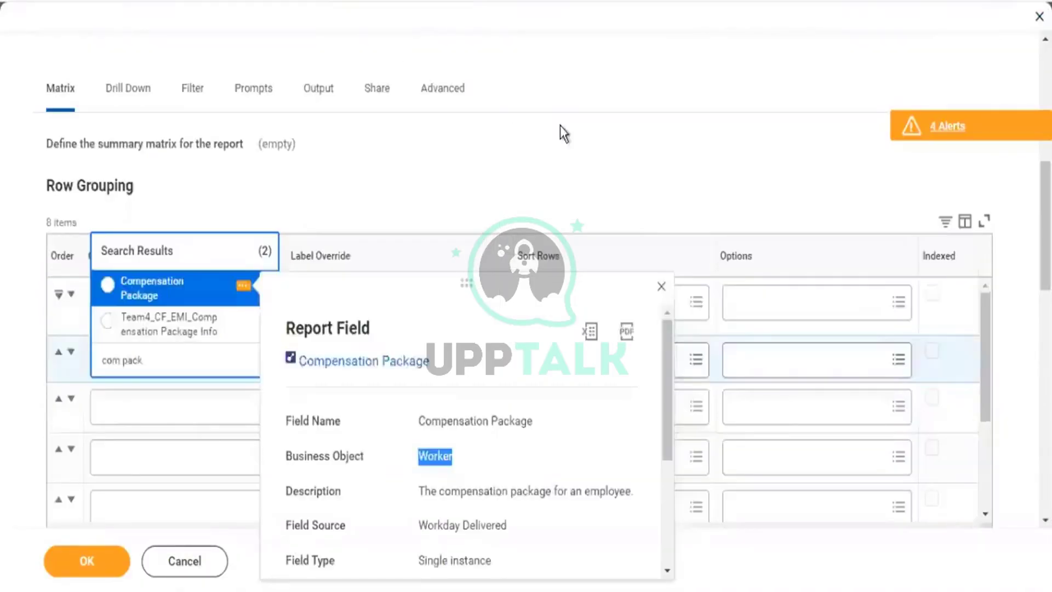
Check the other report tab, then insert a new column row below Compensation Grade in KPMG1.
click(568, 130)
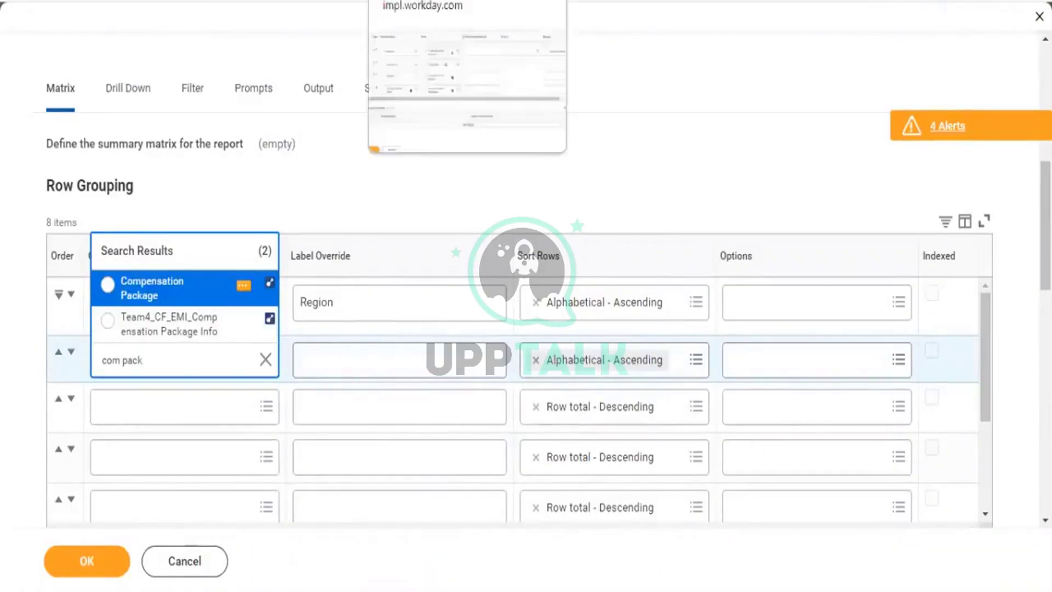
click(391, 193)
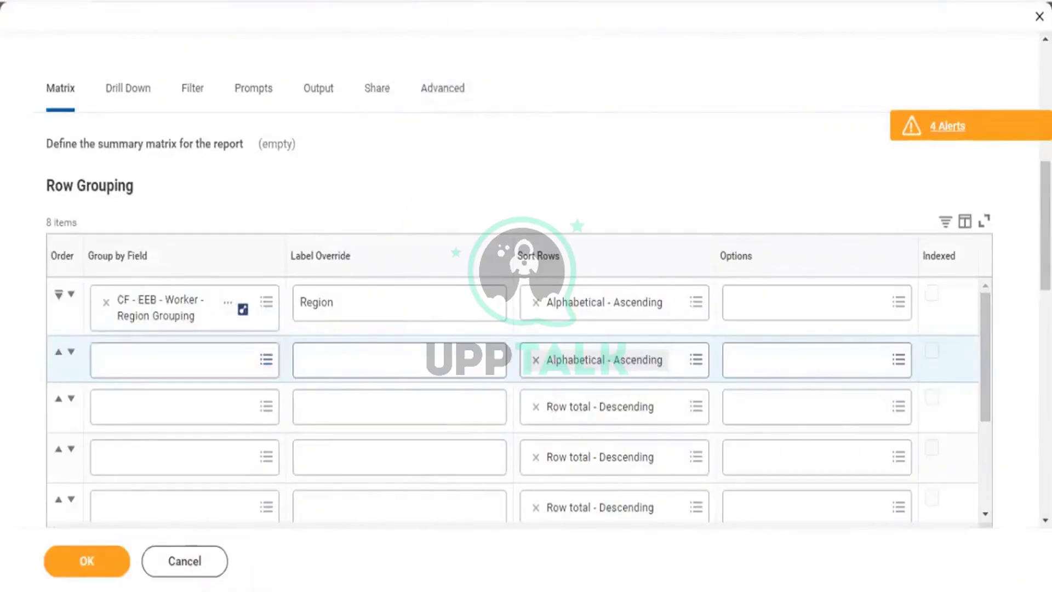
key(ctrl+Tab)
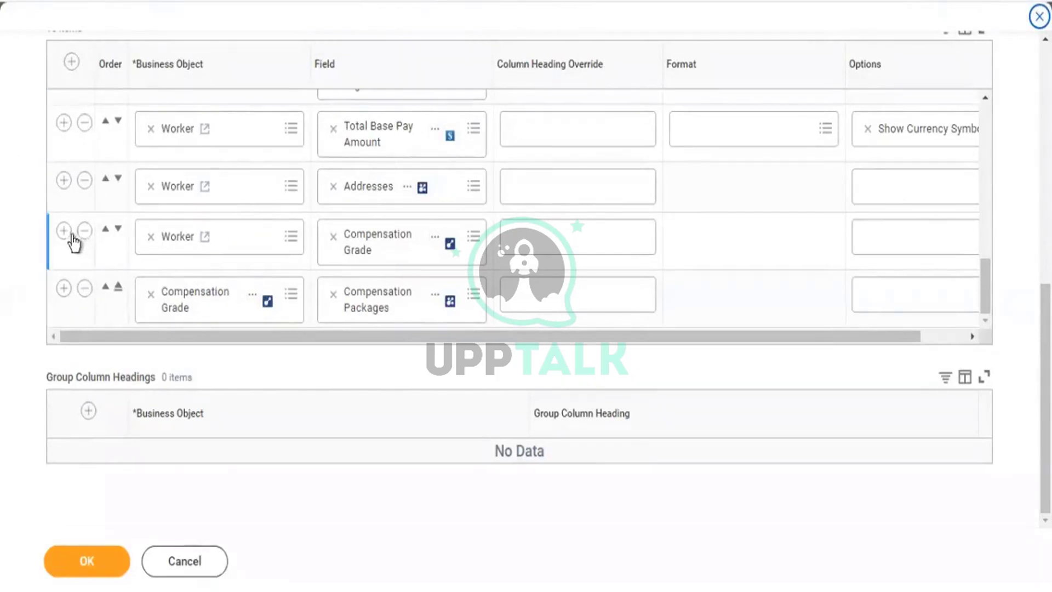
click(653, 241)
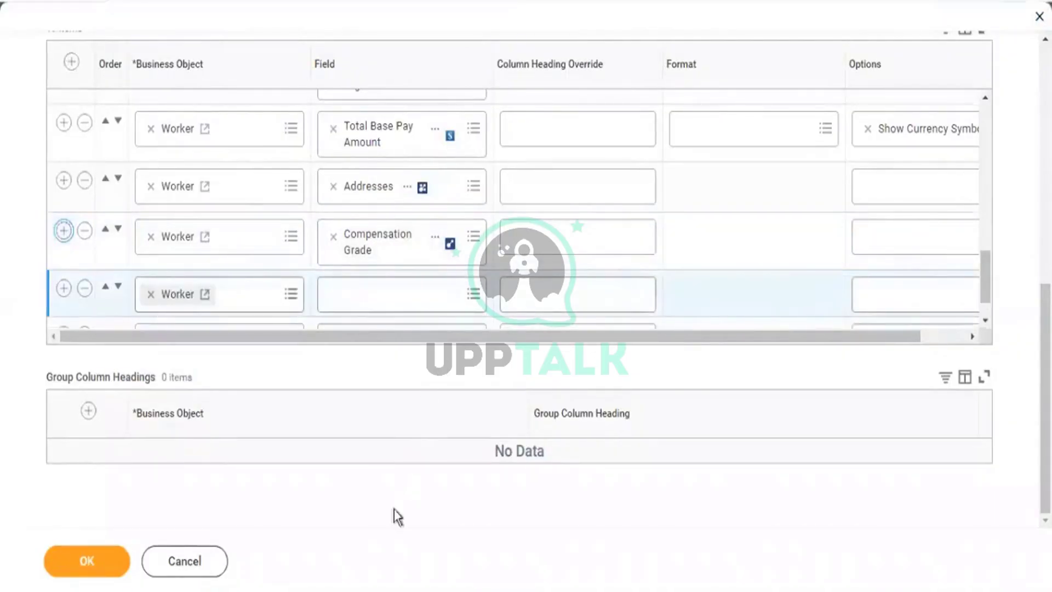
click(317, 590)
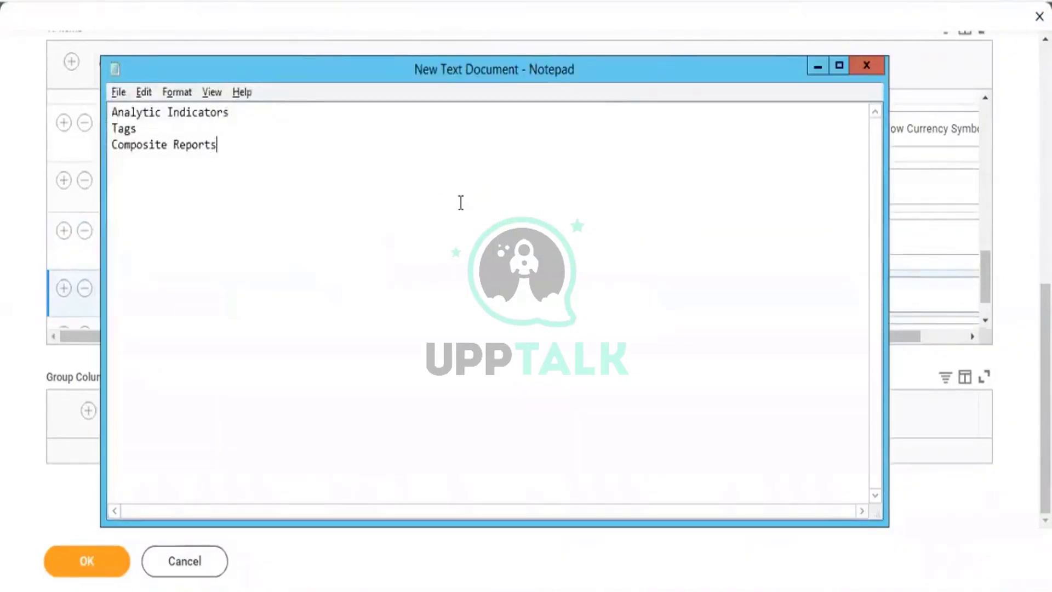
Note 'Lookup Related Value' on a new line in the Notepad list.
text(Lookup Rela)
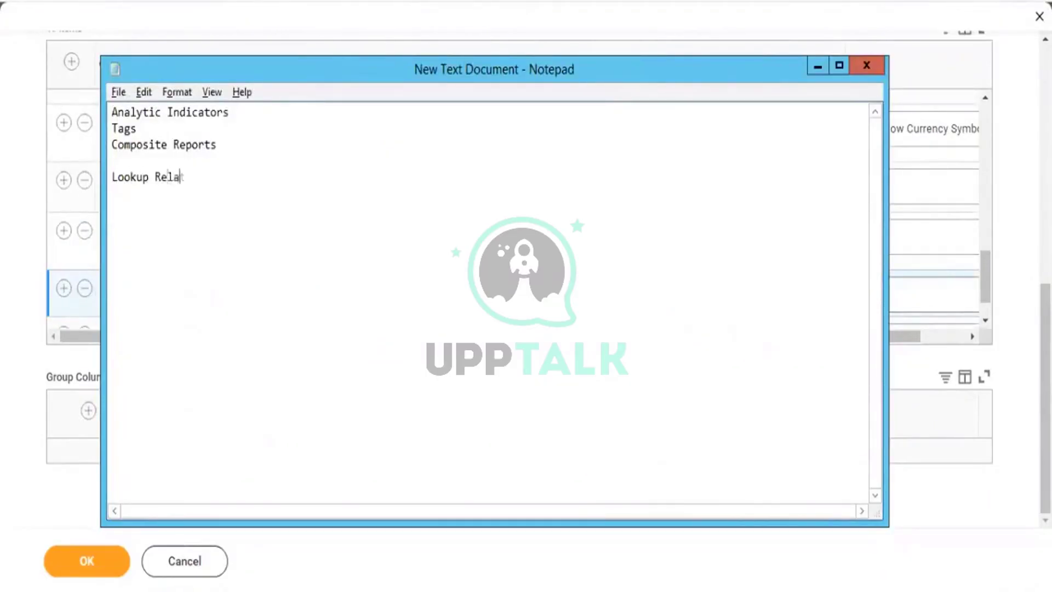
text(ted Value)
key(Return)
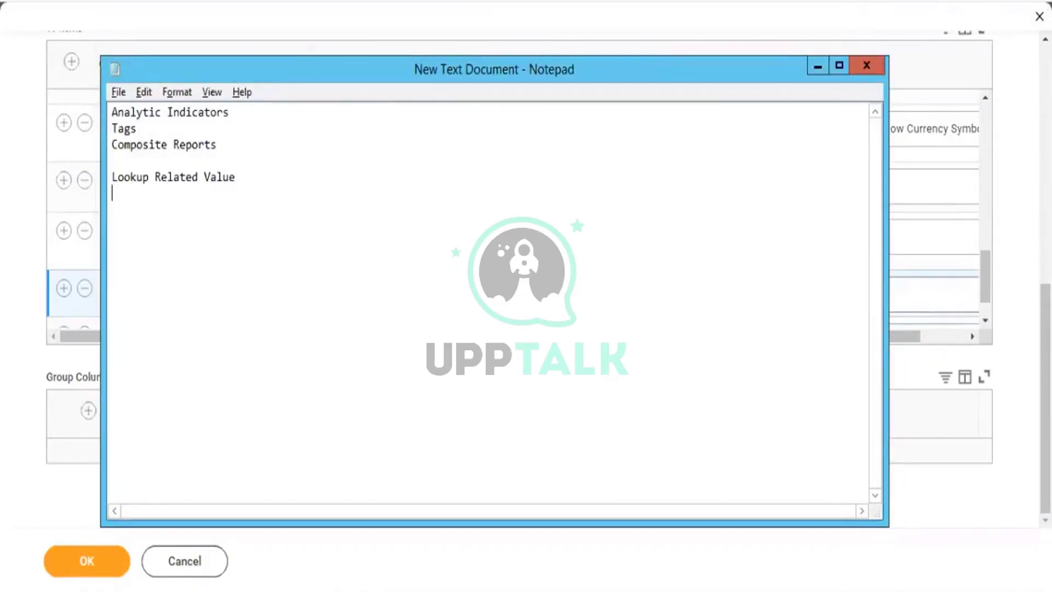
key(Return)
drag(112, 178, 198, 181)
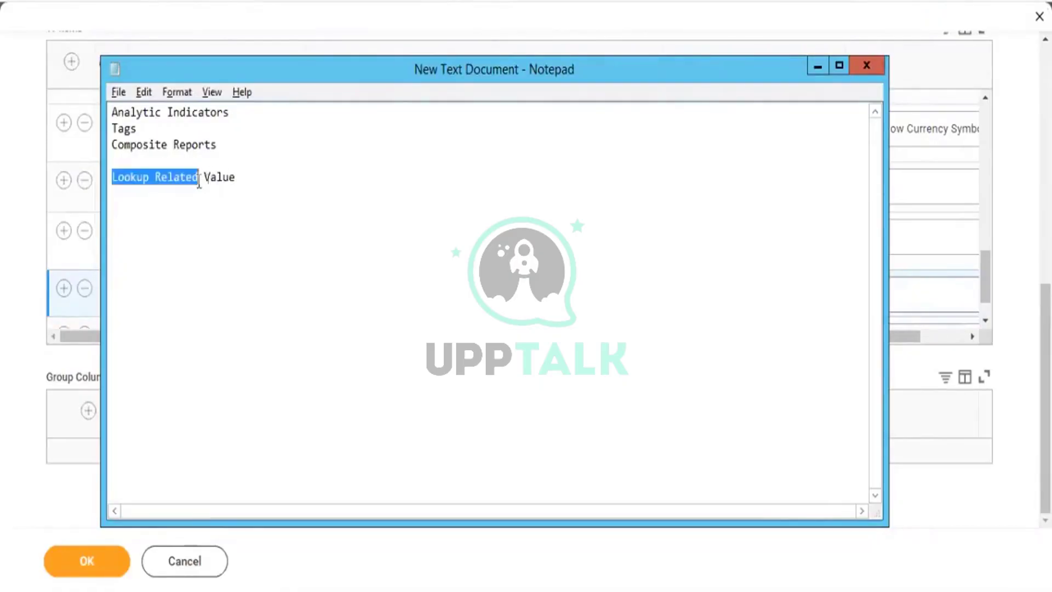
click(175, 251)
Add 'Worker - Sup org' beneath it and return to the Workday report.
text(Worker)
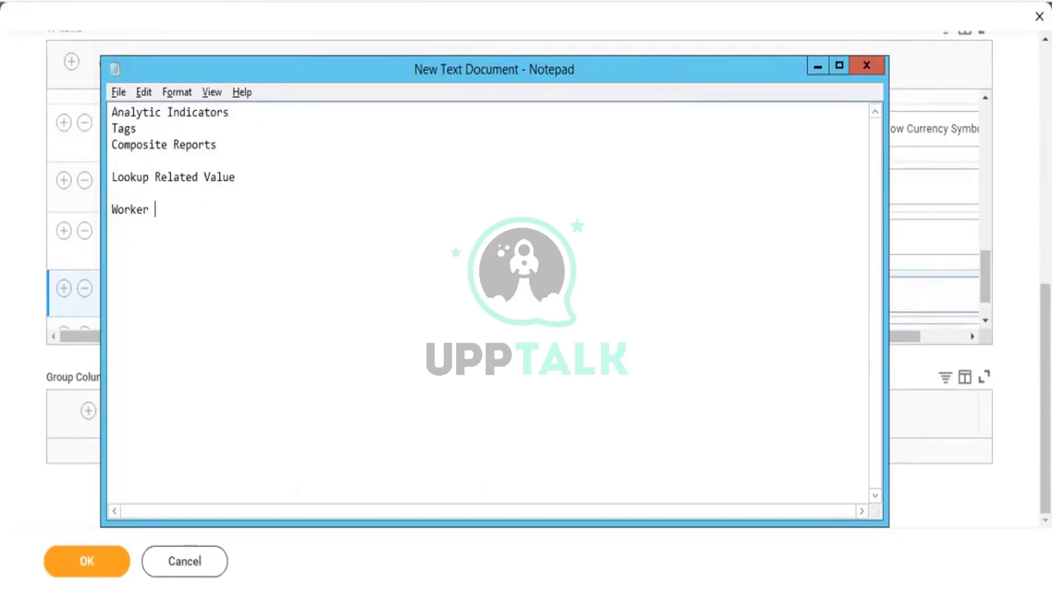
text( - Sup org)
drag(225, 211, 109, 211)
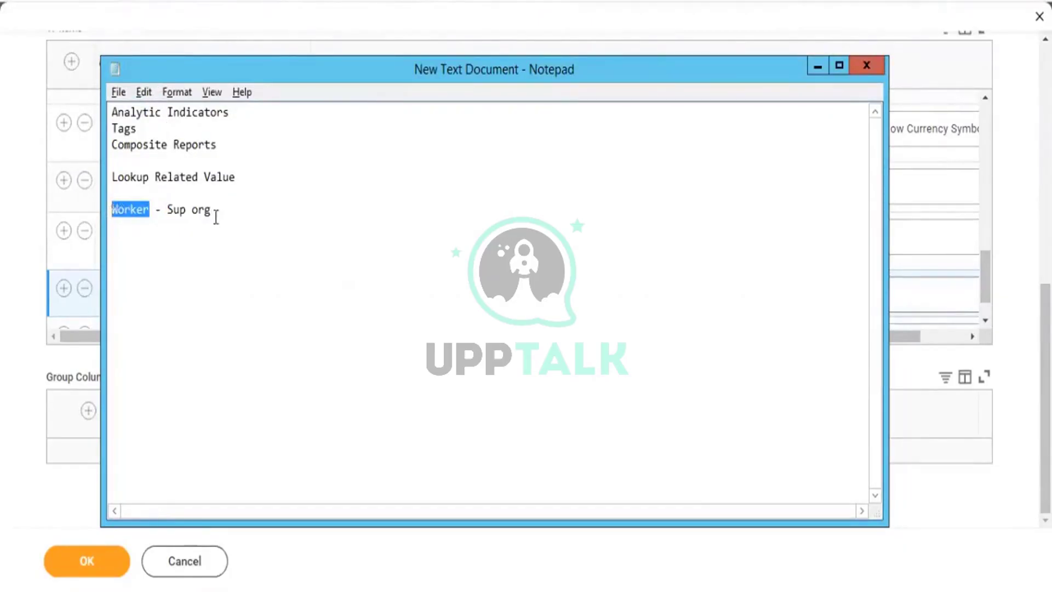
drag(225, 211, 112, 211)
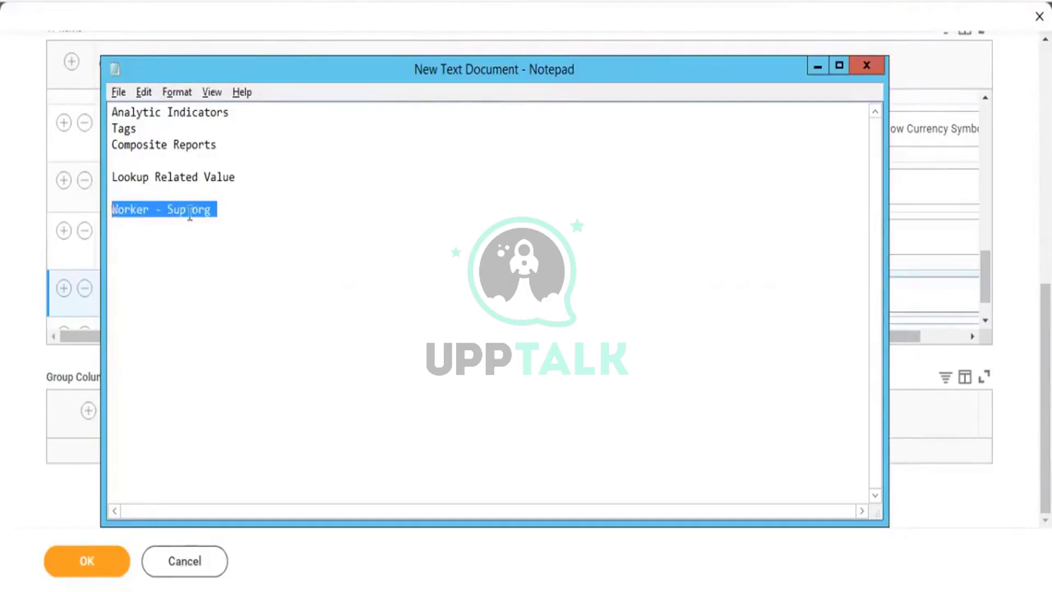
click(223, 211)
drag(224, 211, 167, 211)
drag(149, 209, 113, 211)
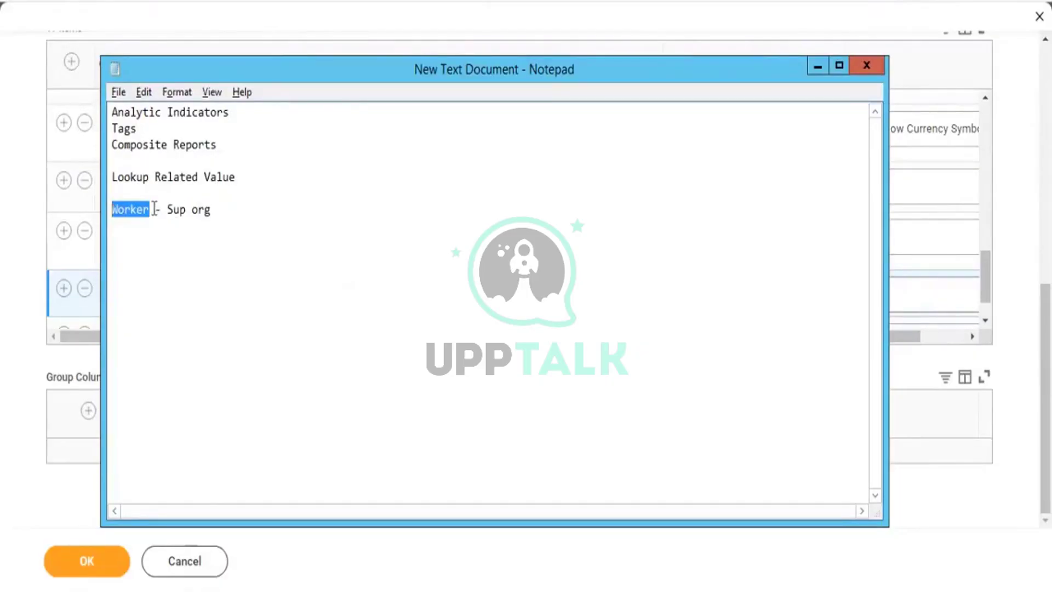
drag(156, 211, 112, 193)
click(571, 25)
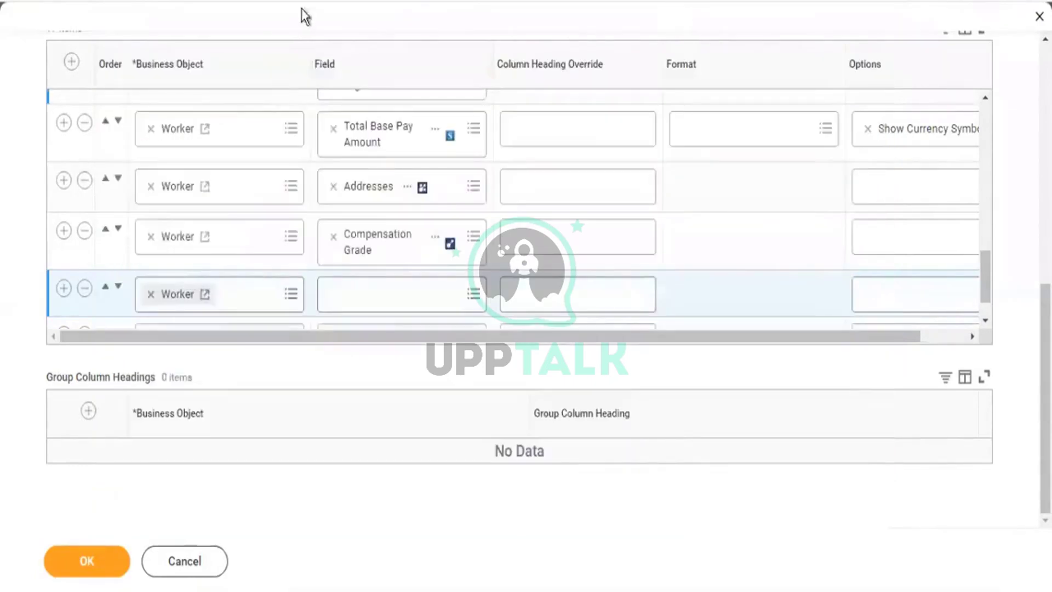
From the new Worker column's Field prompt, choose Create Calculated Field for Report.
scroll(225, 83, up, 5)
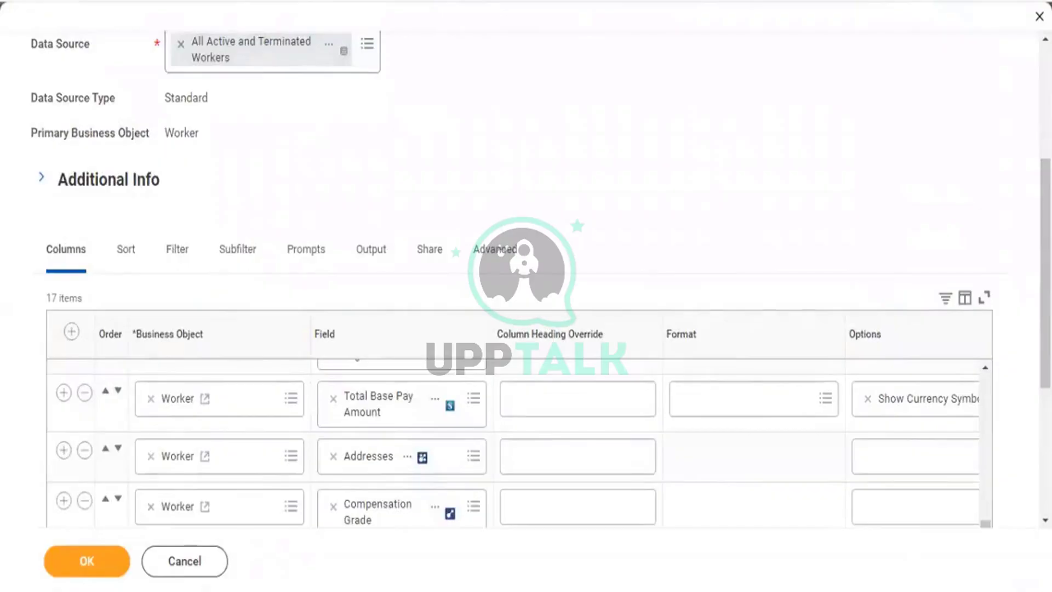
scroll(416, 351, down, 5)
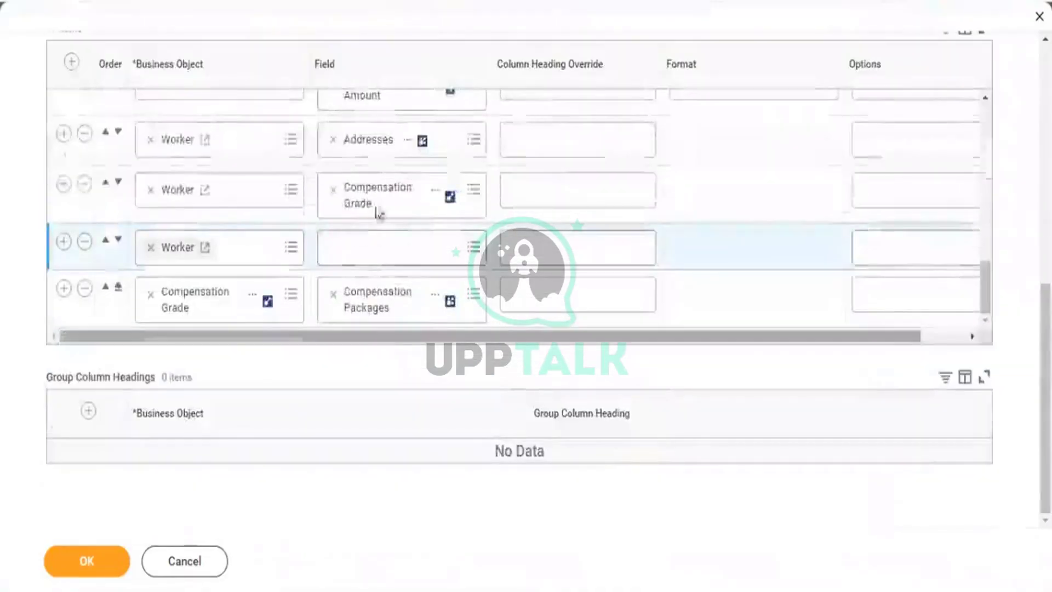
click(362, 254)
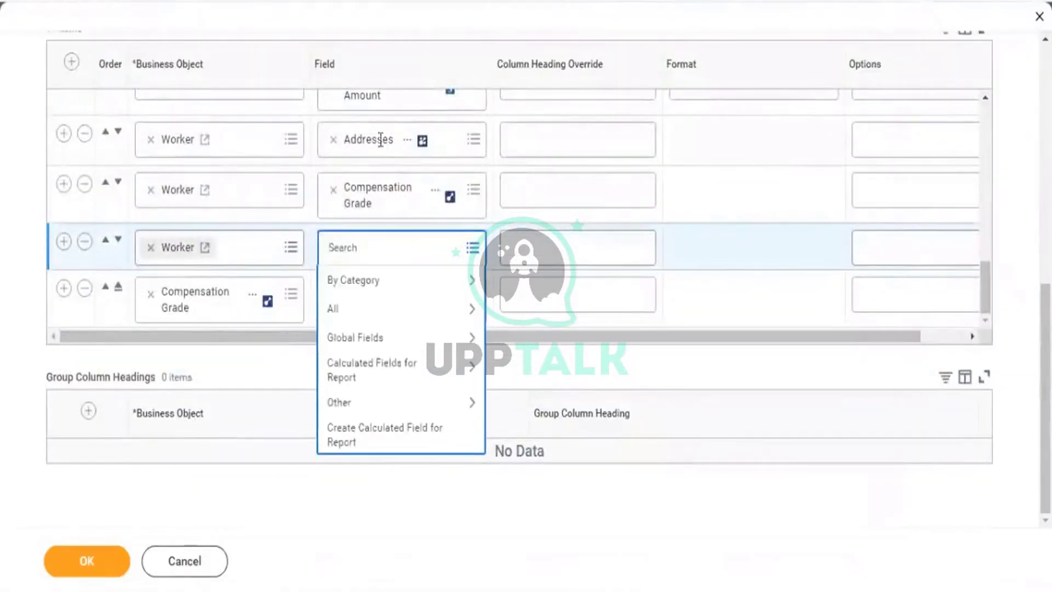
click(390, 372)
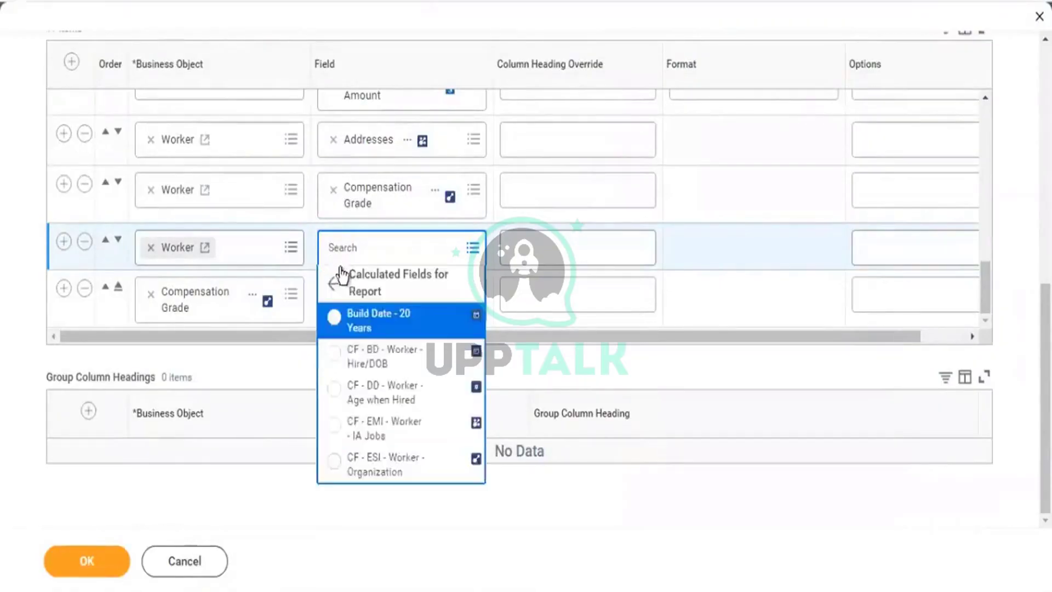
click(331, 282)
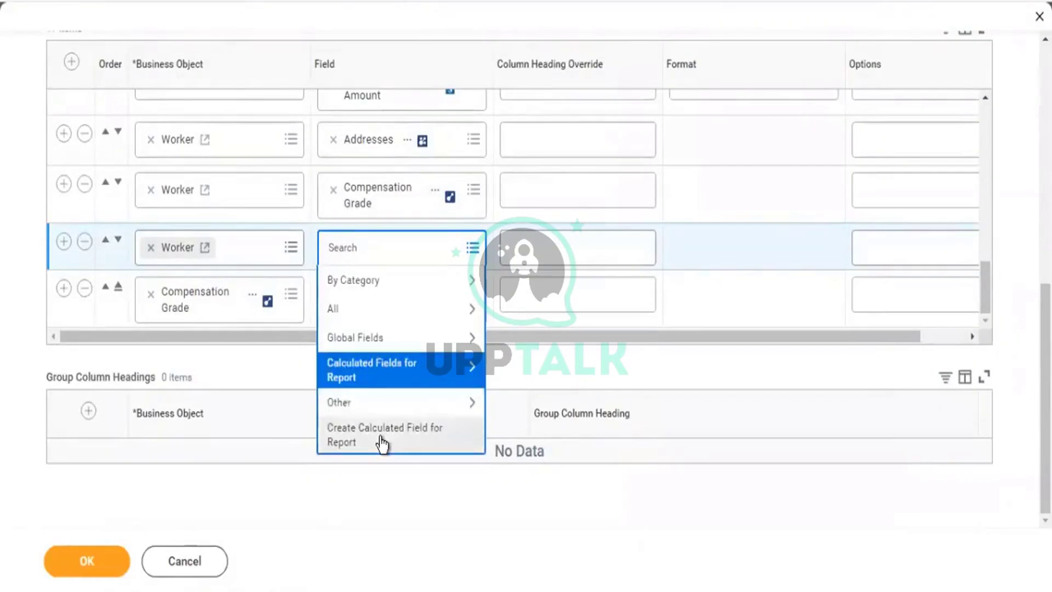
click(404, 436)
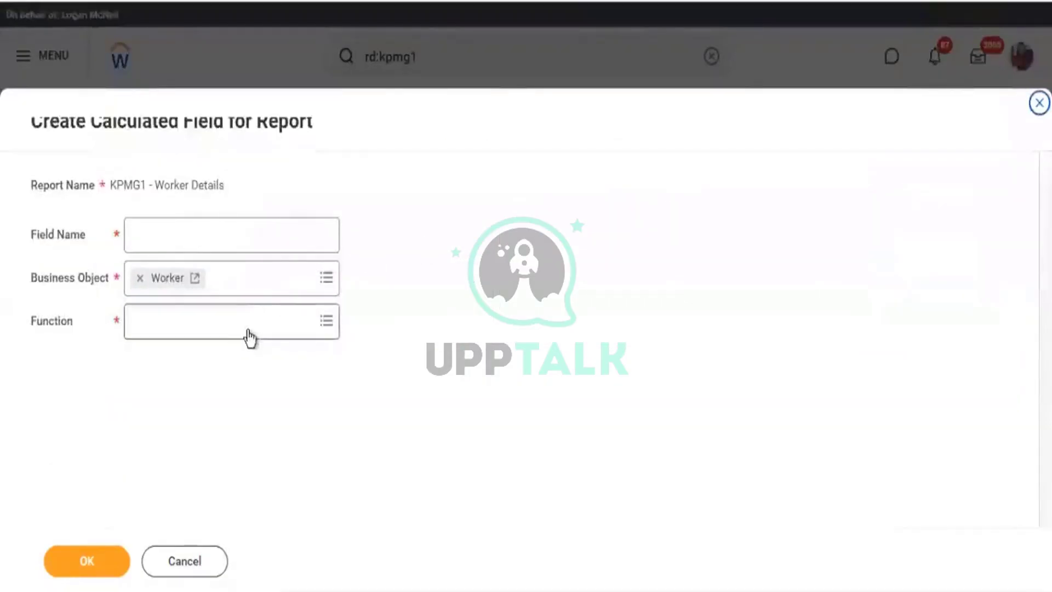
Create calculated field 'CF - LRV - Worker' using the Lookup Related Value function.
click(270, 319)
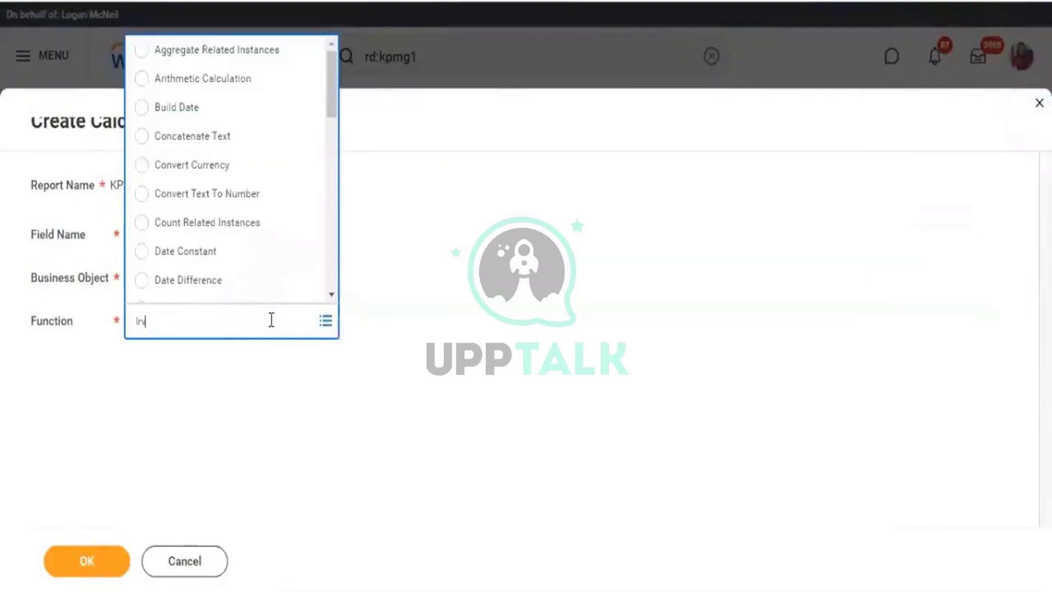
text(In)
key(Return)
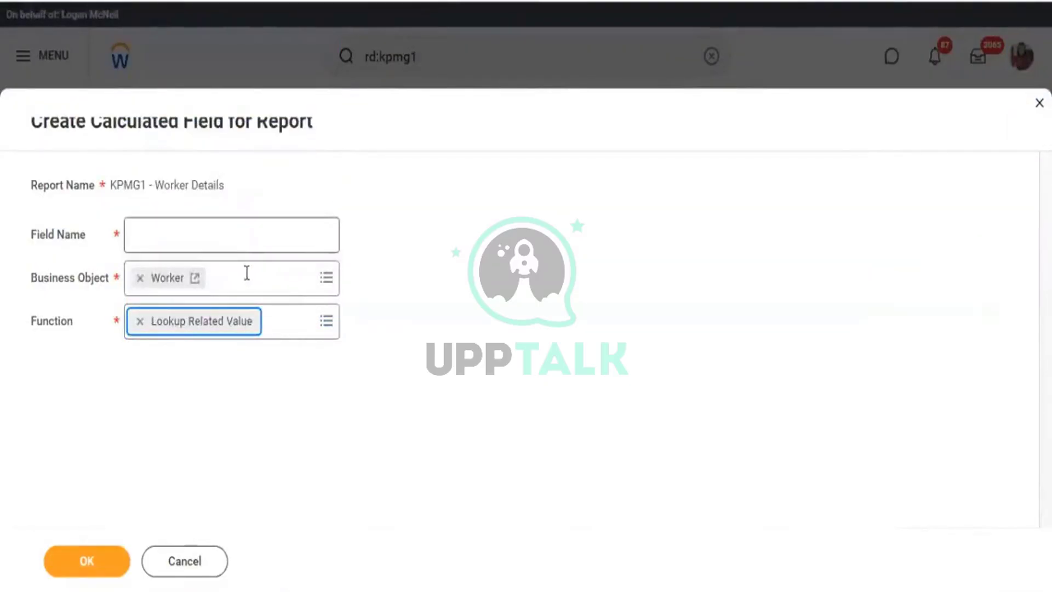
click(247, 242)
text(CF)
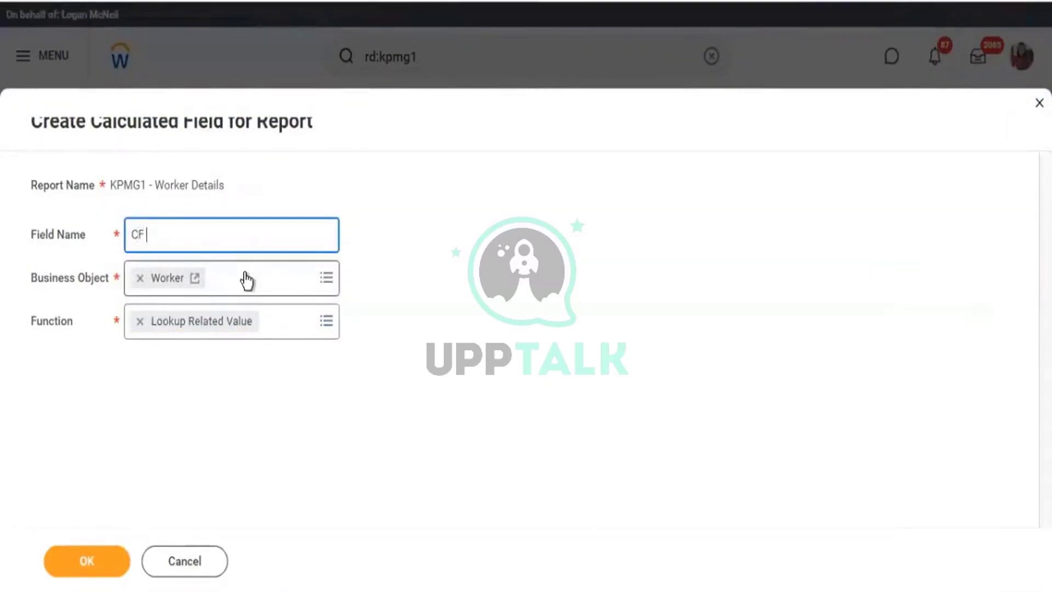
text( - Worker)
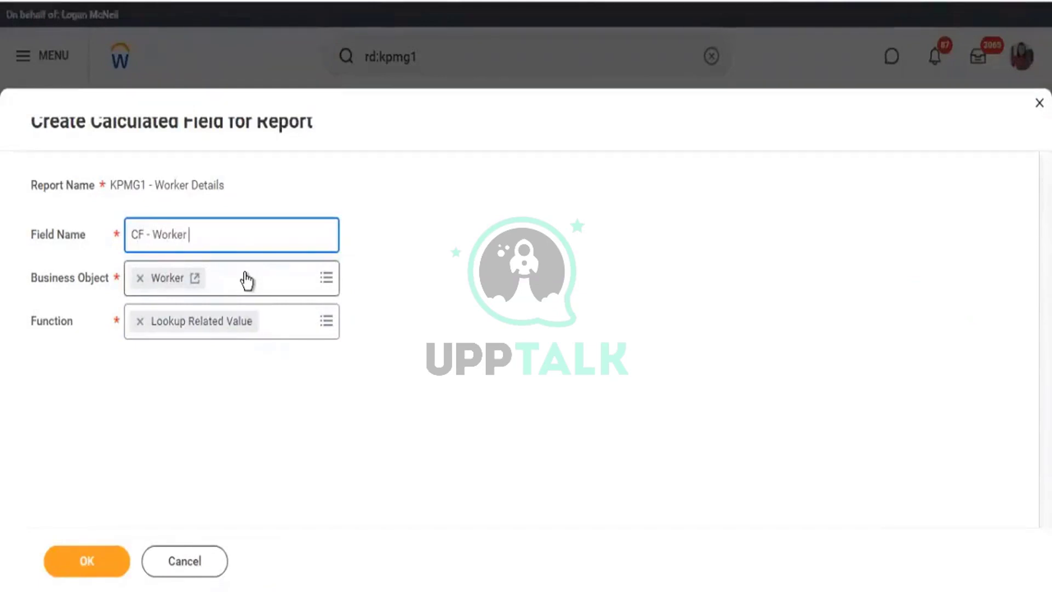
key(BackSpace)
key(BackSpace)
key(BackSpace)
key(BackSpace)
key(BackSpace)
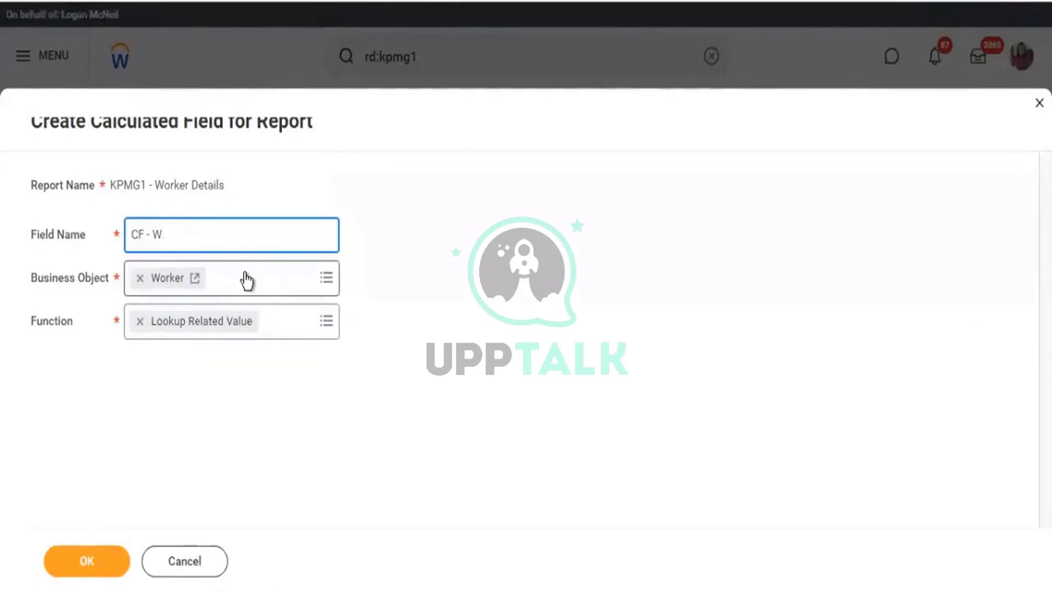
text(LRV - Workerorker)
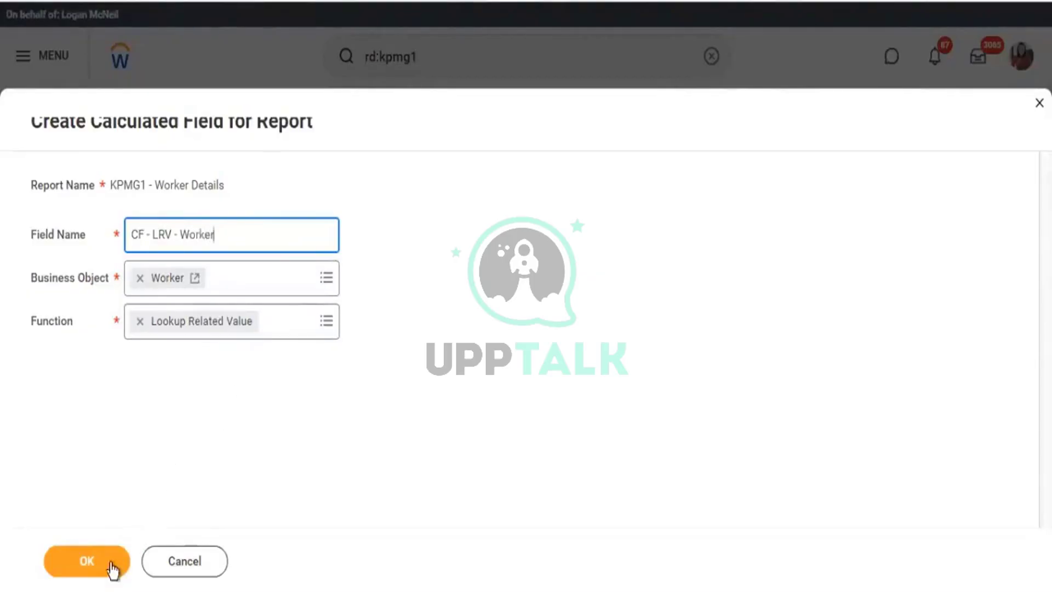
click(110, 564)
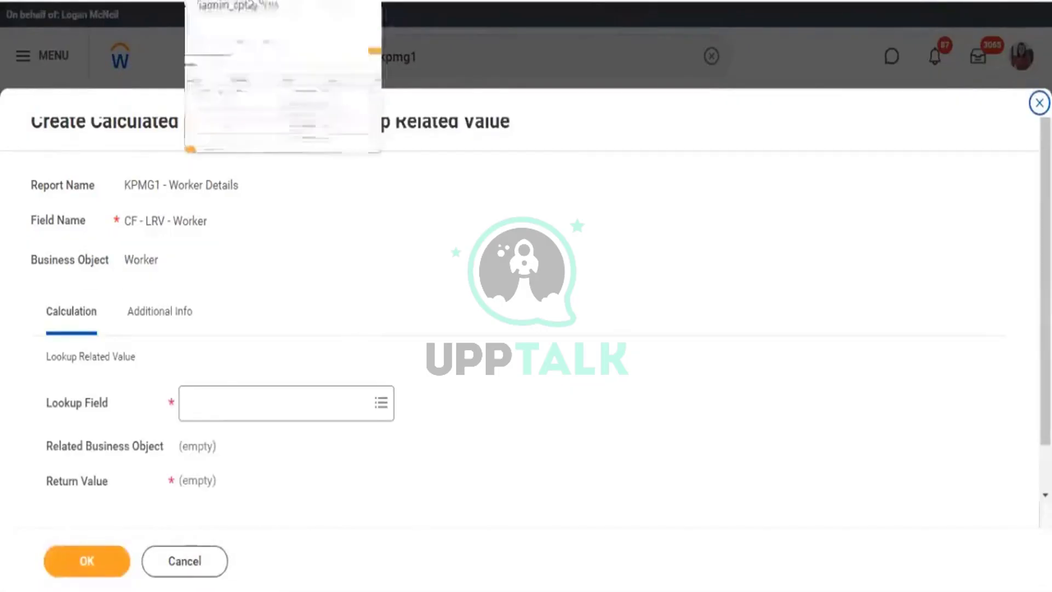
Set the Lookup Field to the worker's Compensation Grade.
scroll(427, 251, down, 2)
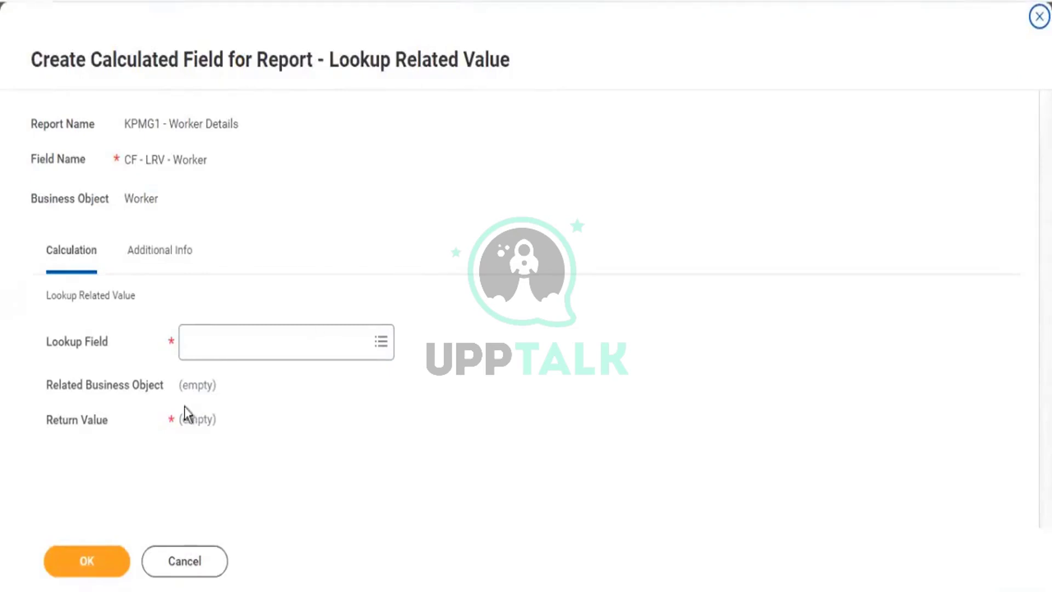
click(223, 349)
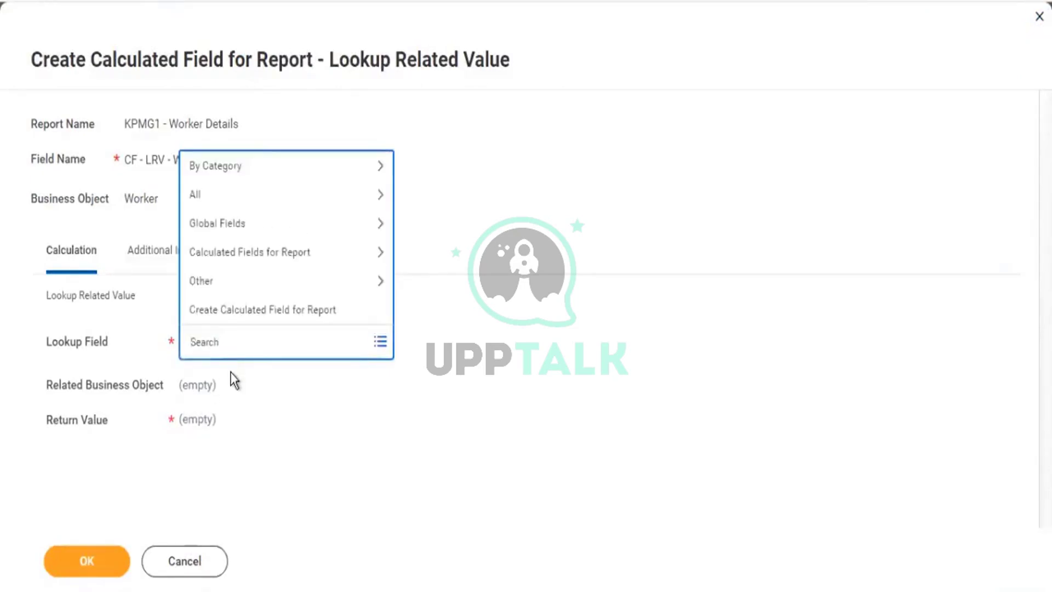
text(comp grade)
key(Return)
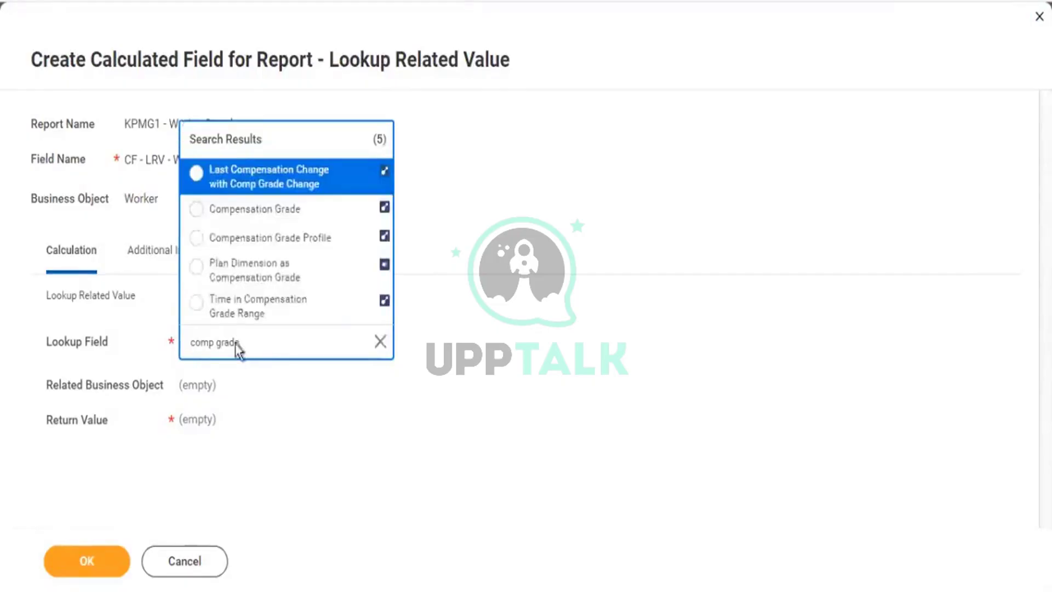
click(283, 219)
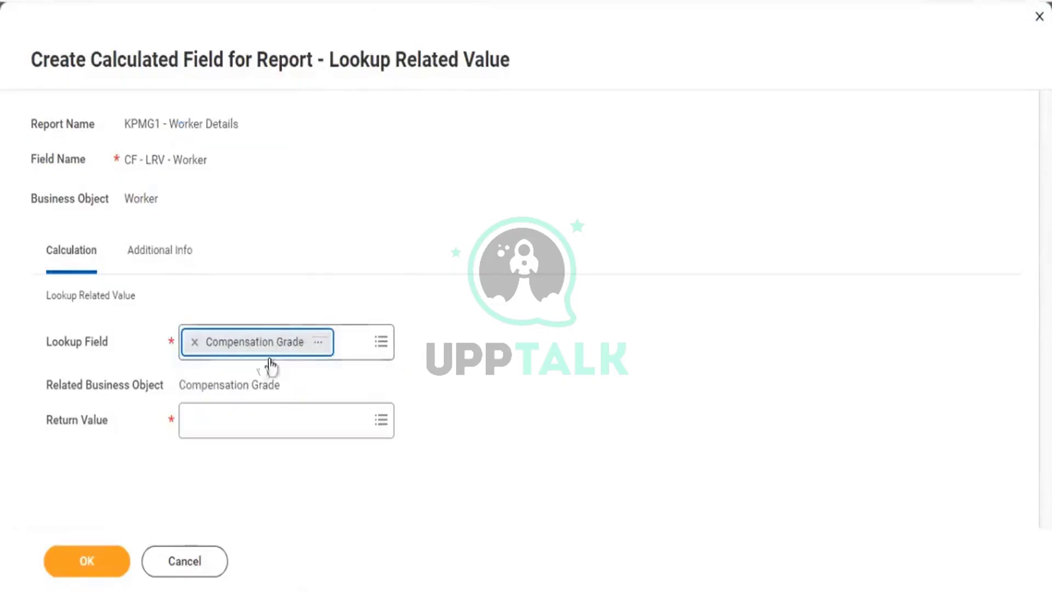
drag(107, 343, 53, 342)
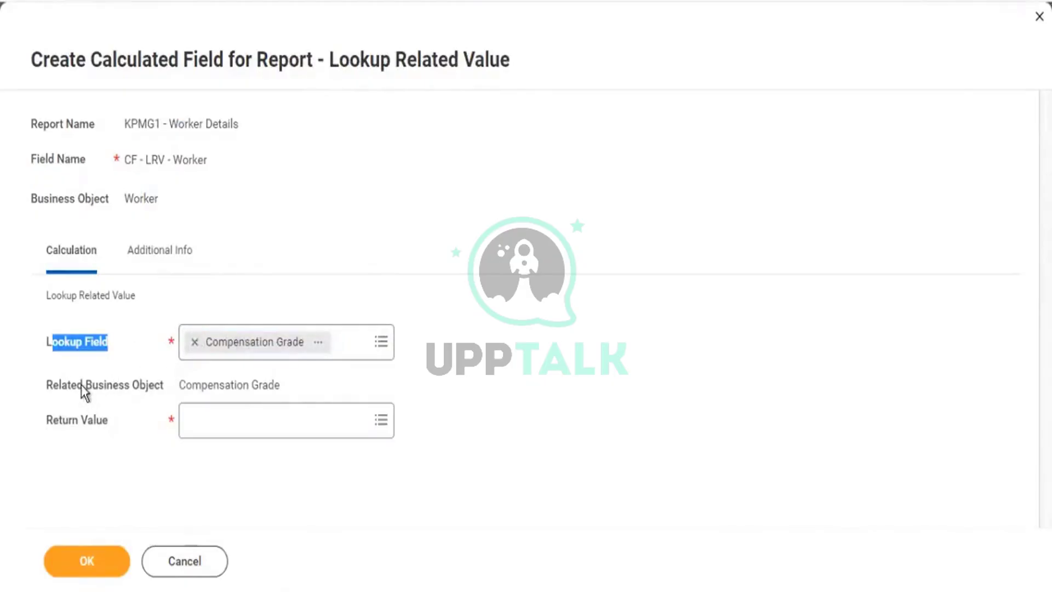
drag(82, 385, 270, 388)
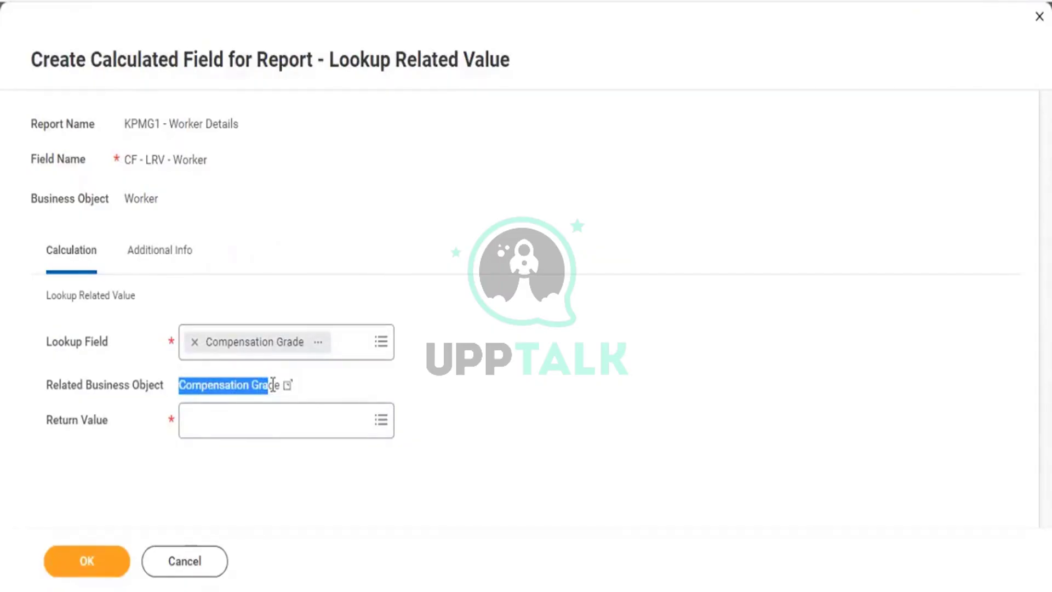
Set the Return Value to Compensation Packages from the related Compensation Grade.
click(236, 435)
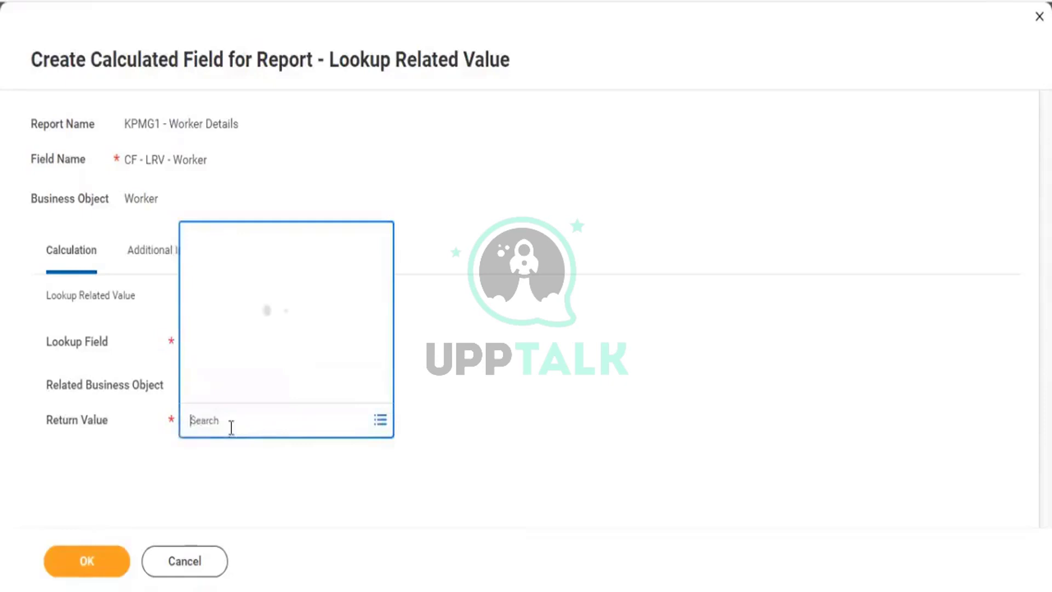
text(comp)
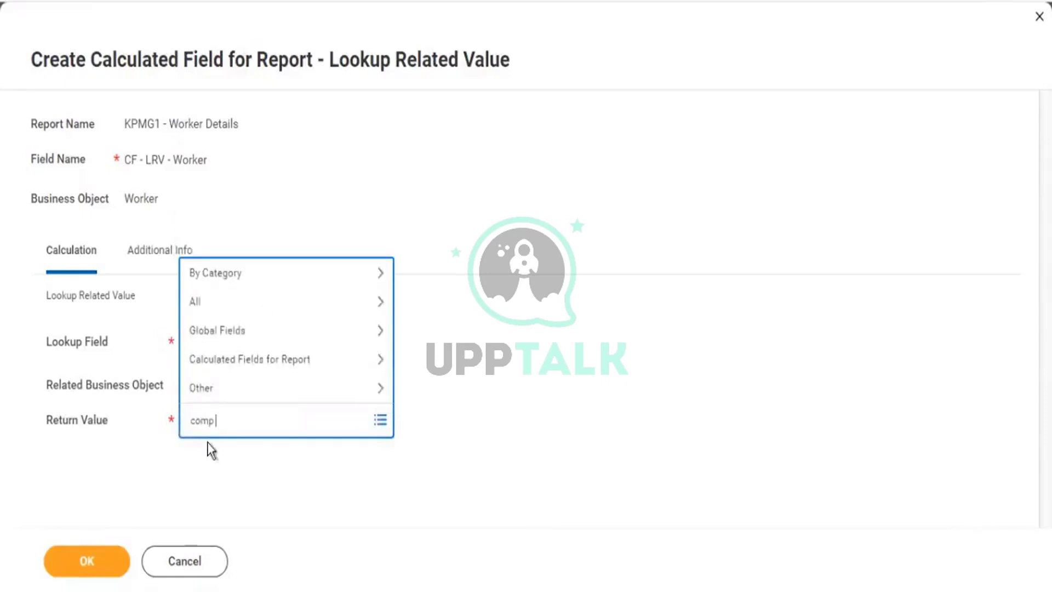
text( packag)
key(Return)
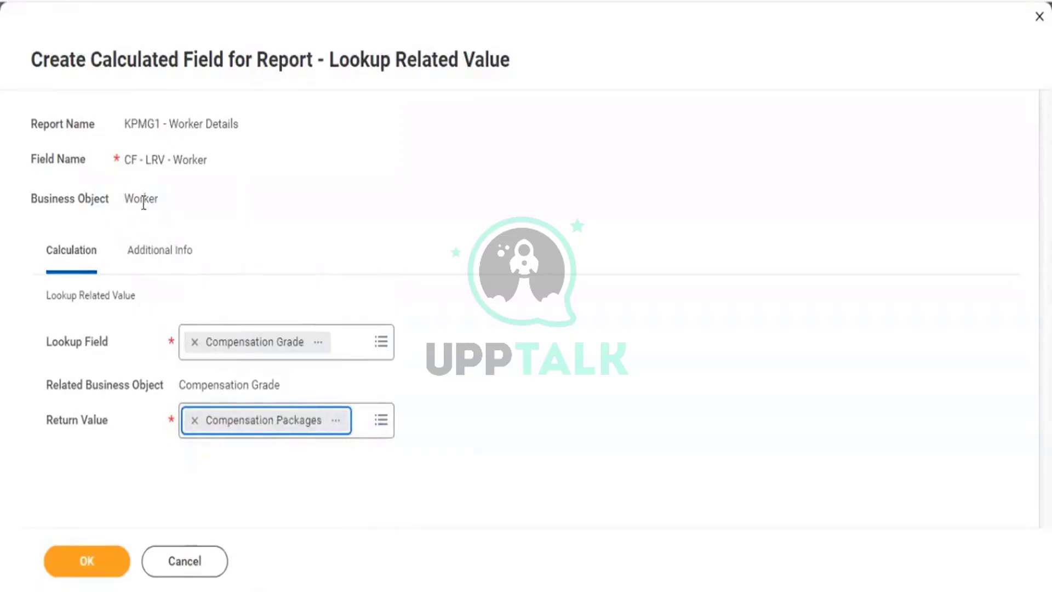
drag(124, 200, 143, 202)
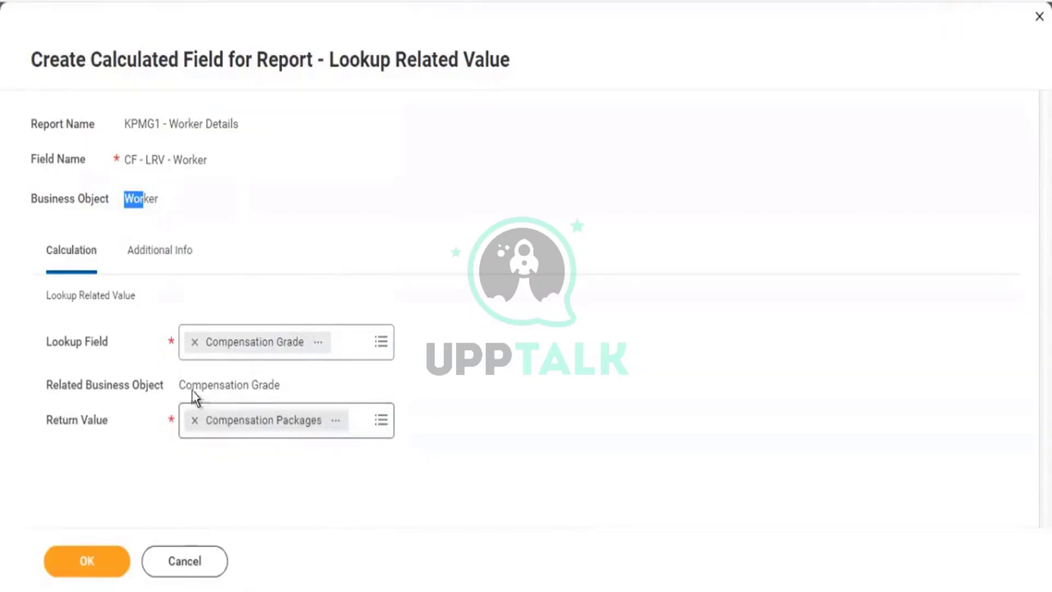
click(222, 381)
drag(185, 383, 251, 384)
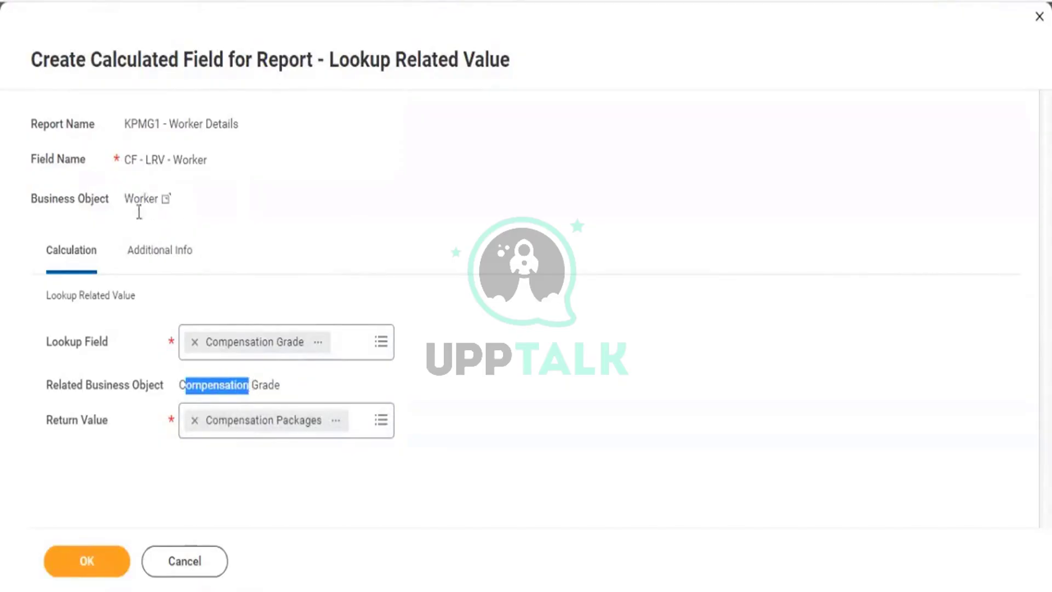
drag(73, 420, 146, 418)
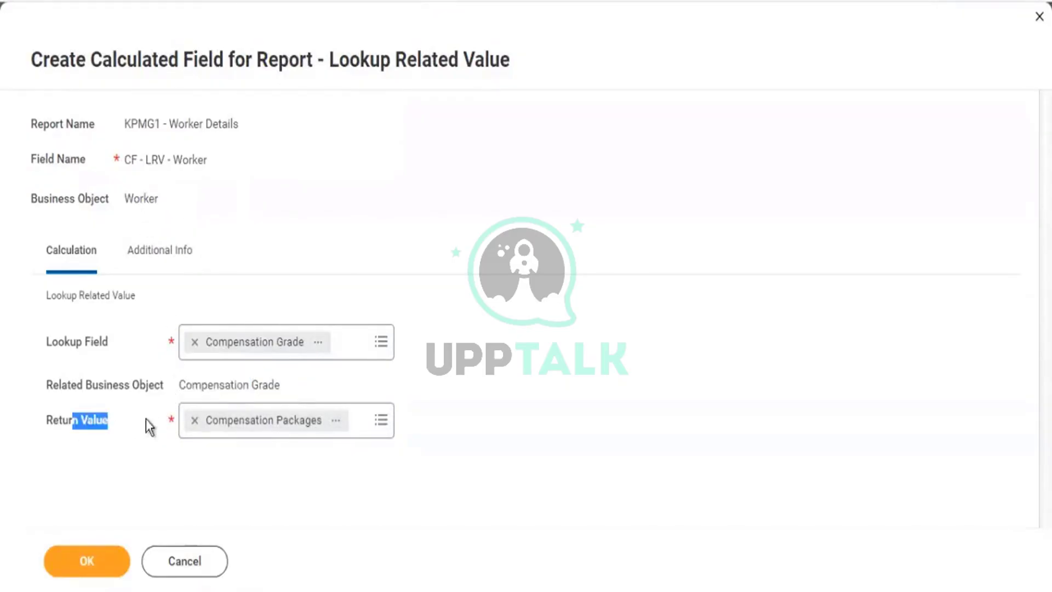
drag(225, 385, 203, 385)
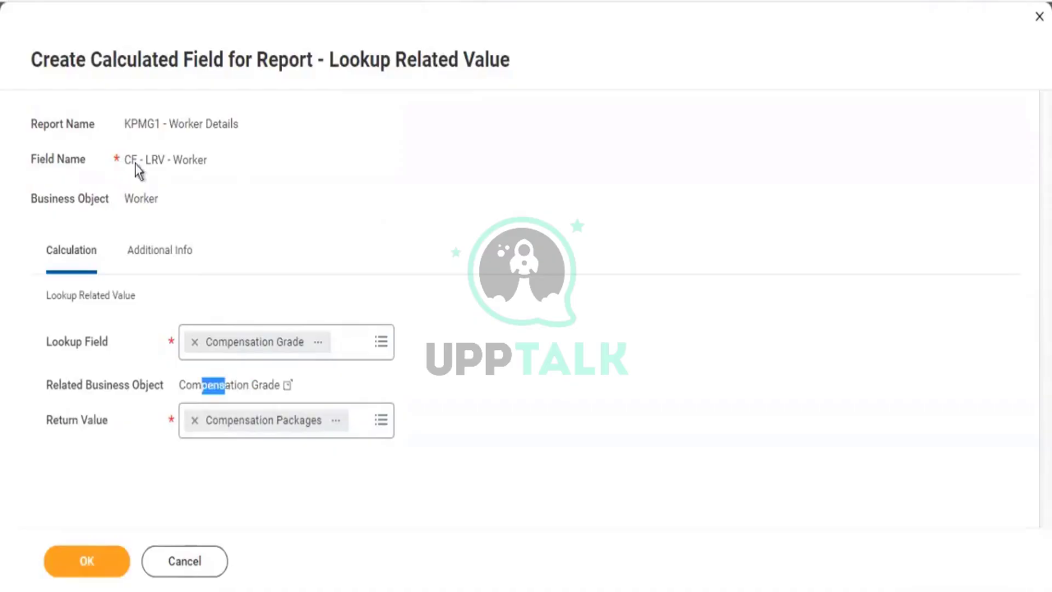
drag(134, 199, 139, 198)
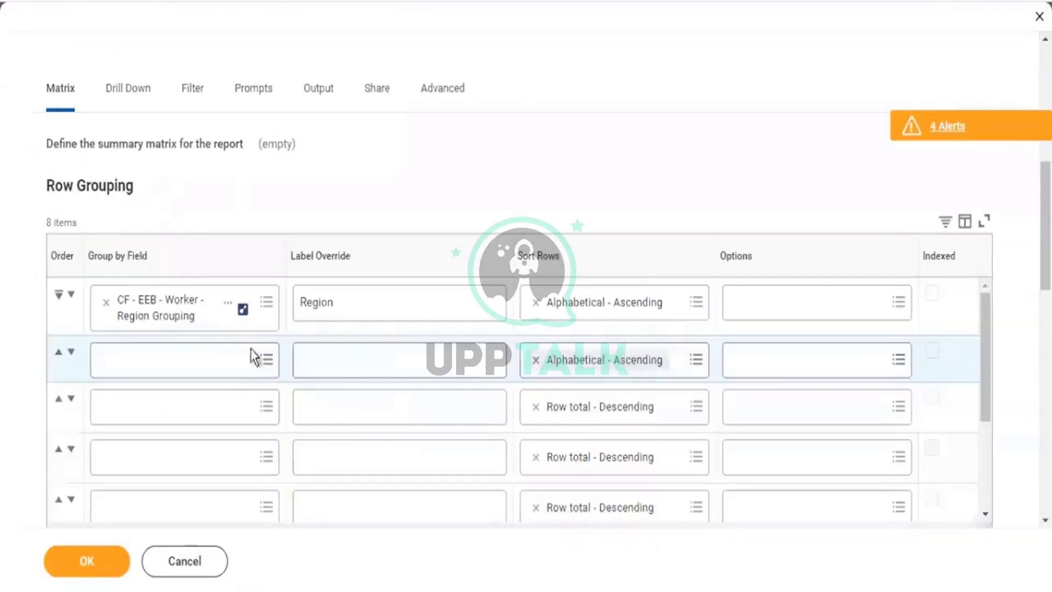
click(154, 359)
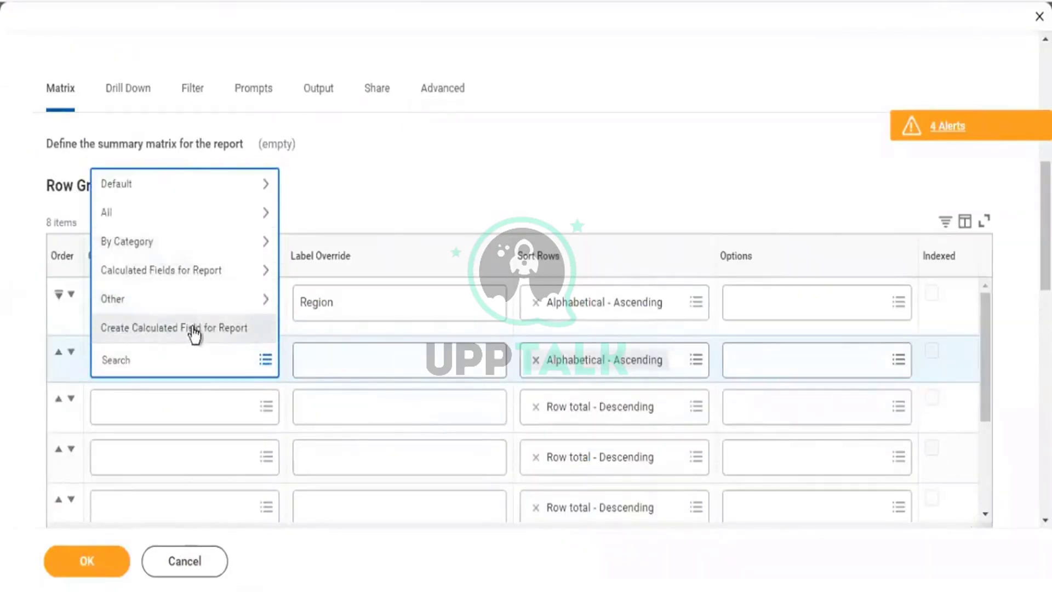
click(26, 268)
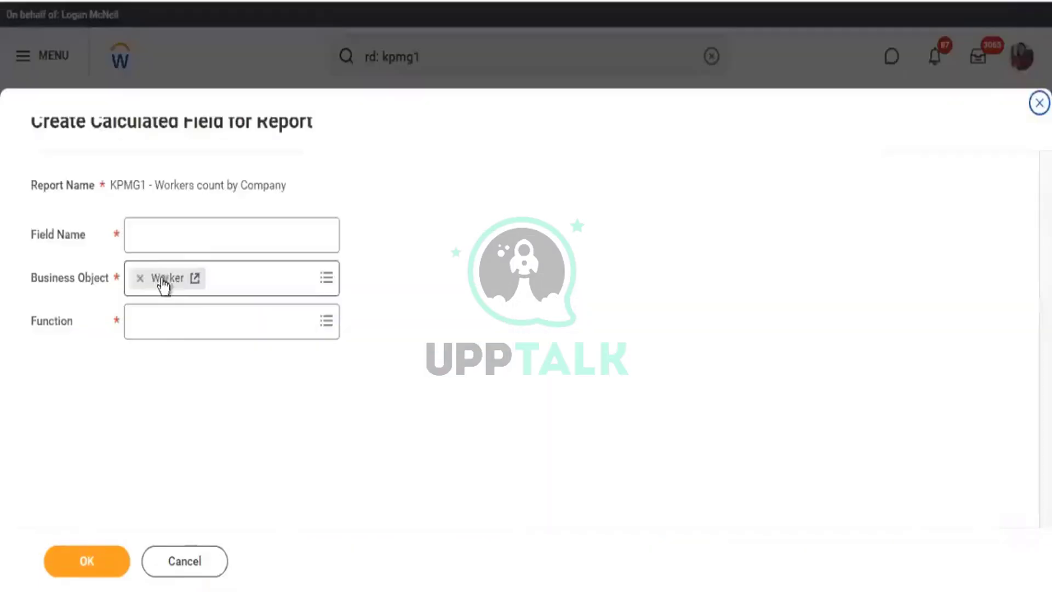
Name the Worker field 'CF - LRV - worker - Comp Packages' with Lookup Related Value function.
click(153, 327)
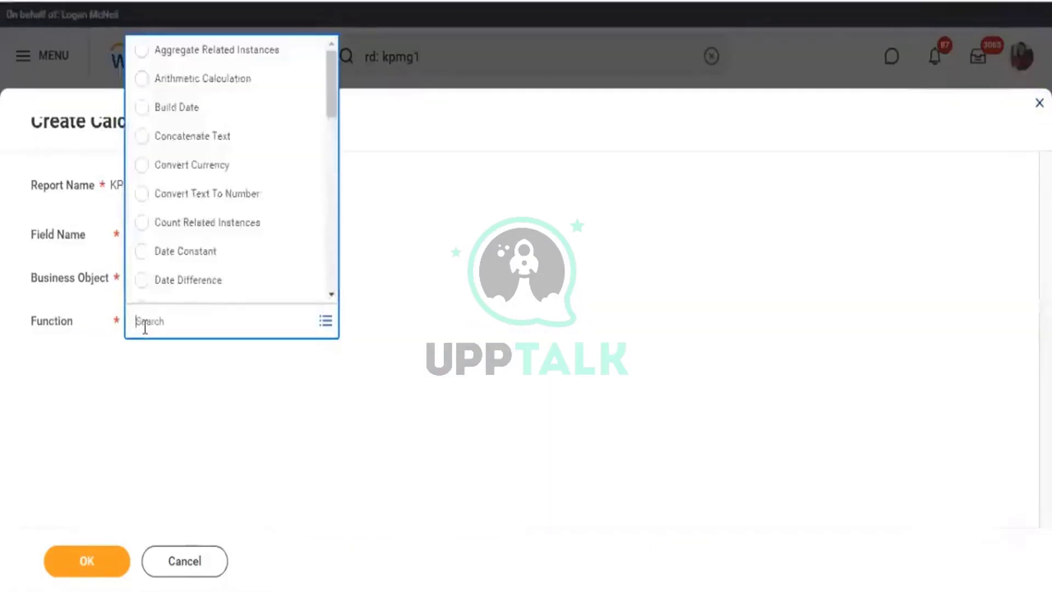
text(lrv)
key(Return)
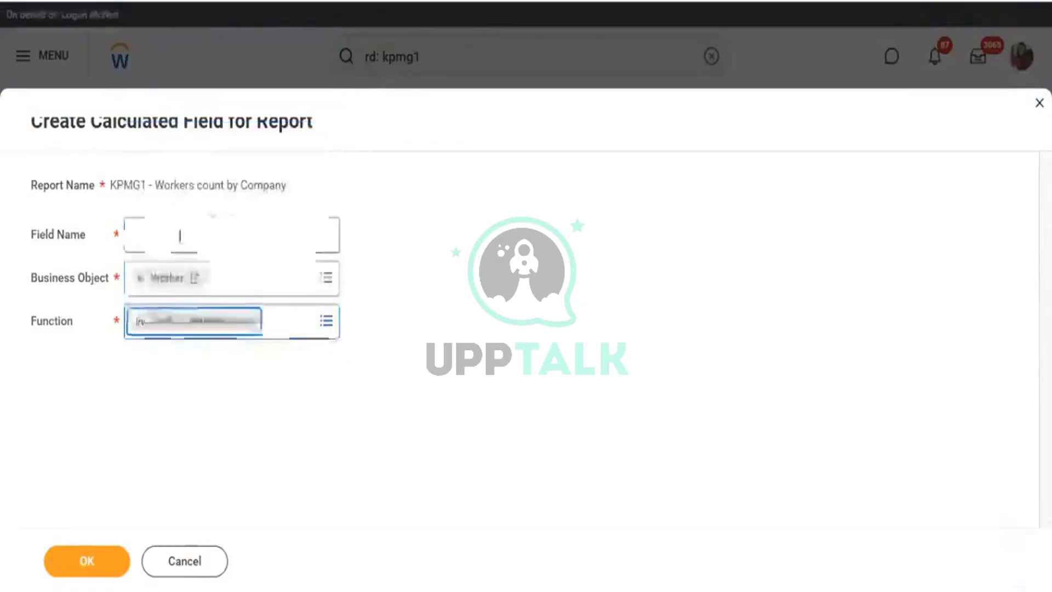
click(173, 247)
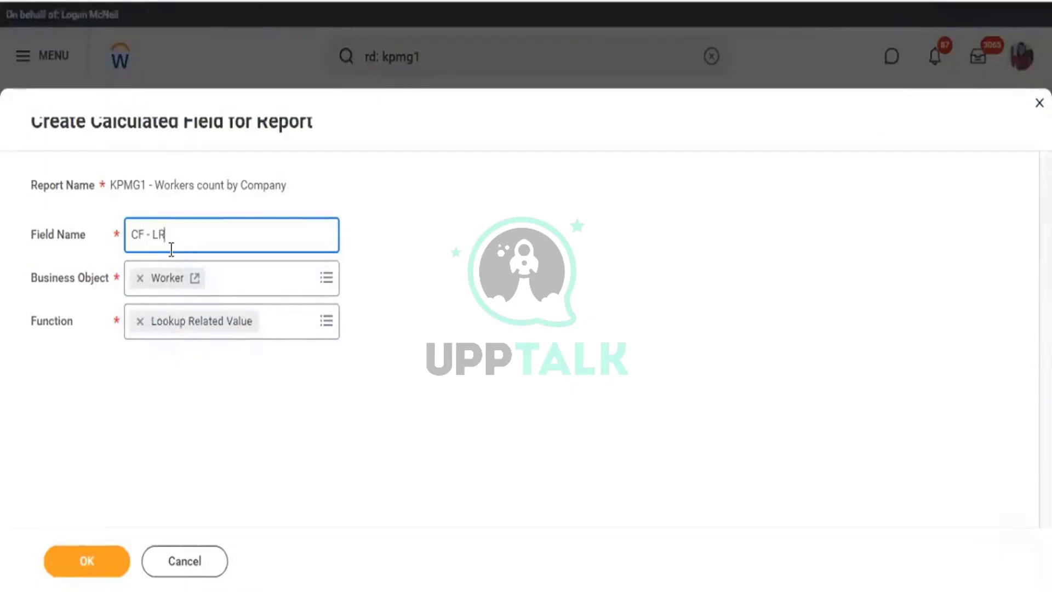
text(CF - LRV - worker - Comp Packa)
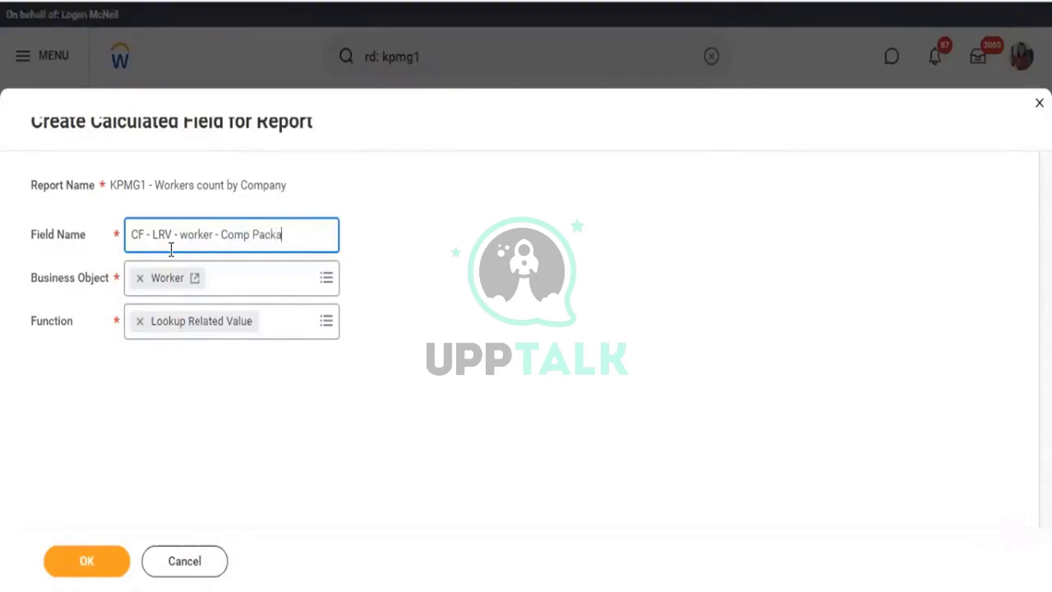
text(ges)
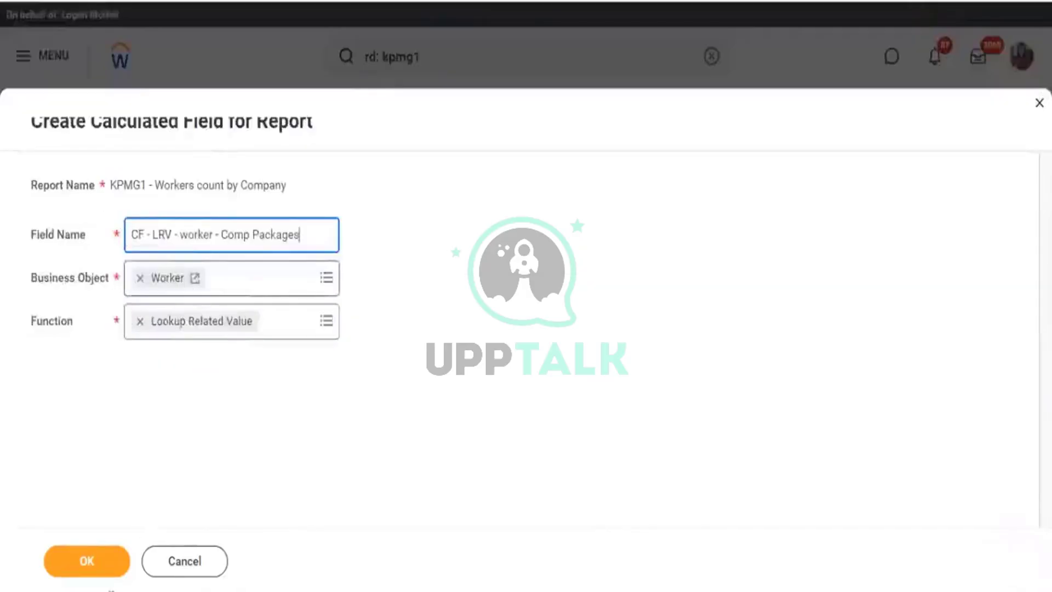
click(98, 550)
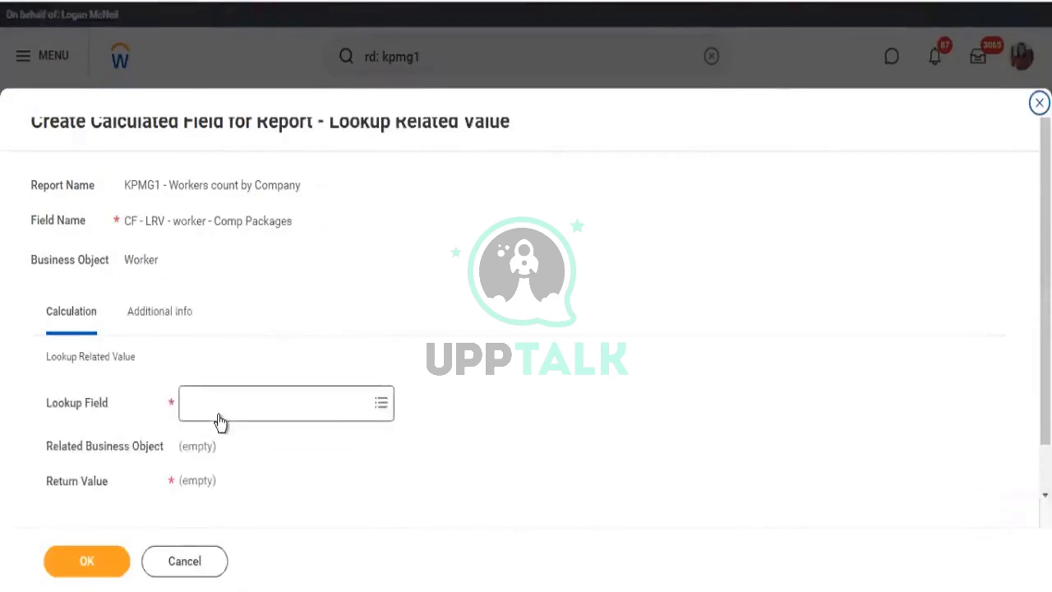
Set Lookup Field to Compensation Grade, Return Value to Compensation Packages, and save.
click(215, 421)
text(comp grade)
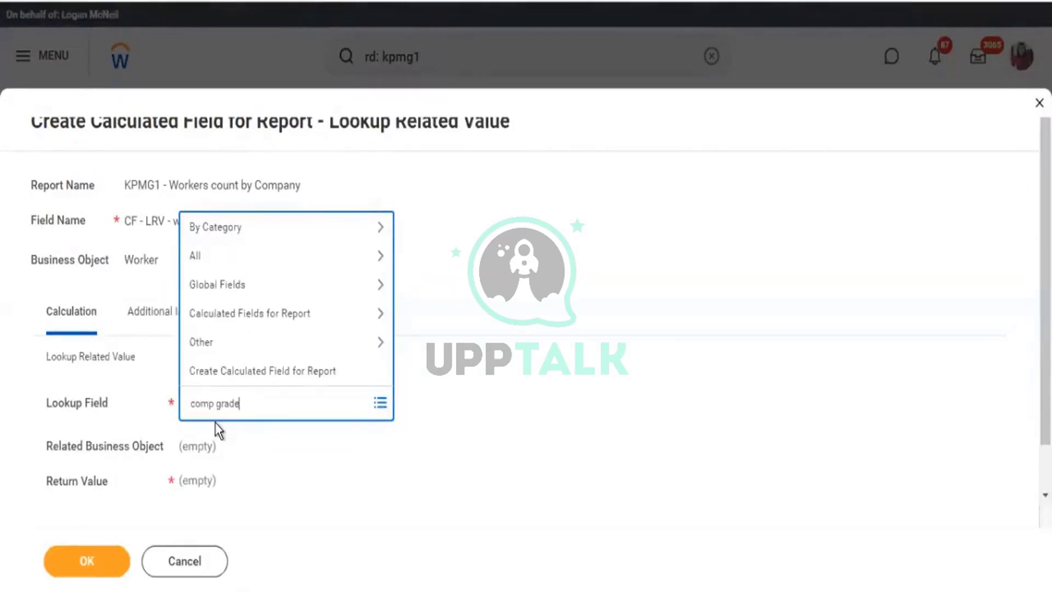
key(Return)
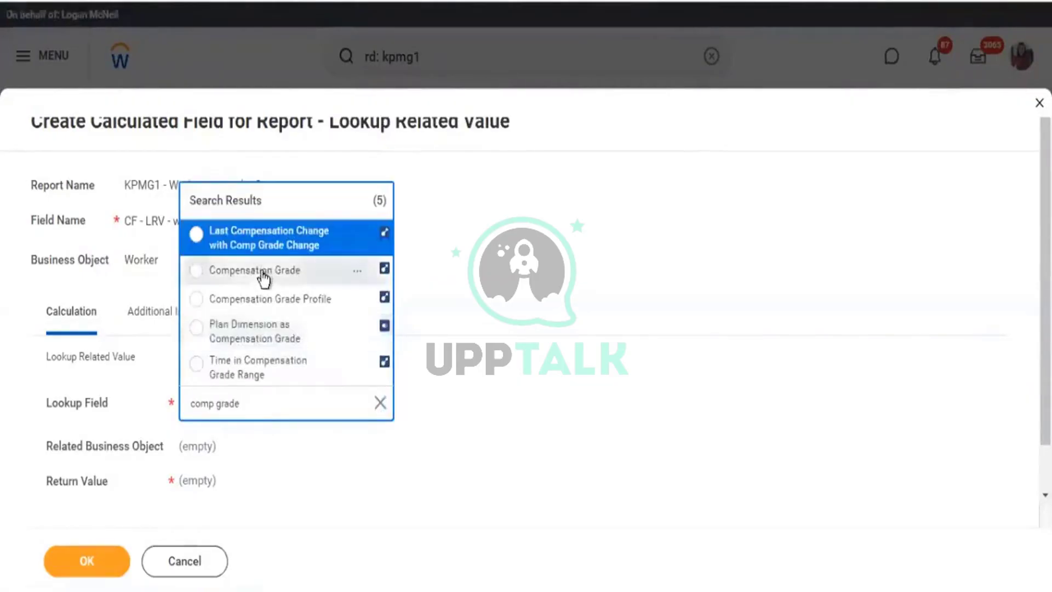
click(263, 277)
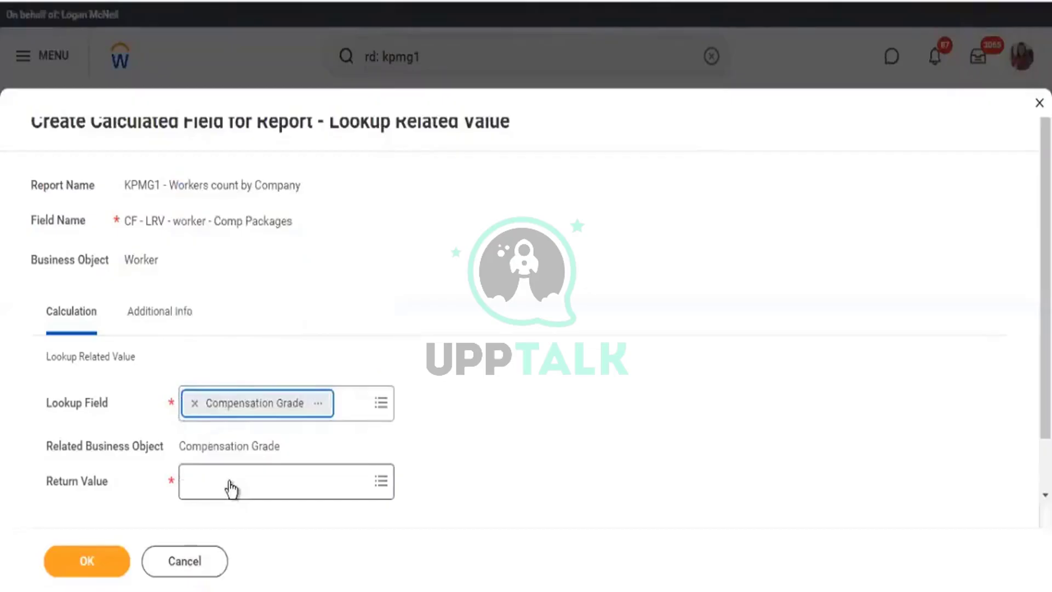
click(231, 488)
text(comp)
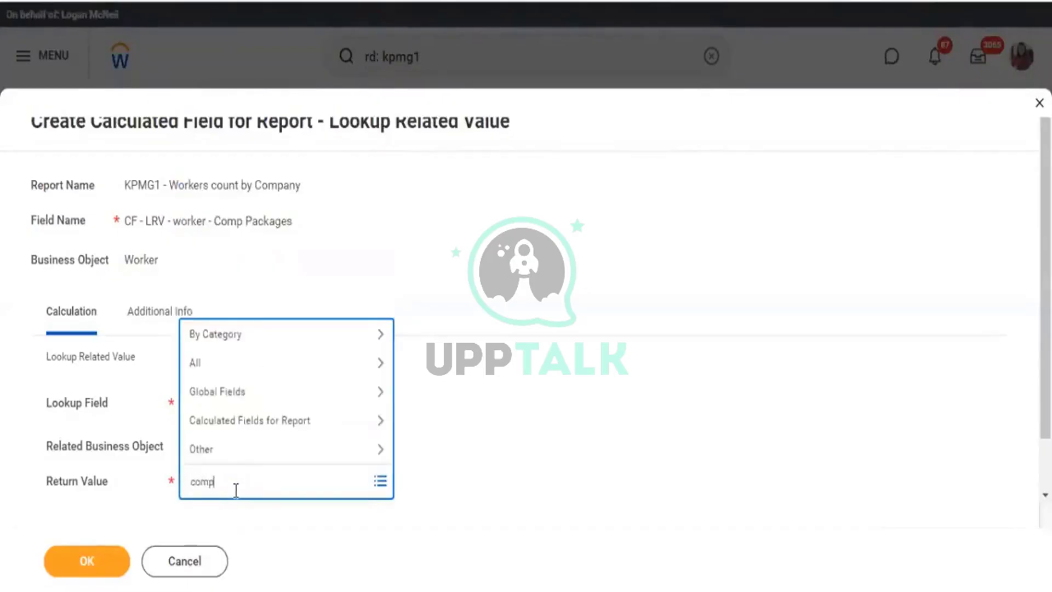
text( package)
key(Return)
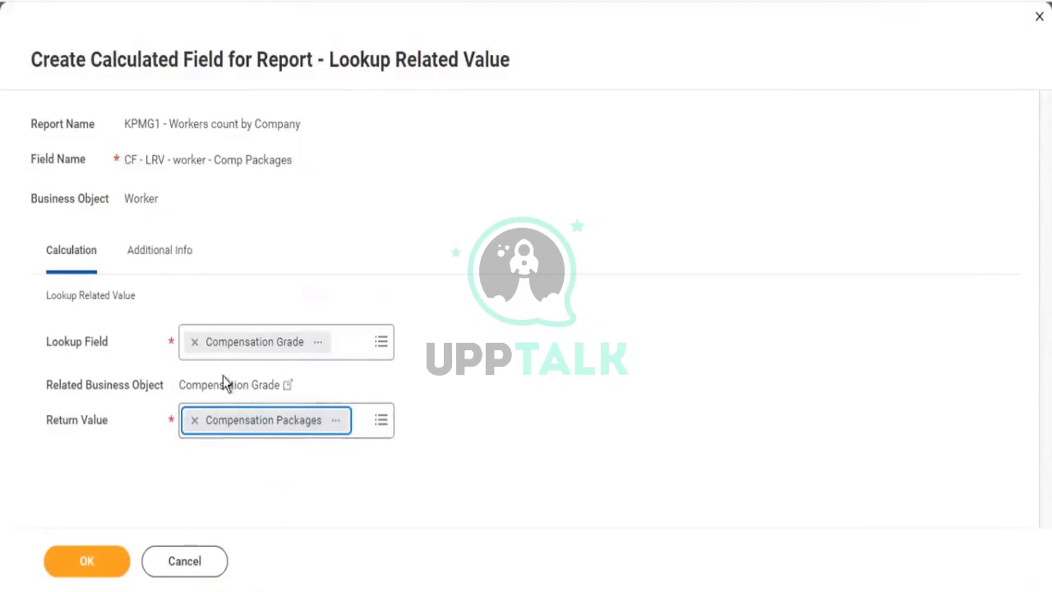
click(95, 565)
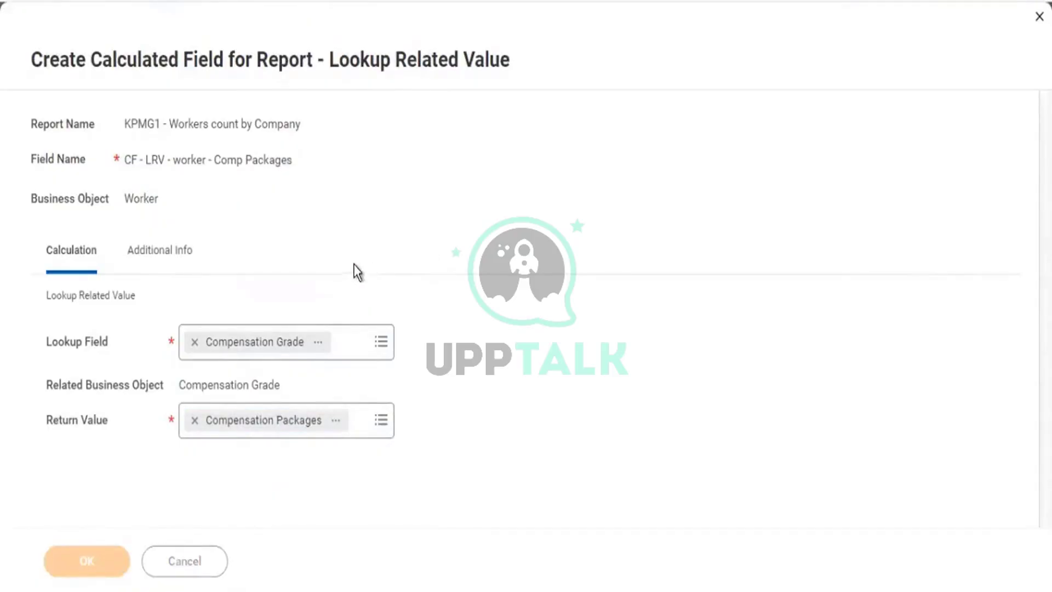
scroll(357, 274, down, 10)
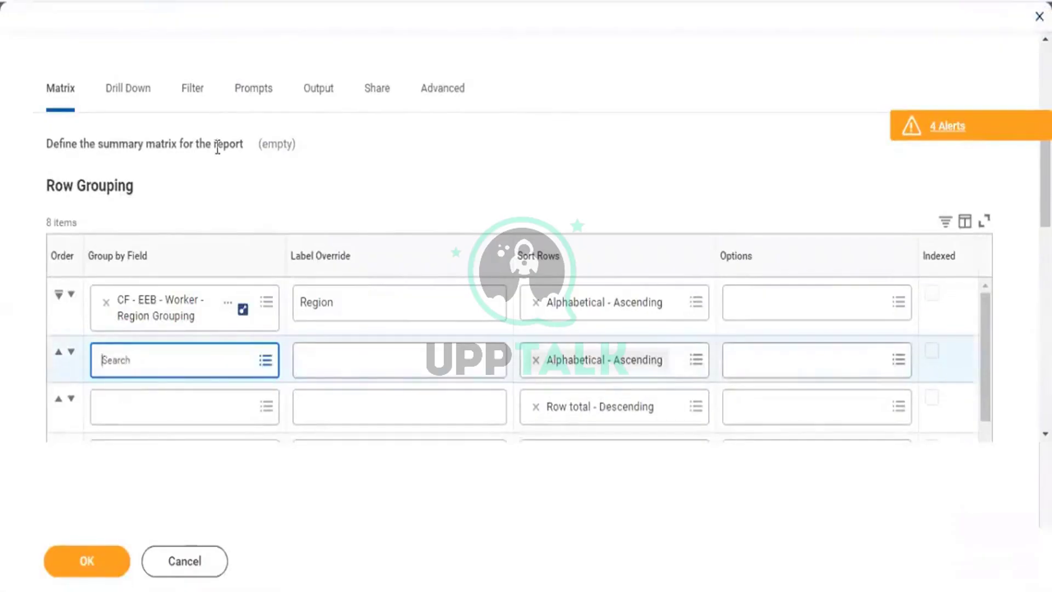
Add a report filter row on the CF - LRV - worker - Comp Packages field.
click(202, 100)
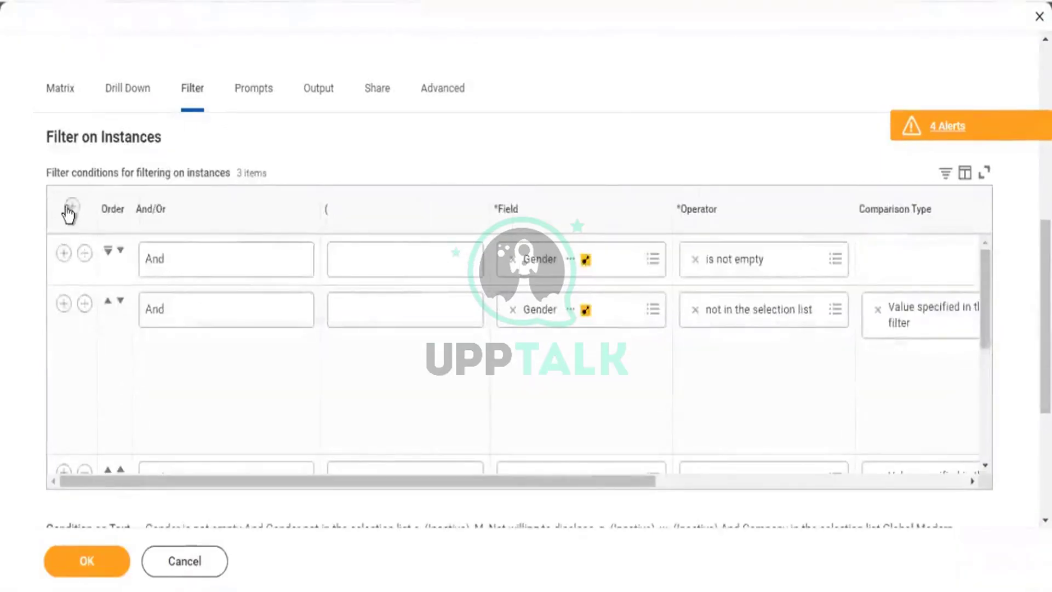
click(70, 208)
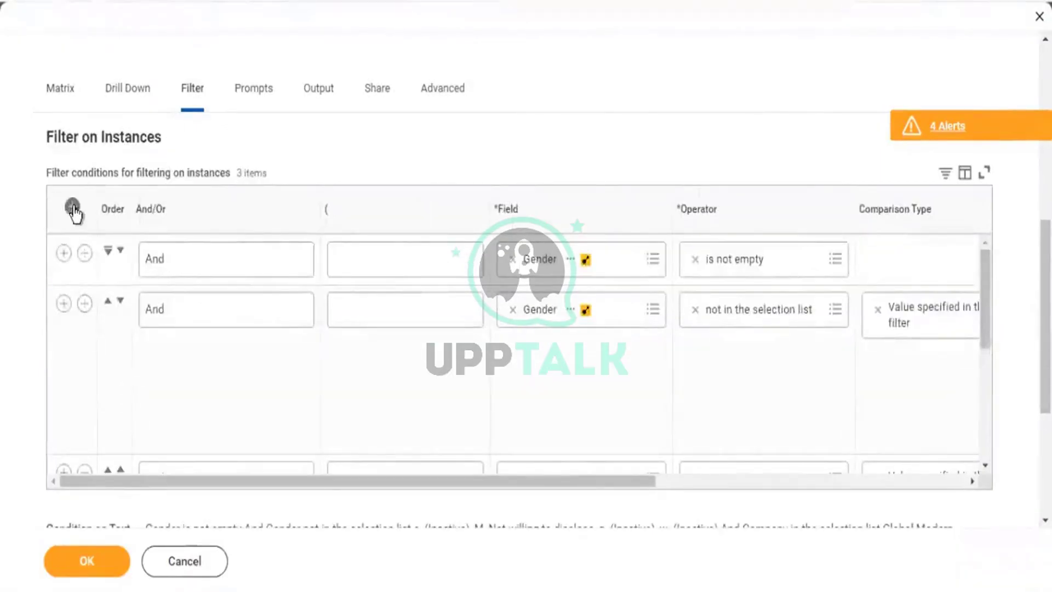
click(554, 255)
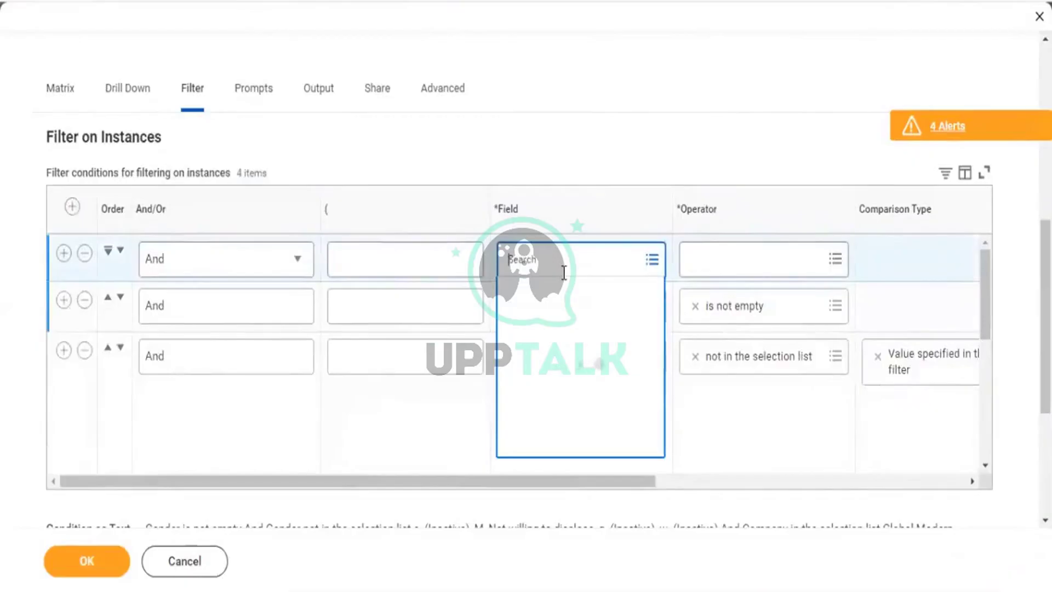
text(cf comp pack)
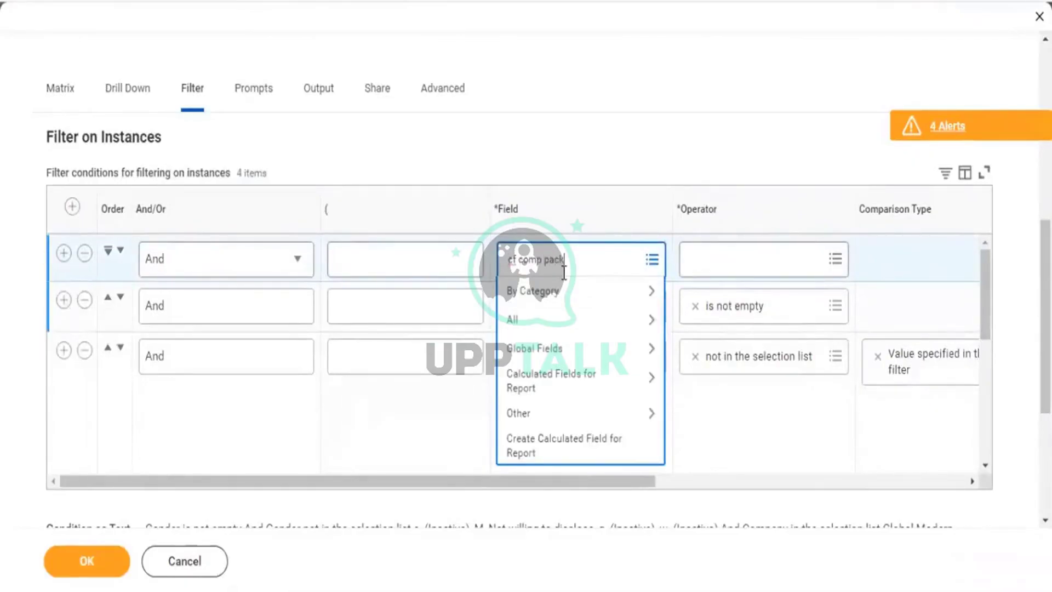
key(Return)
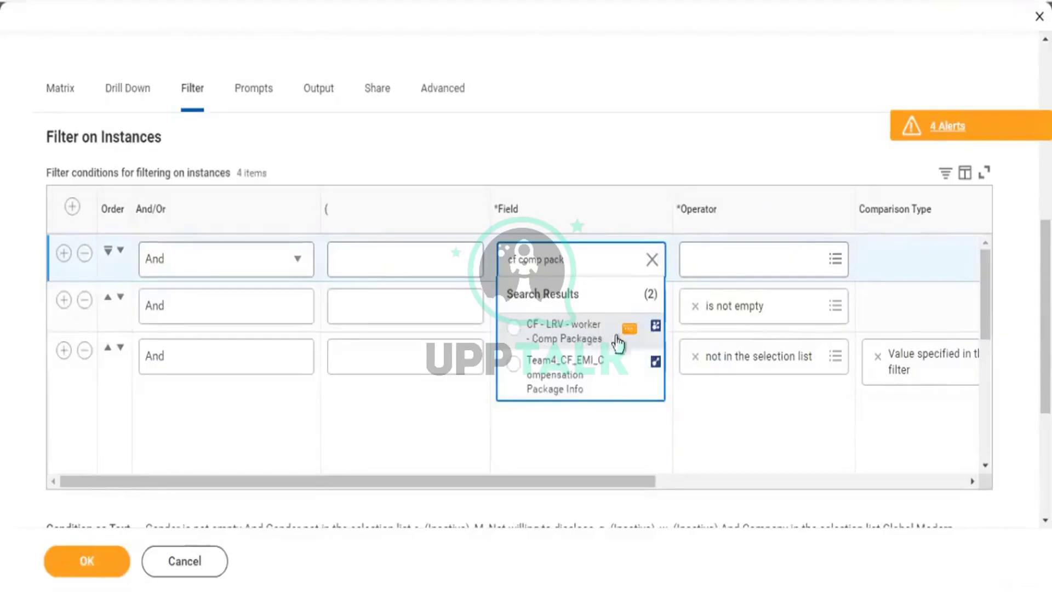
click(592, 331)
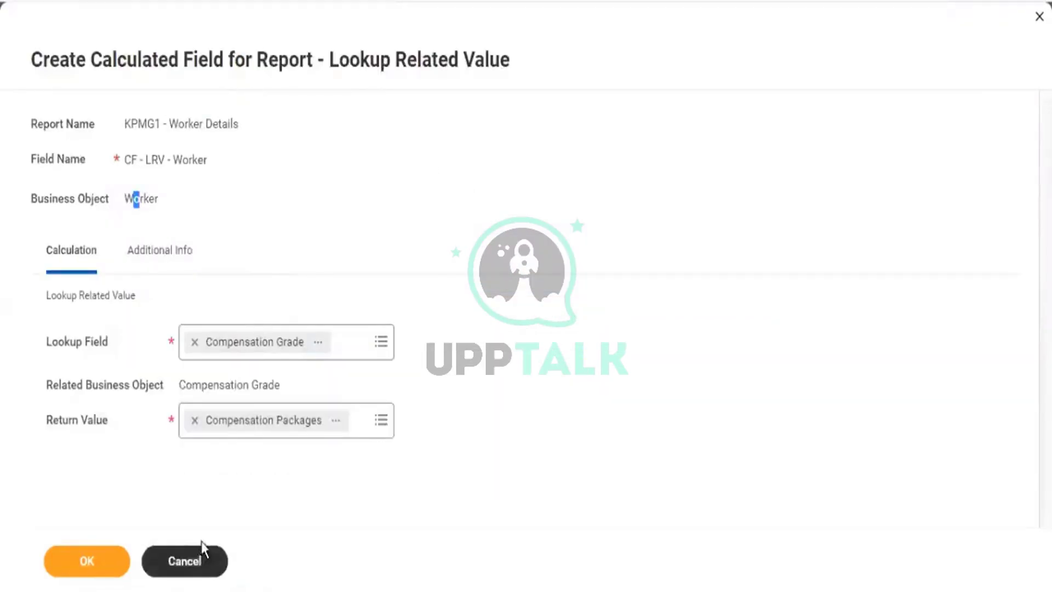
Discard the calculated field edits and view the report's Subfilter settings.
click(200, 556)
click(482, 340)
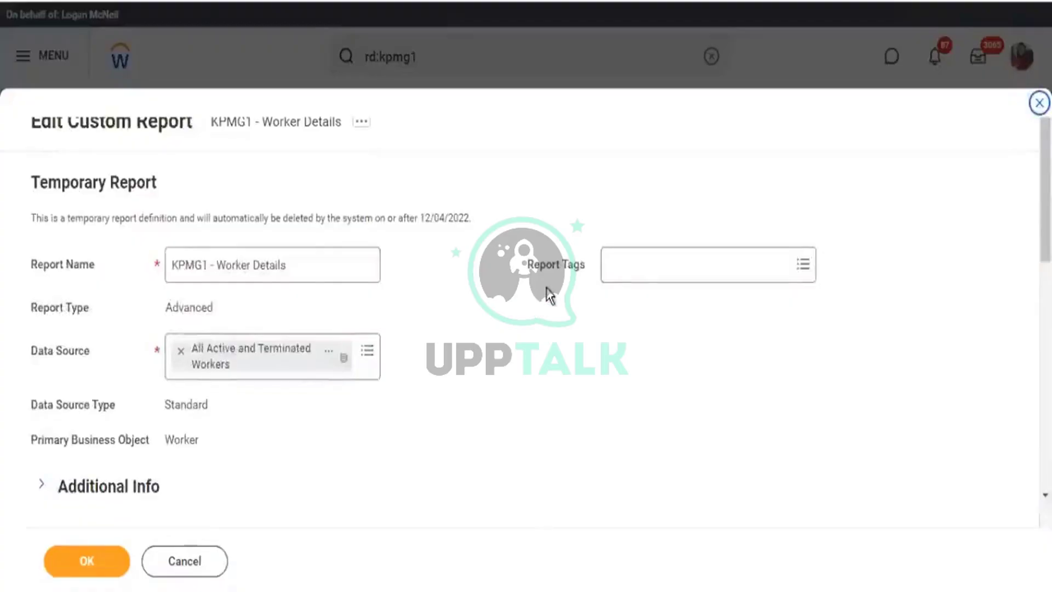
scroll(547, 293, down, 6)
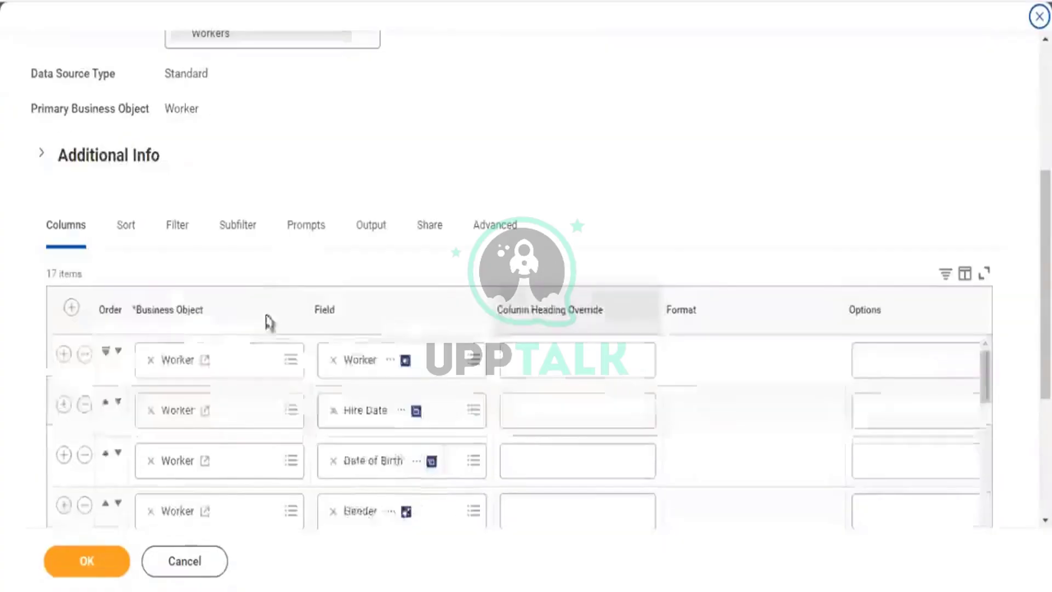
click(236, 226)
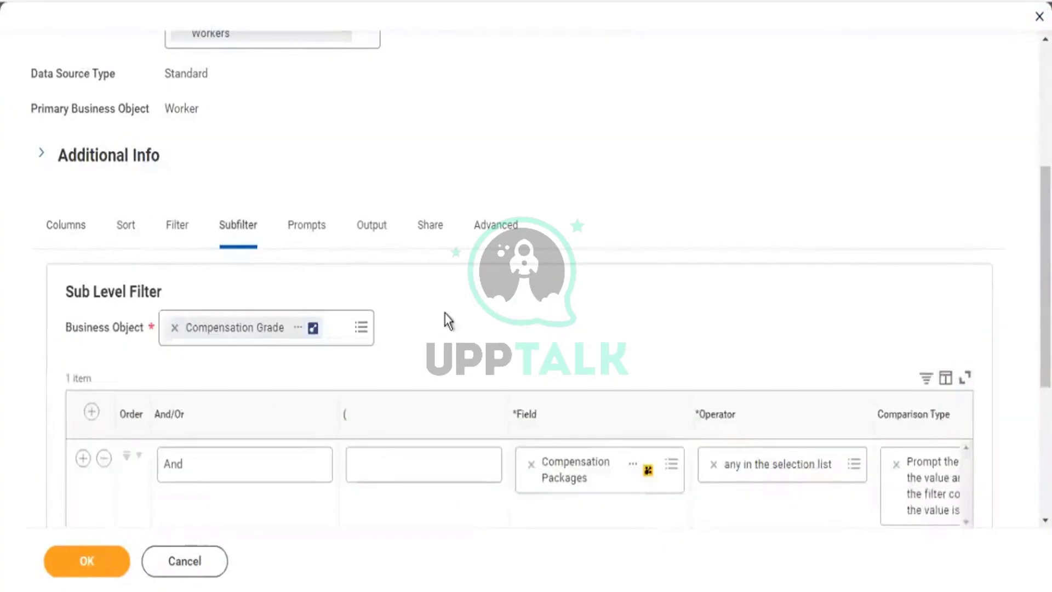
scroll(445, 314, down, 5)
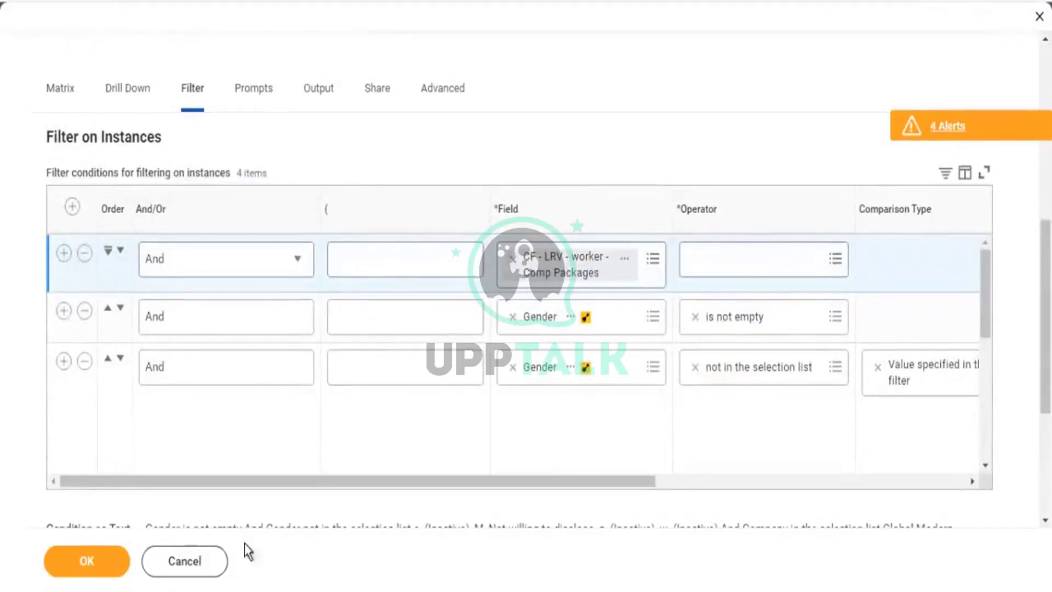
Discard the unsaved filter changes and review the Row Grouping table's Region Grouping row.
click(204, 564)
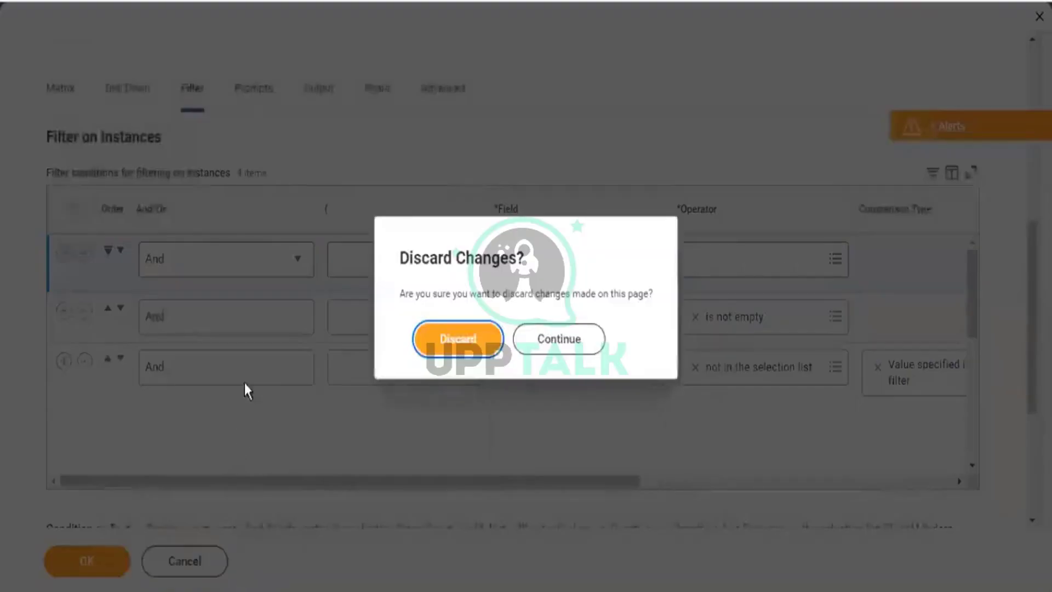
click(466, 342)
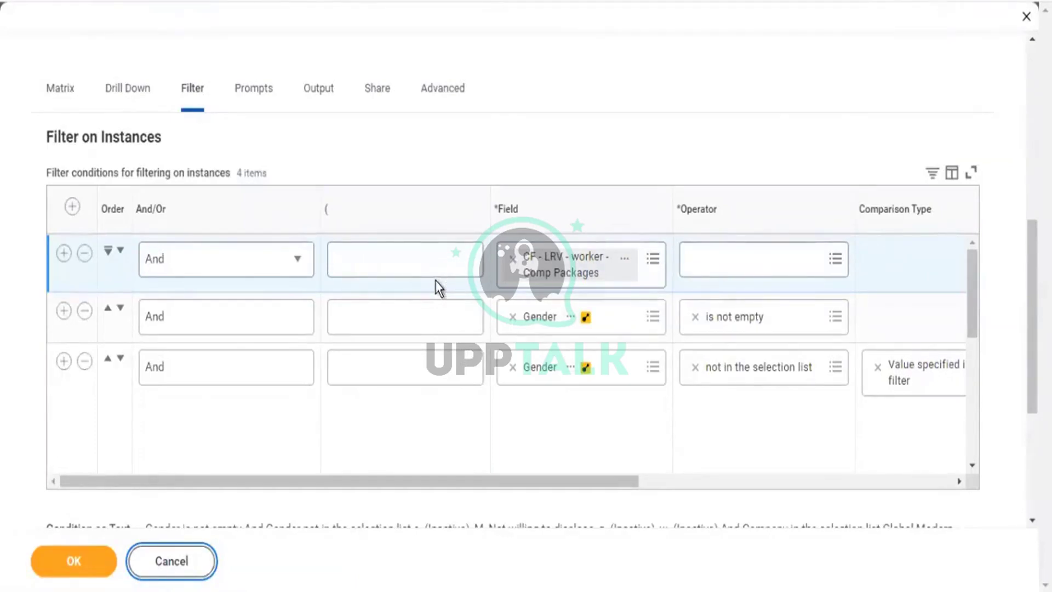
scroll(435, 280, down, 3)
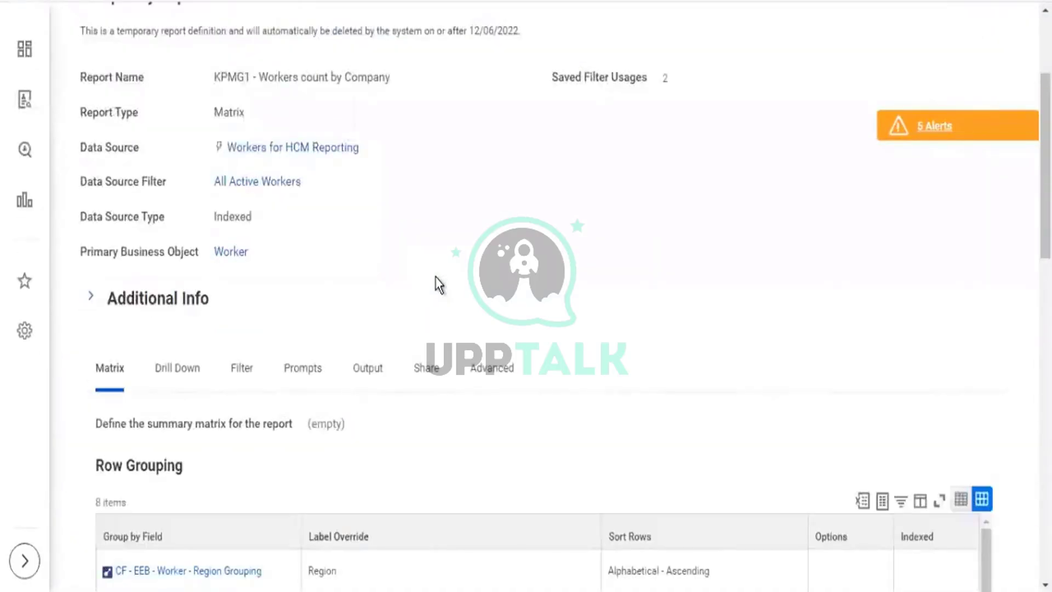
scroll(435, 276, down, 2)
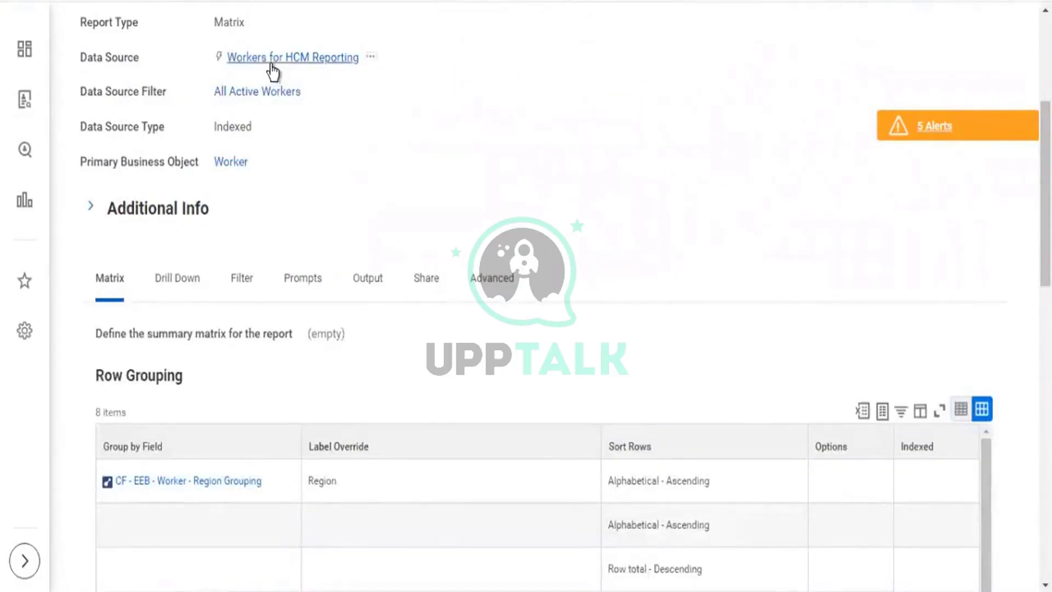
scroll(211, 383, down, 2)
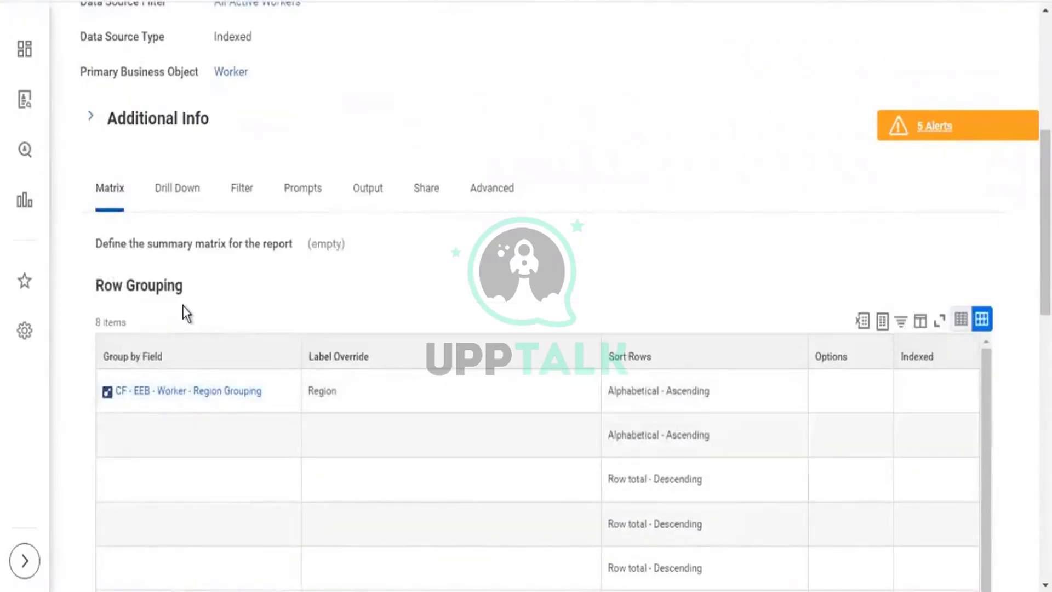
scroll(182, 305, down, 2)
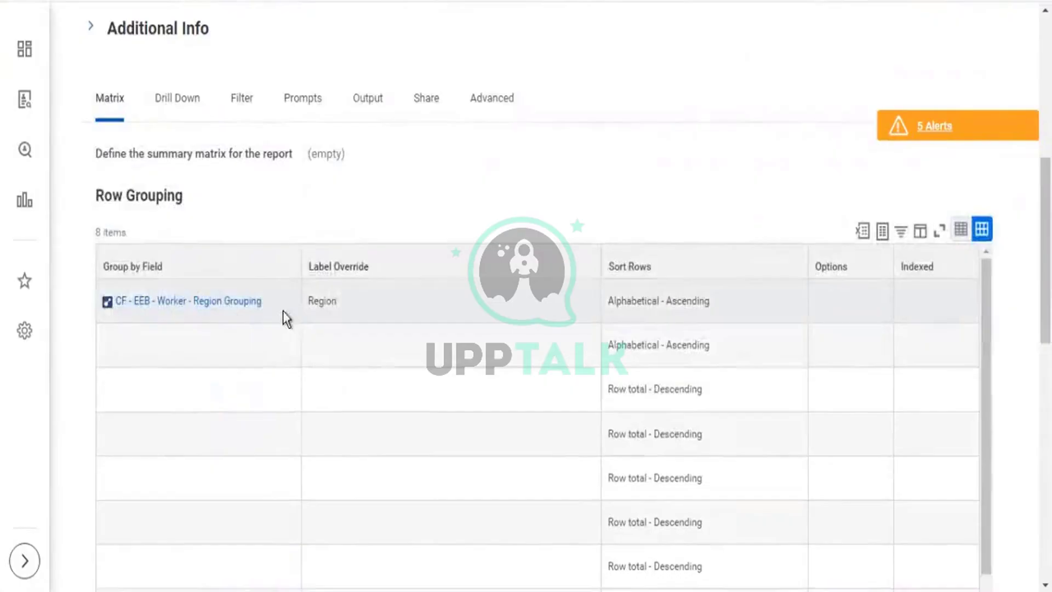
click(130, 320)
scroll(106, 51, up, 2)
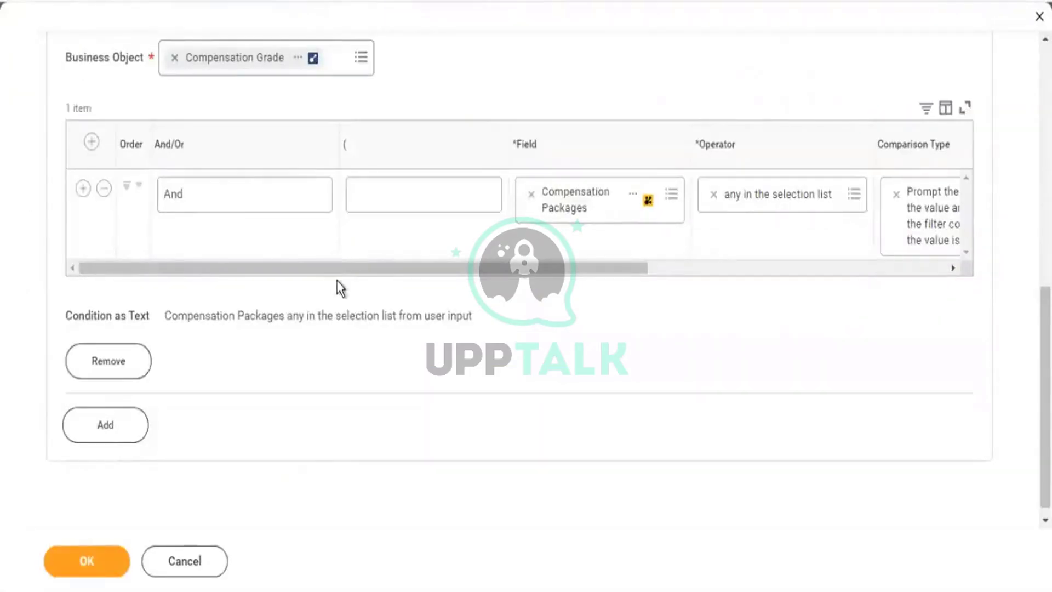
scroll(336, 281, up, 3)
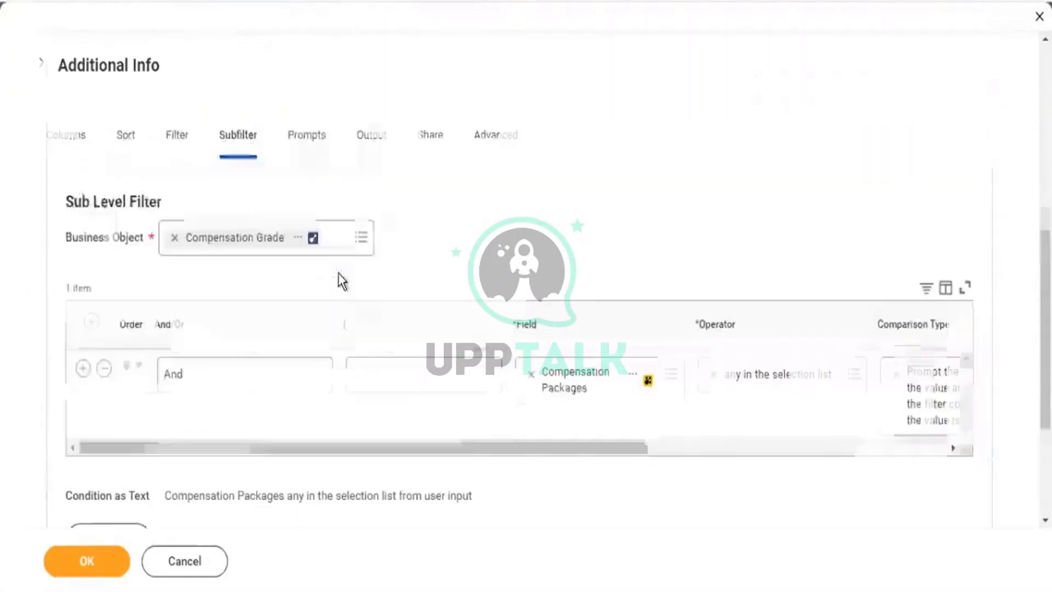
Remove the Compensation Packages row at the bottom of the report's column list.
click(58, 145)
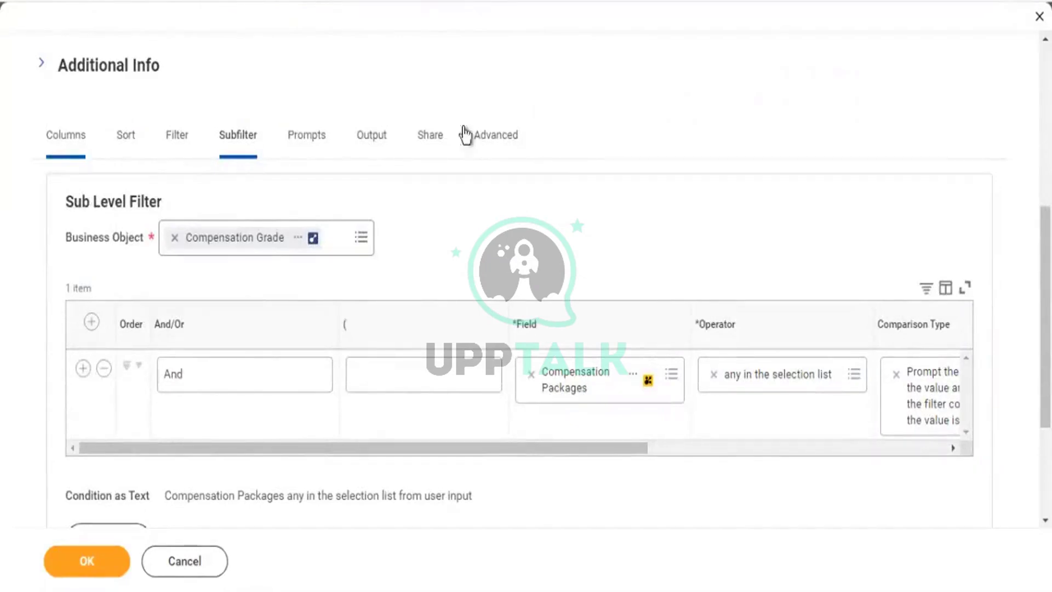
scroll(491, 265, down, 3)
scroll(491, 265, down, 7)
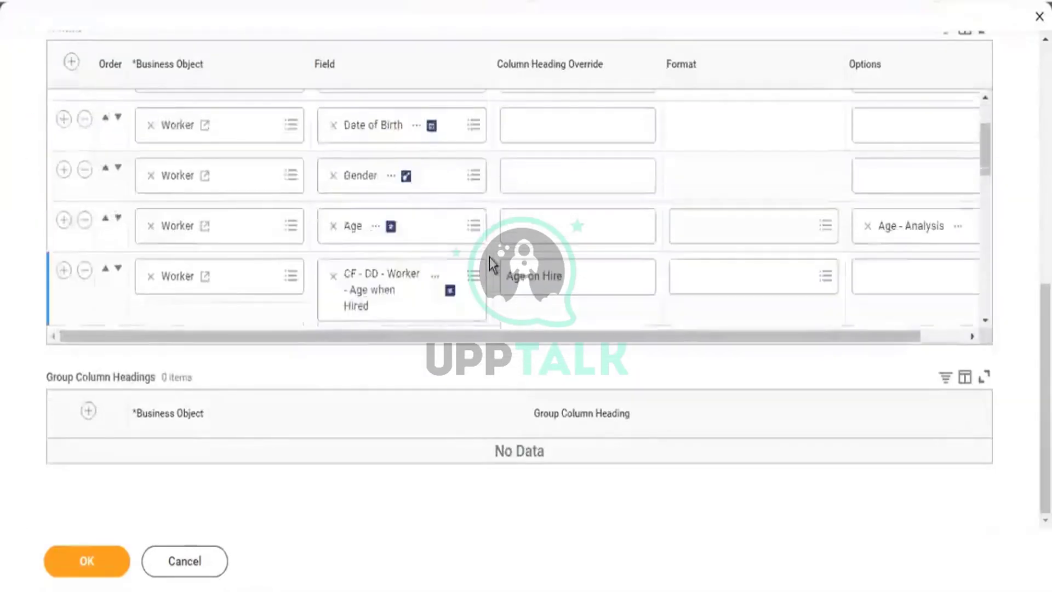
scroll(490, 258, down, 5)
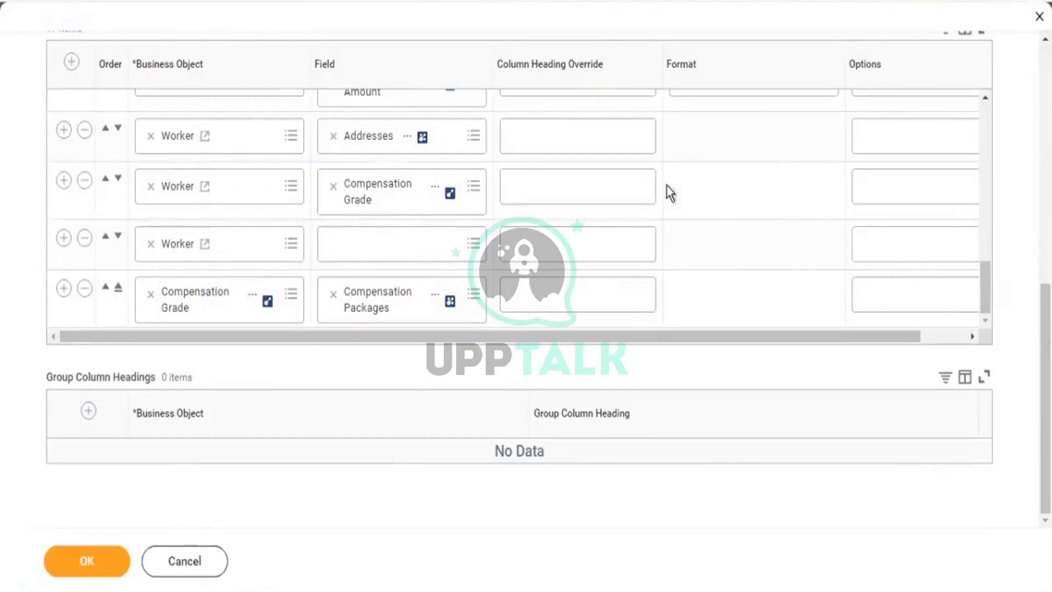
click(85, 289)
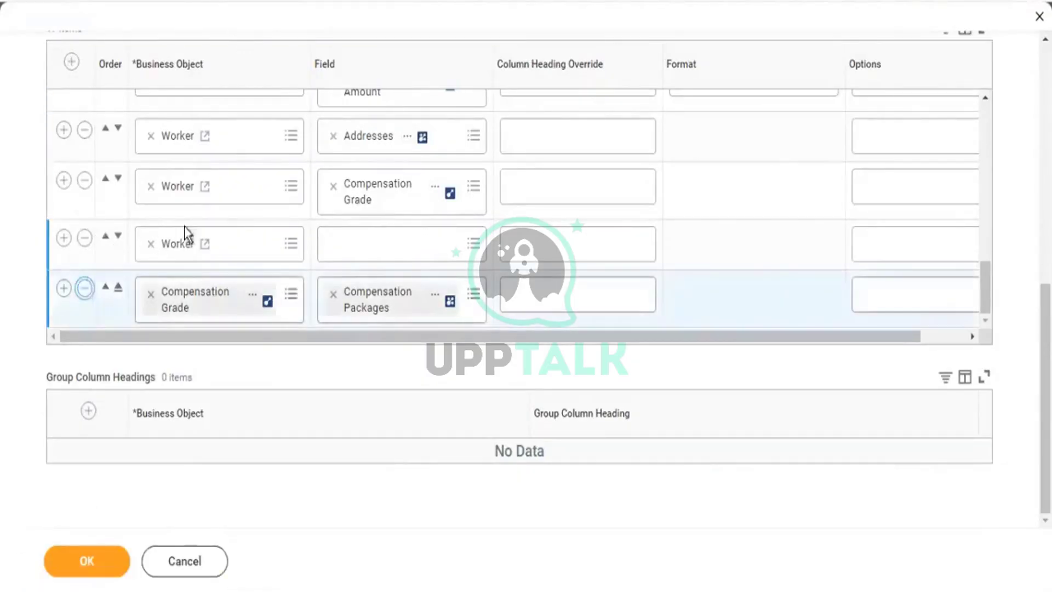
Remove the Compensation Grade and Addresses columns from the report.
scroll(165, 244, up, 1)
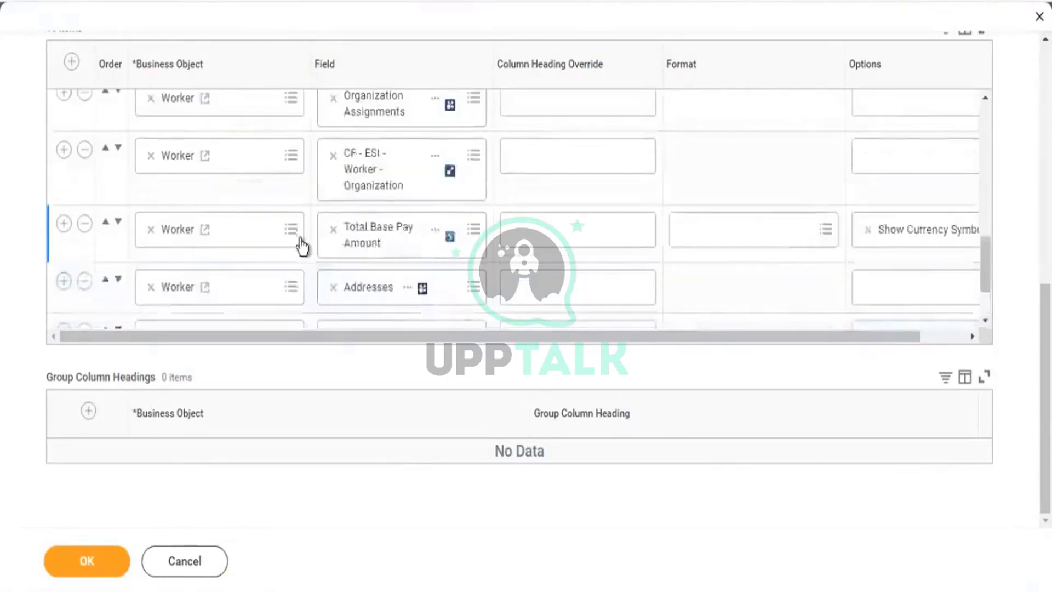
scroll(300, 242, down, 1)
click(84, 241)
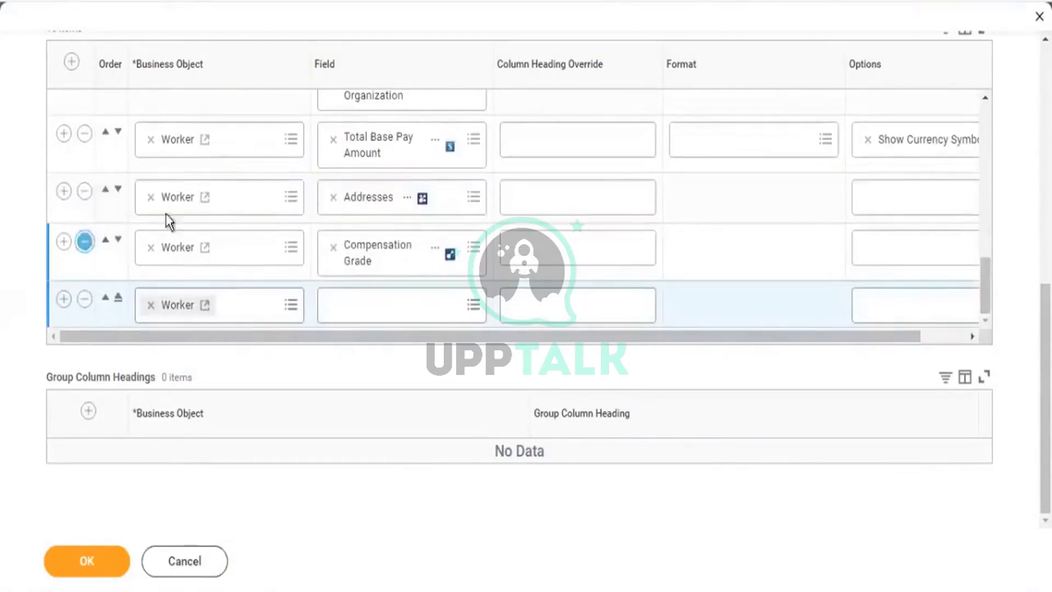
click(84, 251)
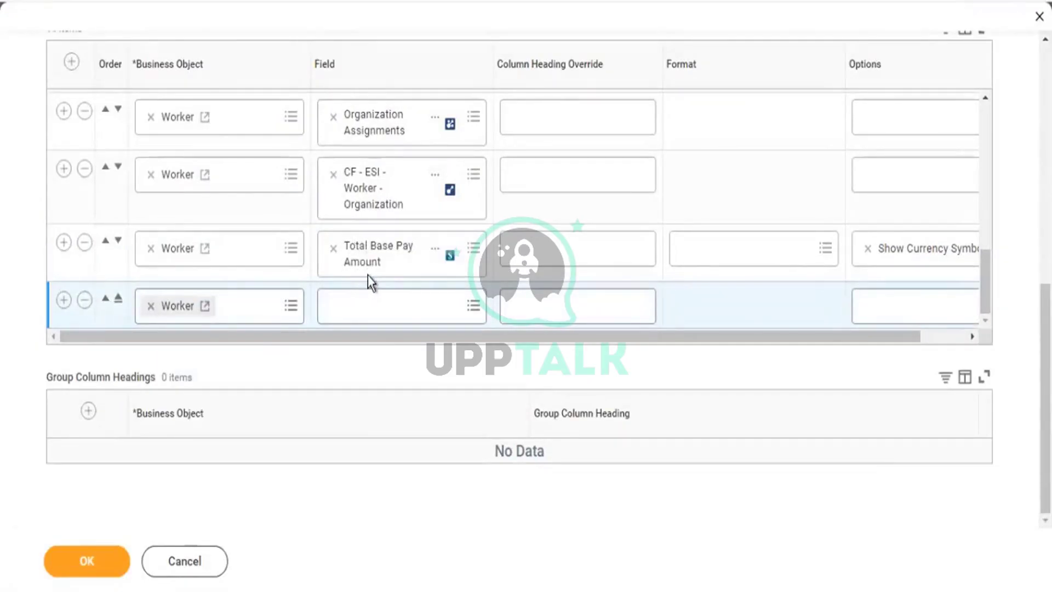
Set the empty column row's field to Allowance Plan Assignment Details, found by searching 'allowance'.
click(368, 308)
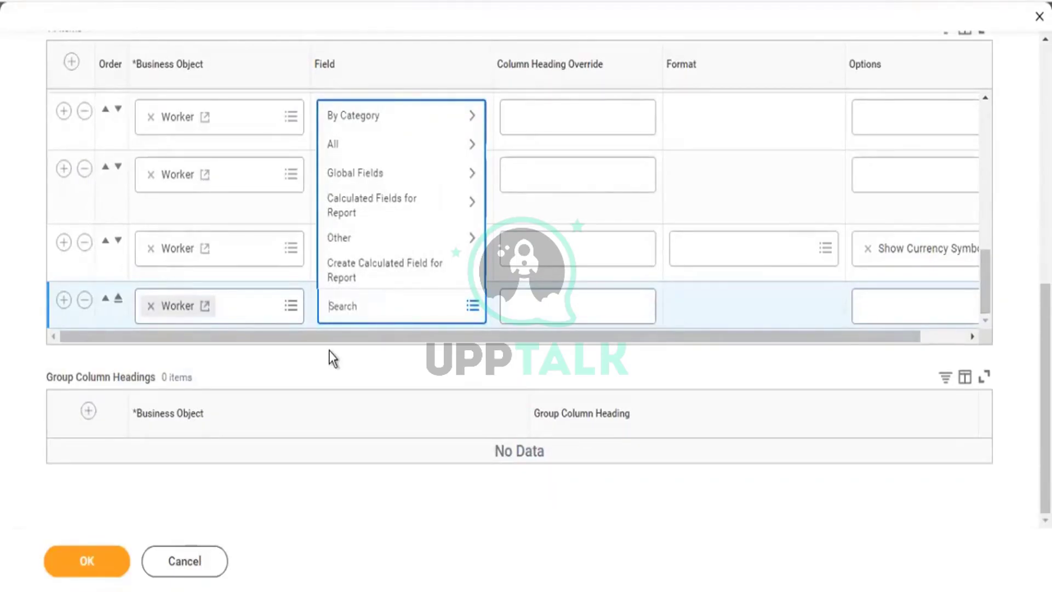
text(allowance)
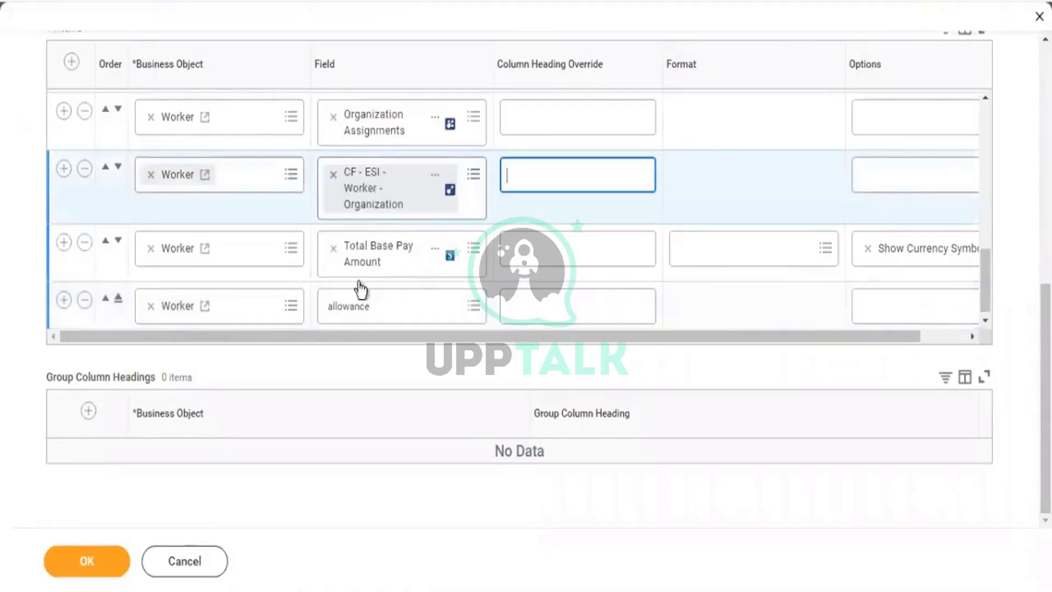
click(402, 312)
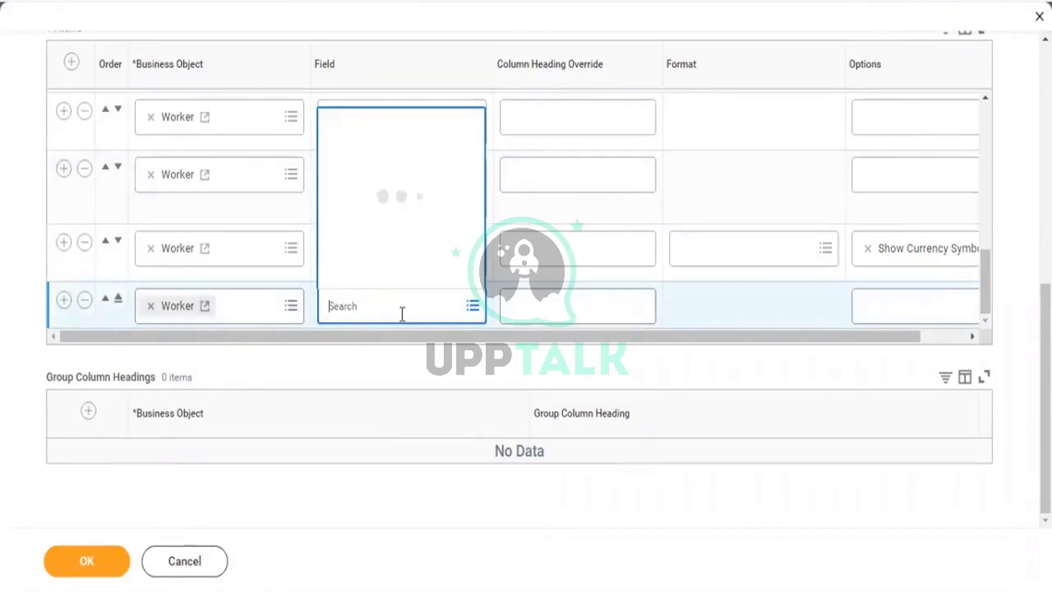
text(a)
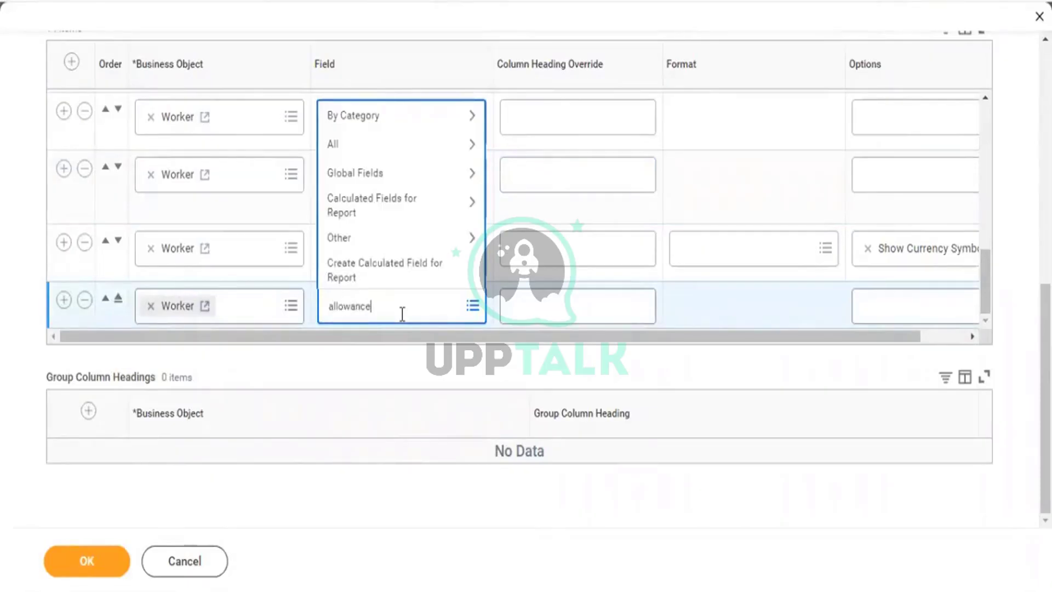
text(llowance)
key(Return)
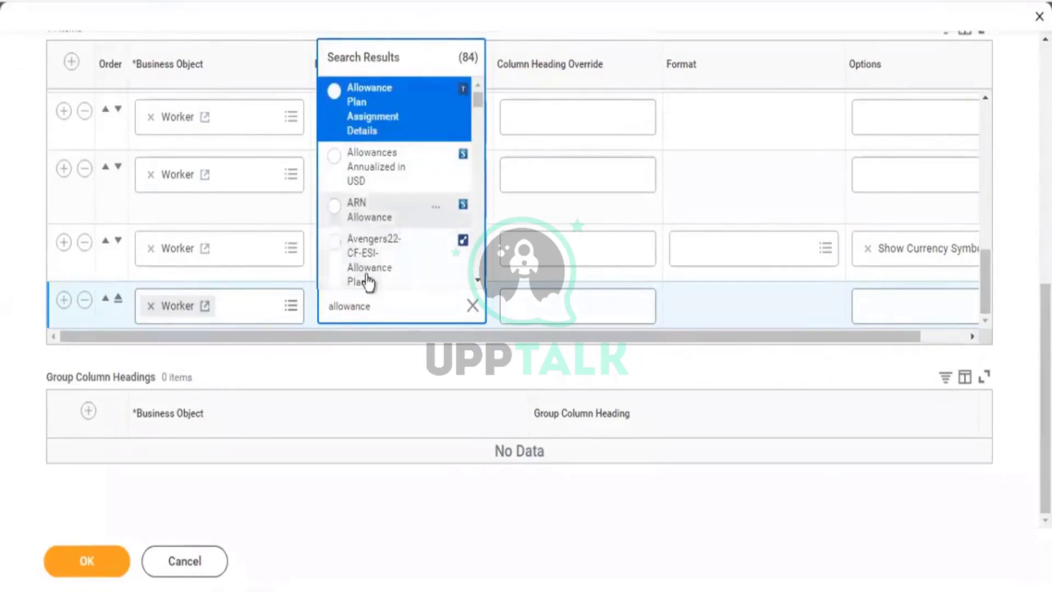
scroll(409, 223, down, 3)
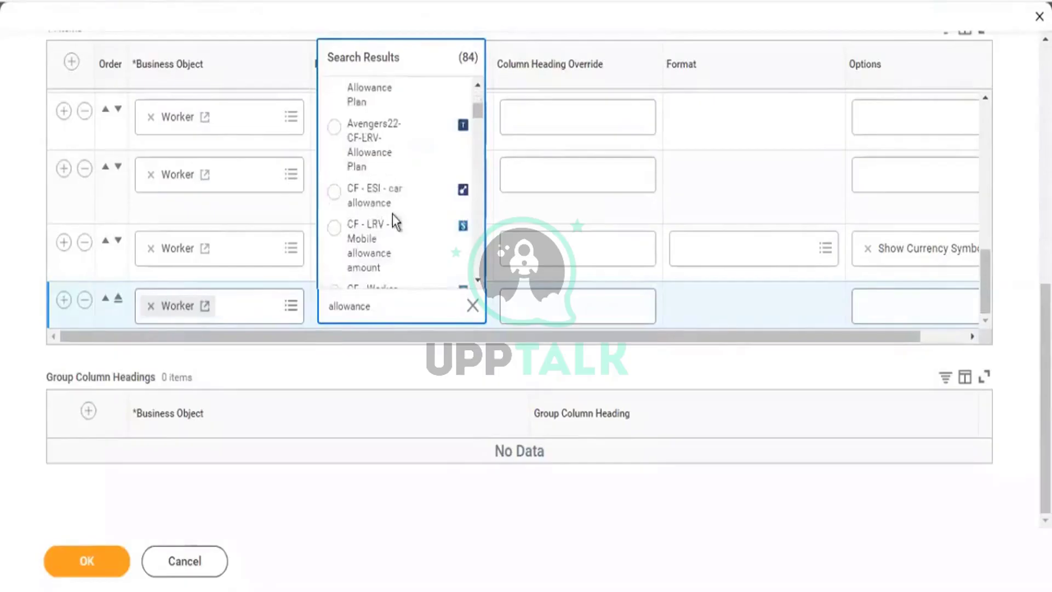
scroll(392, 215, down, 3)
scroll(389, 166, down, 2)
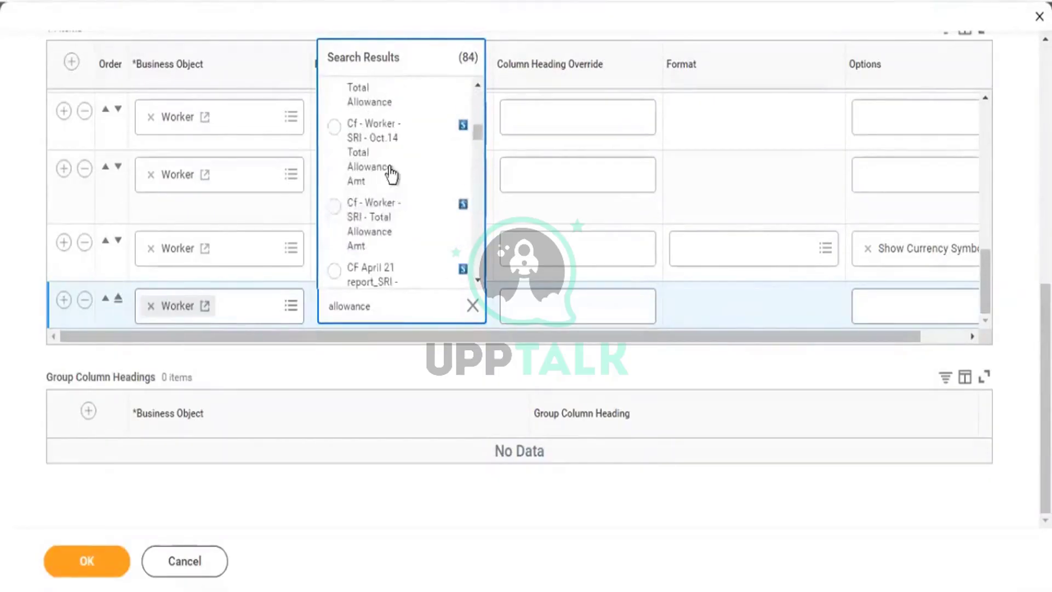
scroll(394, 170, down, 2)
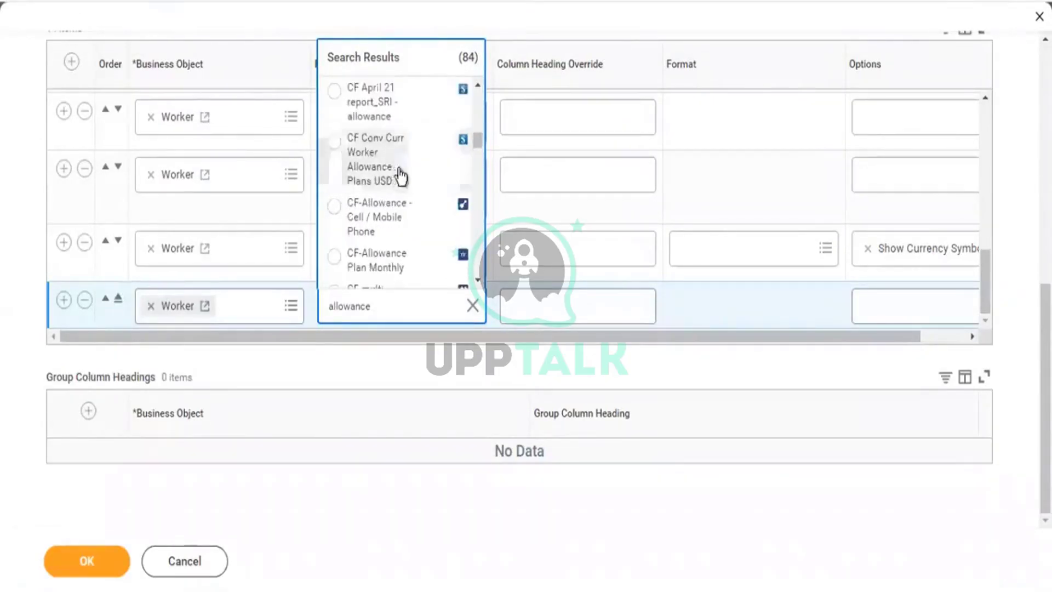
scroll(395, 170, up, 5)
scroll(399, 175, up, 2)
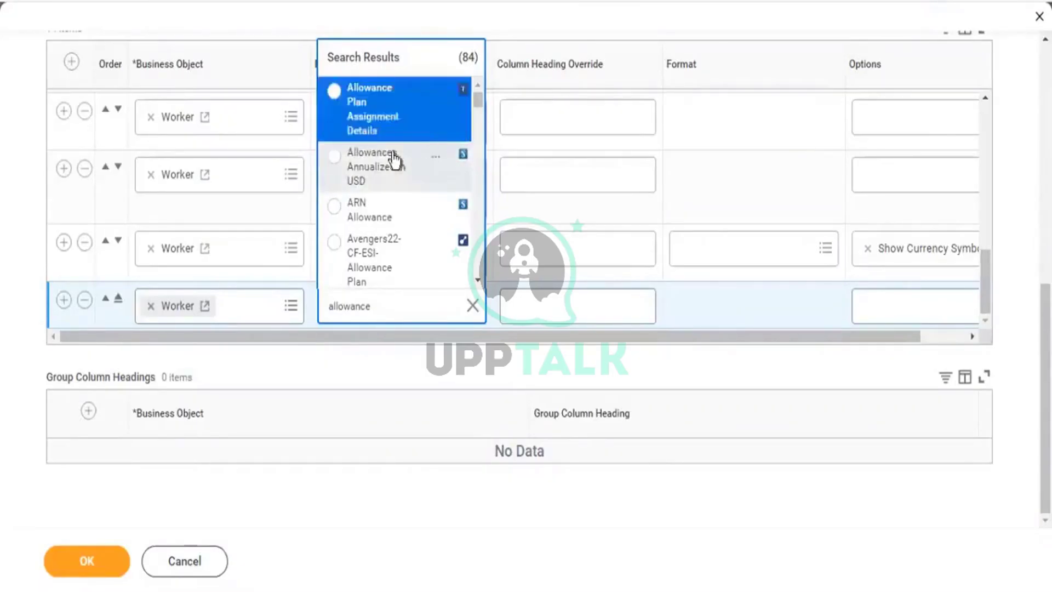
scroll(409, 213, down, 5)
scroll(410, 213, down, 3)
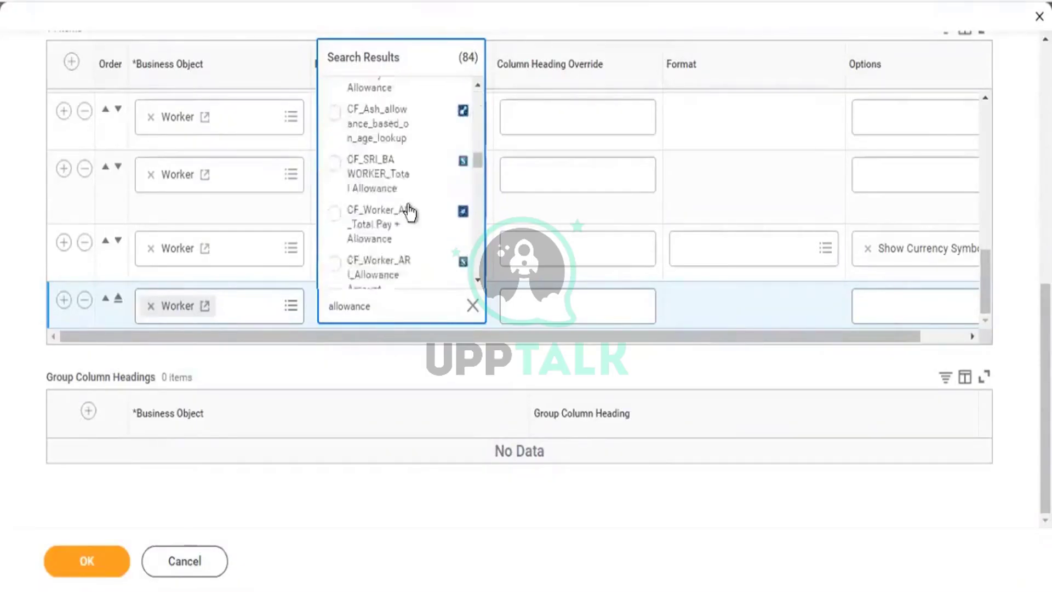
scroll(410, 212, down, 3)
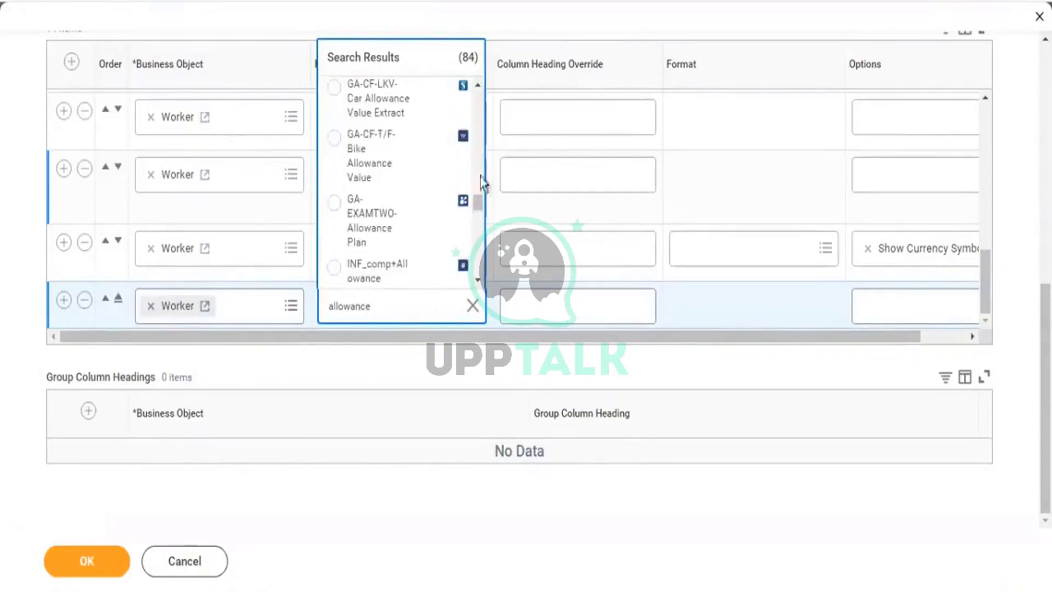
drag(478, 207, 478, 90)
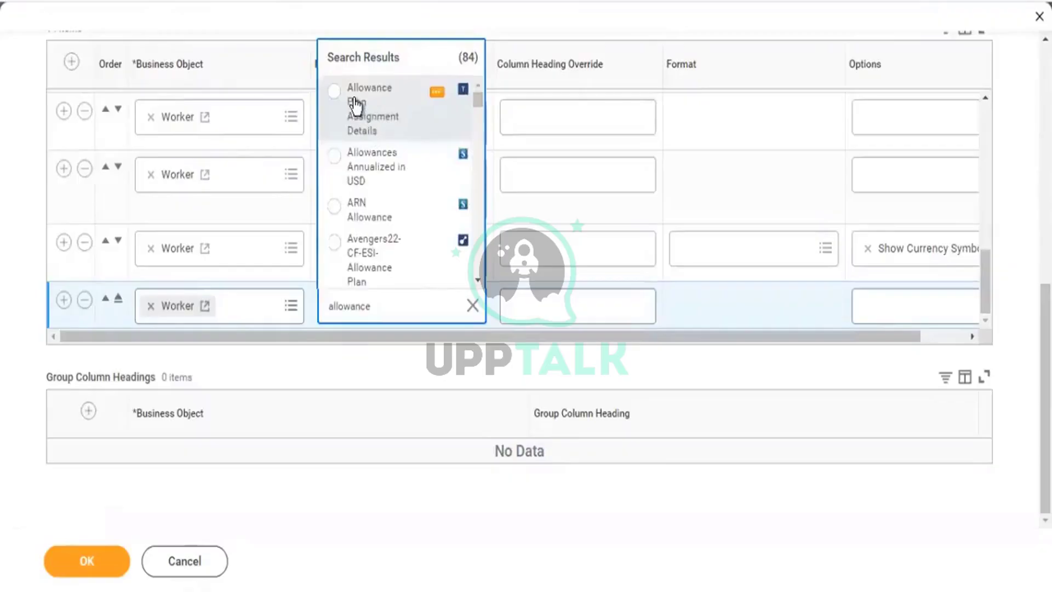
click(356, 104)
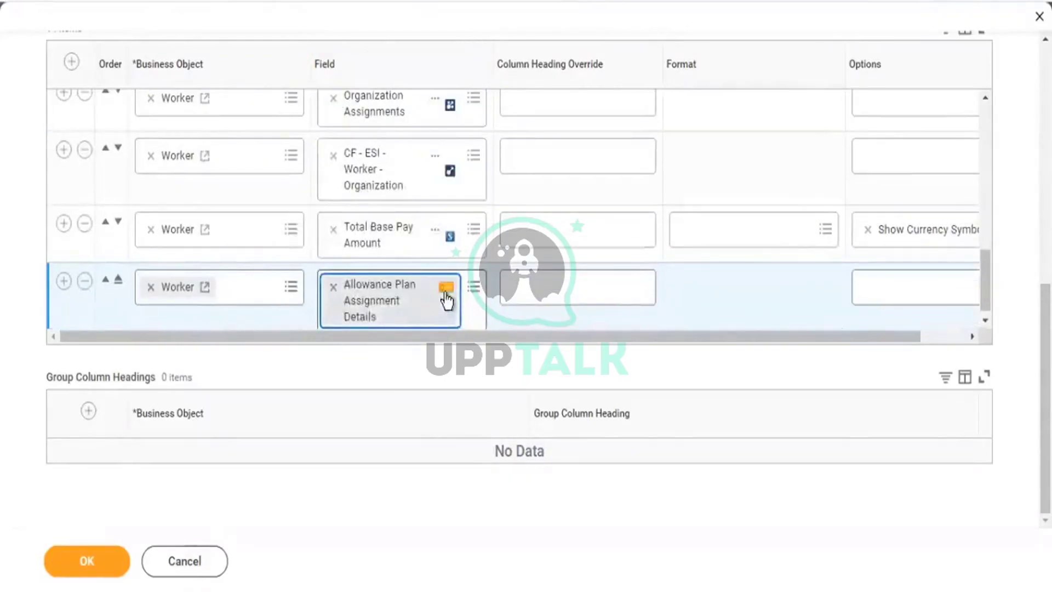
Delete the empty trailing column row so Allowance Plan Assignment Details stays last.
click(64, 280)
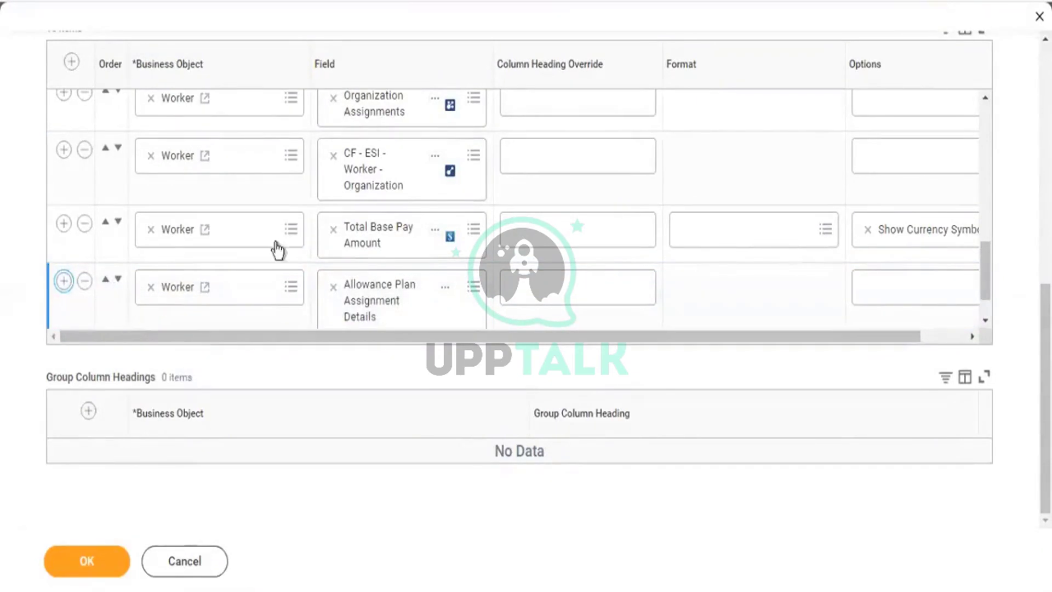
click(65, 280)
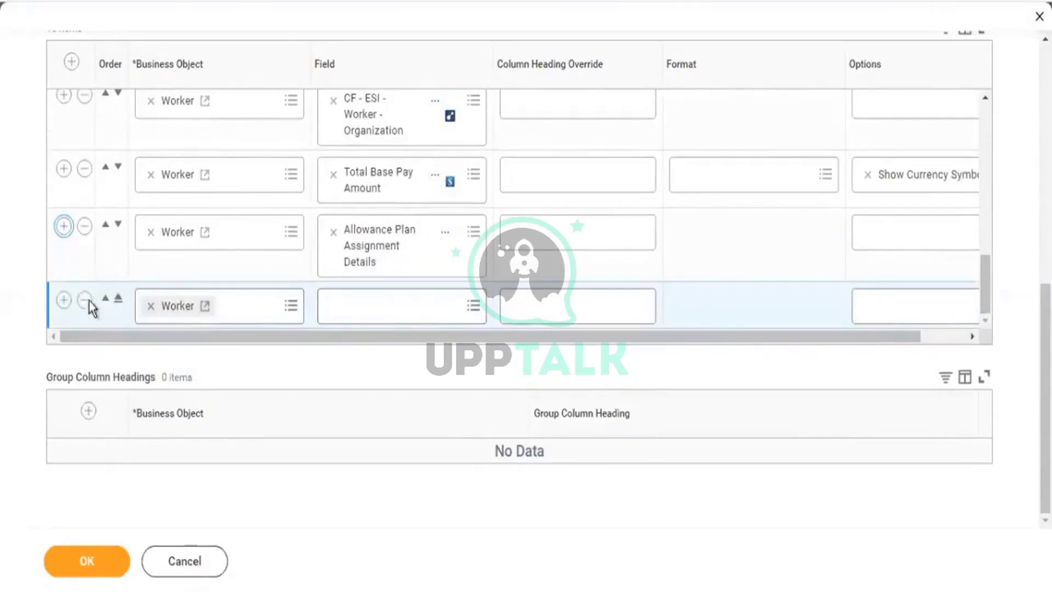
click(82, 297)
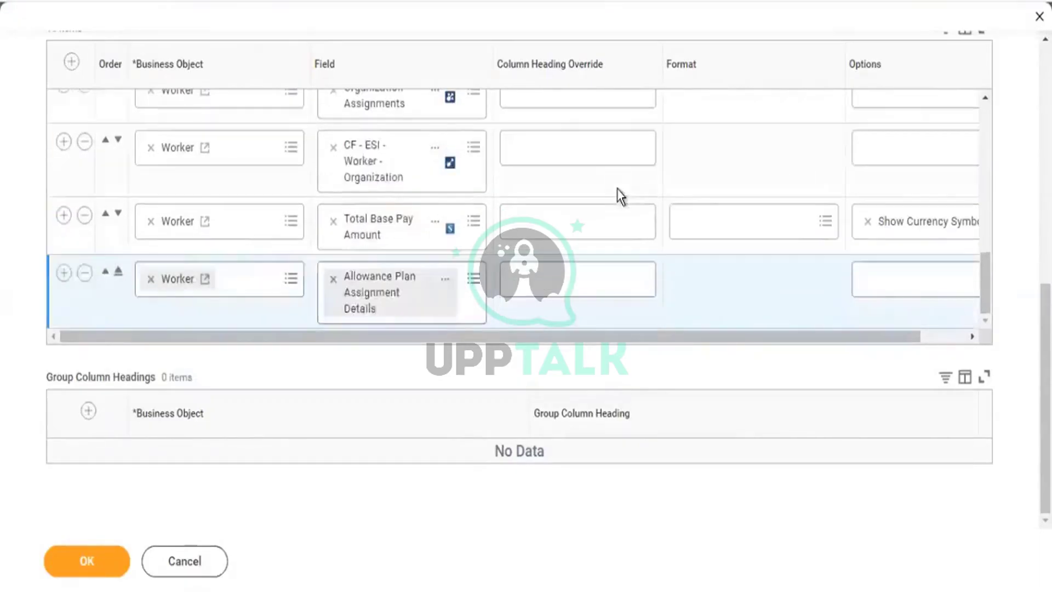
scroll(619, 195, up, 10)
scroll(914, 159, up, 6)
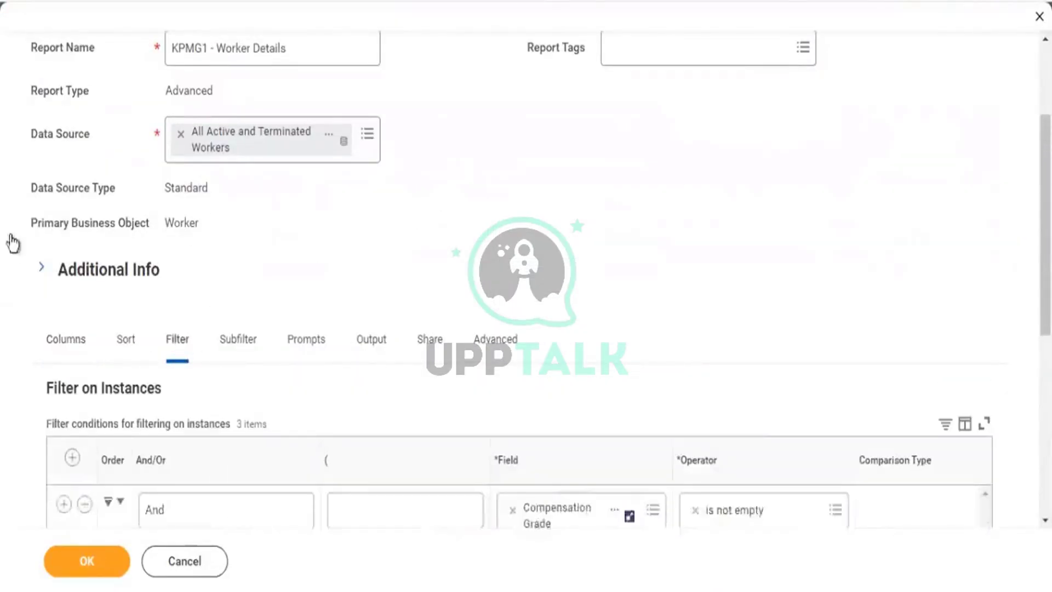
Replace Additional Jobs in the second filter with Allowance Plan Assignments.
scroll(7, 239, down, 6)
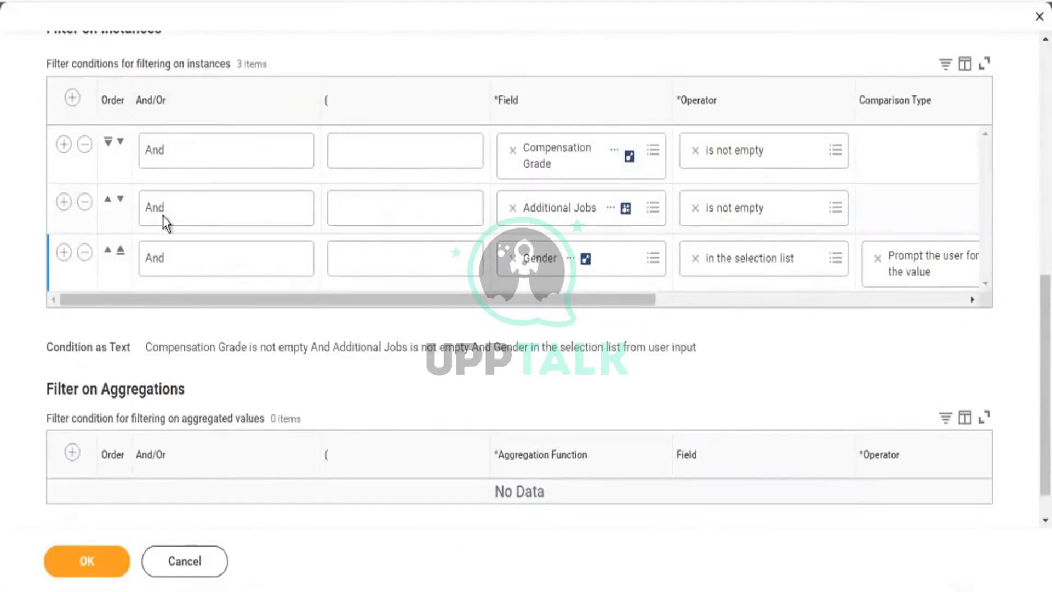
click(513, 208)
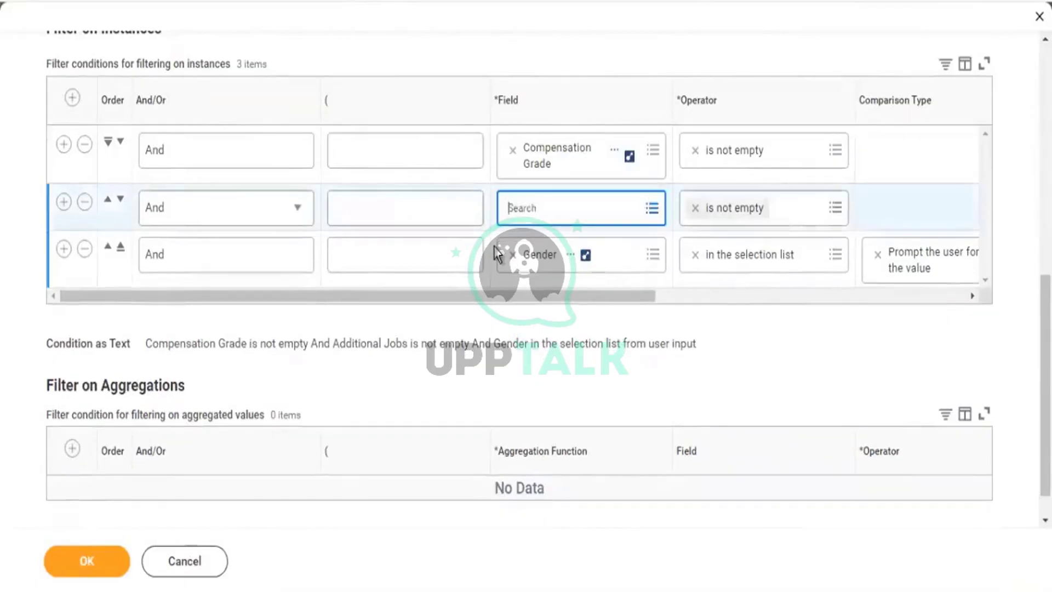
text(allowe)
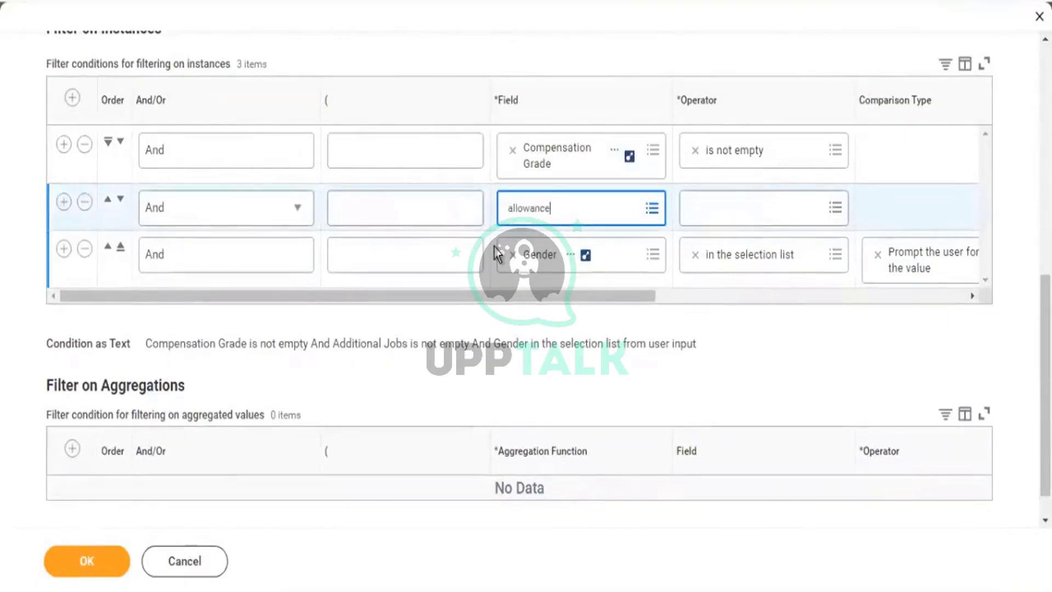
key(Return)
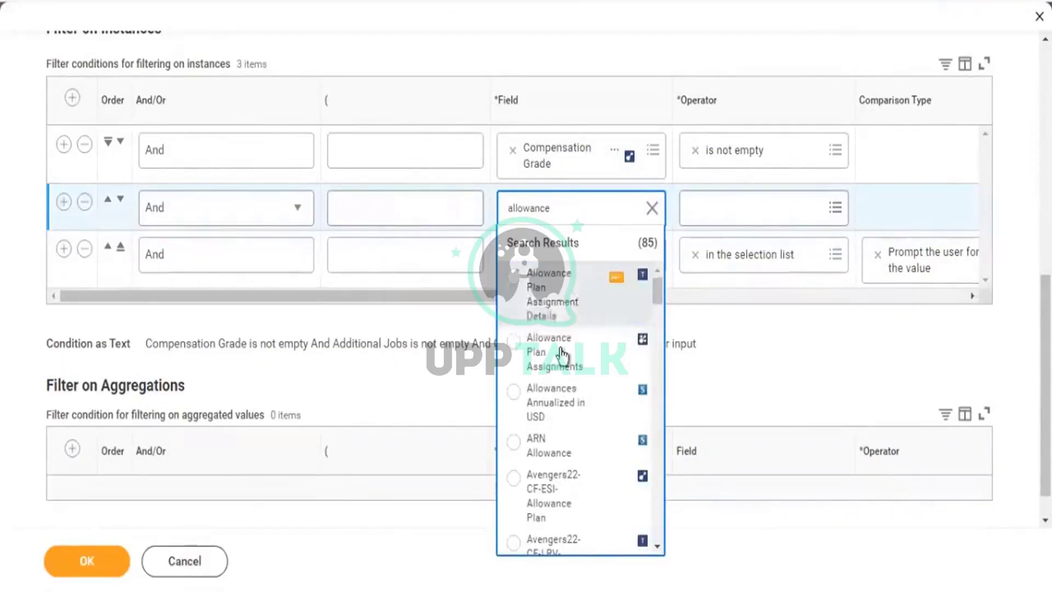
click(550, 350)
drag(437, 306, 612, 302)
Set that filter's operator to 'is not empty' and confirm the report definition.
click(562, 211)
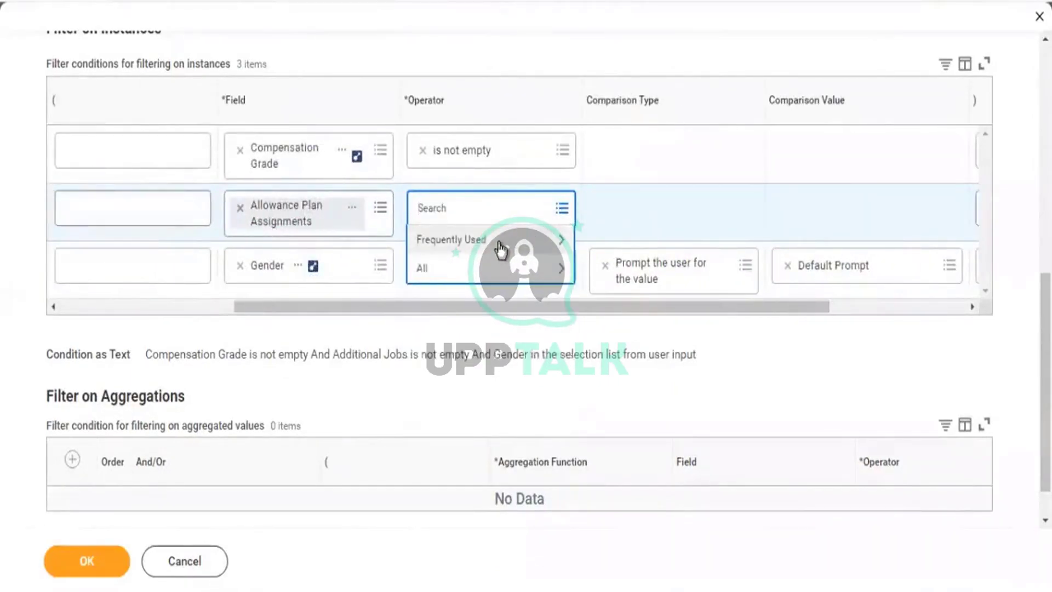
click(501, 244)
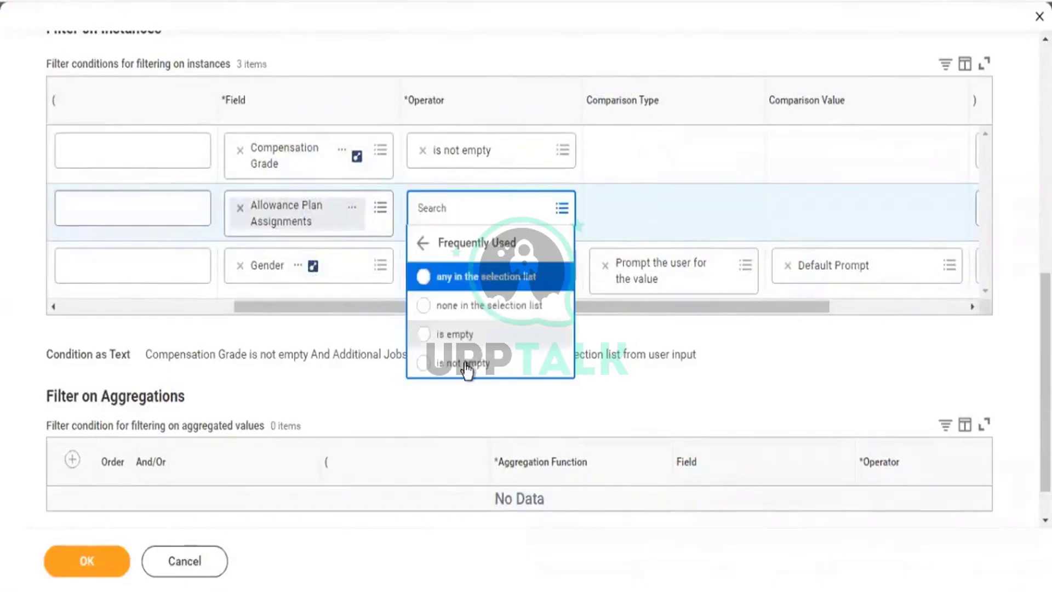
click(467, 366)
click(70, 567)
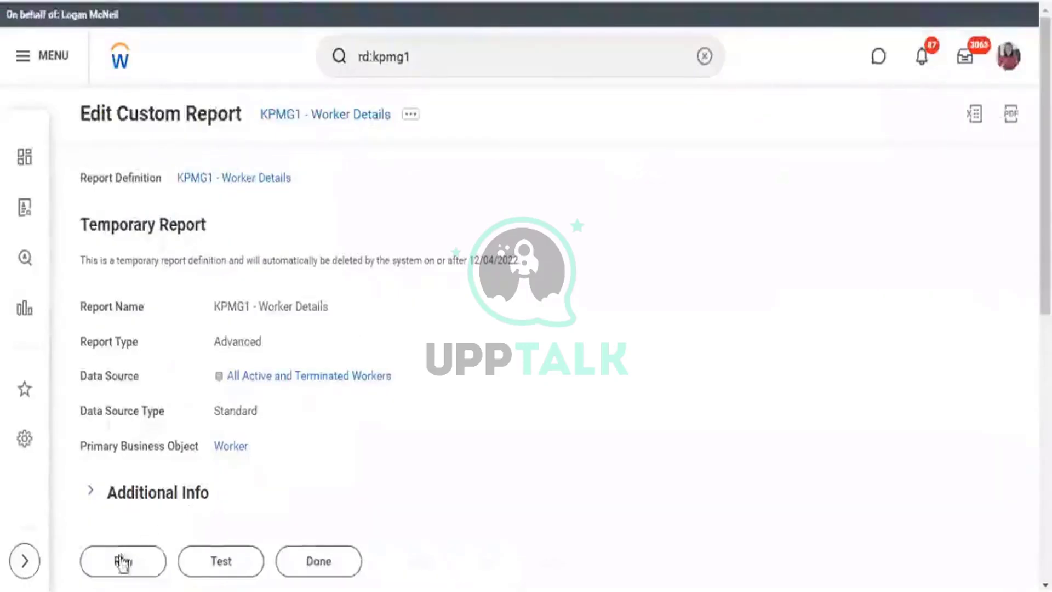
Run the KPMG1 - Worker Details report, accept the prompt, and scroll the results right.
click(122, 560)
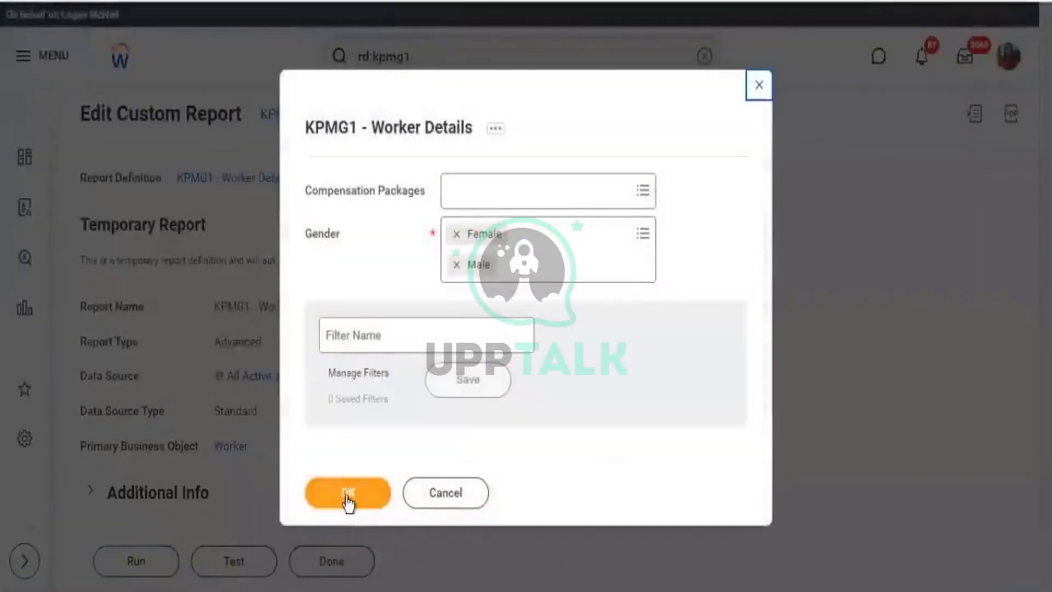
click(348, 496)
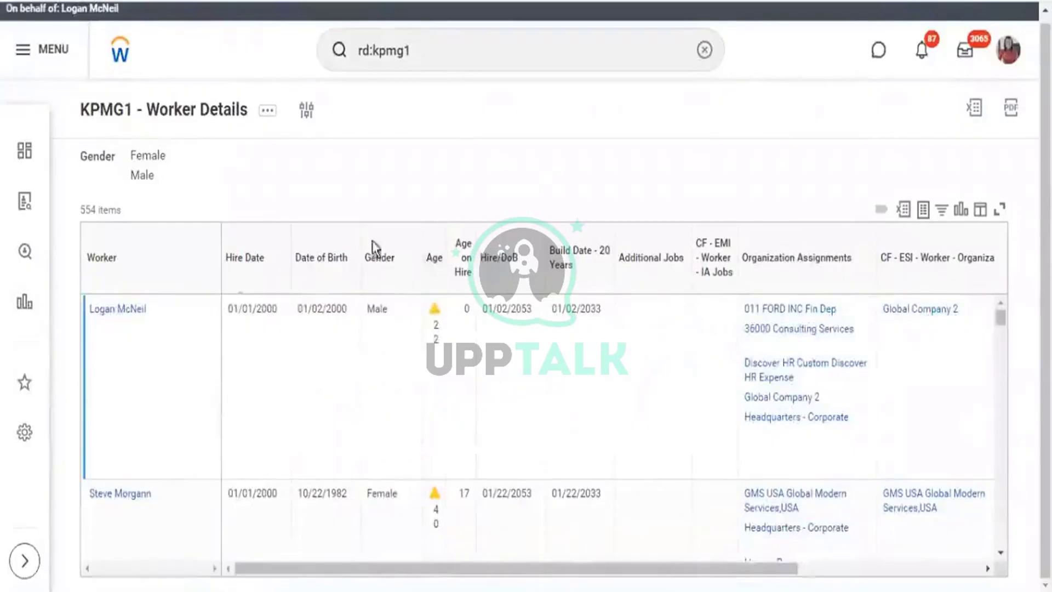
drag(775, 573, 987, 578)
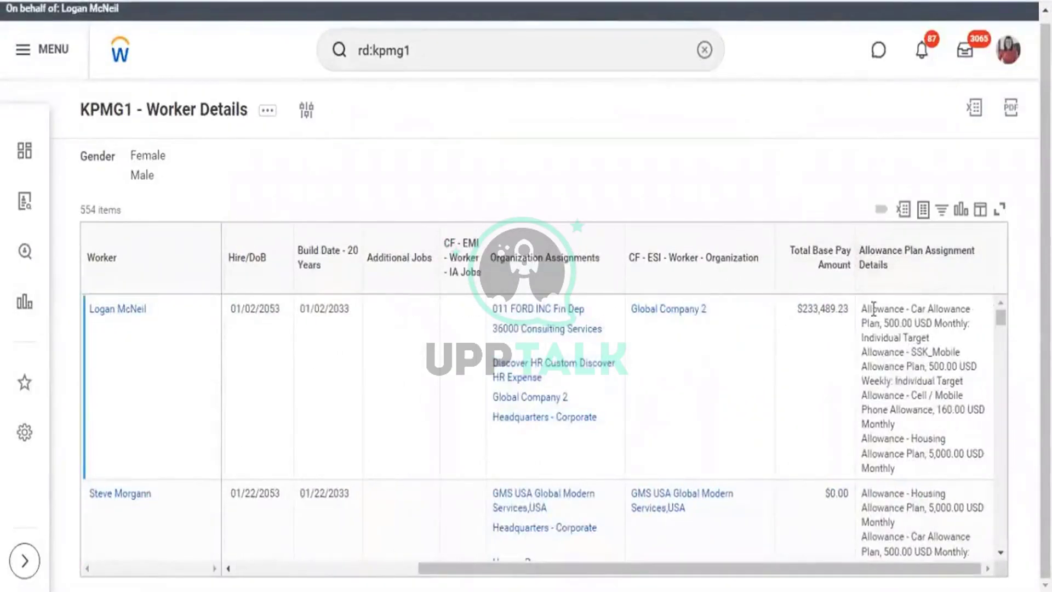
Review the first worker's allowance plan details, including the Car Allowance Plan amount.
drag(868, 308, 902, 393)
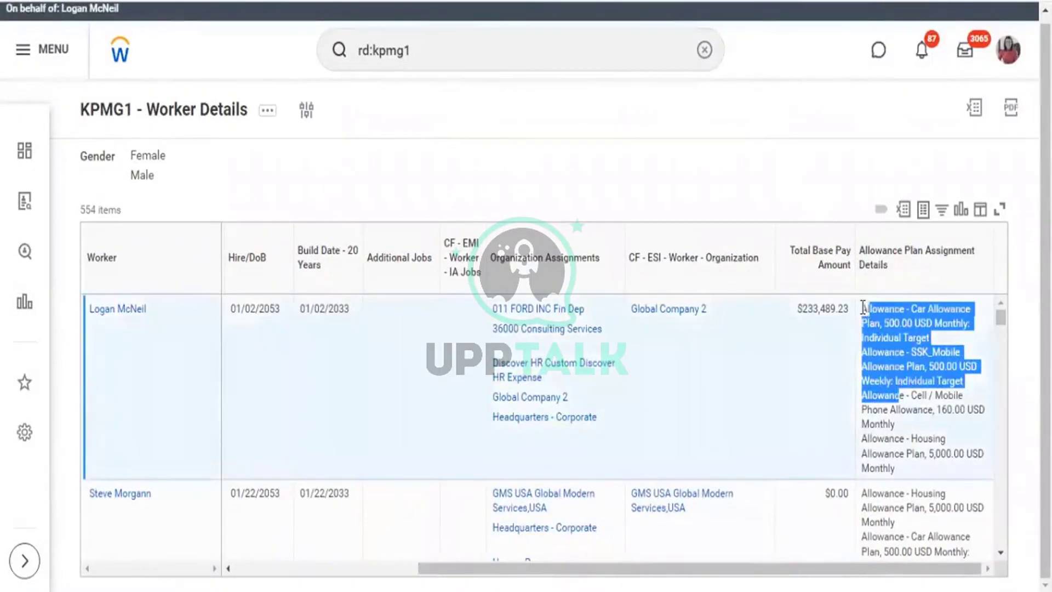
click(863, 308)
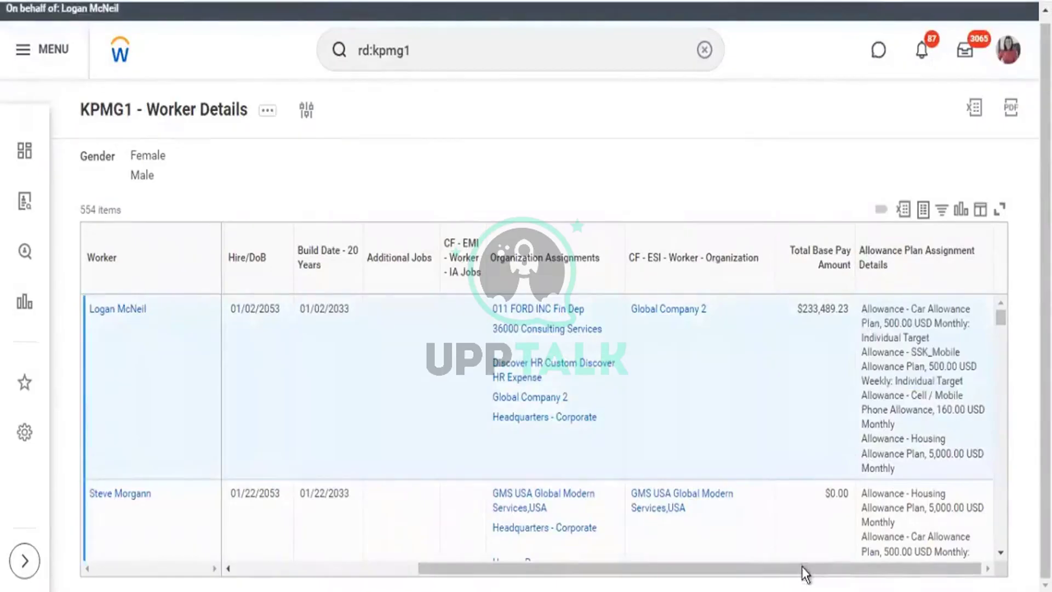
drag(804, 573, 242, 583)
mouse_move(123, 310)
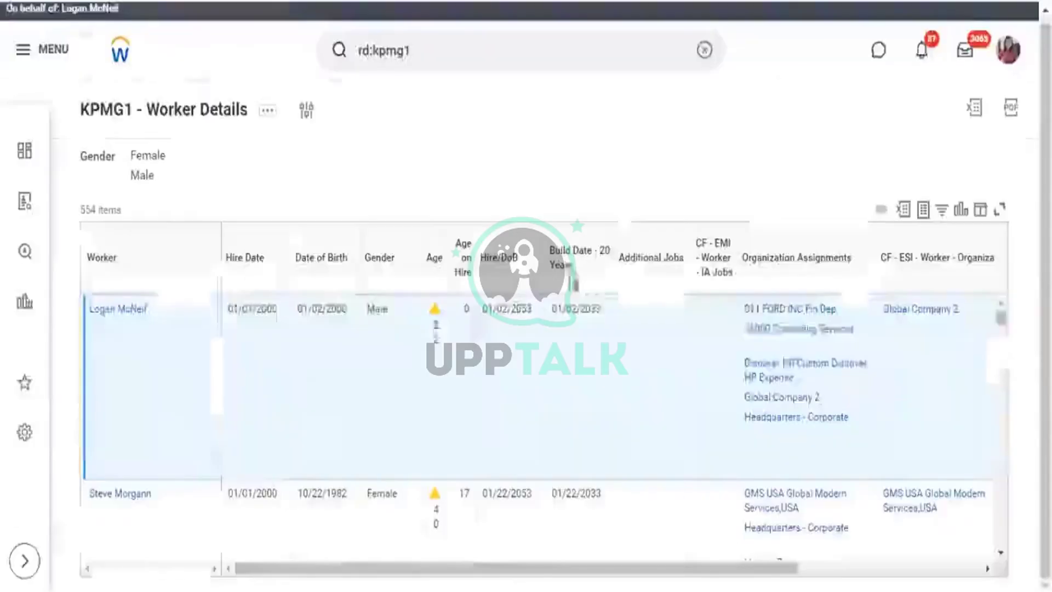
drag(671, 571, 1010, 585)
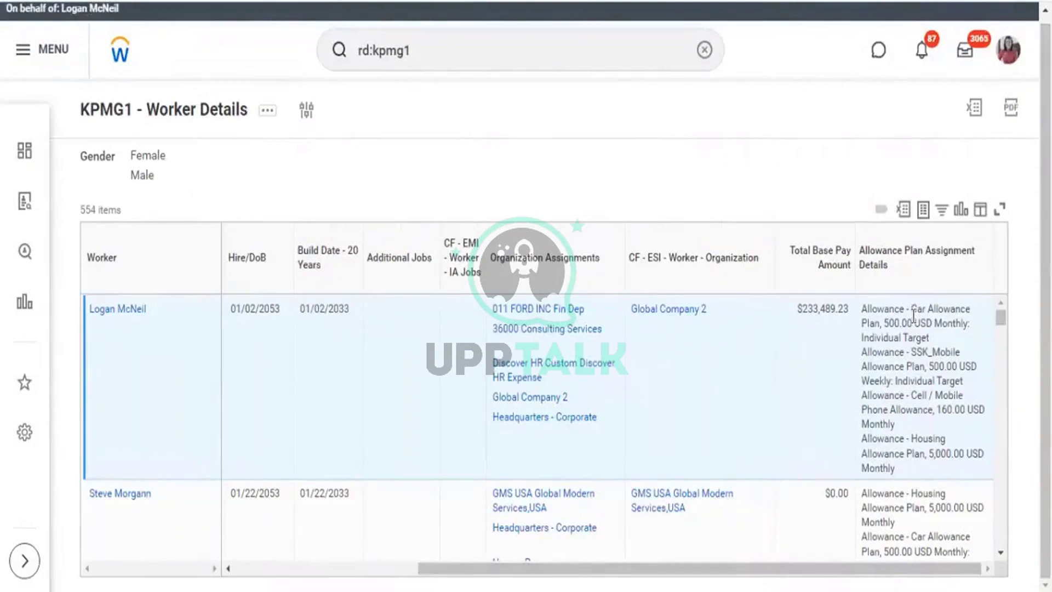
drag(913, 316, 969, 318)
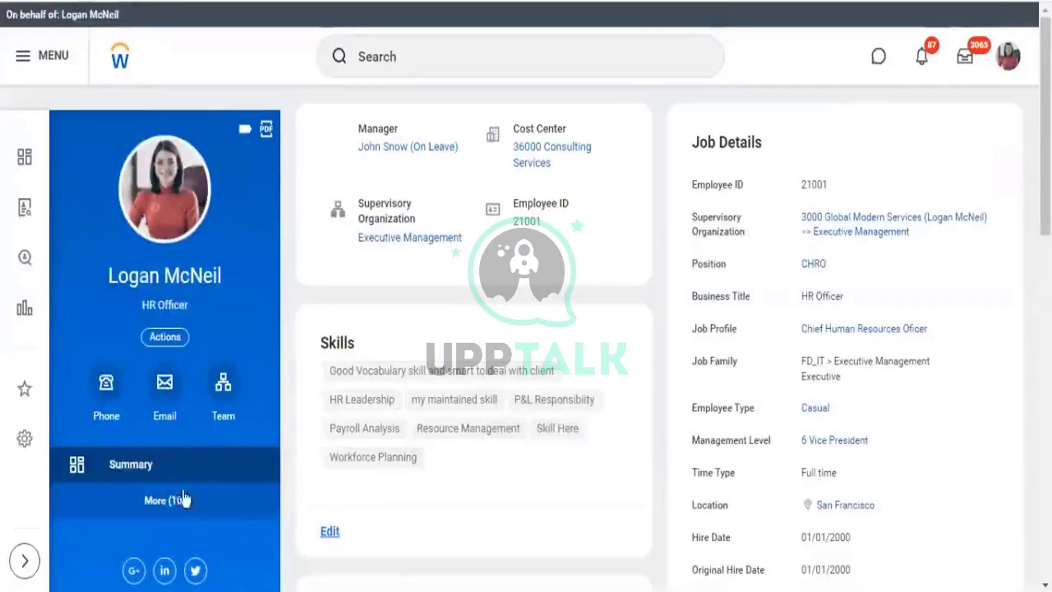
click(183, 499)
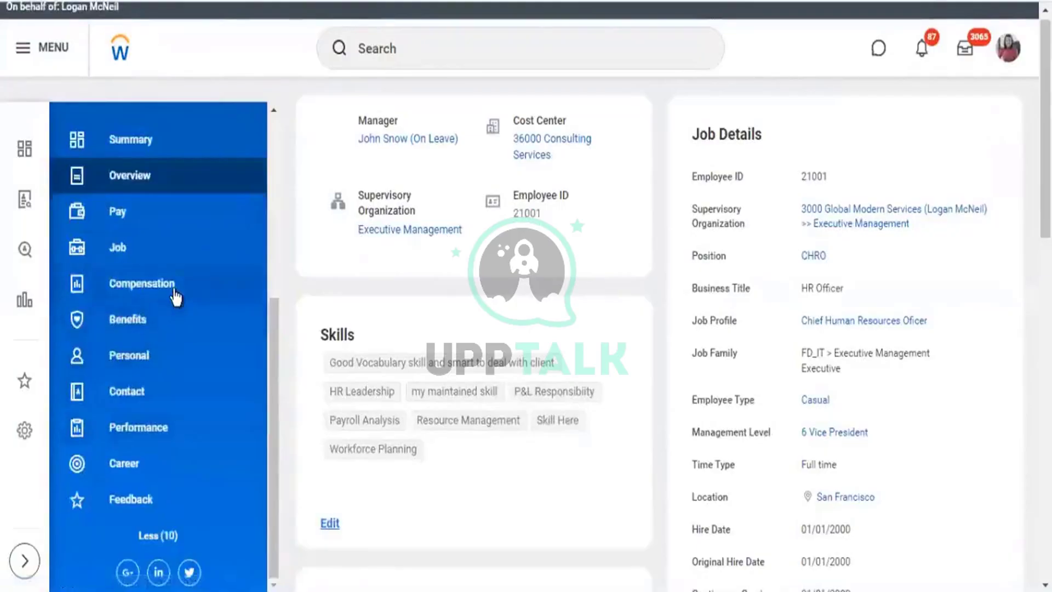
click(175, 298)
click(475, 129)
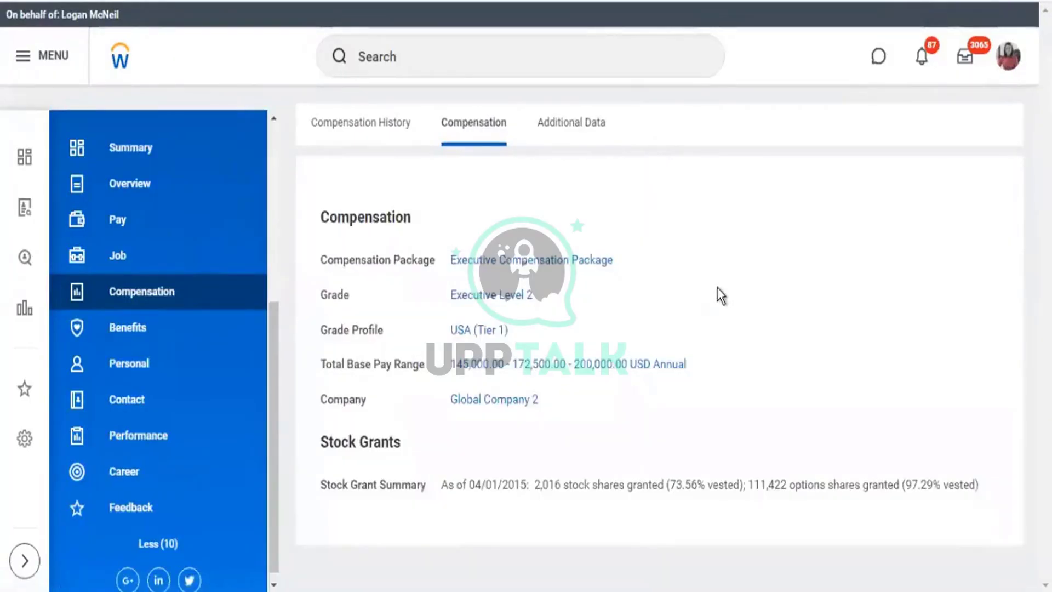
scroll(720, 295, down, 3)
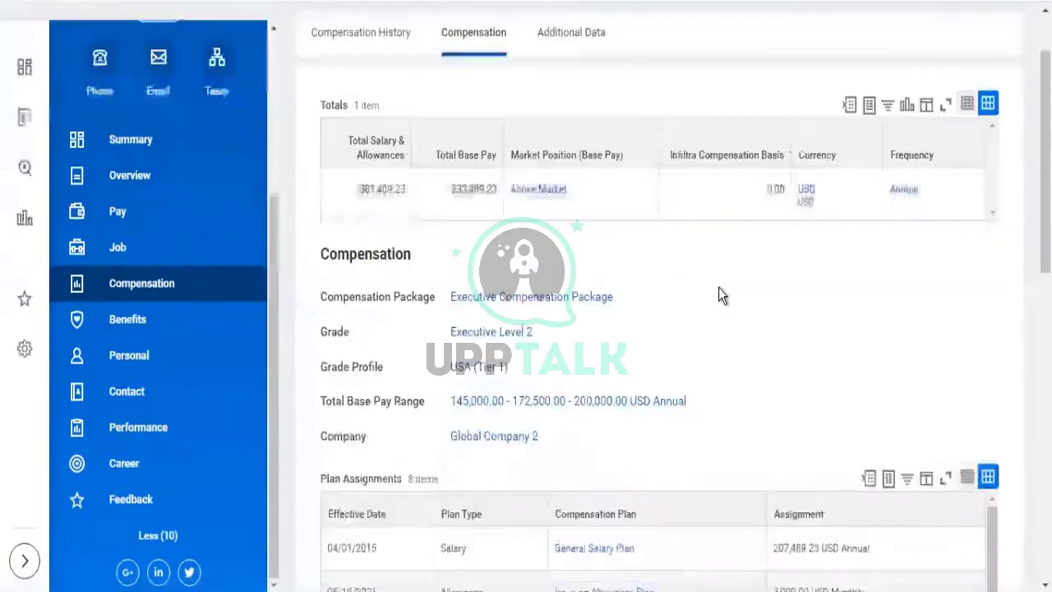
scroll(750, 287, down, 3)
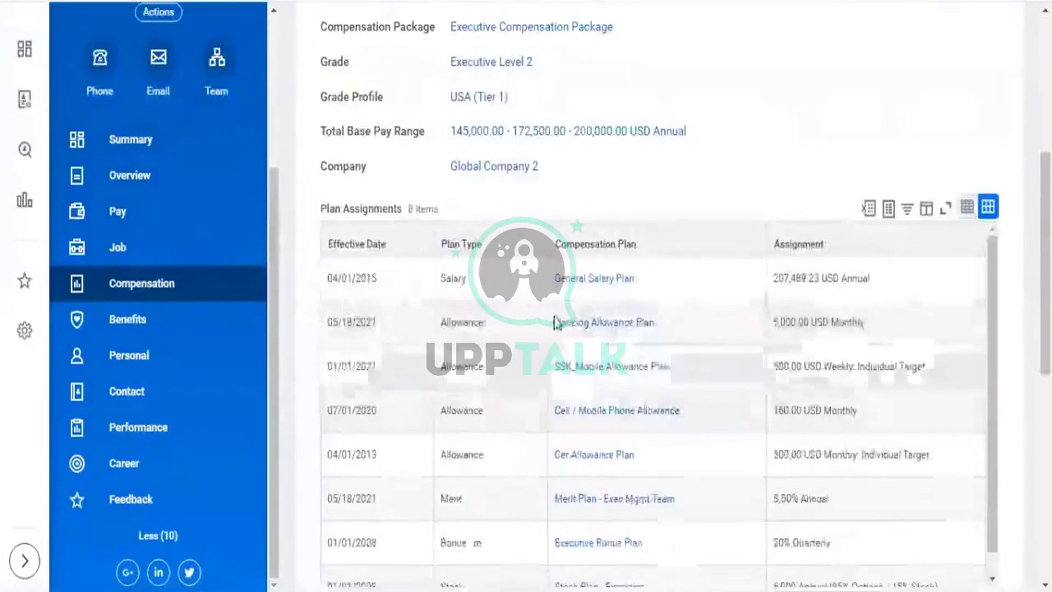
click(688, 454)
drag(841, 454, 804, 455)
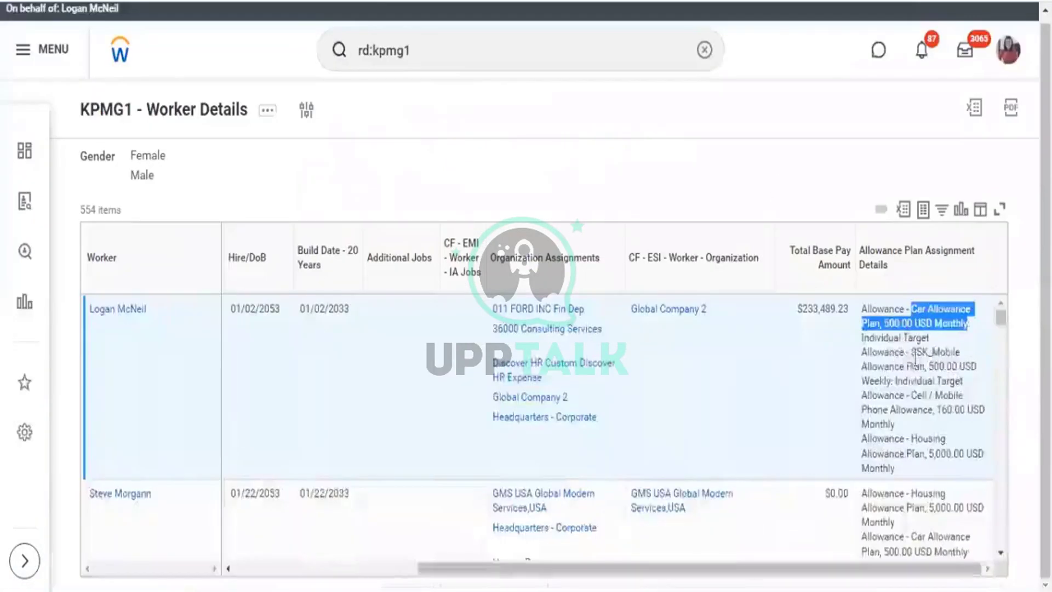
drag(909, 351, 972, 366)
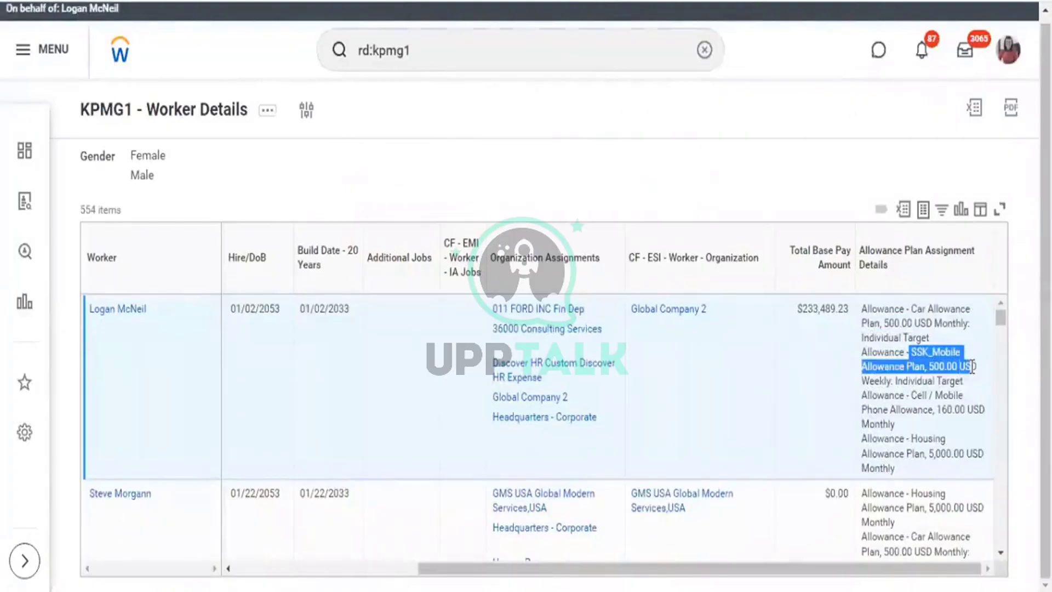
drag(941, 410, 973, 453)
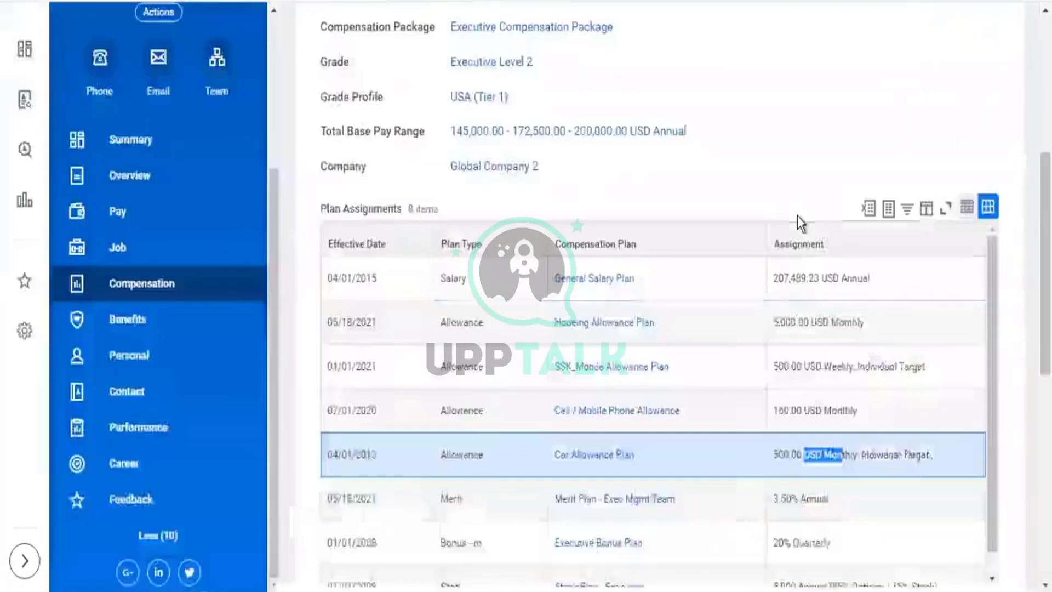
scroll(797, 215, down, 2)
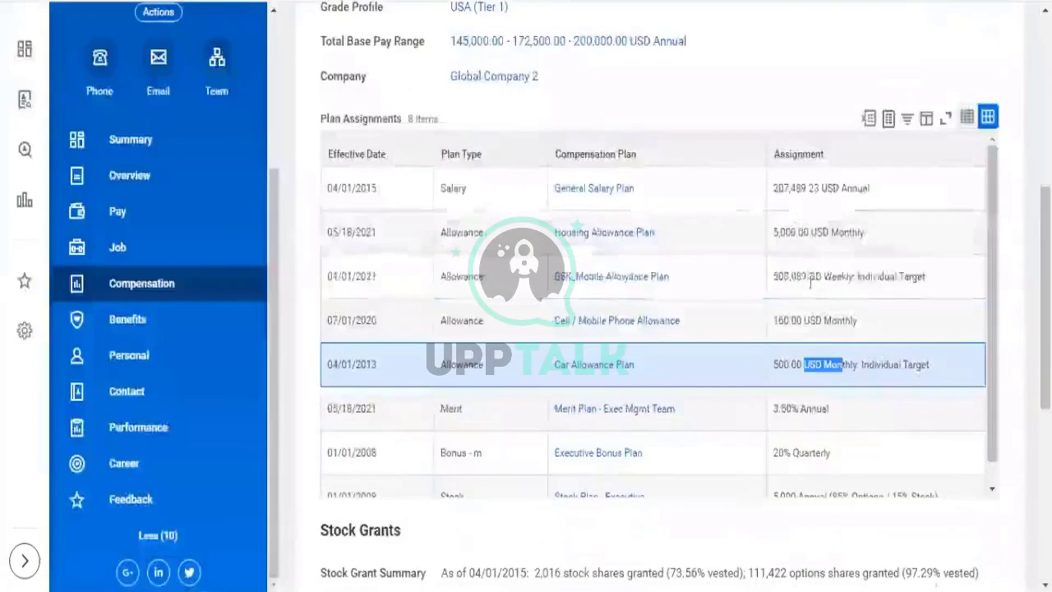
drag(809, 232, 780, 232)
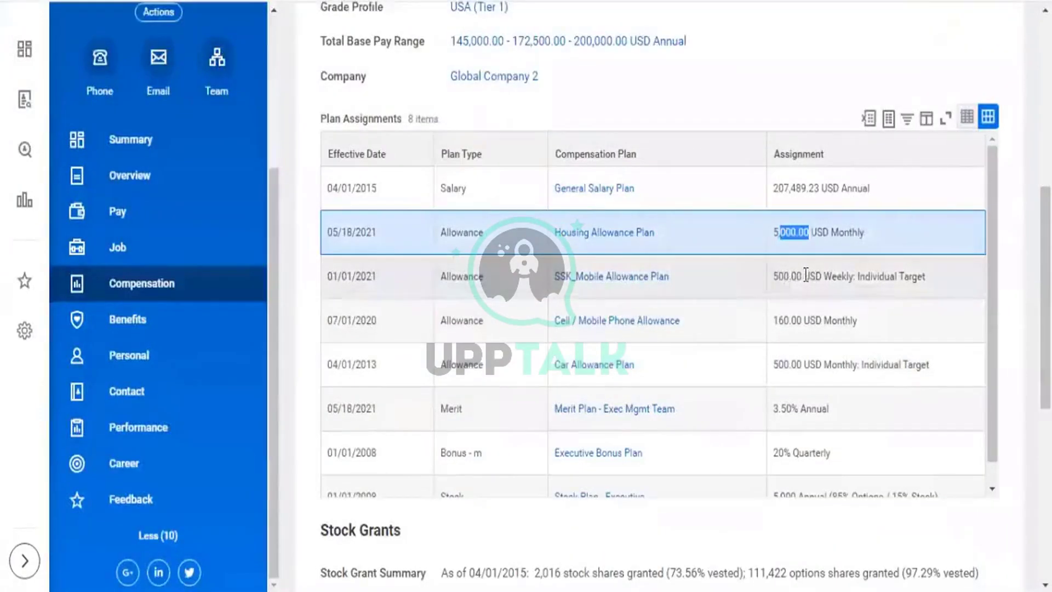
drag(774, 277, 798, 280)
click(824, 331)
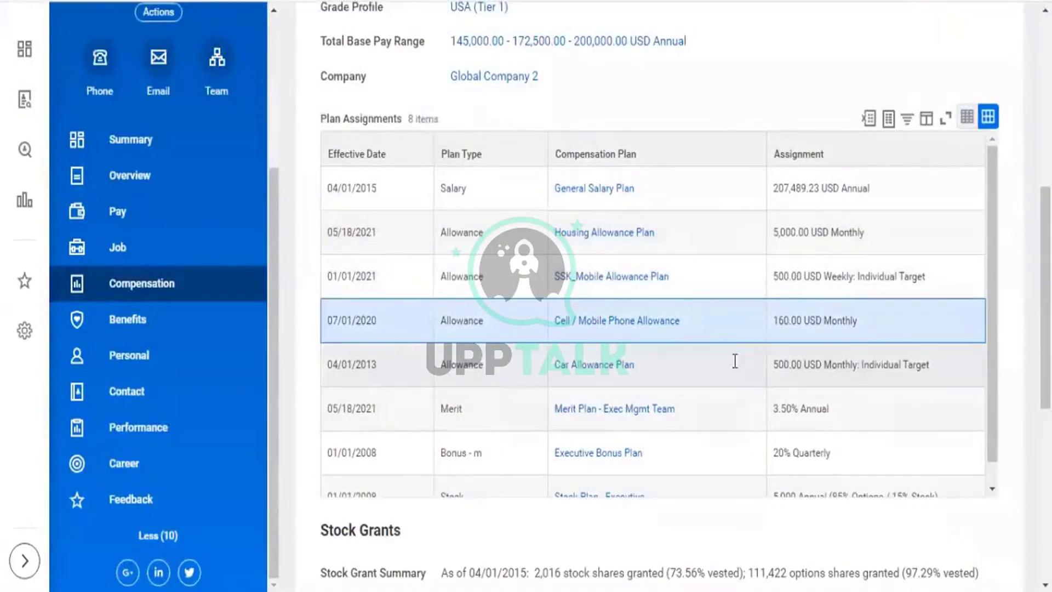
drag(857, 365, 326, 239)
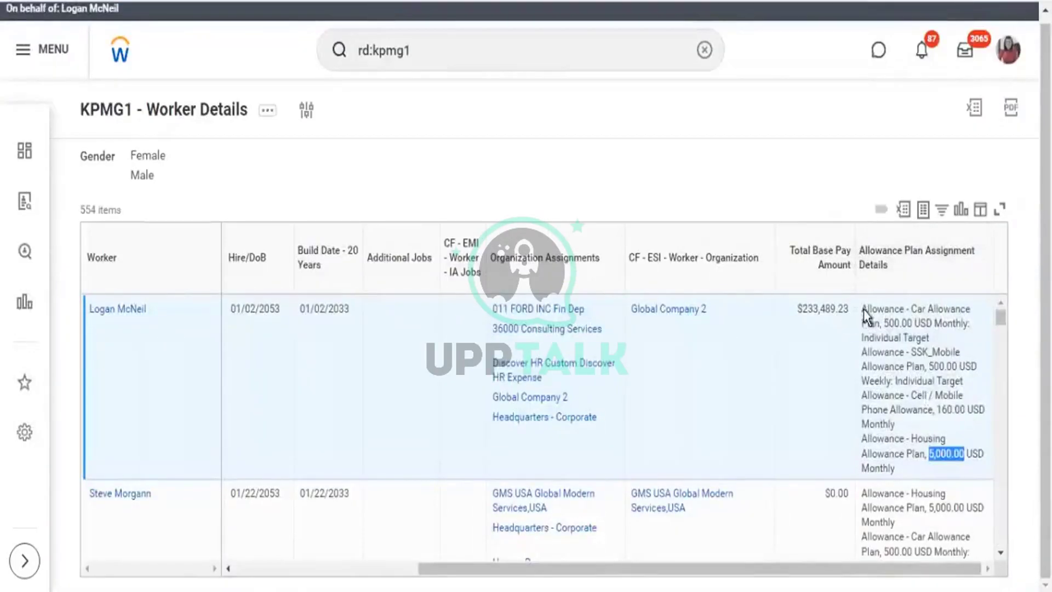
drag(862, 306, 904, 472)
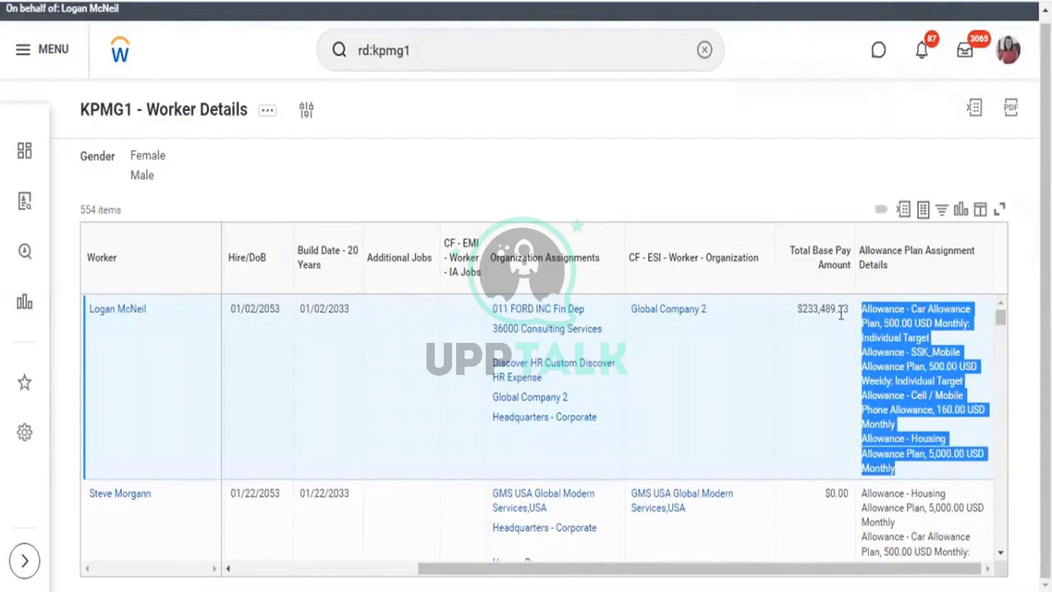
drag(840, 311, 797, 310)
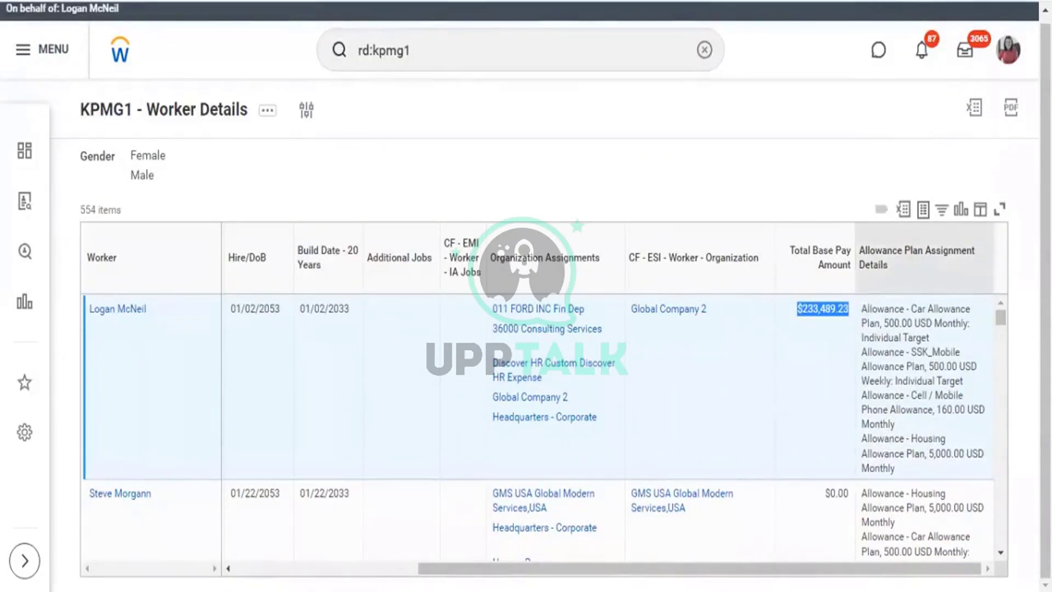
click(268, 112)
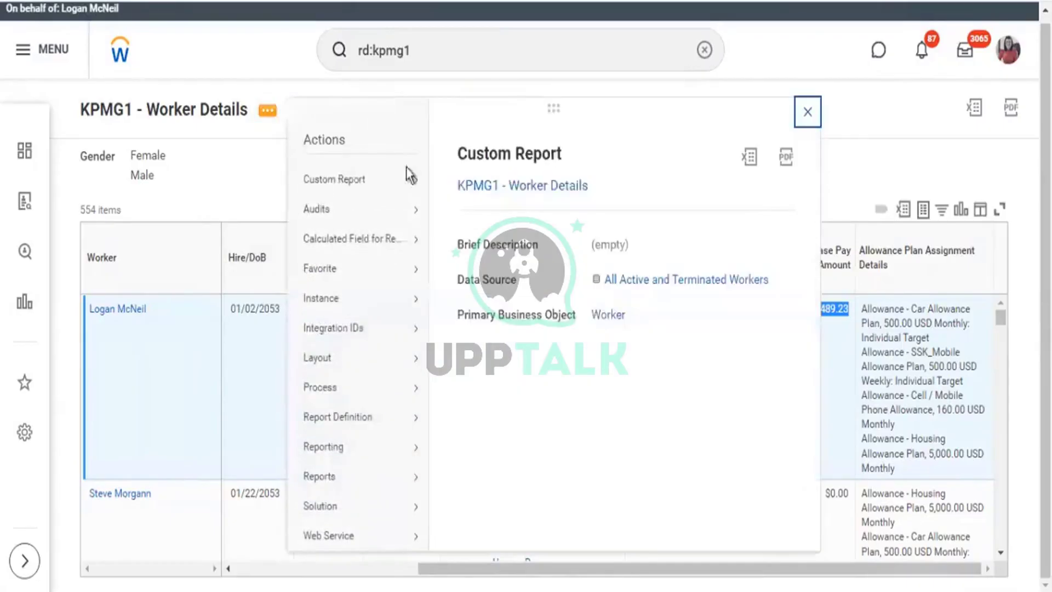
Choose Custom Report > Edit for the report, then switch to the Notepad document.
mouse_move(403, 185)
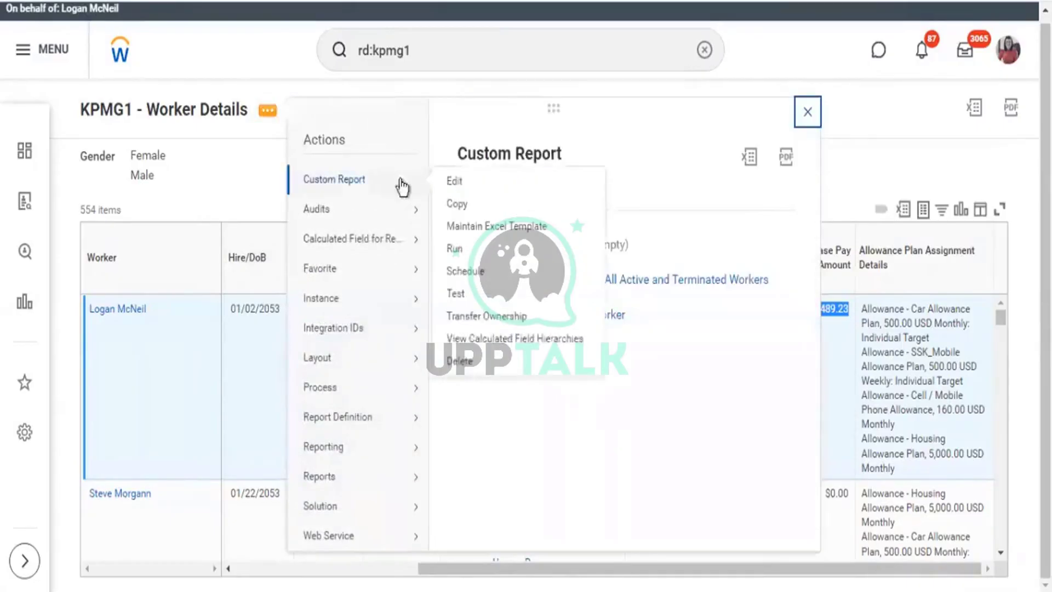
click(459, 181)
key(alt+Tab)
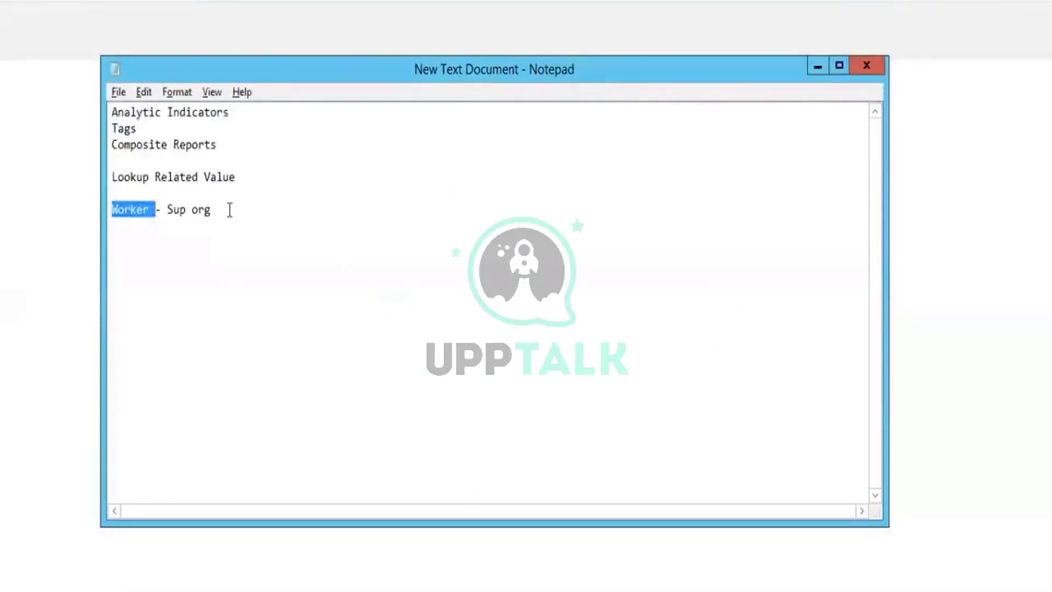
Overwrite the note's last two lines with 'LRV' and 'ARI S' on separate lines.
click(230, 208)
drag(126, 190, 111, 167)
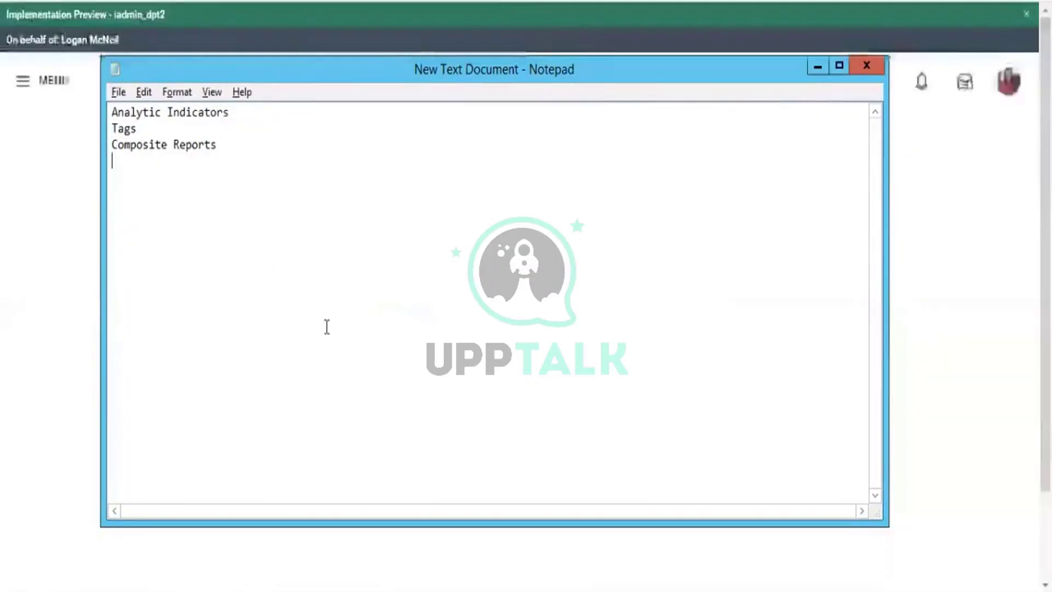
text(LR)
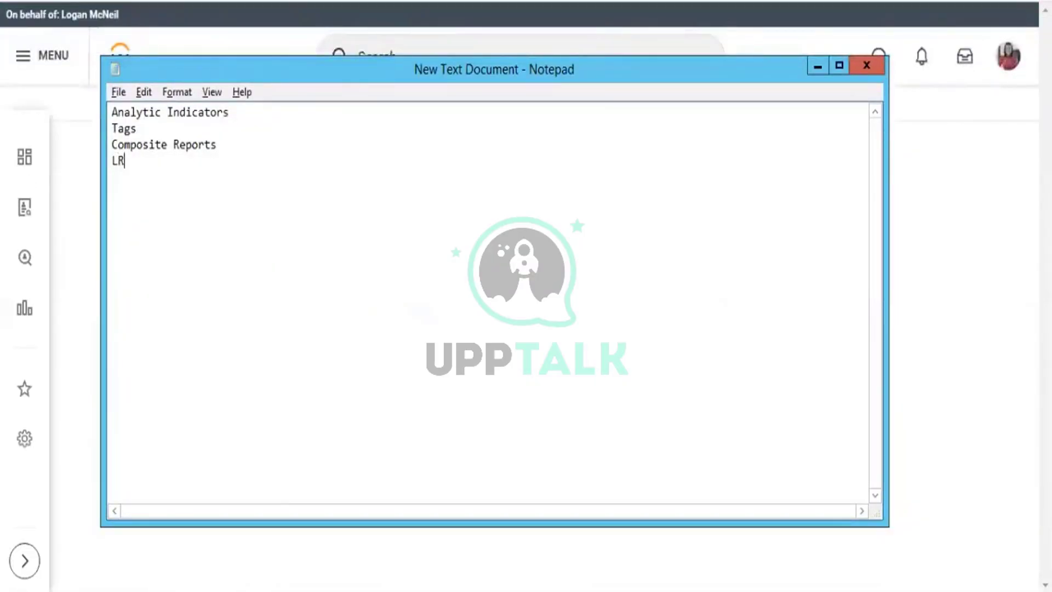
text(V)
key(Return)
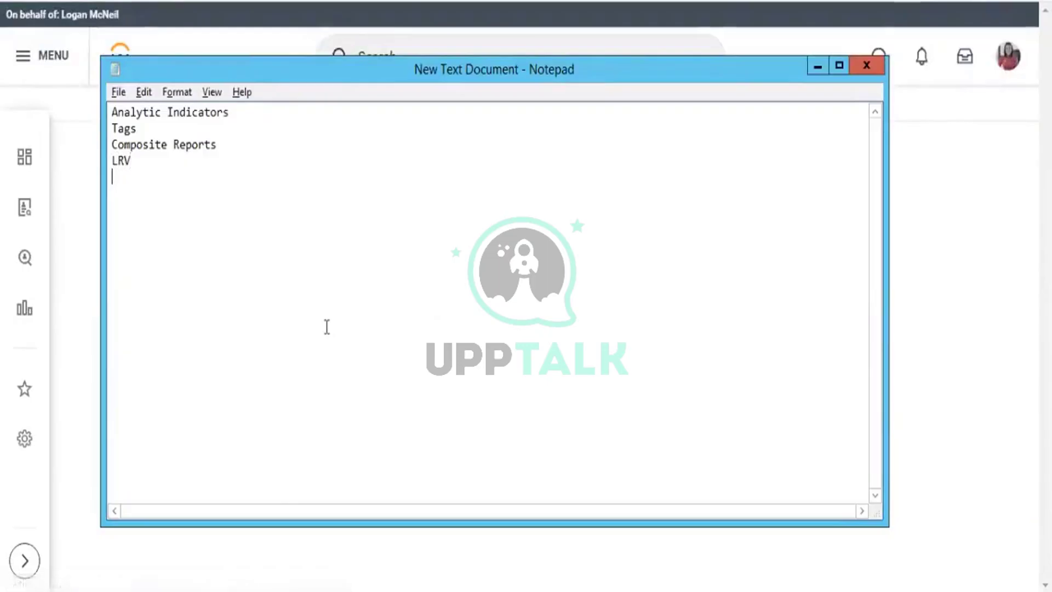
text(S)
key(BackSpace)
text(ARI )
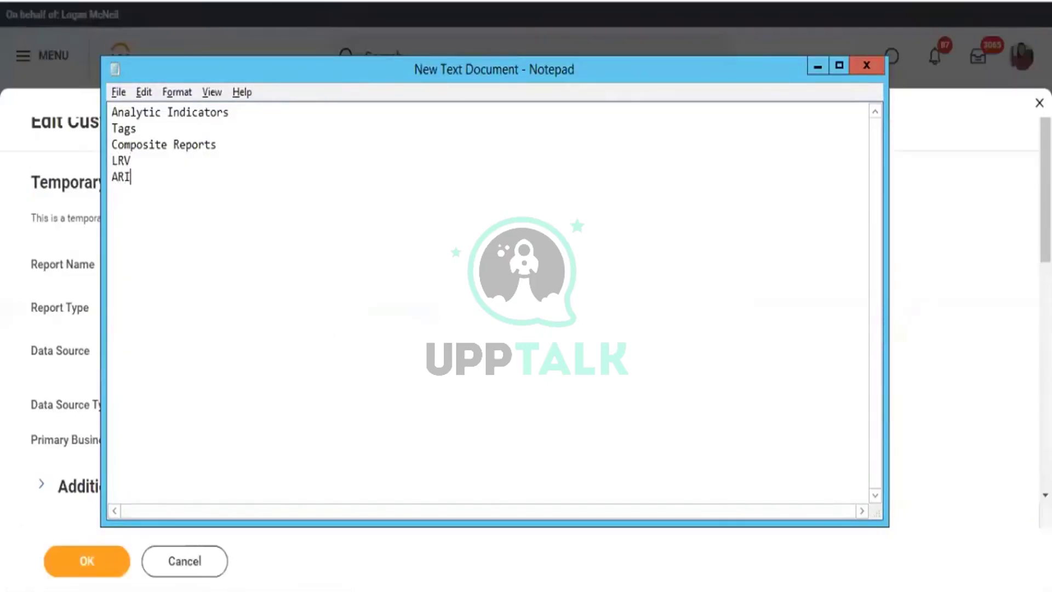
text(S)
Back in Workday, add a row below the last report column and open its field choices.
key(alt+Tab)
scroll(418, 254, down, 5)
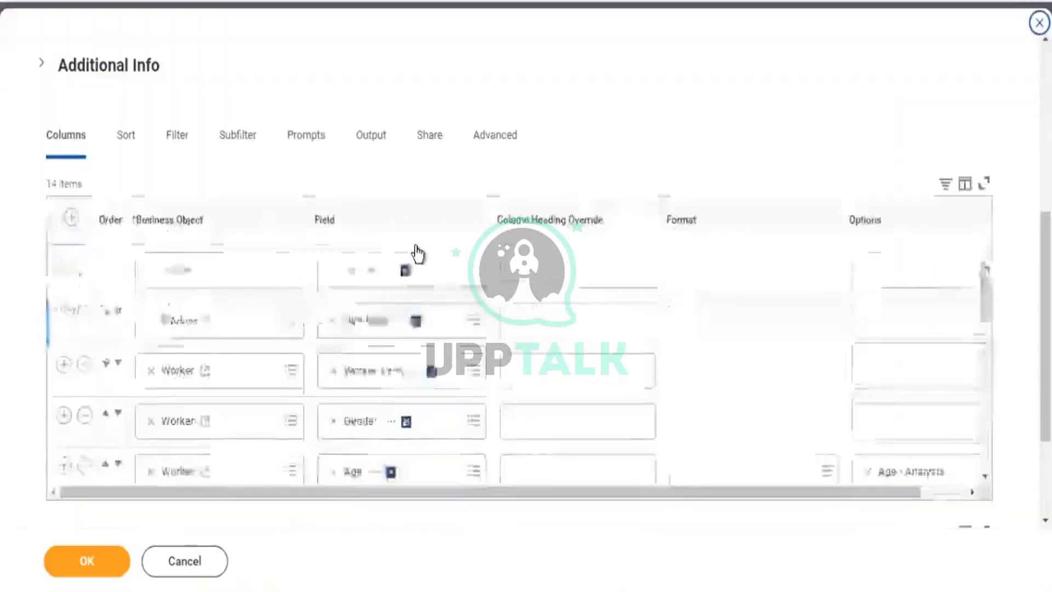
scroll(418, 254, down, 3)
scroll(597, 164, down, 3)
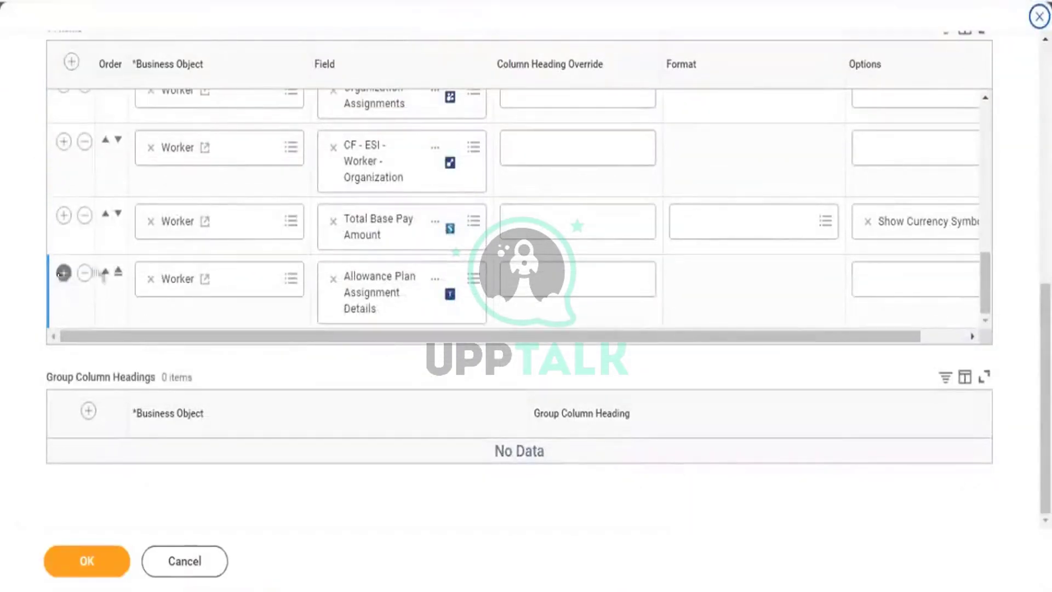
click(63, 272)
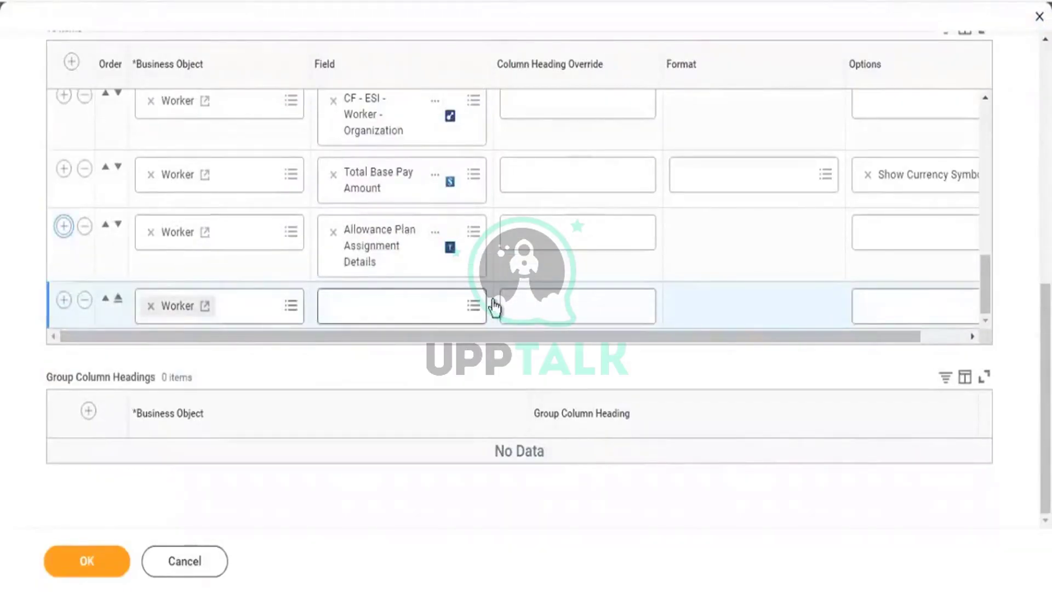
click(493, 305)
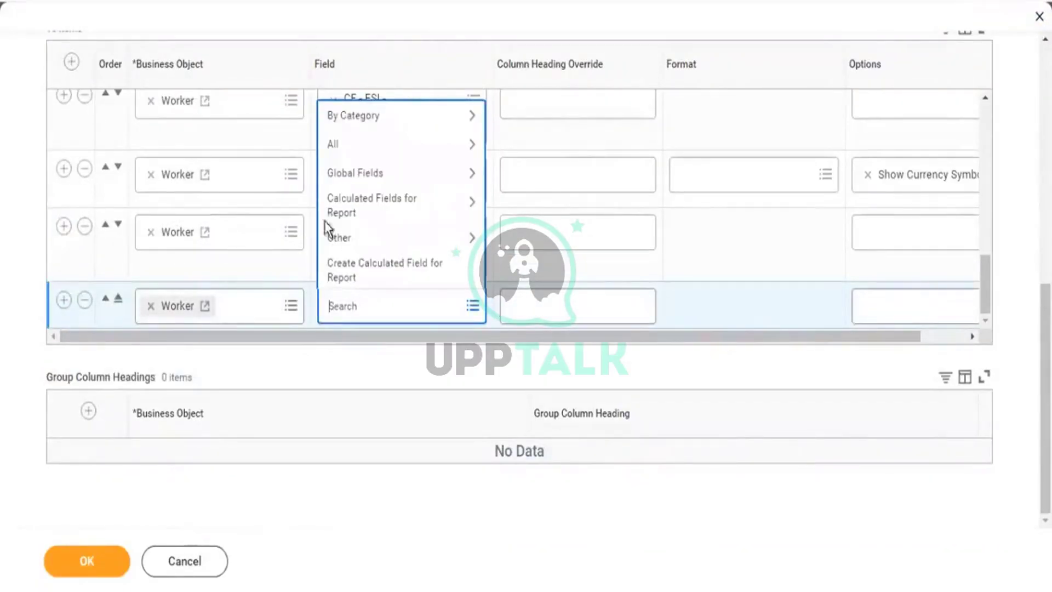
Create a calculated field for the report using the Sum Related Instances function, found via 'sn'.
click(586, 332)
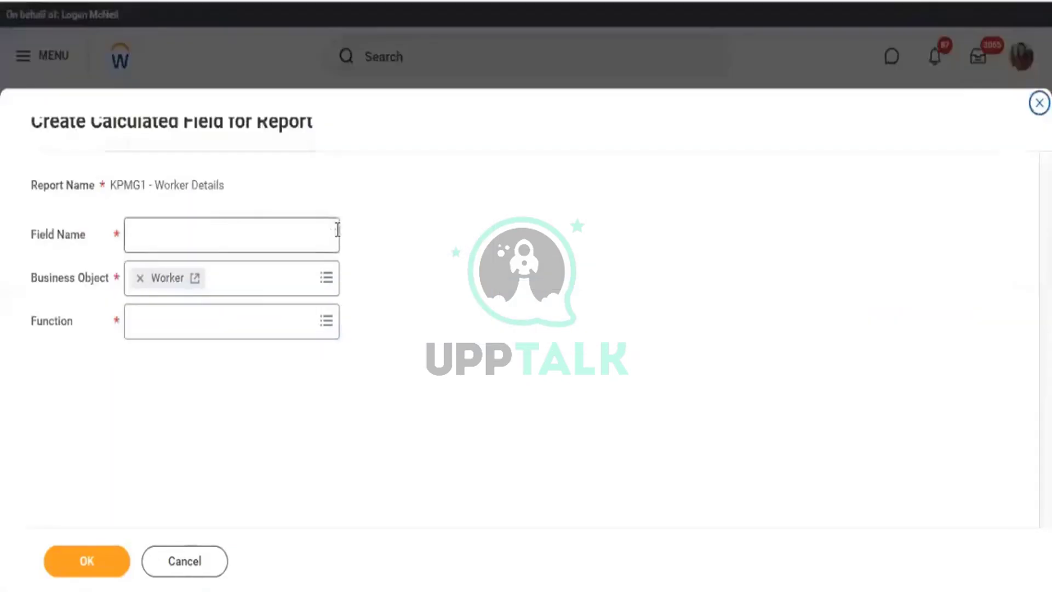
click(240, 325)
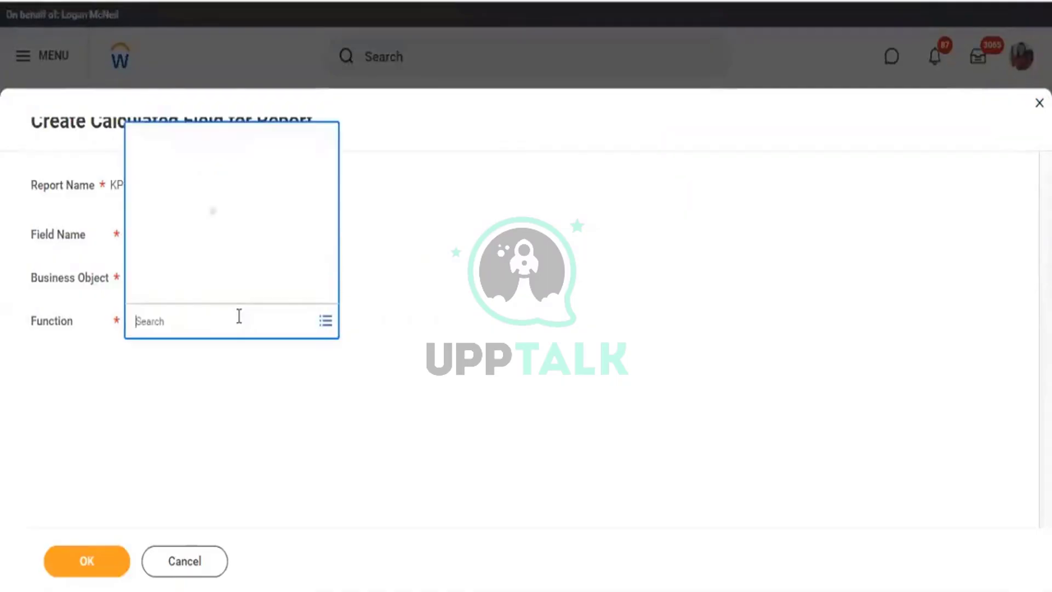
text(sn)
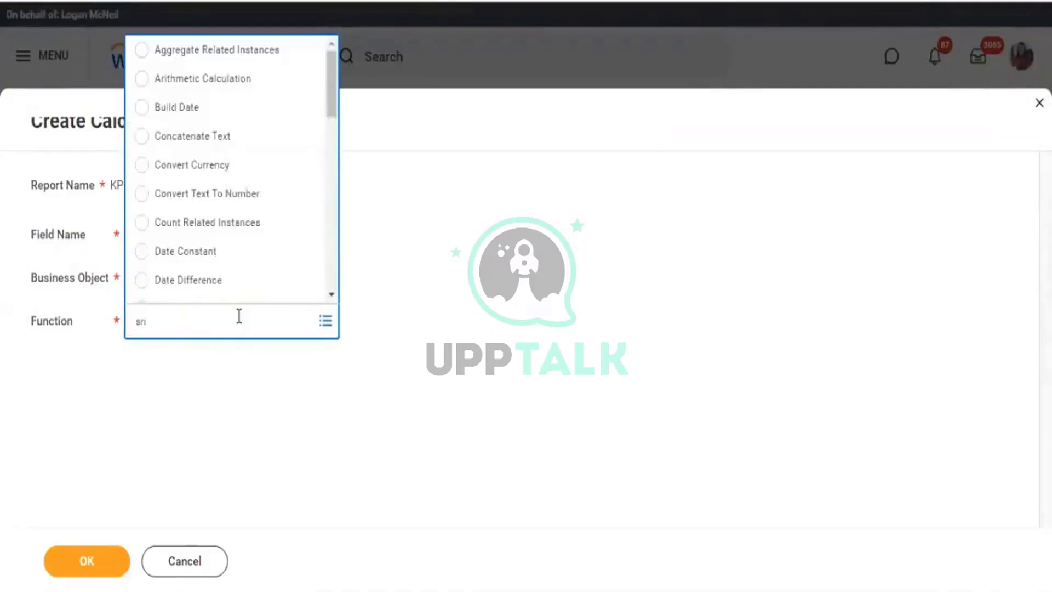
key(Return)
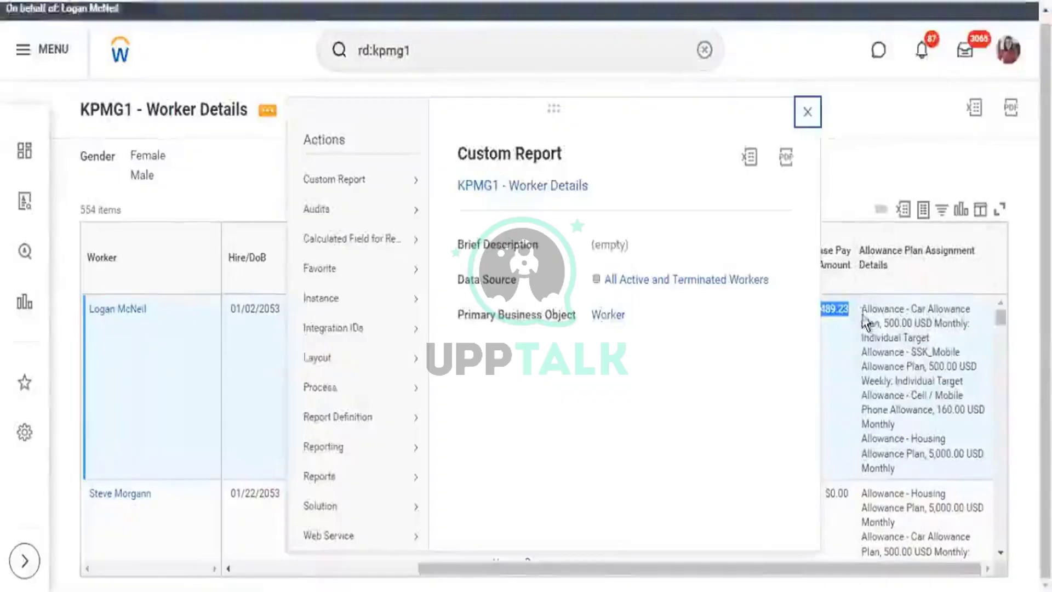
click(866, 322)
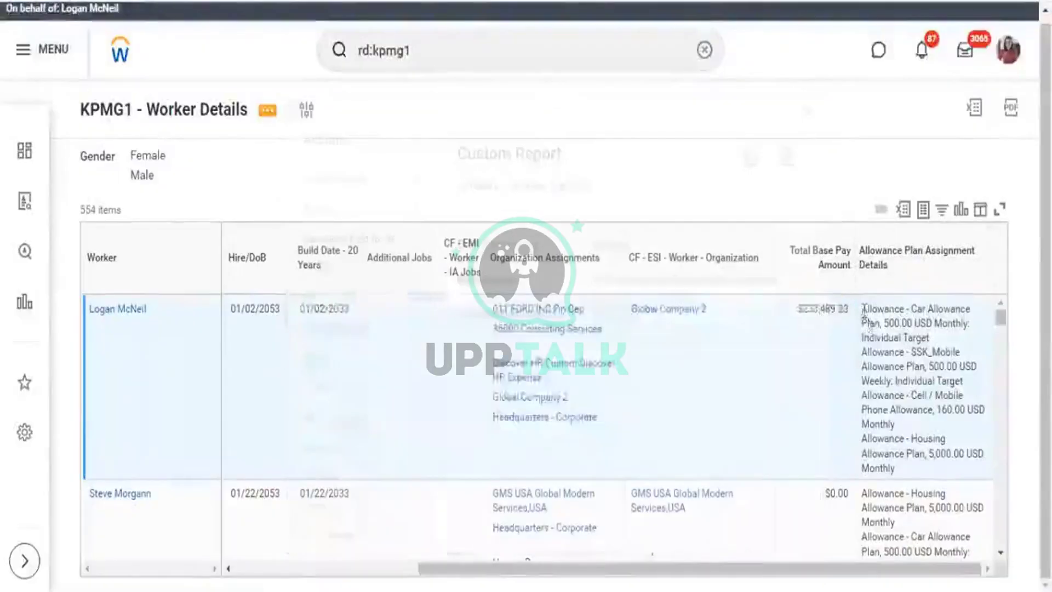
drag(863, 308, 882, 322)
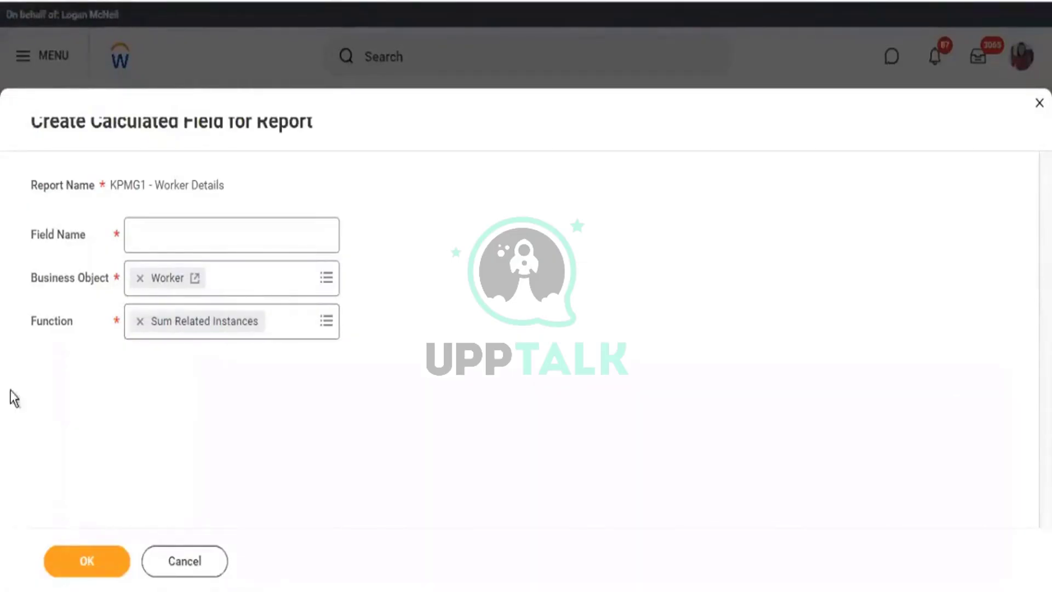
Name the calculated field 'CF - Worker - SRI - allowance Amount' and confirm.
drag(38, 327, 141, 329)
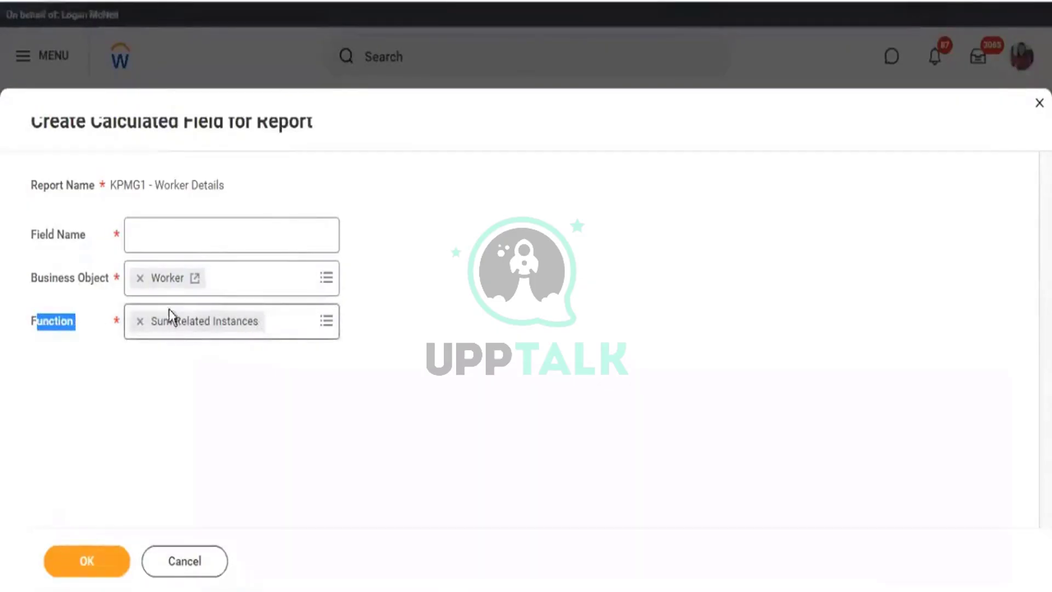
click(176, 231)
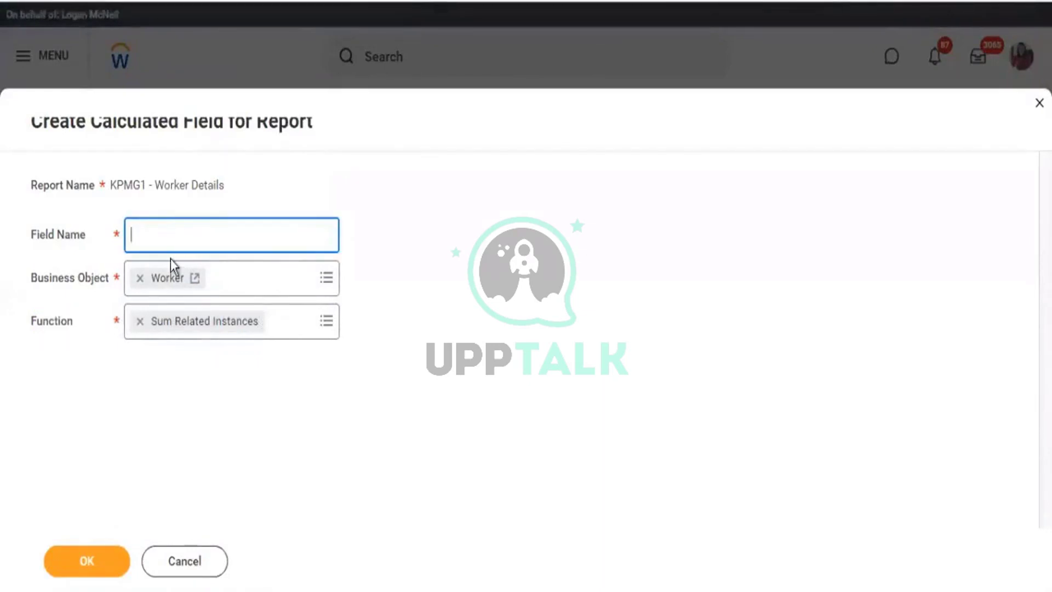
text(CF - )
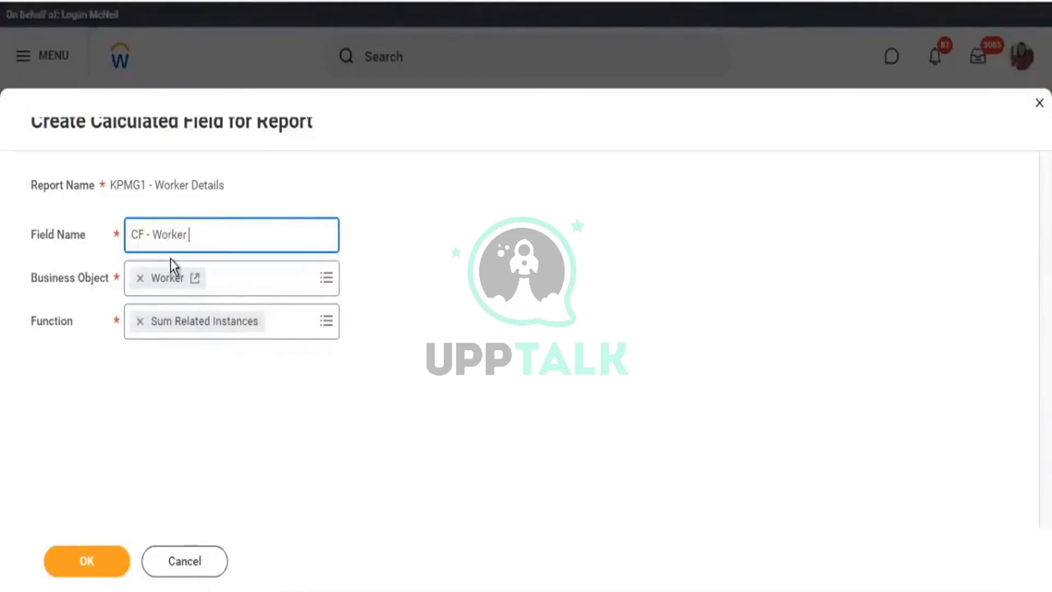
text(Worker - SRI - a)
key(BackSpace)
key(BackSpace)
key(BackSpace)
text(- allowanc)
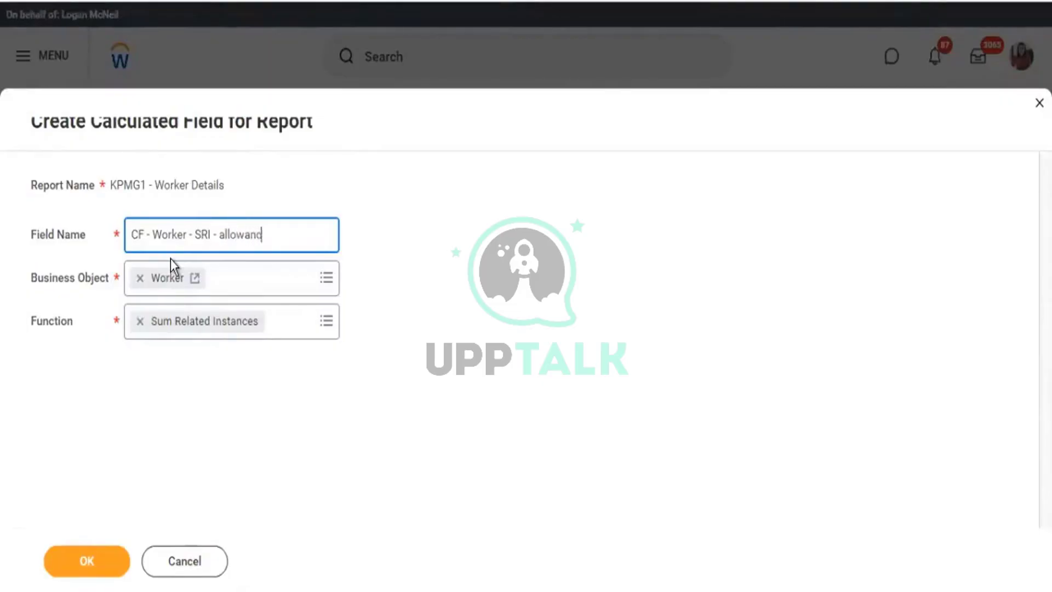
text(e Amount)
click(103, 555)
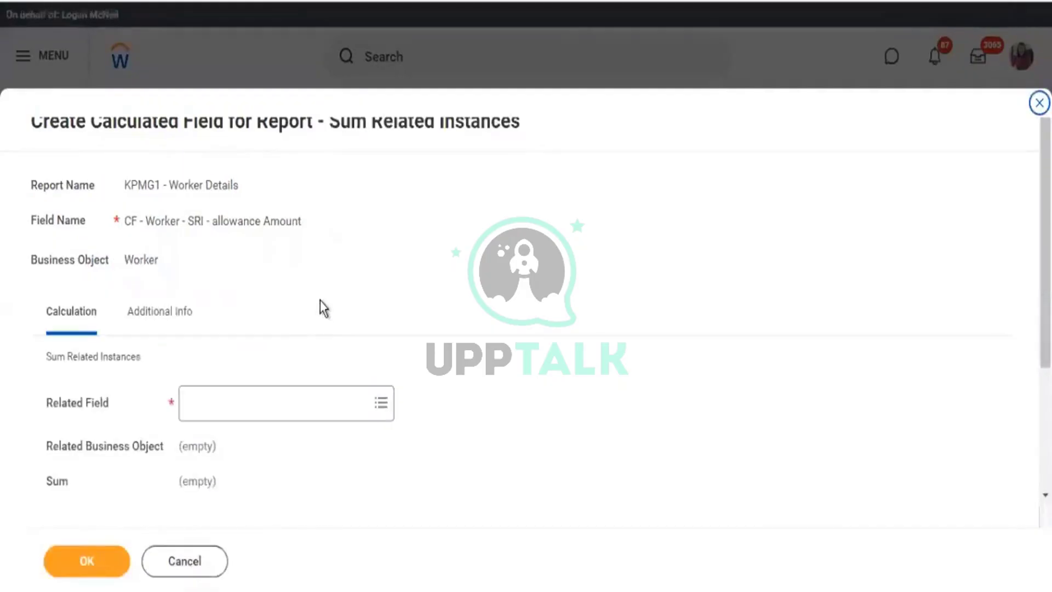
Choose Allowance Plan Assignments as the related field by searching 'allowance'.
scroll(320, 301, down, 3)
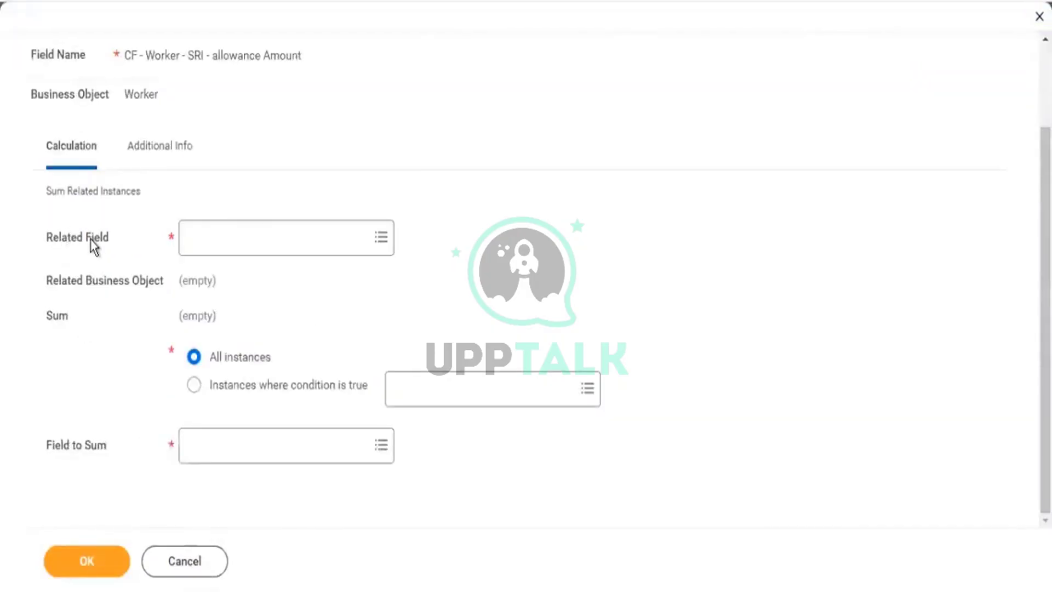
drag(53, 237, 101, 239)
click(198, 244)
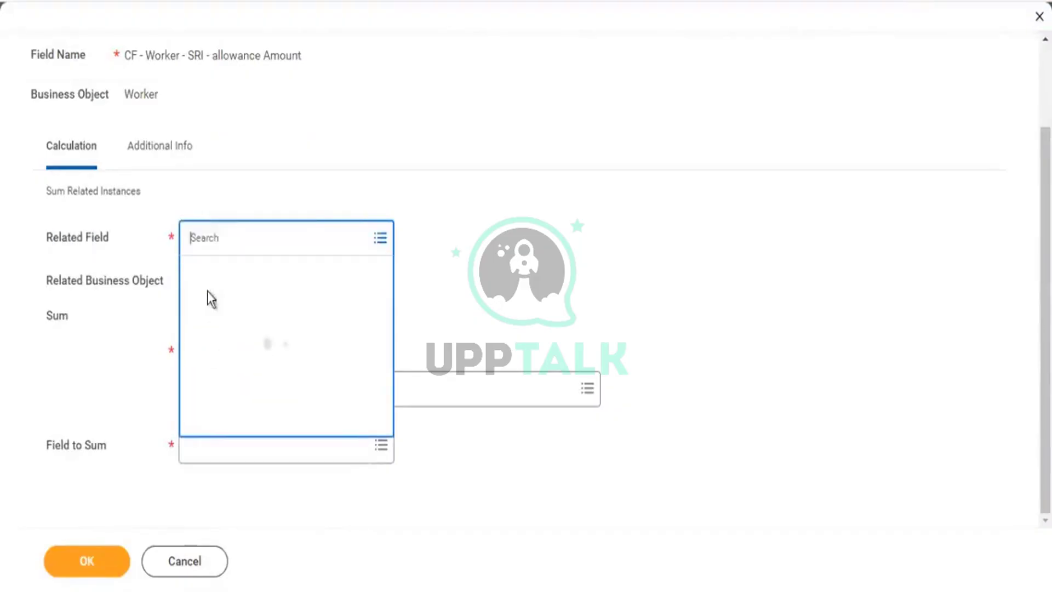
text(allowance)
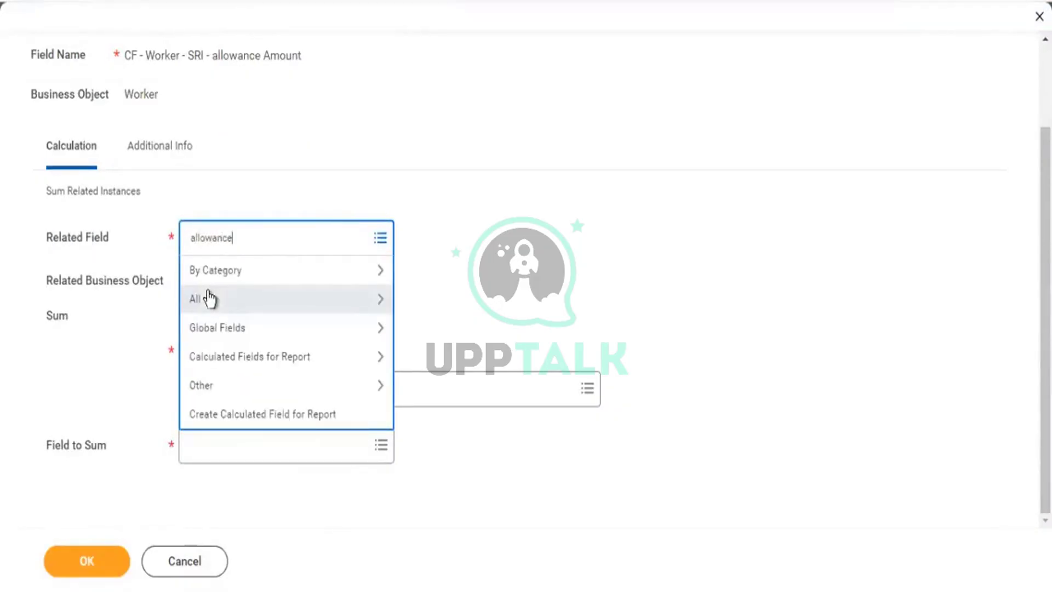
key(Return)
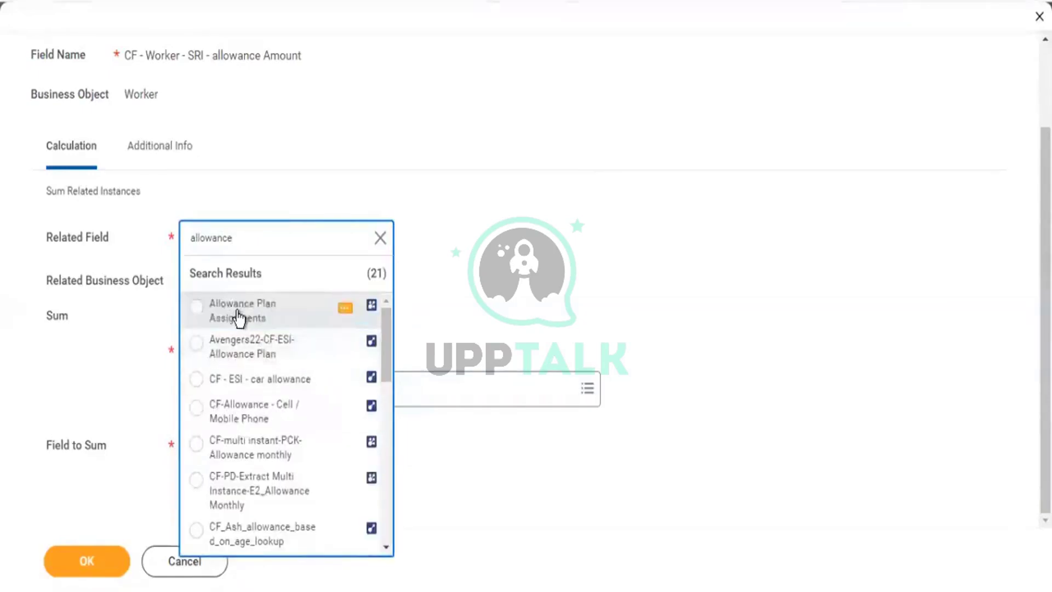
click(238, 316)
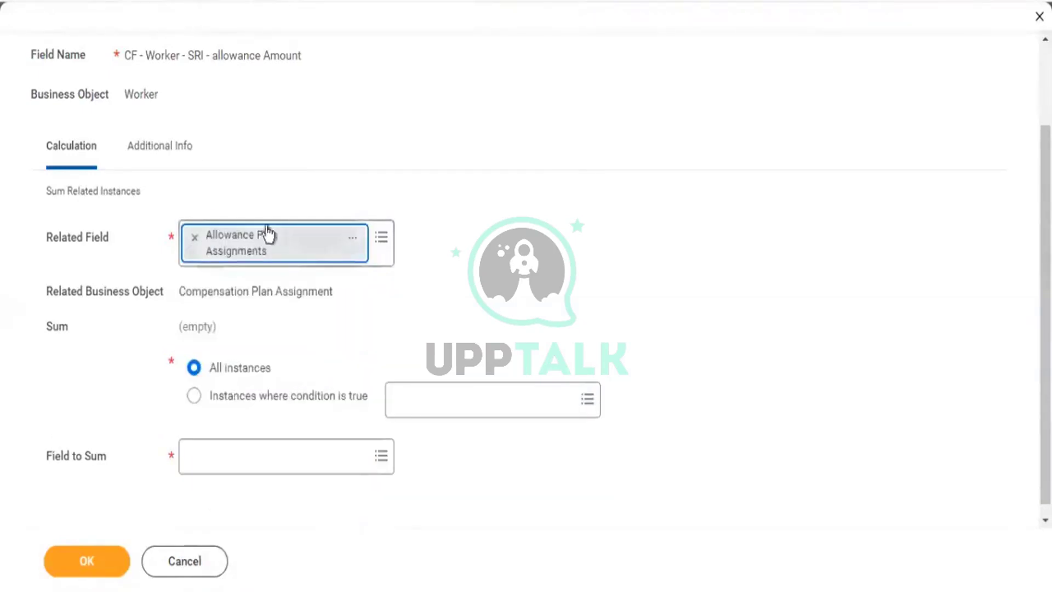
Inspect the Allowance Plan Assignments field details, including its Worker business object, then close them.
click(353, 238)
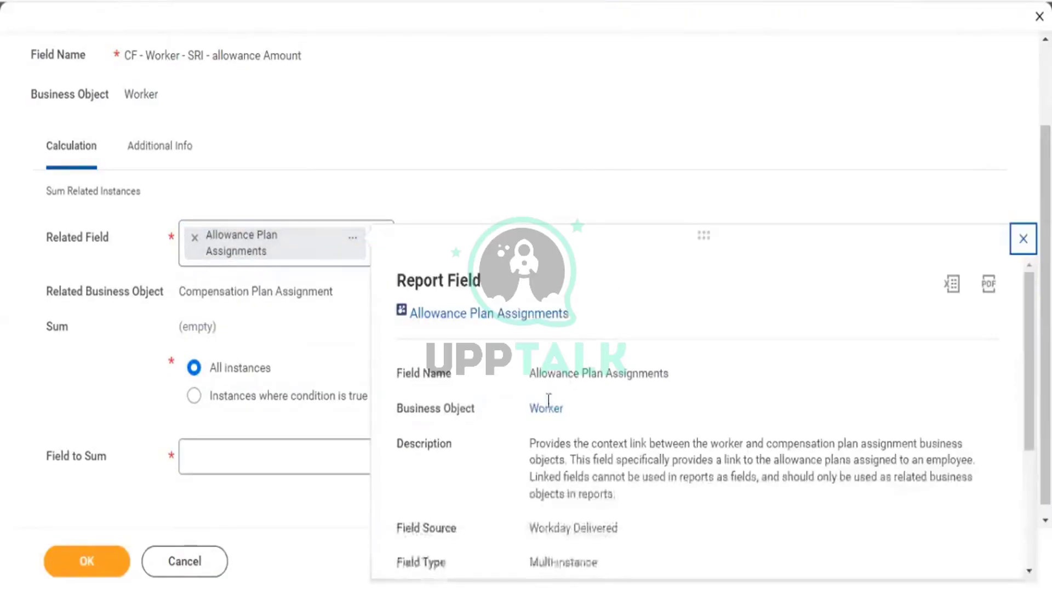
drag(527, 406, 571, 406)
scroll(576, 417, down, 2)
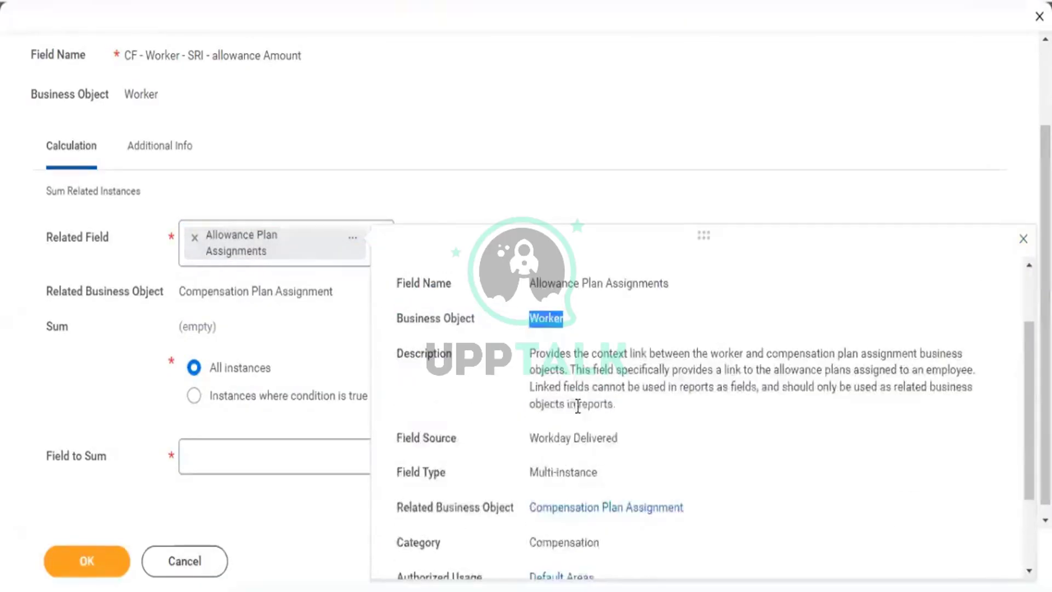
scroll(638, 299, up, 2)
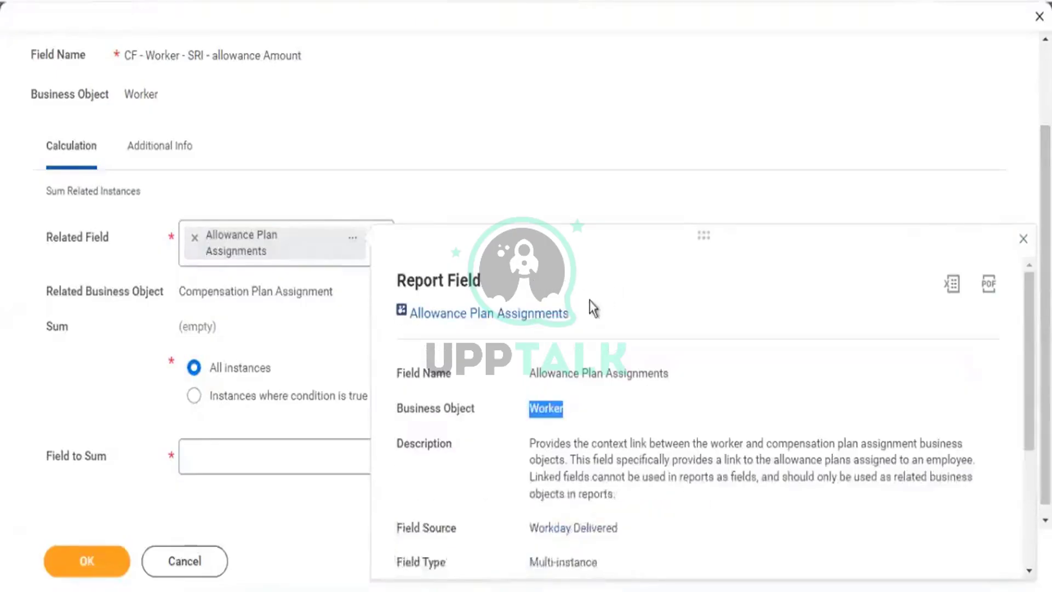
drag(573, 320, 406, 335)
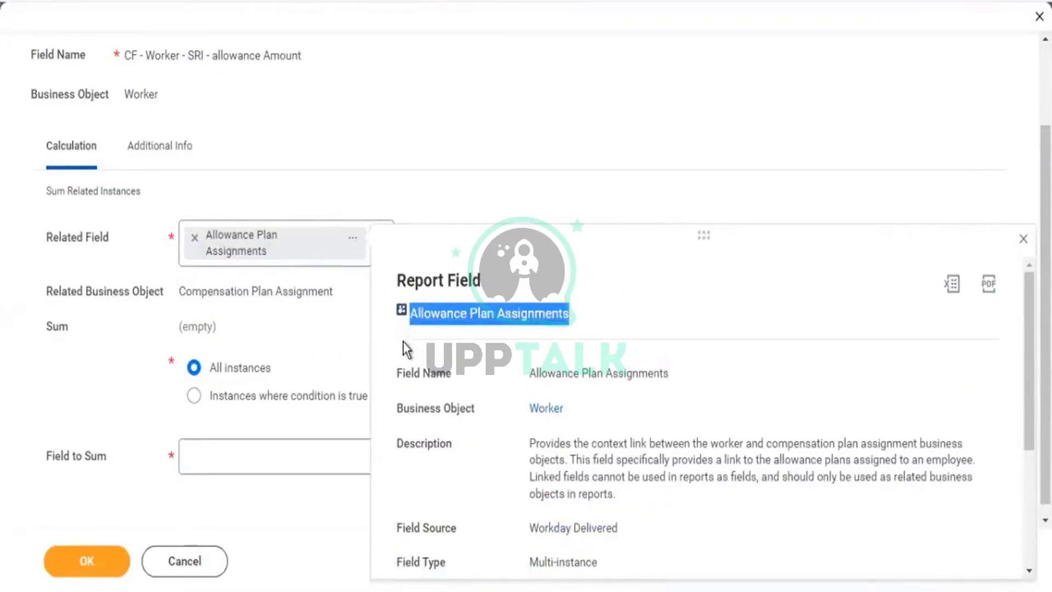
click(564, 128)
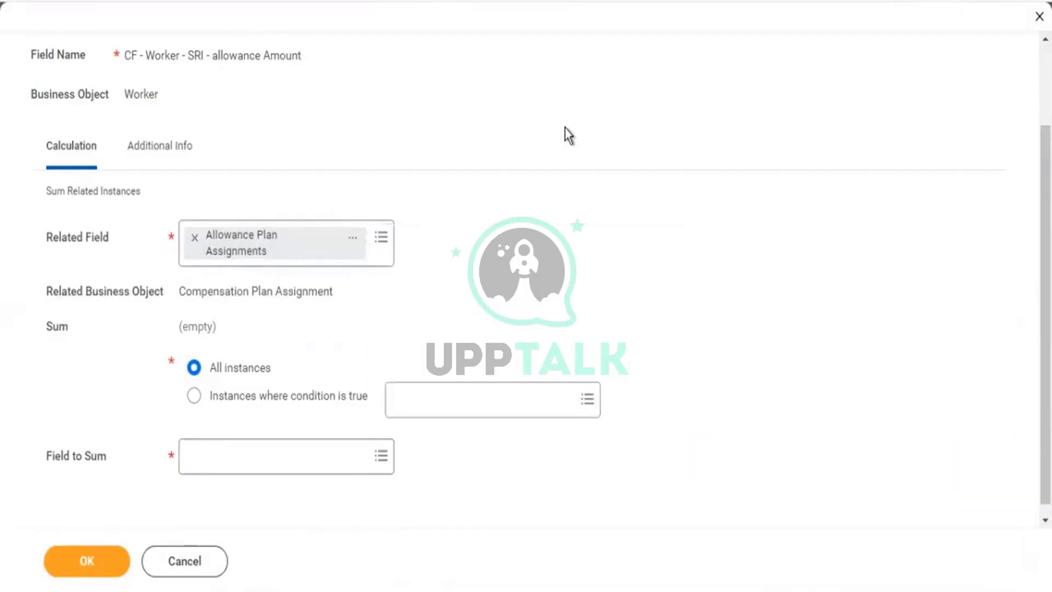
scroll(486, 211, down, 1)
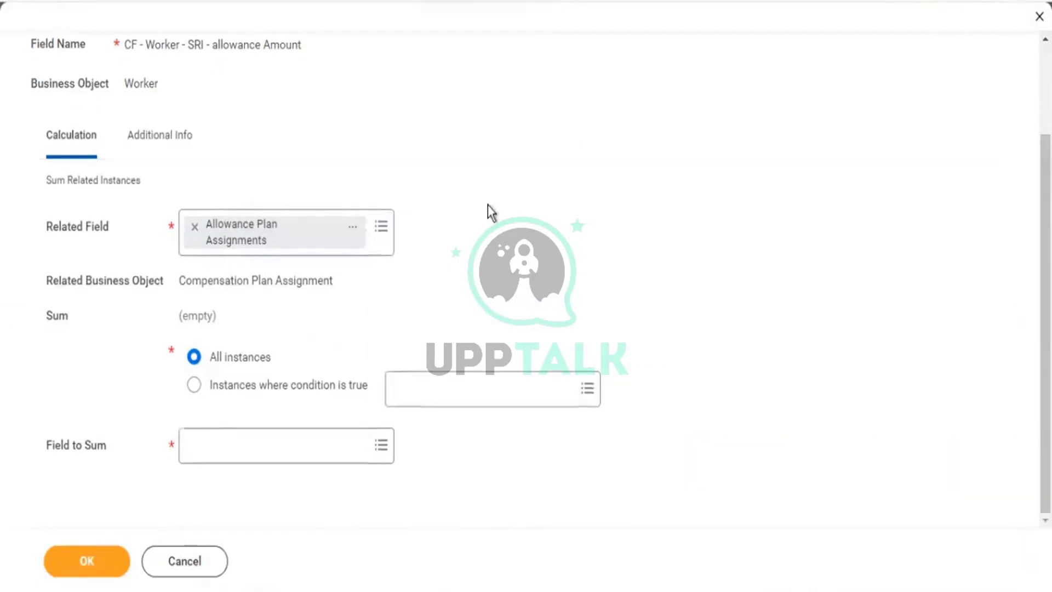
Review the Sum Related Instances settings (Compensation Plan Assignment, All instances) and open the Field to Sum choices.
drag(235, 384, 300, 384)
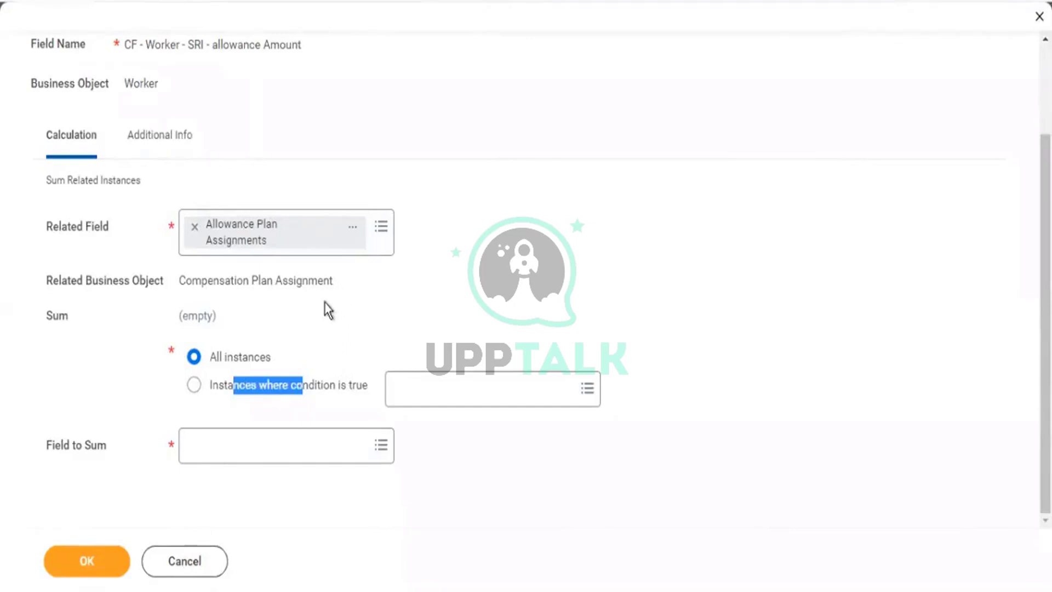
drag(365, 381, 237, 379)
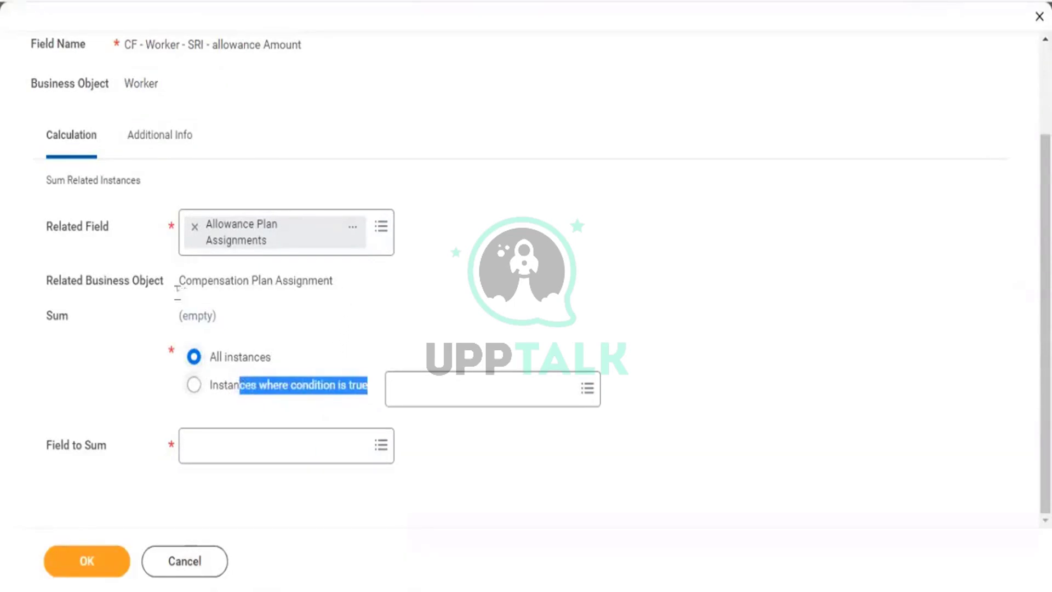
drag(180, 281, 290, 282)
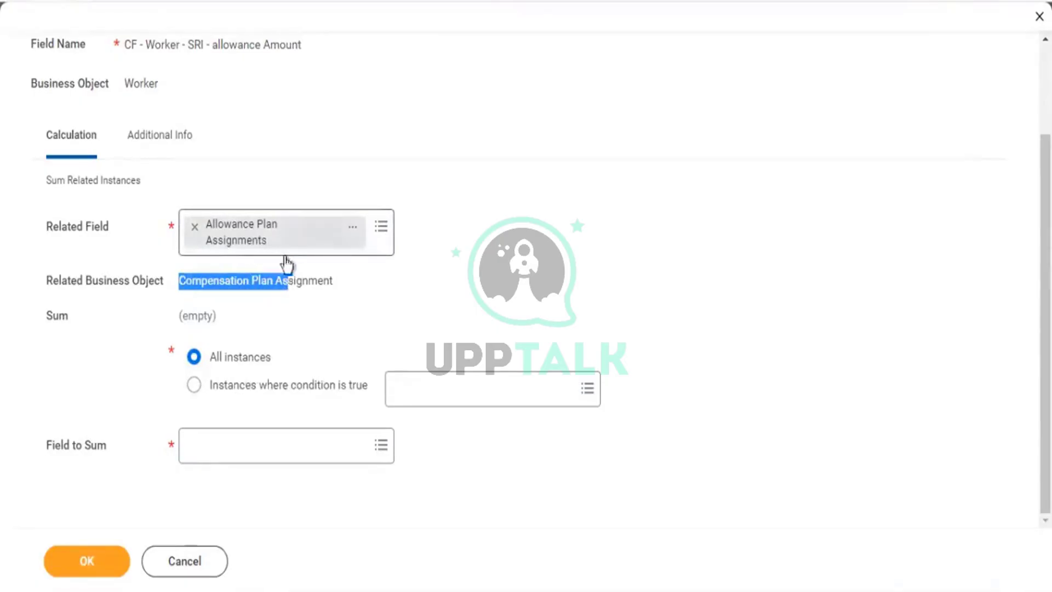
drag(61, 281, 163, 277)
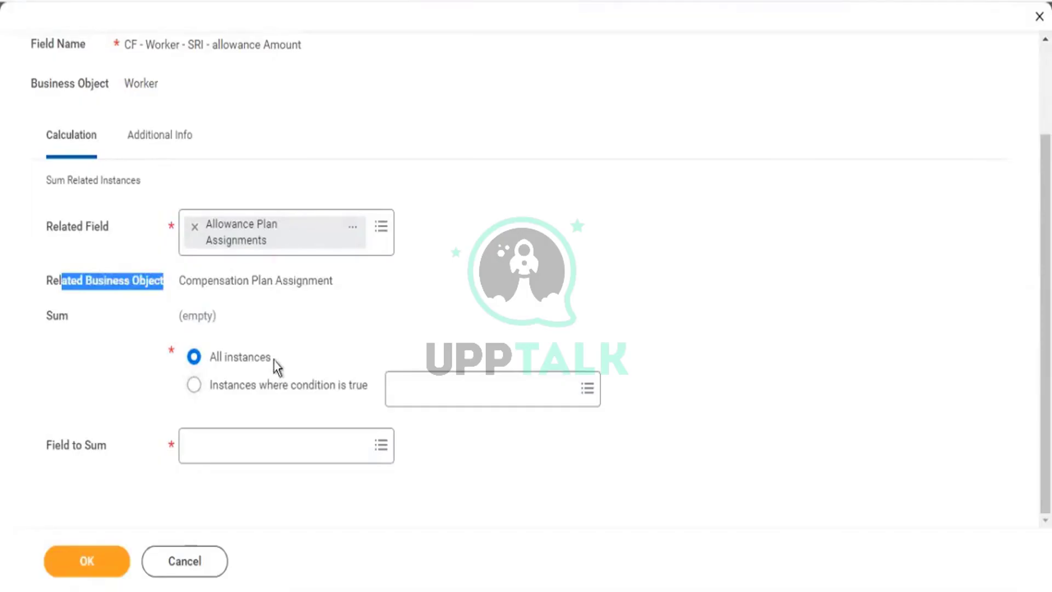
drag(273, 359, 212, 366)
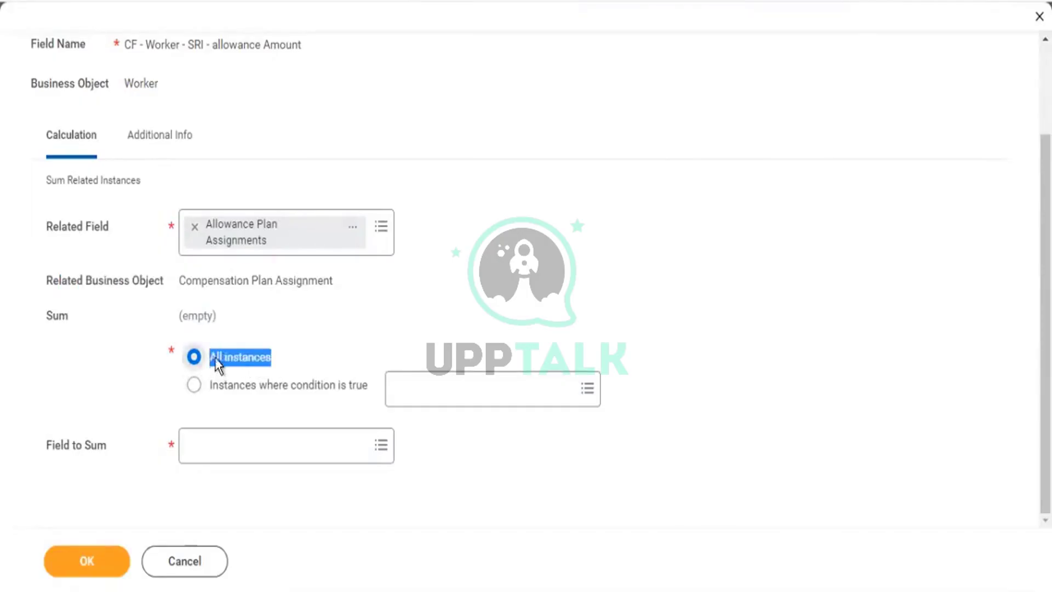
click(217, 447)
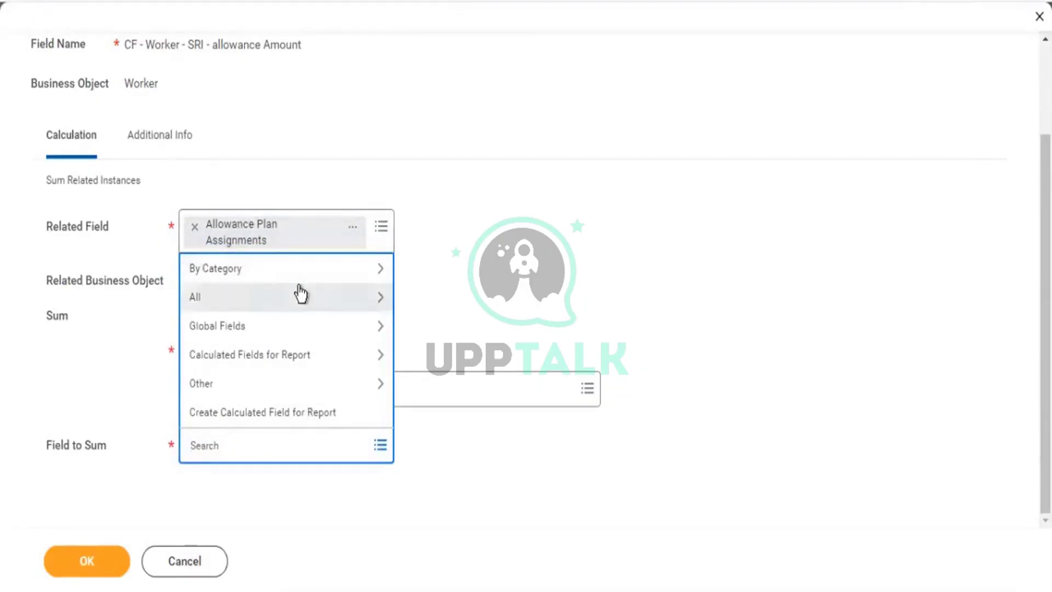
Search 'am' in the Field to Sum prompt to list the 12 amount-related fields.
text(amount)
click(300, 286)
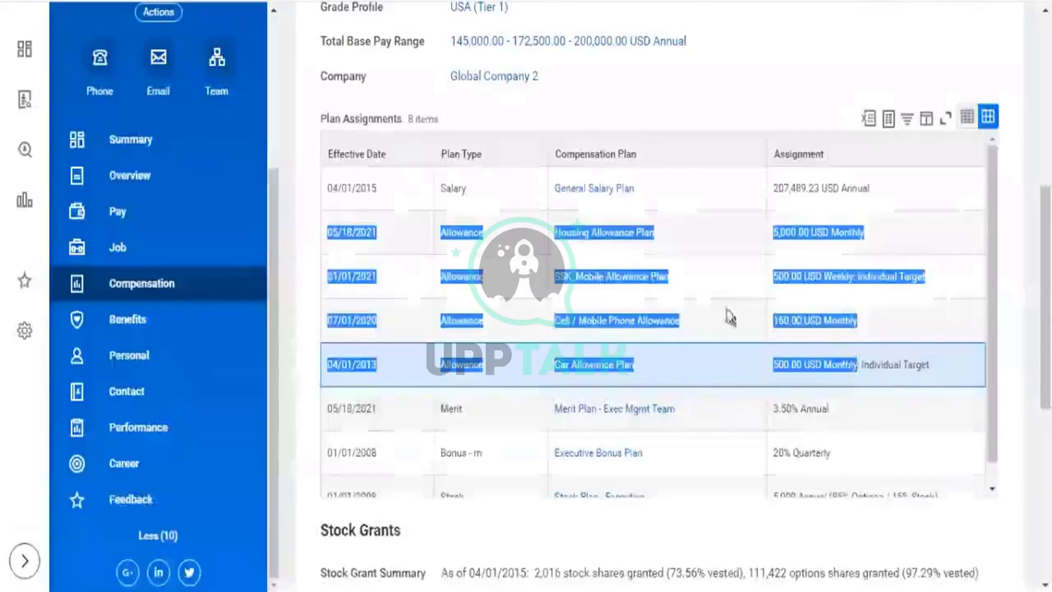
drag(728, 312, 961, 309)
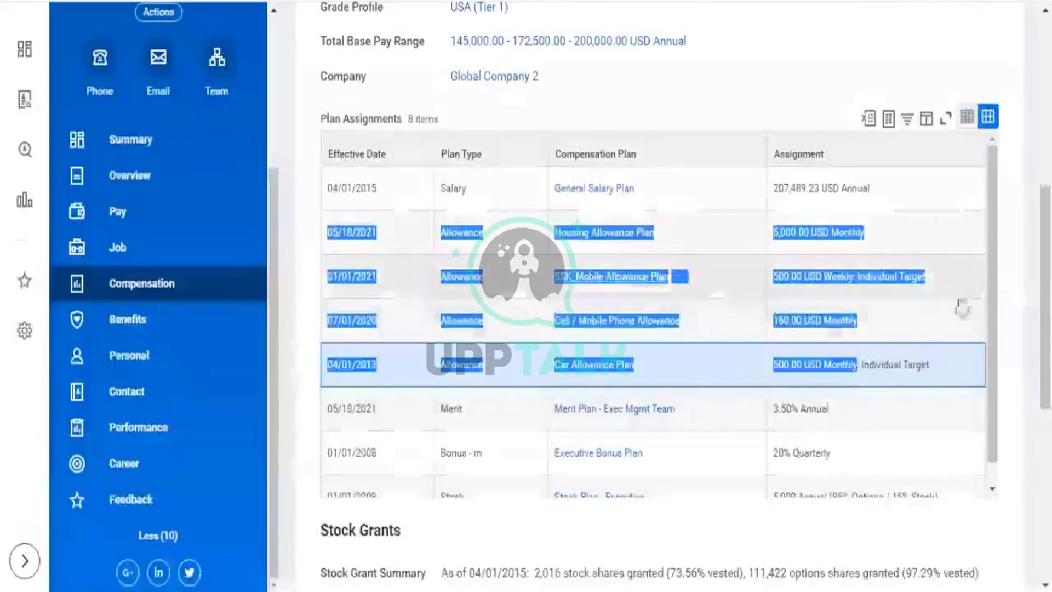
click(913, 362)
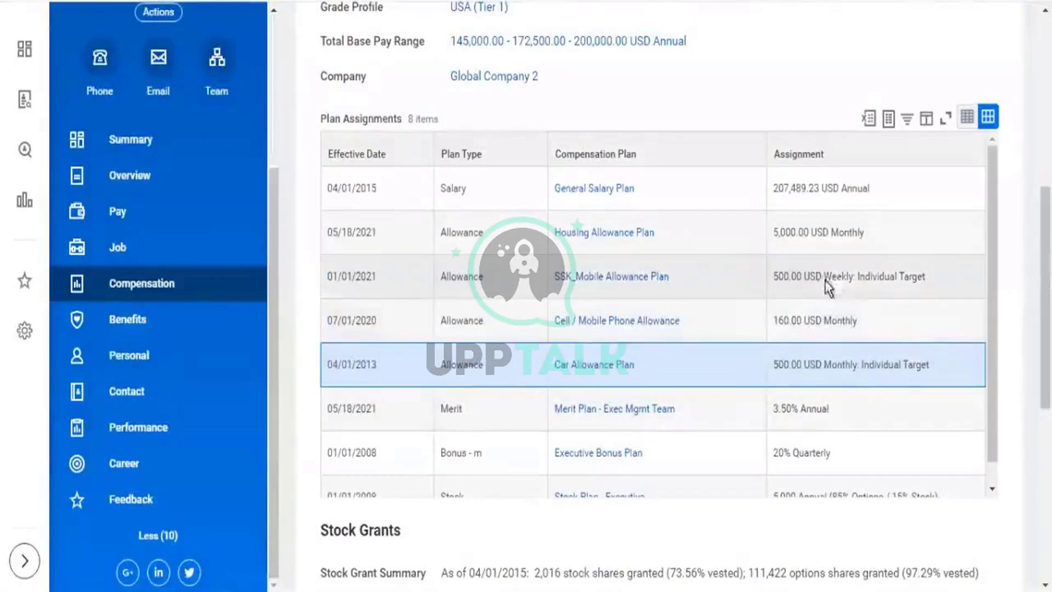
drag(824, 276, 849, 276)
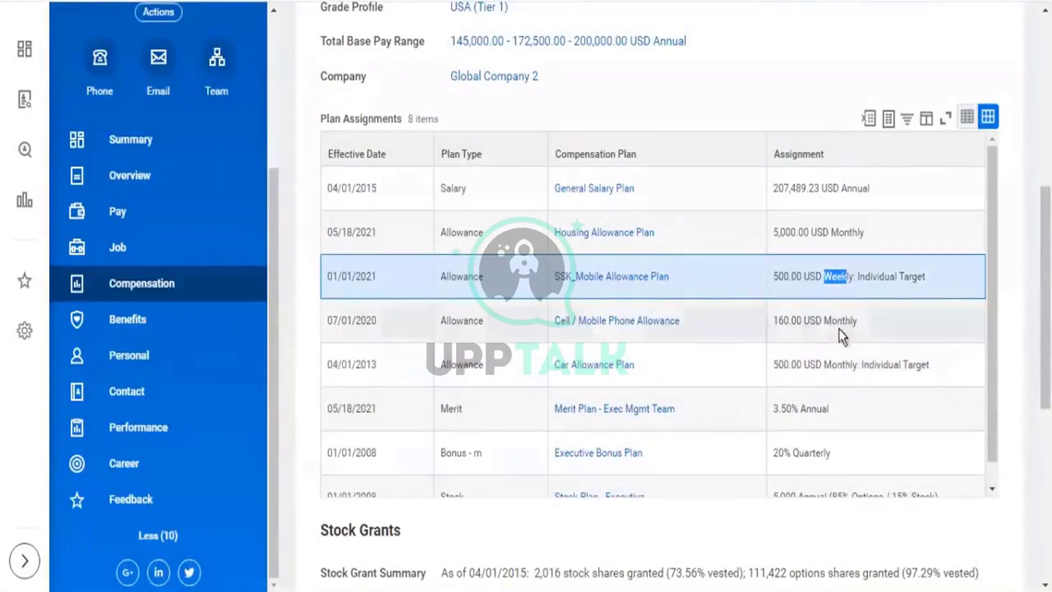
drag(824, 321, 837, 321)
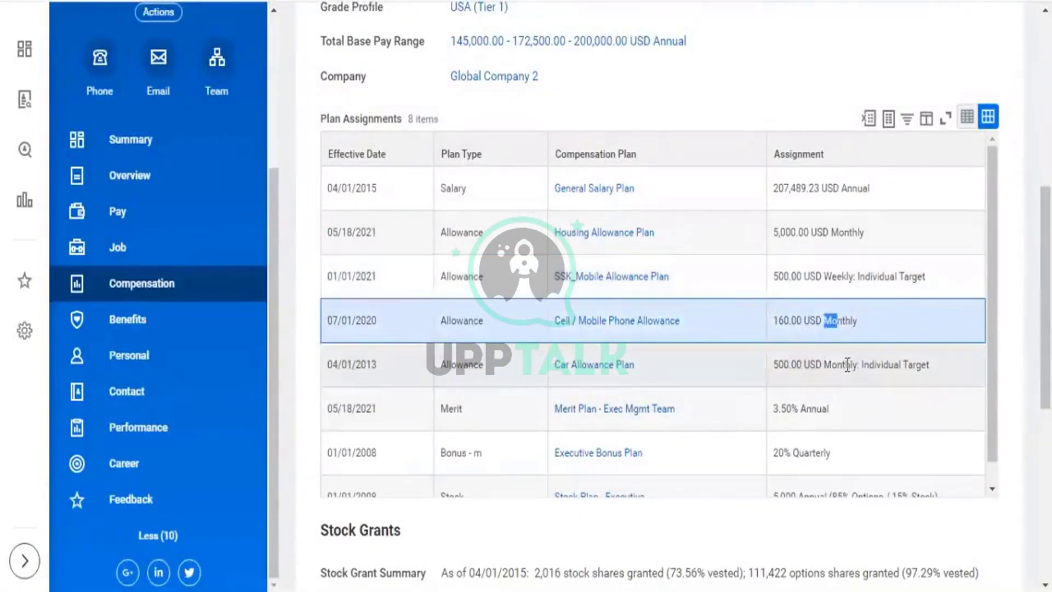
drag(824, 364, 844, 365)
drag(850, 237, 795, 234)
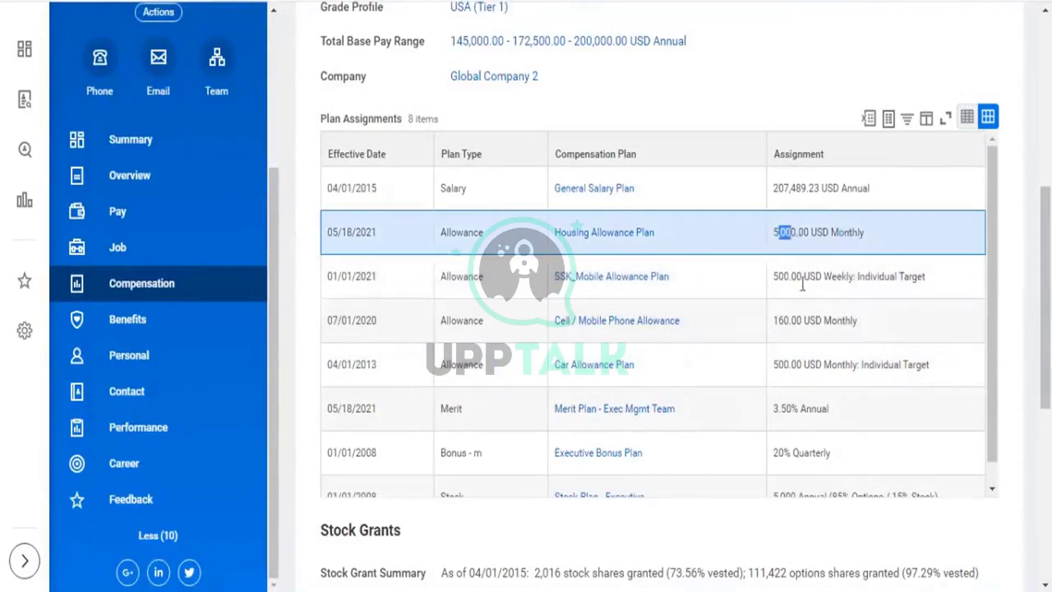
drag(779, 276, 802, 282)
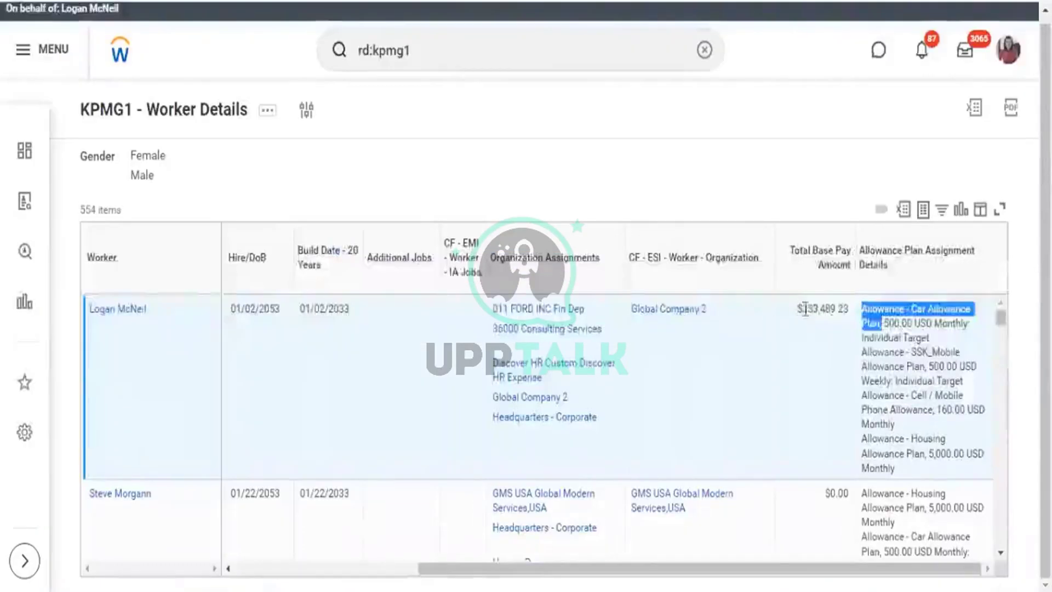
drag(797, 308, 846, 309)
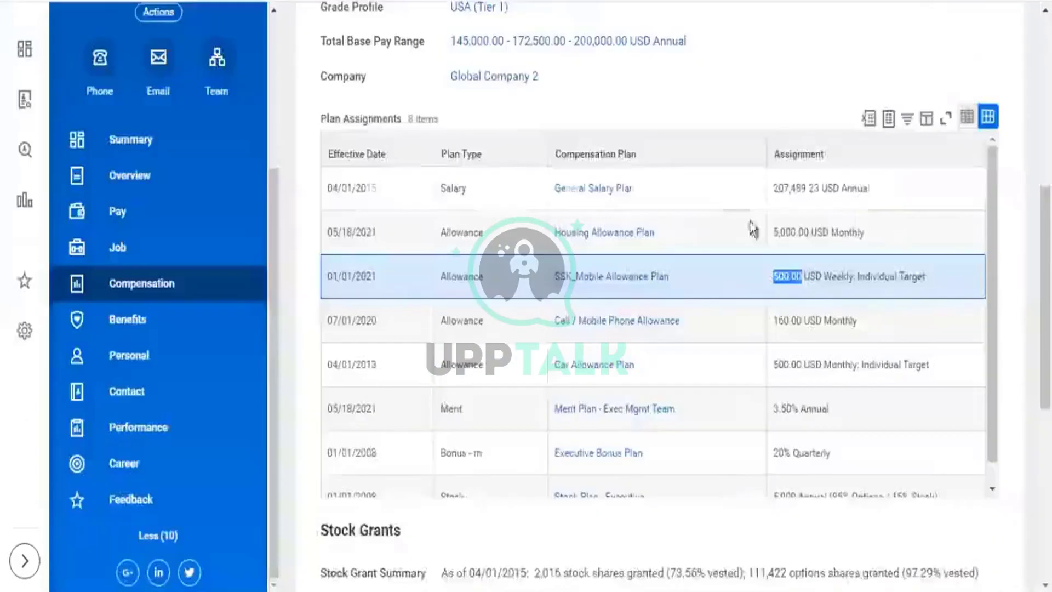
scroll(656, 72, up, 3)
scroll(668, 98, up, 4)
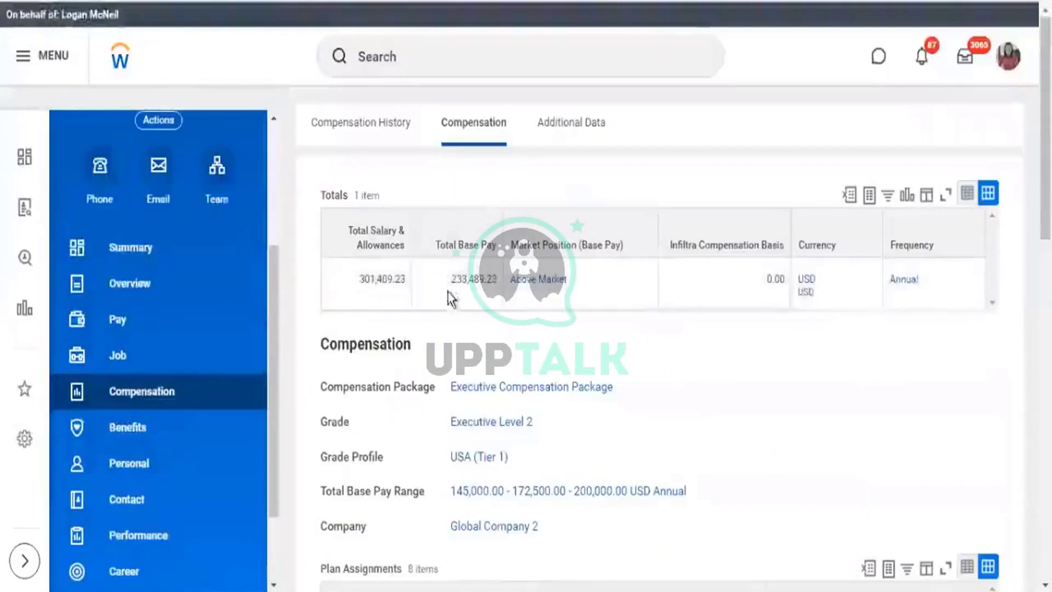
double_click(493, 282)
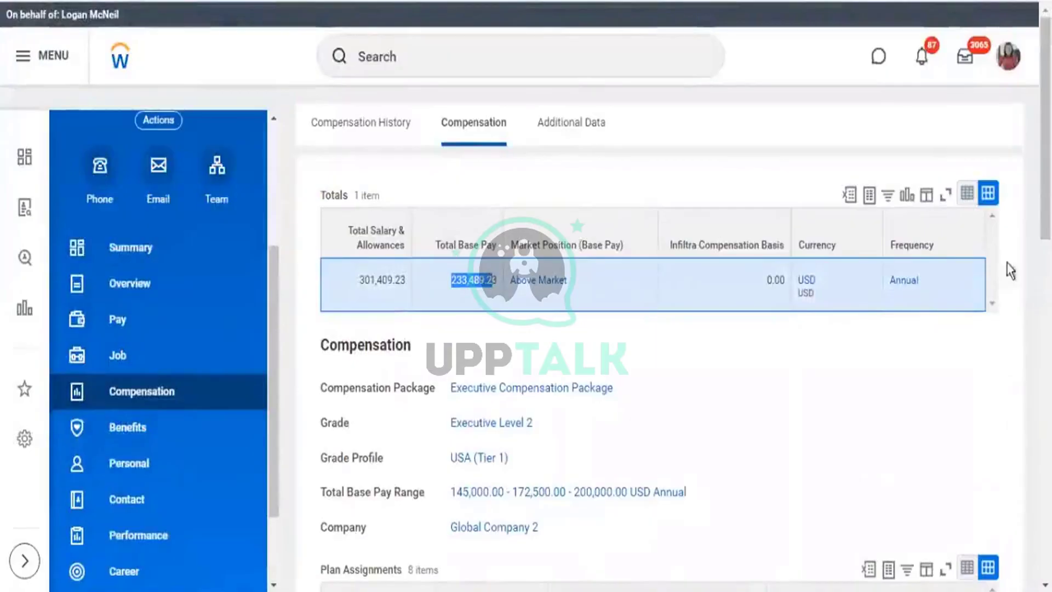
double_click(904, 280)
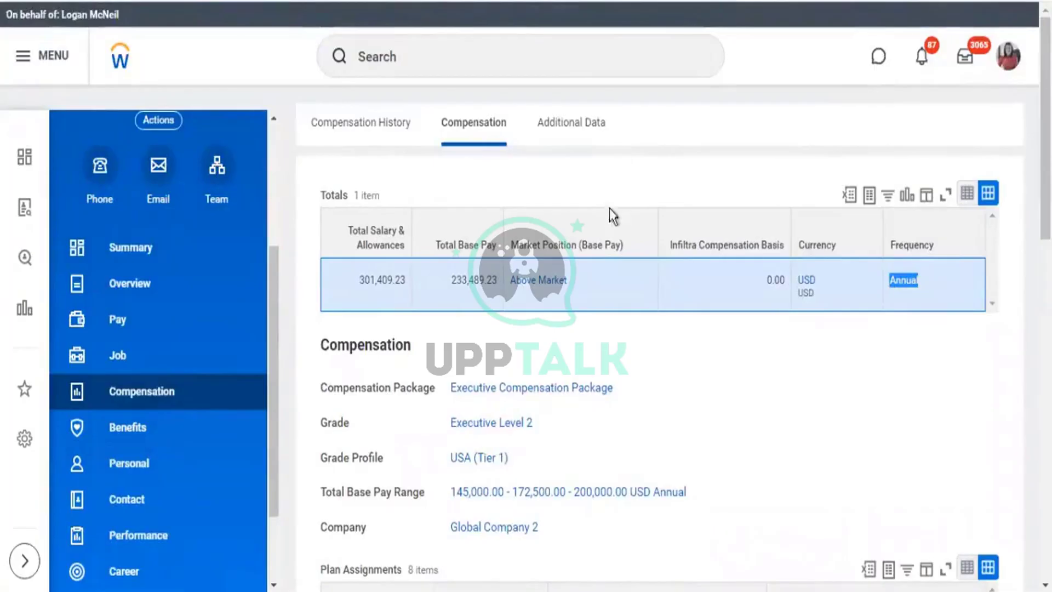
key(super+c)
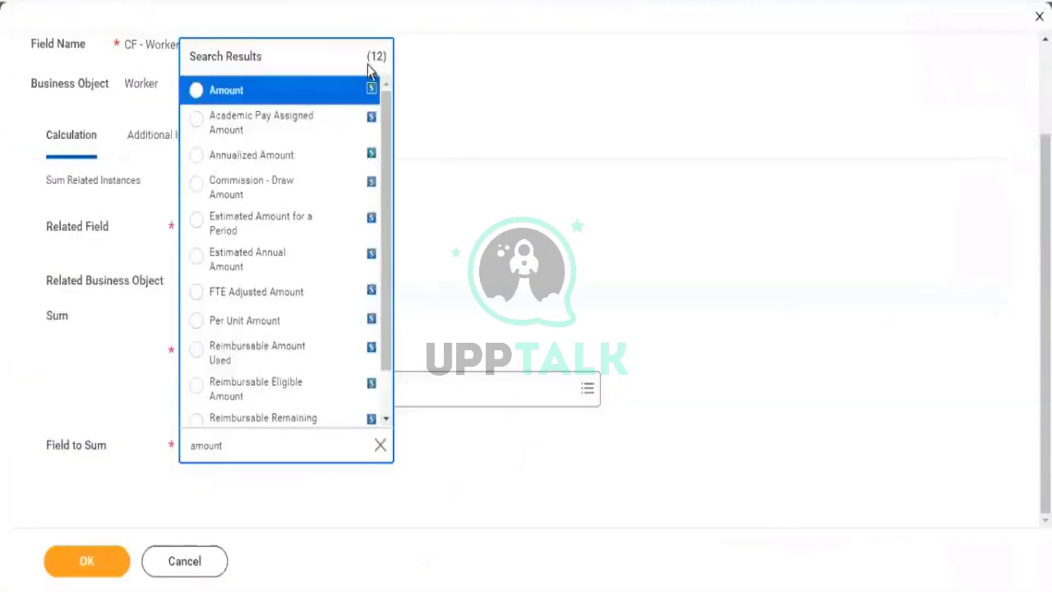
Check Annualized Amount's details (Workday Delivered, 5,000.00 housing, 500.00 mobile) and select it as Field to Sum.
mouse_move(345, 96)
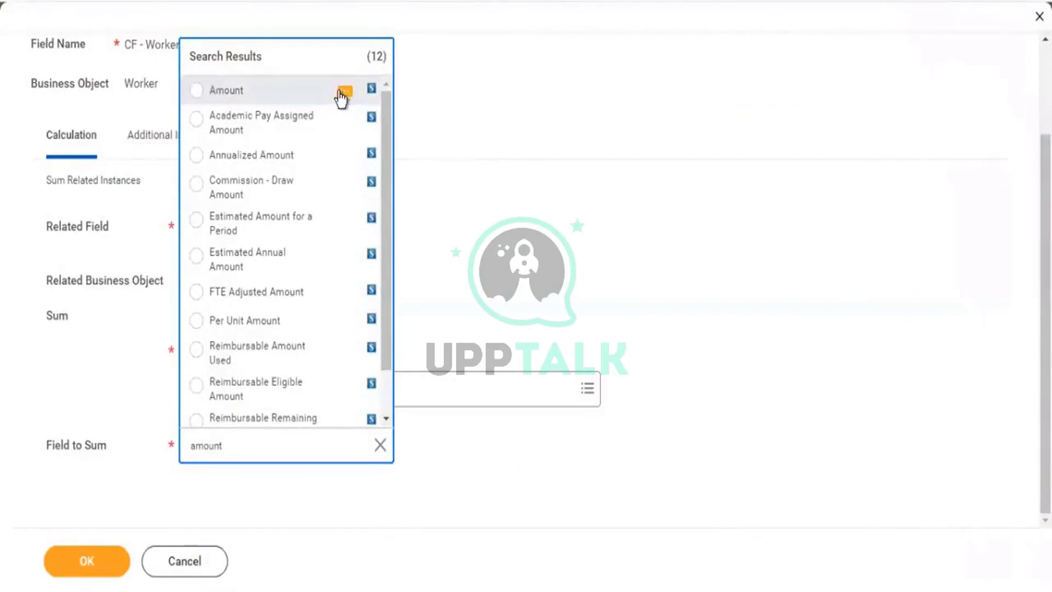
click(345, 159)
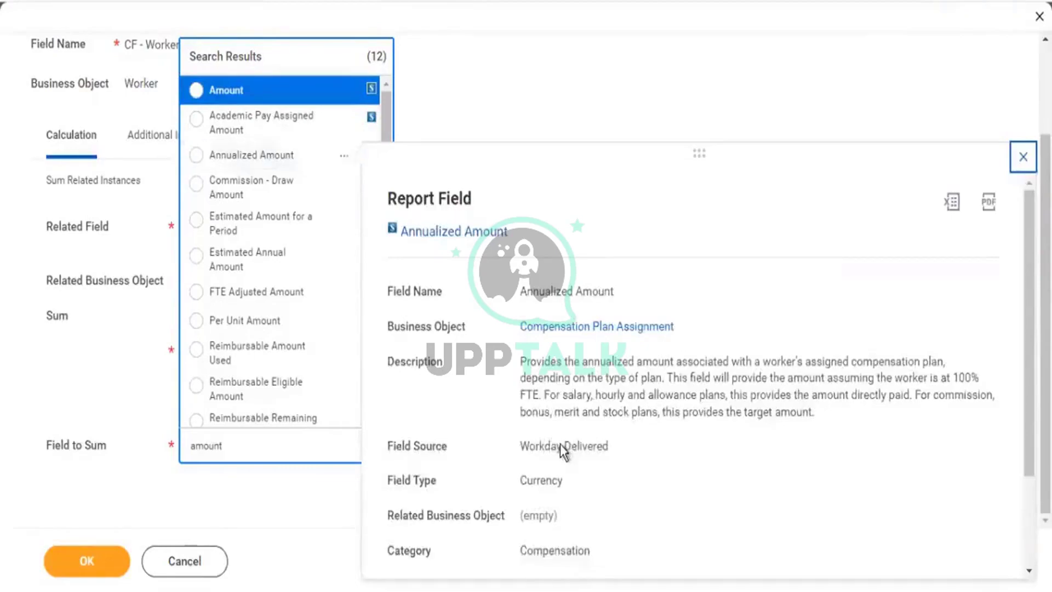
drag(561, 445, 588, 445)
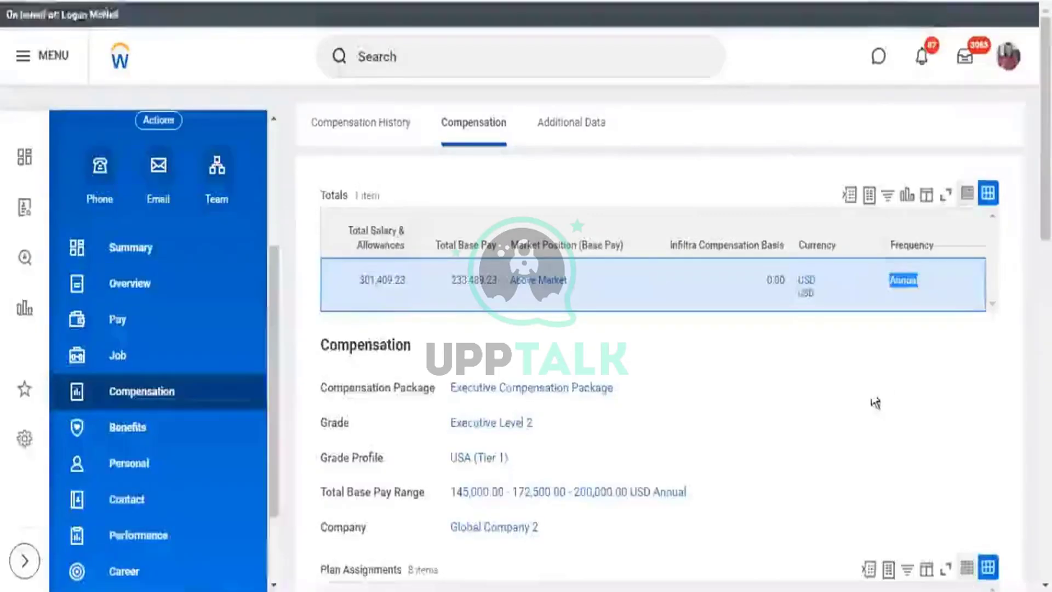
scroll(875, 403, down, 7)
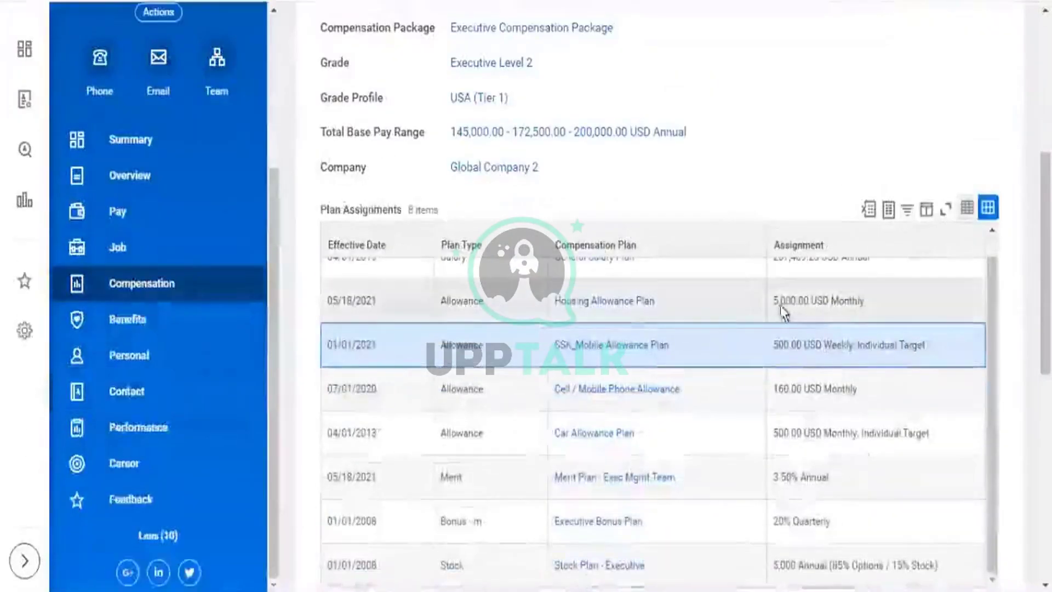
double_click(806, 300)
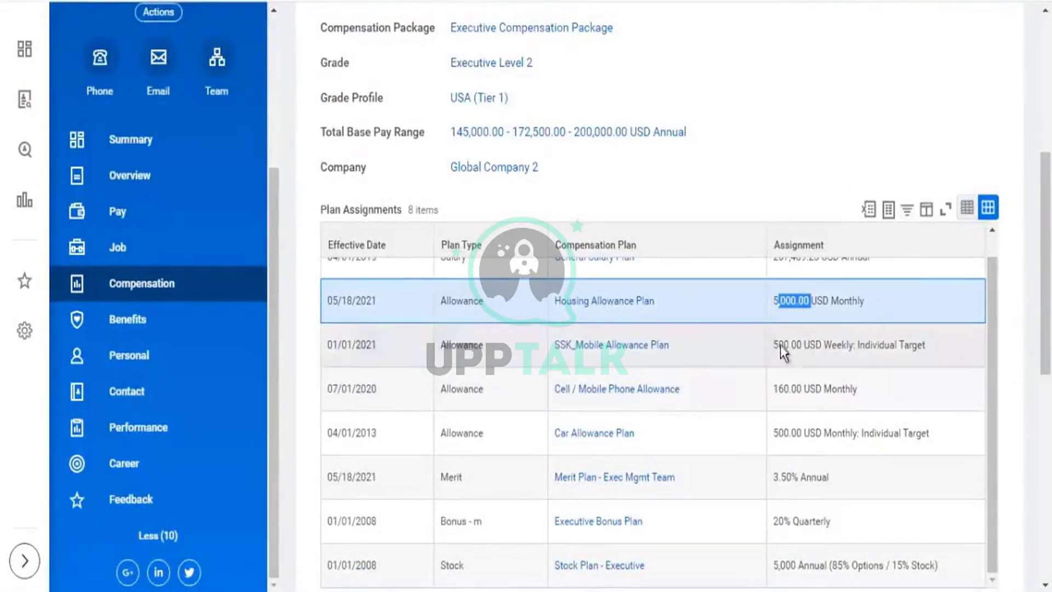
double_click(807, 345)
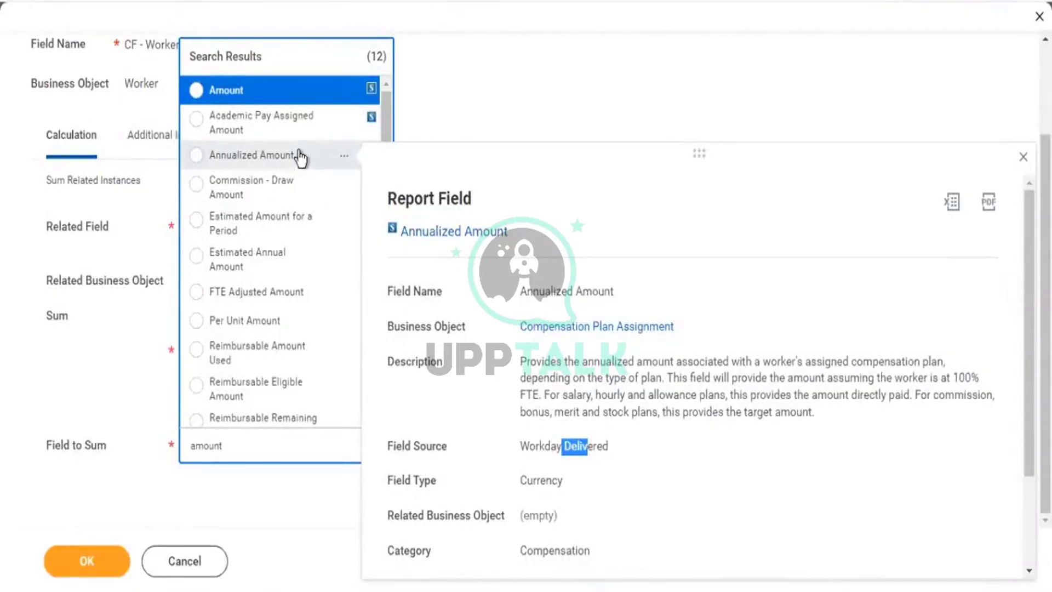
click(299, 159)
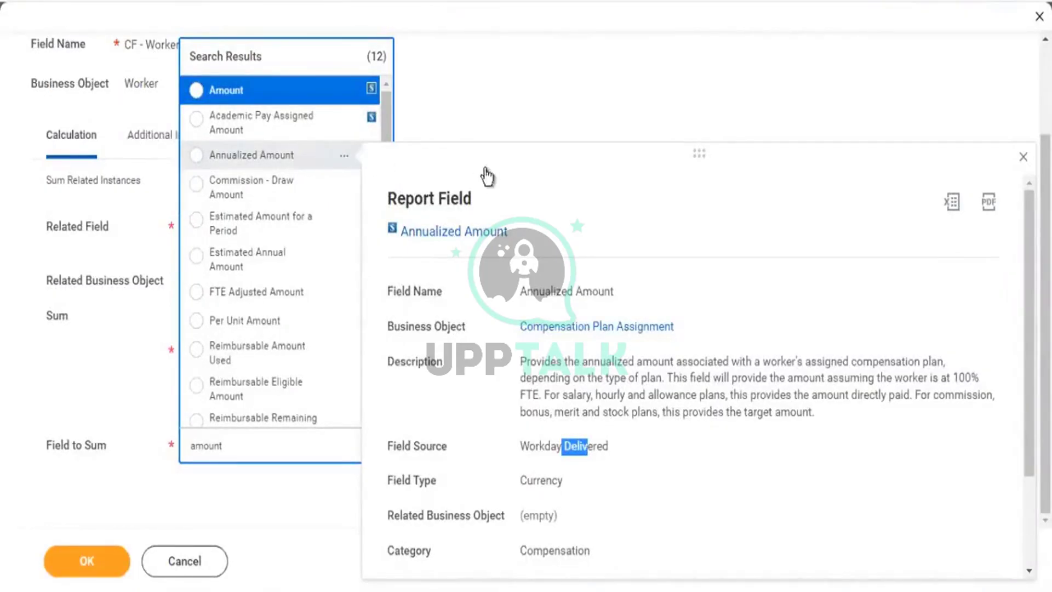
click(521, 129)
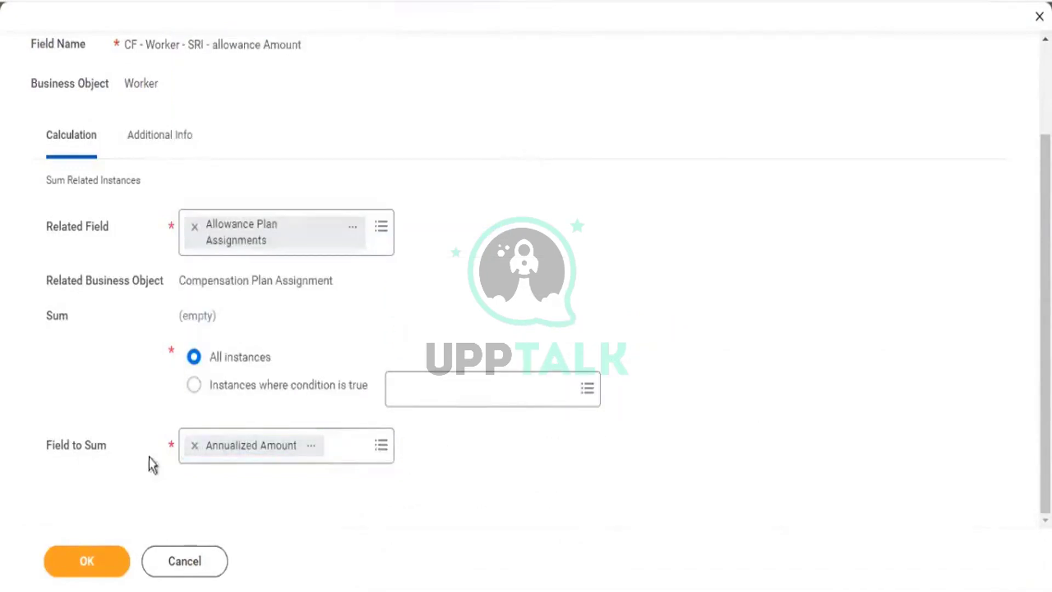
Confirm the calculated field, save the KPMG1 - Worker Details report, and reopen its prompts.
click(106, 565)
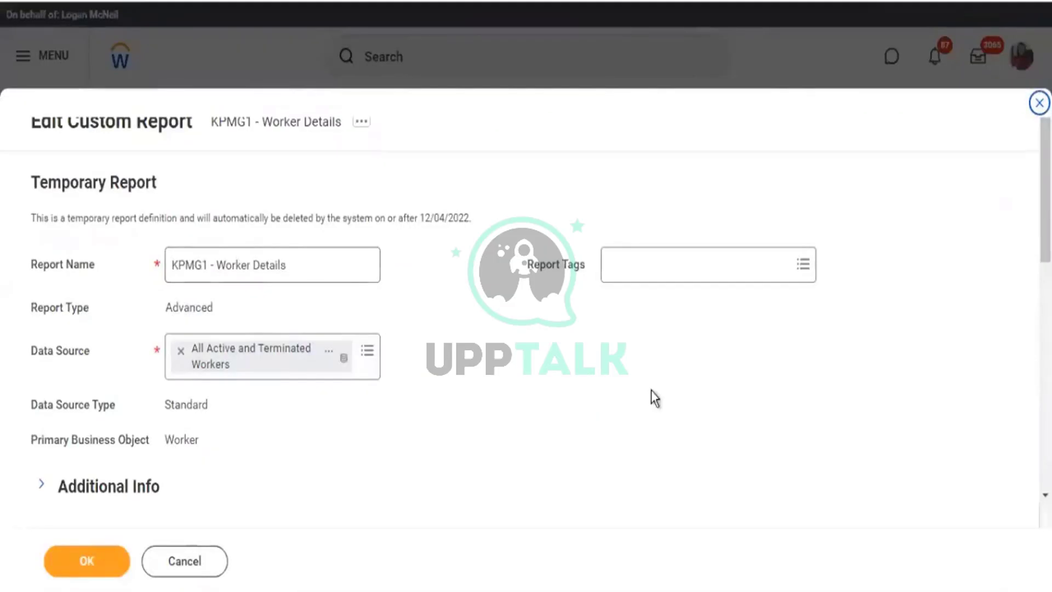
scroll(653, 395, down, 5)
scroll(121, 451, down, 1)
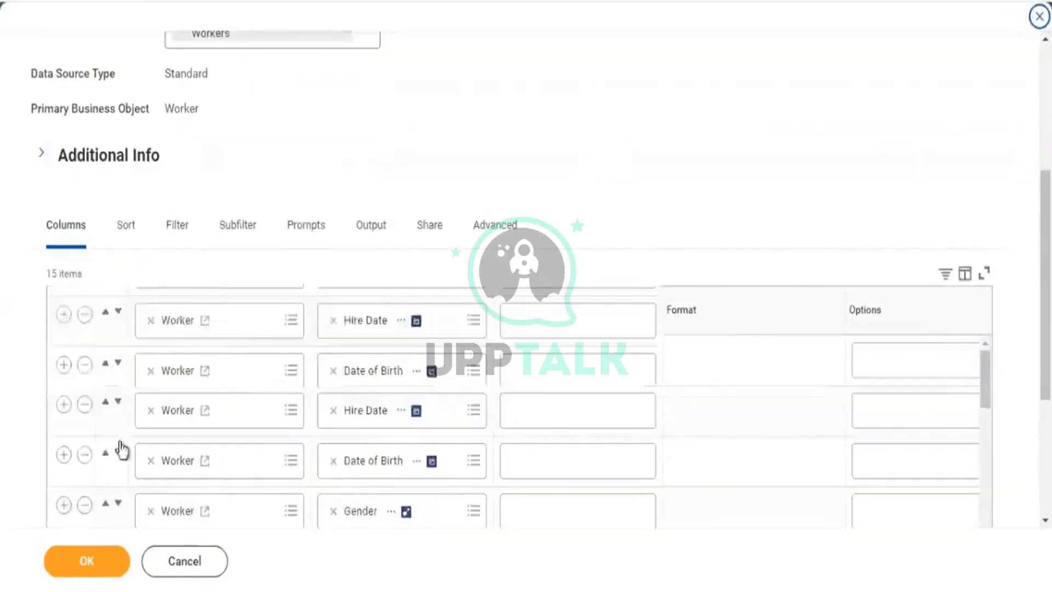
scroll(122, 451, down, 4)
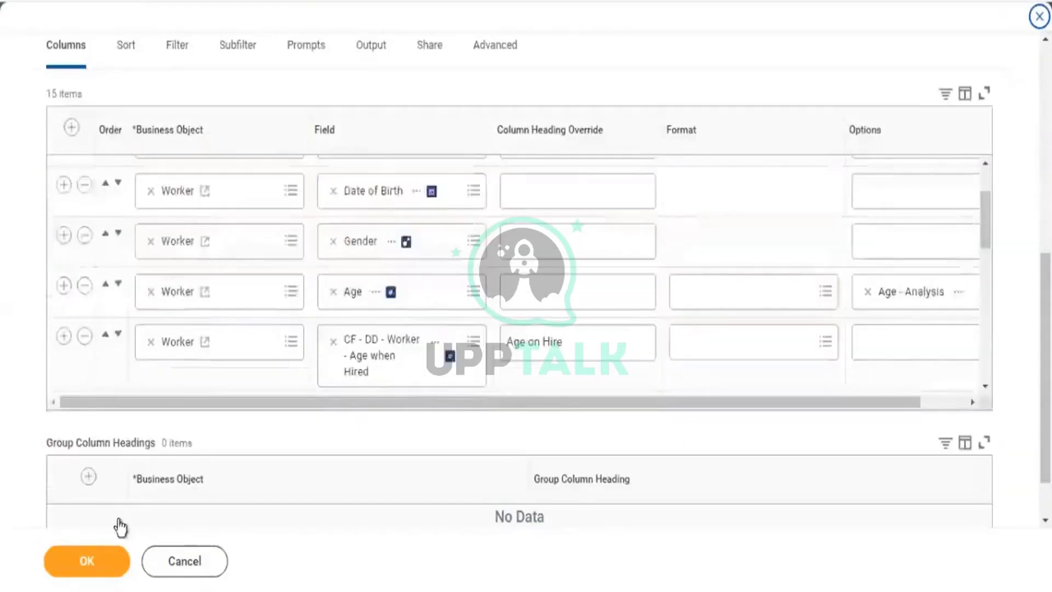
click(92, 570)
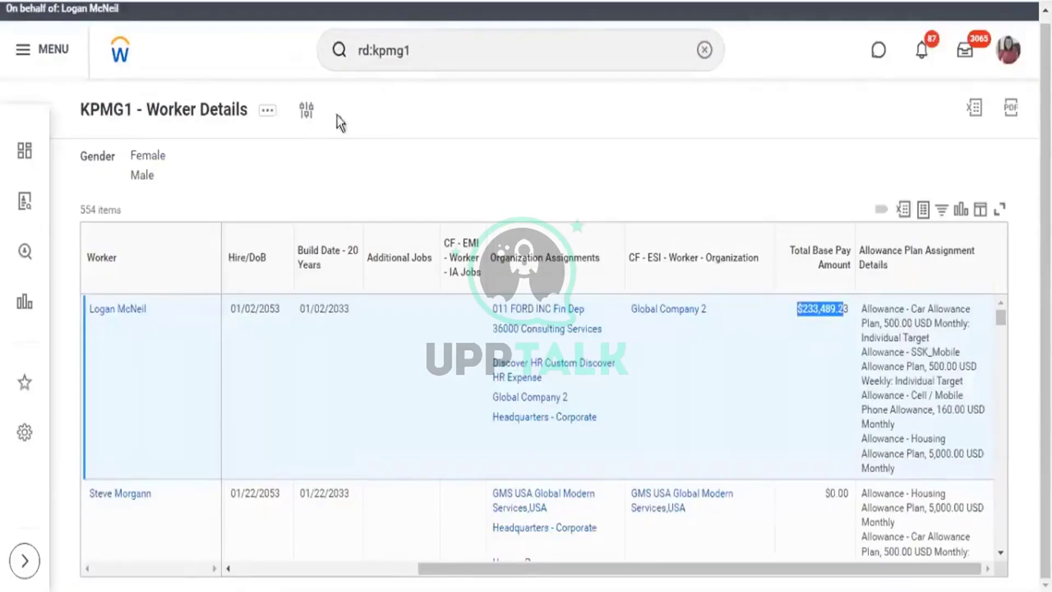
click(357, 116)
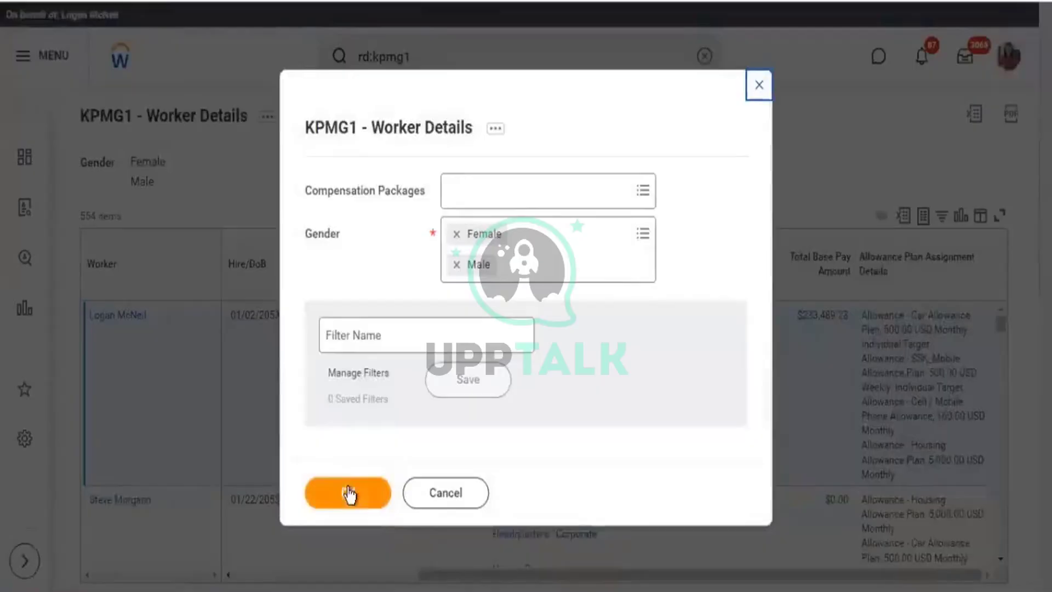
Rerun the report and inspect the error: the allowance Amount field can't sum mixed USD and CAD.
click(349, 493)
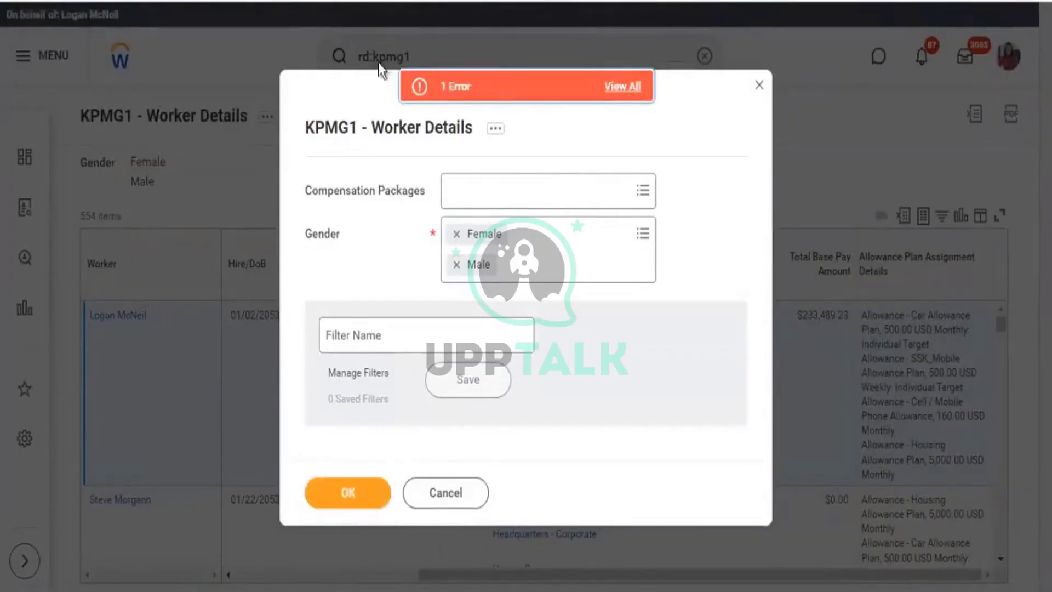
click(475, 85)
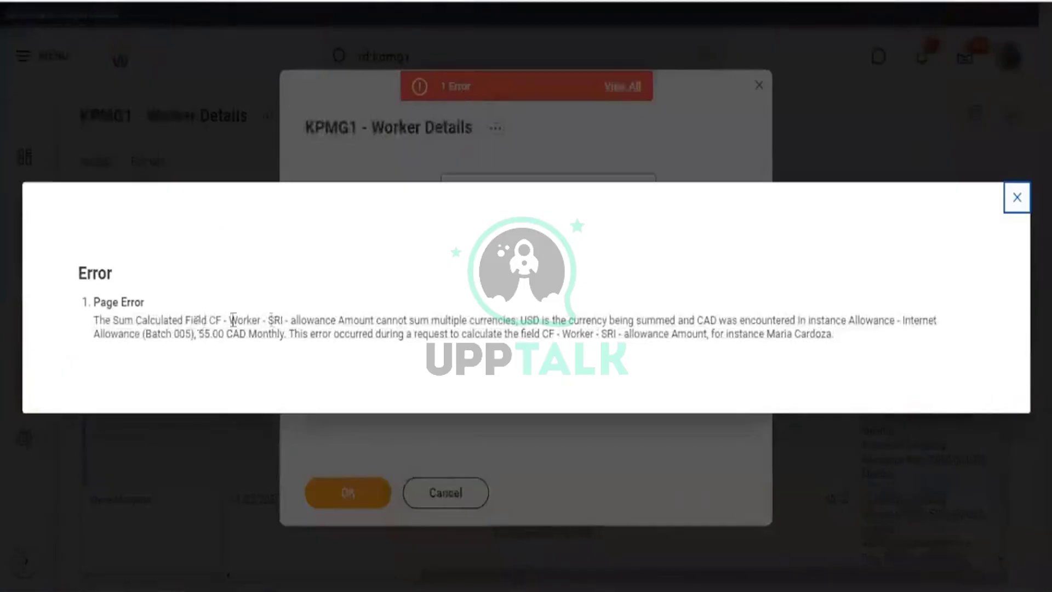
drag(190, 320, 332, 320)
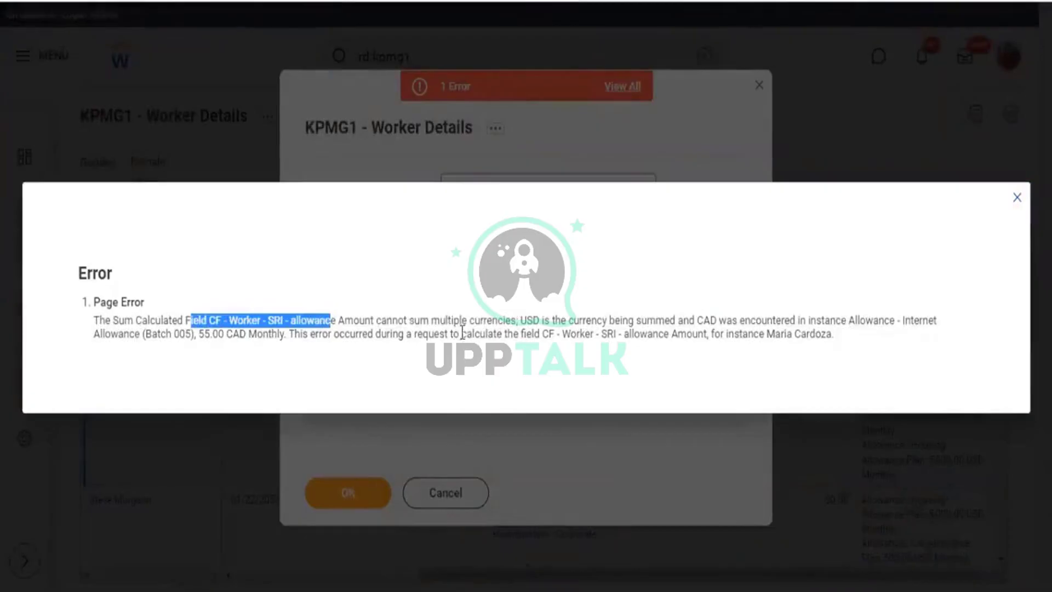
drag(409, 321, 494, 313)
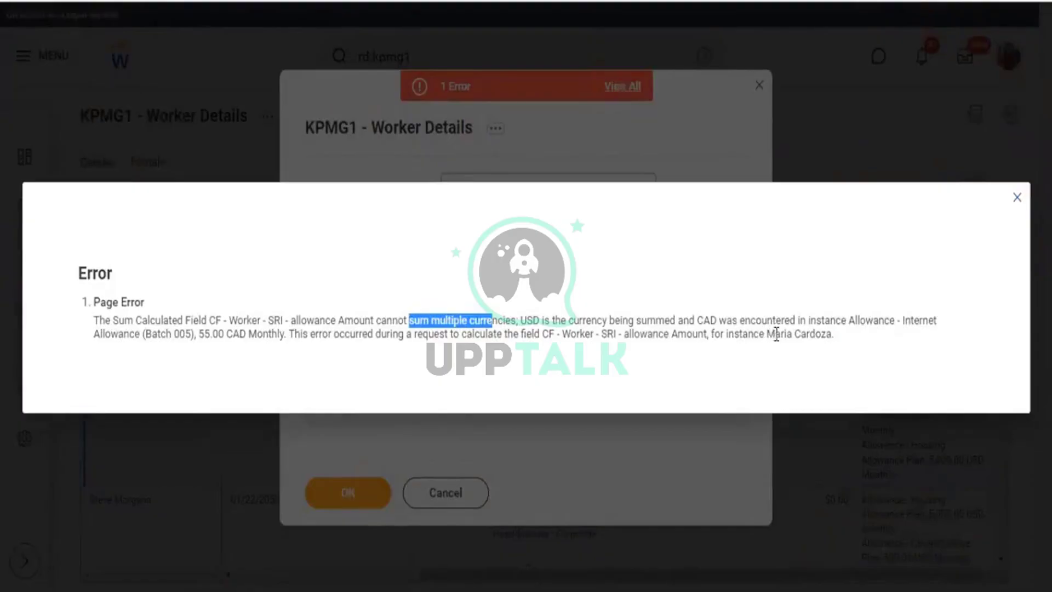
drag(767, 333, 833, 331)
key(ctrl+c)
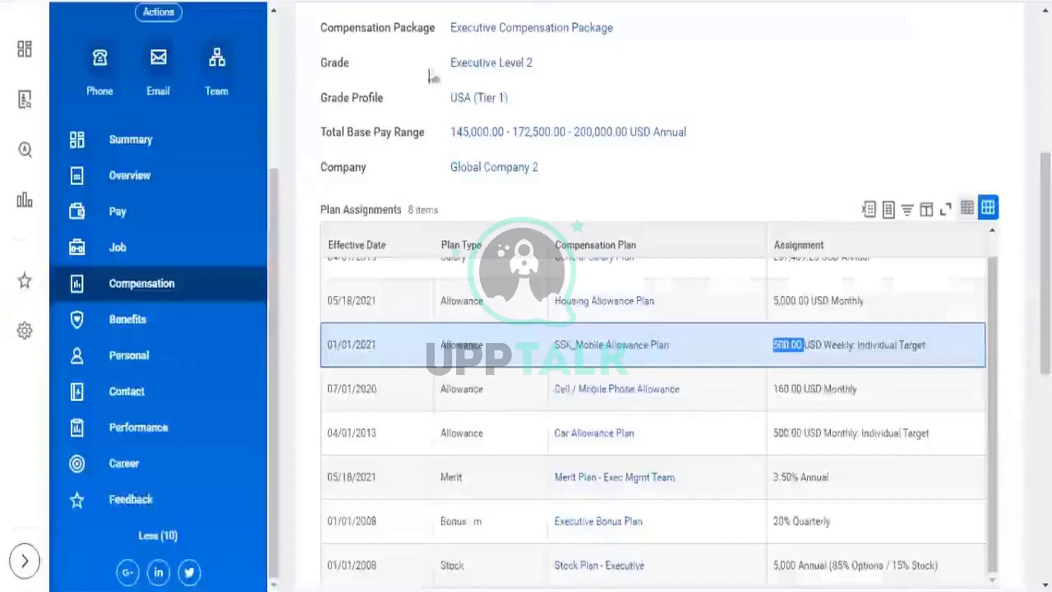
scroll(474, 38, up, 5)
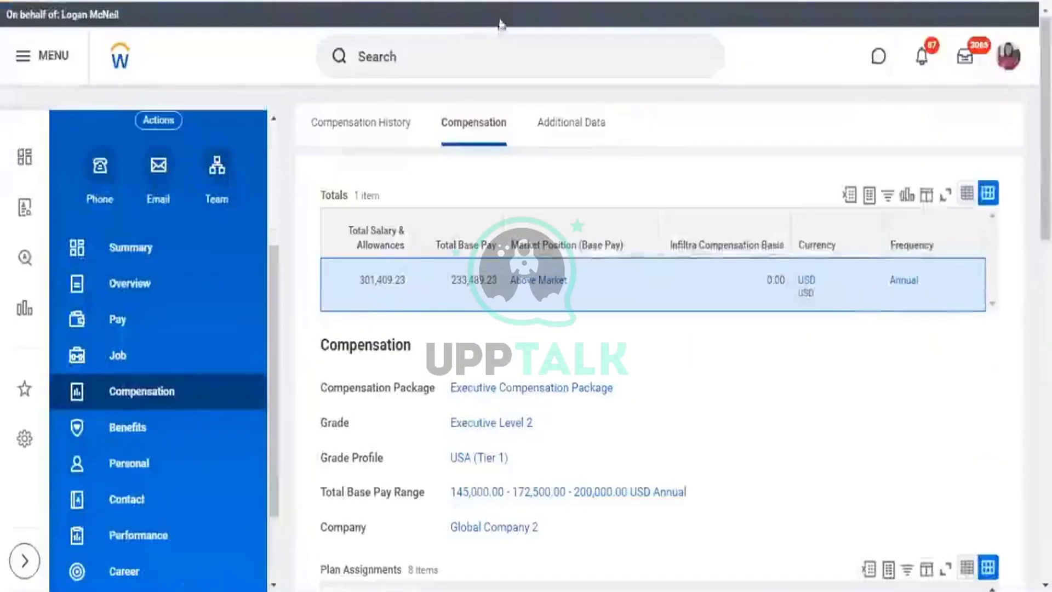
Search Workday for the worker named in the currency error.
click(401, 54)
key(ctrl+v)
key(ctrl+v)
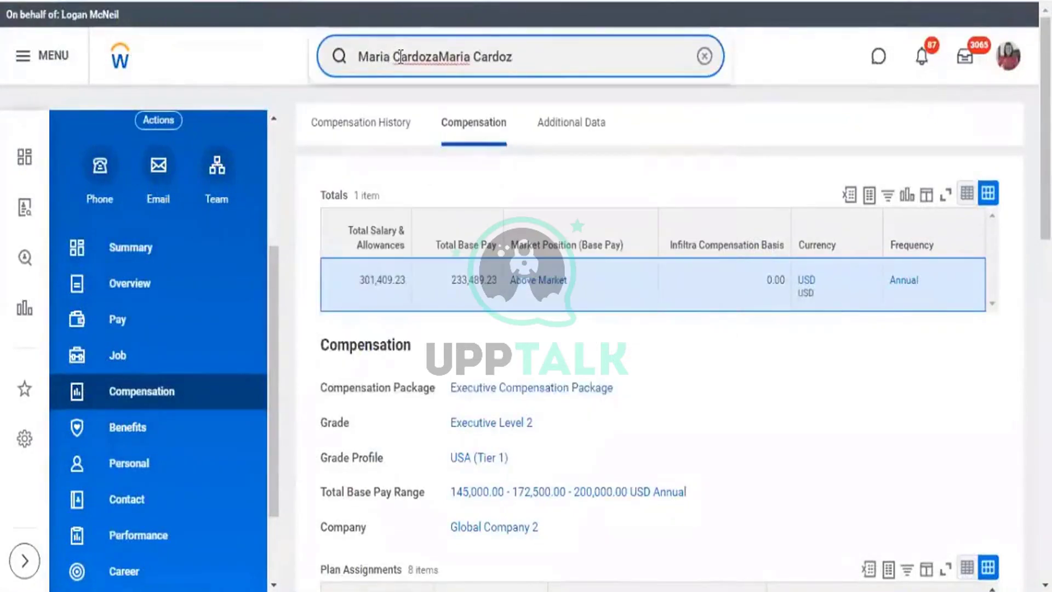
key(BackSpace)
key(BackSpace)
key(BackSpace)
key(BackSpace)
key(BackSpace)
key(BackSpace)
key(BackSpace)
key(BackSpace)
key(BackSpace)
key(BackSpace)
key(BackSpace)
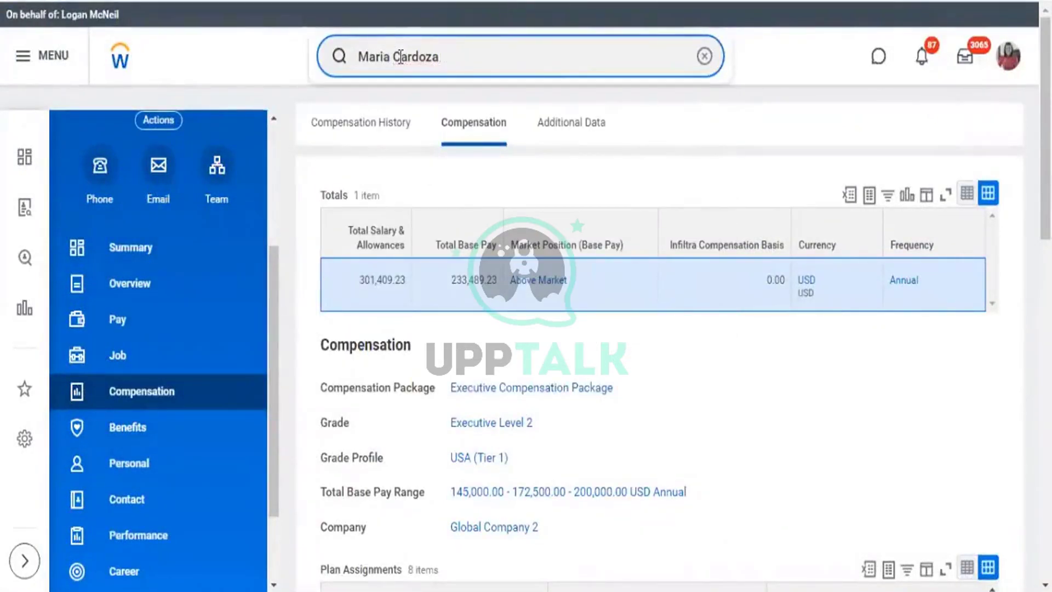
key(Return)
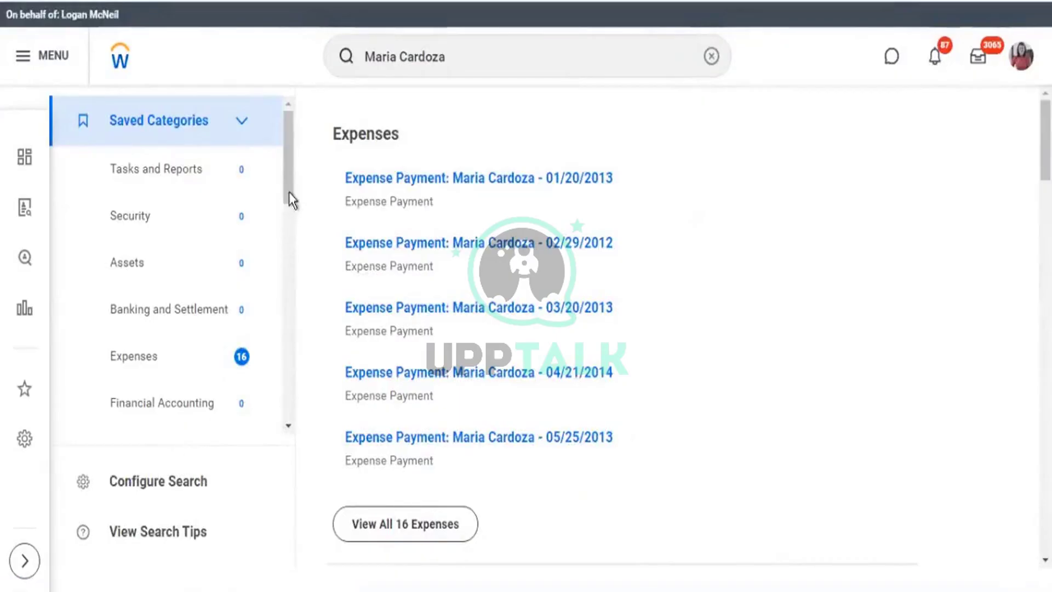
scroll(278, 327, down, 1)
scroll(278, 329, down, 10)
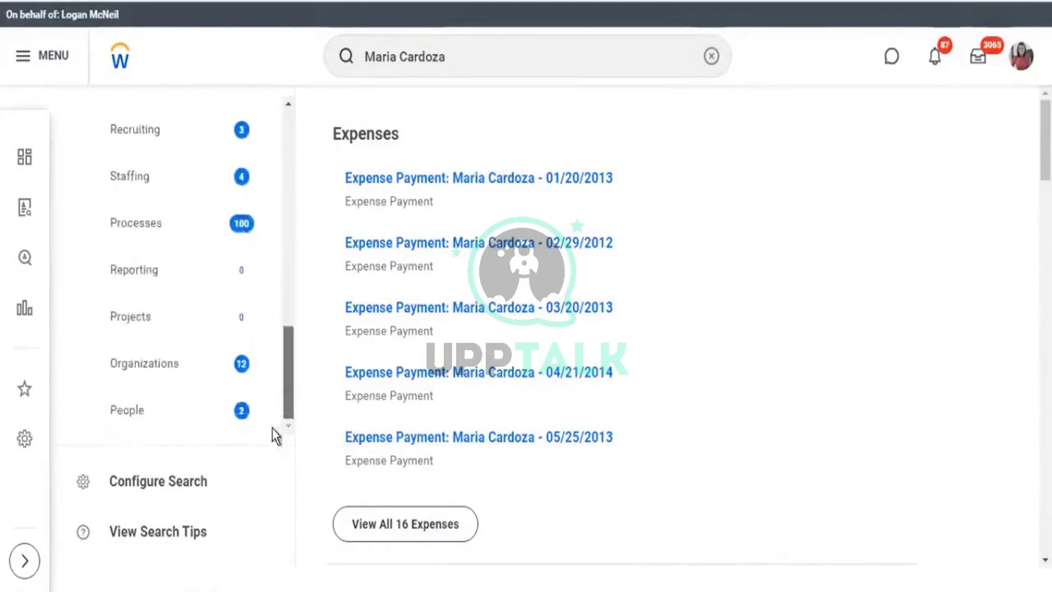
Filter results to People, open the worker's profile and show their current Compensation.
click(159, 415)
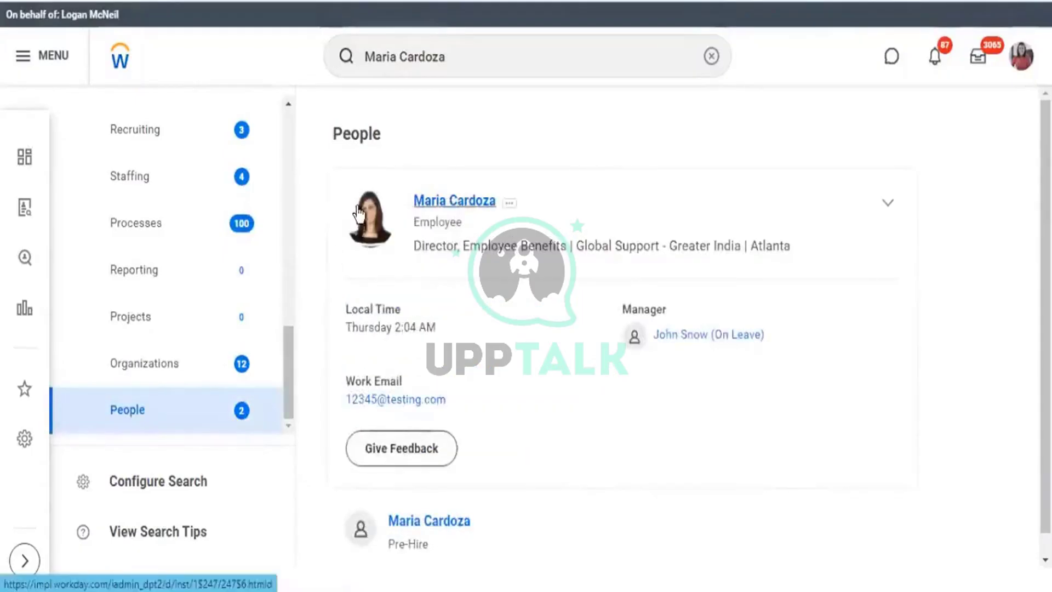
click(357, 209)
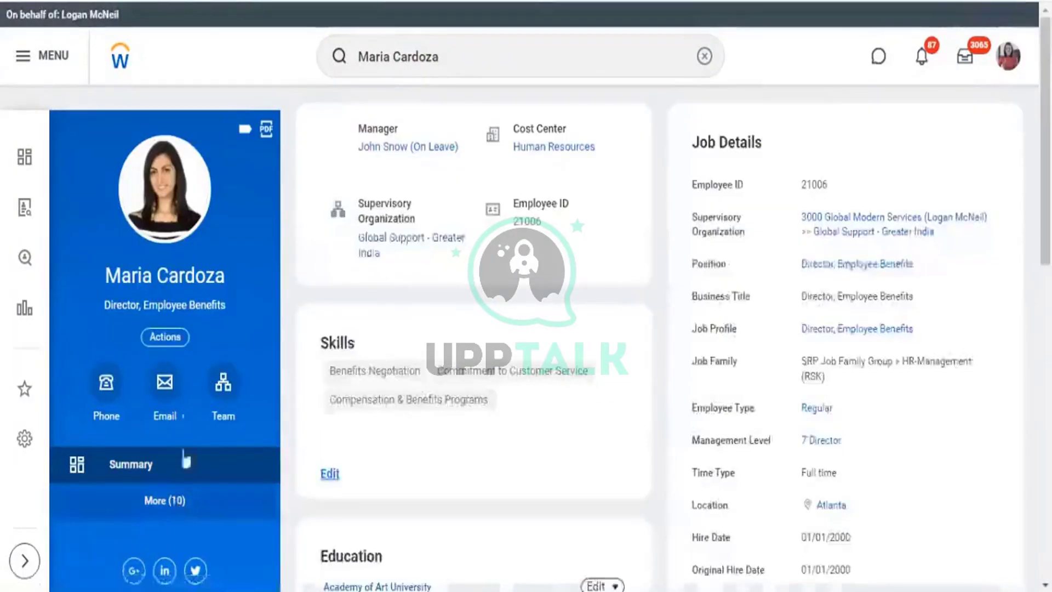
click(167, 501)
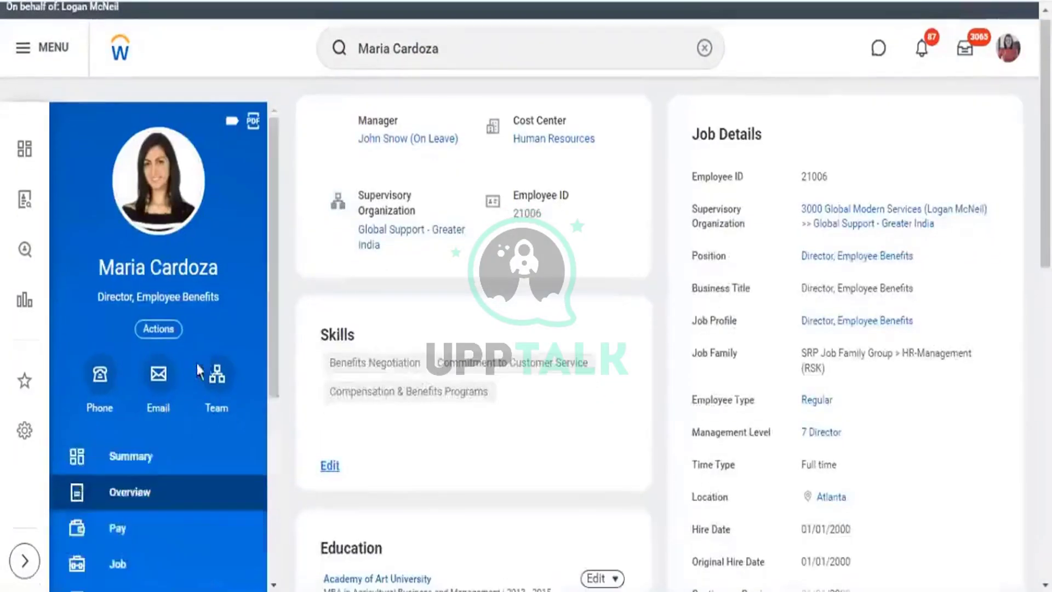
scroll(209, 367, down, 1)
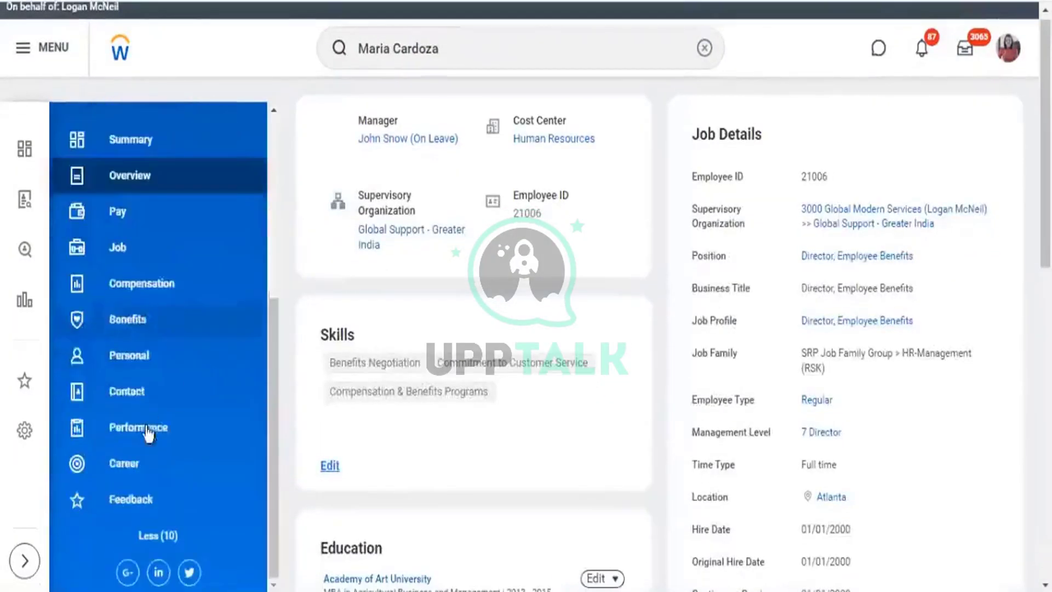
click(164, 286)
click(468, 141)
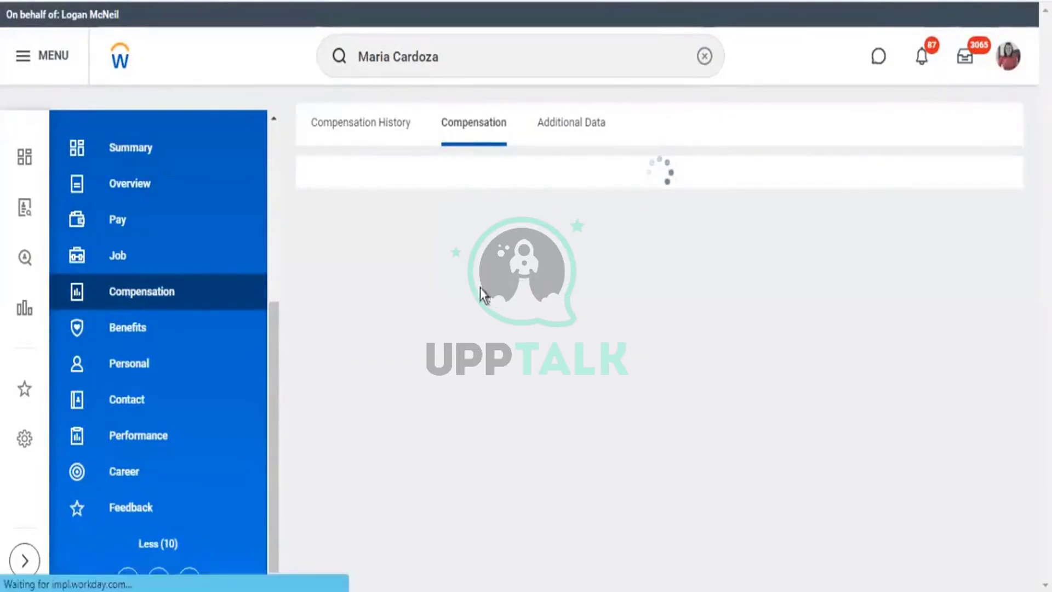
Compare plan assignment currencies: Internet Allowance in CAD versus phone and mobile allowances in USD.
scroll(793, 303, down, 5)
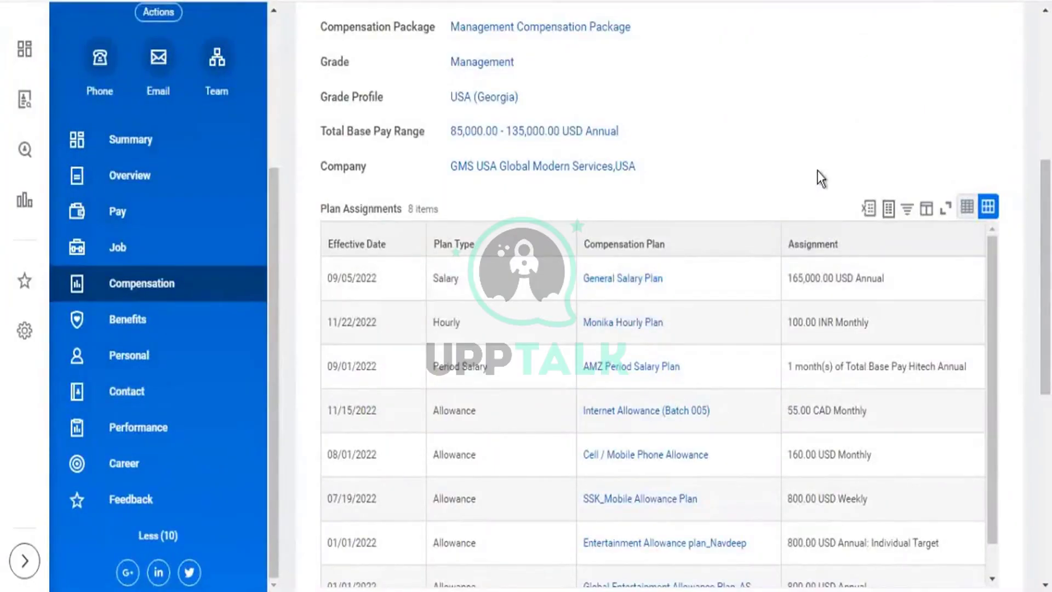
scroll(820, 178, down, 1)
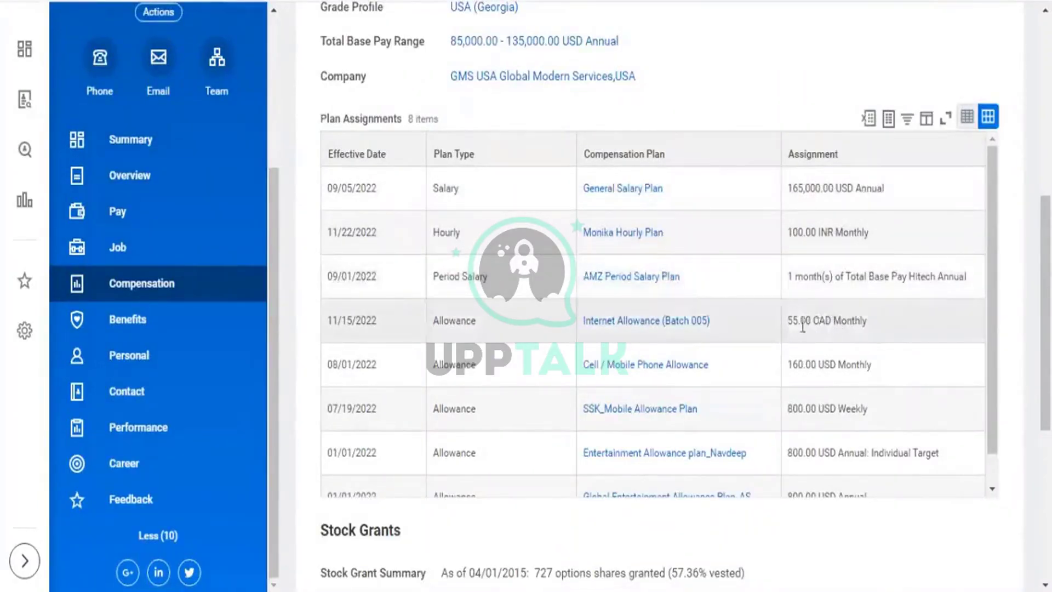
drag(806, 321, 834, 323)
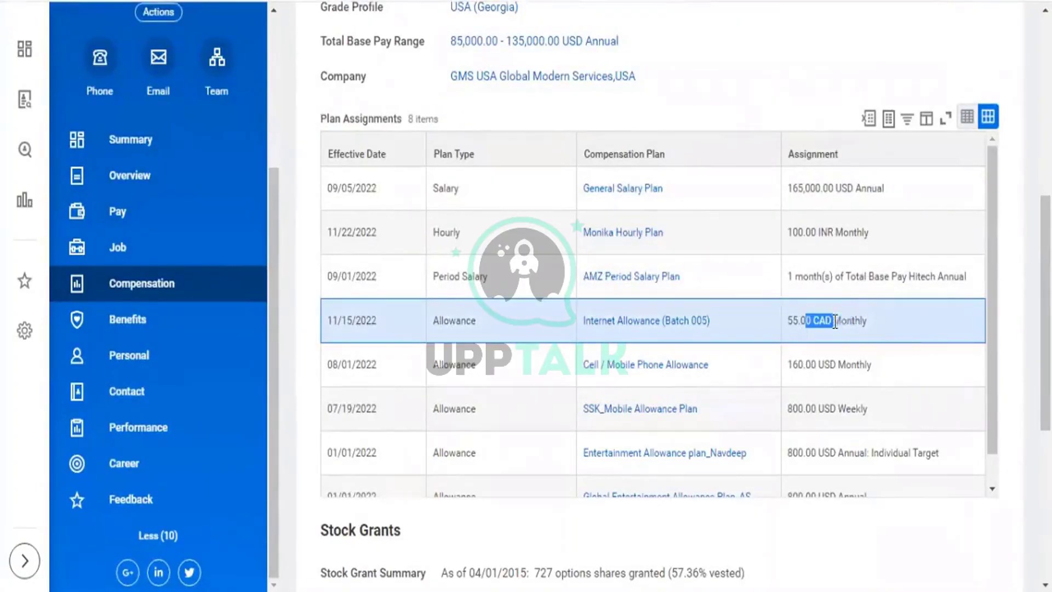
double_click(826, 365)
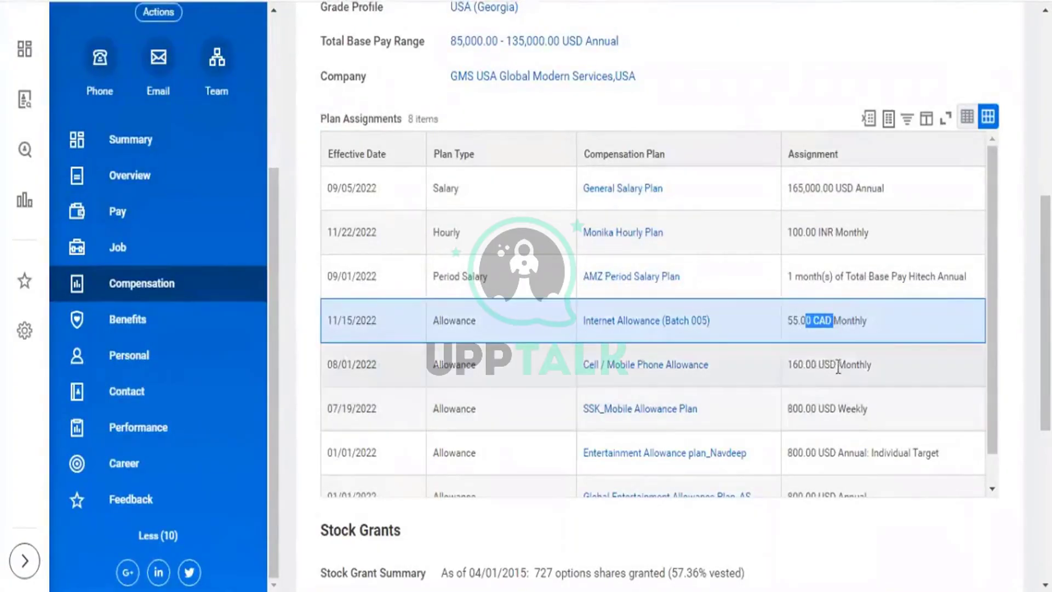
drag(811, 409, 835, 409)
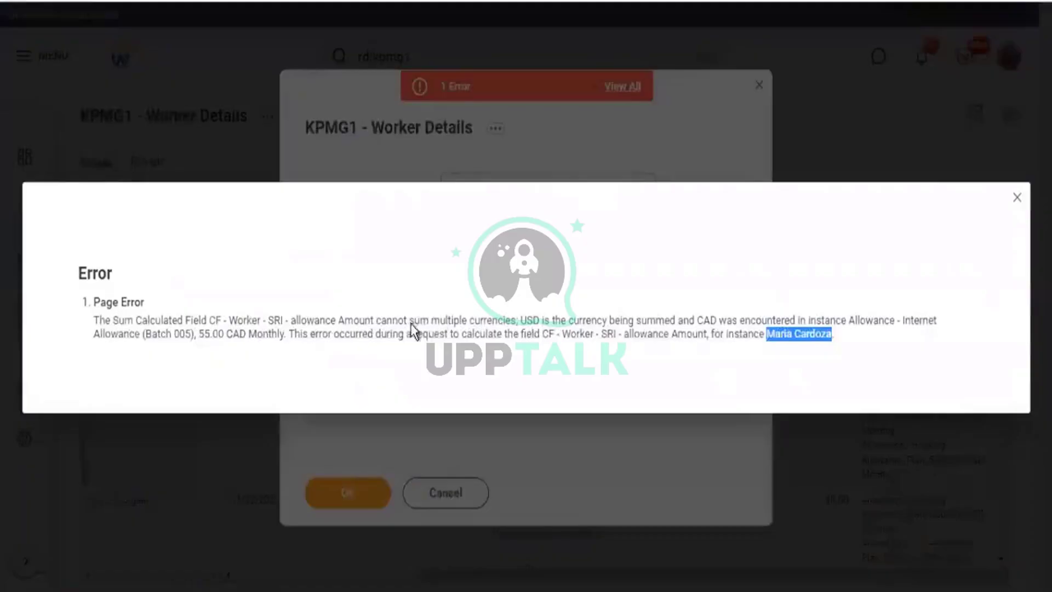
drag(484, 323, 763, 322)
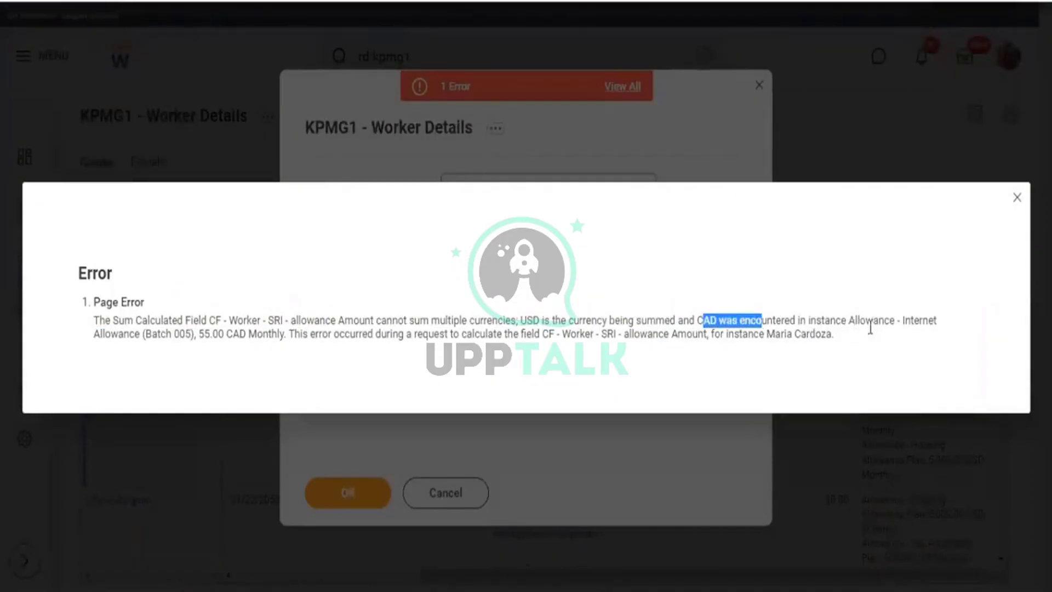
Note the 55.00 CAD Internet Allowance in the error, dismiss it, and open the report for editing.
drag(872, 323, 855, 322)
drag(192, 333, 236, 334)
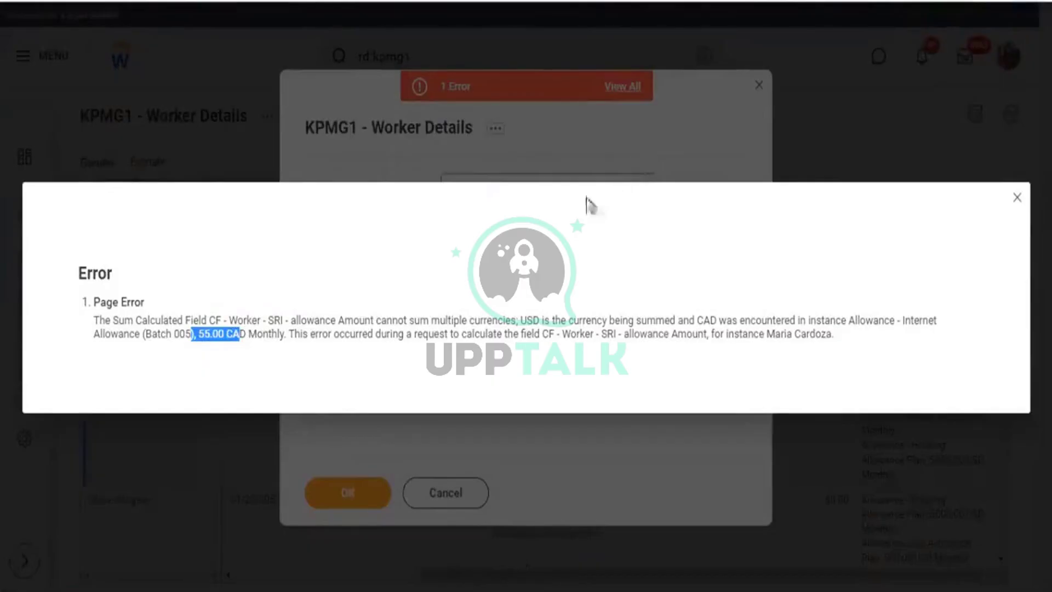
click(1015, 199)
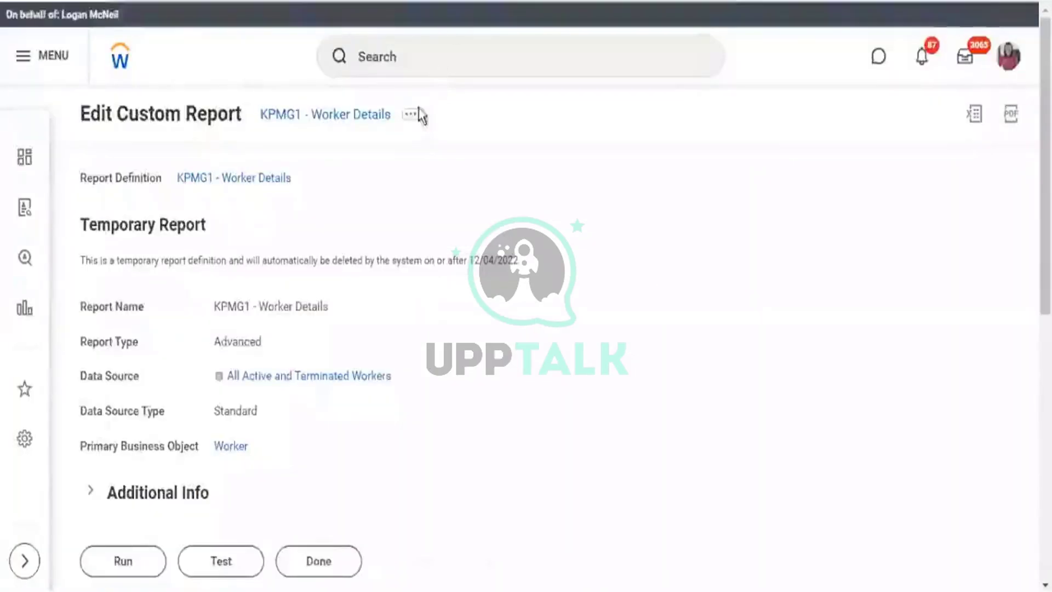
click(411, 115)
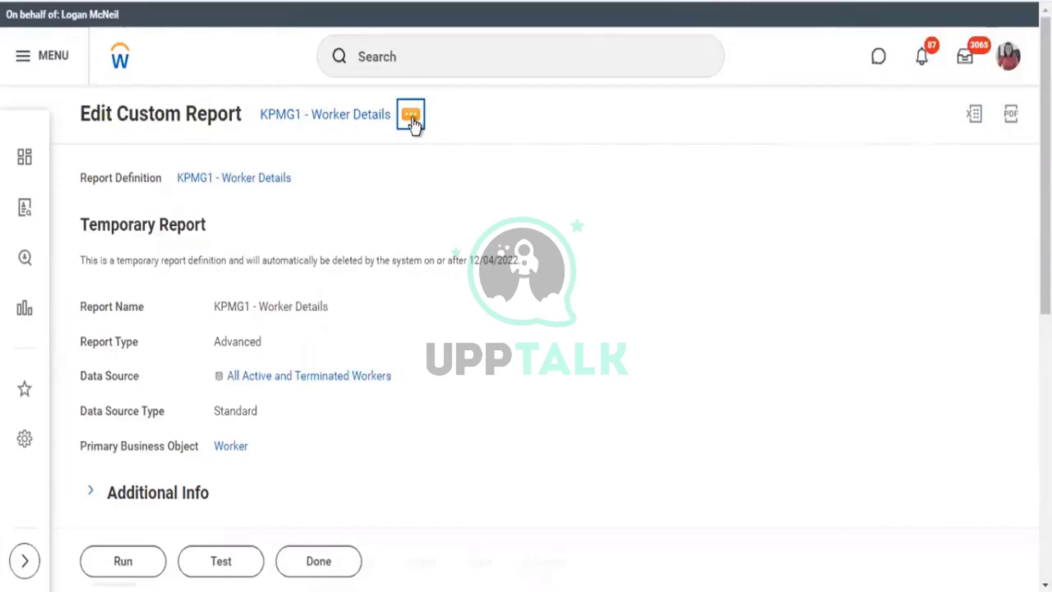
Browse the Custom Report actions, then locate the allowance Amount calculated field column and open its actions.
click(412, 125)
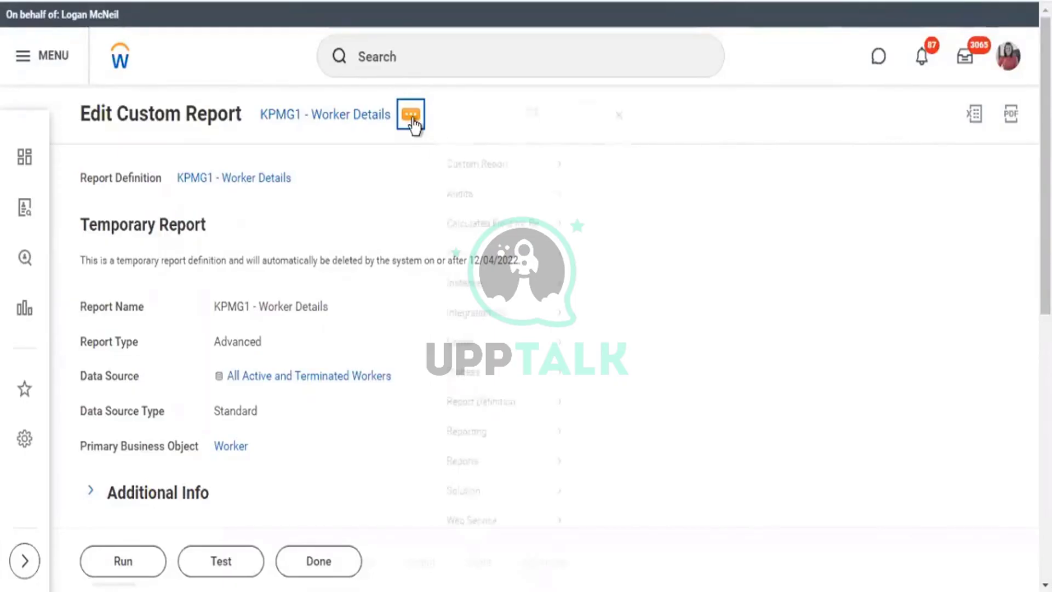
mouse_move(465, 178)
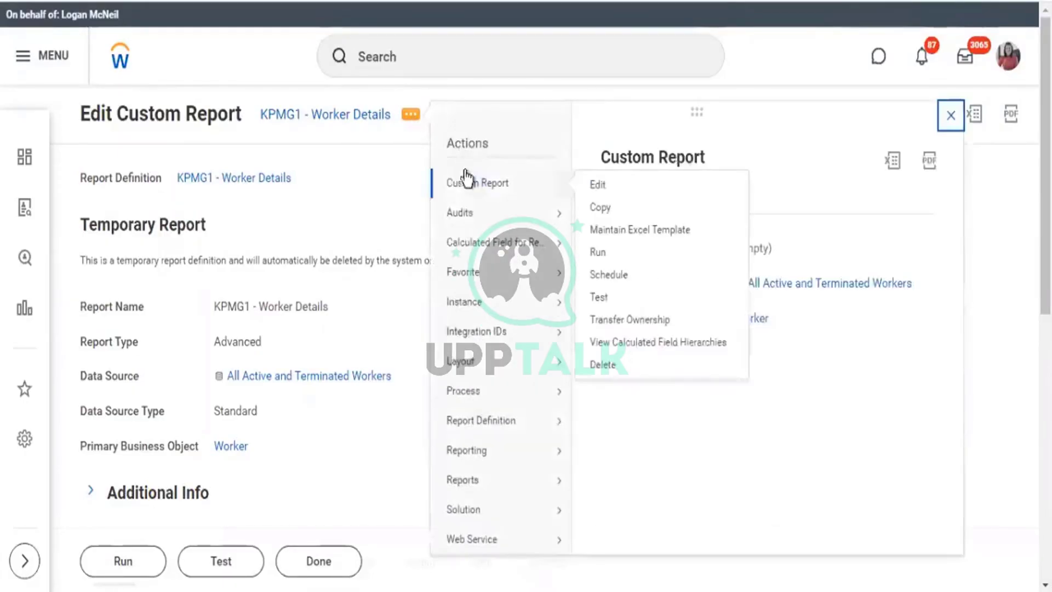
click(366, 205)
scroll(395, 184, down, 10)
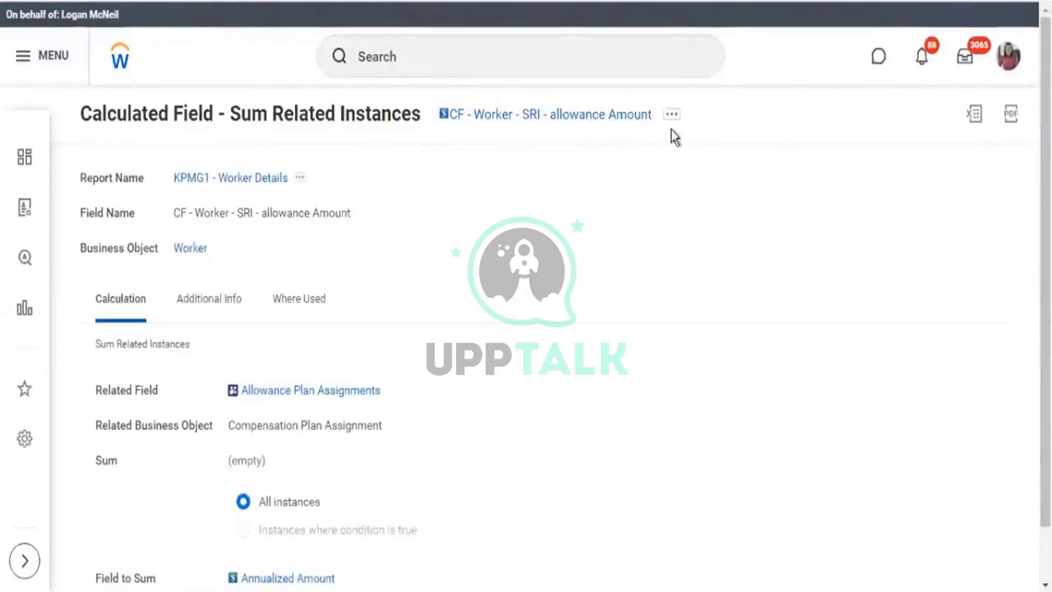
click(673, 116)
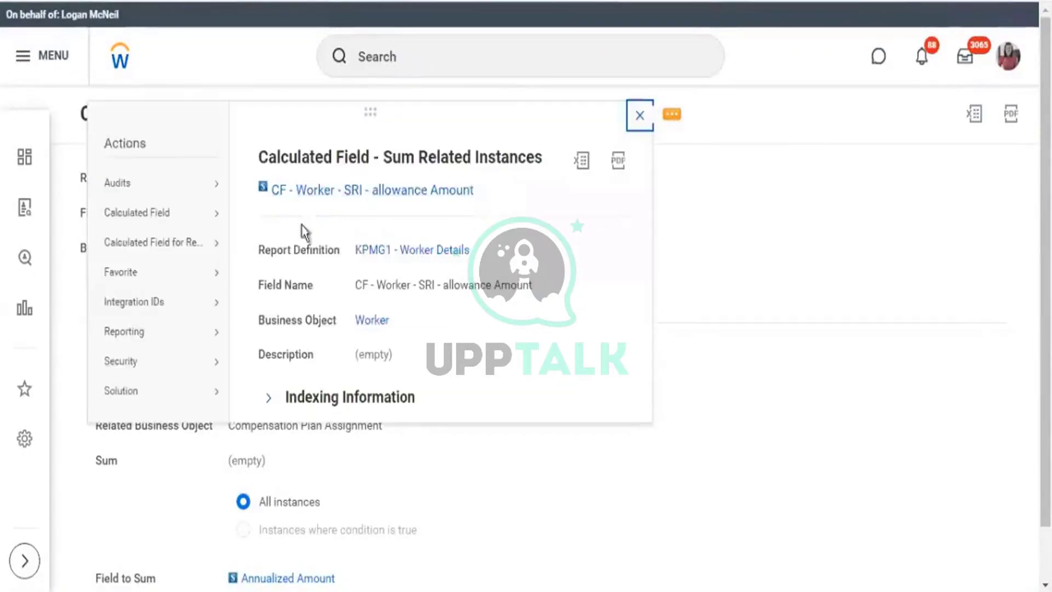
Open the CF - Worker - SRI - allowance Amount calculated field for editing.
mouse_move(201, 246)
click(257, 245)
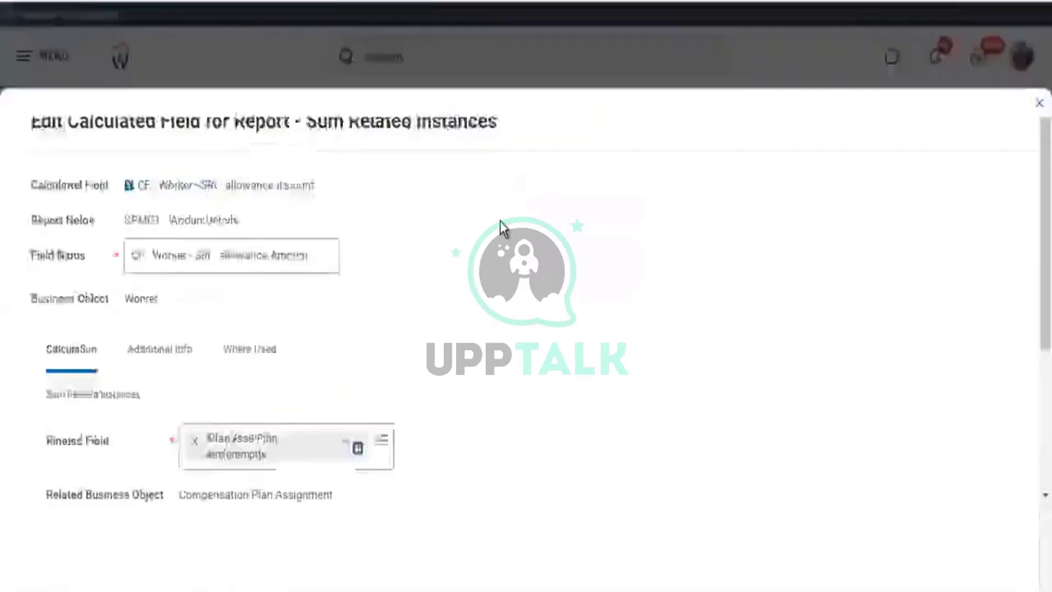
scroll(509, 226, down, 1)
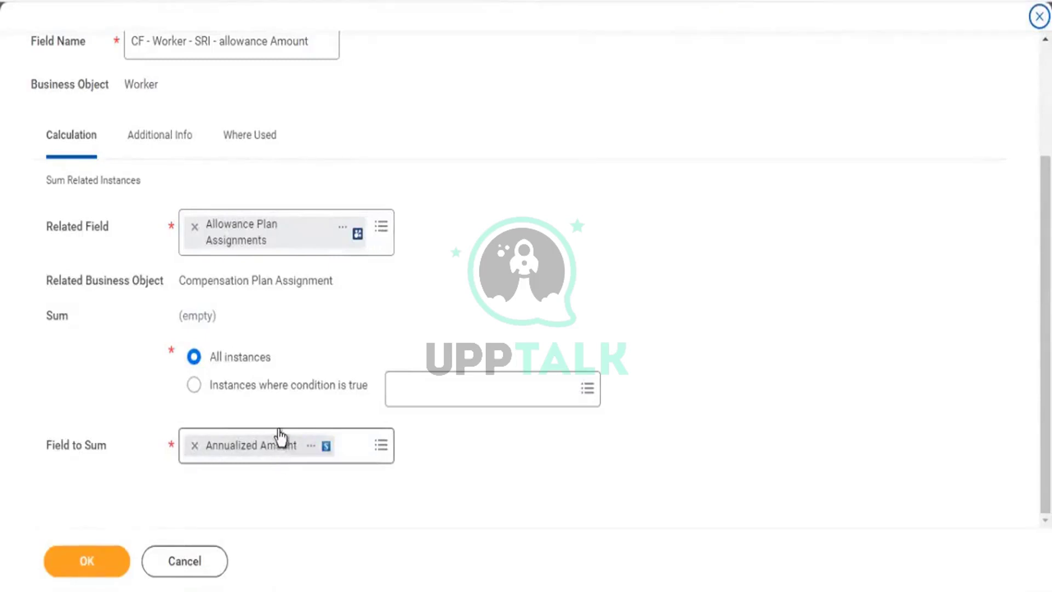
Remove Annualized Amount from Field to Sum and start a new report calculated field from its prompt.
click(195, 445)
click(380, 447)
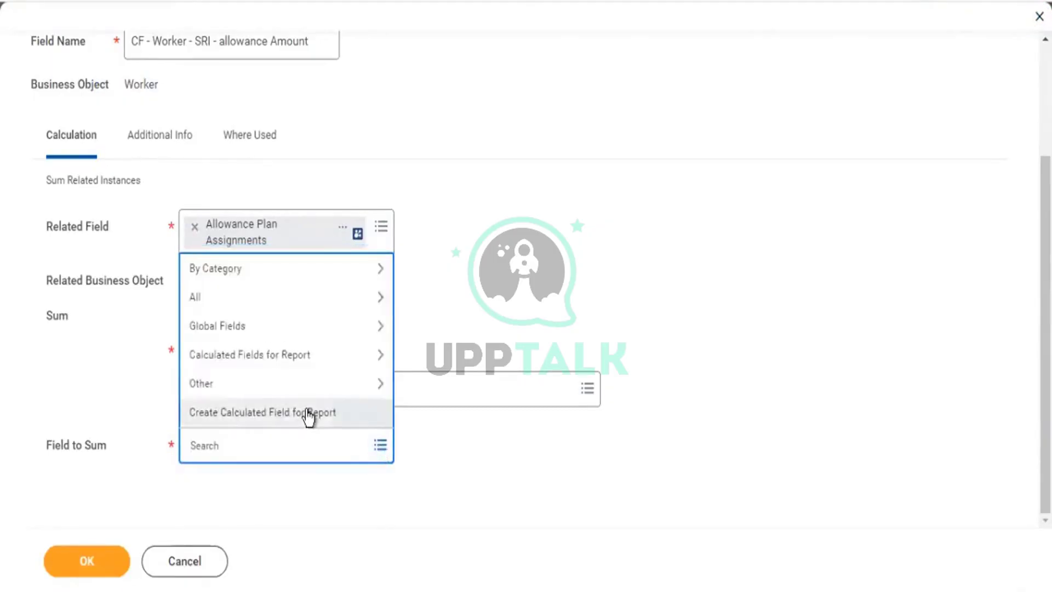
click(308, 417)
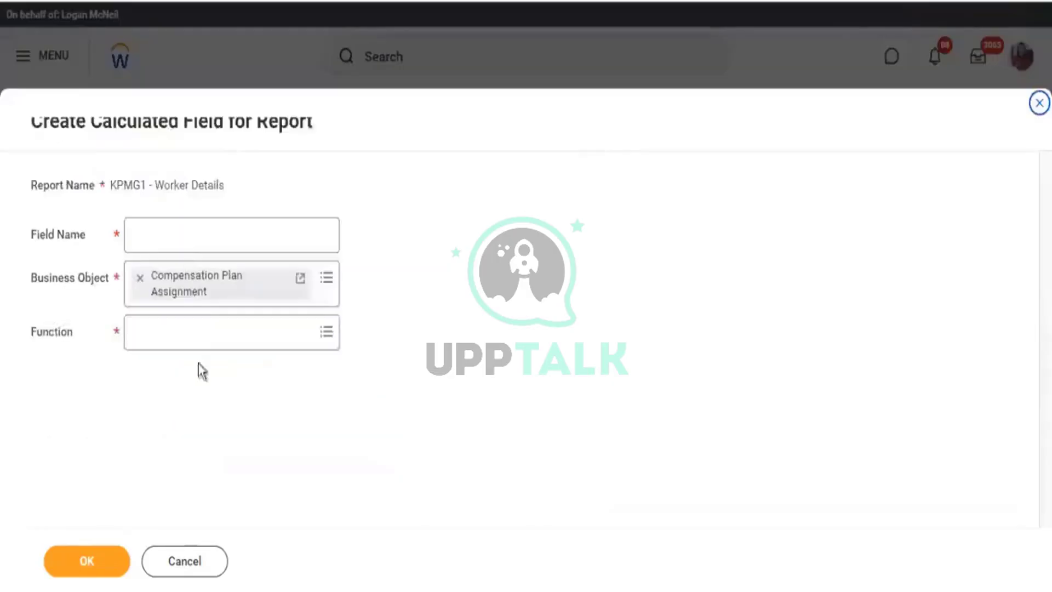
Create a Convert Currency calculated field named 'USD Conversion' and continue to its calculation details.
click(220, 335)
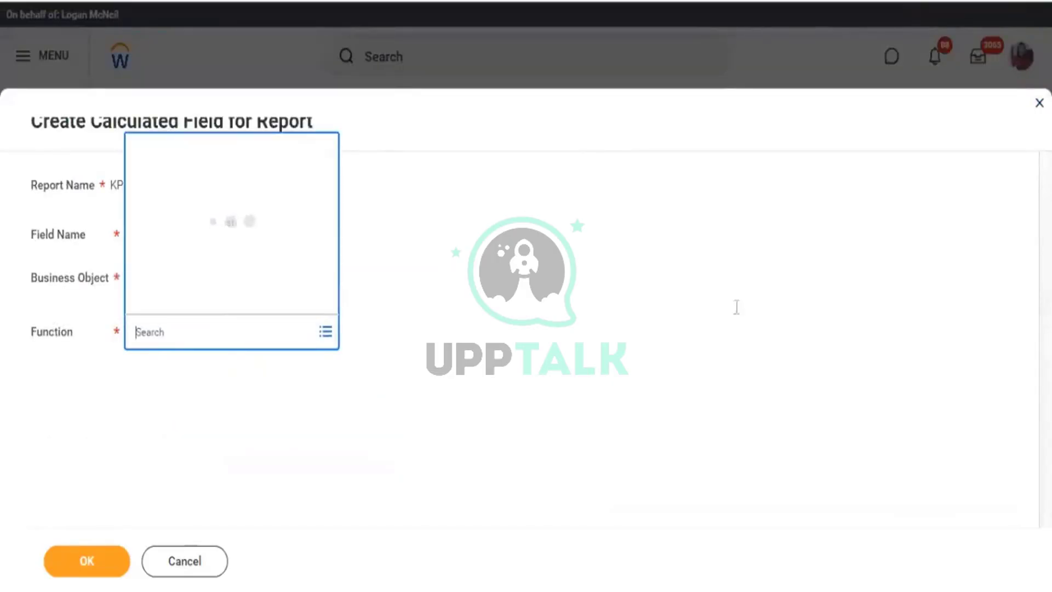
click(383, 310)
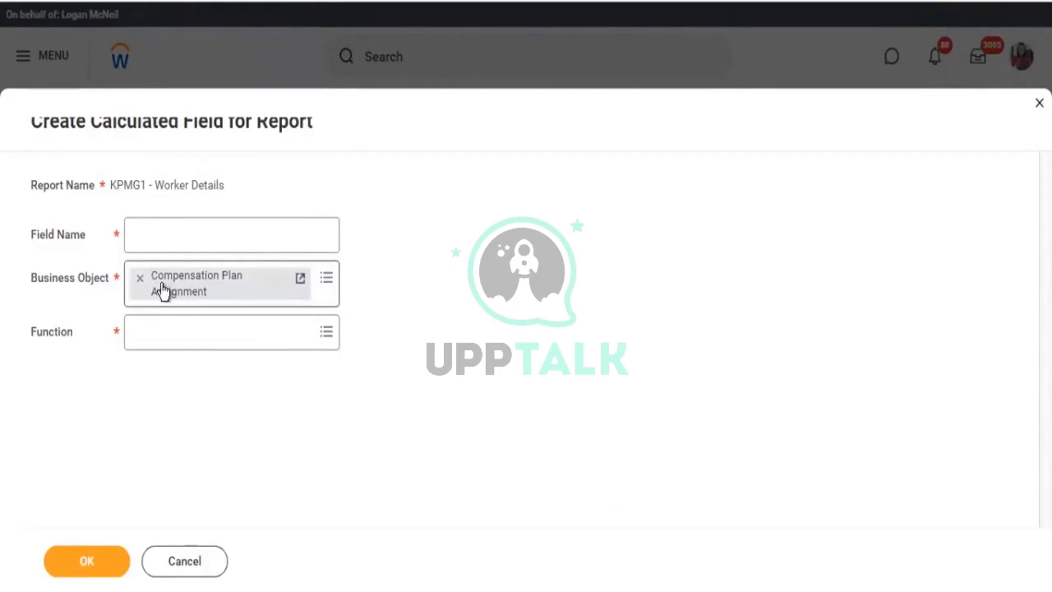
click(161, 333)
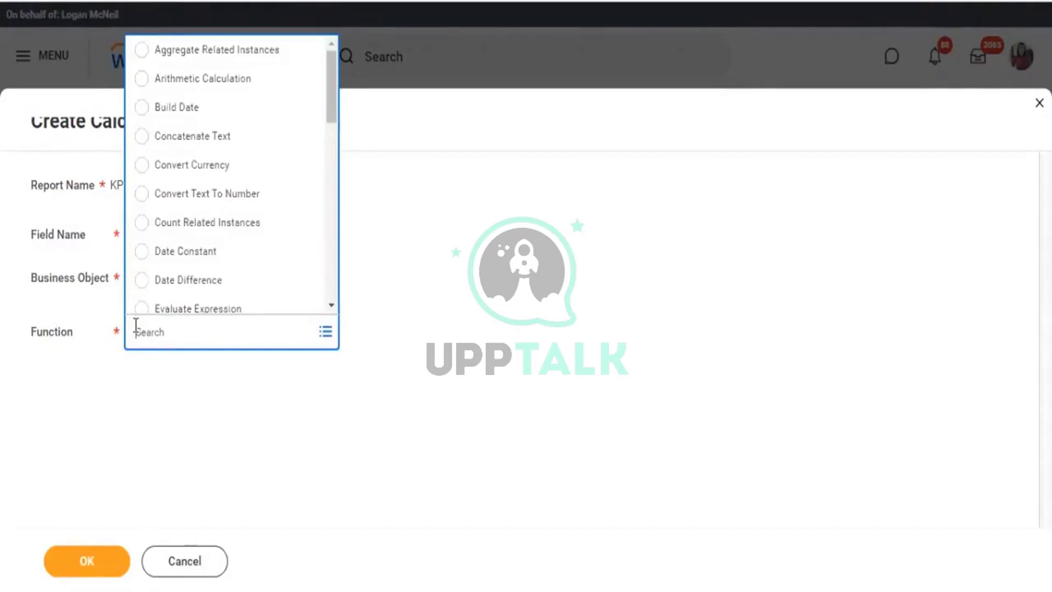
text(surr)
key(Return)
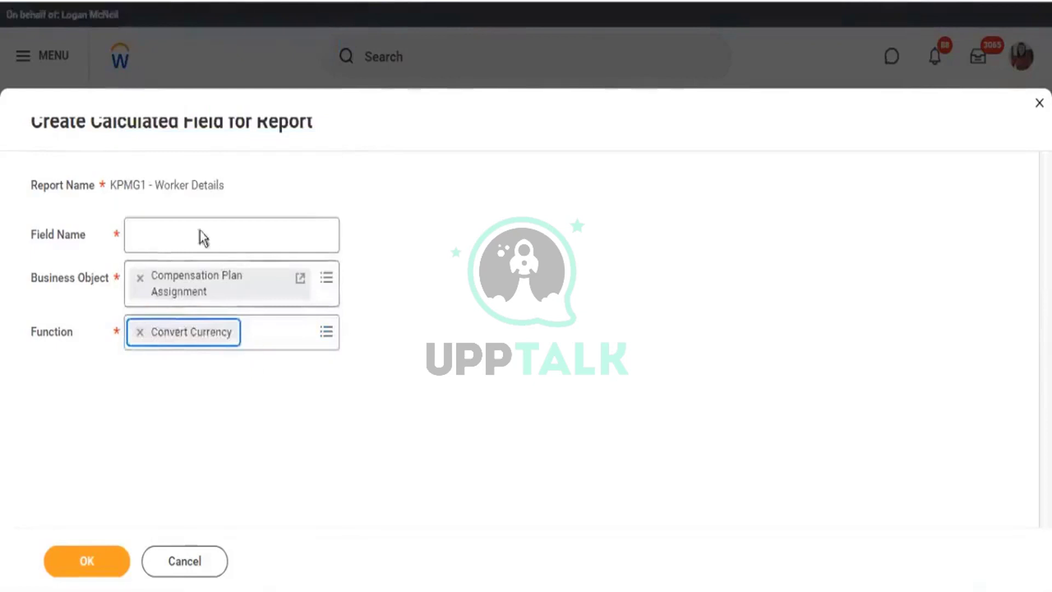
click(192, 244)
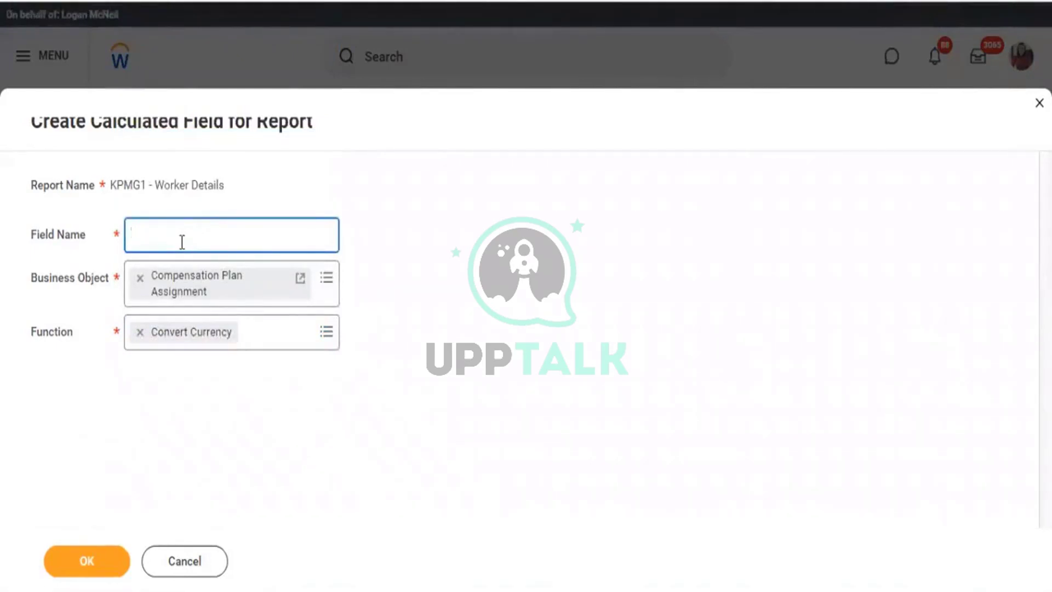
text(USD )
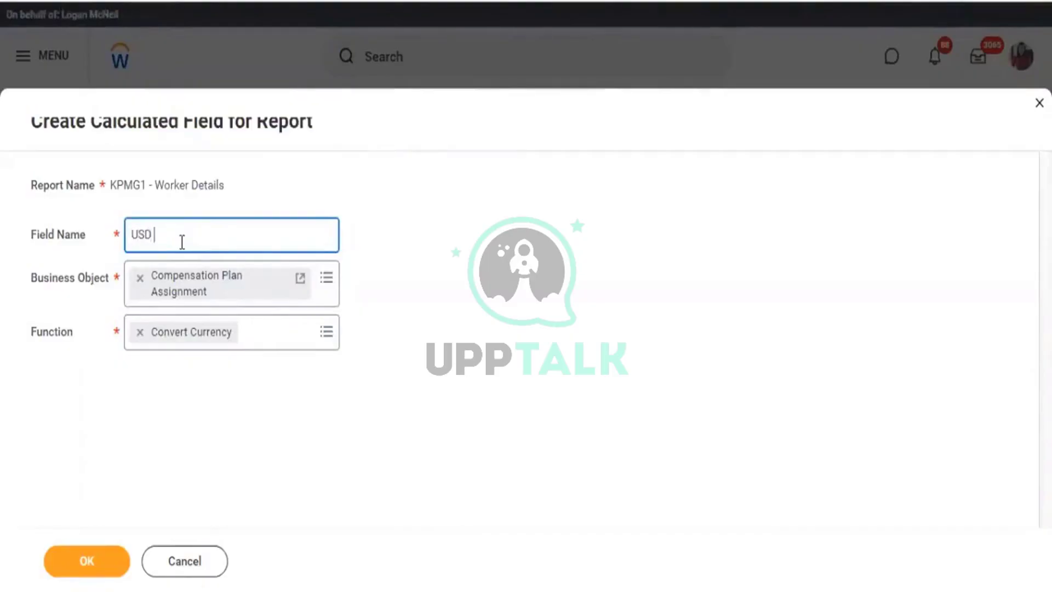
text(Conversion)
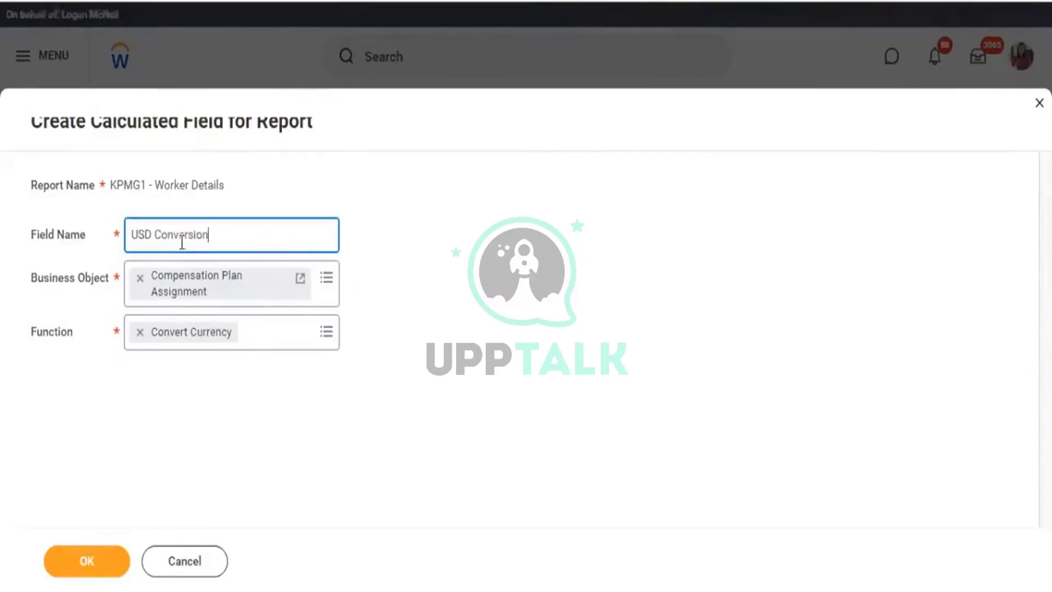
click(108, 563)
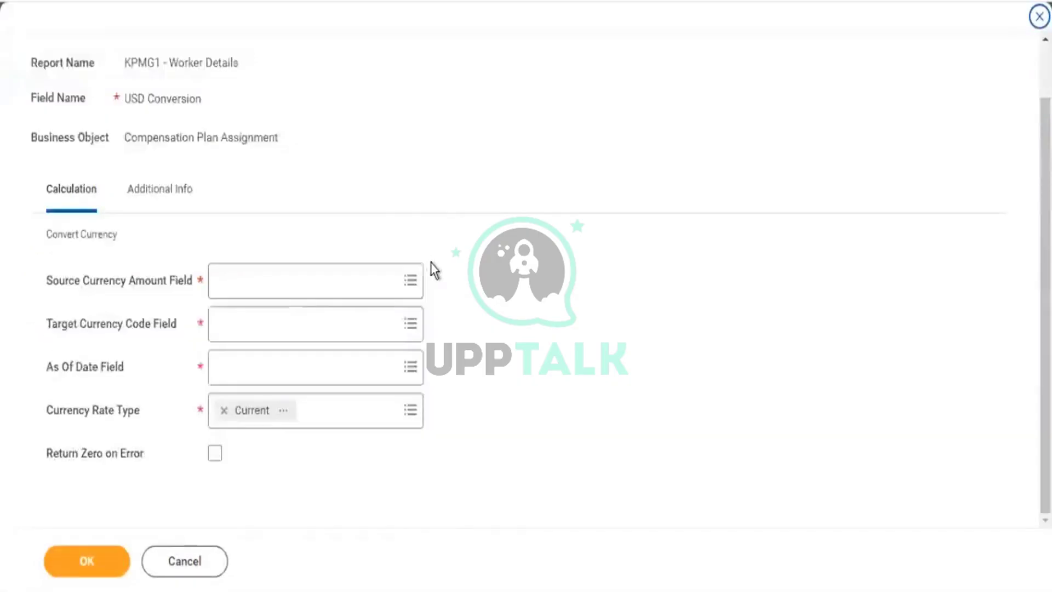
Set the Source Currency Amount Field to Annualized Amount.
click(249, 284)
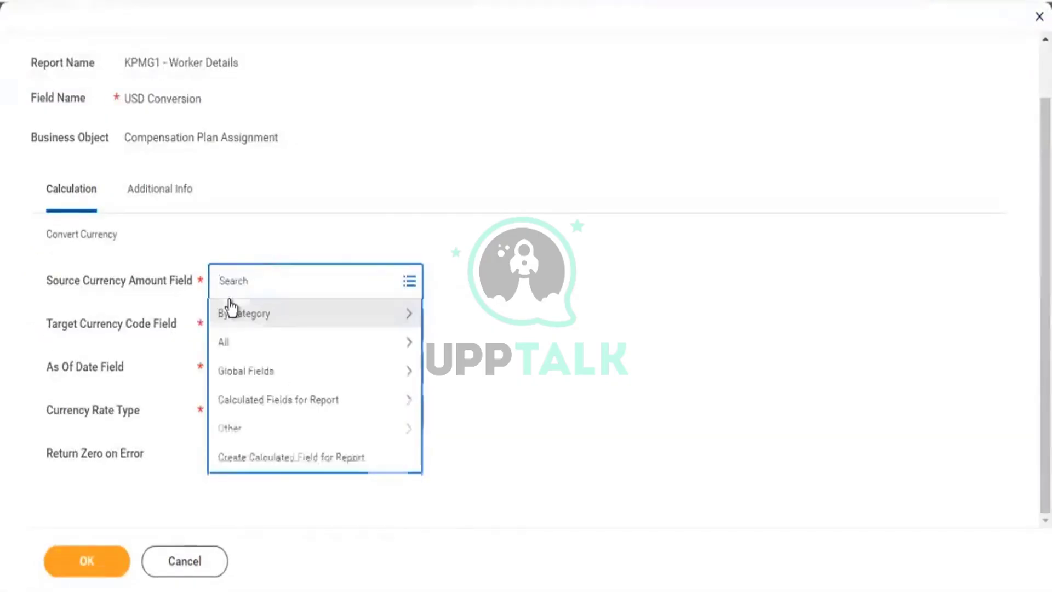
text(anna amo)
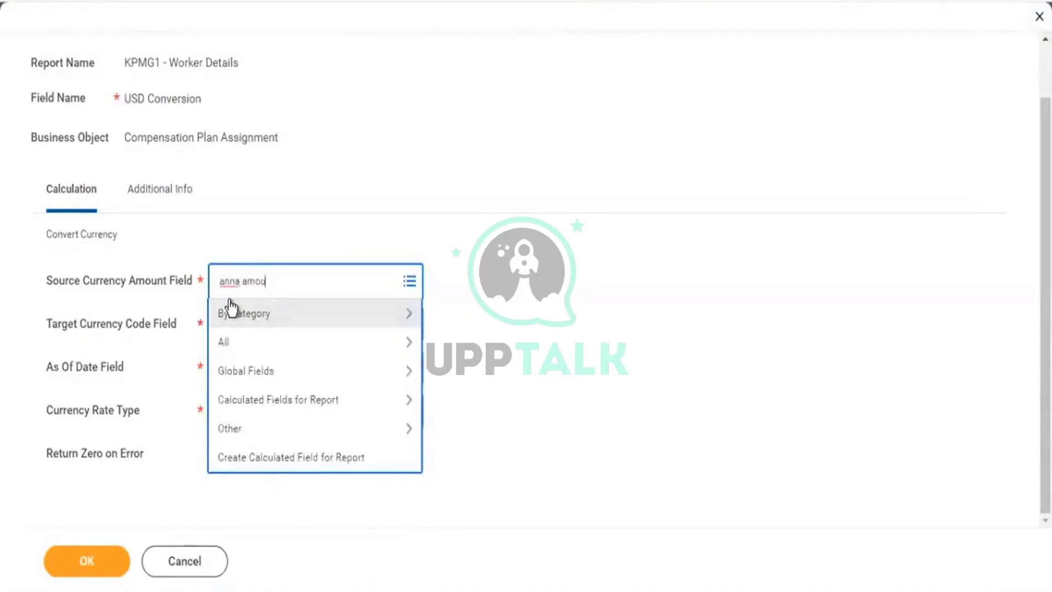
text(u)
key(Return)
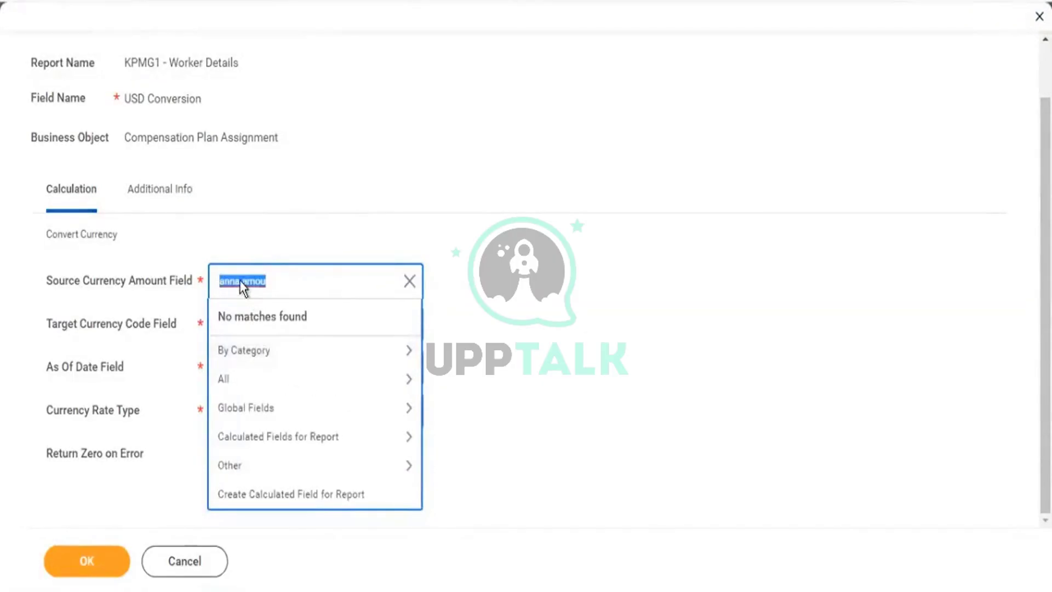
click(241, 282)
key(BackSpace)
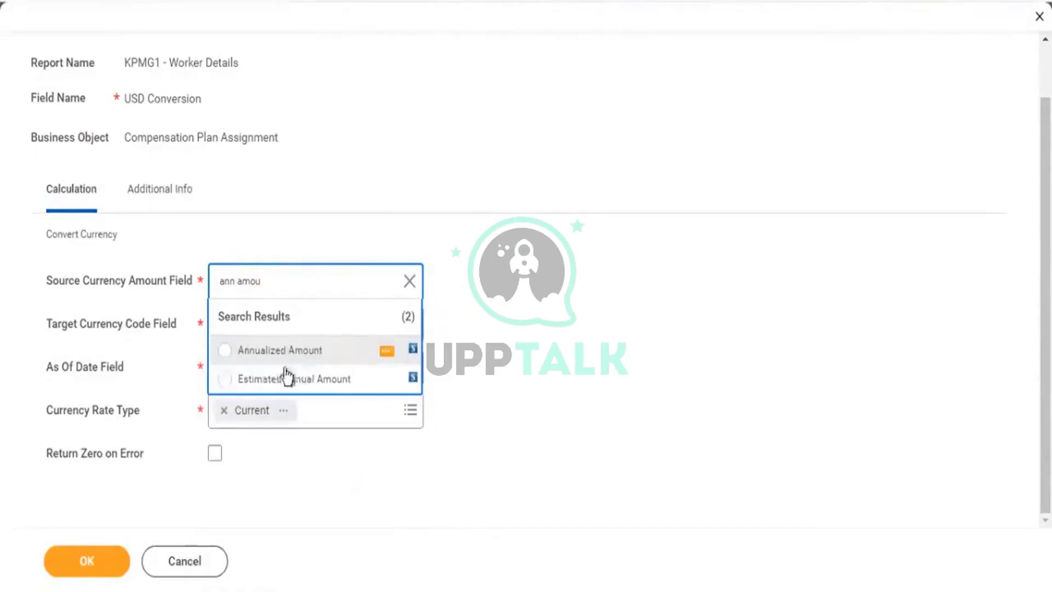
key(Return)
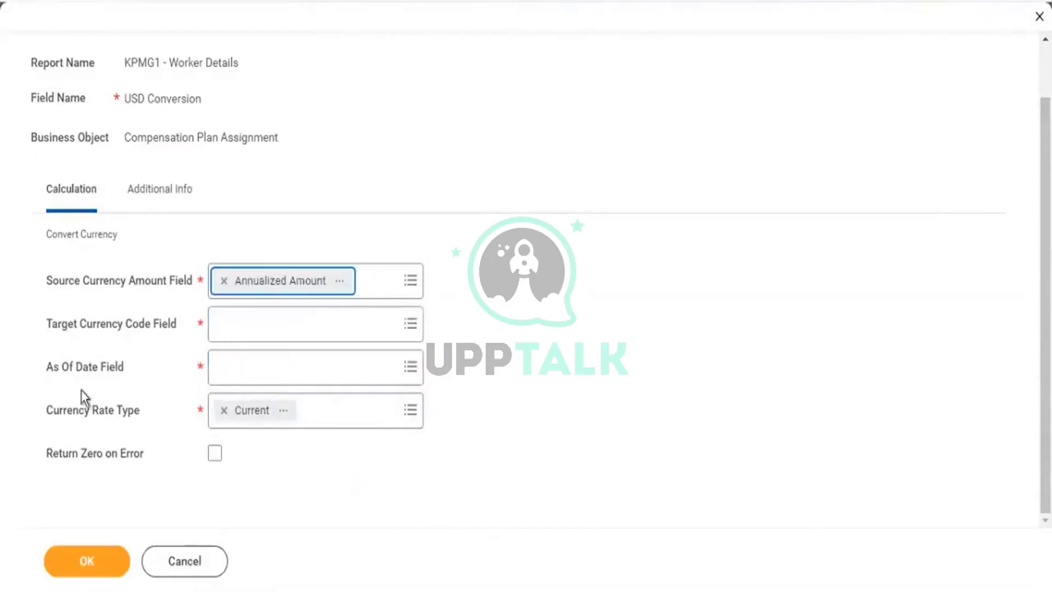
Set the Target Currency Code Field to USD.
drag(52, 332, 158, 346)
click(273, 332)
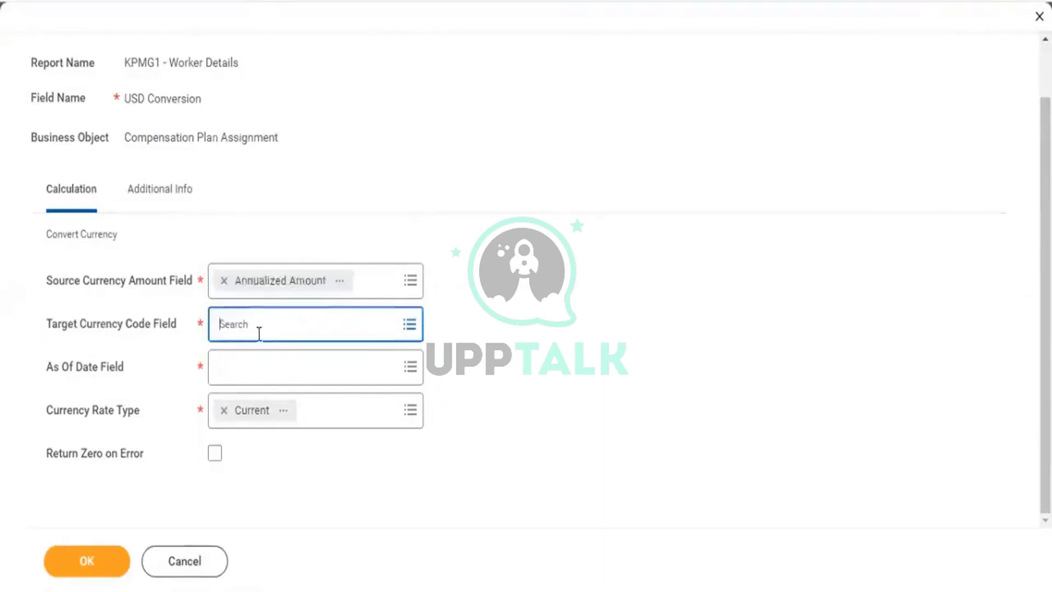
text(usd)
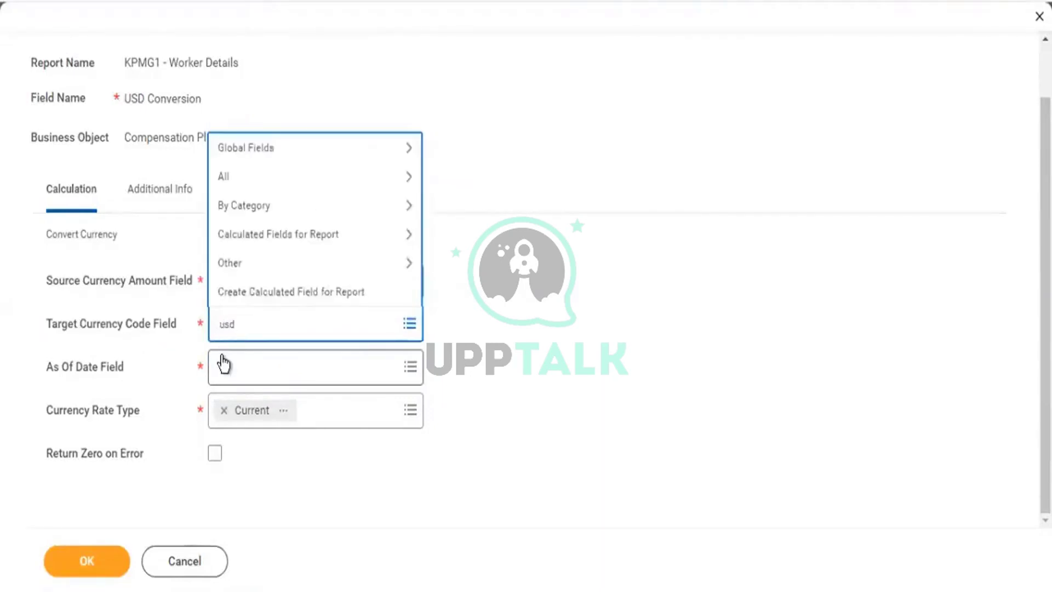
key(Return)
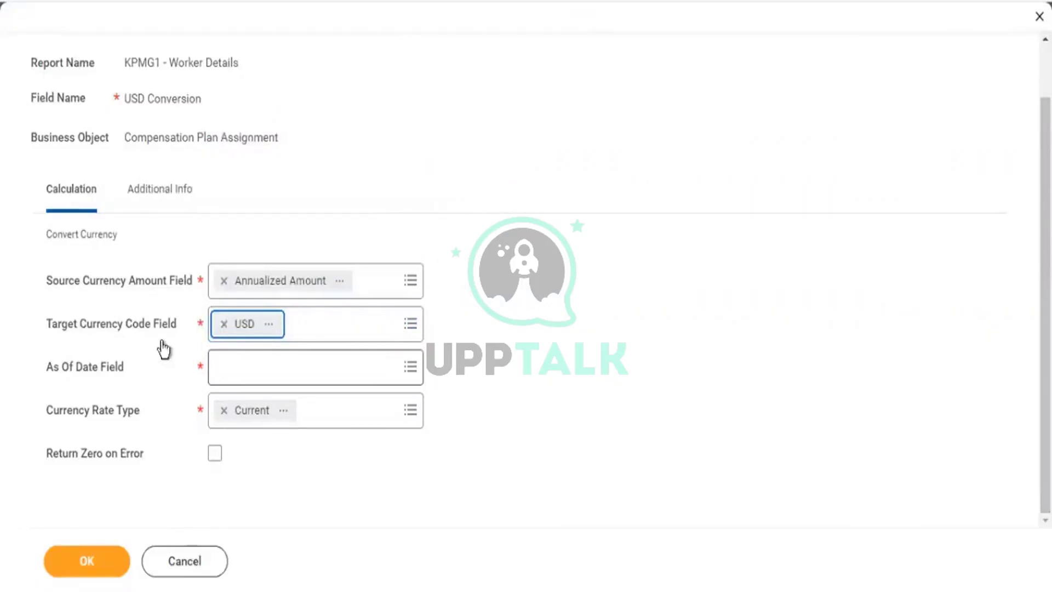
drag(86, 324, 161, 329)
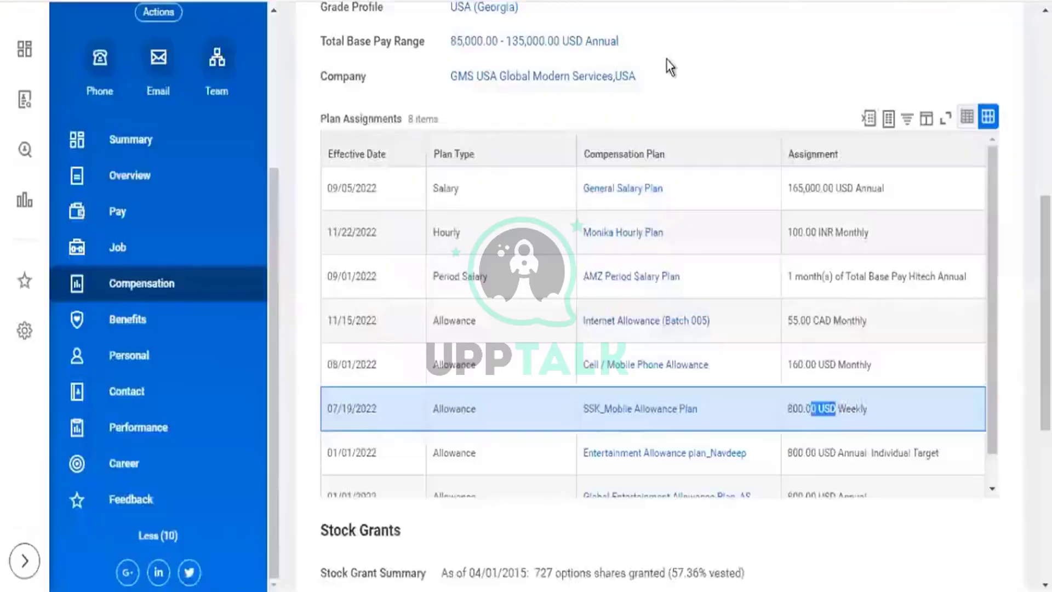
scroll(664, 66, up, 5)
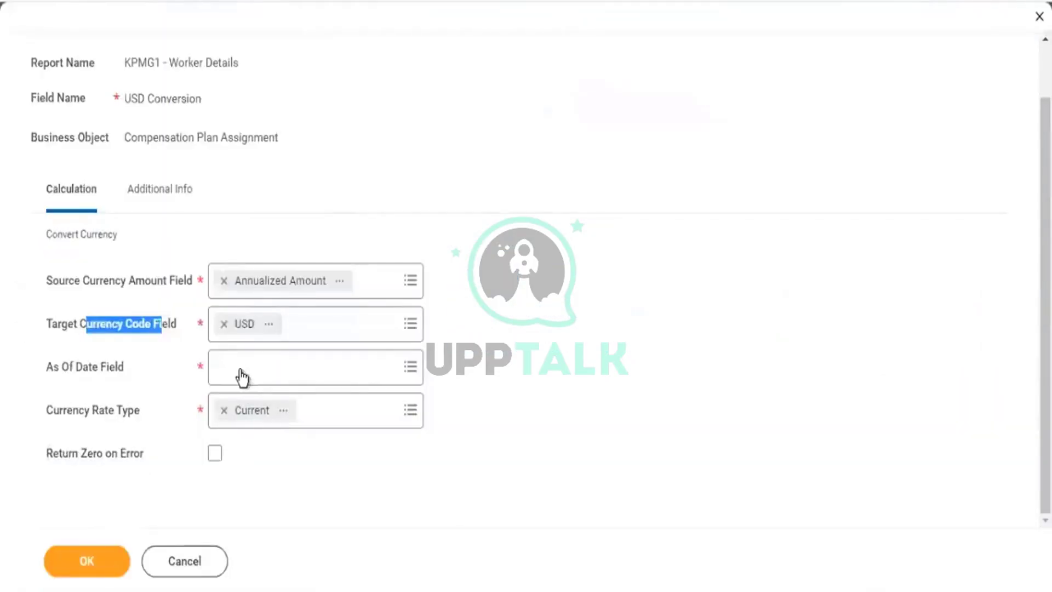
click(242, 369)
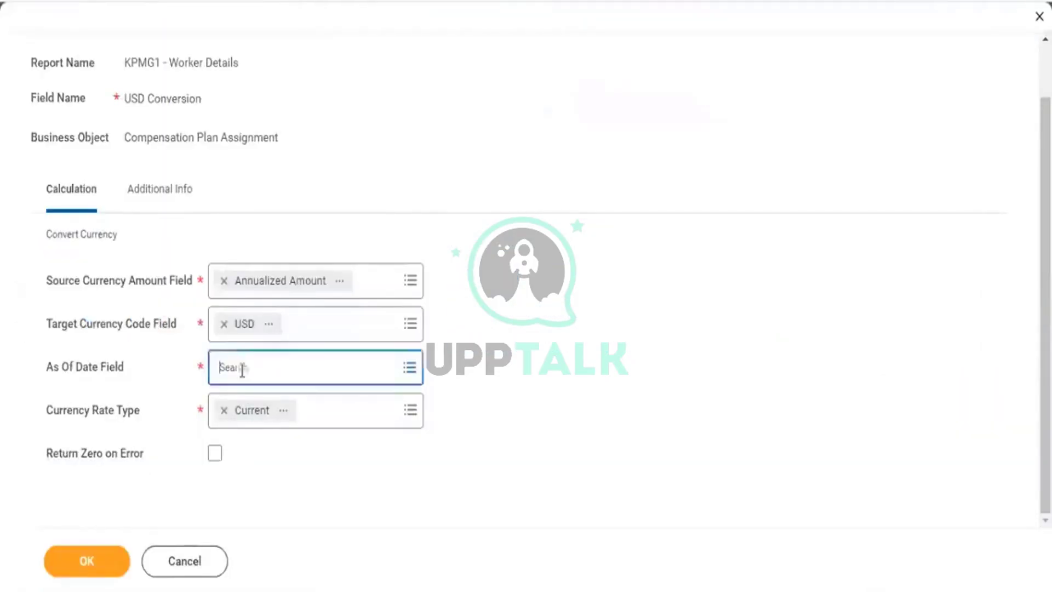
Use Today as the As Of Date and keep the Current currency rate type.
text(today)
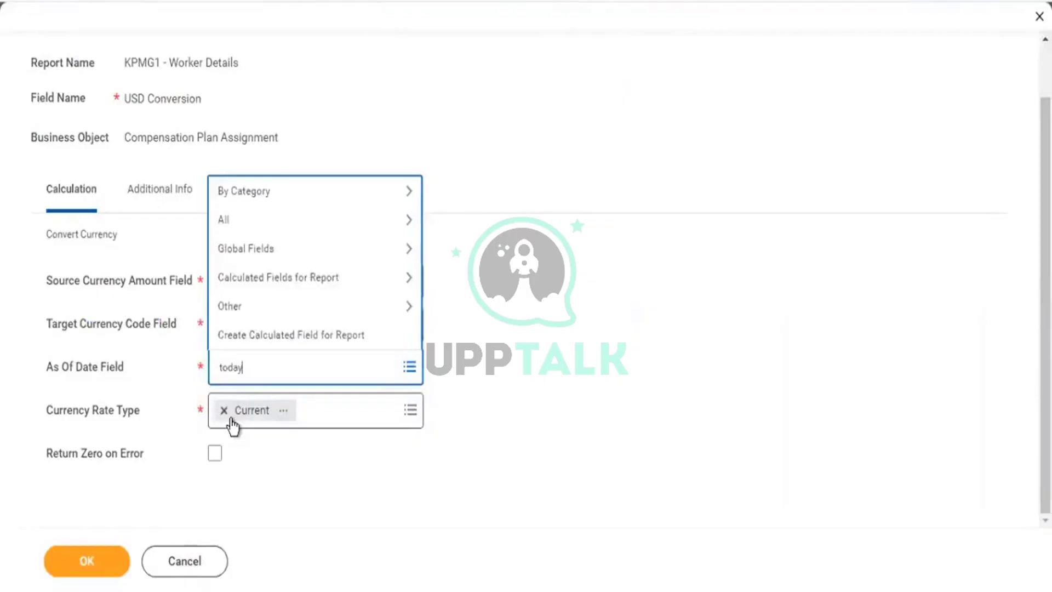
key(Return)
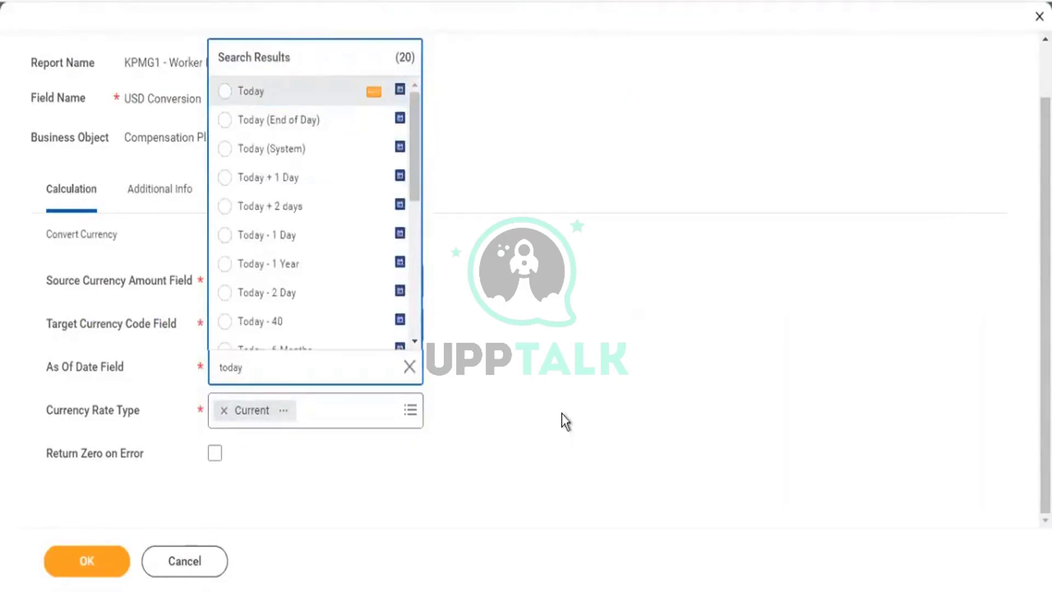
key(Return)
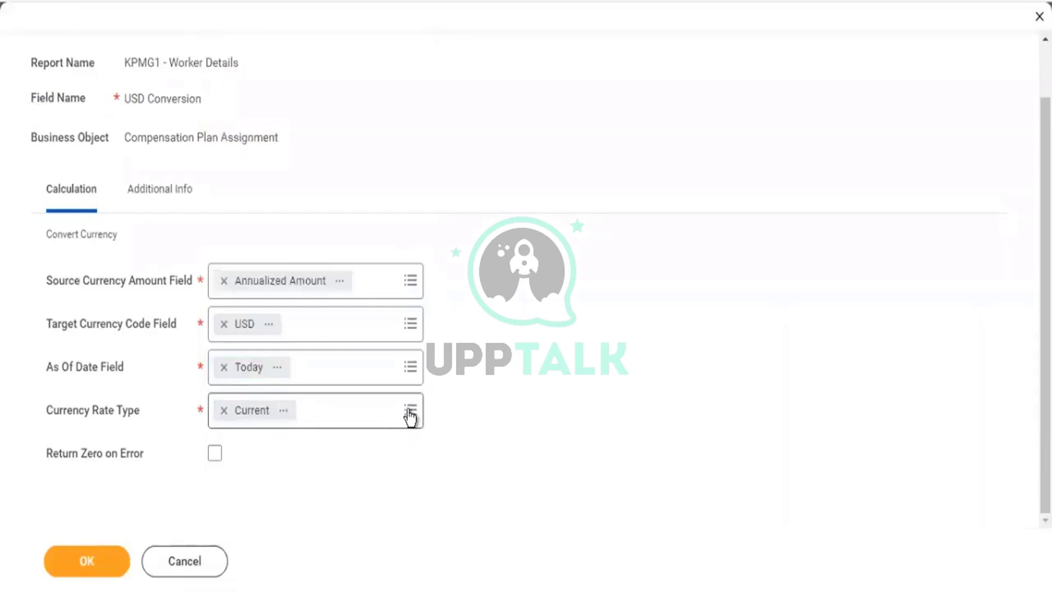
click(410, 415)
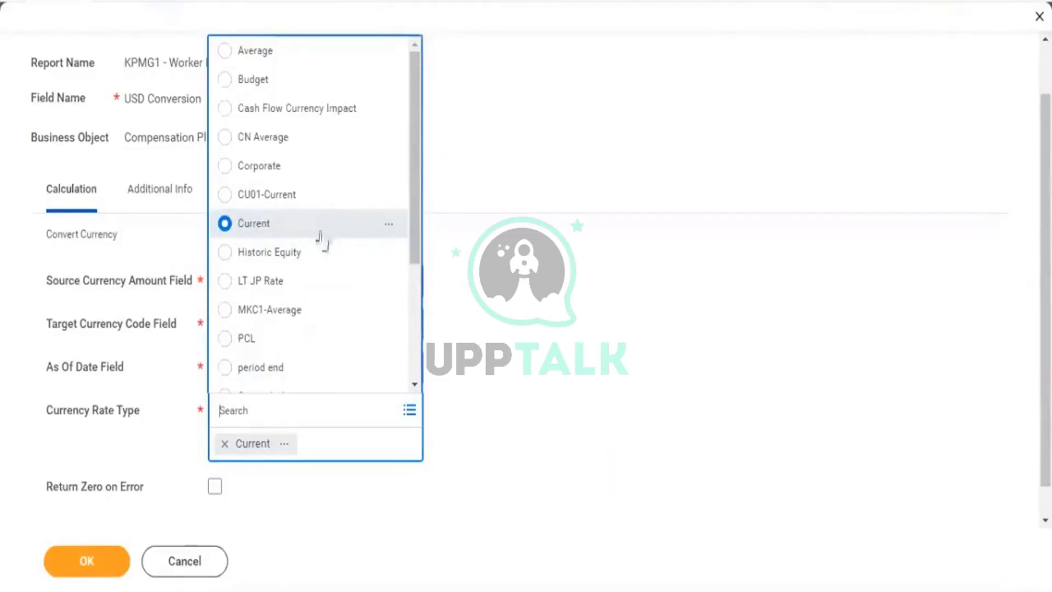
click(660, 366)
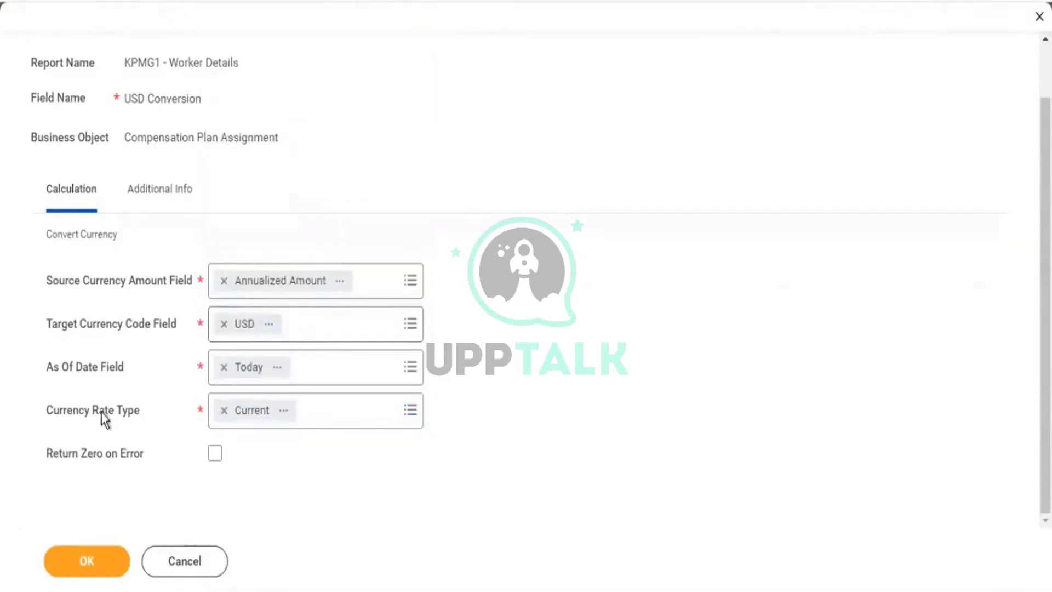
Turn on Return Zero on Error and save the USD Conversion field.
drag(129, 418, 133, 410)
drag(133, 417, 141, 414)
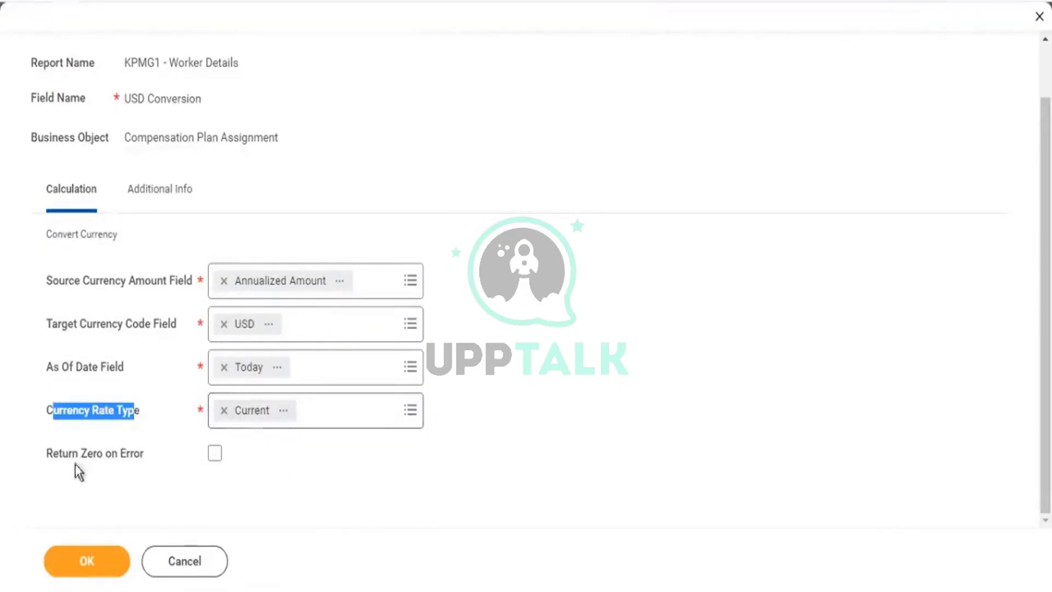
drag(75, 462, 158, 465)
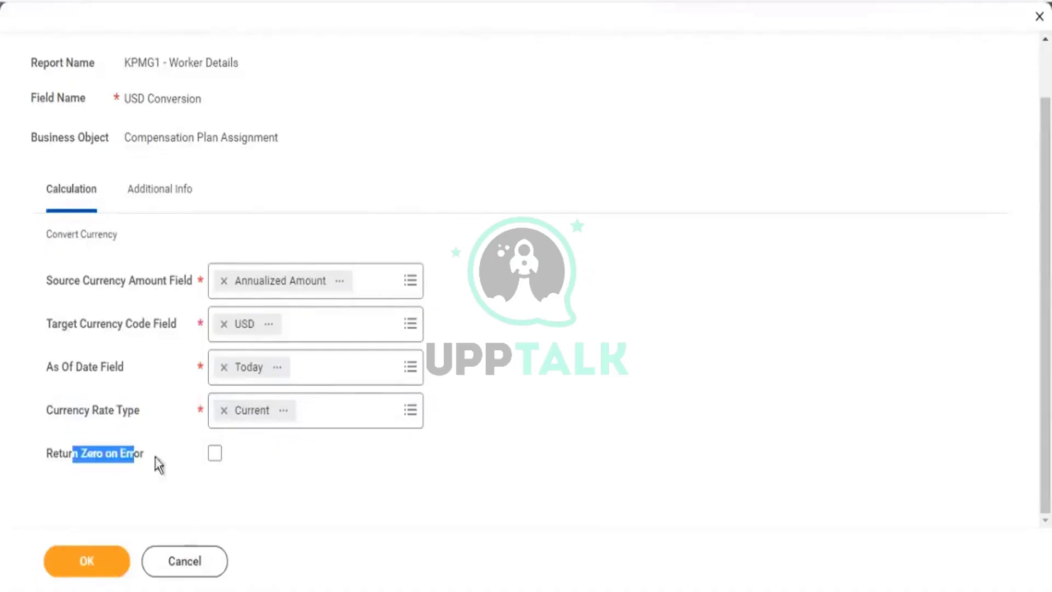
click(214, 454)
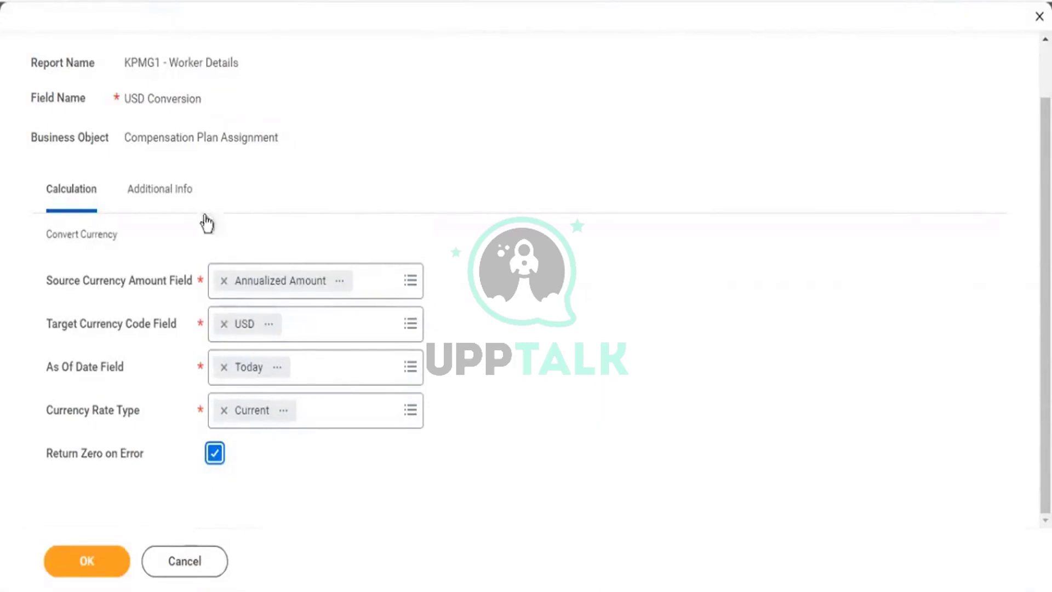
click(111, 564)
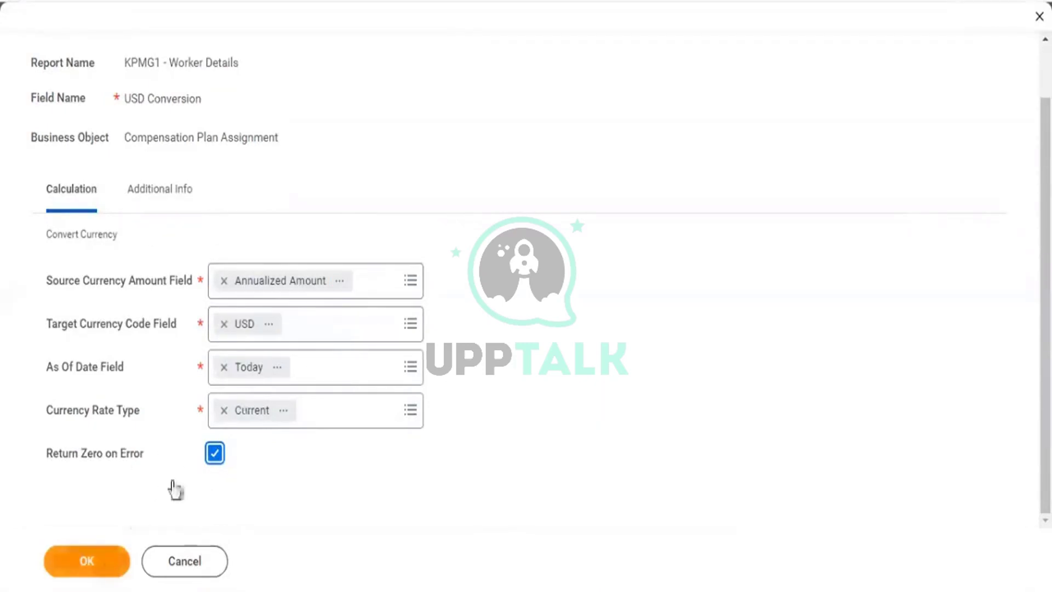
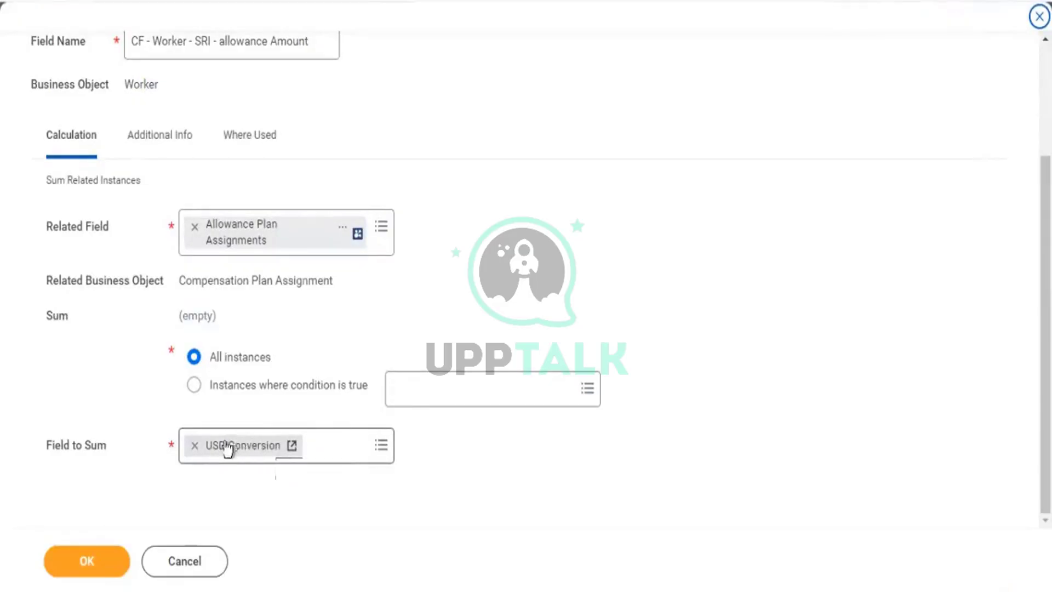
Save the 'CF - Worker - SRI - allowance Amount' Sum Related Instances field and return to the other Workday tab.
scroll(146, 35, up, 3)
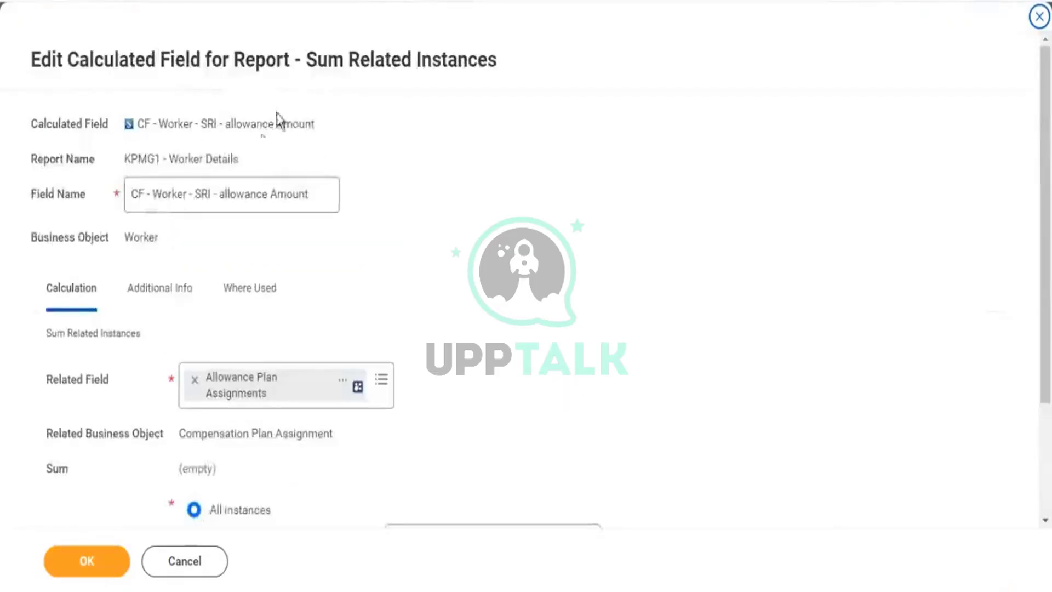
drag(305, 59, 357, 64)
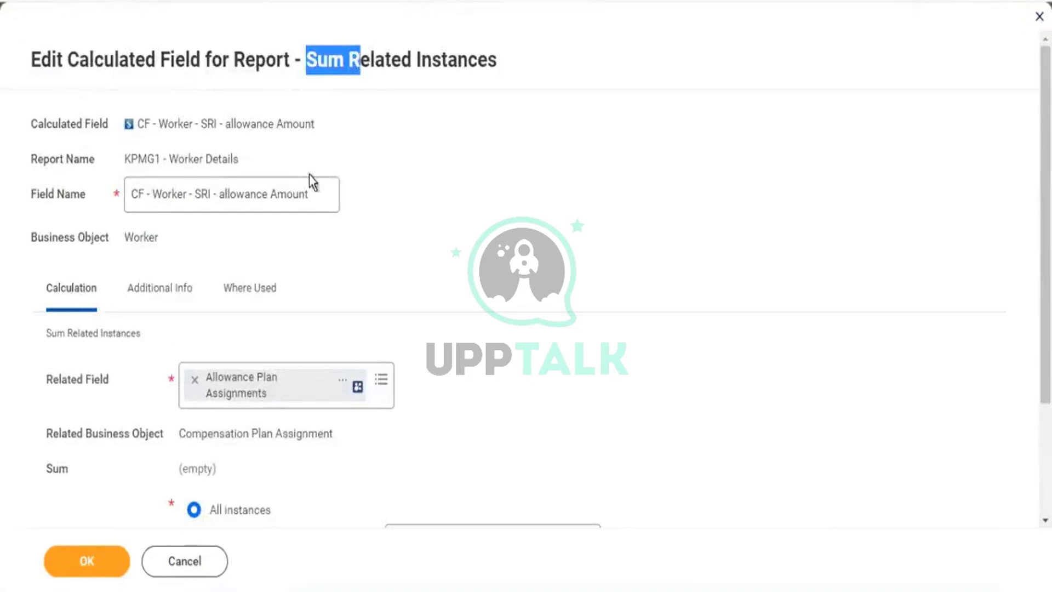
drag(315, 195, 112, 192)
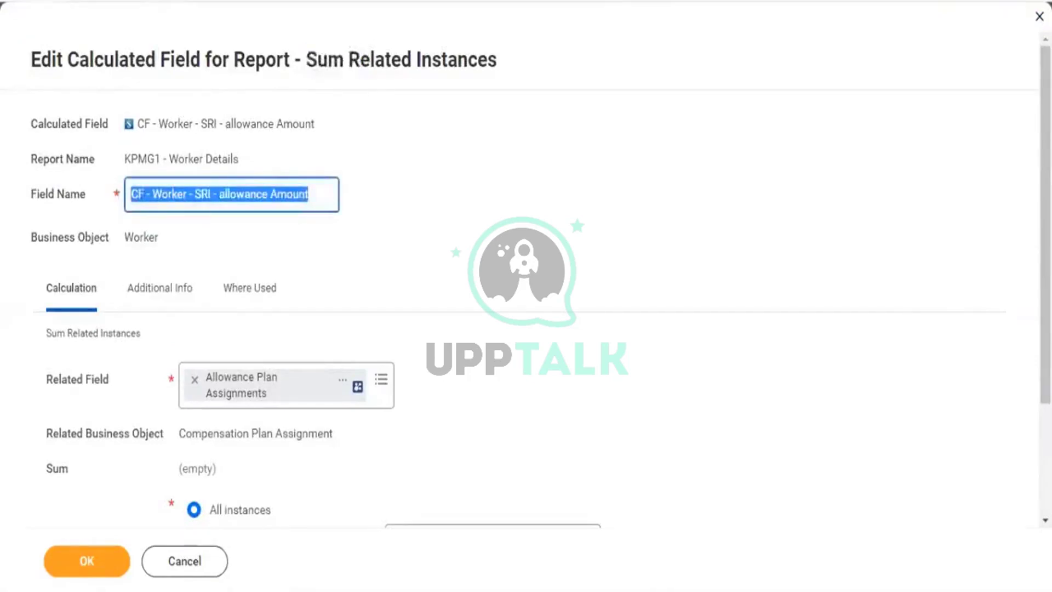
click(94, 570)
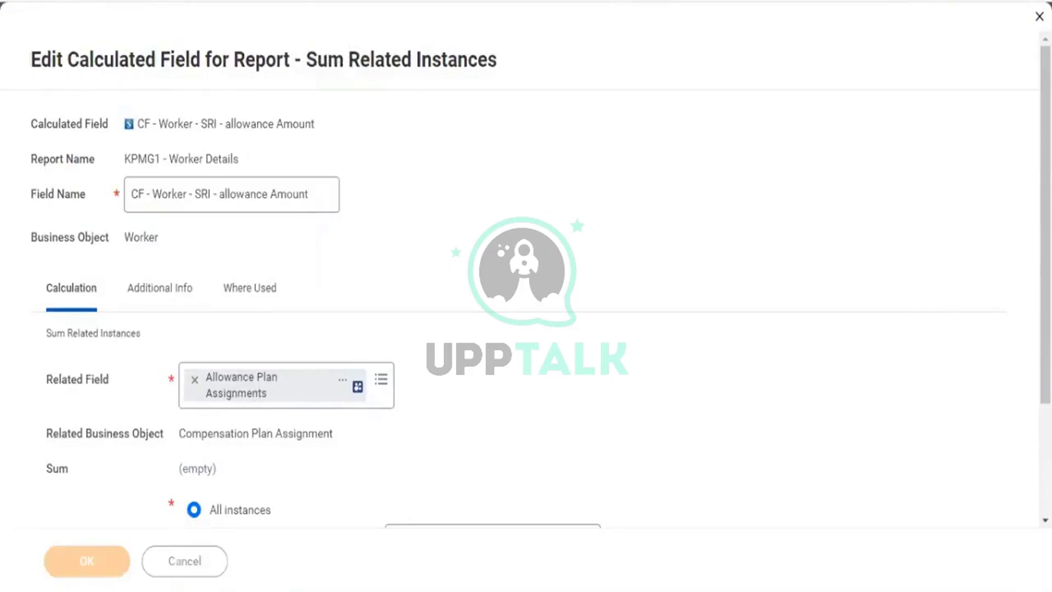
click(241, 1)
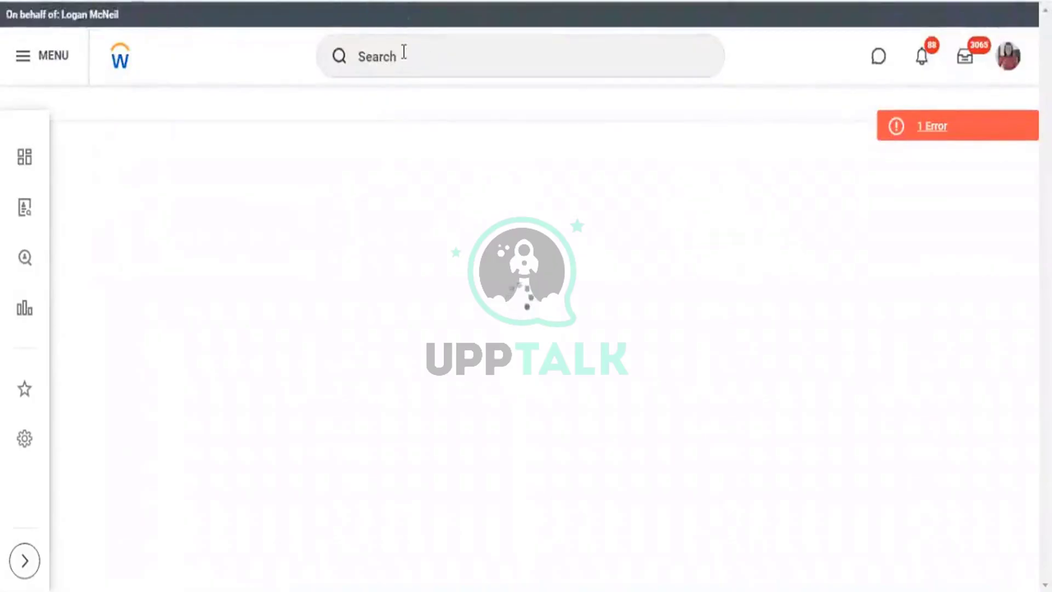
Run the KPMG1 - Worker Details custom report for Female and Male workers, returning 554 workers.
click(404, 52)
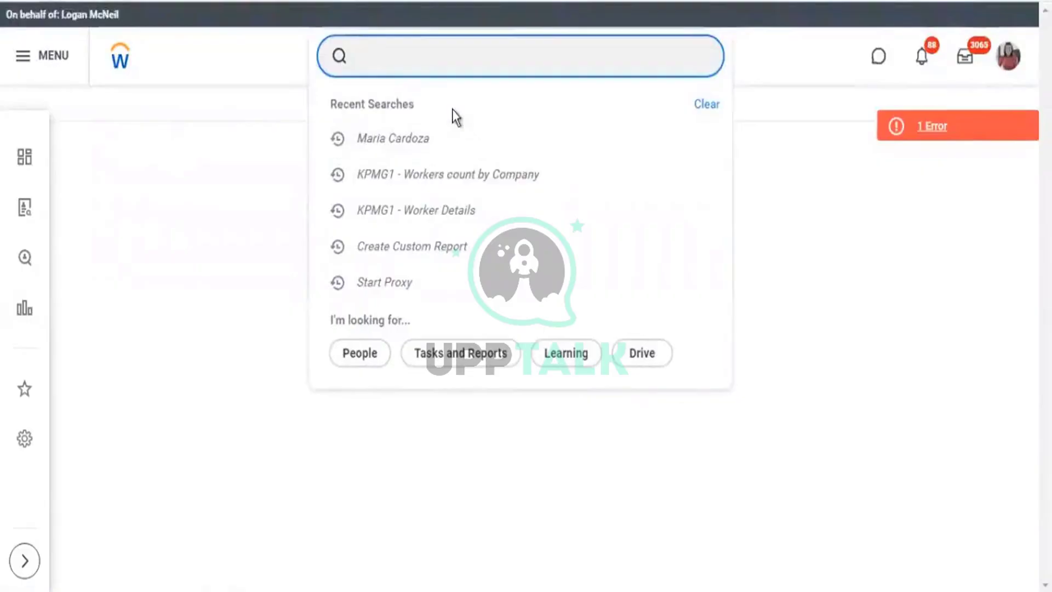
click(424, 212)
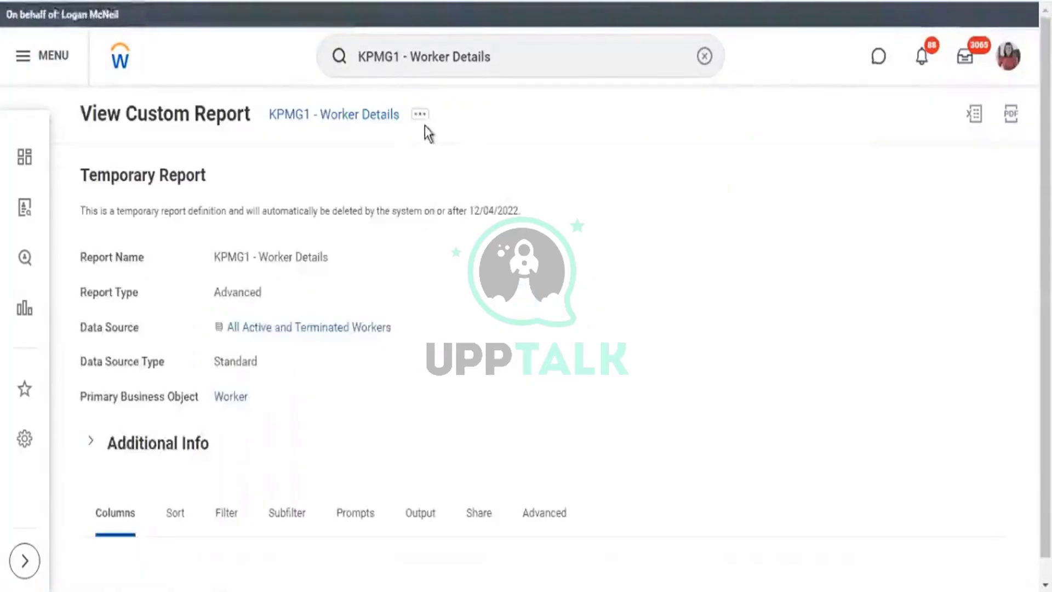
click(420, 117)
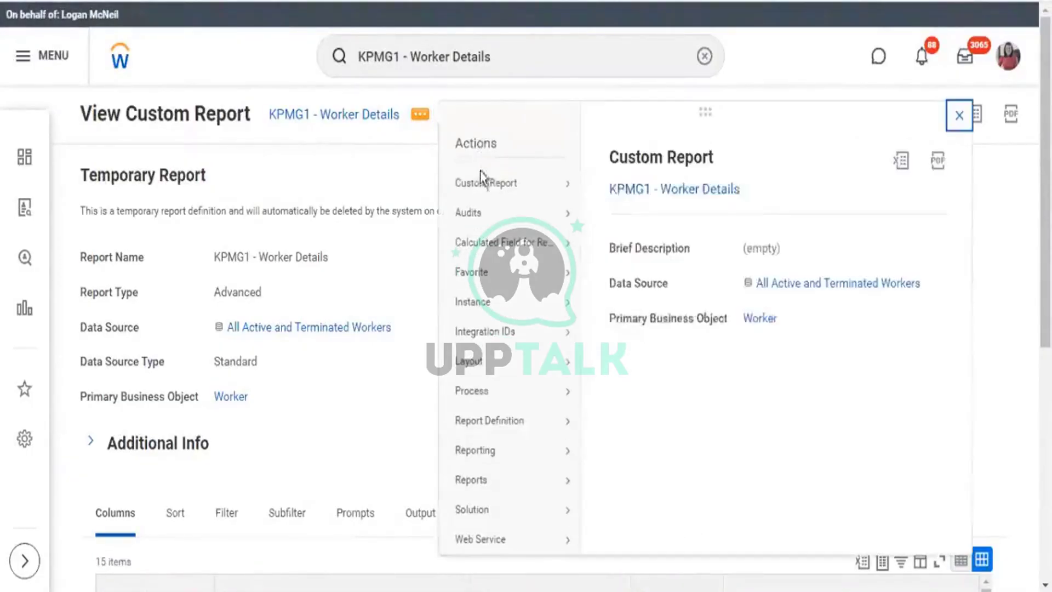
mouse_move(482, 182)
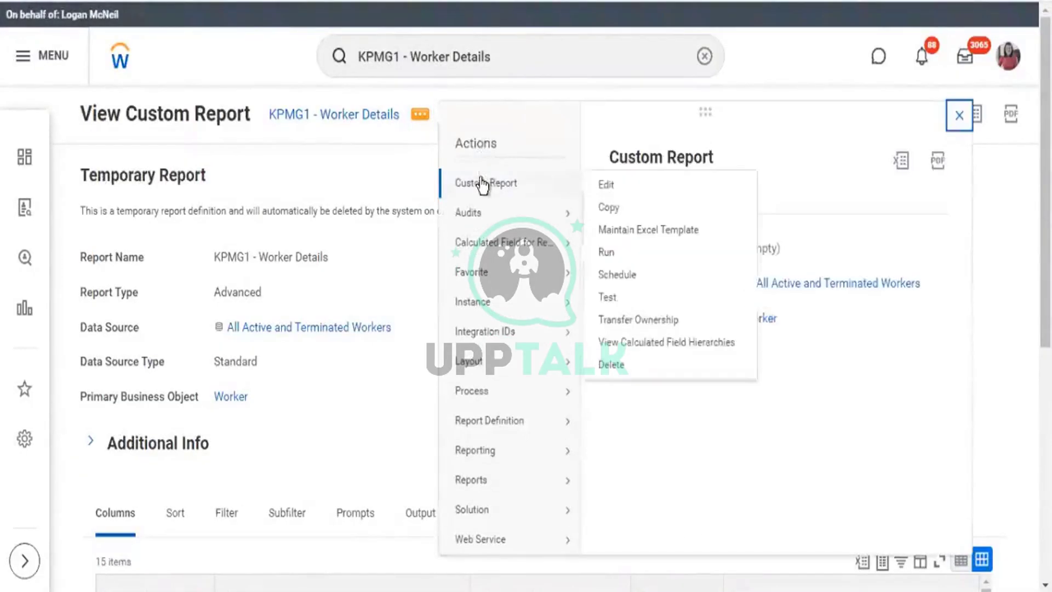
click(607, 254)
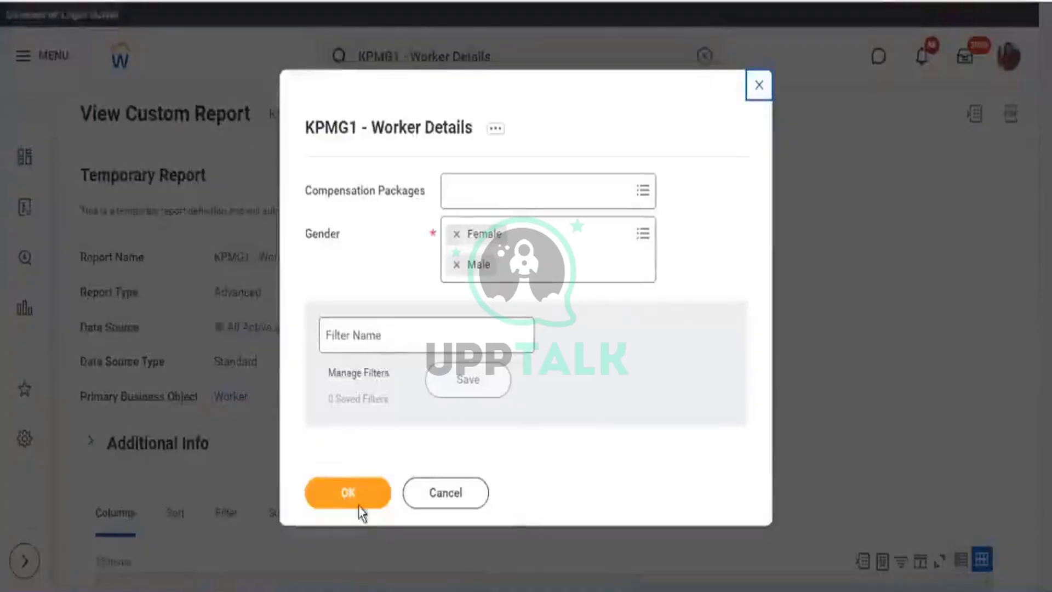
click(359, 507)
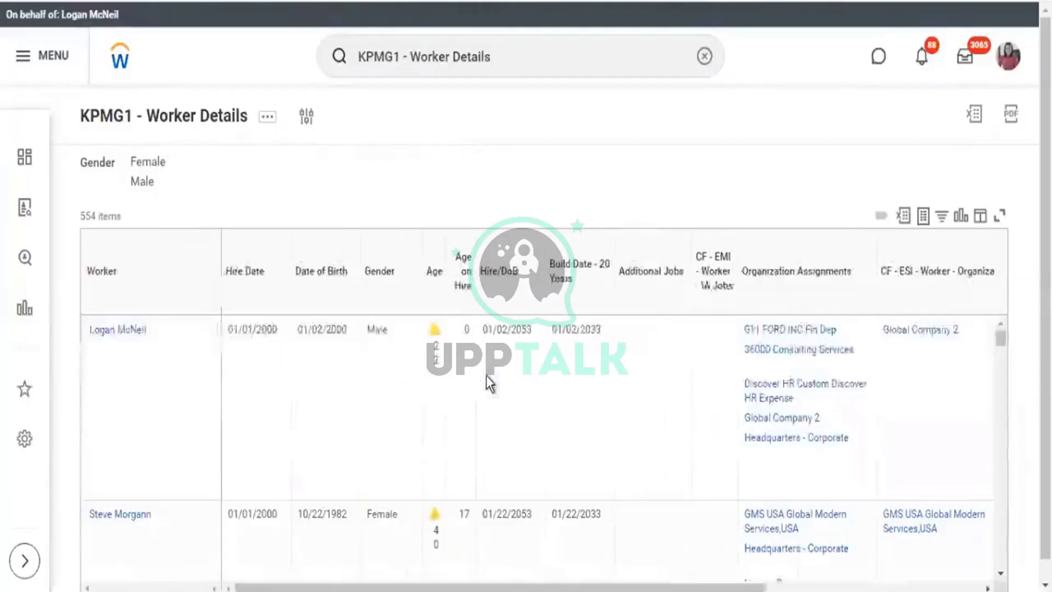
scroll(489, 384, down, 2)
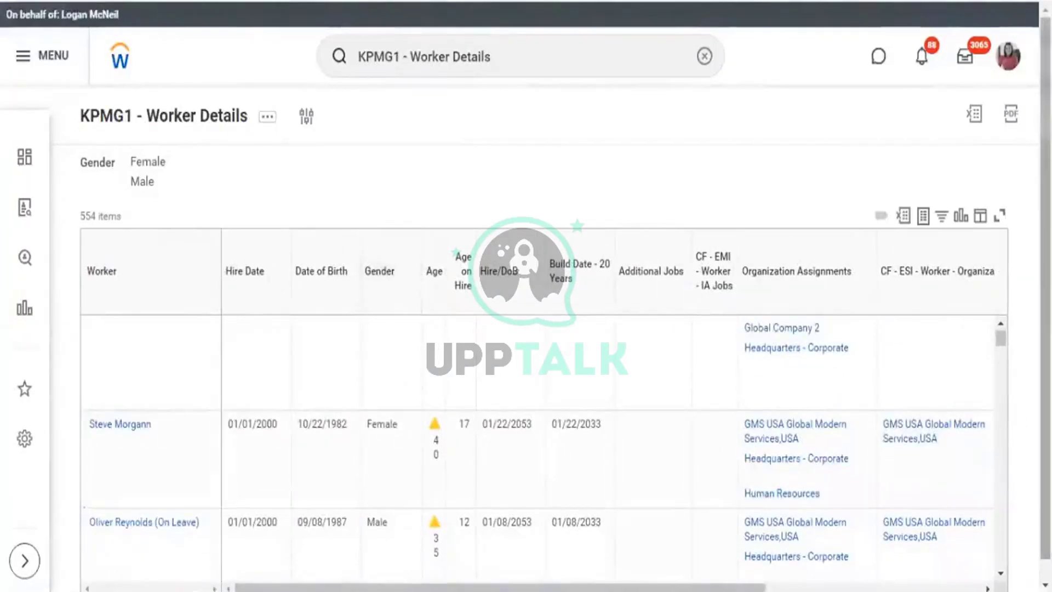
drag(1045, 121, 1046, 151)
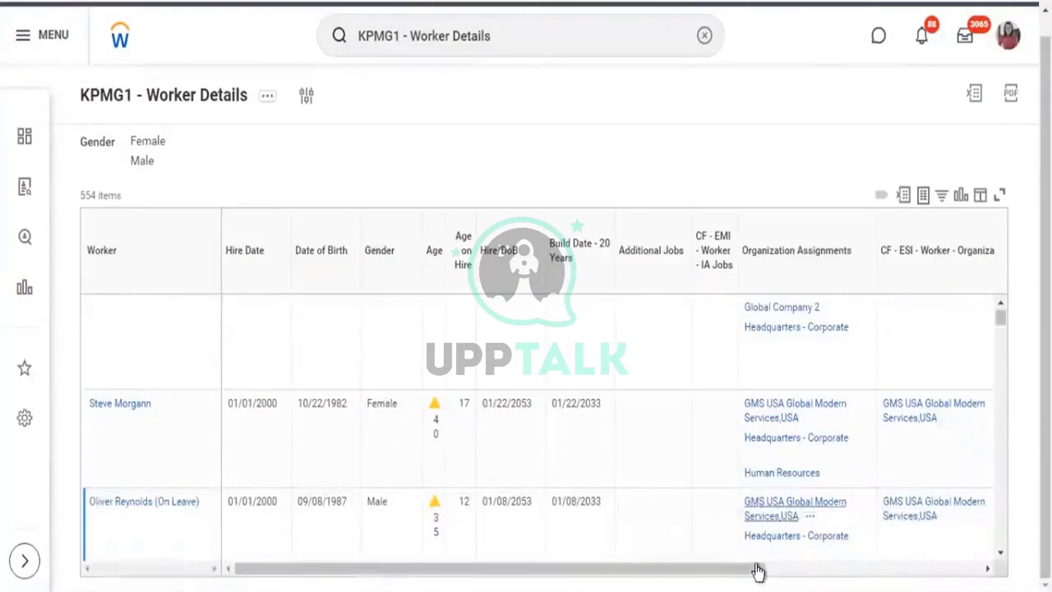
drag(741, 576, 964, 574)
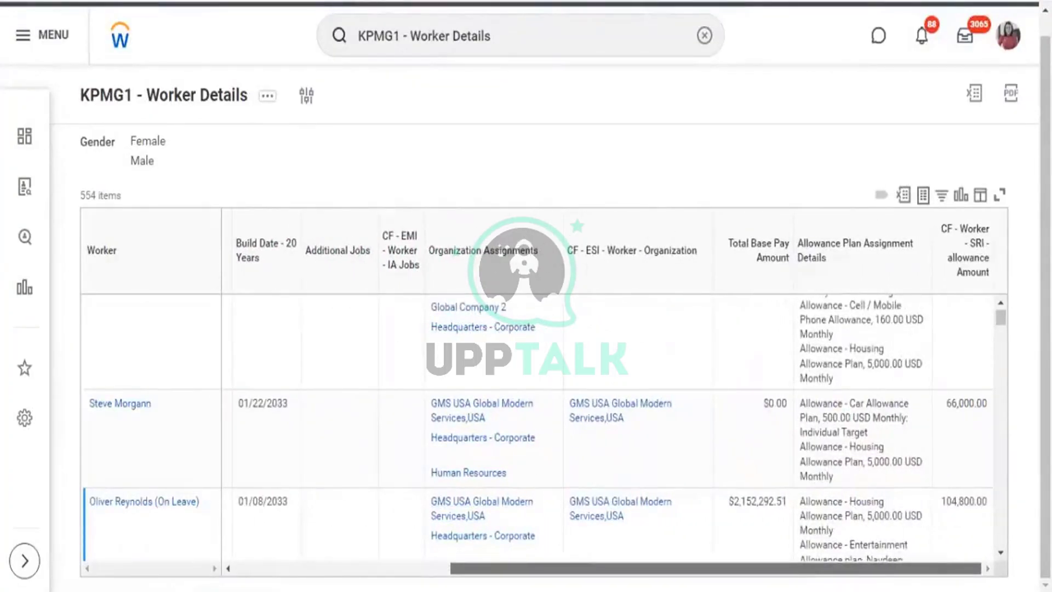
click(1000, 303)
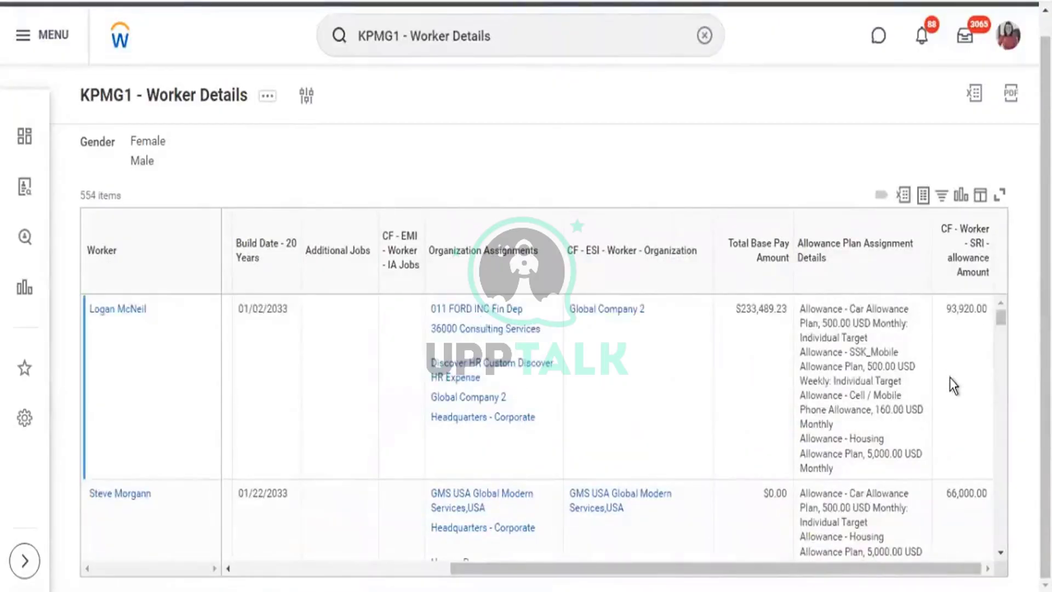
scroll(950, 379, down, 3)
scroll(952, 383, down, 8)
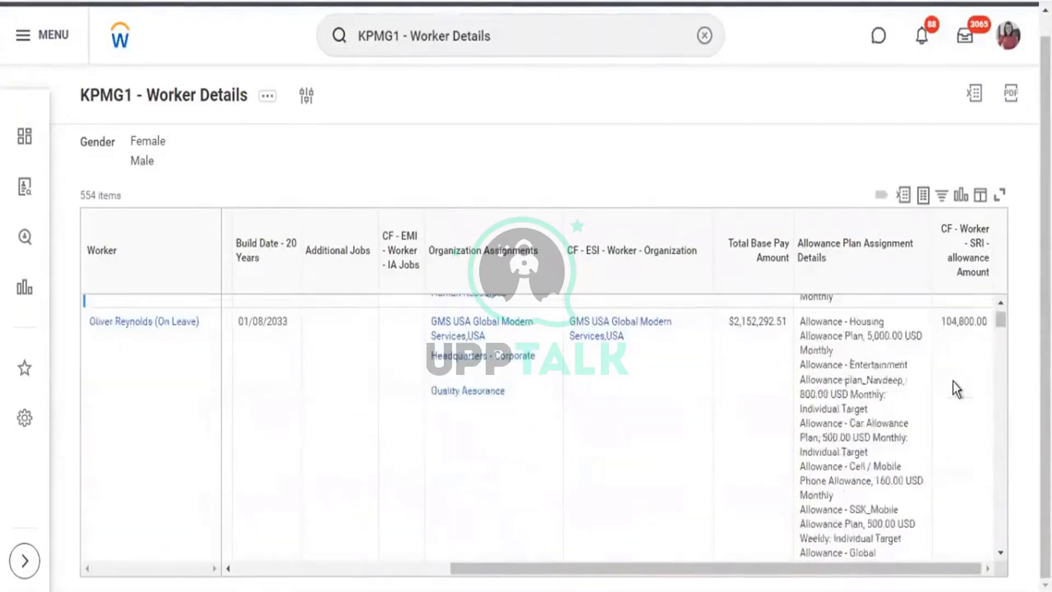
scroll(974, 436, down, 10)
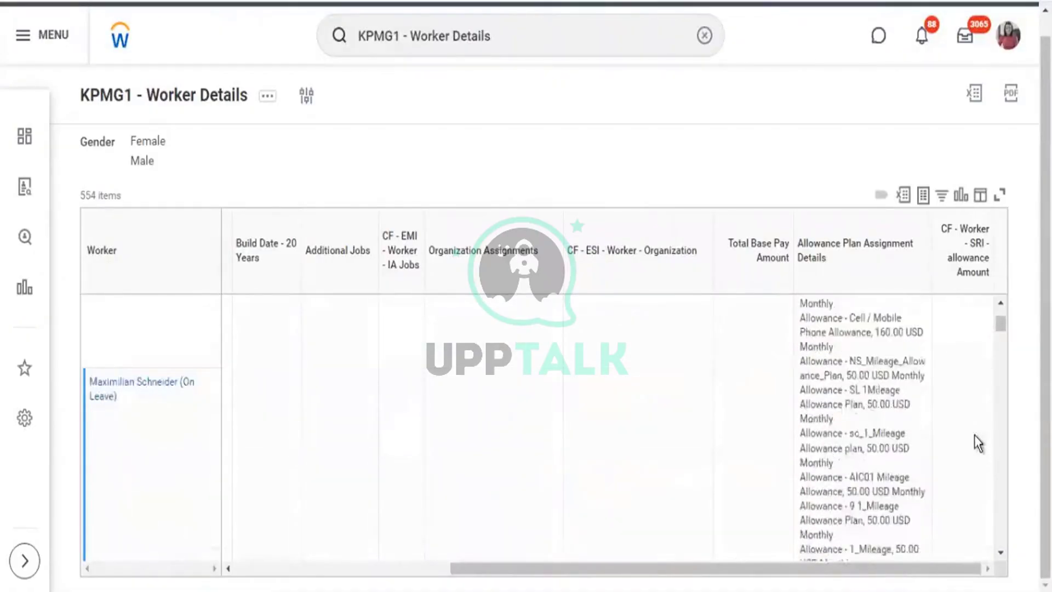
drag(998, 314, 1000, 298)
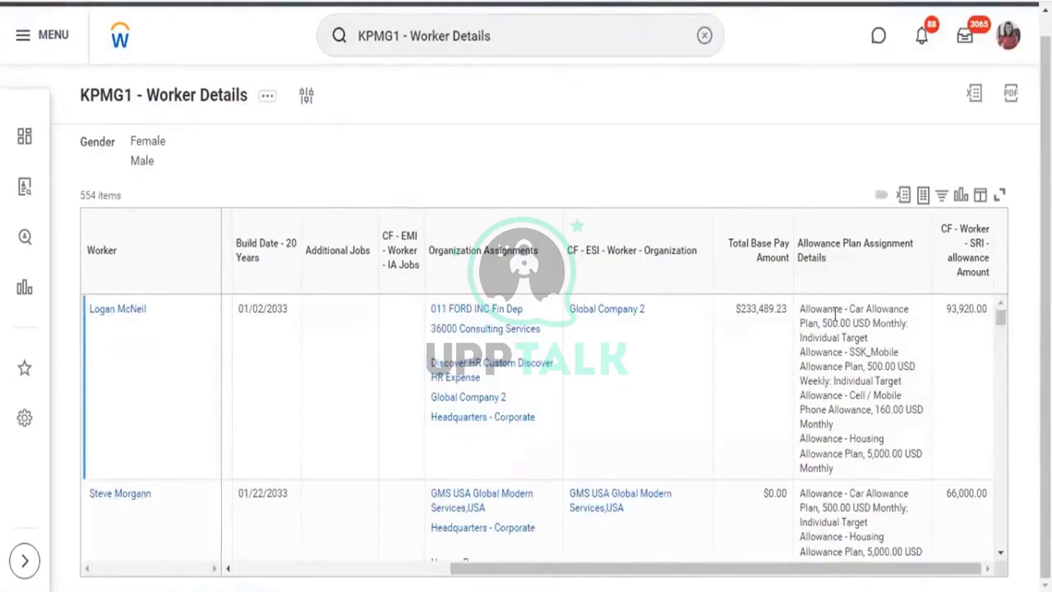
drag(823, 323, 895, 323)
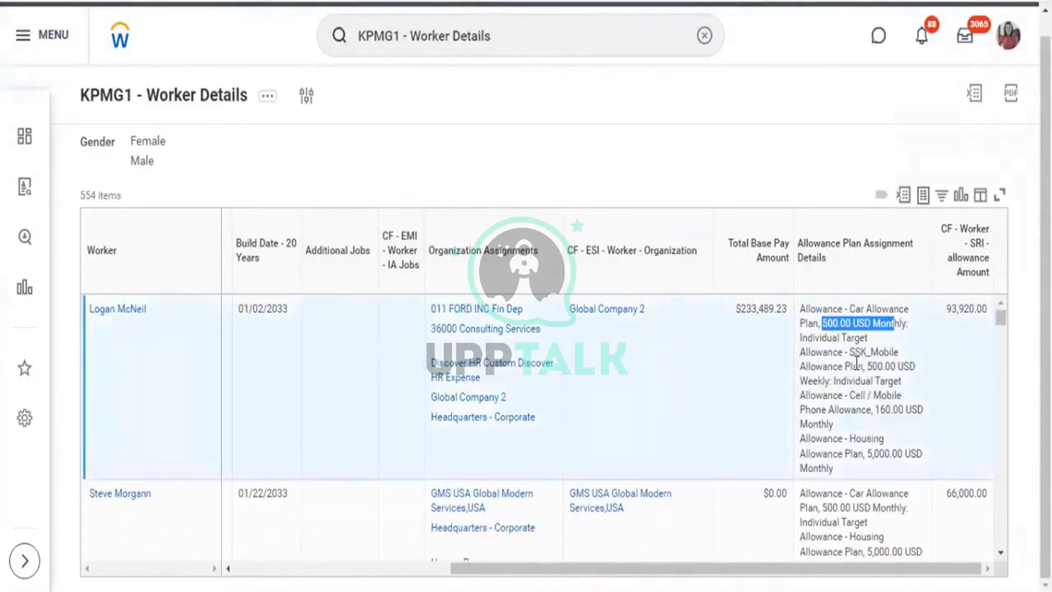
drag(831, 381, 861, 381)
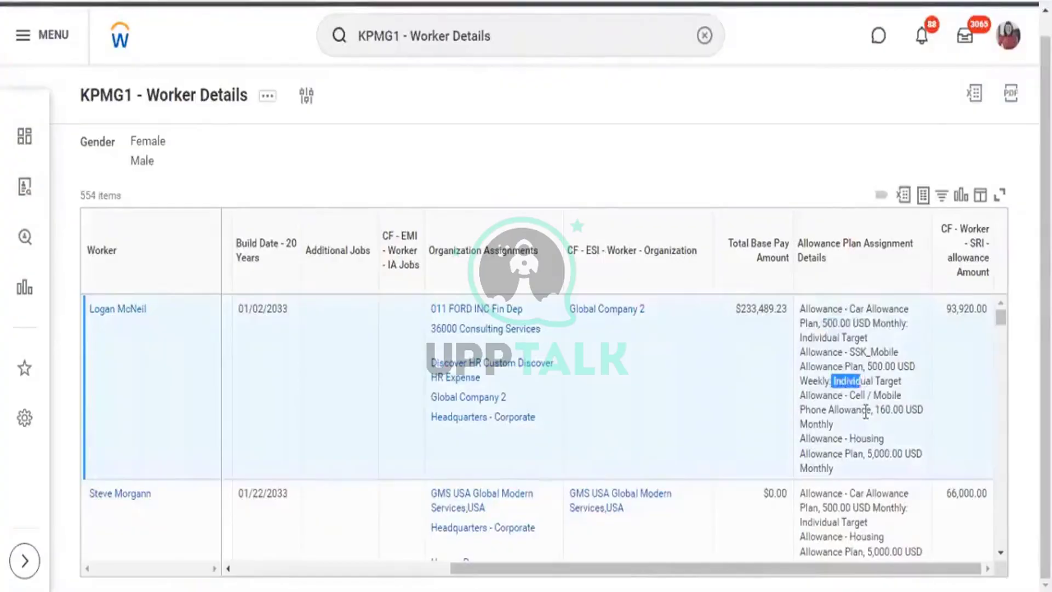
scroll(866, 412, down, 3)
scroll(911, 449, down, 10)
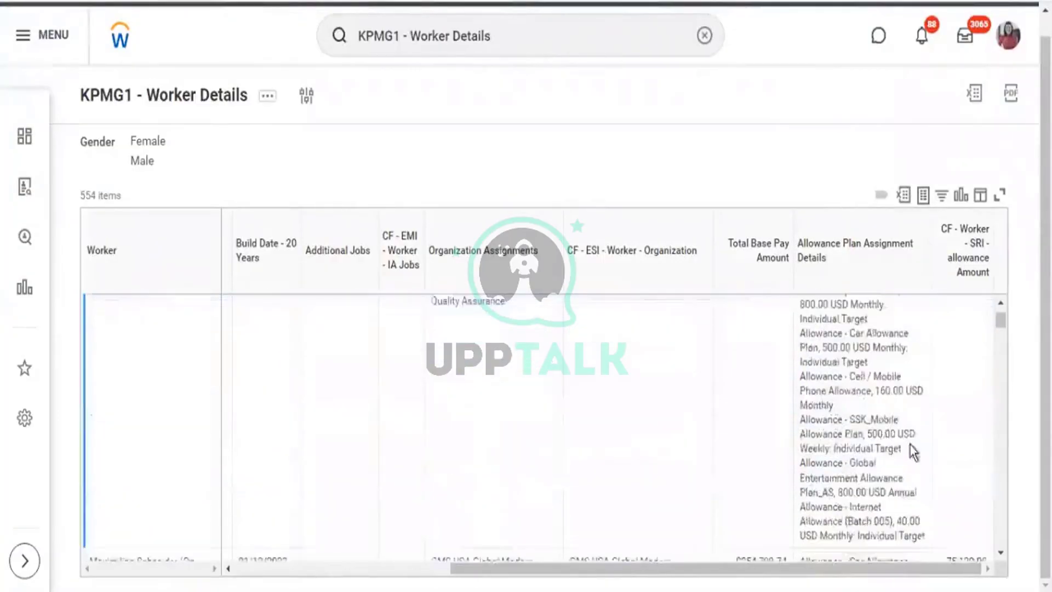
scroll(912, 449, down, 8)
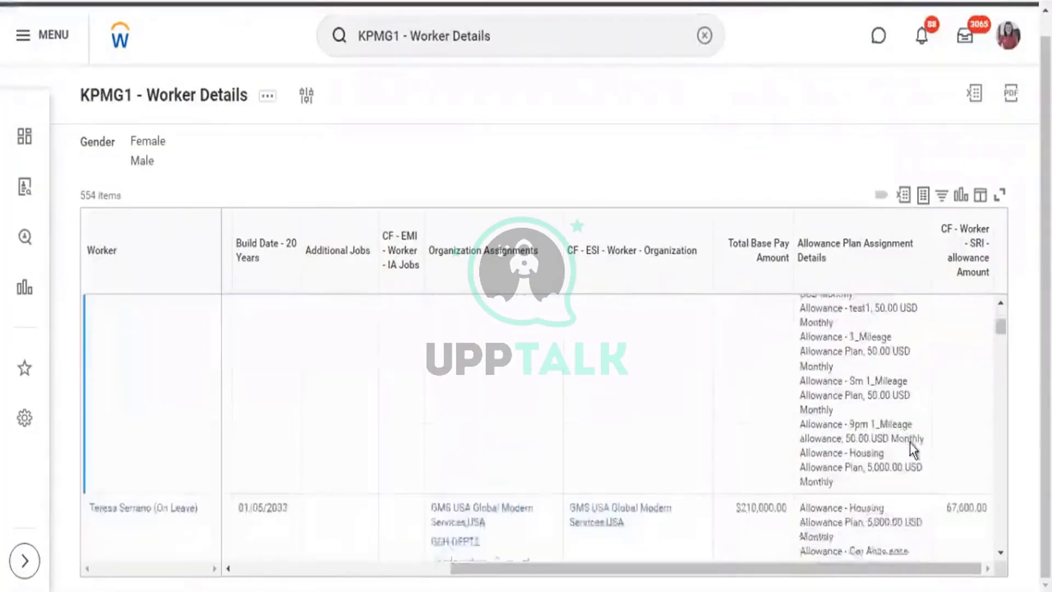
scroll(909, 443, down, 2)
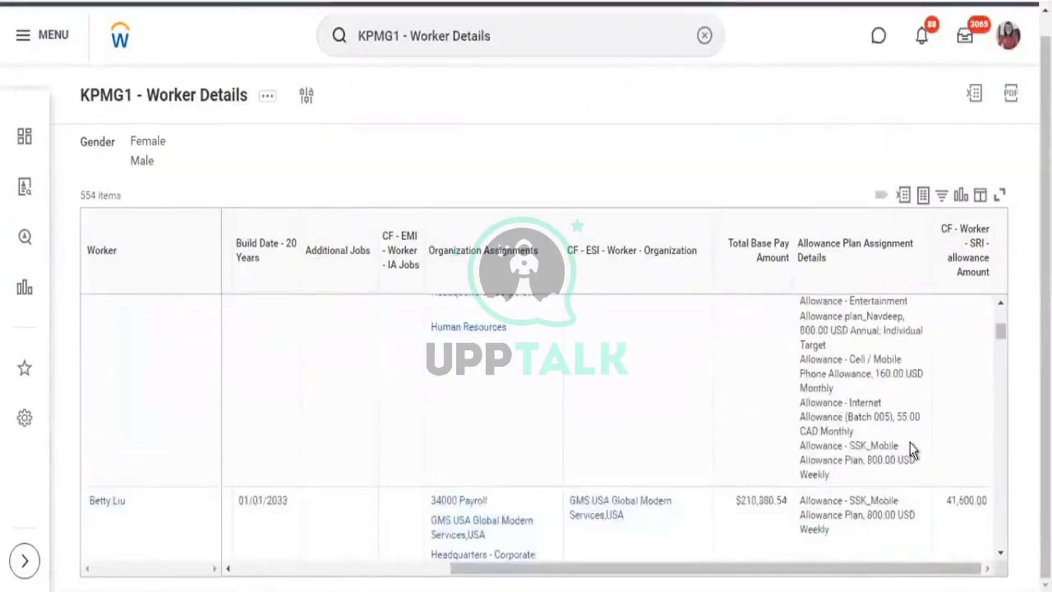
scroll(910, 442, down, 2)
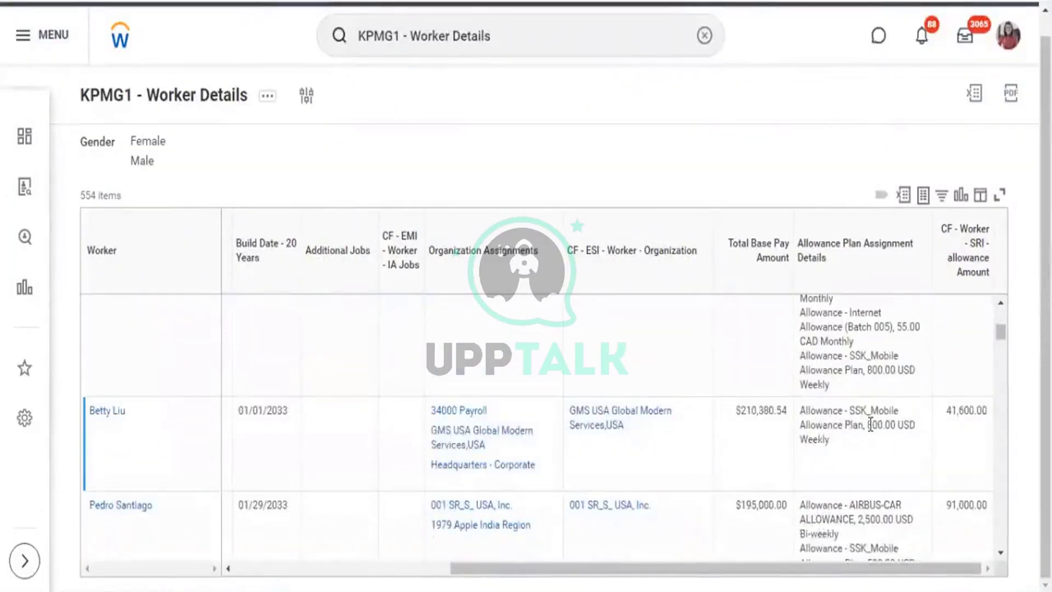
scroll(912, 471, down, 2)
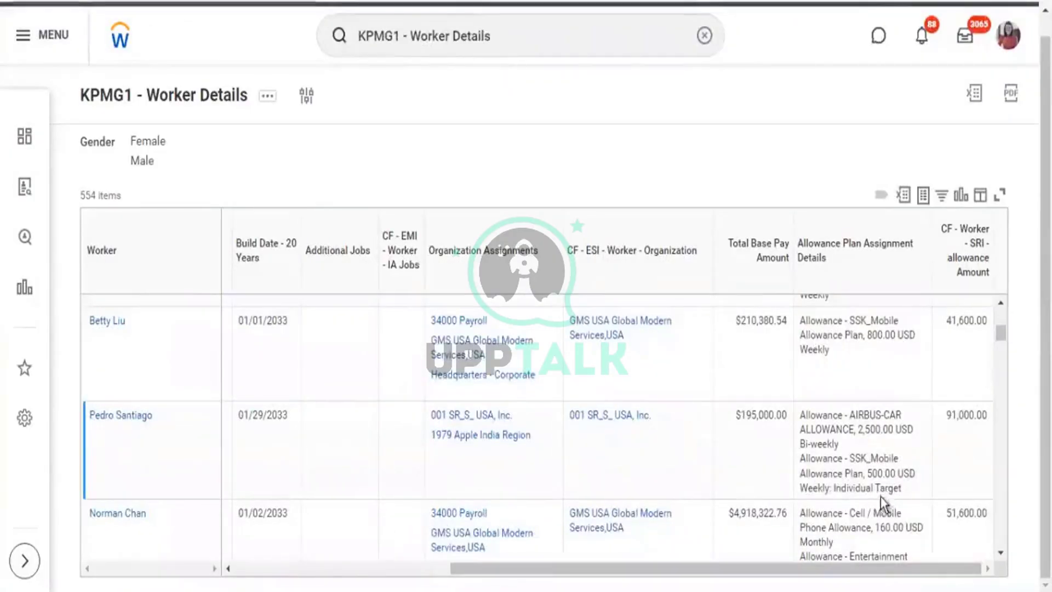
scroll(941, 483, down, 5)
scroll(901, 475, down, 5)
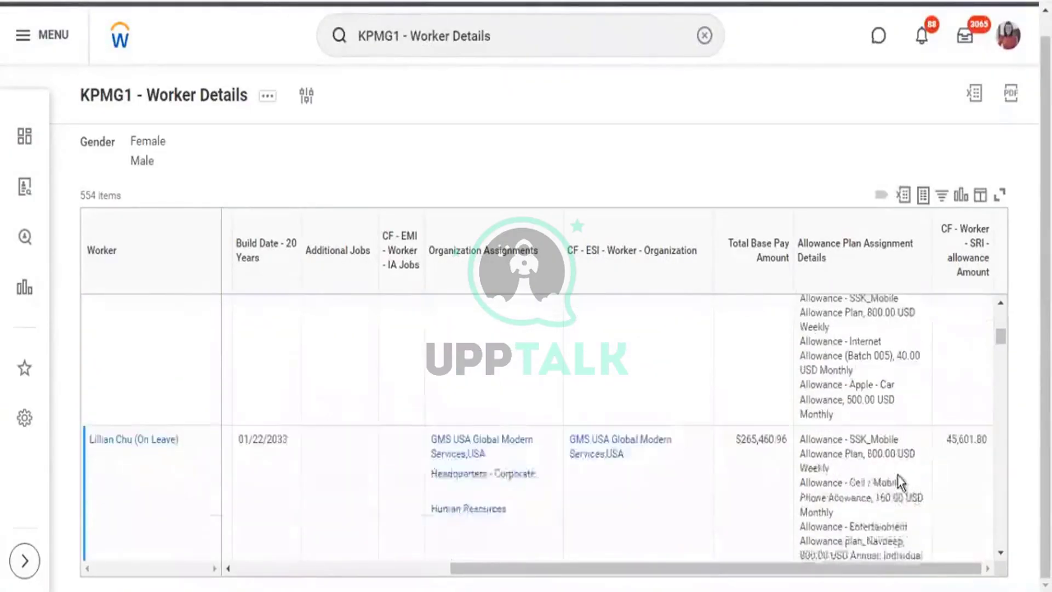
scroll(907, 481, down, 5)
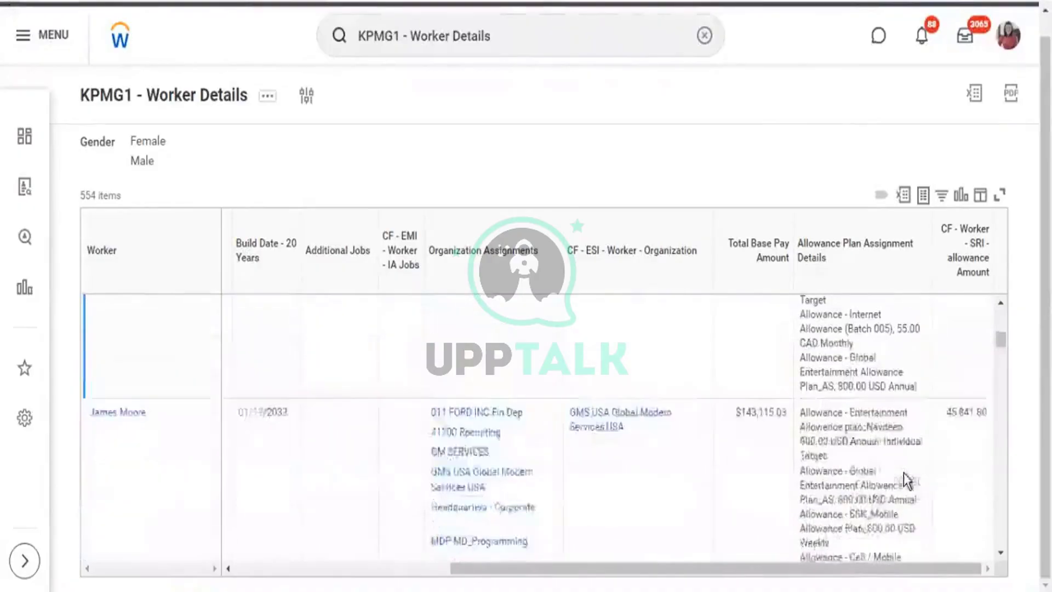
scroll(904, 472, down, 10)
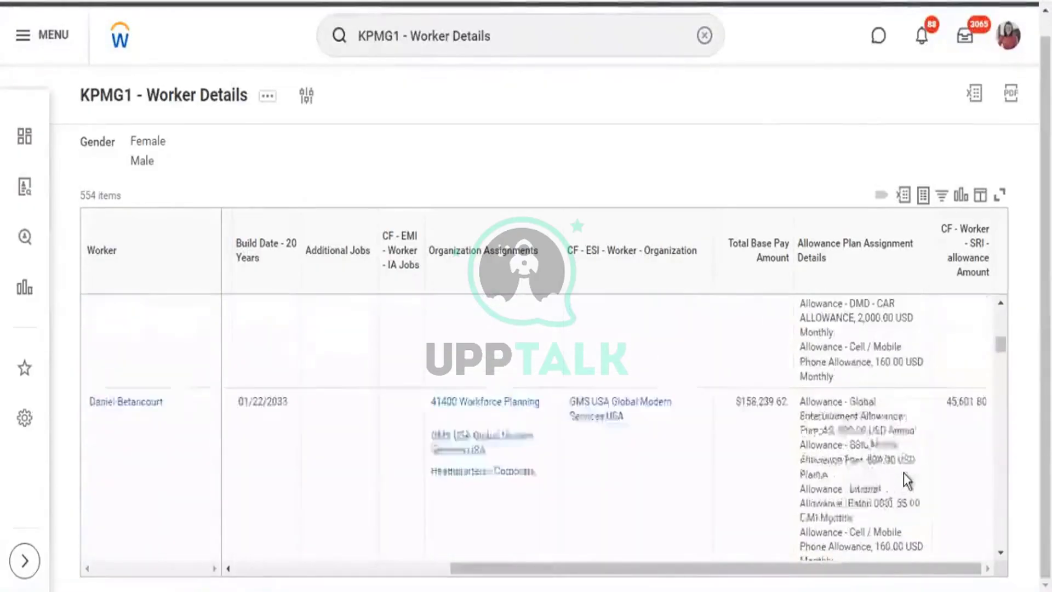
scroll(903, 472, down, 3)
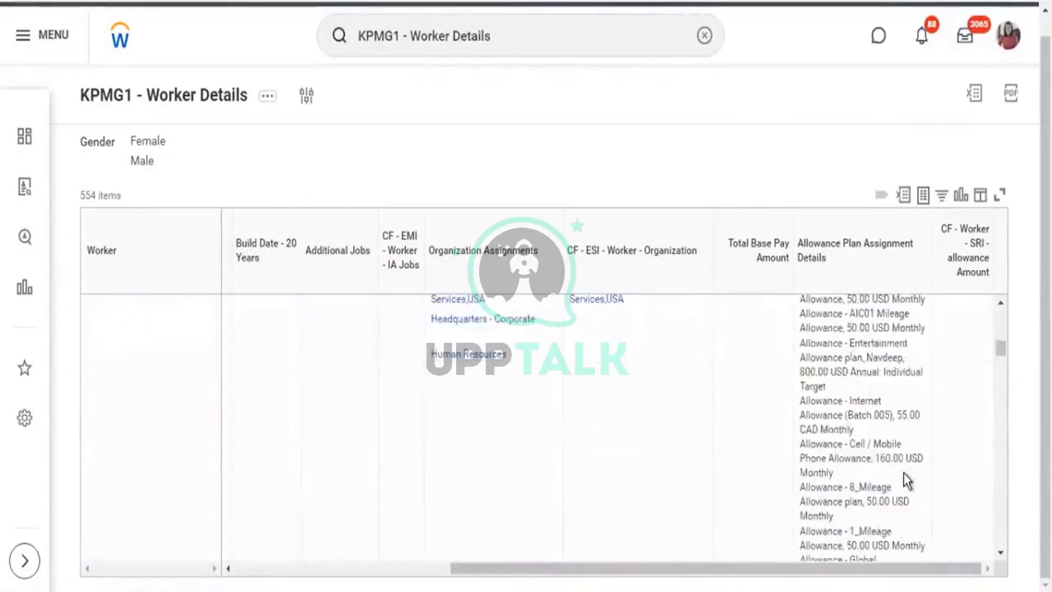
scroll(903, 473, down, 6)
scroll(903, 472, down, 8)
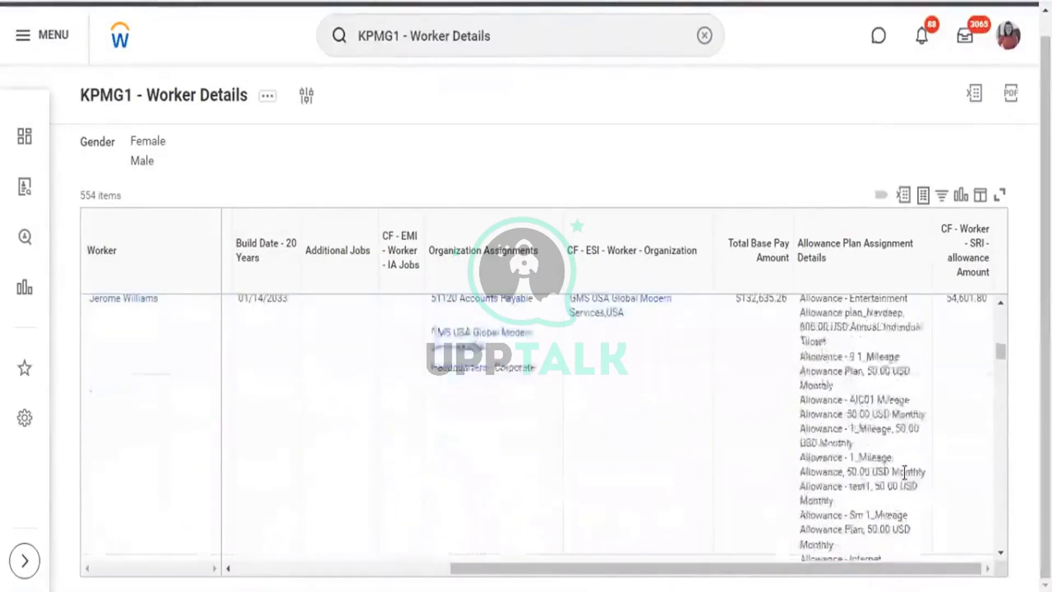
scroll(903, 472, down, 9)
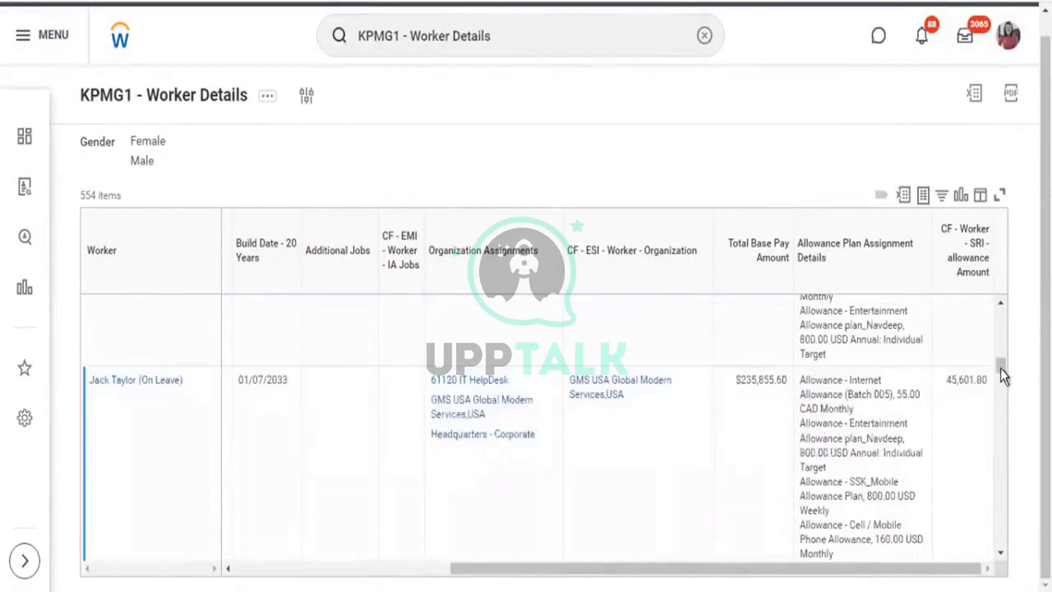
drag(1001, 369, 997, 494)
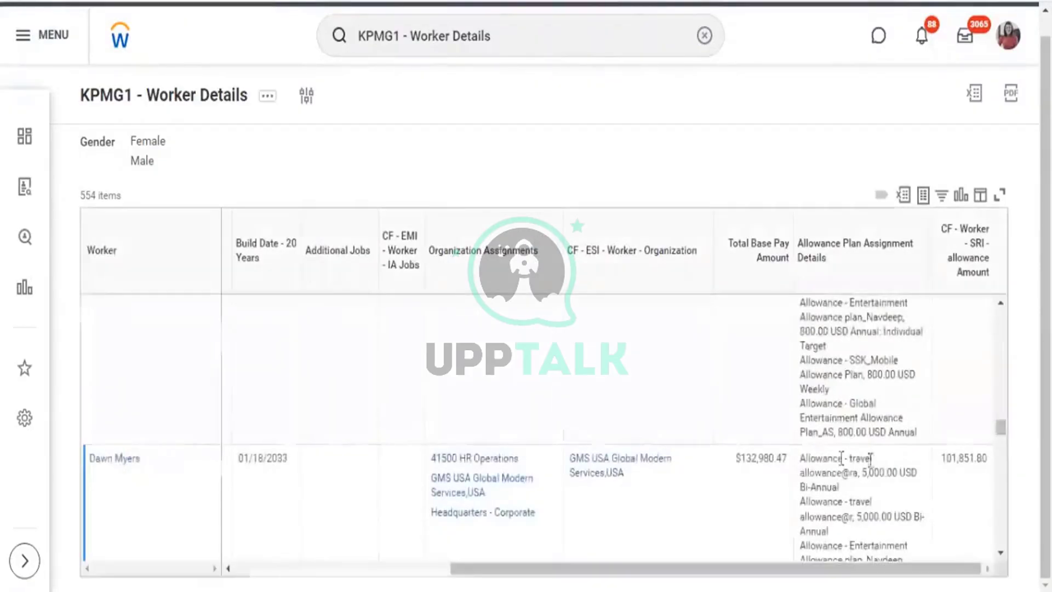
scroll(941, 474, down, 3)
scroll(940, 475, down, 3)
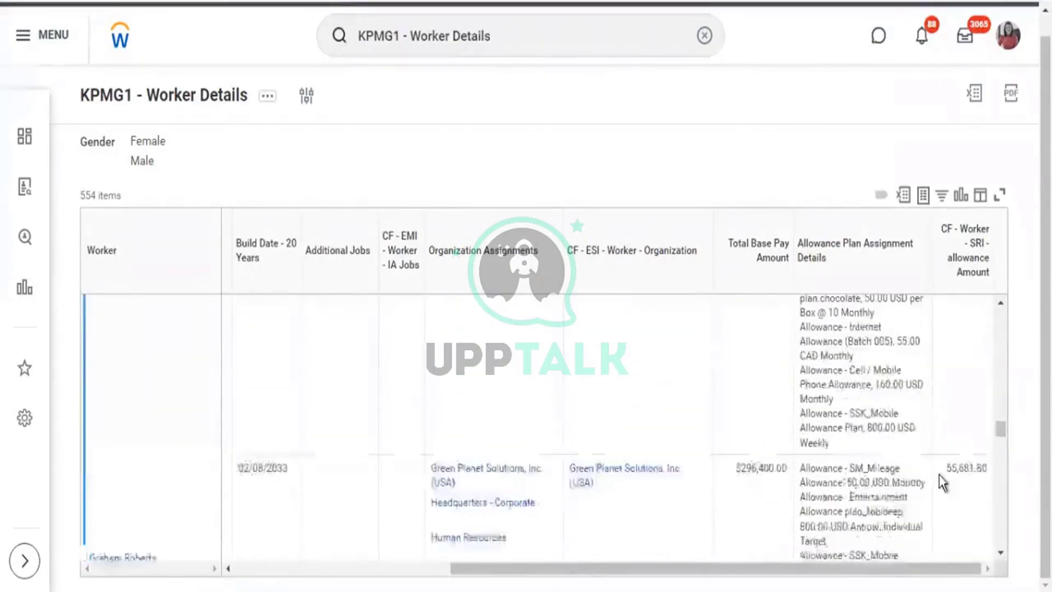
scroll(941, 475, down, 5)
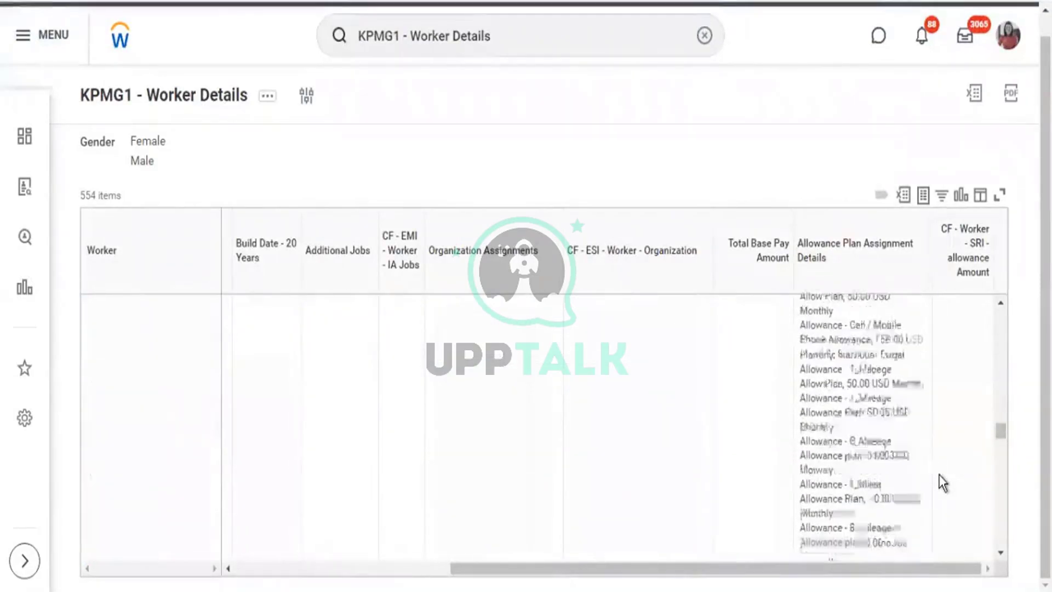
scroll(941, 482, down, 5)
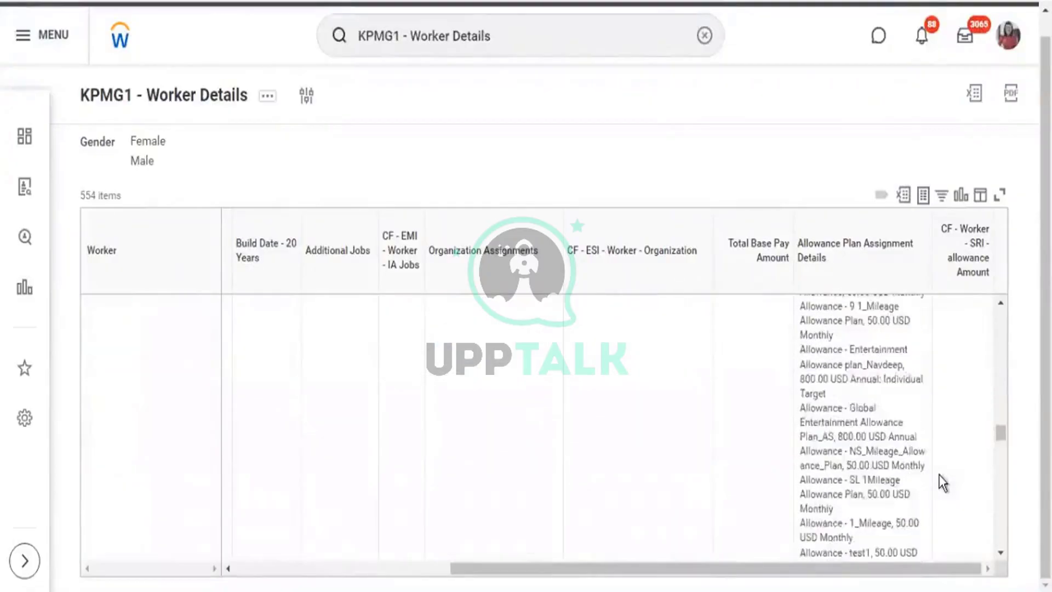
scroll(943, 482, down, 10)
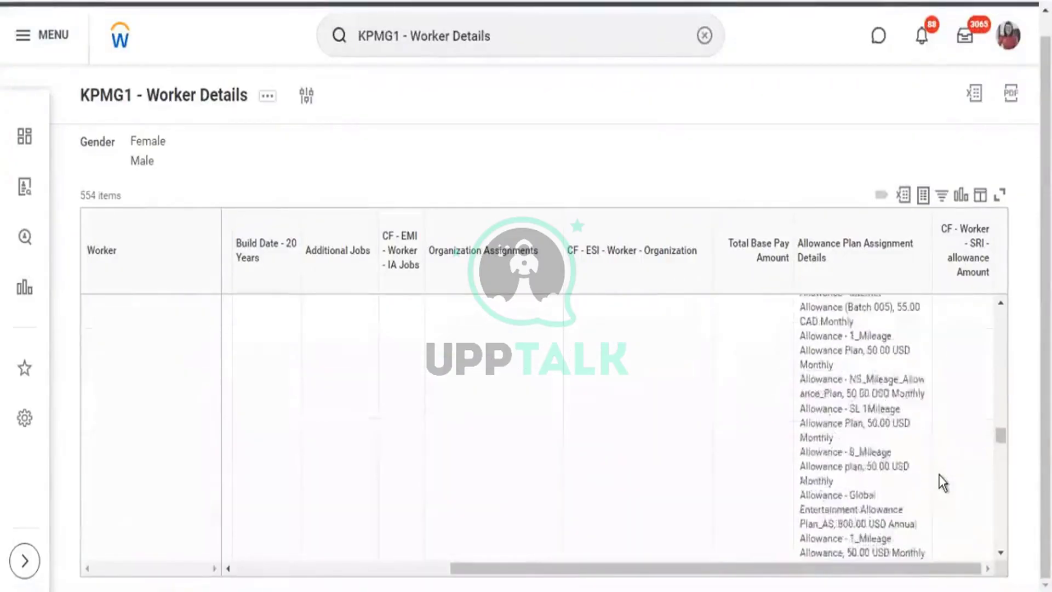
scroll(942, 482, up, 2)
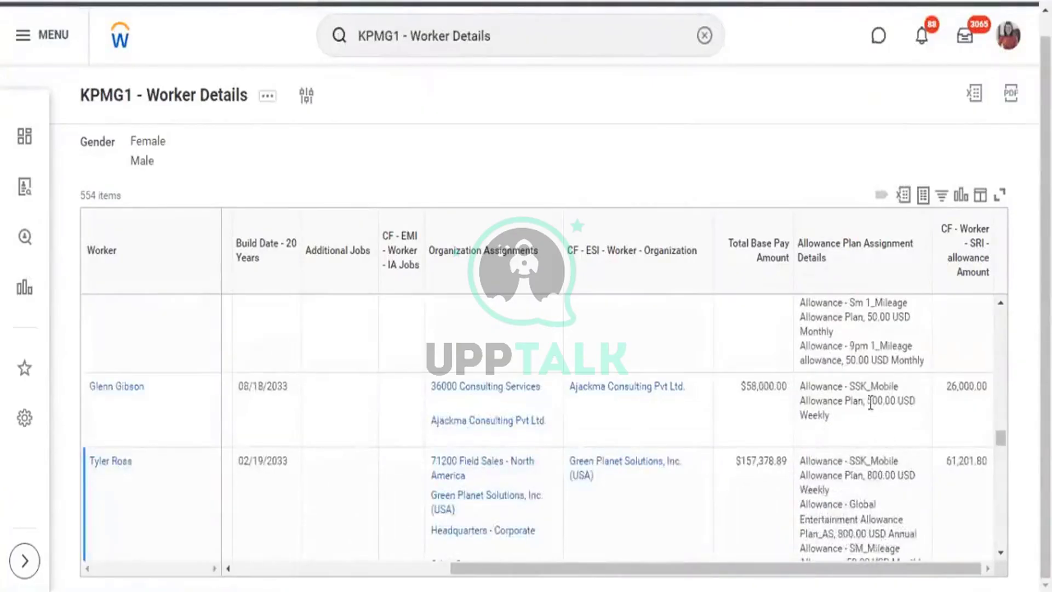
click(872, 400)
double_click(895, 404)
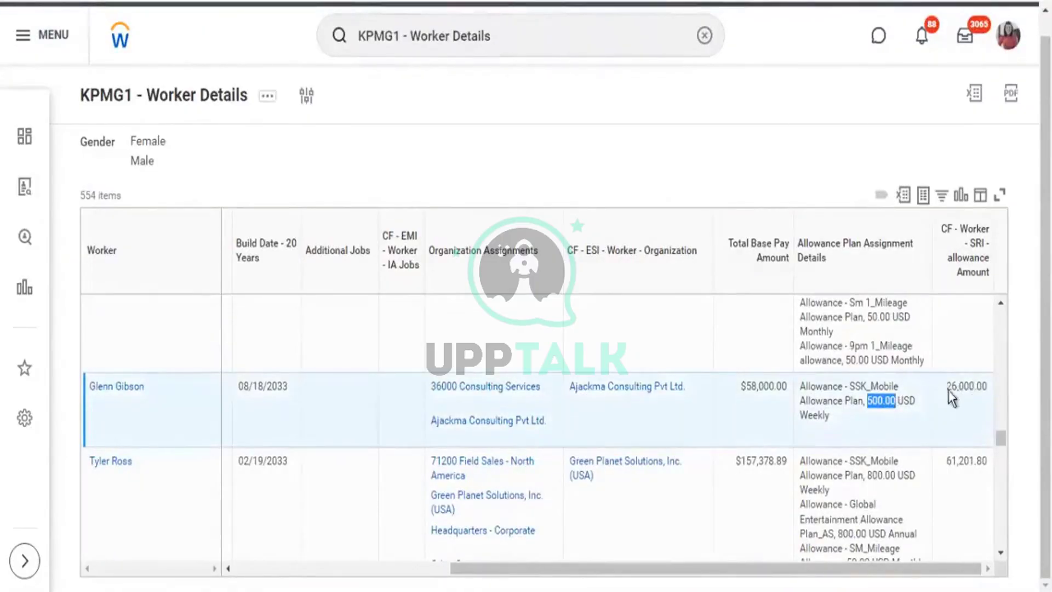
drag(947, 389, 982, 388)
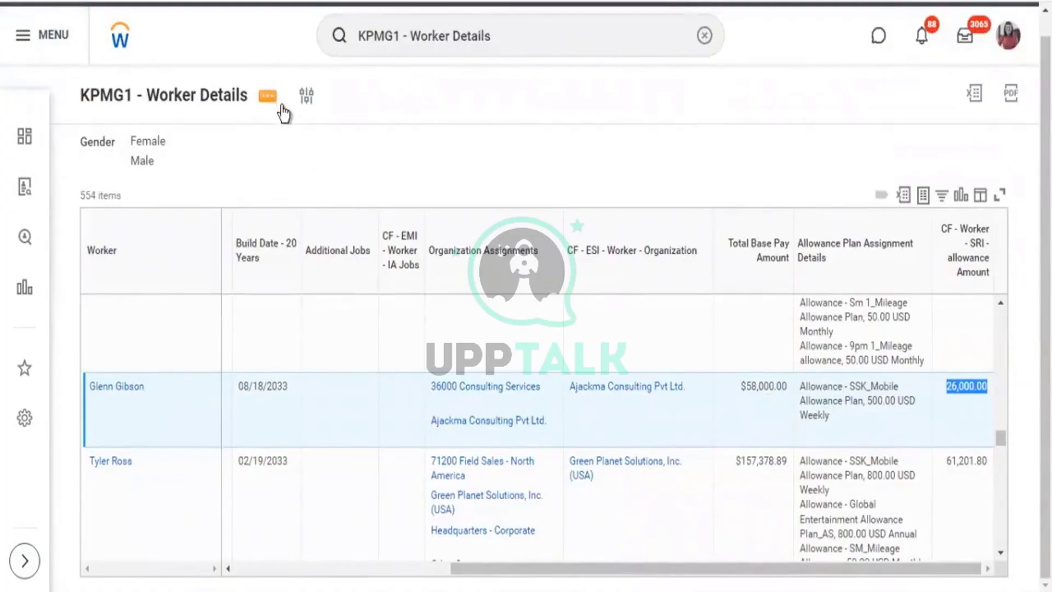
Open the KPMG1 - Worker Details custom report definition for editing.
click(269, 96)
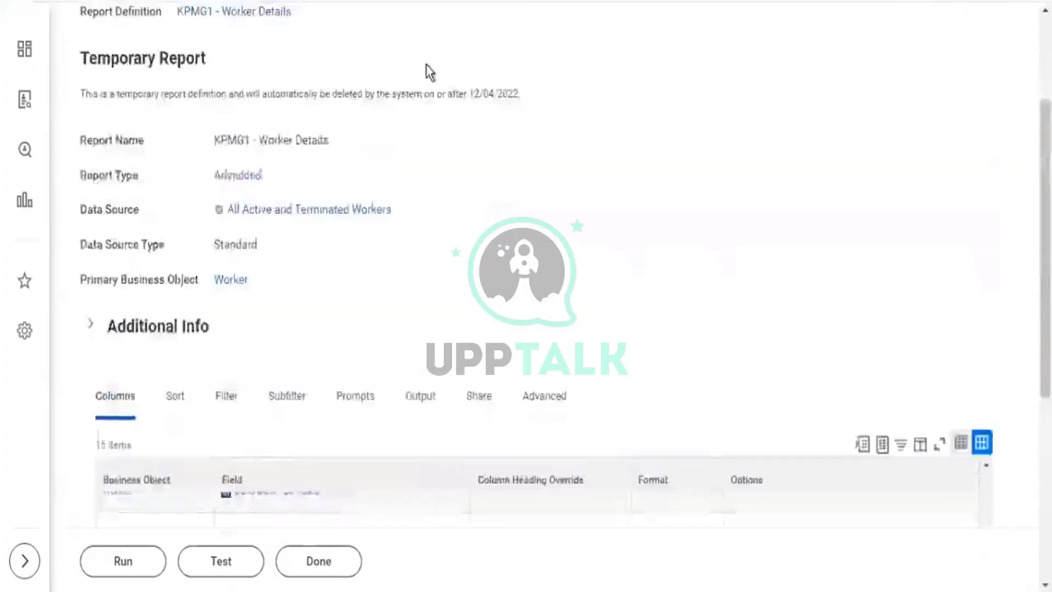
scroll(429, 72, up, 3)
click(412, 116)
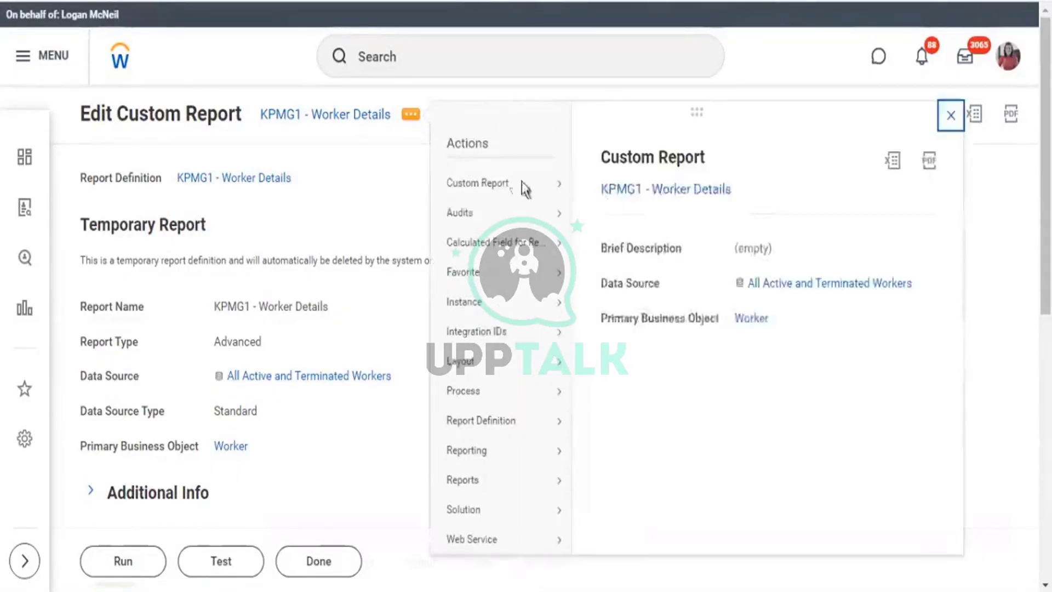
mouse_move(525, 190)
click(585, 183)
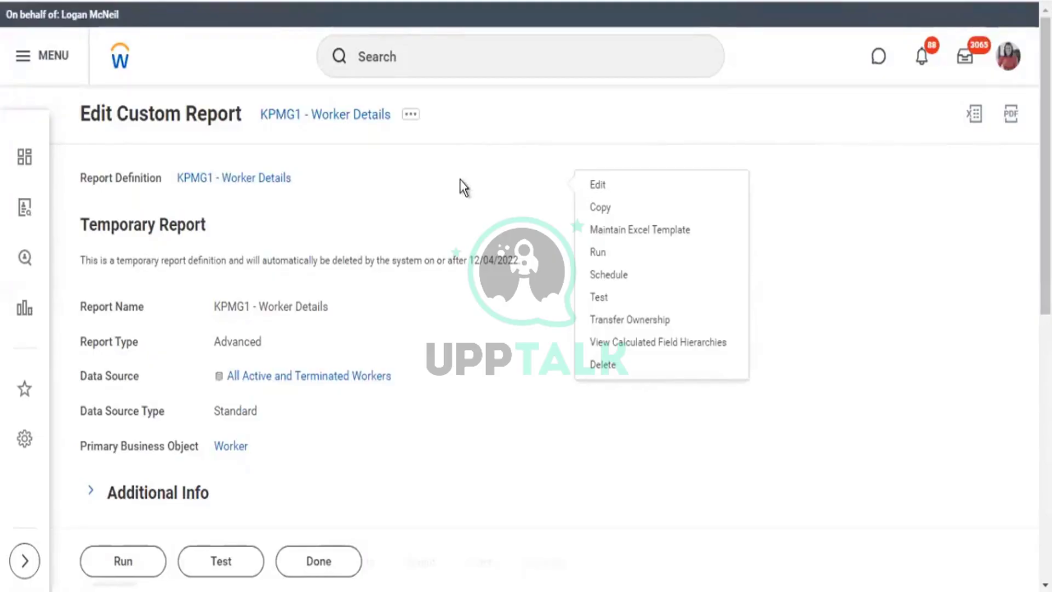
Give Total Base Pay Amount the Show Currency Code Column option instead of Show Currency Symbol.
scroll(694, 372, down, 10)
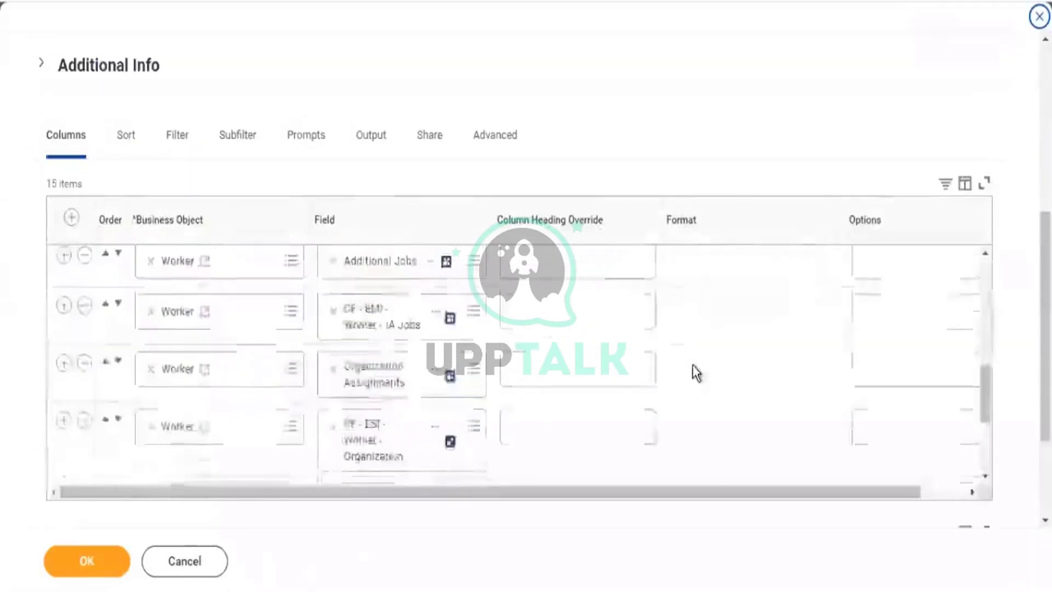
scroll(786, 380, up, 5)
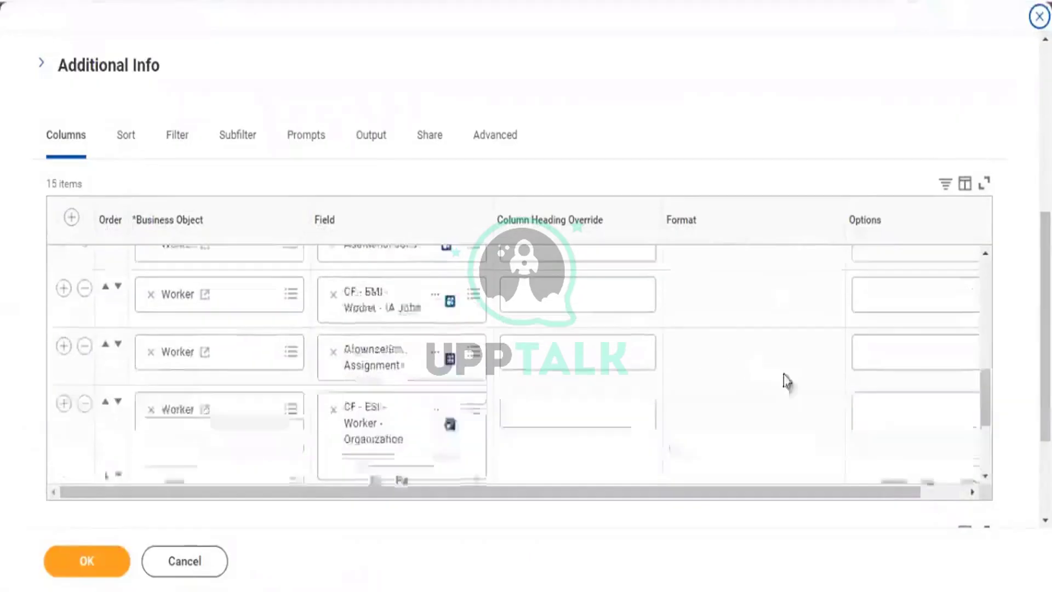
scroll(824, 425, down, 3)
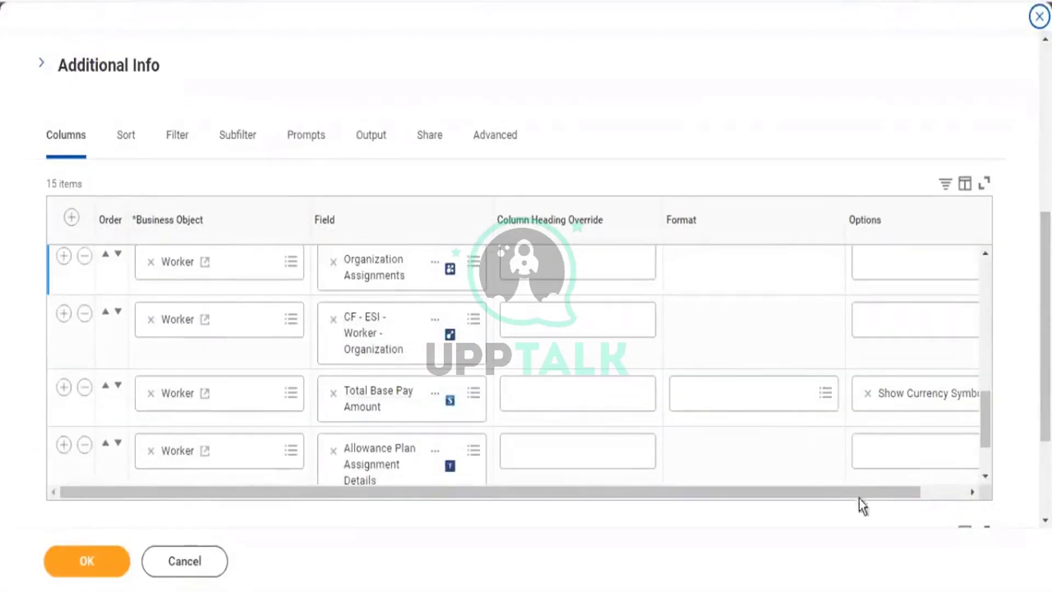
click(969, 492)
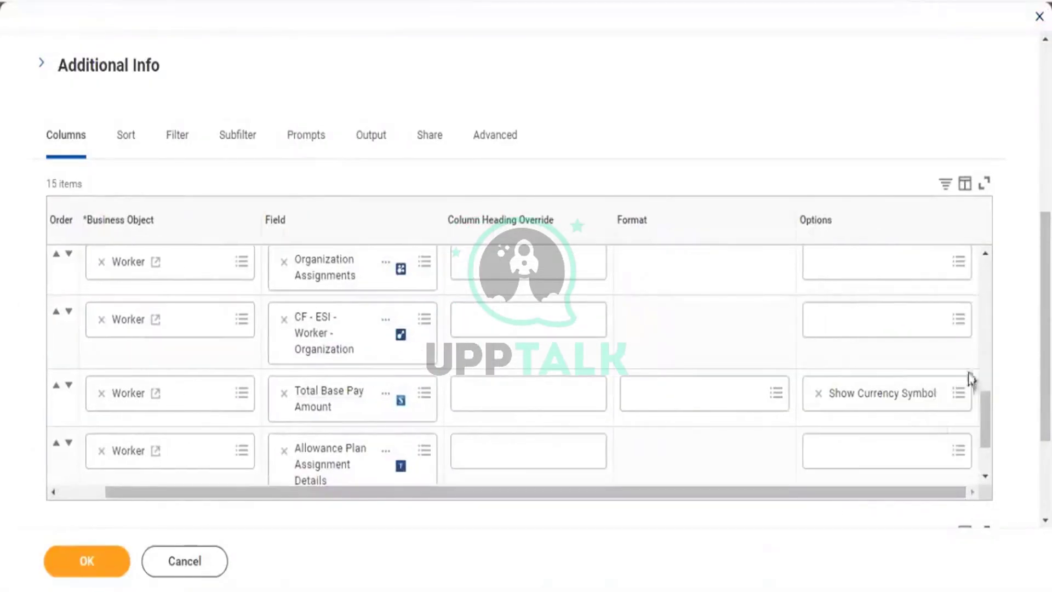
click(963, 393)
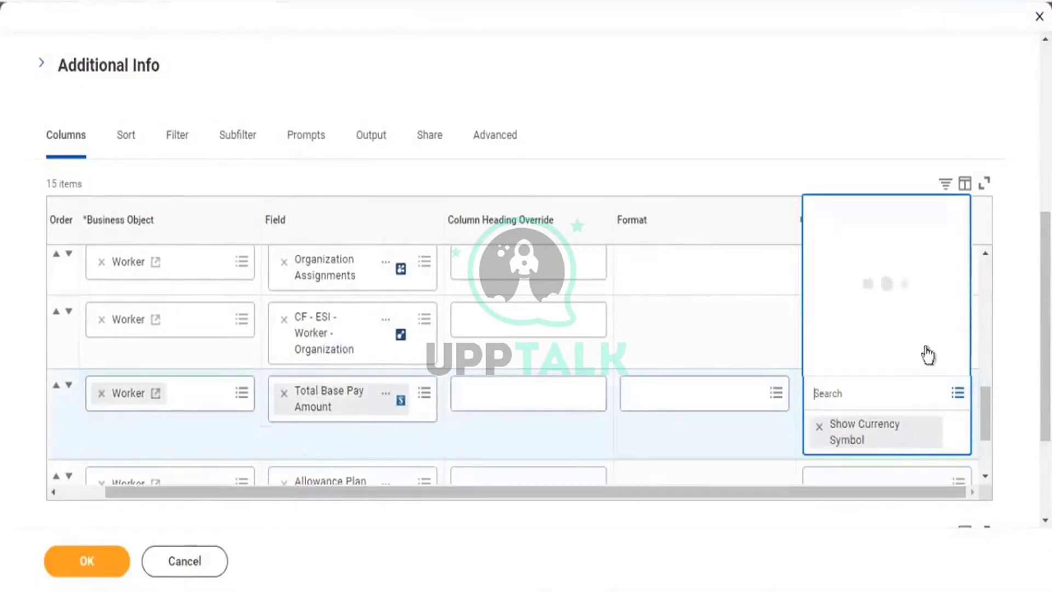
click(878, 329)
scroll(861, 286, down, 5)
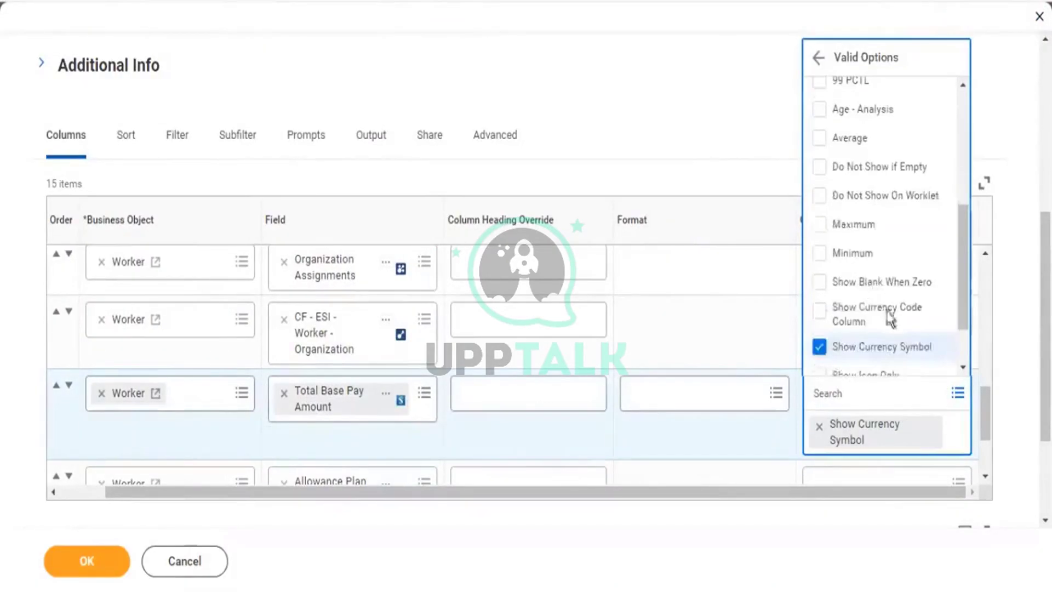
scroll(889, 333, down, 3)
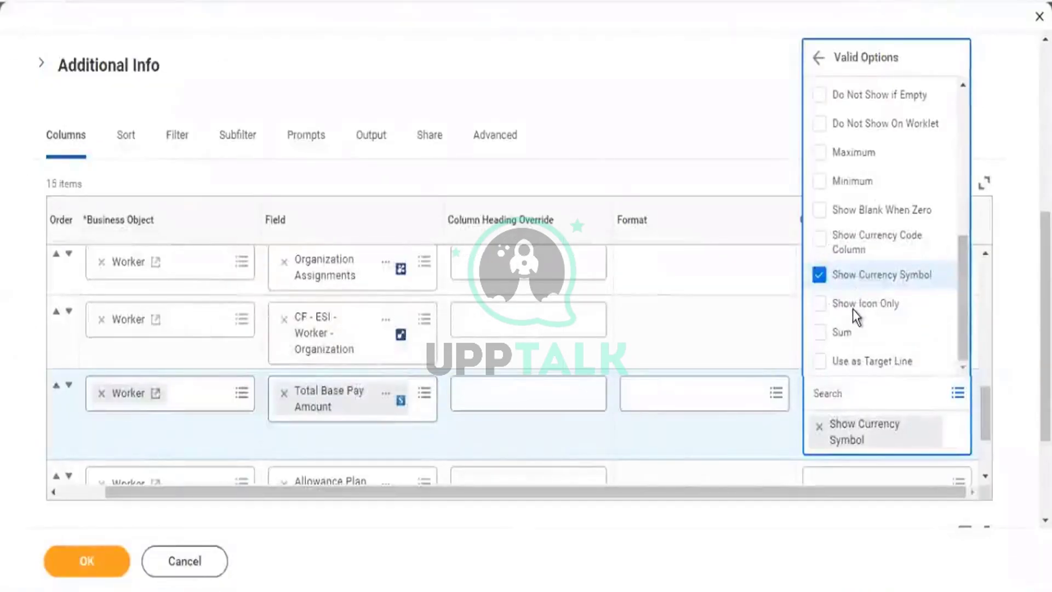
click(820, 262)
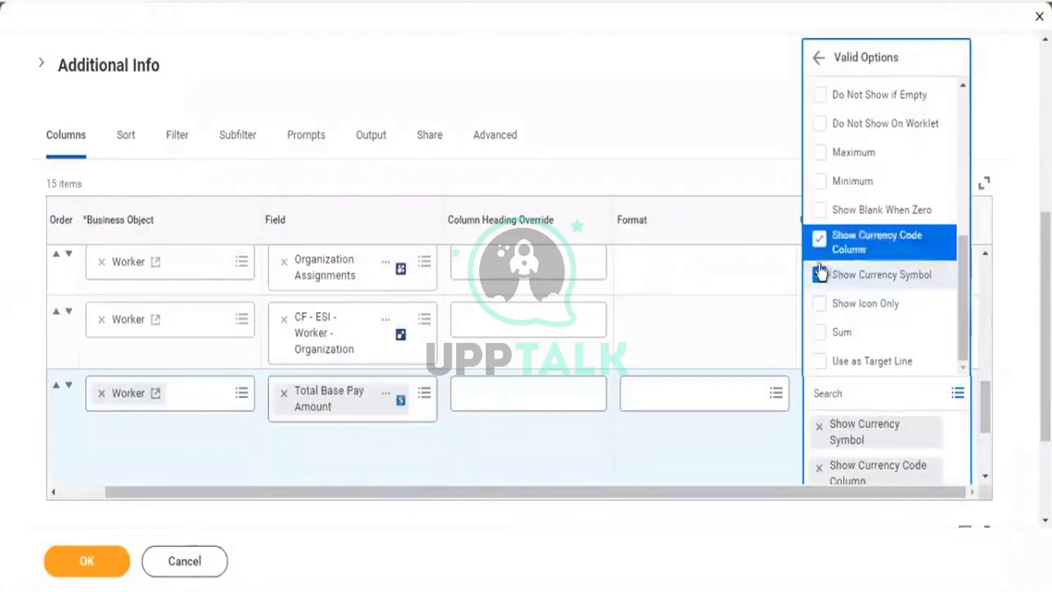
click(820, 272)
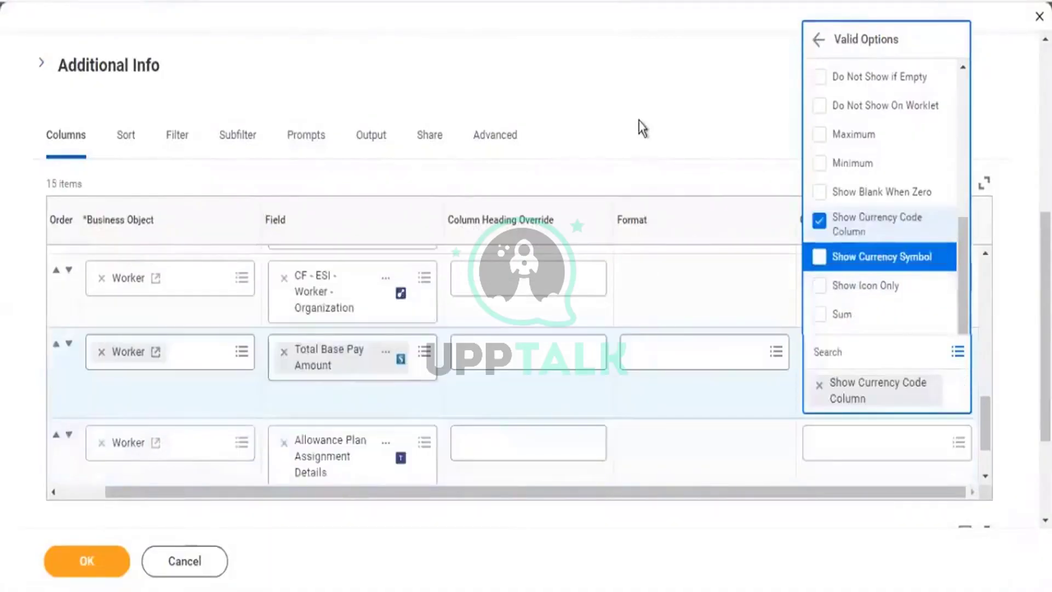
click(648, 186)
scroll(862, 467, down, 3)
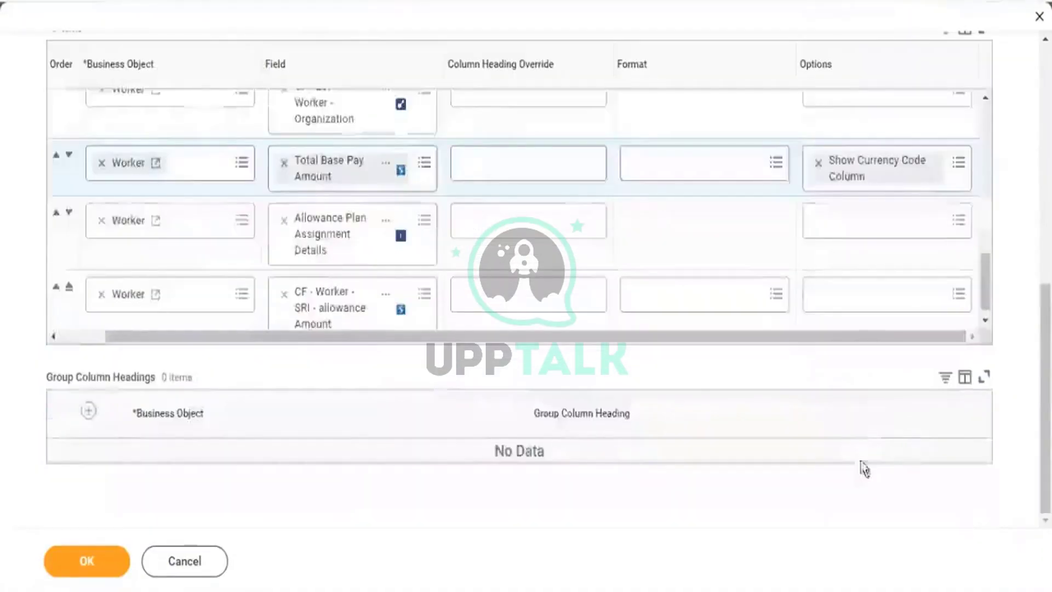
click(852, 304)
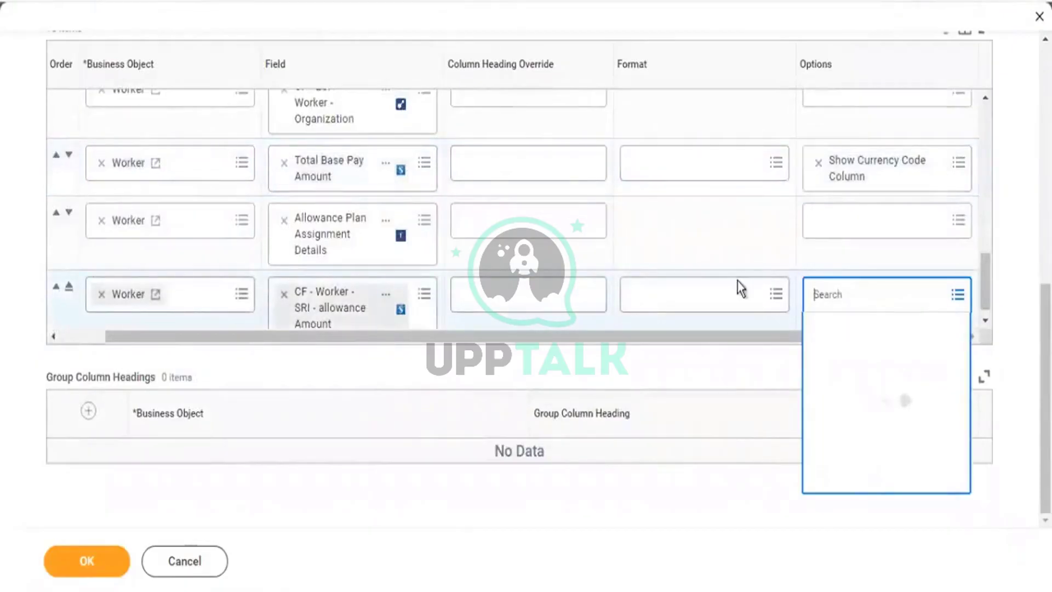
Add Show Currency Symbol to the SRI allowance Amount column, save the definition, and rerun the report.
text(curr)
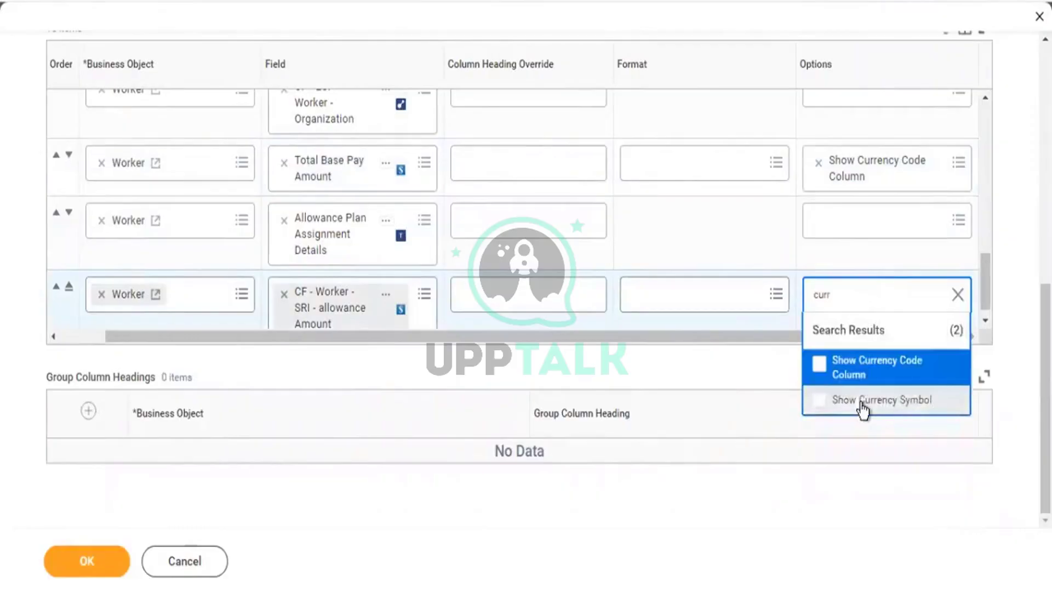
click(863, 408)
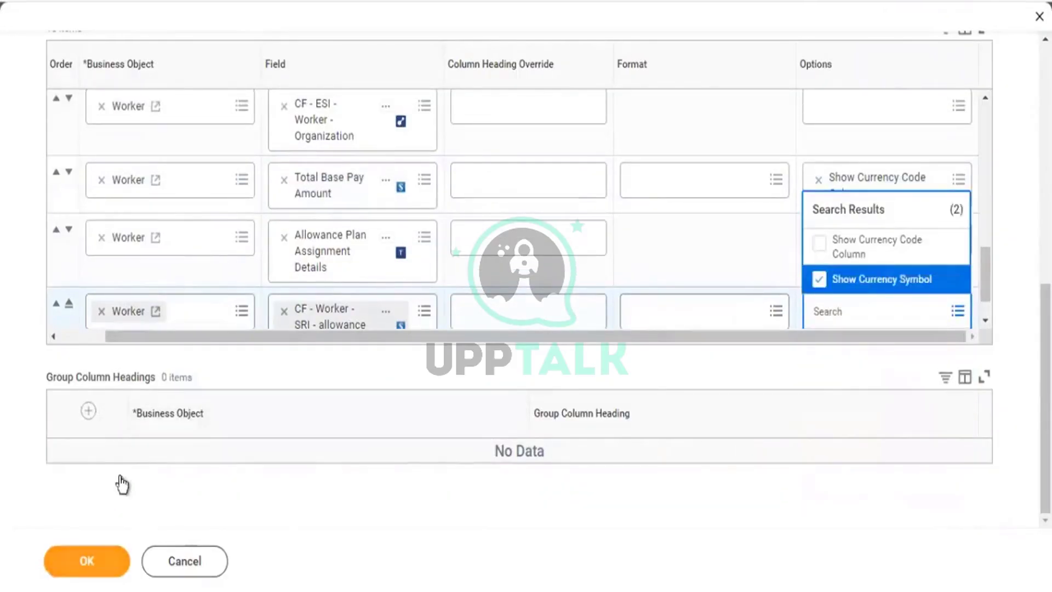
click(93, 556)
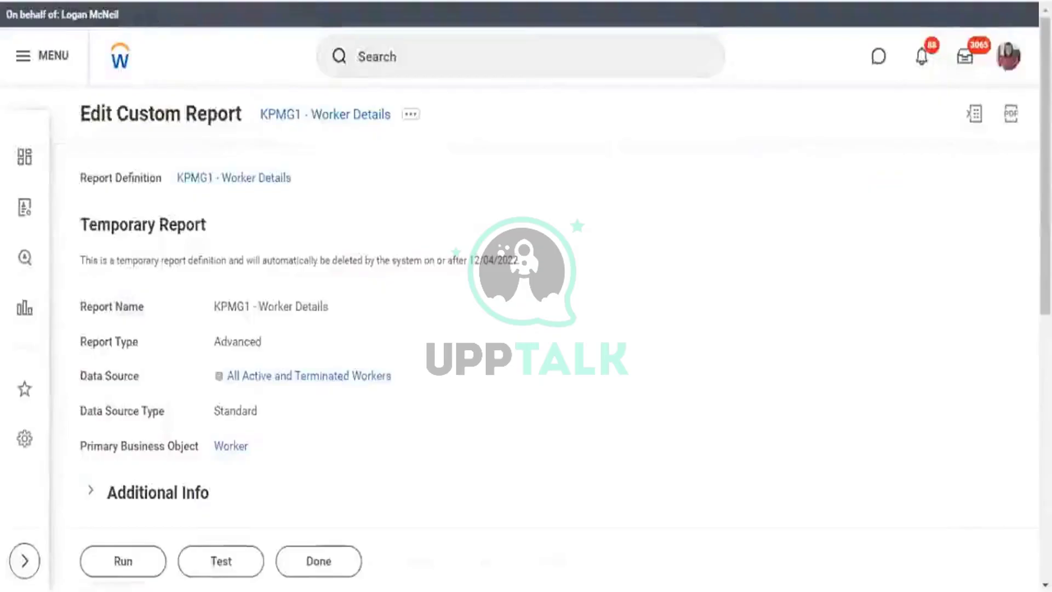
click(367, 116)
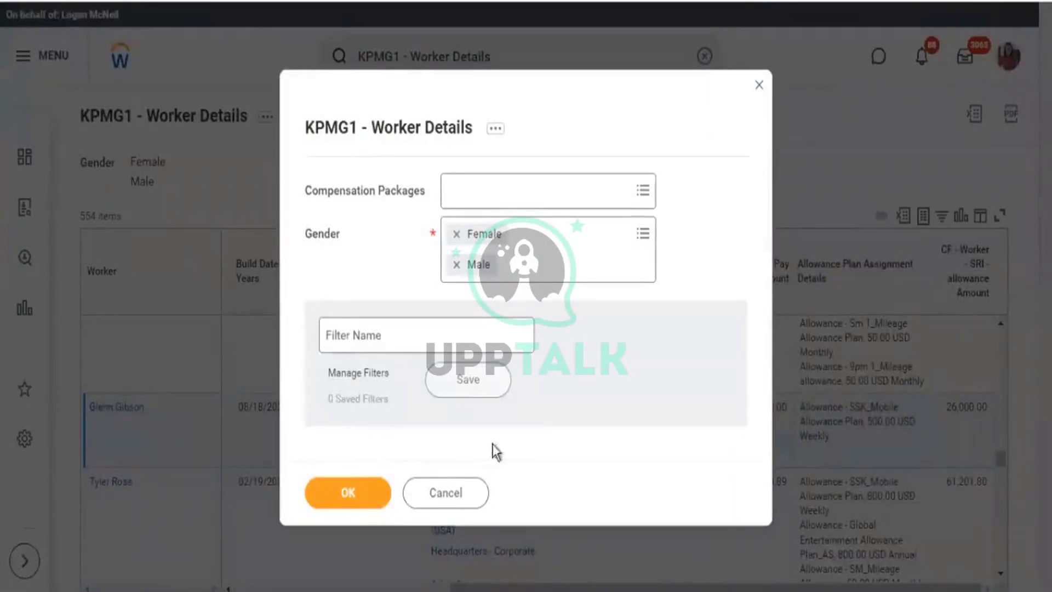
Rerun the report for Female and Male workers and open filtering on the new Currency column.
click(345, 494)
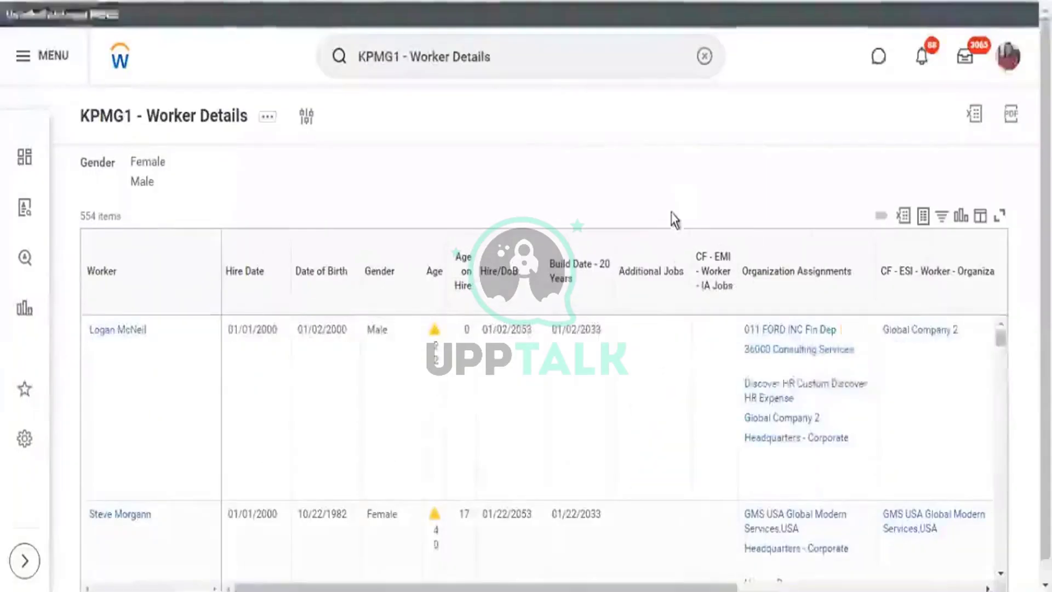
scroll(673, 215, down, 1)
drag(545, 570, 788, 570)
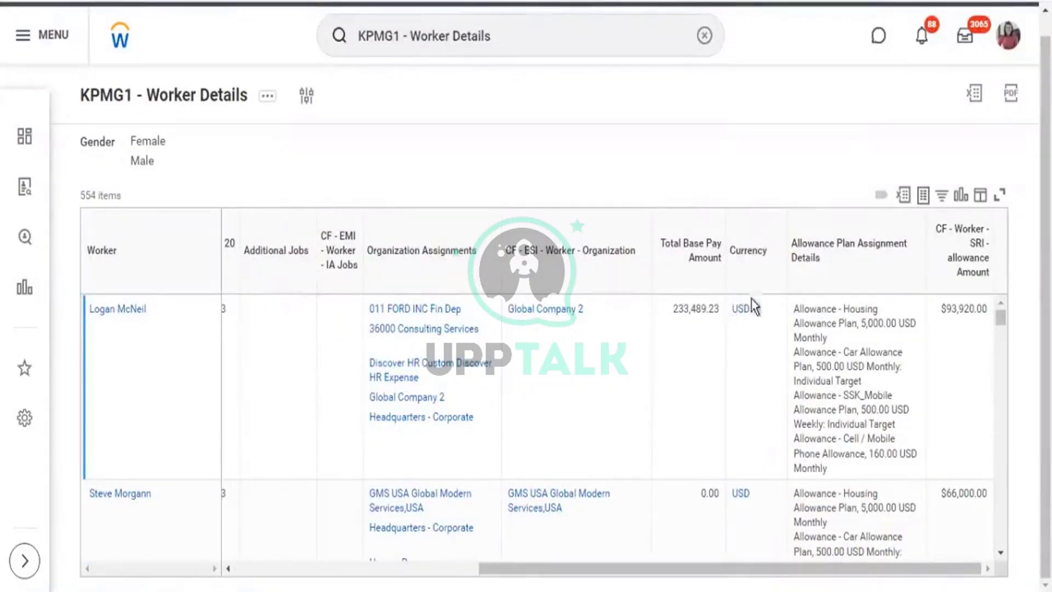
double_click(751, 253)
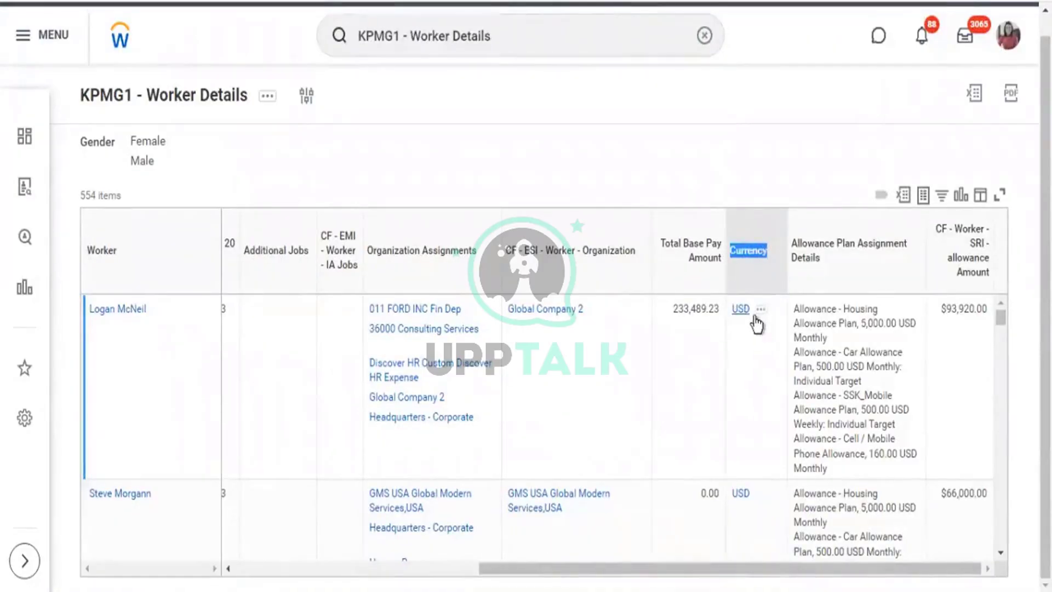
click(748, 255)
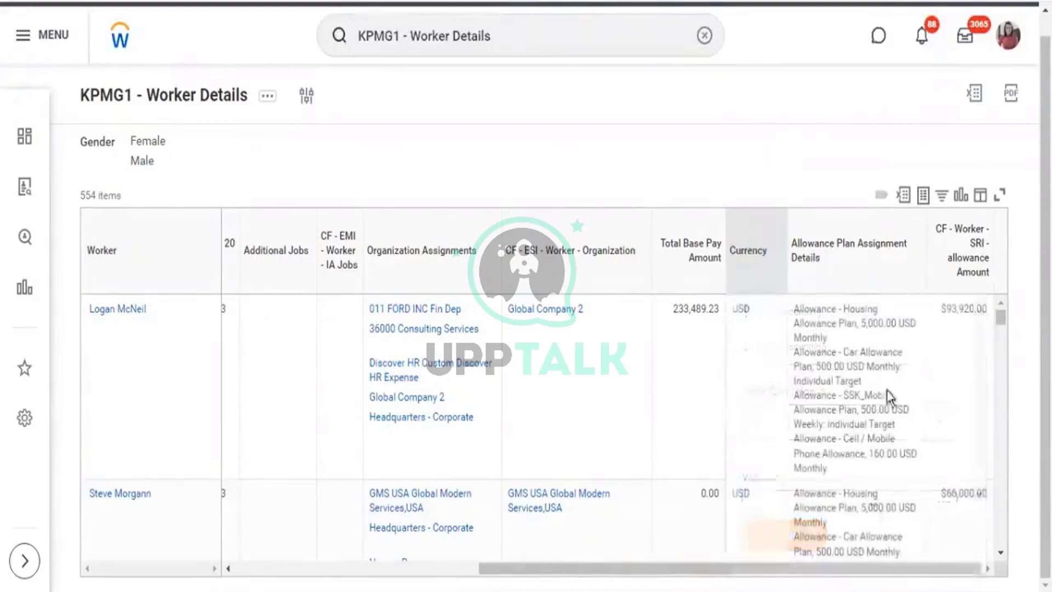
drag(945, 309, 943, 315)
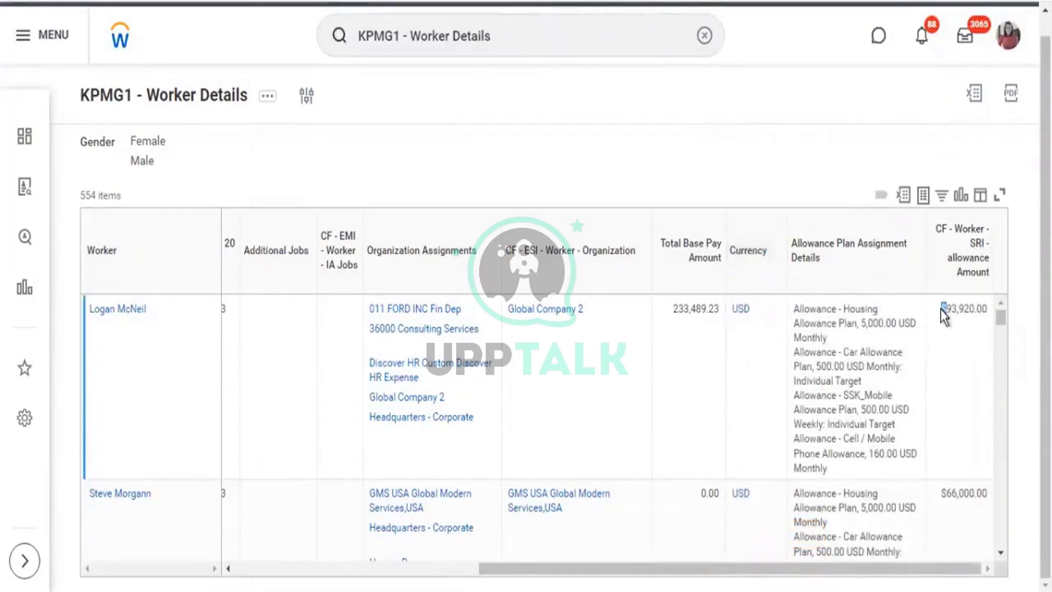
click(765, 272)
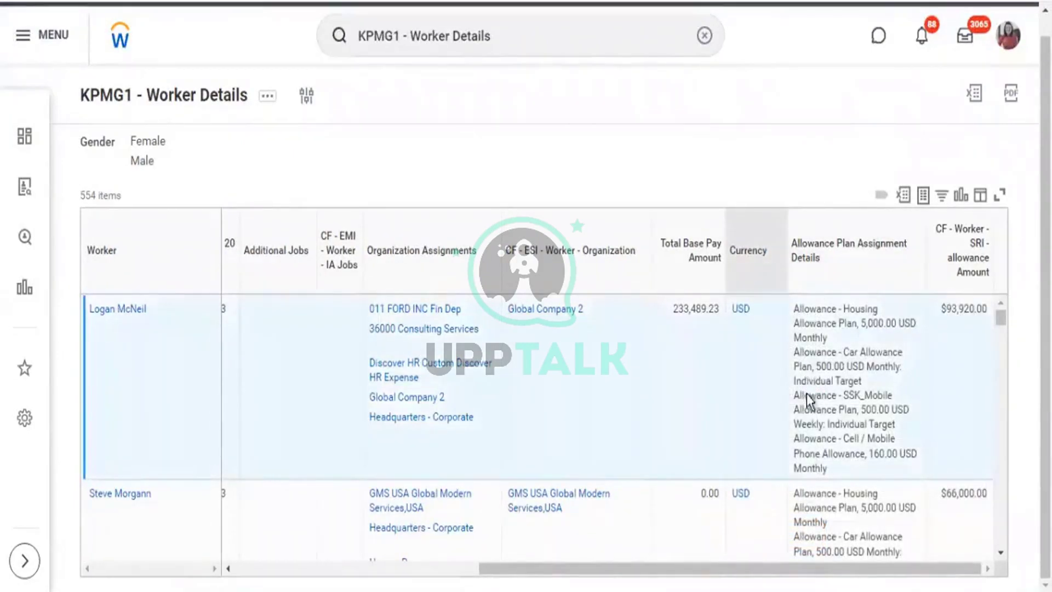
scroll(826, 484, down, 1)
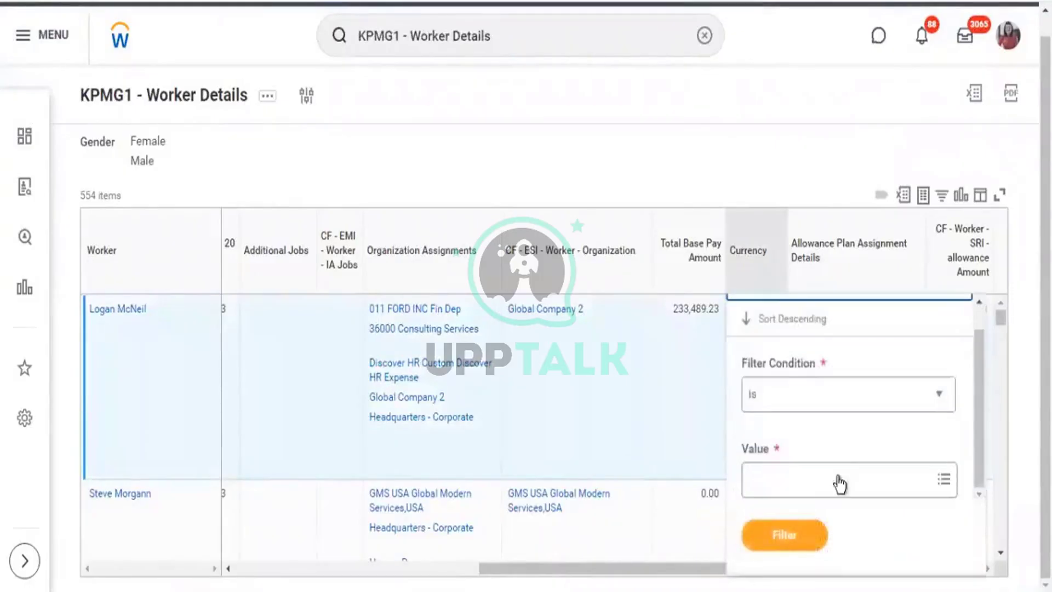
Confirm USD is the only Currency filter value, then head back toward editing the report.
click(822, 483)
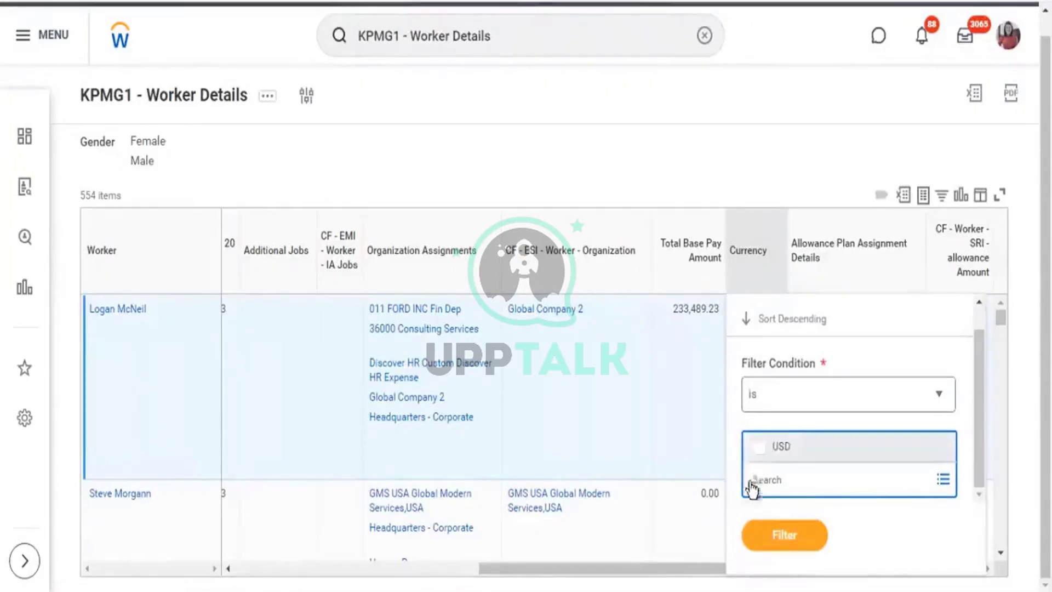
click(685, 568)
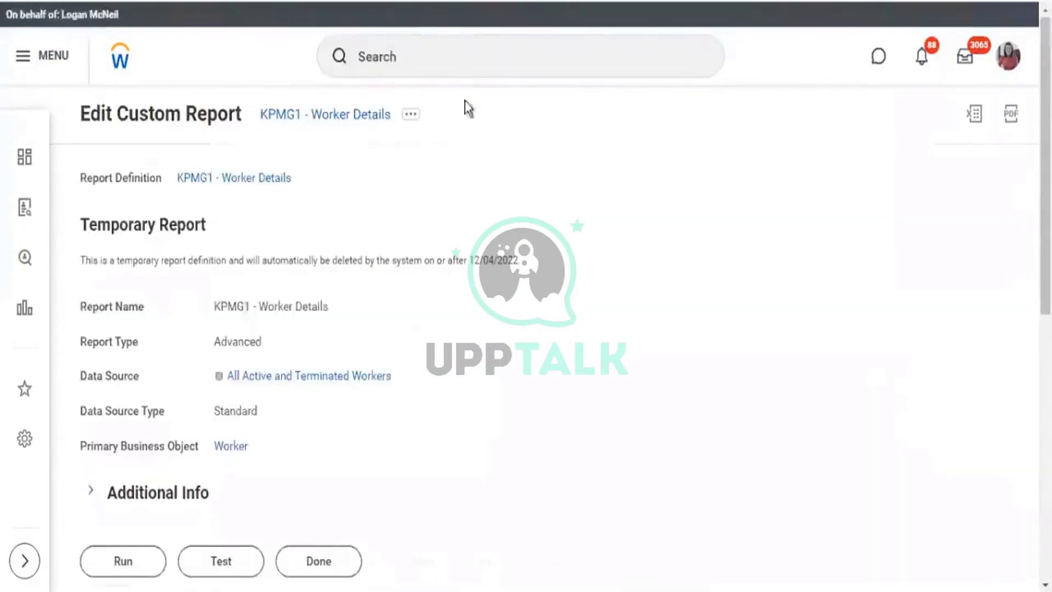
click(411, 115)
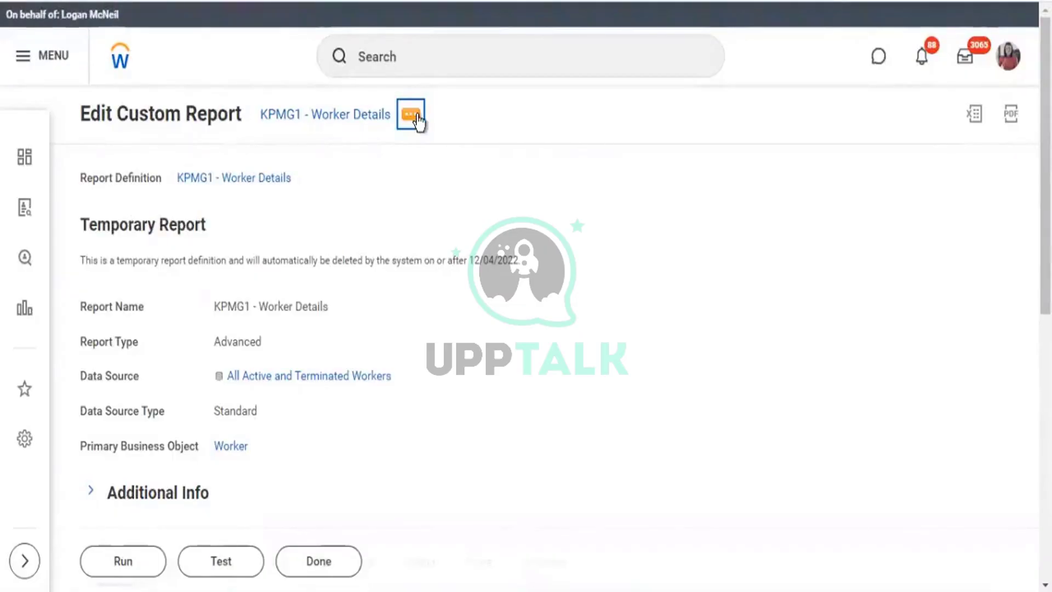
Reopen the KPMG1 - Worker Details report definition for editing.
click(418, 120)
mouse_move(559, 189)
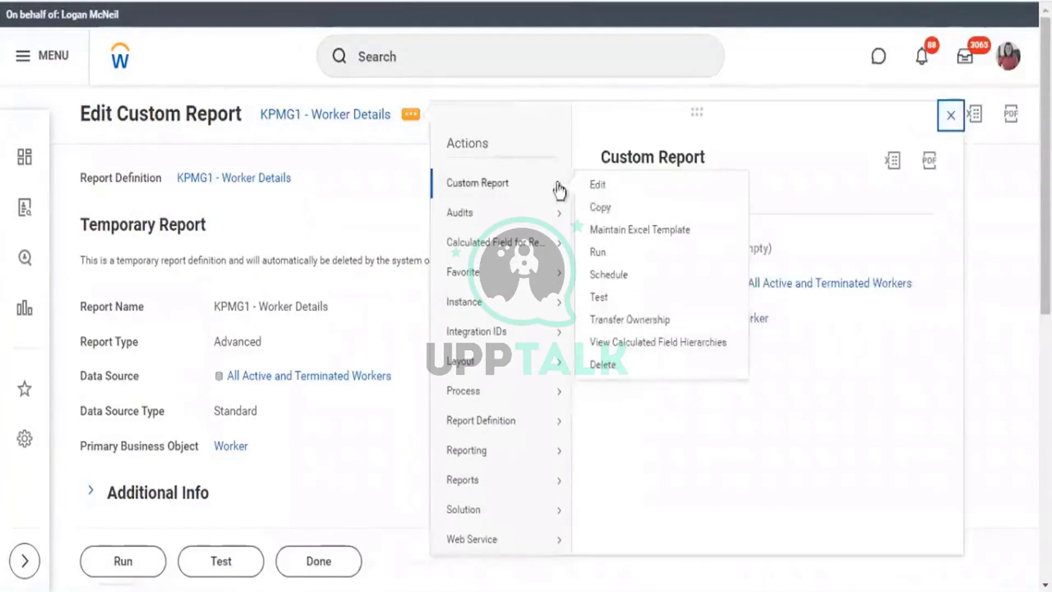
click(598, 186)
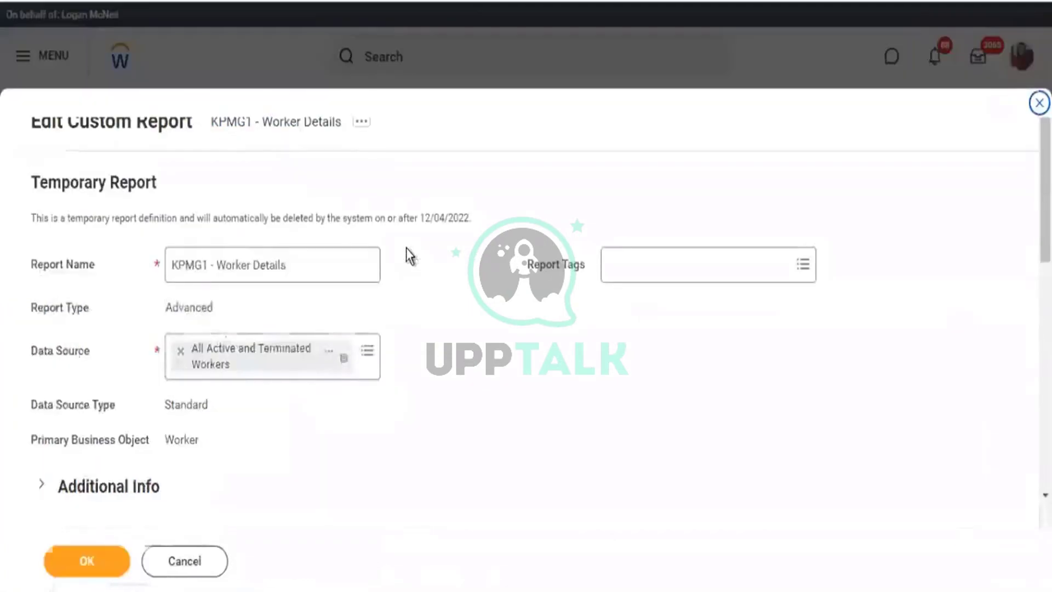
scroll(455, 312, down, 10)
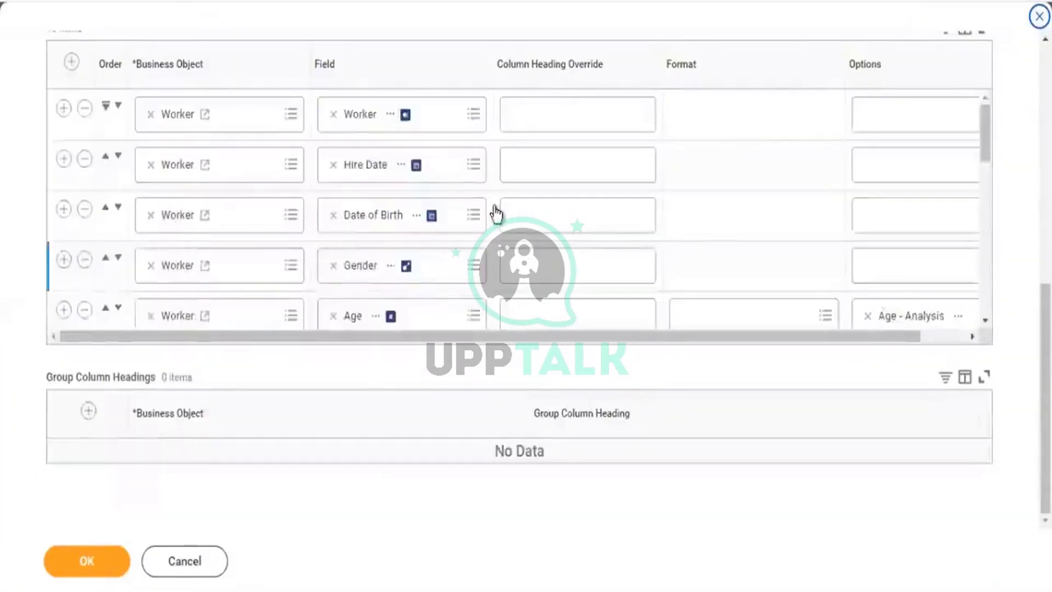
scroll(490, 216, down, 8)
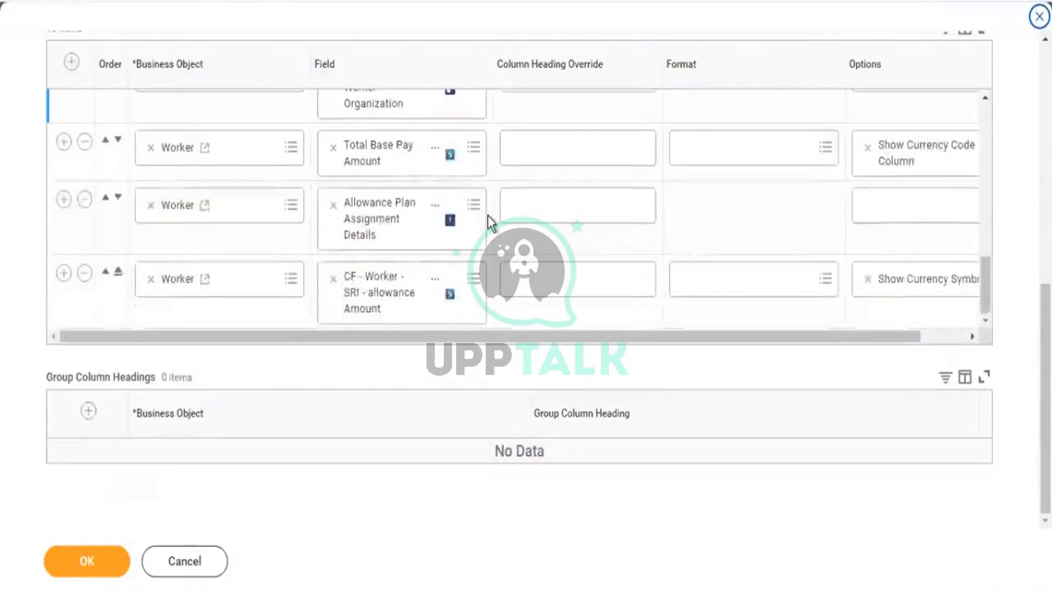
Add a new column row and start creating a calculated field for it.
click(63, 272)
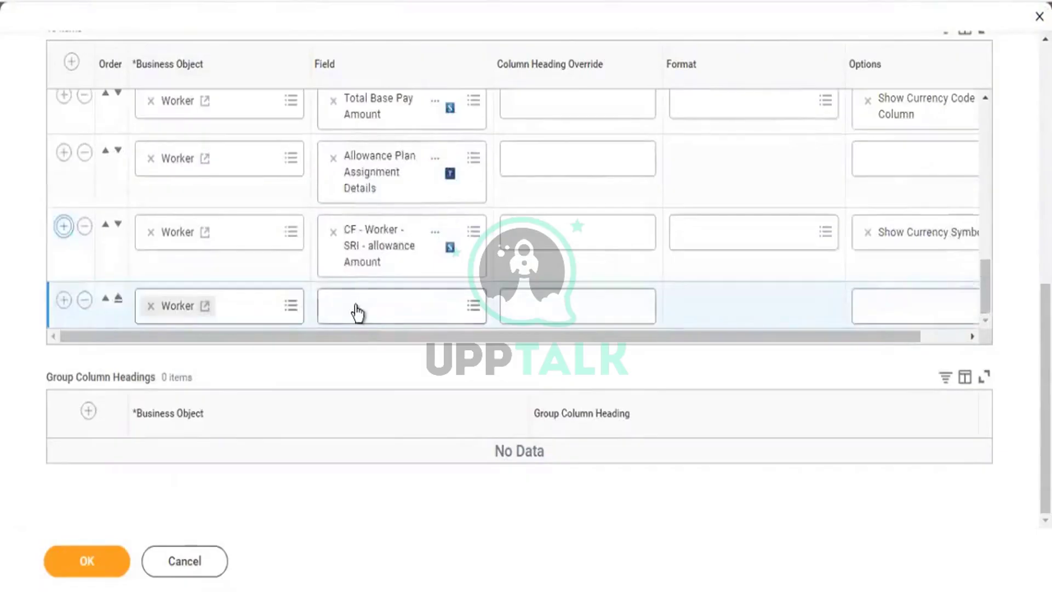
click(355, 305)
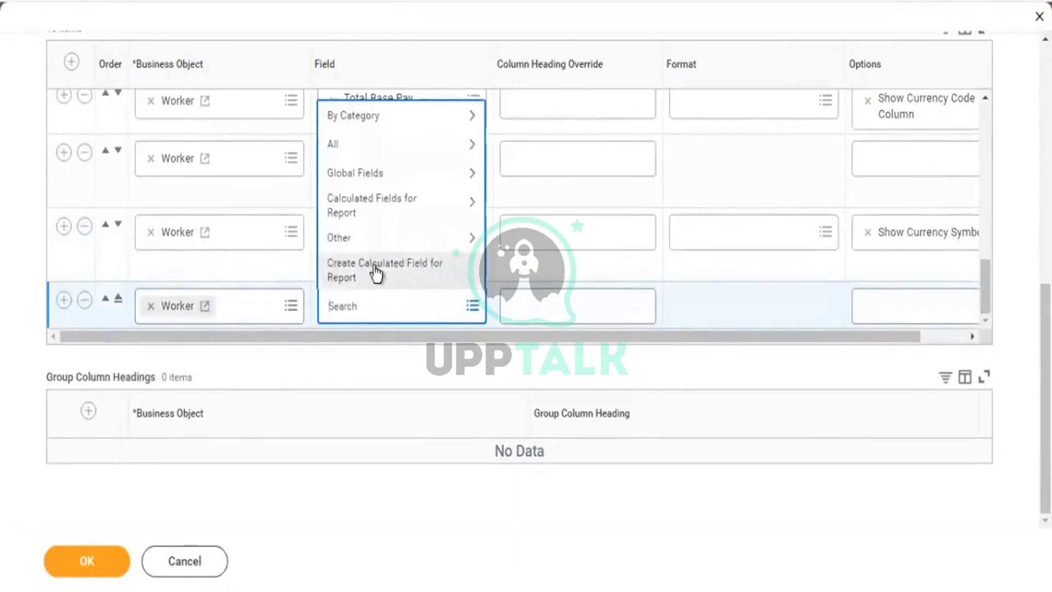
click(376, 270)
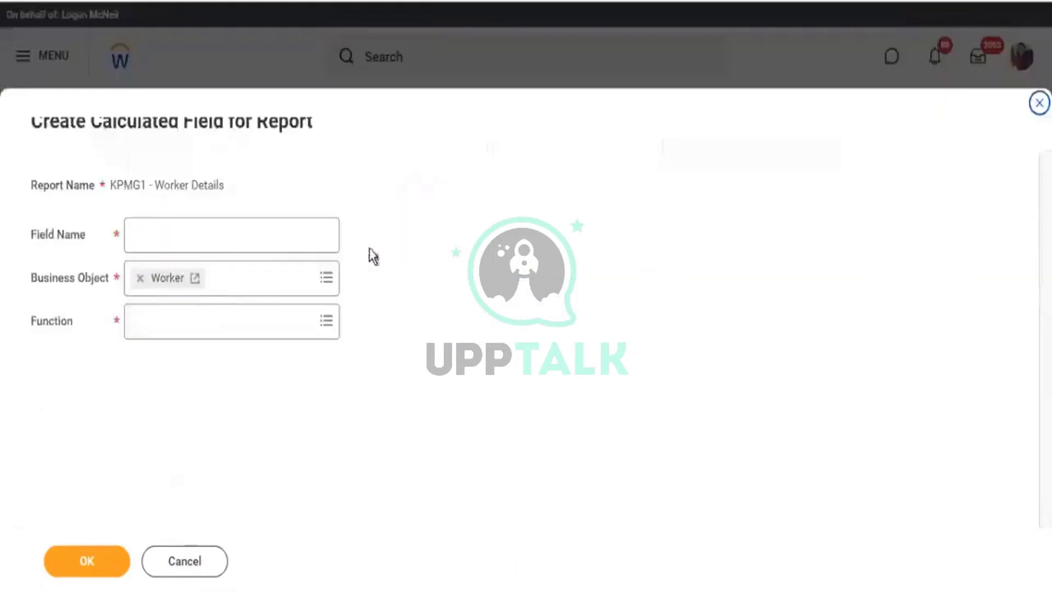
click(215, 312)
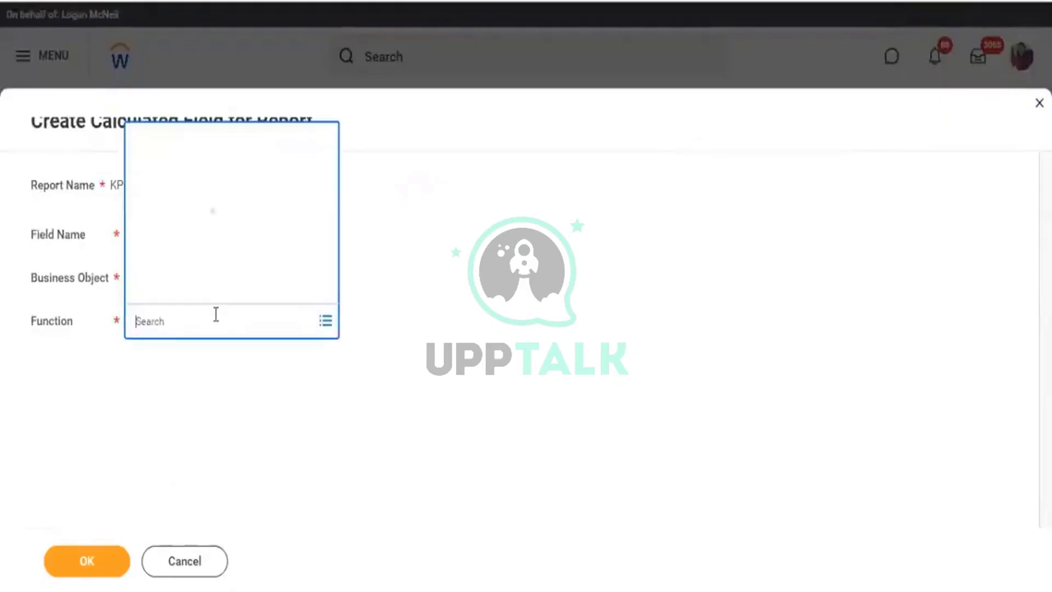
Create the 'Total Comp' Worker calculated field using the Arithmetic Calculation function.
click(211, 80)
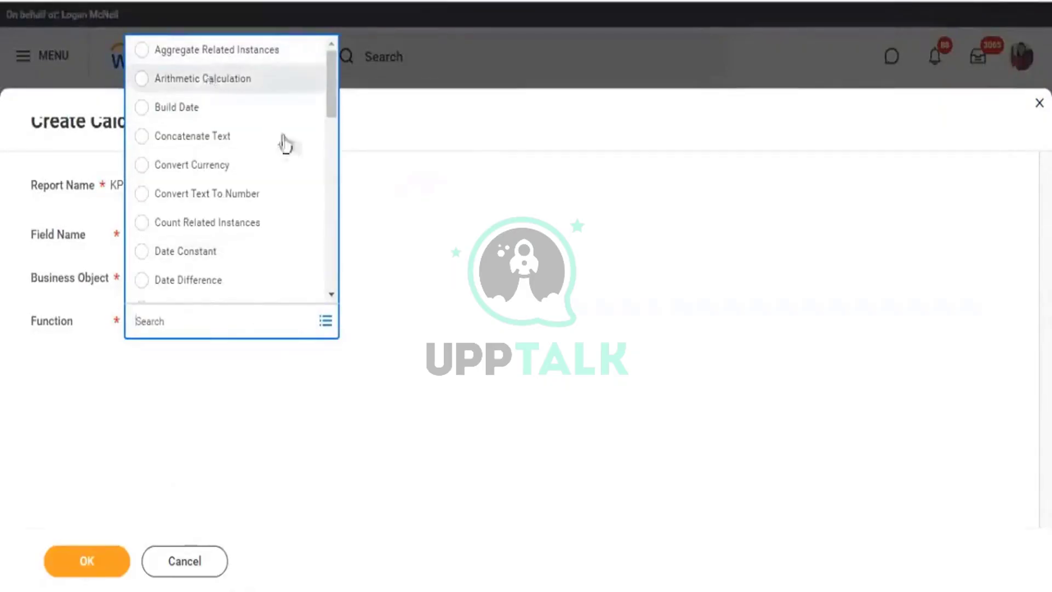
key(alt+Tab)
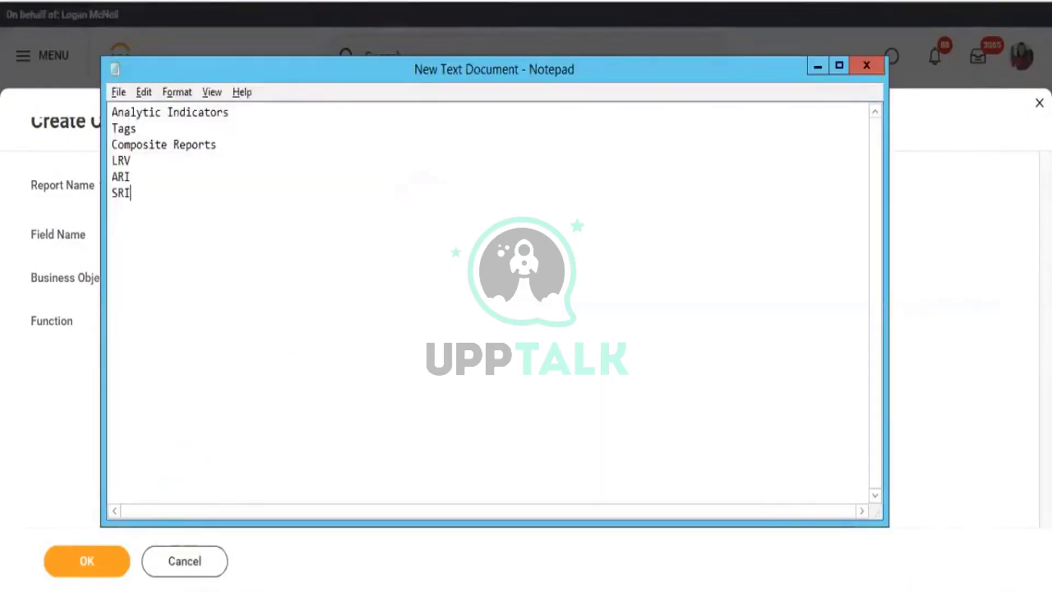
text(AC)
key(alt+Tab)
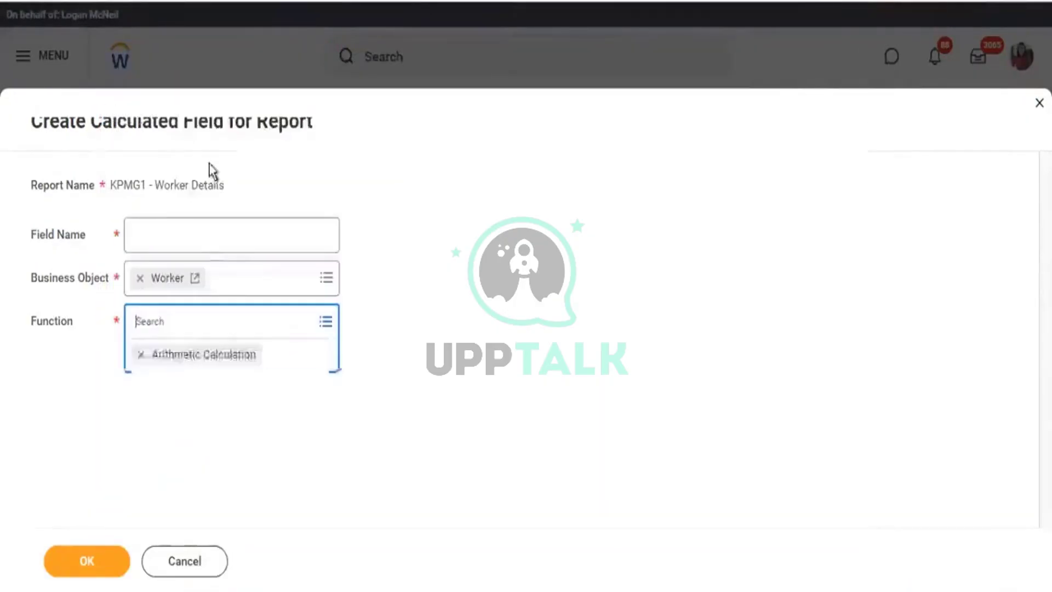
click(207, 238)
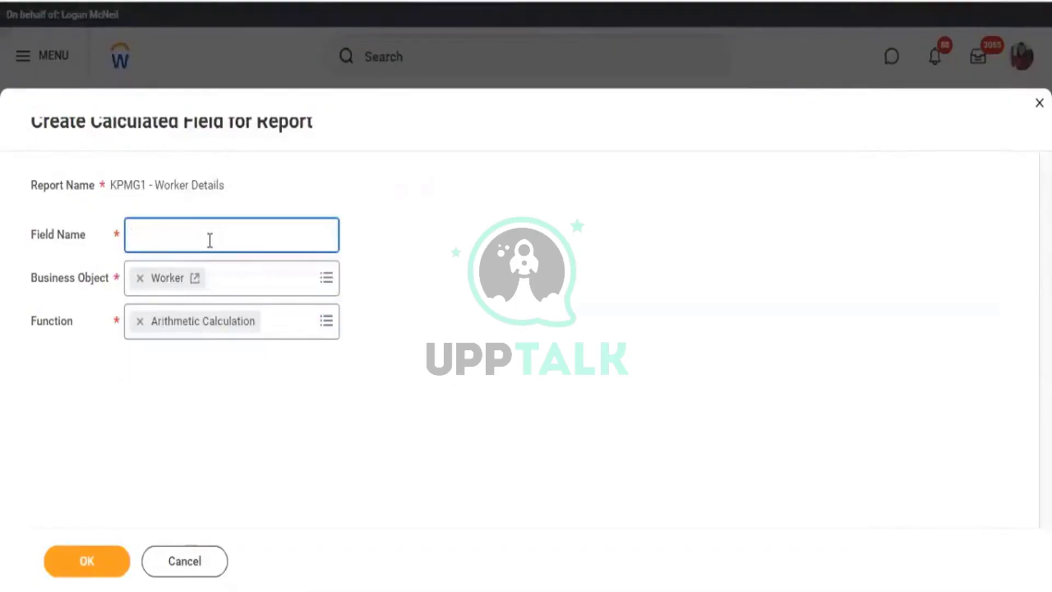
text(Total Comep)
key(BackSpace)
key(BackSpace)
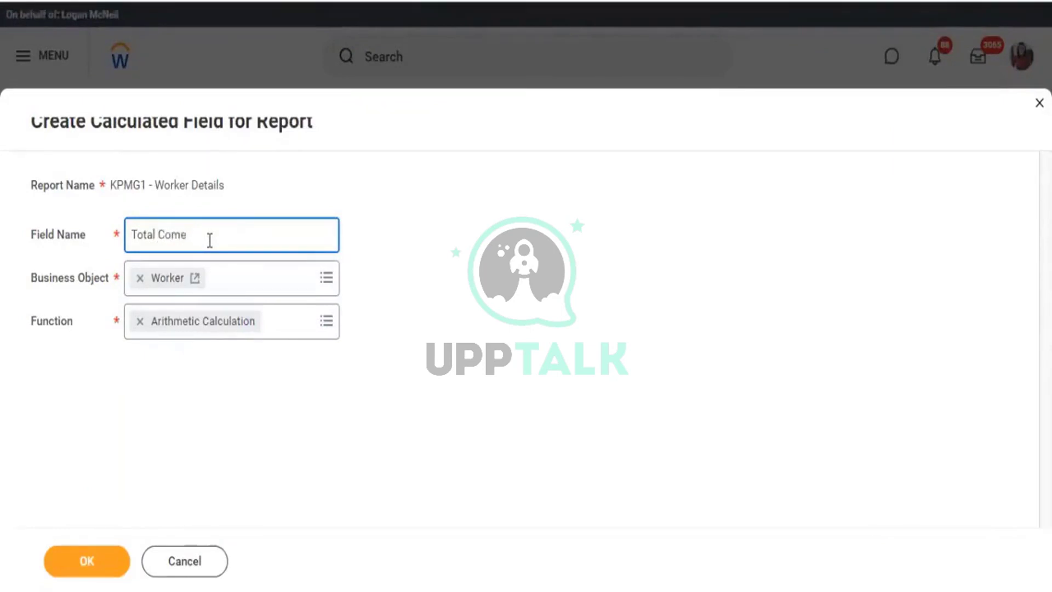
text(p)
click(102, 569)
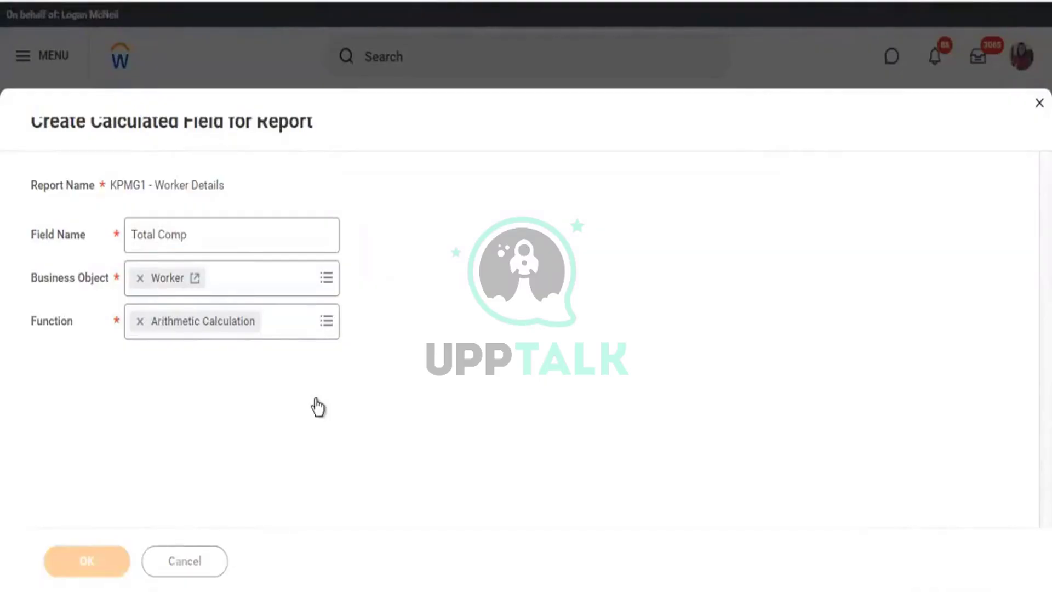
scroll(383, 394, down, 3)
scroll(398, 406, down, 2)
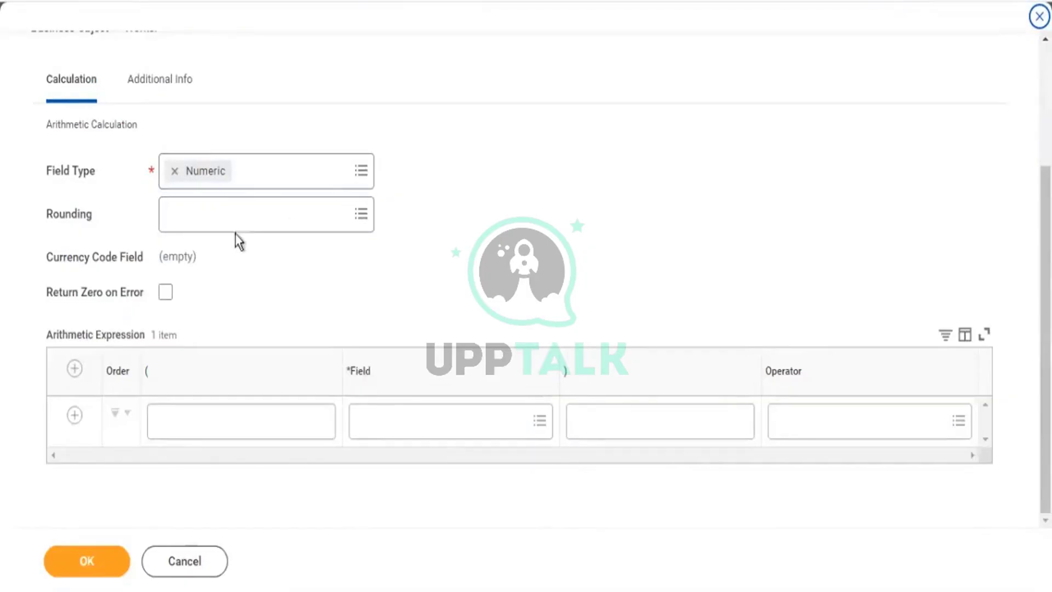
Build the arithmetic expression Age plus the constant 5.
drag(55, 171, 84, 172)
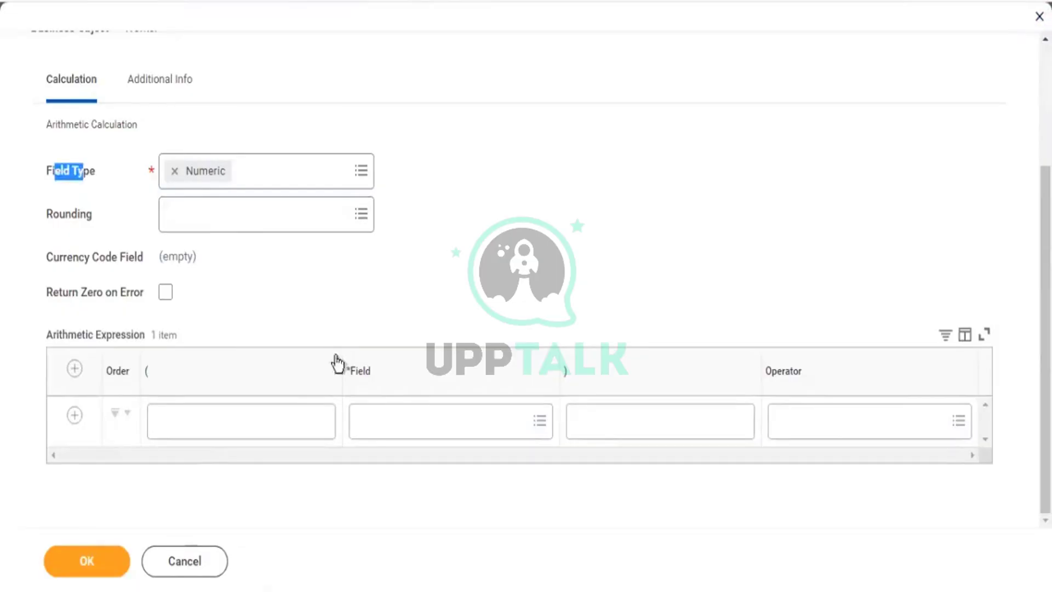
click(392, 426)
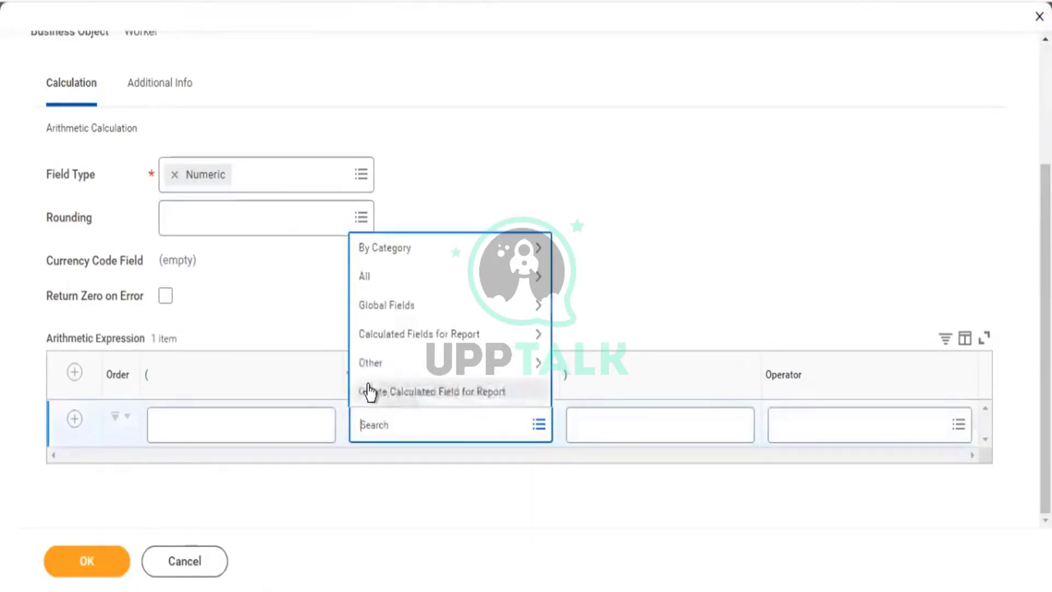
text(age)
key(Return)
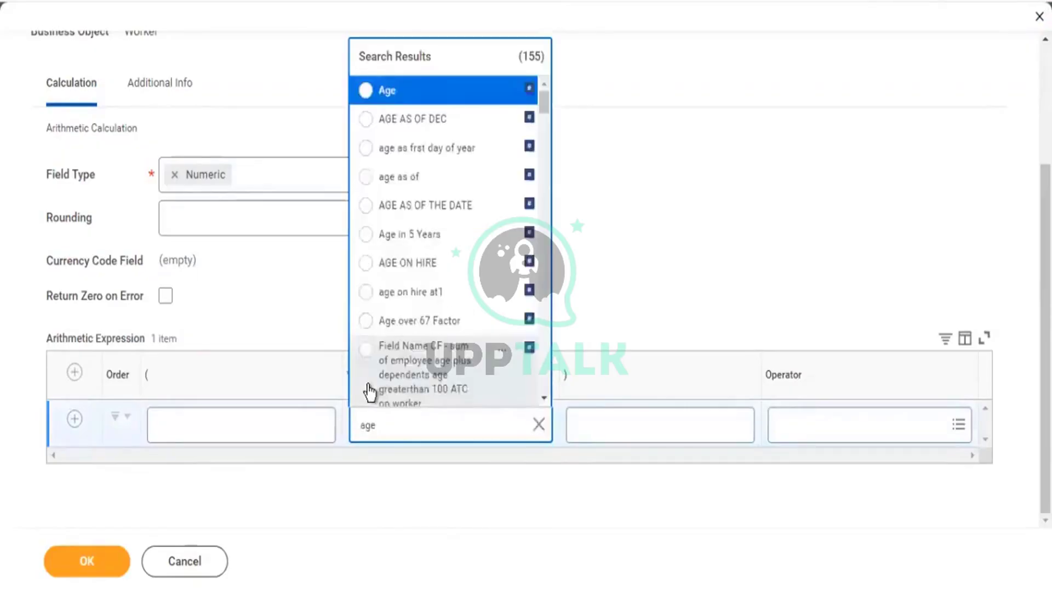
key(Return)
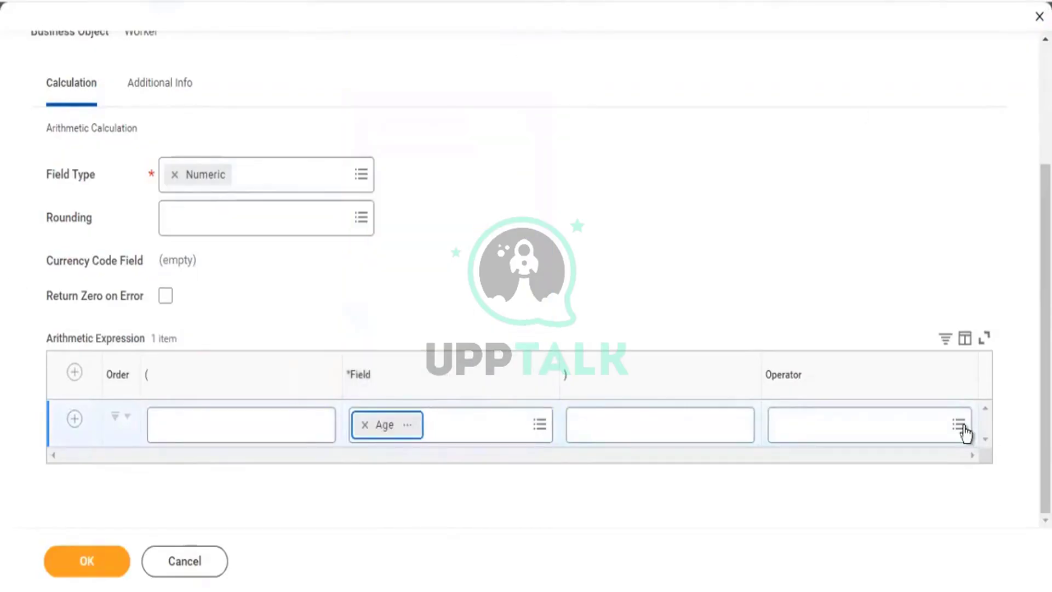
click(964, 429)
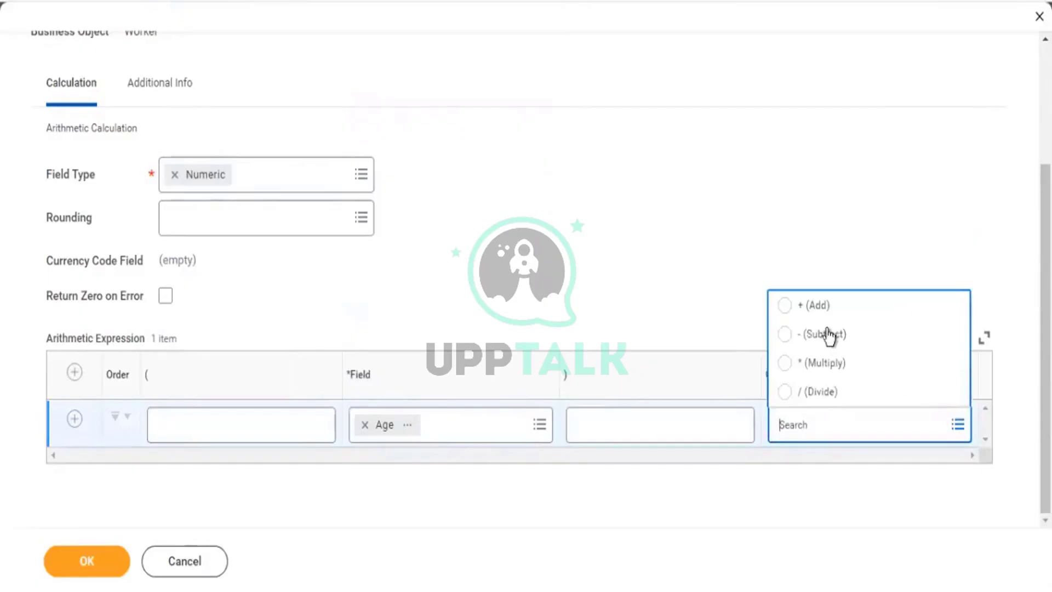
click(823, 305)
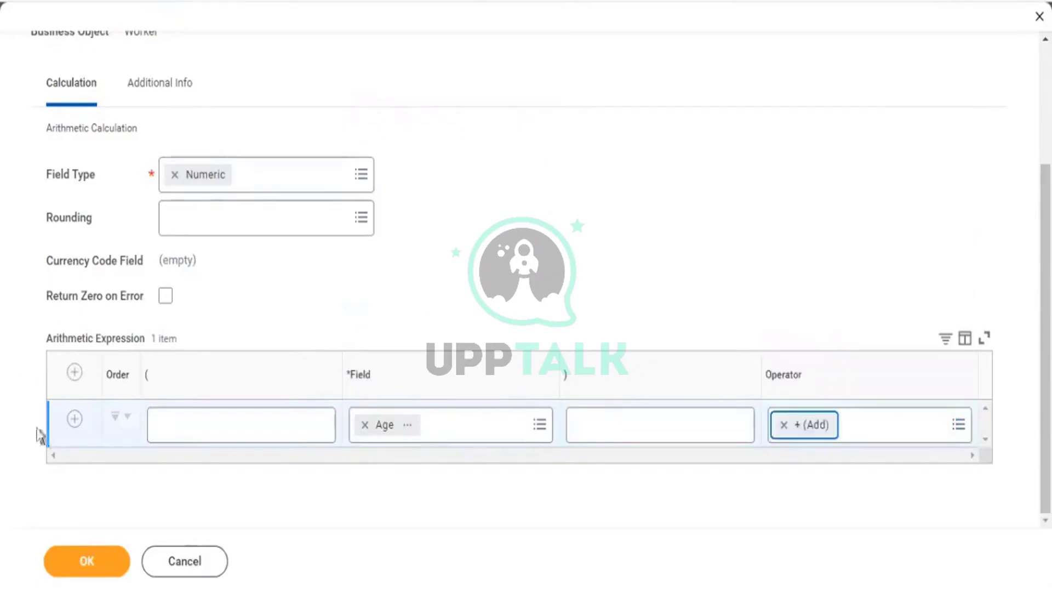
click(74, 420)
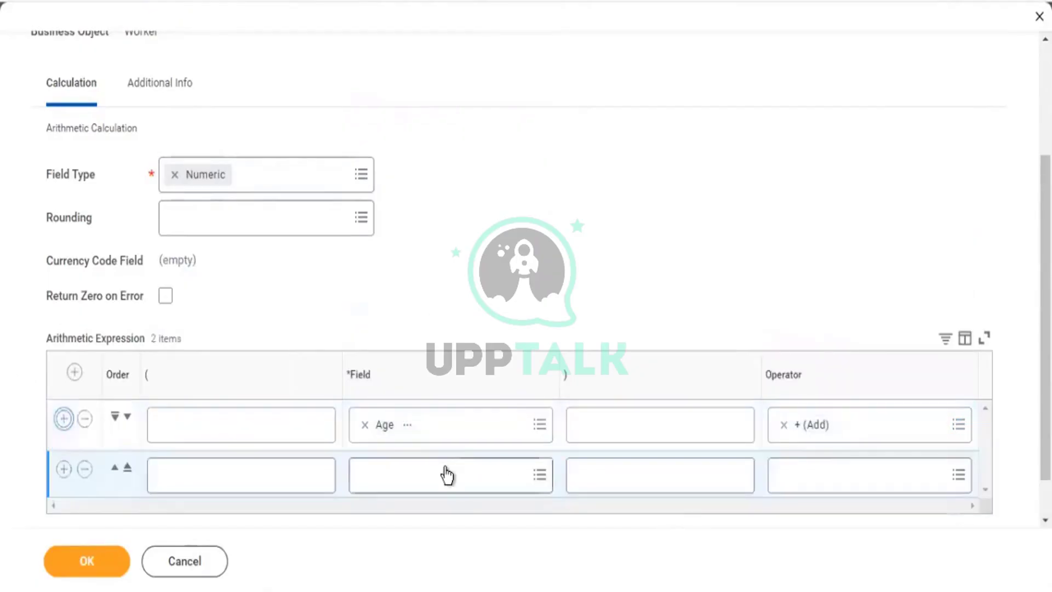
click(445, 467)
text(5)
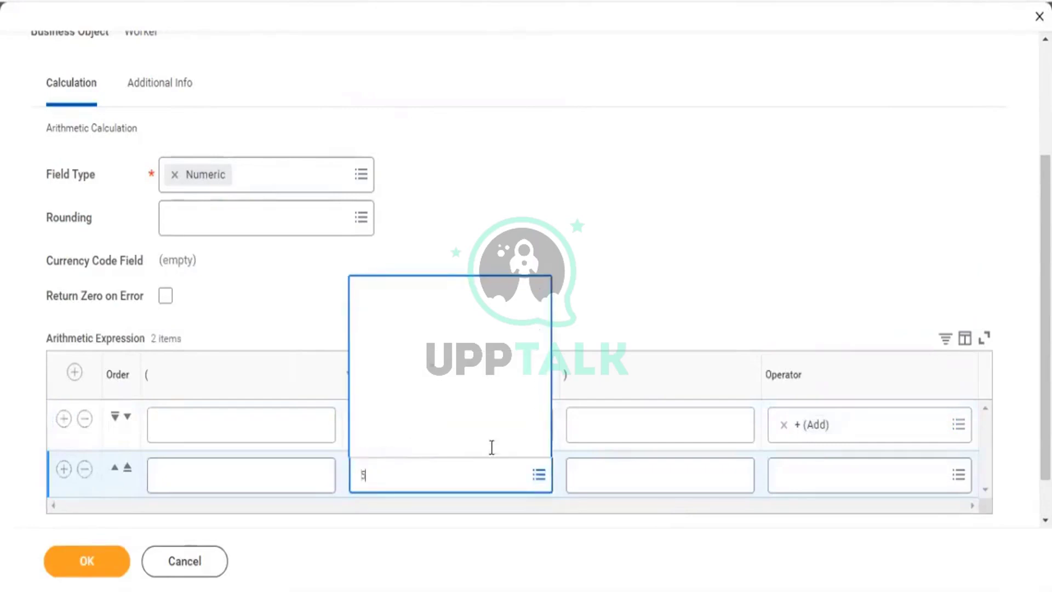
click(536, 476)
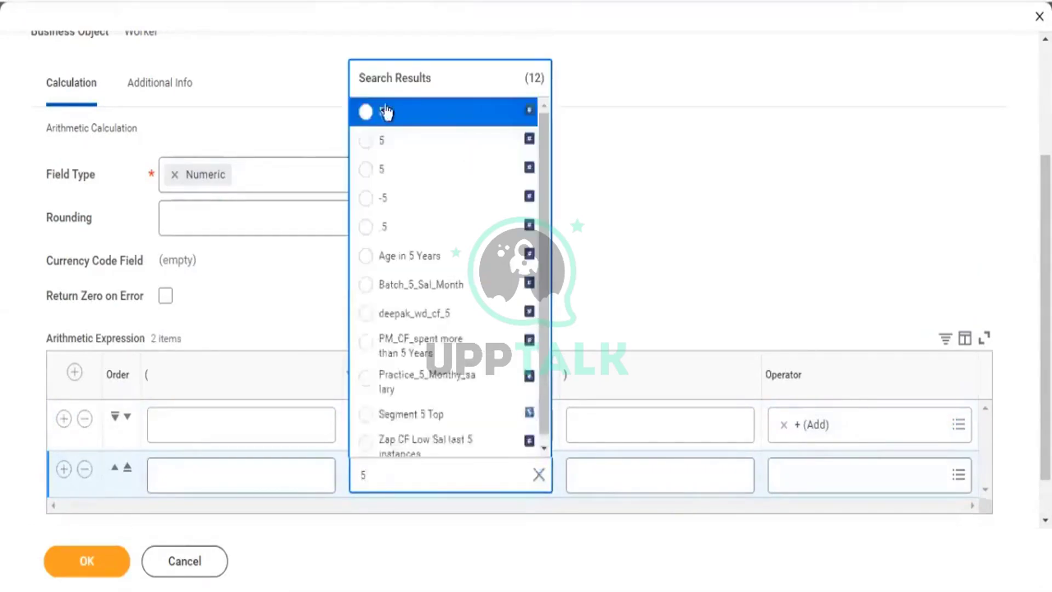
click(394, 121)
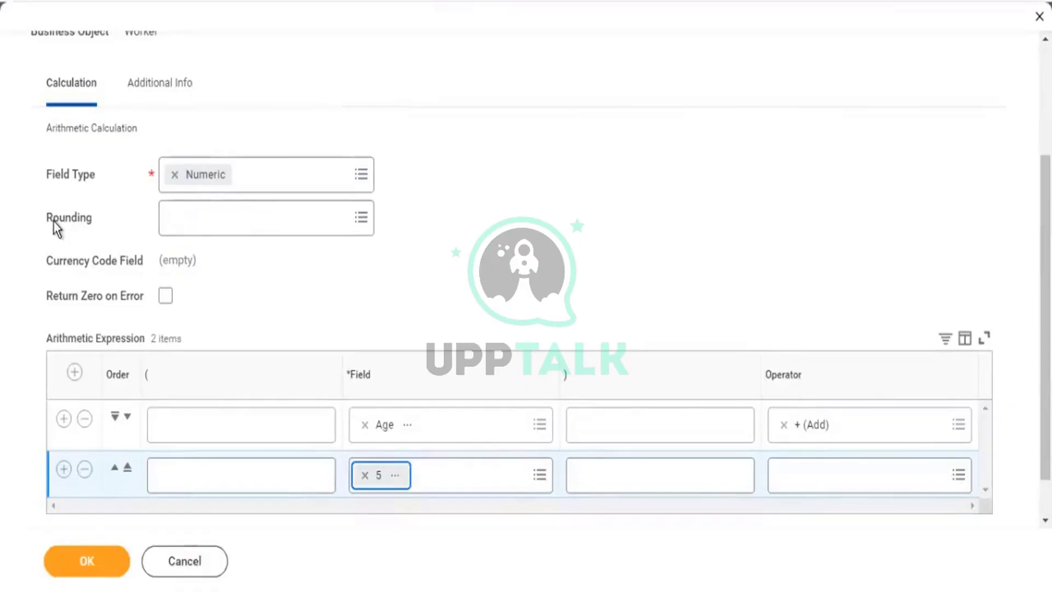
Review the Rounding and calculation type settings of the Total Comp field.
drag(53, 222, 91, 225)
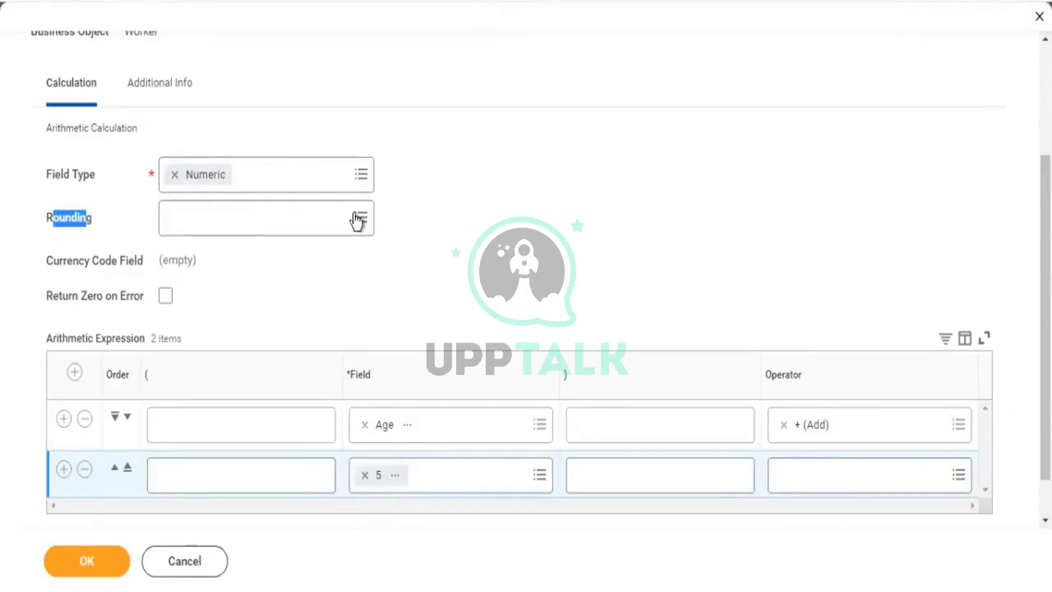
scroll(367, 247, down, 1)
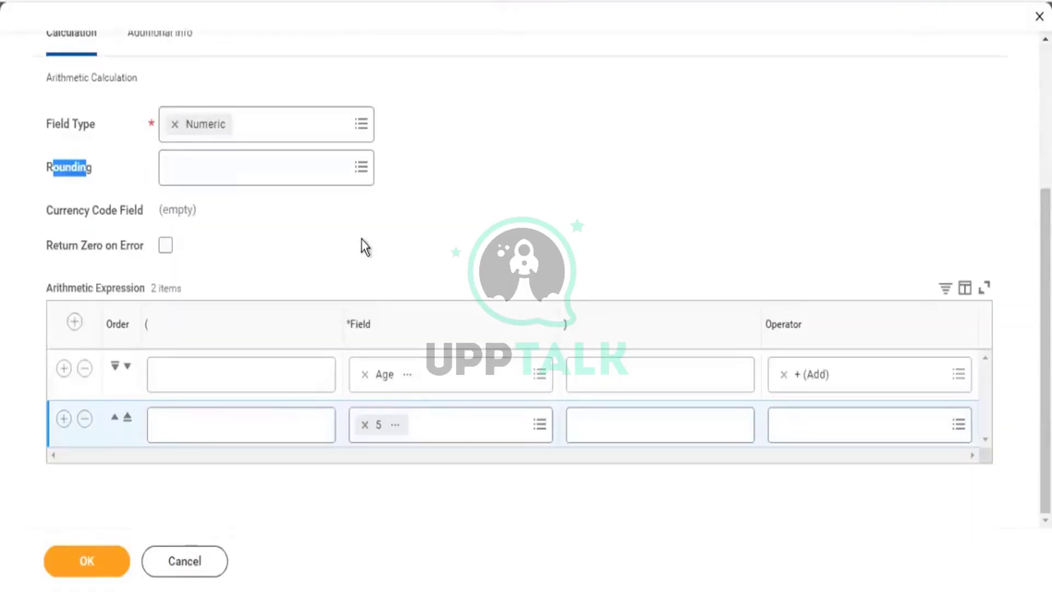
scroll(360, 239, up, 4)
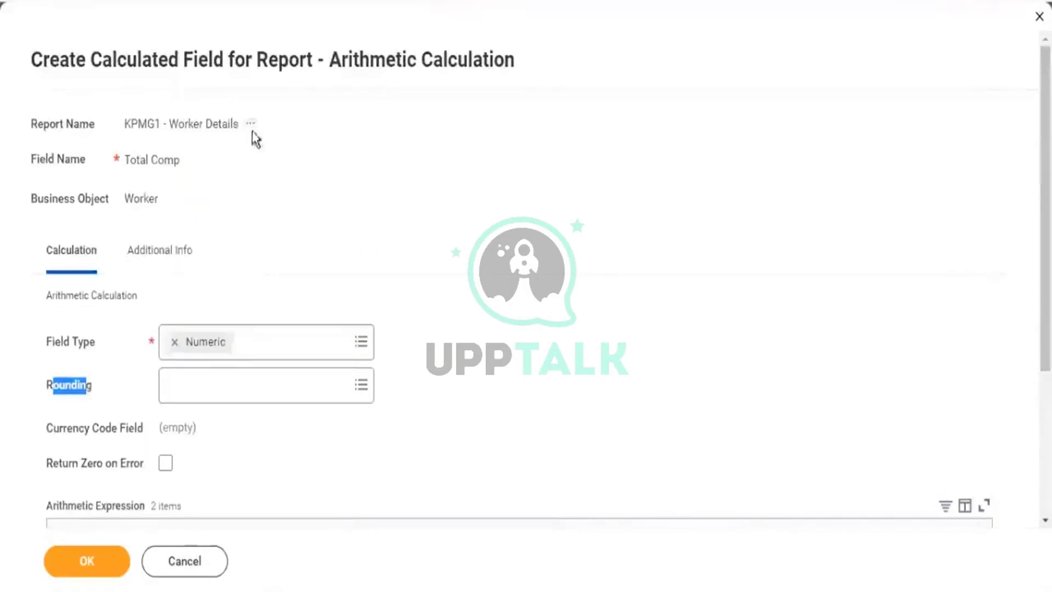
drag(318, 60, 504, 79)
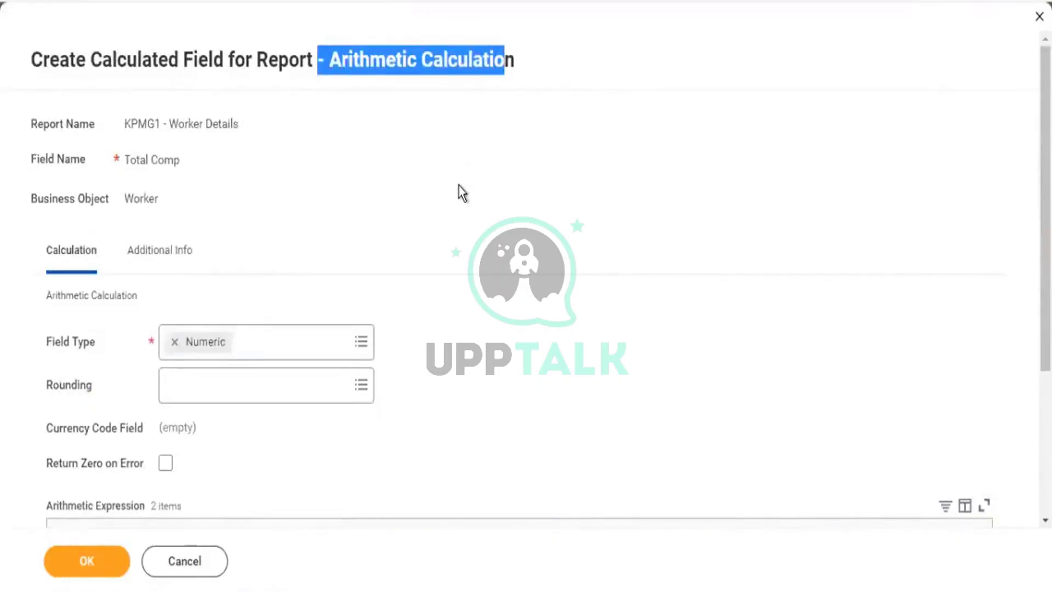
scroll(462, 193, down, 3)
click(361, 165)
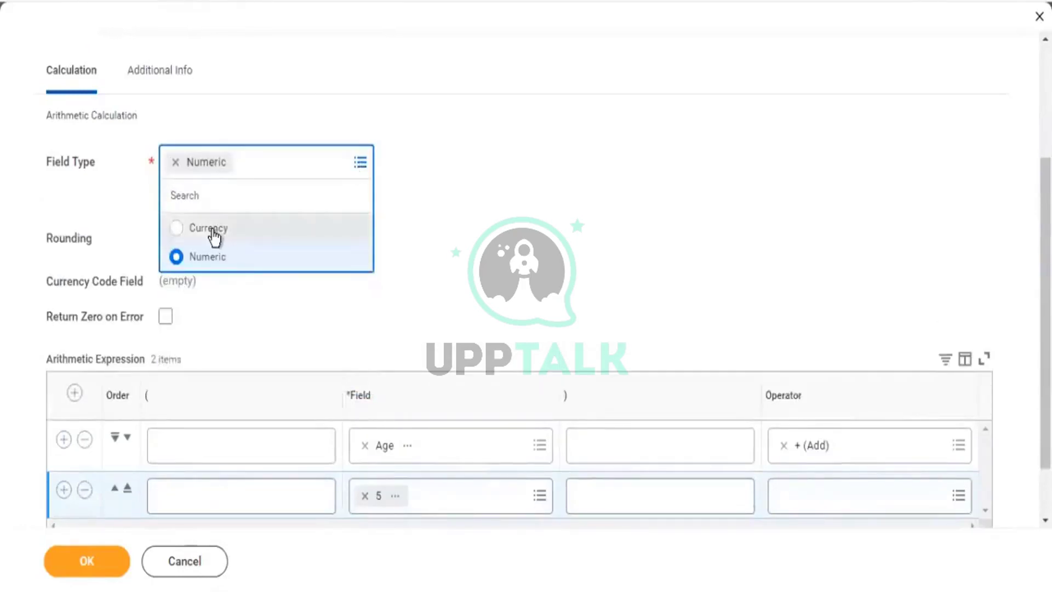
Set the Total Comp field type to Currency and search 'usd' for its Currency Code Field.
click(213, 236)
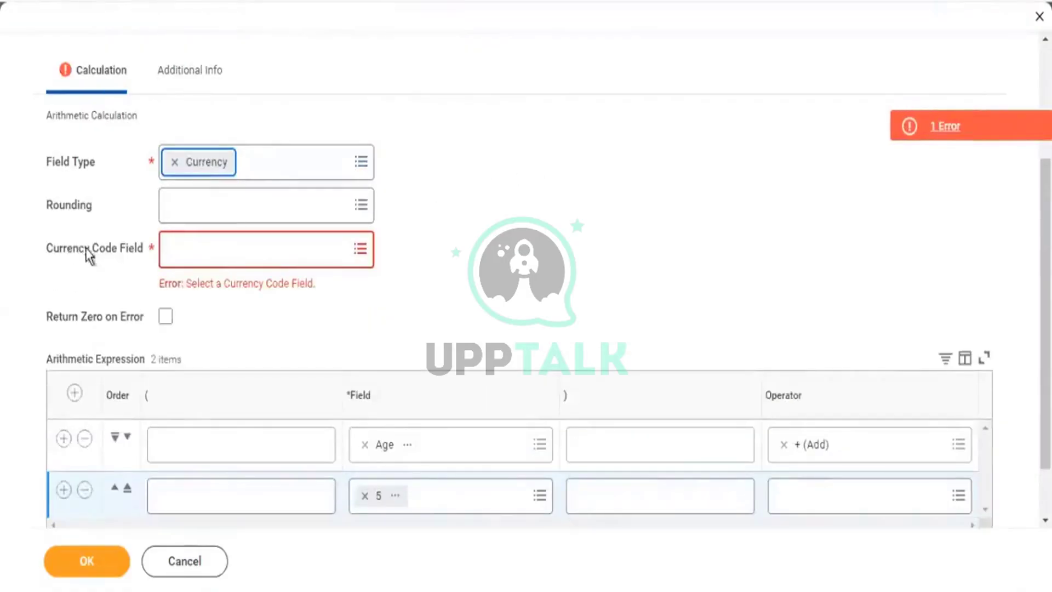
drag(67, 249, 101, 249)
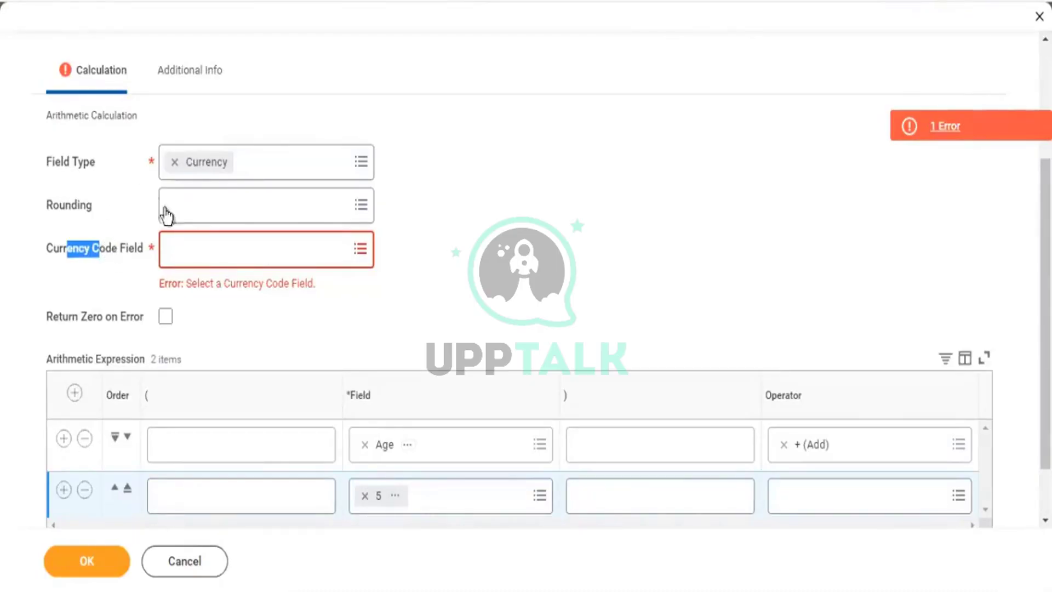
scroll(438, 410, down, 2)
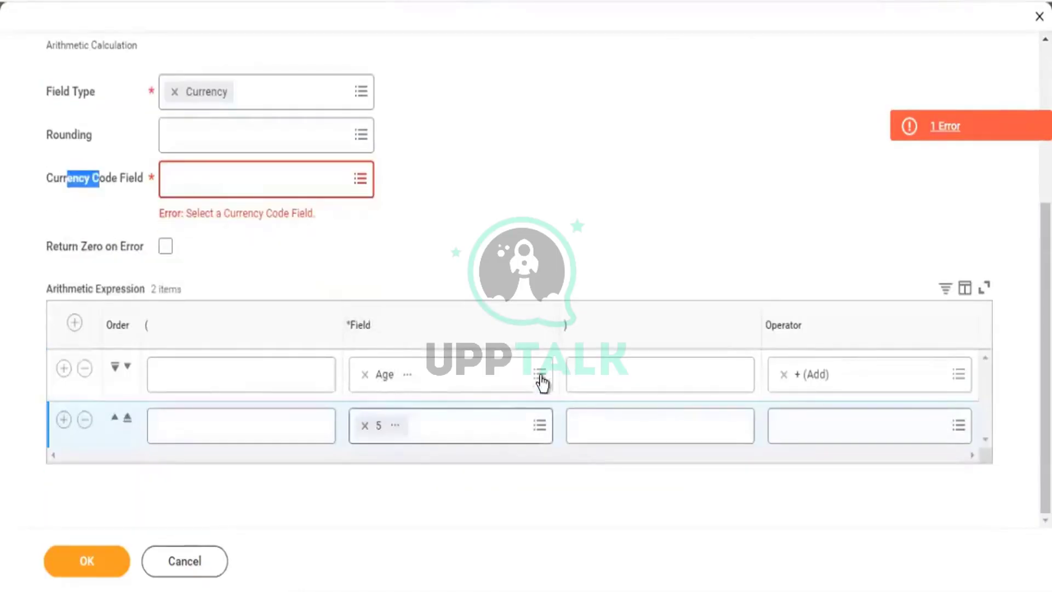
click(207, 181)
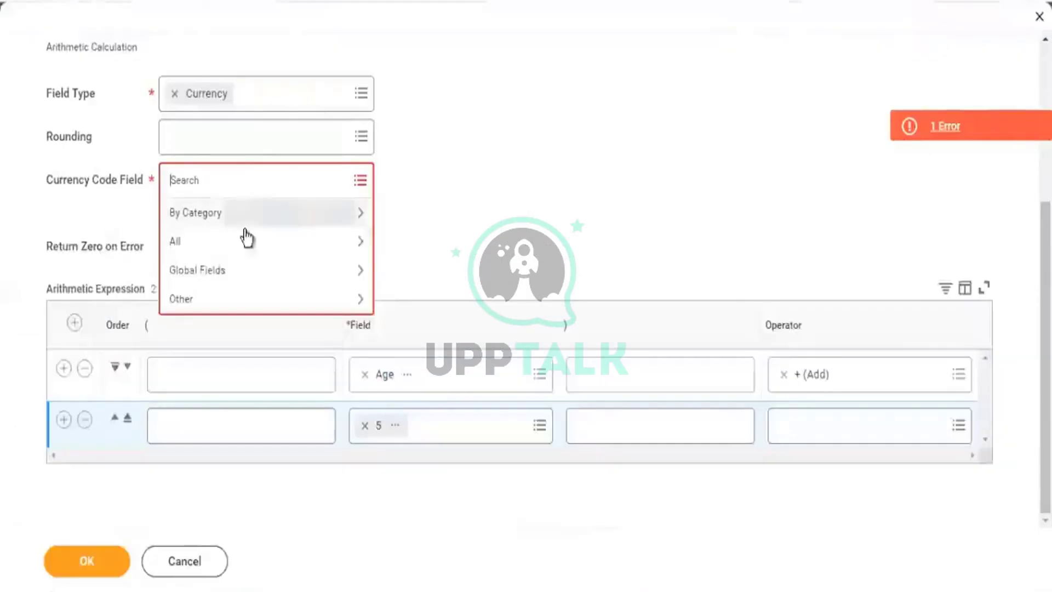
text(usd)
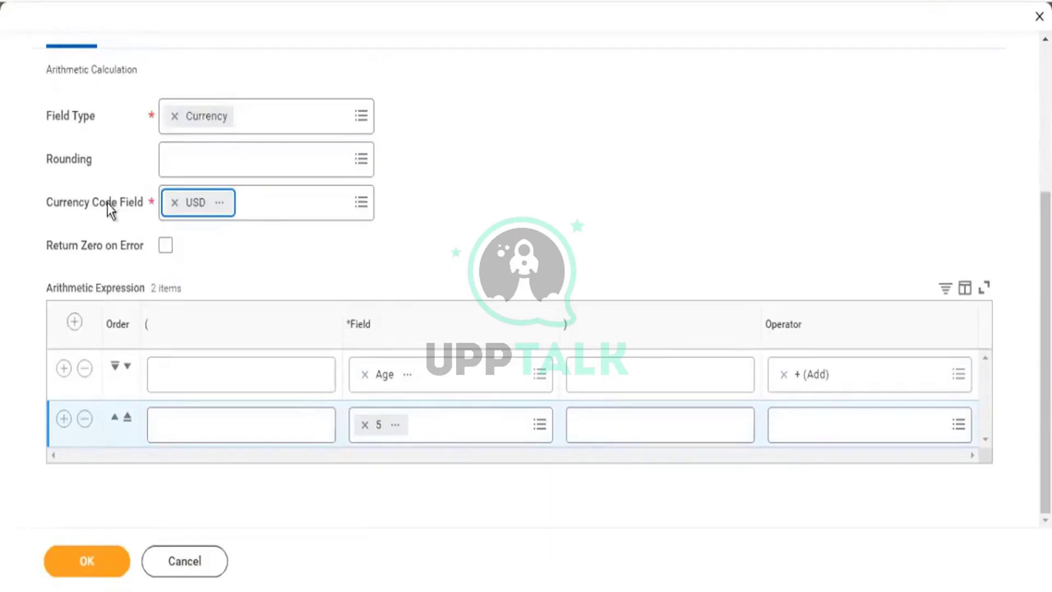
drag(107, 202, 140, 209)
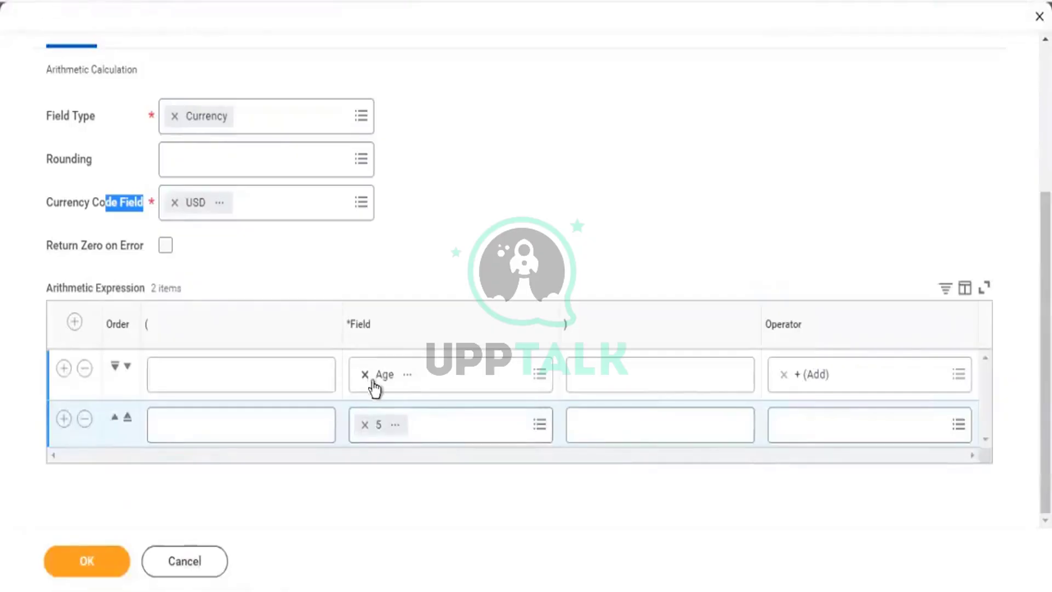
Swap the Age field for Total Base Pay Amount in row 1 of the calculation.
click(368, 377)
text(total pa)
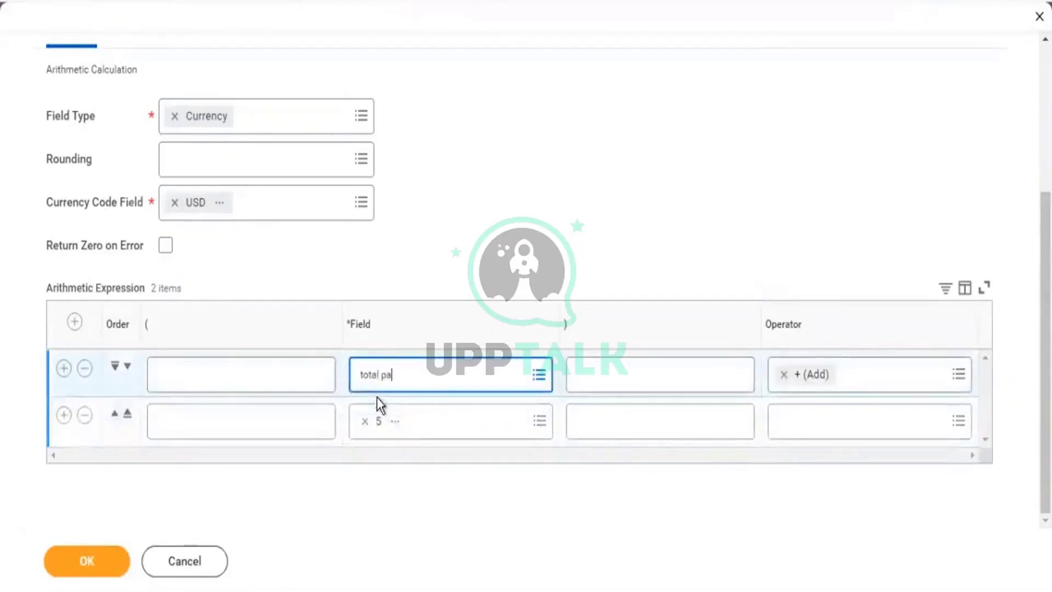
text(y)
key(BackSpace)
key(BackSpace)
key(BackSpace)
text(bass)
key(BackSpace)
text(e pay amount)
key(Return)
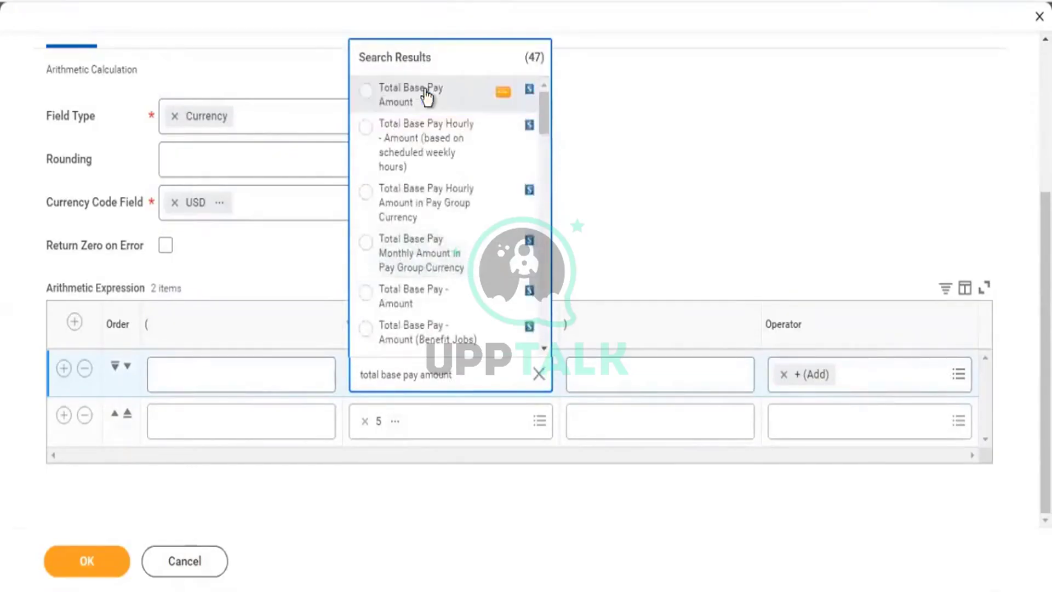
click(426, 97)
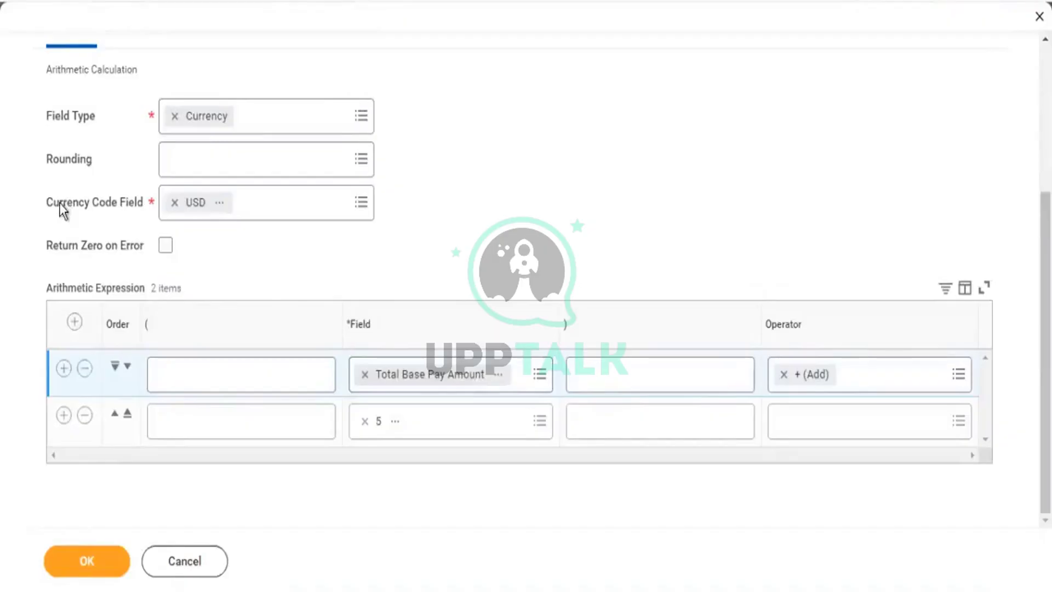
drag(59, 203, 116, 204)
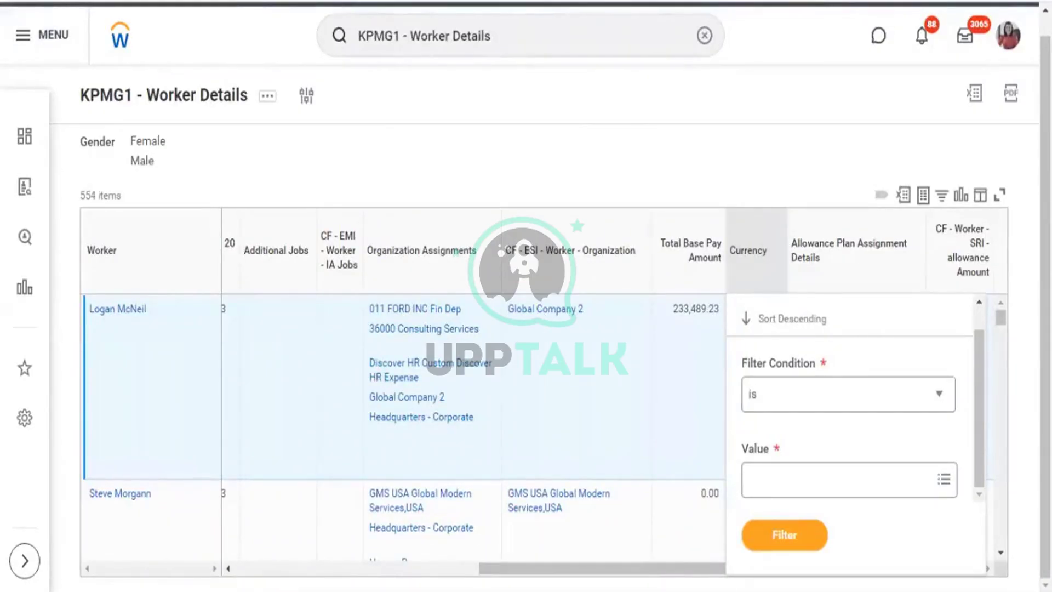
Edit the KPMG1 - Worker Details definition via Custom Report > Edit and scroll to its Columns table.
click(258, 104)
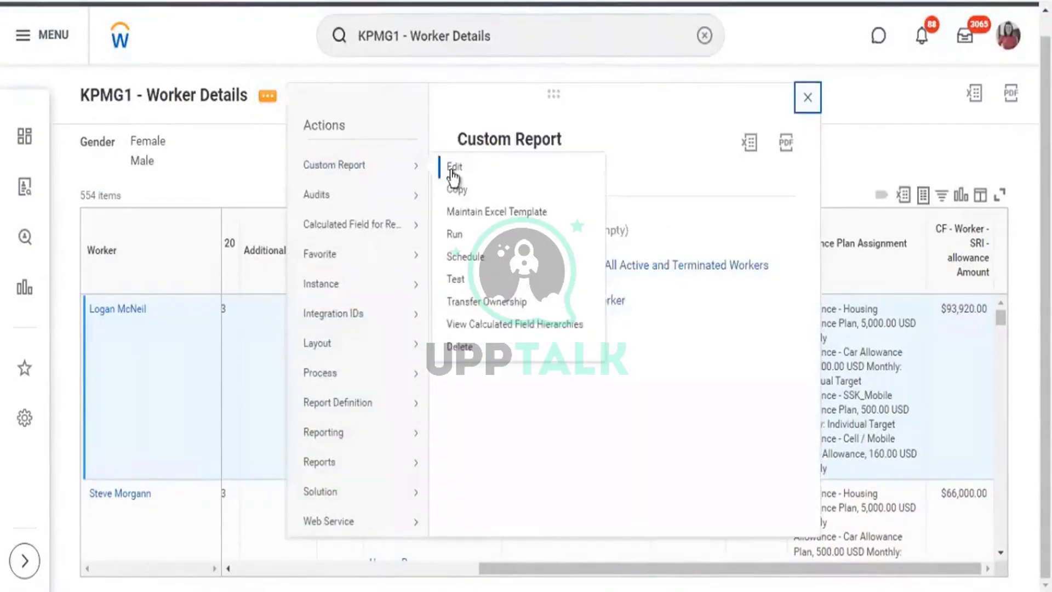
click(451, 170)
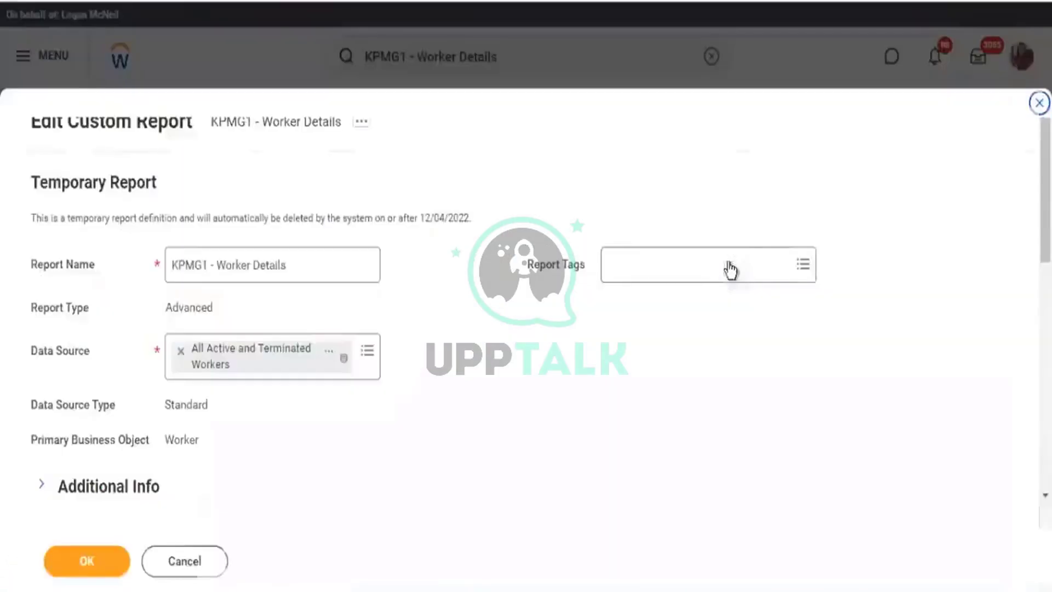
scroll(536, 234, down, 10)
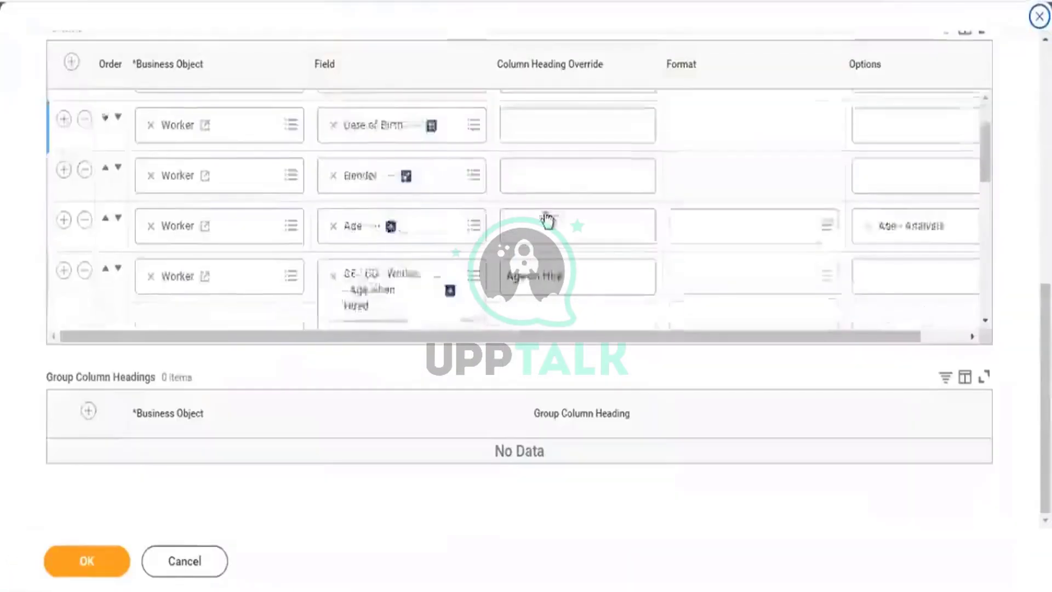
scroll(547, 221, down, 10)
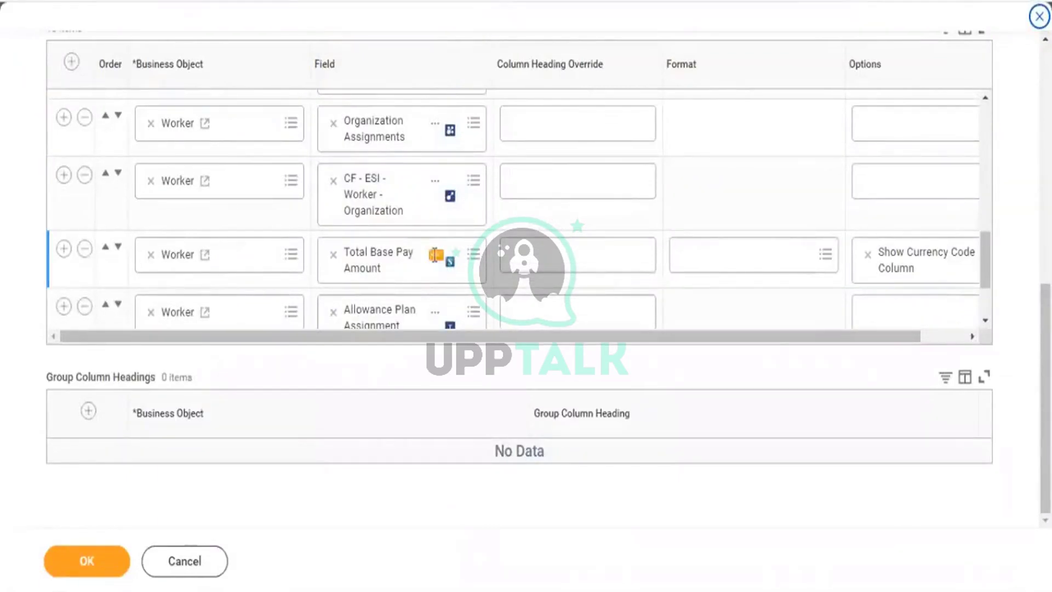
Check the Total Base Pay Amount field description, which says it uses the employee's default currency.
click(437, 260)
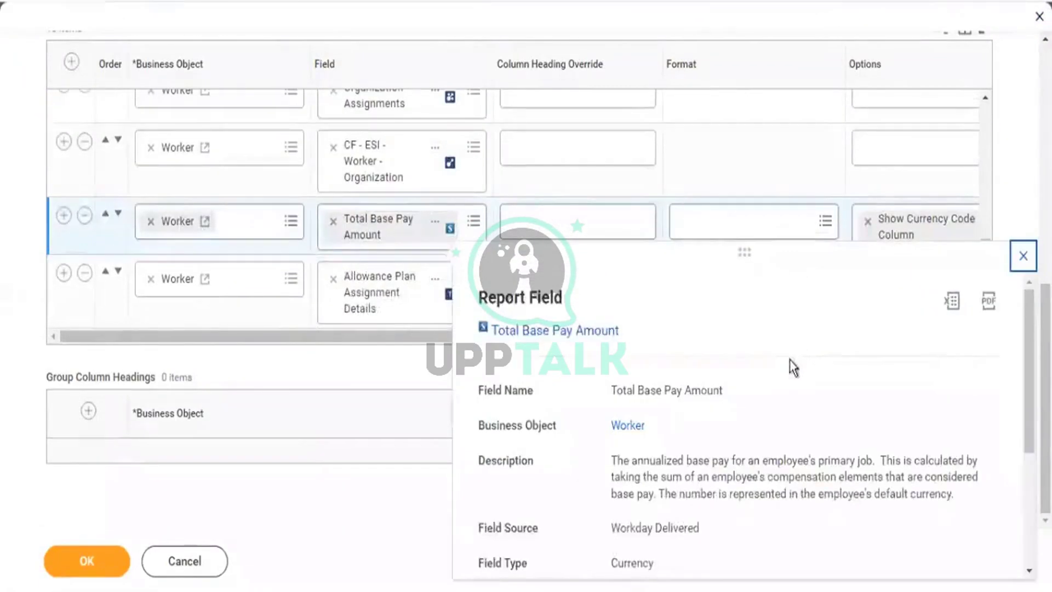
scroll(790, 359, down, 2)
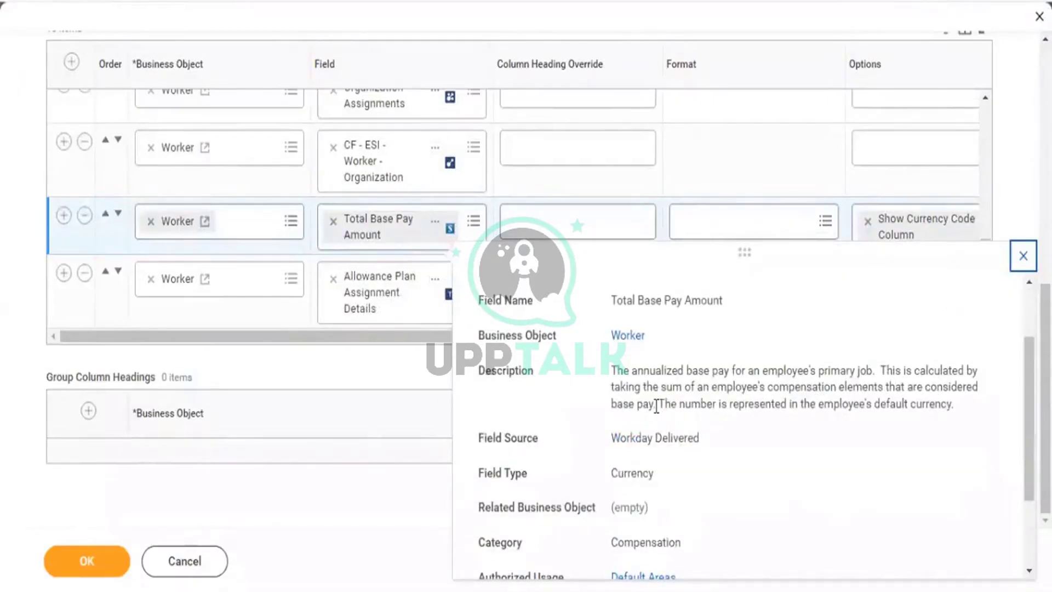
drag(866, 404, 950, 403)
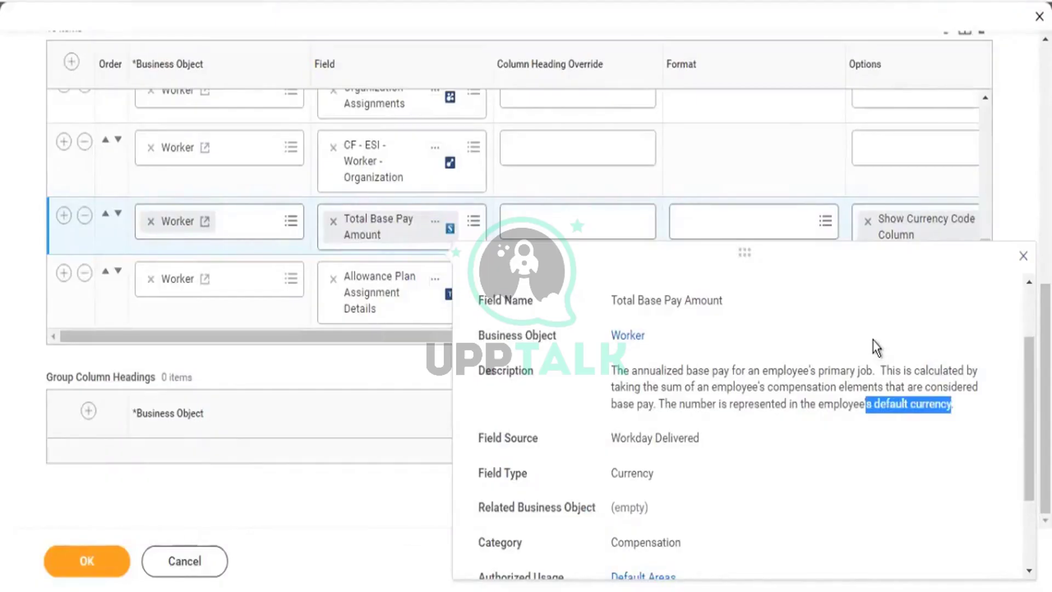
click(952, 407)
drag(946, 407, 873, 398)
drag(873, 399, 614, 369)
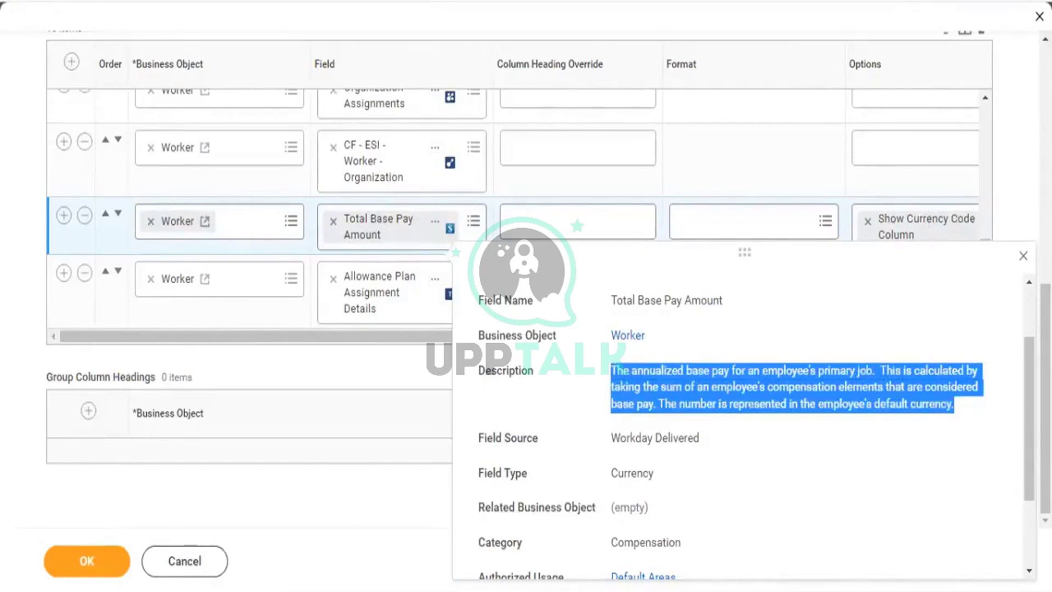
Copy the field name Total Base Pay Amount.
click(436, 222)
right_click(432, 222)
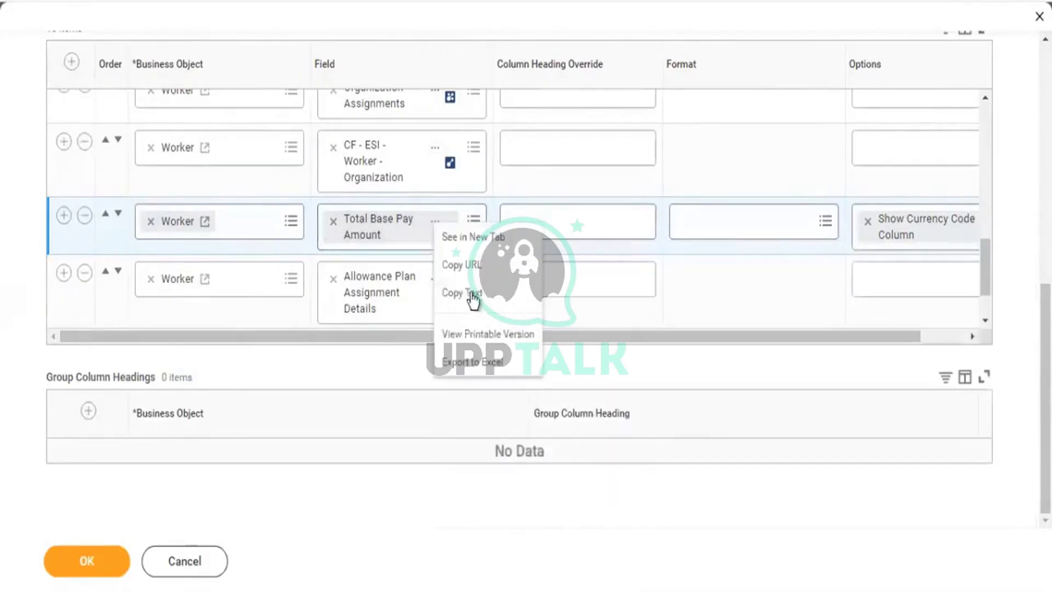
click(466, 292)
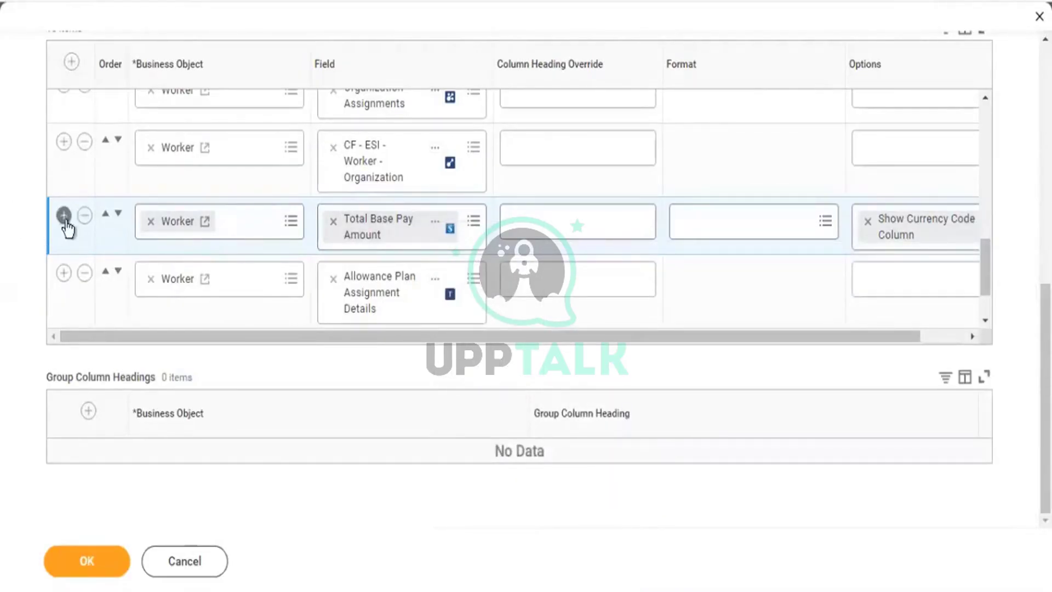
Set the new column's field to Total Base Pay - Amount by pasting the copied name.
scroll(458, 222, down, 3)
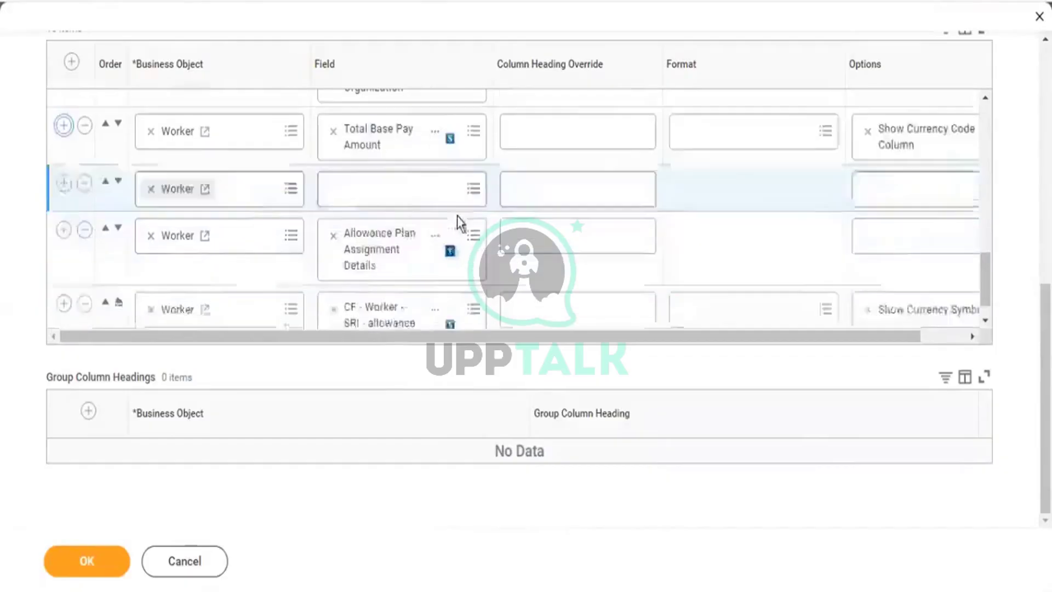
click(378, 177)
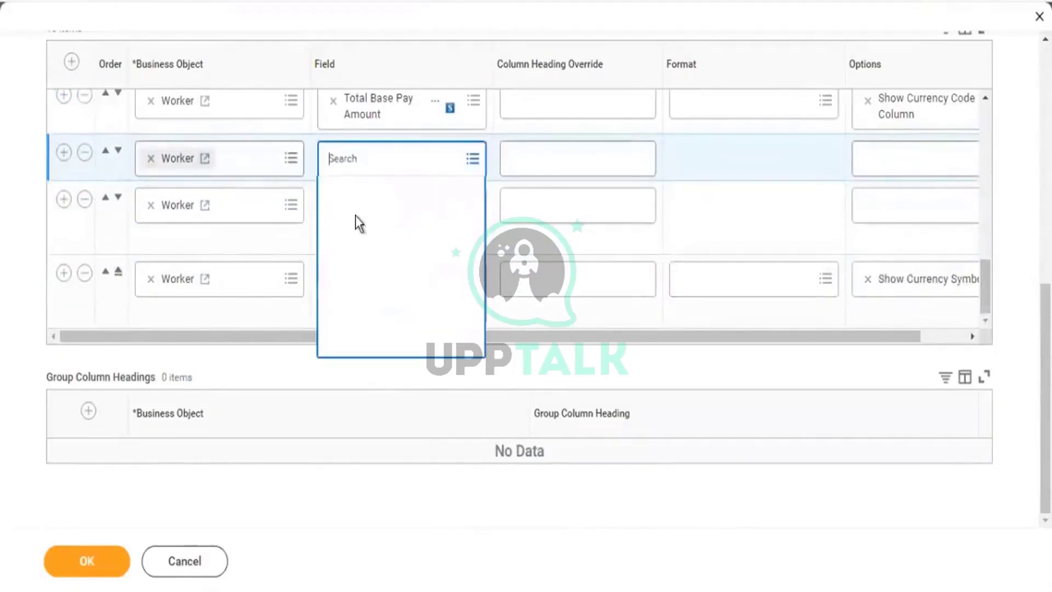
key(ctrl+v)
click(357, 220)
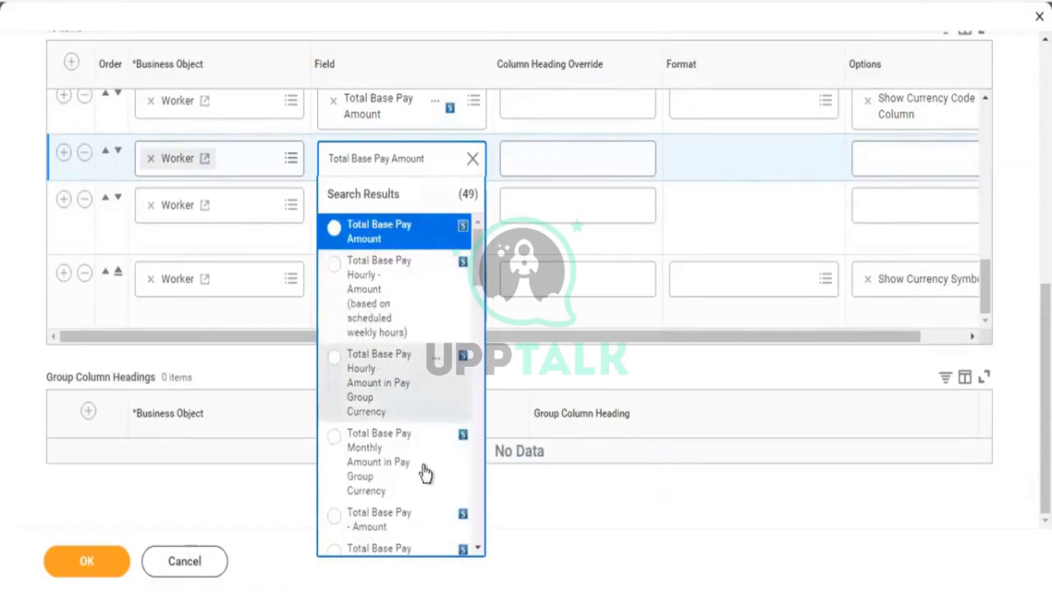
click(385, 527)
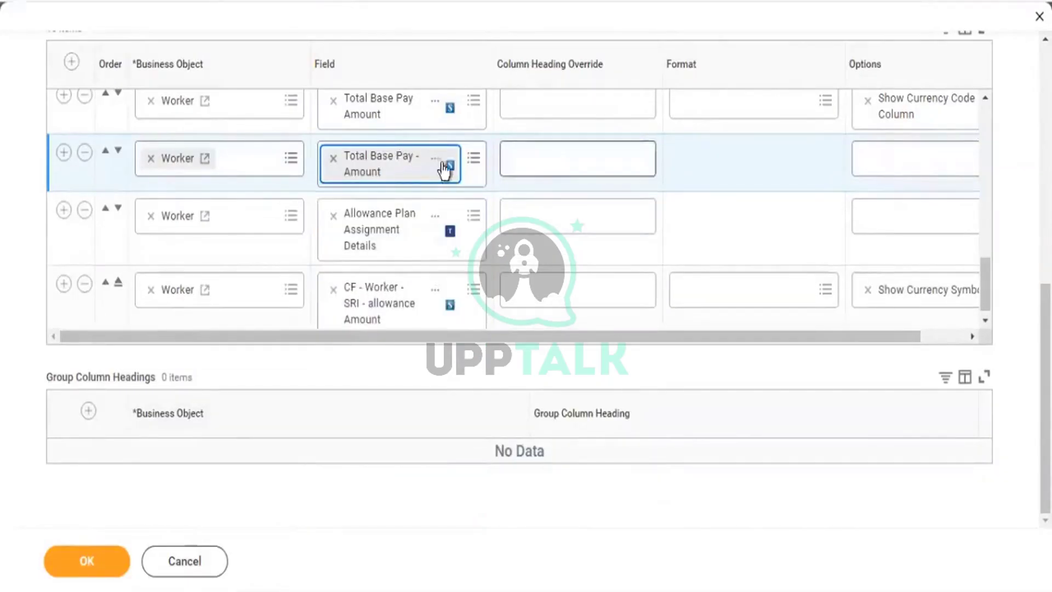
Review the Total Base Pay - Amount field details and remove its Worker Salary Analytic_V1 option.
click(447, 162)
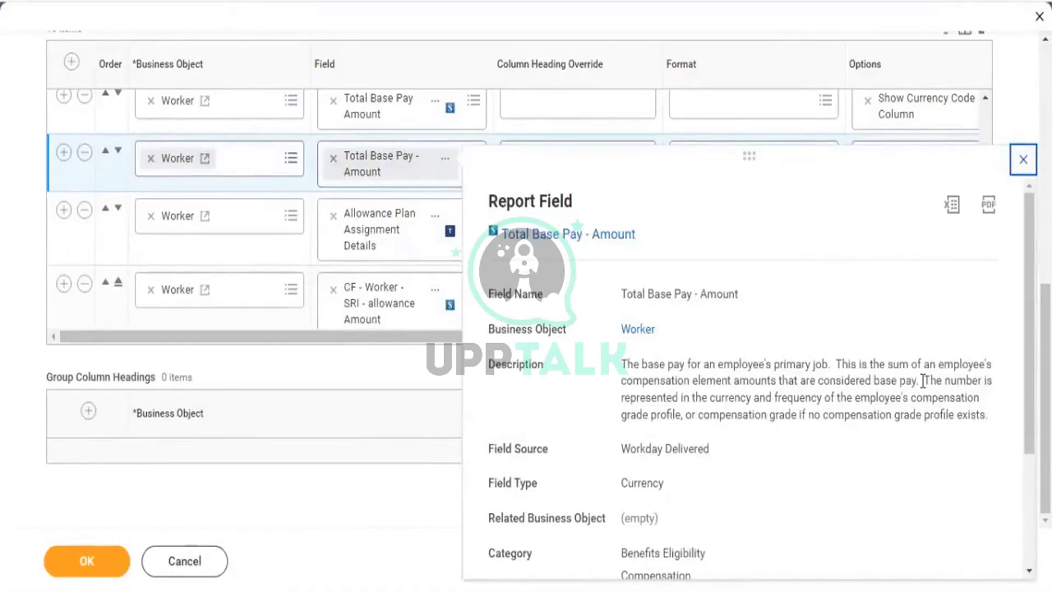
drag(685, 414, 855, 416)
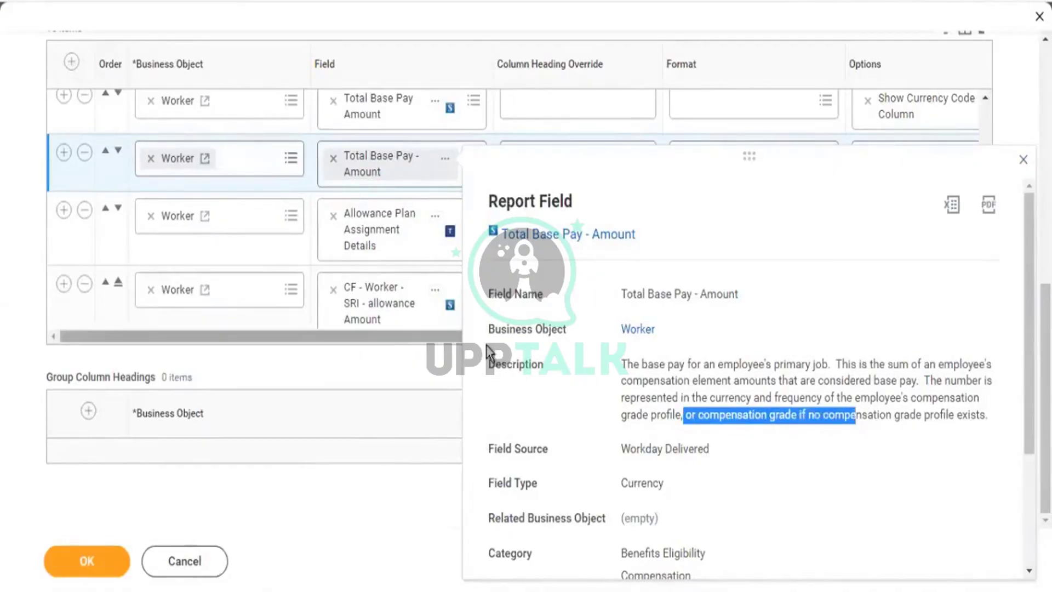
click(406, 164)
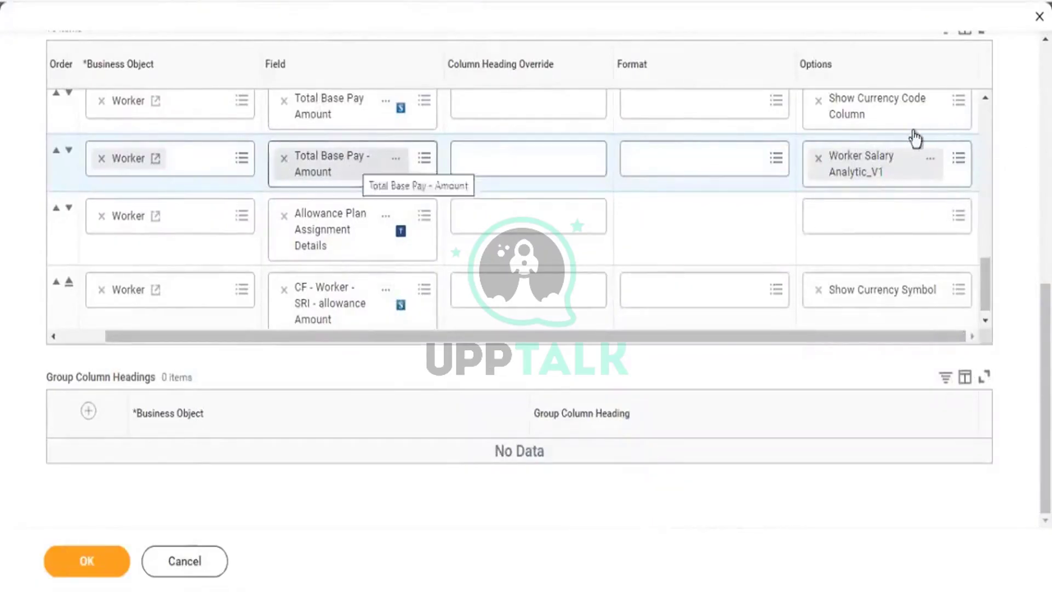
click(818, 158)
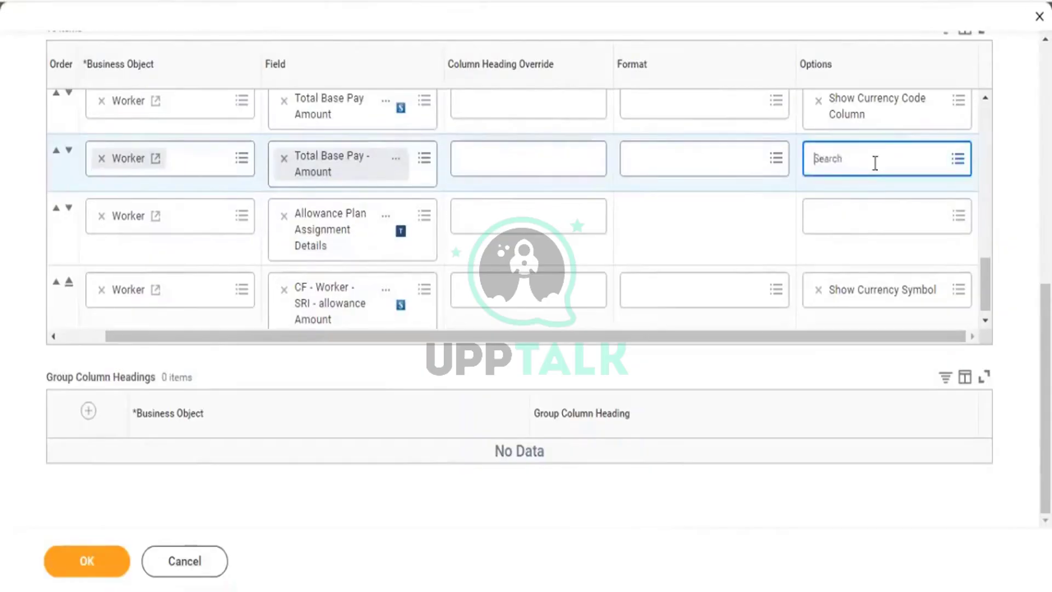
click(875, 161)
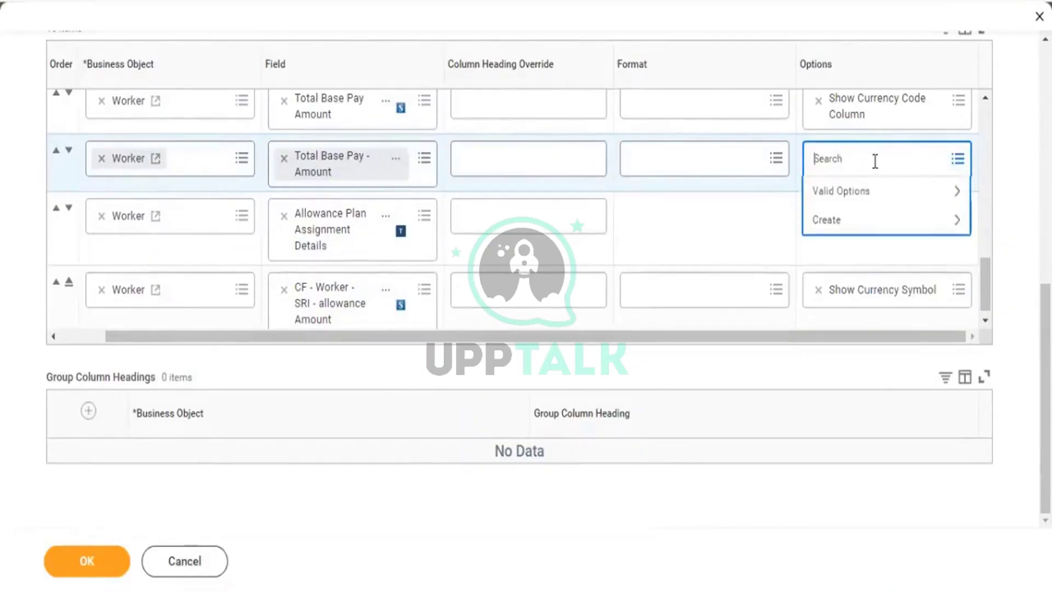
Add the Show Currency Code Column option to Total Base Pay - Amount.
text(curr)
key(Return)
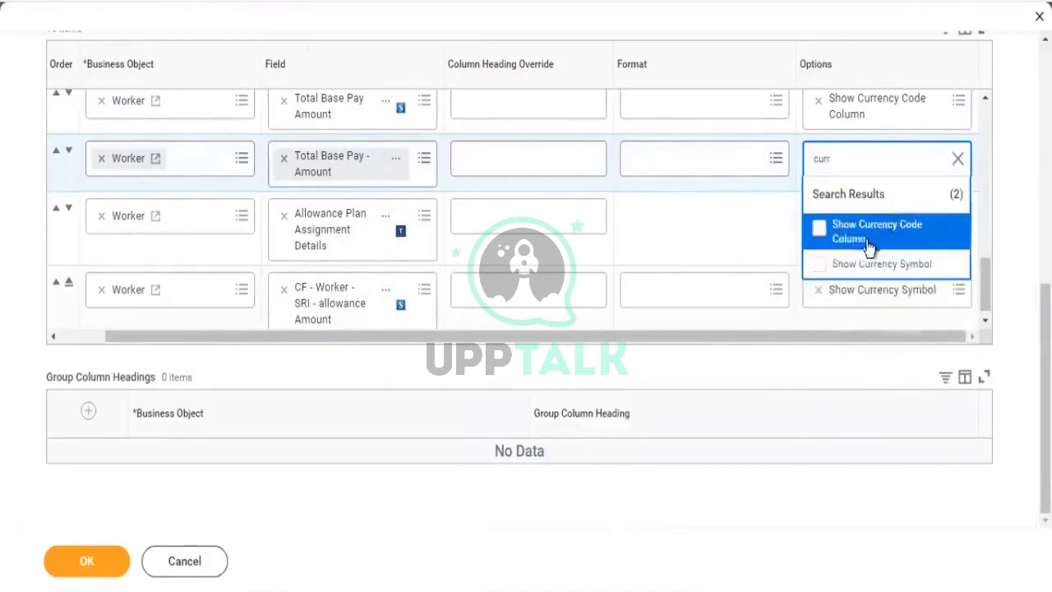
key(Return)
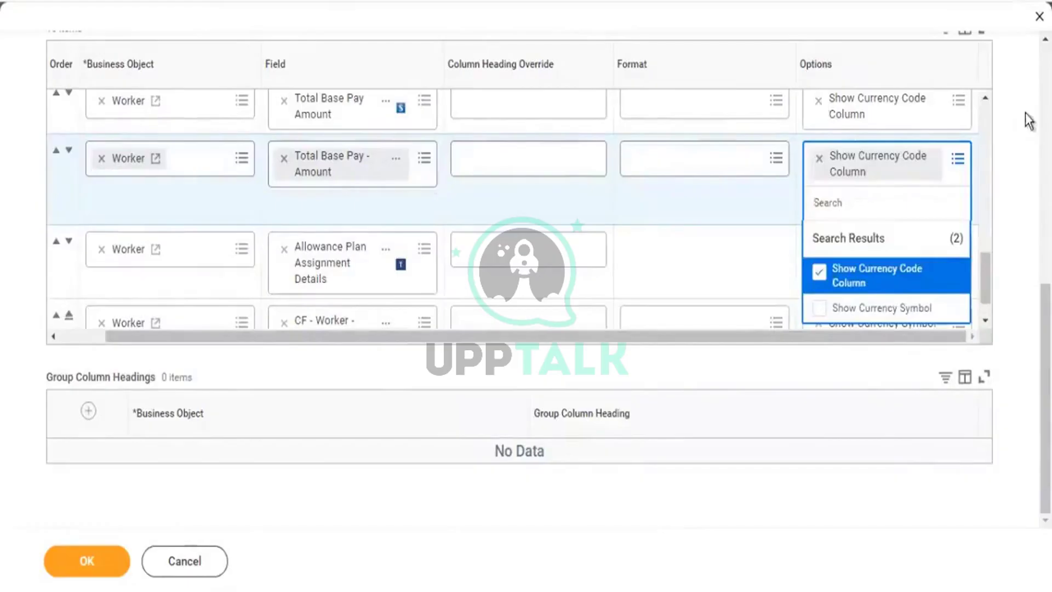
click(818, 101)
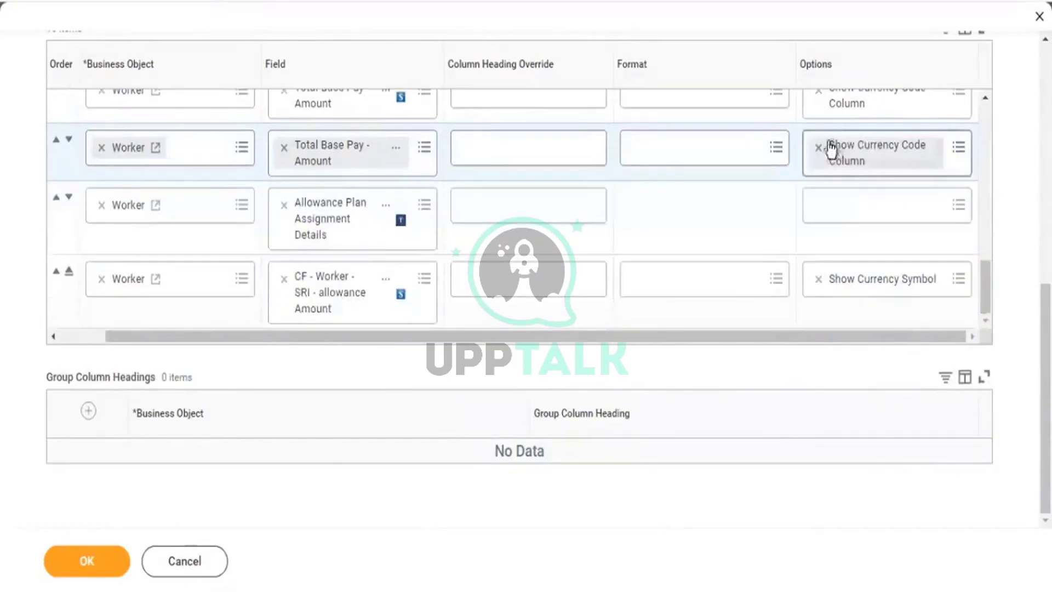
Change Total Base Pay Amount's option to Show Currency Symbol, then save and run the report.
scroll(831, 118, up, 2)
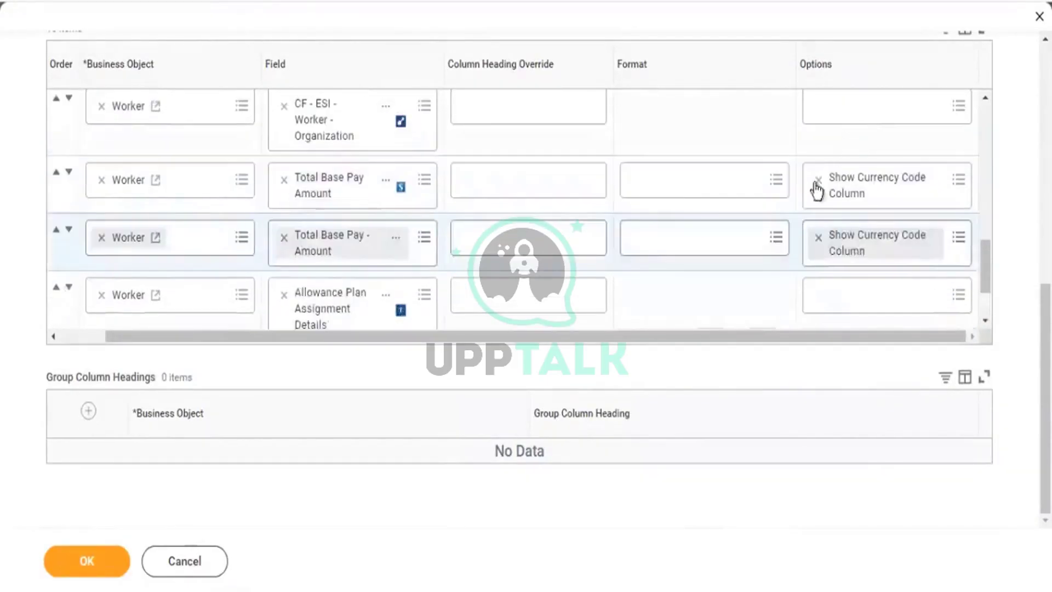
click(819, 179)
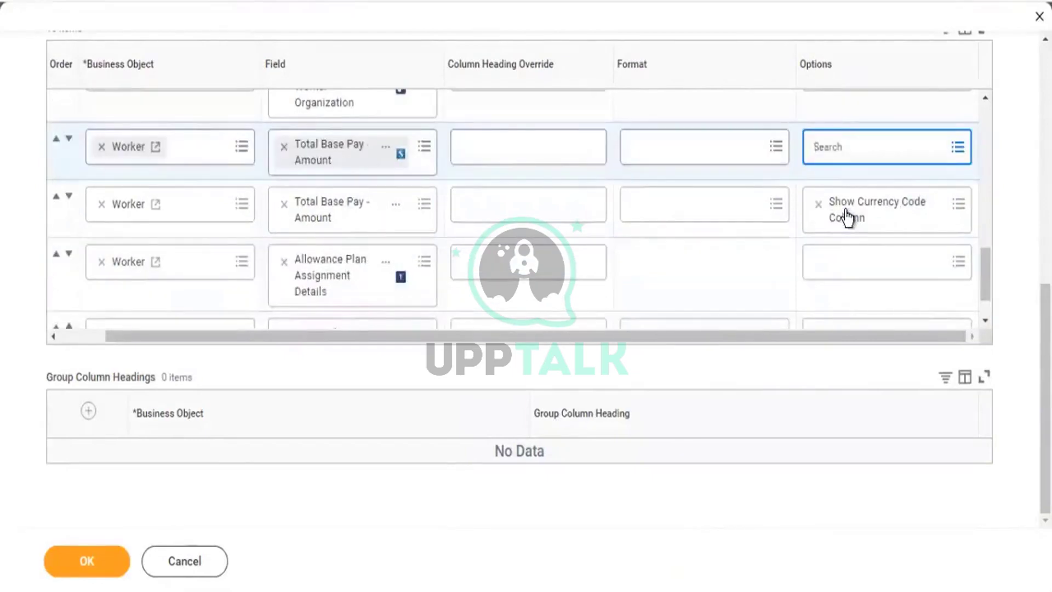
text(curr)
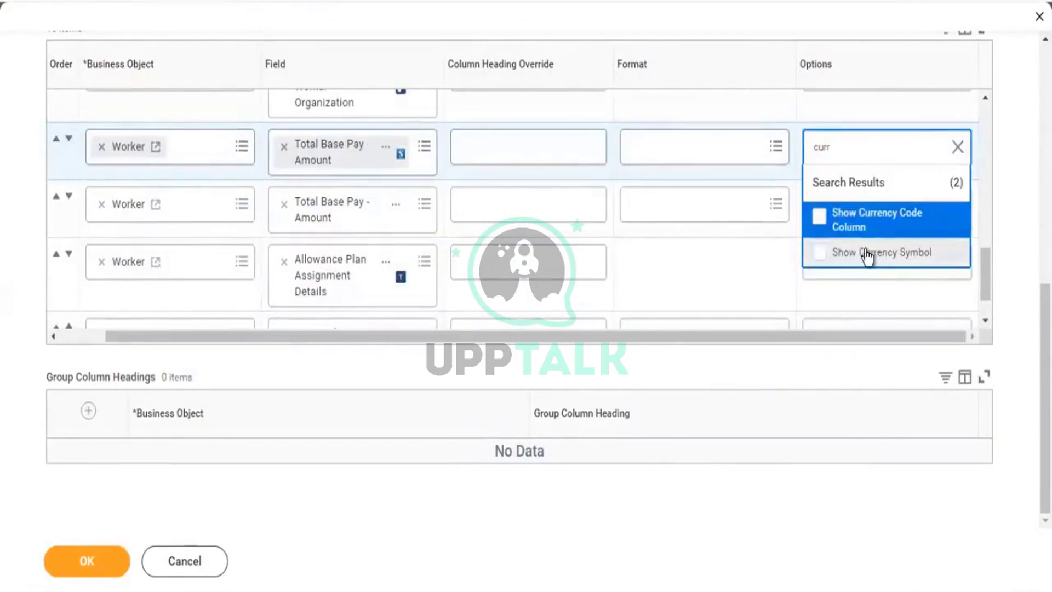
click(947, 257)
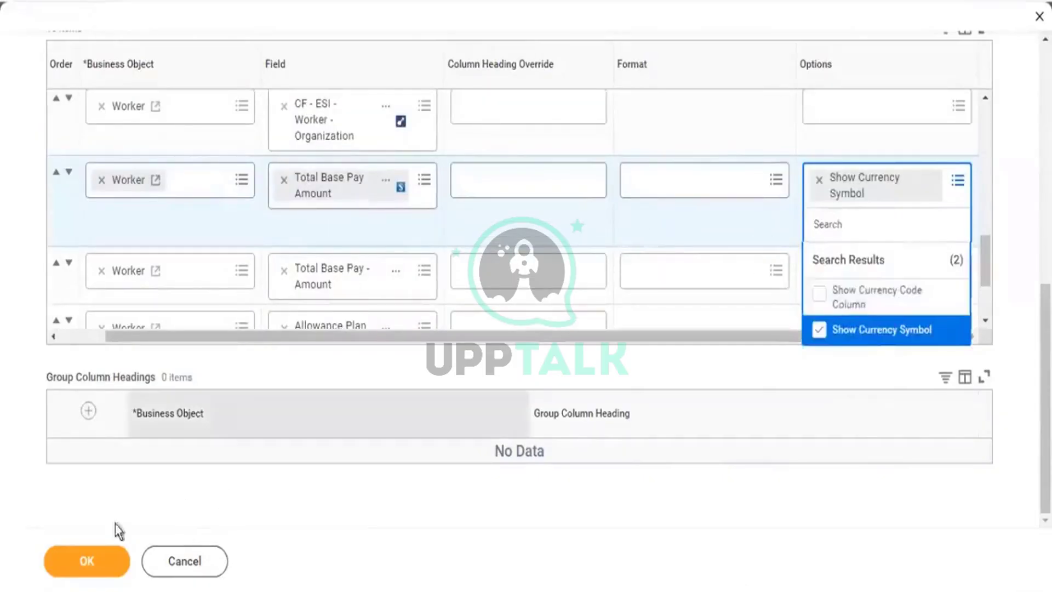
click(90, 554)
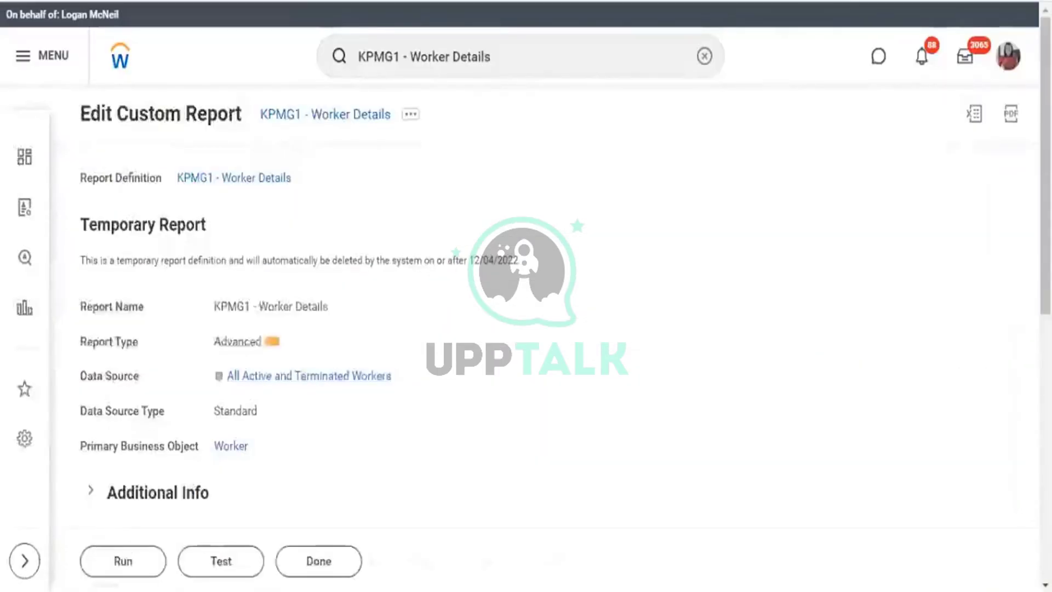
click(137, 570)
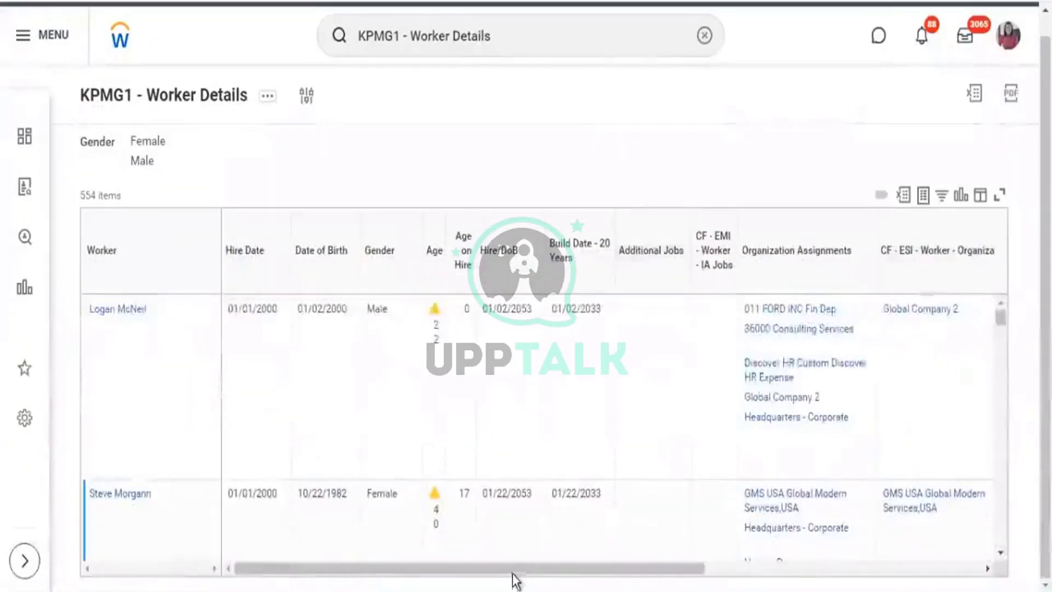
Compare $233,489.23 with 233,489.23 USD across the base pay columns, then open the Currency filter.
drag(514, 570, 791, 570)
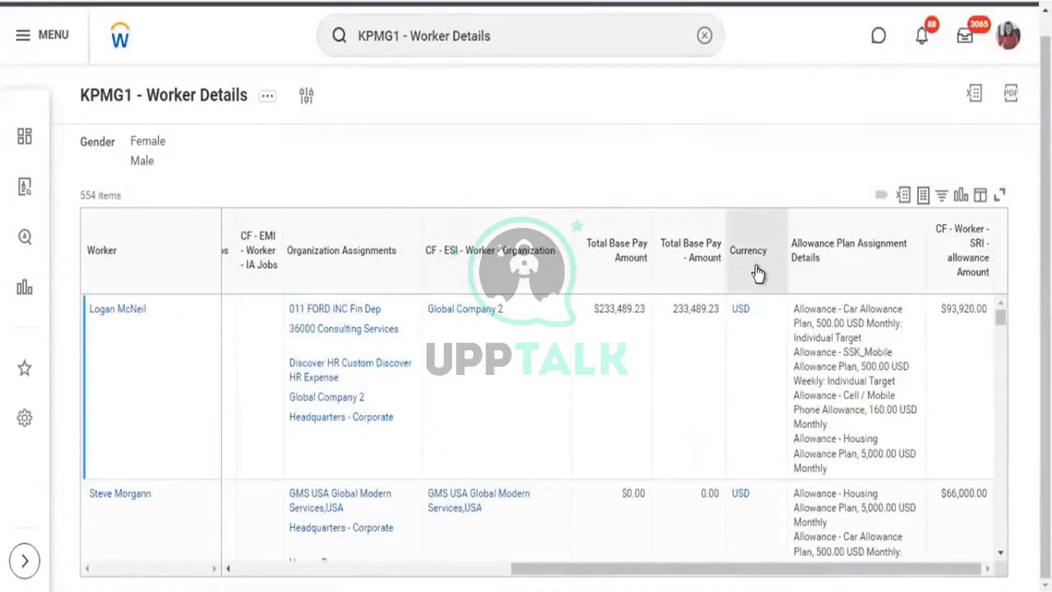
click(758, 272)
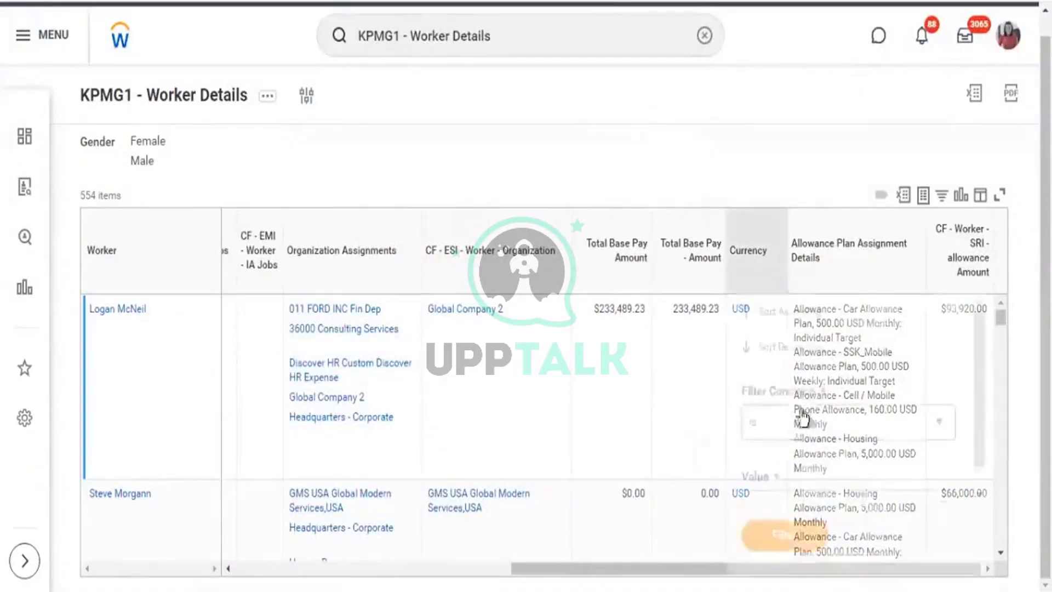
click(667, 329)
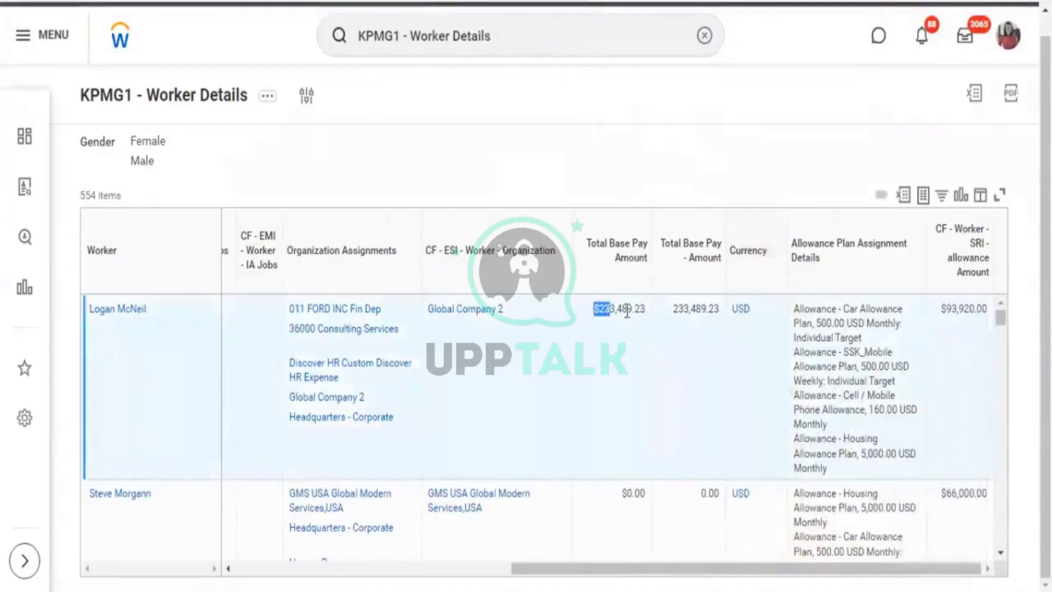
drag(627, 310, 721, 318)
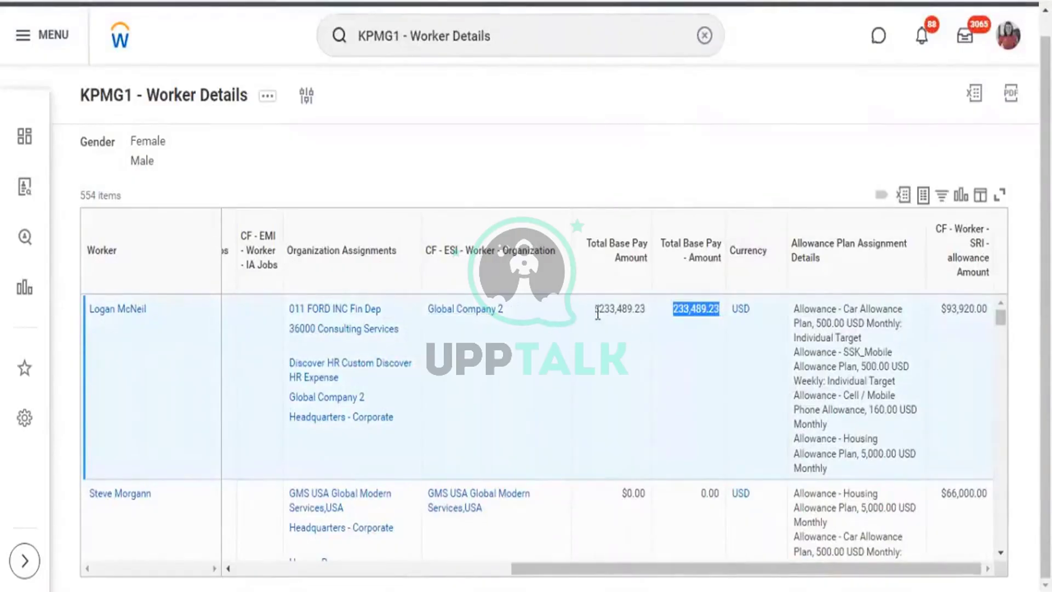
drag(597, 312, 640, 311)
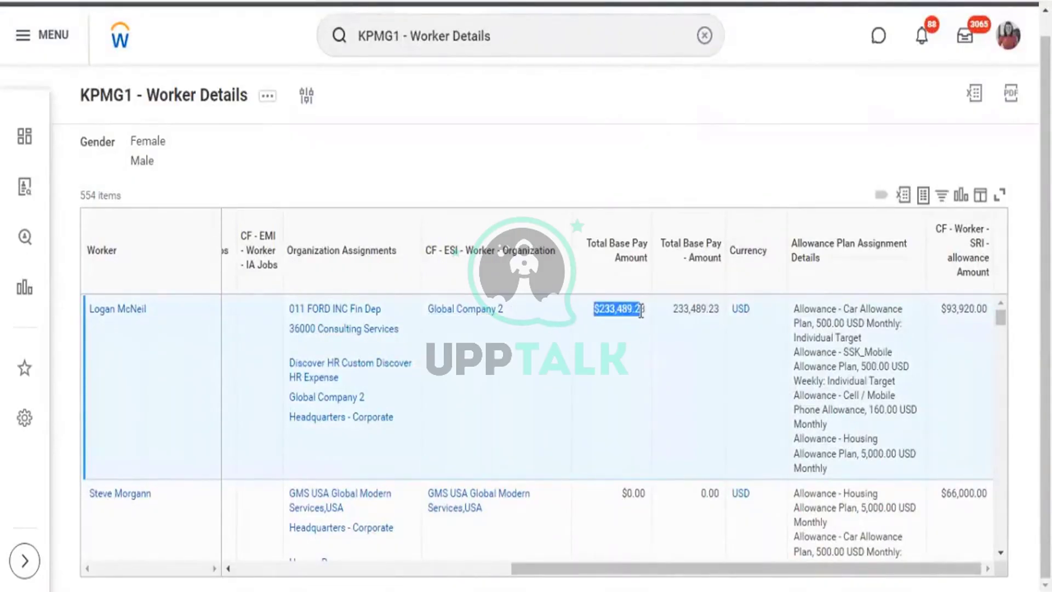
drag(673, 310, 709, 312)
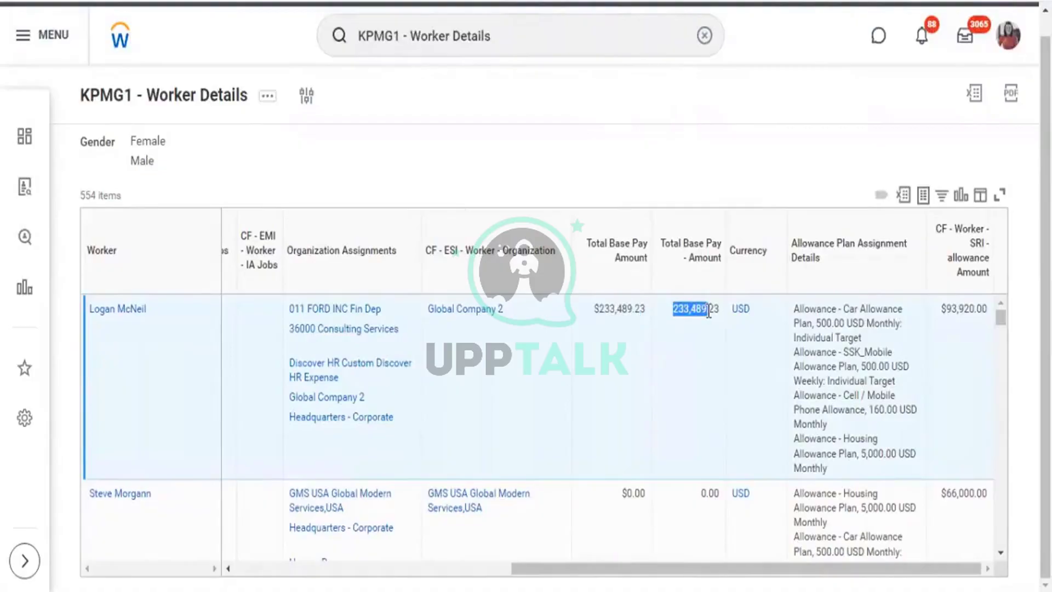
click(737, 279)
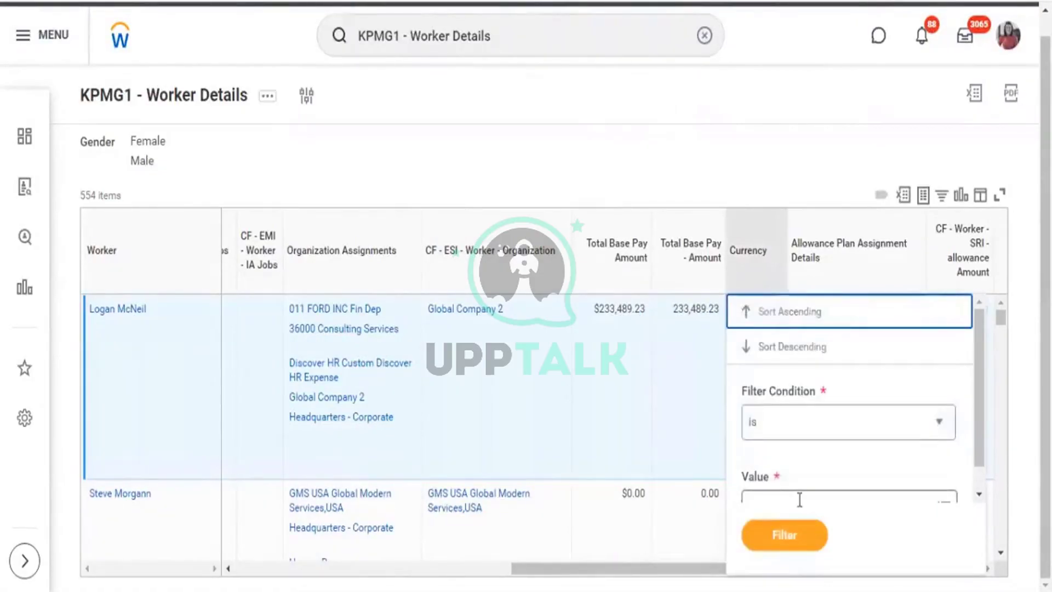
Filter the Currency column to CAD and GBP.
click(799, 500)
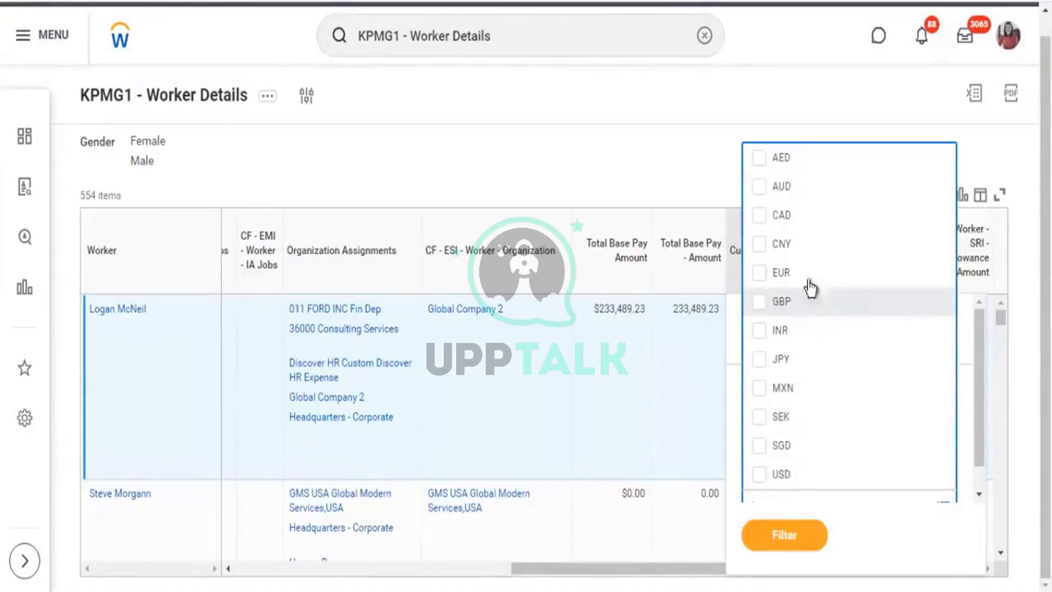
click(772, 215)
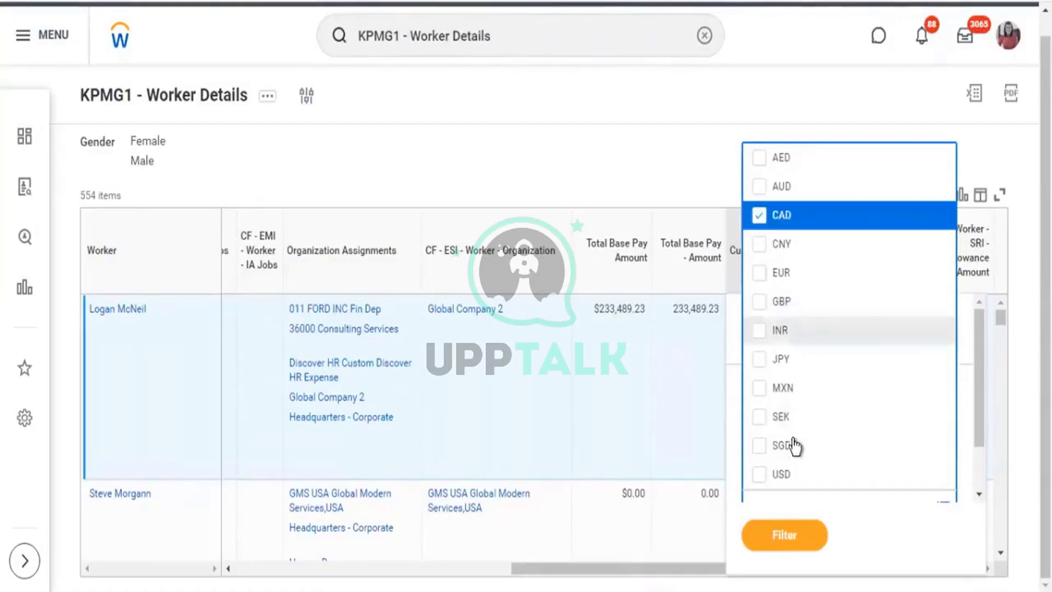
click(772, 308)
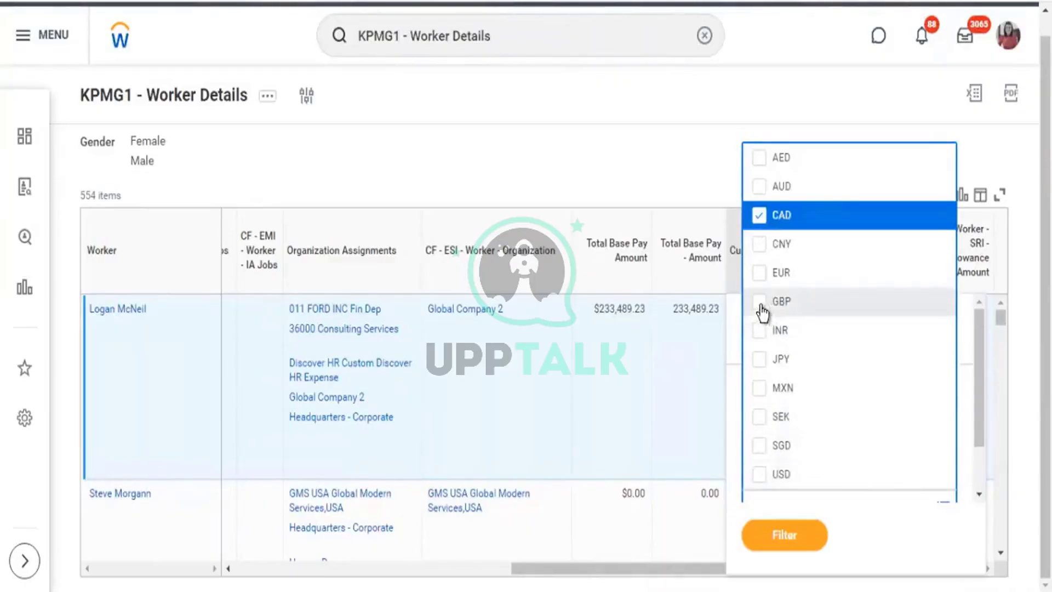
click(783, 534)
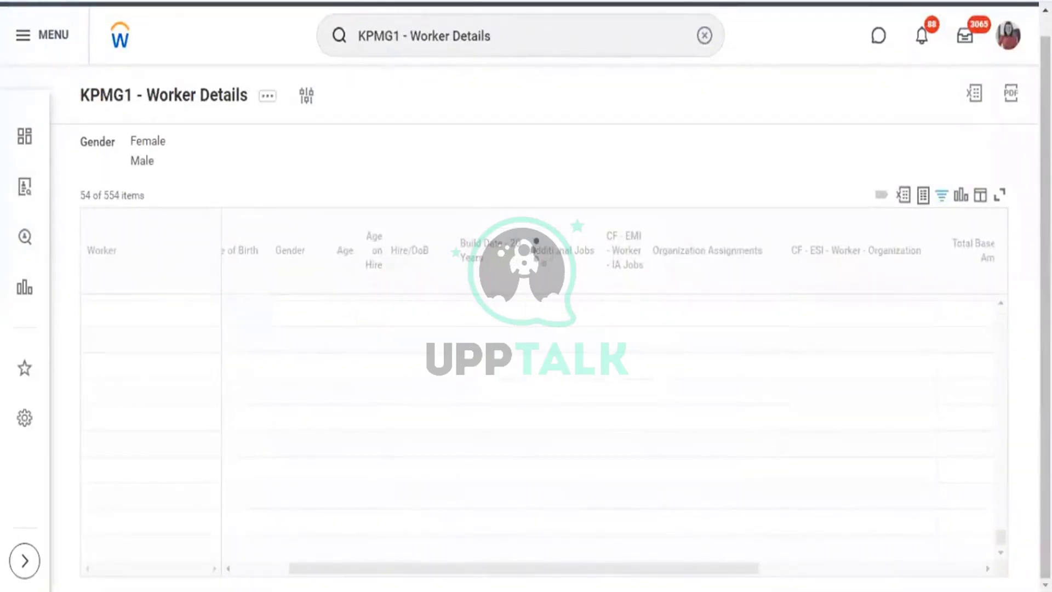
Review a CAD worker's Total Base Pay - Amount and open that worker's profile.
drag(648, 572, 991, 589)
scroll(842, 485, up, 5)
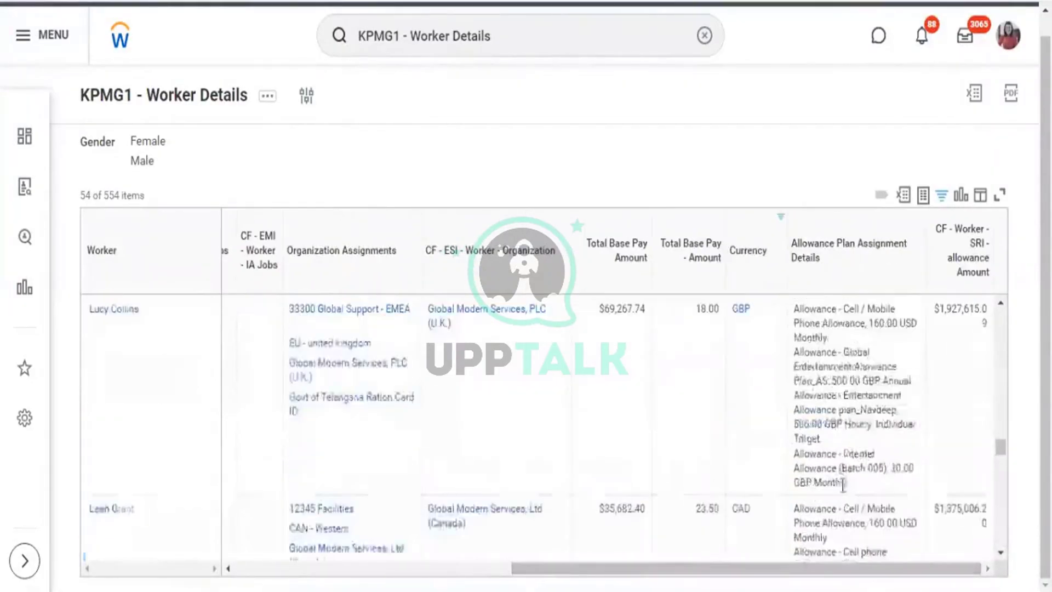
drag(998, 444, 1001, 297)
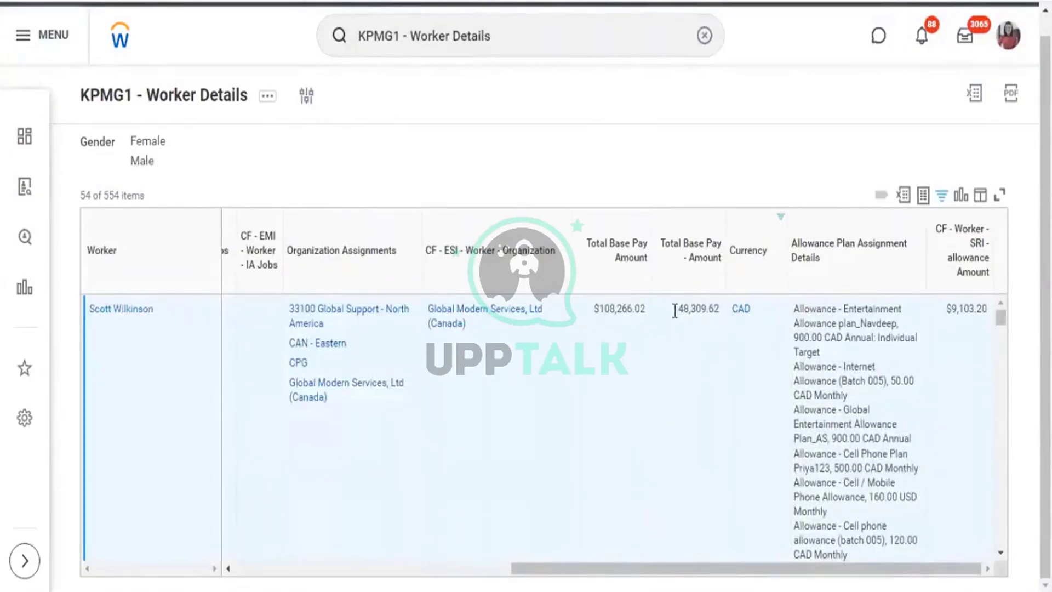
drag(674, 308, 714, 308)
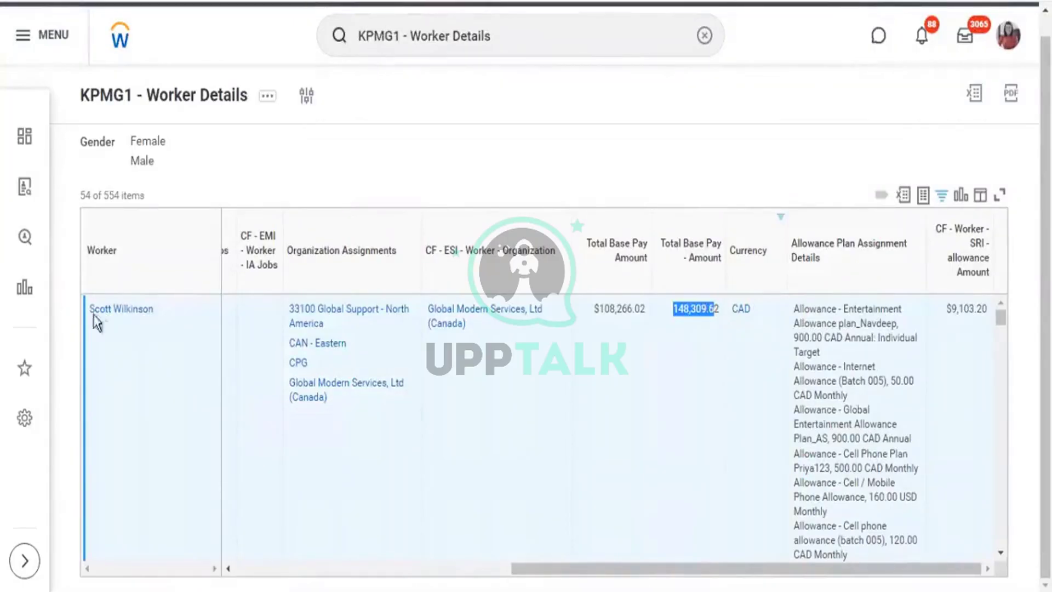
click(117, 309)
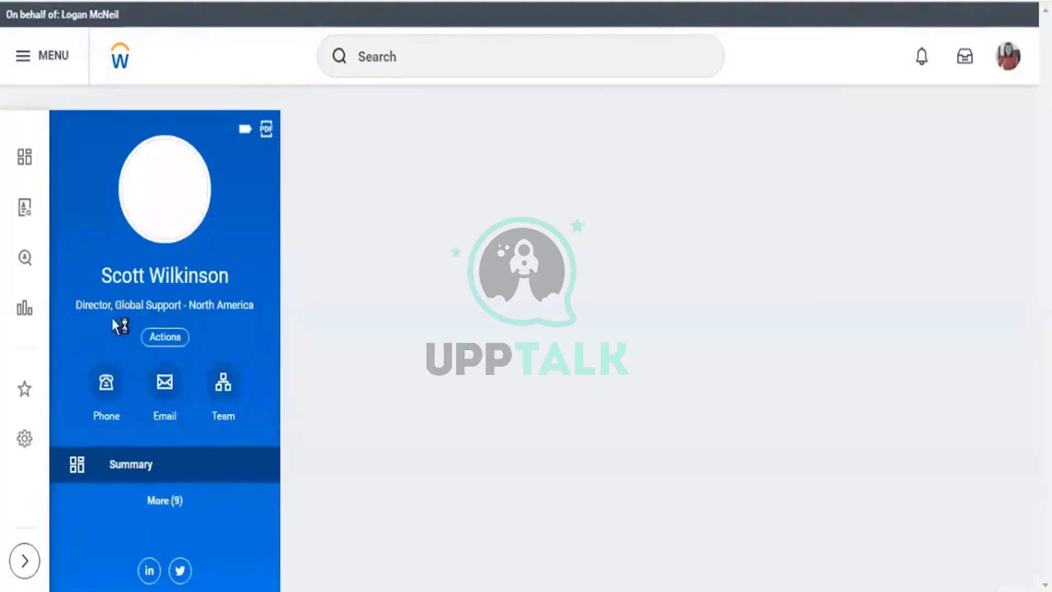
Open the Compensation section of the worker's profile.
click(164, 503)
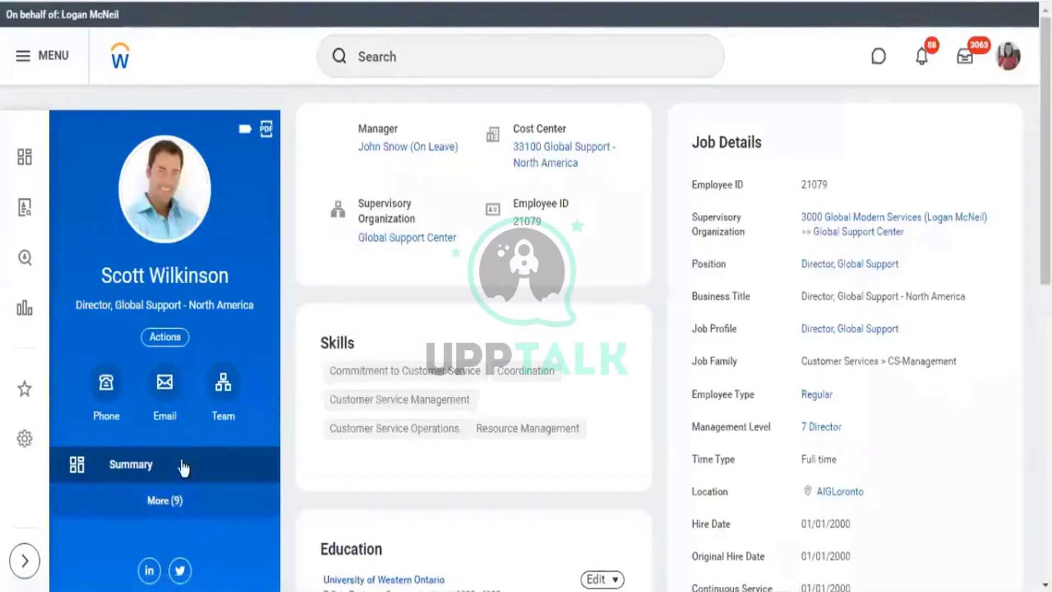
scroll(172, 440, down, 2)
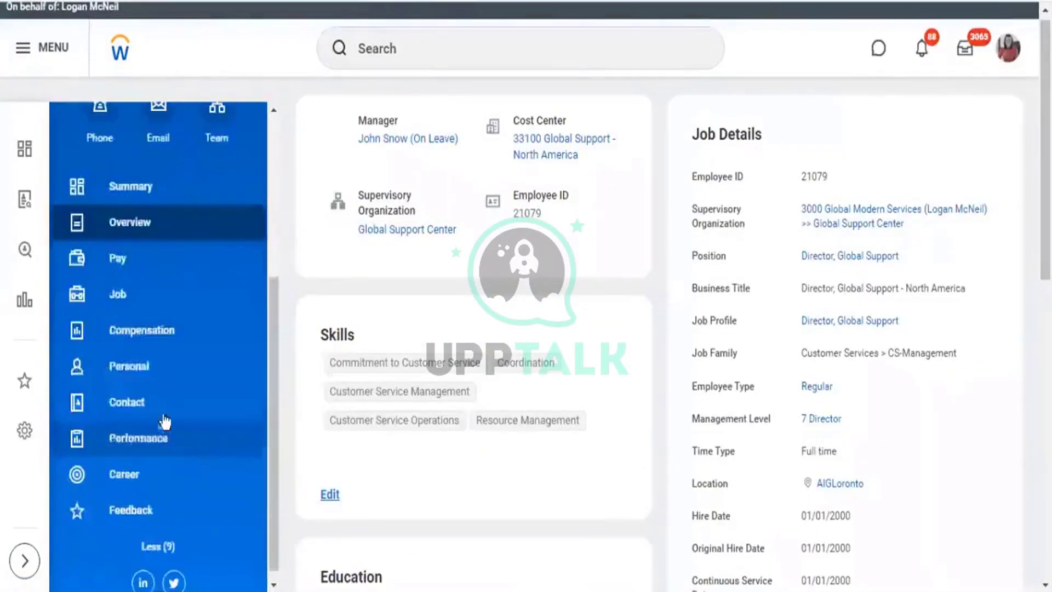
click(141, 328)
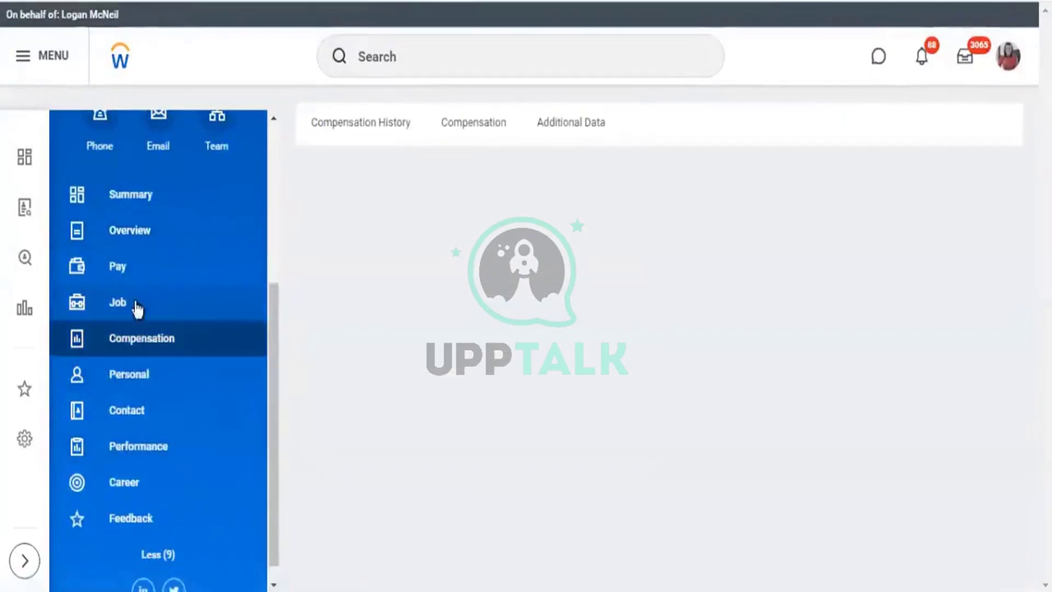
click(486, 136)
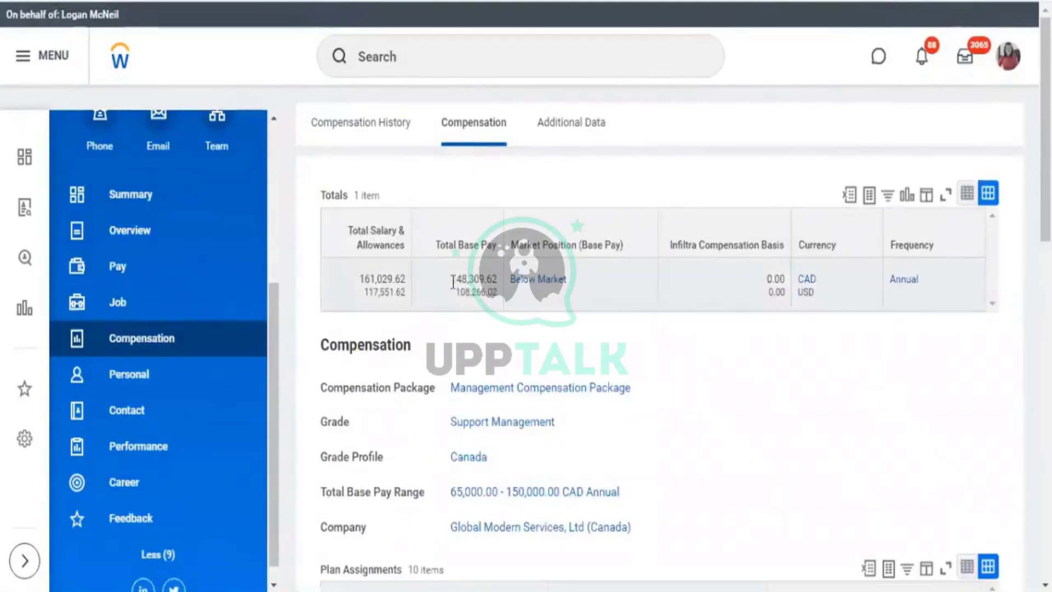
Inspect the 148,309.62 CAD total base pay and its USD estimate.
mouse_move(451, 280)
double_click(495, 279)
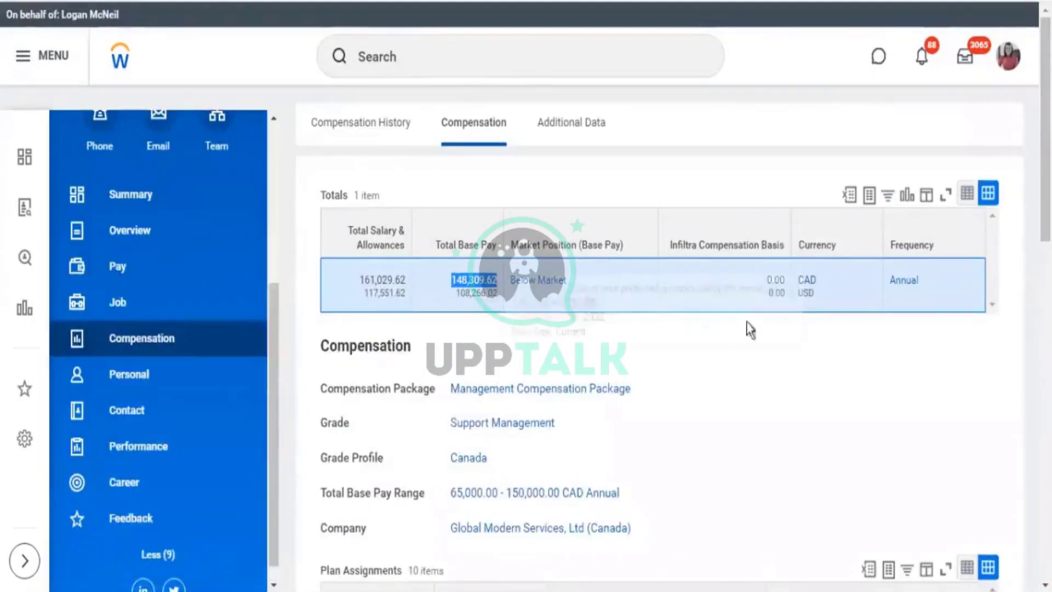
drag(814, 293, 798, 296)
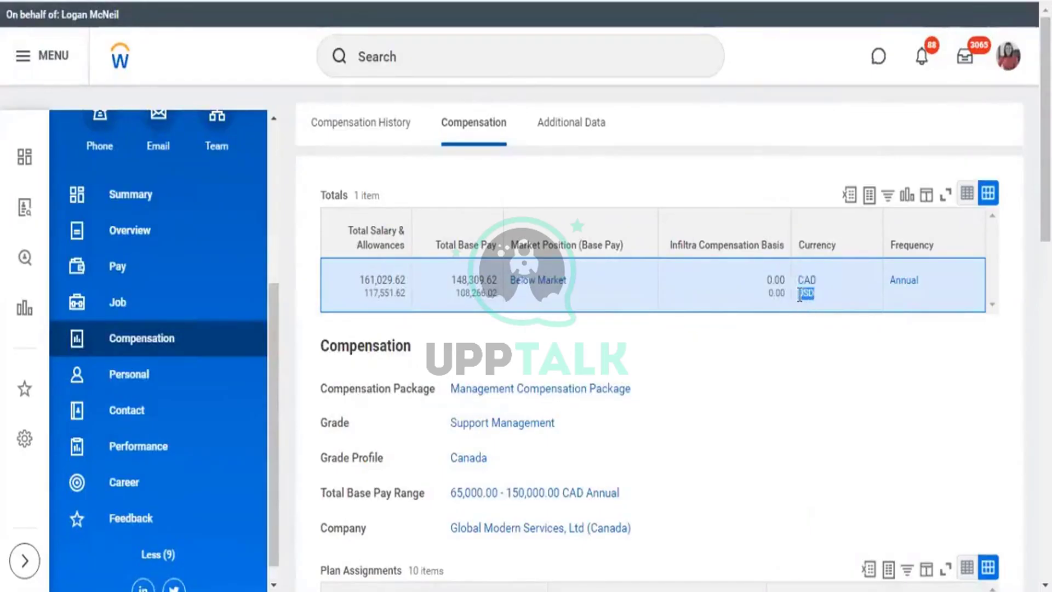
mouse_move(461, 300)
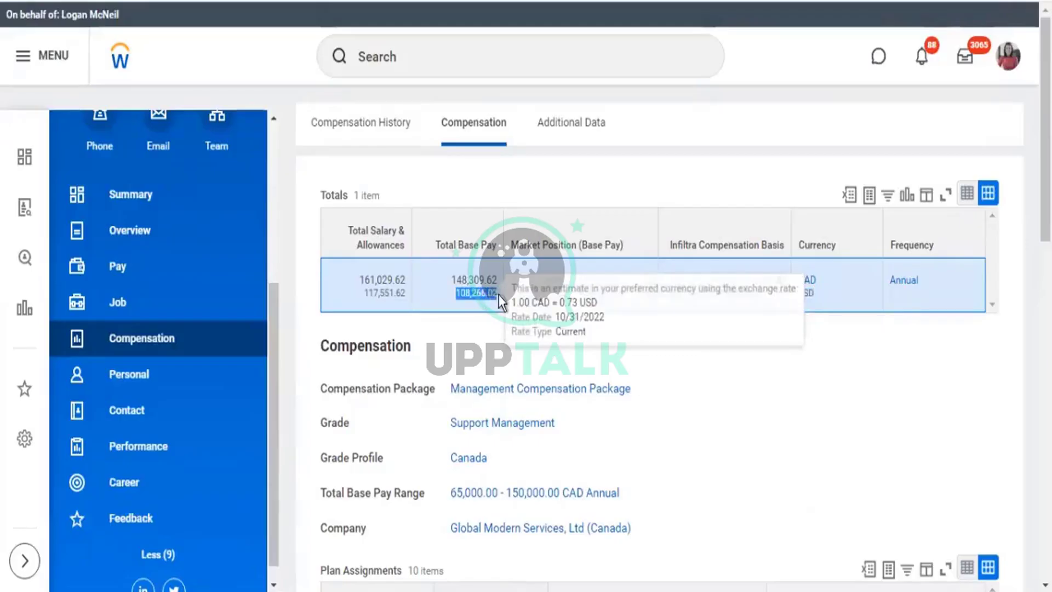
click(460, 296)
Compare the 108,266.02 USD estimate with the report's $108,266.02 Total Base Pay Amount.
drag(460, 296, 485, 296)
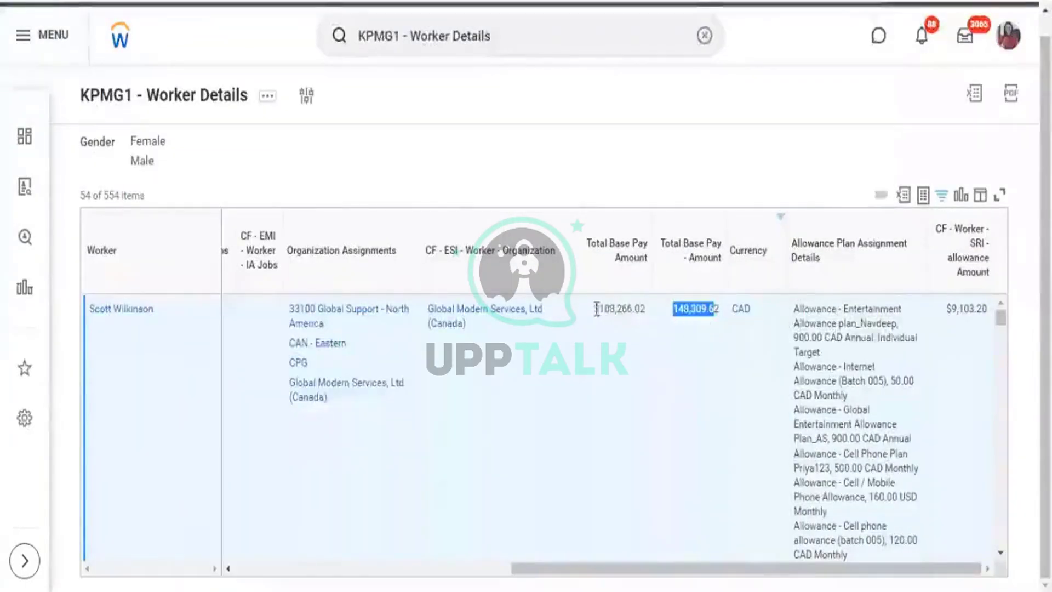
drag(595, 309, 646, 315)
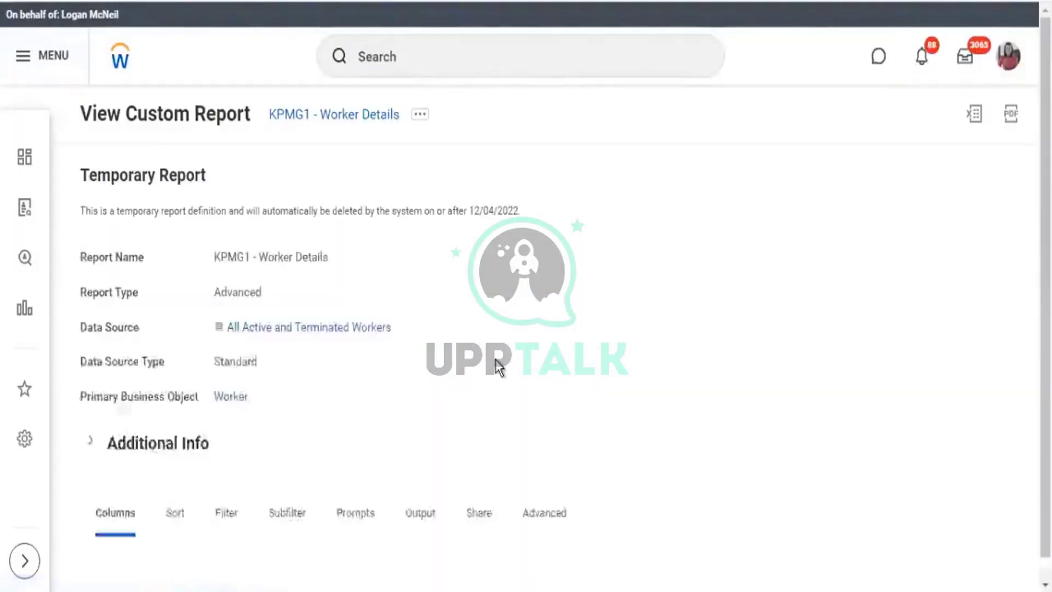
scroll(466, 188, down, 1)
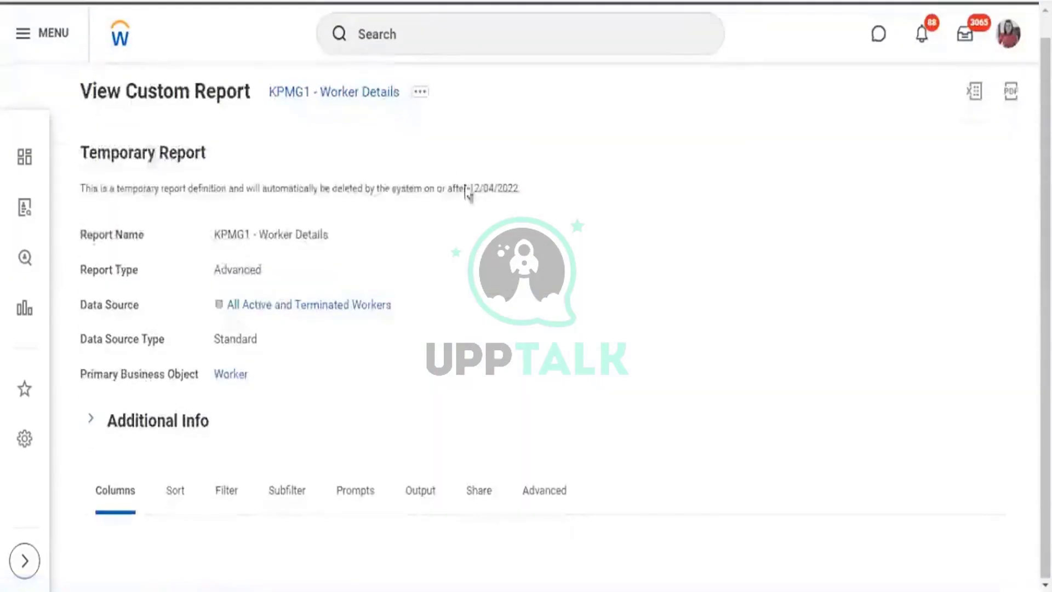
Edit the KPMG1 - Worker Details definition via Custom Report > Edit and scroll to its 16 columns.
click(427, 99)
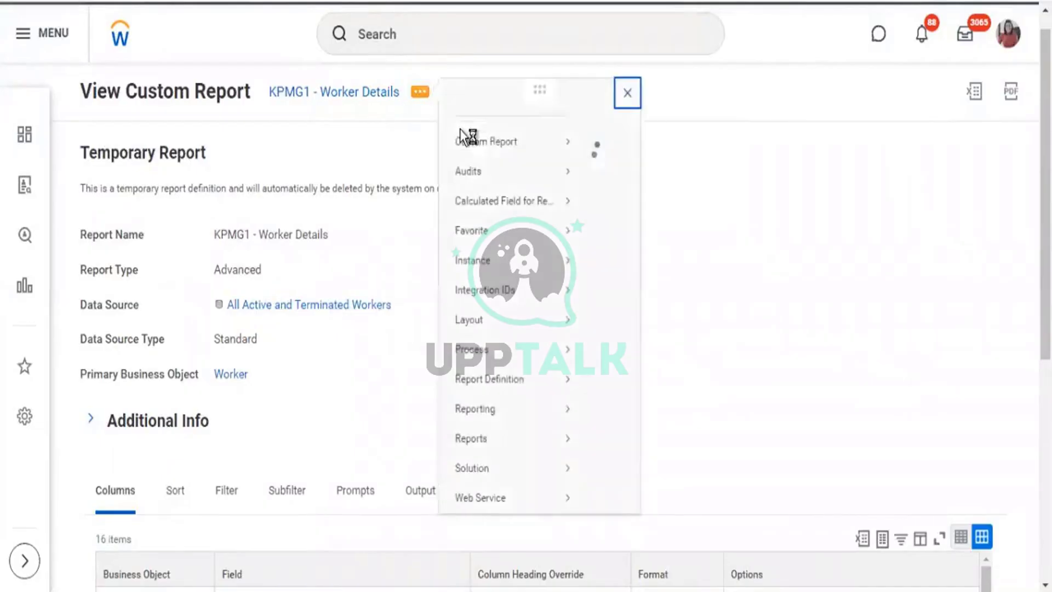
mouse_move(570, 162)
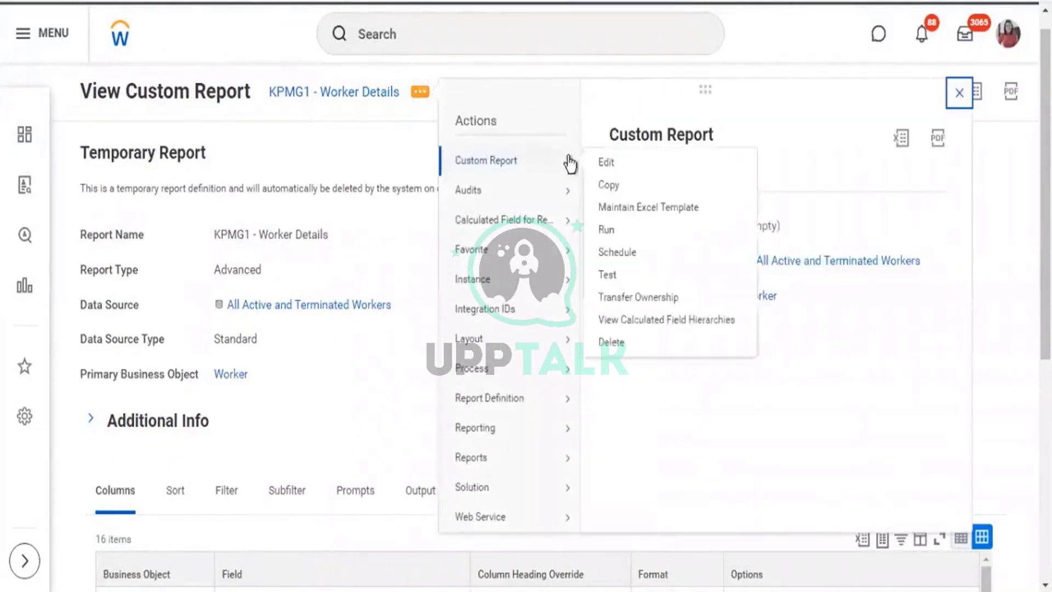
click(606, 163)
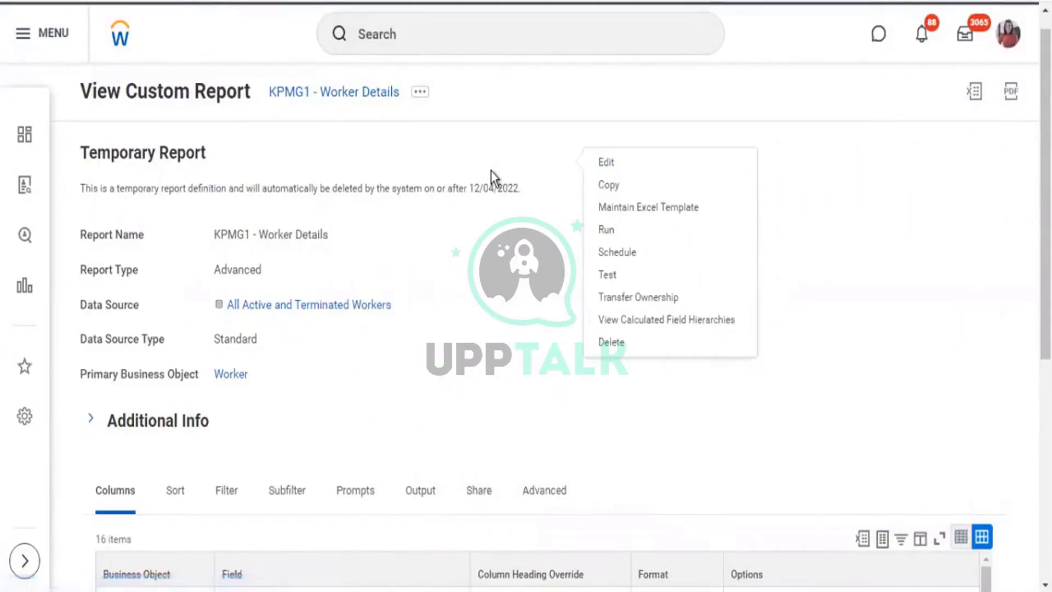
scroll(475, 333, down, 9)
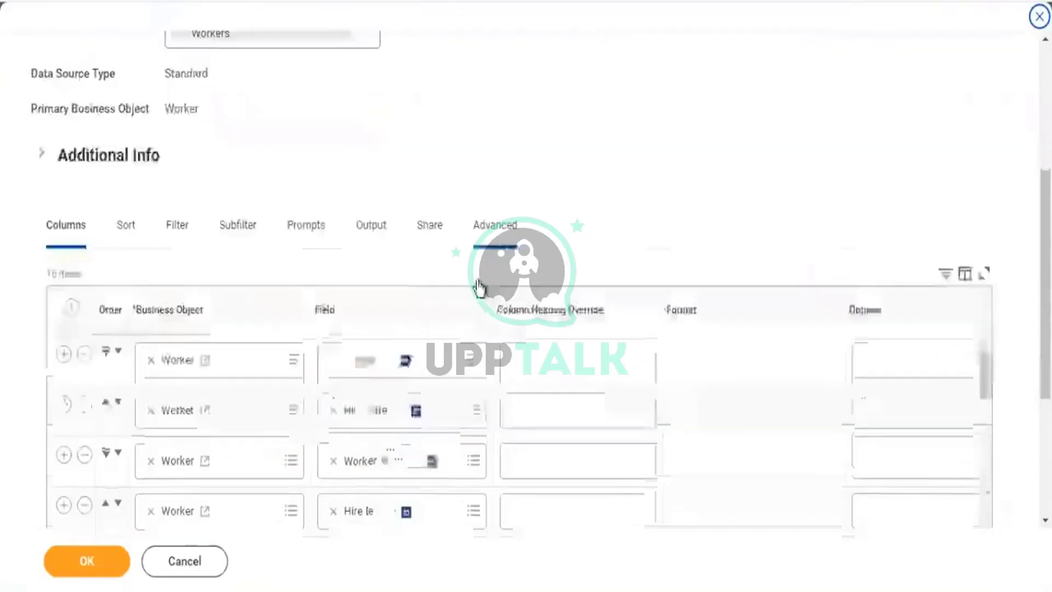
Add an empty Worker column after CF - Worker - SRI - allowance Amount and begin a calculated field for it.
scroll(517, 222, down, 12)
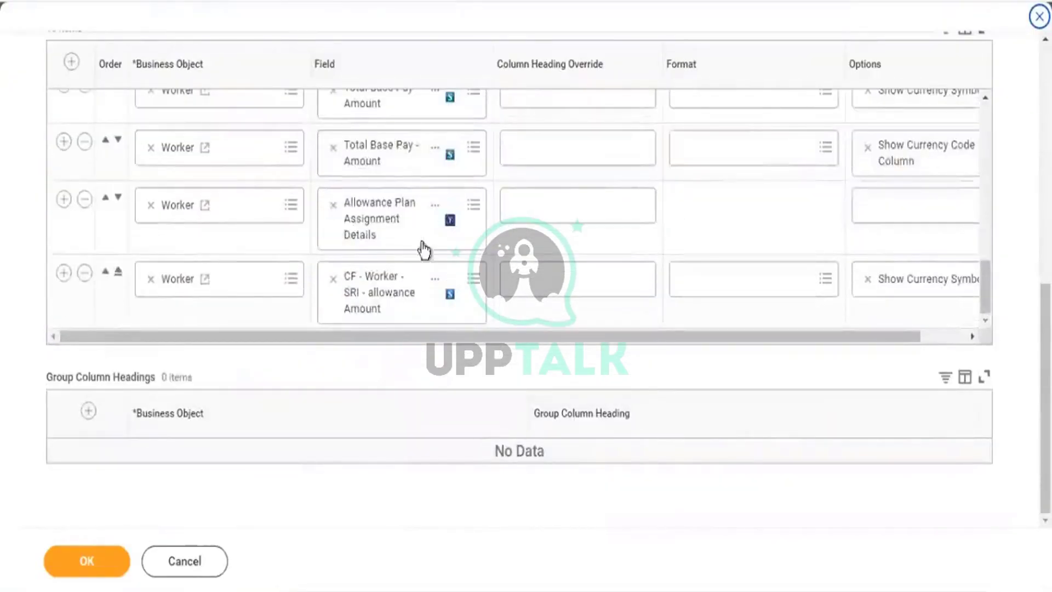
click(64, 272)
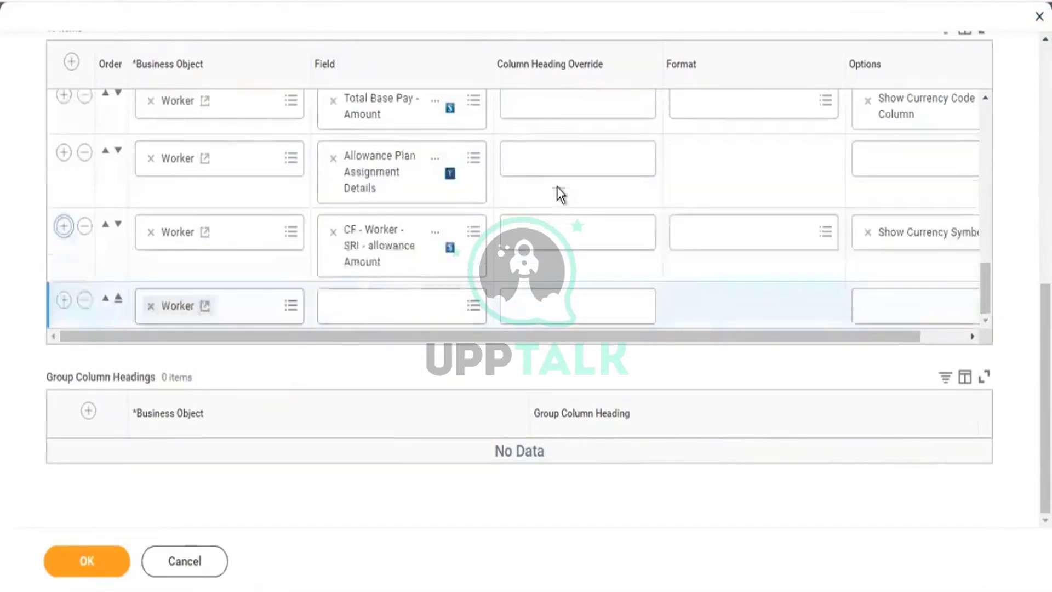
click(394, 305)
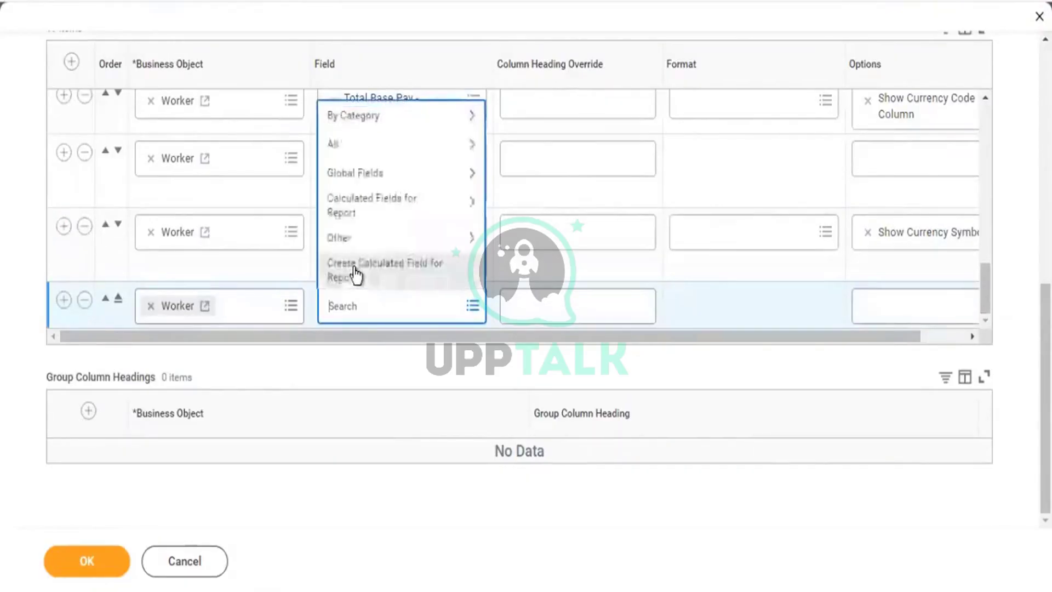
click(356, 274)
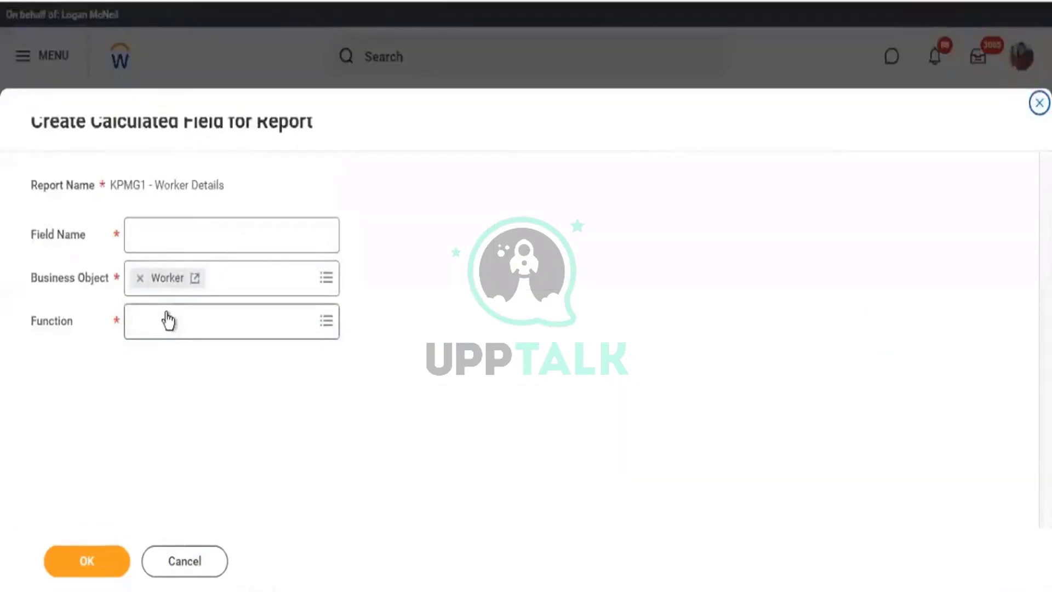
Create a Worker calculated field named 'total Comp' with the Arithmetic Calculation function.
click(168, 320)
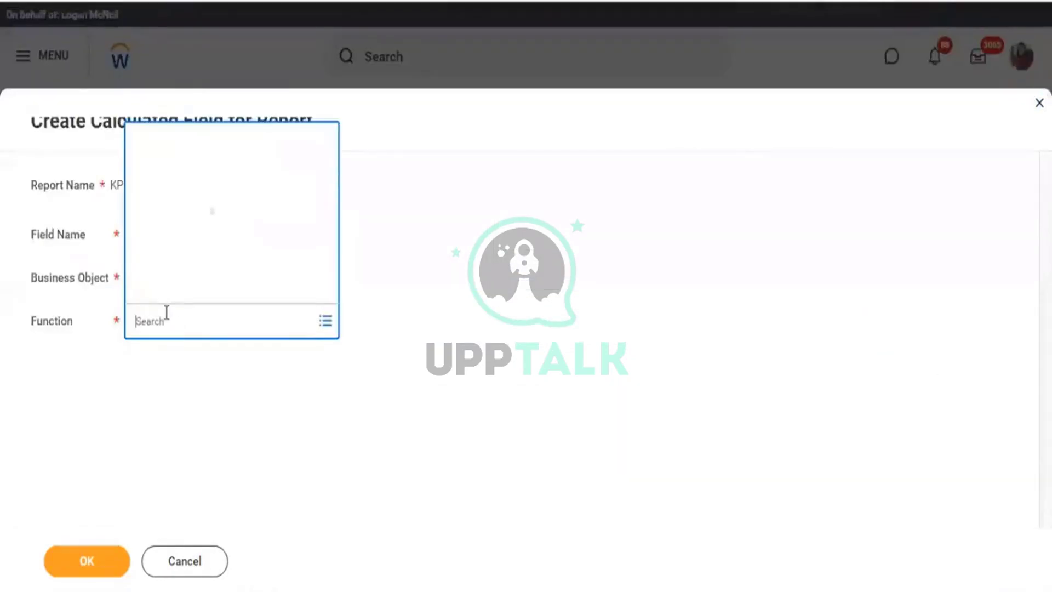
click(206, 78)
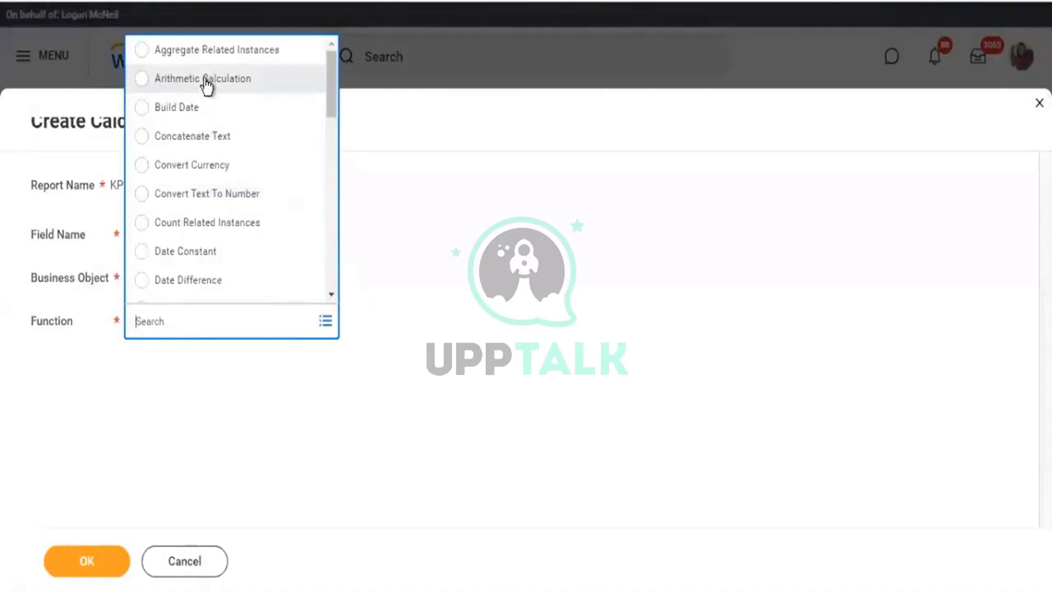
click(150, 229)
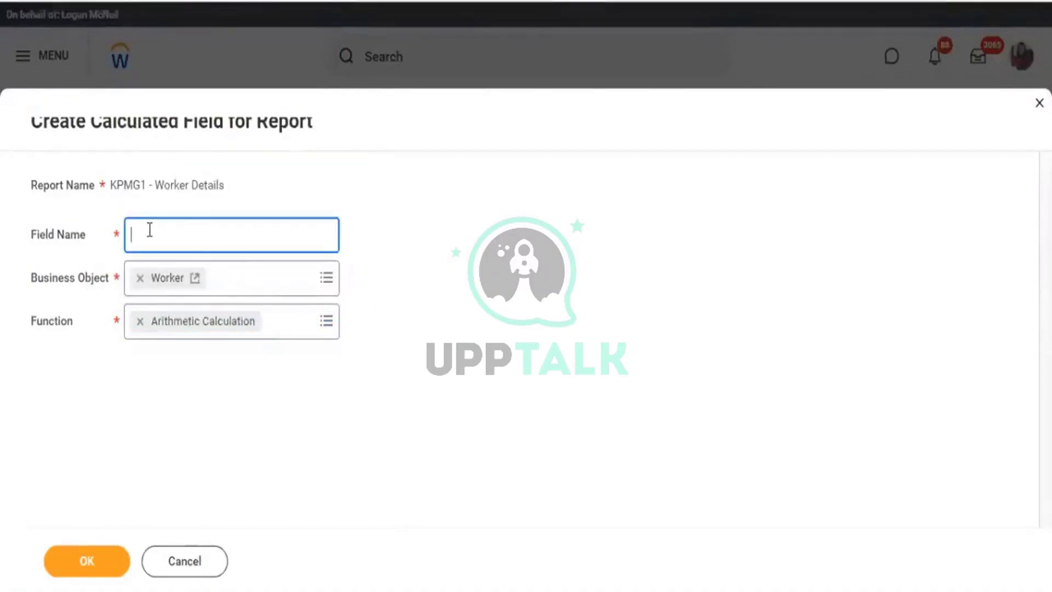
text(Comp)
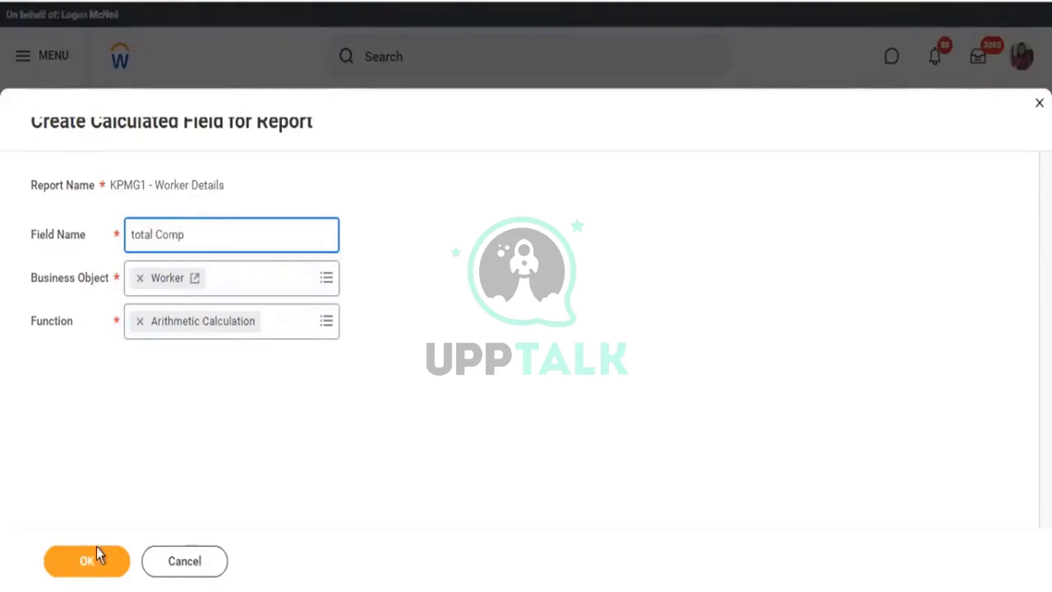
click(92, 561)
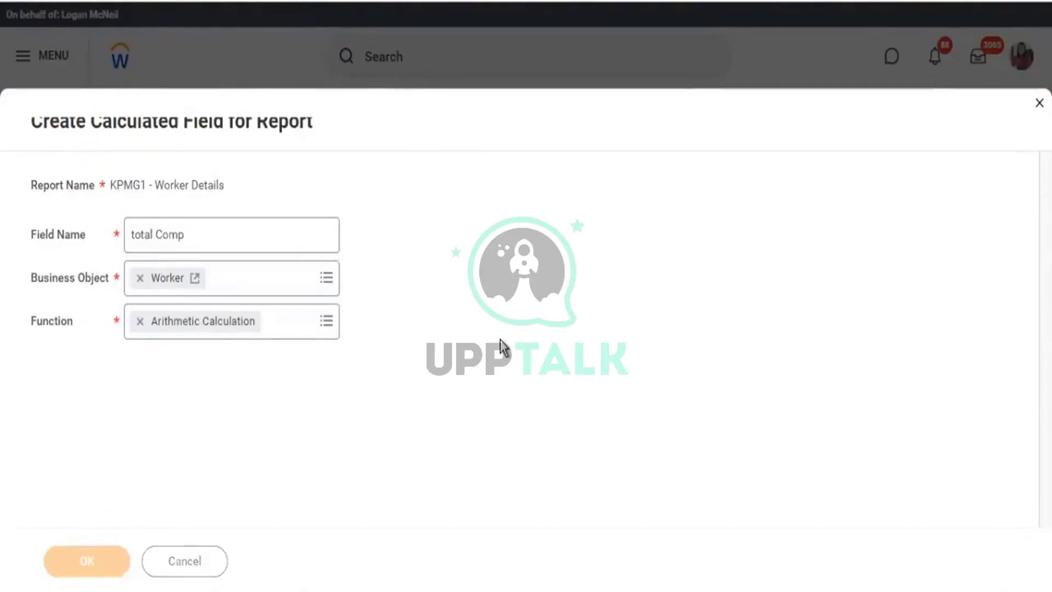
scroll(228, 265, down, 5)
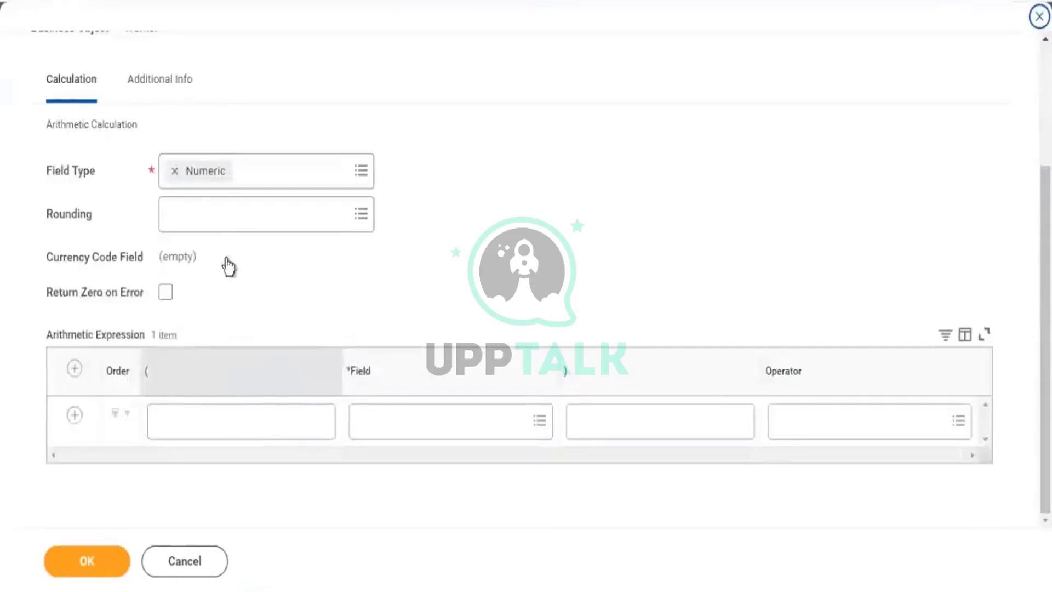
Make 'total Comp' a Currency field with USD as its currency code.
click(218, 227)
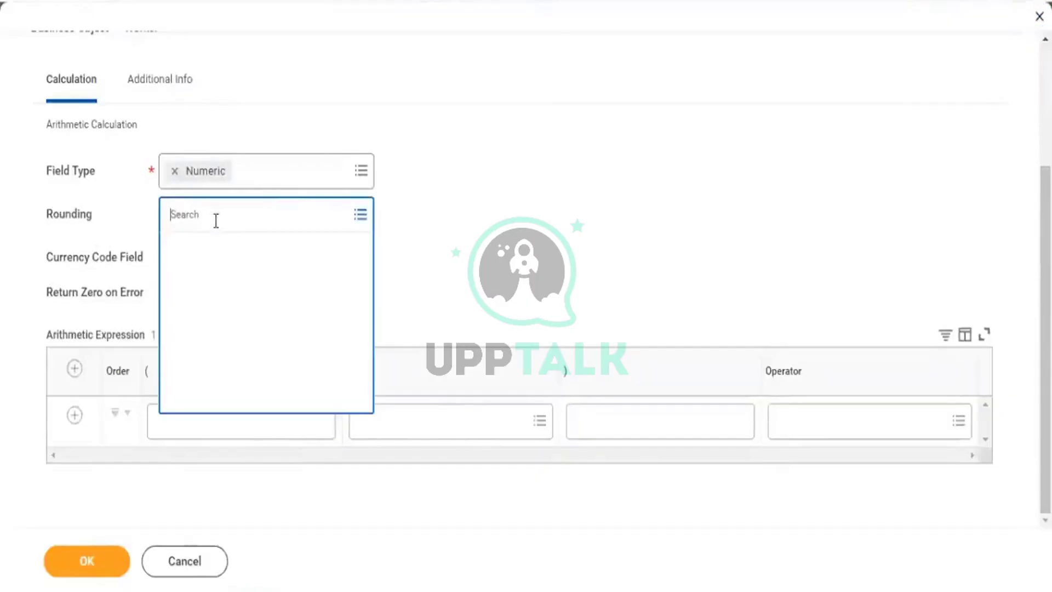
click(362, 174)
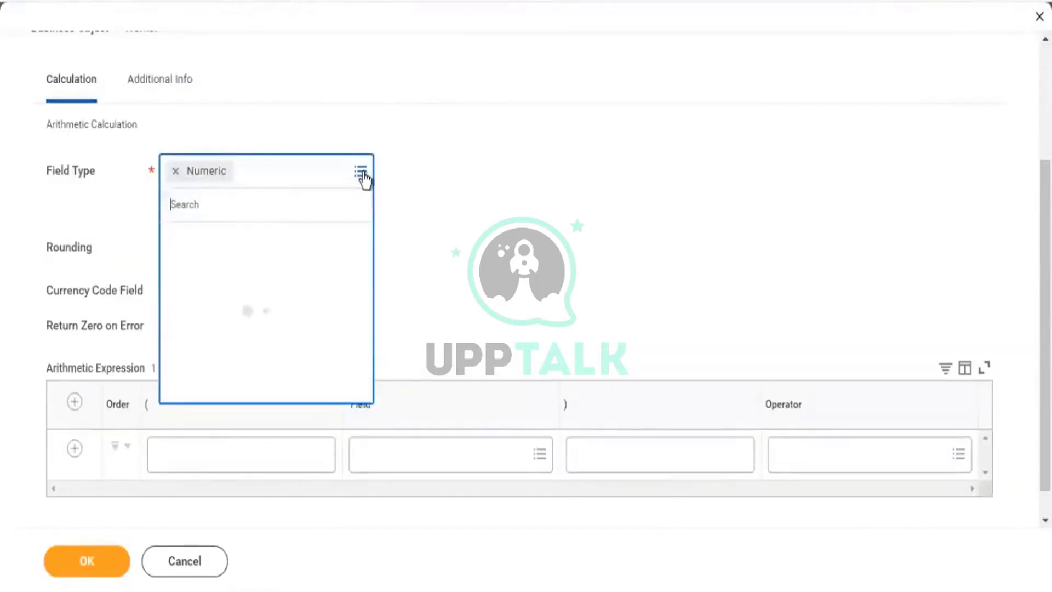
click(222, 245)
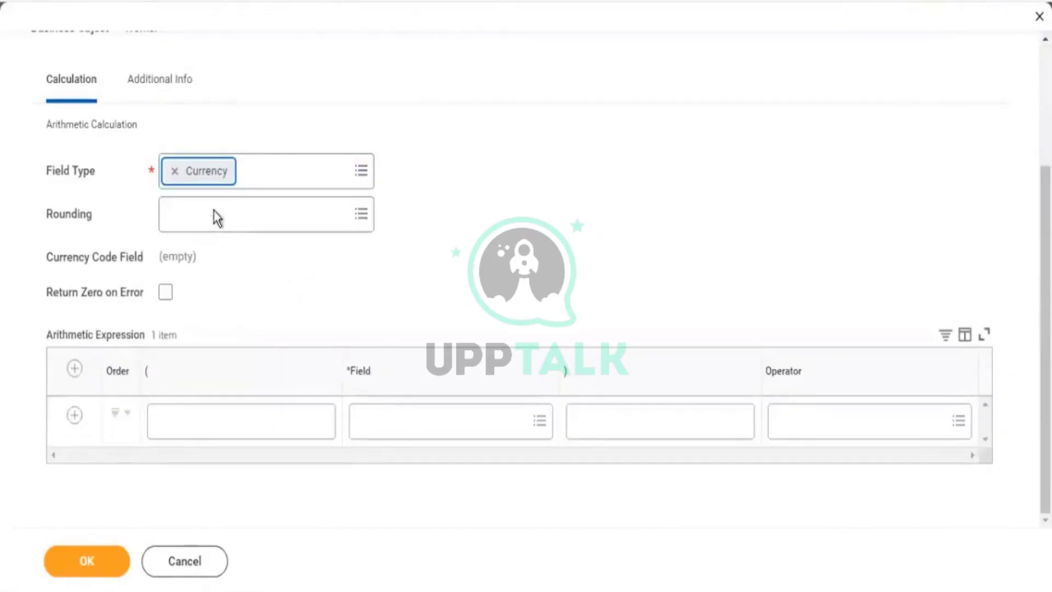
click(233, 267)
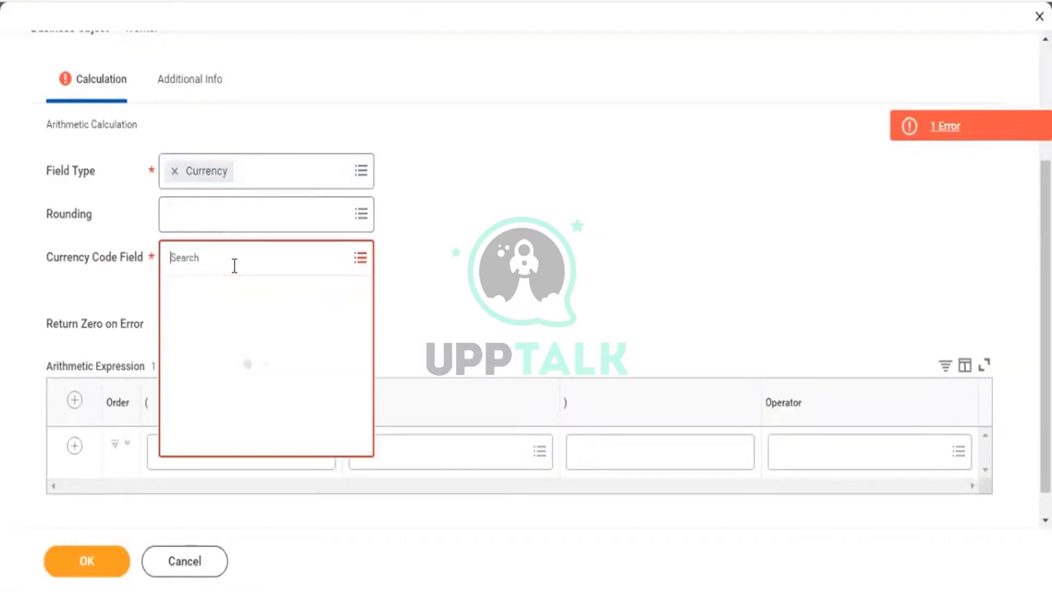
text(usd)
key(Return)
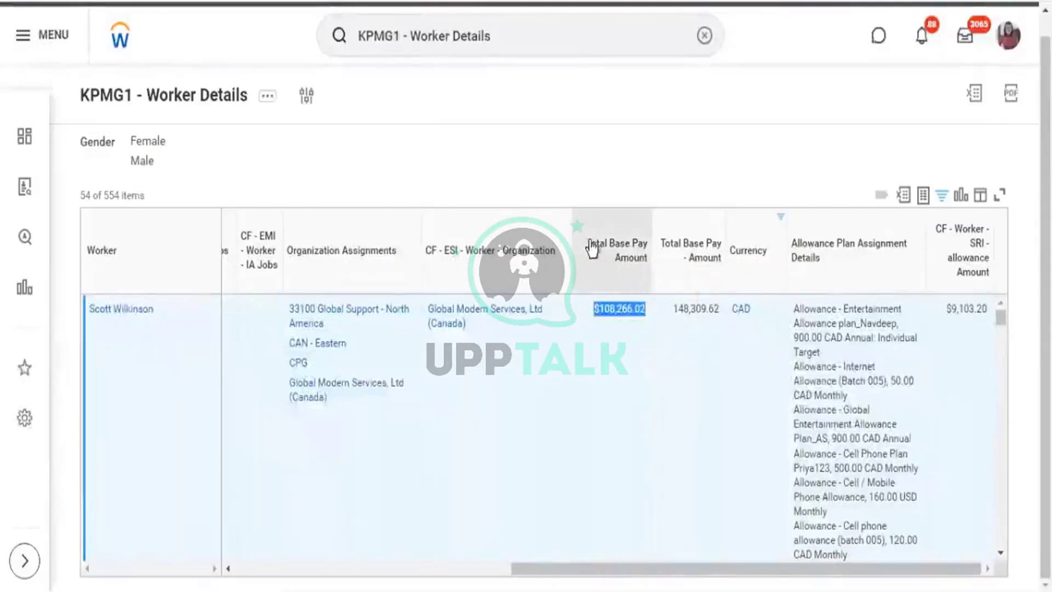
drag(590, 241, 642, 287)
key(ctrl+c)
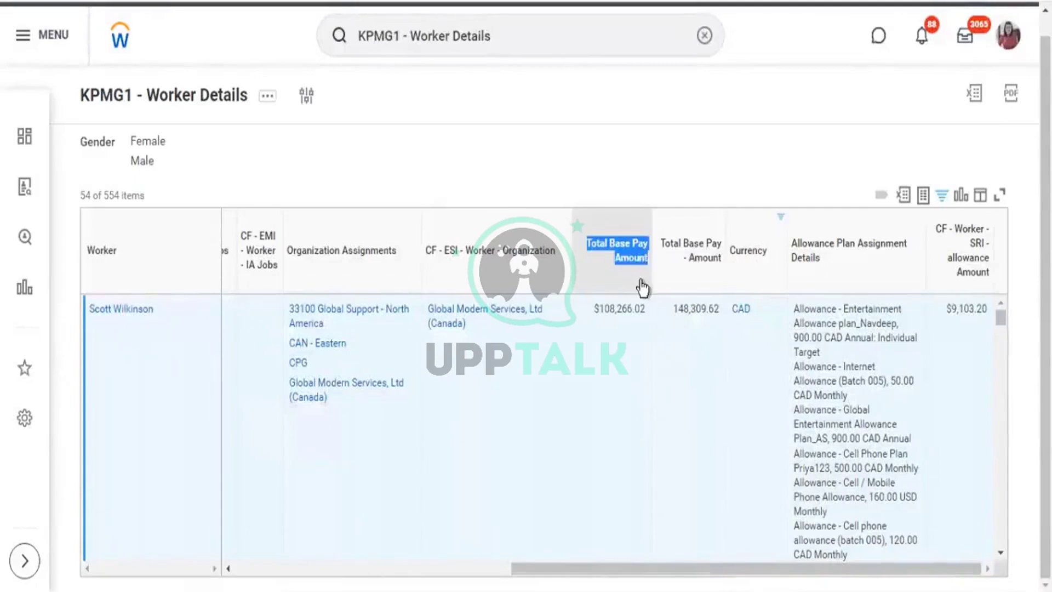
click(643, 288)
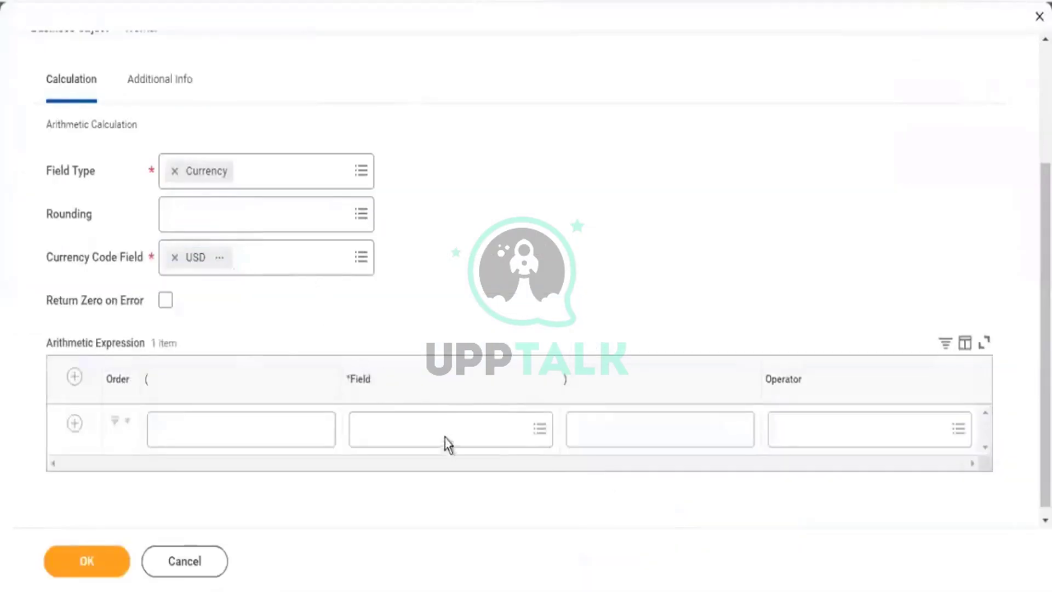
Start the expression with Total Base Pay Amount and the + operator, returning zero on error.
click(452, 428)
key(ctrl+v)
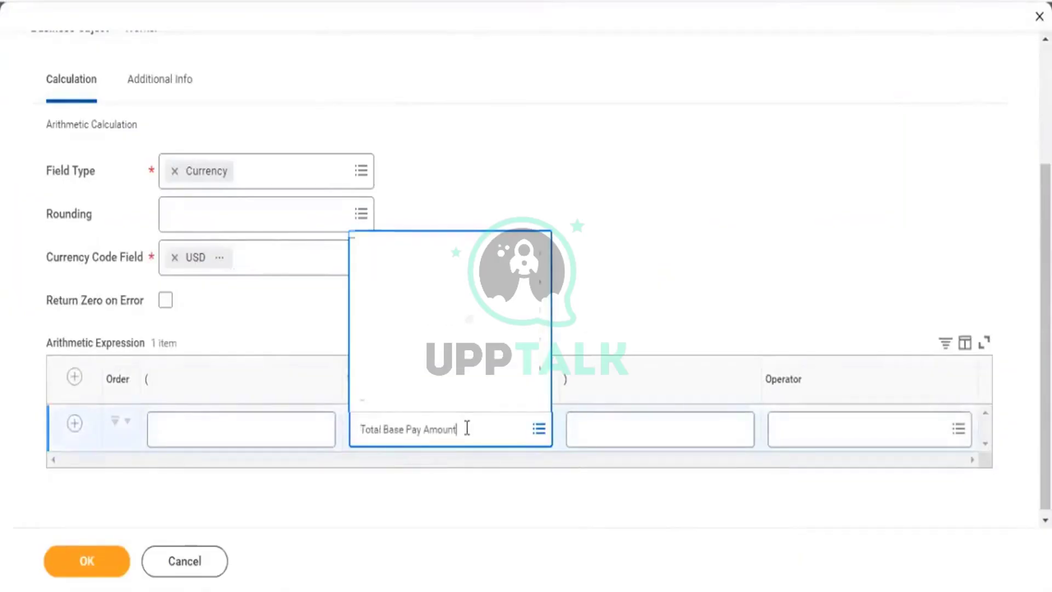
key(Return)
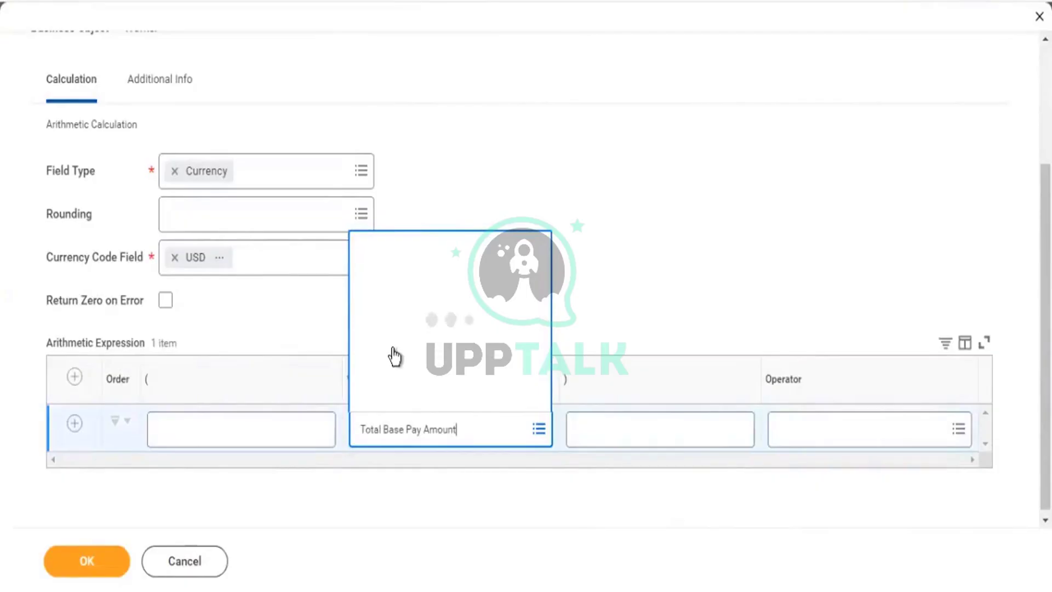
click(390, 98)
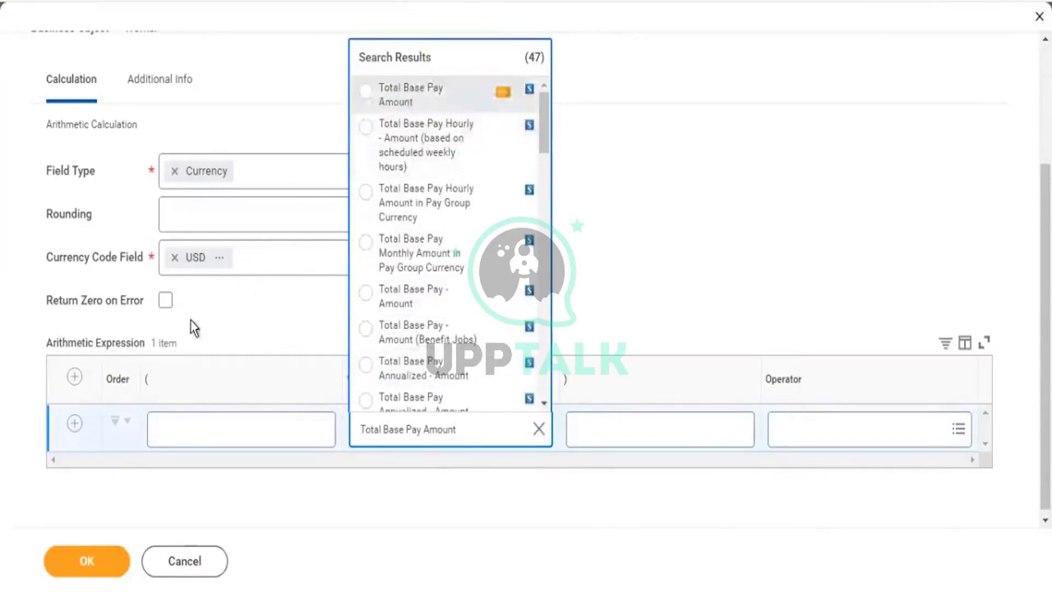
click(165, 300)
click(888, 433)
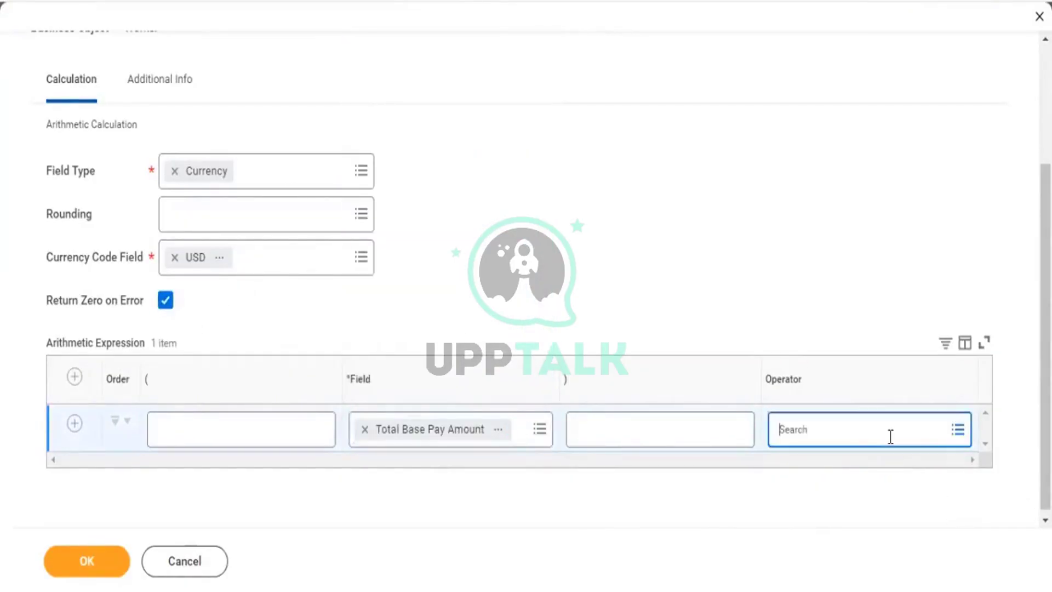
click(822, 307)
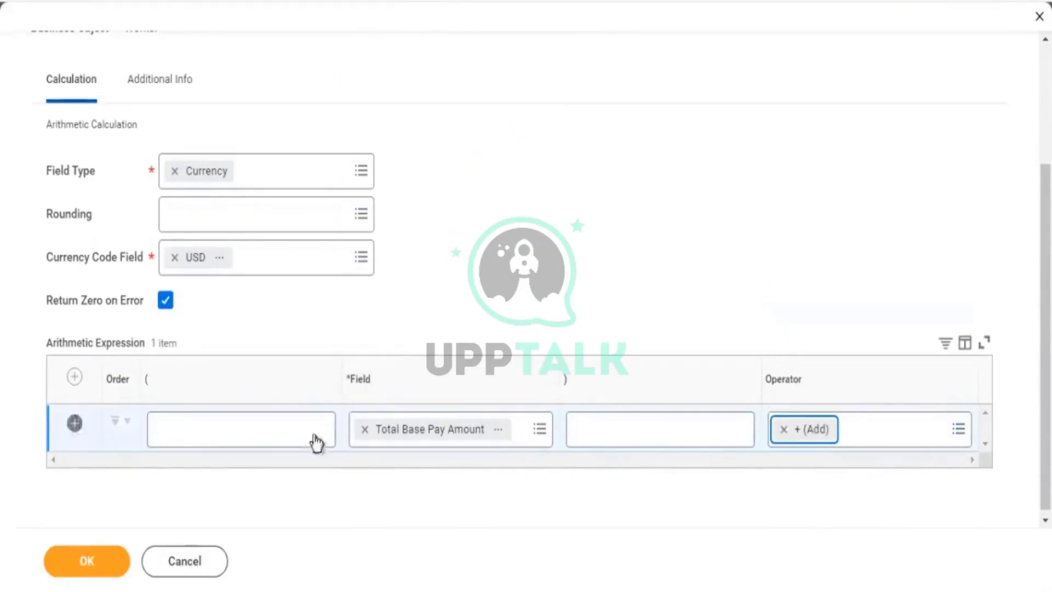
Add CF - Worker - SRI - allowance Amount as the second operand and save the field.
click(465, 477)
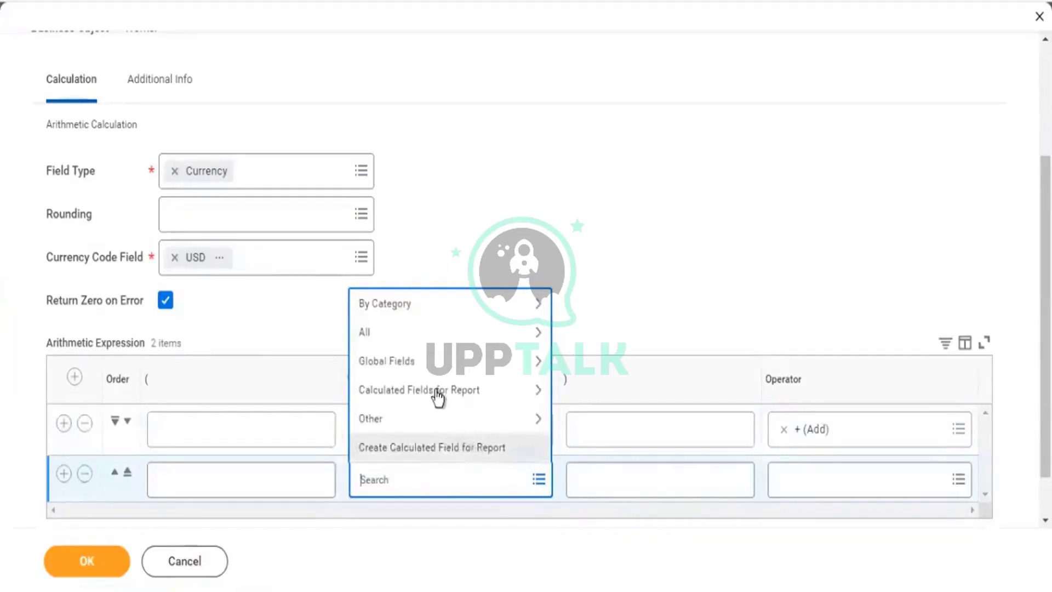
click(436, 390)
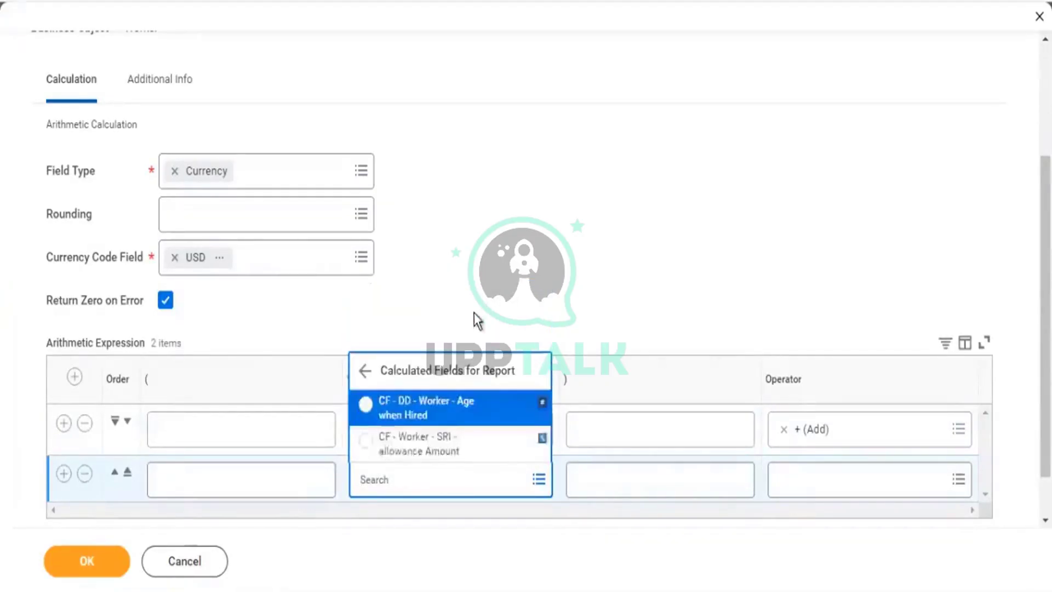
click(440, 452)
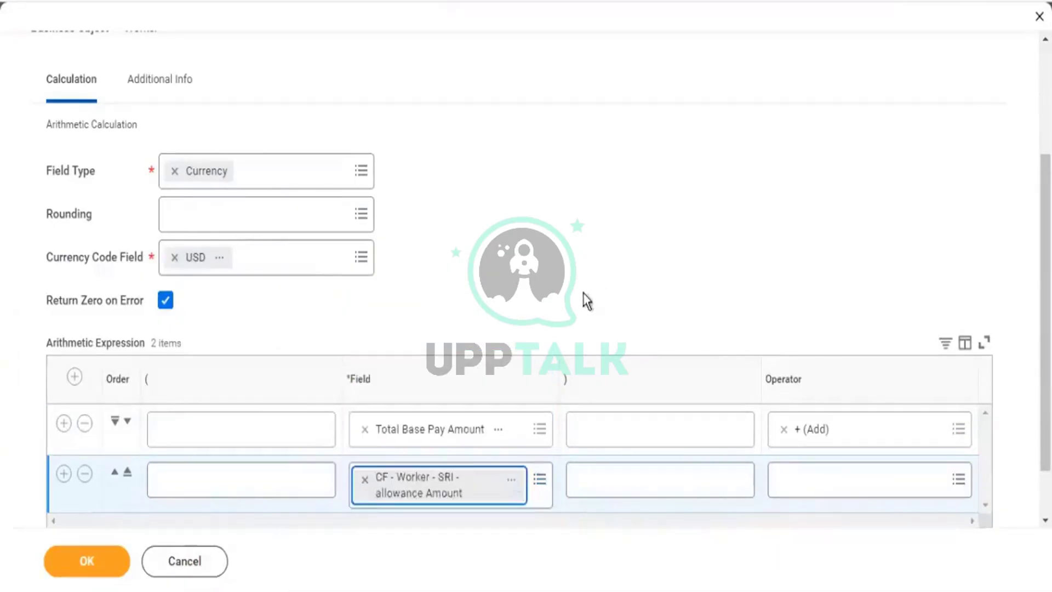
click(77, 569)
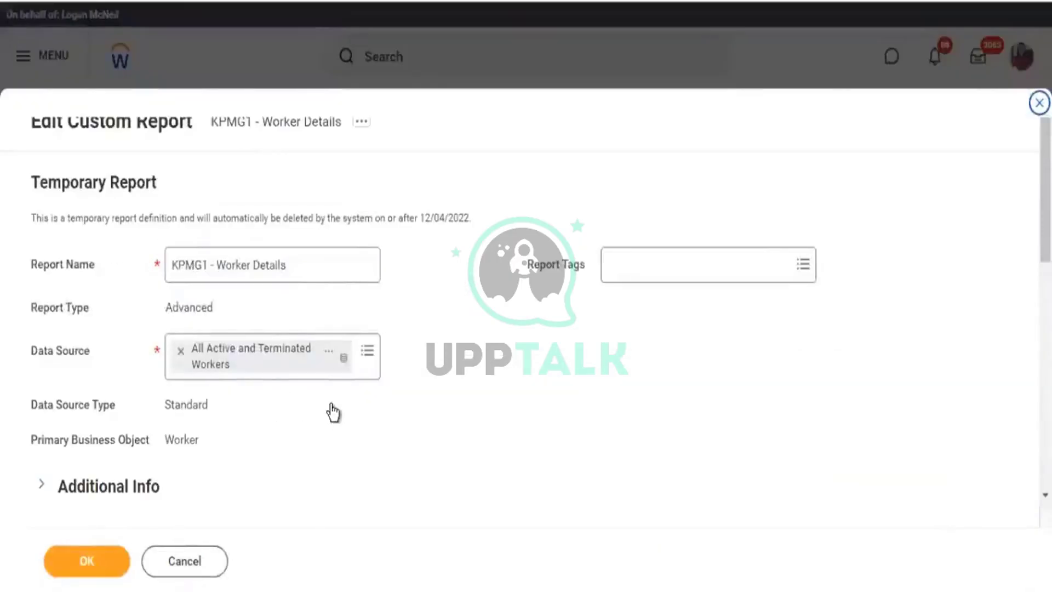
Turn on Show Currency Symbol for the total Comp column and save the report definition.
scroll(332, 400, down, 15)
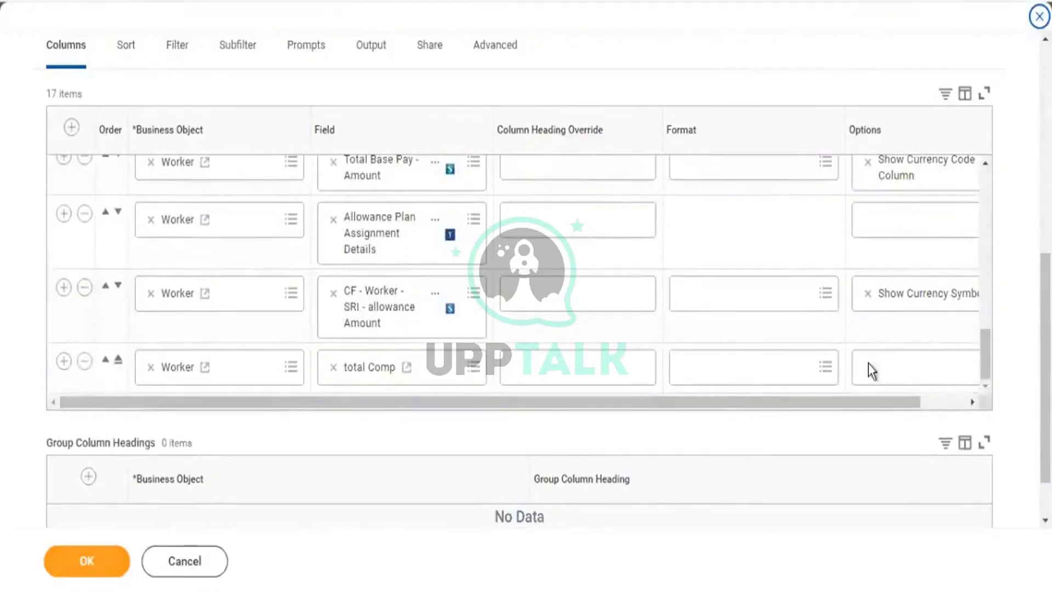
click(870, 367)
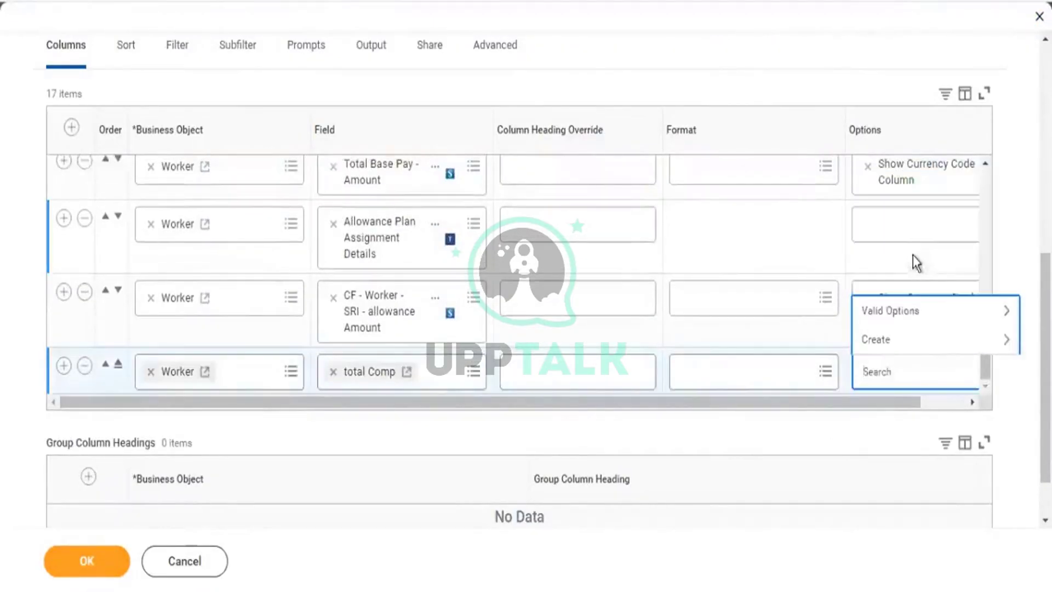
click(894, 312)
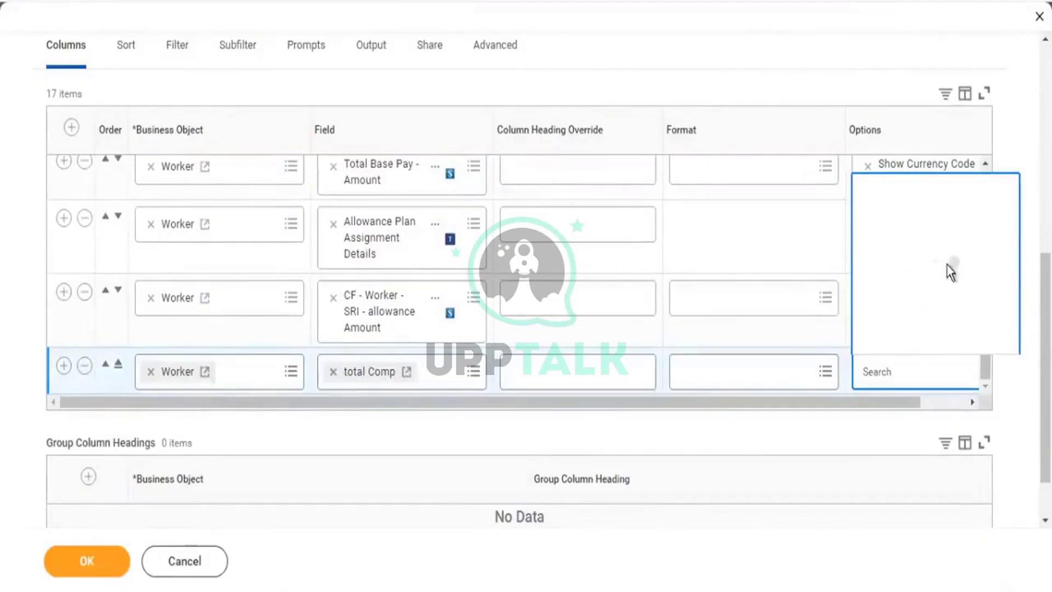
scroll(947, 269, down, 5)
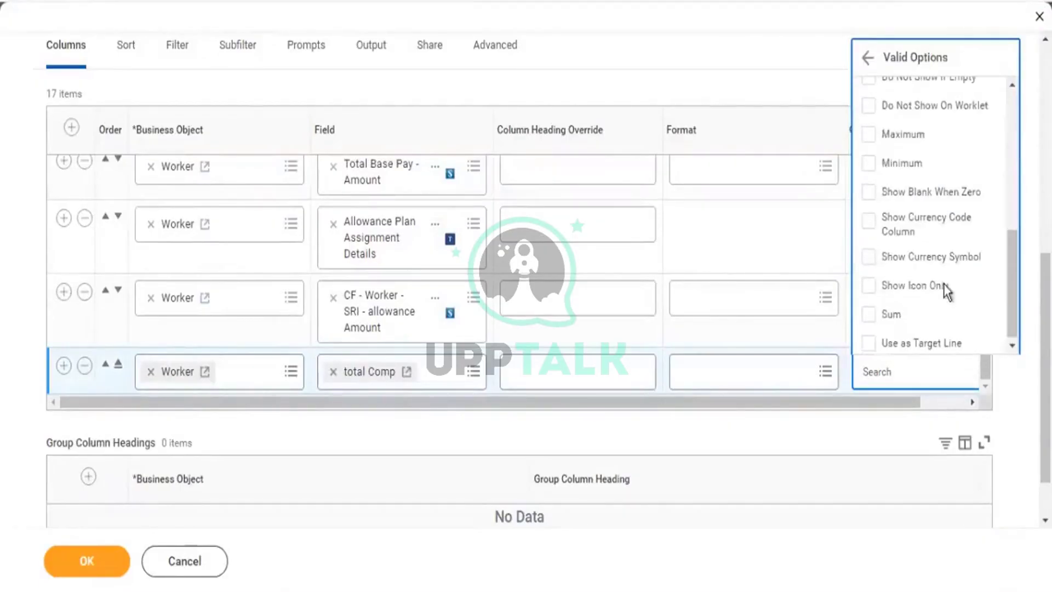
click(925, 263)
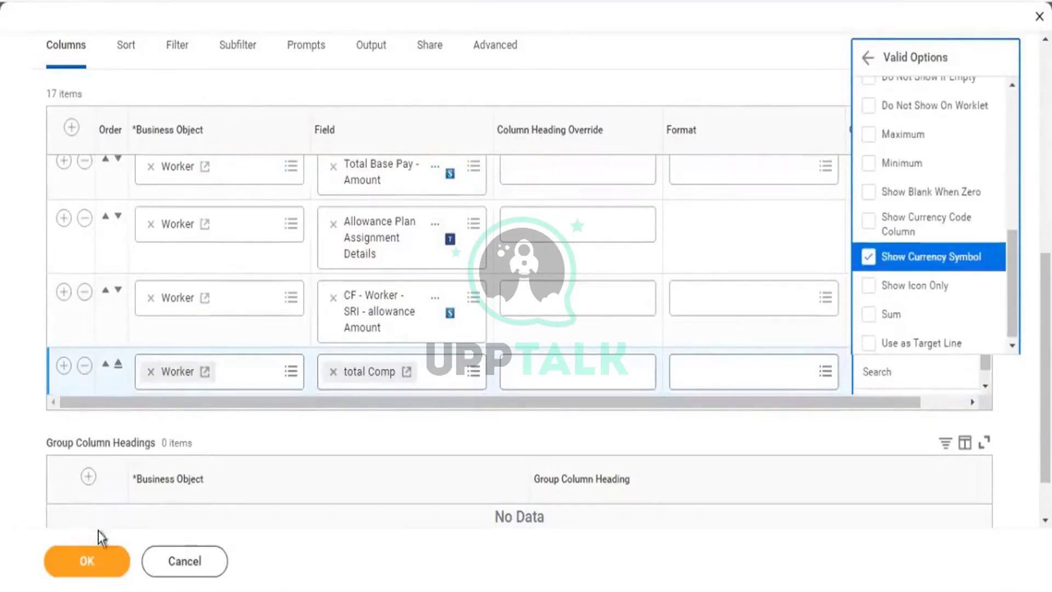
click(766, 373)
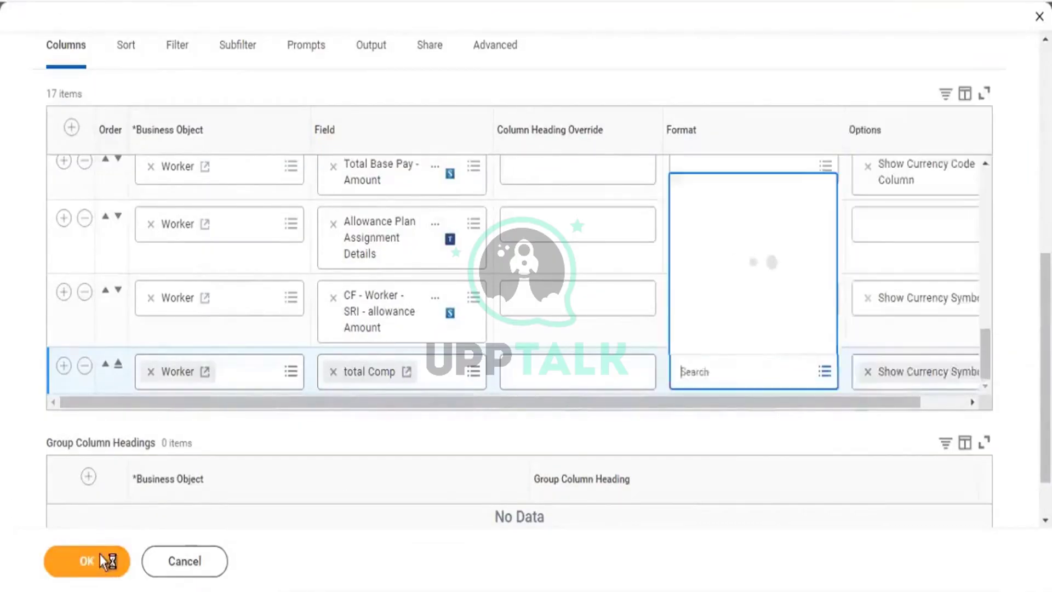
click(102, 561)
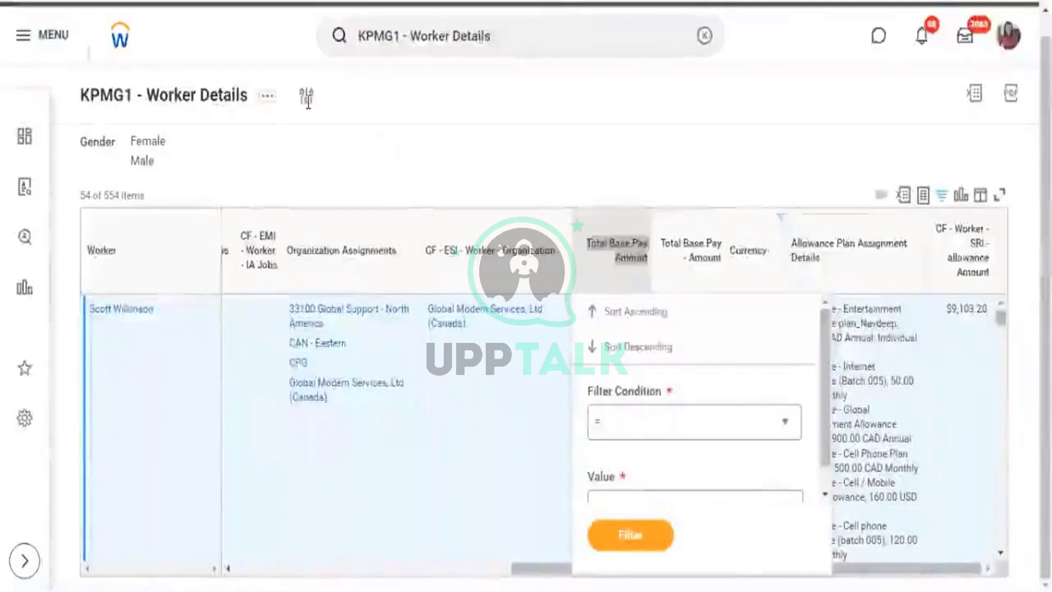
Close the Total Base Pay Amount filter popup and bring the pay and total Comp columns into view.
click(307, 102)
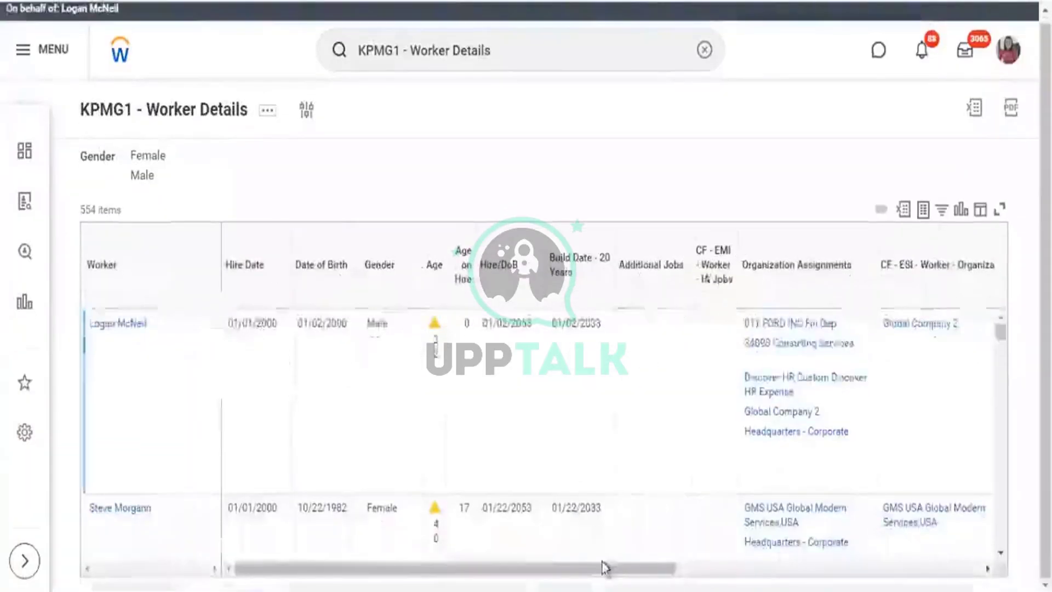
click(981, 569)
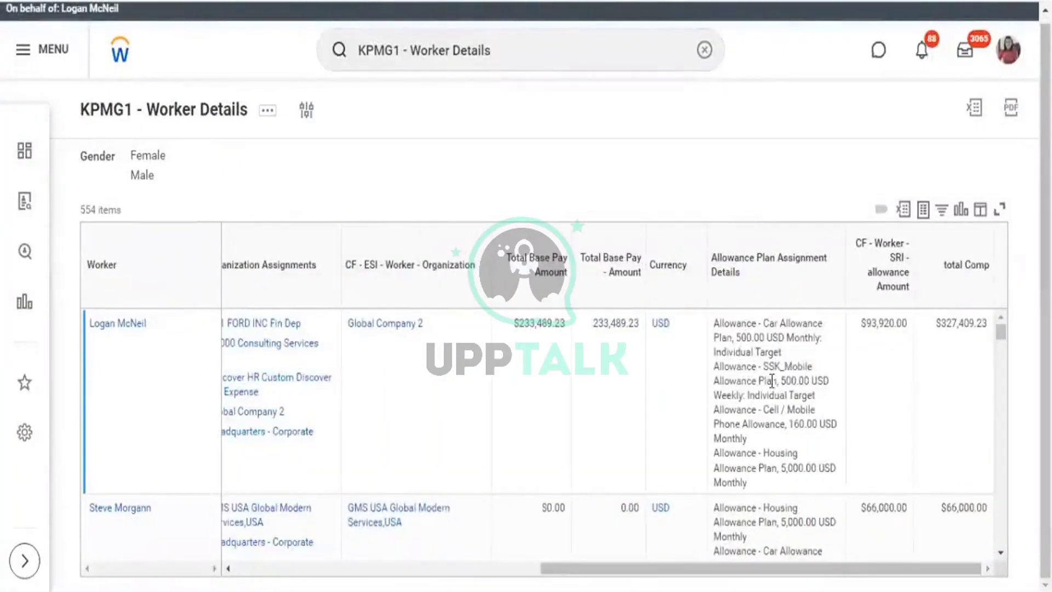
Verify the first workers' totals, e.g. $233,489.23 base pay plus $93,920.00 allowance equals $327,409.23.
drag(538, 510, 560, 508)
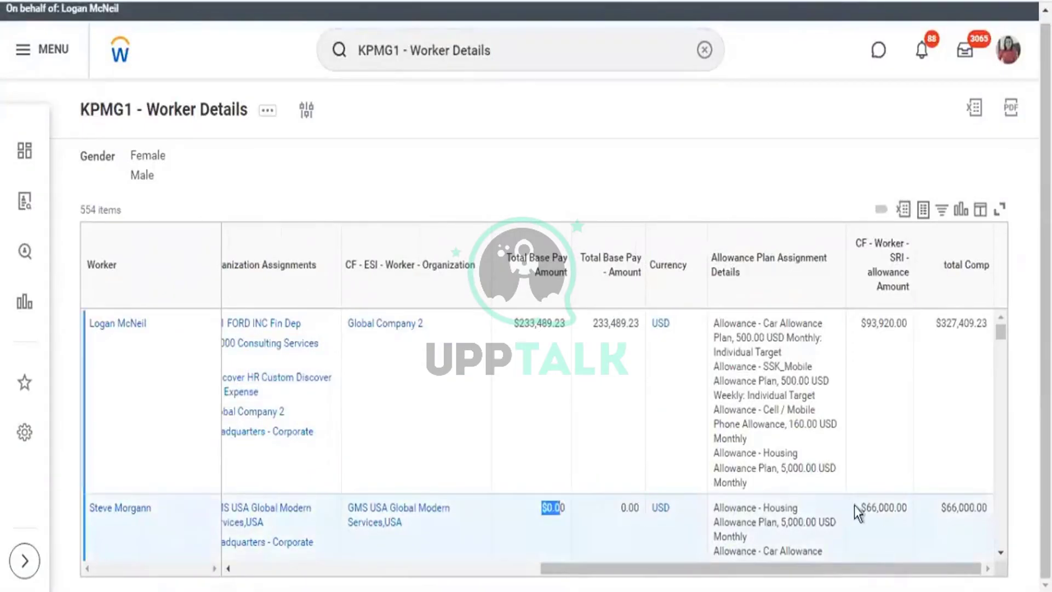
drag(866, 508, 984, 512)
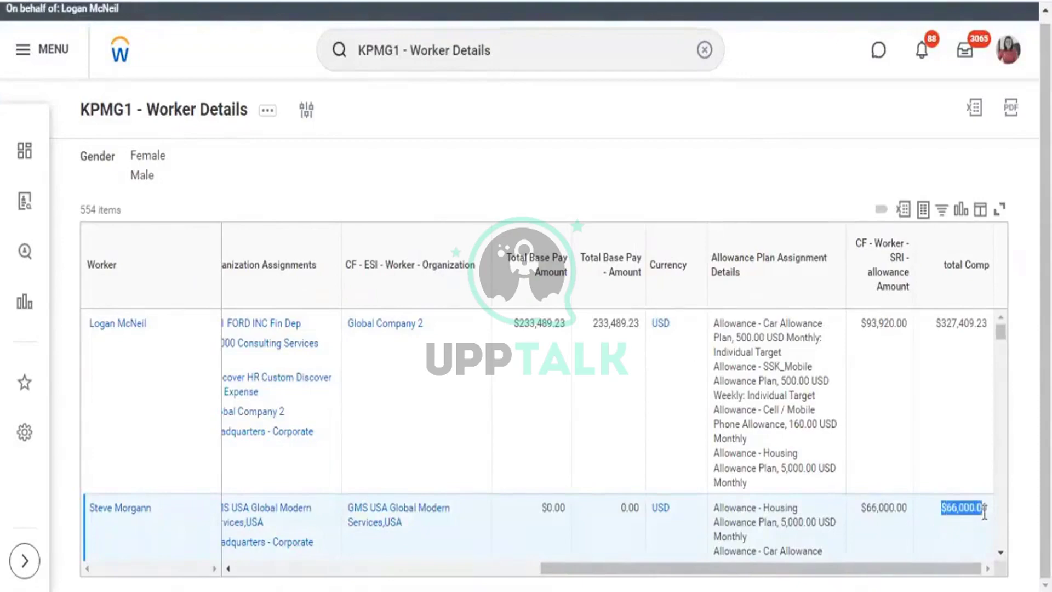
drag(512, 324, 560, 325)
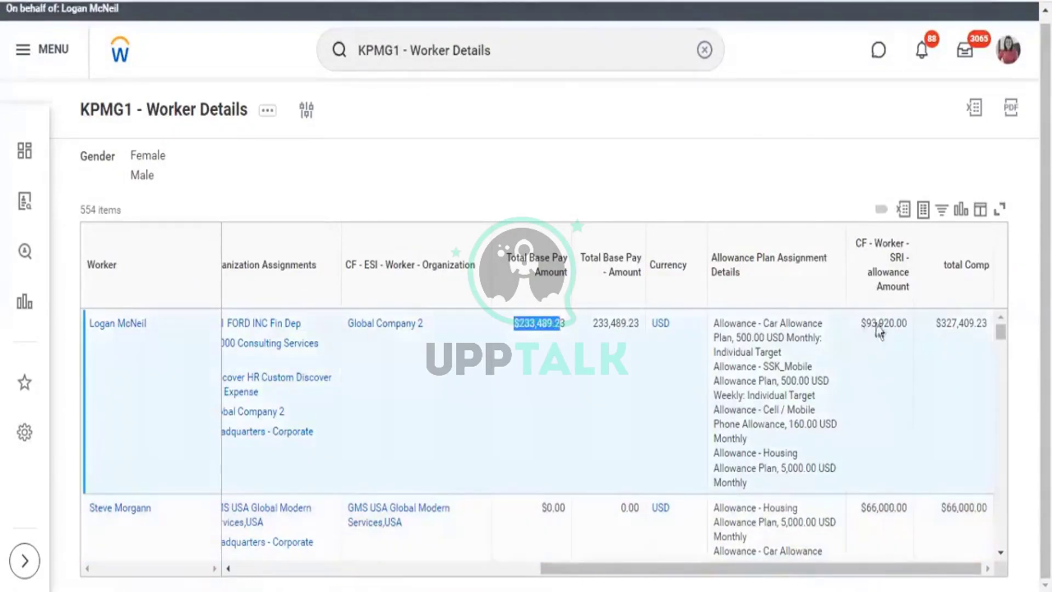
drag(861, 325, 877, 325)
drag(941, 324, 973, 331)
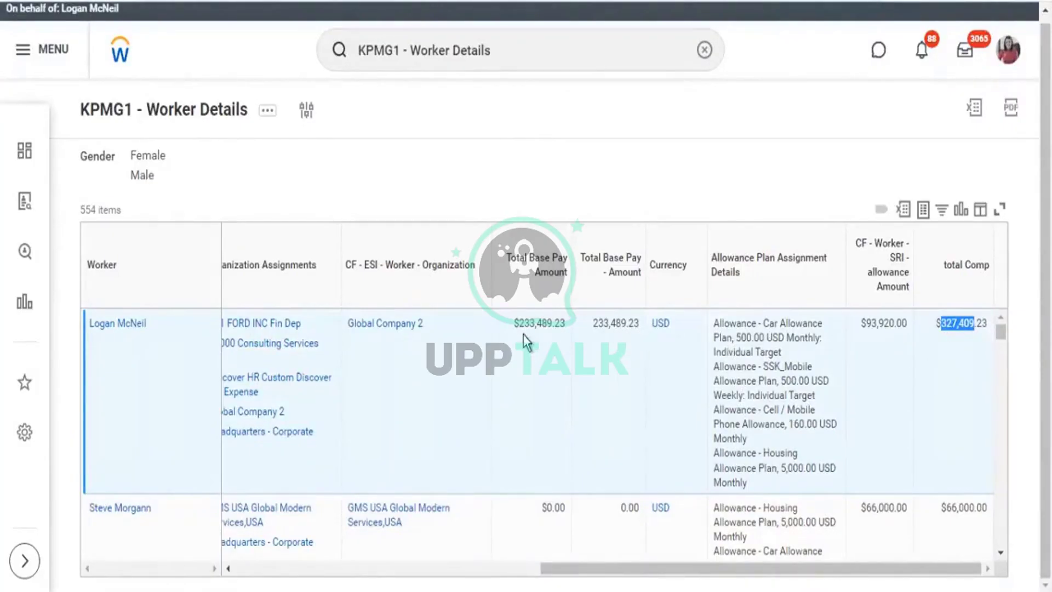
drag(519, 324, 550, 327)
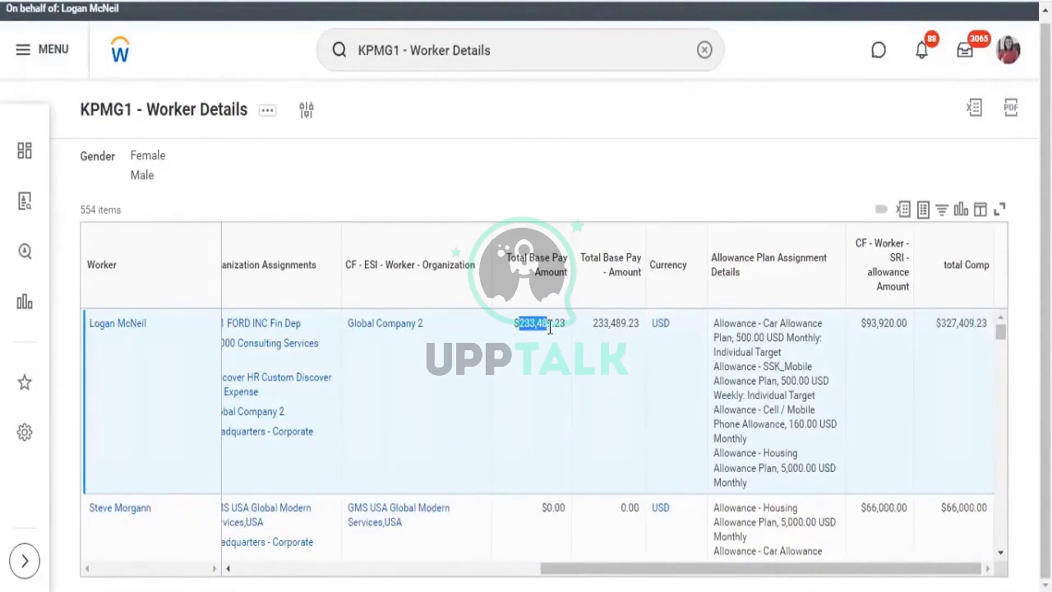
Check further rows such as 179,357.72 USD, $2,152,292.51 base pay and $104,800.00 allowance, then open report actions.
scroll(543, 345, down, 2)
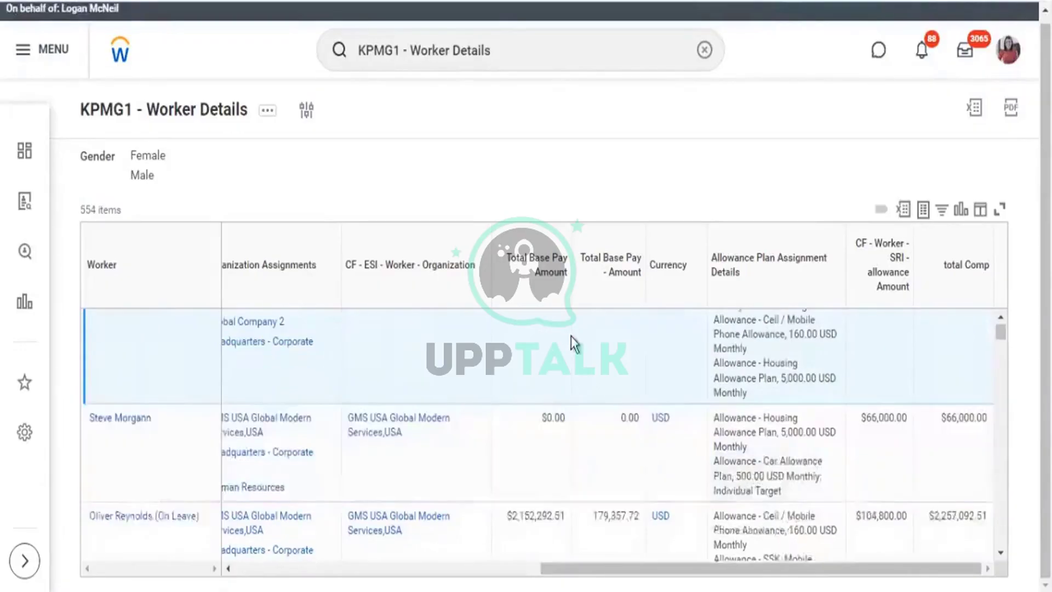
scroll(571, 343, down, 2)
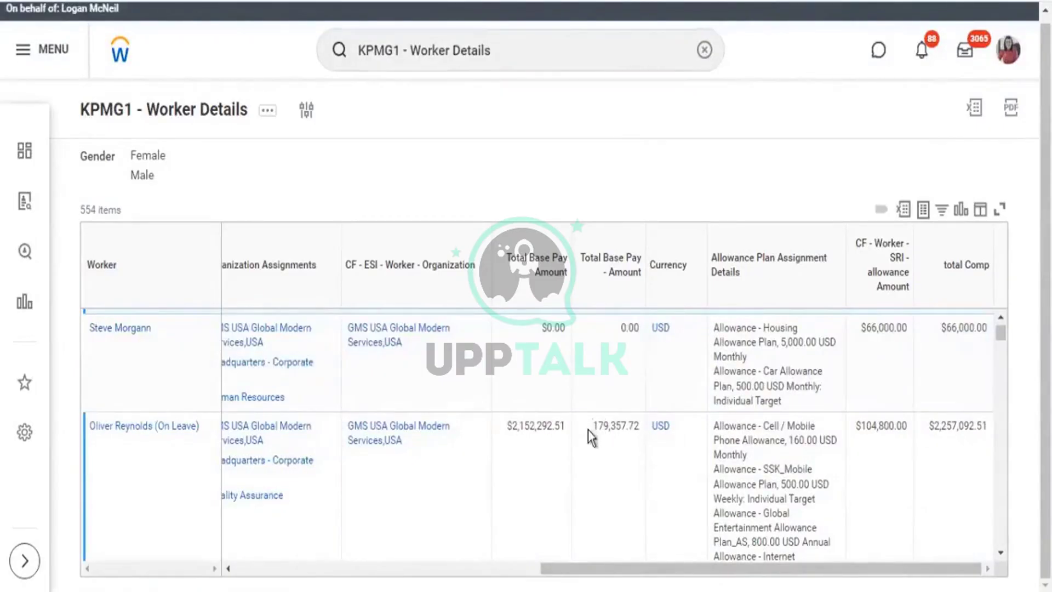
drag(593, 426, 691, 440)
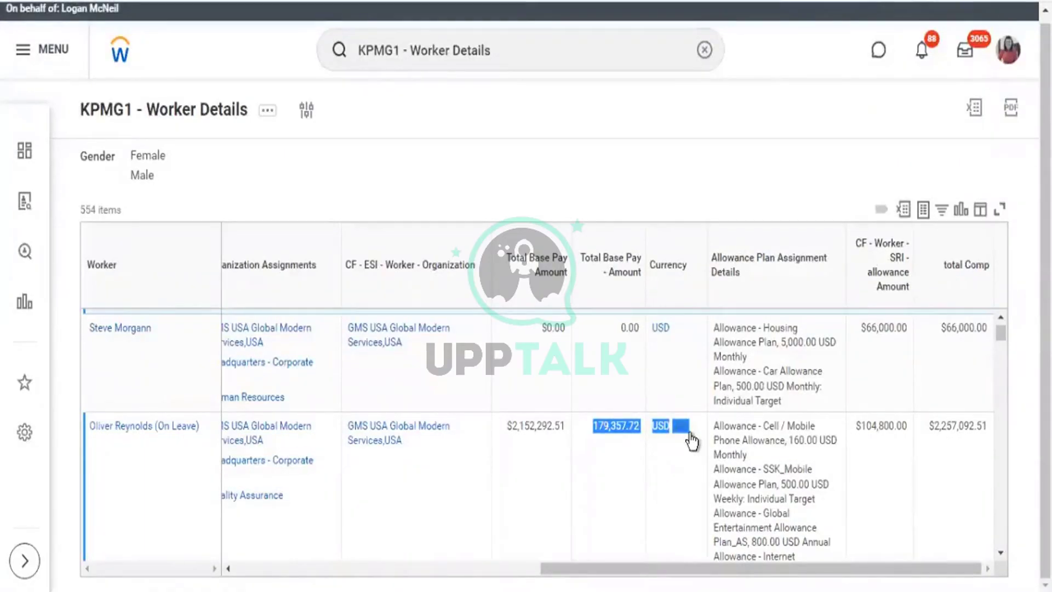
click(591, 442)
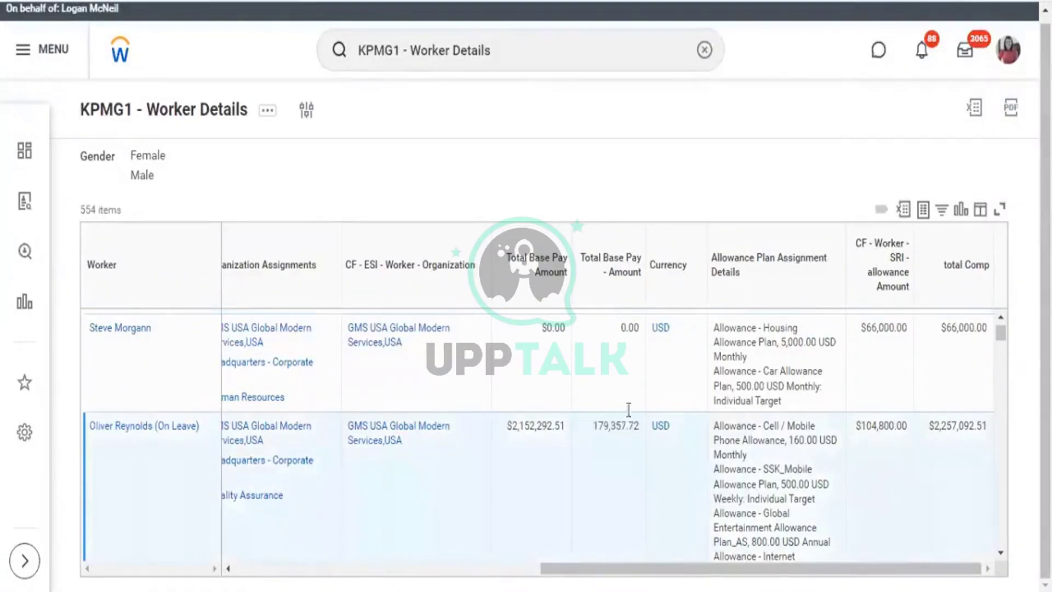
scroll(643, 380, down, 2)
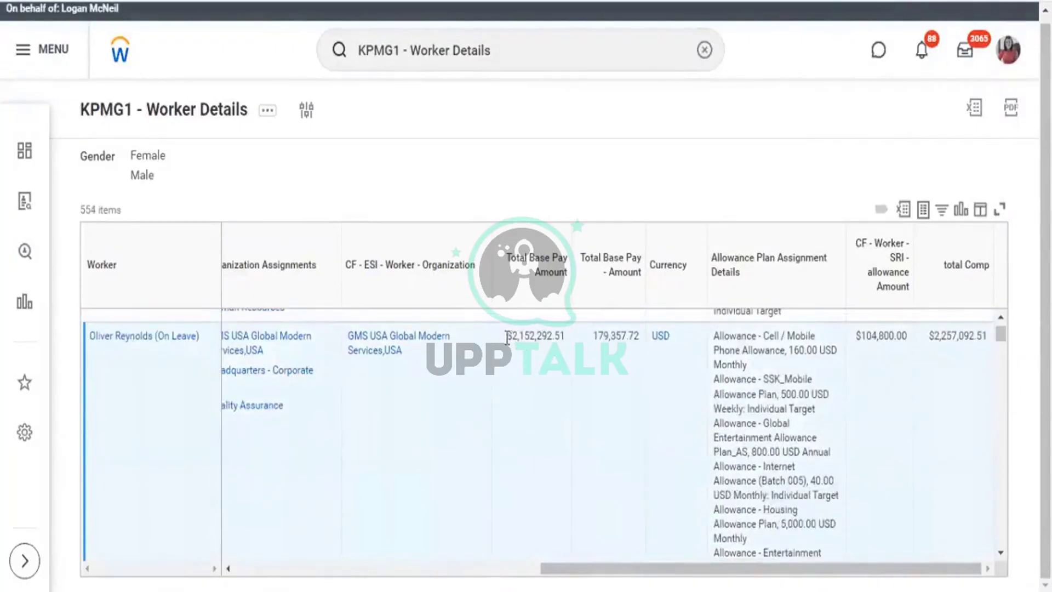
double_click(636, 332)
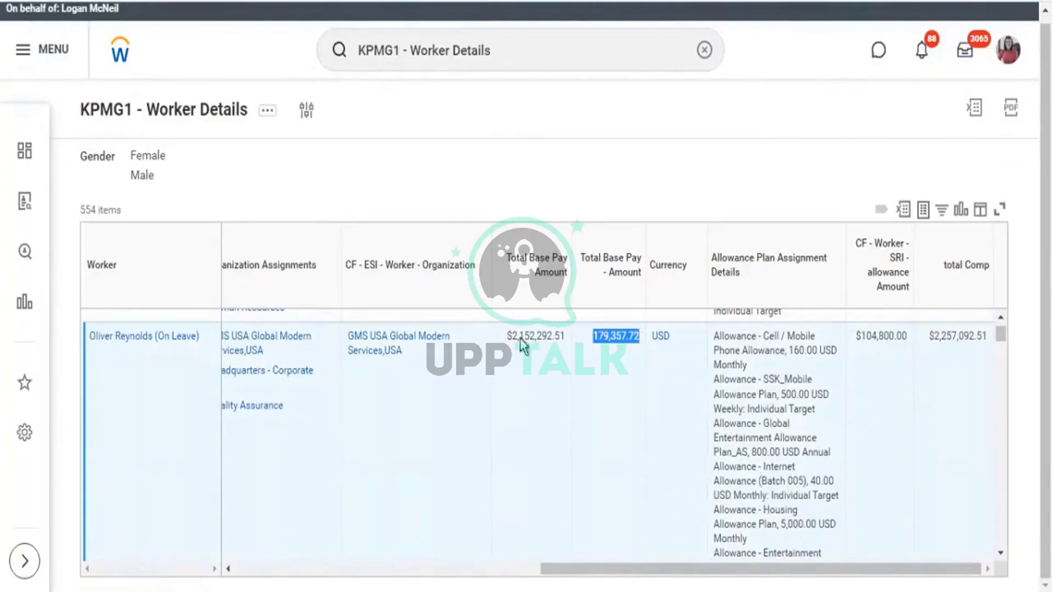
drag(512, 335, 543, 343)
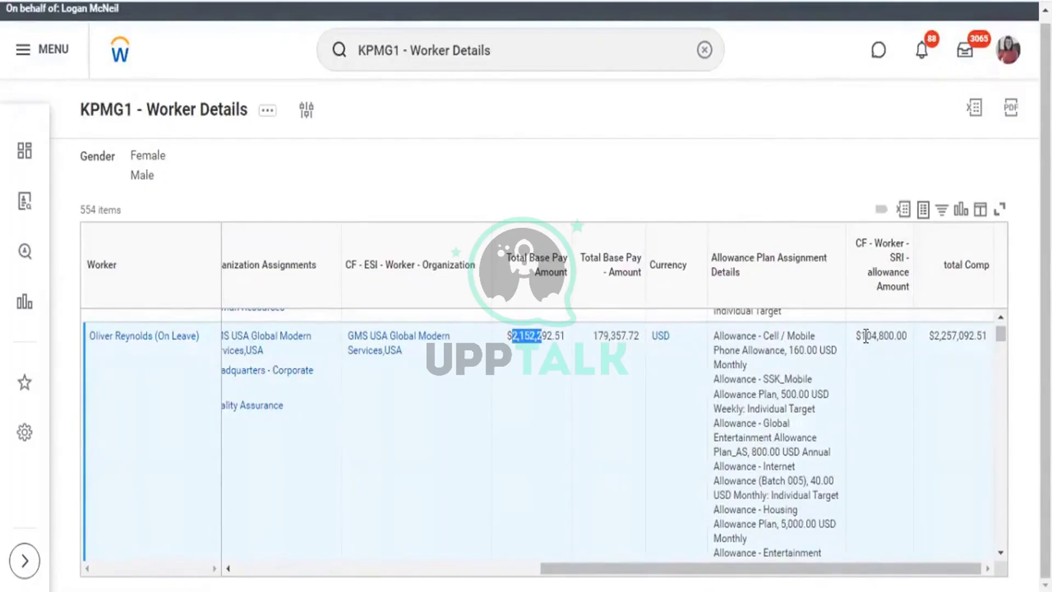
drag(866, 336, 976, 340)
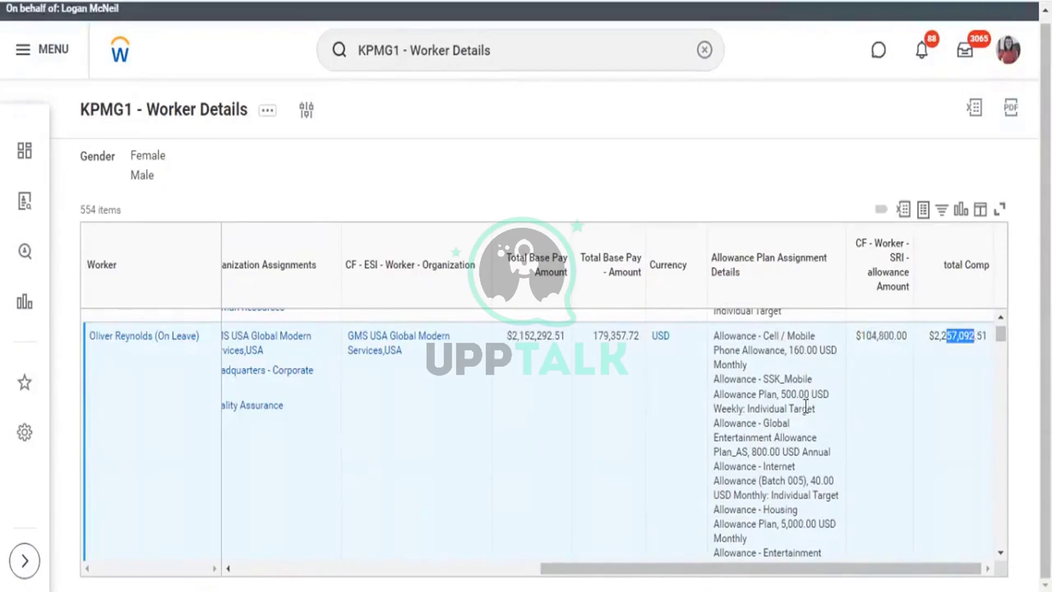
scroll(806, 406, down, 2)
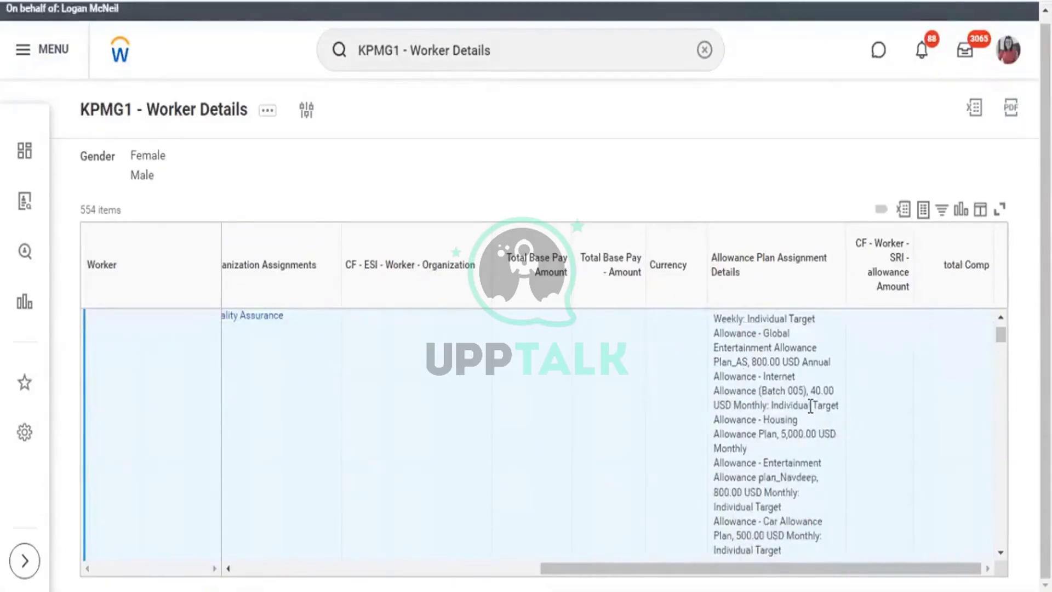
scroll(811, 405, down, 3)
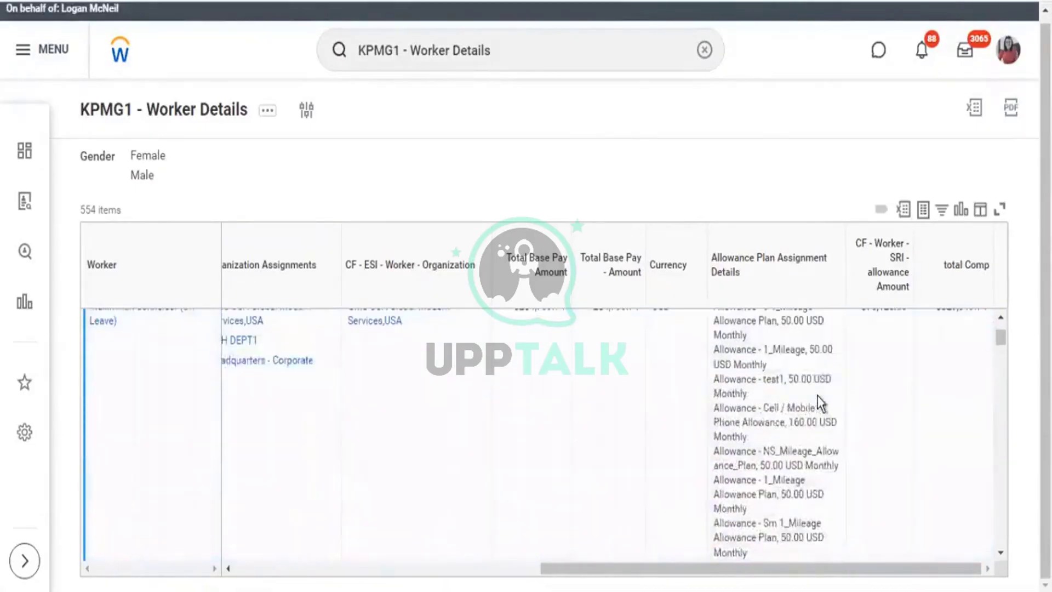
scroll(821, 400, down, 4)
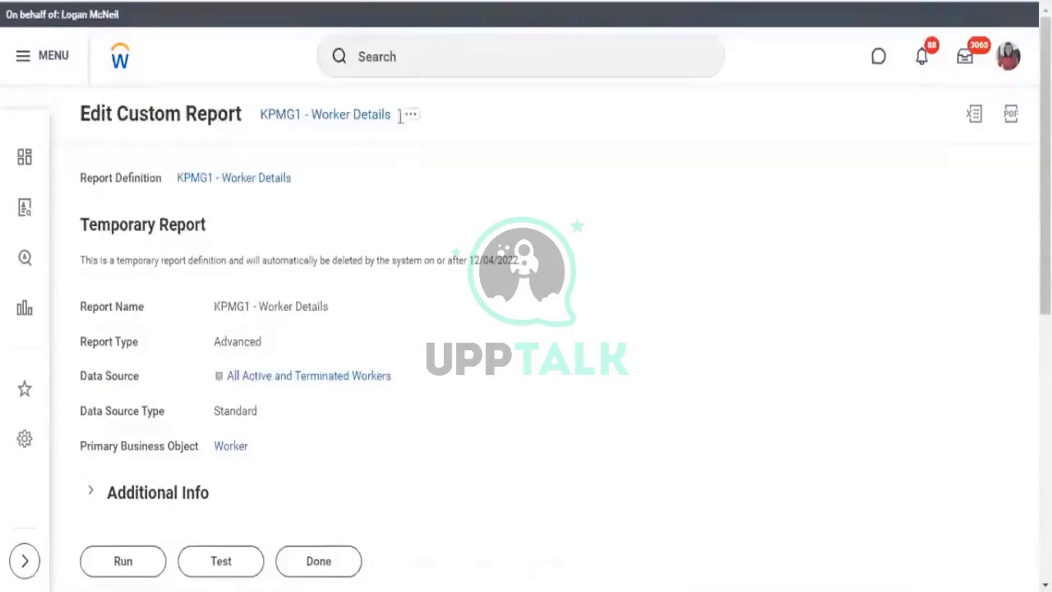
click(415, 116)
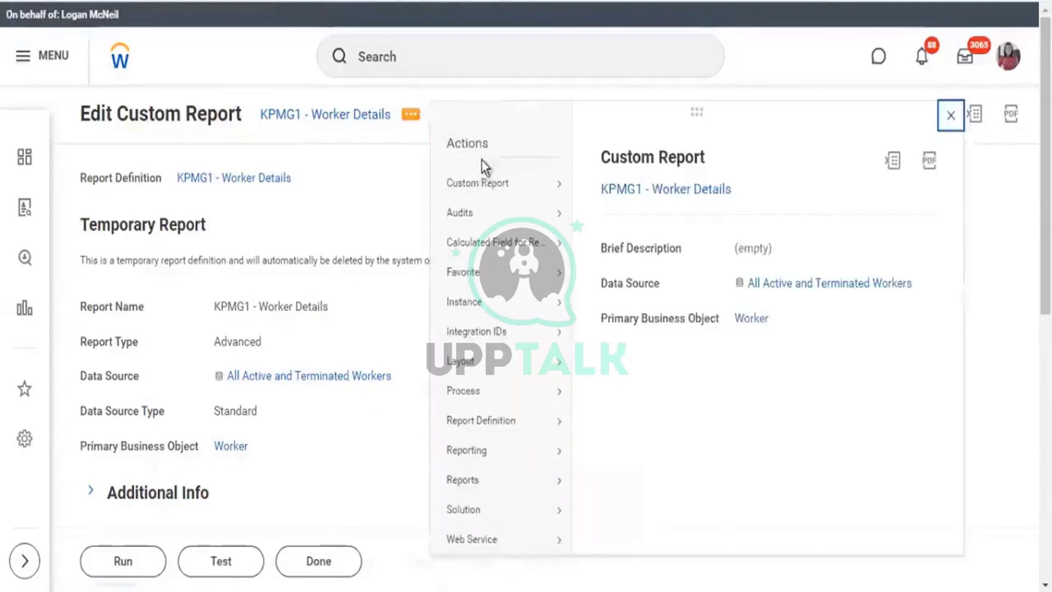
Open the KPMG1 - Worker Details definition for editing via Custom Report > Edit.
mouse_move(562, 189)
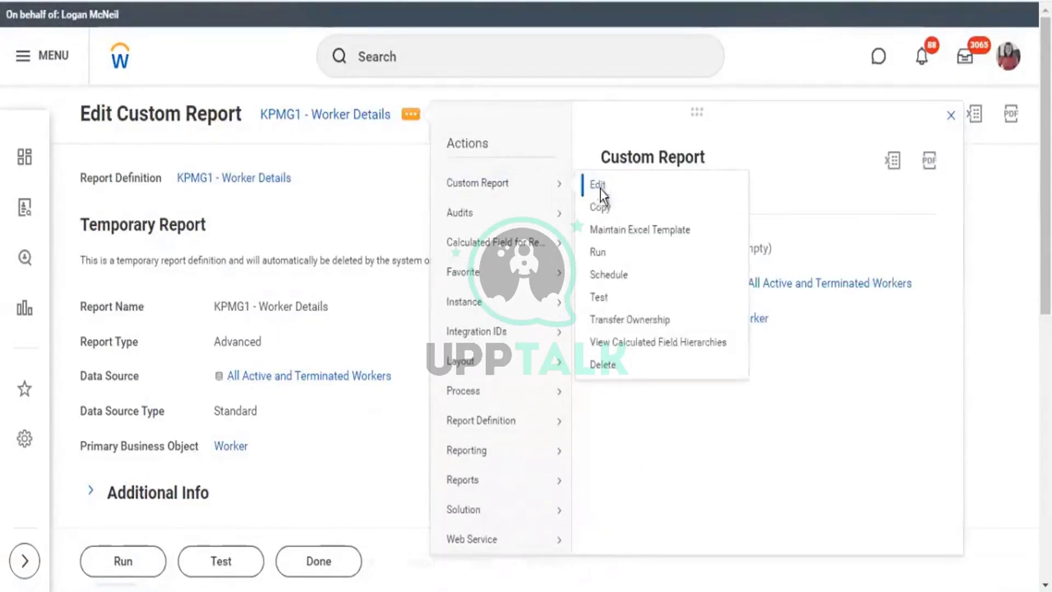
click(598, 185)
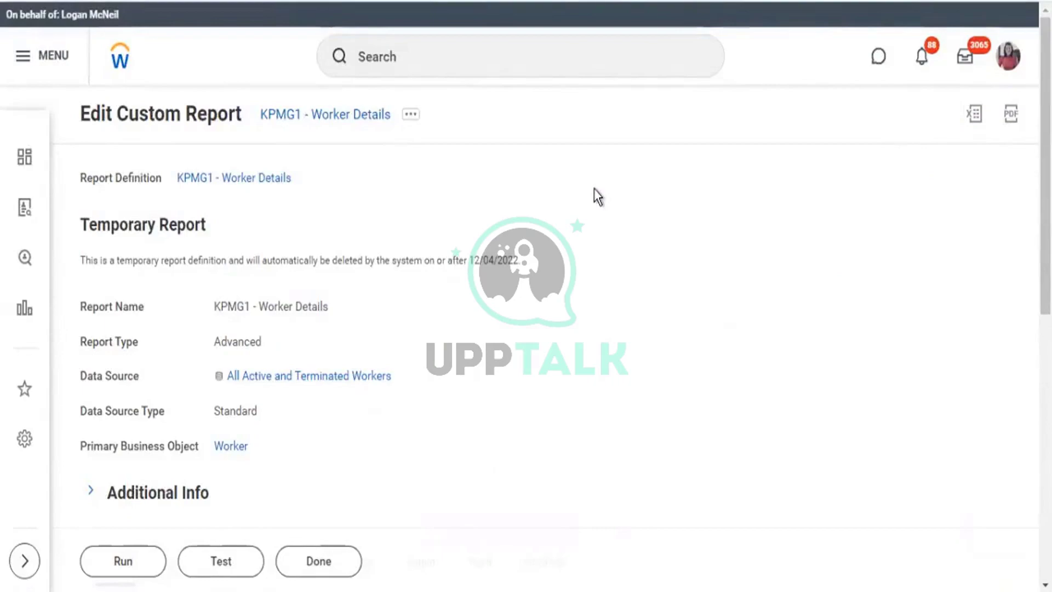
scroll(475, 267, down, 10)
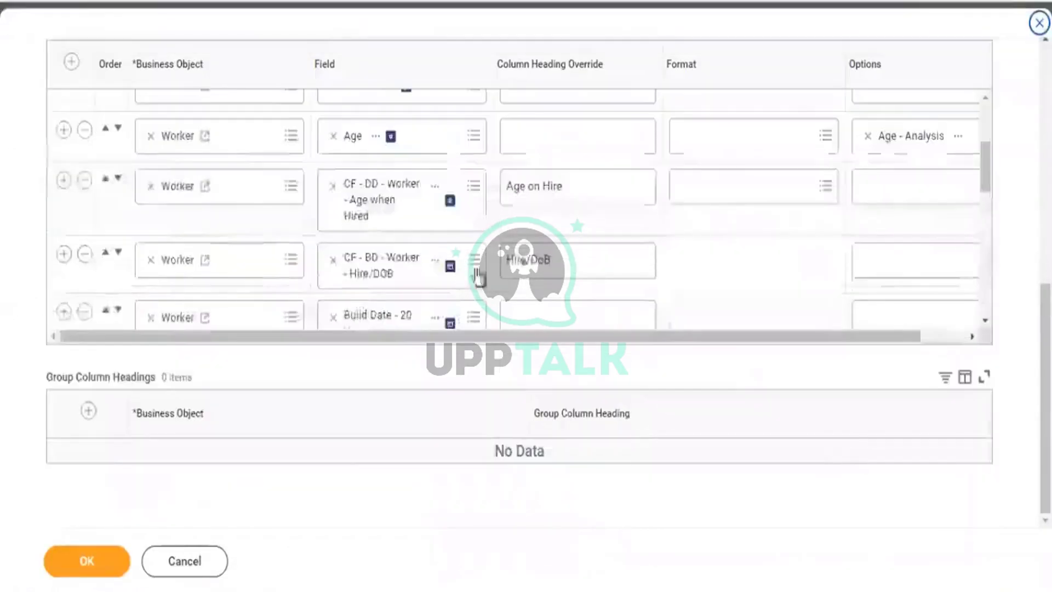
Review the SRI allowance and USD Conversion calculated fields, then add a blank row after total Comp.
scroll(476, 274, down, 10)
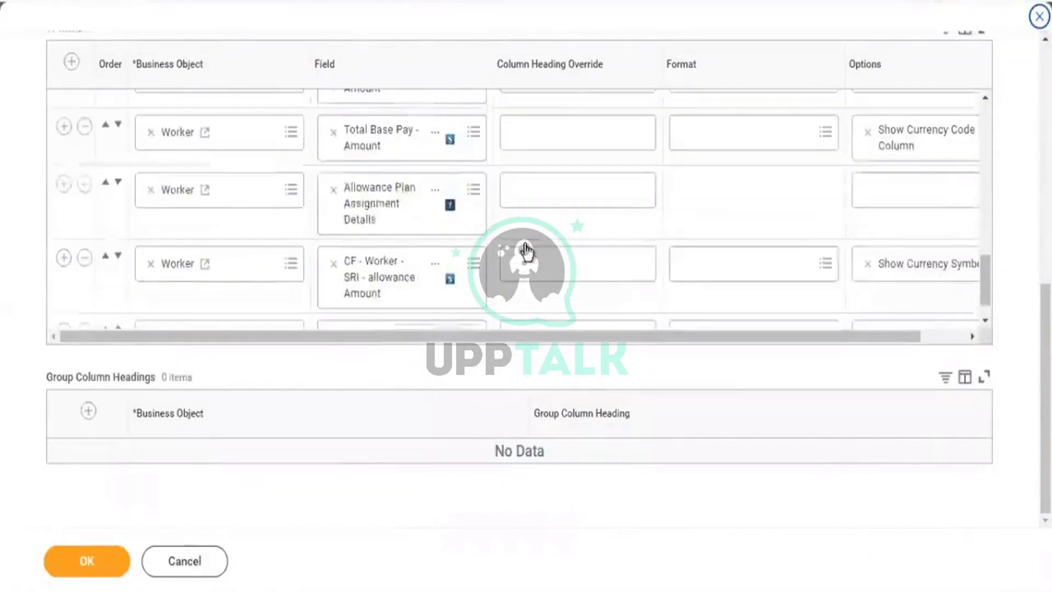
scroll(521, 252, down, 2)
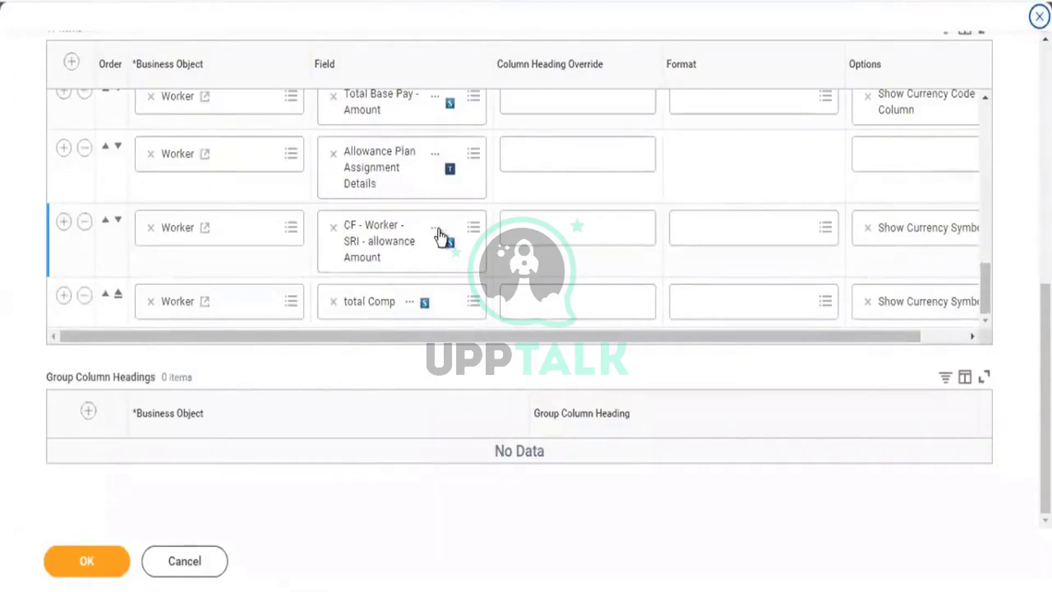
click(435, 229)
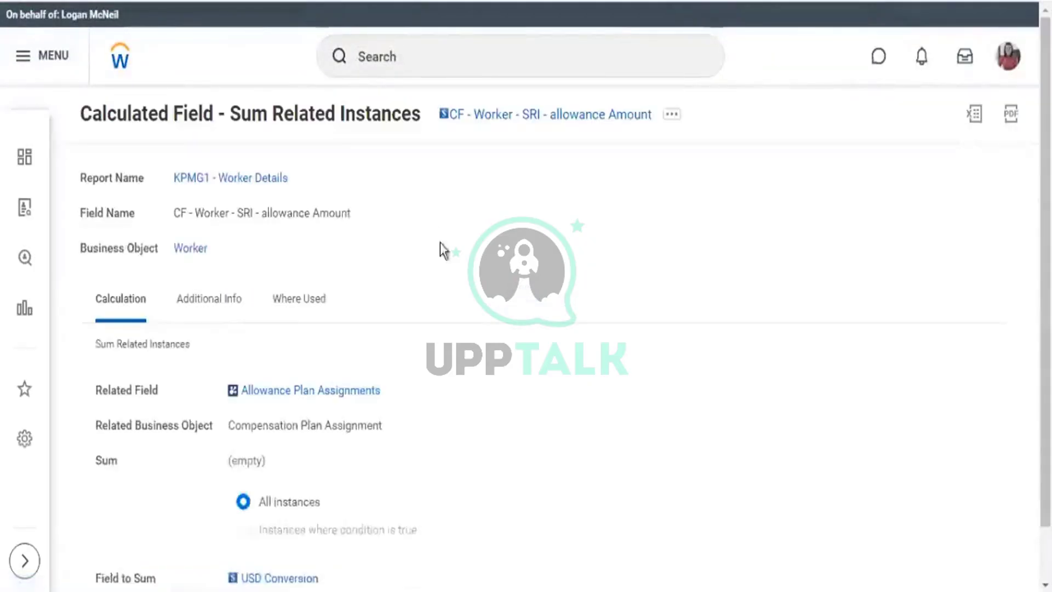
scroll(443, 357, down, 1)
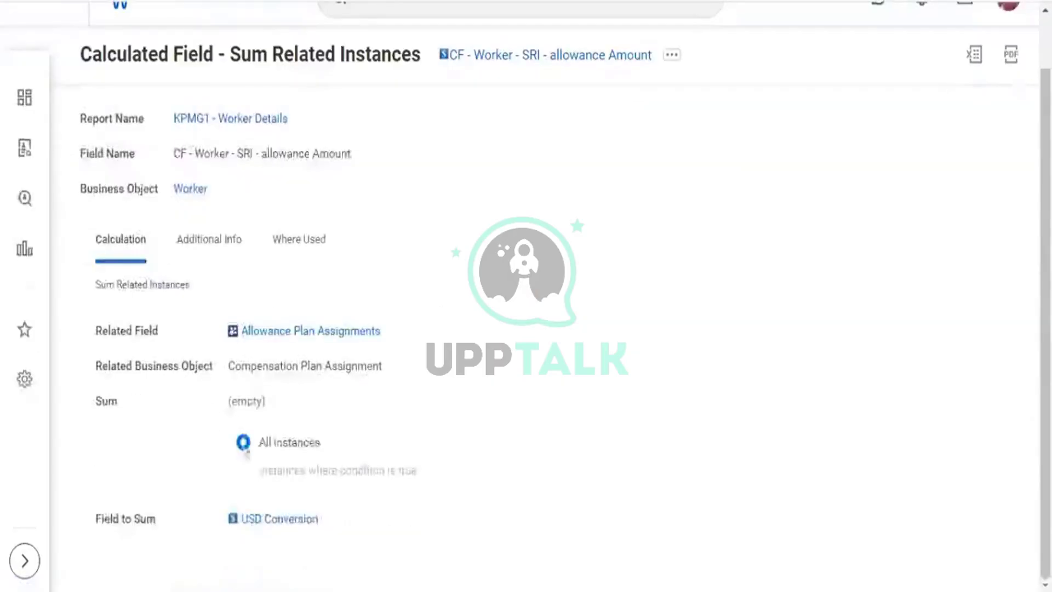
click(296, 522)
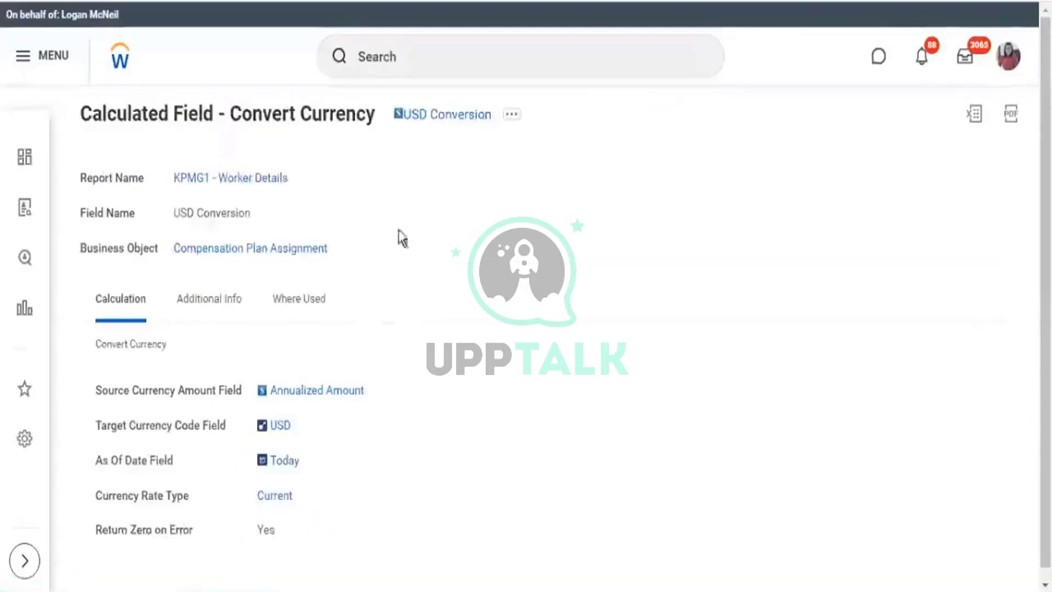
drag(292, 431, 258, 426)
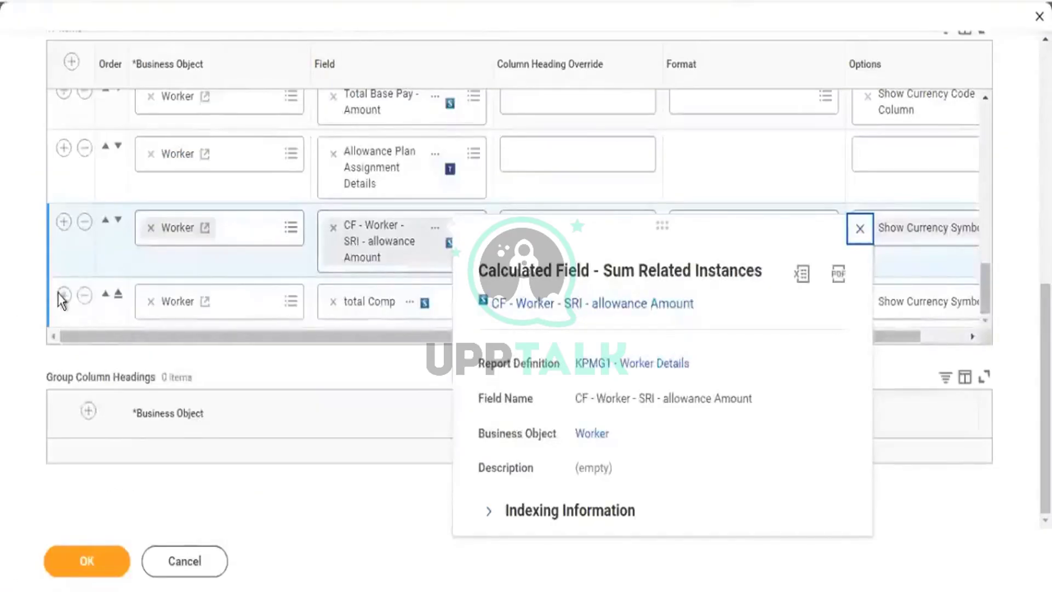
click(62, 300)
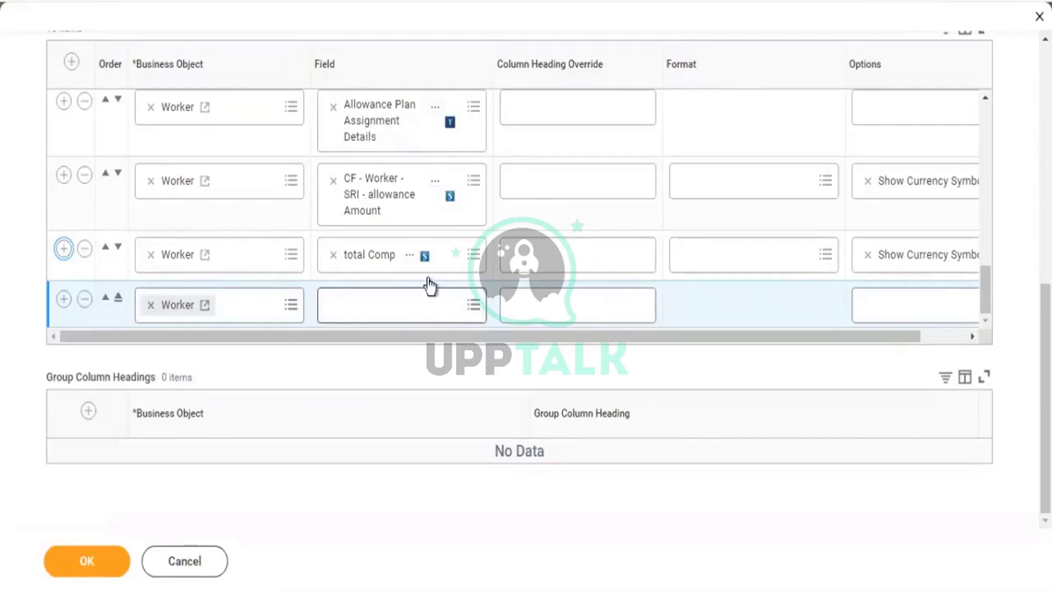
click(472, 305)
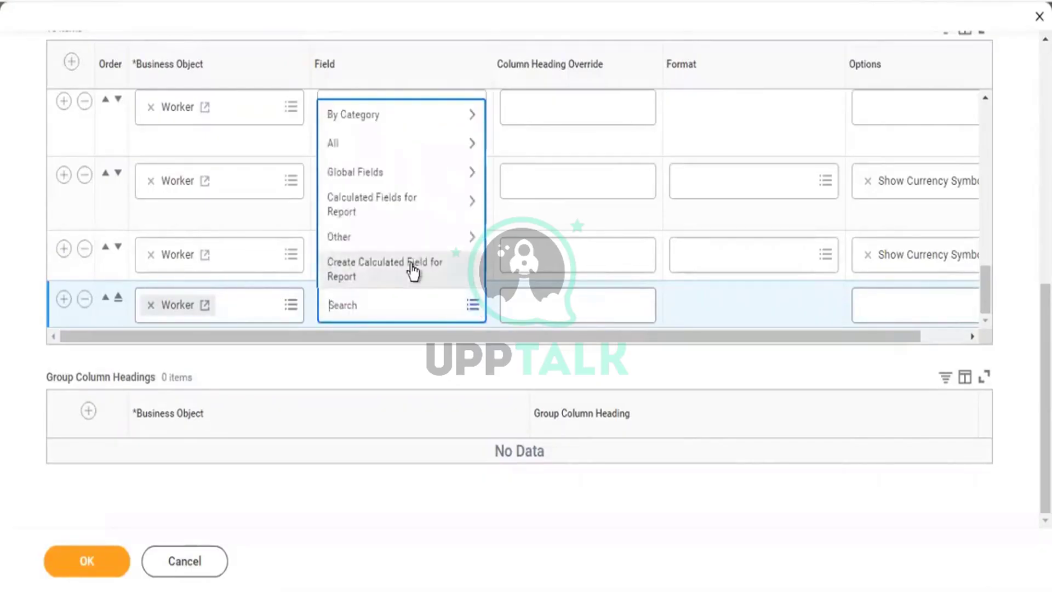
Create a Convert Currency calculated field named 'Total Compensation (LC)' for the new row.
click(414, 271)
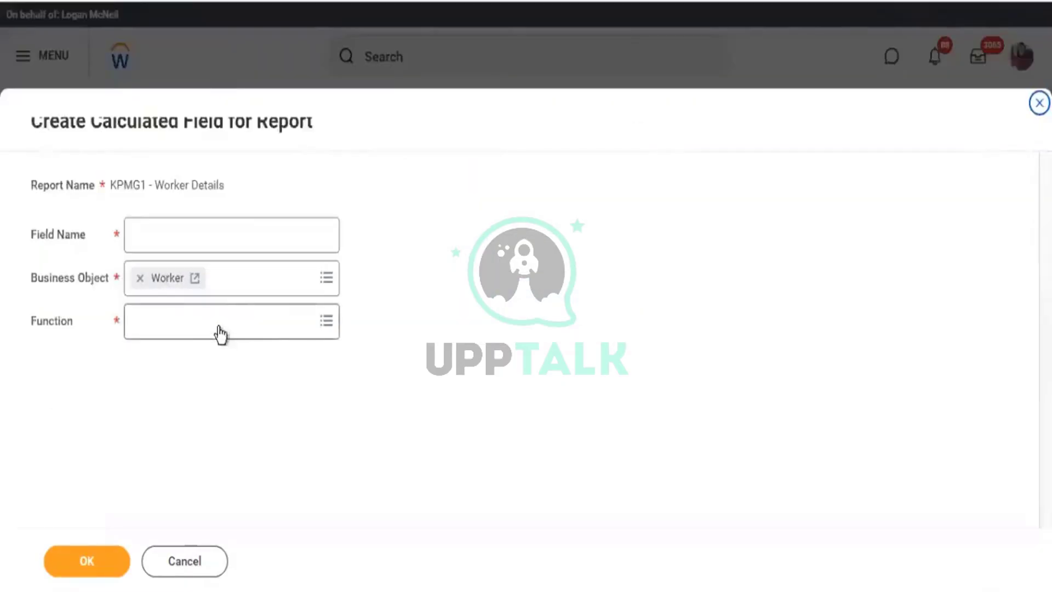
click(224, 315)
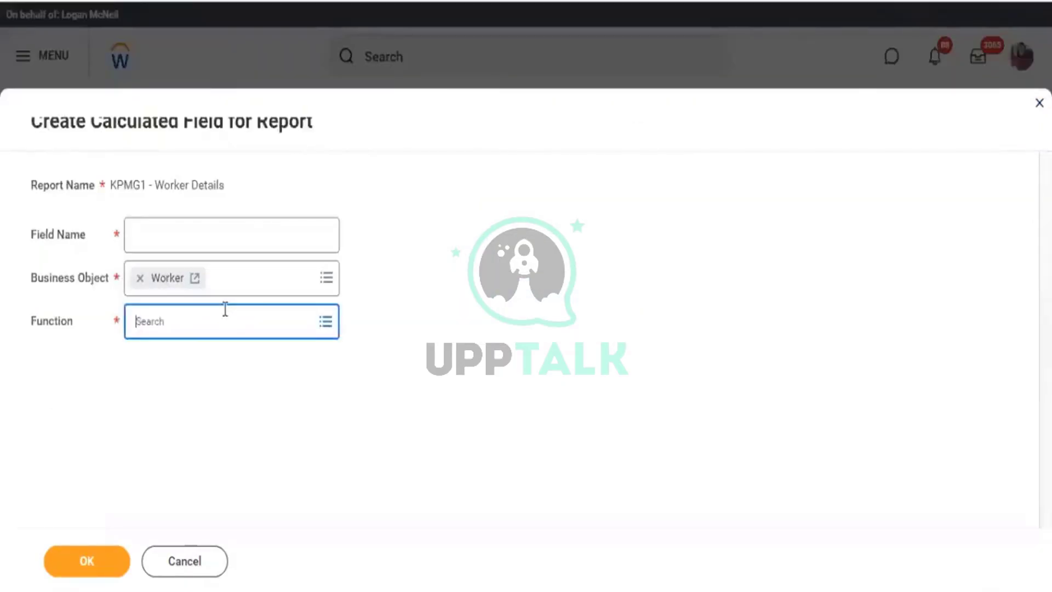
text(curr)
key(Return)
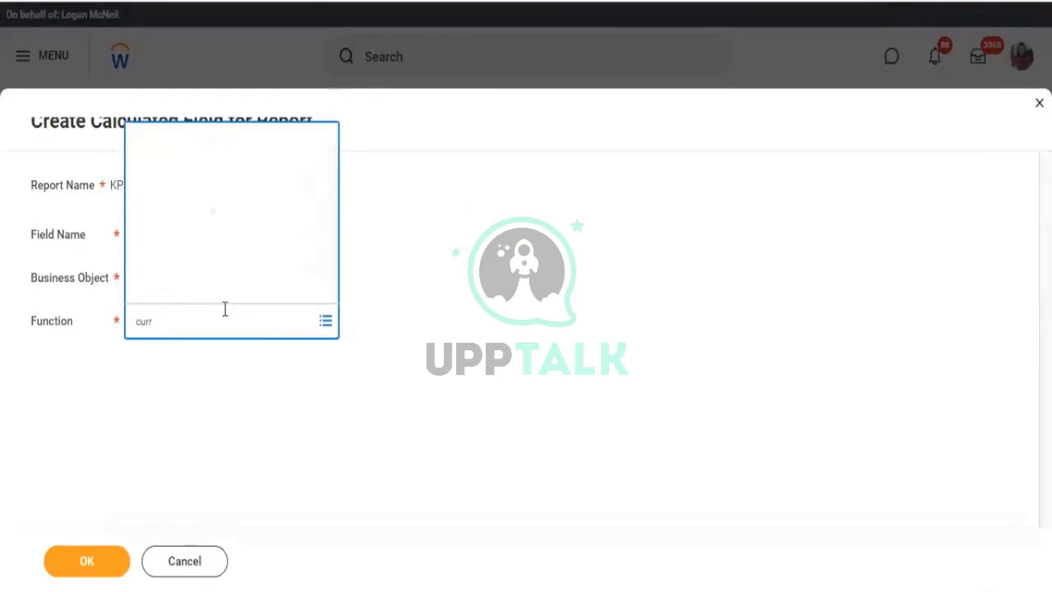
click(210, 230)
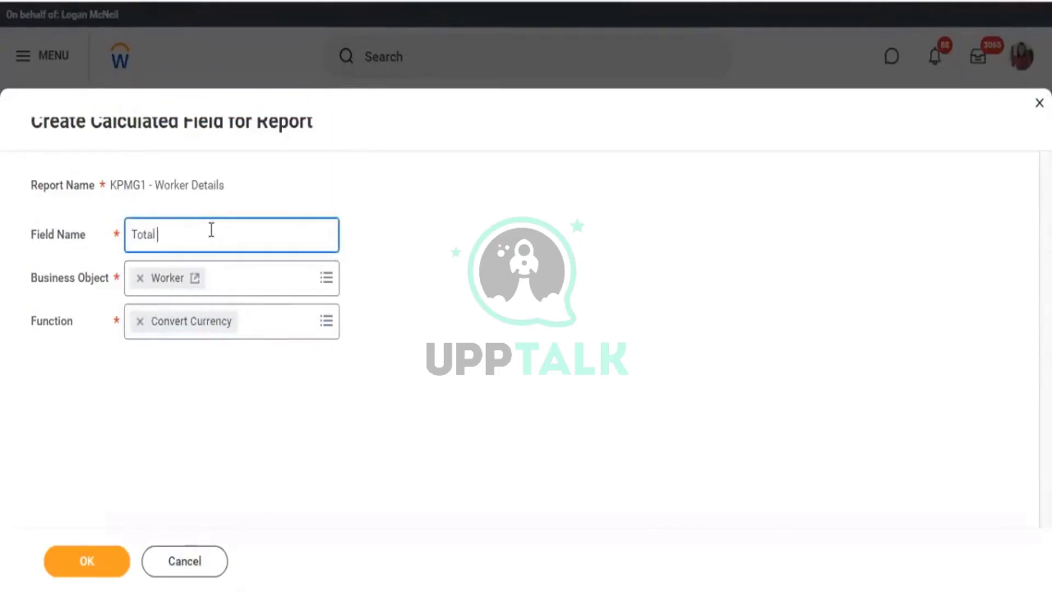
click(98, 567)
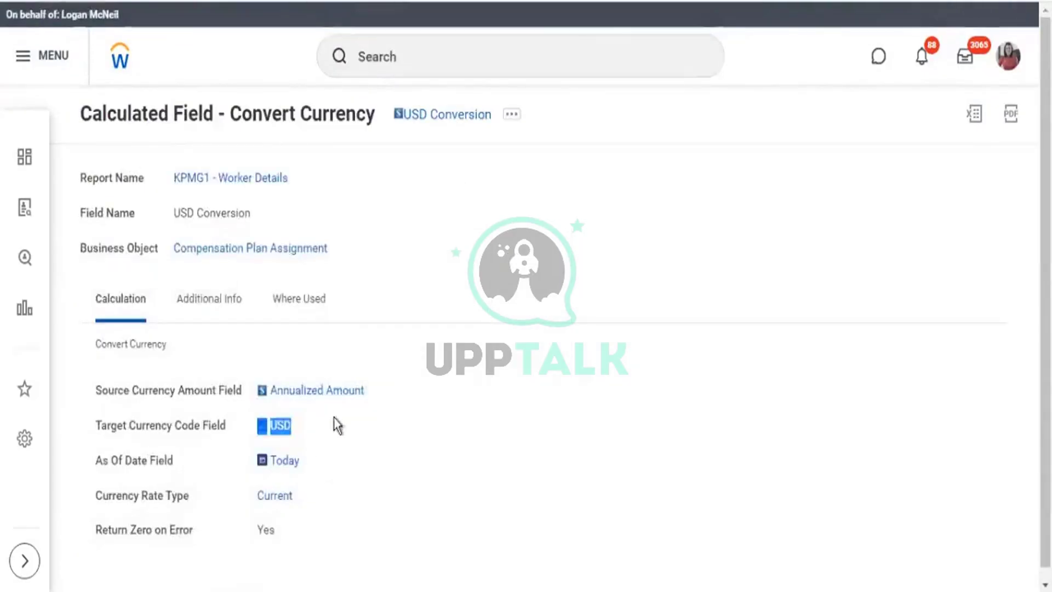
Note the total Comp column name and begin choosing the source currency amount.
drag(336, 425, 265, 431)
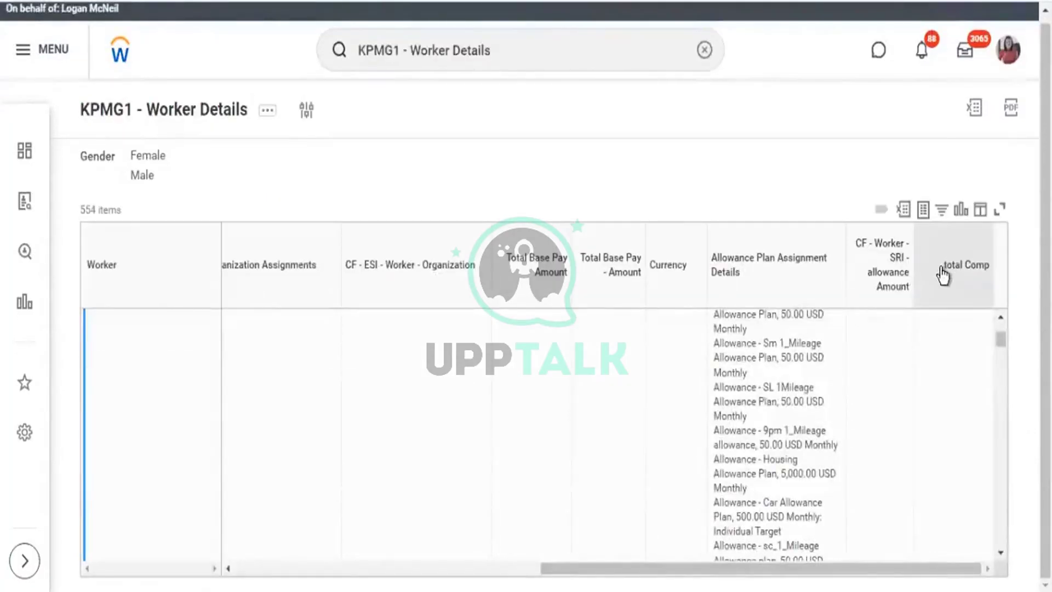
drag(942, 269, 990, 277)
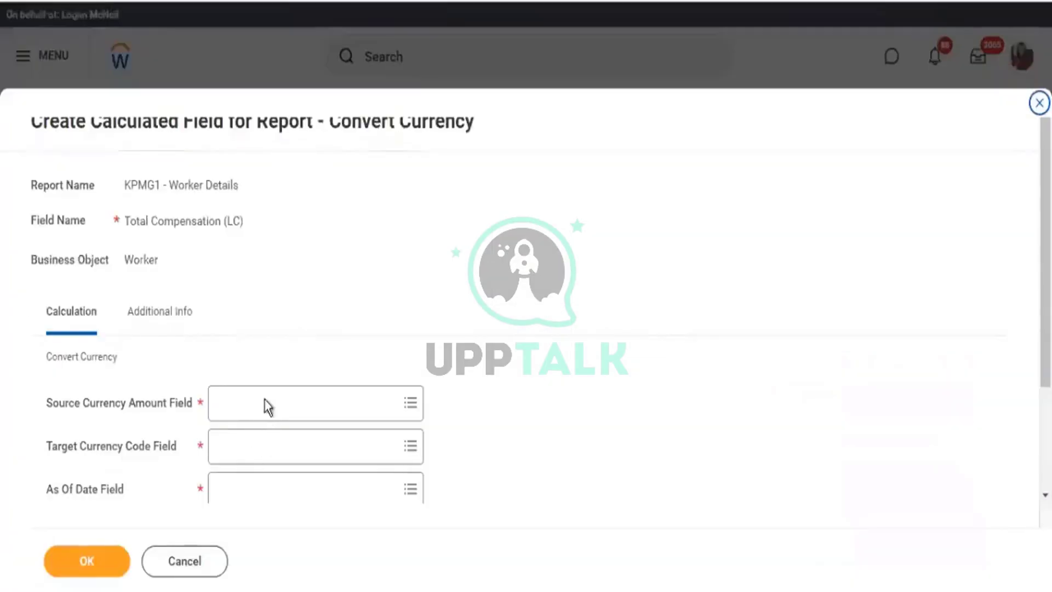
click(264, 401)
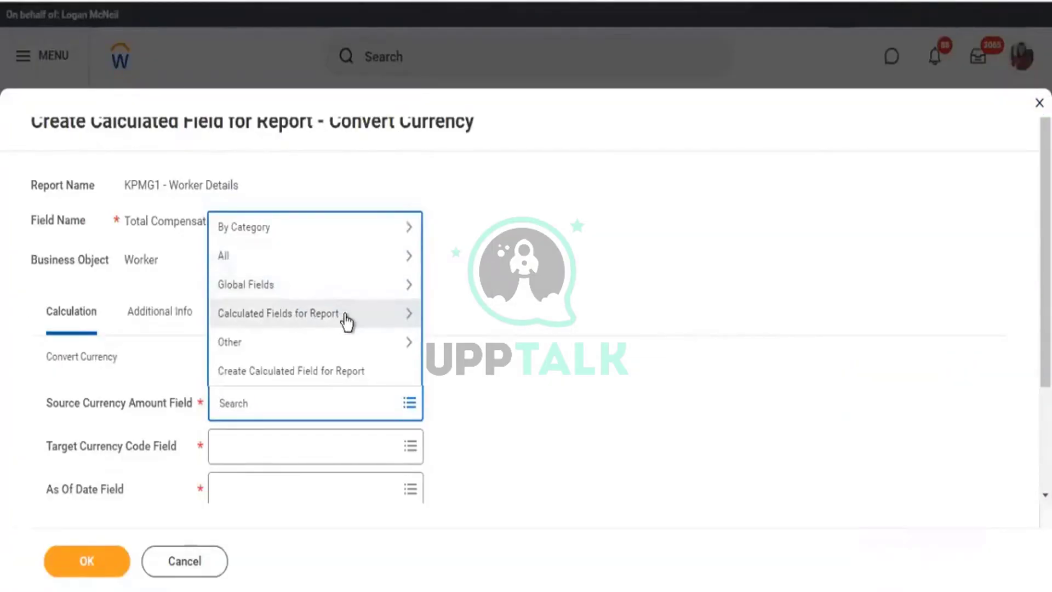
Use the report's calculated field total Comp as the conversion's source amount.
click(362, 315)
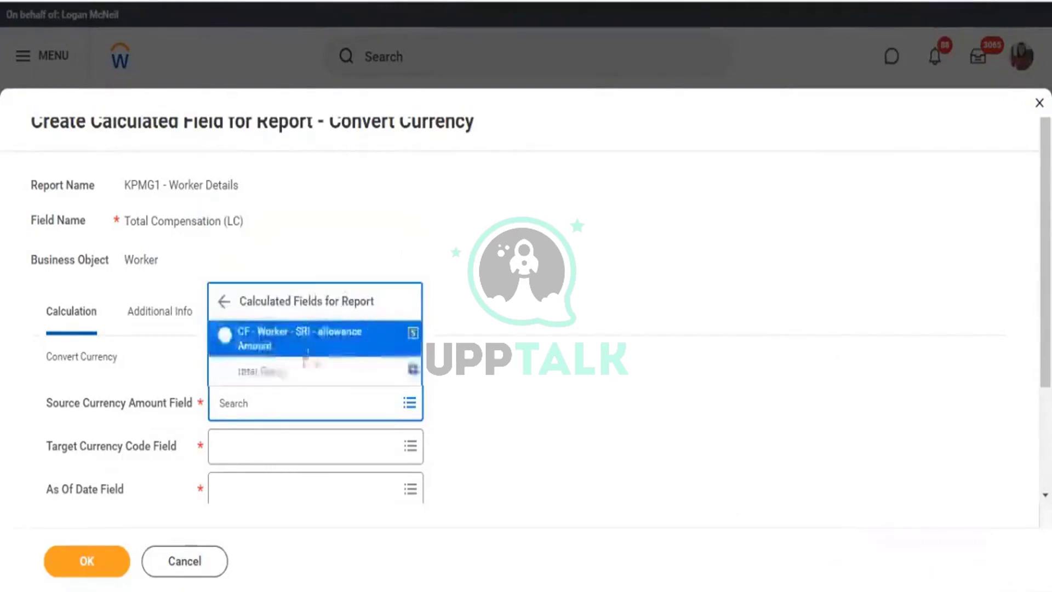
click(262, 377)
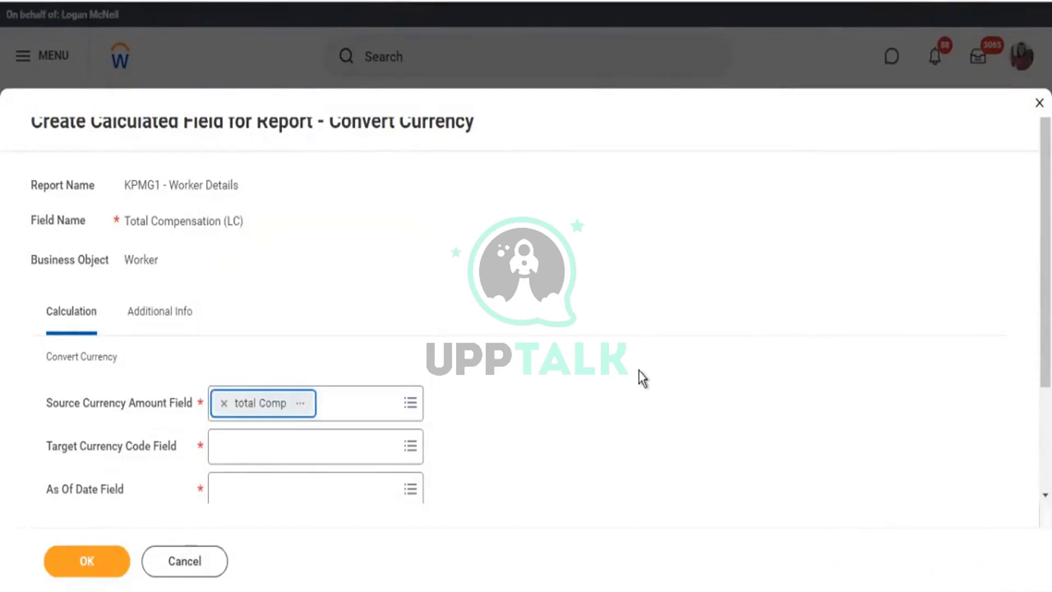
scroll(639, 370, down, 2)
drag(88, 326, 138, 326)
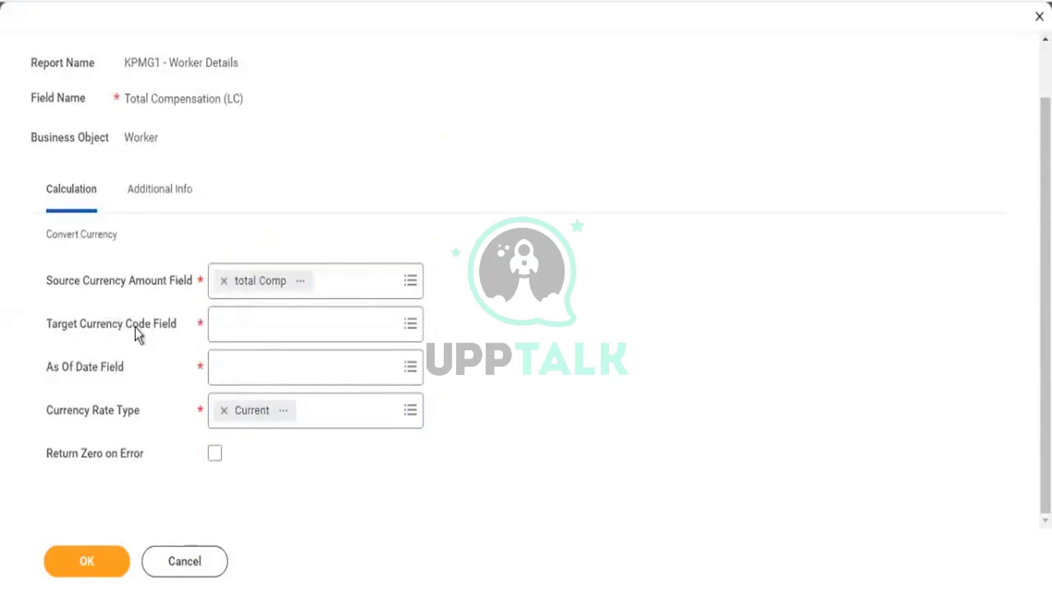
Try USD and then CAD as the target currency code, then remove CAD to clear the field.
click(235, 327)
text(u)
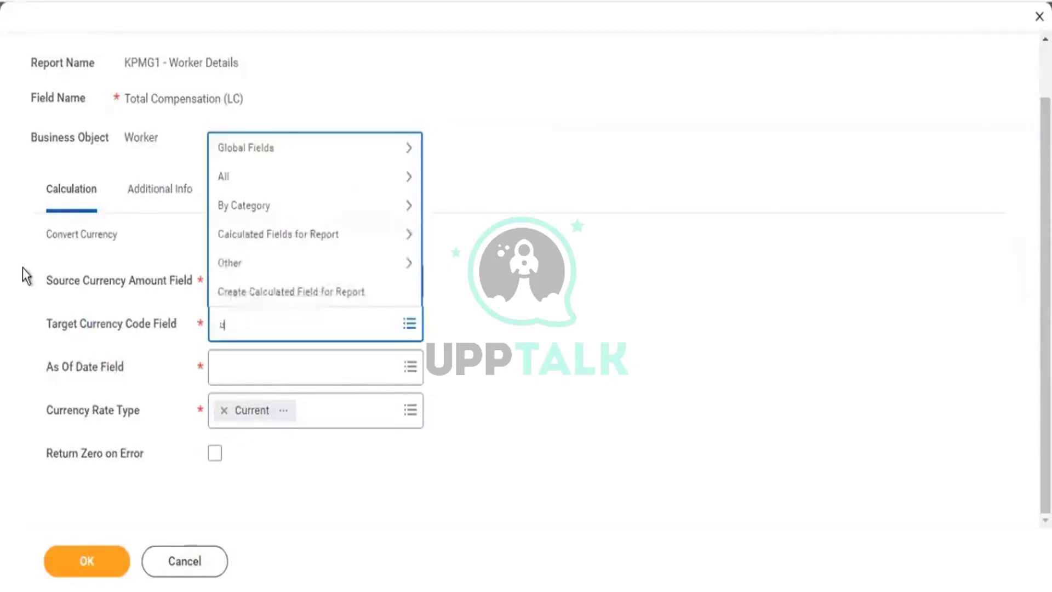
text(sd)
key(Return)
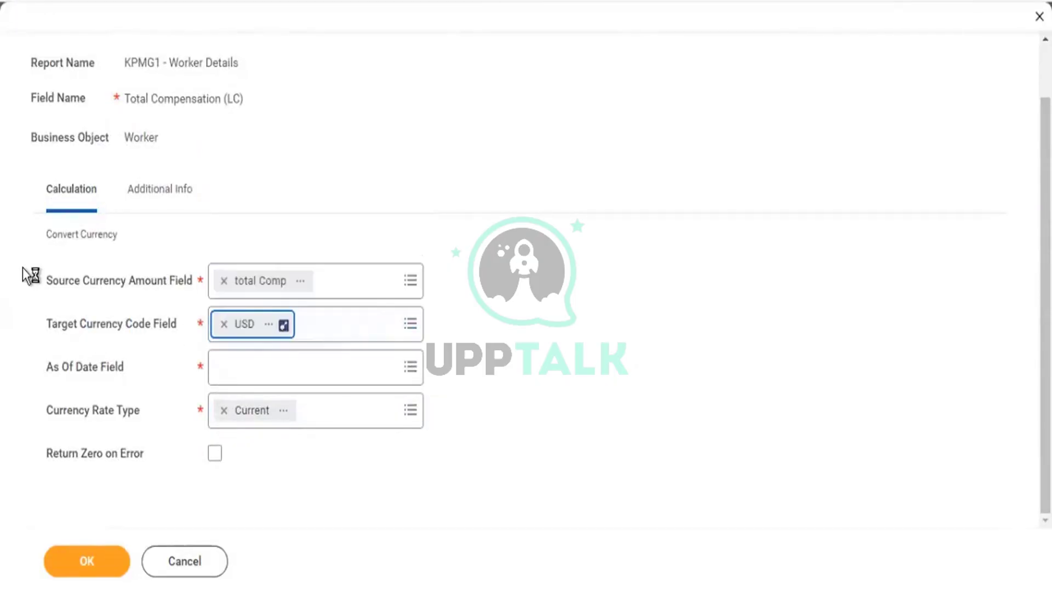
click(415, 327)
text(c)
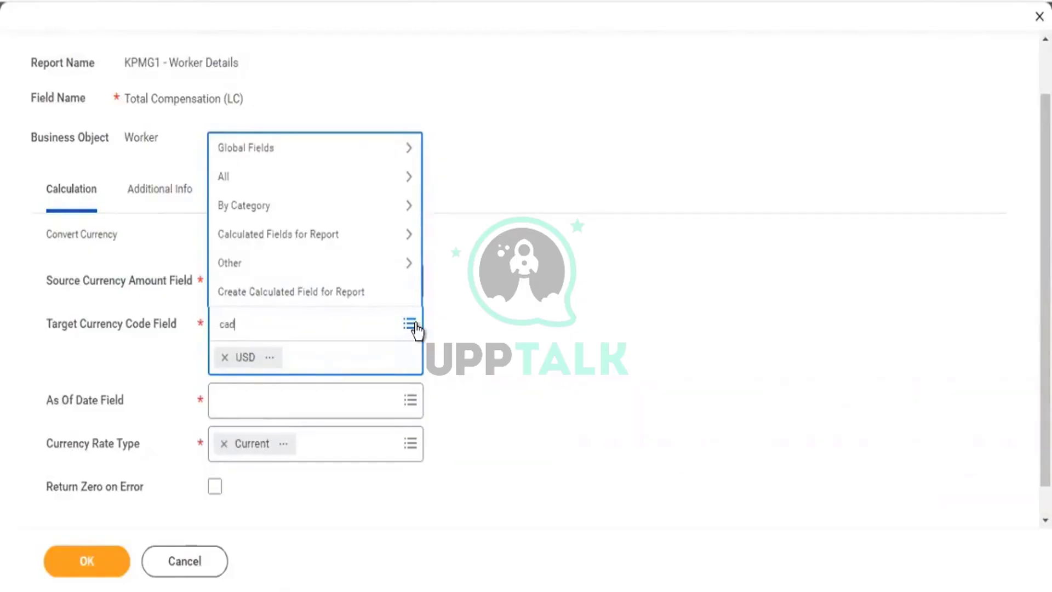
text(ad)
key(Return)
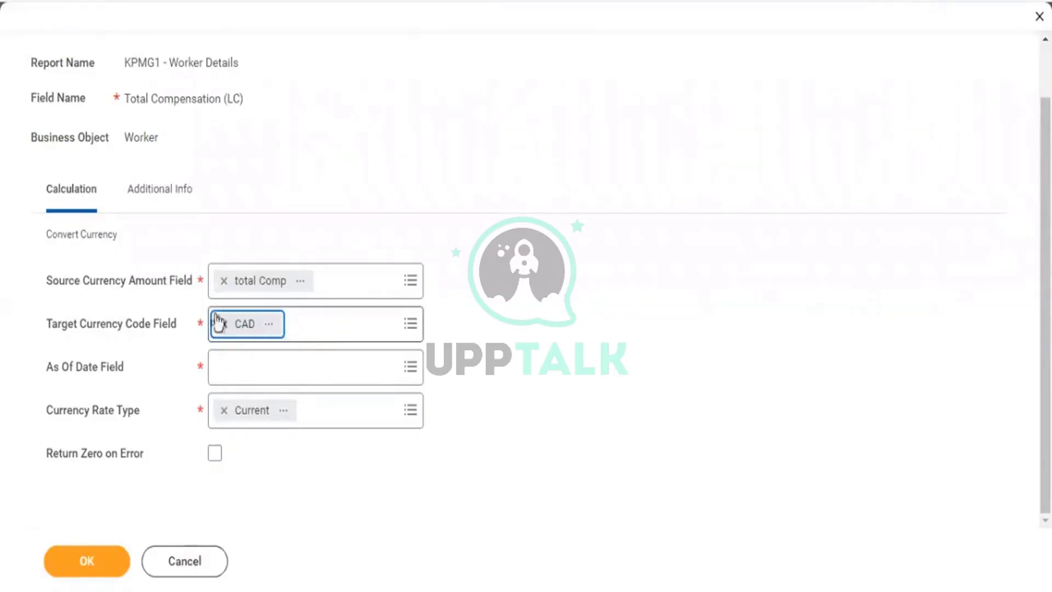
drag(86, 324, 183, 332)
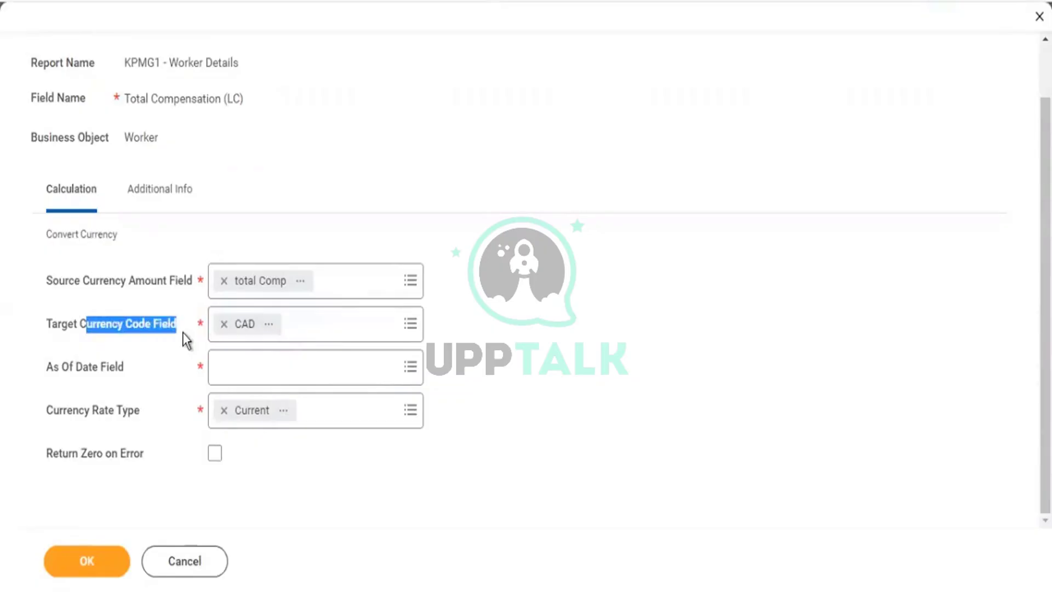
click(259, 330)
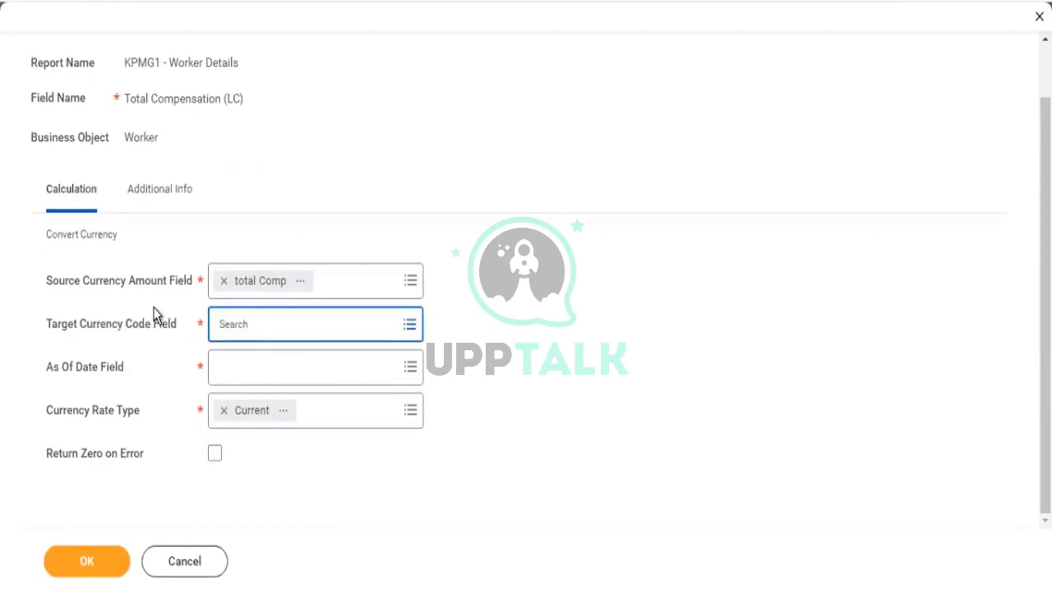
Search 'currency', then 'base currency', and select Total Base Pay - Currency as the target currency code.
text(currency)
key(Return)
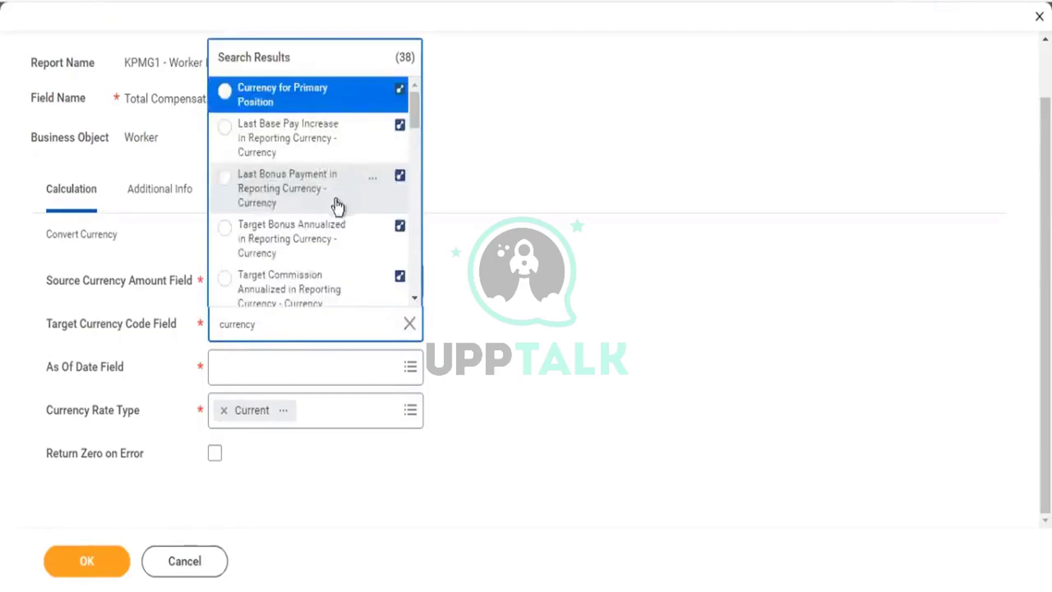
scroll(383, 251, down, 3)
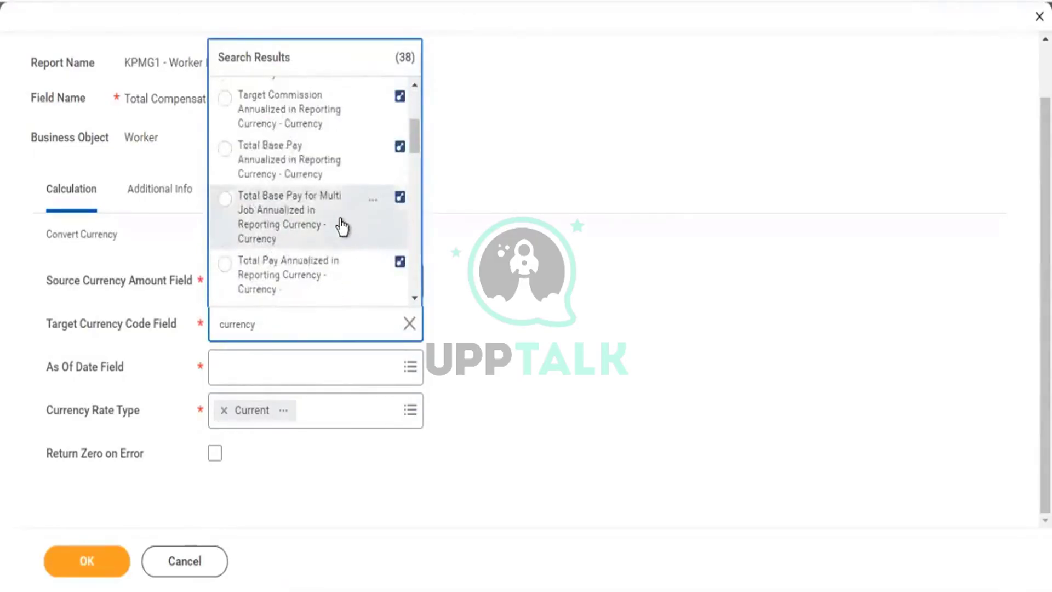
scroll(342, 226, down, 3)
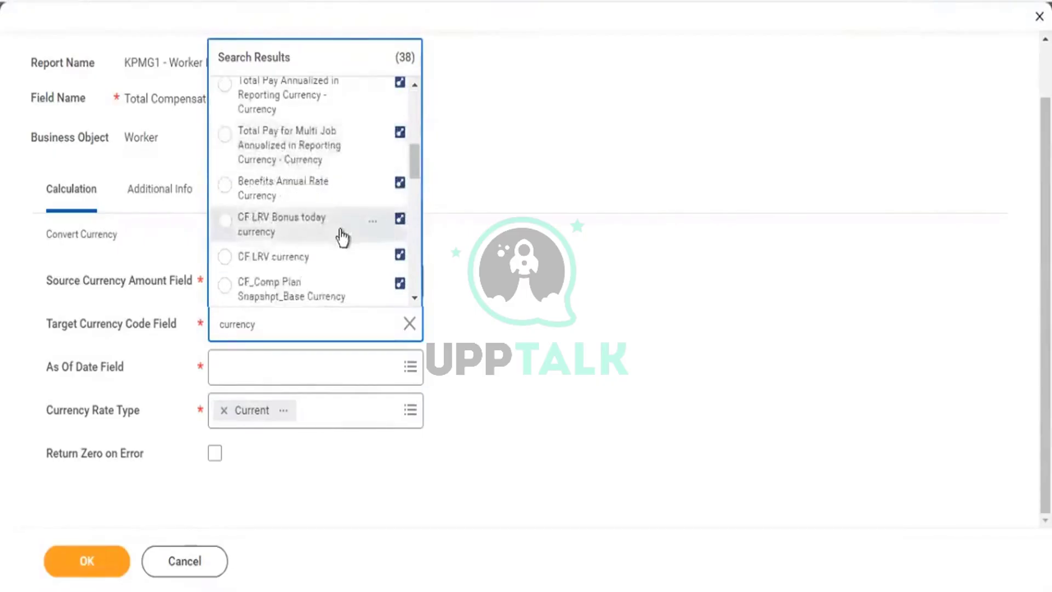
scroll(343, 235, down, 3)
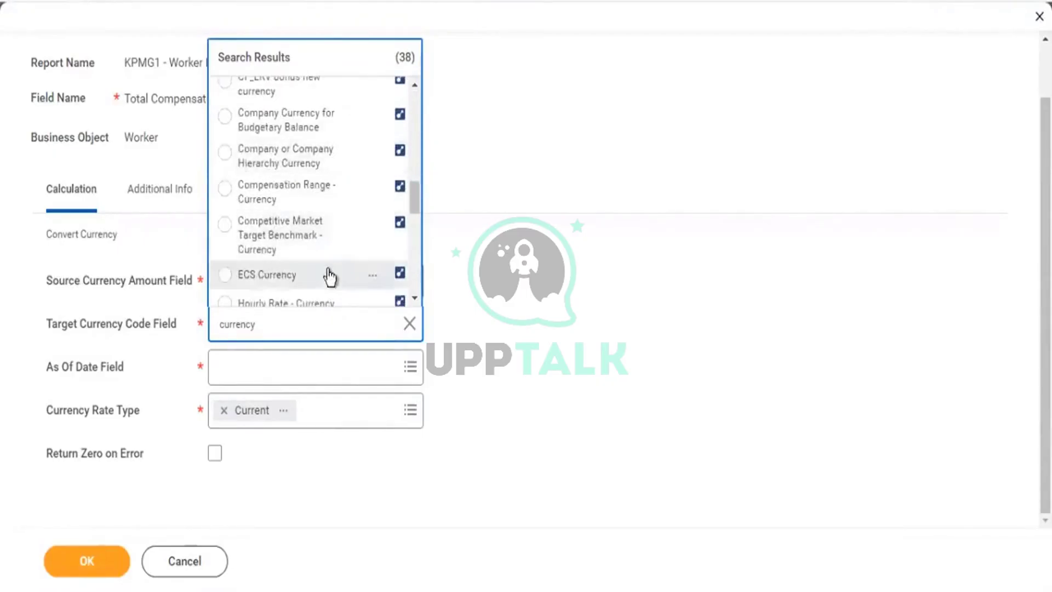
scroll(331, 275, down, 1)
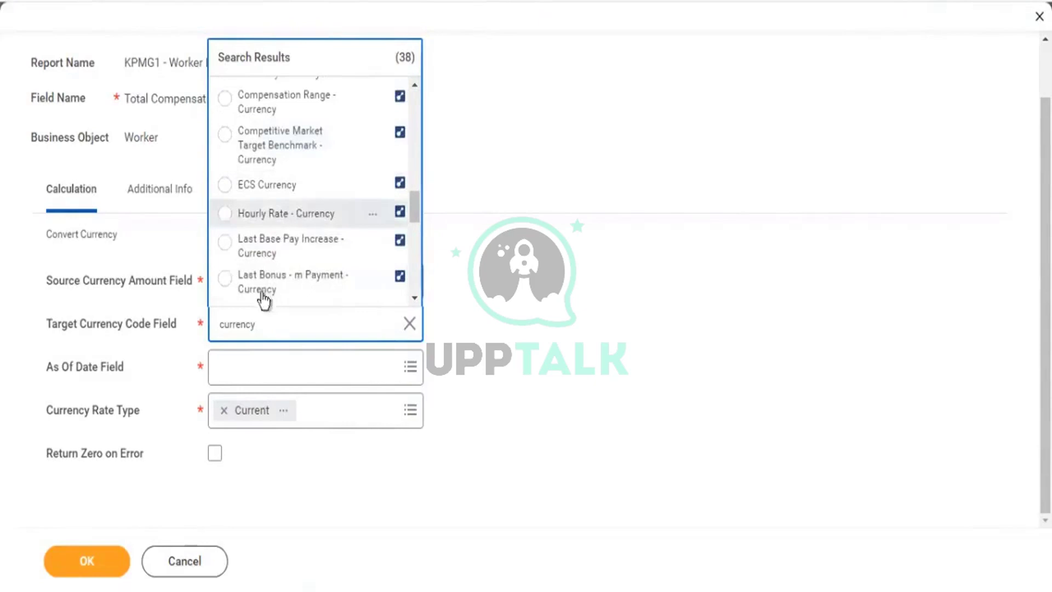
click(238, 320)
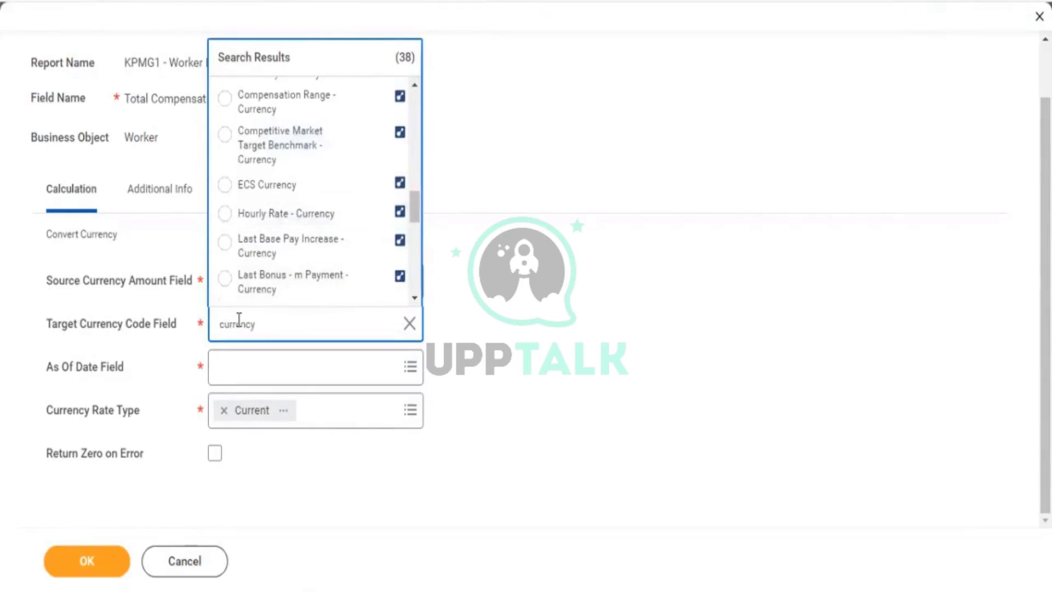
text(base)
key(BackSpace)
key(BackSpace)
key(BackSpace)
key(BackSpace)
text(base)
key(Return)
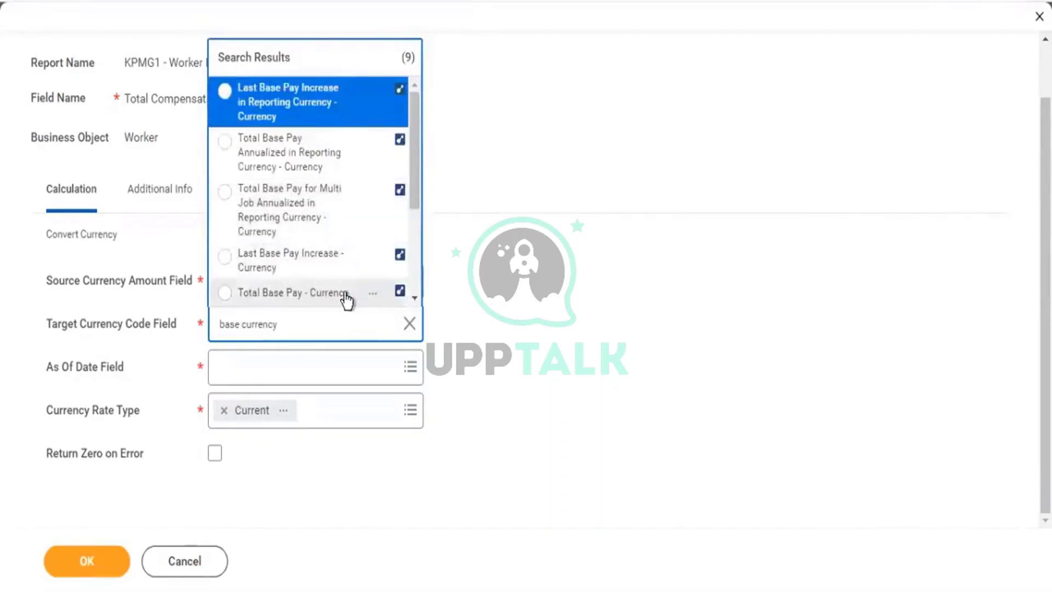
click(346, 300)
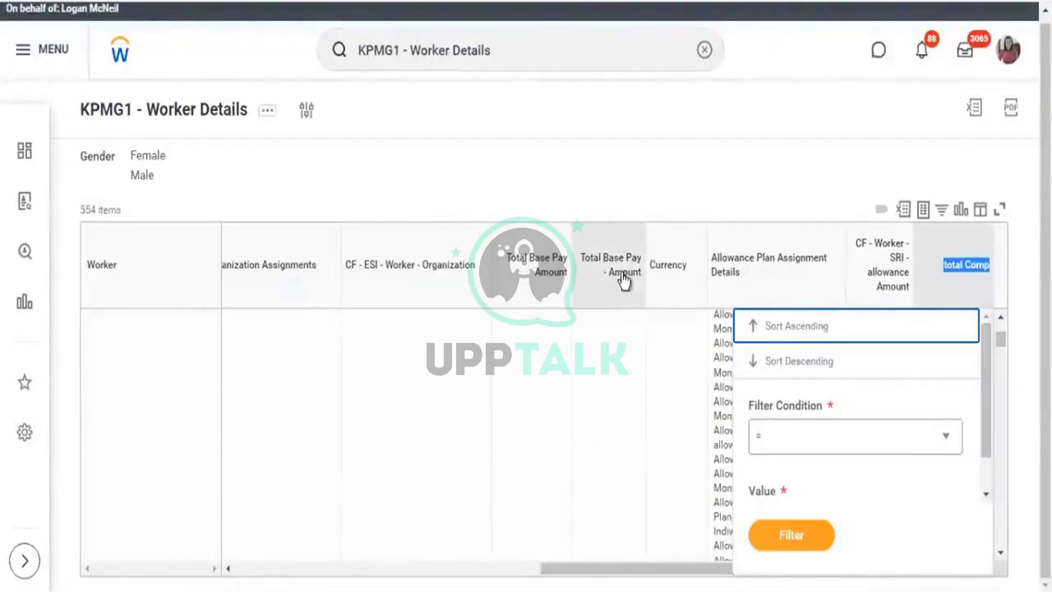
click(630, 285)
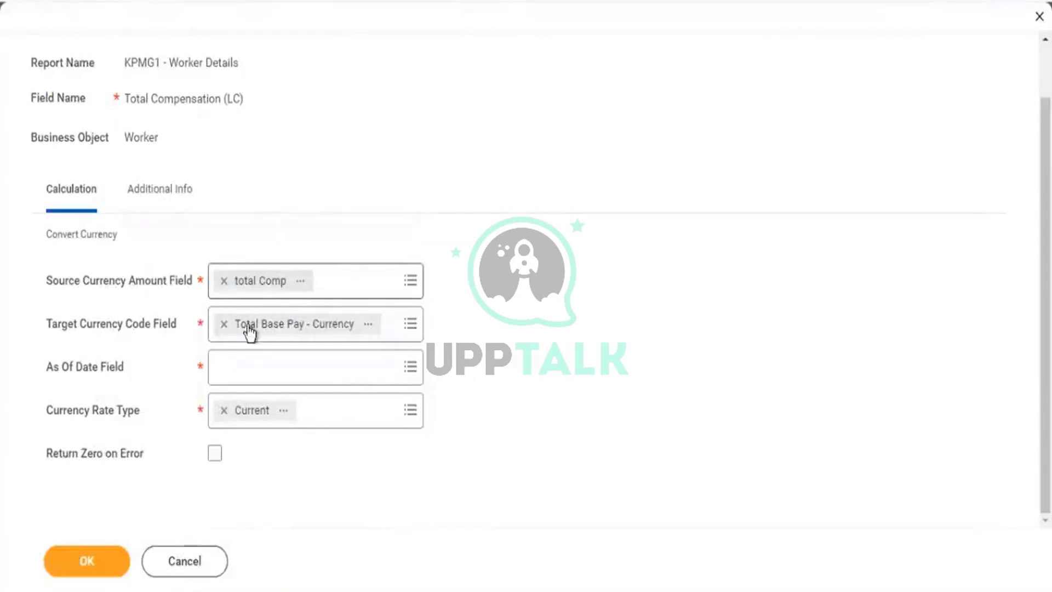
click(419, 326)
drag(69, 329, 157, 334)
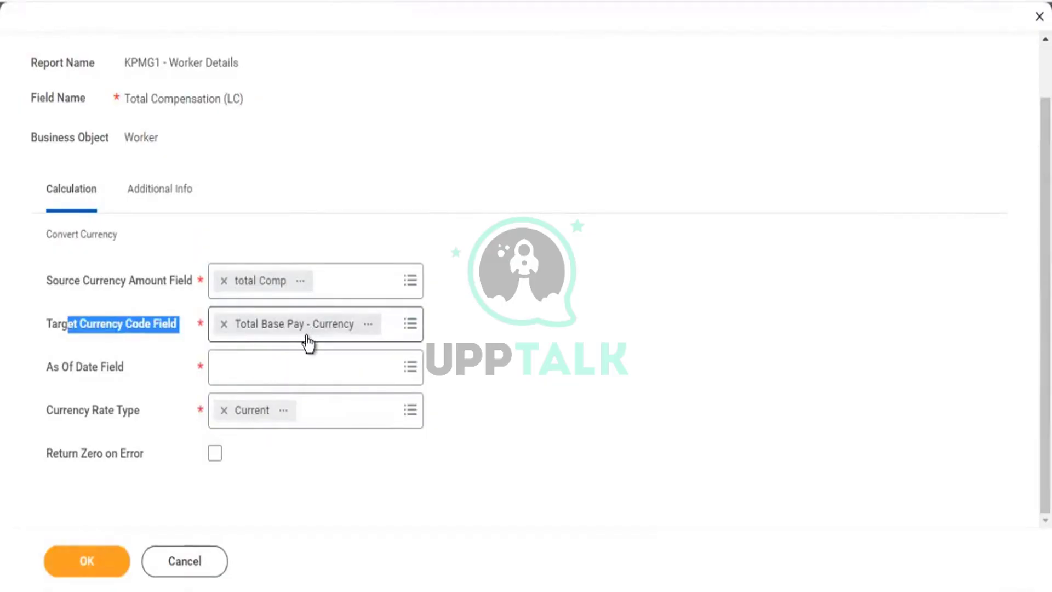
click(237, 366)
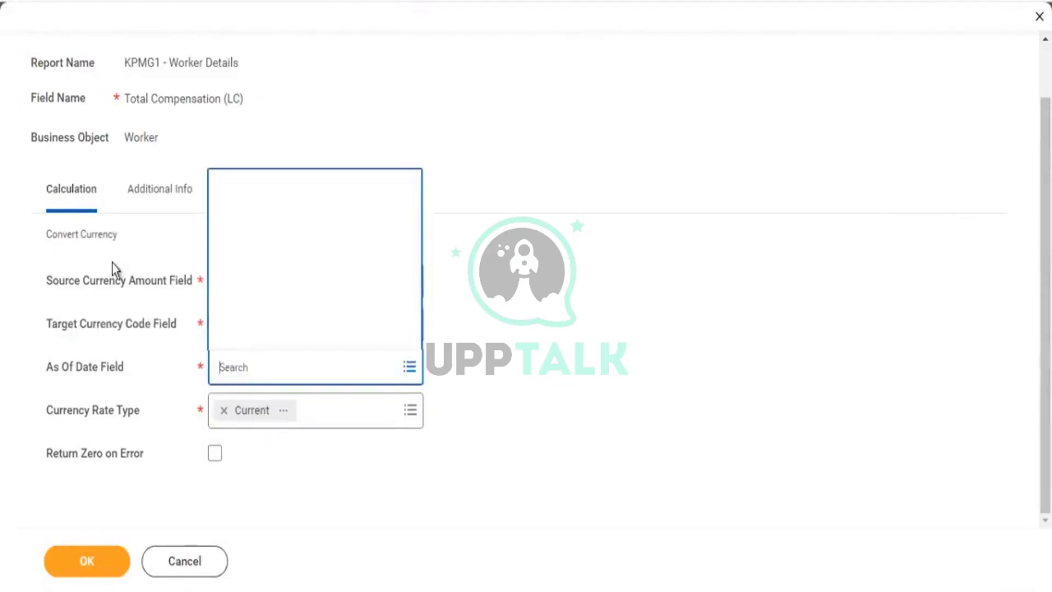
Set the as-of date to Today, enable Return Zero on Error, and save Total Compensation (LC).
text(toda)
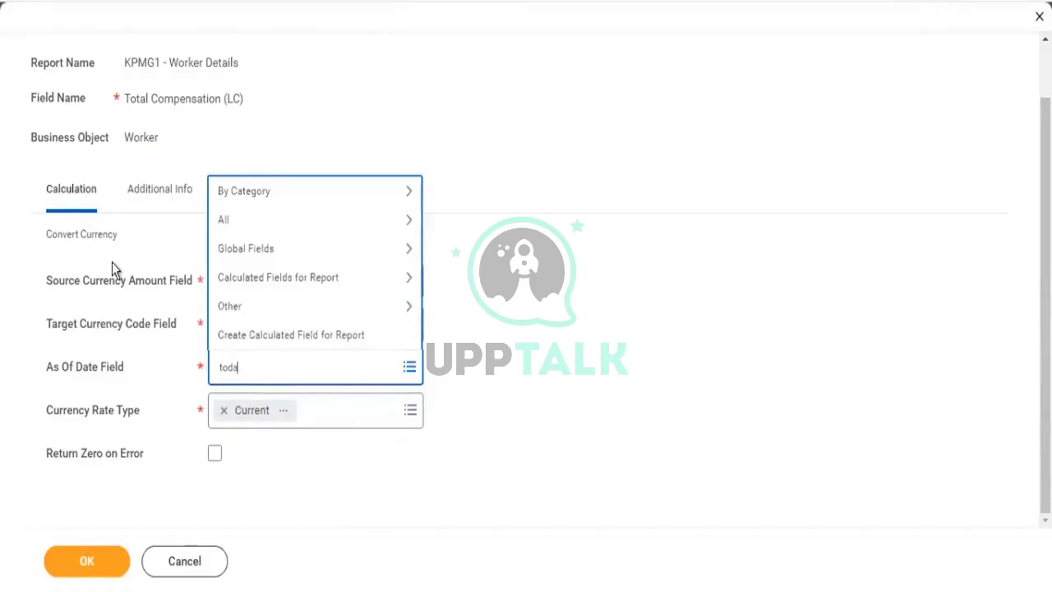
text(y)
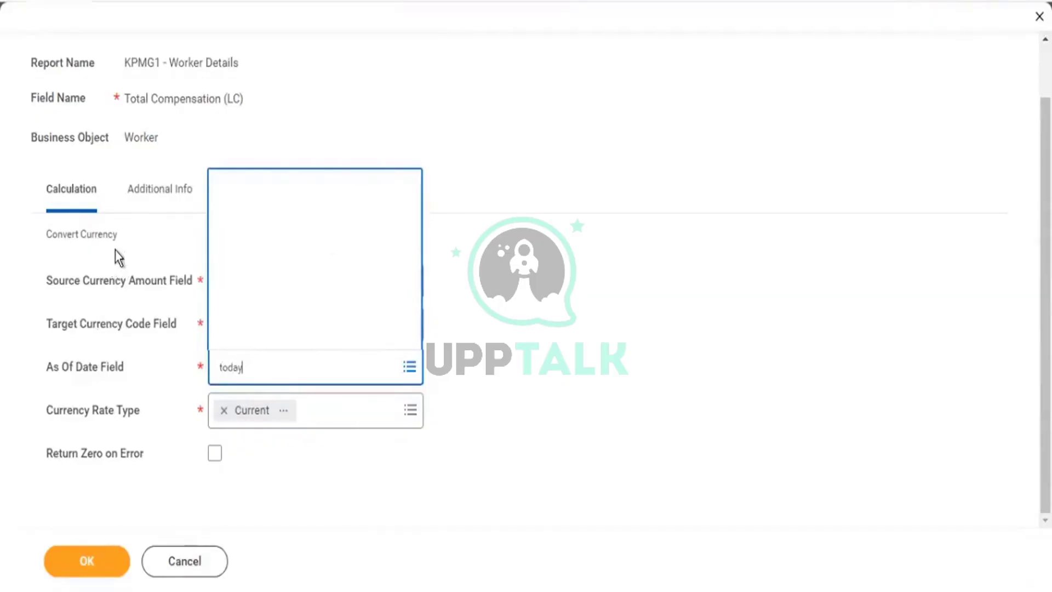
click(269, 91)
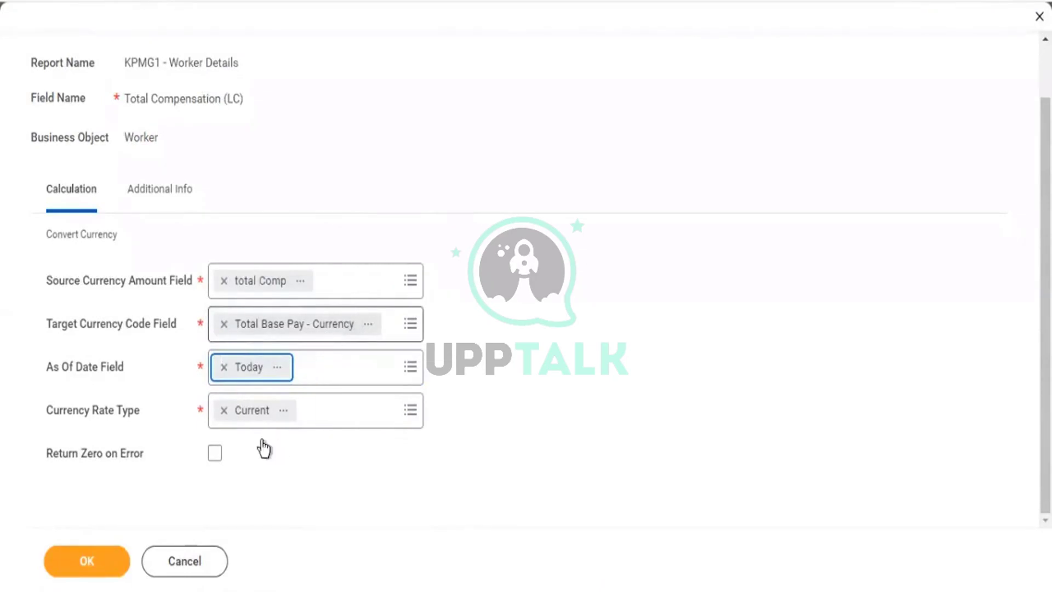
click(235, 452)
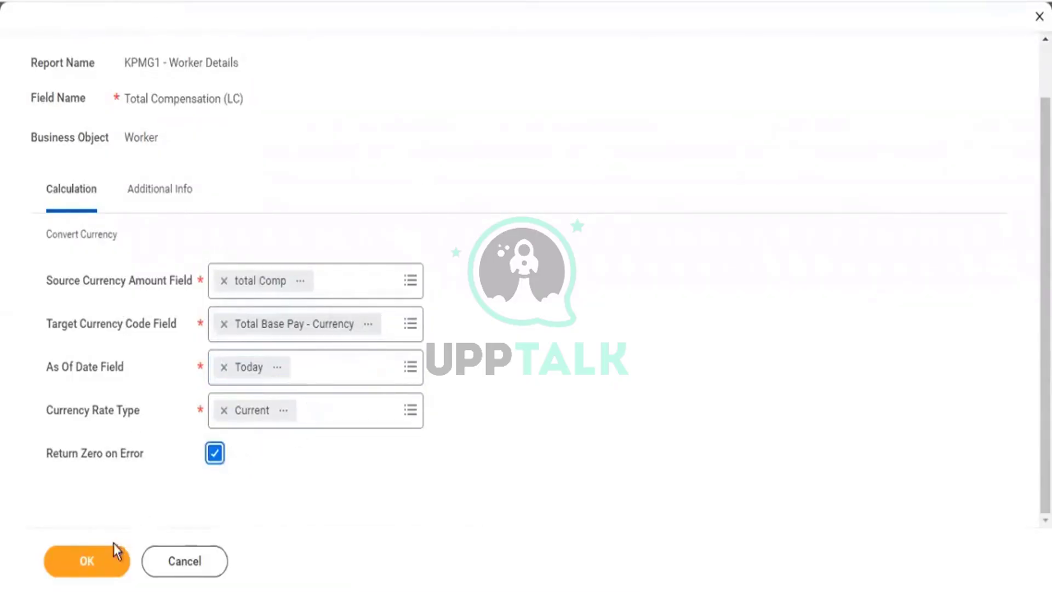
click(111, 561)
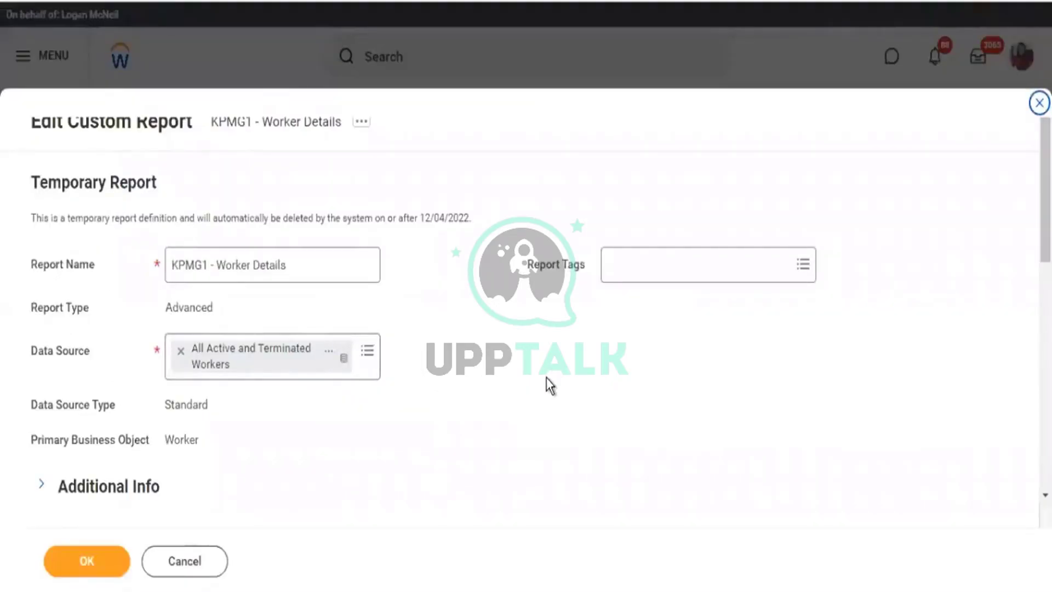
Save the custom report and rerun KPMG1 - Worker Details for Female and Male workers.
scroll(548, 373, down, 5)
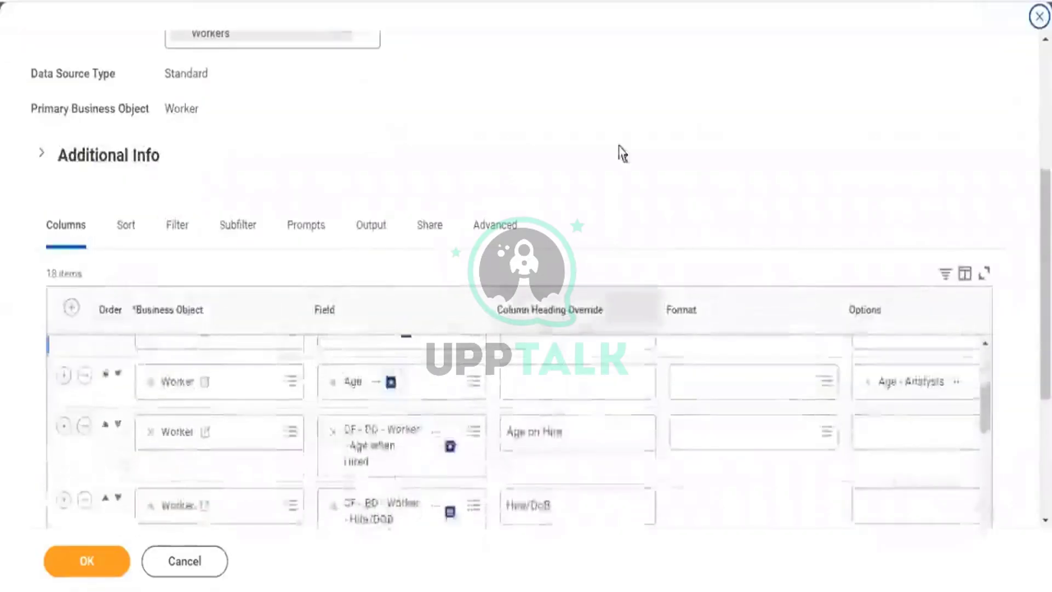
scroll(585, 449, down, 8)
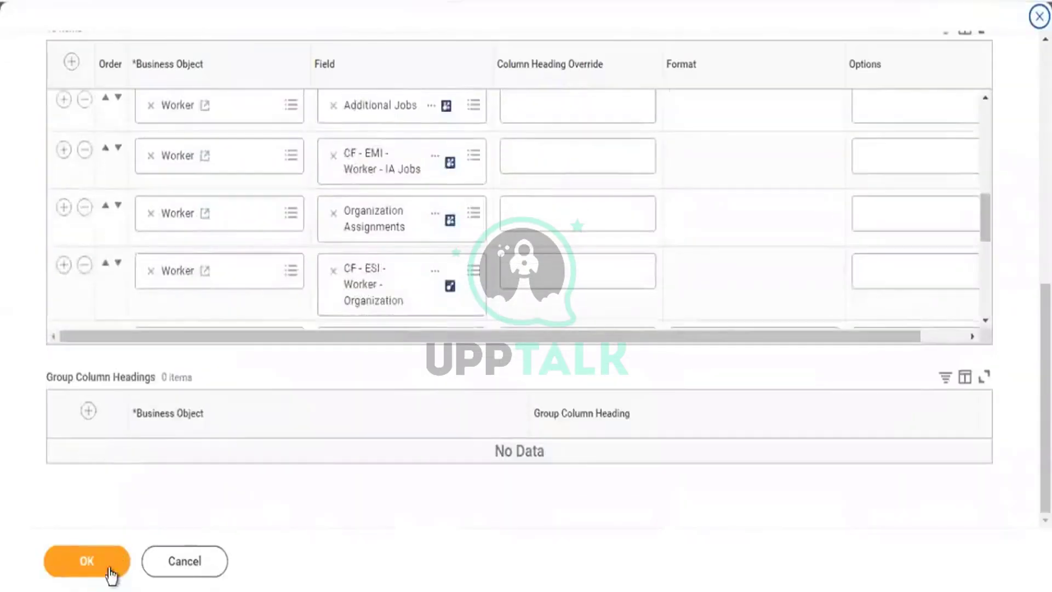
click(112, 575)
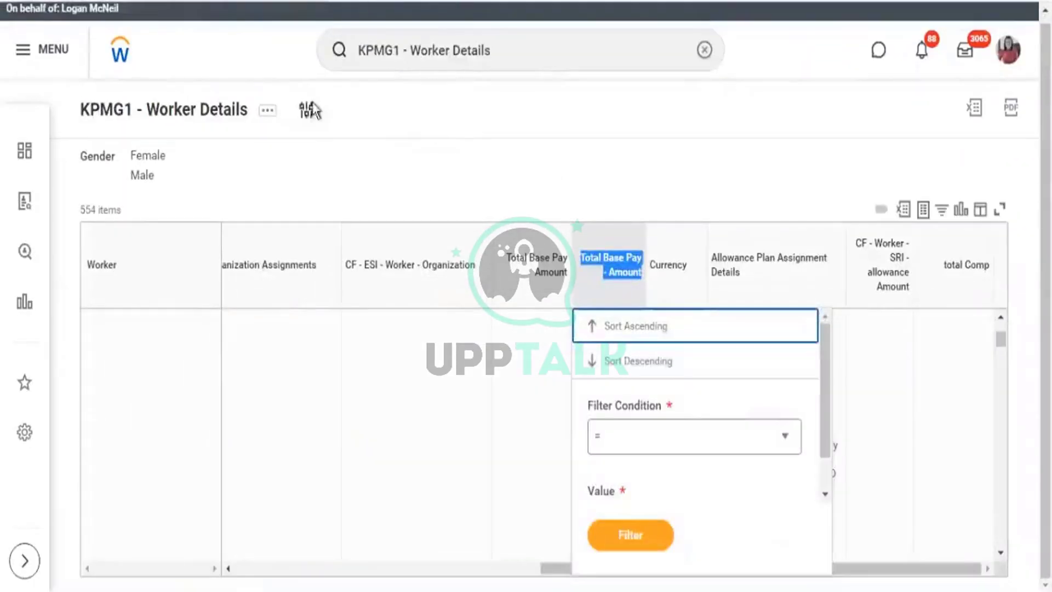
click(308, 112)
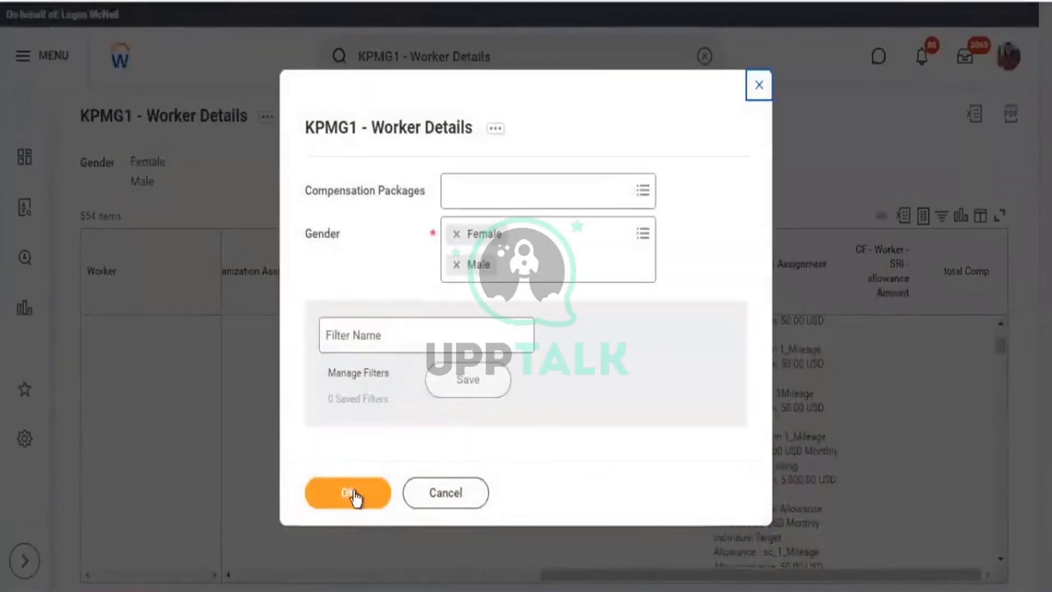
click(352, 492)
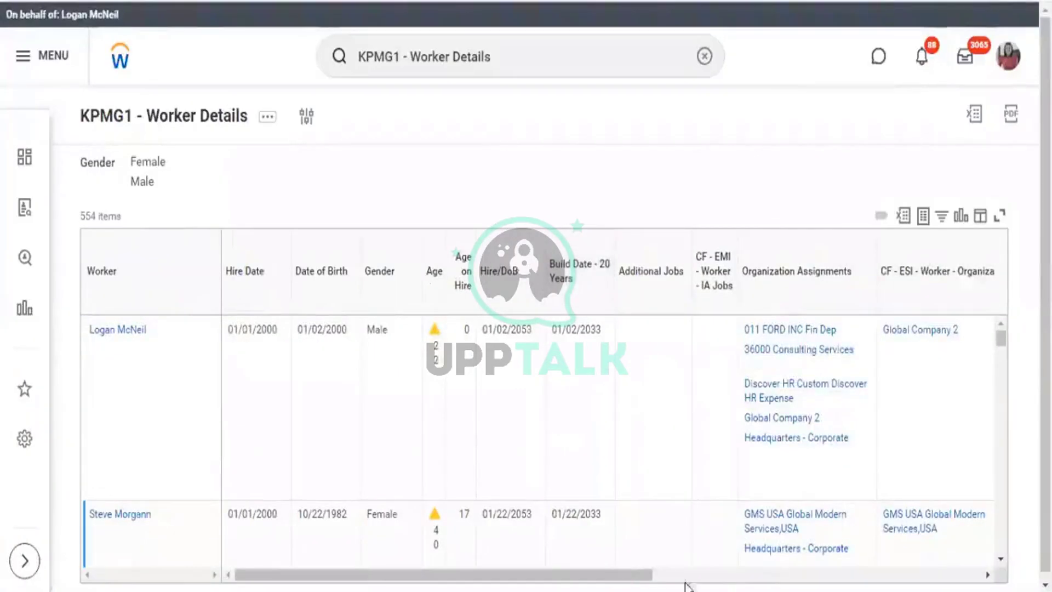
Review the new Total Compensation (LC) column, then open the Currency column's sort and filter menu.
scroll(686, 586, right, 3)
scroll(740, 584, right, 10)
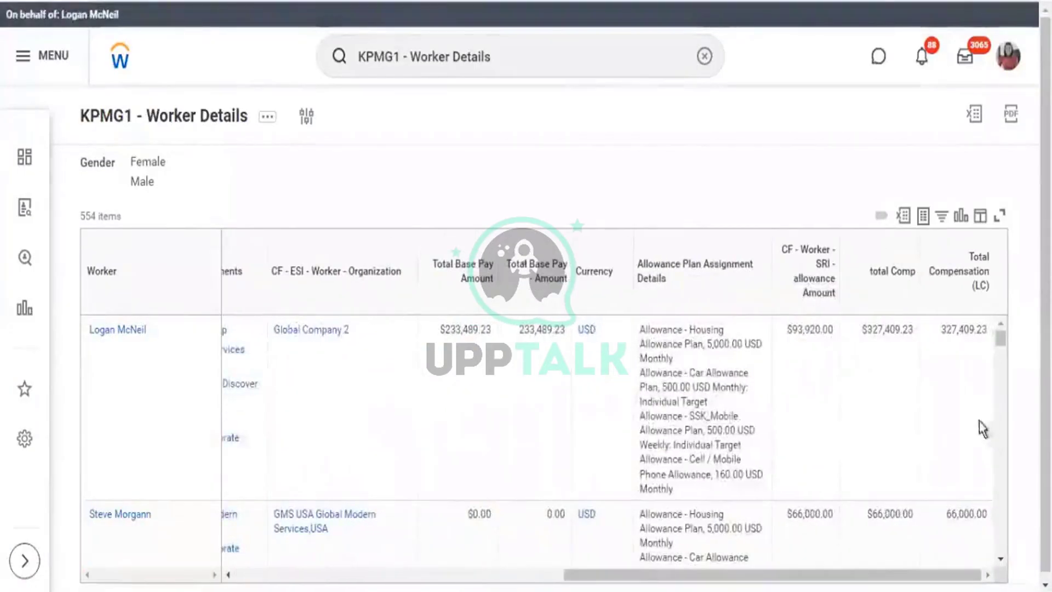
scroll(959, 446, down, 5)
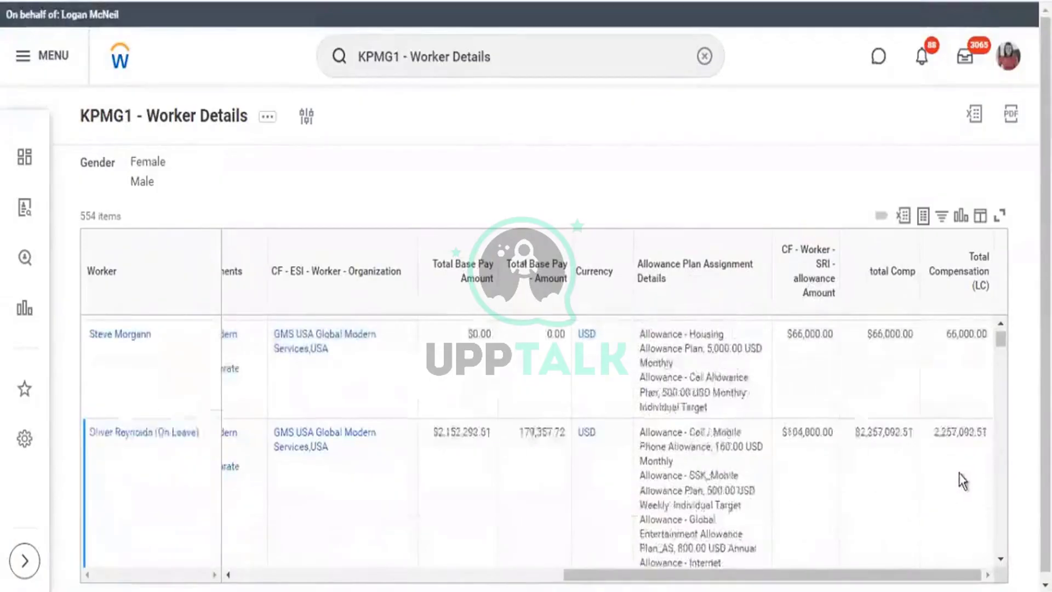
scroll(961, 480, down, 3)
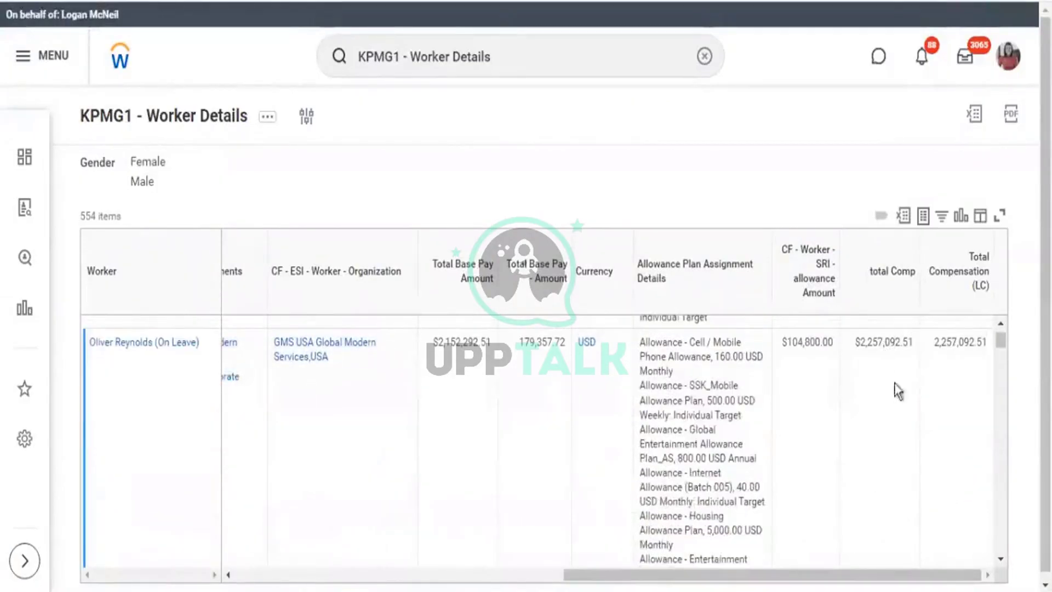
scroll(957, 427, down, 5)
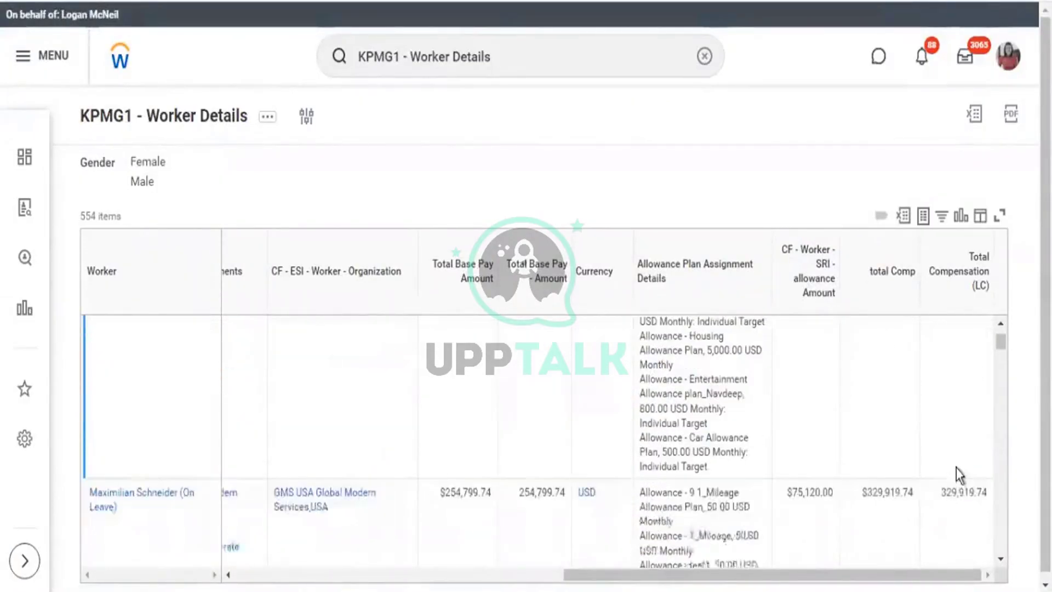
scroll(955, 482, down, 10)
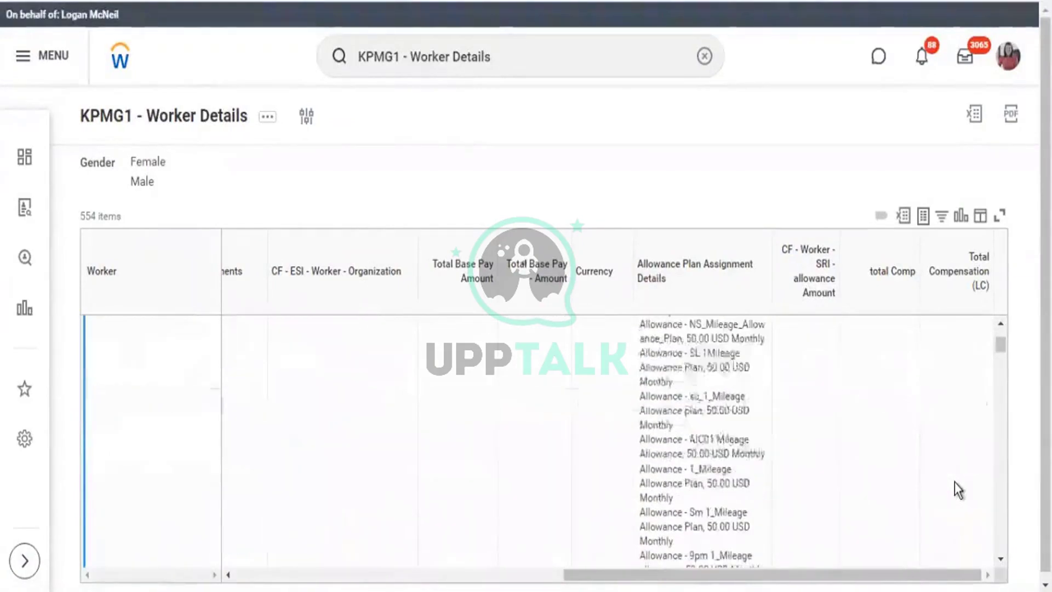
scroll(954, 481, down, 7)
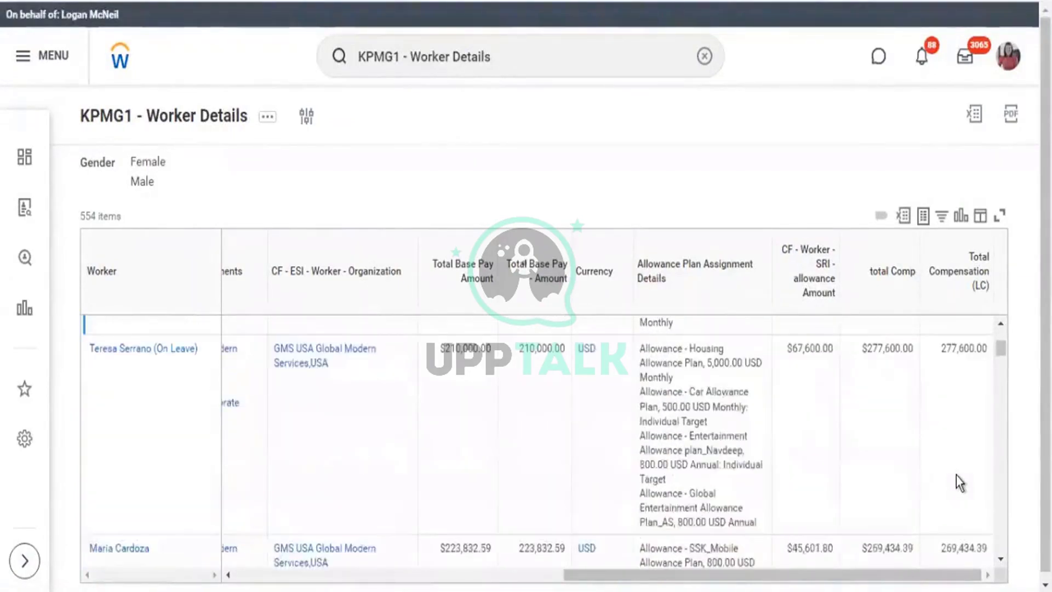
scroll(959, 482, down, 10)
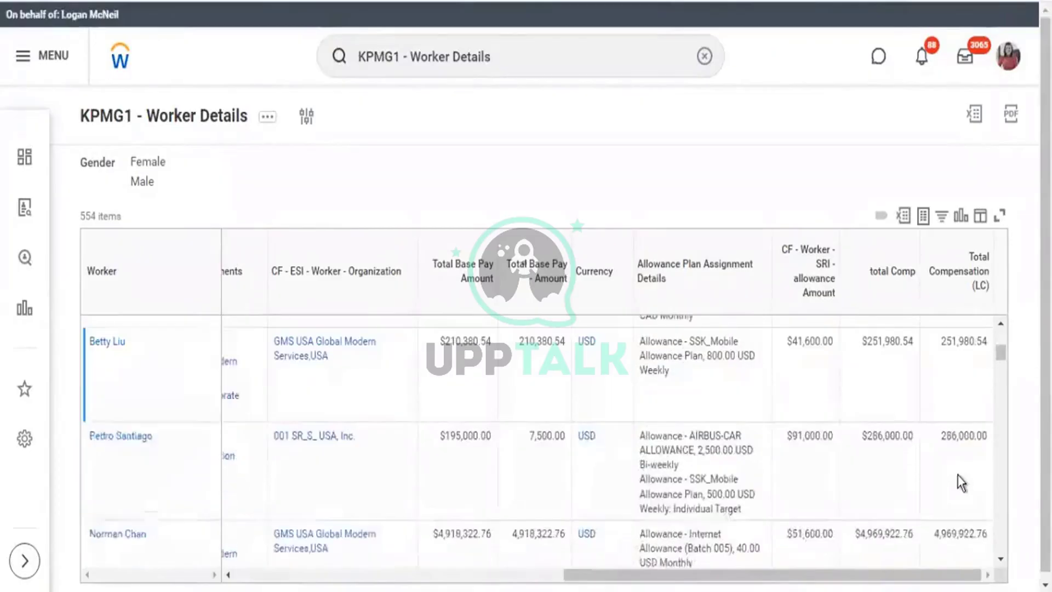
scroll(958, 476, down, 3)
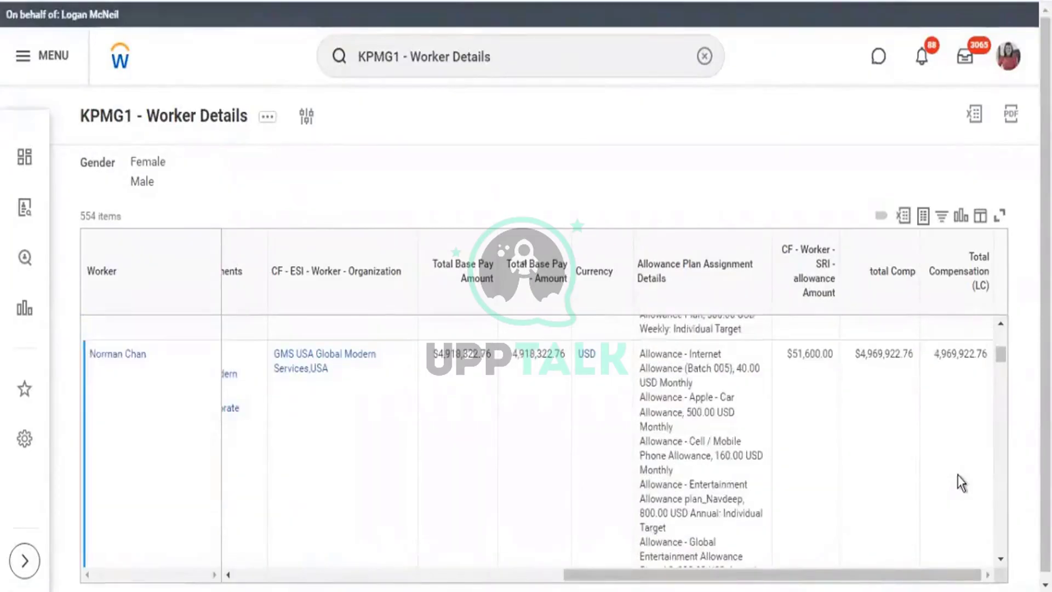
scroll(958, 473, down, 10)
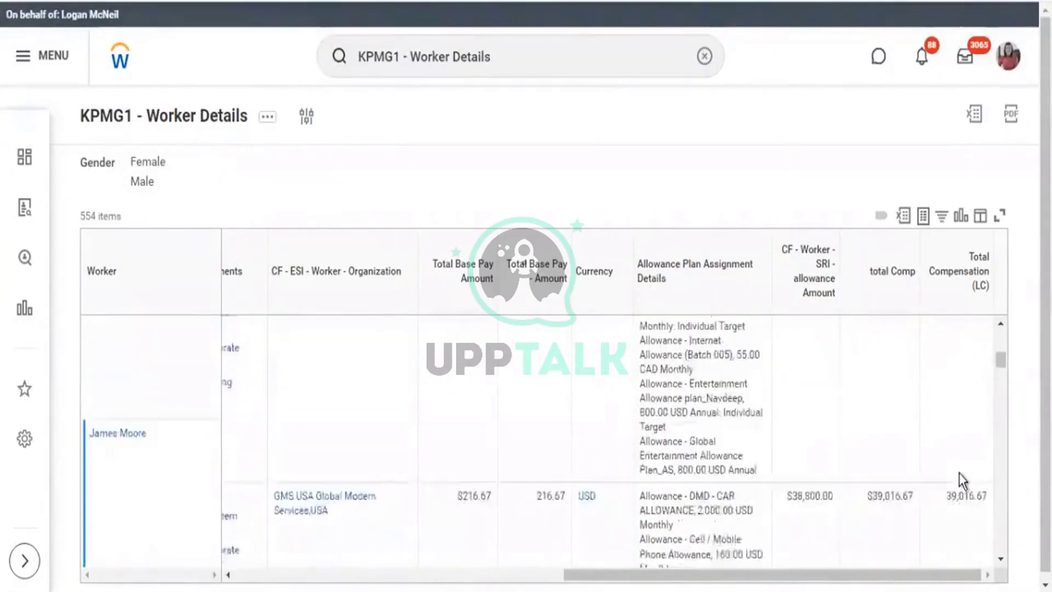
scroll(959, 475, down, 10)
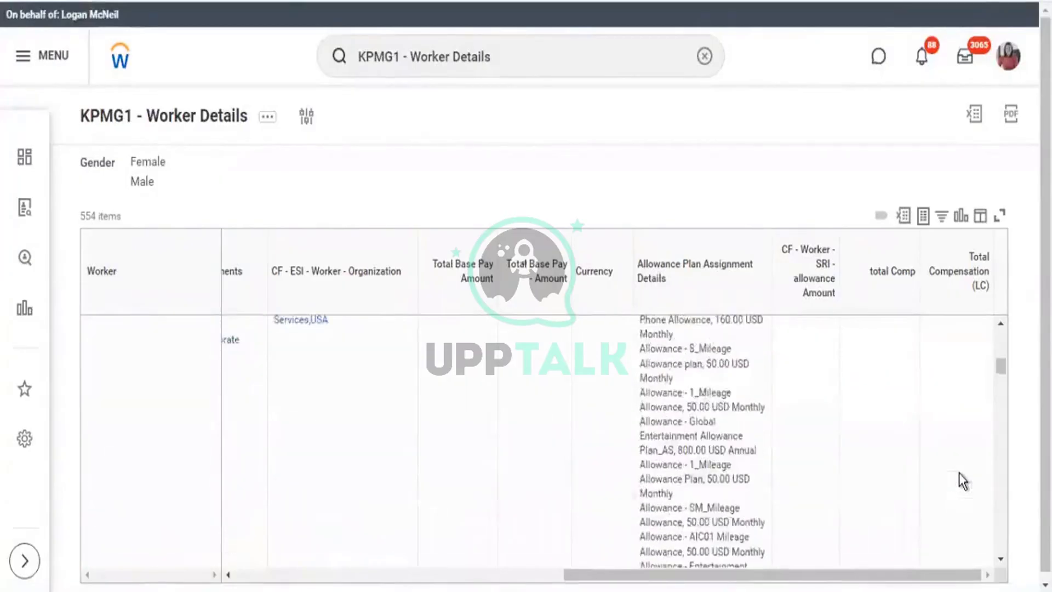
scroll(959, 474, down, 8)
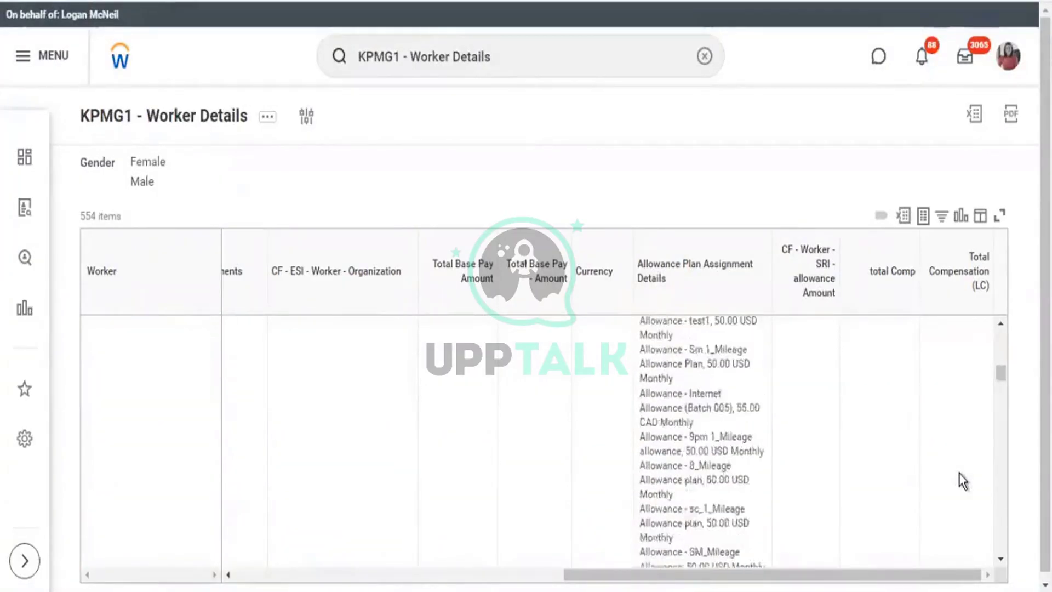
scroll(959, 475, down, 10)
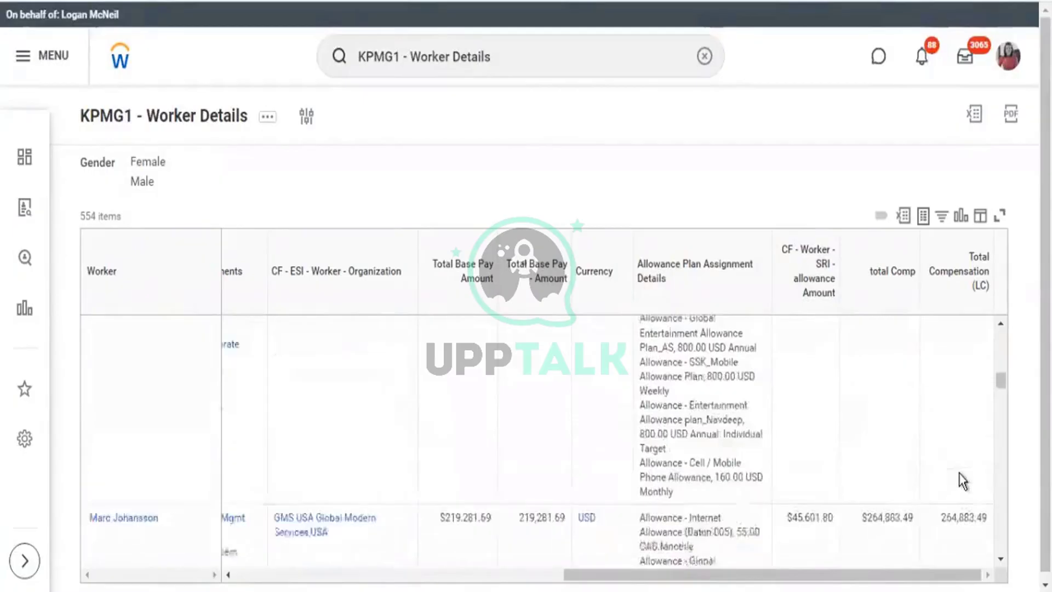
scroll(959, 475, down, 10)
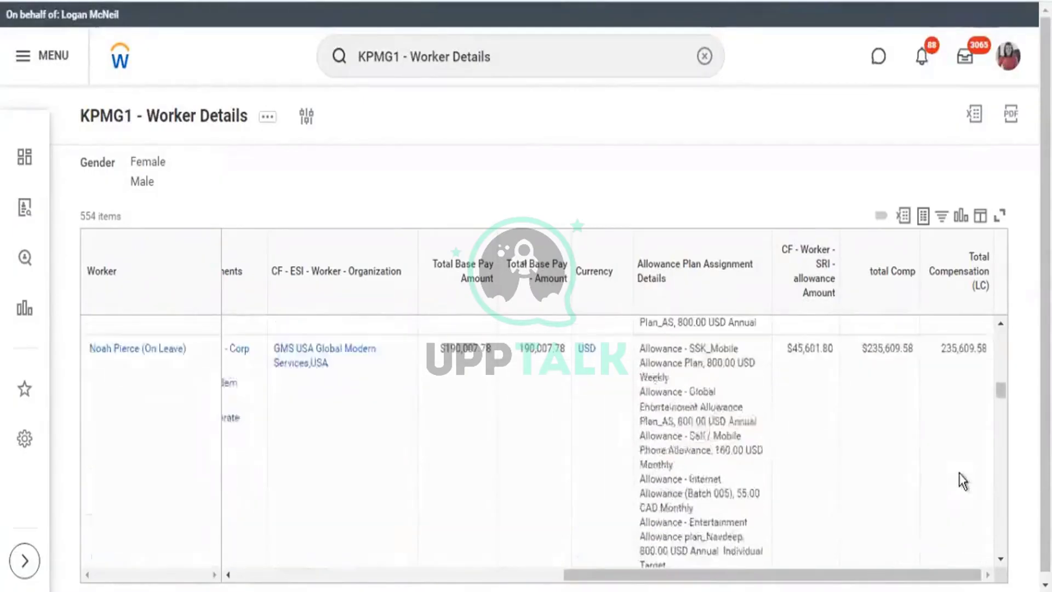
scroll(959, 475, down, 5)
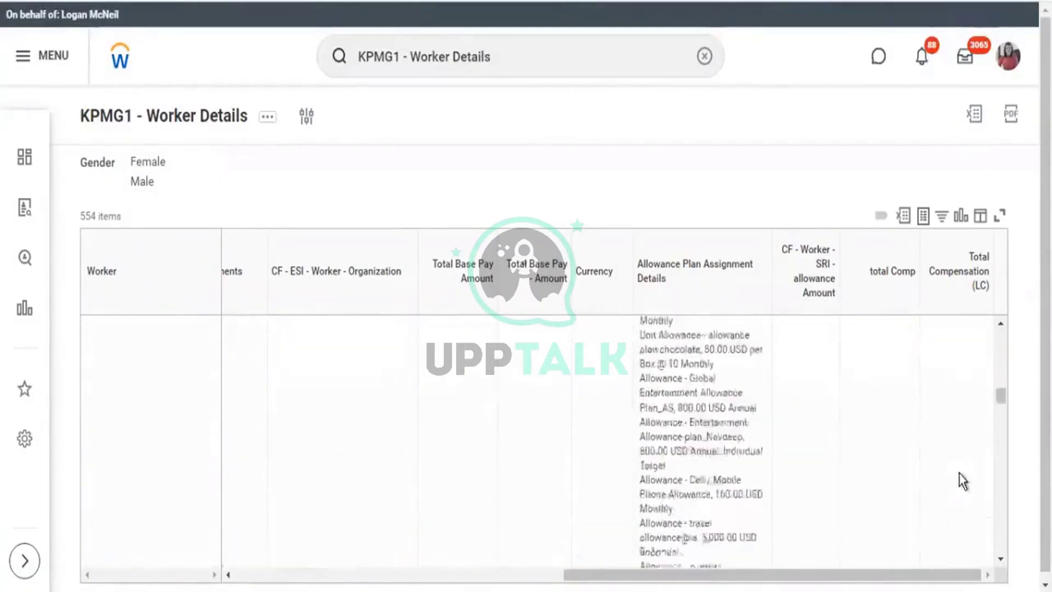
click(592, 285)
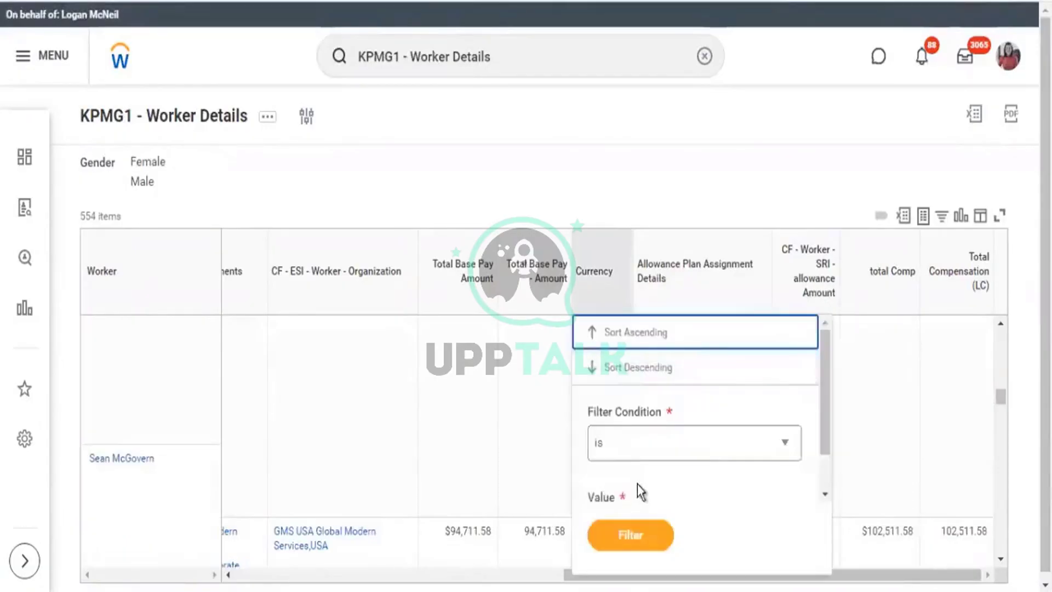
Filter the Currency column to GBP, leaving 32 of 554 workers.
scroll(696, 465, down, 1)
click(646, 475)
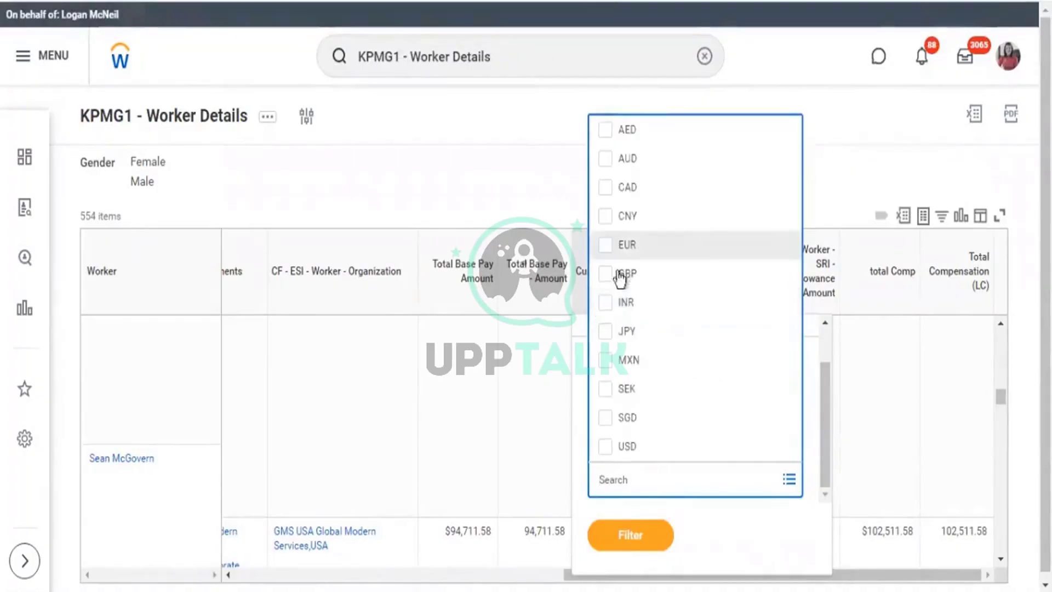
click(617, 272)
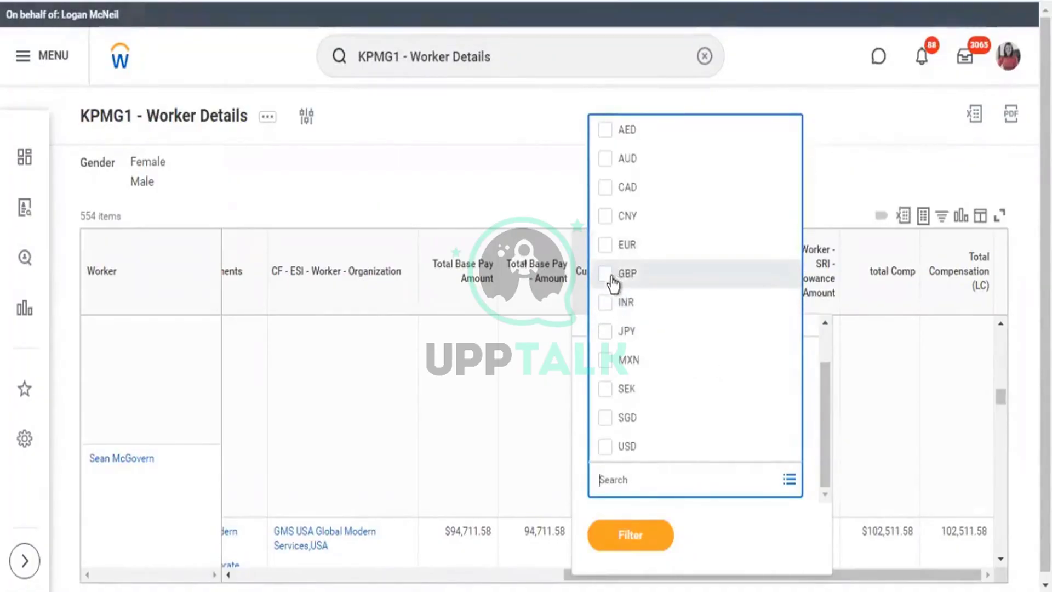
click(640, 552)
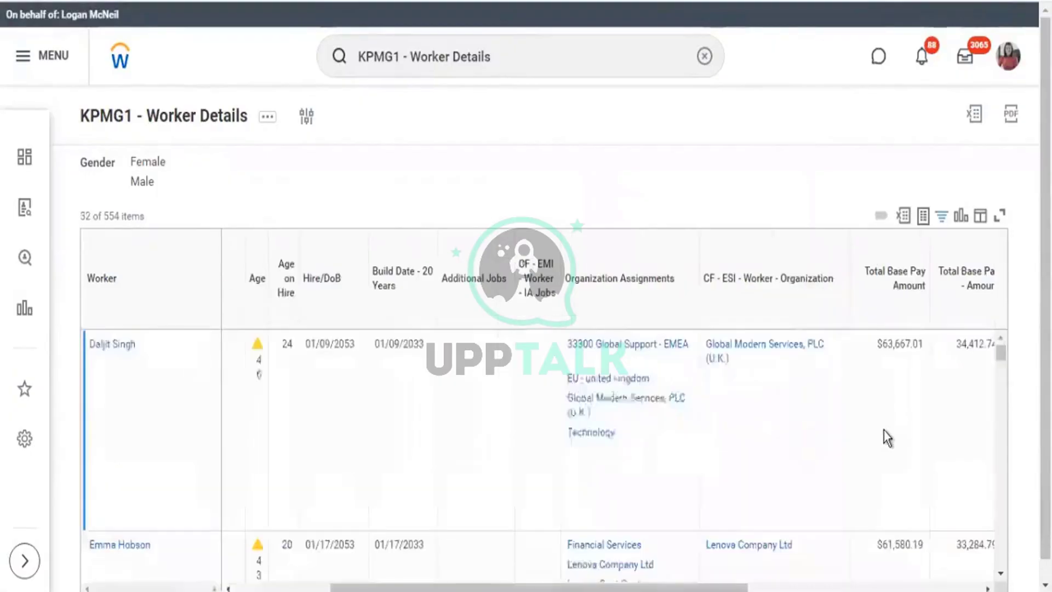
drag(709, 567, 942, 571)
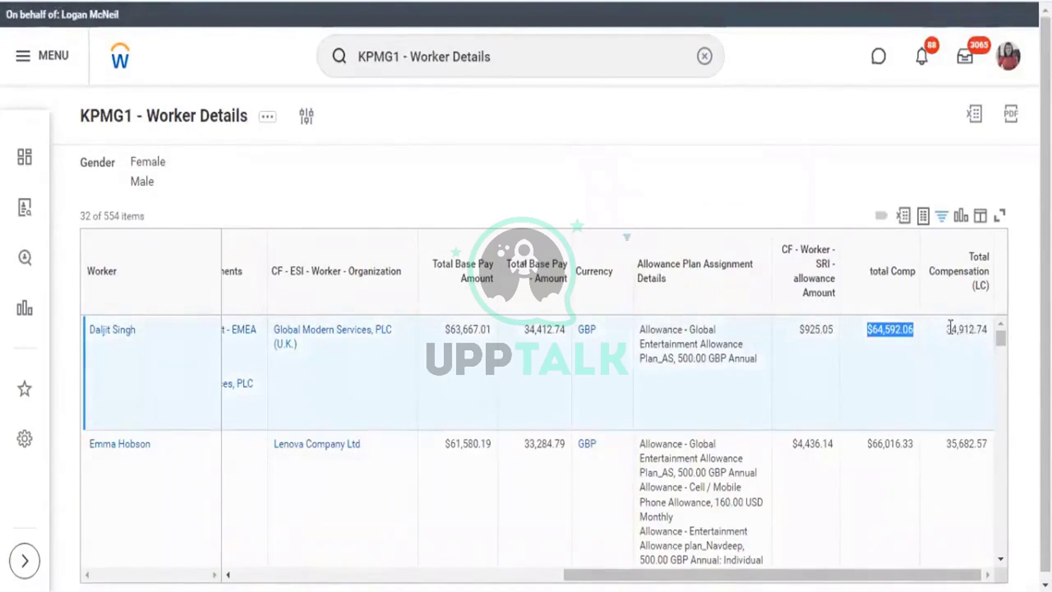
drag(950, 327, 986, 333)
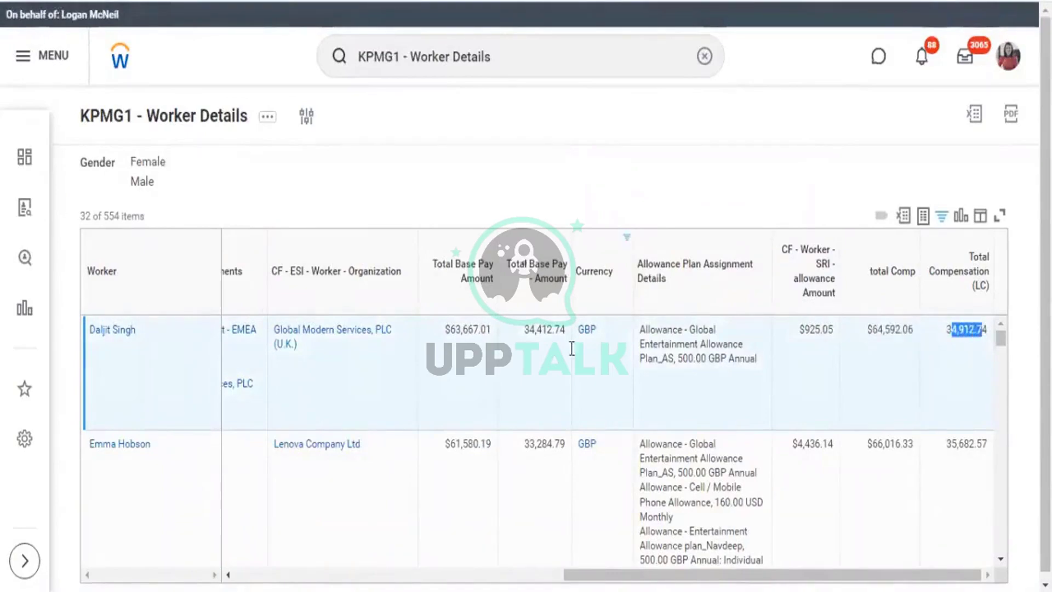
drag(523, 330, 567, 337)
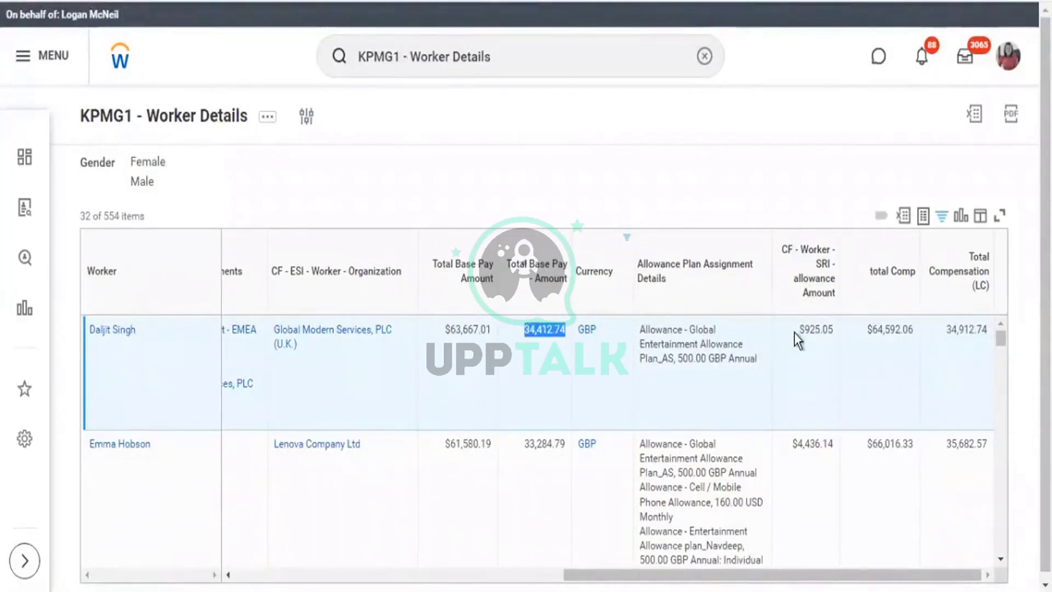
drag(798, 329, 834, 330)
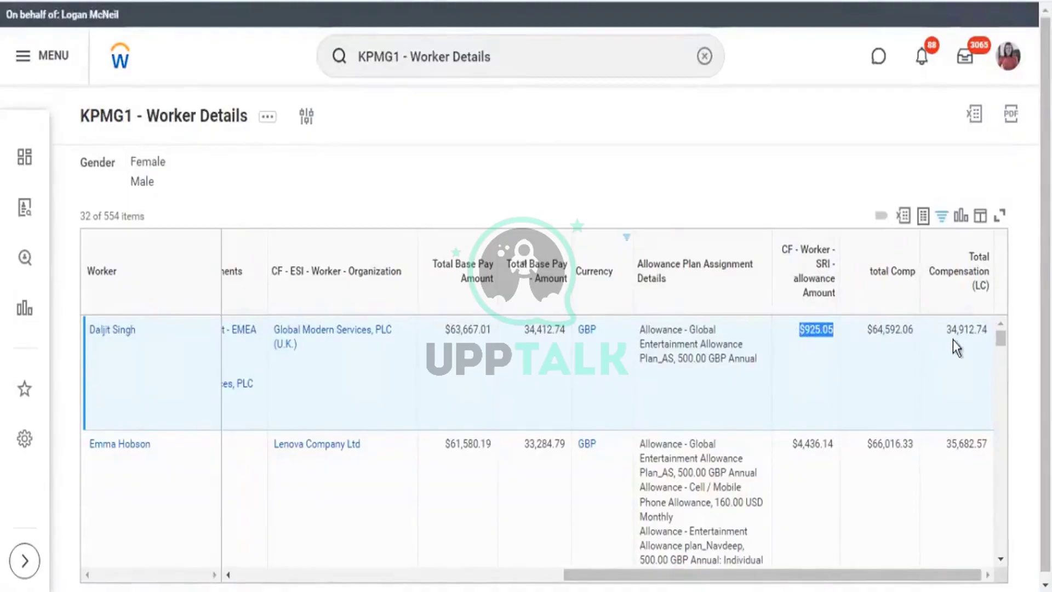
drag(946, 330, 989, 332)
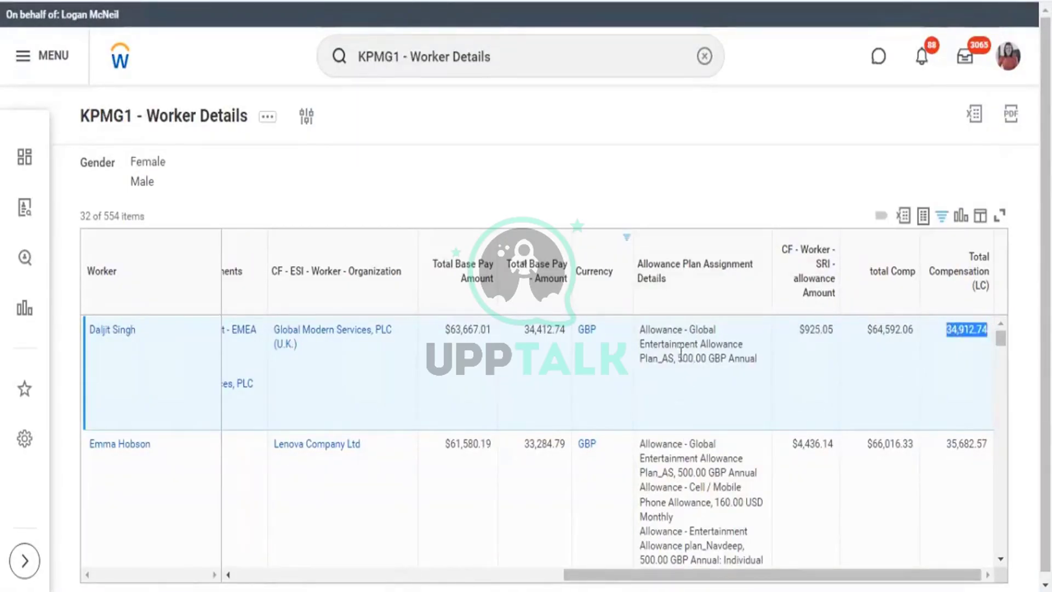
drag(678, 358, 732, 365)
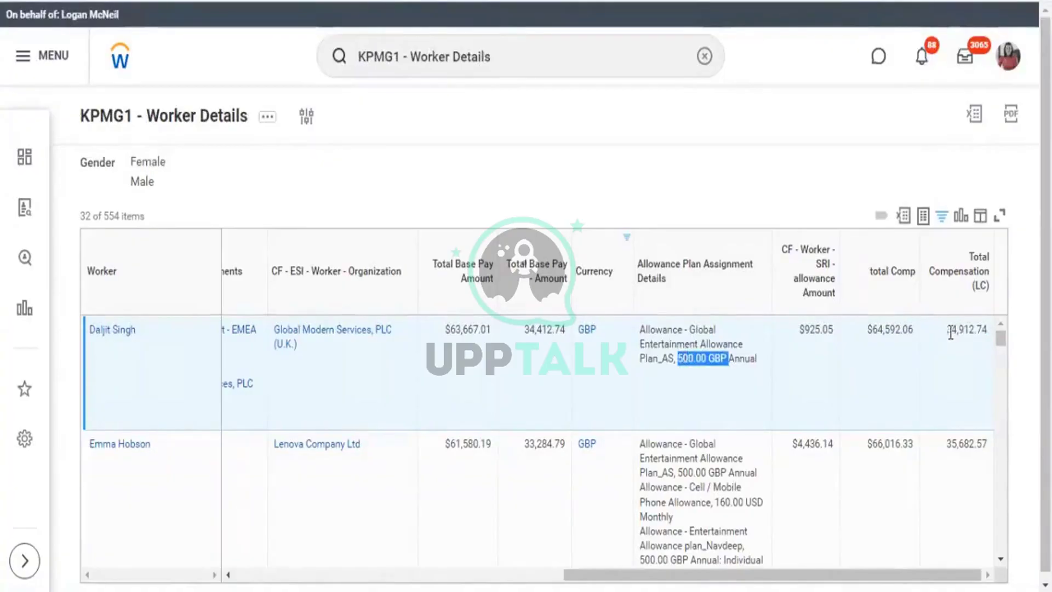
drag(947, 329, 982, 330)
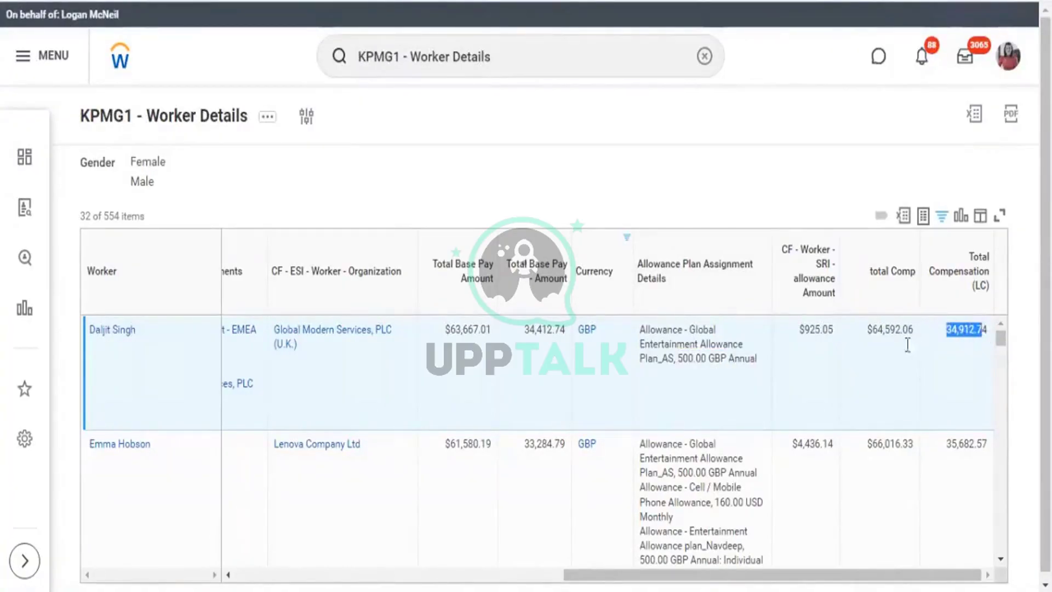